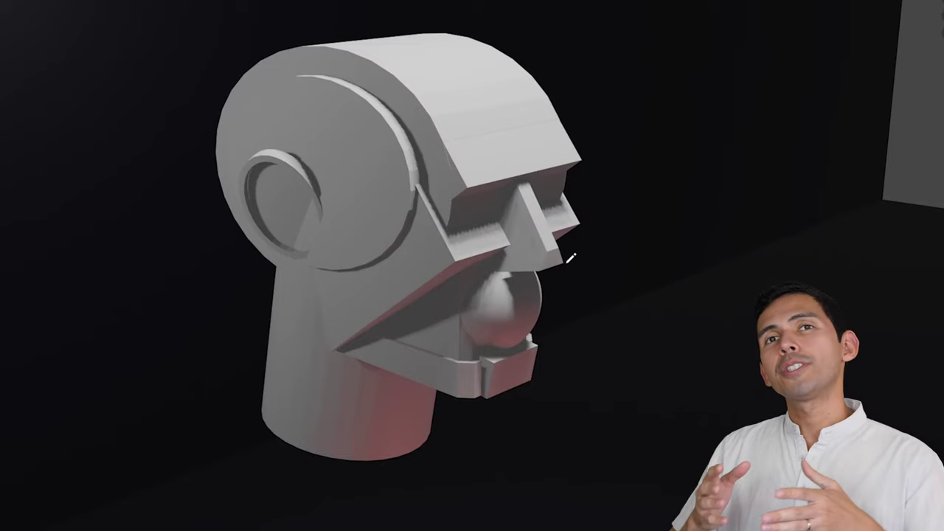
Step: Draw blue arrows pointing outward from the side planes of the blocky head in front view
drag(608, 211, 555, 195)
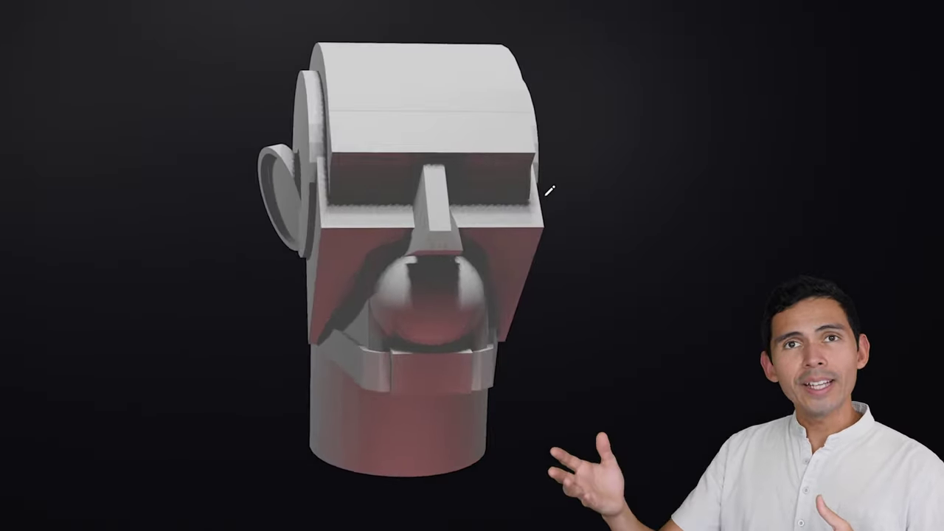
drag(275, 87, 235, 88)
mouse_move(253, 82)
mouse_down()
mouse_move(235, 88)
mouse_move(254, 95)
mouse_up()
mouse_move(301, 148)
mouse_down()
mouse_move(224, 156)
mouse_move(247, 158)
mouse_up()
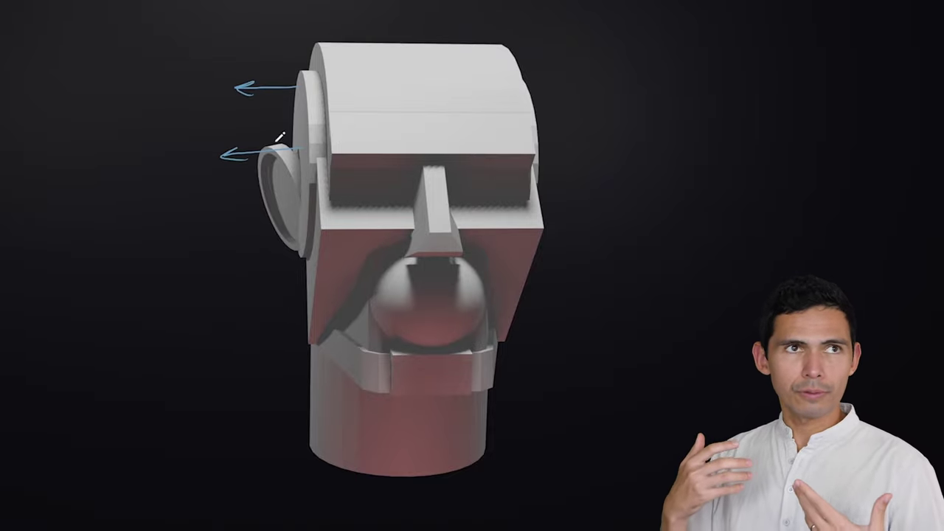
drag(301, 131, 228, 131)
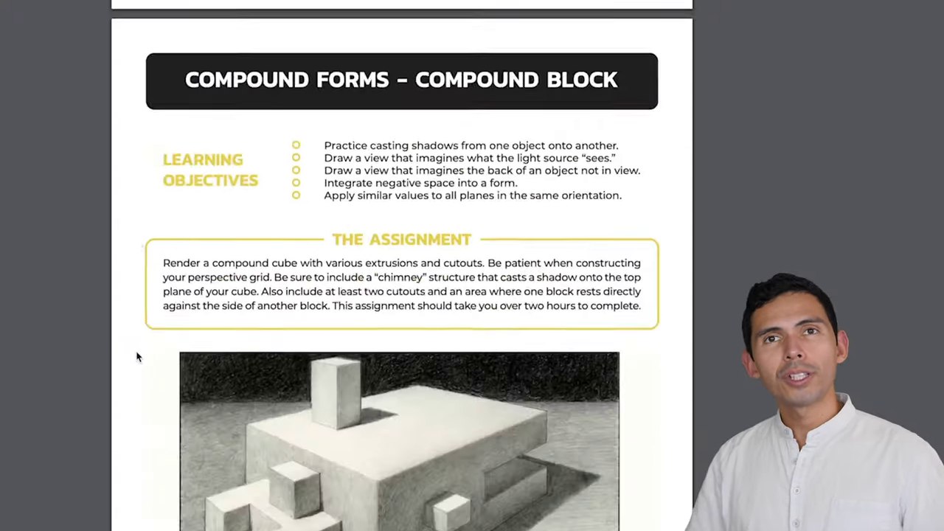
Step: Skim the compound form and organic form assignments in the Form from Imagination assignment book
scroll(136, 357, down, 15)
scroll(136, 358, down, 20)
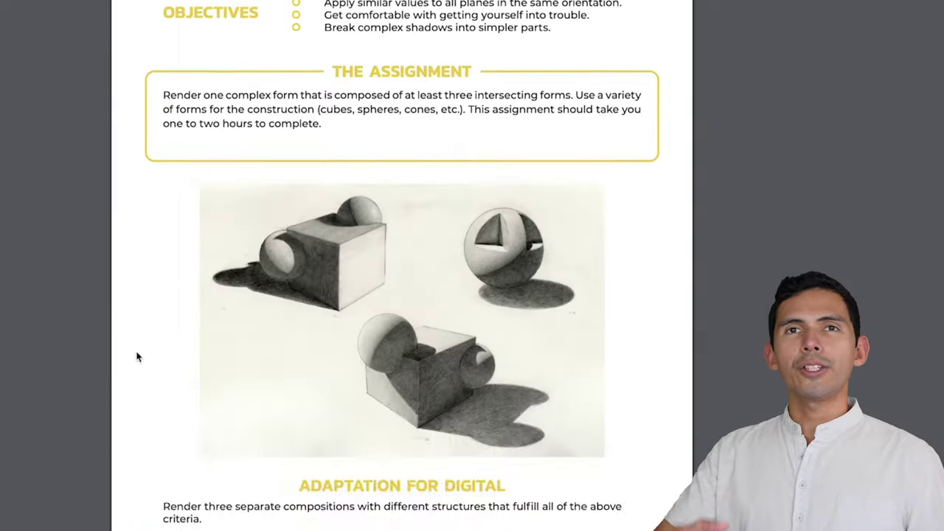
scroll(137, 358, down, 20)
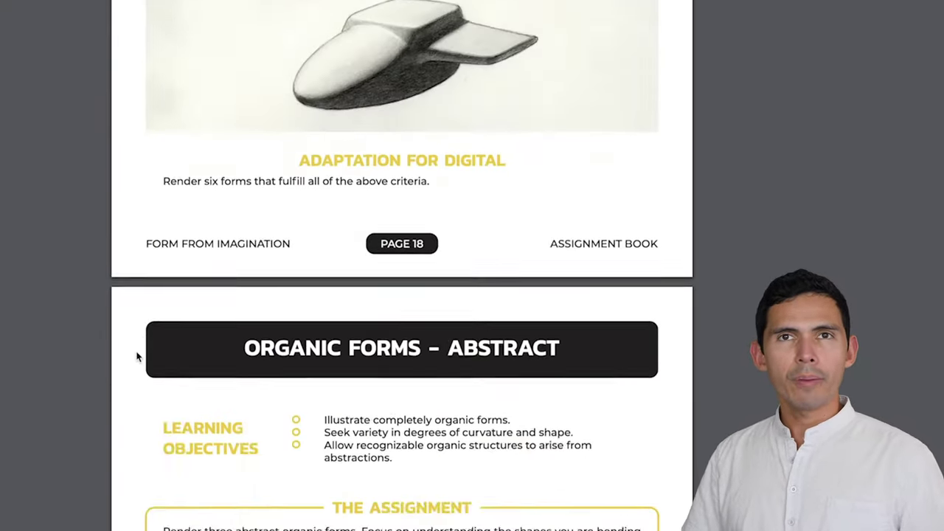
scroll(136, 357, down, 20)
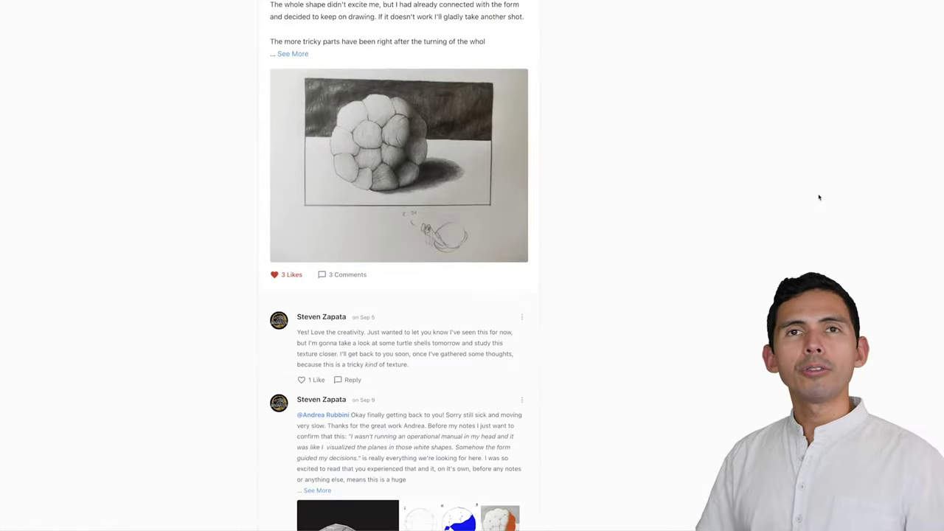
Step: Browse the Textured Sphere submissions in the course feed and view the annotated critique images for the shell and brick spheres
scroll(819, 197, down, 8)
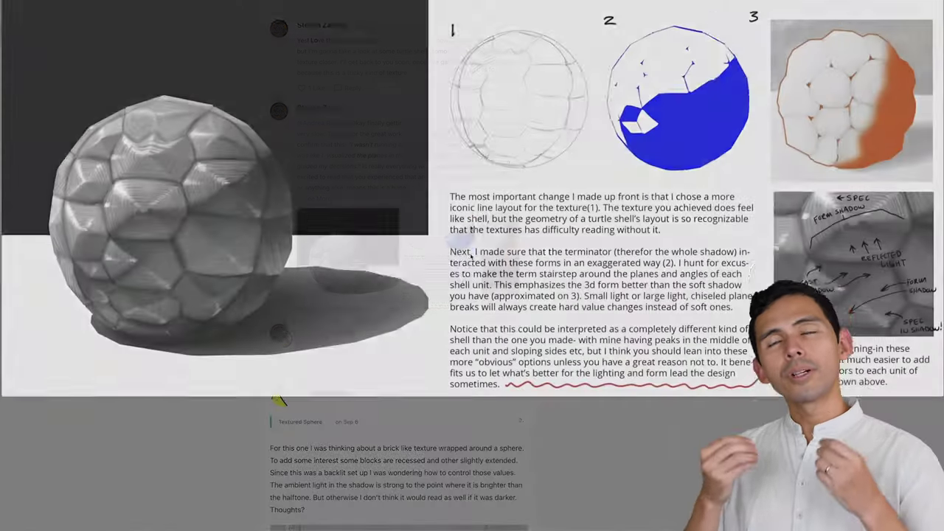
click(483, 262)
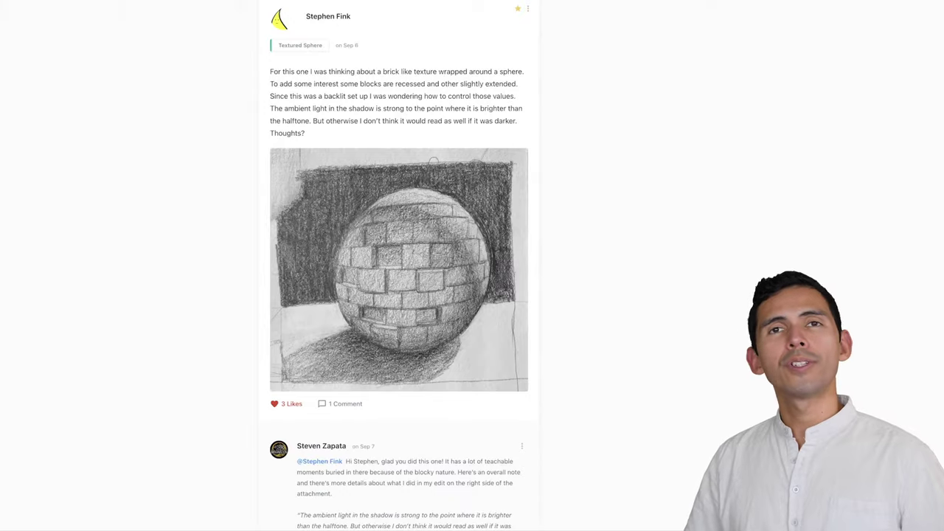
scroll(453, 270, down, 5)
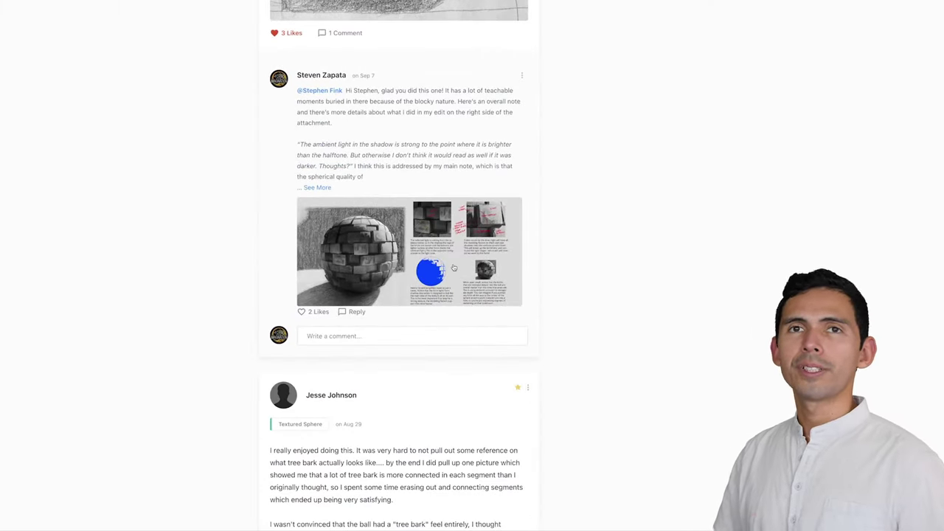
click(454, 268)
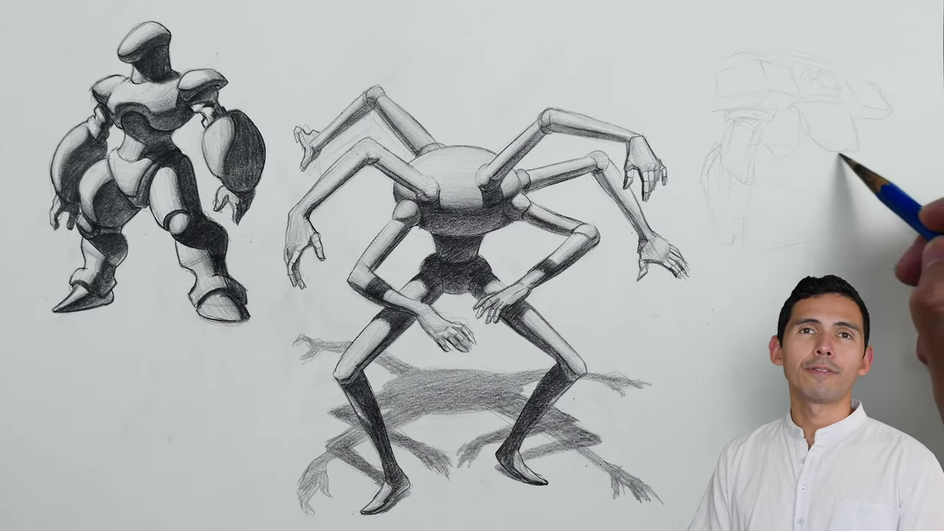
Step: Draw a red flow line with arrowheads across both arms and the chest, and further red strokes down the torso to the hip
mouse_move(220, 195)
mouse_down()
mouse_move(421, 243)
mouse_move(461, 264)
mouse_move(469, 290)
mouse_up()
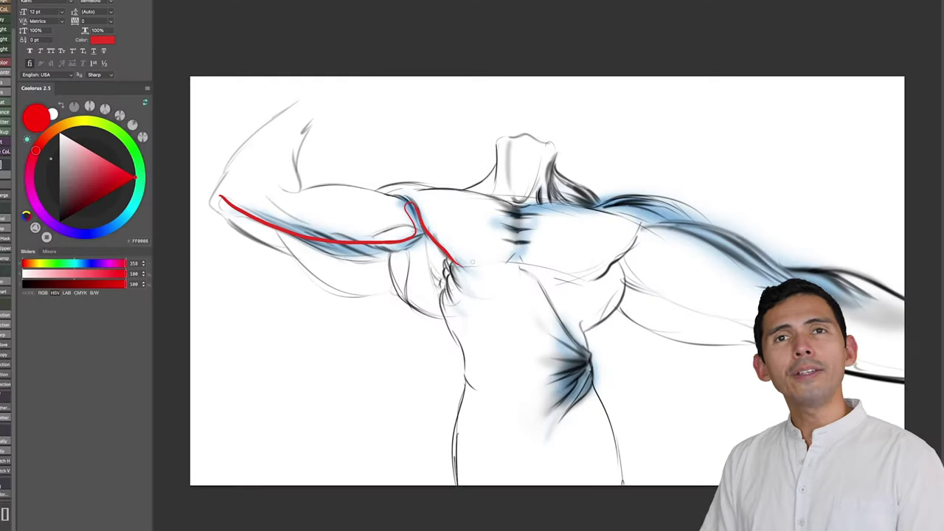
mouse_move(458, 264)
mouse_down()
mouse_move(497, 267)
mouse_move(540, 205)
mouse_move(677, 220)
mouse_move(827, 280)
mouse_move(883, 315)
mouse_up()
drag(867, 270, 855, 317)
drag(240, 194, 232, 218)
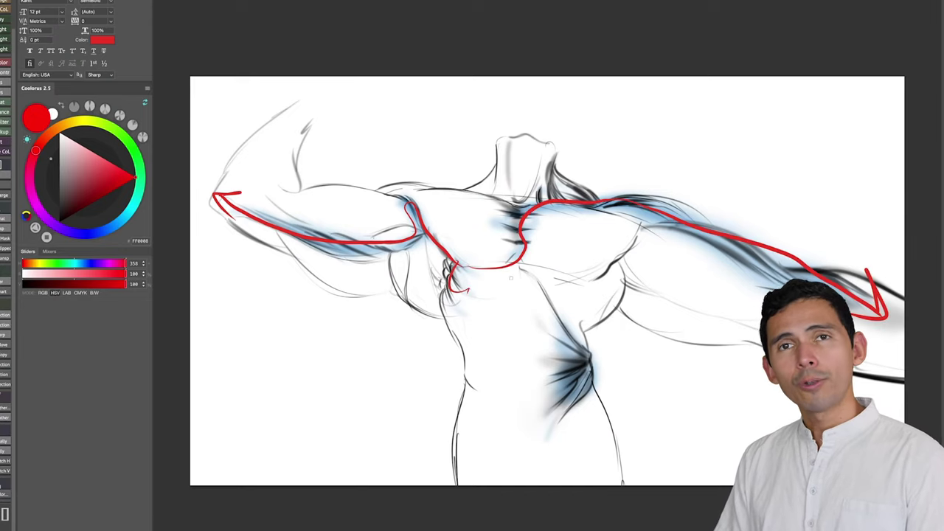
drag(511, 269, 589, 357)
mouse_move(586, 330)
mouse_down()
mouse_move(583, 405)
mouse_move(543, 392)
mouse_up()
mouse_move(609, 378)
mouse_down()
mouse_move(562, 420)
mouse_move(526, 480)
mouse_up()
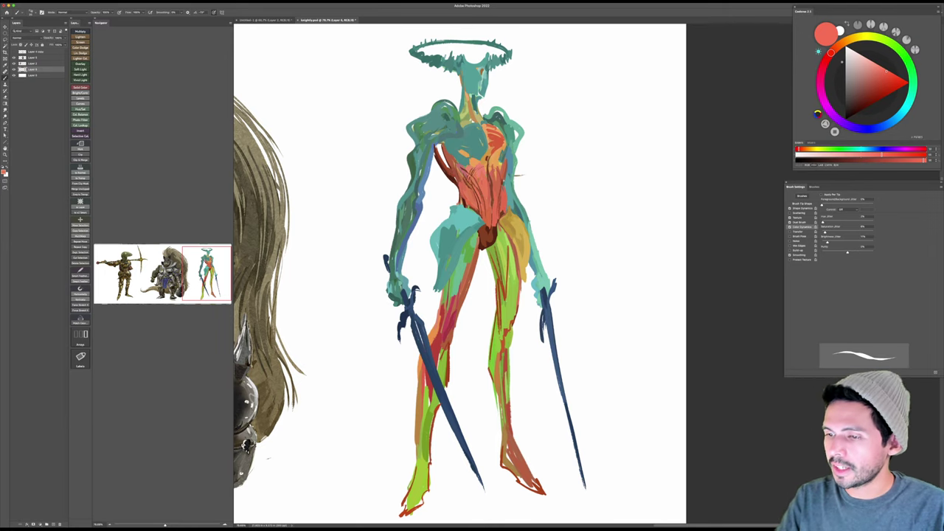
Step: Paint dark red marks down the centre of the orange-red torso to define the abdominal muscles
click(879, 95)
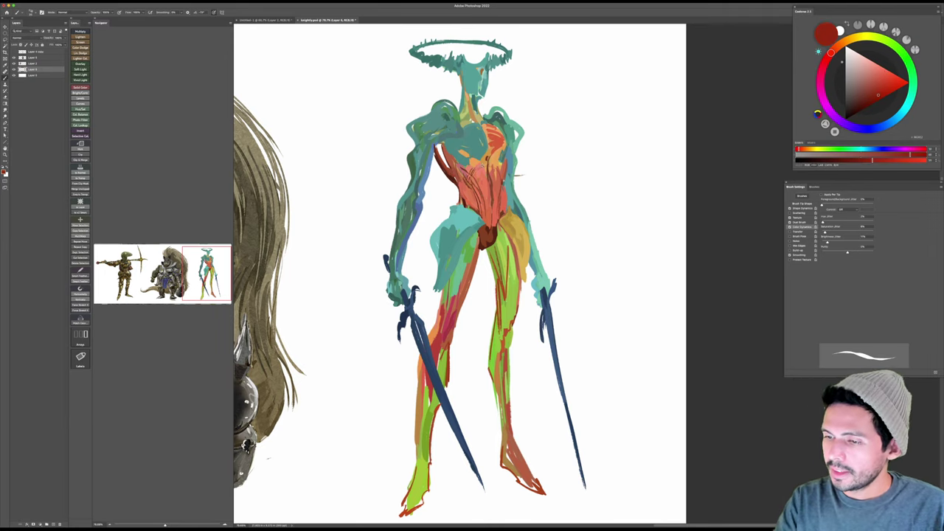
mouse_move(487, 168)
mouse_down()
mouse_move(506, 183)
mouse_move(490, 182)
mouse_up()
key(bracketleft)
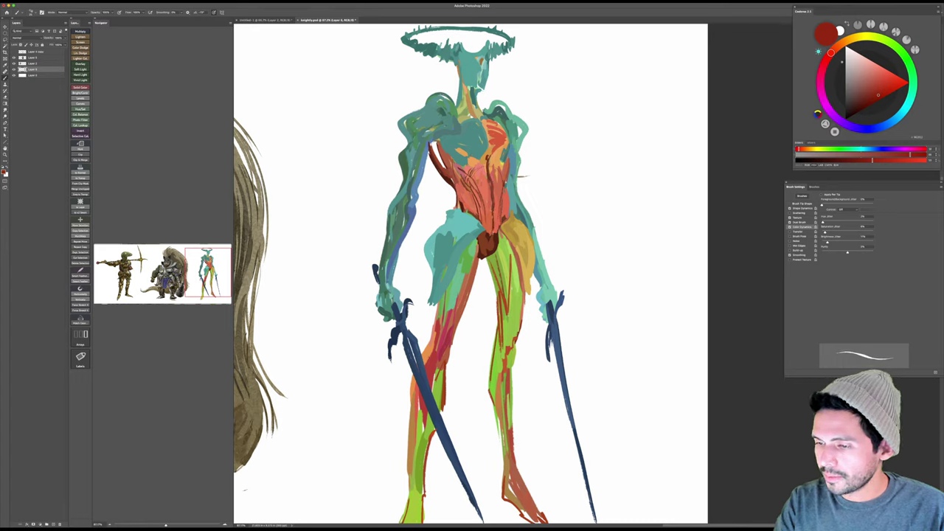
click(869, 102)
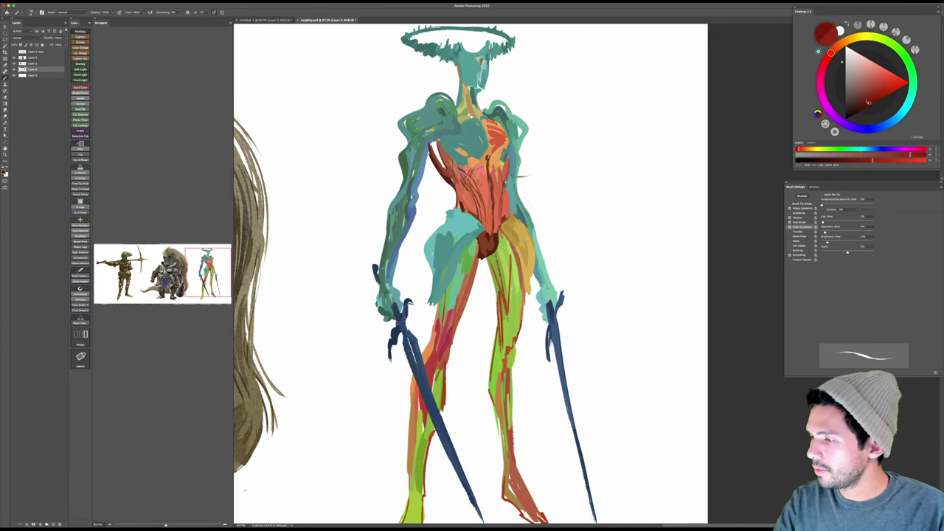
mouse_move(490, 179)
mouse_down()
mouse_move(480, 188)
mouse_move(500, 186)
mouse_move(479, 184)
mouse_move(485, 194)
mouse_up()
key(super+z)
key(super+z)
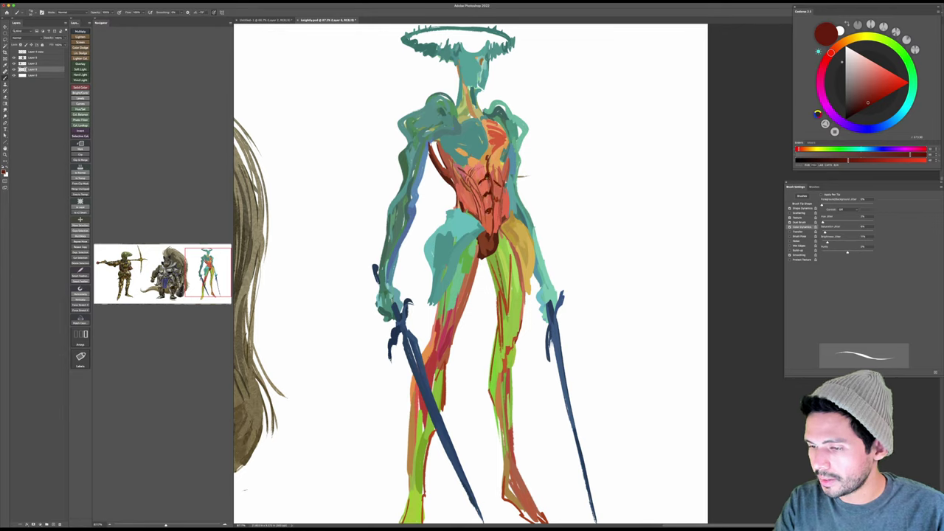
drag(499, 213, 493, 218)
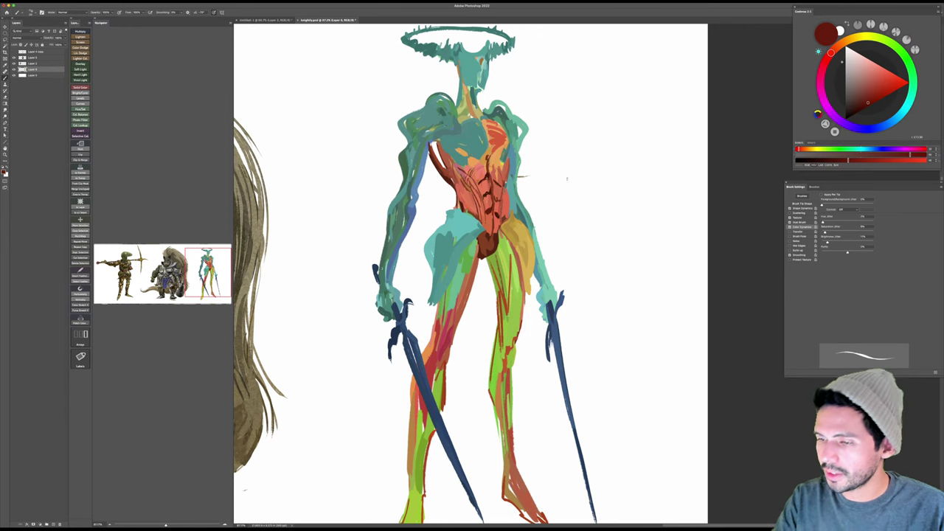
Step: Paint dark blue-teal shading on the underside of the large shoulder pad above the blue-edged arm
drag(617, 238, 622, 242)
alt+click(526, 112)
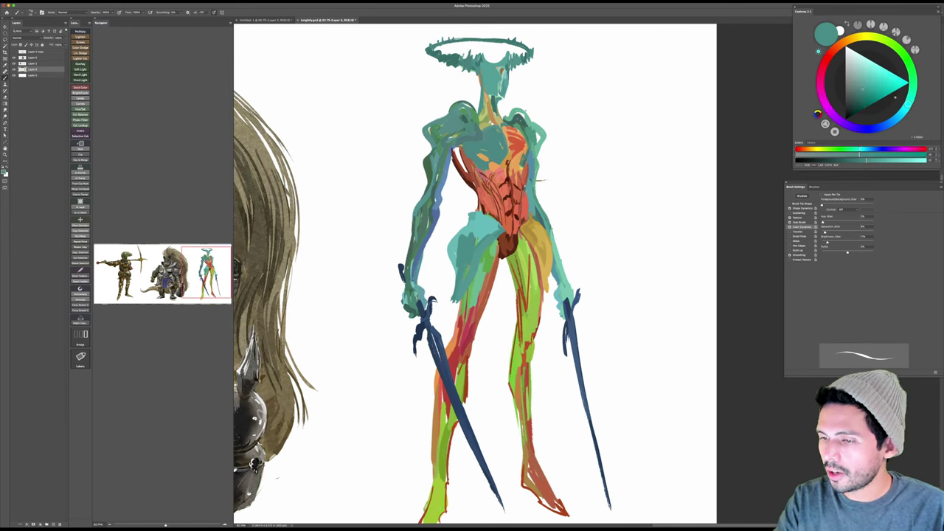
drag(905, 113, 899, 117)
click(862, 99)
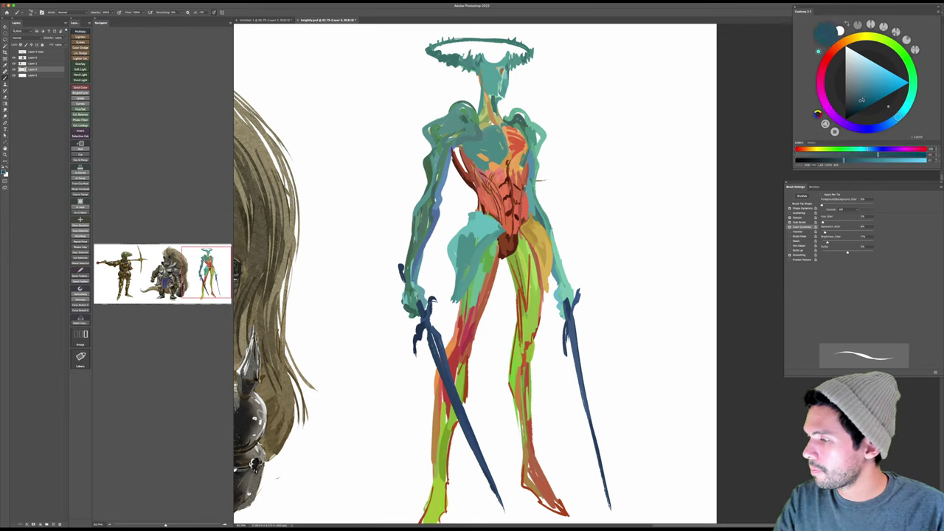
mouse_move(424, 132)
mouse_down()
mouse_move(438, 144)
mouse_move(452, 135)
mouse_move(437, 136)
mouse_move(453, 139)
mouse_up()
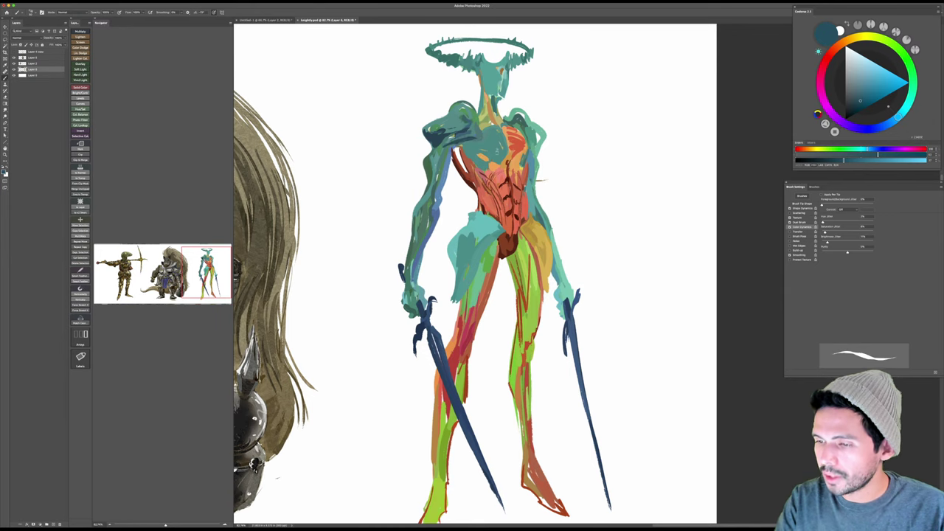
Step: Paint a near-black blue line under the large shoulder pad and down the inner edge of the arm below it
key(z)
drag(517, 254, 535, 255)
drag(535, 254, 569, 266)
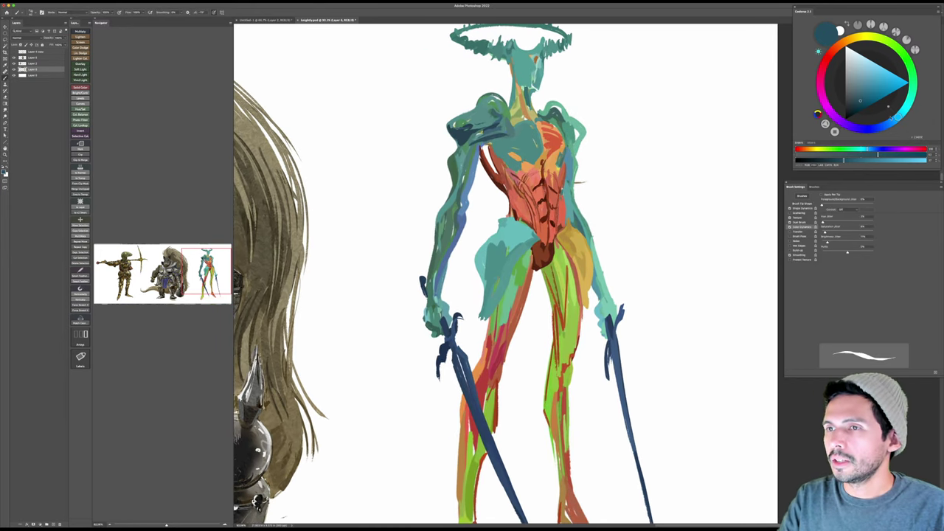
click(854, 116)
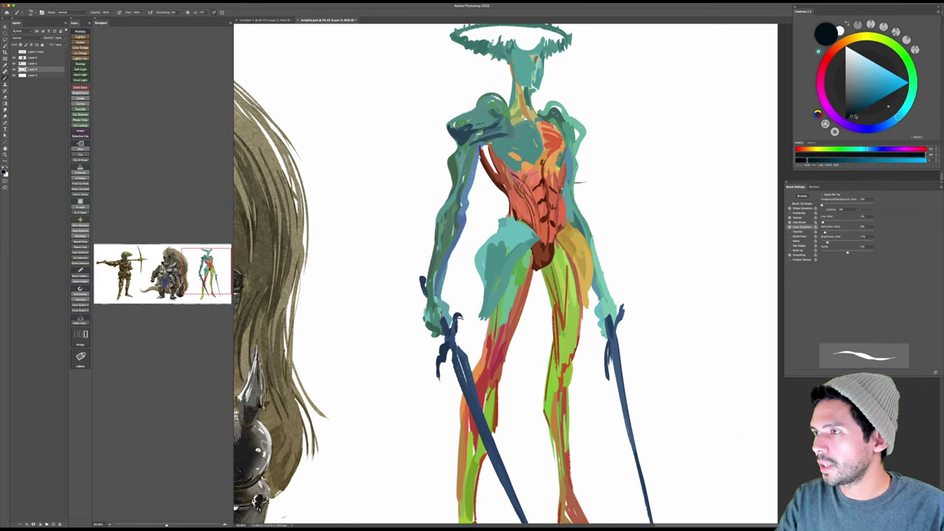
mouse_move(476, 149)
mouse_down()
mouse_move(514, 130)
mouse_move(472, 150)
mouse_move(462, 205)
mouse_move(476, 169)
mouse_move(441, 293)
mouse_up()
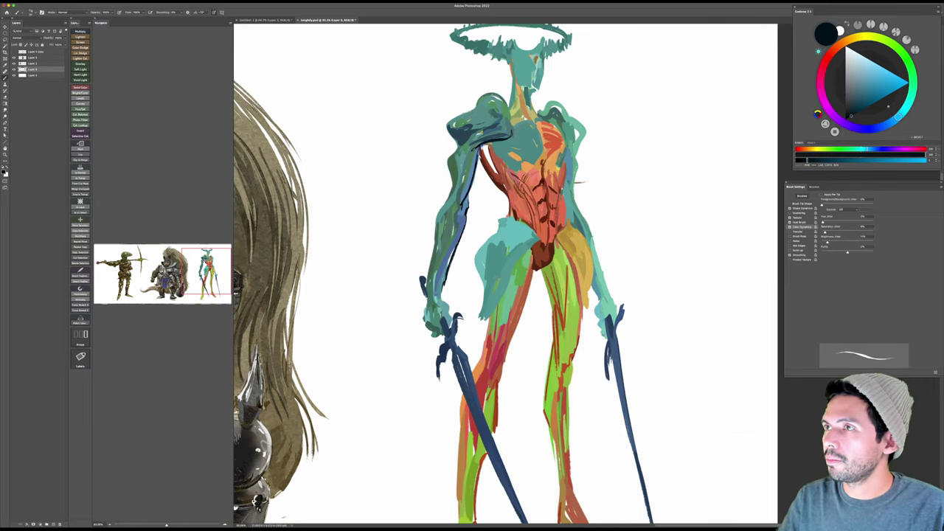
key(super+Tab)
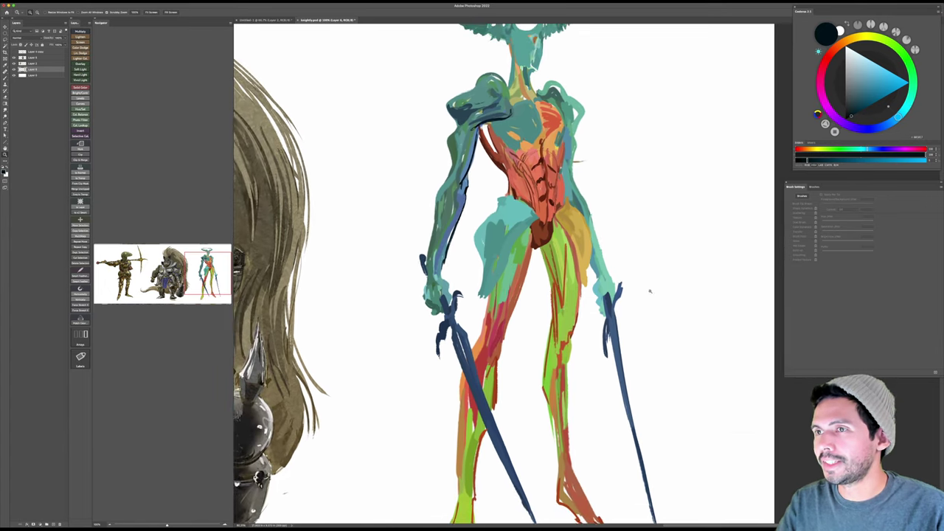
Step: Outline the teal and yellow hip plates with very dark blue strokes
scroll(650, 291, down, 5)
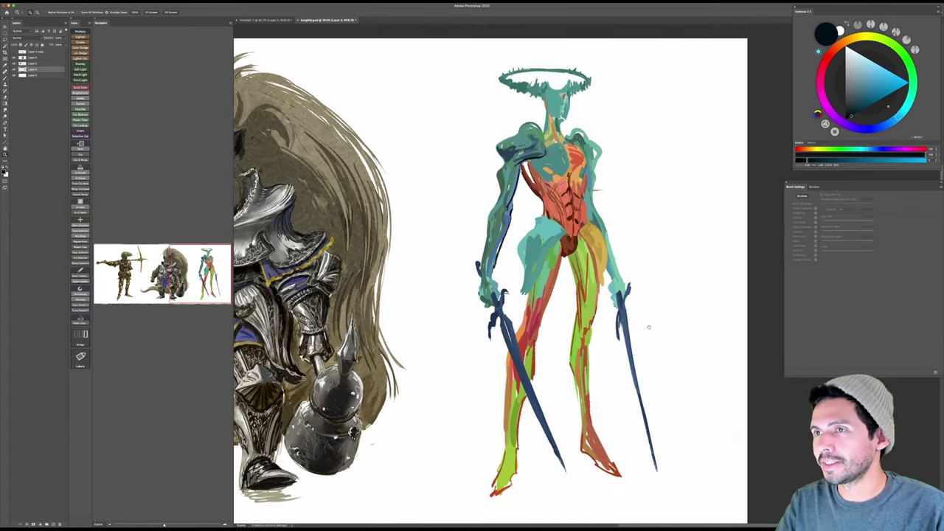
drag(637, 312, 633, 320)
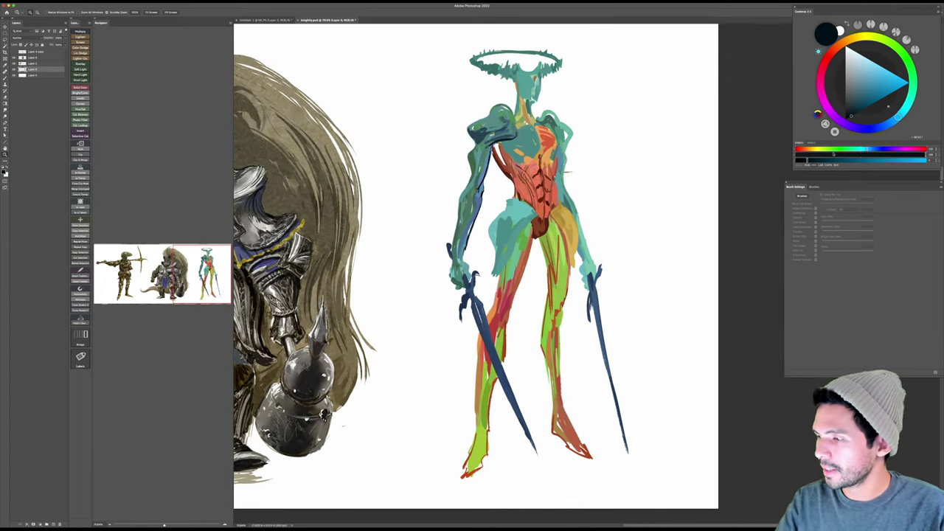
scroll(527, 236, up, 1)
key(b)
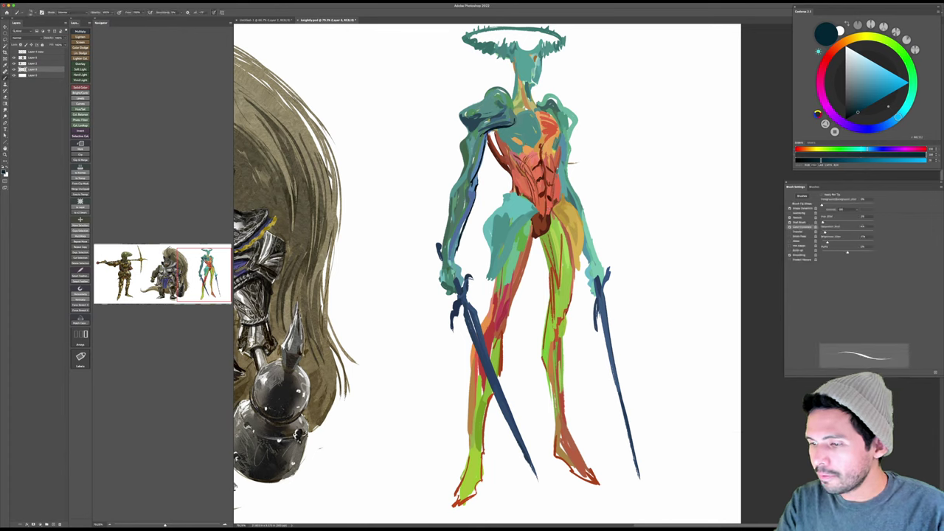
key(])
drag(539, 211, 506, 264)
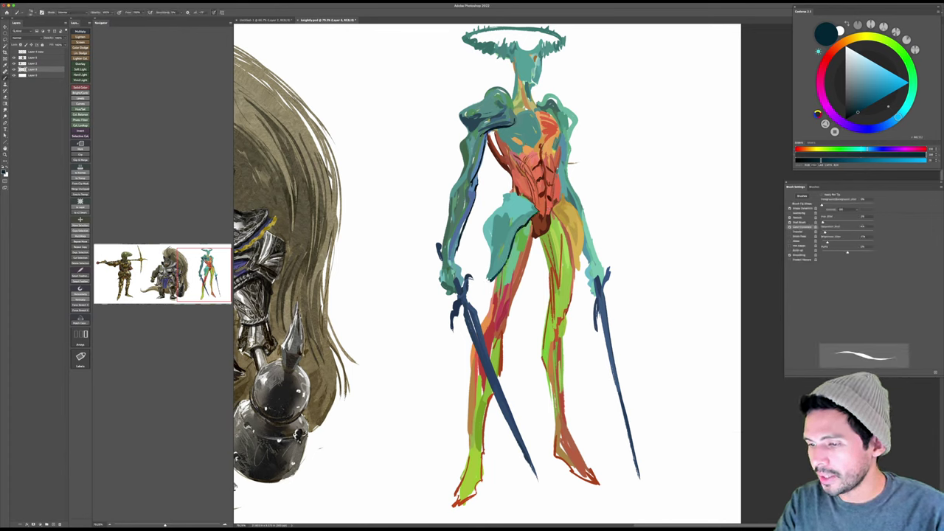
drag(508, 193, 484, 229)
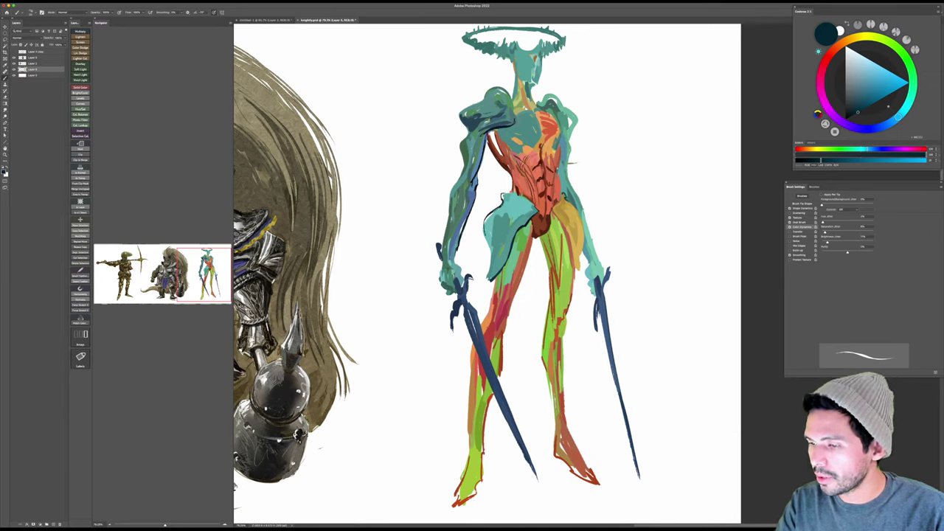
mouse_move(566, 198)
mouse_down()
mouse_move(585, 227)
mouse_move(580, 259)
mouse_move(553, 212)
mouse_move(563, 225)
mouse_up()
drag(559, 177, 557, 183)
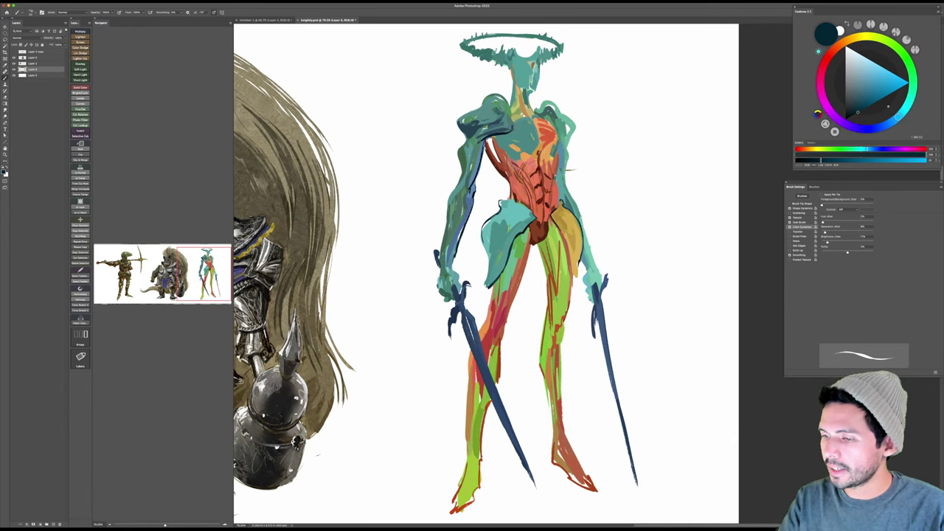
Step: Paint sampled dark red and green down the thigh beside the teal hip plate, and orange-red on the other upper thigh
alt+click(555, 175)
alt+click(539, 235)
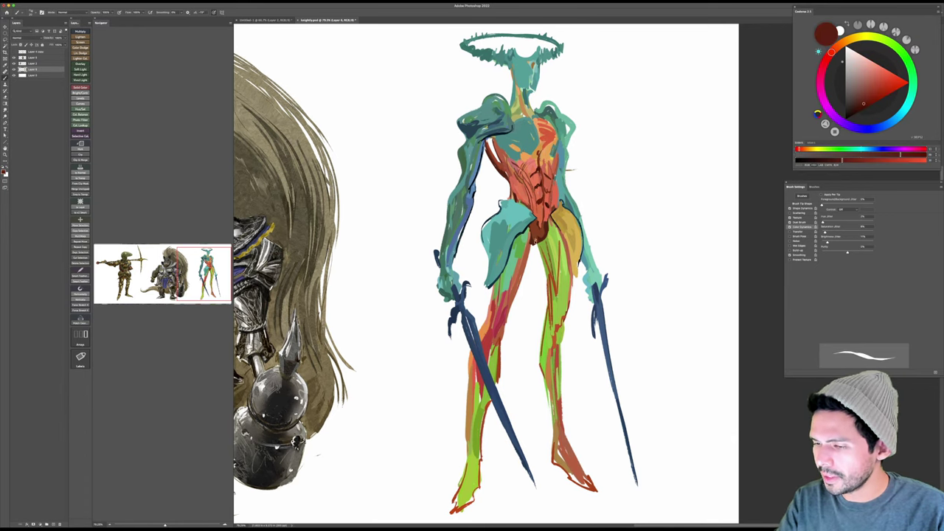
mouse_move(535, 239)
mouse_down()
mouse_move(534, 250)
mouse_move(546, 234)
mouse_move(503, 330)
mouse_up()
alt+click(514, 259)
drag(515, 291, 501, 342)
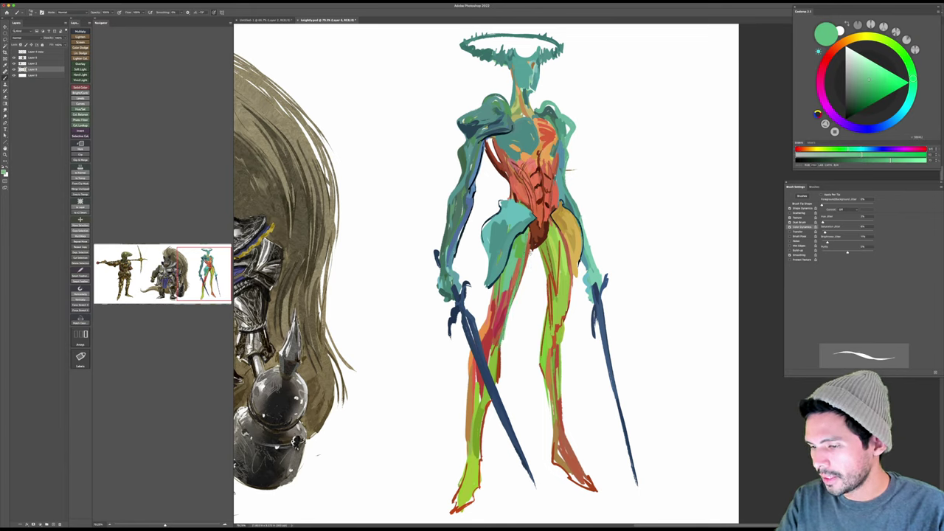
alt+click(527, 257)
mouse_move(527, 261)
mouse_down()
mouse_move(515, 306)
mouse_move(544, 271)
mouse_move(554, 282)
mouse_up()
Step: Set the painting colour to a near-black blue and save the document
key(z)
drag(612, 217, 603, 213)
key(z)
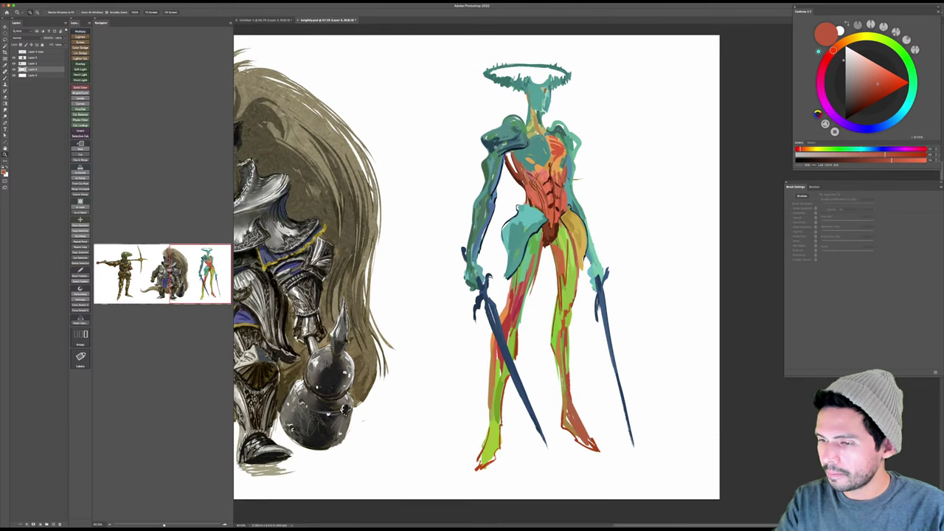
drag(488, 118, 527, 118)
click(848, 111)
click(886, 124)
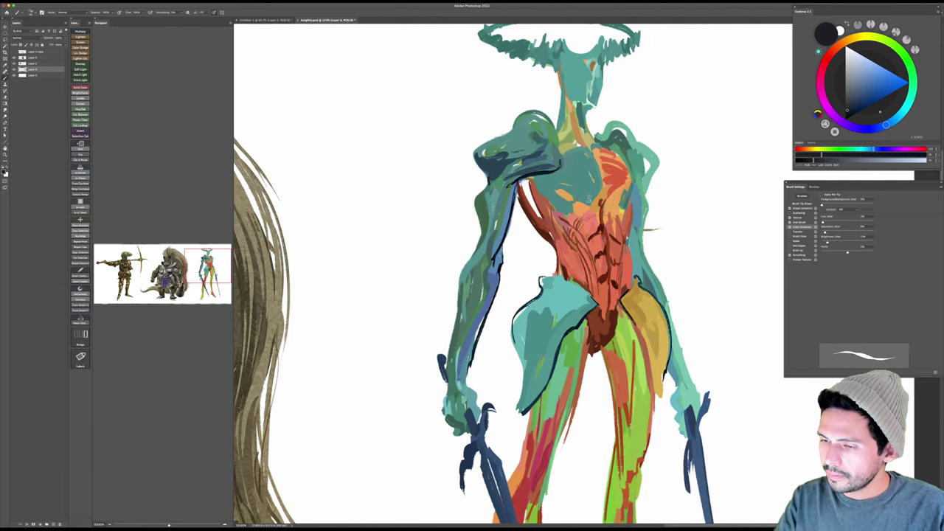
key(ctrl+s)
Step: Paint a rounded armour plate in sampled teal-green over the forearm on the large shoulder pad's side
key(z)
key(ctrl+0)
drag(446, 354, 756, 325)
scroll(756, 325, right, 5)
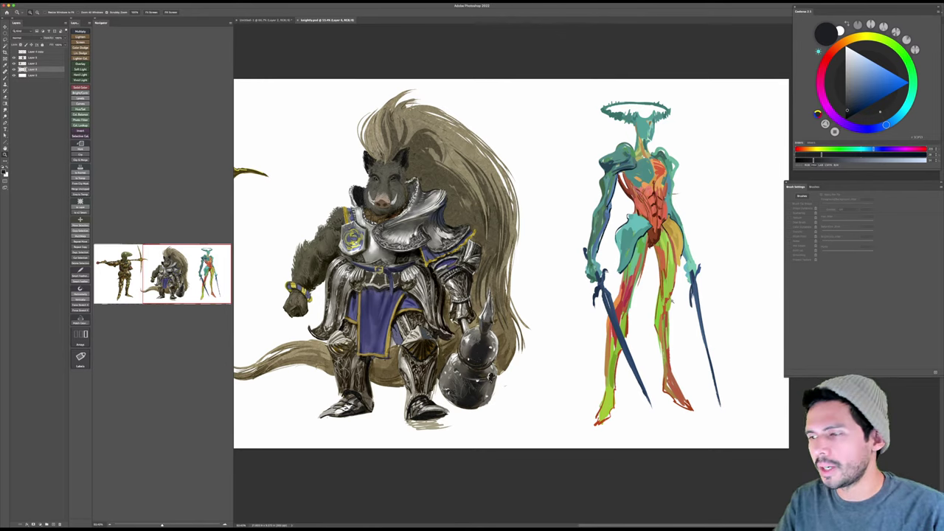
scroll(676, 305, up, 3)
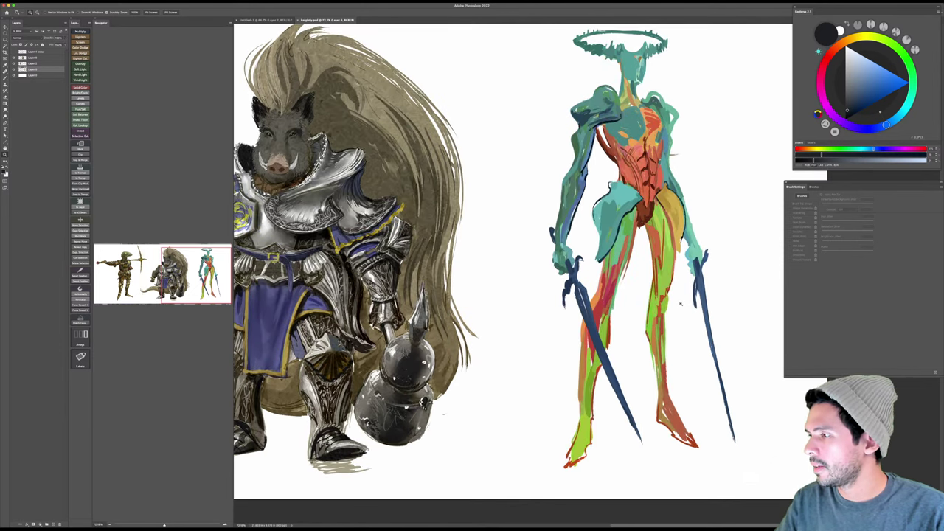
scroll(682, 302, up, 3)
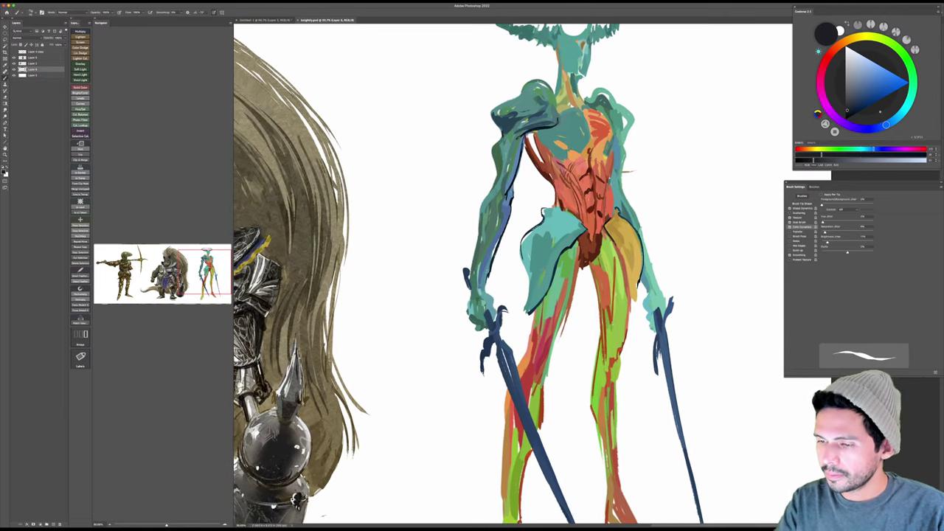
alt+click(492, 203)
mouse_move(489, 191)
mouse_down()
mouse_move(478, 243)
mouse_move(487, 225)
mouse_up()
drag(867, 102, 858, 109)
mouse_move(480, 204)
mouse_down()
mouse_move(496, 187)
mouse_move(492, 254)
mouse_up()
key(super+z)
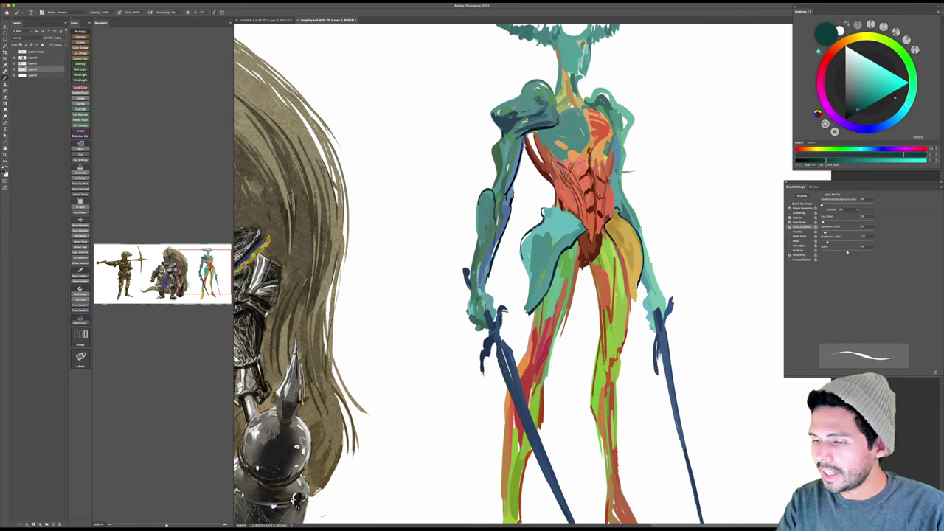
Step: Fill out the forearm plate with long strokes of teal sampled from it
alt+click(489, 212)
drag(480, 197, 475, 258)
drag(478, 208, 475, 259)
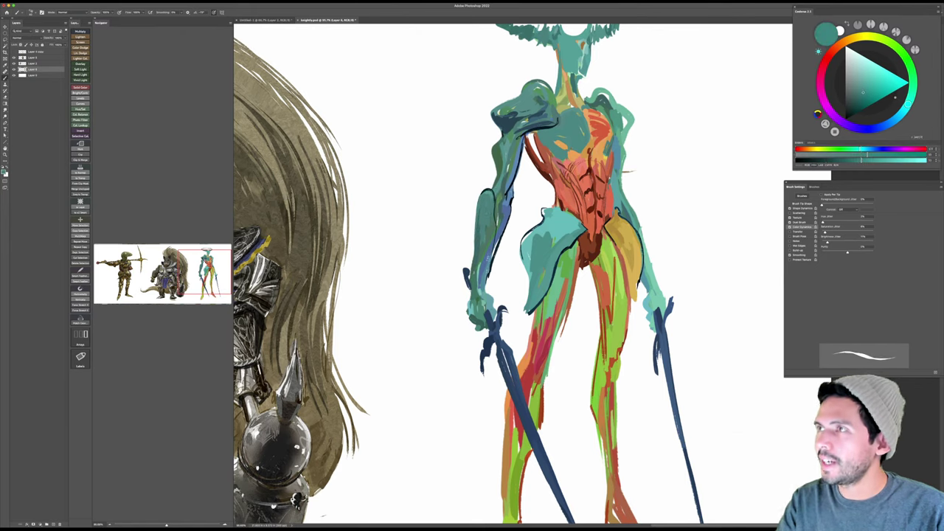
drag(478, 218, 473, 283)
drag(480, 228, 478, 268)
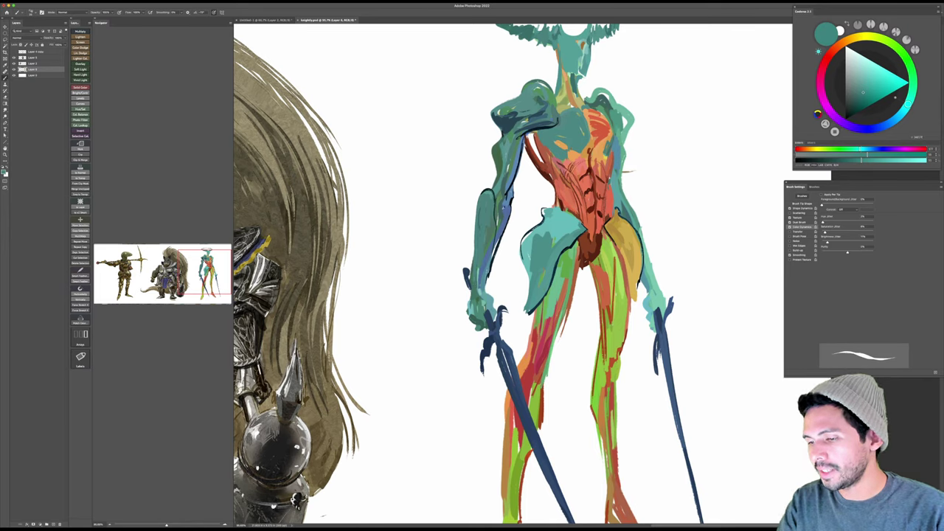
Step: Outline the forearm plate's rounded top and long sides with very dark teal strokes
click(856, 110)
drag(497, 198, 491, 261)
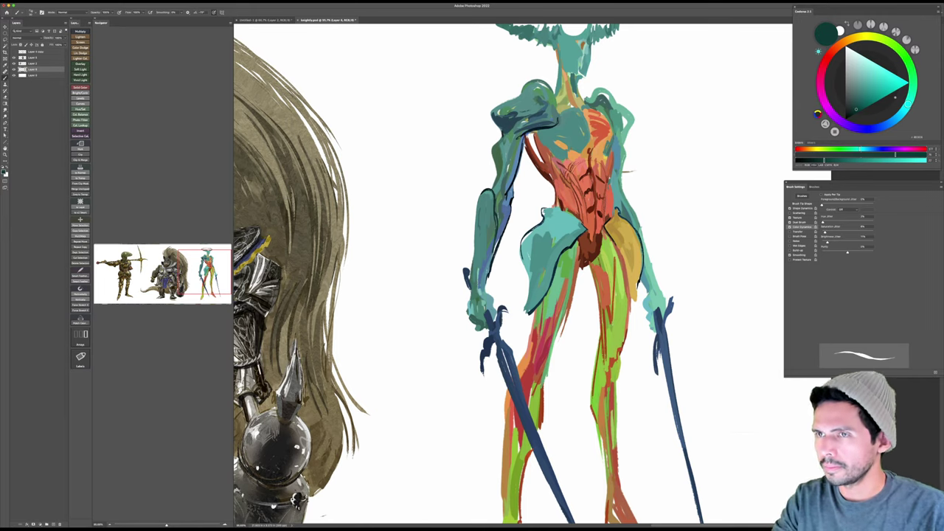
drag(857, 109, 853, 114)
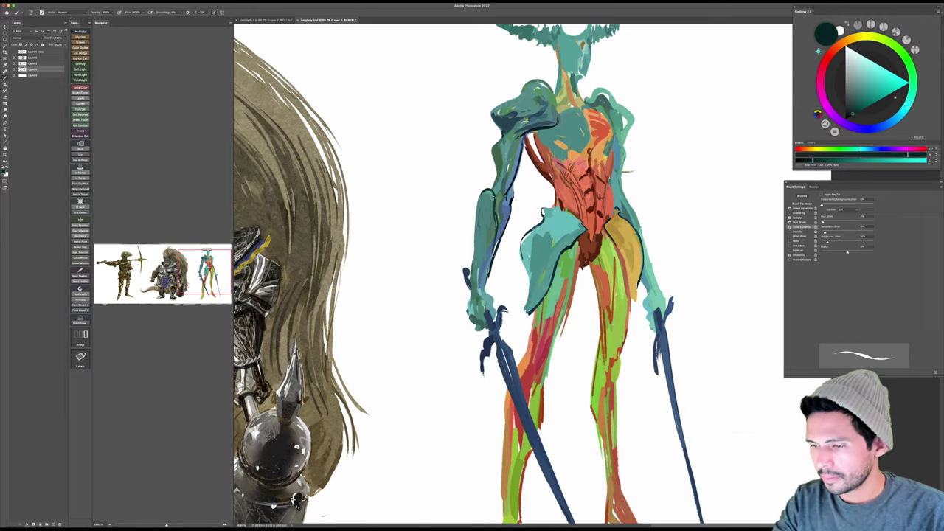
mouse_move(495, 195)
mouse_down()
mouse_move(488, 273)
mouse_move(474, 238)
mouse_move(484, 288)
mouse_move(488, 254)
mouse_move(476, 233)
mouse_up()
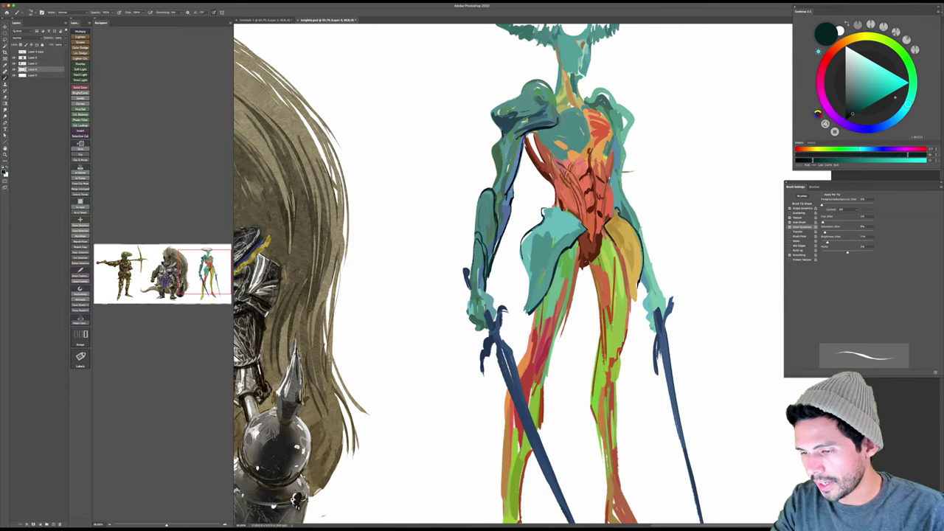
mouse_move(481, 194)
mouse_down()
mouse_move(476, 215)
mouse_move(487, 188)
mouse_move(498, 228)
mouse_move(489, 190)
mouse_move(480, 206)
mouse_move(495, 211)
mouse_up()
Step: Paint dark teal on the upper arm beneath the large shoulder pad and near-black blue down the arm's inner edge
alt+click(489, 206)
drag(582, 172, 540, 211)
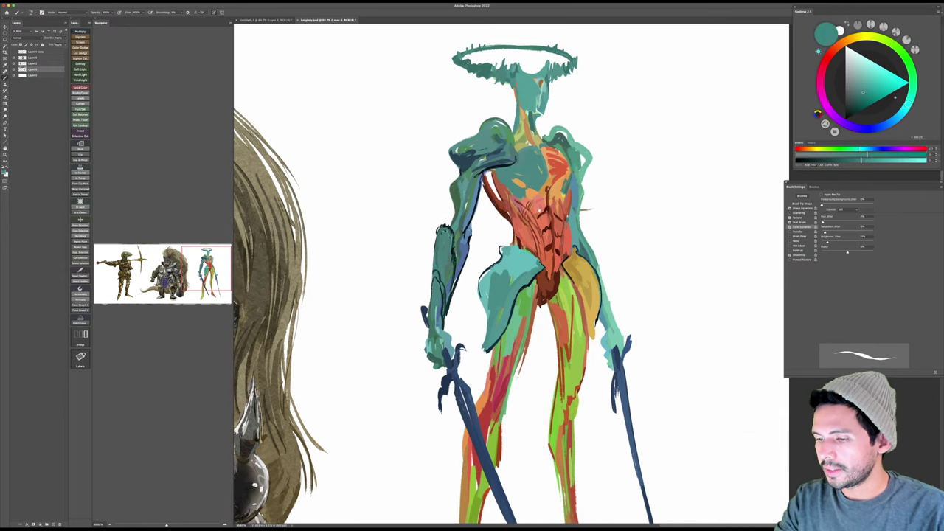
click(857, 112)
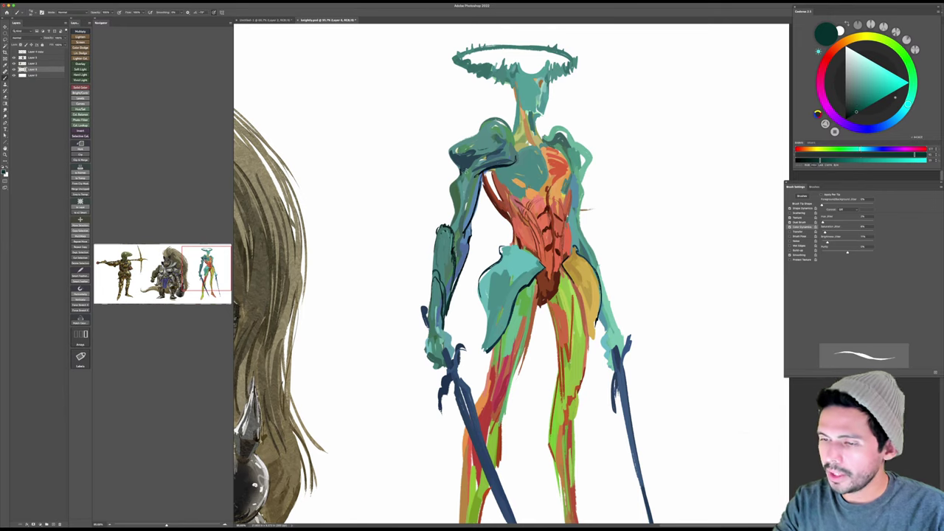
drag(468, 170, 460, 184)
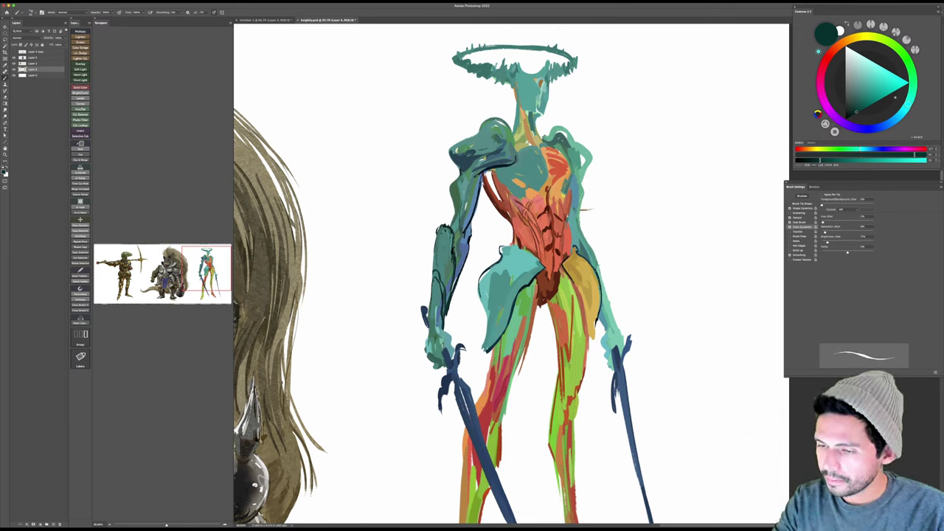
alt+click(467, 221)
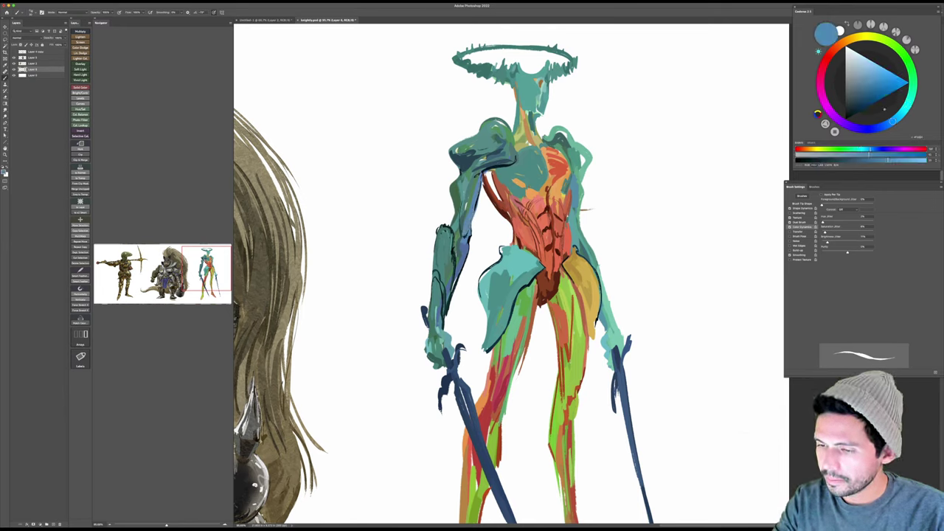
key(d)
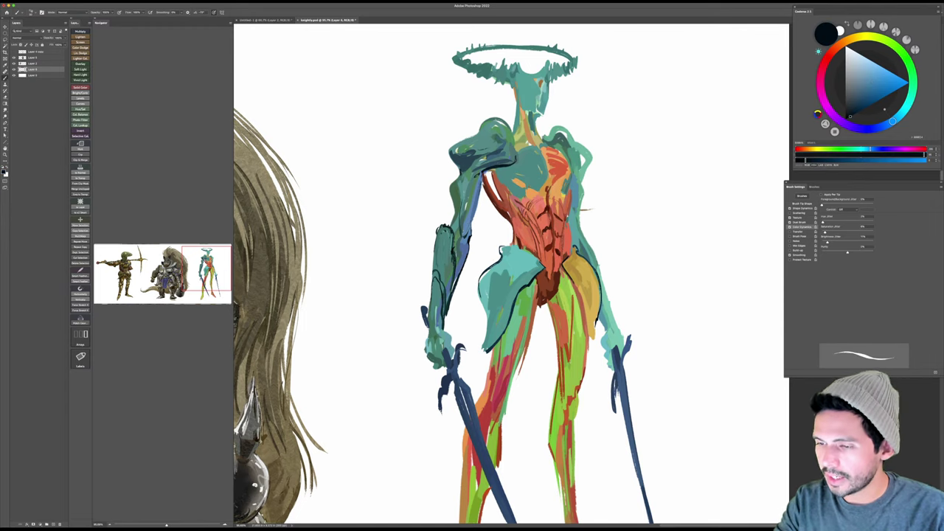
drag(481, 171, 455, 294)
key(e)
key(b)
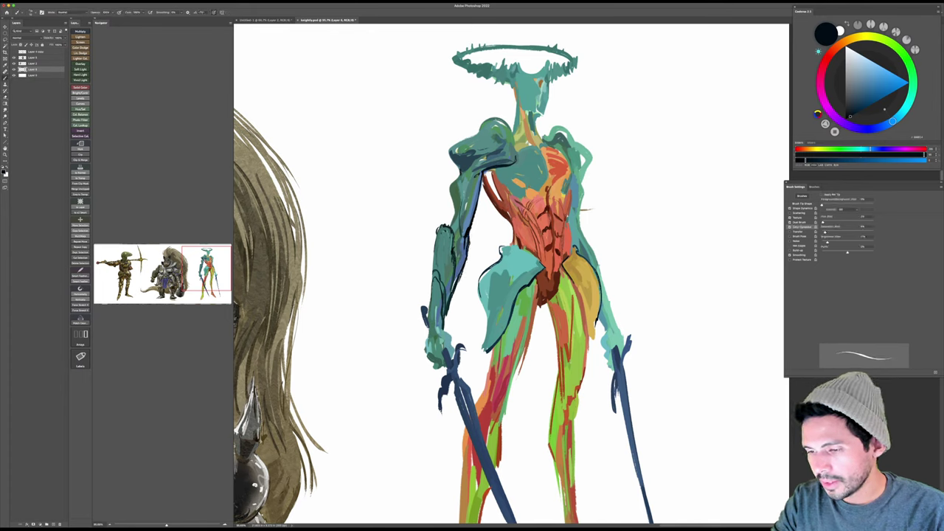
Step: Touch up the elbow area with sampled blue and line the upper arm's outer edge in near-black blue
alt+click(462, 262)
drag(460, 222, 457, 246)
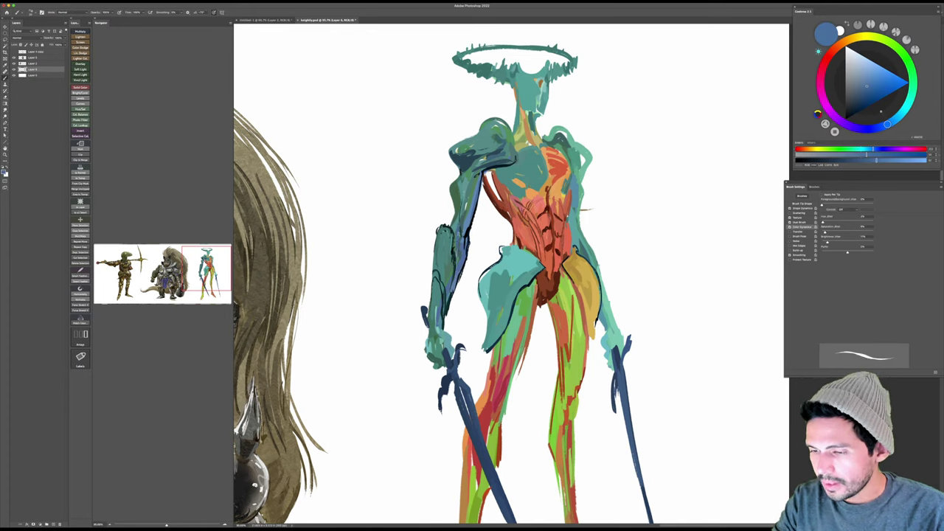
click(850, 114)
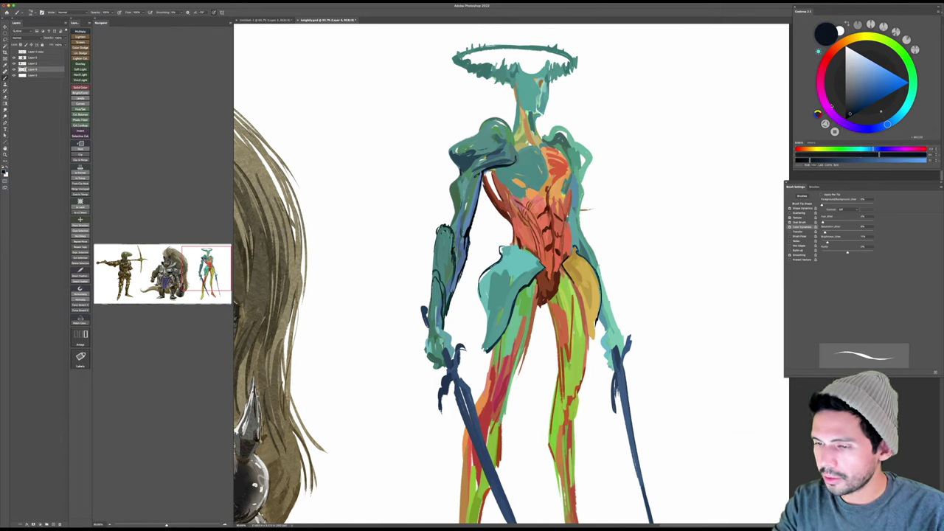
drag(459, 171, 450, 226)
Step: Paint near-black green lines on the upper arm and around the large shoulder pad, with short ridge strokes across its crest
alt+click(456, 205)
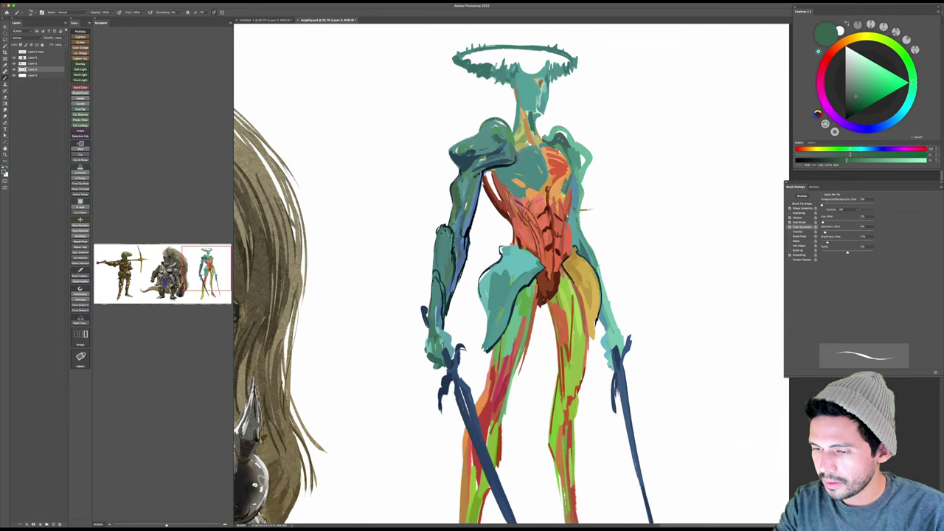
key(d)
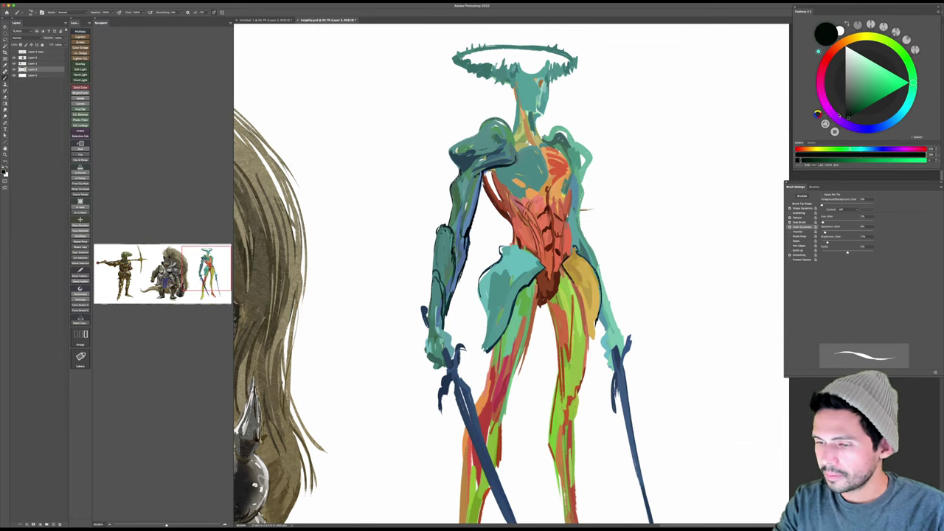
drag(464, 198, 459, 234)
mouse_move(468, 178)
mouse_down()
mouse_move(464, 196)
mouse_move(456, 161)
mouse_move(476, 134)
mouse_move(450, 161)
mouse_up()
mouse_move(480, 124)
mouse_down()
mouse_move(476, 133)
mouse_move(504, 131)
mouse_move(508, 157)
mouse_move(529, 166)
mouse_up()
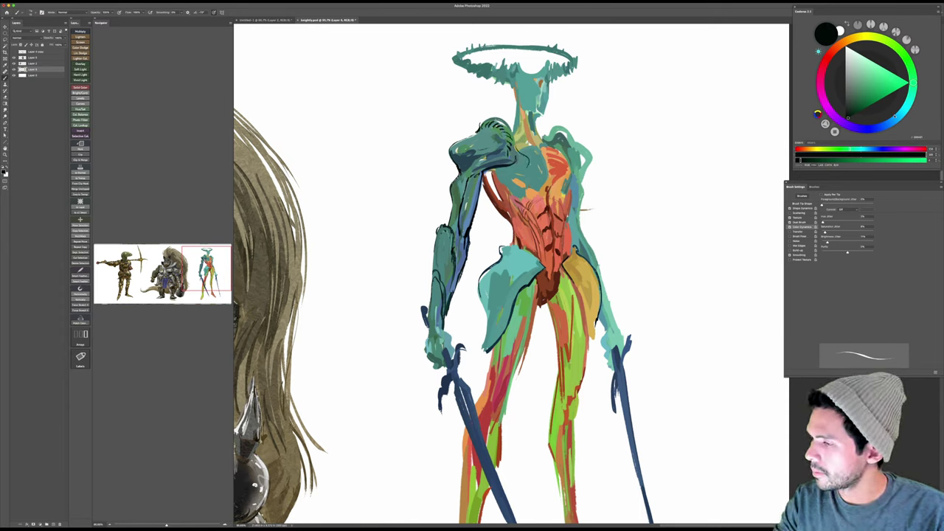
Step: Paint the teal half of the chest light blue, with darker blue shading over it
click(894, 120)
click(874, 79)
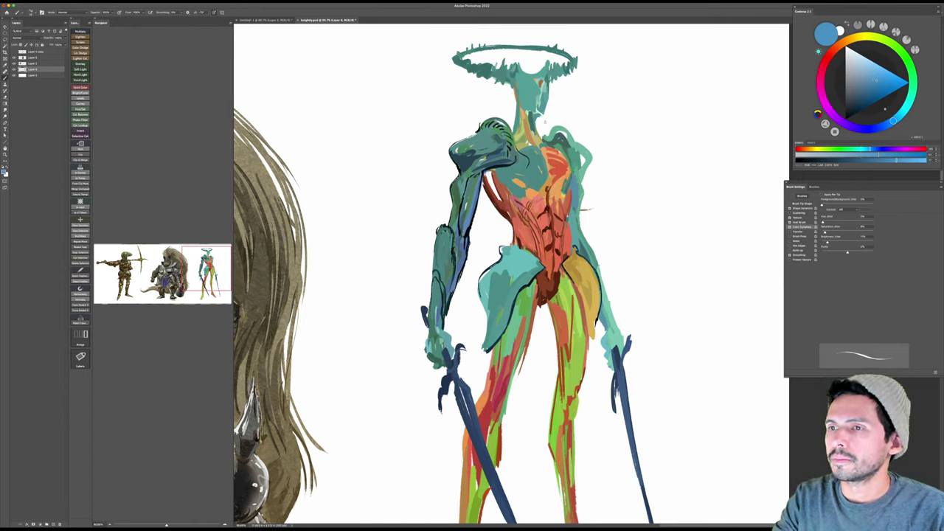
mouse_move(530, 151)
mouse_down()
mouse_move(518, 161)
mouse_move(521, 175)
mouse_move(503, 178)
mouse_up()
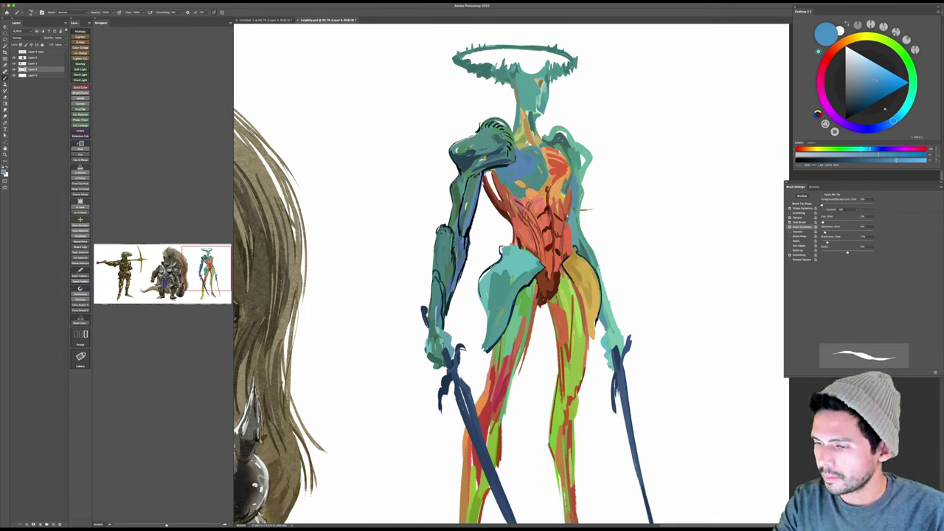
drag(860, 105, 875, 95)
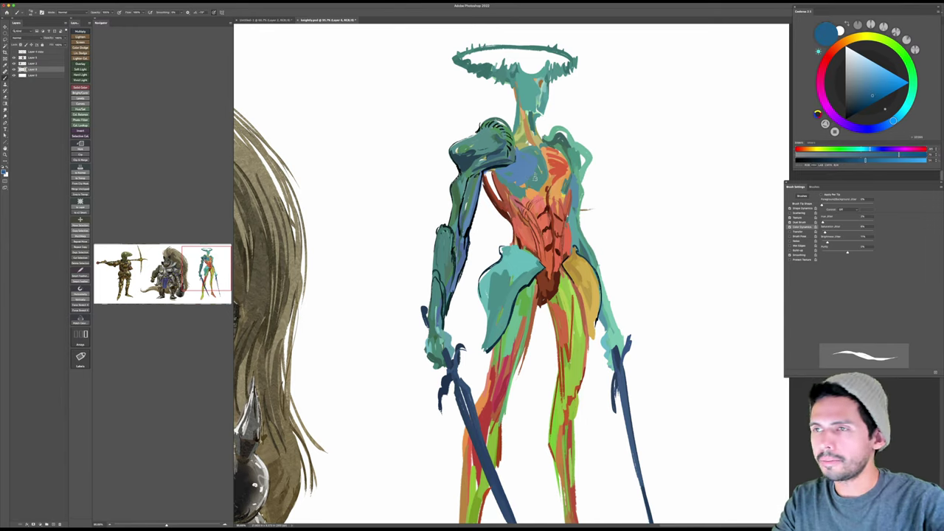
mouse_move(526, 157)
mouse_down()
mouse_move(532, 165)
mouse_move(520, 185)
mouse_move(500, 174)
mouse_move(517, 169)
mouse_move(519, 181)
mouse_move(519, 147)
mouse_move(541, 169)
mouse_up()
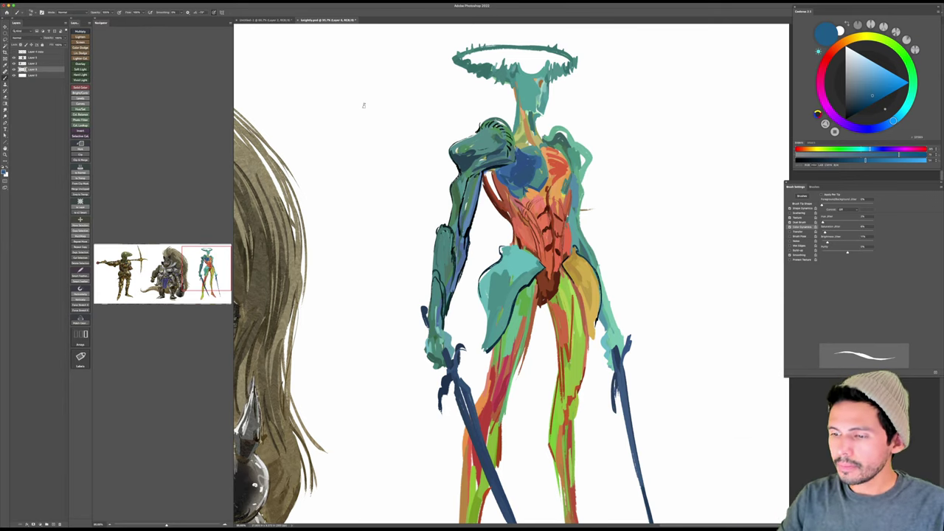
Step: Refine the upper arm below the large shoulder pad with sampled green and near-black blue strokes
alt+click(459, 197)
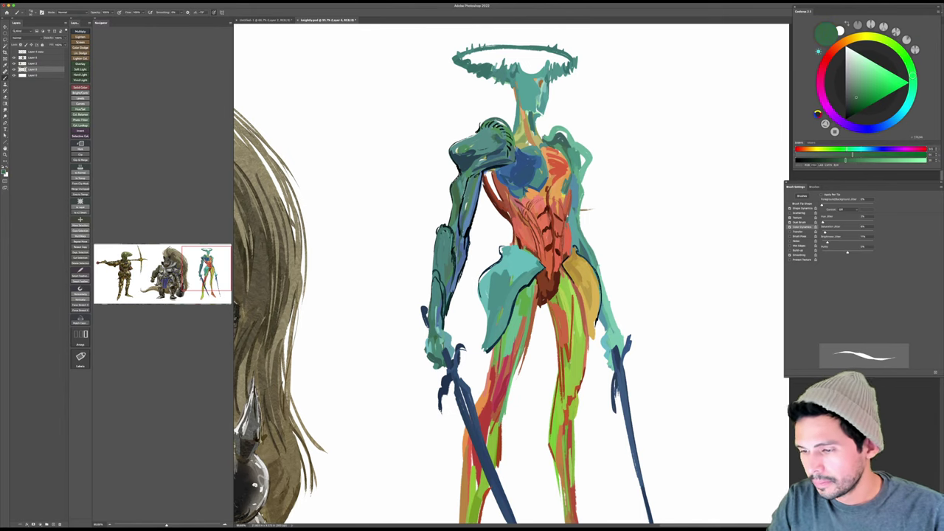
drag(465, 184, 457, 227)
alt+click(489, 169)
drag(473, 175, 458, 229)
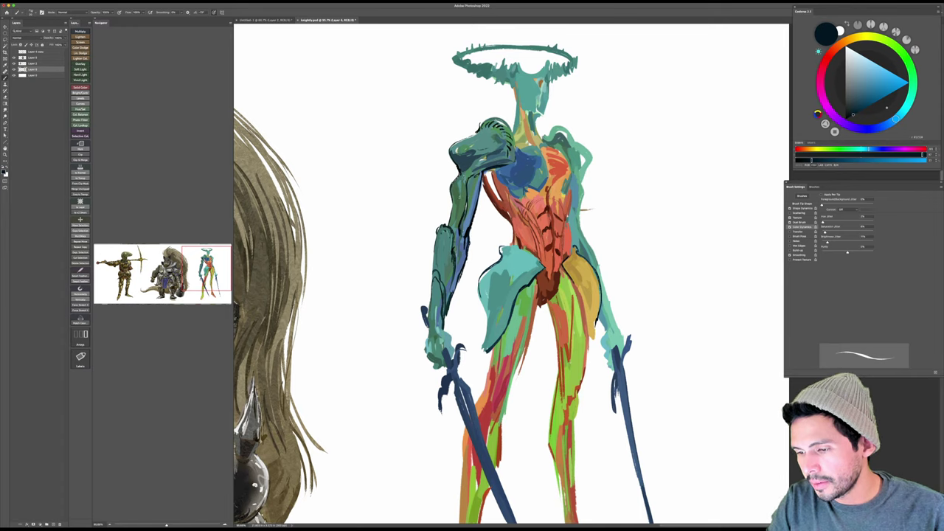
mouse_move(460, 193)
mouse_down()
mouse_move(452, 229)
mouse_move(452, 215)
mouse_up()
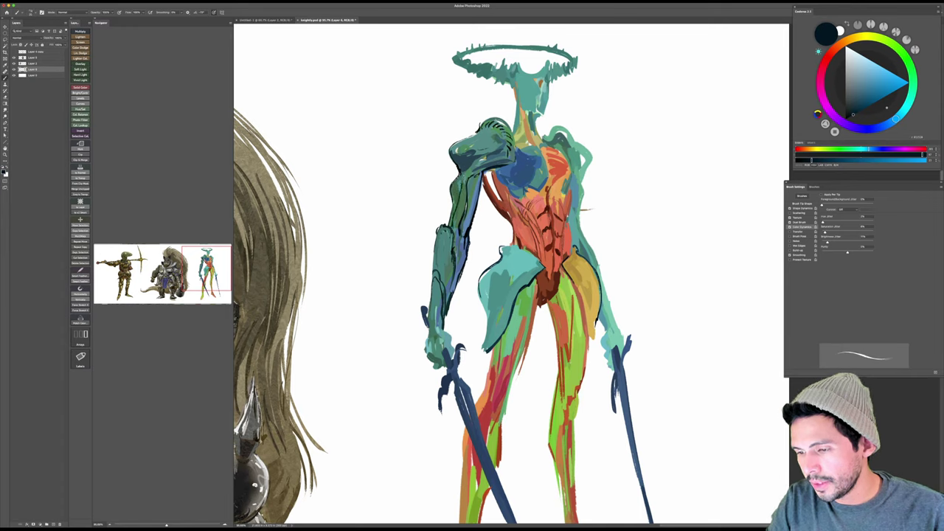
Step: Touch up the upper arm with sampled colour and paint a near-black blue edge where the large shoulder pad meets the chest
alt+click(462, 194)
mouse_move(465, 178)
mouse_down()
mouse_move(459, 224)
mouse_move(468, 228)
mouse_up()
alt+click(464, 183)
alt+click(471, 188)
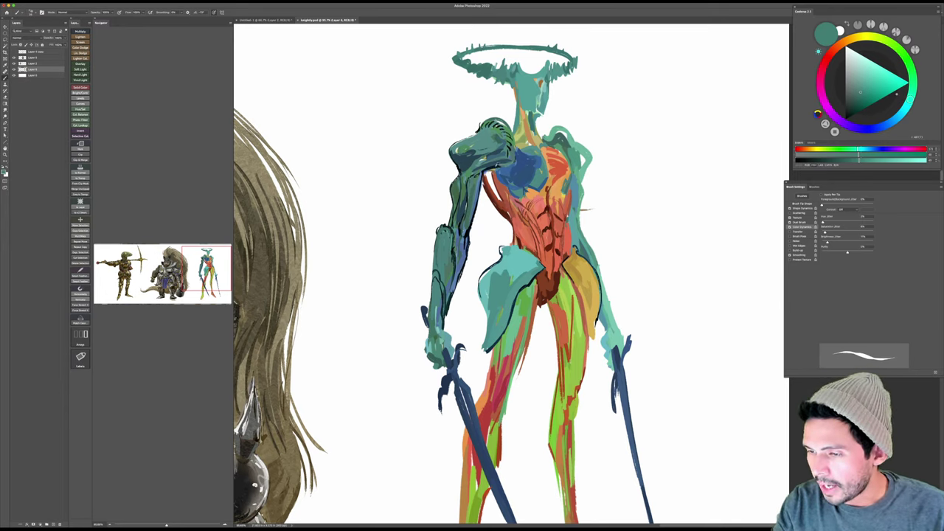
alt+click(486, 171)
drag(494, 171, 516, 162)
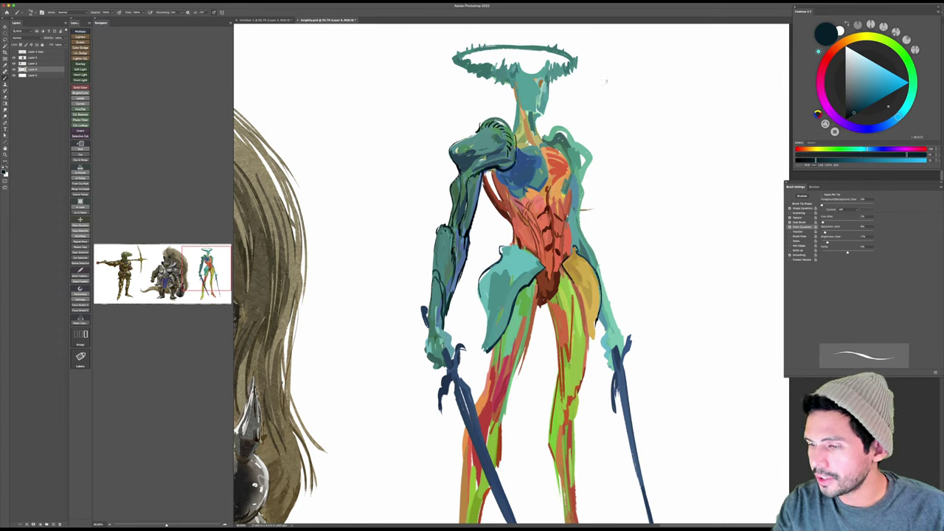
Step: Paint dark red shading around and across the orange-red half of the chest
alt+click(531, 151)
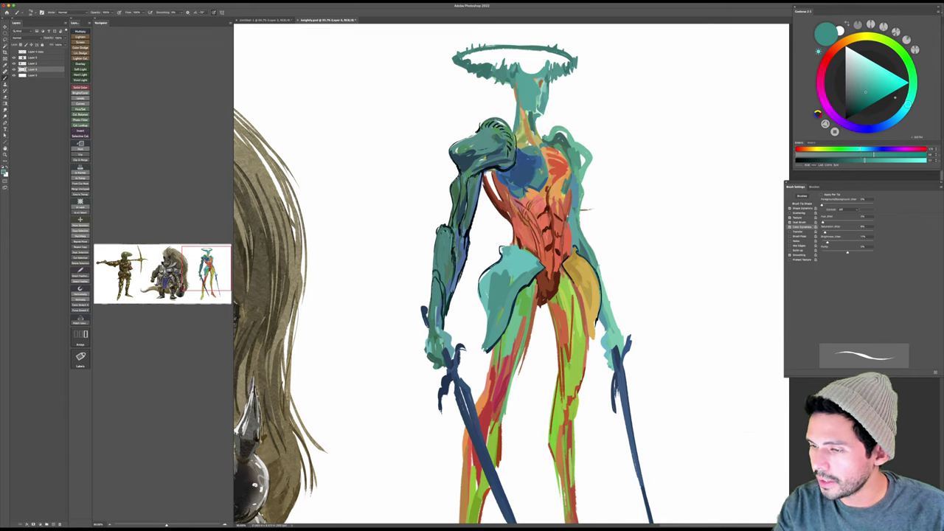
alt+click(562, 167)
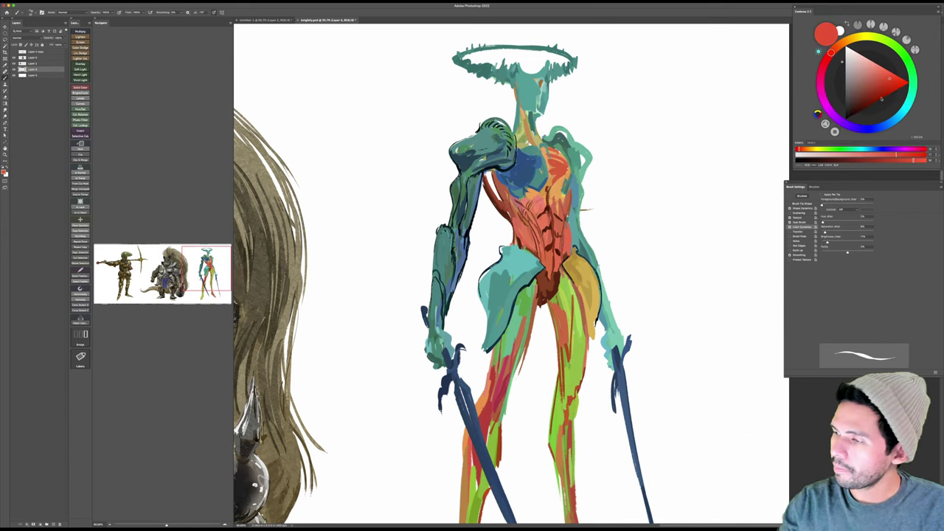
click(879, 95)
mouse_move(546, 147)
mouse_down()
mouse_move(554, 178)
mouse_move(559, 164)
mouse_move(568, 167)
mouse_move(560, 182)
mouse_up()
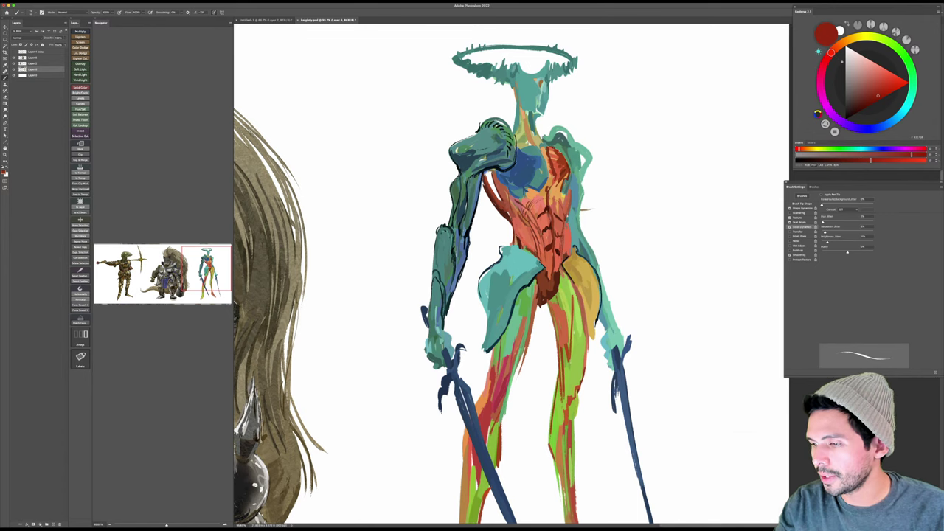
drag(364, 118, 356, 118)
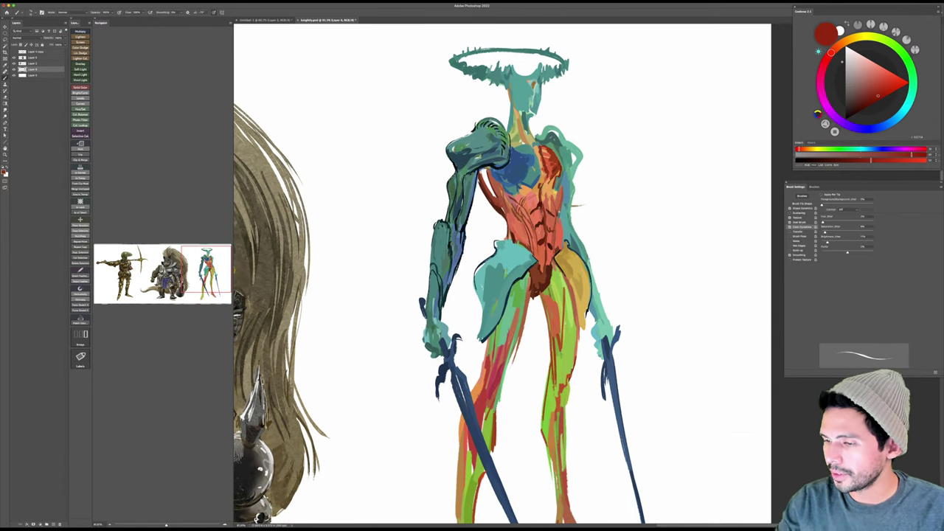
Step: Paint dark red shading along the sides of the torso and abdomen with a larger brush, then smudge it into the orange-red
key(])
key(])
drag(555, 198, 560, 249)
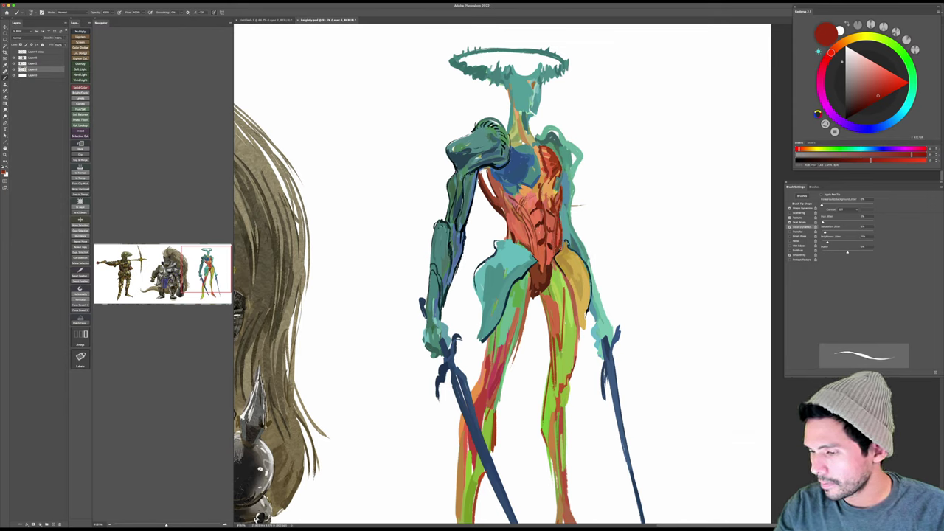
drag(514, 230, 522, 243)
key(z)
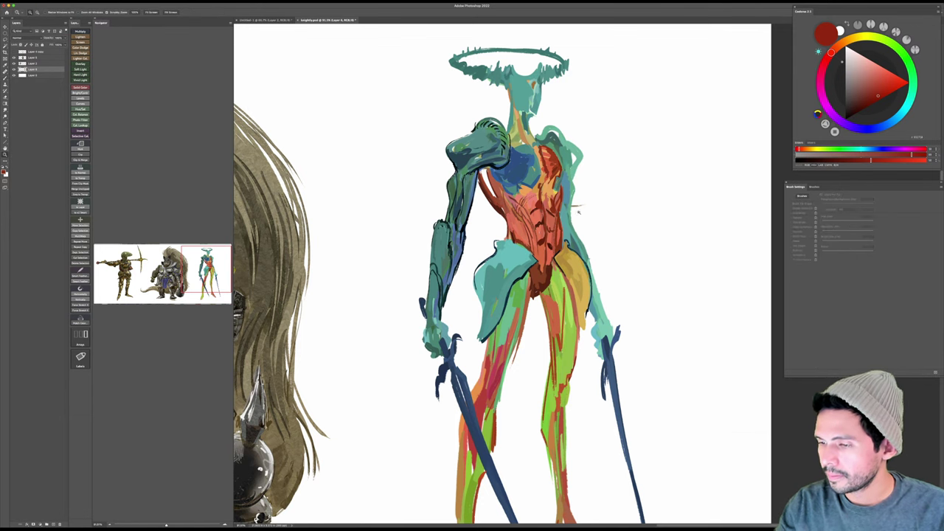
drag(545, 163, 525, 163)
key(r)
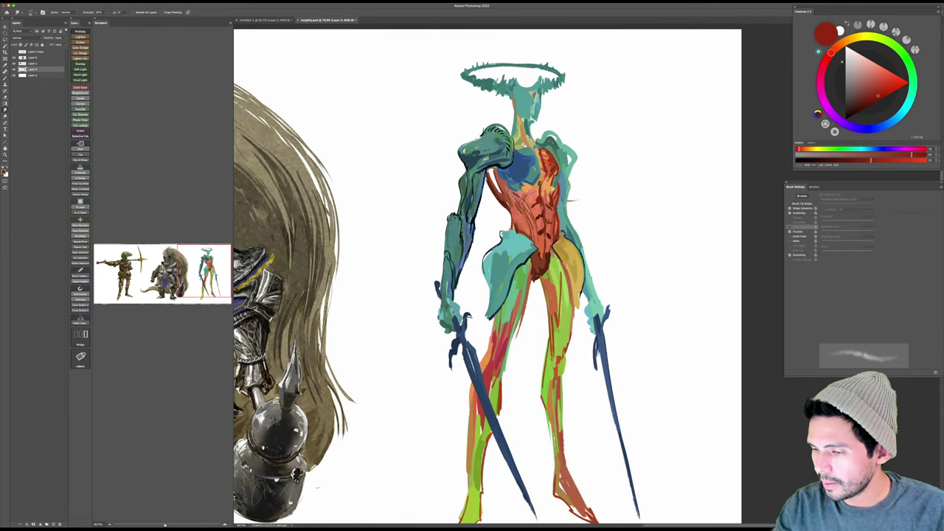
scroll(487, 277, down, 1)
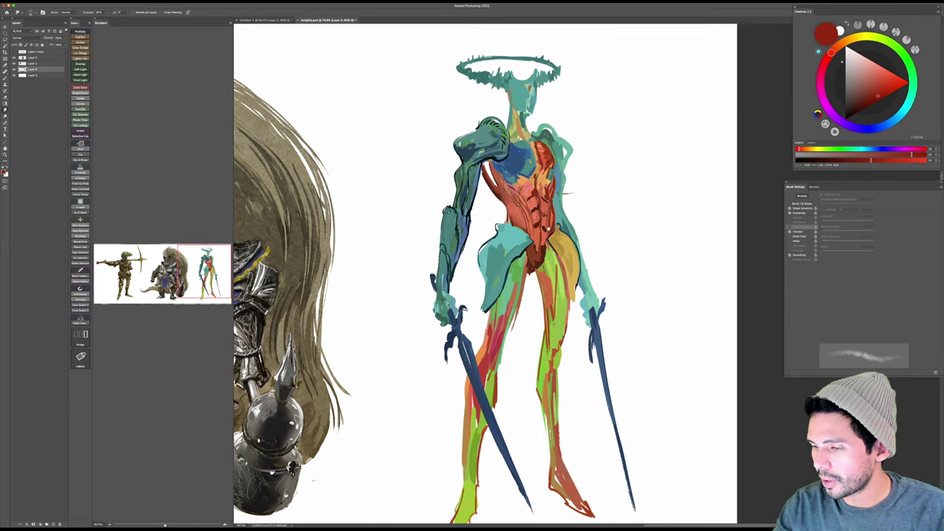
key(b)
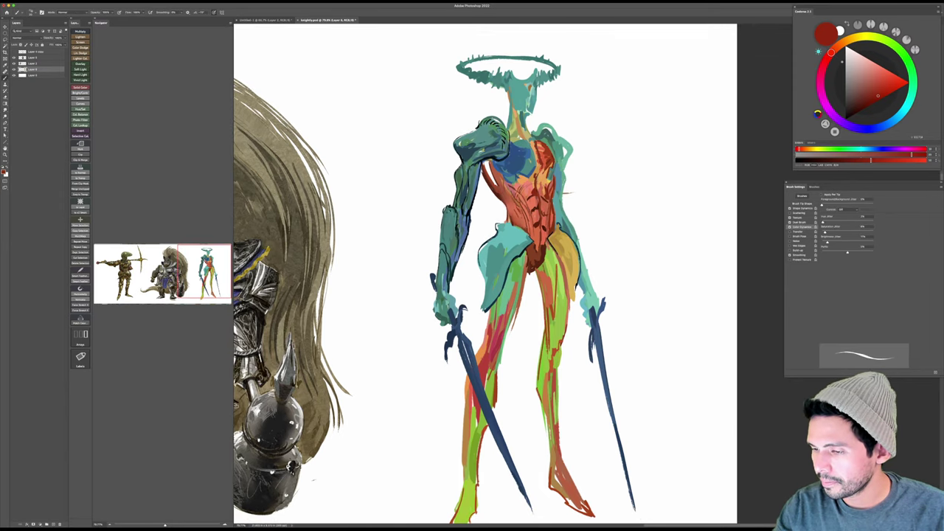
Step: Paint light blue over the teal hip plate, starting from its sampled teal and shifting the hue towards blue
scroll(588, 210, down, 1)
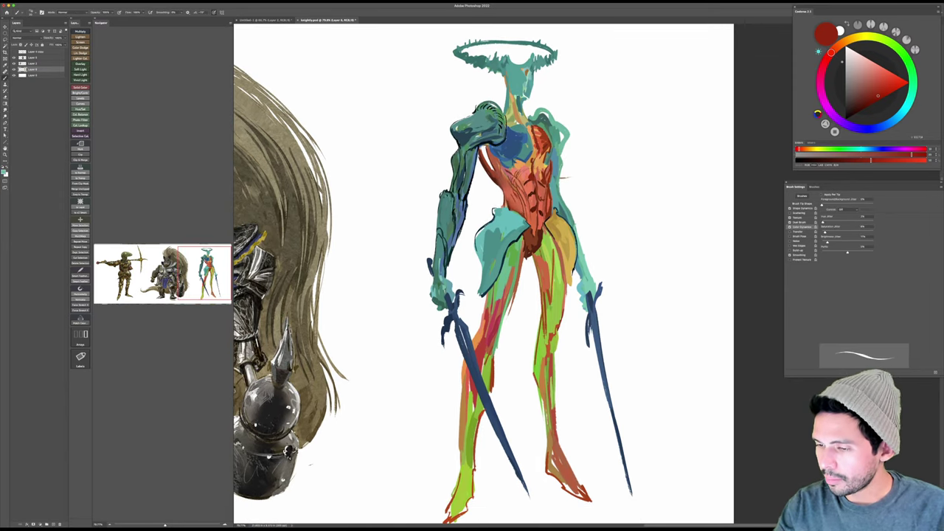
alt+click(509, 221)
mouse_move(498, 211)
mouse_down()
mouse_move(523, 215)
mouse_move(489, 231)
mouse_move(509, 239)
mouse_move(485, 254)
mouse_move(519, 229)
mouse_up()
click(897, 118)
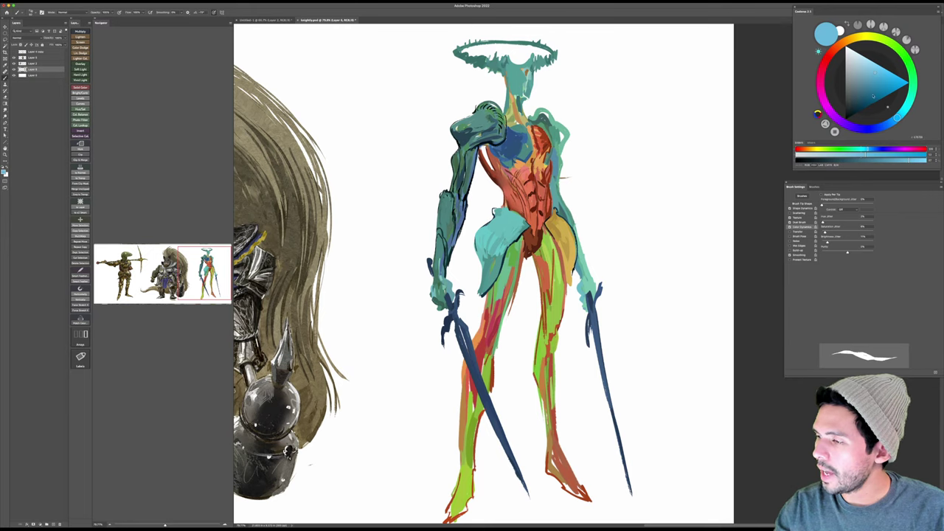
Step: Save the document and paint dark blue shading across the middle and outer edge of the teal hip plate
click(873, 101)
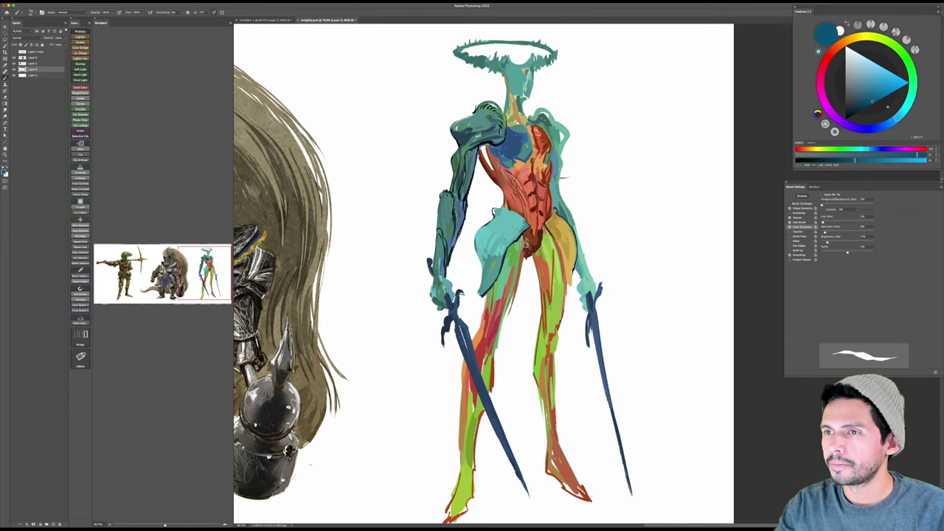
drag(552, 244, 577, 247)
mouse_move(571, 260)
mouse_down()
mouse_move(570, 237)
mouse_move(552, 240)
mouse_up()
key(super+s)
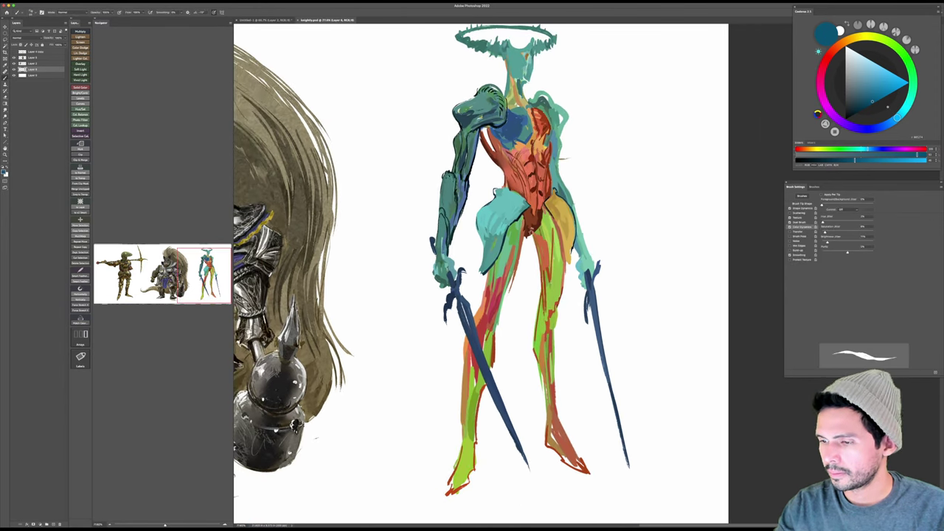
drag(485, 207, 483, 243)
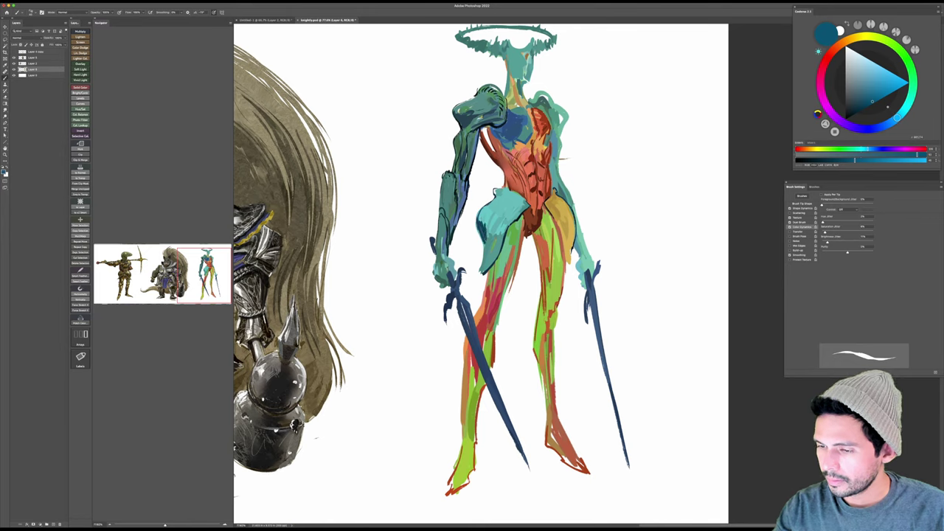
click(861, 104)
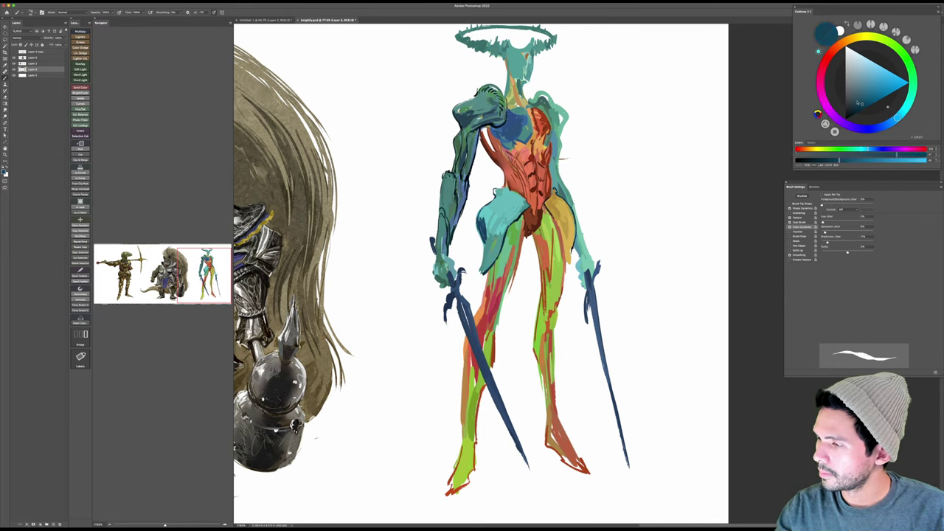
mouse_move(481, 211)
mouse_down()
mouse_move(484, 237)
mouse_move(506, 222)
mouse_move(487, 269)
mouse_up()
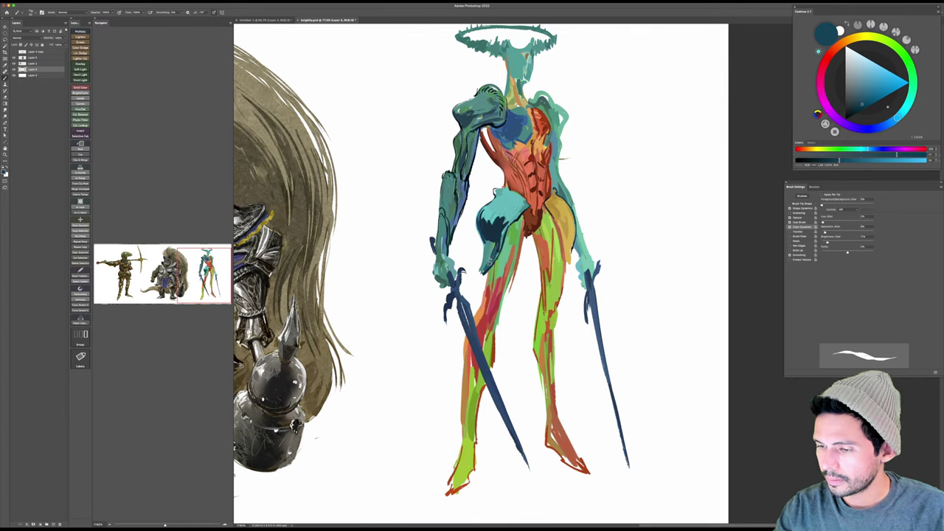
Step: Smudge the dark blue shading into the teal hip plate to form a smooth, rounded gradient
key(r)
mouse_move(496, 221)
mouse_down()
mouse_move(482, 213)
mouse_move(508, 219)
mouse_move(516, 210)
mouse_move(501, 196)
mouse_move(513, 196)
mouse_move(499, 195)
mouse_move(521, 205)
mouse_up()
key(b)
key(r)
key(b)
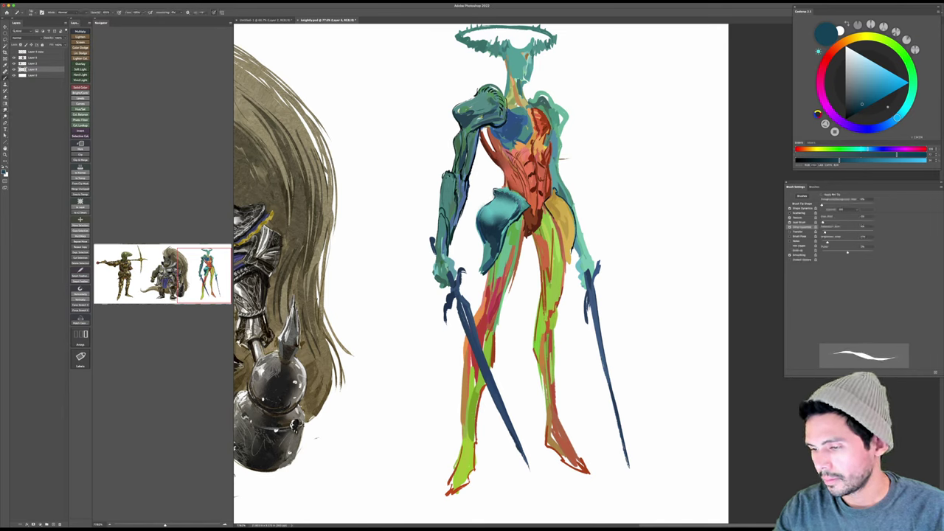
Step: Paint a pale cyan highlight on the rounded part of the teal hip plate and darker blue strokes down its tapered end
alt+click(503, 204)
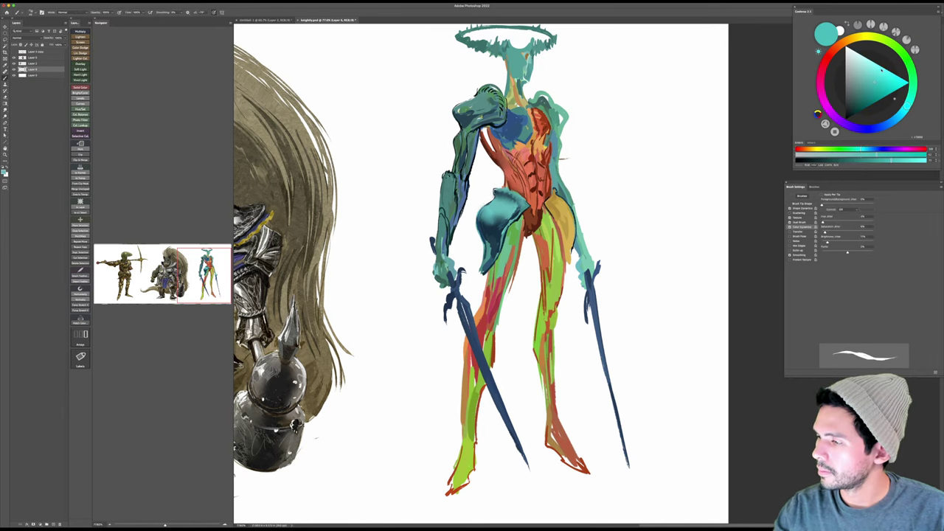
click(868, 62)
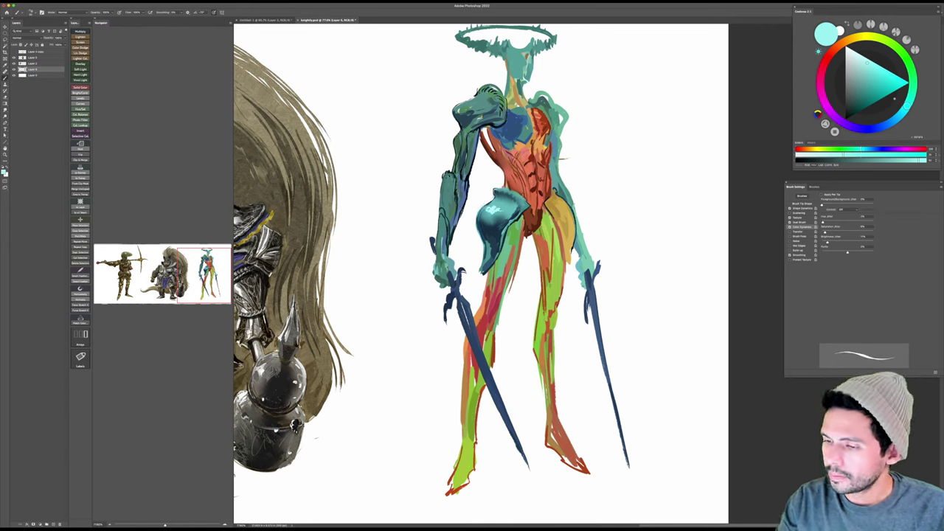
click(866, 99)
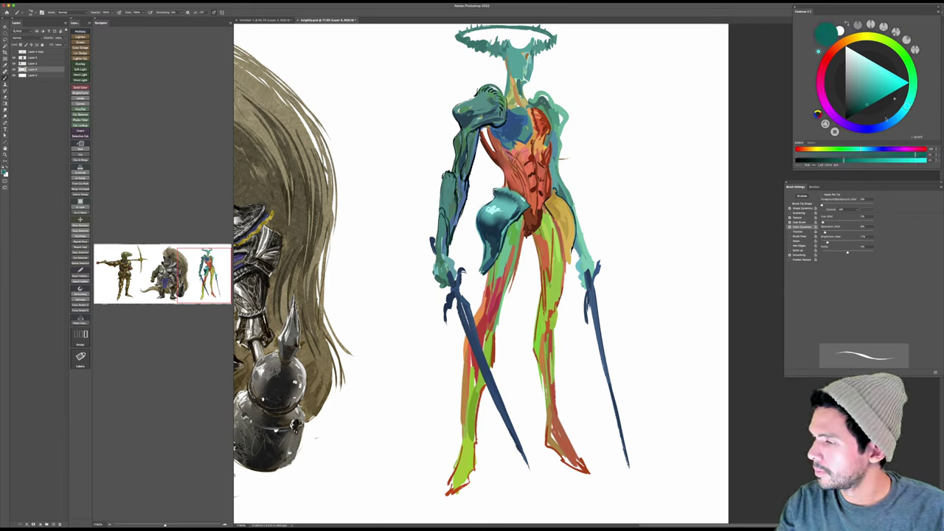
click(899, 117)
click(867, 103)
click(866, 102)
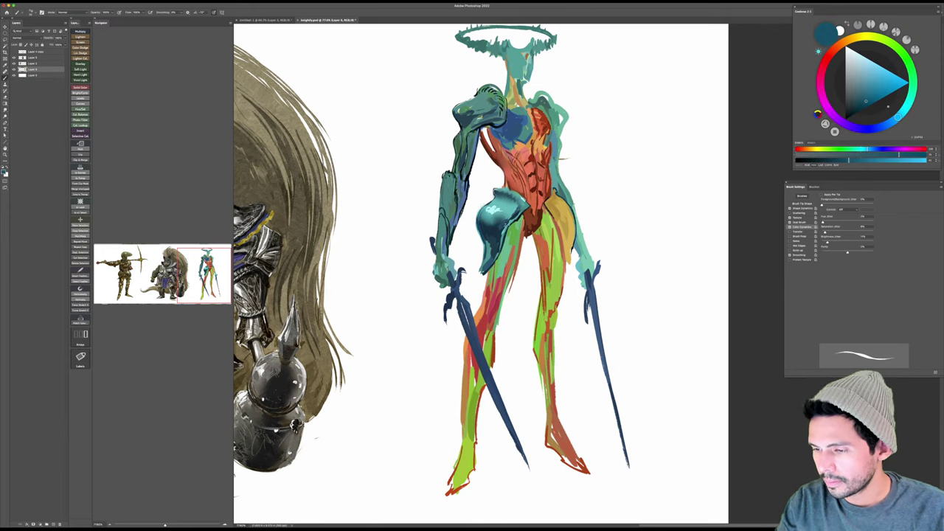
drag(506, 228, 487, 263)
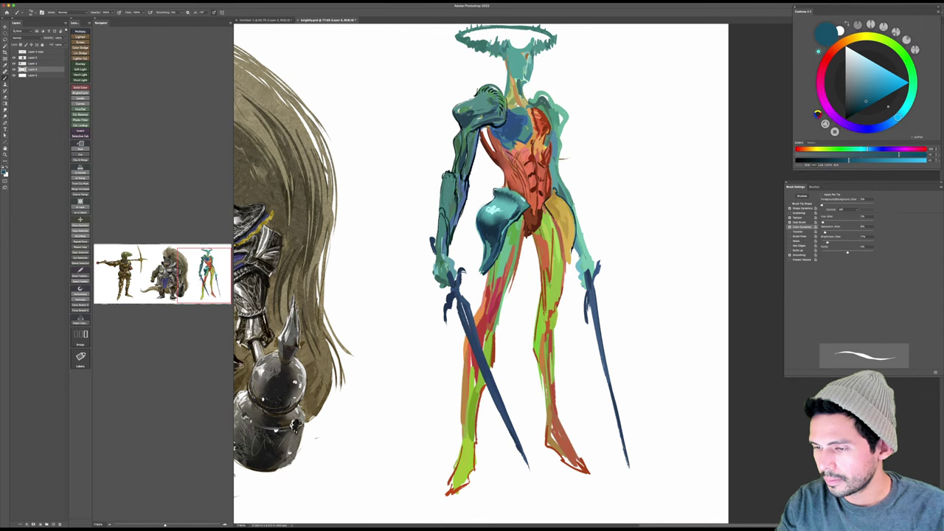
Step: Shade the ochre hip plate with dark golden brown strokes around its lighter centre and along its upper edge
drag(587, 166, 562, 168)
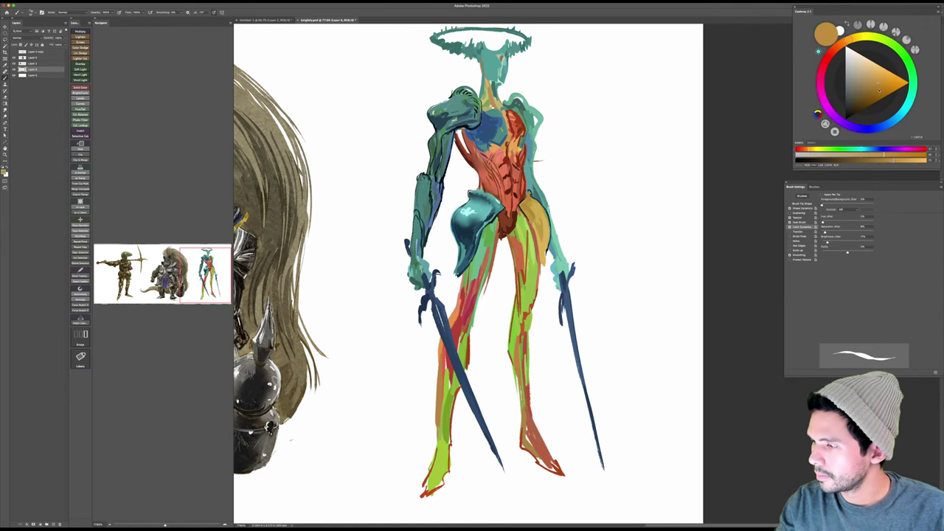
key(x)
mouse_move(521, 203)
mouse_down()
mouse_move(544, 246)
mouse_move(546, 226)
mouse_move(543, 277)
mouse_up()
drag(528, 197, 531, 207)
drag(529, 197, 541, 207)
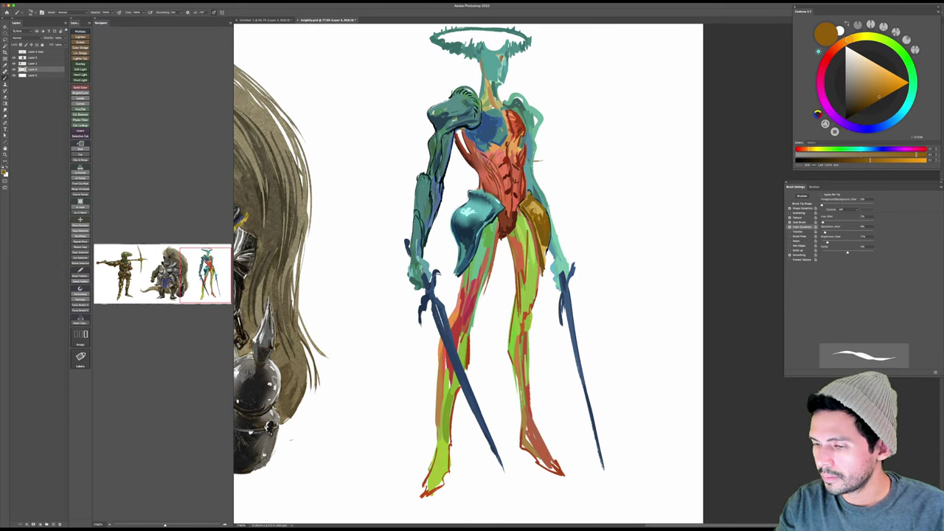
Step: Add glowing highlights to both hip plates with the brush in Color Dodge mode, then restore Normal mode
shift+right_click(530, 213)
click(546, 287)
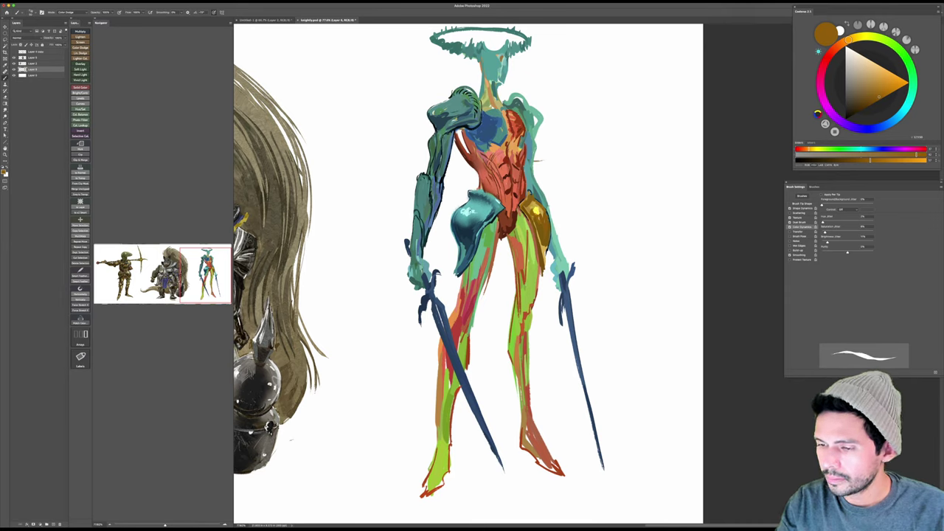
drag(467, 211, 473, 213)
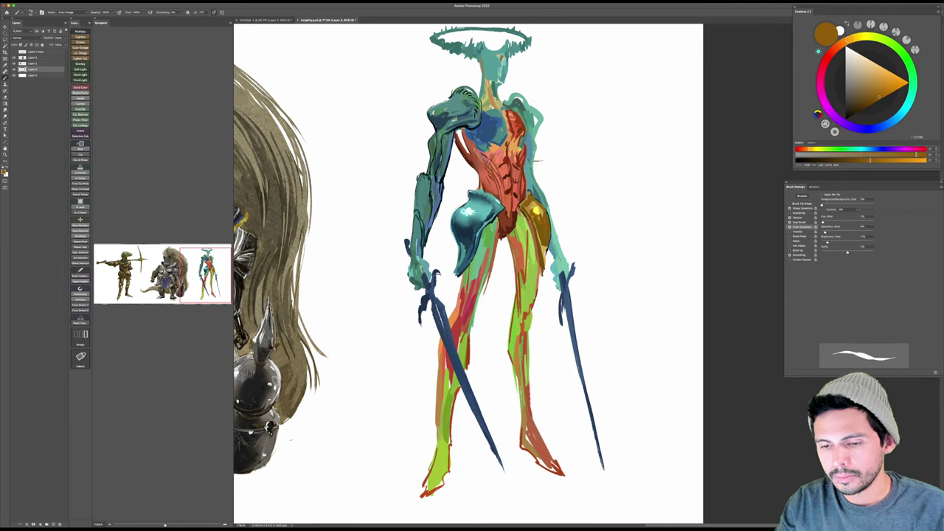
shift+right_click(540, 207)
click(550, 215)
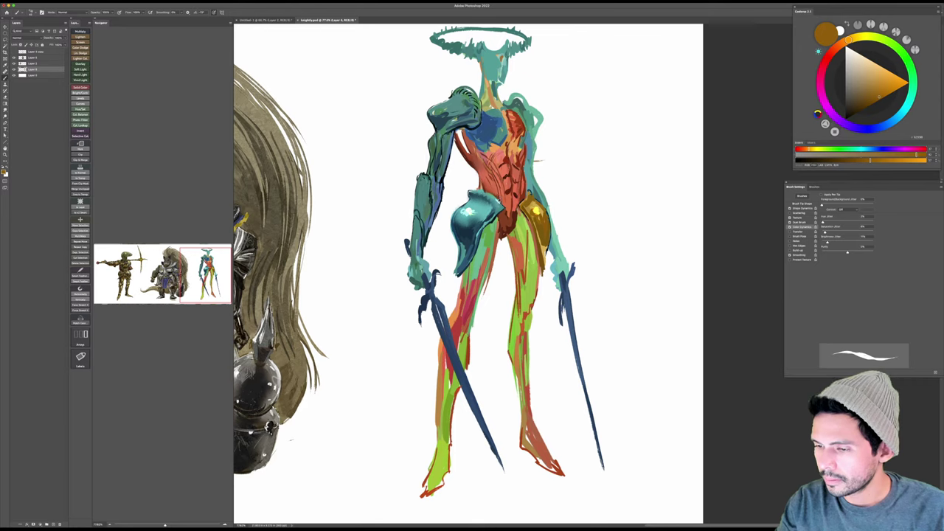
Step: Paint ornate trim along the upper edges of both hip plates with light teal, dark blue and golden brown
alt+click(487, 204)
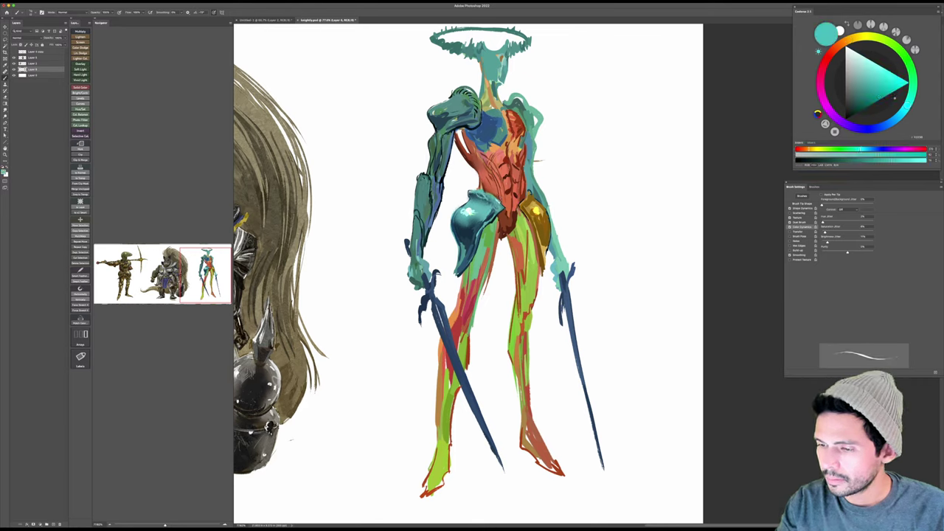
alt+click(466, 235)
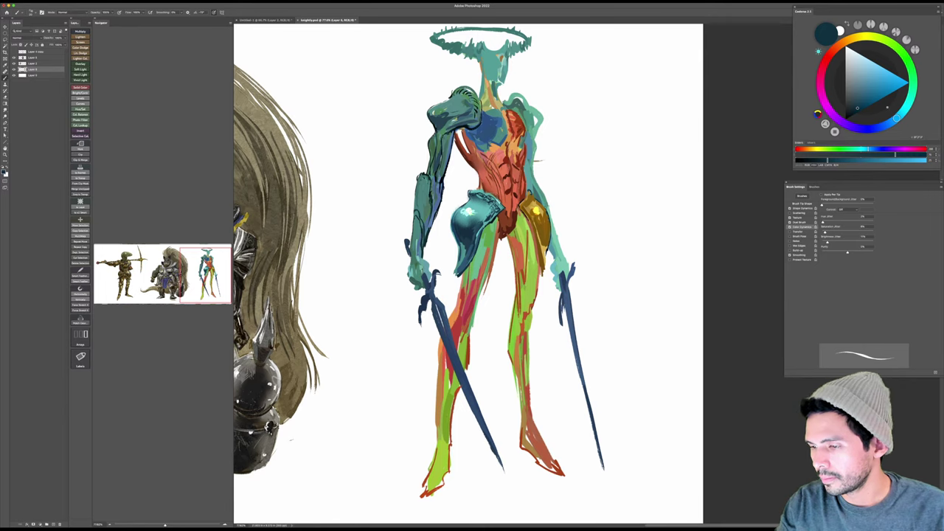
alt+click(535, 207)
alt+click(532, 201)
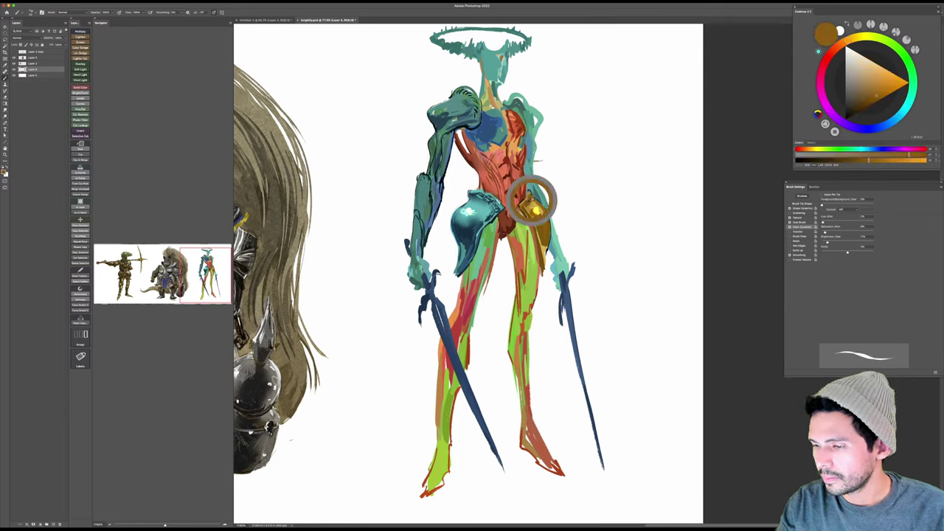
drag(528, 198, 523, 211)
Step: Draw light gold engraved ornament across the golden hip plate and deepen its gaps and edges with dark brown
click(881, 82)
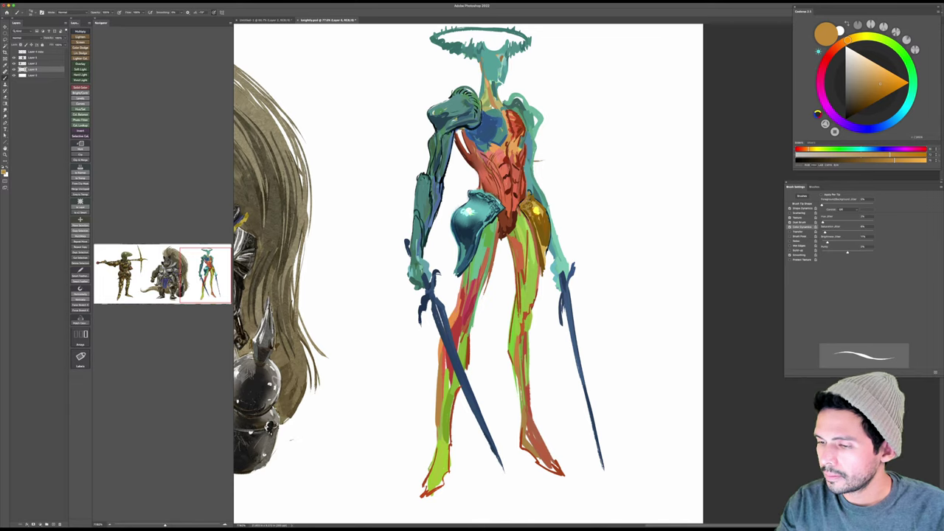
click(875, 82)
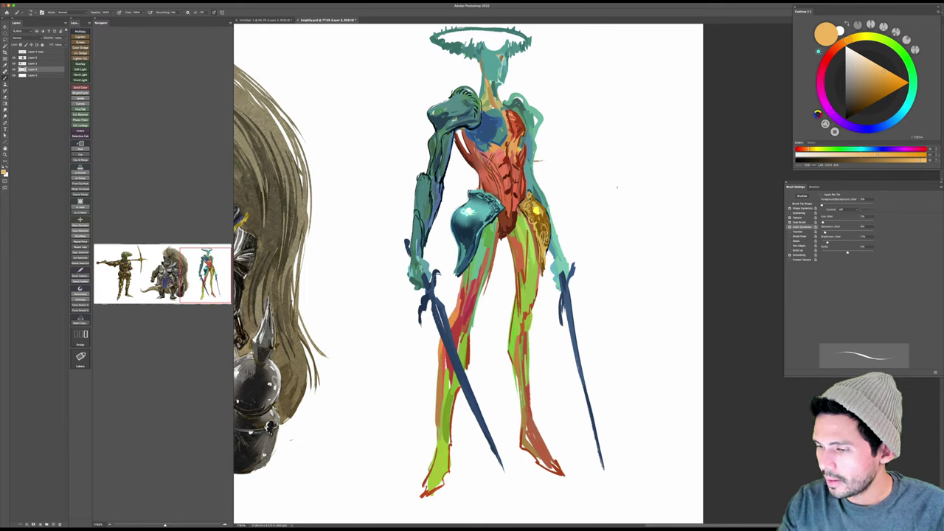
click(871, 102)
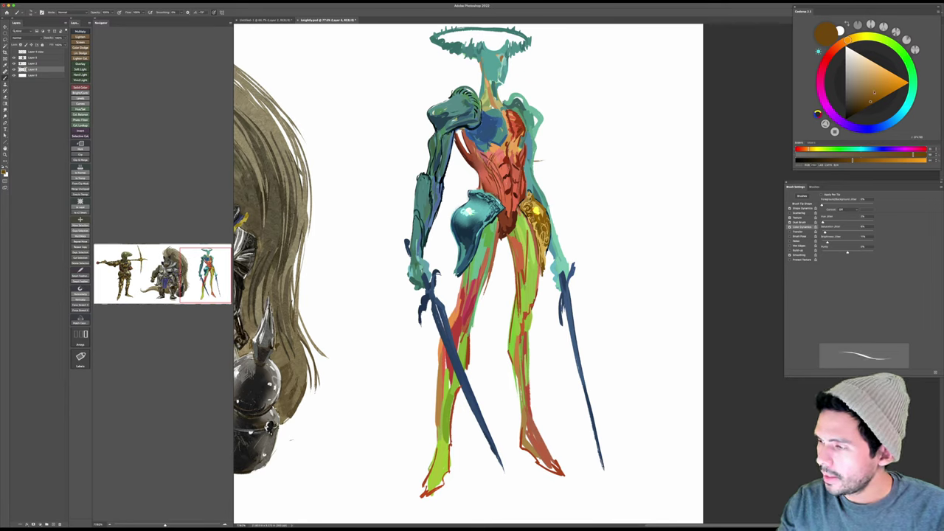
click(864, 109)
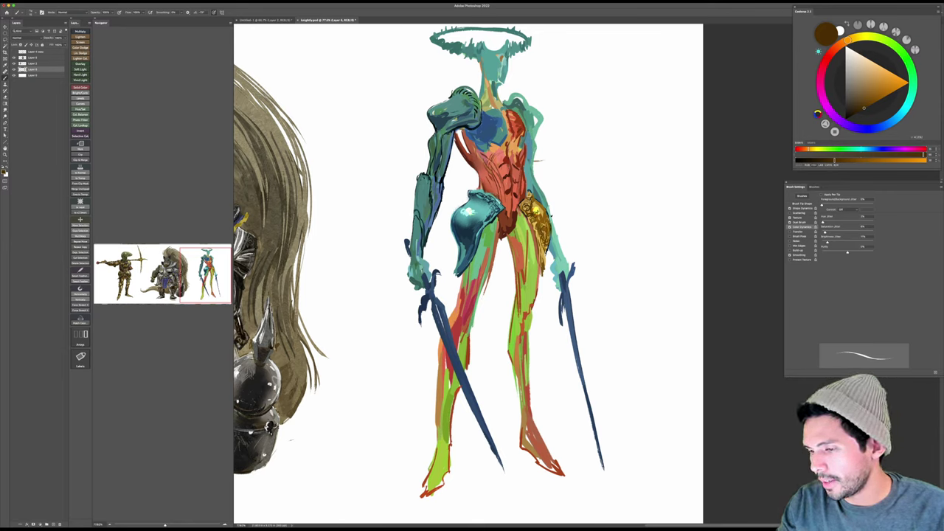
Step: Refine the golden hip plate's ornament with sampled golden browns and fine light gold strokes
alt+click(551, 217)
alt+click(545, 218)
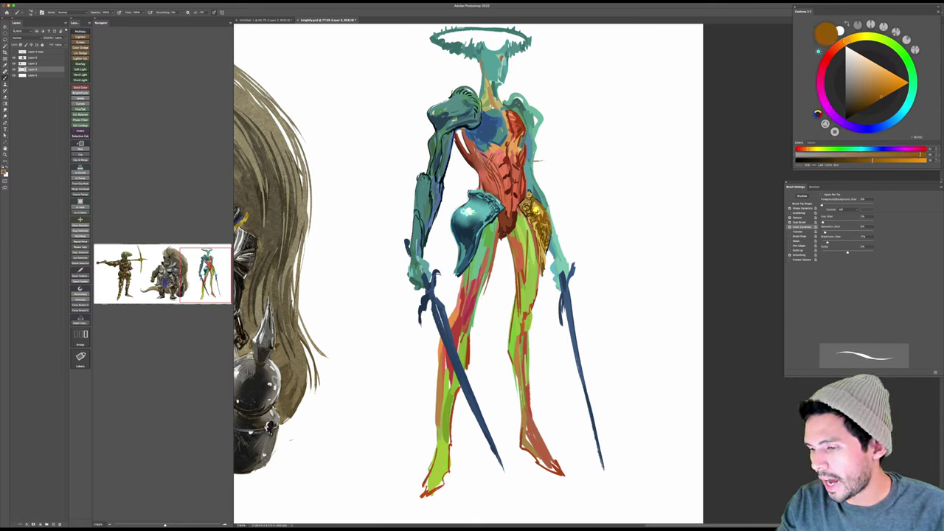
alt+click(543, 221)
drag(539, 205, 536, 209)
alt+click(539, 208)
click(880, 85)
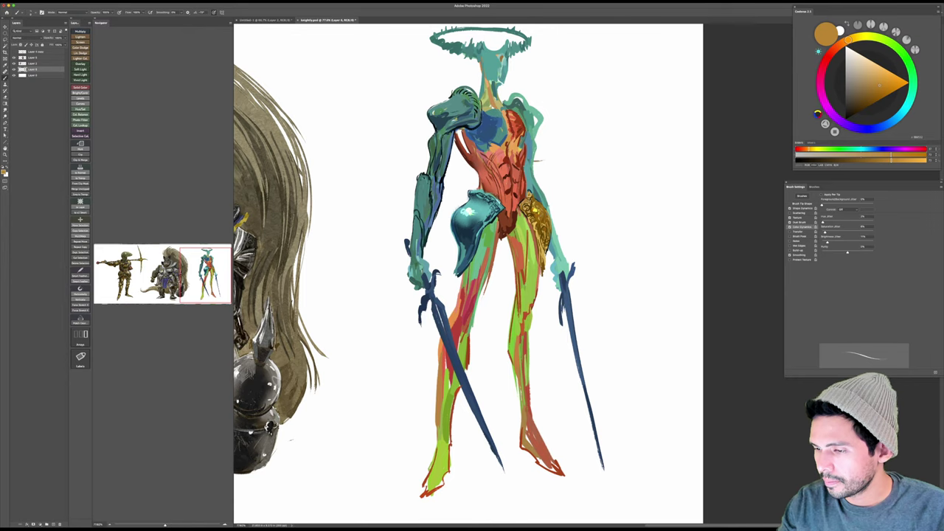
click(886, 70)
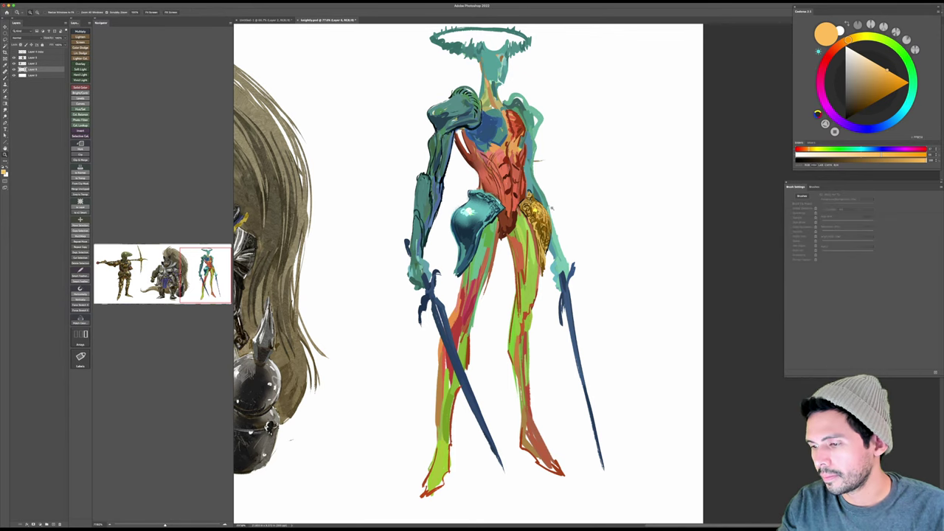
Step: Shade the blue chest muscle beside the armoured shoulder with near-black, teal and mid-blue tones sampled from the figure
drag(549, 204, 580, 218)
drag(560, 195, 609, 288)
key(b)
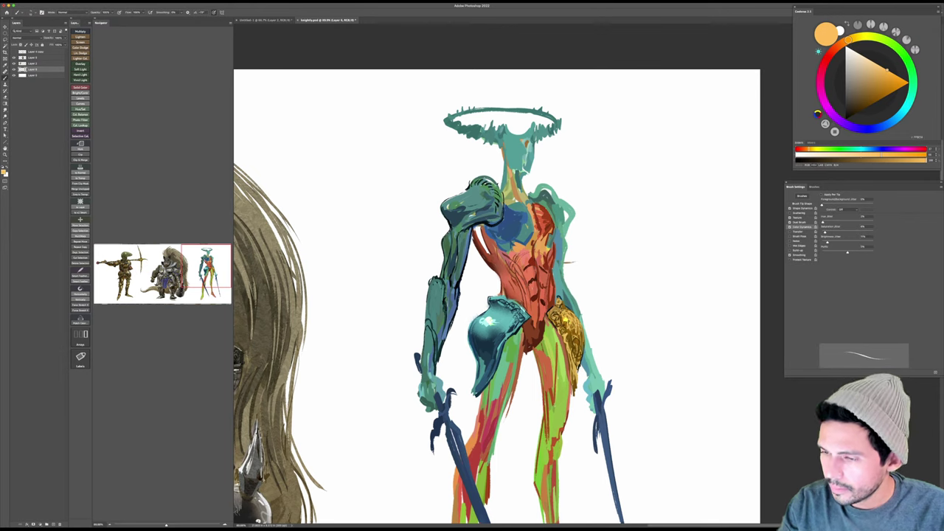
alt+click(489, 182)
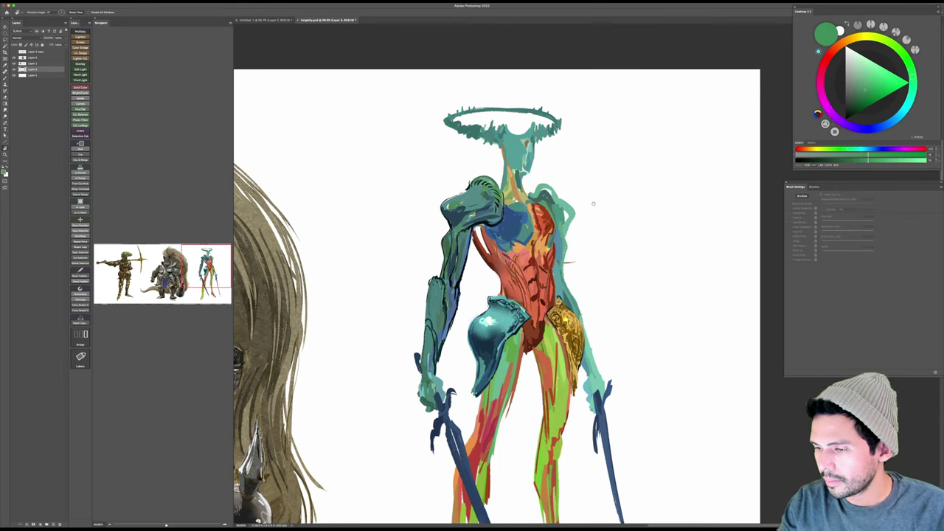
drag(593, 202, 583, 173)
alt+click(476, 192)
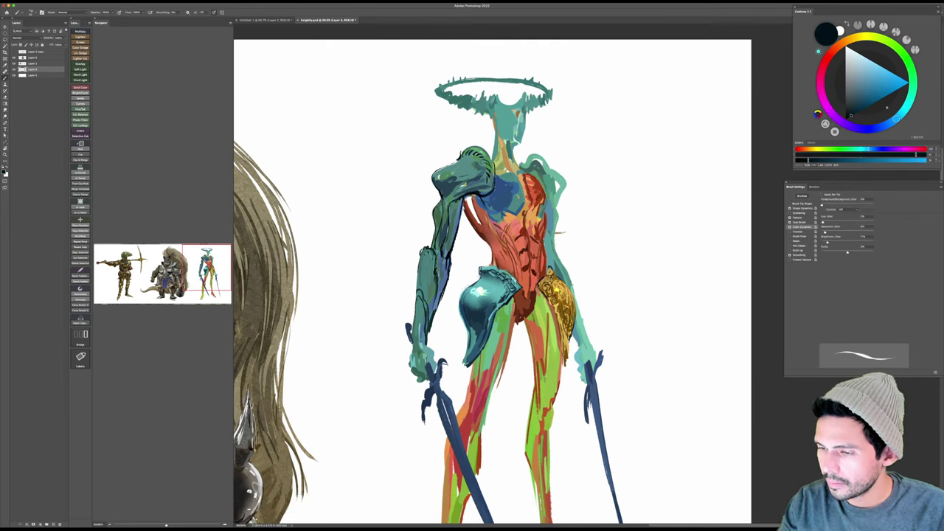
mouse_move(482, 195)
mouse_down()
mouse_move(476, 204)
mouse_move(493, 183)
mouse_move(495, 194)
mouse_move(493, 183)
mouse_move(508, 200)
mouse_up()
alt+click(482, 190)
key(bracketright)
alt+click(504, 189)
alt+click(486, 176)
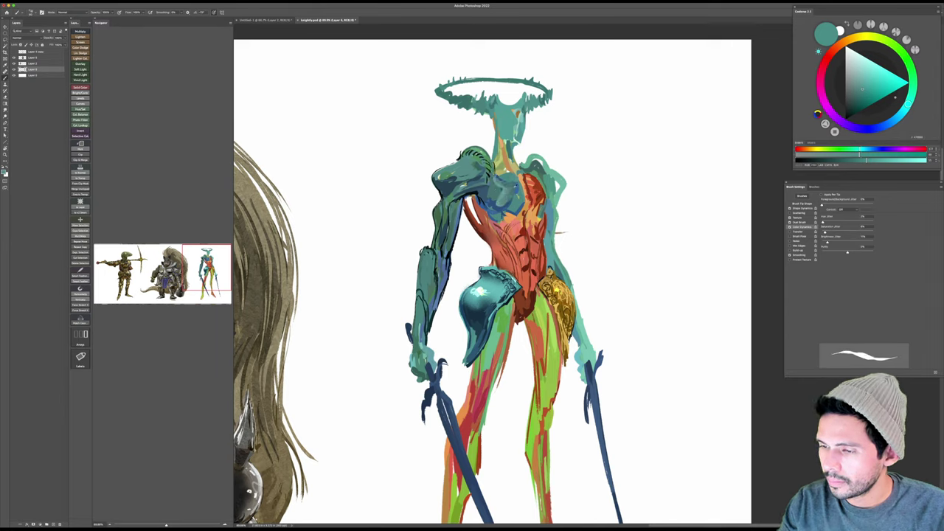
alt+click(508, 182)
drag(508, 182, 519, 185)
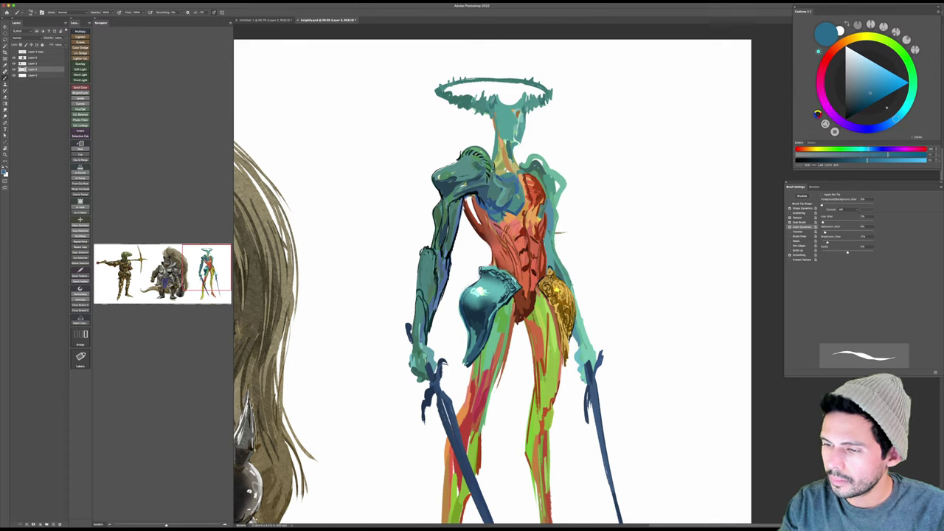
Step: Extend the shoulder armour upward into a flared green collar and fill the collar's inside with very dark and medium blue
alt+click(471, 152)
mouse_move(467, 153)
mouse_down()
mouse_move(493, 180)
mouse_move(464, 145)
mouse_move(459, 156)
mouse_move(469, 147)
mouse_move(463, 135)
mouse_up()
alt+click(481, 148)
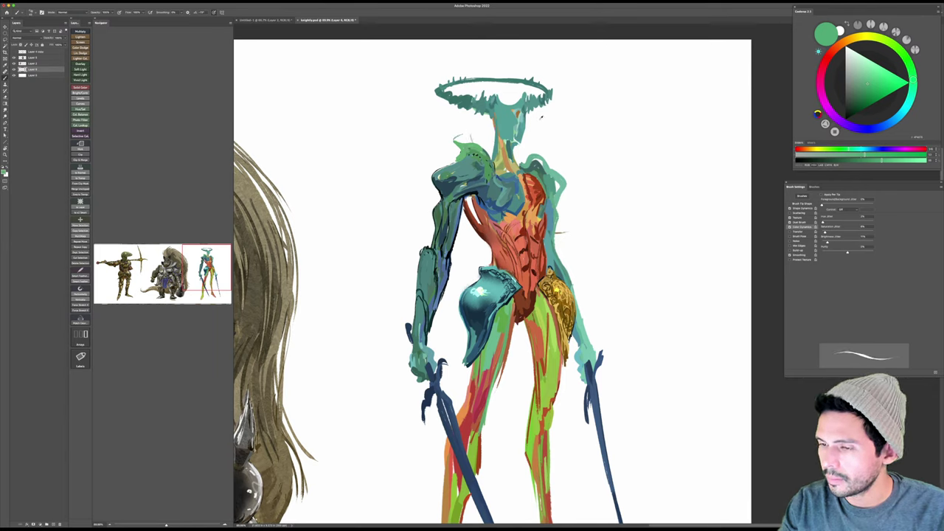
click(889, 124)
click(855, 114)
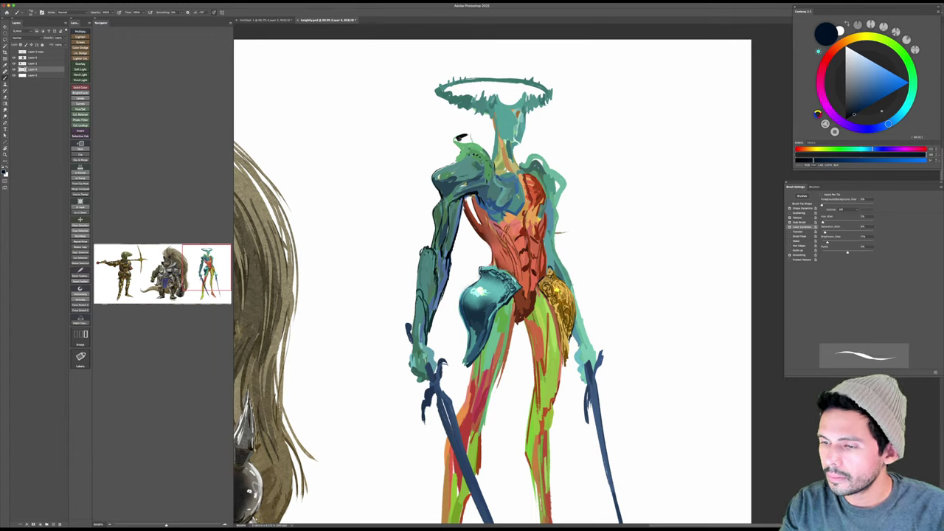
drag(466, 138, 469, 141)
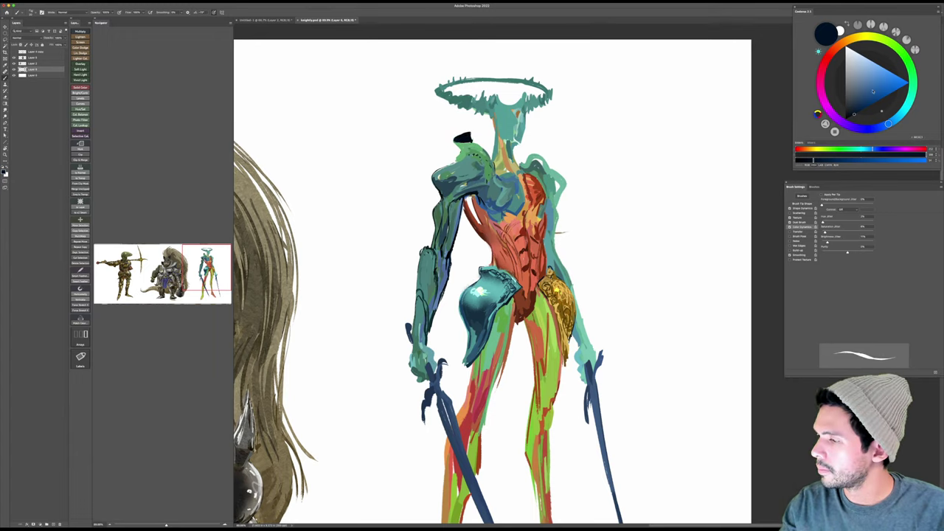
click(874, 93)
mouse_move(470, 137)
mouse_down()
mouse_move(456, 141)
mouse_move(467, 136)
mouse_up()
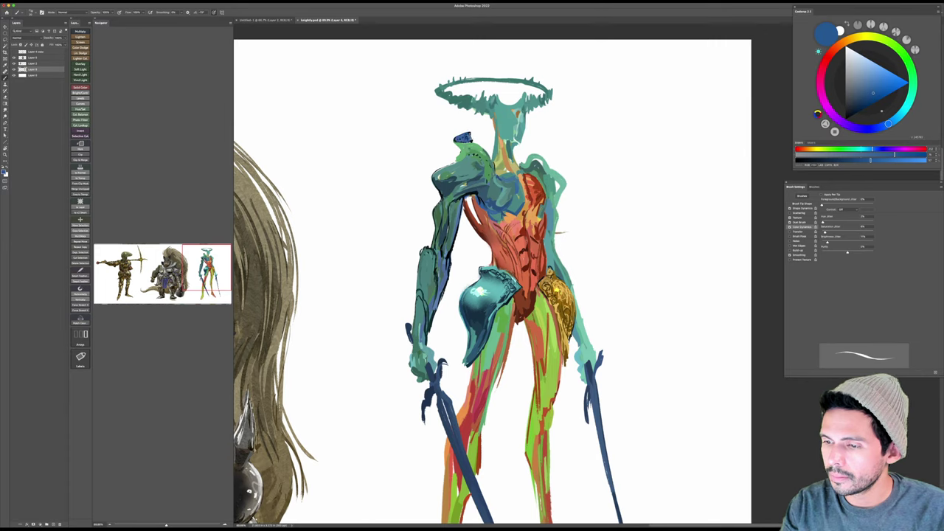
Step: Paint a light mint rim along the flared collar and add matching highlights to the rounded shoulder plate
click(912, 96)
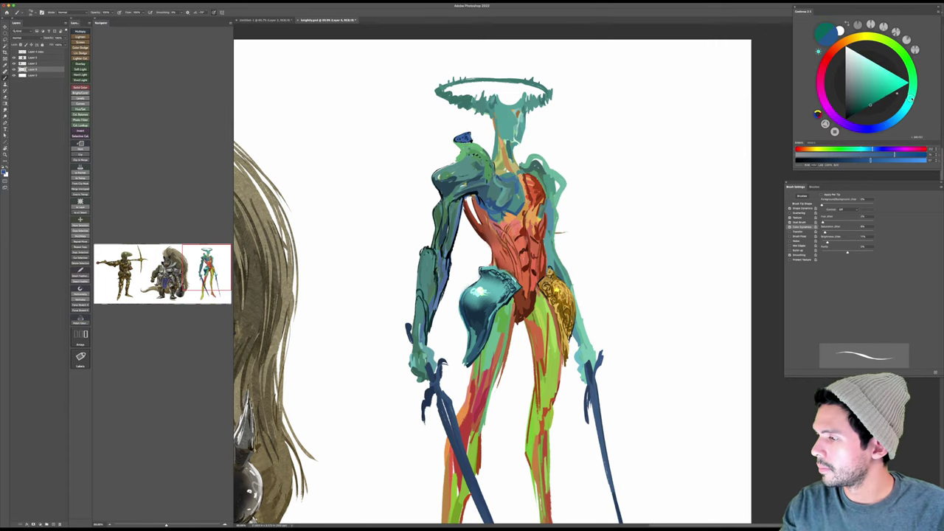
click(877, 68)
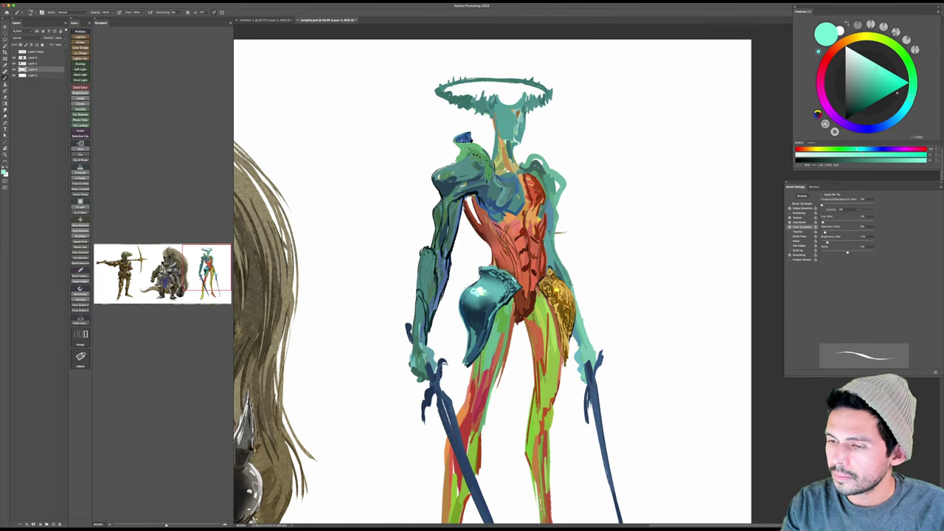
drag(456, 141, 463, 143)
drag(455, 140, 473, 141)
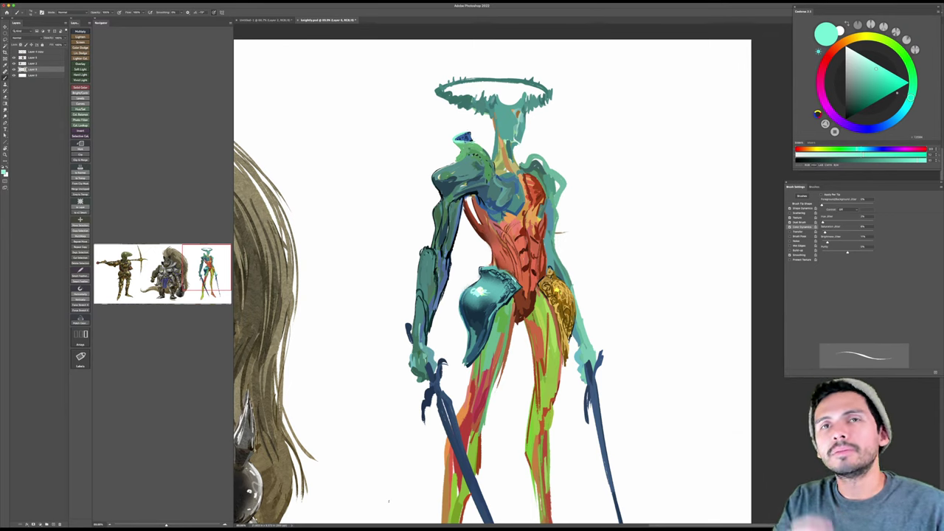
key(r)
drag(489, 141, 487, 225)
drag(422, 232, 444, 228)
key(Escape)
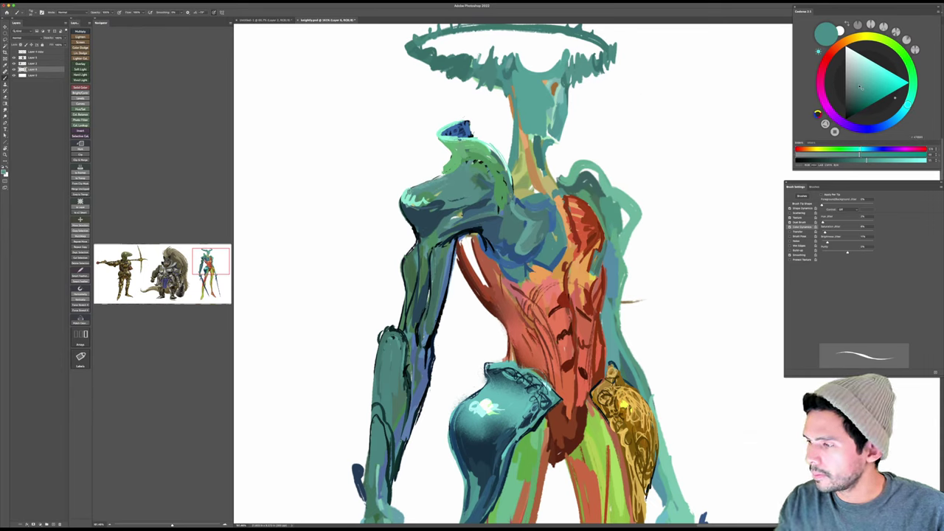
Step: Refine the collar with dark green scalloped ornament and light mint strokes along its edges
drag(860, 87, 861, 83)
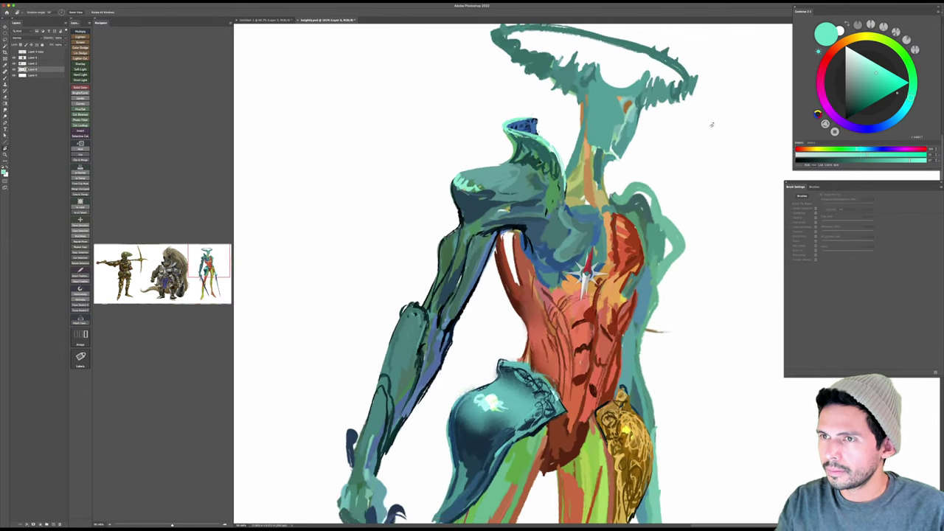
key(r)
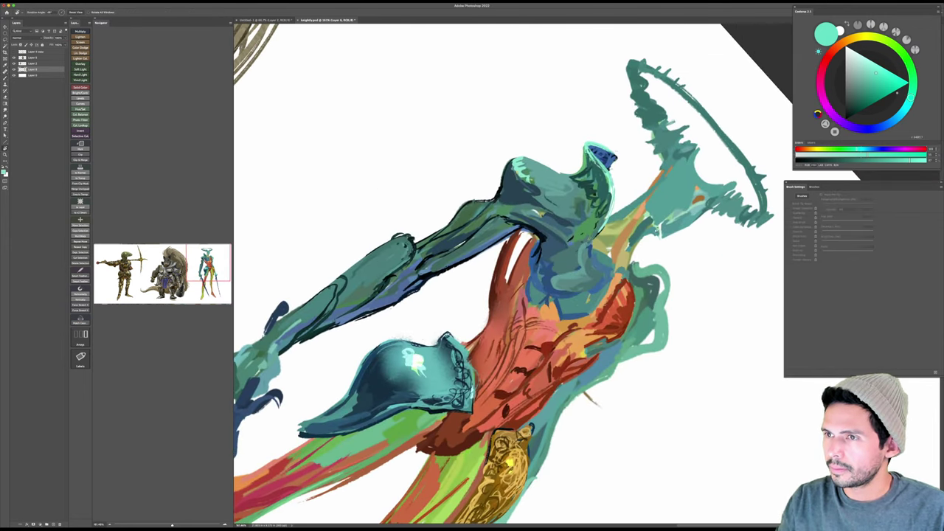
key(b)
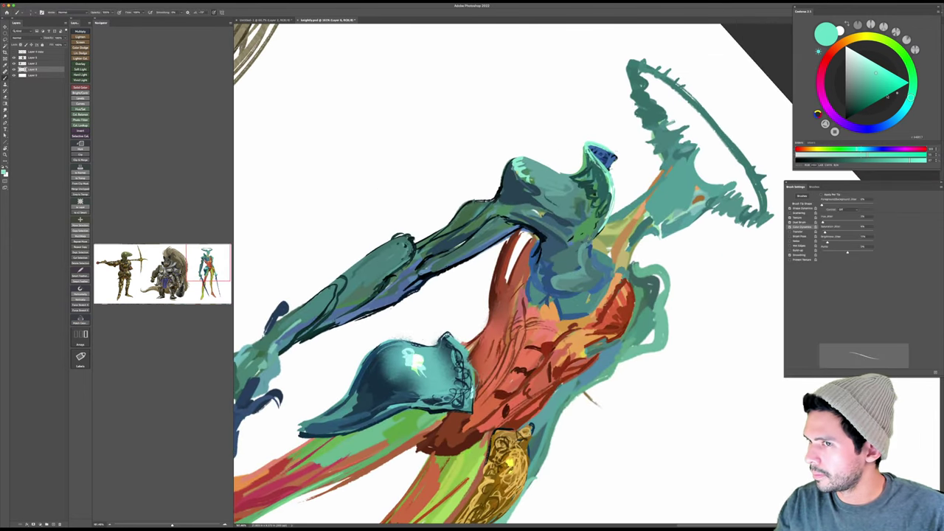
click(868, 103)
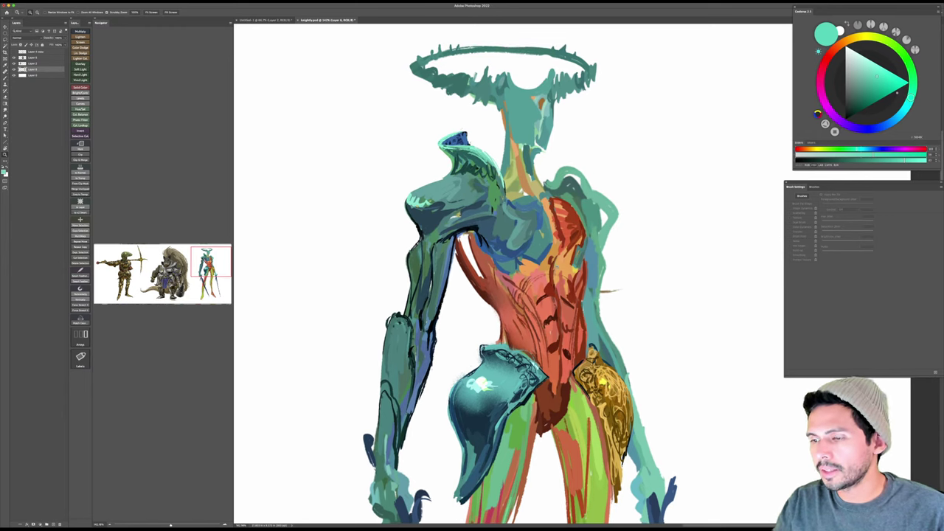
drag(570, 258, 516, 259)
drag(546, 295, 499, 174)
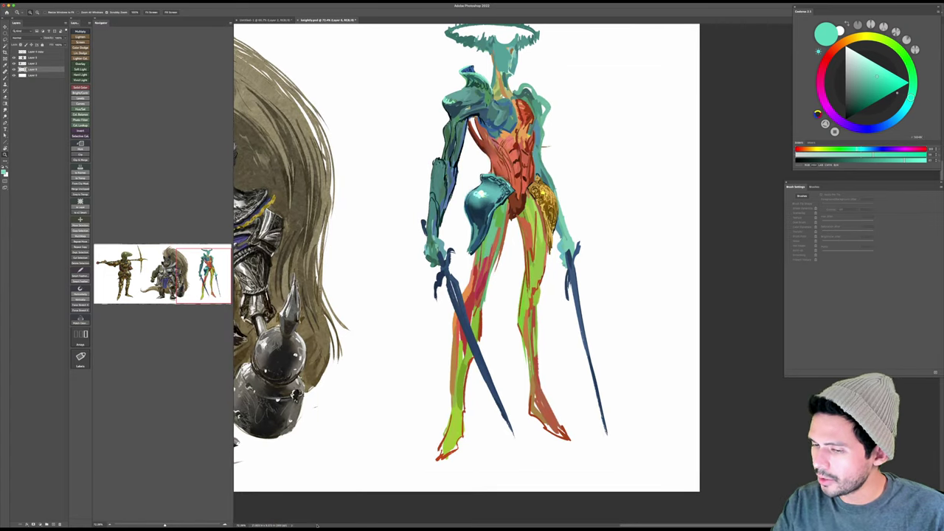
drag(546, 153, 587, 152)
drag(568, 159, 609, 234)
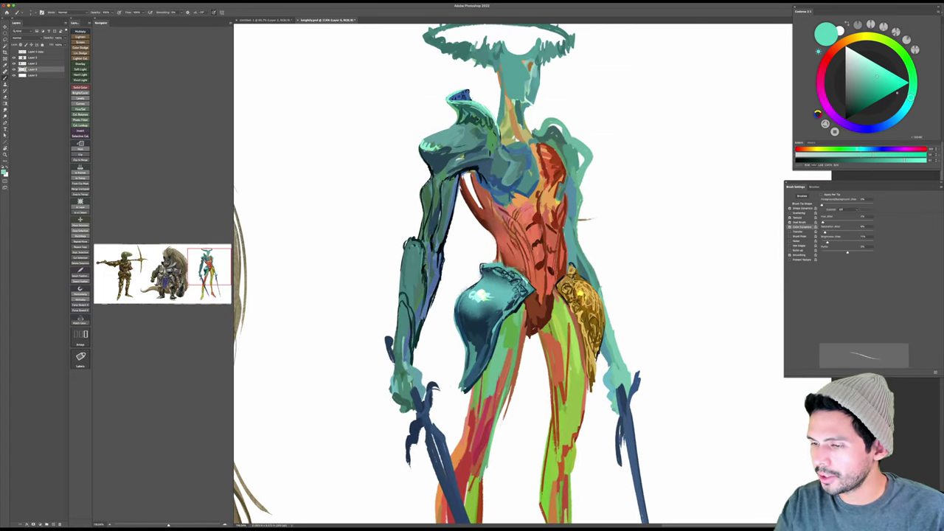
Step: Deepen the torso's side with sampled dark red and outline the blue chest muscle with near-black blue
alt+click(543, 254)
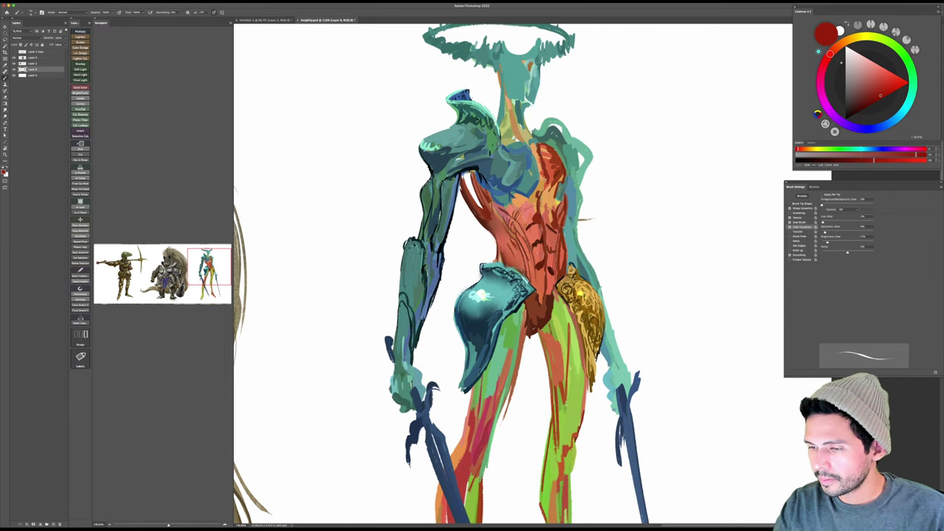
drag(595, 249, 593, 238)
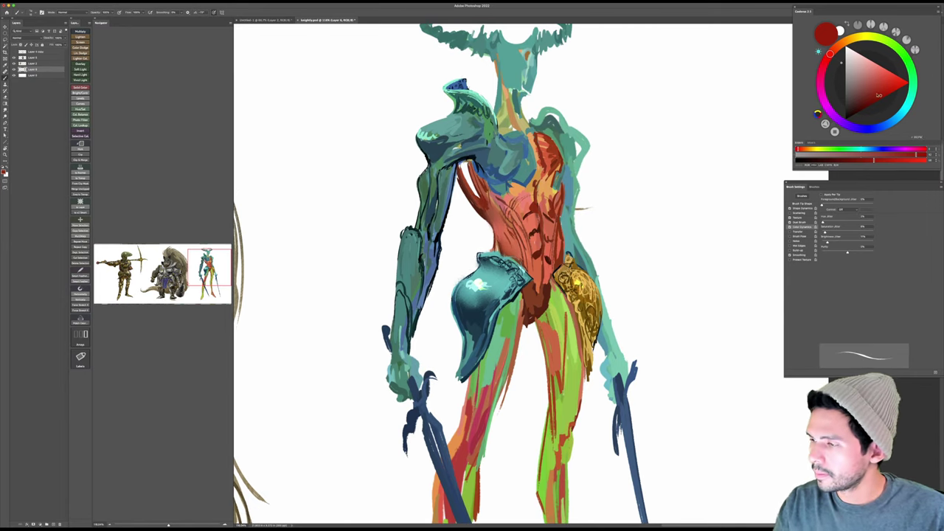
click(889, 124)
click(852, 113)
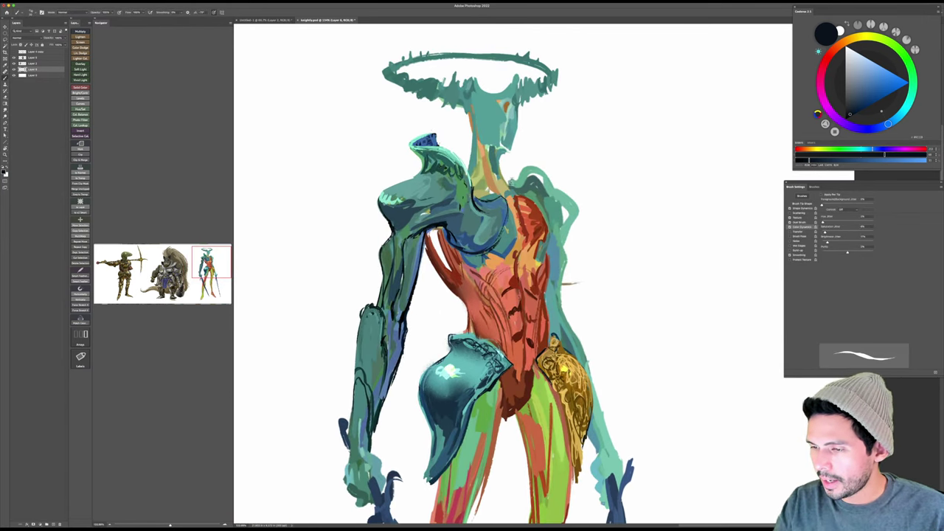
Step: Fill the inside of the far shoulder's collar with dark blue and shape its outer plate with light teal and dark strokes
drag(509, 185, 543, 180)
click(864, 108)
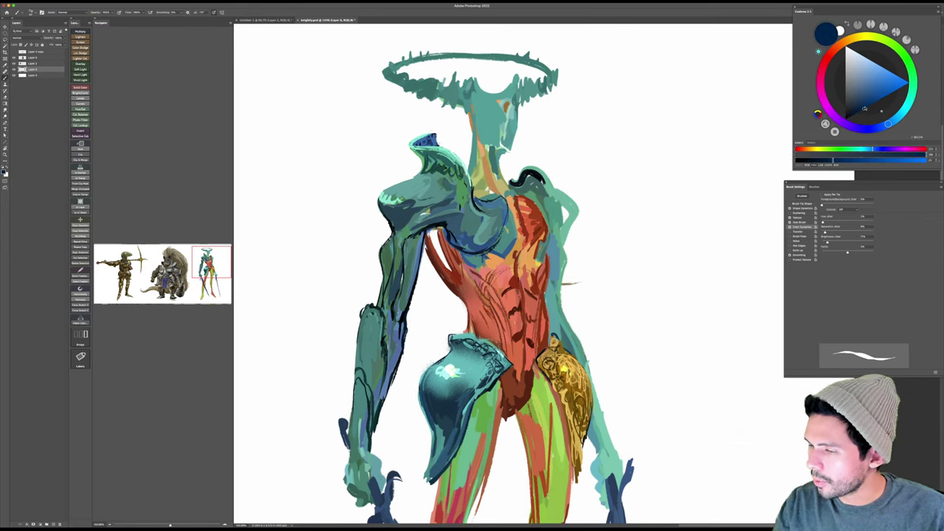
drag(514, 185, 538, 177)
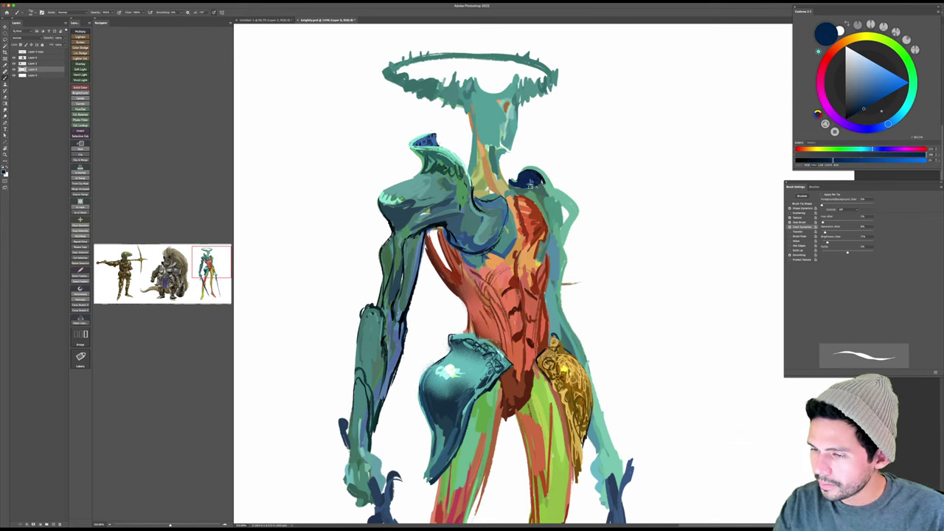
drag(521, 184, 546, 185)
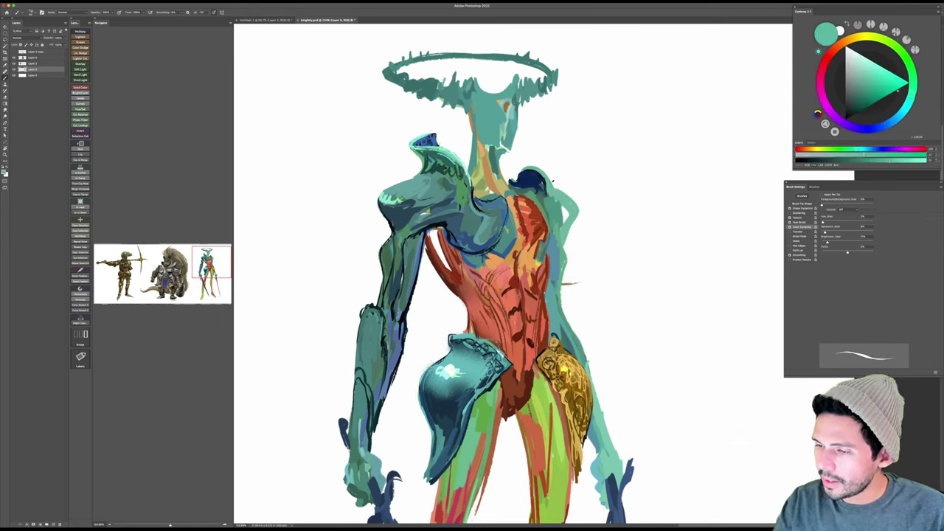
click(869, 81)
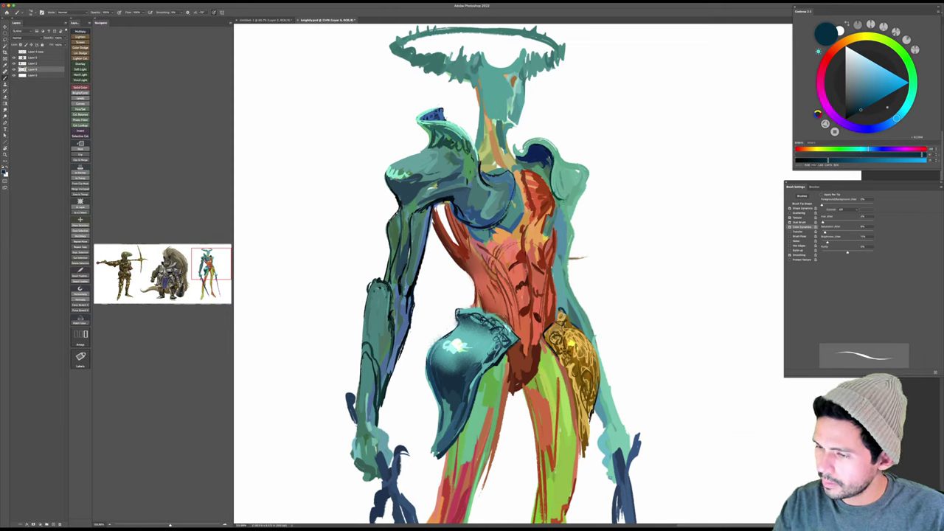
drag(558, 197, 572, 184)
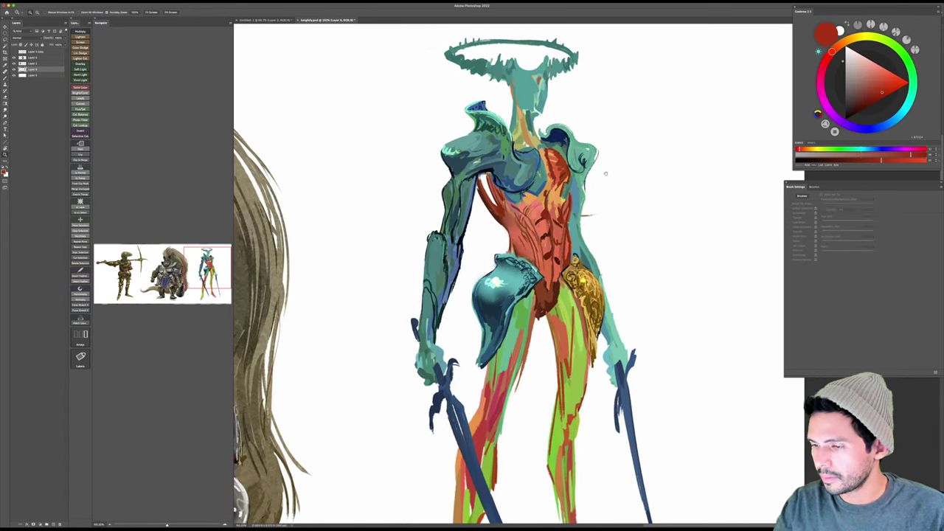
Step: Blend the red abdominal muscles into rounded forms with the Smudge tool and save the document
key(r)
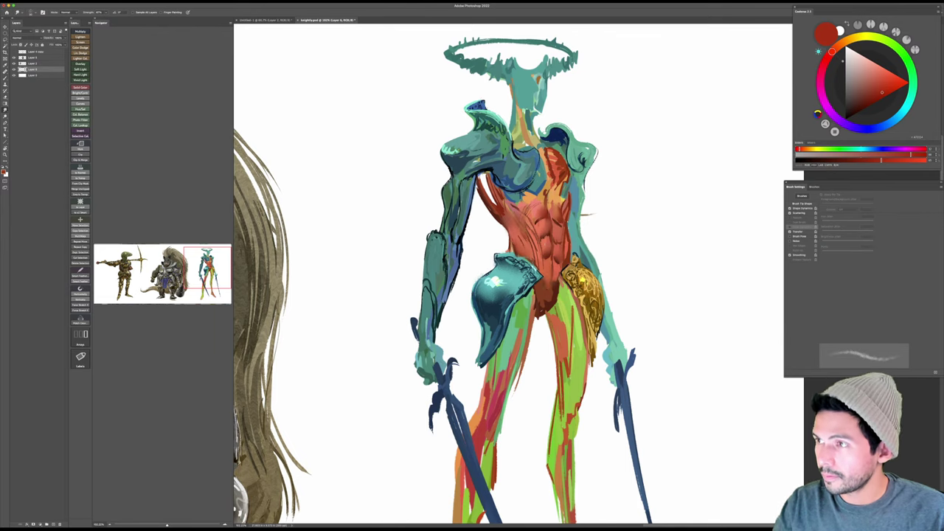
key(b)
drag(594, 215, 601, 192)
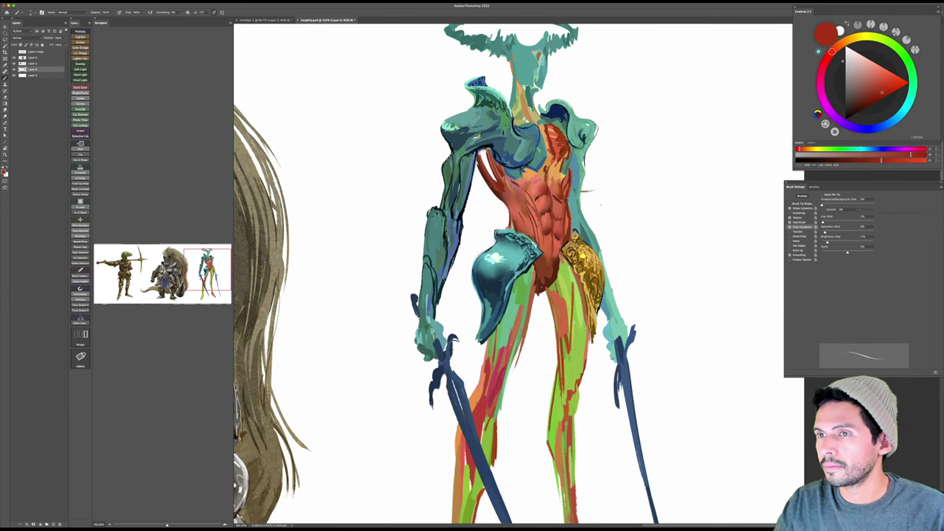
scroll(594, 228, down, 1)
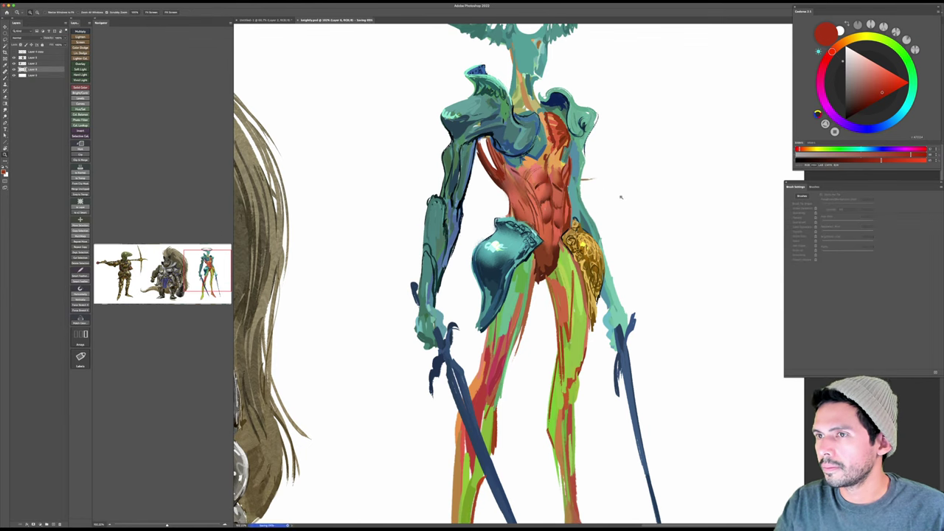
scroll(594, 230, down, 2)
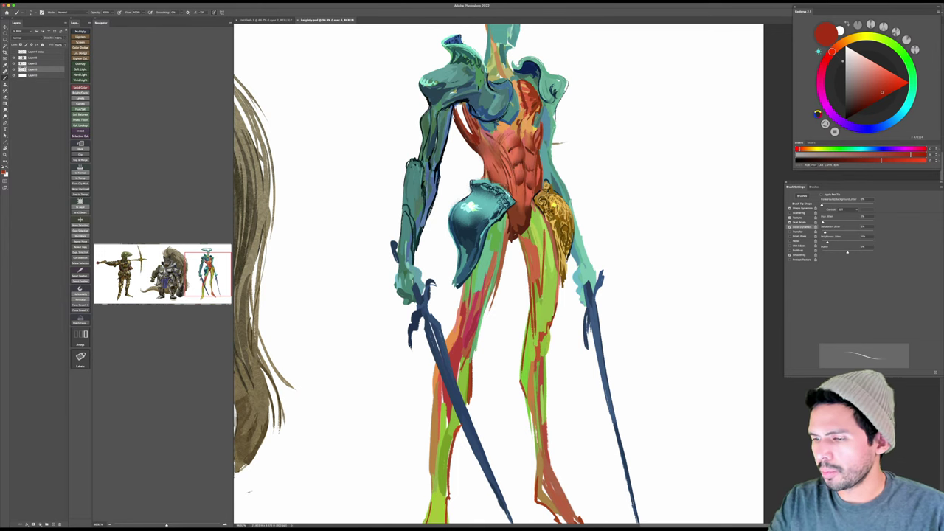
Step: Sample near-black teal from the teal hip plate and reinforce the dark linework along its ornamented edge
alt+click(502, 214)
key(r)
drag(504, 215, 485, 271)
drag(463, 233, 494, 225)
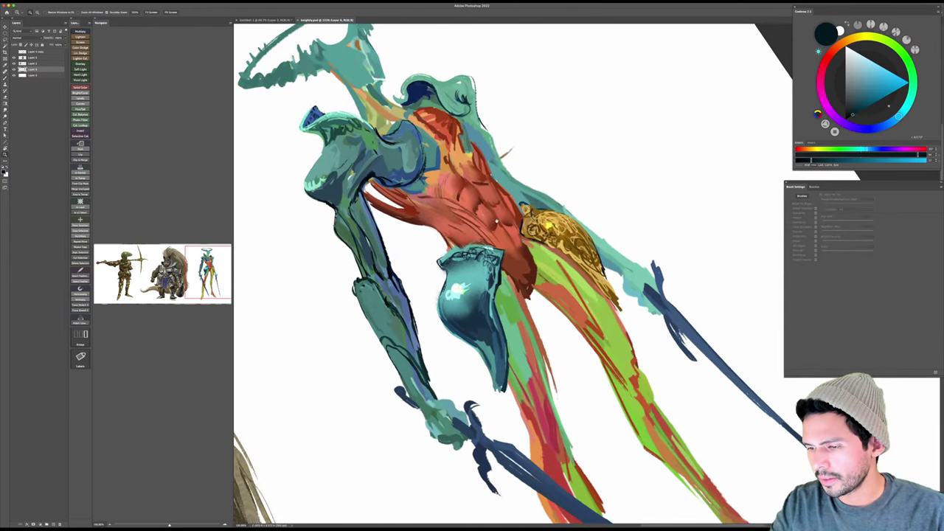
mouse_move(487, 174)
mouse_down()
mouse_move(450, 241)
mouse_move(512, 209)
mouse_up()
key(b)
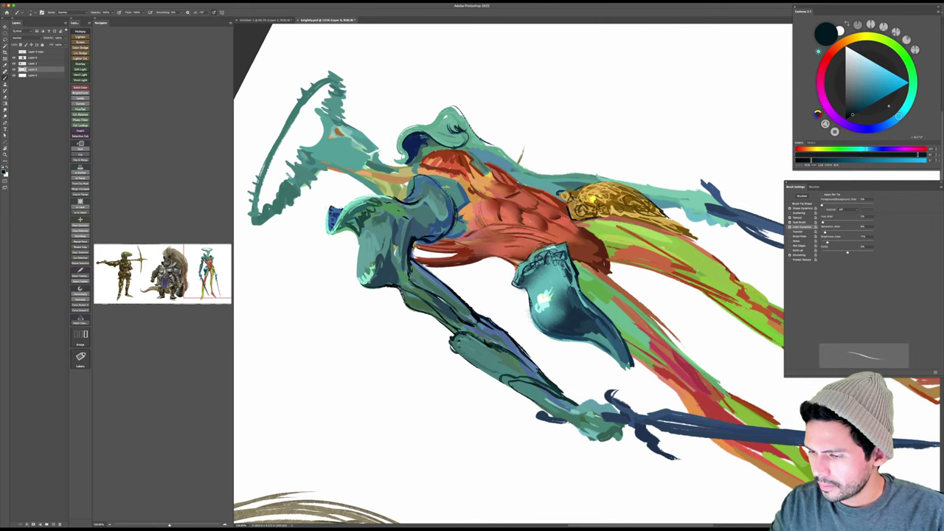
drag(537, 257, 591, 236)
key(Escape)
Step: Touch up the teal hip plate's scalloped rim with sampled light and mid-teal strokes and save the document
alt+click(588, 230)
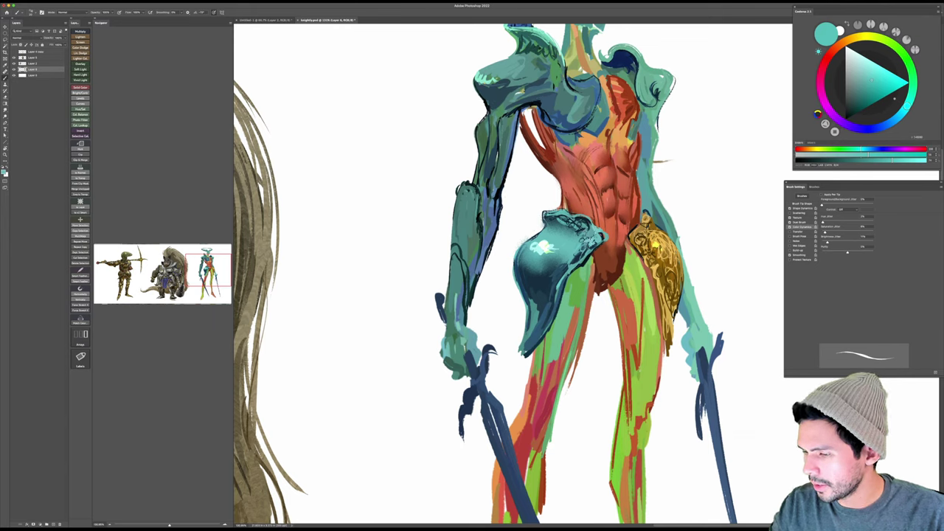
click(871, 99)
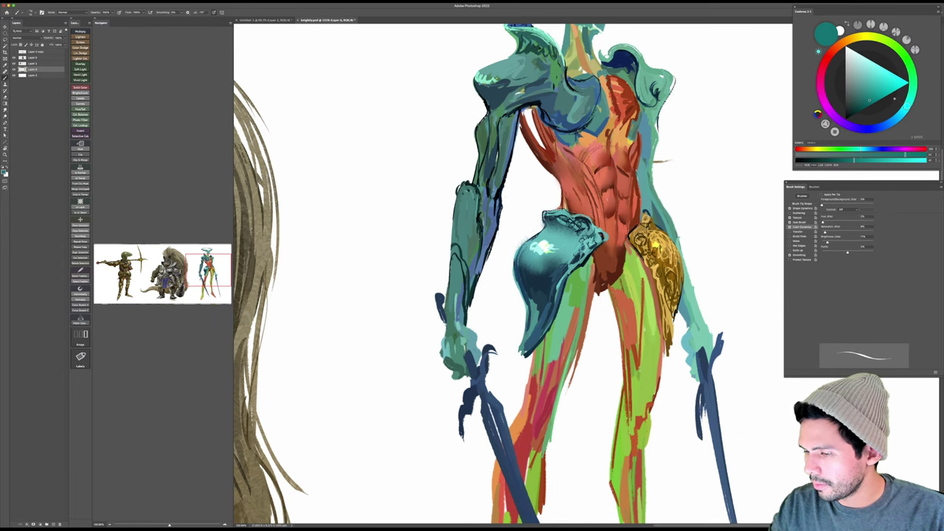
drag(598, 243, 568, 231)
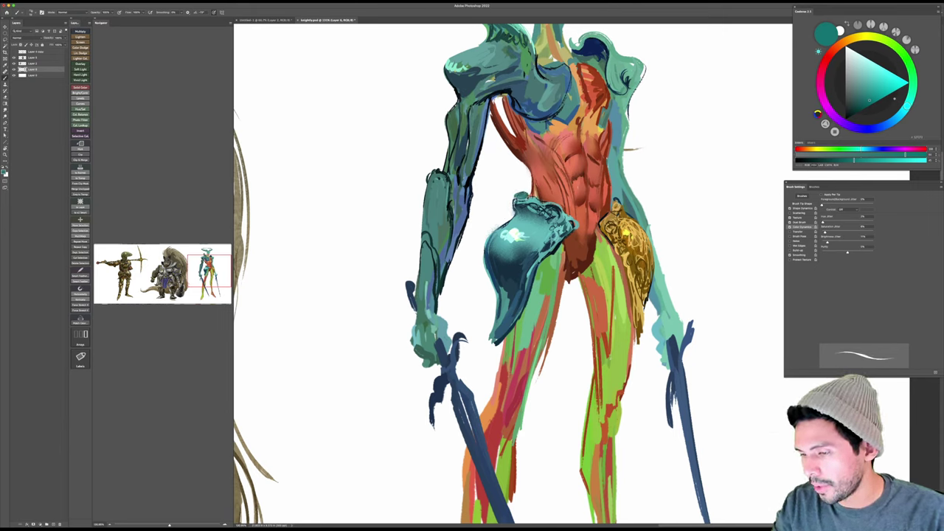
alt+click(519, 198)
drag(518, 193, 516, 197)
click(868, 83)
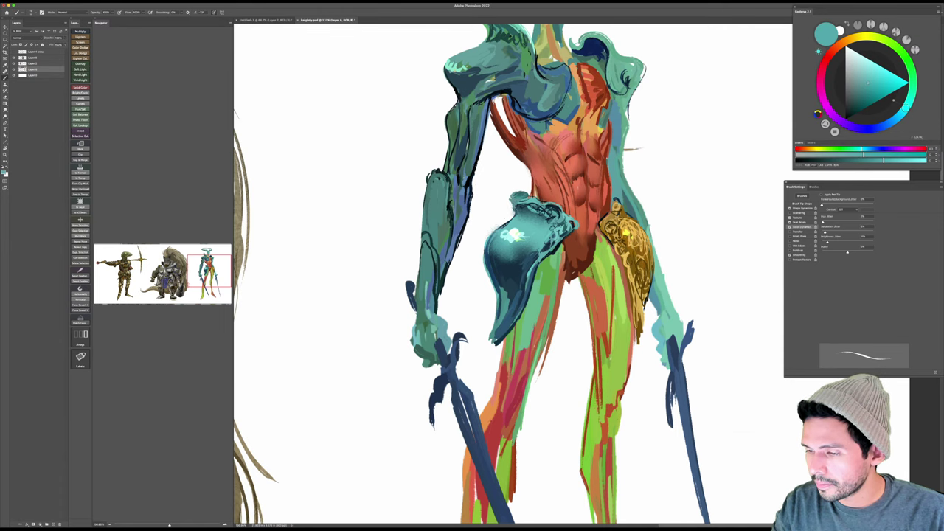
key(z)
drag(594, 258, 557, 258)
mouse_move(636, 211)
mouse_down()
mouse_move(585, 210)
mouse_move(581, 230)
mouse_move(576, 179)
mouse_move(554, 177)
mouse_up()
key(super+s)
Step: Set the brush to Multiply with neutral grey and paint cast shadows on the thighs beneath both hip plates
key(b)
shift+right_click(506, 232)
key(Escape)
right_click(505, 230)
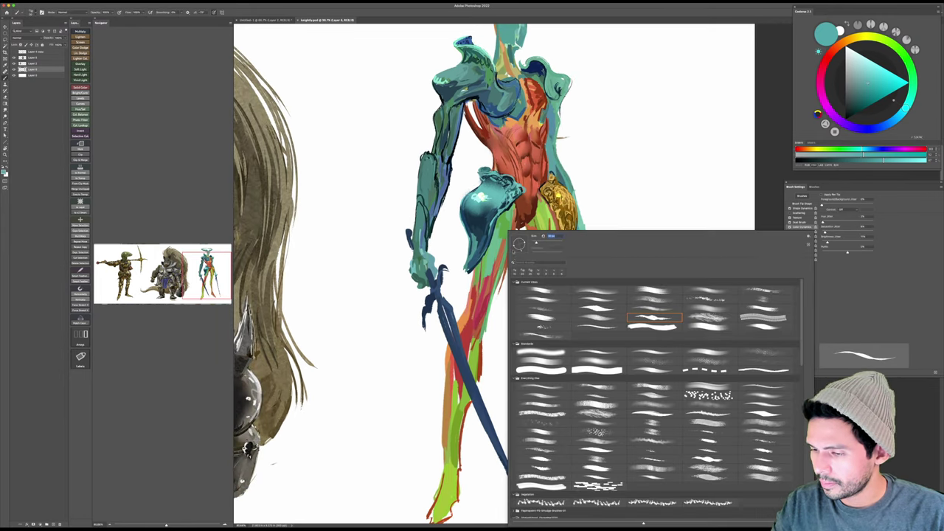
key(Escape)
shift+right_click(505, 258)
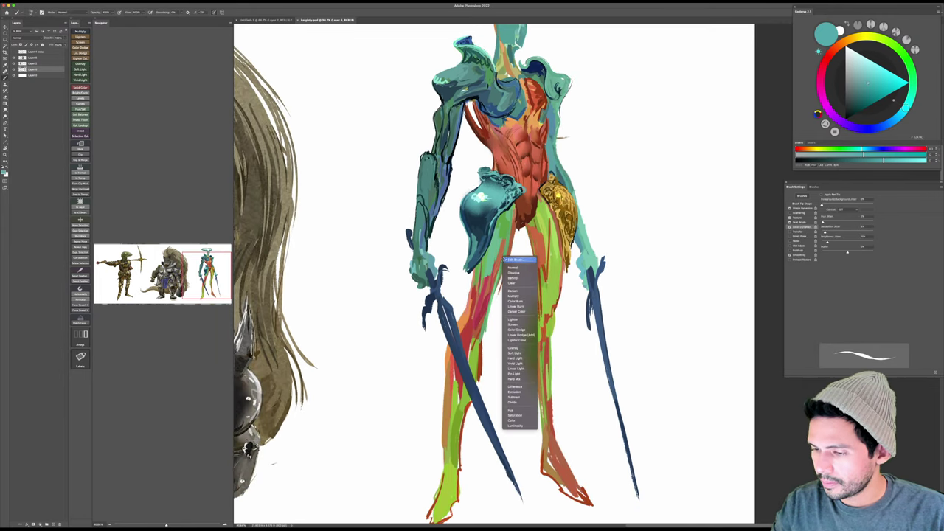
click(514, 297)
drag(853, 84, 846, 81)
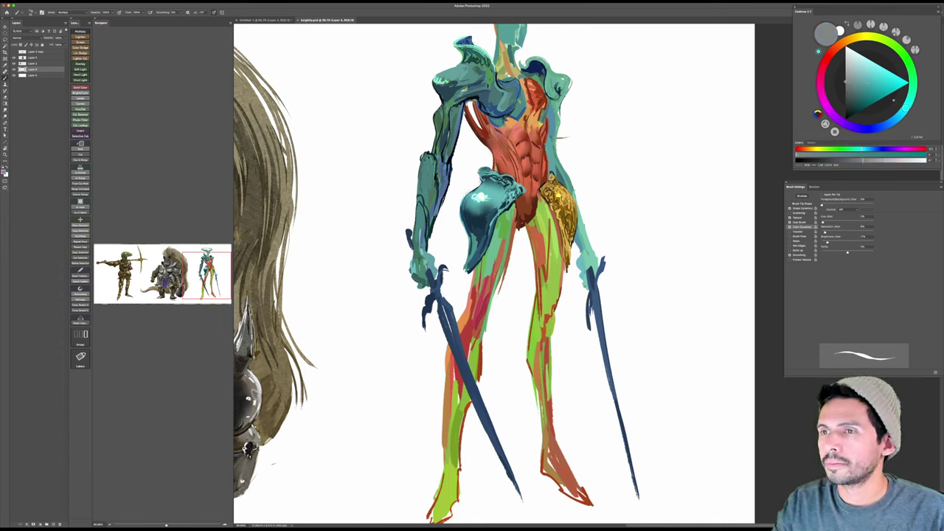
drag(514, 194, 515, 208)
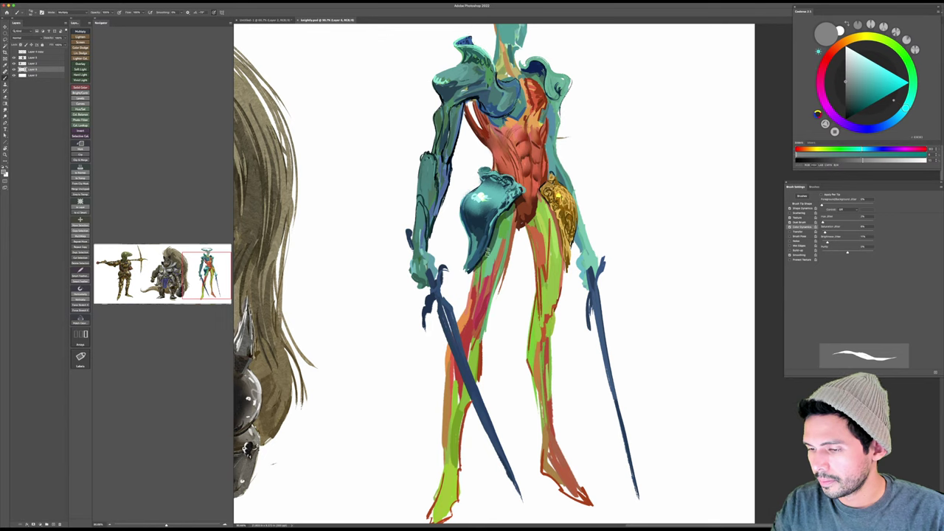
drag(549, 210, 546, 207)
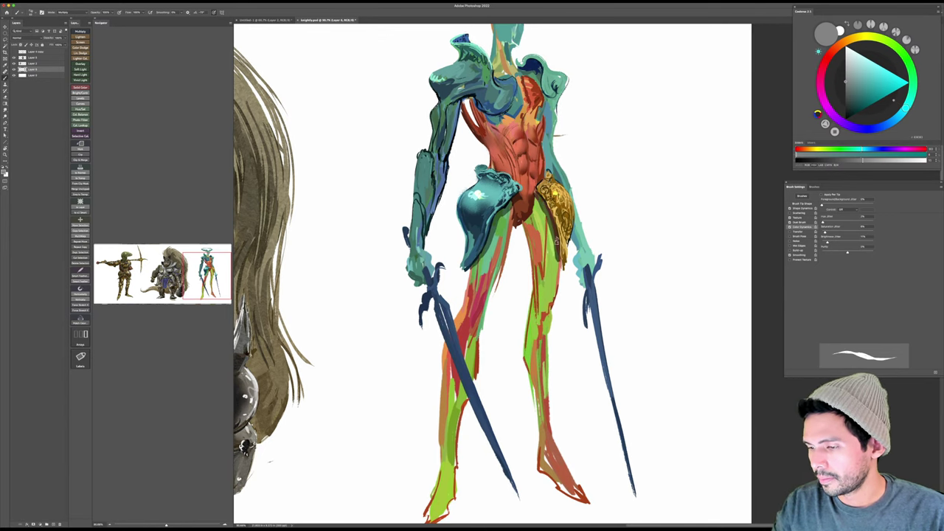
Step: Shade the sides of both legs and the far arm with grey Multiply strokes
scroll(549, 211, up, 1)
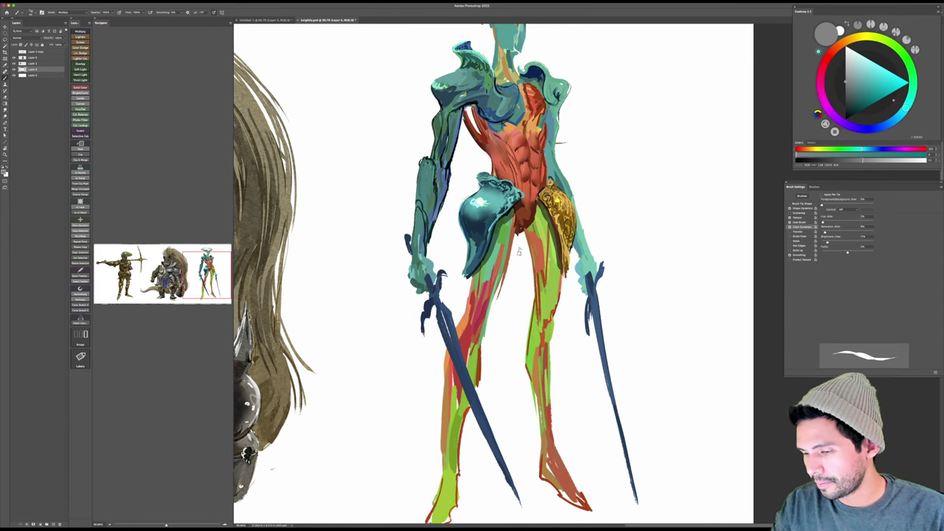
scroll(520, 221, down, 3)
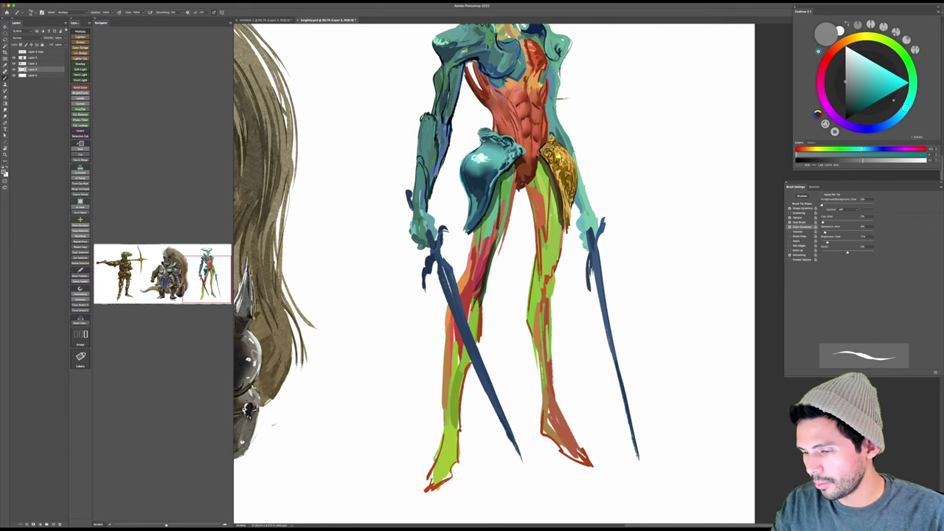
drag(499, 200, 494, 254)
drag(515, 167, 507, 207)
key(super+space)
mouse_move(563, 179)
mouse_down()
mouse_move(538, 179)
mouse_move(506, 244)
mouse_move(515, 238)
mouse_move(503, 237)
mouse_move(512, 275)
mouse_up()
mouse_move(518, 220)
mouse_down()
mouse_move(512, 275)
mouse_move(522, 301)
mouse_up()
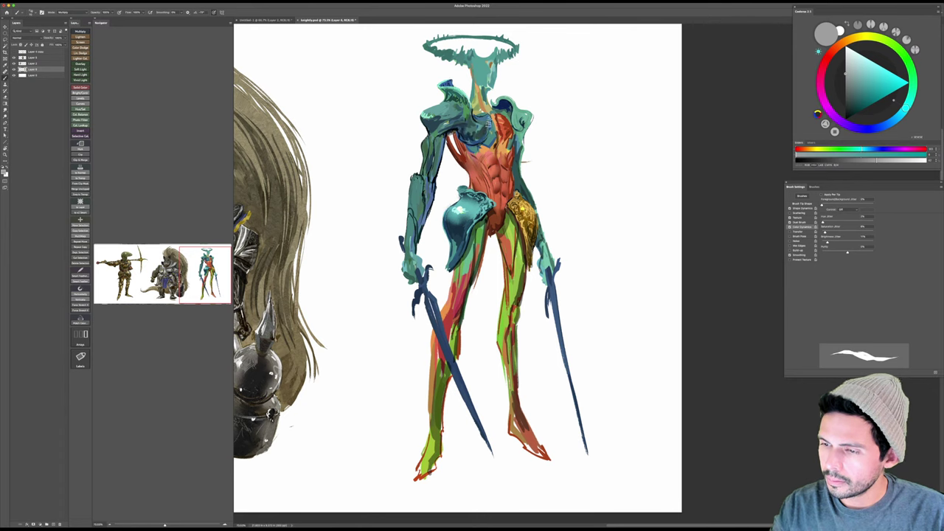
Step: Shade the side plane of the face, the jaw and the adjoining horn base with grey Multiply strokes
key(z)
click(528, 159)
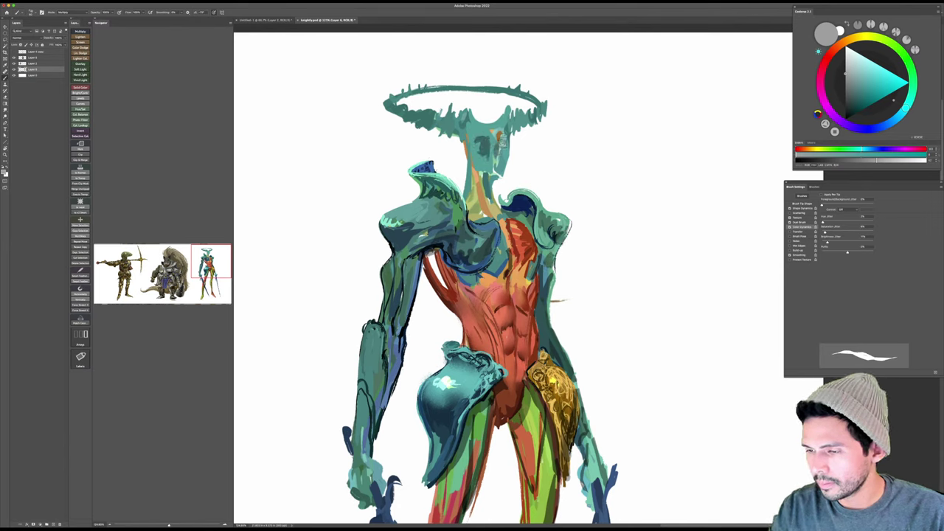
drag(500, 137, 493, 173)
drag(480, 177, 505, 163)
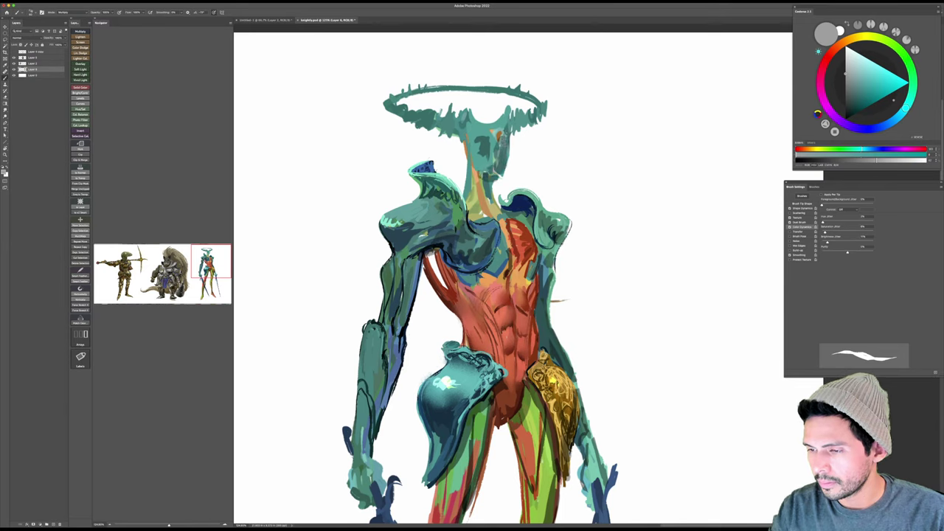
drag(503, 138, 506, 116)
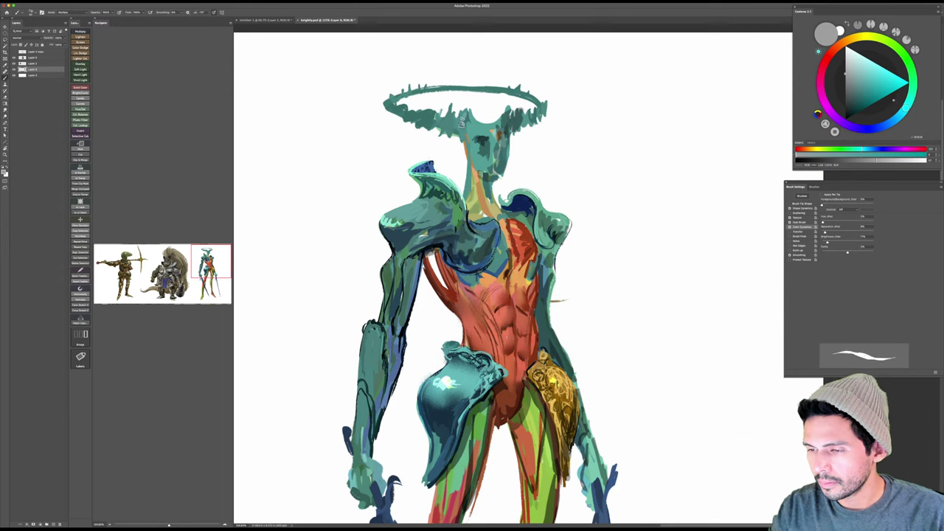
Step: Darken the underside of the spiky ring-shaped horns with grey Multiply strokes and save the document
drag(443, 124, 457, 127)
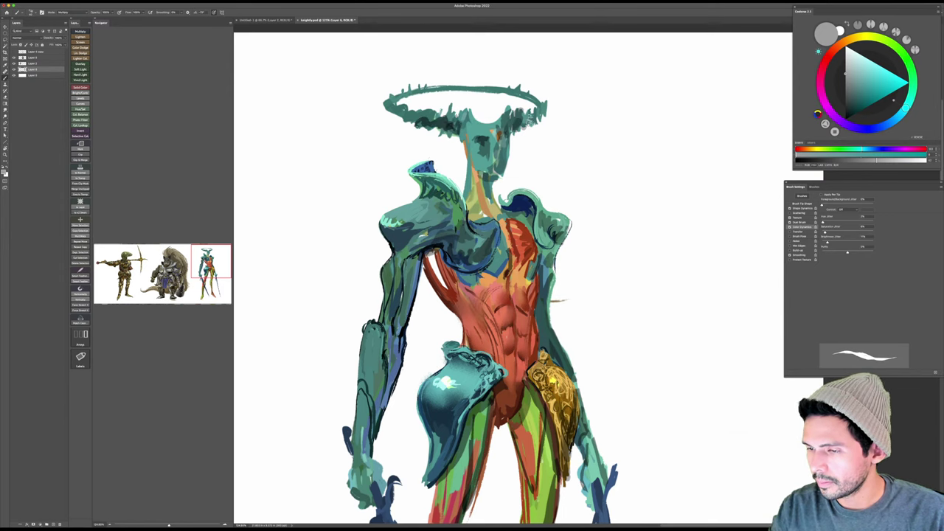
key(z)
drag(580, 99, 554, 109)
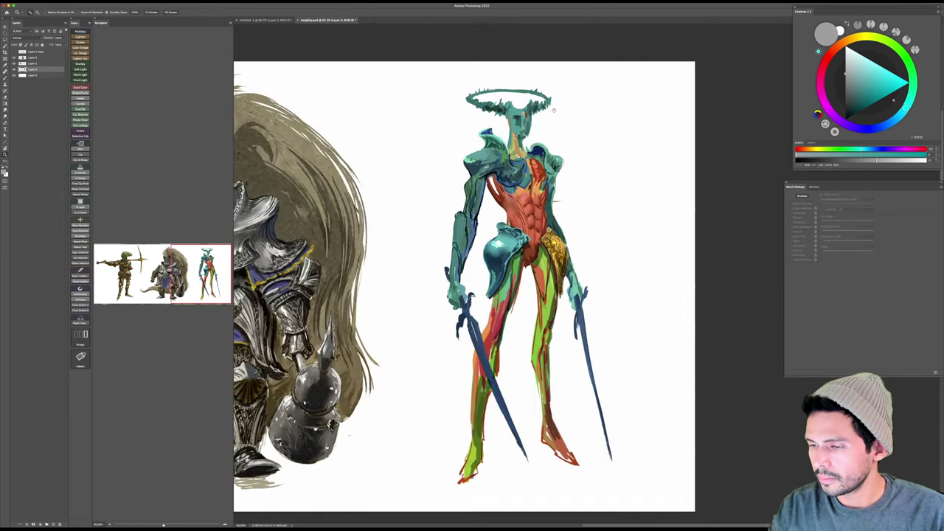
key(super+s)
drag(593, 239, 585, 237)
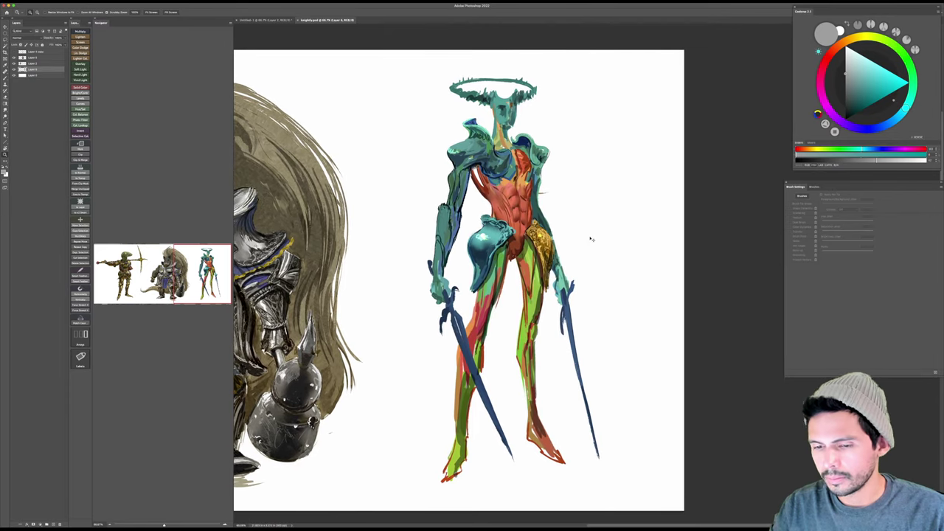
click(591, 238)
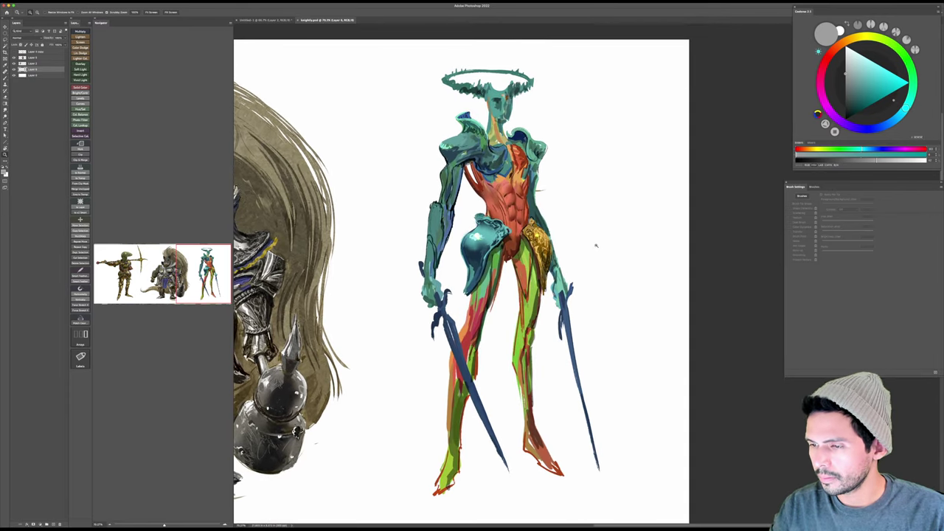
Step: Choose a soft brush with very dark blue, enlarge it and shade the near shoulder armour and upper arm
key(b)
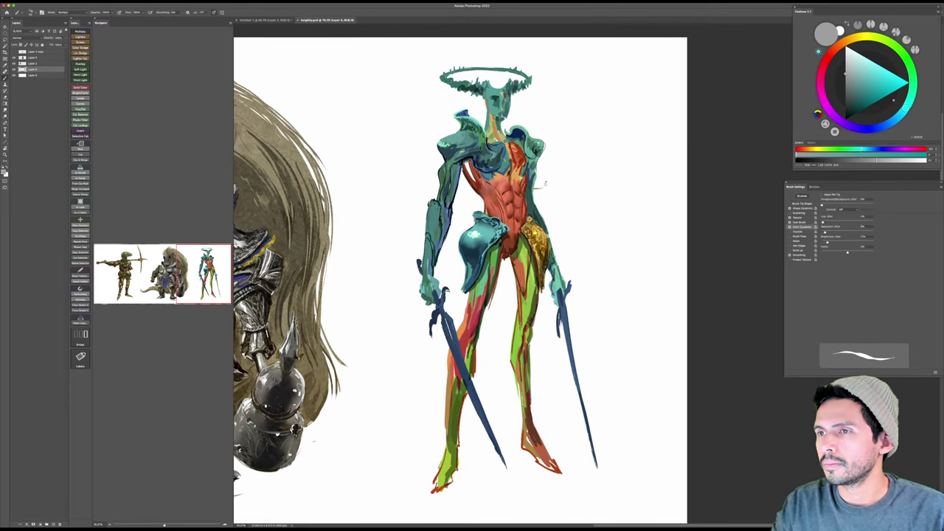
right_click(546, 183)
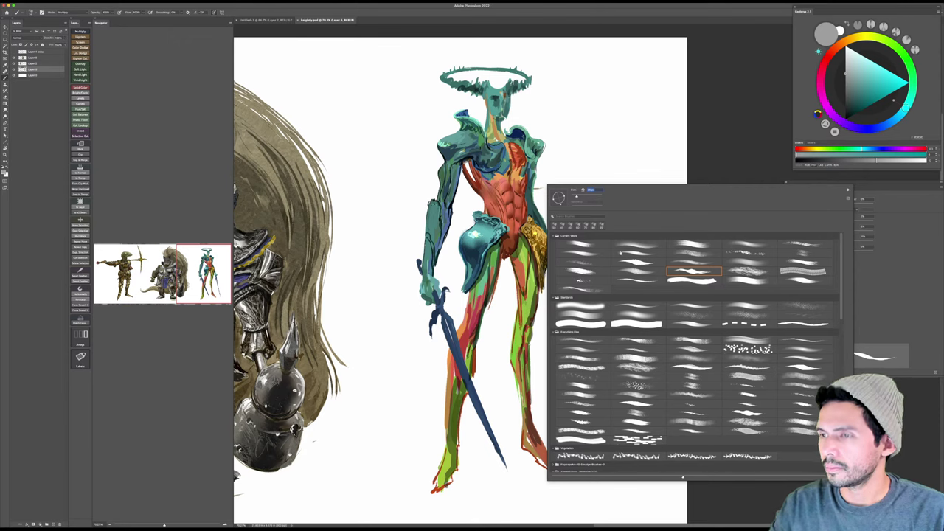
click(583, 313)
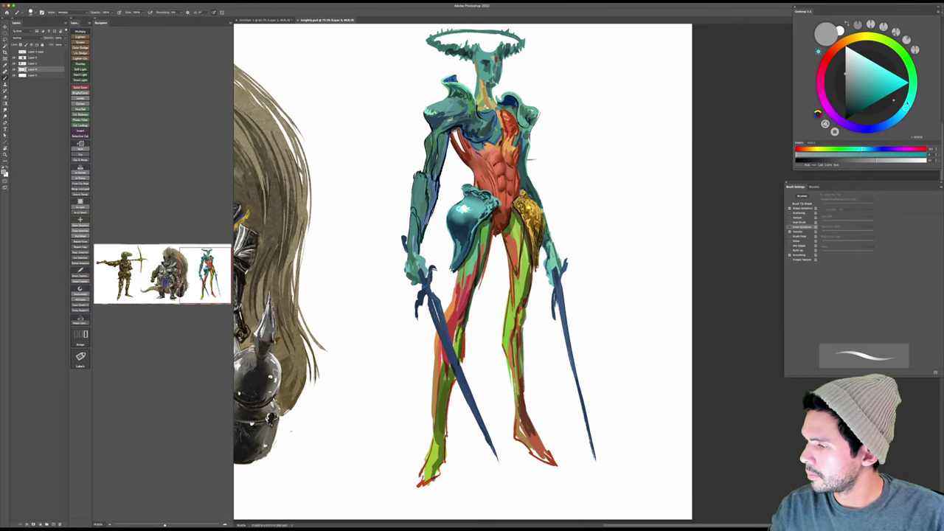
drag(858, 60, 854, 51)
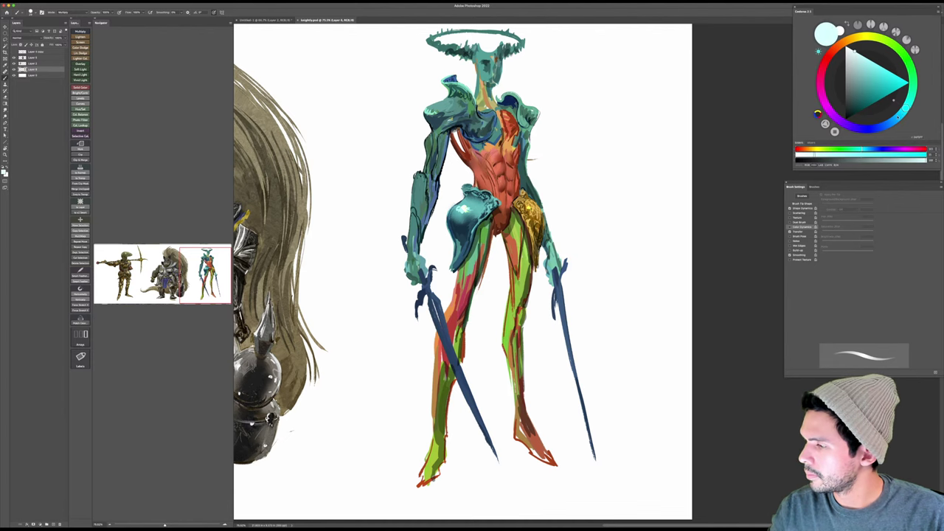
drag(899, 116, 856, 112)
drag(521, 235, 548, 229)
key(bracketright)
key(bracketright)
key(bracketright)
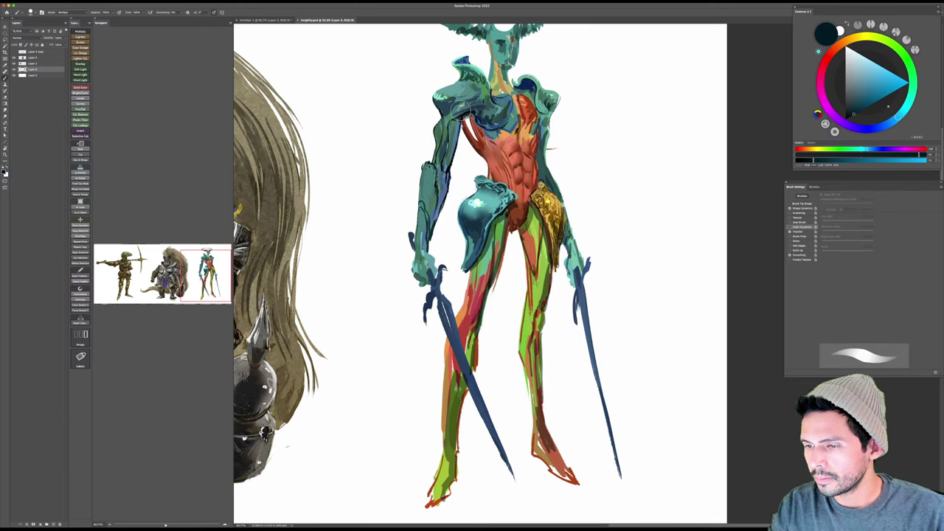
mouse_move(461, 109)
mouse_down()
mouse_move(446, 117)
mouse_move(458, 115)
mouse_move(445, 182)
mouse_up()
key(bracketleft)
key(bracketleft)
Step: Switch the brush to Normal mode with light blue and glaze the top of the near shoulder plate
click(877, 88)
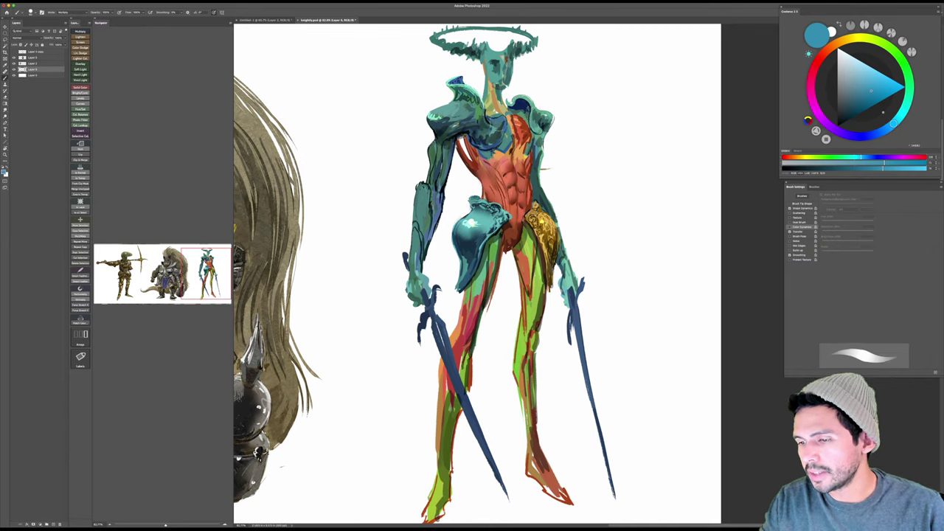
drag(874, 89, 875, 81)
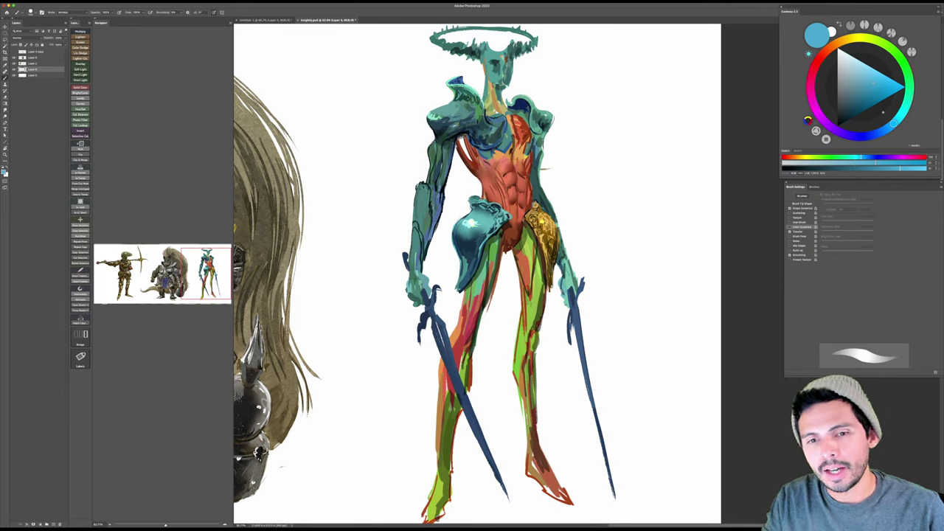
shift+right_click(478, 120)
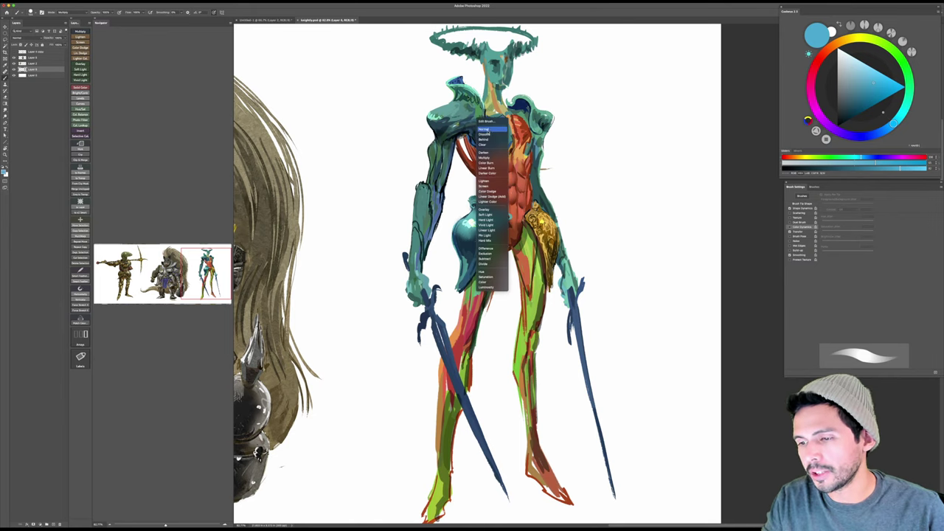
click(486, 130)
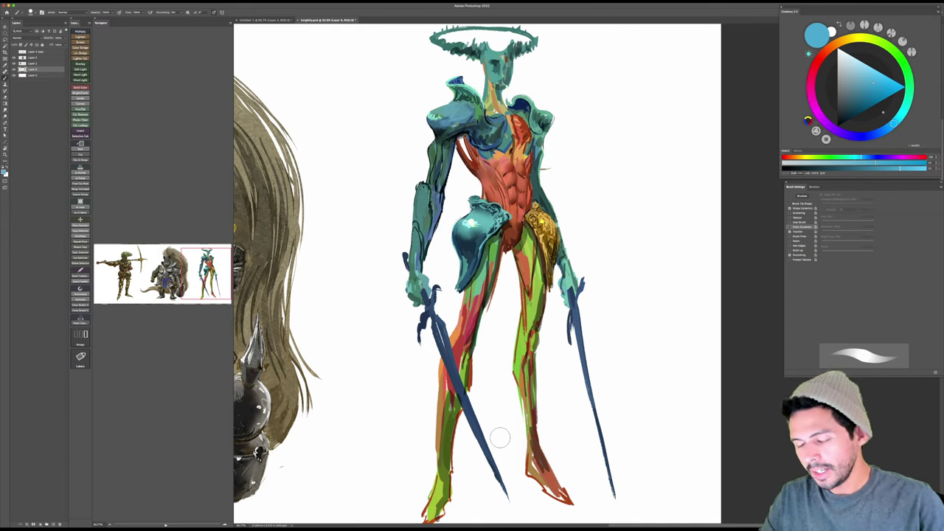
Step: Deepen the underside of the near shoulder plate and the upper arm below it with soft dark blue strokes
key(z)
click(450, 193)
drag(443, 195, 464, 196)
key(b)
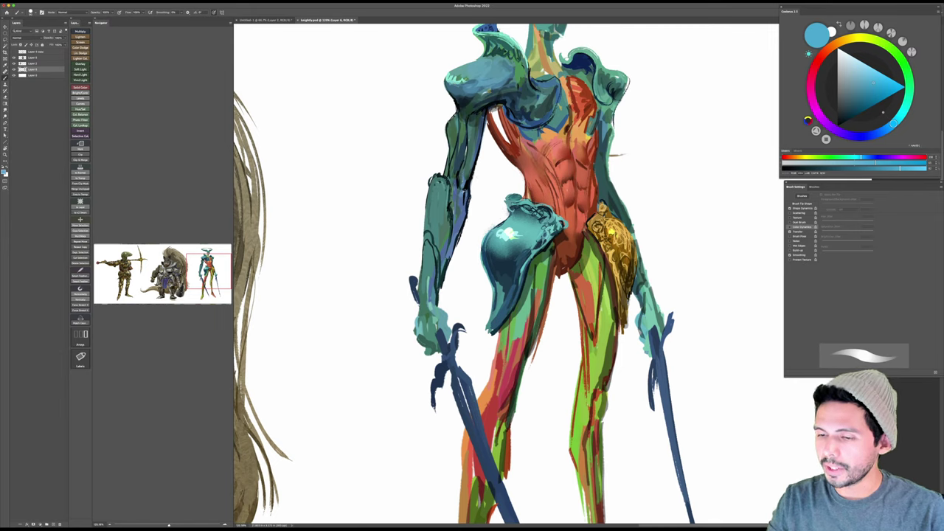
click(858, 114)
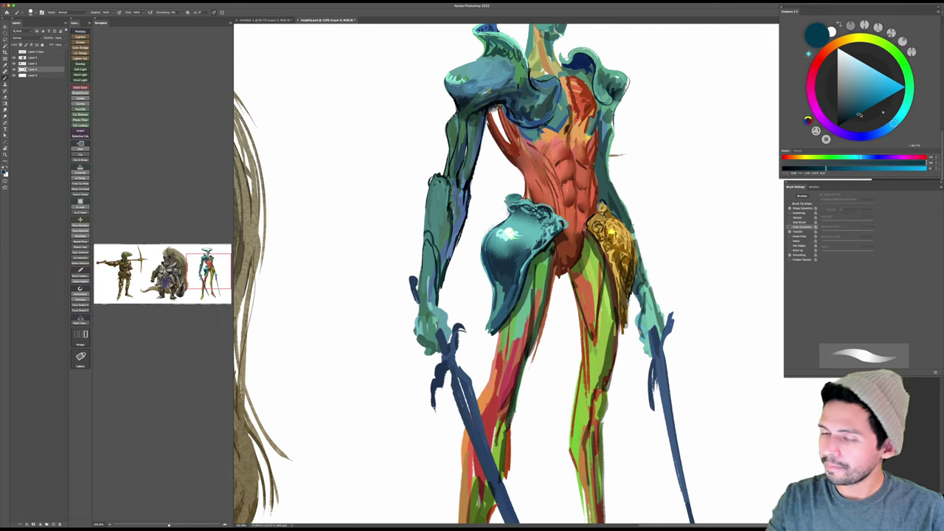
mouse_move(480, 106)
mouse_down()
mouse_move(472, 112)
mouse_move(501, 99)
mouse_up()
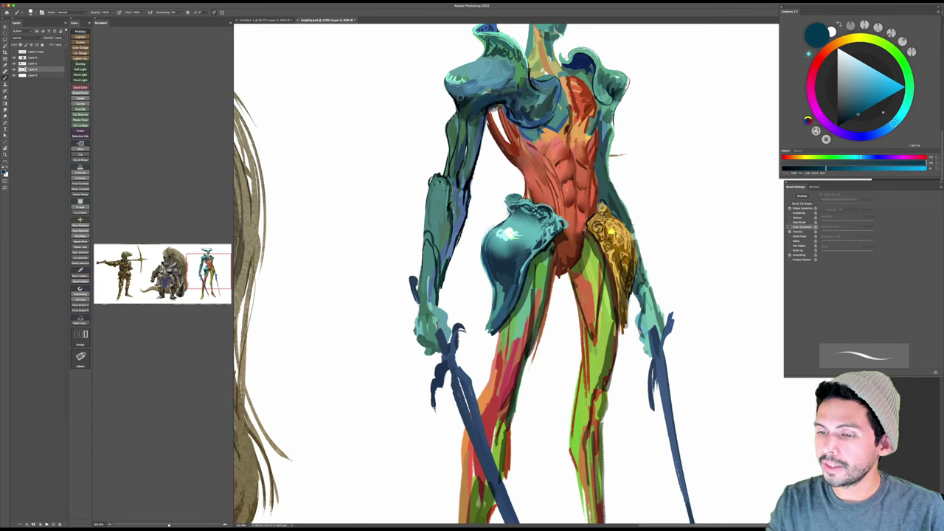
drag(455, 96, 495, 90)
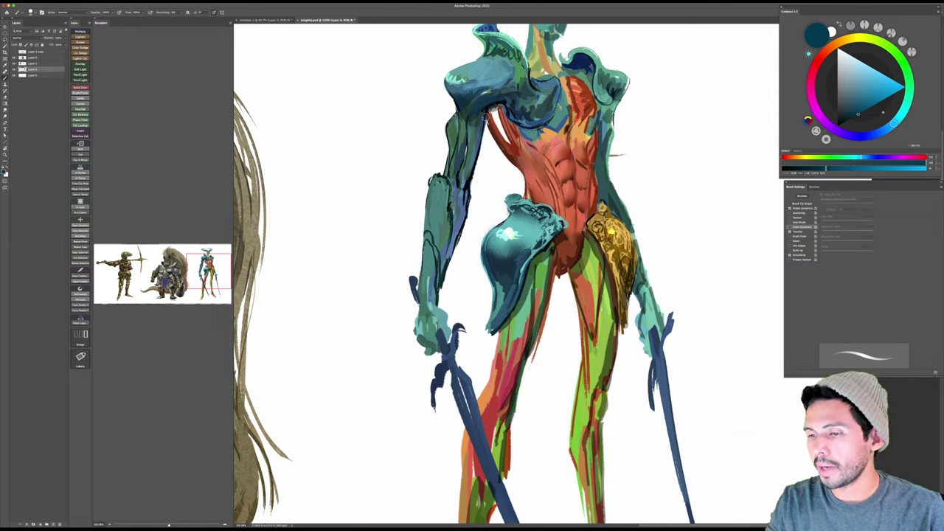
drag(480, 128, 464, 177)
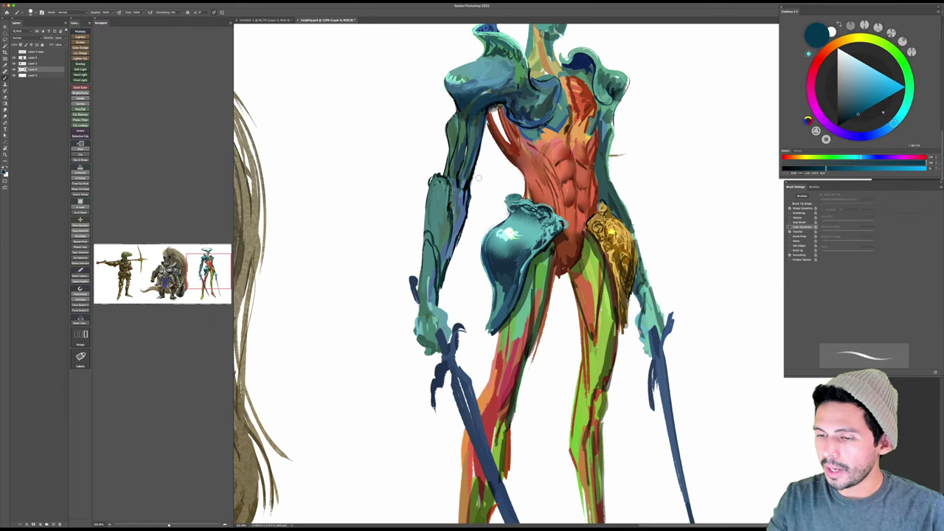
Step: Undo the last stroke and shade the inner side of the near upper arm and forearm with soft dark blue
key(super+z)
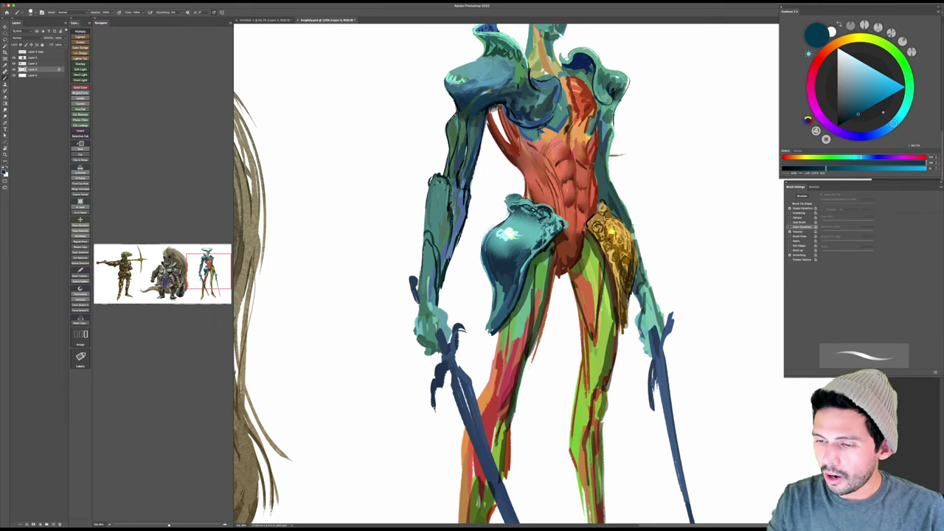
mouse_move(465, 167)
mouse_down()
mouse_move(470, 214)
mouse_move(451, 256)
mouse_up()
mouse_move(461, 205)
mouse_down()
mouse_move(447, 264)
mouse_move(444, 195)
mouse_move(439, 240)
mouse_up()
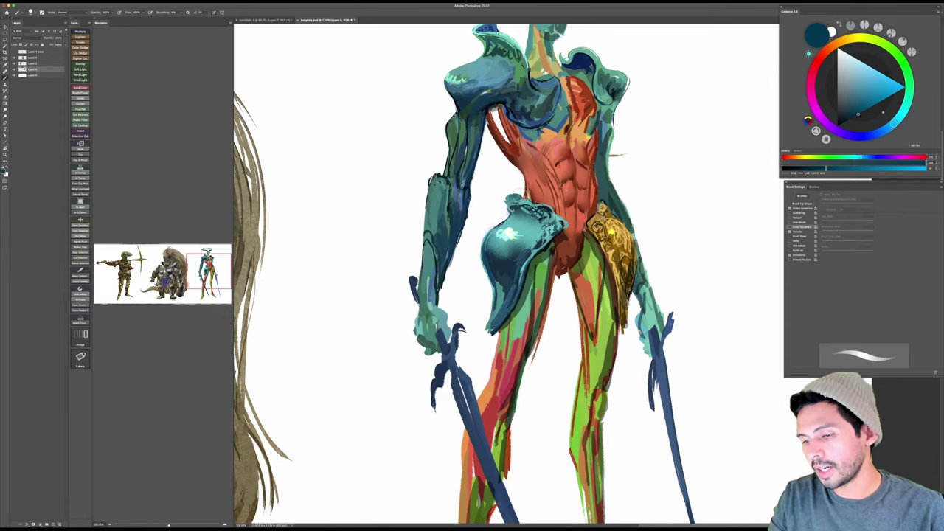
Step: Choose a brighter, more saturated blue and glaze the shadow side of the near arm from upper arm to wrist
drag(891, 120, 884, 124)
click(872, 96)
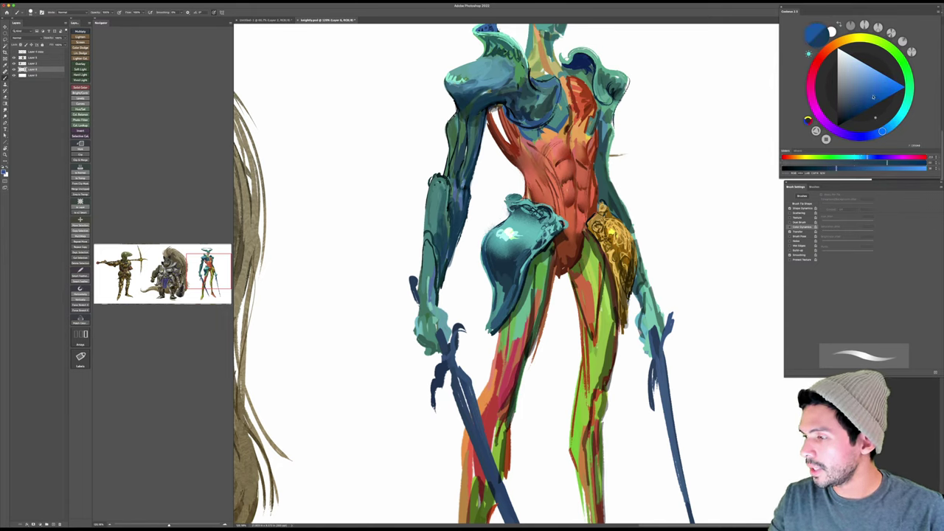
mouse_move(441, 220)
mouse_down()
mouse_move(445, 261)
mouse_move(464, 208)
mouse_move(460, 161)
mouse_move(463, 186)
mouse_move(476, 149)
mouse_up()
mouse_move(465, 227)
mouse_down()
mouse_move(438, 256)
mouse_move(436, 249)
mouse_move(428, 299)
mouse_up()
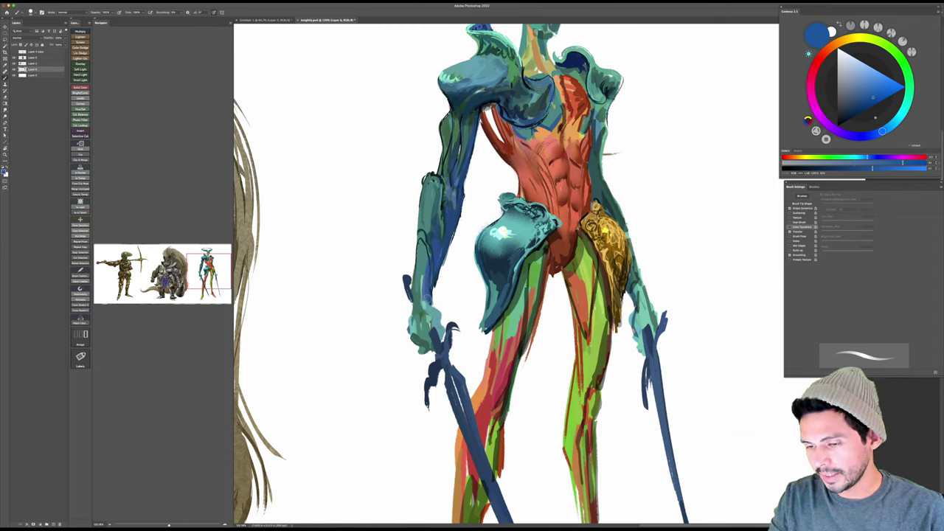
mouse_move(426, 261)
mouse_down()
mouse_move(428, 298)
mouse_move(425, 256)
mouse_move(430, 288)
mouse_up()
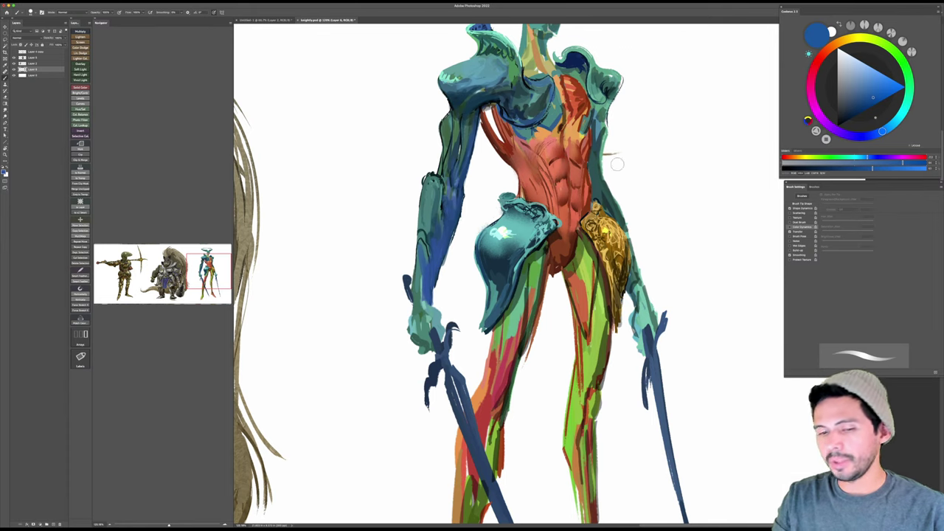
Step: Choose a lighter cyan-blue for glazing the near arm and chest armour, and save the document
drag(618, 164, 601, 188)
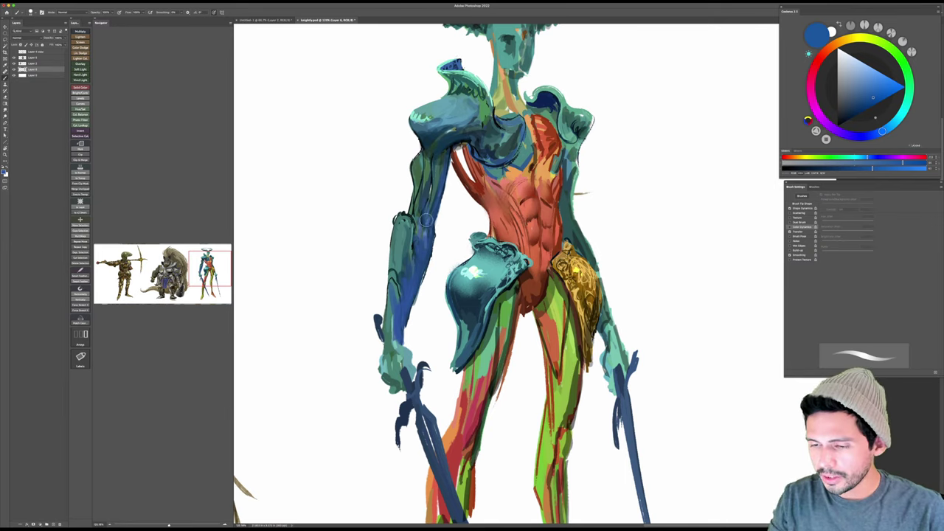
drag(882, 132, 893, 124)
click(873, 86)
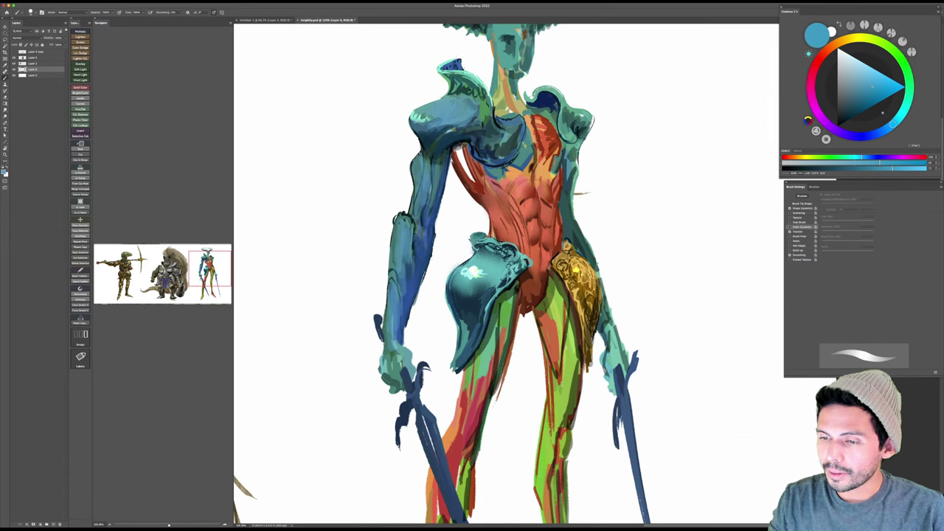
key(super+s)
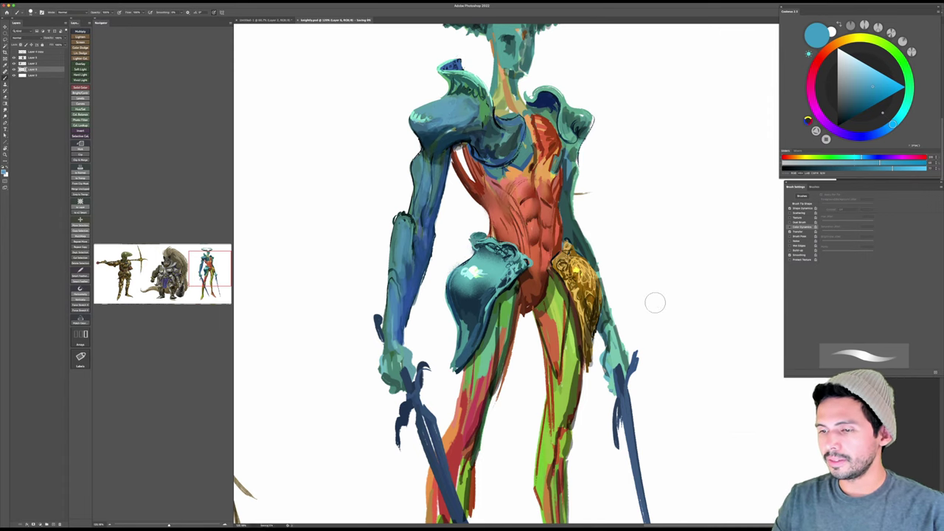
scroll(655, 302, down, 2)
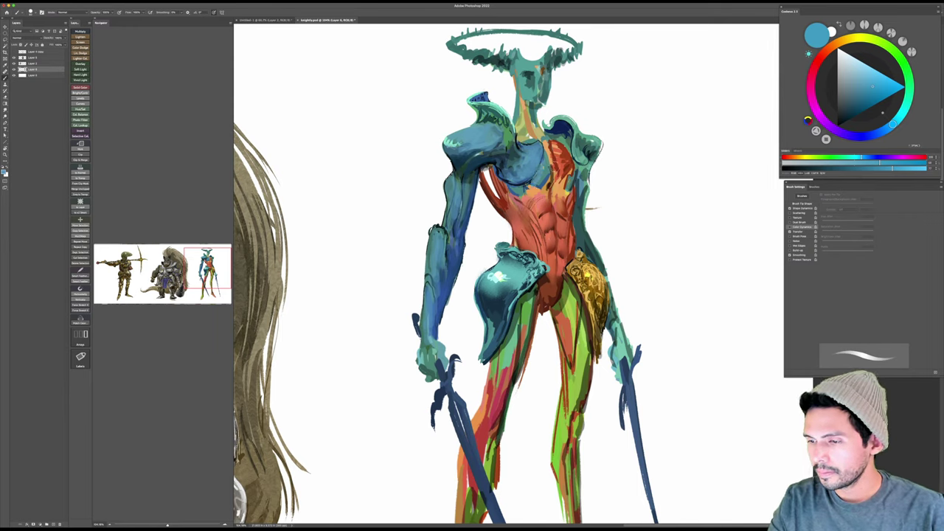
Step: Choose a harder brush in Multiply mode with mid grey and darken the edges of the chest and far upper arm
right_click(553, 174)
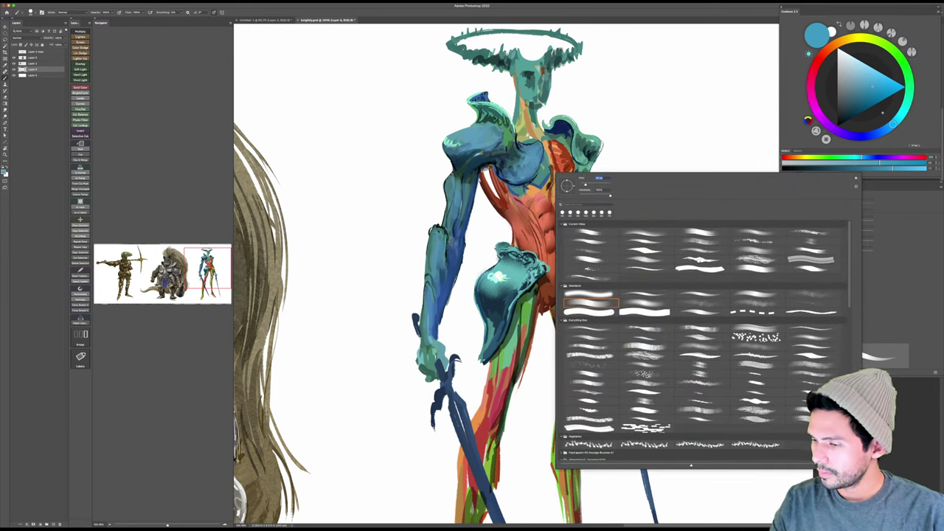
double_click(649, 232)
shift+right_click(550, 194)
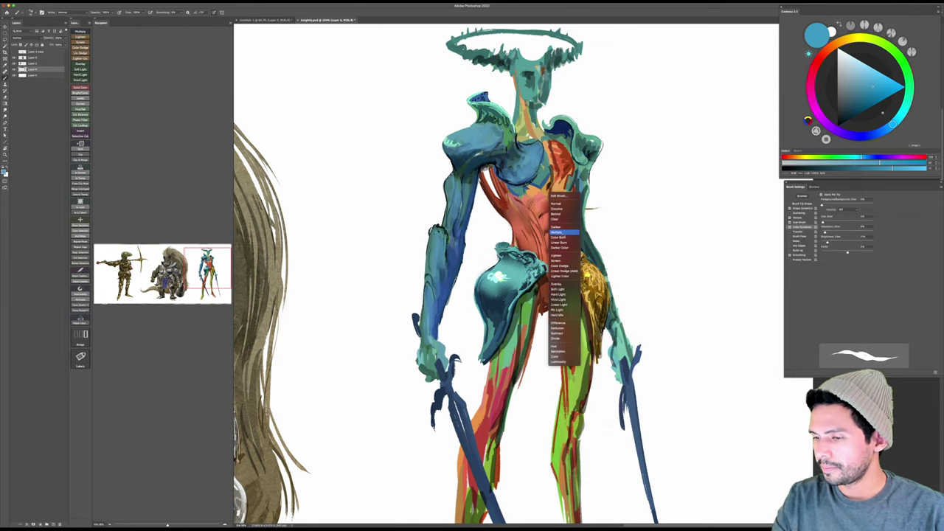
click(566, 233)
click(837, 87)
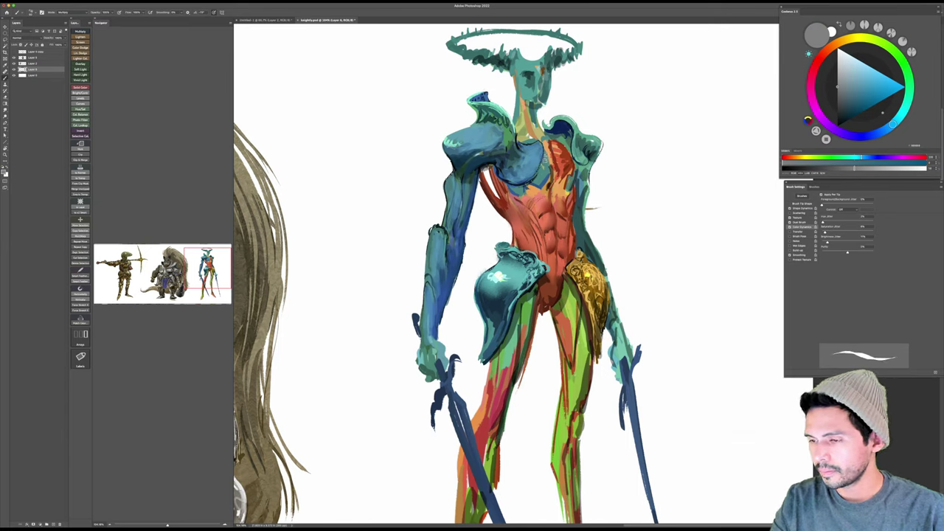
mouse_move(546, 153)
mouse_down()
mouse_move(536, 180)
mouse_move(513, 187)
mouse_move(540, 178)
mouse_move(546, 164)
mouse_move(541, 181)
mouse_up()
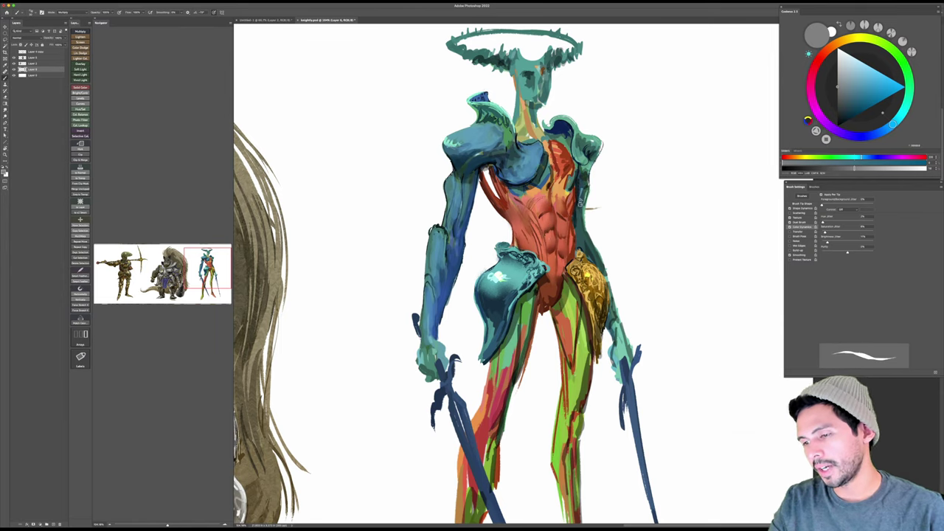
Step: Darken the neck below the jaw with grey Multiply strokes and save the document
scroll(587, 180, up, 2)
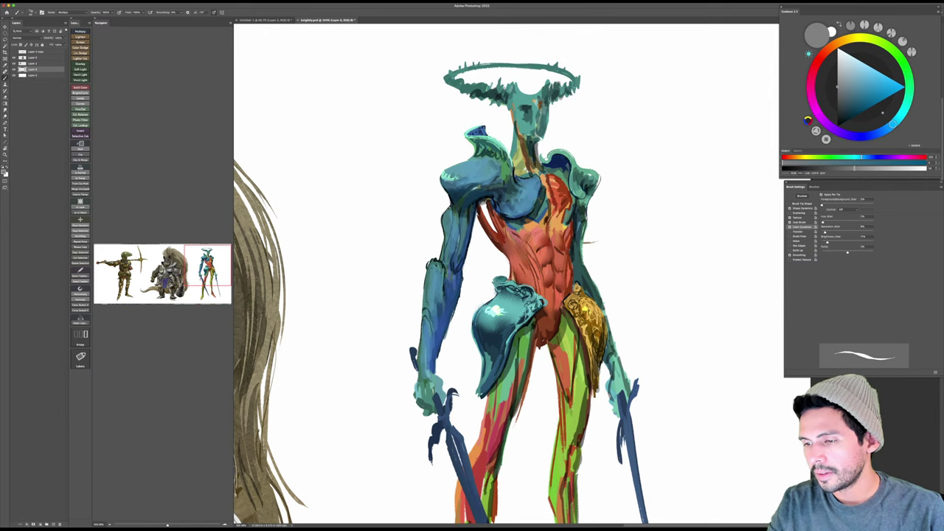
drag(515, 118, 511, 156)
scroll(591, 175, down, 3)
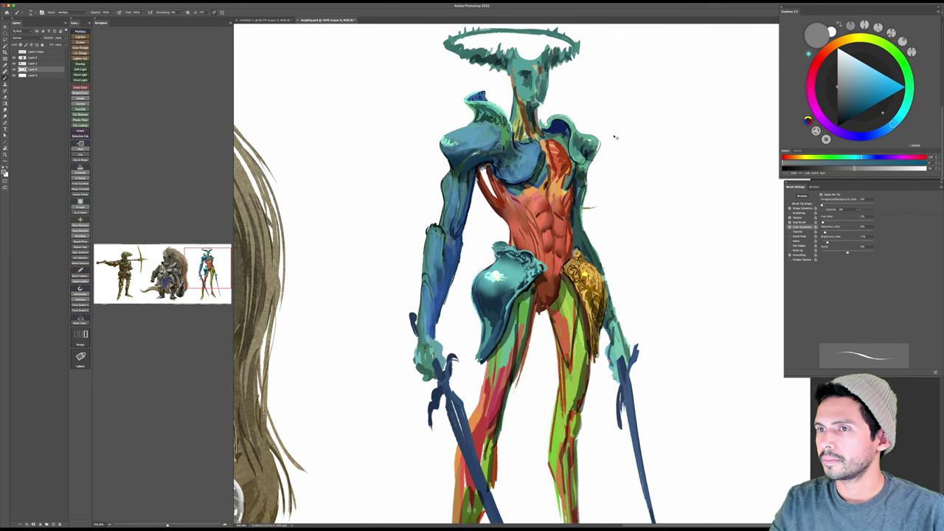
key(super+s)
Step: Shade the muscles of the near thigh and the legs with grey Multiply strokes and save the document
drag(633, 147, 615, 137)
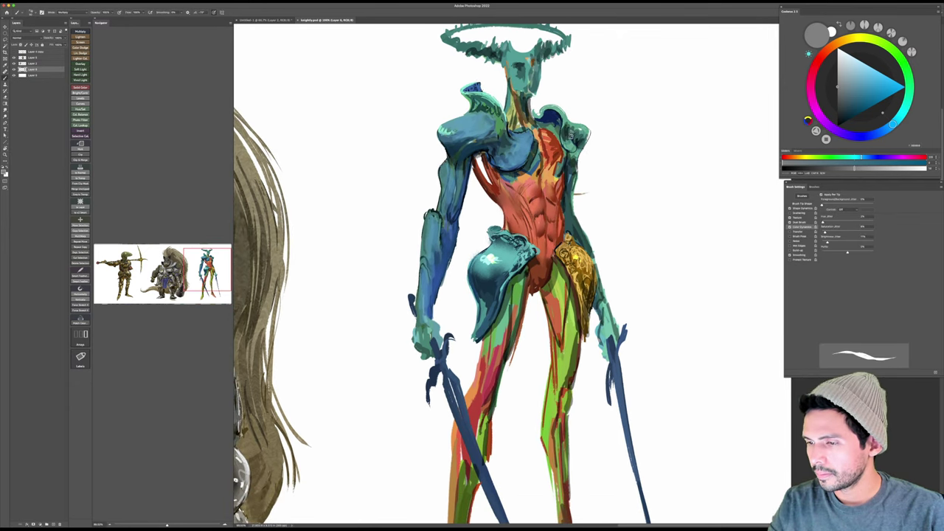
scroll(572, 171, down, 1)
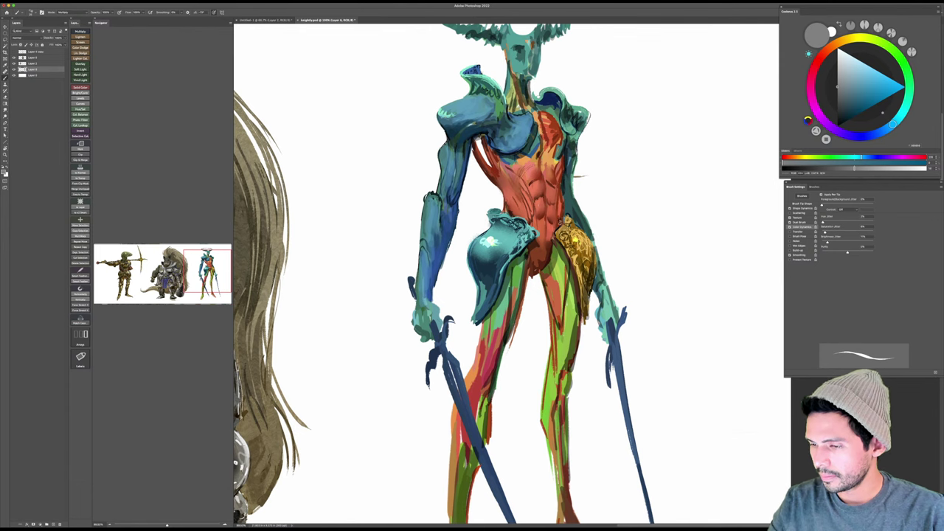
scroll(557, 223, down, 3)
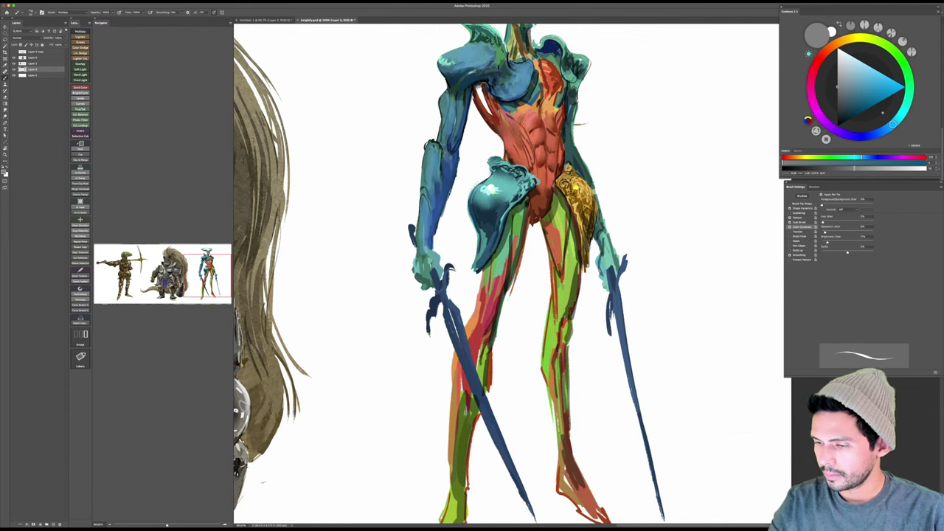
mouse_move(620, 286)
mouse_down()
mouse_move(597, 285)
mouse_move(597, 257)
mouse_up()
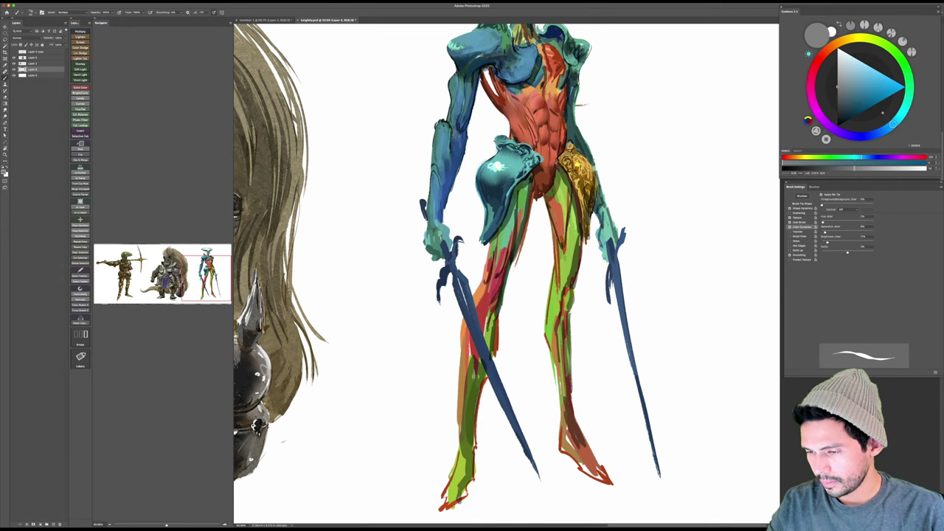
mouse_move(514, 266)
mouse_down()
mouse_move(503, 268)
mouse_move(504, 258)
mouse_up()
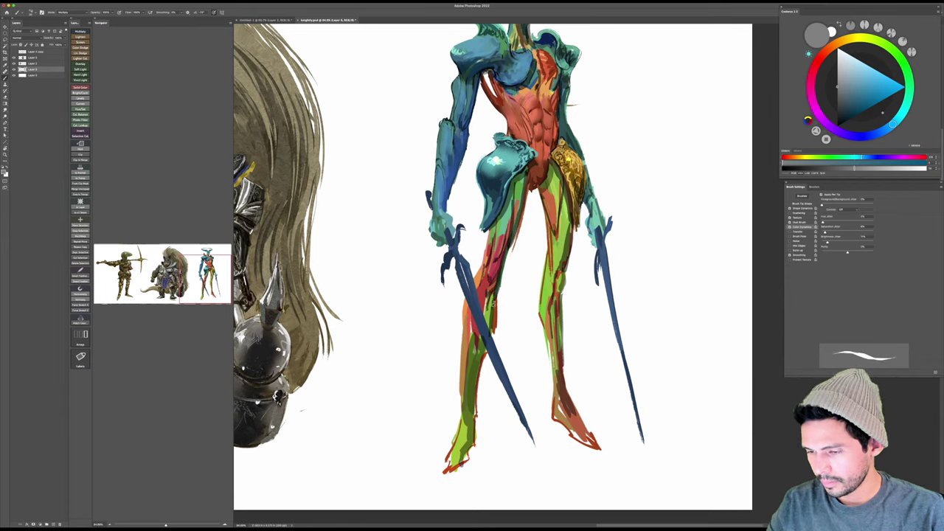
mouse_move(470, 317)
mouse_down()
mouse_move(464, 404)
mouse_move(465, 315)
mouse_up()
click(535, 316)
drag(535, 315, 532, 401)
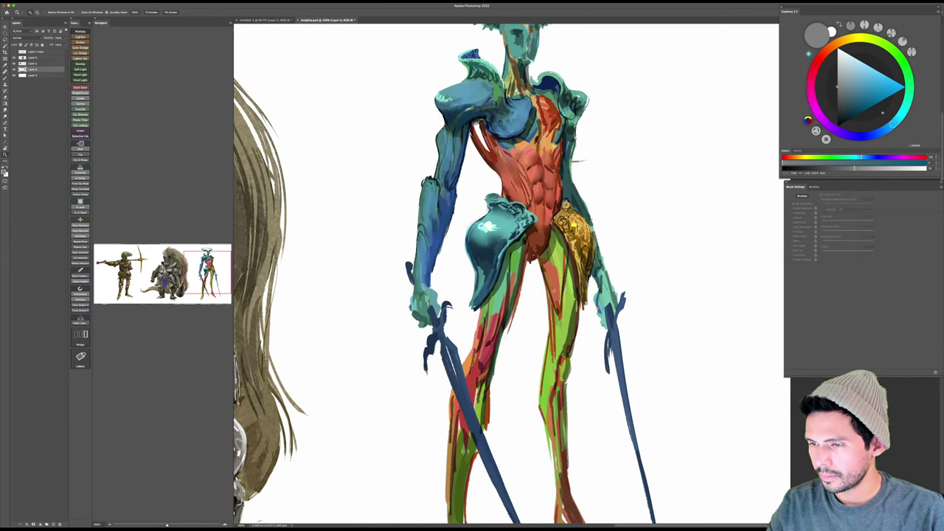
drag(554, 291, 538, 299)
key(super+s)
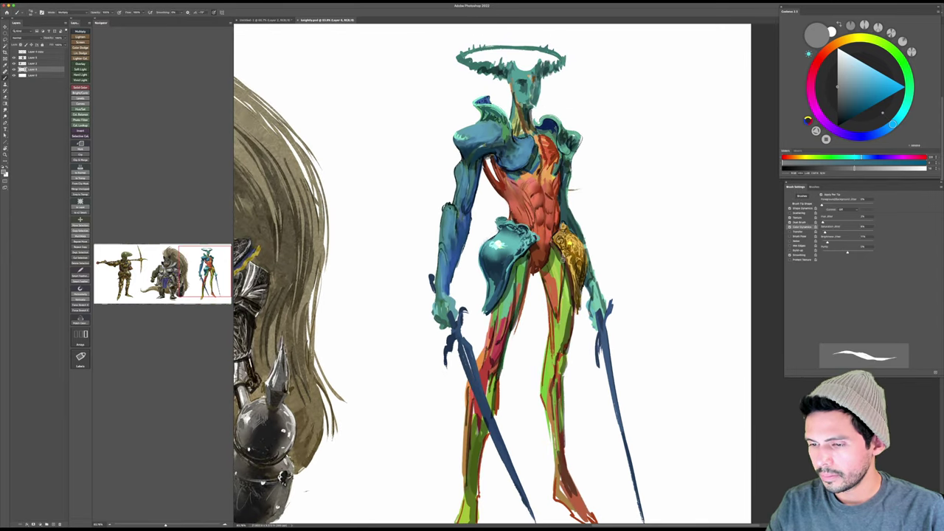
Step: Choose a soft brush with near-black blue, undo the trial stroke and draw dark wrinkled folds at the near elbow
right_click(563, 260)
double_click(614, 362)
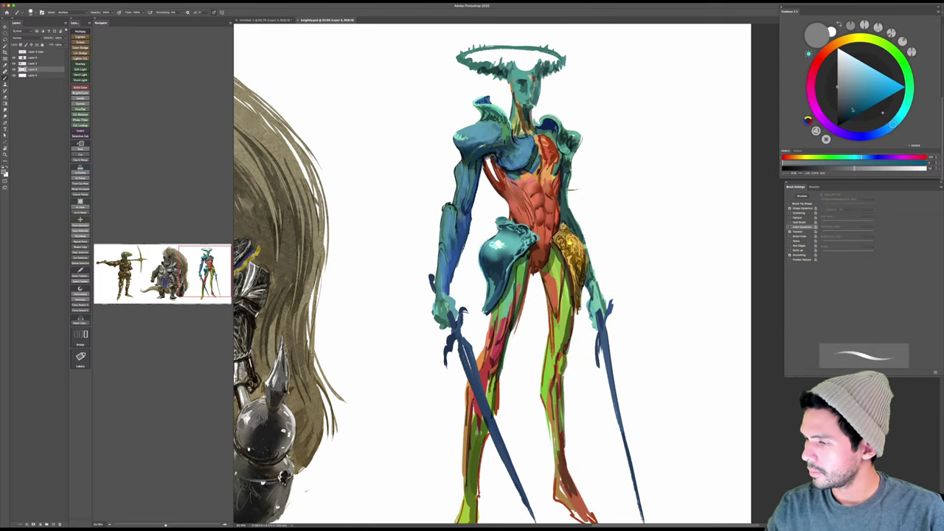
click(841, 122)
key(z)
click(538, 244)
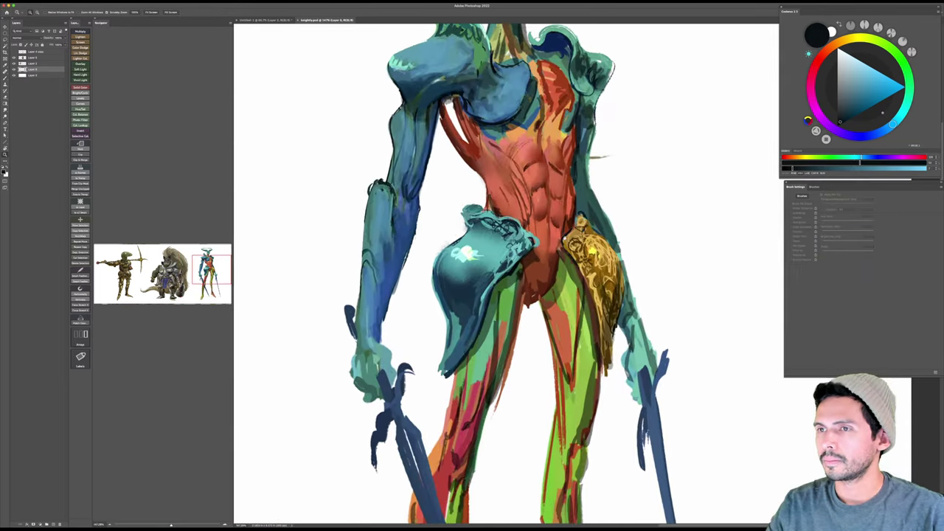
key(b)
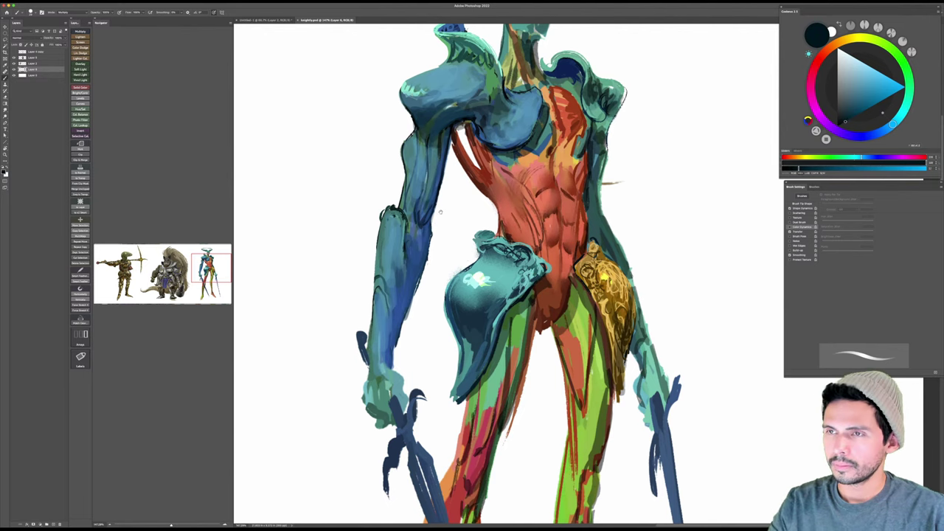
drag(440, 213, 485, 238)
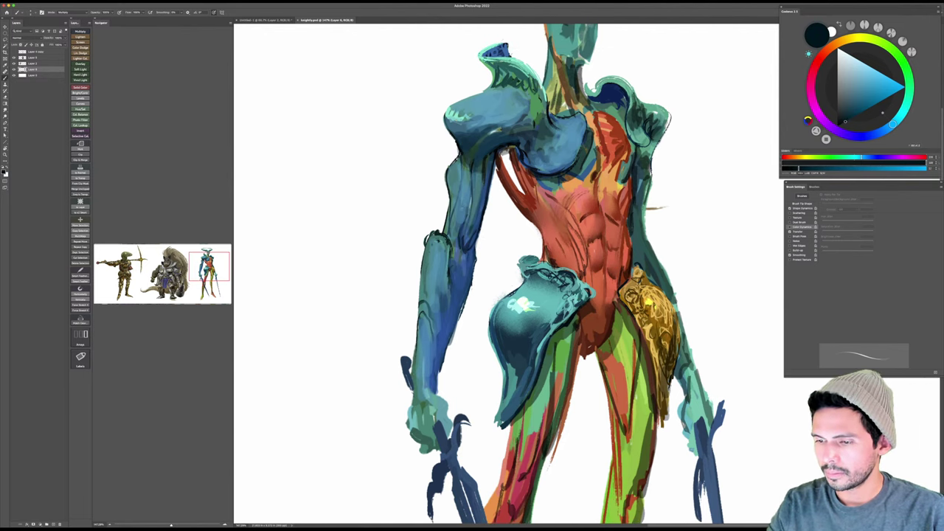
key(ctrl+z)
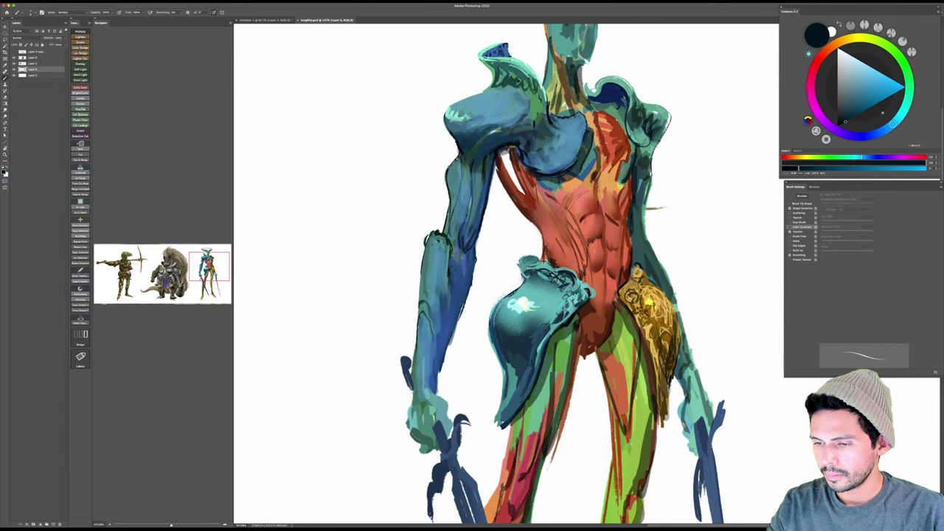
drag(449, 214, 457, 230)
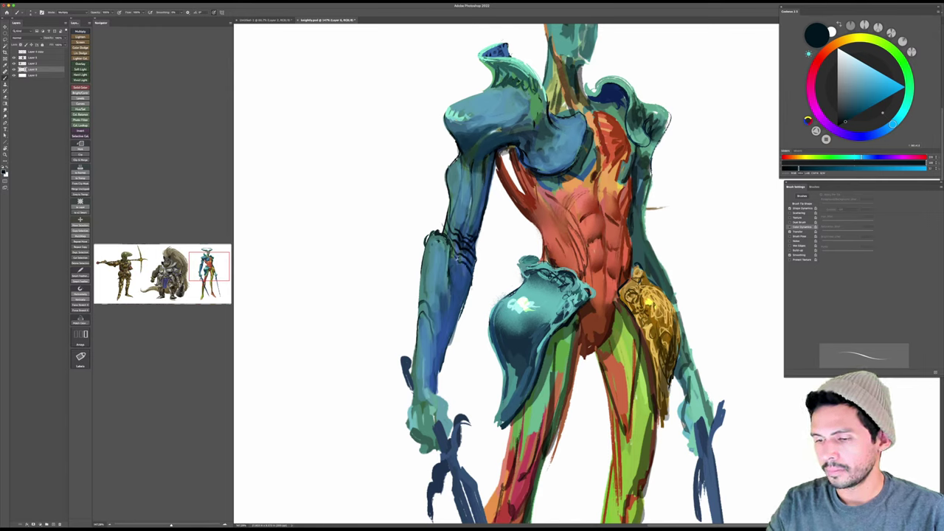
Step: Sample the arm's blue, set the brush to Normal mode and paint lighter blue highlights along the near elbow folds
alt+click(457, 257)
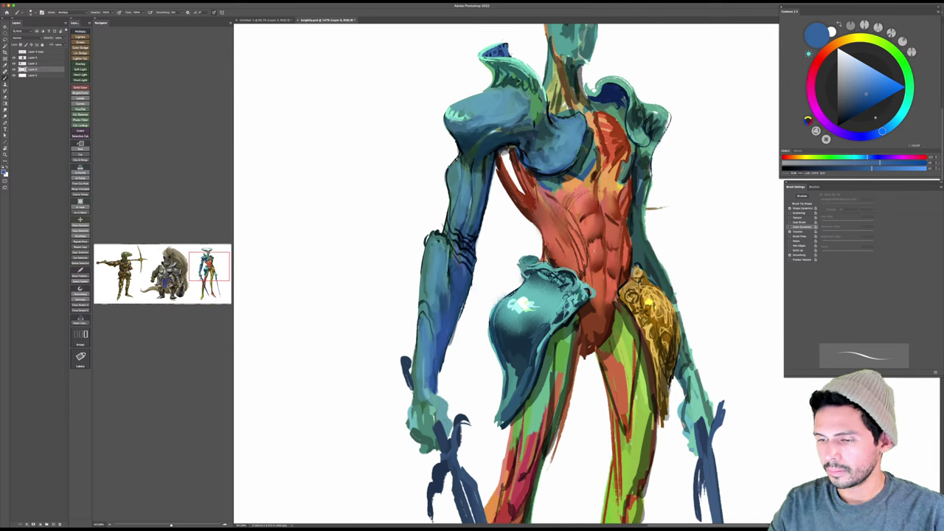
shift+right_click(506, 299)
click(514, 345)
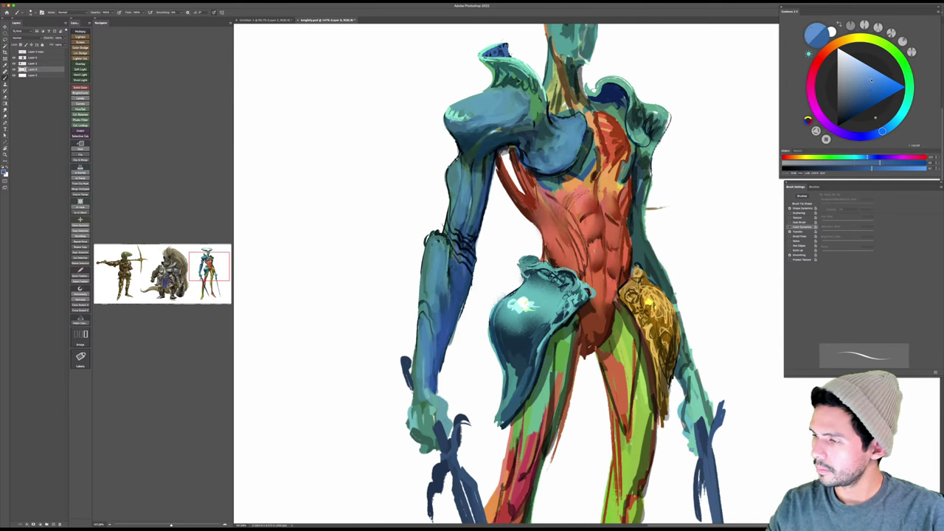
drag(513, 309, 532, 301)
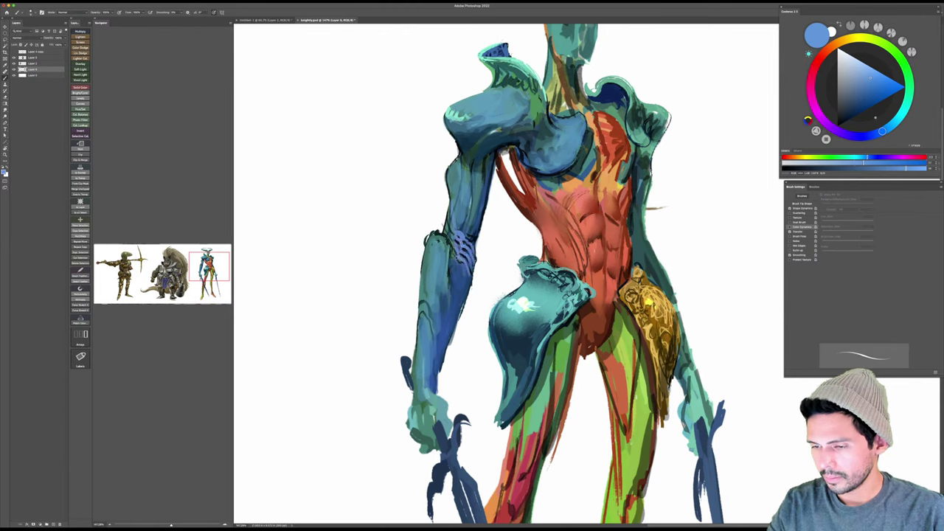
drag(458, 258, 468, 292)
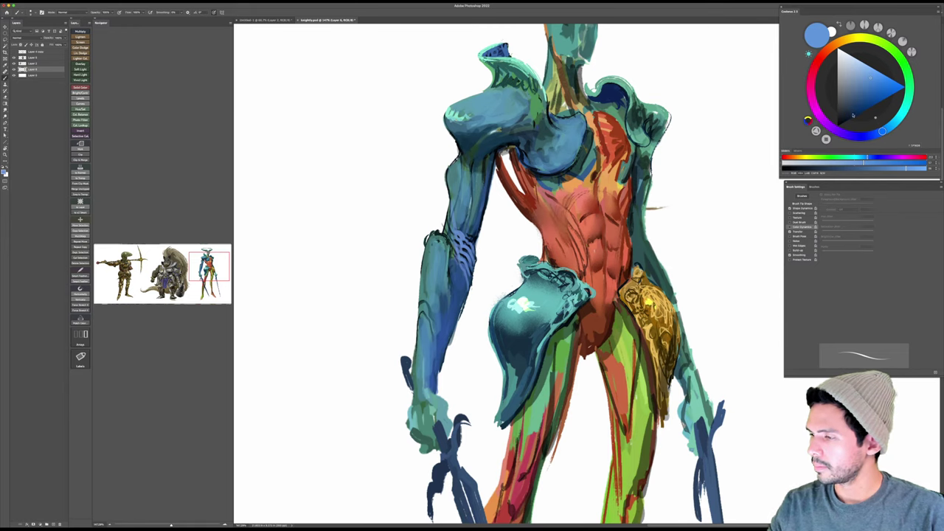
Step: Choose very dark navy and add thin accents between the near elbow folds and along the upper arm's outer edge
click(849, 118)
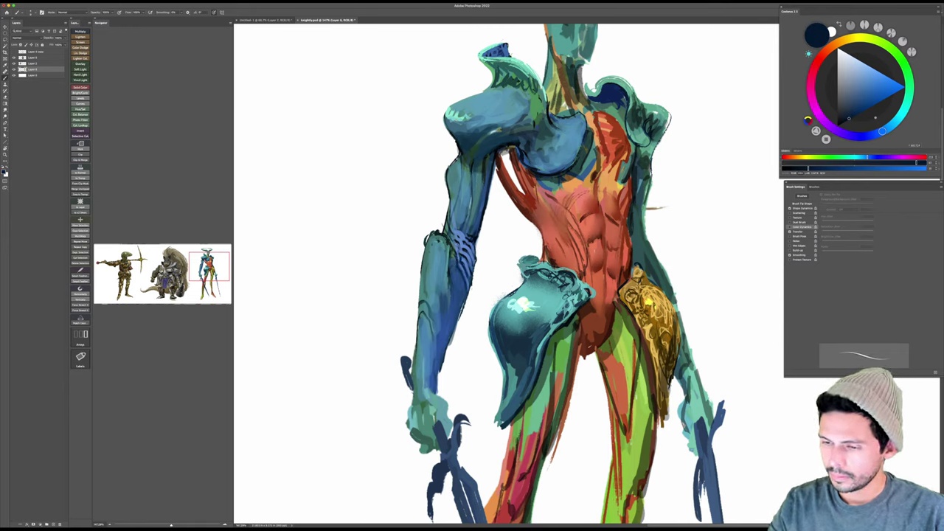
drag(457, 243, 469, 267)
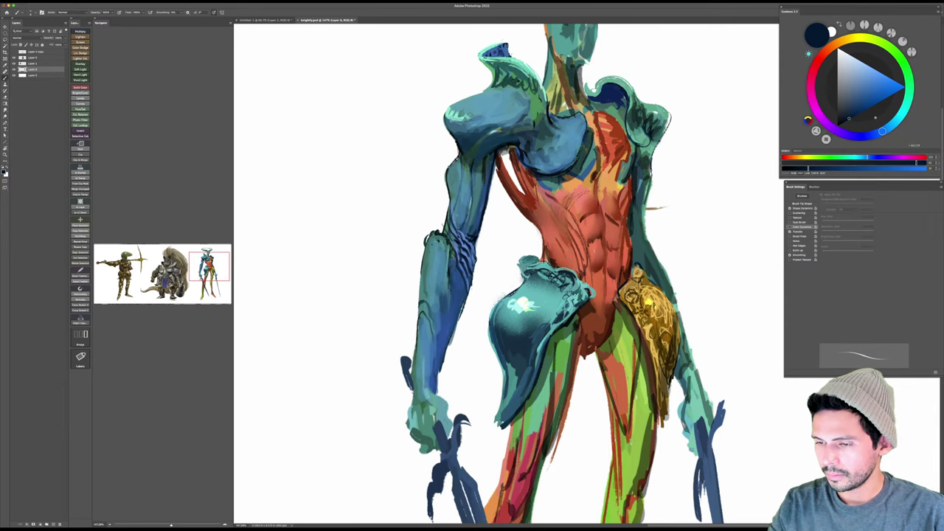
drag(451, 195, 453, 222)
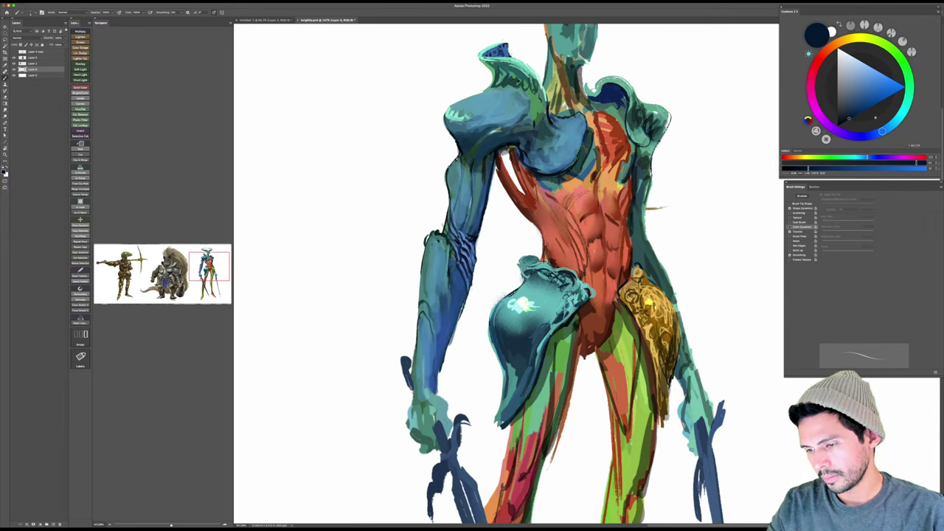
Step: Sample the arm's mid blue and paint lighter blue strokes along the near upper arm above the elbow folds
scroll(506, 274, down, 2)
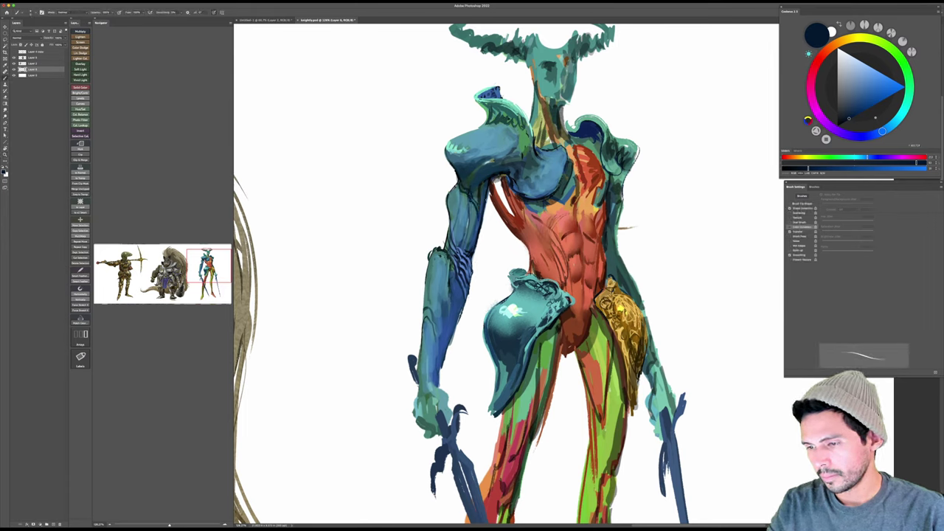
mouse_move(476, 202)
mouse_down()
mouse_move(479, 219)
mouse_move(479, 205)
mouse_up()
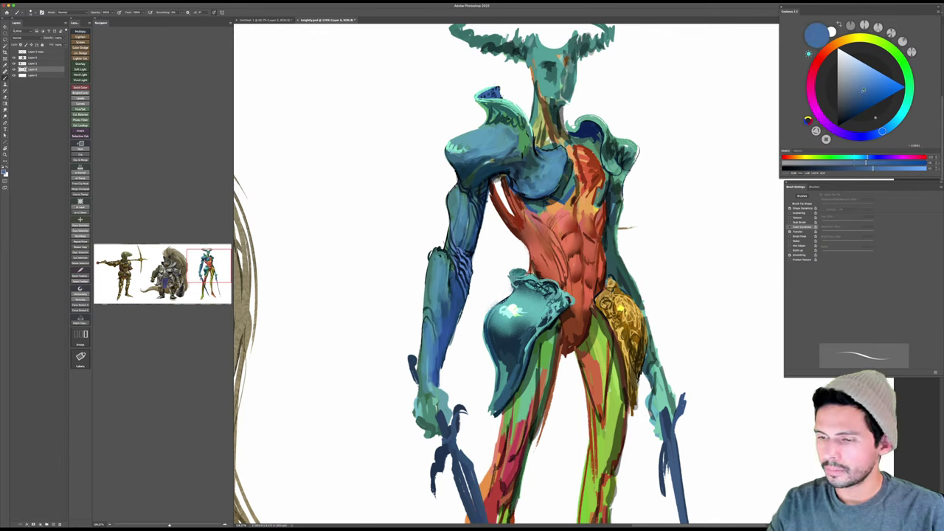
alt+click(486, 182)
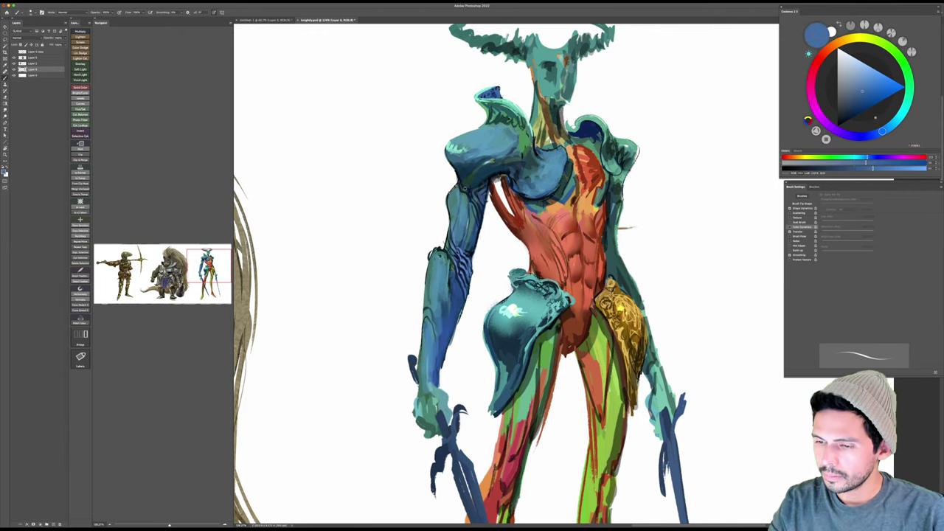
drag(466, 188, 477, 218)
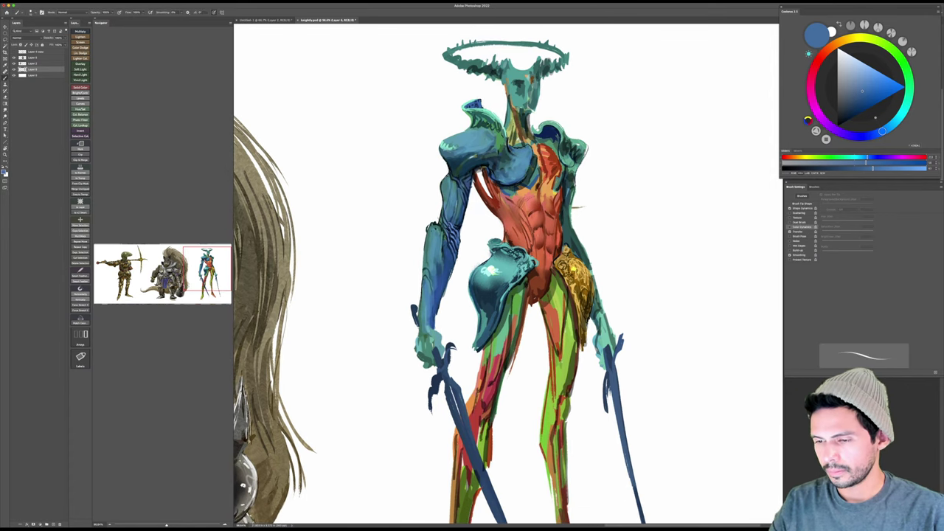
Step: Choose very dark navy, clean the near elbow's outer edge with the Eraser and draw a pointed flare jutting outward from the elbow
drag(641, 239, 646, 219)
click(846, 122)
key(e)
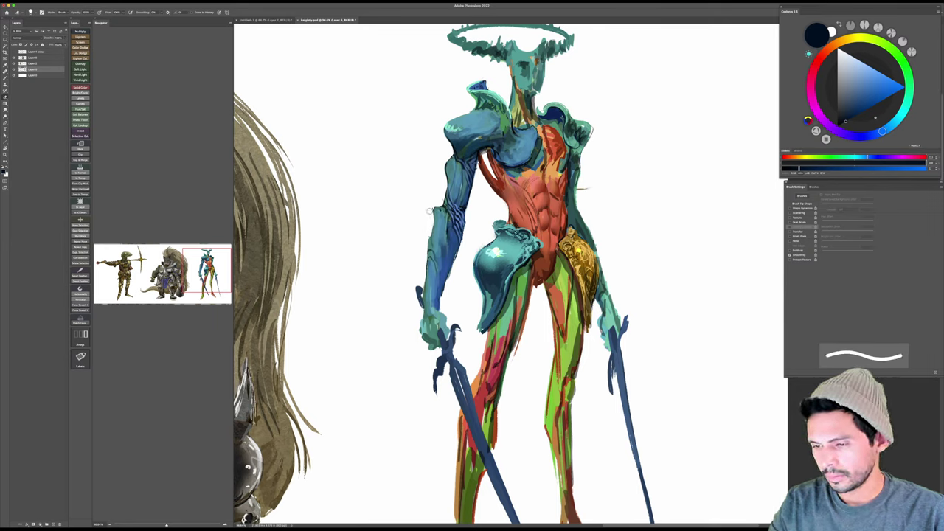
key(b)
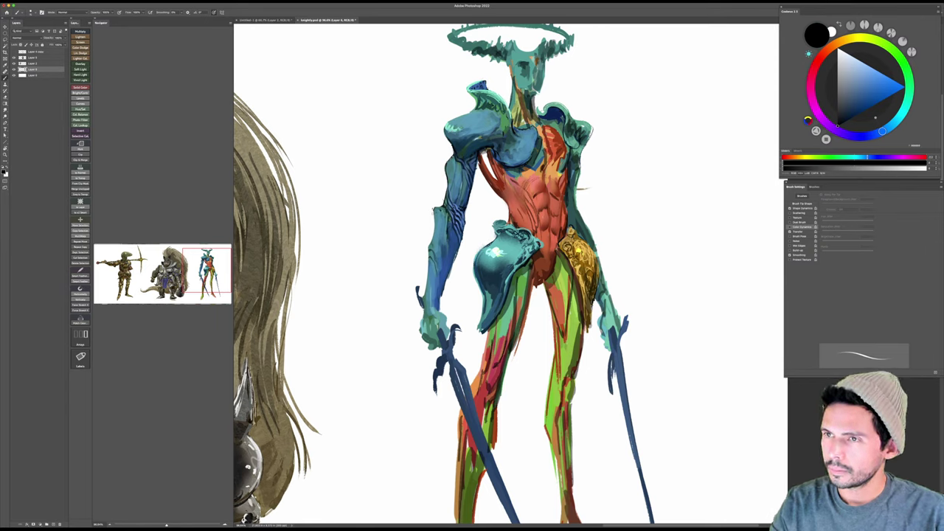
drag(444, 208, 448, 227)
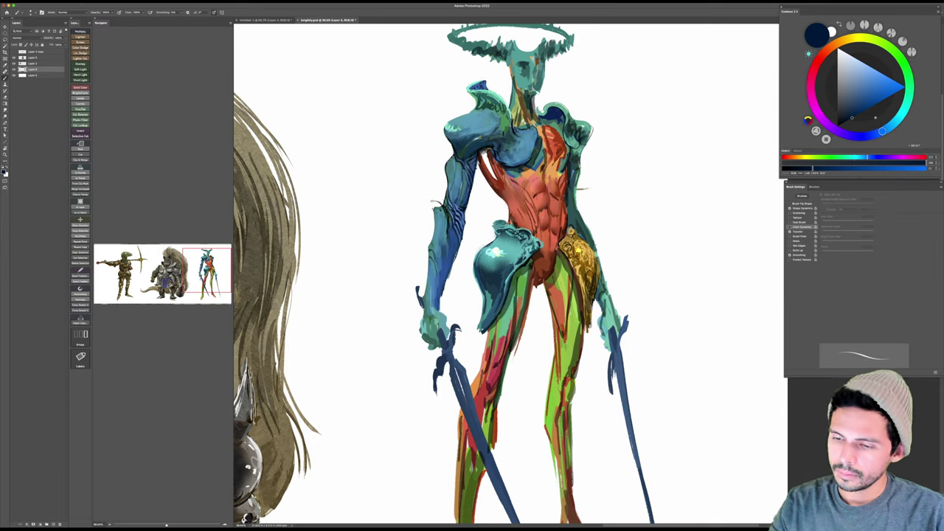
drag(431, 201, 443, 204)
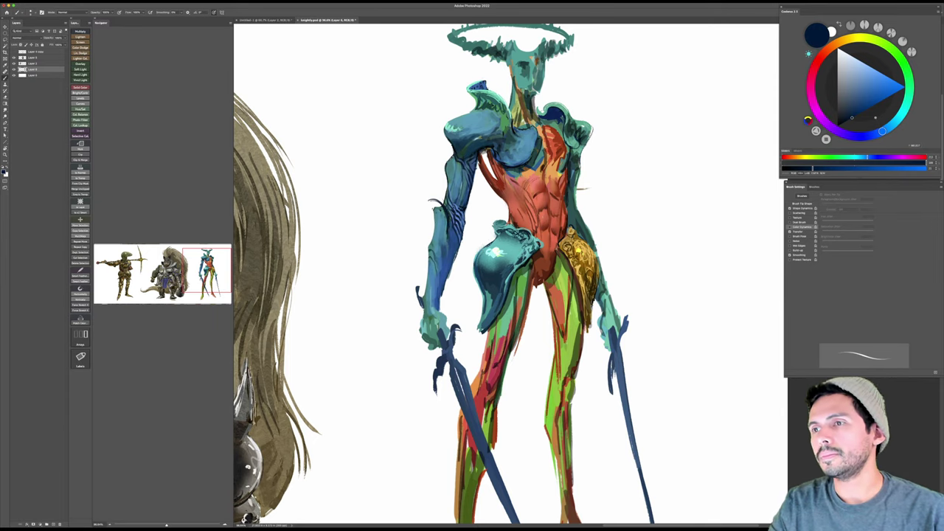
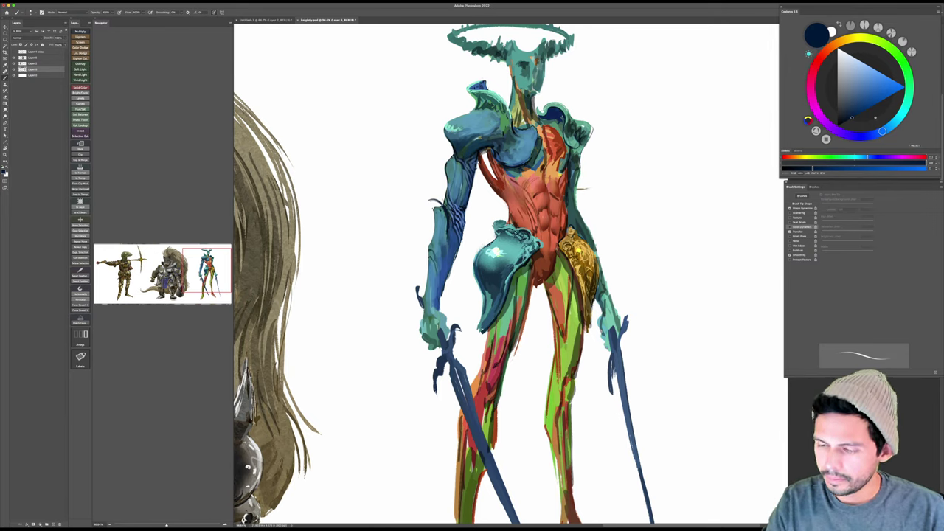
Step: Sample the forearm's teal and fill the pointed elbow flare so it merges with the forearm armour
alt+click(440, 215)
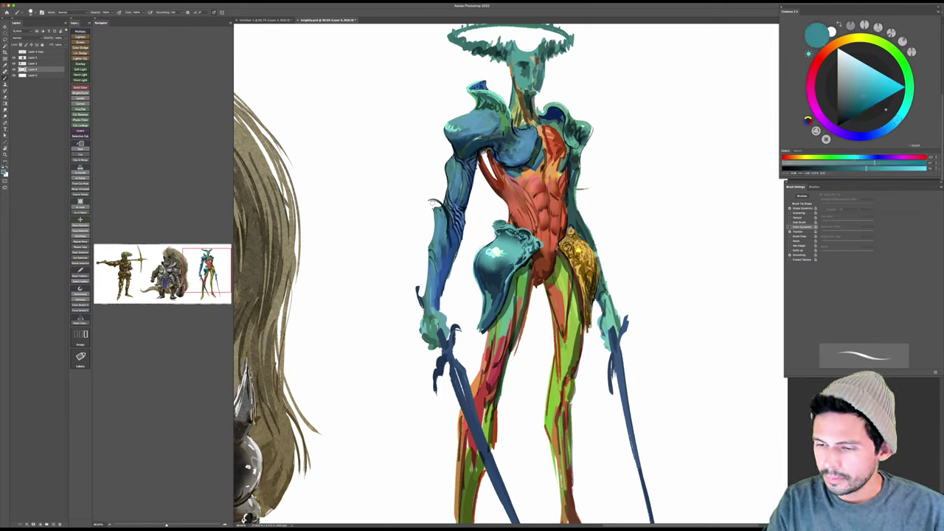
drag(444, 213, 433, 208)
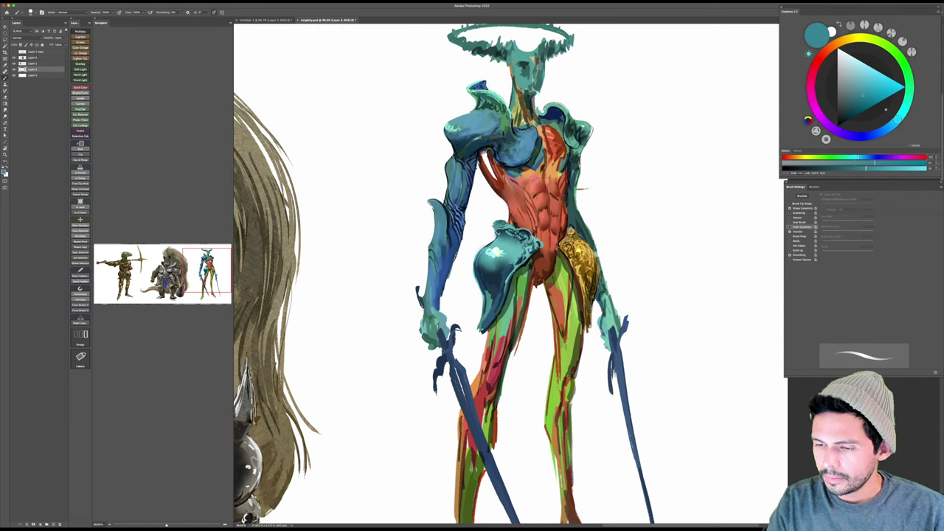
drag(653, 269, 662, 275)
Step: Shade the near forearm guard with dark teal, sample its mid teal and trim its outer edge with the Eraser
click(855, 114)
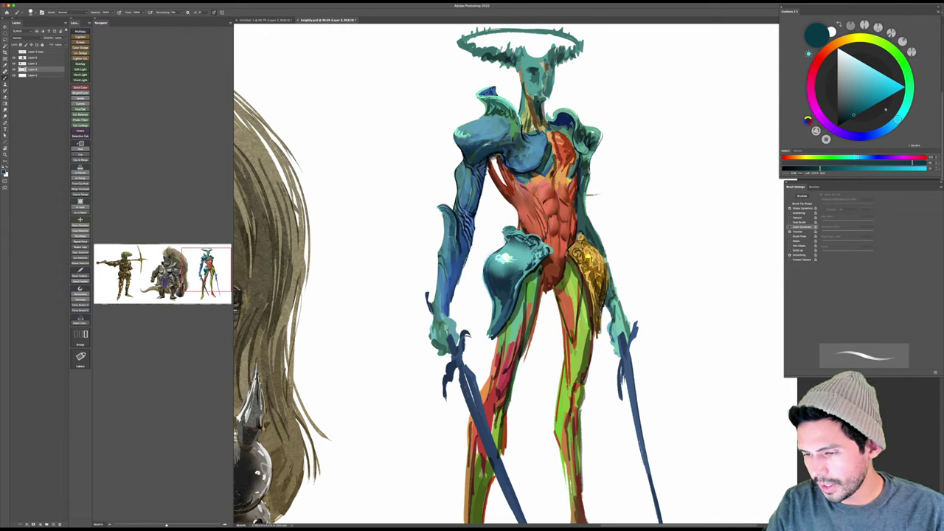
drag(451, 227, 449, 252)
alt+click(452, 241)
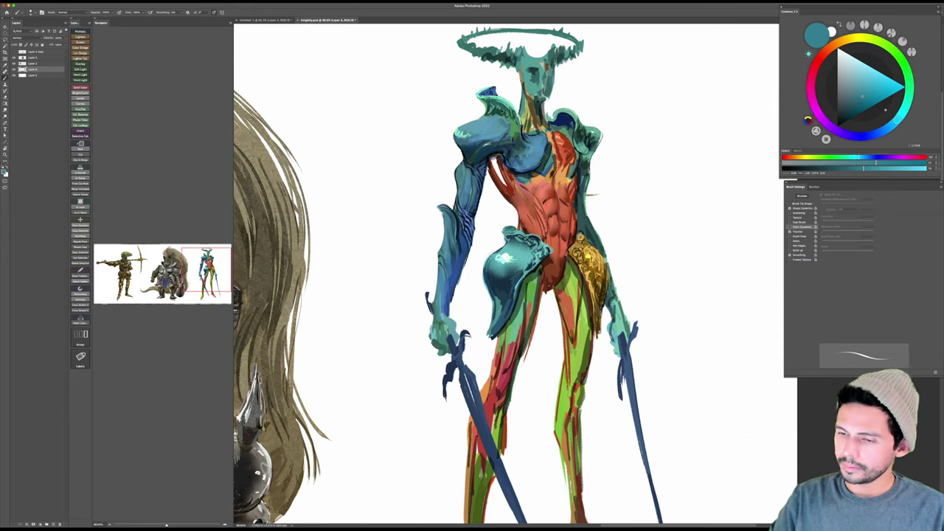
key(e)
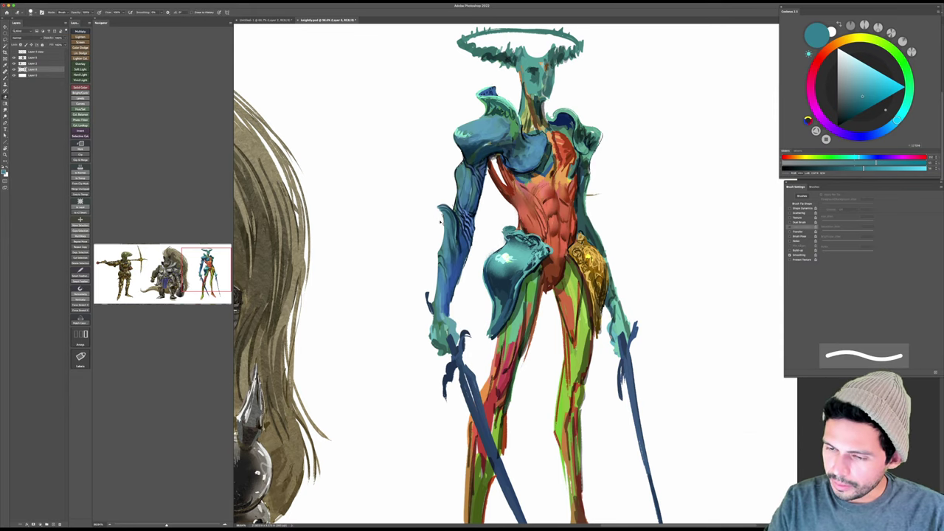
drag(440, 221, 439, 244)
drag(500, 214, 508, 225)
key(b)
Step: Sample dark and light blues from the near shoulder armour and paint smoother blue tones across its rounded surface
drag(674, 231, 683, 238)
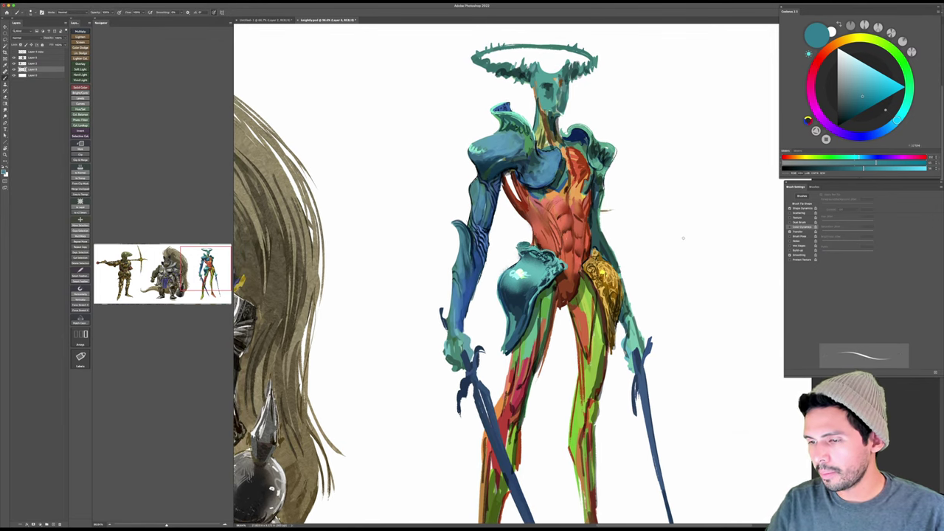
alt+click(515, 156)
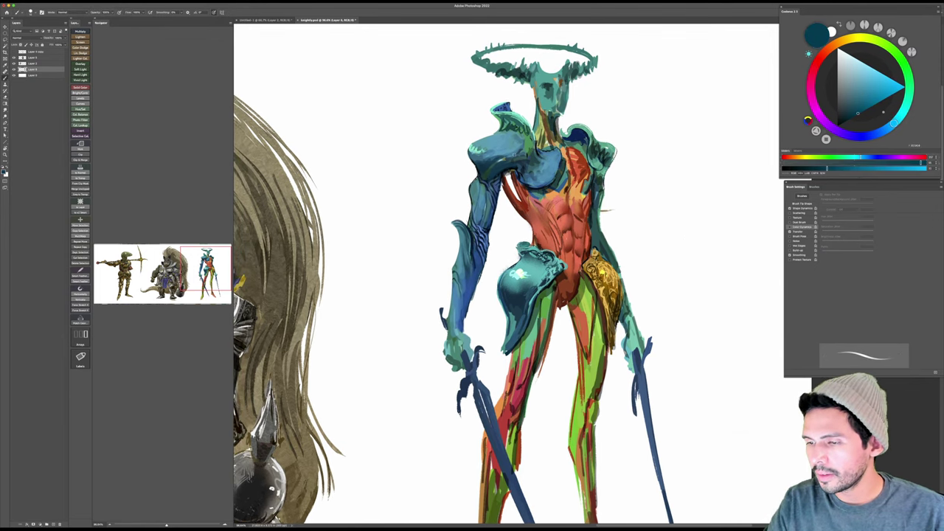
mouse_move(520, 151)
mouse_down()
mouse_move(527, 146)
mouse_move(508, 136)
mouse_move(516, 151)
mouse_up()
alt+click(496, 141)
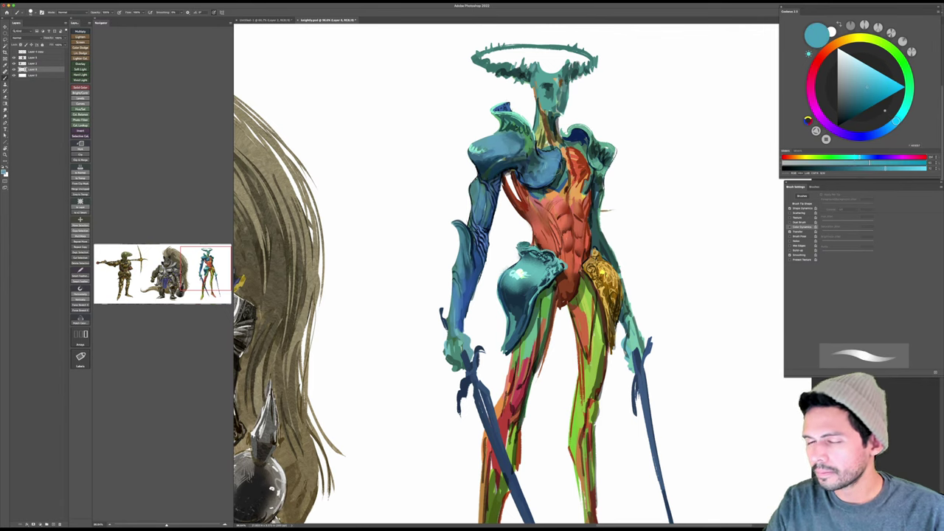
drag(637, 261, 647, 268)
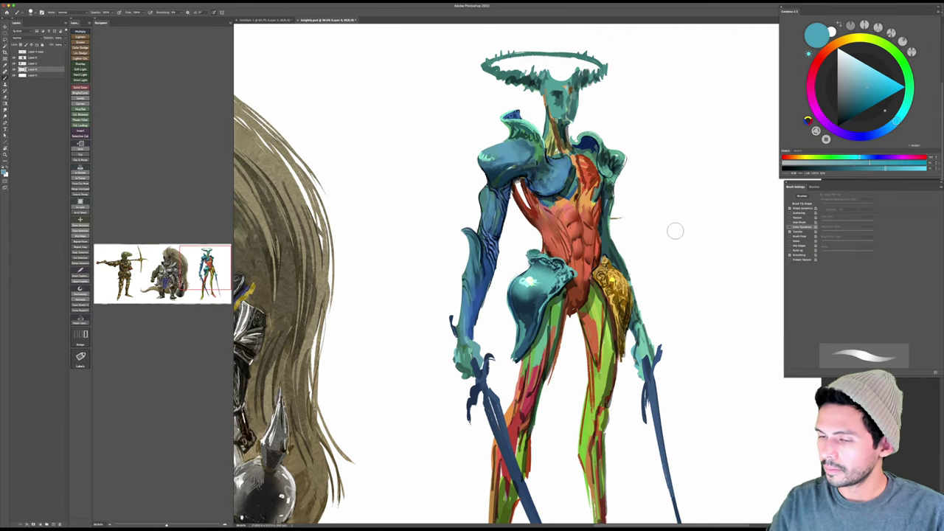
click(872, 78)
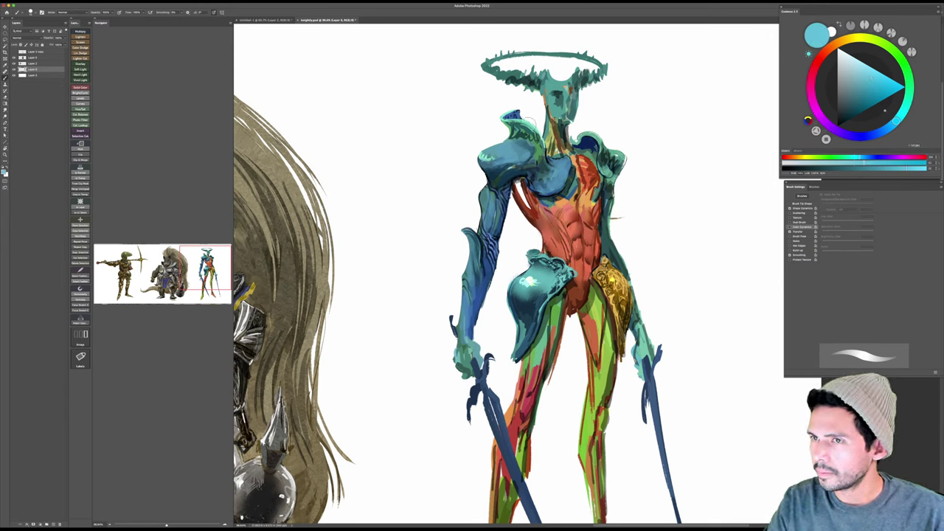
alt+click(504, 155)
mouse_move(493, 148)
mouse_down()
mouse_move(485, 160)
mouse_move(528, 154)
mouse_up()
Step: Set the brush to Color Dodge mode and paint a glowing highlight in muted teal on top of the near shoulder armour
click(863, 71)
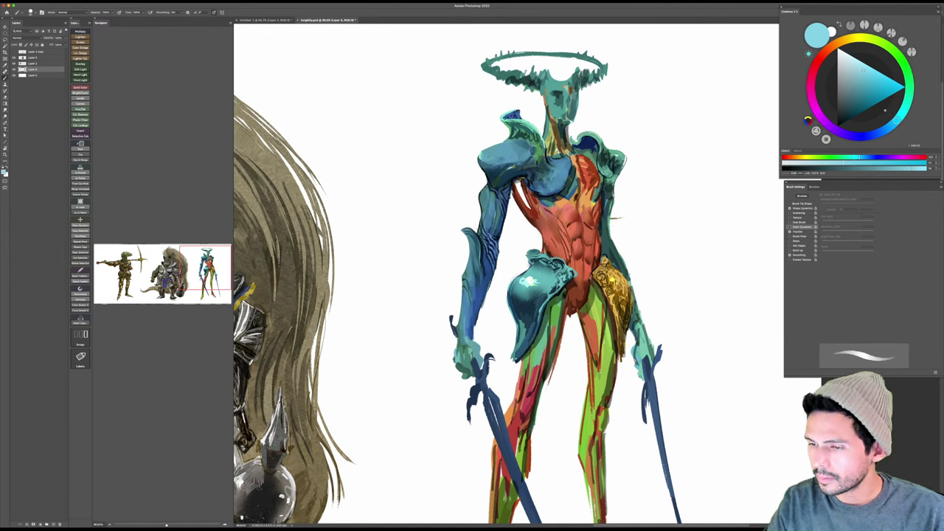
shift+right_click(533, 150)
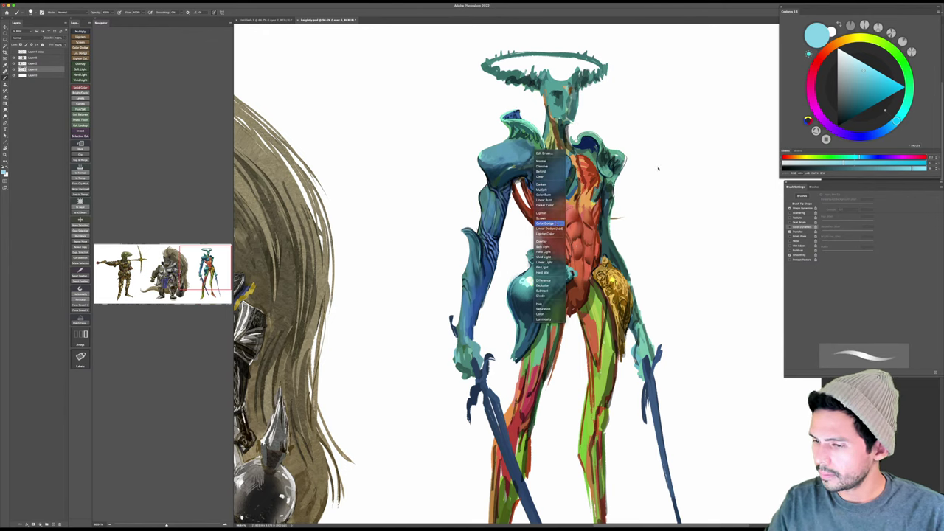
click(546, 224)
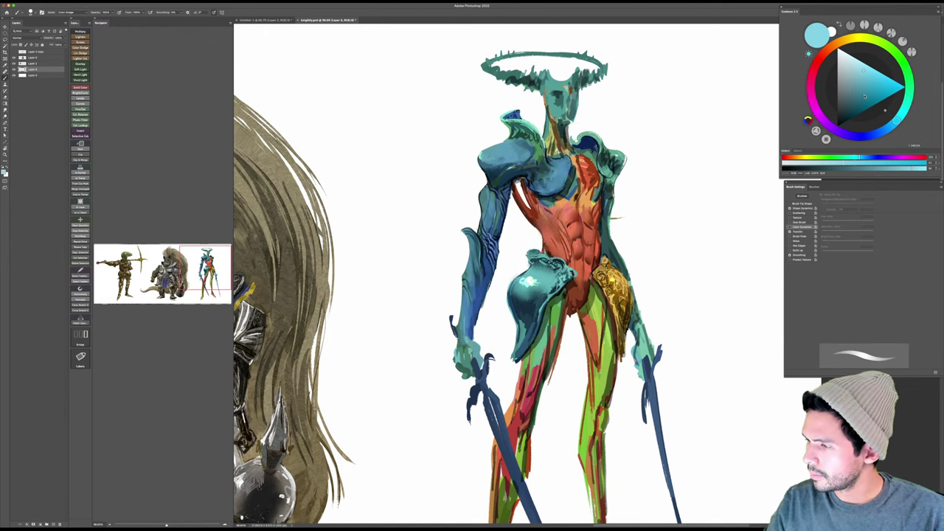
click(865, 95)
mouse_move(500, 159)
mouse_down()
mouse_move(527, 147)
mouse_move(517, 156)
mouse_up()
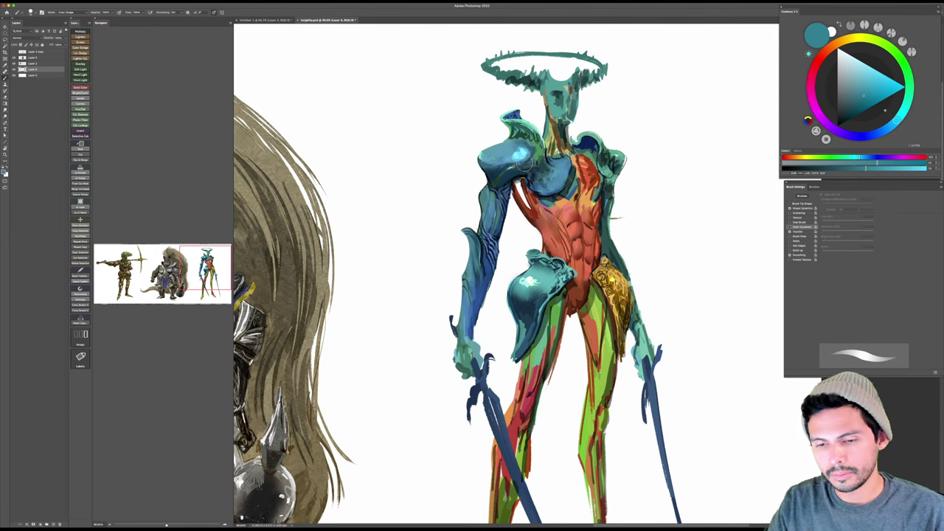
Step: Return the brush to Normal mode and refine the shoulder highlight with sampled bright cyan and surrounding blue
shift+right_click(533, 160)
click(548, 172)
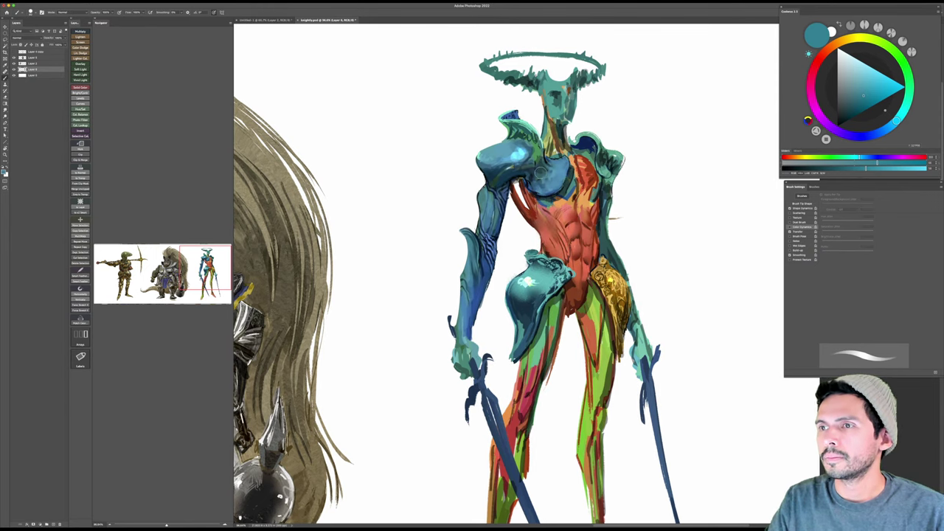
drag(519, 152, 519, 152)
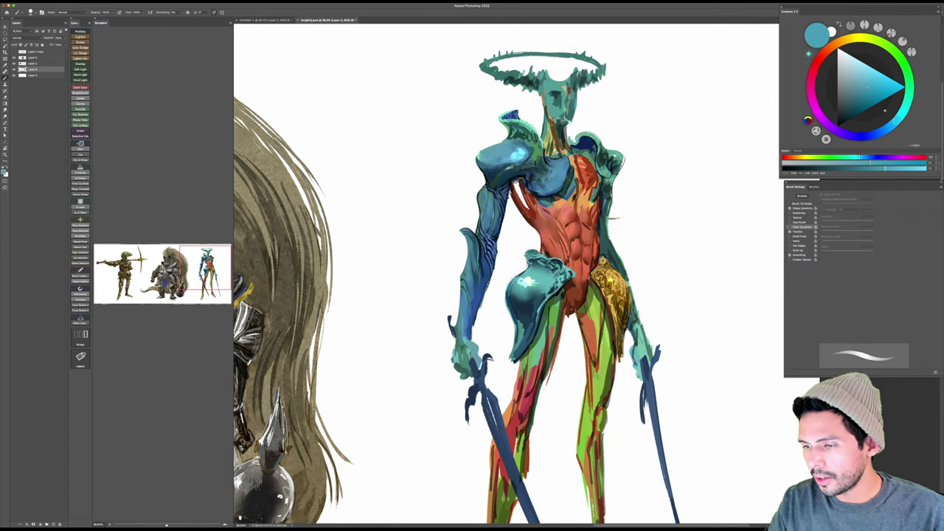
alt+click(521, 152)
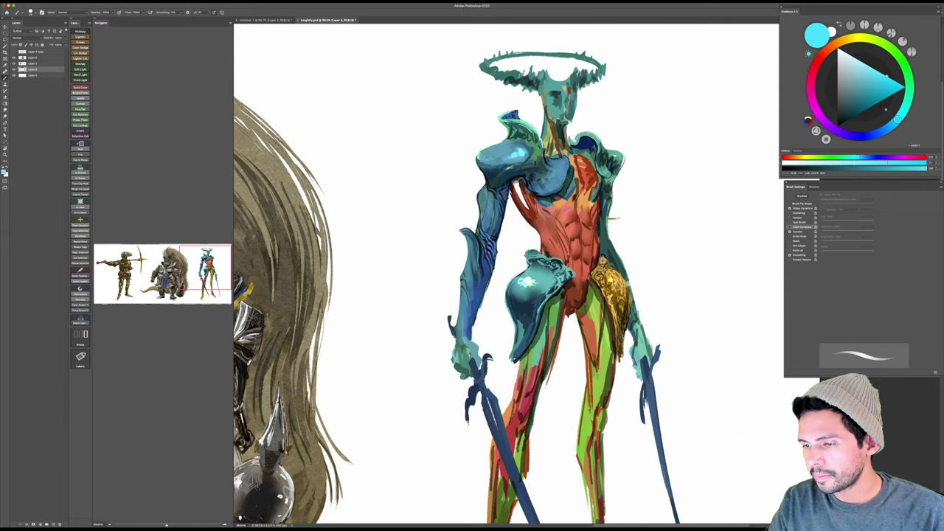
alt+click(523, 150)
alt+click(523, 151)
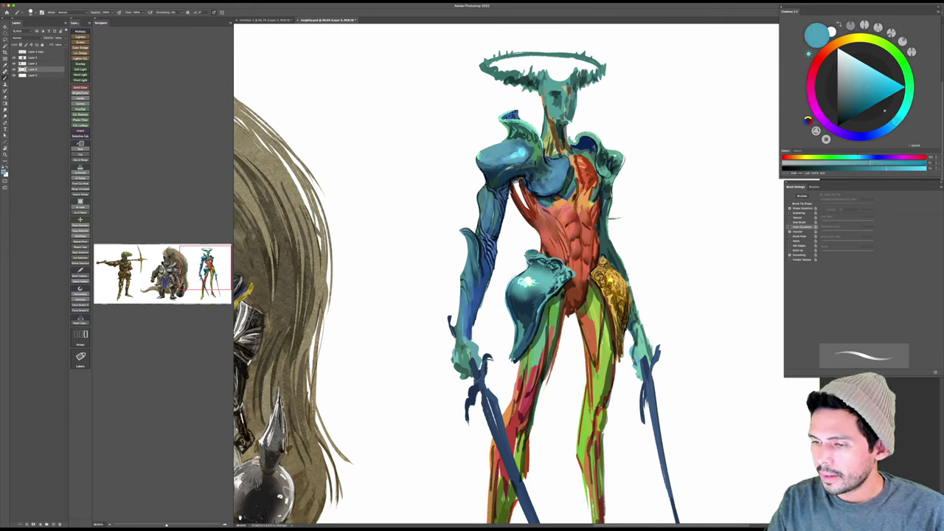
alt+click(521, 152)
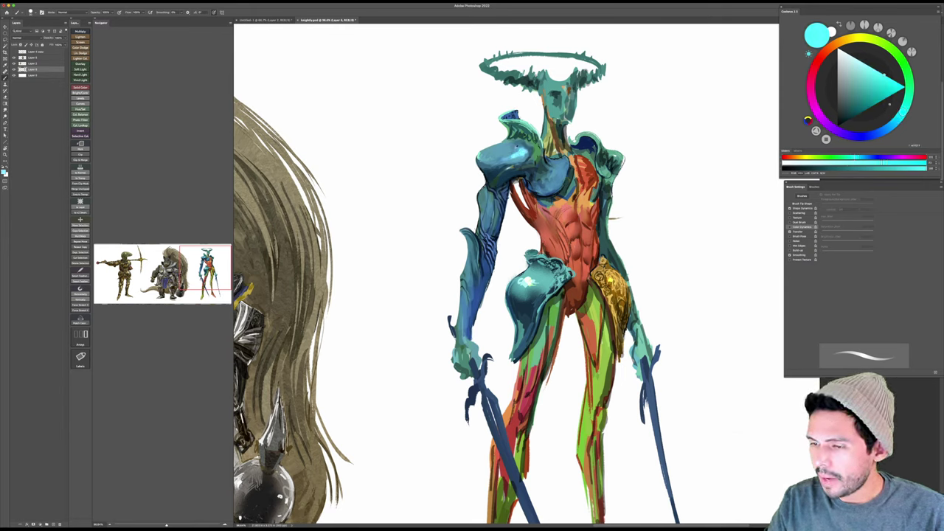
alt+click(520, 153)
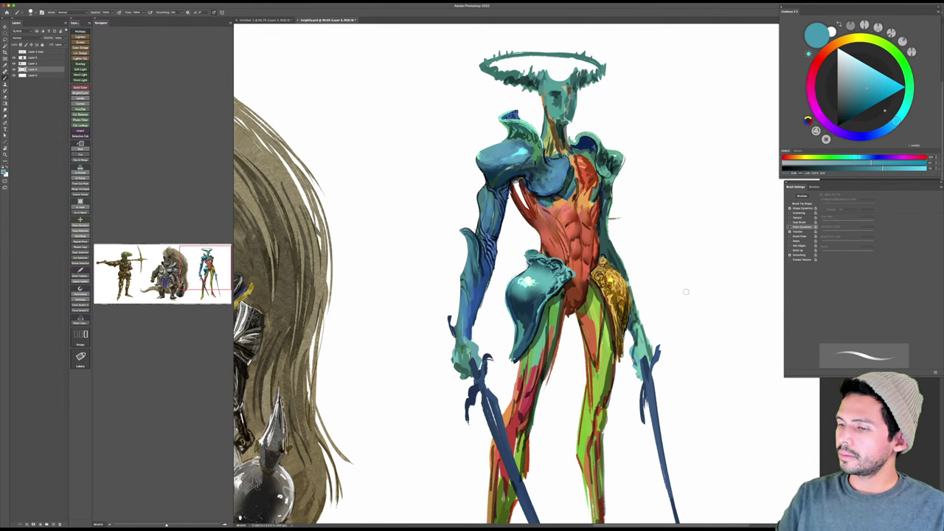
Step: Sample the shoulder armour's blues and extend the cyan highlight into streaks across the pad's upper surface
drag(658, 260, 761, 367)
key(b)
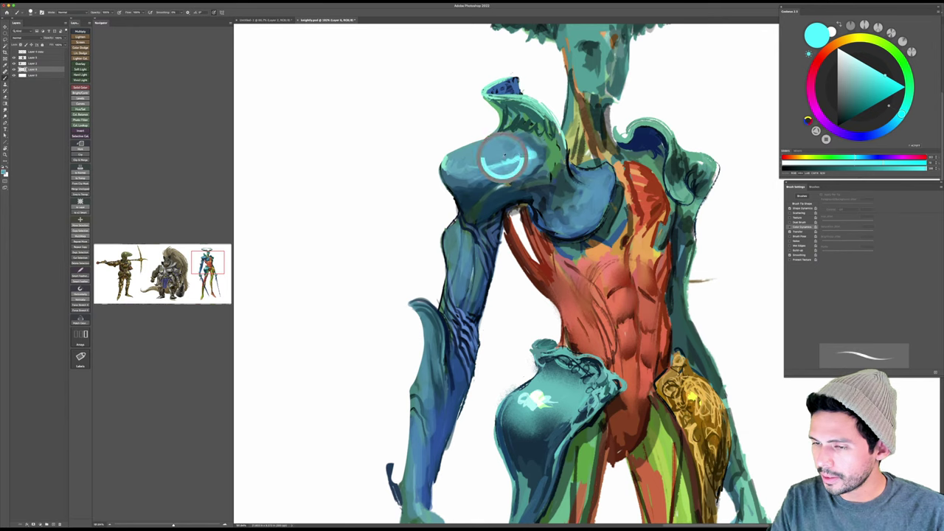
alt+click(505, 155)
alt+click(525, 154)
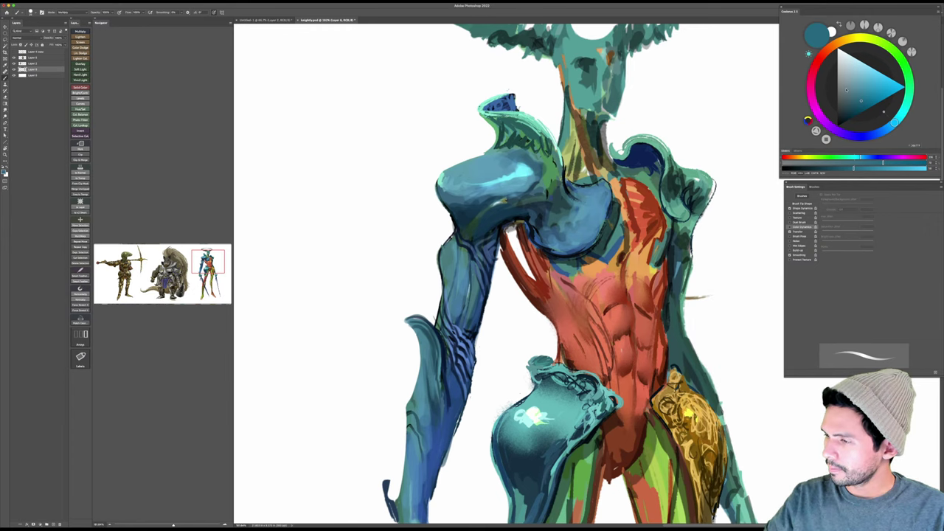
Step: Adjust the brush colour to a deep teal and refine the near shoulder armour around its highlight
drag(846, 90, 838, 87)
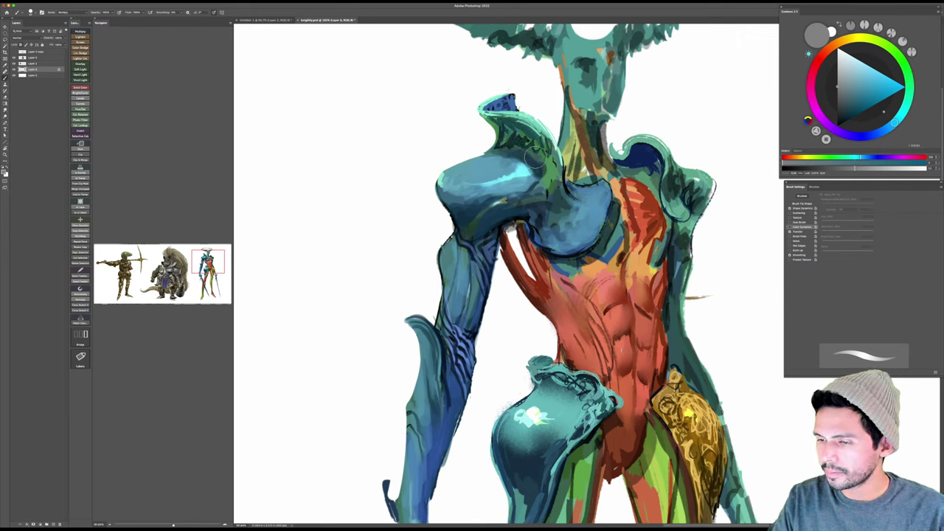
right_click(535, 160)
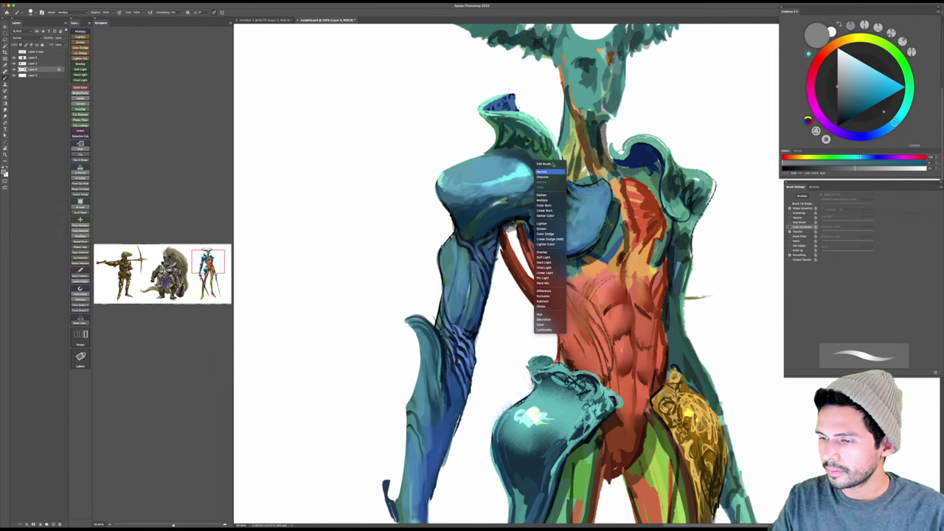
key(Escape)
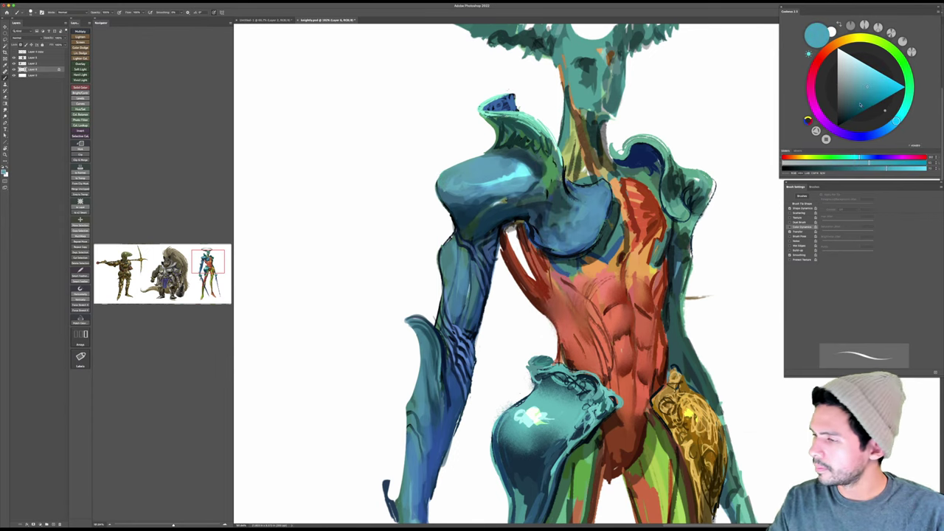
drag(860, 105, 864, 108)
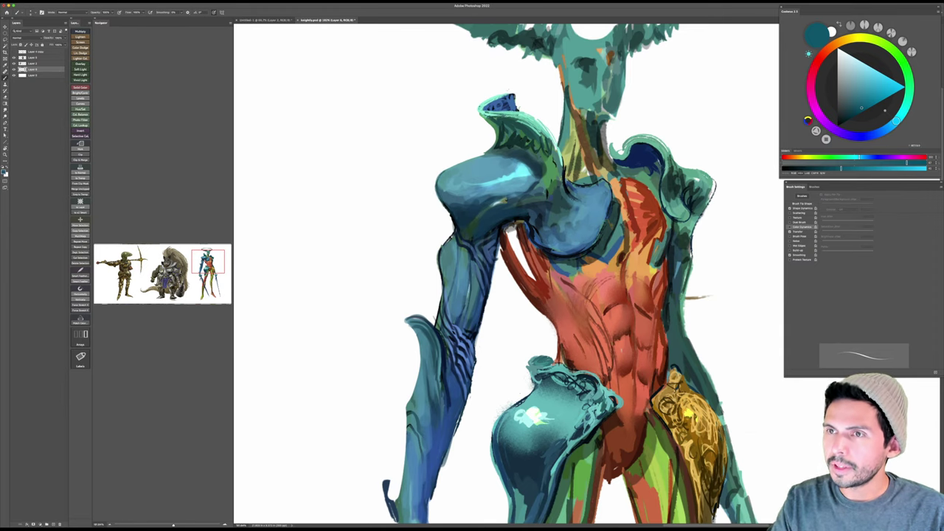
drag(503, 164, 518, 170)
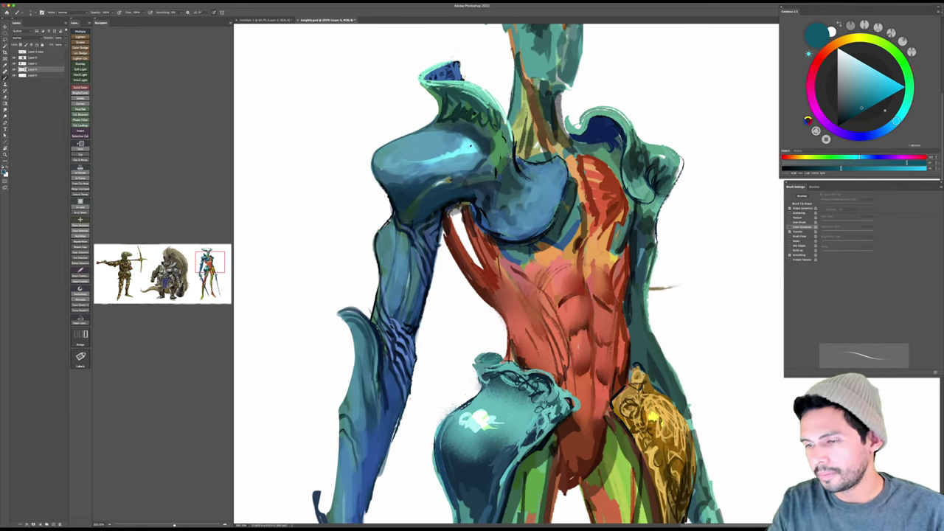
Step: Sample bright cyan from the shoulder highlight and paint a reflective highlight along the lower edge of the blue chest armour
alt+click(470, 147)
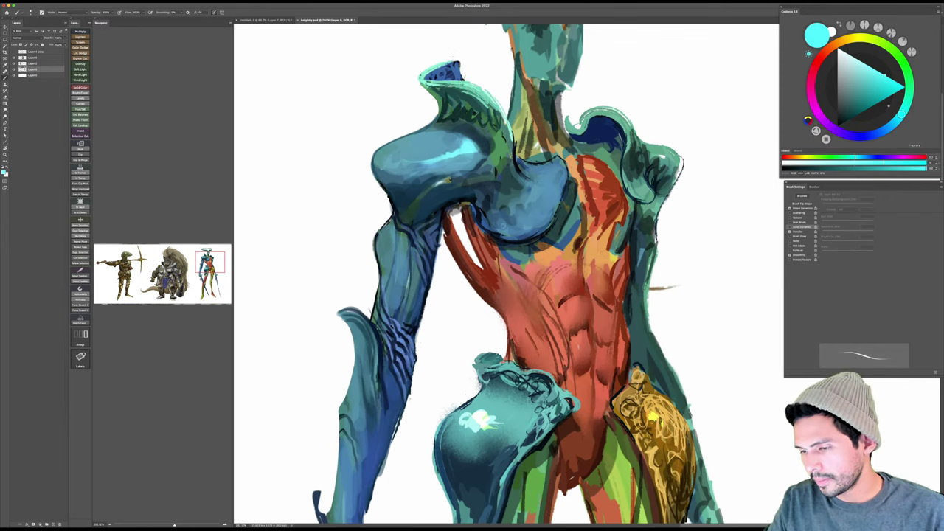
drag(505, 226, 515, 226)
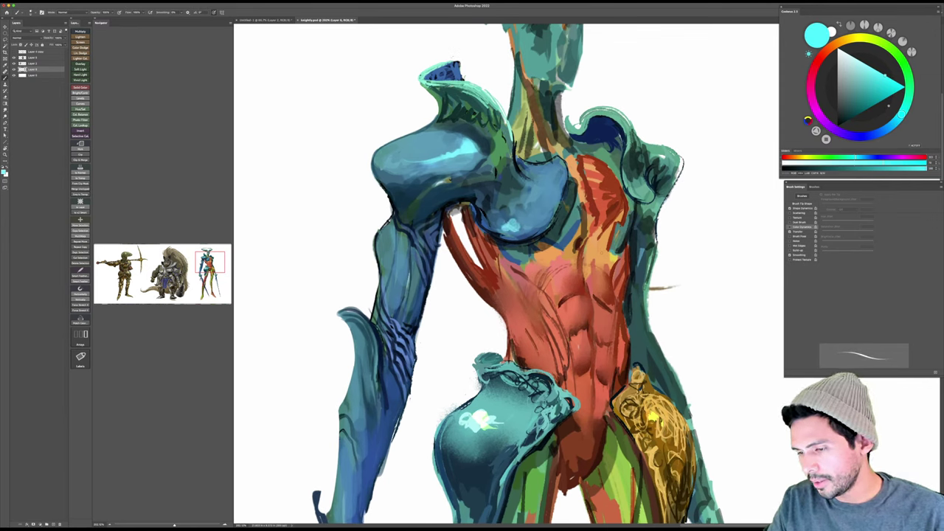
drag(520, 227, 549, 222)
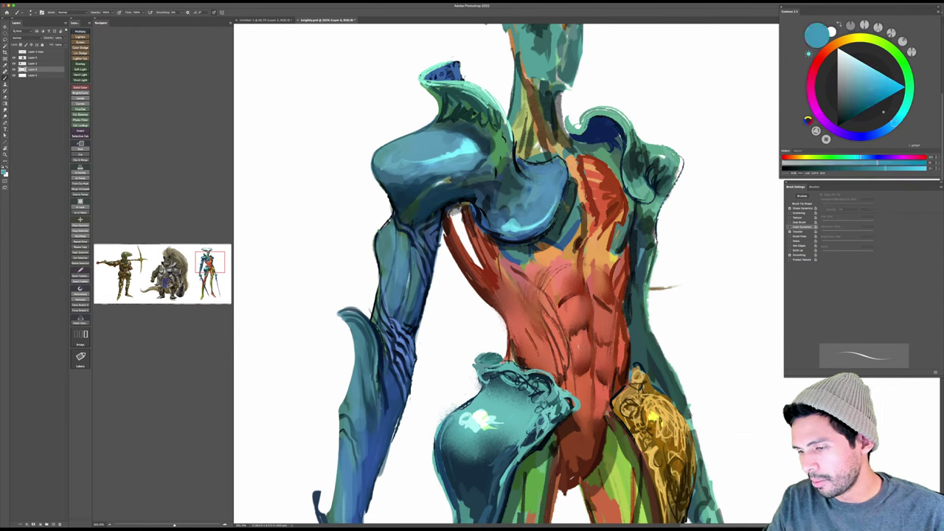
drag(533, 233, 541, 229)
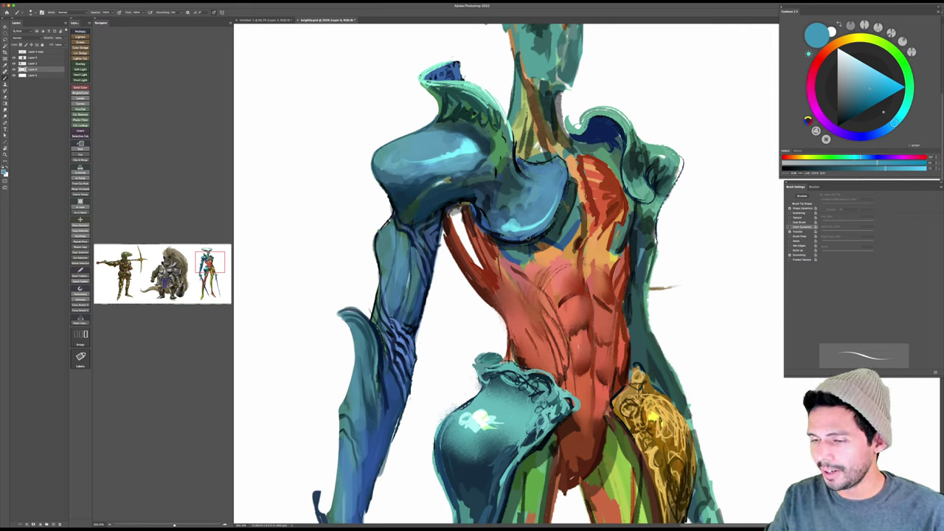
Step: Choose a near-black blue with a smaller brush and draw curved dark contour lines along the chest armour's lower rim
drag(853, 114, 845, 122)
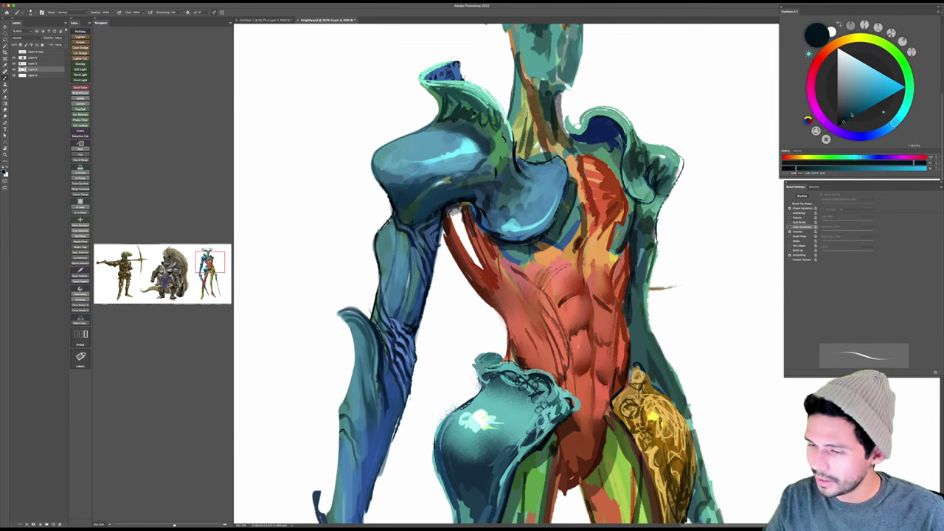
key([)
mouse_move(501, 235)
mouse_down()
mouse_move(542, 225)
mouse_move(515, 255)
mouse_up()
key(r)
key(ctrl+z)
key(r)
mouse_move(600, 155)
mouse_down()
mouse_move(583, 155)
mouse_move(468, 415)
mouse_move(546, 454)
mouse_up()
drag(546, 454, 494, 406)
drag(494, 406, 556, 432)
drag(635, 248, 654, 249)
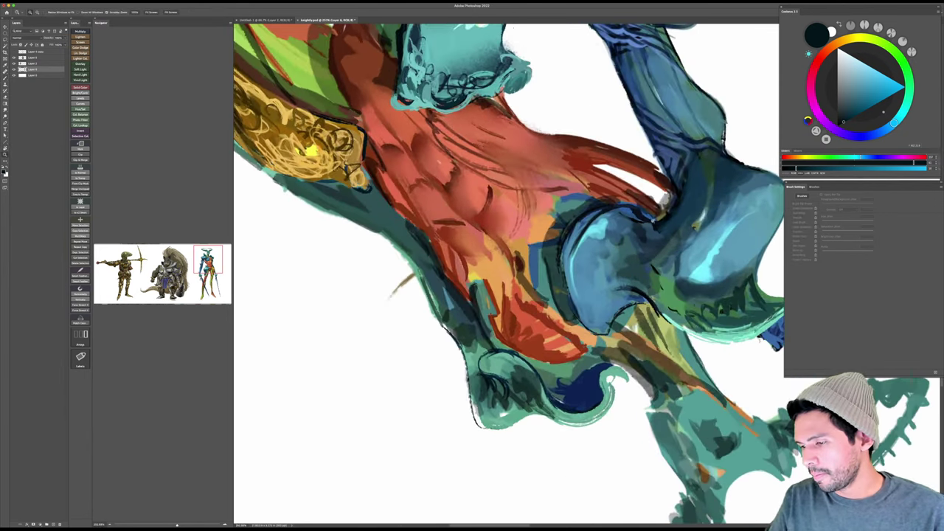
drag(588, 220, 571, 291)
drag(572, 237, 568, 282)
drag(582, 221, 570, 290)
drag(566, 242, 565, 304)
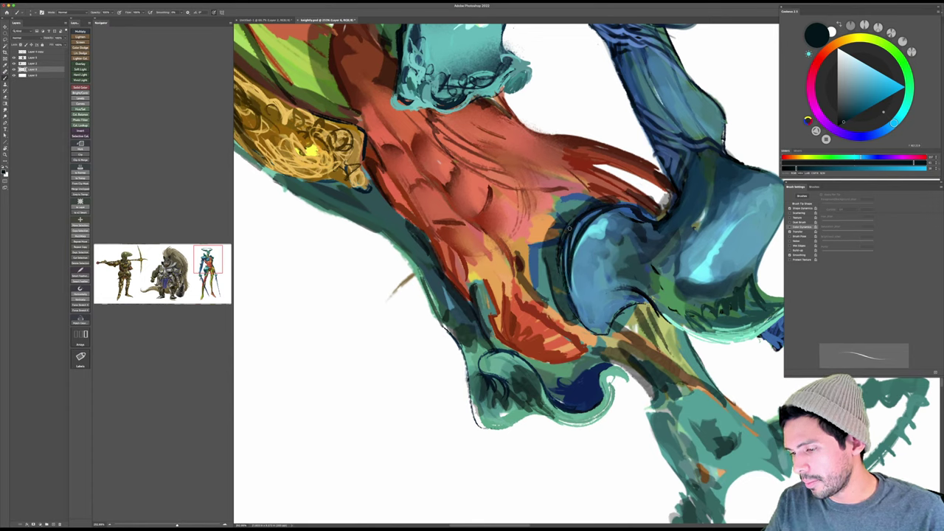
Step: Shade the chest armour's inner edge with parallel dark strokes and blend them with a sampled mid blue
drag(580, 270, 566, 315)
drag(584, 247, 577, 310)
drag(589, 257, 578, 318)
drag(593, 276, 581, 315)
mouse_move(597, 299)
mouse_down()
mouse_move(592, 317)
mouse_move(581, 293)
mouse_move(580, 322)
mouse_up()
mouse_move(574, 261)
mouse_down()
mouse_move(583, 318)
mouse_move(597, 314)
mouse_up()
alt+click(600, 315)
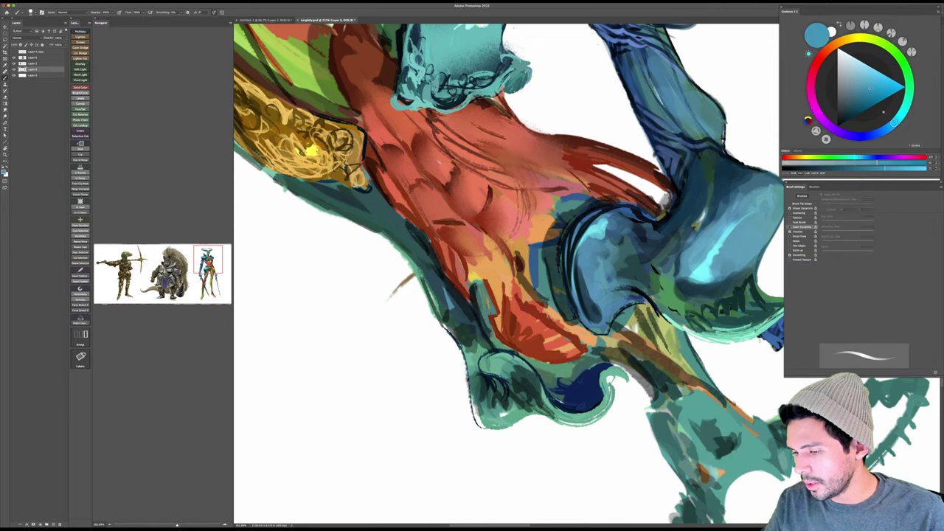
drag(581, 267, 598, 317)
key(Escape)
drag(635, 281, 638, 282)
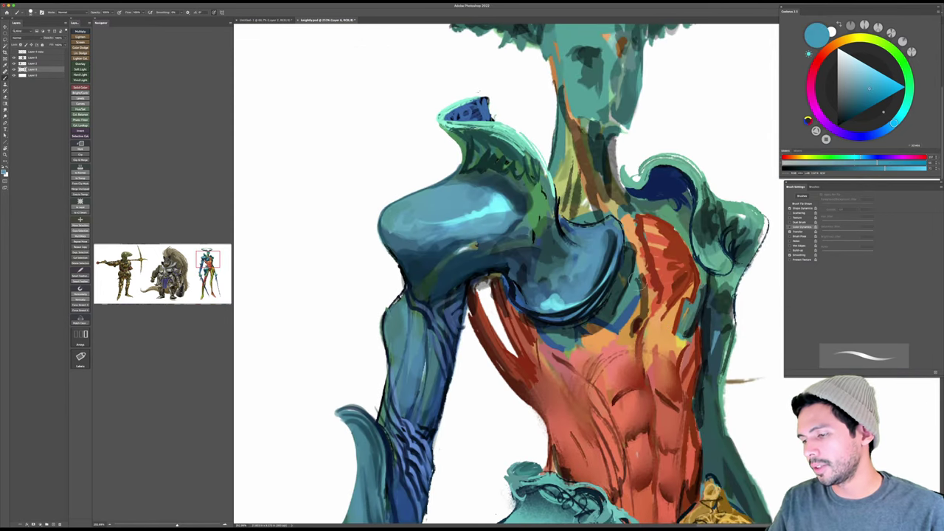
Step: Sample blues from the chest armour and smooth the tones on its side nearest the sternum
alt+click(617, 244)
drag(609, 233, 599, 279)
alt+click(595, 262)
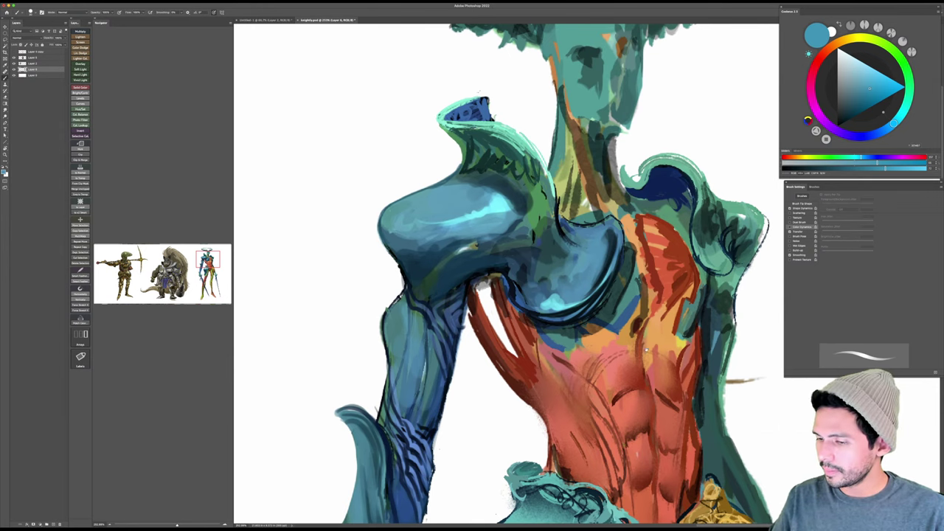
drag(692, 303, 681, 293)
Step: Pick a pale blue, draw thin light lines along the chest armour's lower rim folds and save the file
click(866, 71)
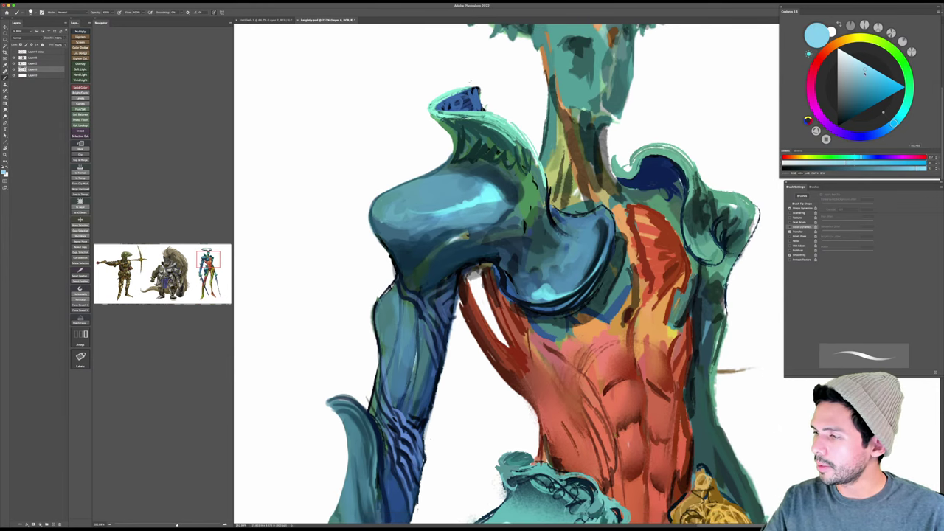
key([)
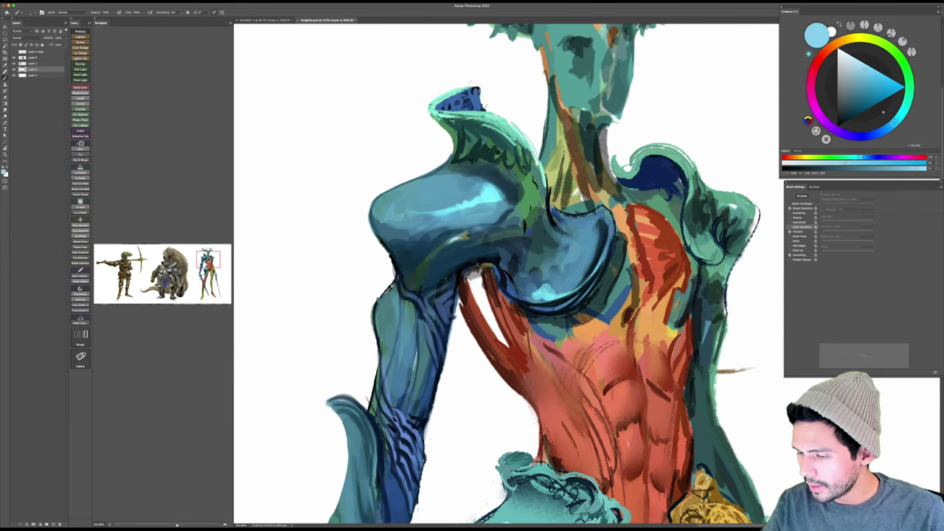
mouse_move(585, 287)
mouse_down()
mouse_move(594, 278)
mouse_move(575, 303)
mouse_move(607, 269)
mouse_up()
key(])
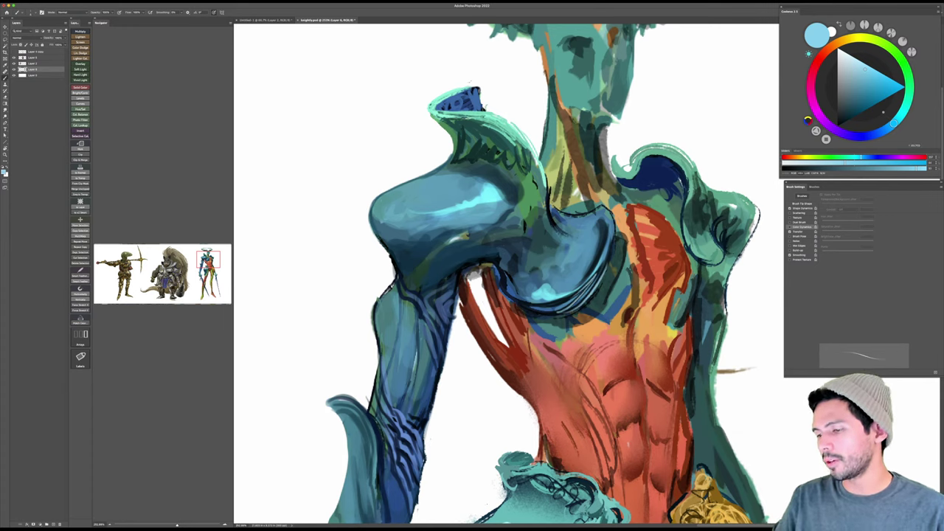
drag(580, 376, 459, 282)
key(super+s)
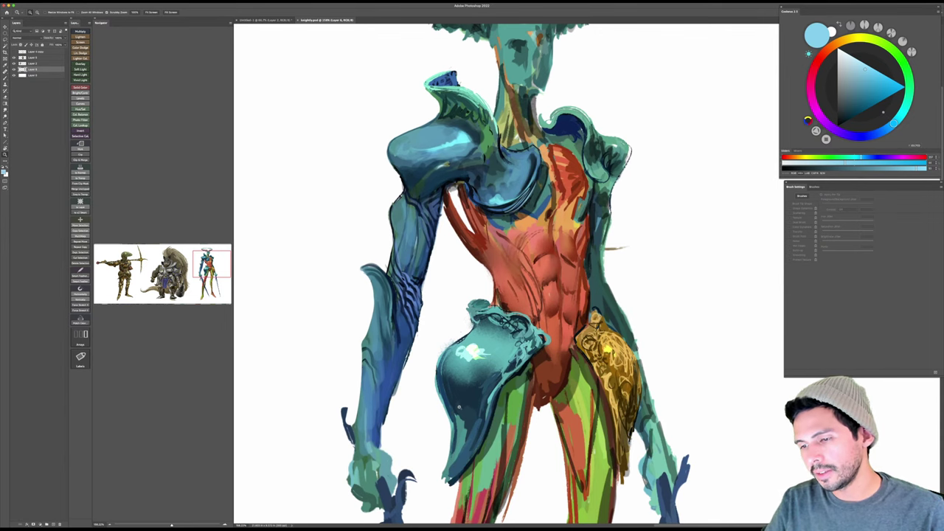
Step: Set the colour to black and paint dark shadows along the underside of the near shoulder armour and above the armpit
drag(459, 407, 555, 438)
drag(546, 354, 577, 354)
click(845, 117)
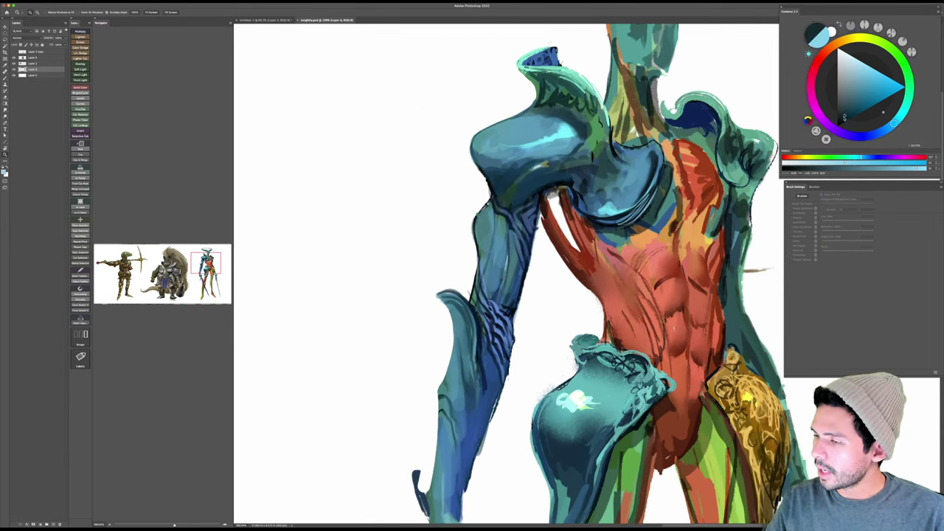
key(d)
key(b)
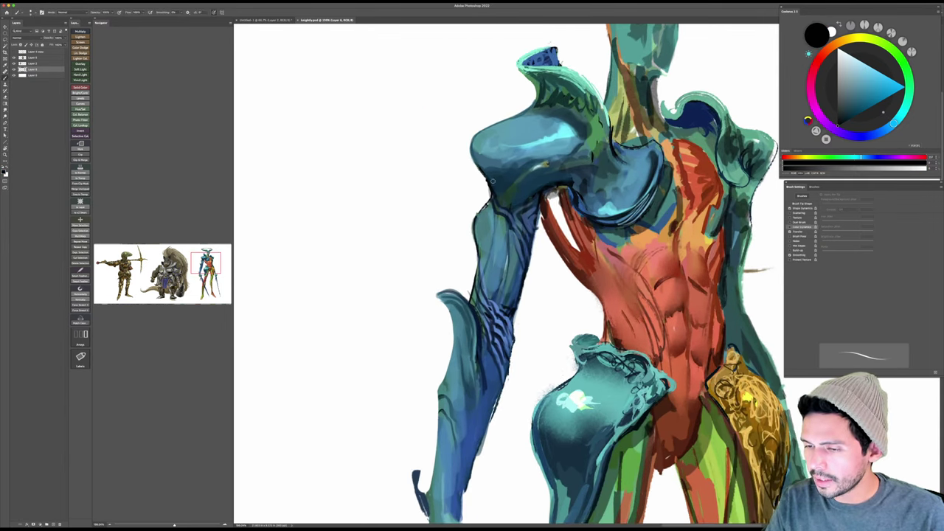
key(])
key(])
key(])
key(])
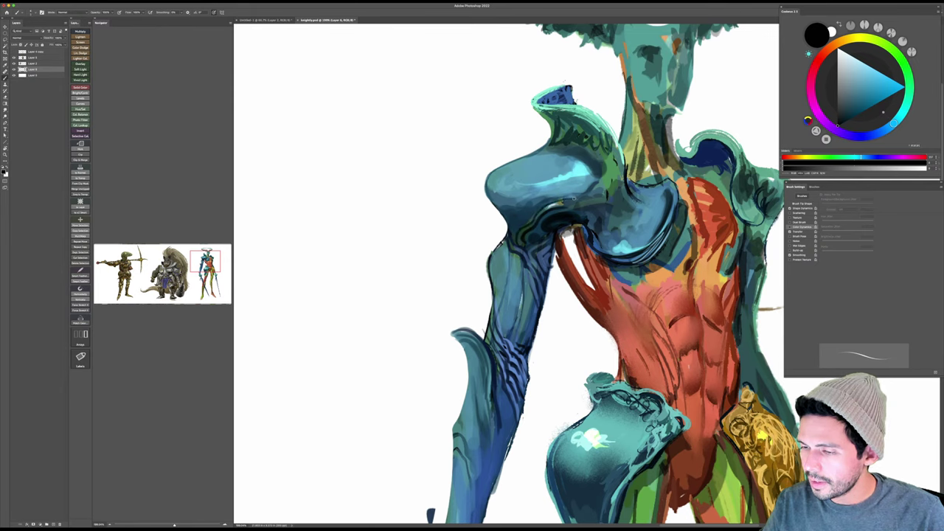
drag(560, 201, 589, 189)
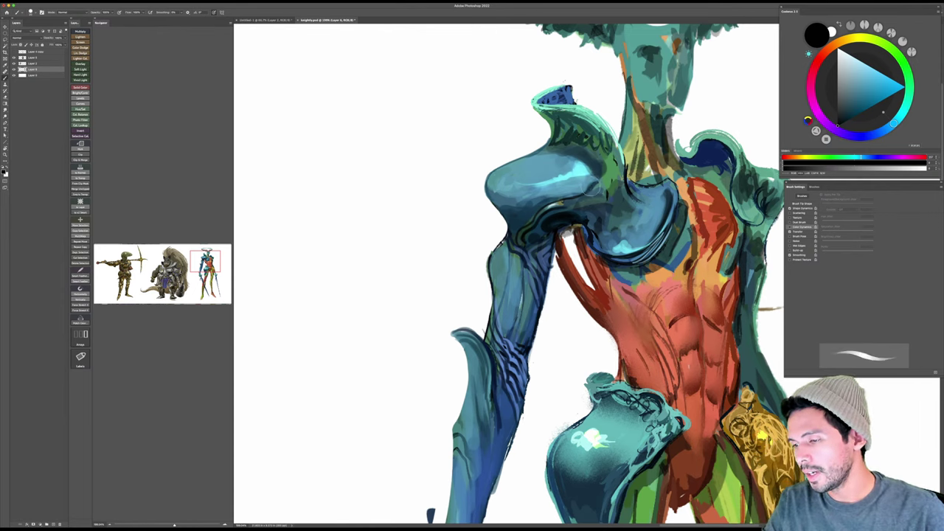
Step: Sample mid blue and bright cyan from the near shoulder armour and retouch the shoulder highlights
key(bracketright)
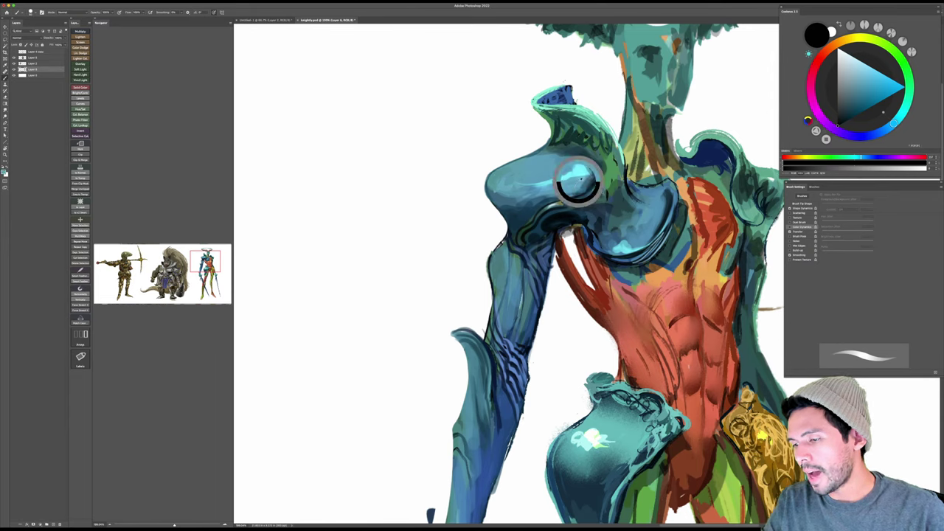
alt+click(586, 181)
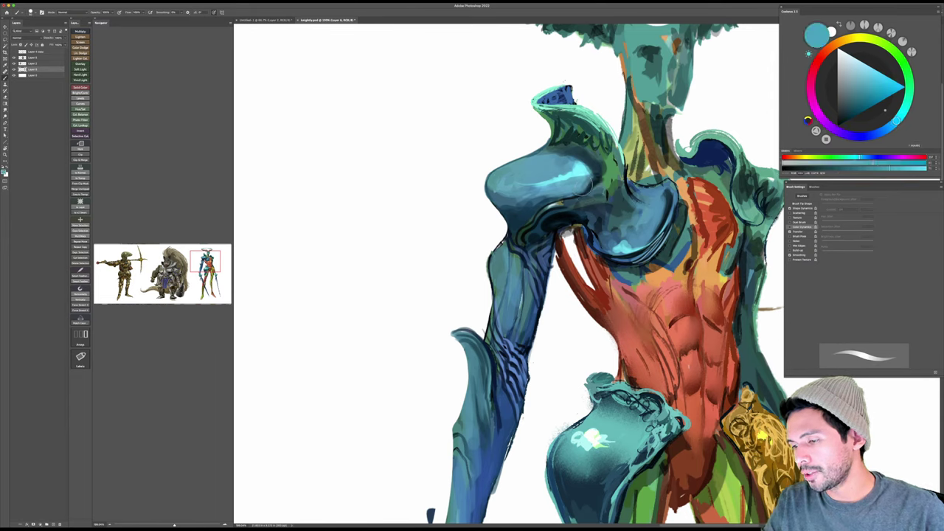
alt+click(598, 172)
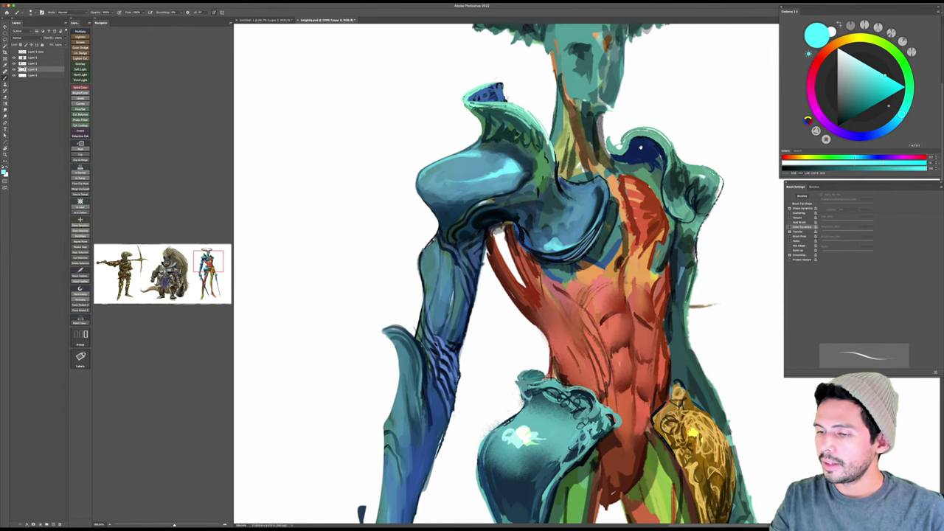
drag(641, 148, 626, 141)
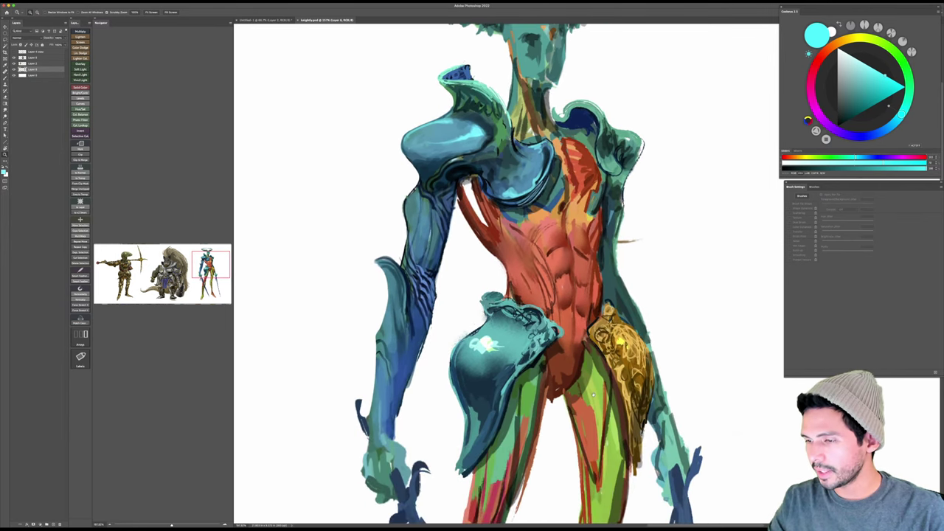
Step: Paint mid grey over the far shoulder armour's hollow with a larger brush and return the brush to Normal mode
key(b)
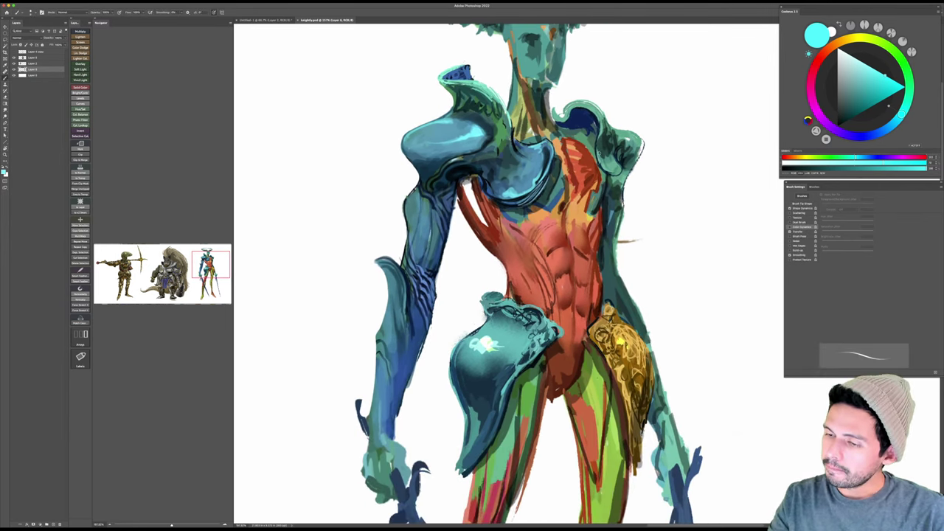
click(834, 79)
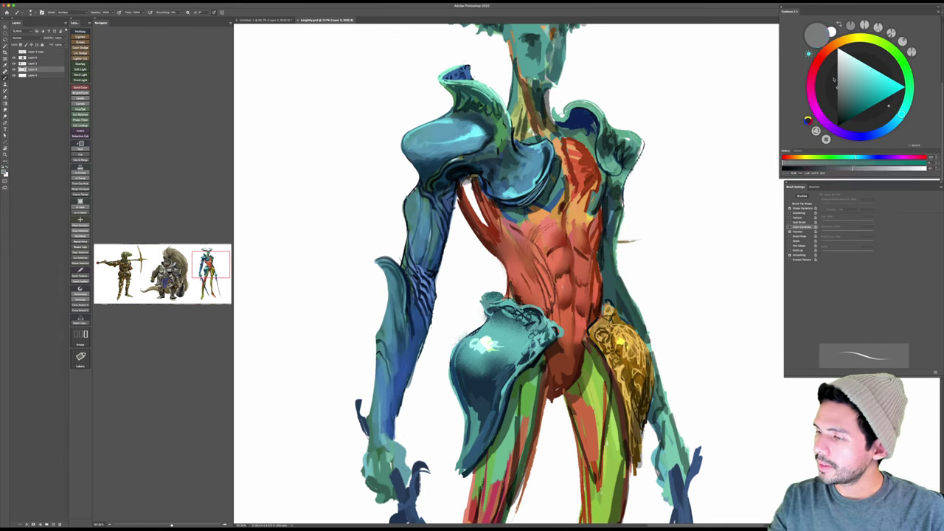
key(])
mouse_move(579, 129)
mouse_down()
mouse_move(593, 125)
mouse_move(567, 132)
mouse_move(594, 128)
mouse_up()
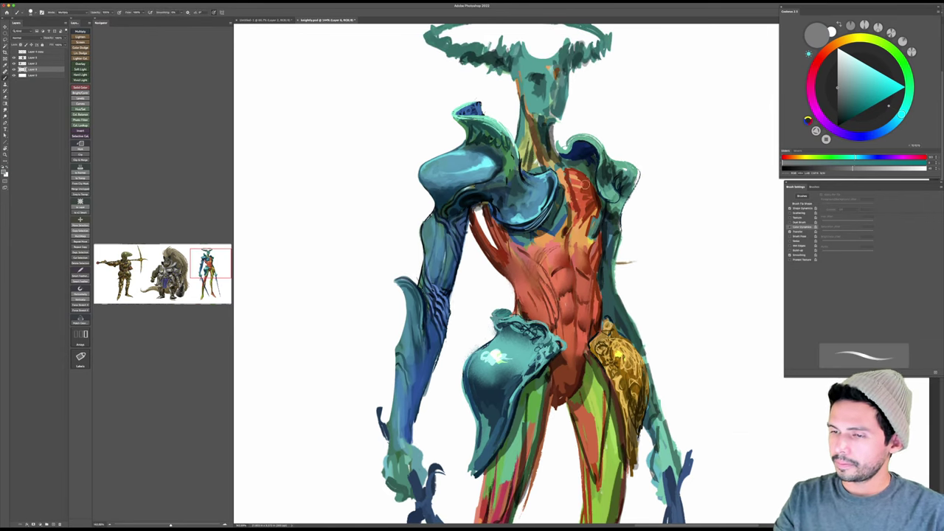
shift+right_click(586, 184)
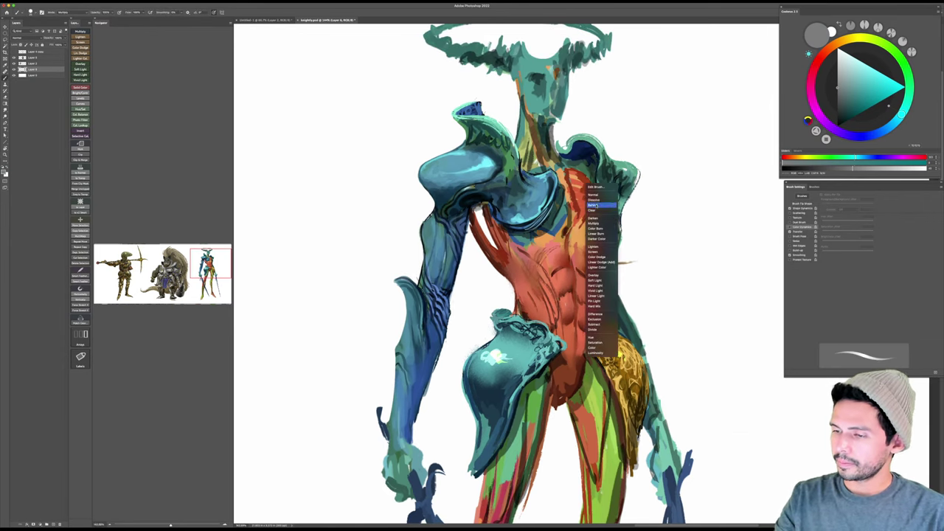
click(593, 200)
shift+right_click(598, 197)
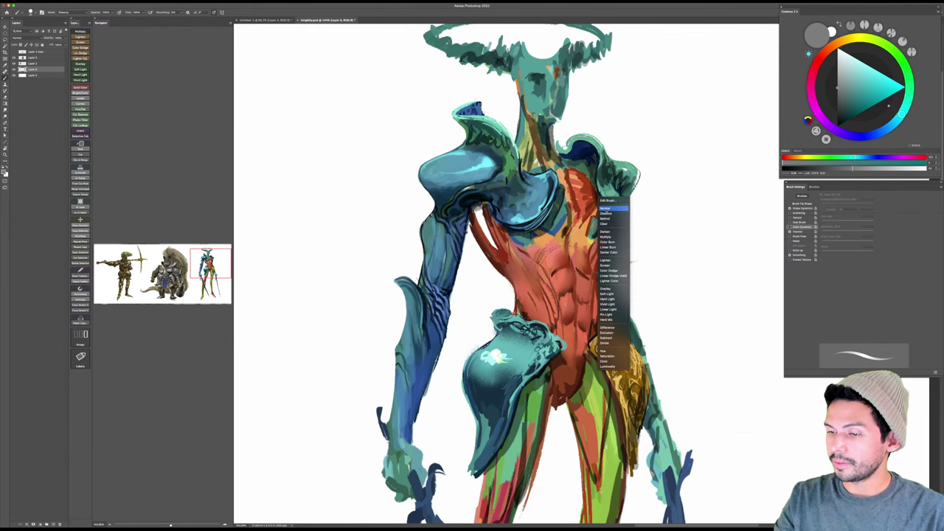
click(605, 208)
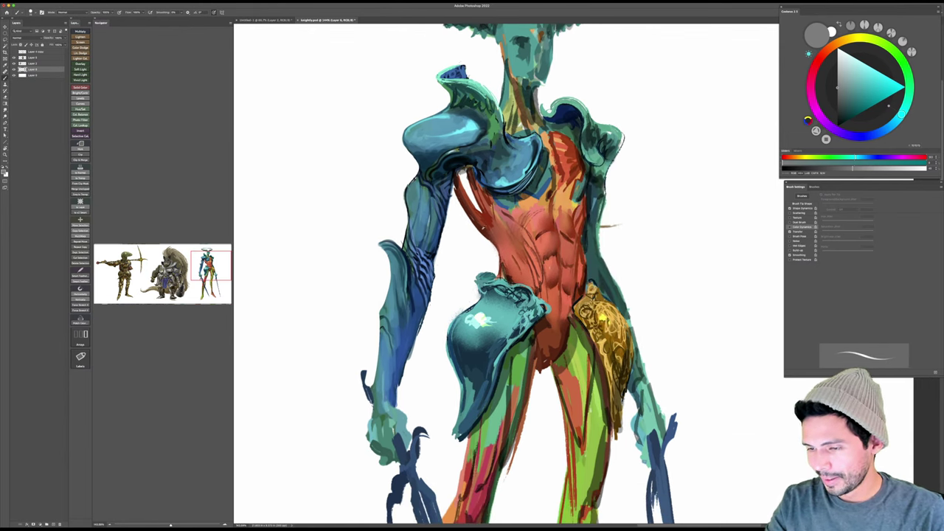
Step: Sample dark red and salmon from the torso and refine the shading of the flank below the near armpit
alt+click(484, 228)
click(856, 112)
key(z)
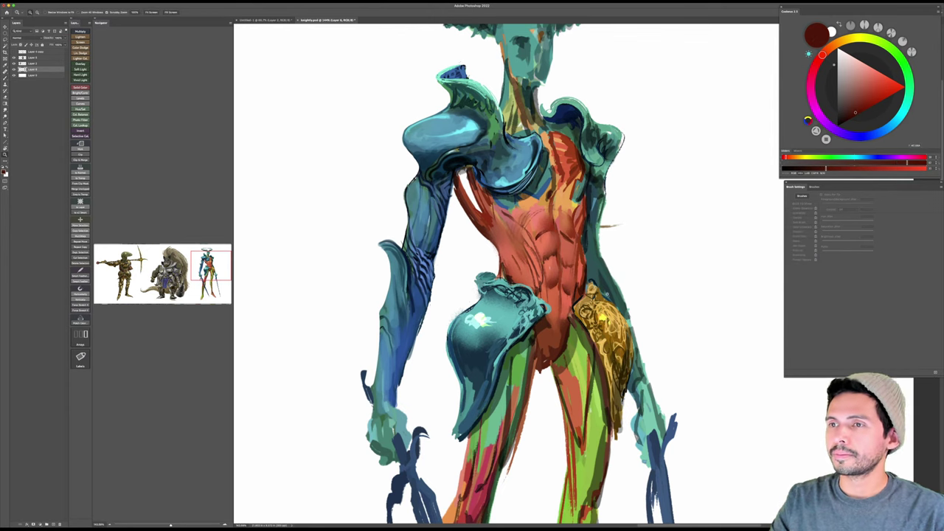
key(b)
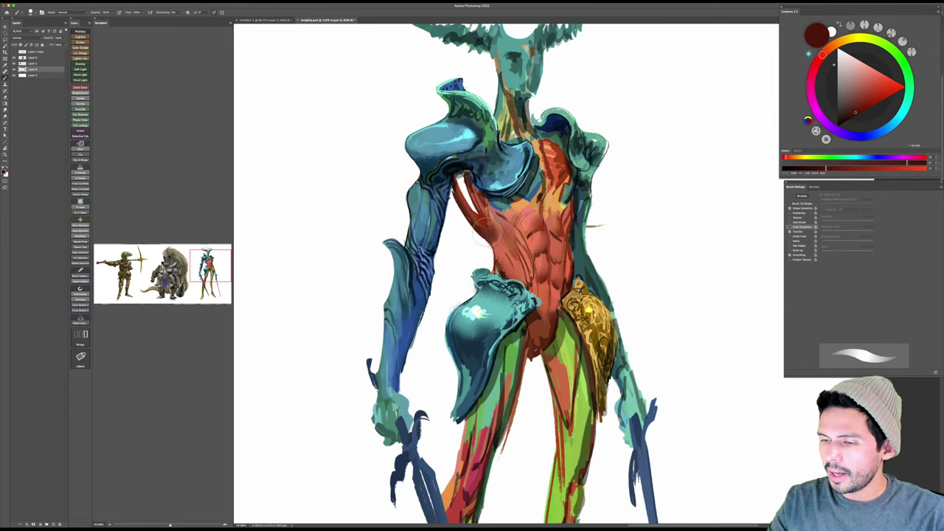
alt+click(502, 247)
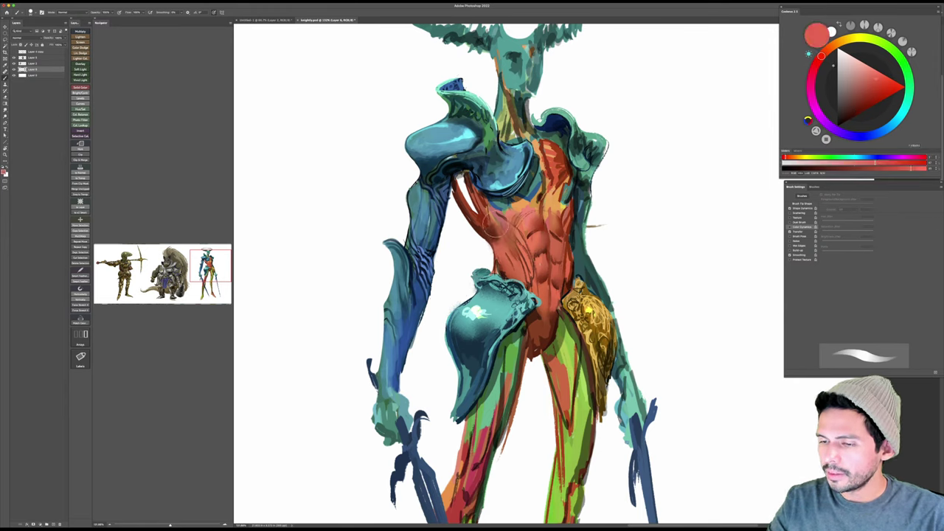
alt+click(493, 231)
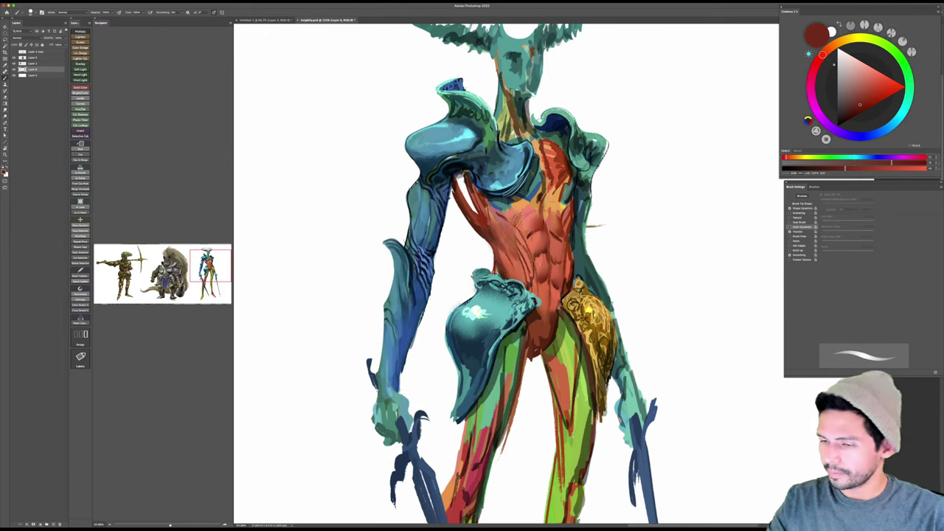
Step: Sample light red, shift it to a paler salmon, brush soft highlights along the near ribs and save the file
alt+click(518, 267)
drag(512, 252, 523, 264)
drag(505, 229, 520, 262)
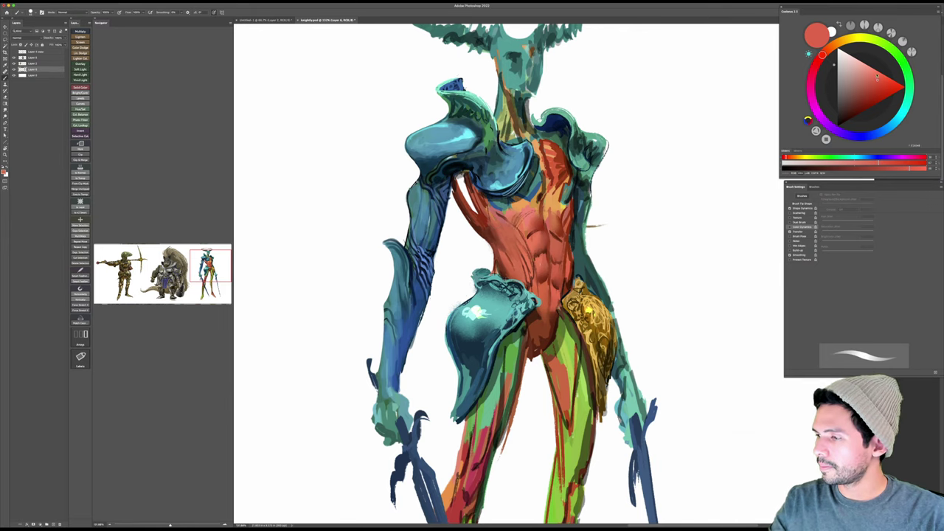
drag(877, 75, 876, 71)
drag(509, 227, 525, 251)
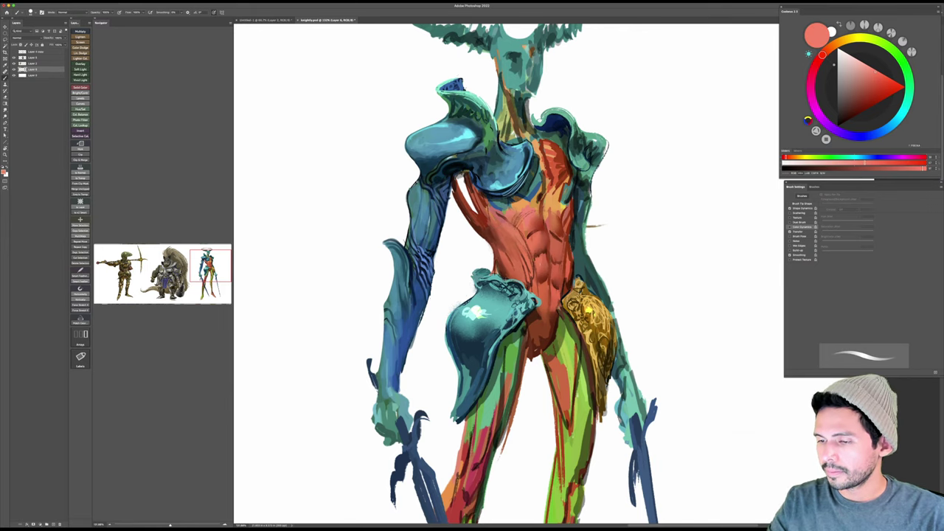
mouse_move(608, 206)
mouse_down()
mouse_move(588, 219)
mouse_move(598, 236)
mouse_move(601, 174)
mouse_move(632, 152)
mouse_move(608, 179)
mouse_move(608, 163)
mouse_up()
key(super+s)
Step: Choose a textured brush preset, sample dark blue and extend the near hip armour's lower end into a longer curved point
alt+click(483, 301)
drag(529, 294, 557, 268)
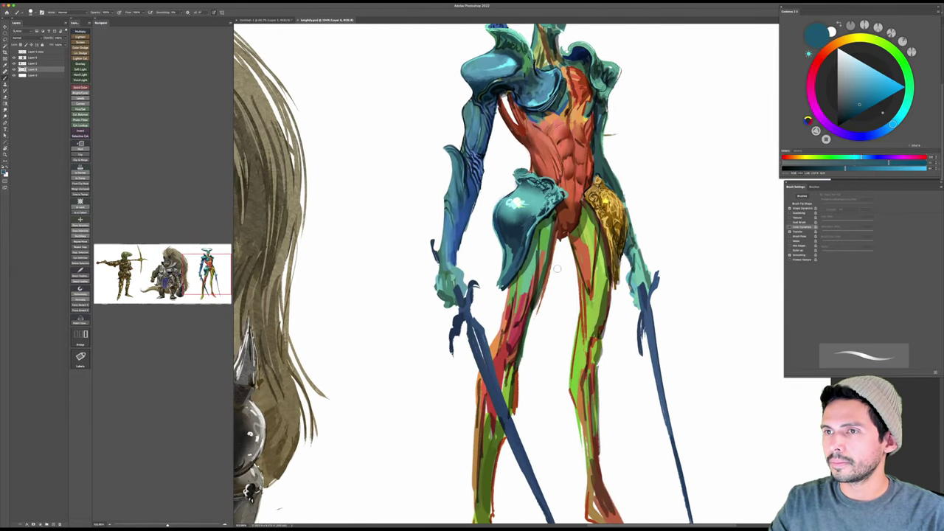
right_click(573, 243)
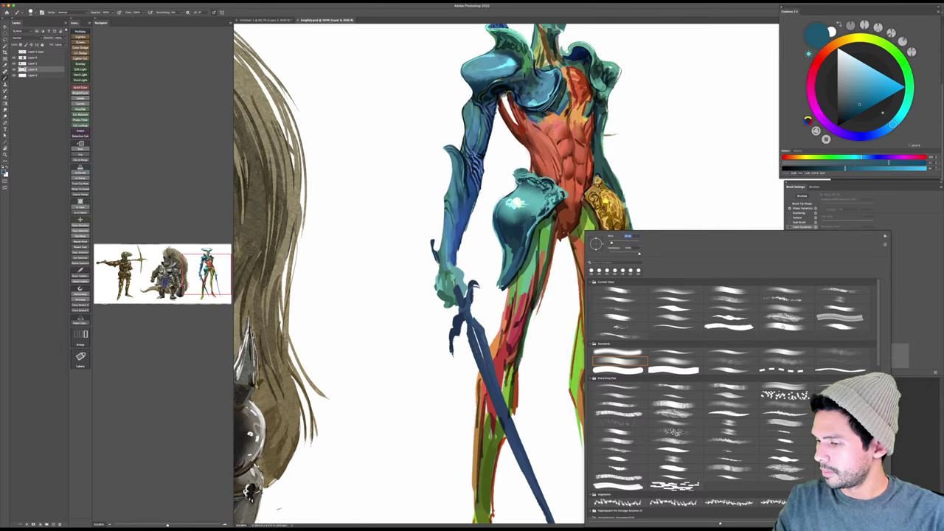
double_click(746, 319)
alt+click(515, 234)
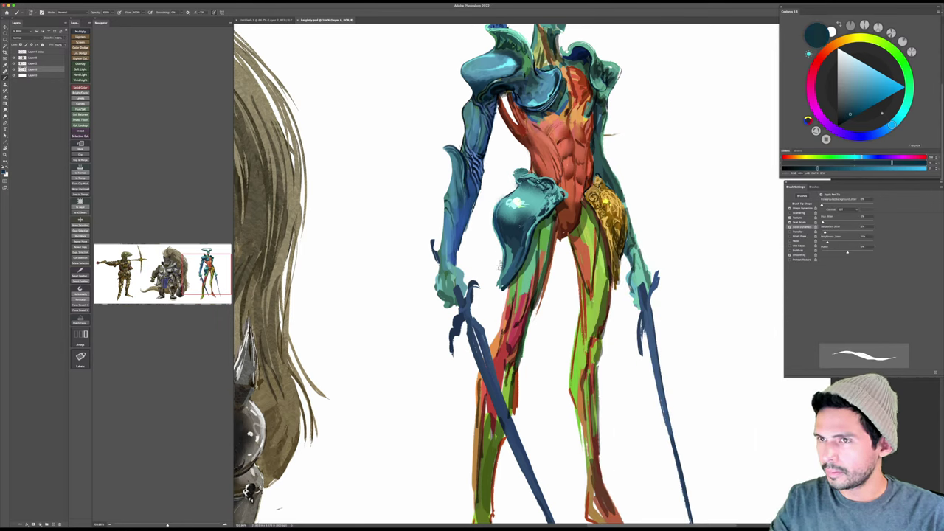
drag(511, 277, 483, 293)
key(e)
key(b)
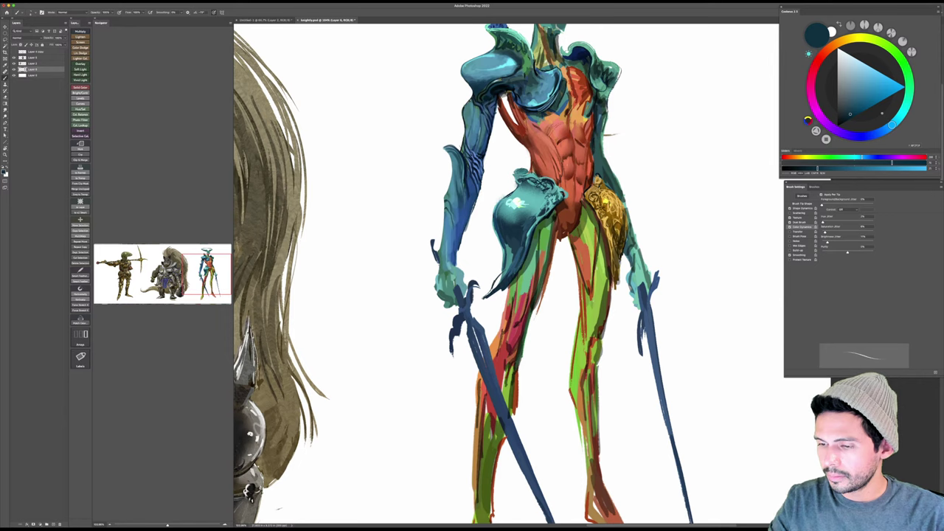
Step: Sample teal tones from the near hip armour and paint light ridges along its extended lower point
alt+click(507, 257)
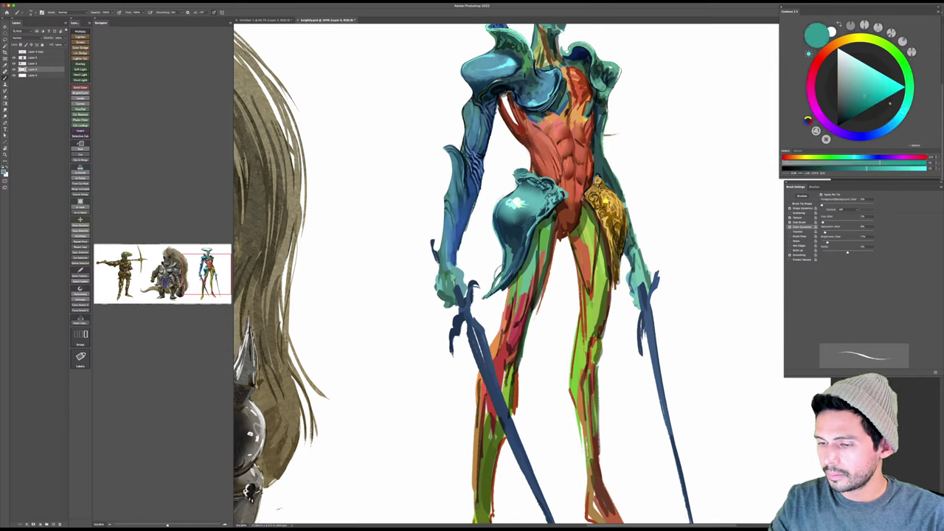
drag(499, 268, 498, 278)
alt+click(515, 237)
alt+click(502, 285)
alt+click(503, 283)
key(bracketright)
key(bracketleft)
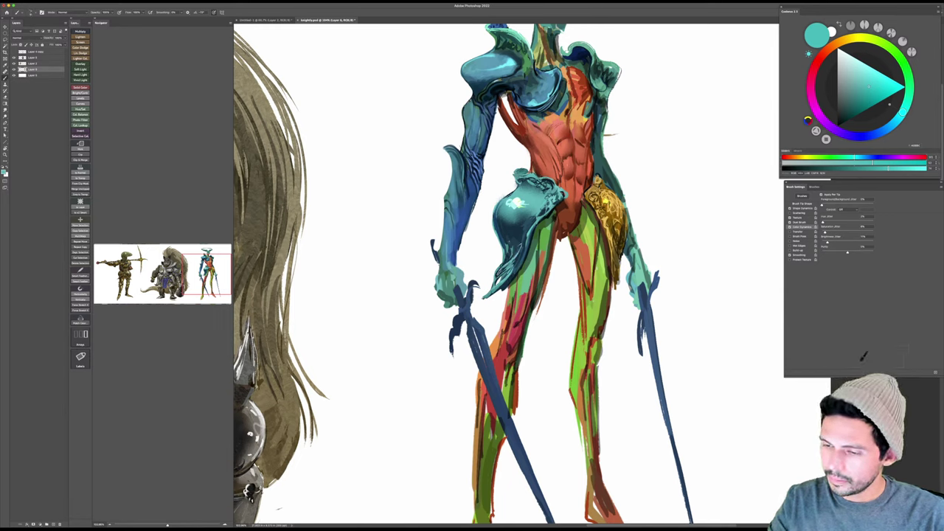
Step: Draw fine light teal and dark blue ornamental lines over the lower bulge and outer side of the near hip armour
drag(506, 240, 513, 248)
drag(519, 235, 515, 252)
drag(505, 232, 508, 242)
drag(516, 231, 509, 255)
alt+click(515, 246)
mouse_move(513, 237)
mouse_down()
mouse_move(501, 259)
mouse_move(516, 254)
mouse_up()
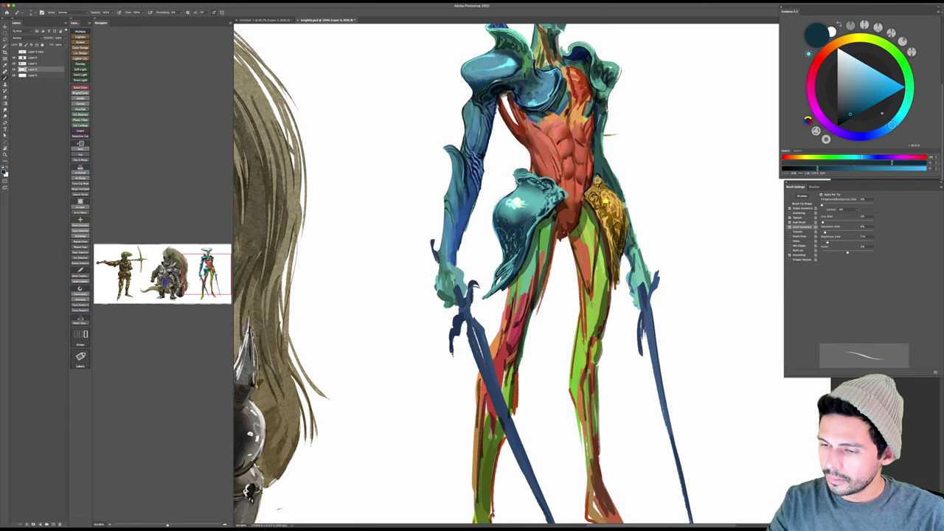
drag(504, 212, 500, 221)
mouse_move(512, 210)
mouse_down()
mouse_move(502, 218)
mouse_move(513, 221)
mouse_move(450, 227)
mouse_move(468, 227)
mouse_up()
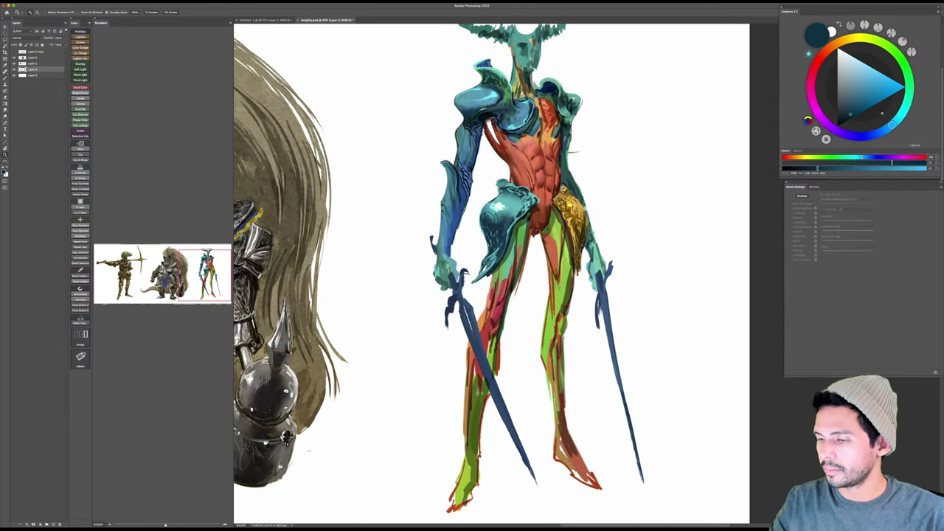
Step: Lengthen the gold hip armour's tip in sampled gold, sharpen the blue hip armour's point in dark blue and save the file
alt+click(574, 219)
mouse_move(579, 262)
mouse_down()
mouse_move(577, 281)
mouse_move(578, 269)
mouse_up()
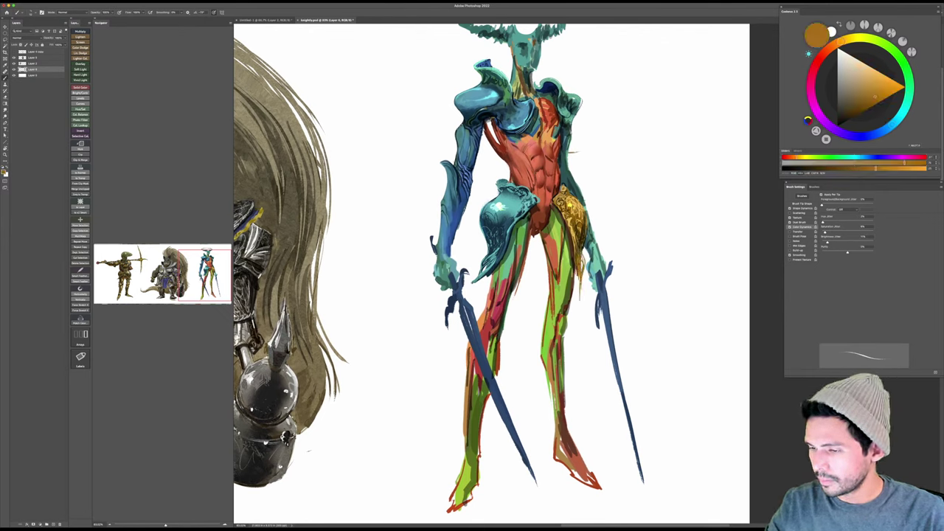
alt+click(490, 273)
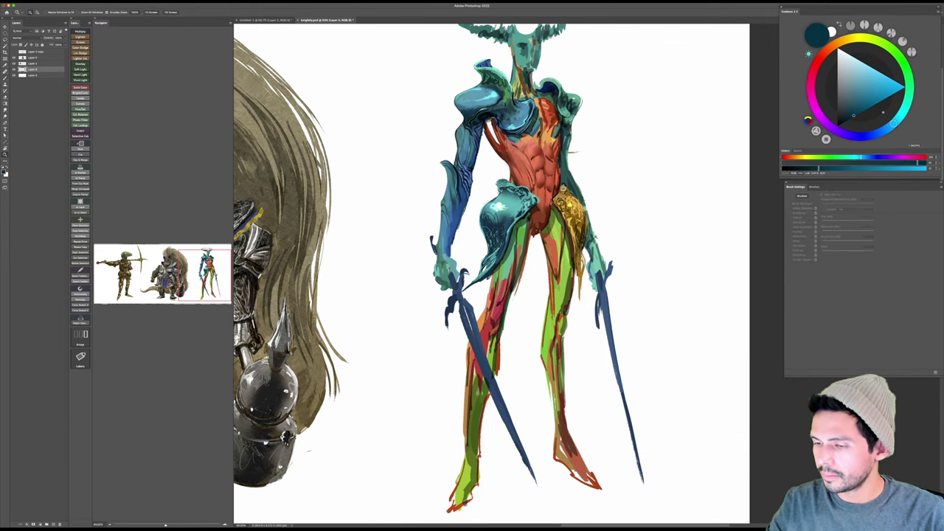
mouse_move(609, 258)
mouse_down()
mouse_move(589, 259)
mouse_move(598, 259)
mouse_up()
key(super+s)
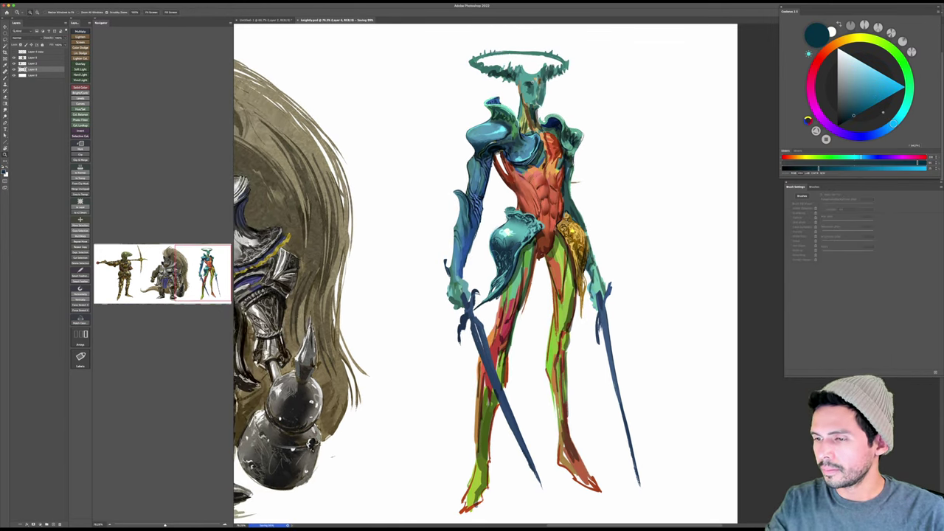
Step: Lasso the head with its horned ring, move it upward away from the neck and deselect
mouse_move(515, 74)
mouse_down()
mouse_move(628, 74)
mouse_move(609, 77)
mouse_up()
alt+click(478, 271)
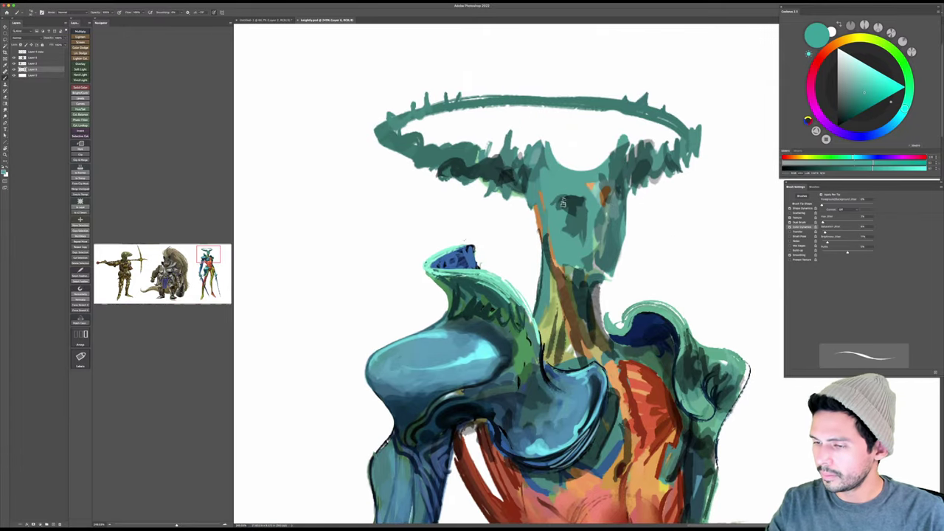
mouse_move(563, 202)
mouse_down()
mouse_move(600, 203)
mouse_move(615, 225)
mouse_move(587, 224)
mouse_up()
key(z)
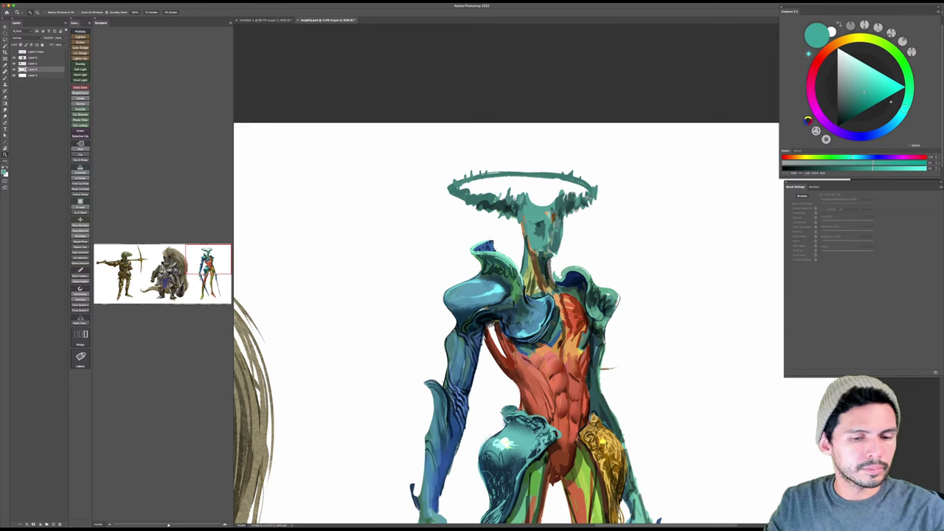
key(l)
mouse_move(599, 176)
mouse_down()
mouse_move(487, 149)
mouse_move(449, 225)
mouse_move(505, 229)
mouse_move(519, 246)
mouse_move(562, 258)
mouse_move(619, 197)
mouse_up()
key(v)
drag(572, 217, 571, 194)
key(ctrl+d)
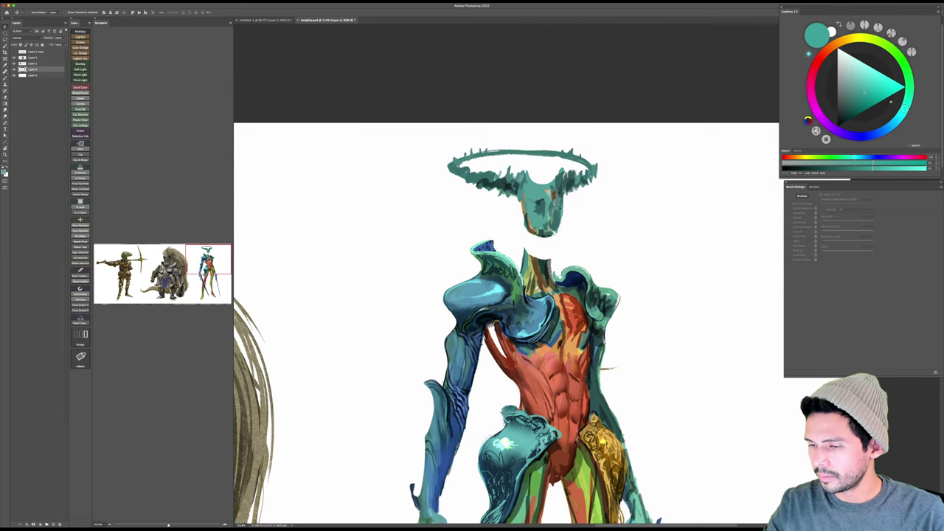
Step: Redraw the lengthened neck's side contours, teal on the near side and dark green on the far side, and tidy the edge
drag(558, 229, 565, 226)
key(b)
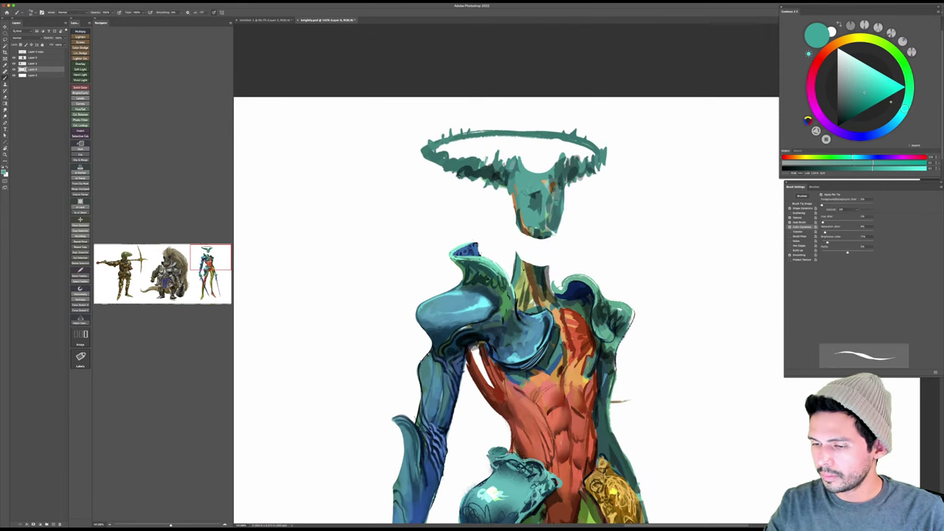
alt+click(517, 268)
drag(513, 194, 516, 262)
drag(516, 216, 520, 265)
drag(521, 232, 521, 267)
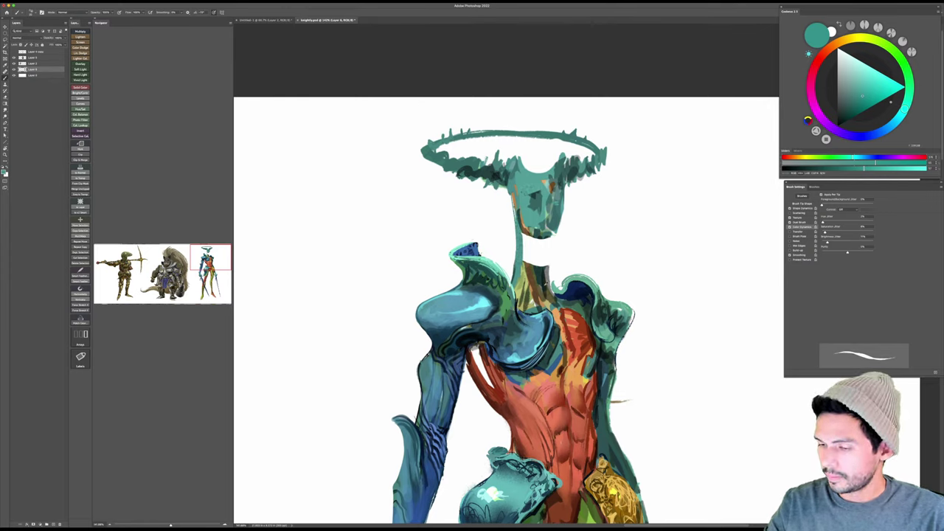
alt+click(543, 269)
drag(551, 239, 552, 284)
key(e)
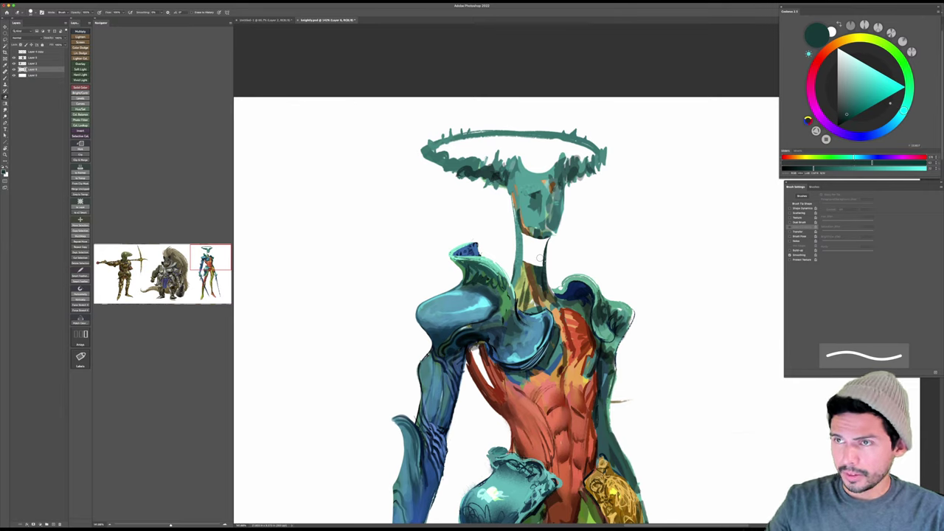
drag(573, 262, 584, 264)
Step: Fill the gap beneath the chin with dark green and paint a teal muscle strand down the neck
key(b)
mouse_move(538, 236)
mouse_down()
mouse_move(538, 282)
mouse_move(521, 233)
mouse_move(526, 287)
mouse_up()
drag(509, 228, 520, 307)
alt+click(504, 251)
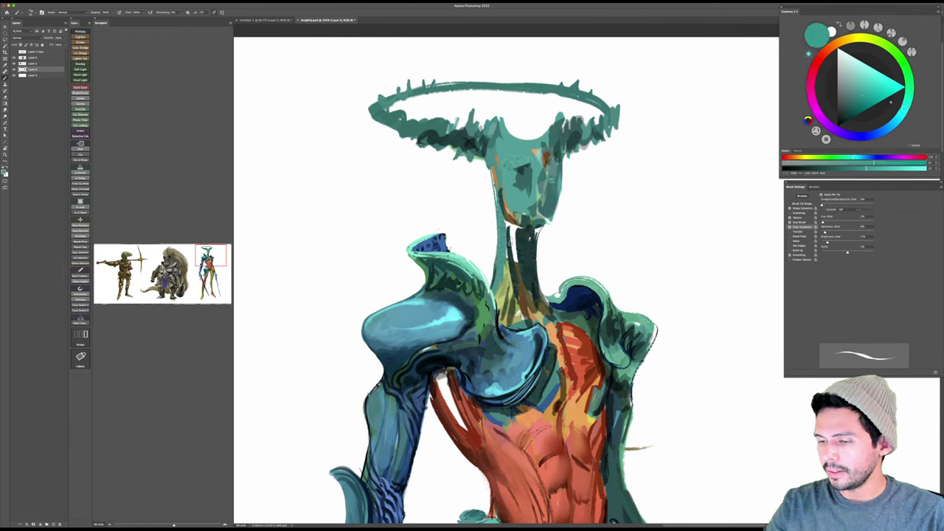
drag(511, 243, 522, 309)
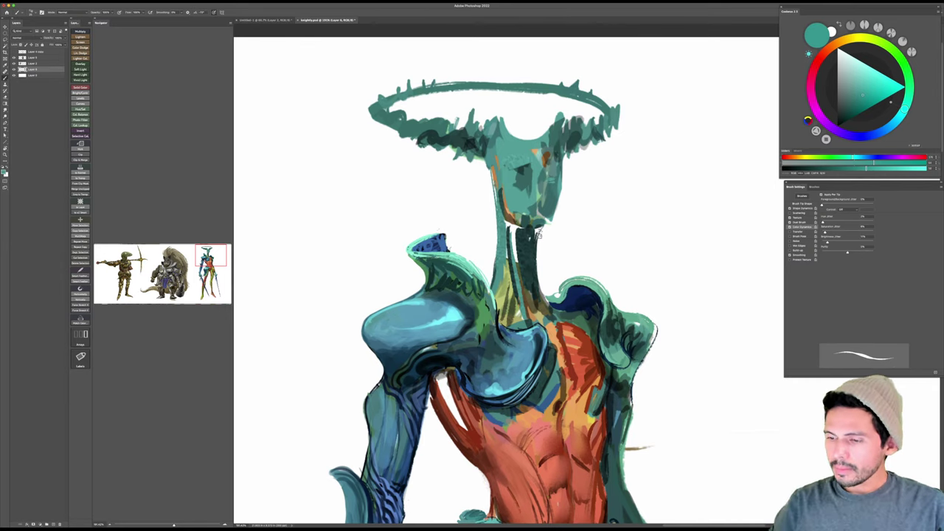
drag(514, 228, 527, 285)
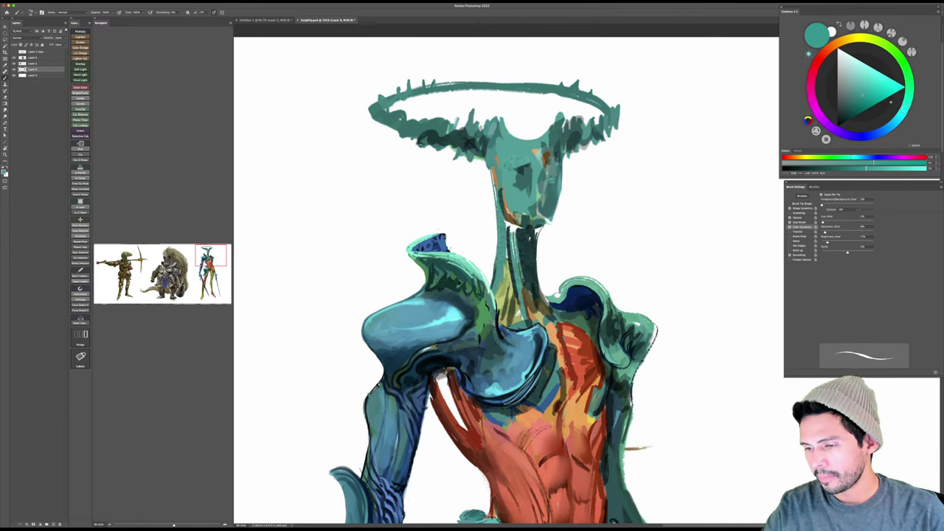
Step: Alternate sampled dark green and teal to shape the neck muscles and cover the yellow patches near the neck's base
alt+click(527, 248)
drag(510, 222, 521, 291)
alt+click(504, 250)
alt+click(526, 249)
drag(506, 215, 521, 287)
drag(510, 230, 527, 313)
alt+click(508, 258)
drag(507, 280, 500, 317)
drag(509, 258, 510, 319)
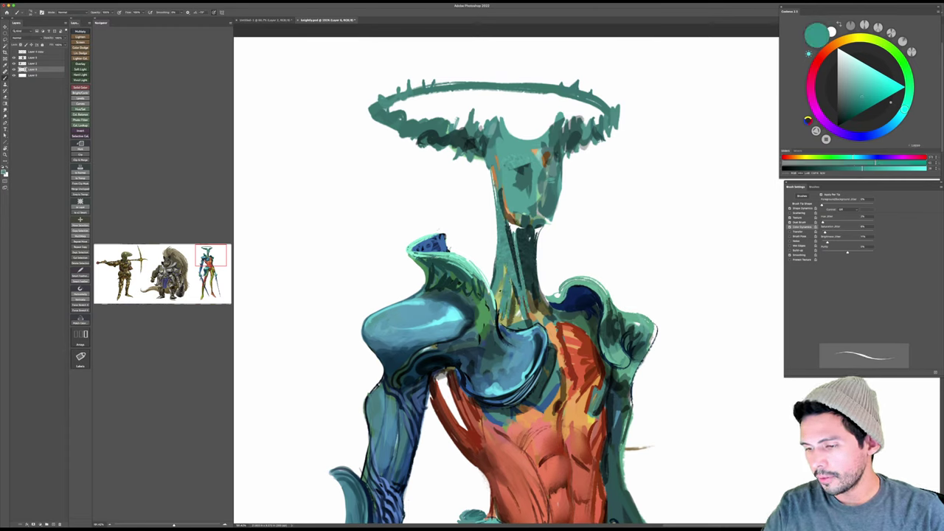
Step: Sample teal from the neck and paint longer tendon strands across its front down to the collar
alt+click(501, 291)
drag(504, 264, 496, 295)
mouse_move(505, 261)
mouse_down()
mouse_move(495, 292)
mouse_move(514, 244)
mouse_move(522, 287)
mouse_move(515, 253)
mouse_up()
key(b)
alt+click(508, 257)
click(854, 80)
alt+click(509, 258)
drag(513, 245, 525, 272)
mouse_move(515, 261)
mouse_down()
mouse_move(522, 294)
mouse_move(519, 282)
mouse_up()
mouse_move(518, 251)
mouse_down()
mouse_move(534, 251)
mouse_move(537, 320)
mouse_up()
Step: Paint mid teal strands on the neck's far side, then add thin dark green shadow lines with a smaller brush
alt+click(528, 260)
alt+click(519, 282)
drag(533, 282, 535, 308)
mouse_move(536, 253)
mouse_down()
mouse_move(532, 306)
mouse_move(532, 278)
mouse_up()
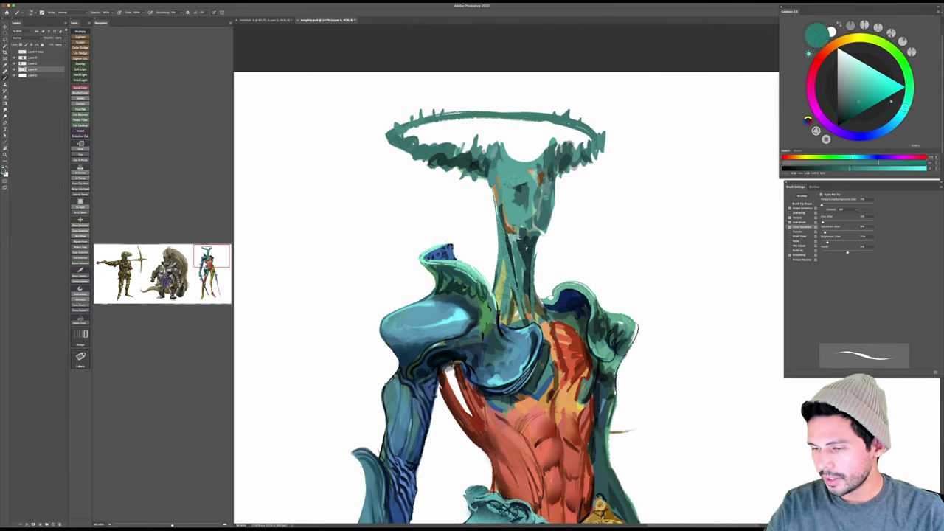
alt+click(532, 258)
drag(539, 236, 535, 295)
key([)
key([)
mouse_move(538, 254)
mouse_down()
mouse_move(537, 301)
mouse_move(555, 317)
mouse_move(523, 290)
mouse_move(521, 328)
mouse_up()
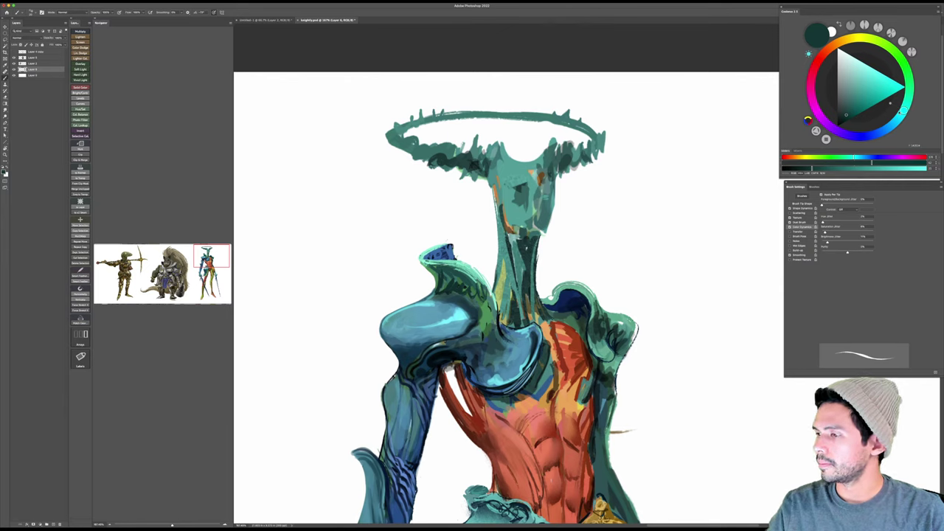
Step: Pick a pale blue, draw thin highlights down the neck tendons and clean up the edge beside the jaw
drag(890, 103, 879, 120)
drag(853, 90, 860, 89)
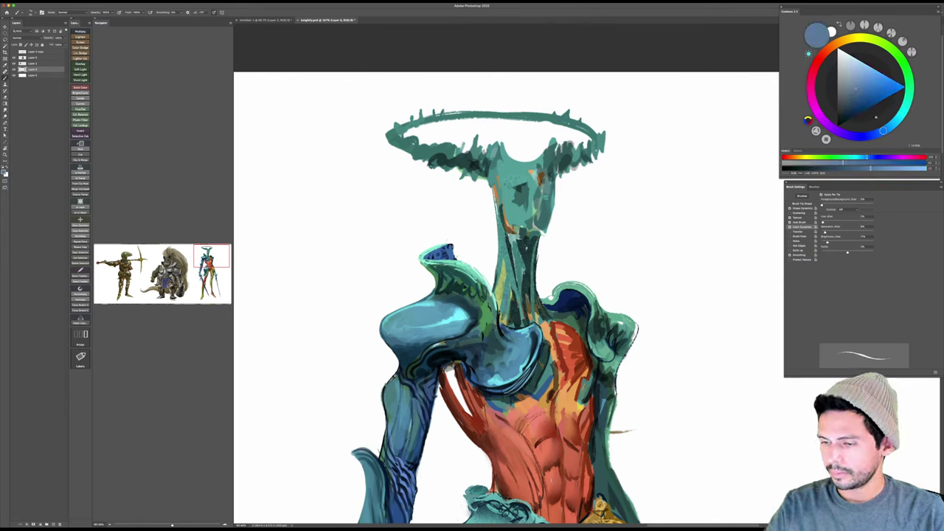
drag(862, 67, 856, 71)
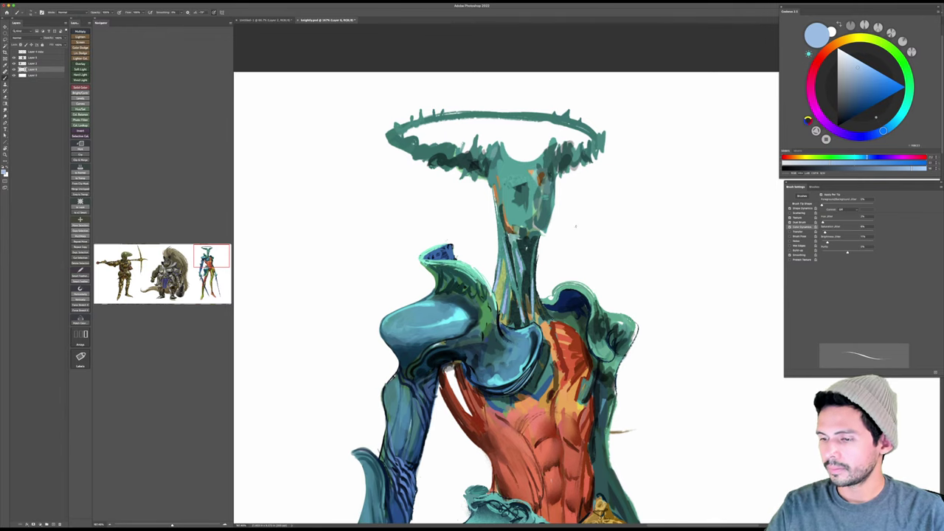
mouse_move(572, 236)
mouse_down()
mouse_move(575, 264)
mouse_move(567, 250)
mouse_up()
key(b)
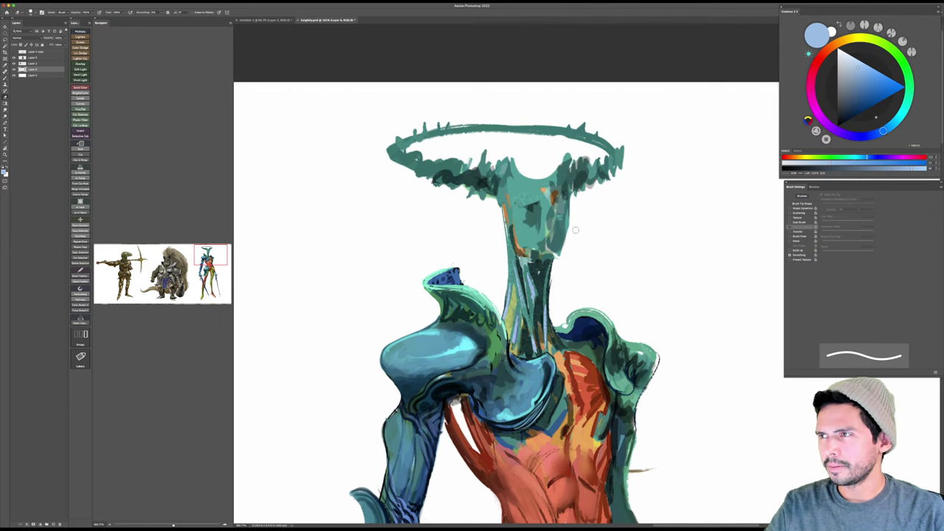
drag(579, 231, 583, 238)
Step: Sample teal tones from the face to reshape its central mark and paint over the orange patches near the brow
key(b)
alt+click(534, 200)
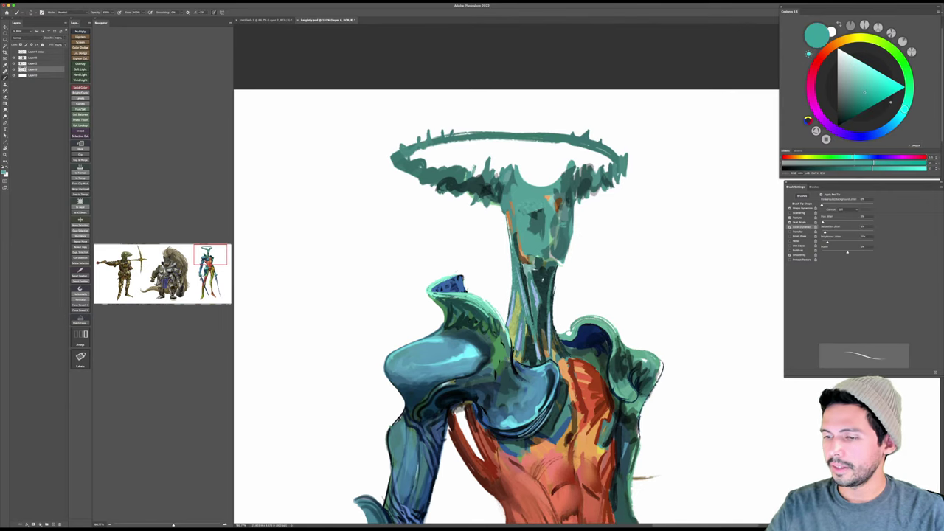
alt+click(543, 221)
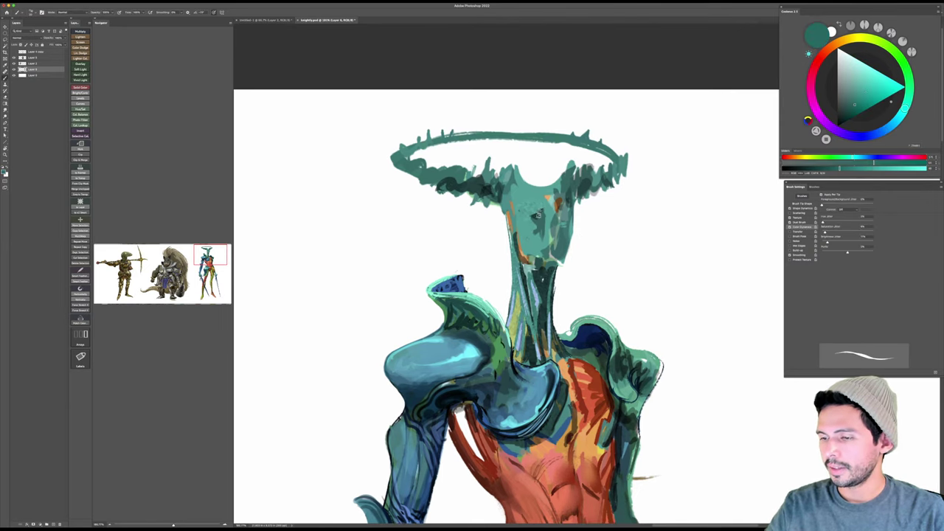
drag(539, 211, 532, 220)
alt+click(537, 224)
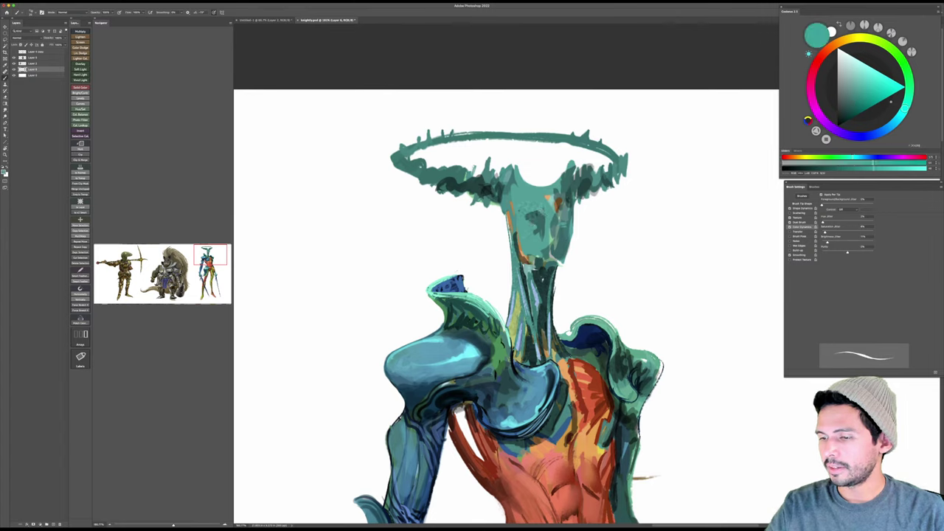
mouse_move(559, 201)
mouse_down()
mouse_move(551, 197)
mouse_move(568, 197)
mouse_up()
key(e)
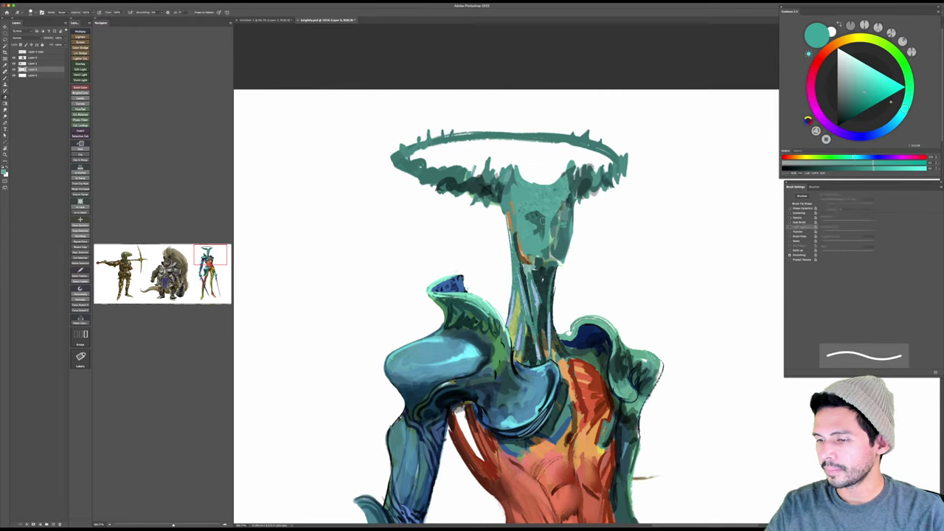
click(540, 221)
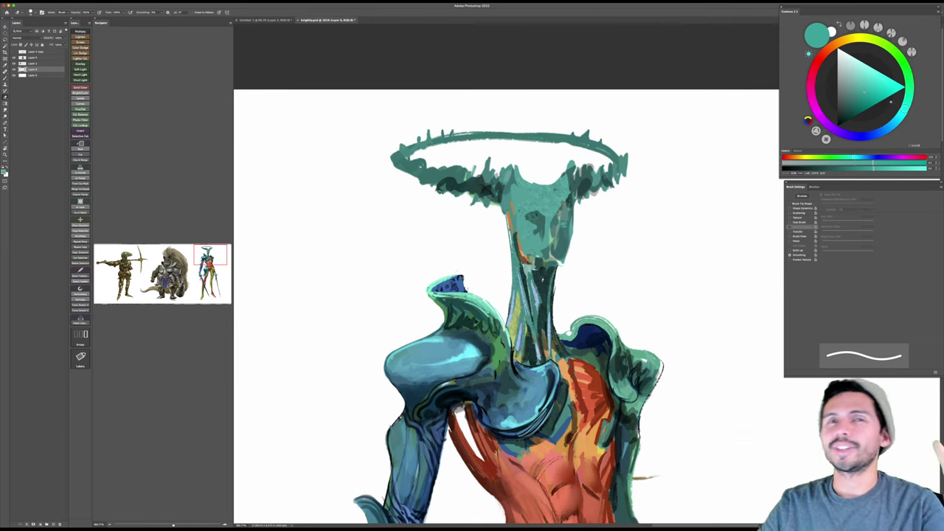
Step: Pick a dark green and dab deeper shadow marks for the features on the teal face
click(865, 108)
key(b)
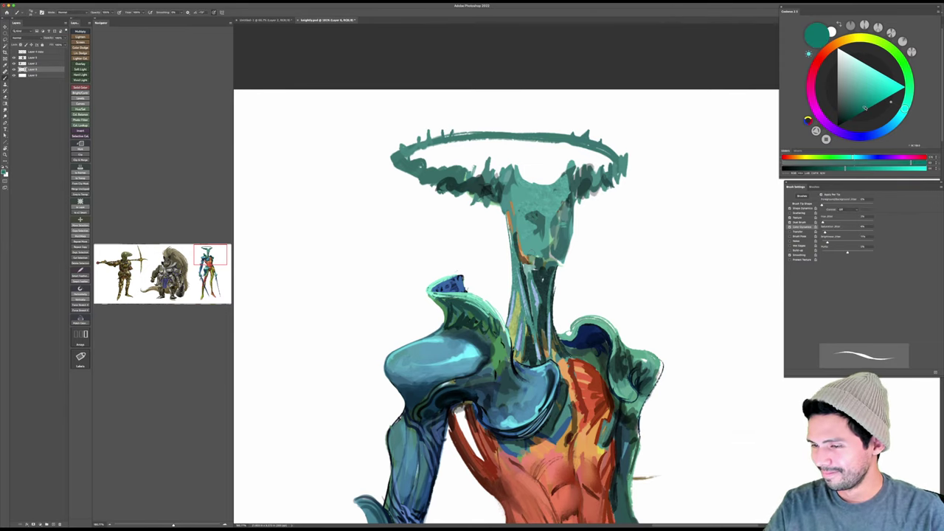
click(853, 112)
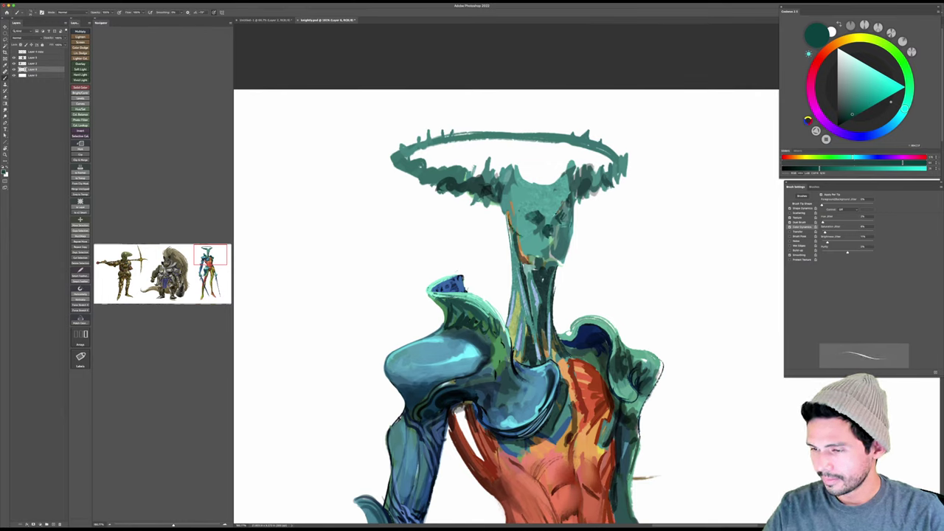
Step: Sample teal from the forehead and, with a larger brush, repaint the head as one flat rounded shape with a domed top
alt+click(538, 206)
key(])
key(])
key(])
drag(533, 215, 546, 231)
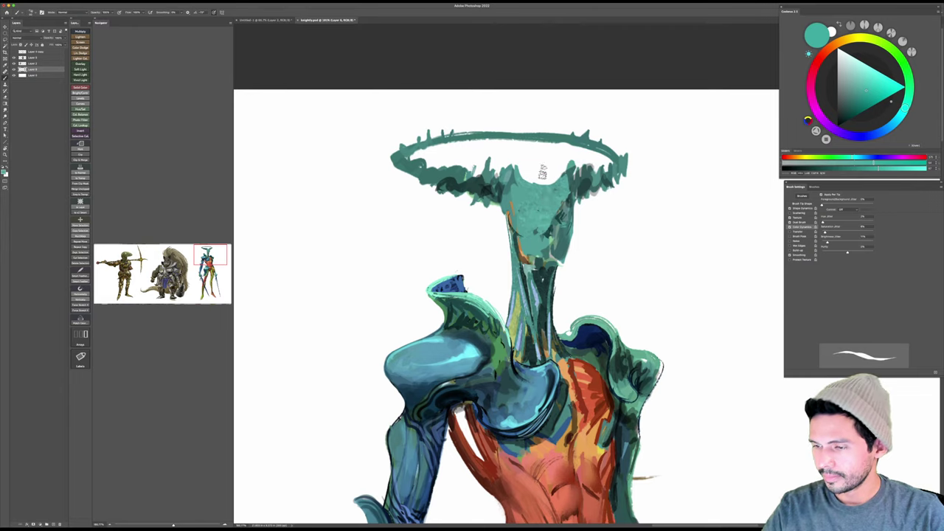
key(])
key(])
drag(512, 200, 515, 230)
mouse_move(523, 179)
mouse_down()
mouse_move(559, 180)
mouse_move(550, 177)
mouse_up()
mouse_move(565, 204)
mouse_down()
mouse_move(557, 235)
mouse_move(544, 235)
mouse_up()
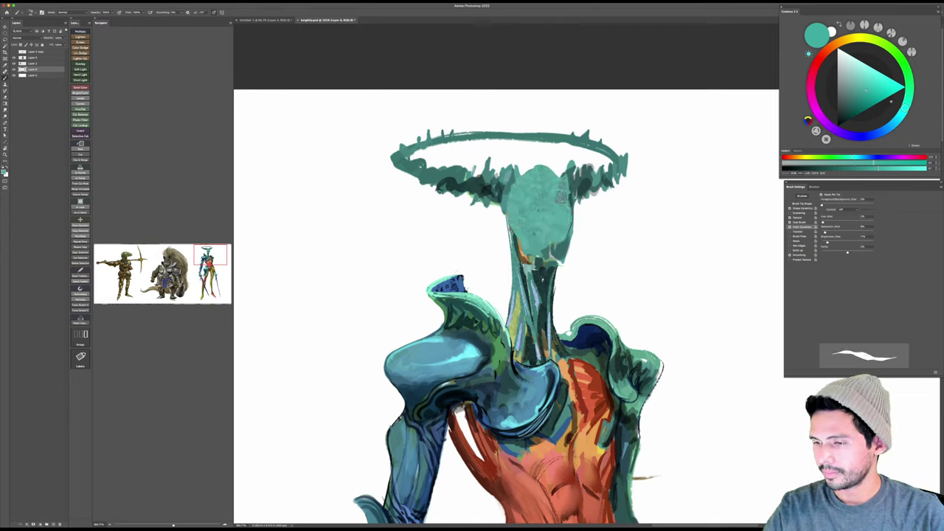
mouse_move(553, 171)
mouse_down()
mouse_move(565, 240)
mouse_move(520, 255)
mouse_move(527, 266)
mouse_move(561, 264)
mouse_move(549, 253)
mouse_move(565, 186)
mouse_move(563, 278)
mouse_up()
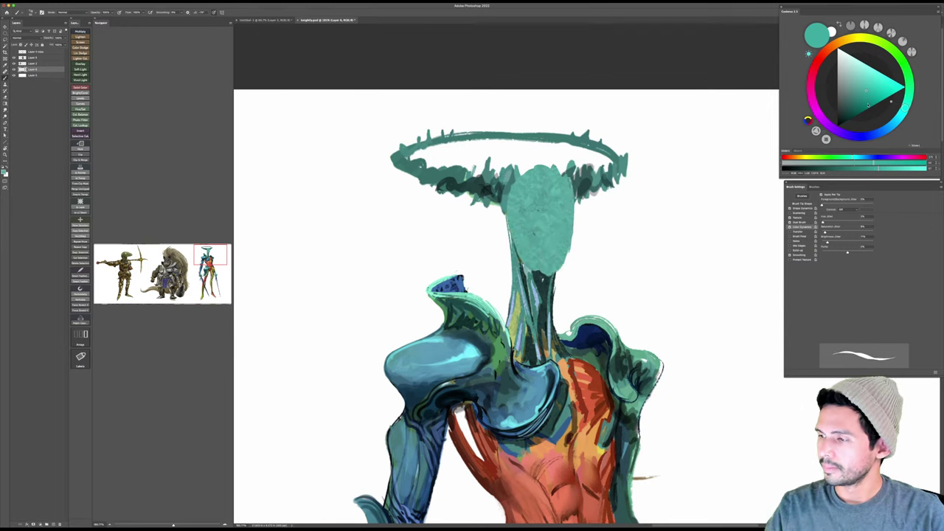
Step: Pick a dark blue and outline an oval face area inside the teal head, tapering toward the chin
click(867, 108)
click(895, 123)
click(861, 108)
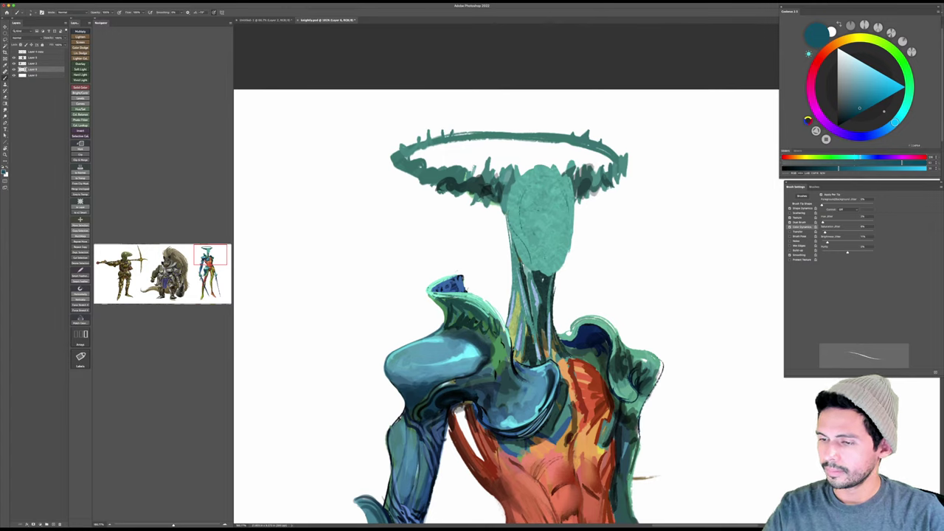
drag(521, 209, 526, 207)
drag(571, 186, 573, 213)
drag(537, 178, 519, 224)
alt+click(555, 197)
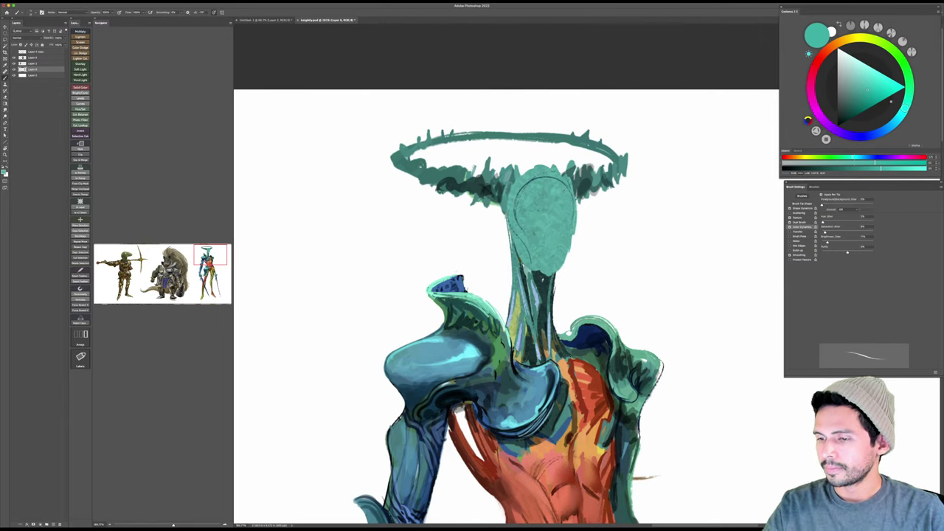
Step: Draw a dark blue line along the far side of the jaw and refine its edge with sampled teal
key(z)
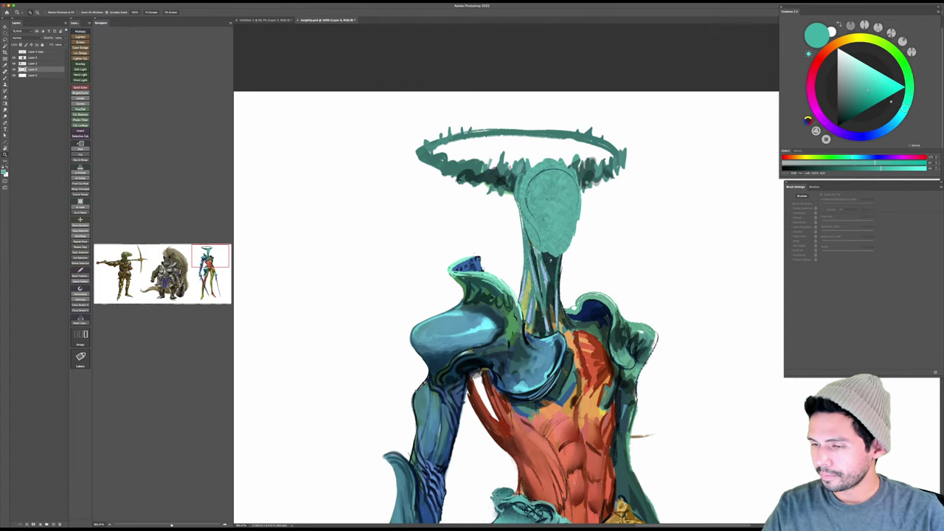
click(861, 109)
key(b)
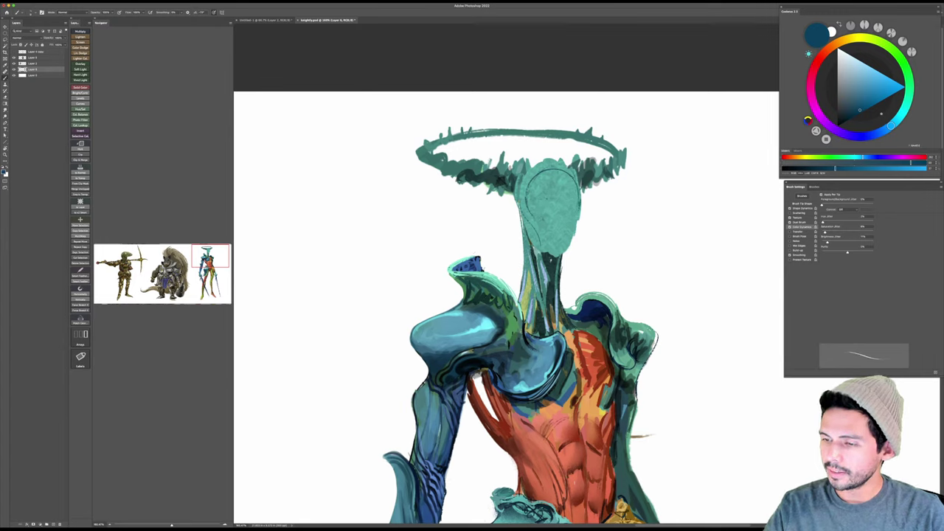
drag(579, 211, 572, 242)
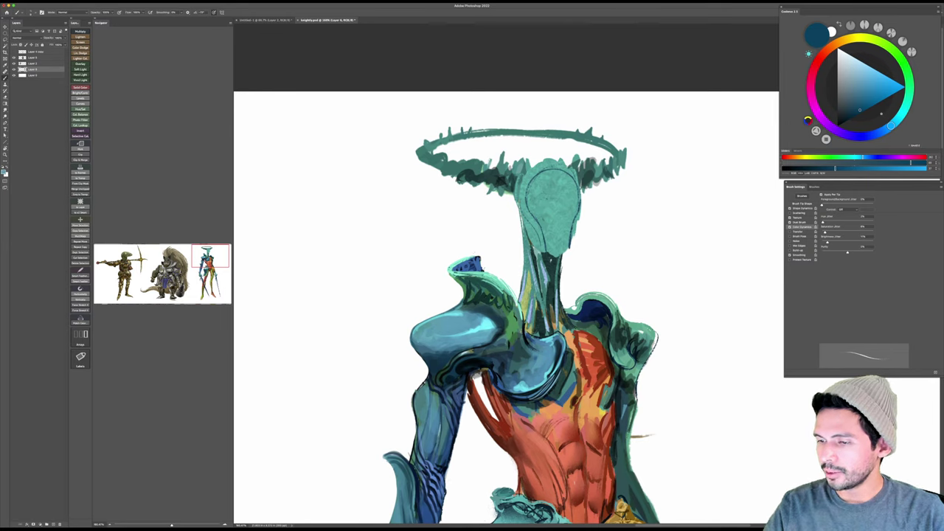
alt+click(566, 234)
drag(574, 237, 573, 246)
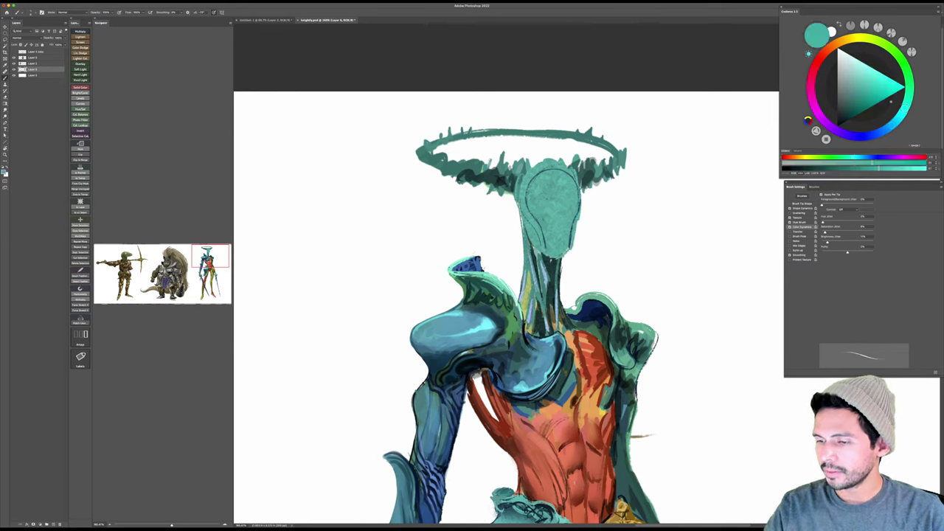
Step: Sample orange from the torso, deepen it and fill the outlined face area down to the chin
drag(600, 223, 578, 188)
click(607, 211)
drag(643, 200, 629, 167)
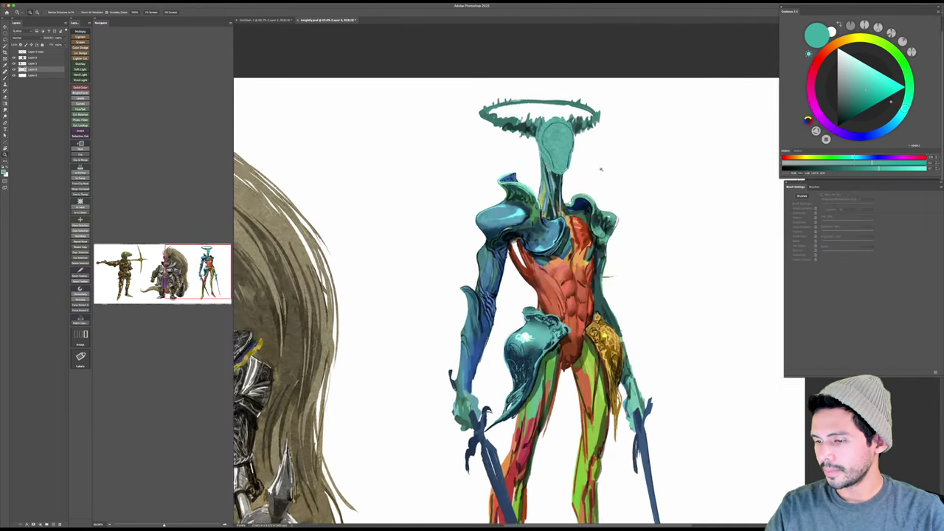
drag(586, 133, 589, 197)
scroll(589, 197, up, 2)
scroll(615, 199, down, 1)
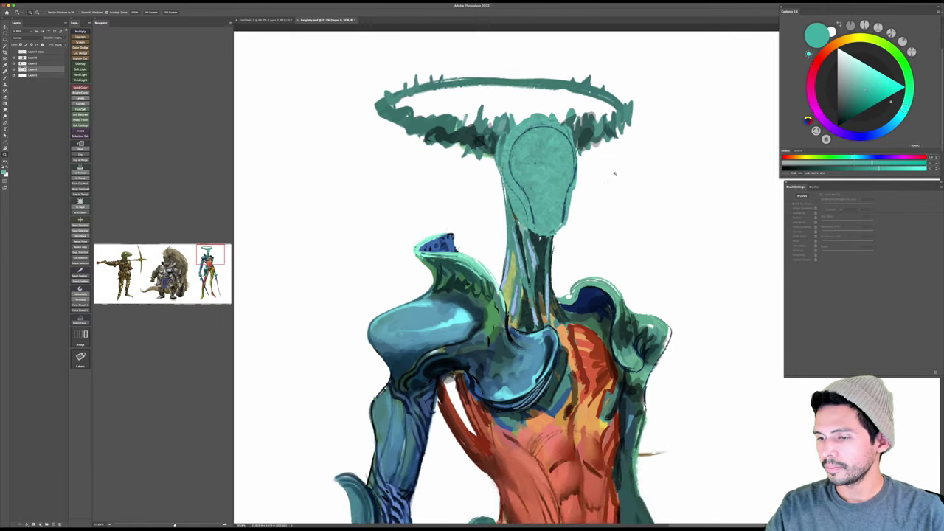
key(b)
alt+click(596, 414)
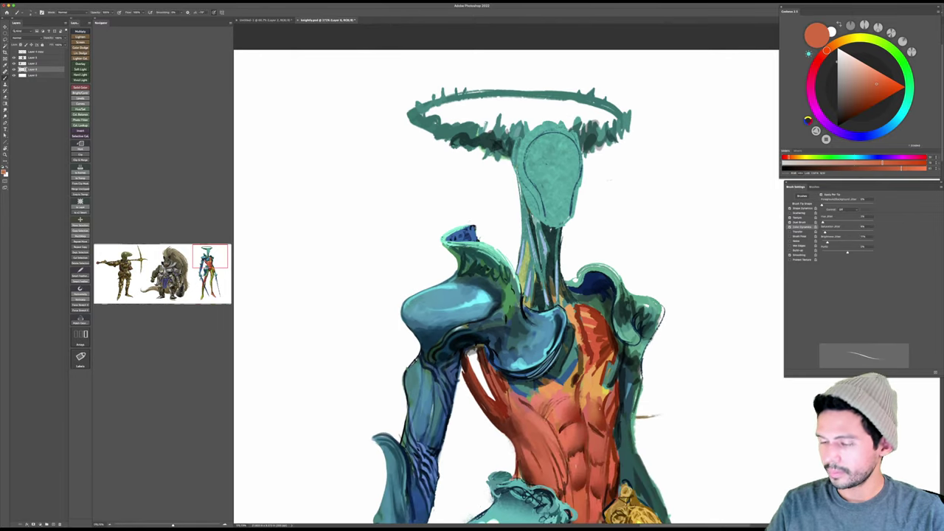
click(878, 90)
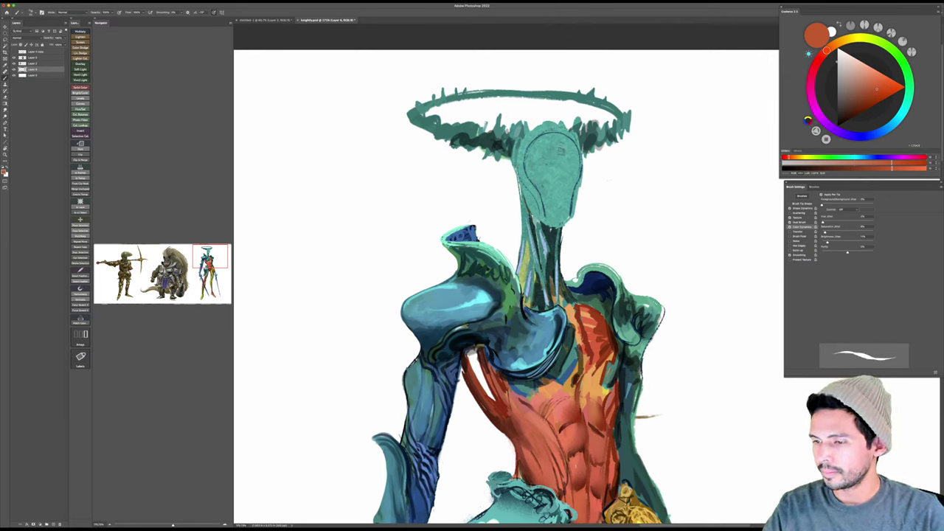
mouse_move(561, 149)
mouse_down()
mouse_move(547, 184)
mouse_move(528, 163)
mouse_move(531, 170)
mouse_move(554, 141)
mouse_move(533, 155)
mouse_move(553, 200)
mouse_move(552, 184)
mouse_move(552, 222)
mouse_move(571, 183)
mouse_move(566, 176)
mouse_move(555, 184)
mouse_move(564, 145)
mouse_move(577, 163)
mouse_move(576, 178)
mouse_move(548, 164)
mouse_up()
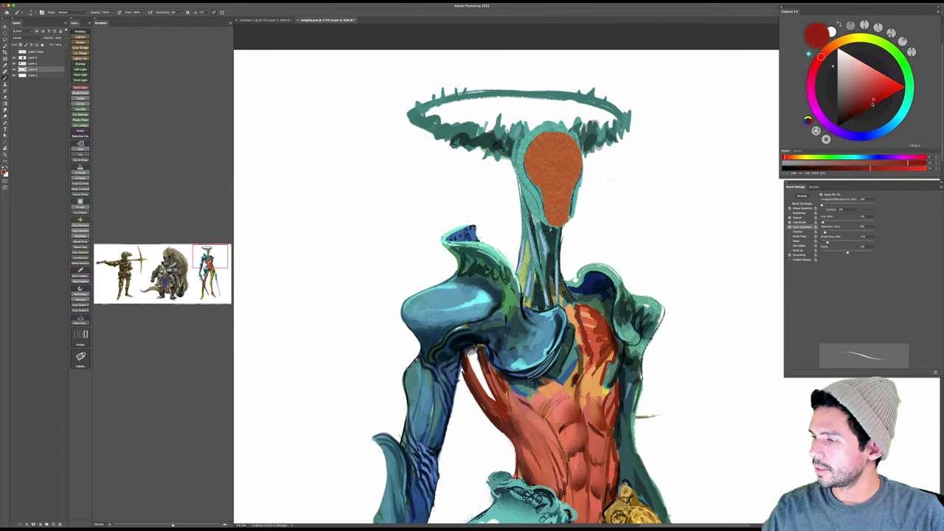
Step: Pick a dark red and paint shadow shapes over the forehead, far side and centre of the orange face
drag(872, 103, 870, 98)
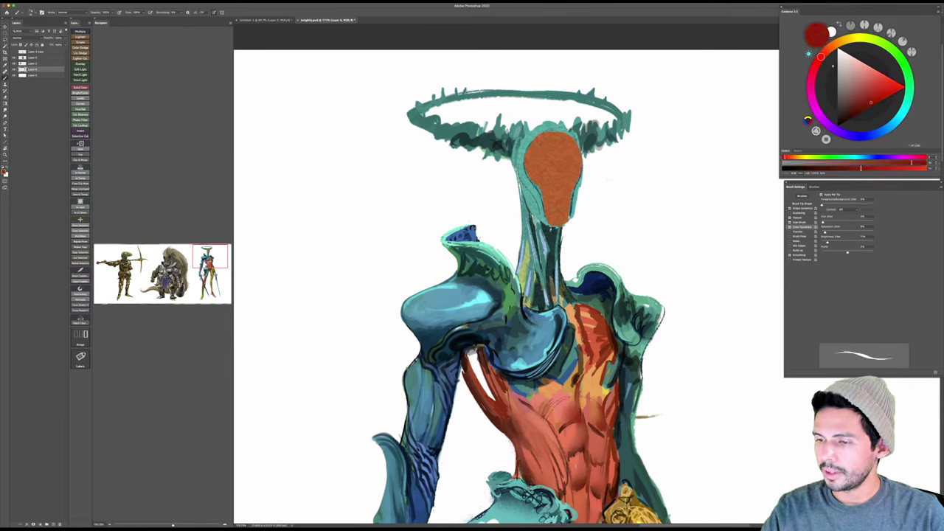
mouse_move(554, 134)
mouse_down()
mouse_move(566, 175)
mouse_move(541, 183)
mouse_move(554, 222)
mouse_up()
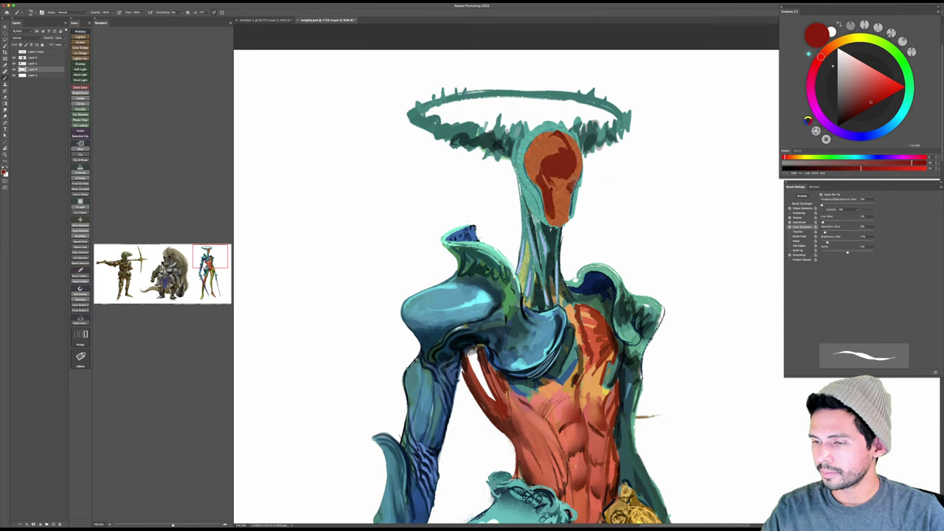
drag(575, 177, 568, 194)
mouse_move(559, 153)
mouse_down()
mouse_move(531, 177)
mouse_move(568, 137)
mouse_move(579, 169)
mouse_move(570, 183)
mouse_up()
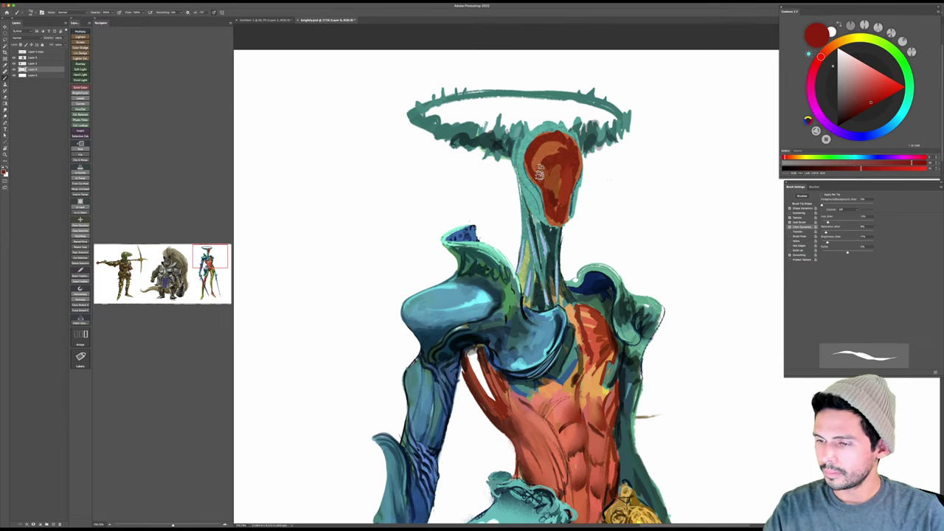
Step: Pick a lighter, muted red and blend strokes across the forehead and down the middle of the face
click(869, 94)
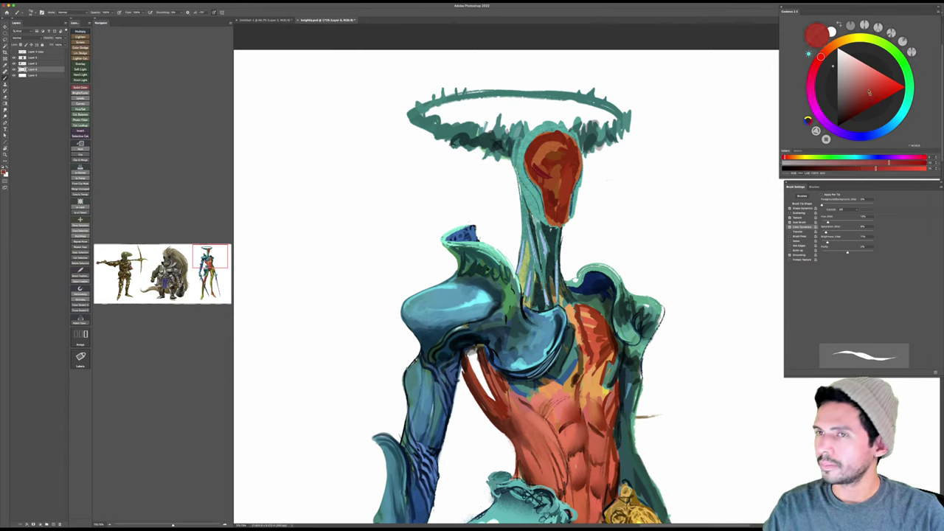
mouse_move(551, 166)
mouse_down()
mouse_move(555, 149)
mouse_move(538, 151)
mouse_move(561, 145)
mouse_move(561, 171)
mouse_move(548, 178)
mouse_move(541, 168)
mouse_move(549, 141)
mouse_up()
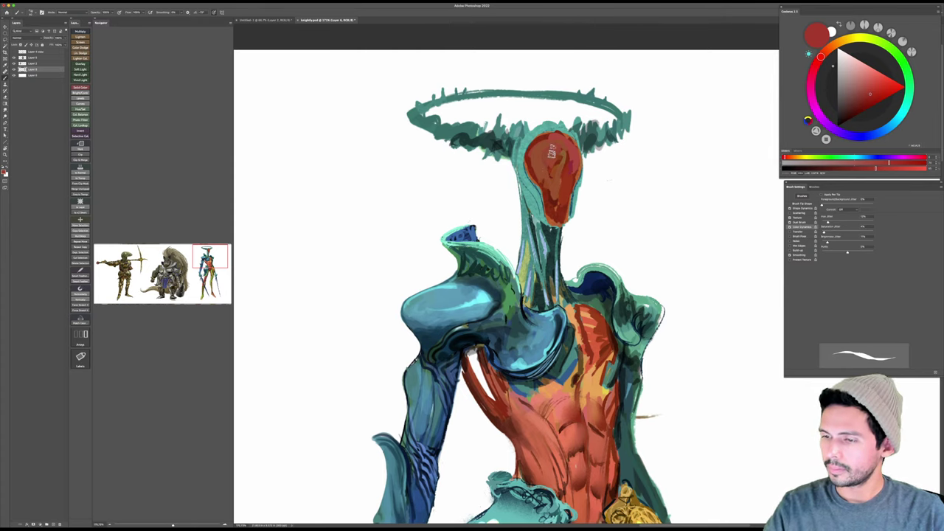
mouse_move(552, 151)
mouse_down()
mouse_move(558, 188)
mouse_move(546, 181)
mouse_move(567, 138)
mouse_move(573, 150)
mouse_move(560, 213)
mouse_move(535, 185)
mouse_move(559, 214)
mouse_up()
Step: Choose a darker red as the painting colour and save the document
key(z)
mouse_move(578, 206)
mouse_down()
mouse_move(561, 206)
mouse_move(595, 206)
mouse_up()
click(867, 104)
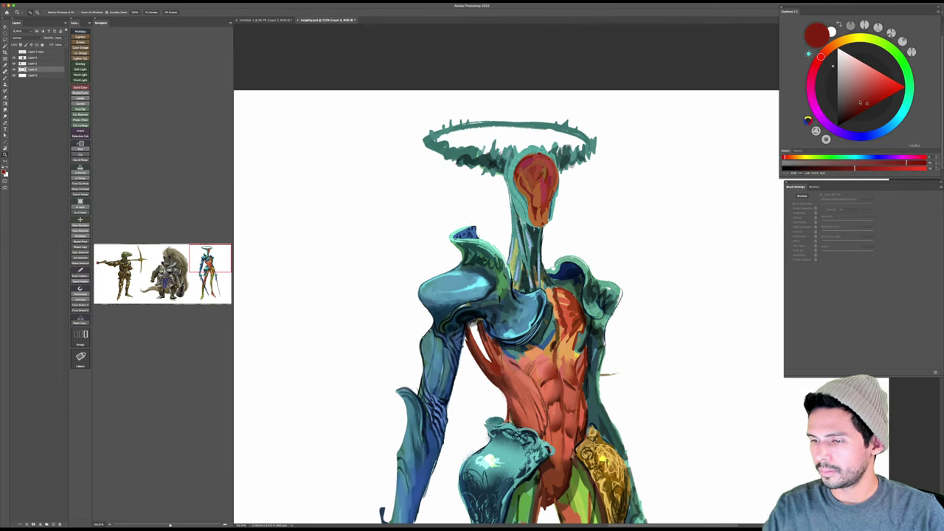
drag(710, 149, 611, 139)
key(super+s)
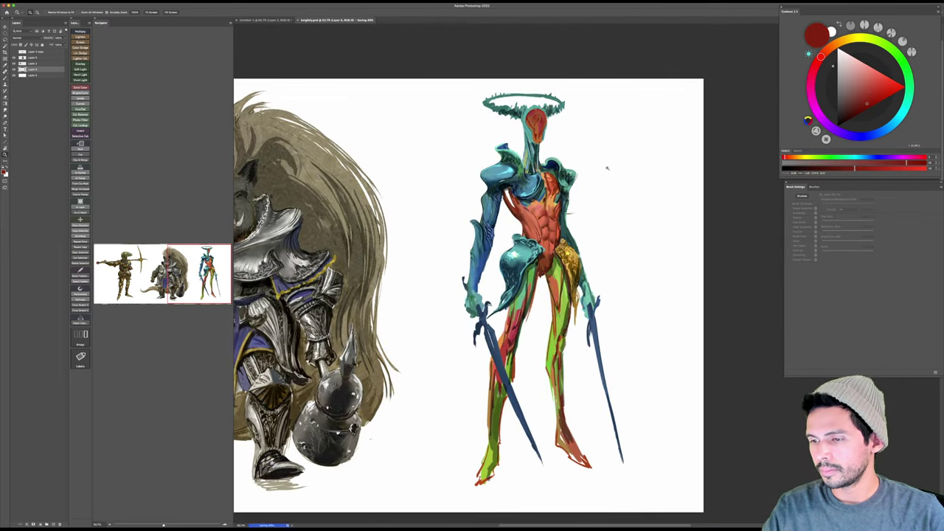
Step: Sample dark teal from beneath the chin and paint a short stroke along the near side of the head
click(583, 146)
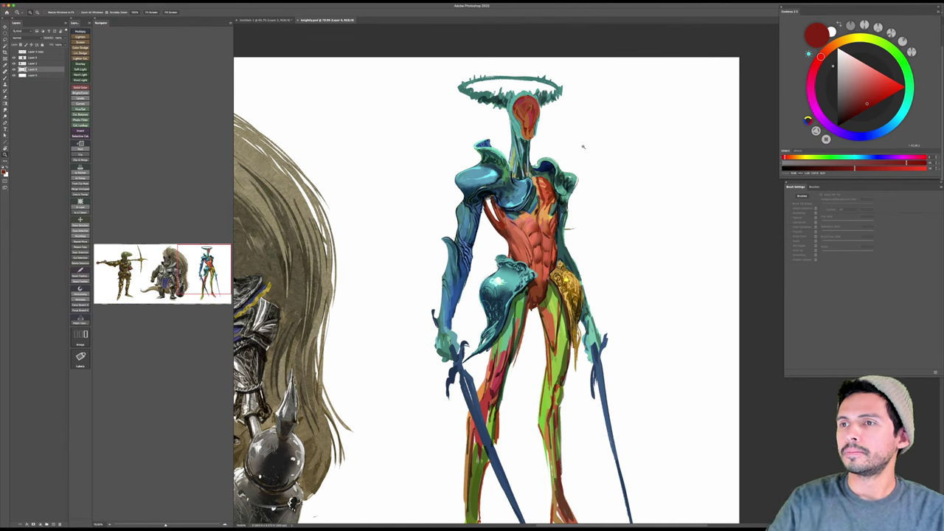
drag(552, 238, 576, 234)
mouse_move(568, 191)
mouse_down()
mouse_move(611, 297)
mouse_move(600, 290)
mouse_up()
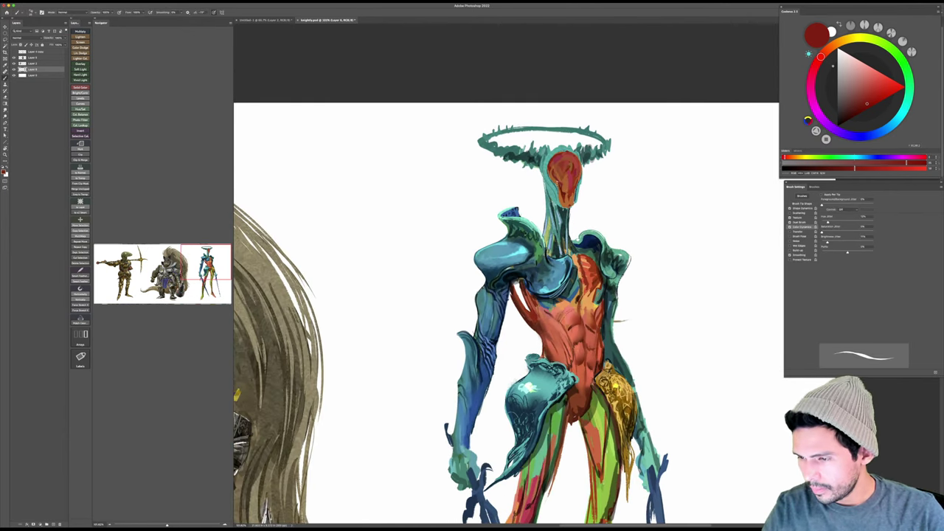
drag(571, 187, 588, 188)
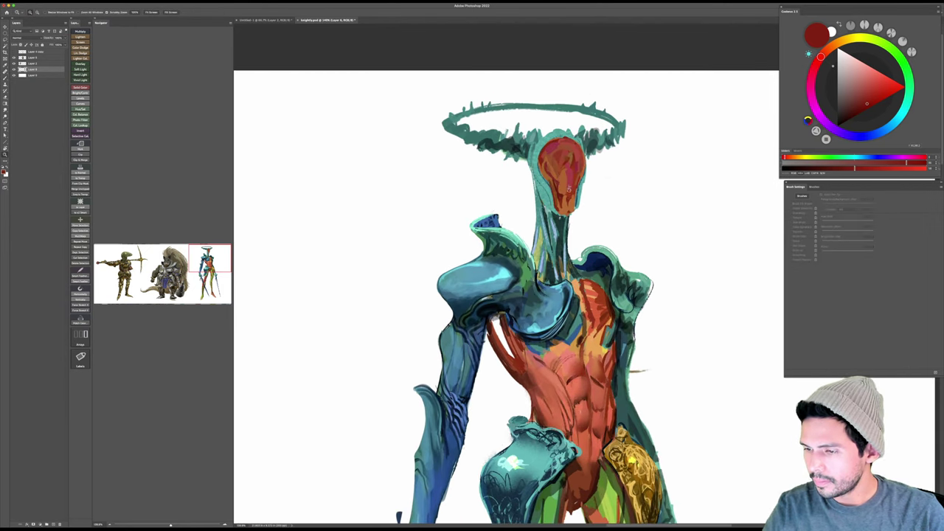
alt+click(561, 221)
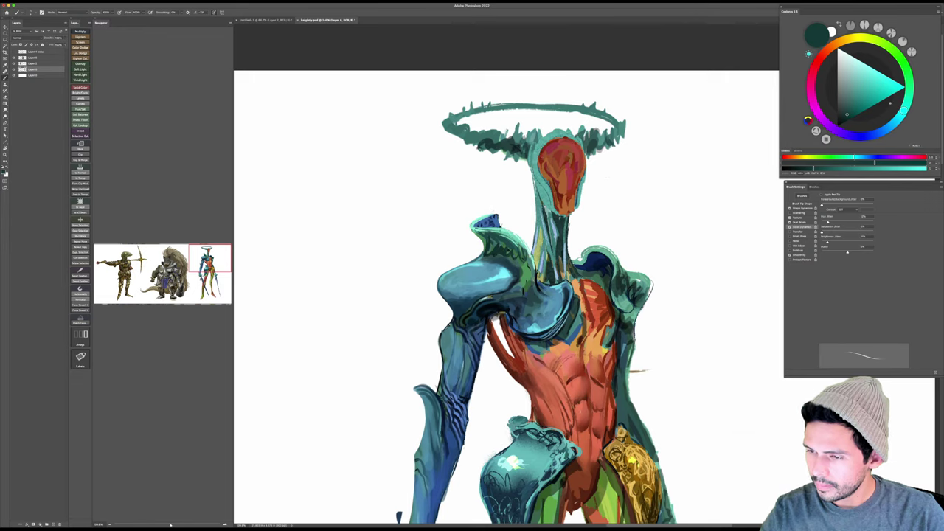
drag(539, 151, 534, 164)
Step: Sample light and dark teals and shade the spikes along the near front part of the head ring
alt+click(543, 144)
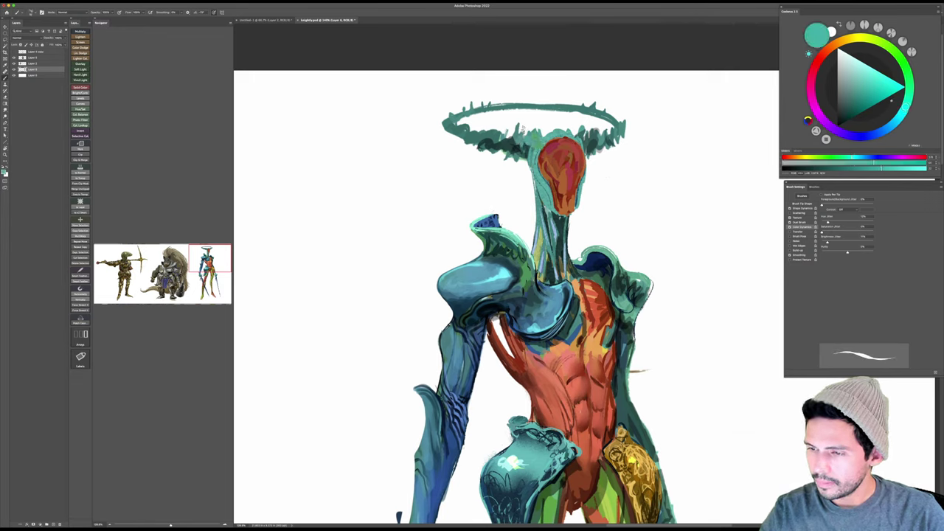
alt+click(513, 143)
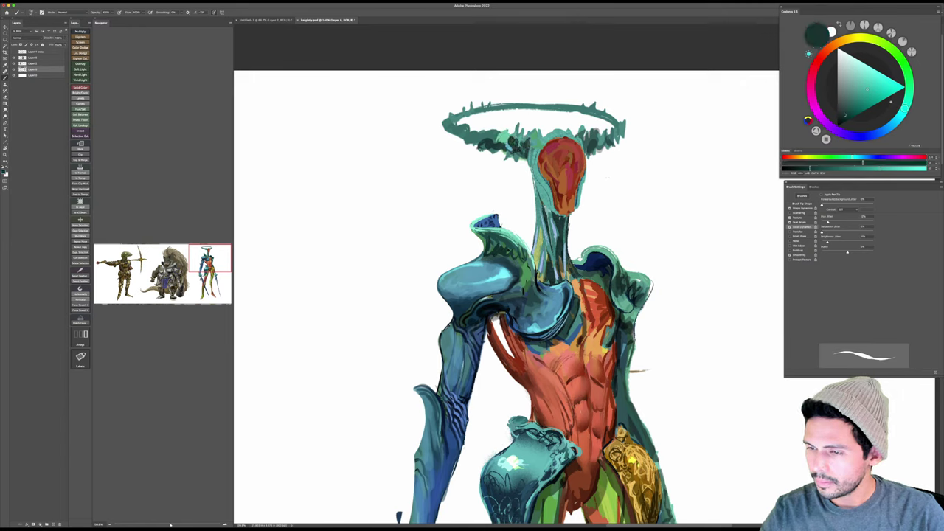
mouse_move(500, 138)
mouse_down()
mouse_move(493, 146)
mouse_move(475, 132)
mouse_up()
alt+click(503, 134)
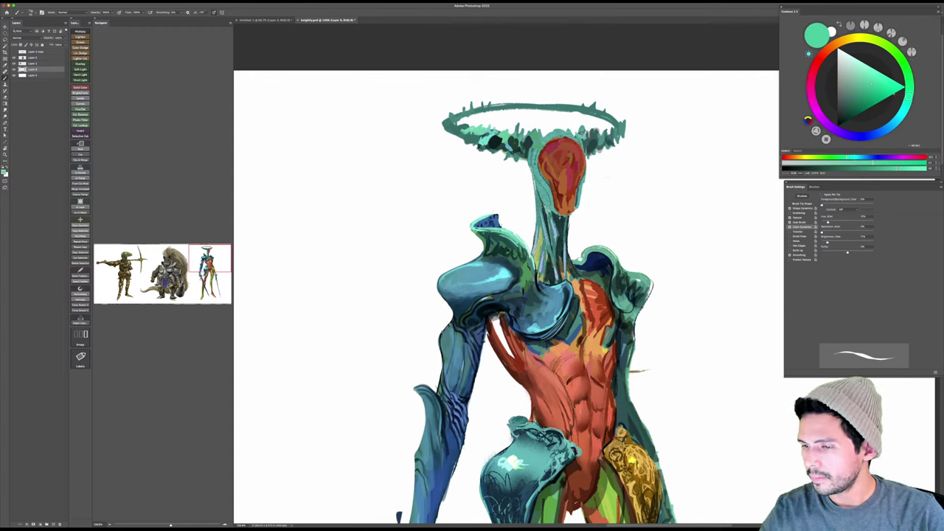
Step: Alternate sampled dark green and light teal to shade the front spikes on the far side of the head ring
alt+click(515, 141)
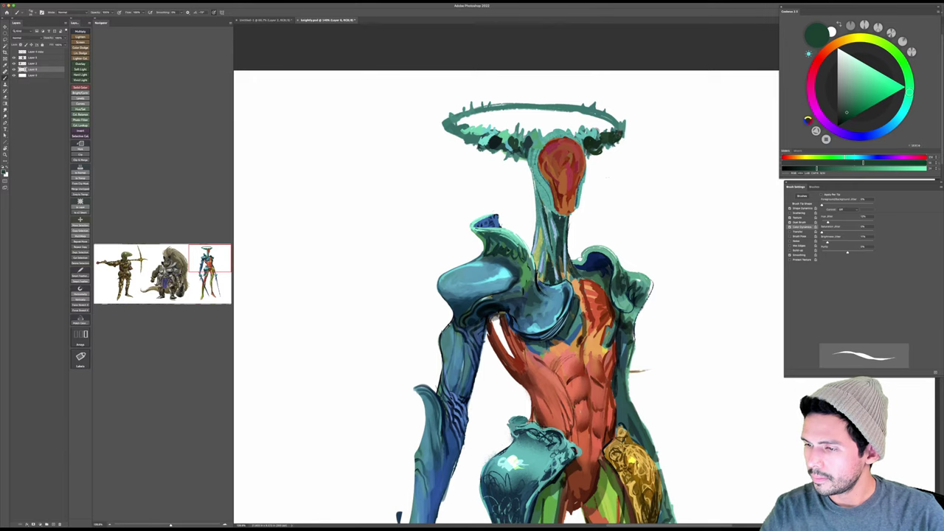
alt+click(595, 133)
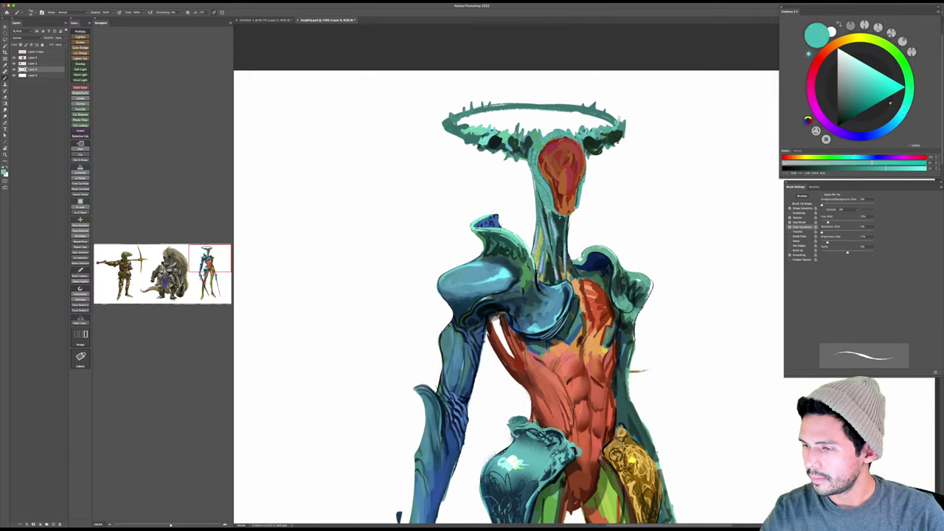
alt+click(609, 132)
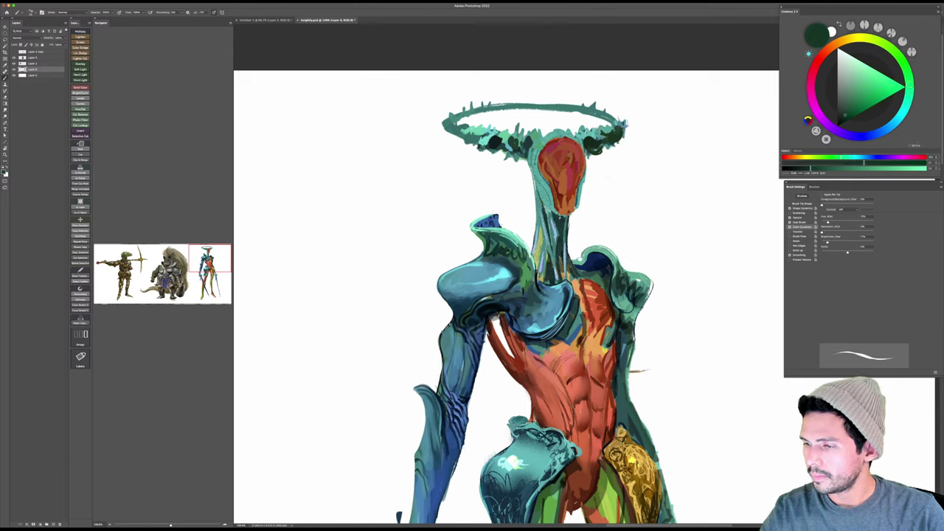
alt+click(621, 118)
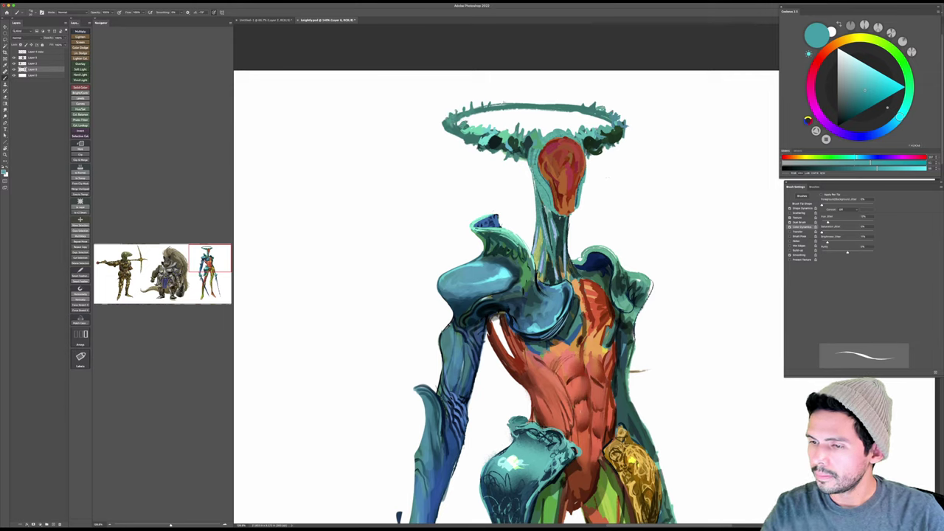
Step: Sample teal, add small spikes along the head ring's back rim and save the document
key(r)
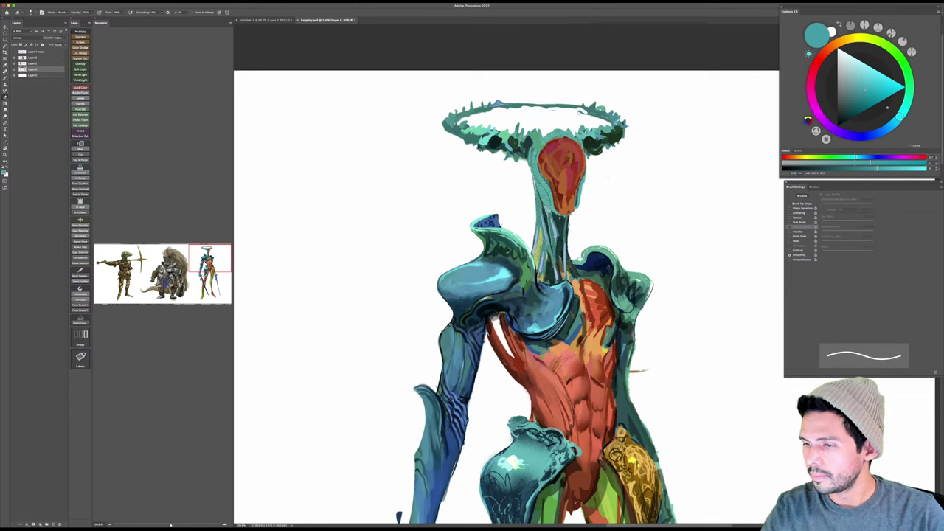
key(b)
alt+click(541, 129)
drag(508, 105, 511, 100)
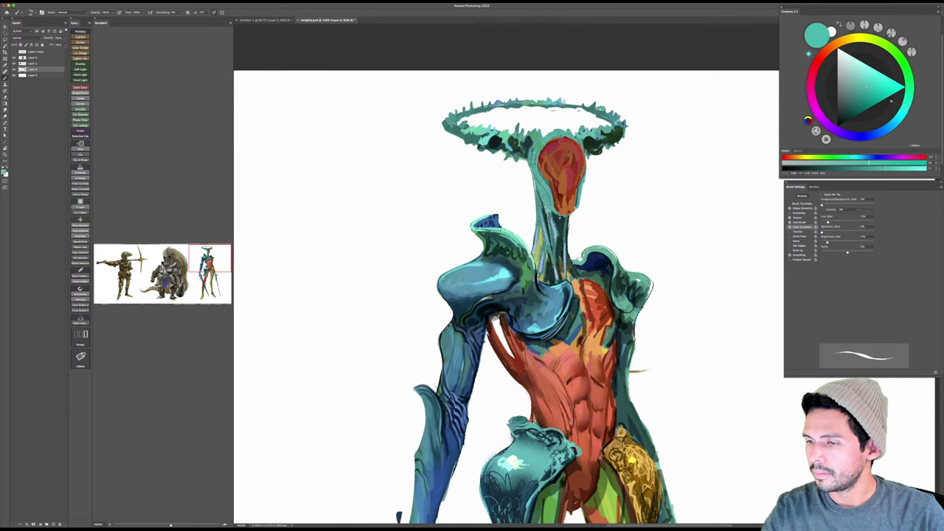
key(z)
key(super+s)
Step: Set the brush blending mode to Multiply for shading the face
drag(678, 129, 665, 119)
drag(580, 142, 591, 153)
key(b)
shift+right_click(587, 151)
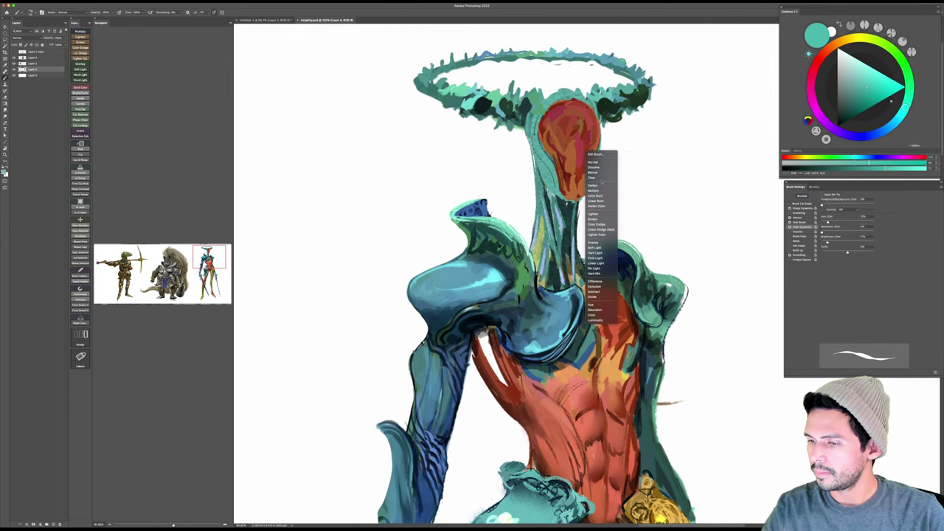
click(614, 146)
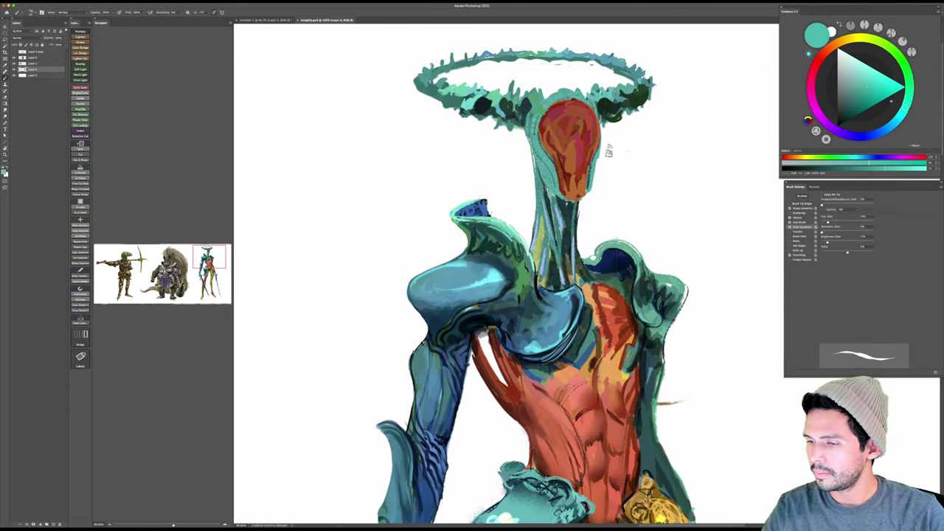
Step: Choose a softer brush preset, set the painting colour to a muted greyish red and enlarge the brush
right_click(609, 151)
double_click(640, 283)
click(823, 54)
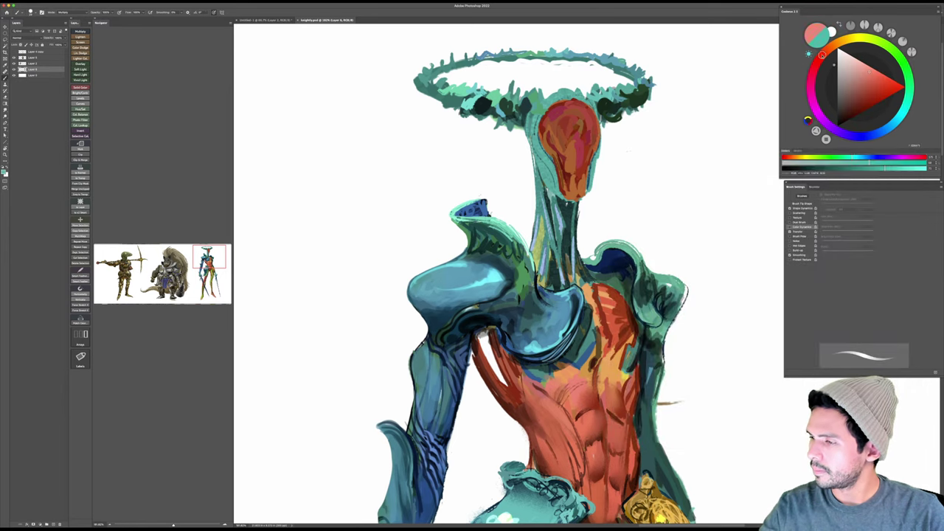
click(851, 91)
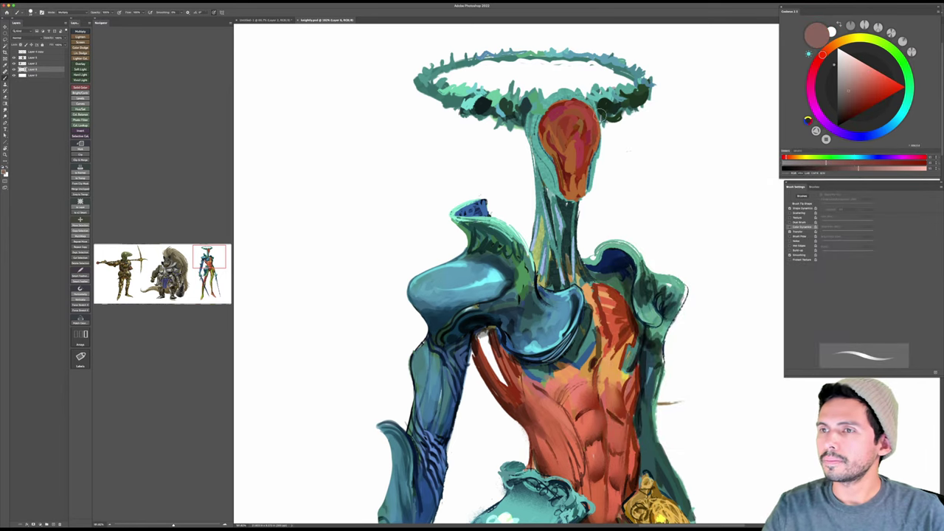
key(bracketright)
key(bracketright)
key(bracketright)
key(bracketright)
mouse_move(585, 129)
mouse_down()
mouse_move(588, 122)
mouse_move(571, 166)
mouse_move(579, 182)
mouse_up()
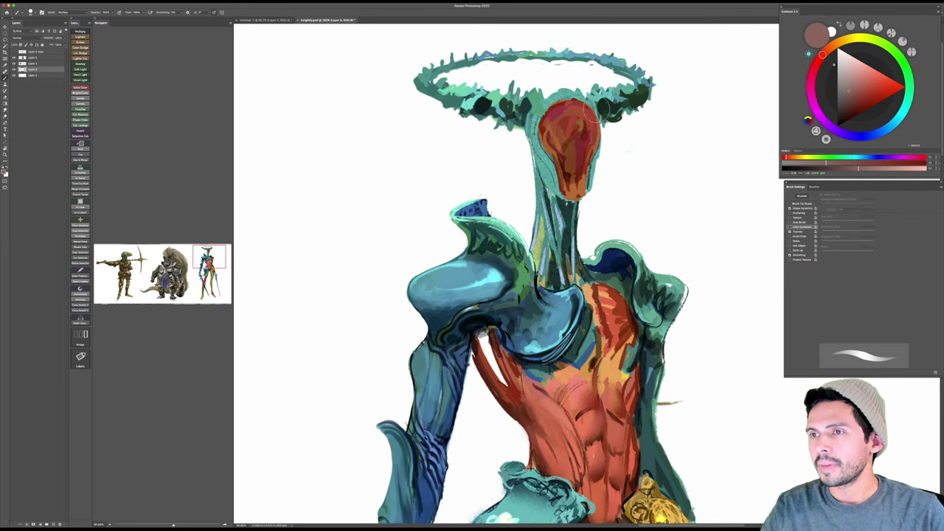
key(super+z)
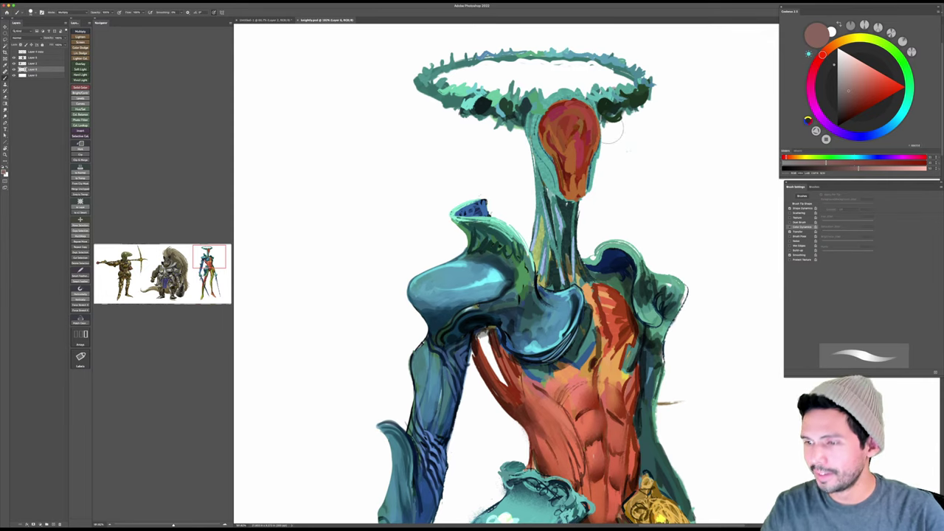
mouse_move(588, 128)
mouse_down()
mouse_move(570, 177)
mouse_move(579, 186)
mouse_move(575, 159)
mouse_move(590, 122)
mouse_up()
key(super+z)
key(super+z)
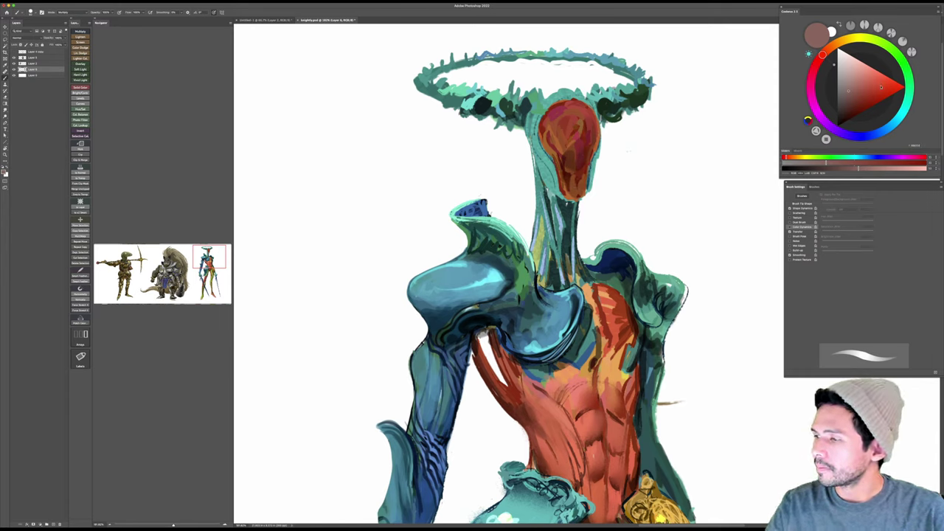
Step: Shade the forehead, far side and lower face with slightly darker and lighter greyish reds to round the form
click(847, 92)
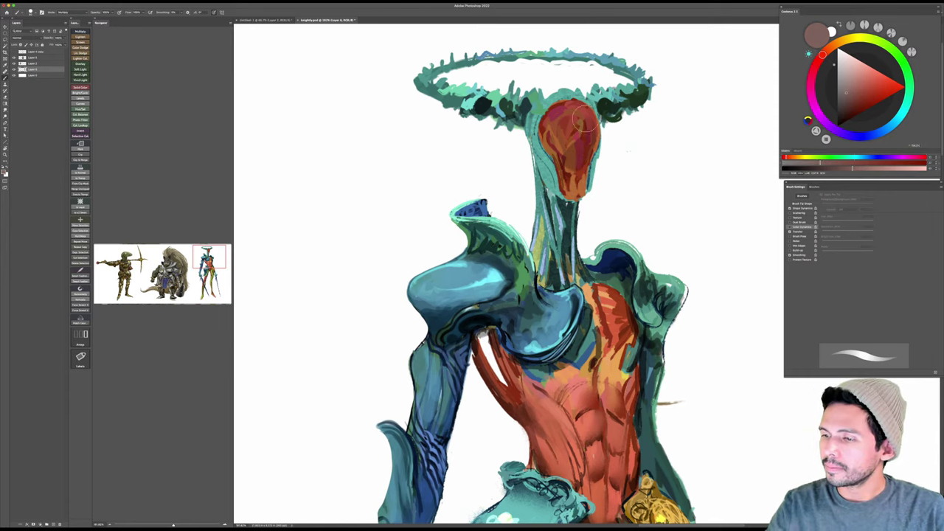
mouse_move(587, 118)
mouse_down()
mouse_move(572, 153)
mouse_move(578, 184)
mouse_move(591, 118)
mouse_move(592, 146)
mouse_move(574, 188)
mouse_move(575, 149)
mouse_move(566, 153)
mouse_move(578, 168)
mouse_move(589, 150)
mouse_move(591, 113)
mouse_move(561, 112)
mouse_up()
click(847, 81)
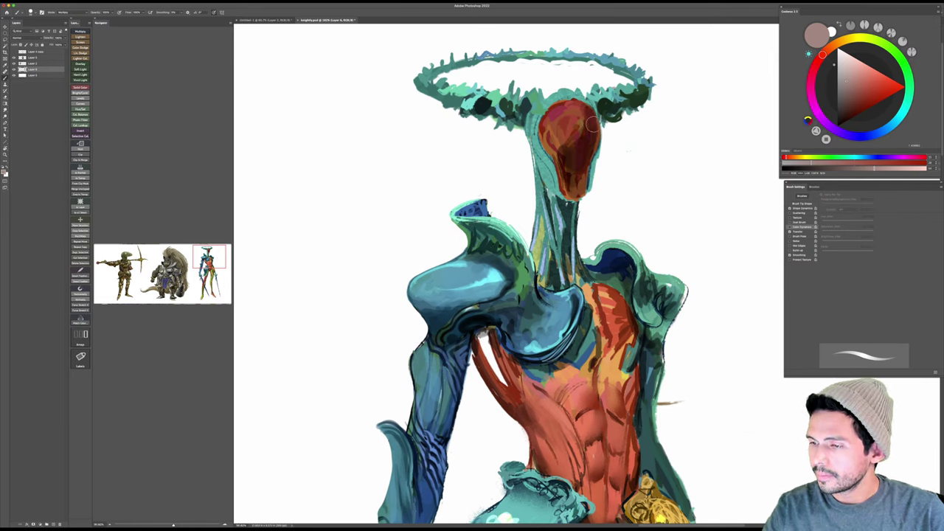
mouse_move(564, 178)
mouse_down()
mouse_move(579, 161)
mouse_move(576, 107)
mouse_move(549, 137)
mouse_up()
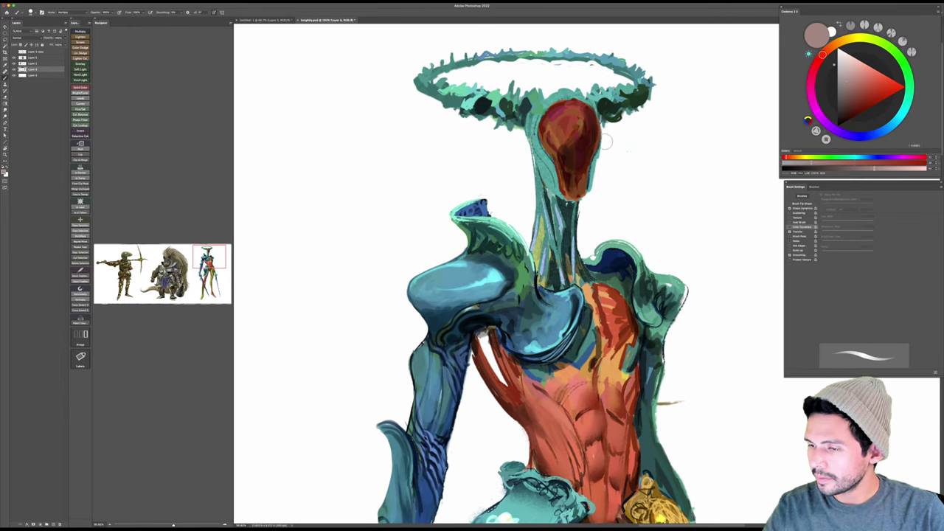
Step: Set the brush to Color Dodge and paint glossy highlights on the forehead and glowing edges along the lower face
shift+right_click(612, 144)
click(620, 156)
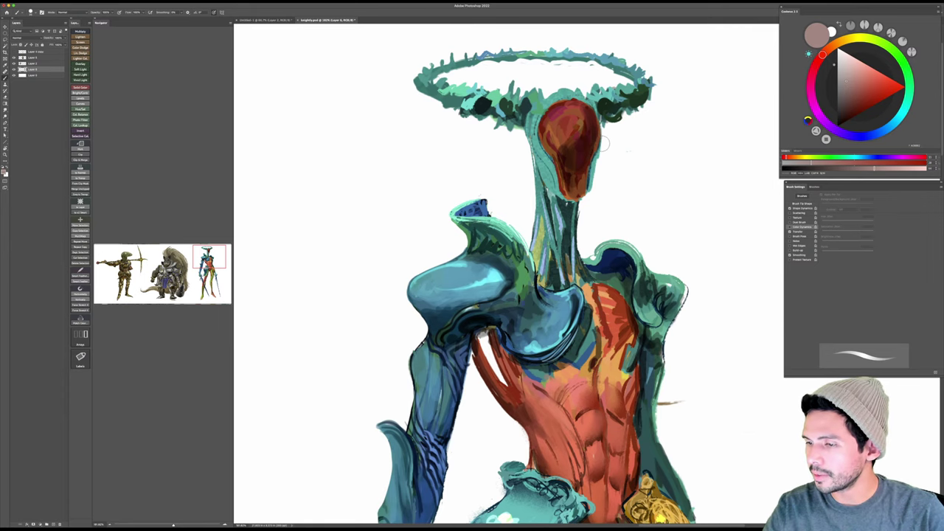
shift+right_click(610, 145)
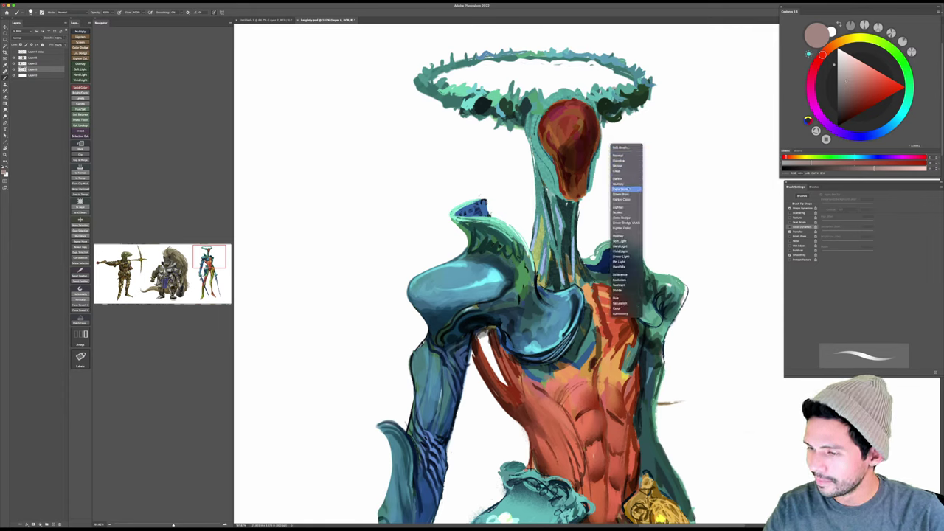
click(626, 219)
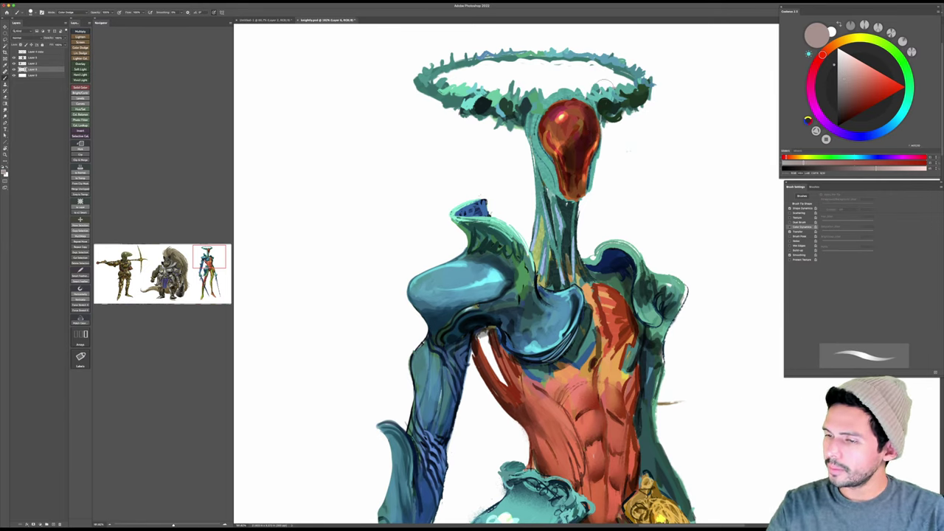
right_click(584, 135)
key(Escape)
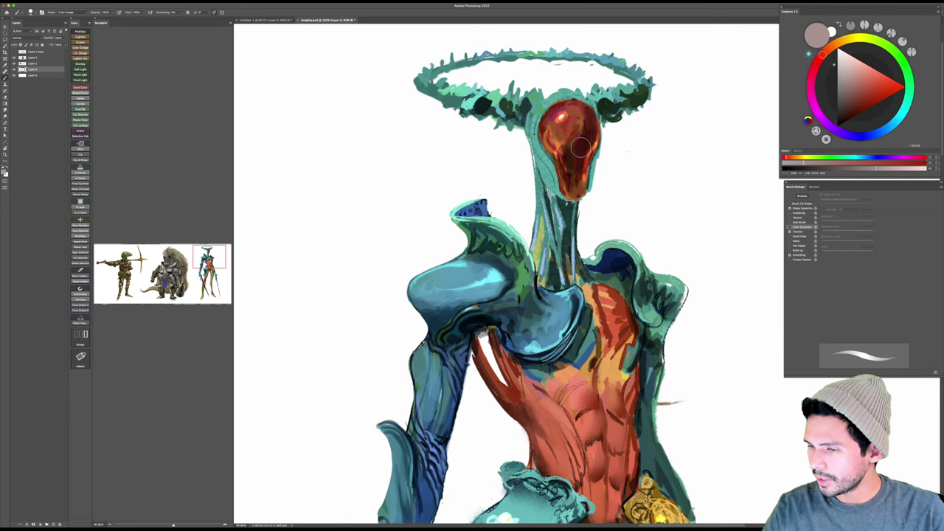
Step: Set the brush back to Normal and smooth the face's centre and lower part with sampled mid and dark reds
shift+right_click(581, 146)
click(603, 158)
alt+click(581, 112)
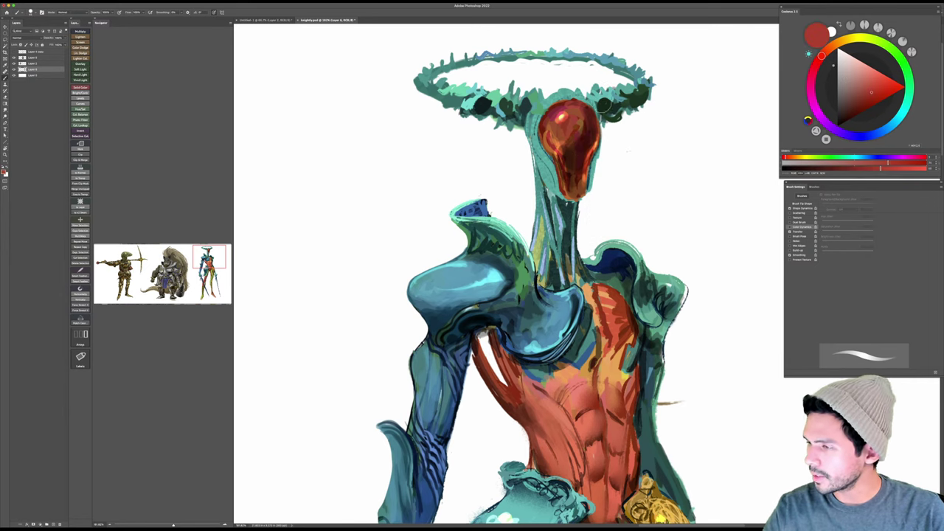
click(874, 93)
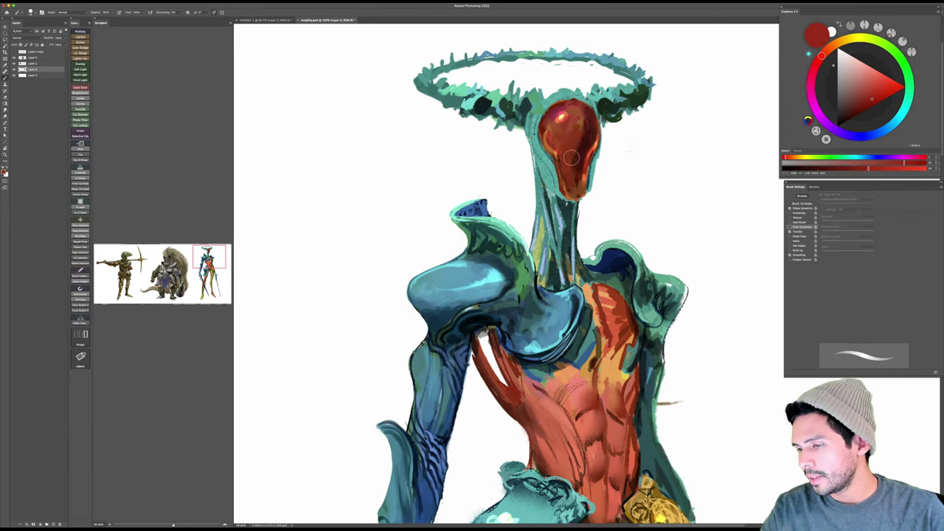
alt+click(577, 161)
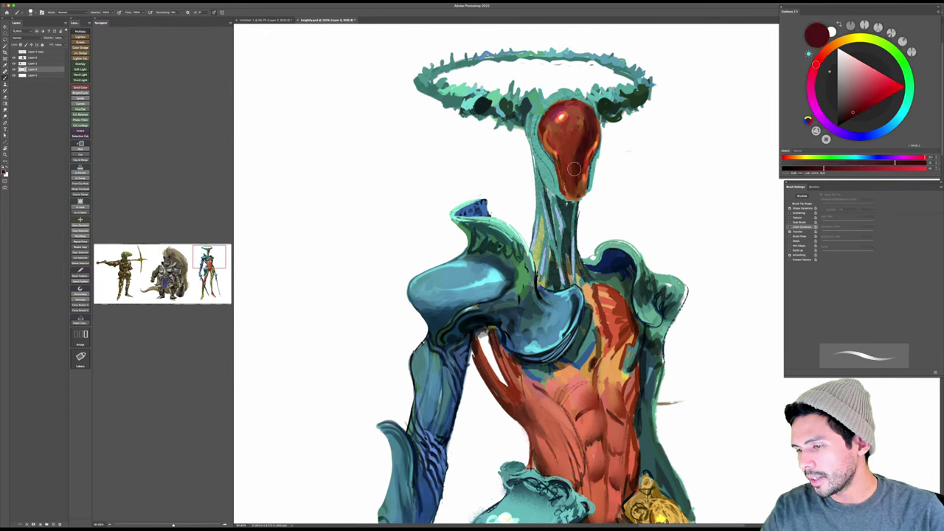
alt+click(590, 133)
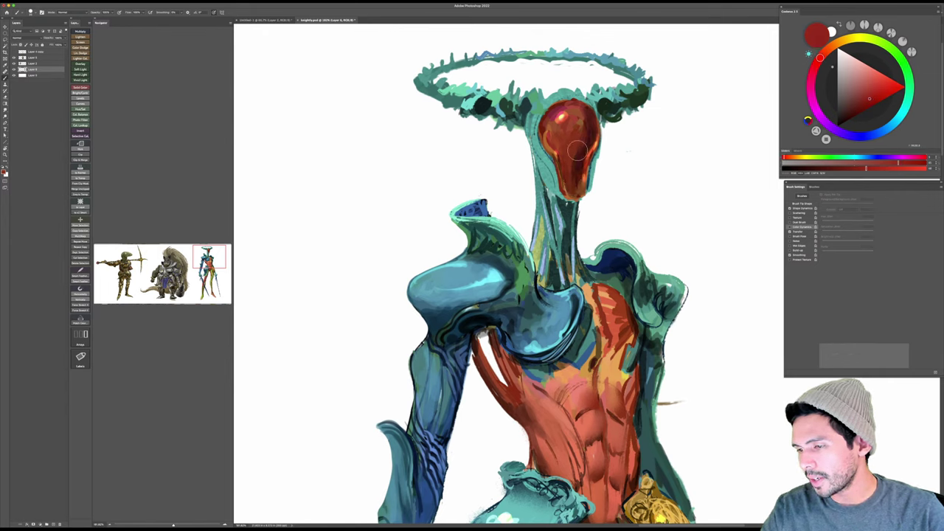
alt+click(580, 147)
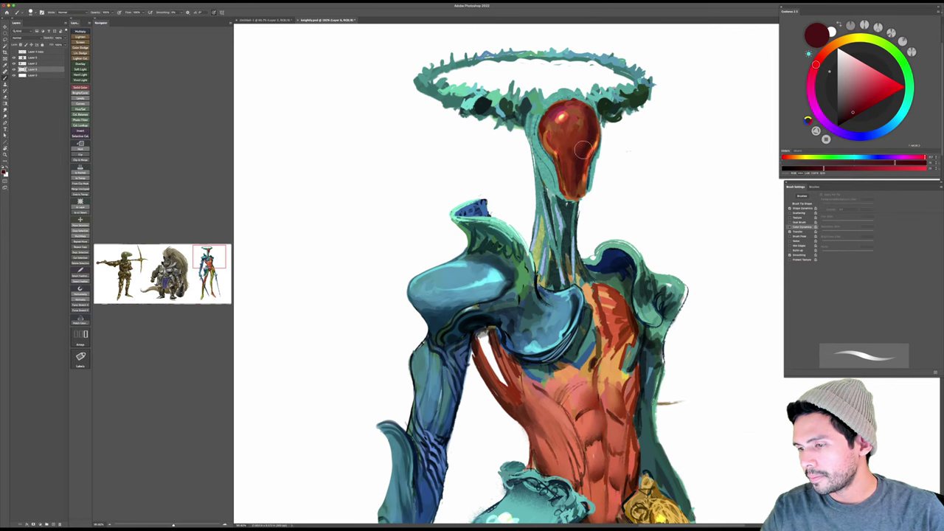
Step: Undo the last stroke, lock the layer's transparent pixels and save the document
drag(625, 140, 620, 141)
drag(654, 185, 652, 179)
key(super+z)
key(slash)
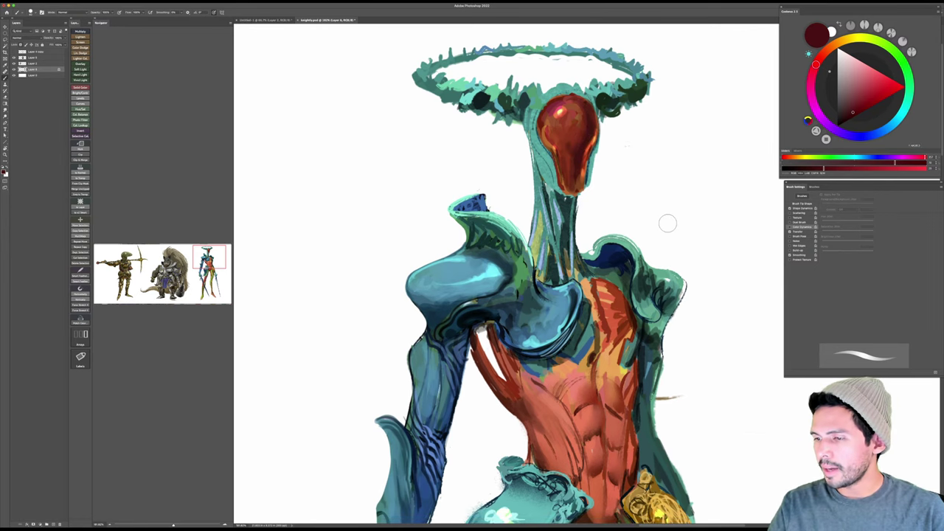
key(super+s)
Step: Set the brush to Color Dodge with a greyish blue and paint thin glowing highlights along the teal hood edge beside the red face
key(z)
drag(670, 224, 592, 216)
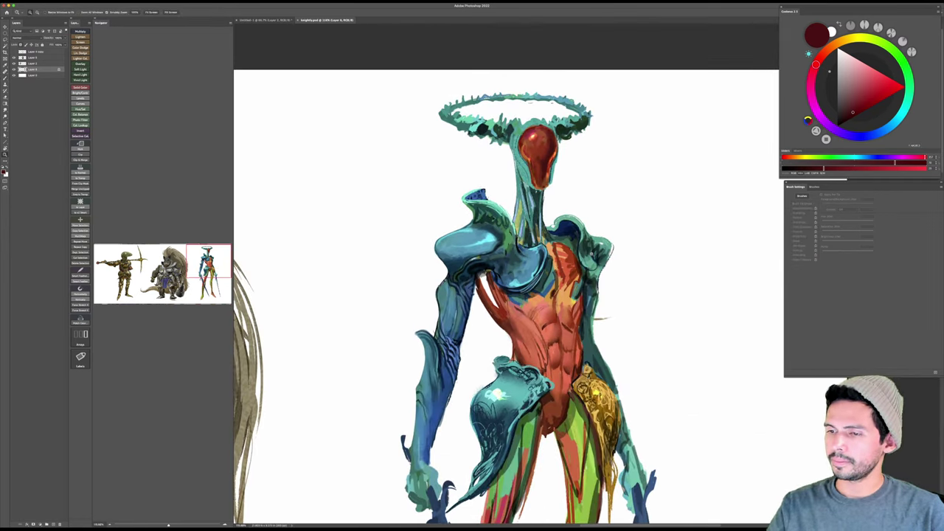
mouse_move(498, 115)
mouse_down()
mouse_move(550, 115)
mouse_move(536, 116)
mouse_up()
key(b)
alt+click(541, 197)
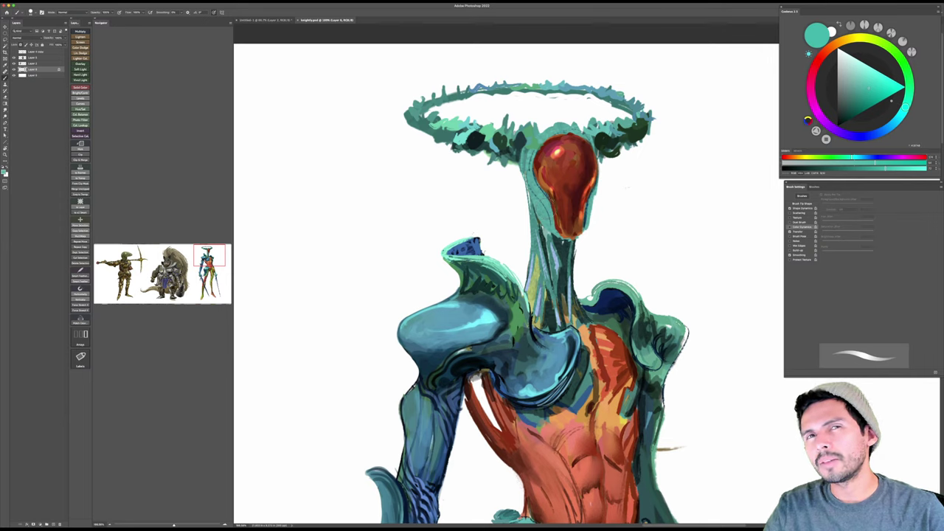
shift+right_click(557, 211)
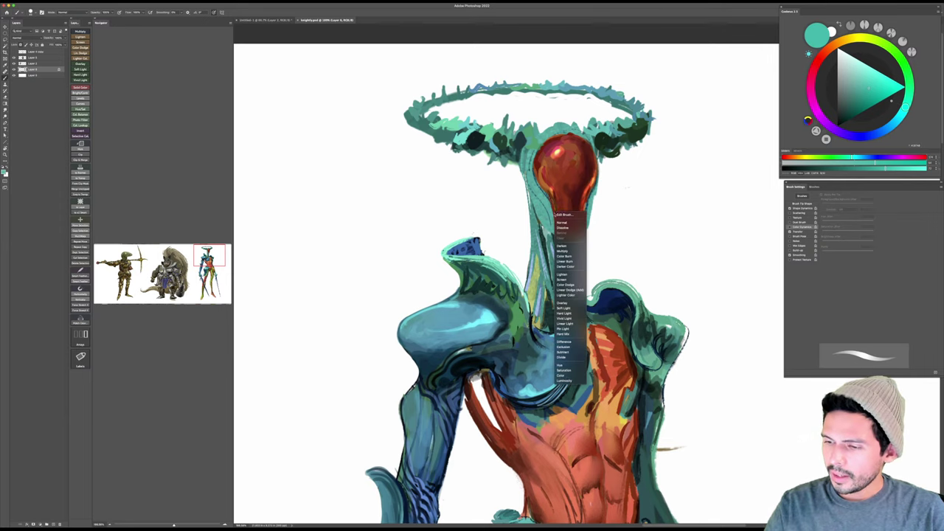
click(576, 287)
click(887, 128)
click(852, 91)
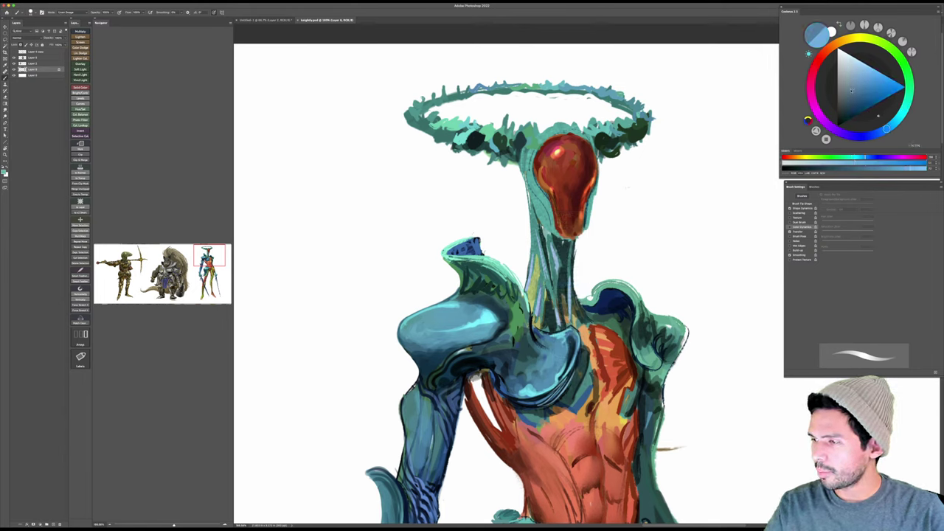
drag(852, 91, 845, 90)
key(bracketleft)
key(bracketleft)
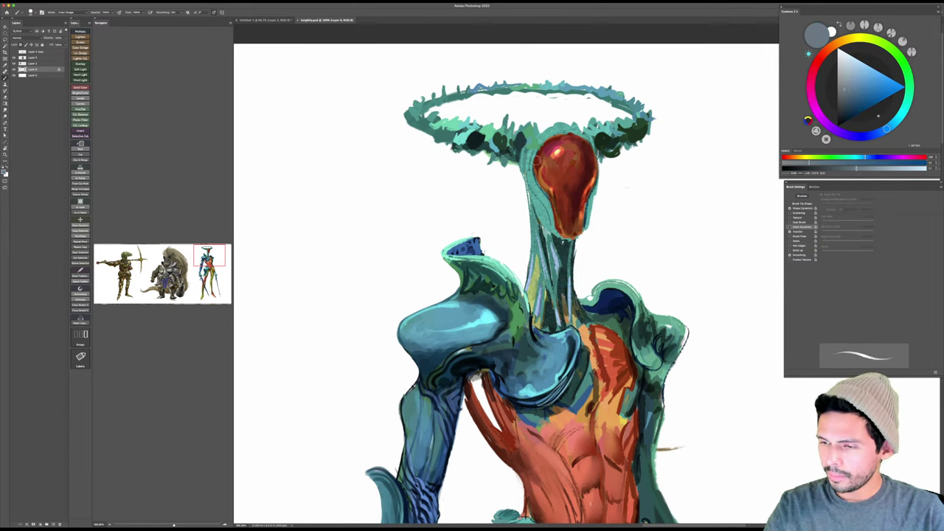
drag(536, 155, 538, 188)
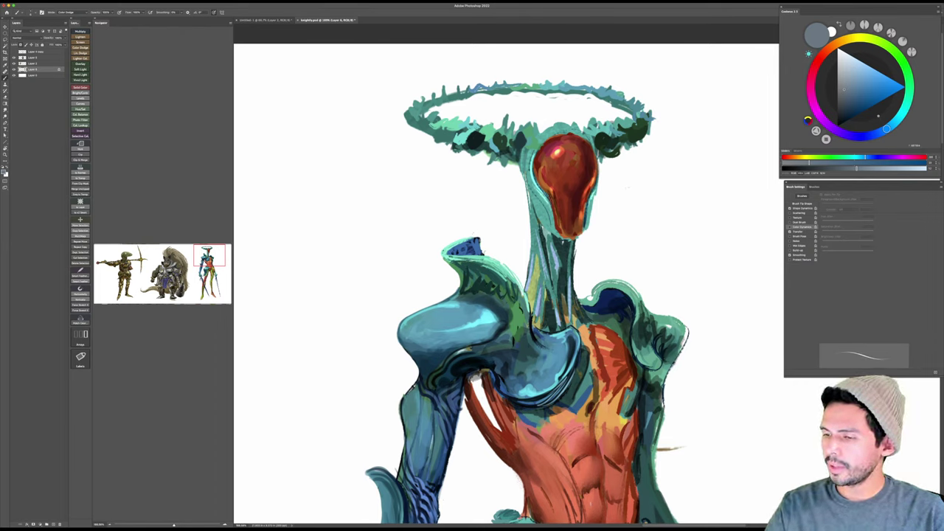
Step: Set the brush to Multiply with a darker greyish blue and shade the upper neck beneath the hood
shift+right_click(590, 187)
click(607, 228)
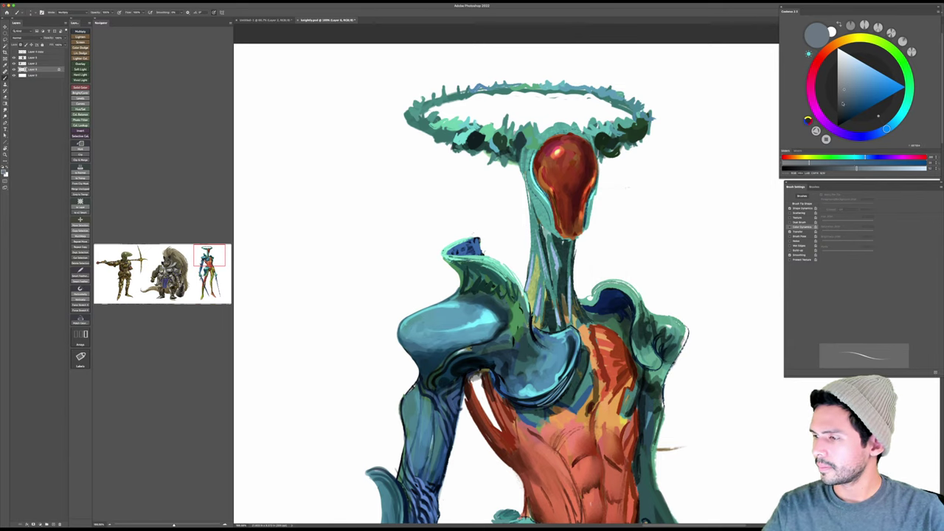
click(843, 101)
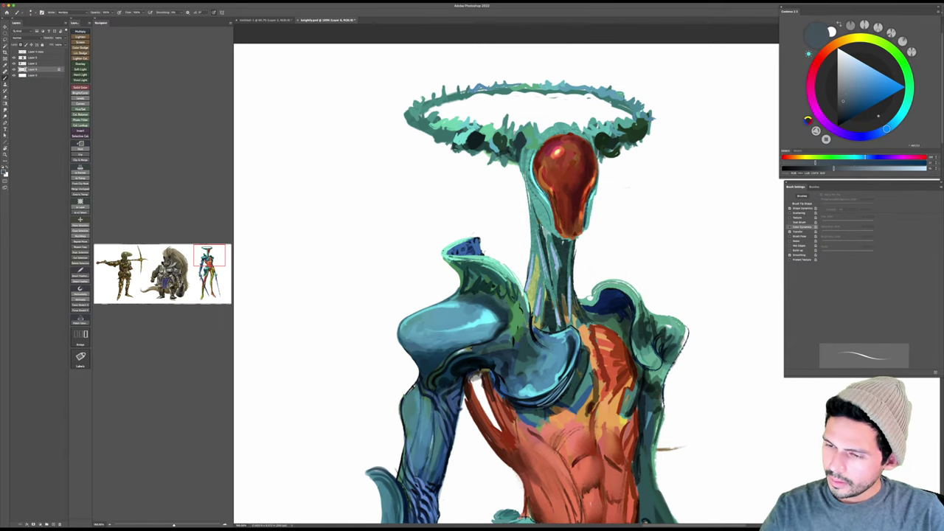
key(])
key(])
mouse_move(541, 200)
mouse_down()
mouse_move(548, 227)
mouse_move(536, 217)
mouse_move(566, 262)
mouse_move(541, 218)
mouse_move(541, 229)
mouse_up()
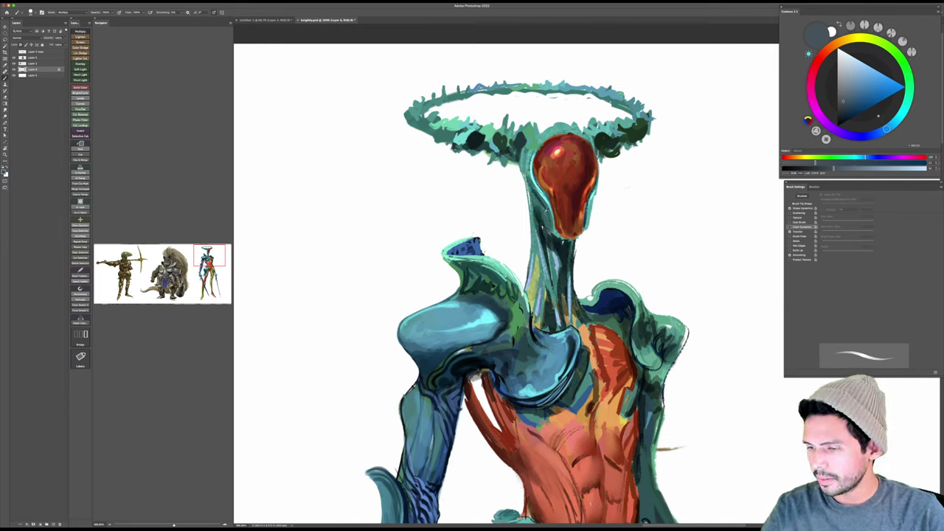
Step: Set the brush back to Normal, blend the neck's shading with a teal sampled from the neck, and save the document
shift+right_click(555, 202)
click(565, 213)
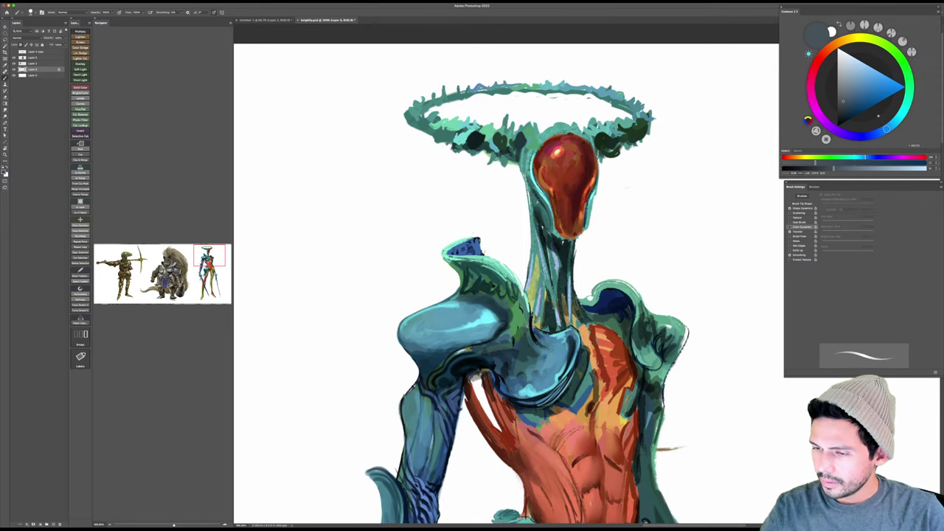
alt+click(539, 205)
drag(537, 204, 550, 232)
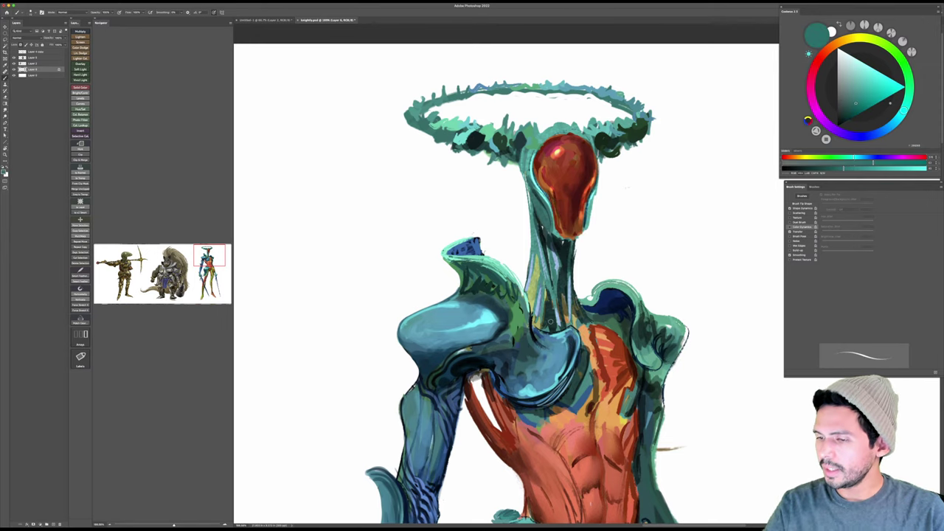
key(super+s)
Step: Refine the far shoulder armour where it meets the neck with sampled teal and dark navy strokes, and save the document
super+drag(686, 289, 663, 274)
drag(662, 275, 636, 226)
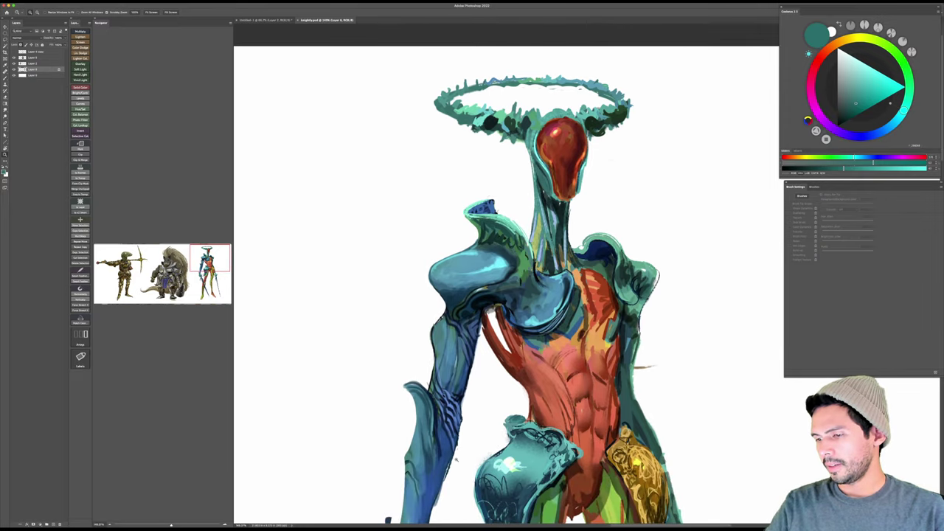
super+drag(596, 255, 611, 257)
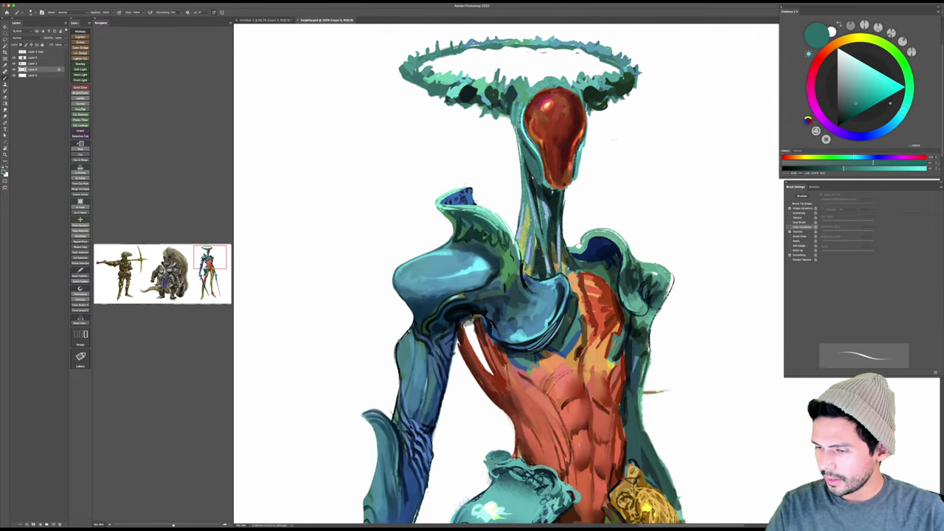
alt+click(580, 266)
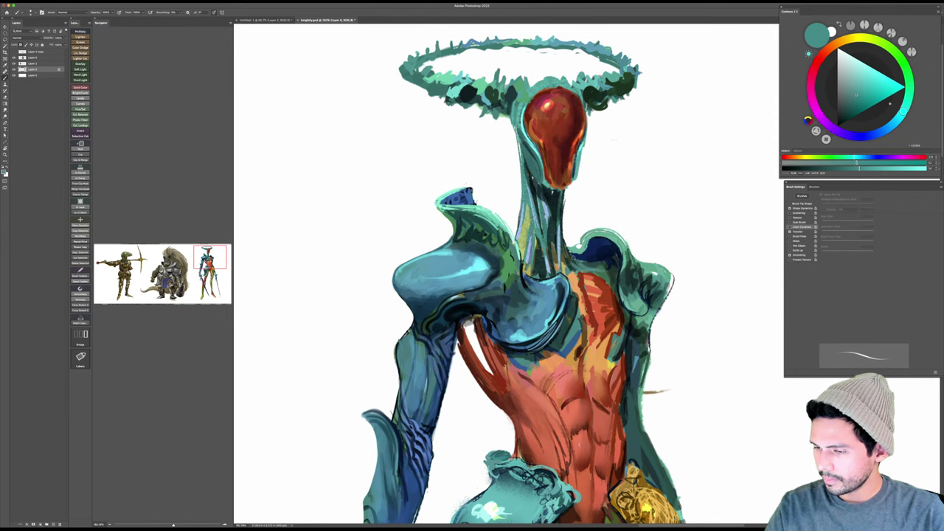
drag(573, 257, 605, 265)
scroll(603, 263, down, 2)
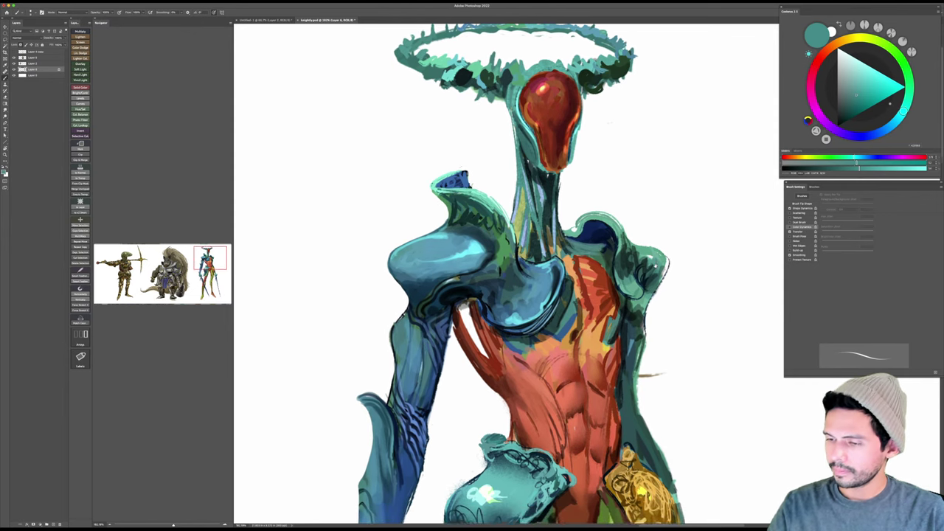
mouse_move(602, 232)
mouse_down()
mouse_move(593, 238)
mouse_move(599, 233)
mouse_up()
alt+click(603, 223)
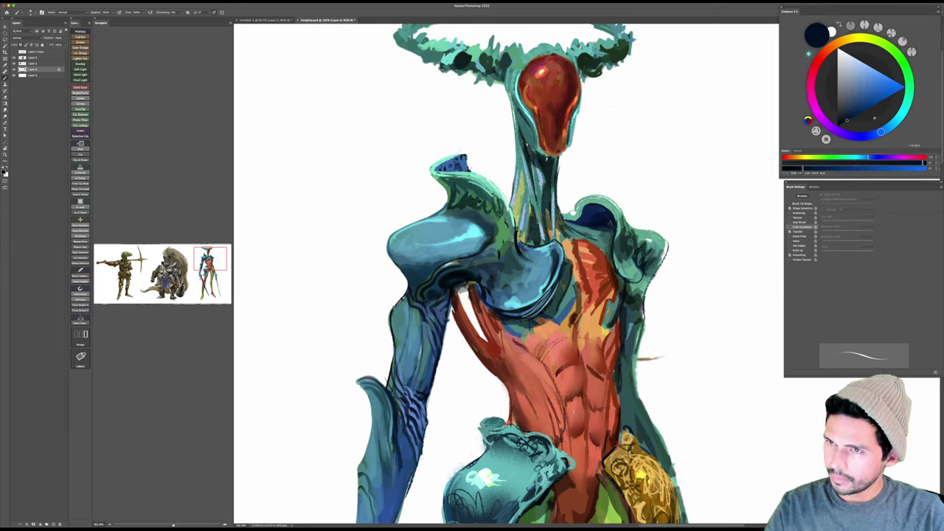
key(super+s)
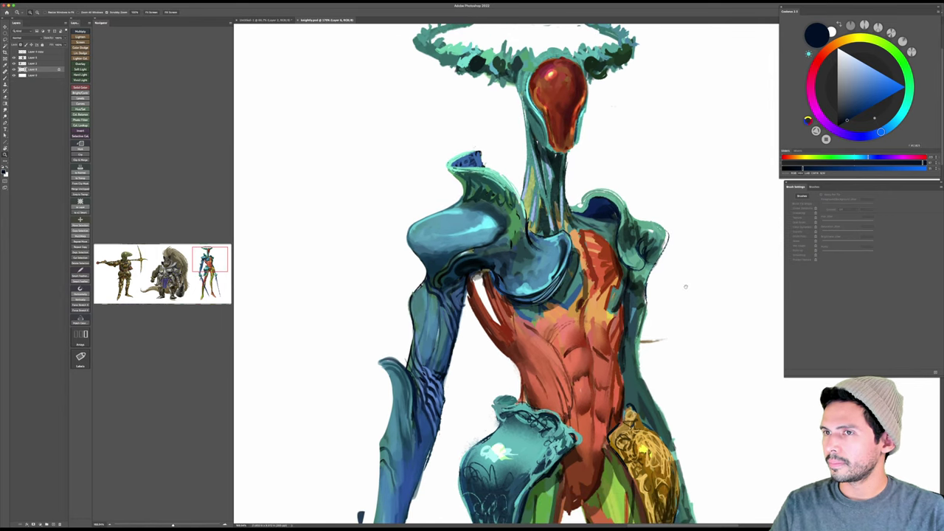
key(b)
key(z)
drag(690, 282, 682, 288)
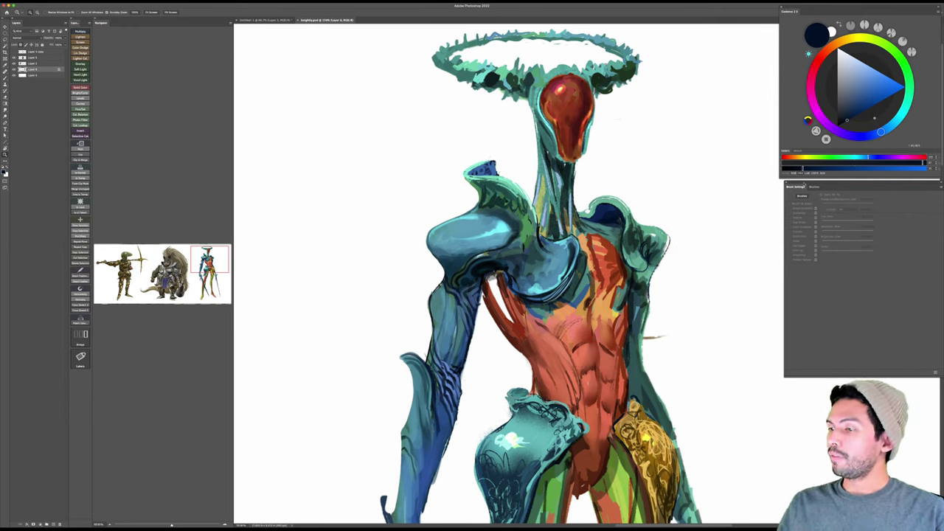
drag(805, 186, 799, 184)
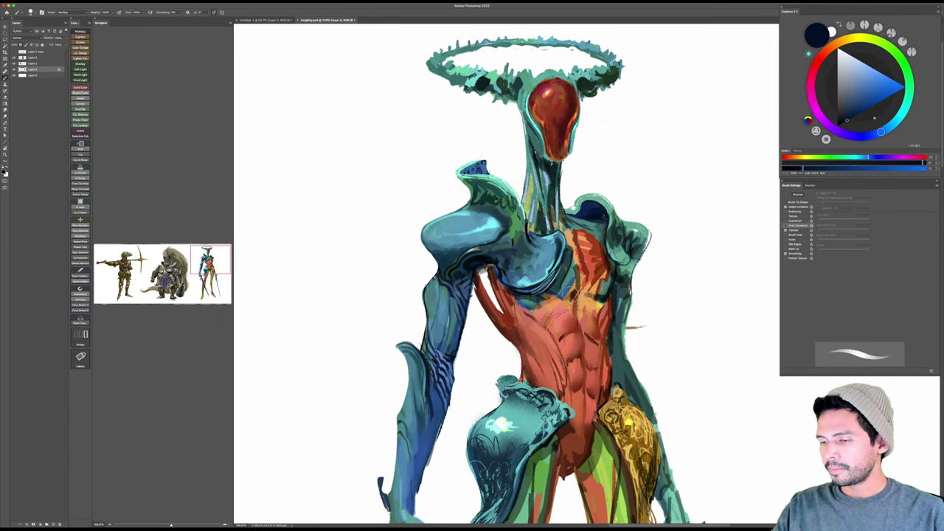
key(z)
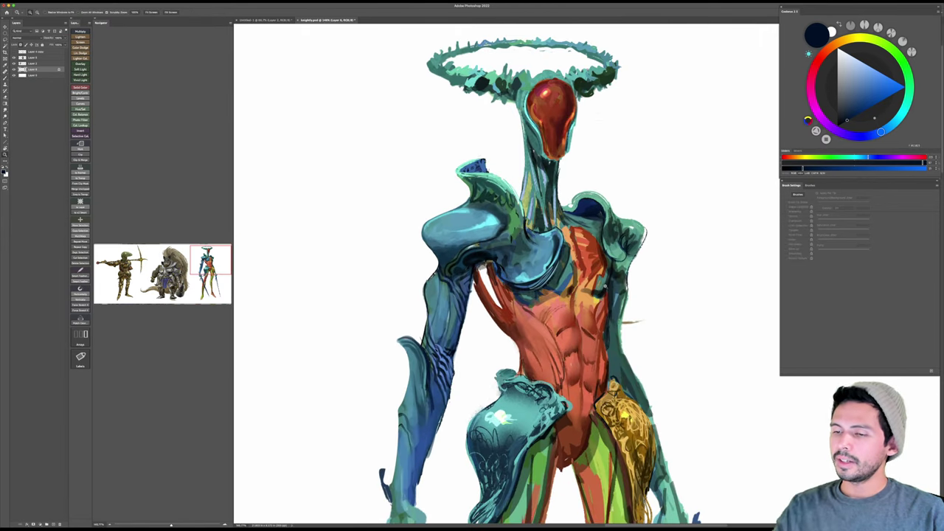
key(b)
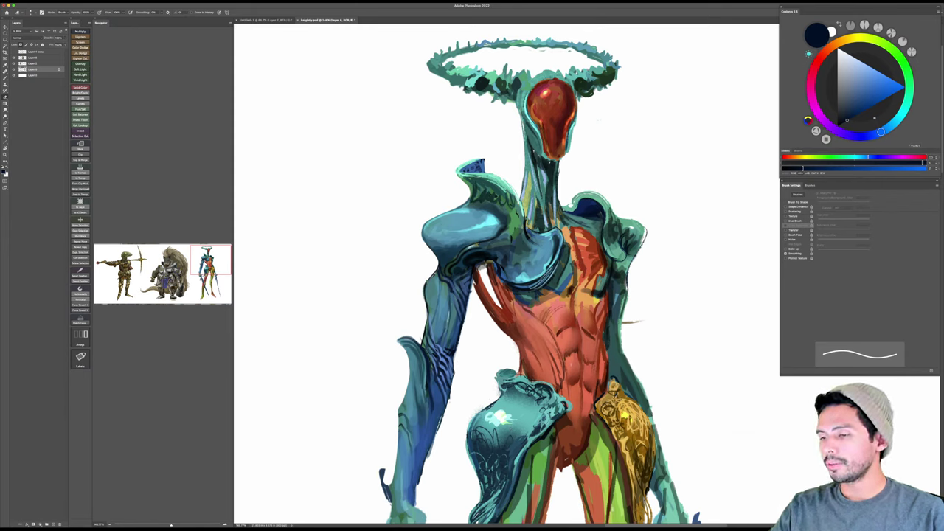
Step: Keep the brush on Normal and touch up the far shoulder armour's curled rim with sampled light teal greens and a smaller brush
key(b)
alt+click(618, 213)
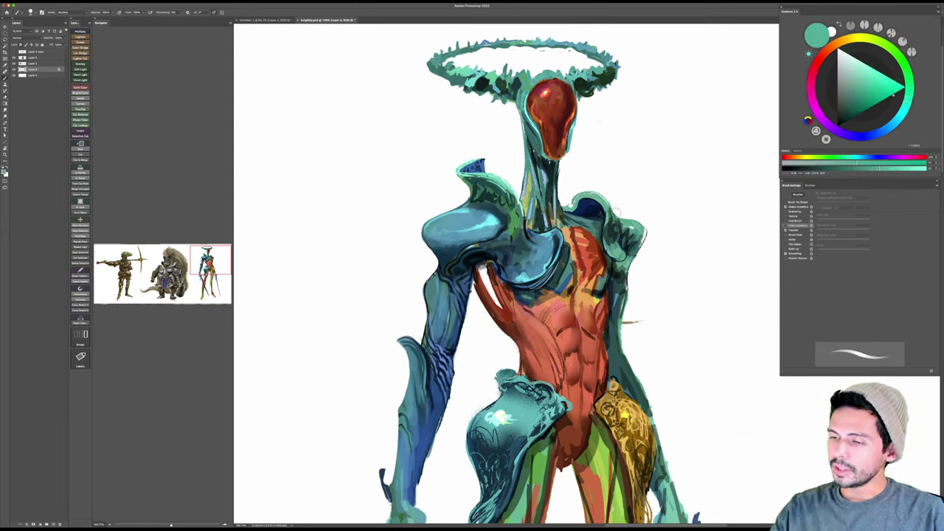
shift+right_click(625, 208)
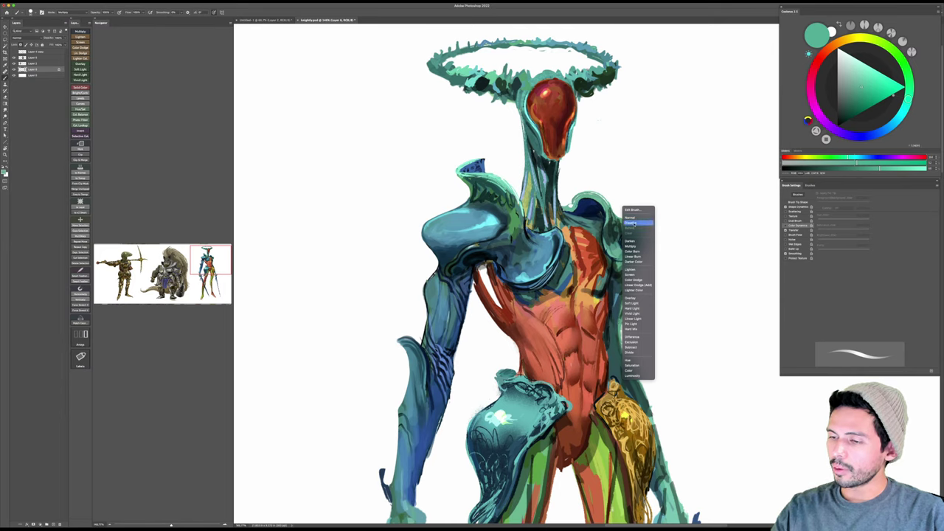
click(630, 217)
alt+click(595, 195)
key([)
key([)
key([)
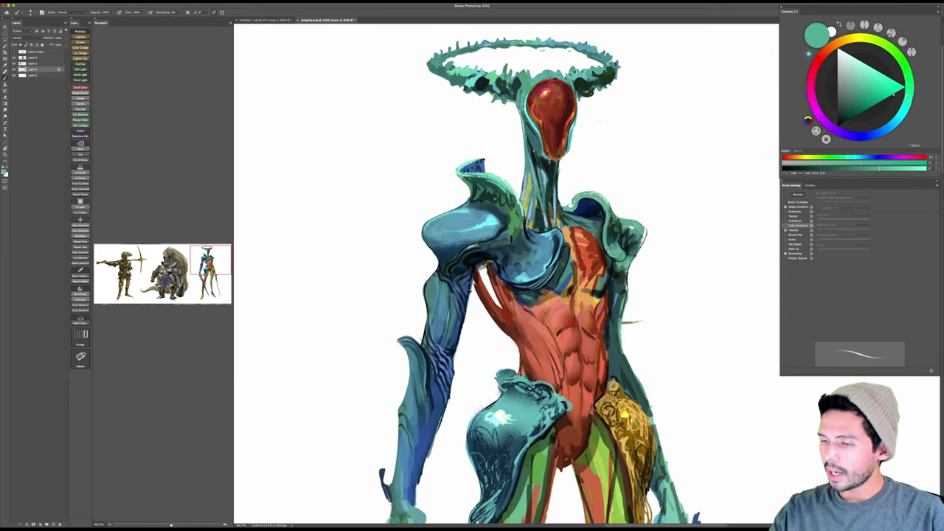
Step: Paint thin dark green shading strokes into the fold below the far shoulder armour's rim
alt+click(610, 234)
key(bracketleft)
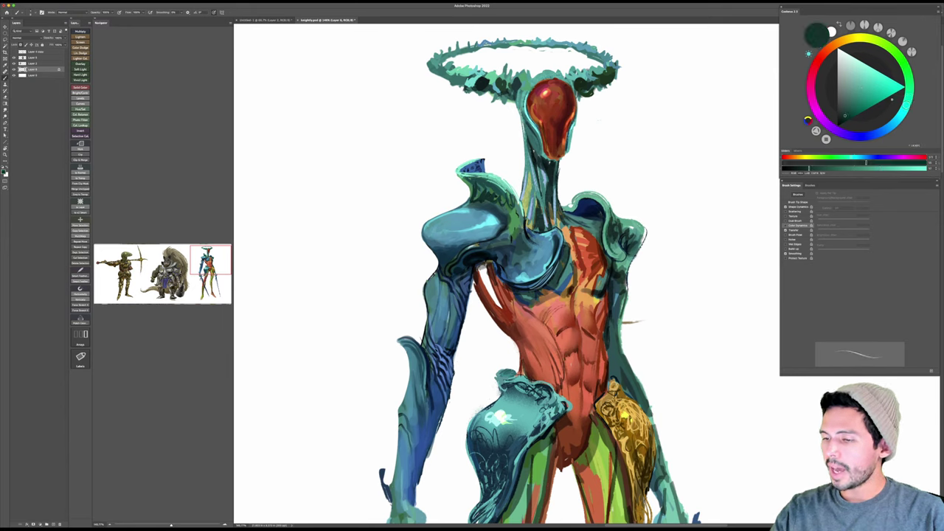
alt+click(608, 236)
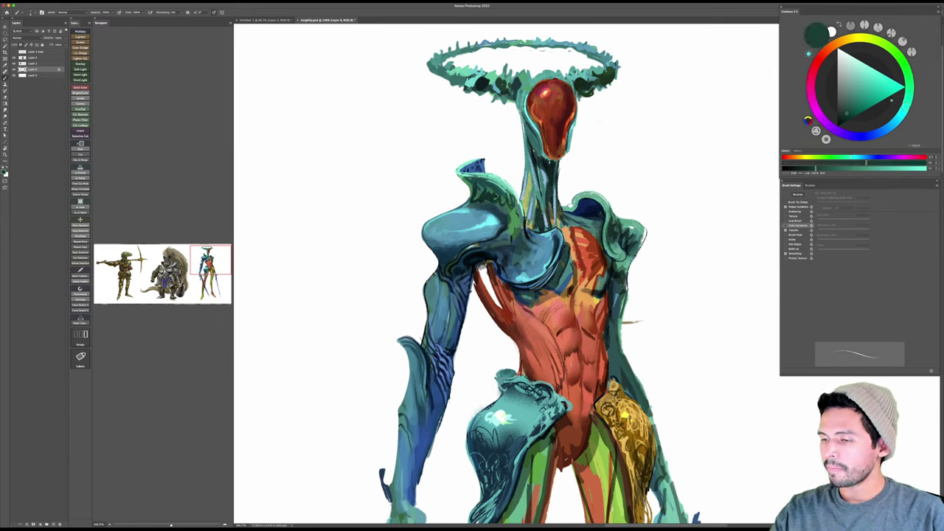
drag(607, 202, 611, 217)
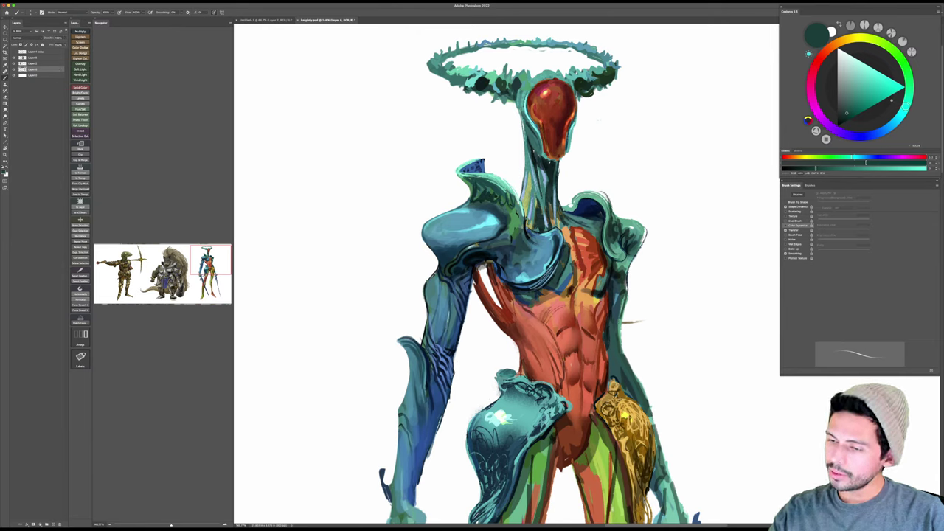
drag(612, 214, 574, 189)
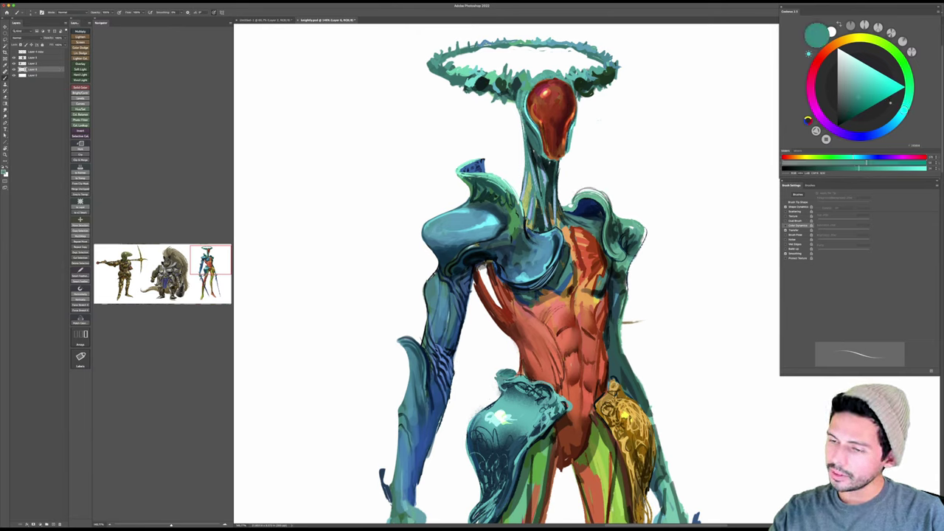
Step: Smooth the far shoulder armour's rim with sampled light teals and its hollow with deep navy blue
alt+click(619, 213)
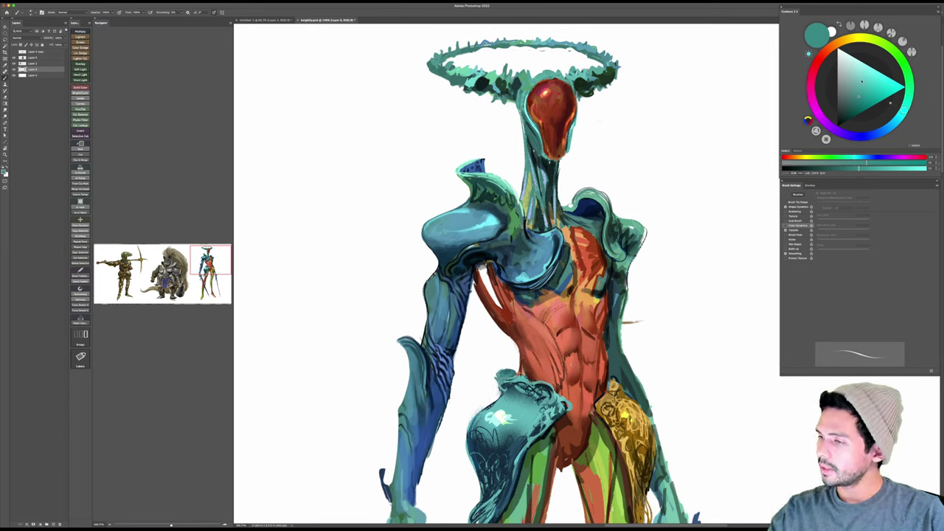
alt+click(594, 193)
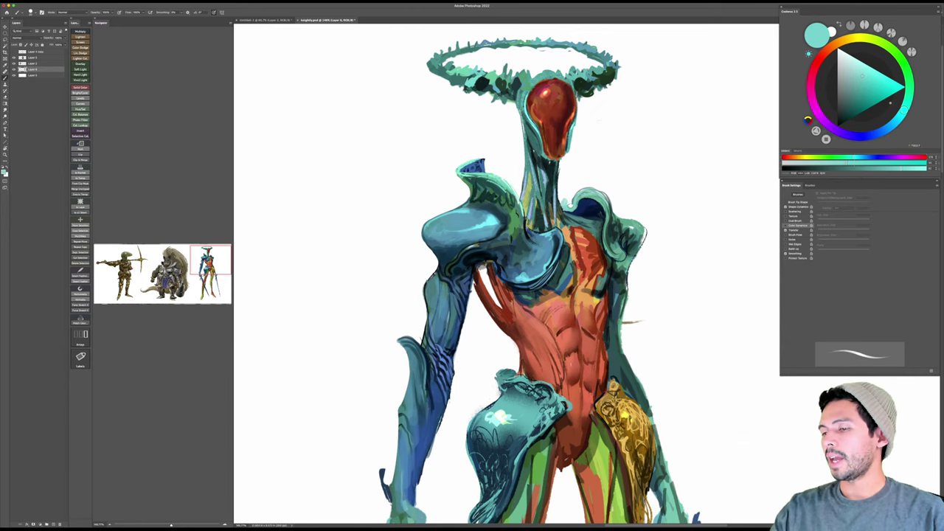
alt+click(582, 212)
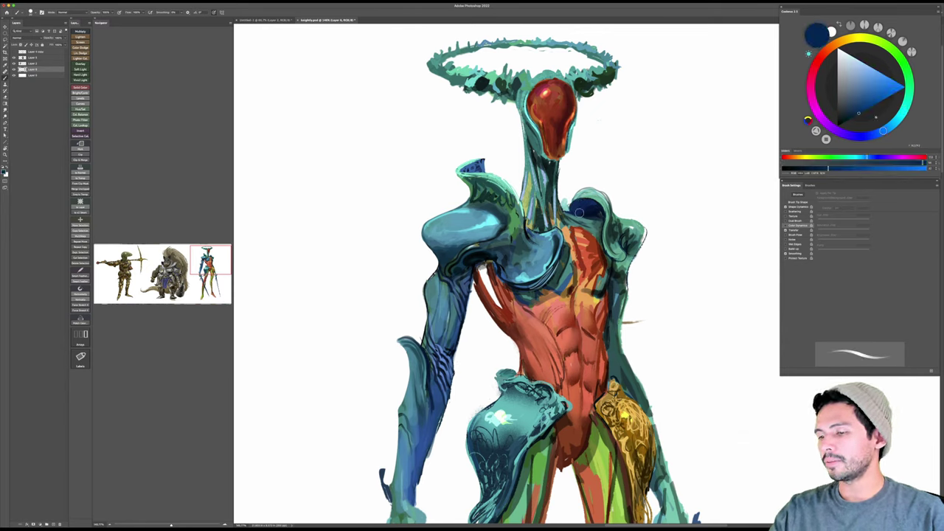
alt+click(585, 214)
alt+click(581, 214)
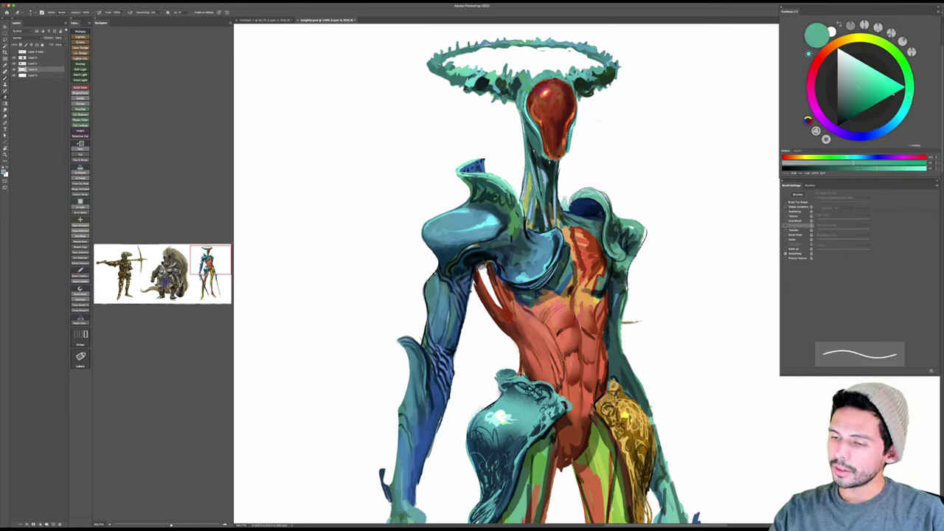
alt+click(565, 204)
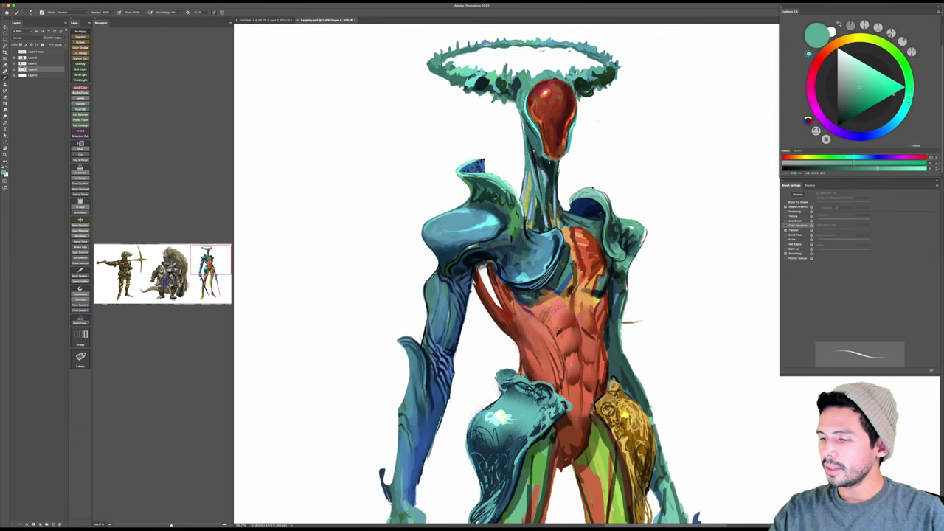
alt+click(567, 204)
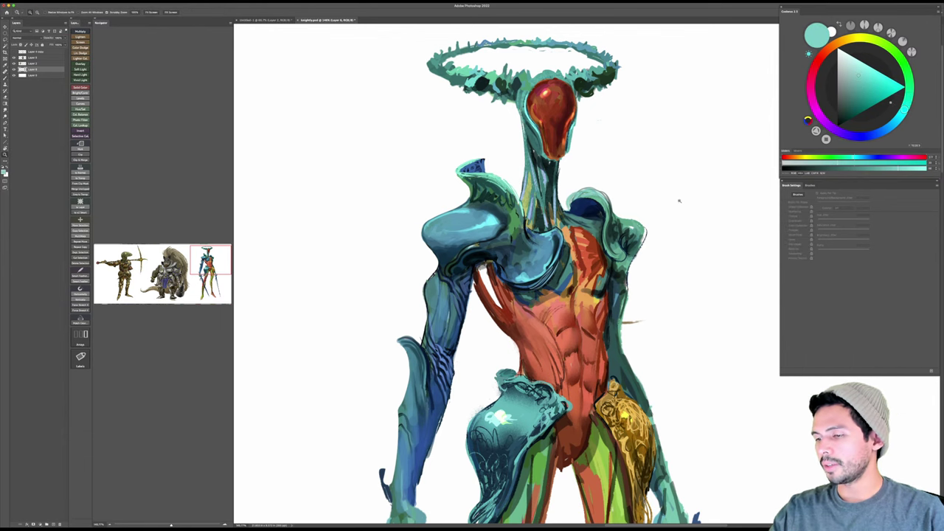
Step: Switch to a custom brush with colour dynamics and clean up the far shoulder armour's outer lobe with sampled green teal
key(z)
alt+click(670, 230)
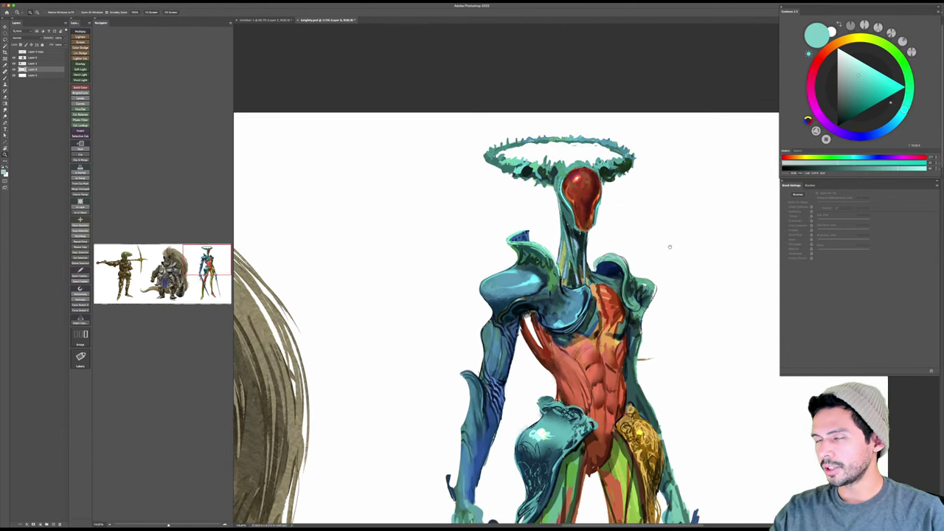
key(b)
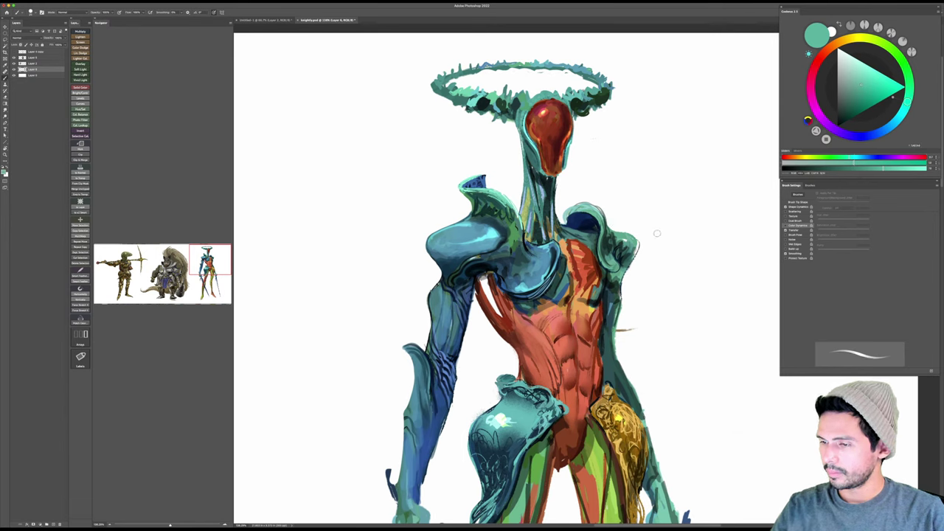
right_click(656, 233)
click(786, 322)
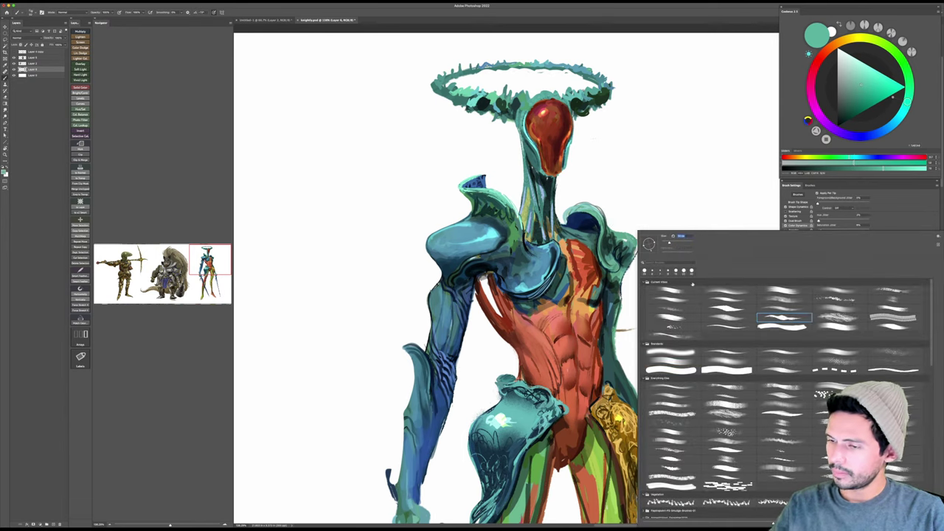
alt+click(621, 238)
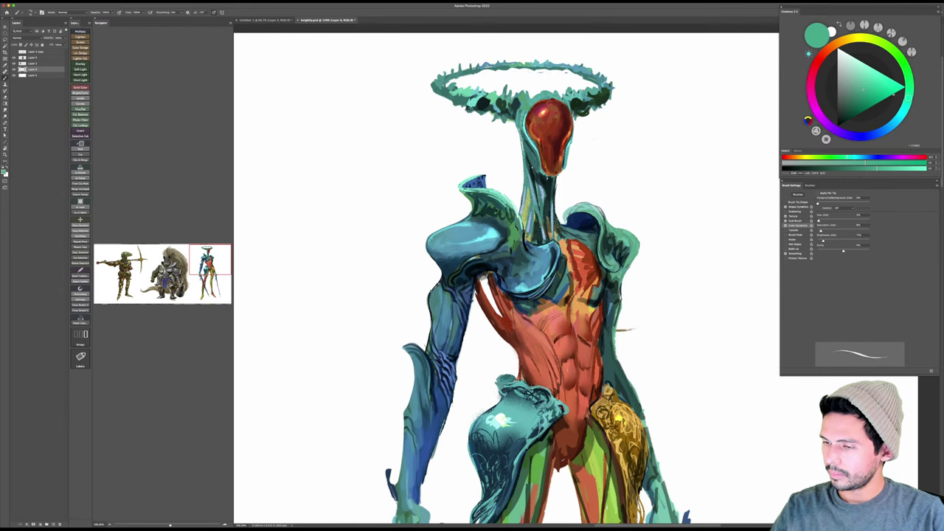
key(z)
alt+click(624, 256)
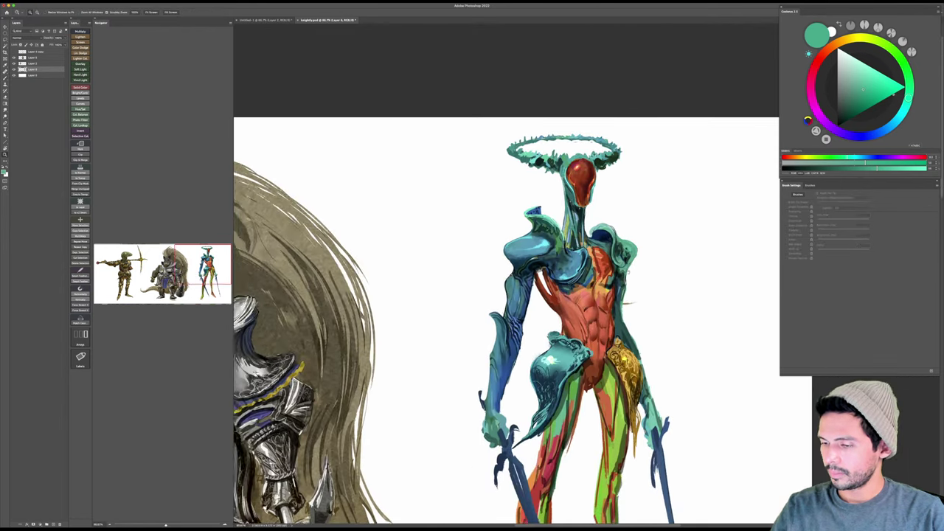
Step: Sample the dark red from the slender figure's face and brush it onto the thigh below the gold hip armour
drag(642, 334, 630, 275)
scroll(630, 275, down, 2)
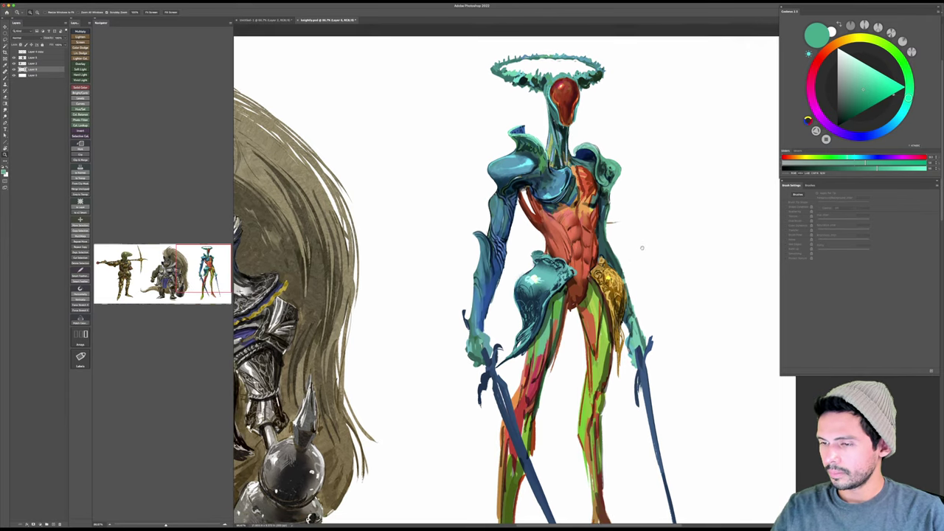
key(b)
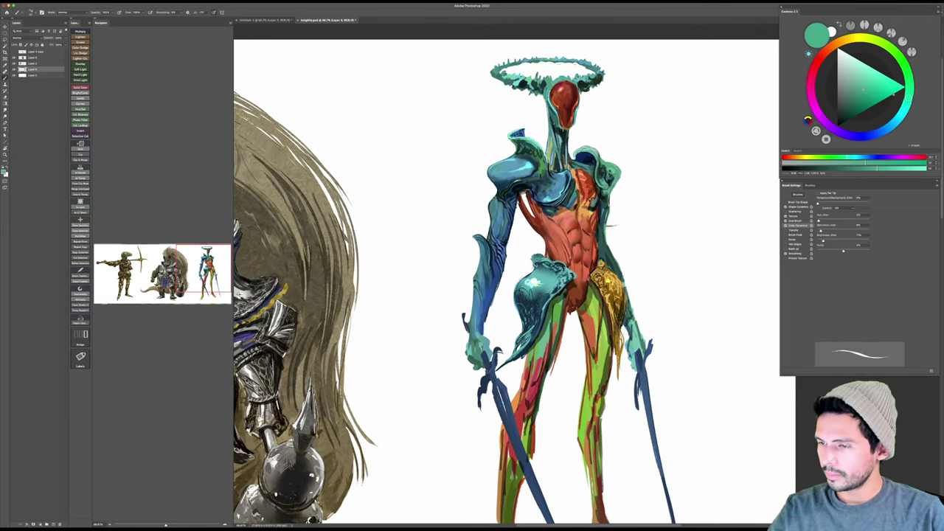
alt+click(567, 119)
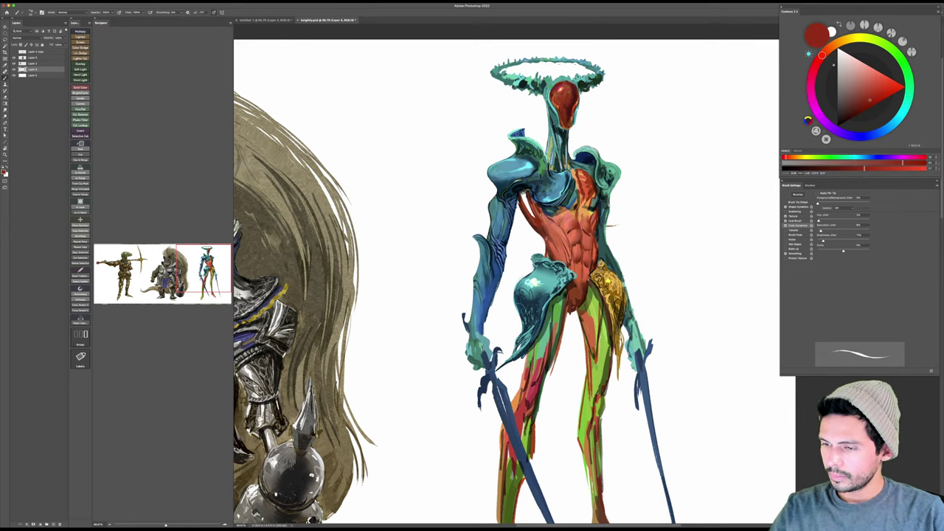
key(bracketleft)
key(bracketleft)
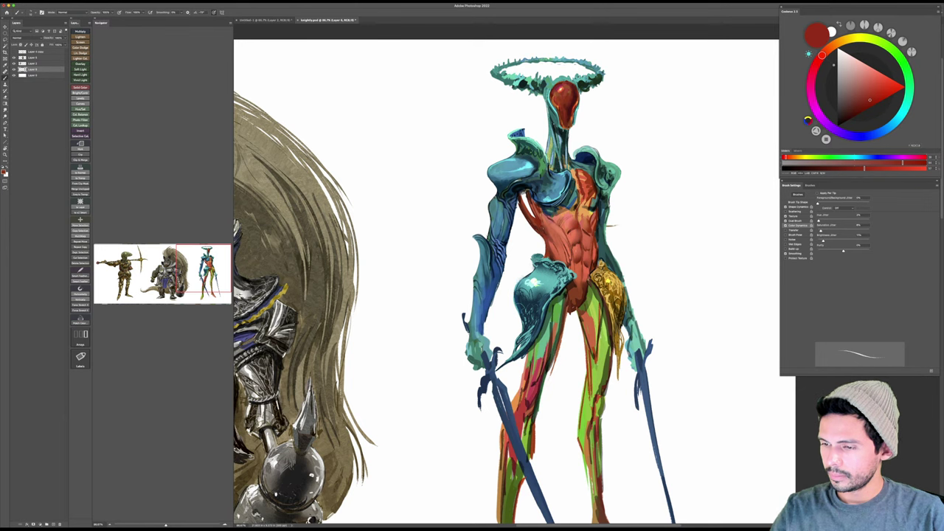
drag(644, 283, 642, 211)
key(bracketright)
key(bracketright)
key(bracketright)
drag(580, 249, 594, 277)
Step: Sample light greens from the thigh below the gold hip armour and paint green strokes over its muscles
alt+click(598, 258)
drag(596, 244, 597, 272)
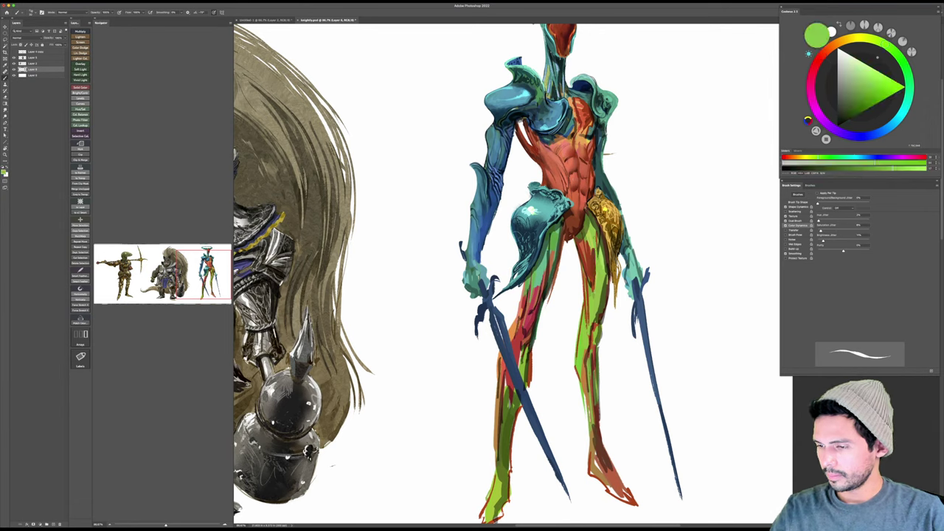
drag(597, 238, 598, 261)
mouse_move(598, 232)
mouse_down()
mouse_move(594, 289)
mouse_move(586, 256)
mouse_up()
alt+click(589, 236)
drag(585, 258, 589, 274)
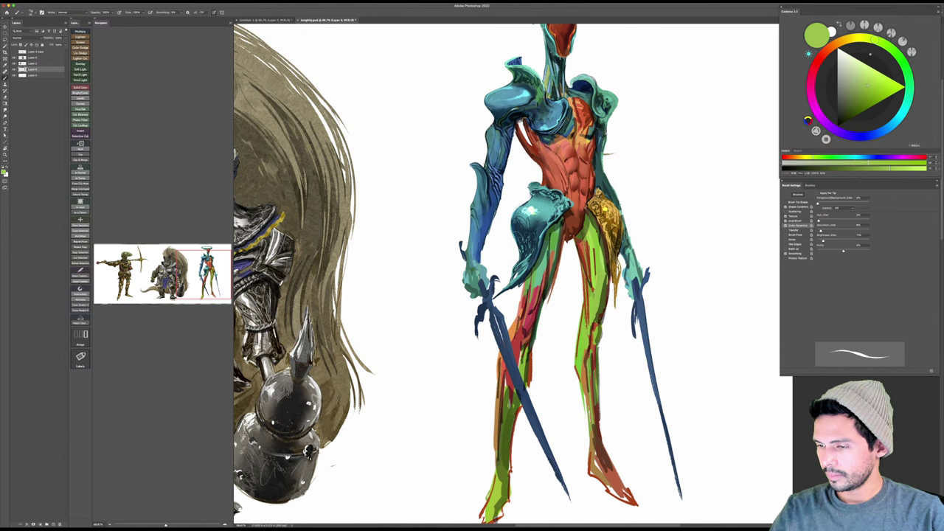
mouse_move(584, 239)
mouse_down()
mouse_move(582, 299)
mouse_move(582, 252)
mouse_up()
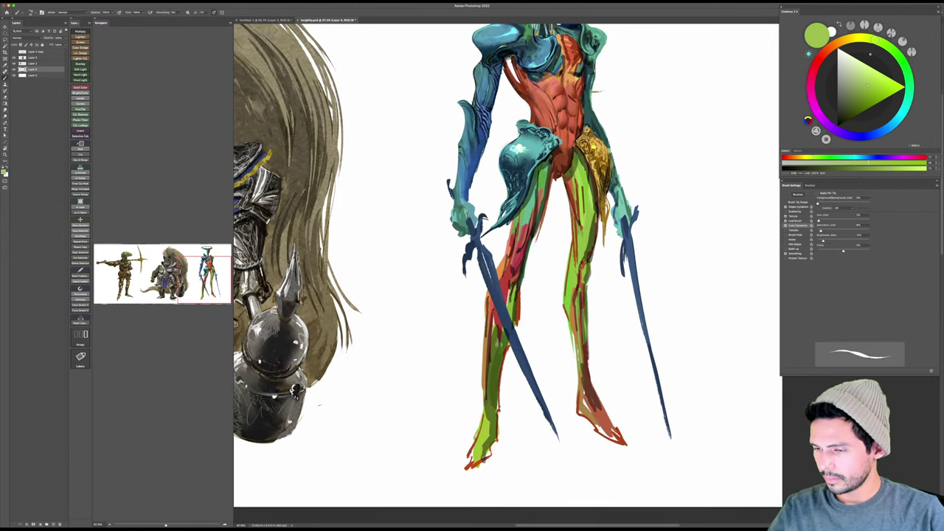
Step: Sample crimson from the sword-side thigh and block in a bulging knee guard with a pointed flare on the opposite leg
alt+click(524, 256)
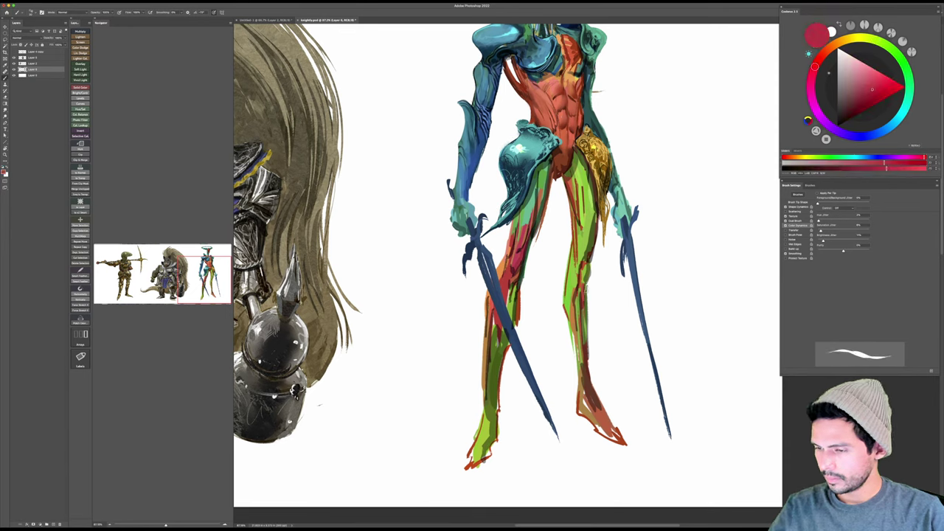
drag(590, 282, 577, 327)
mouse_move(588, 287)
mouse_down()
mouse_move(597, 270)
mouse_move(592, 305)
mouse_up()
mouse_move(596, 270)
mouse_down()
mouse_move(599, 256)
mouse_move(589, 333)
mouse_move(587, 285)
mouse_up()
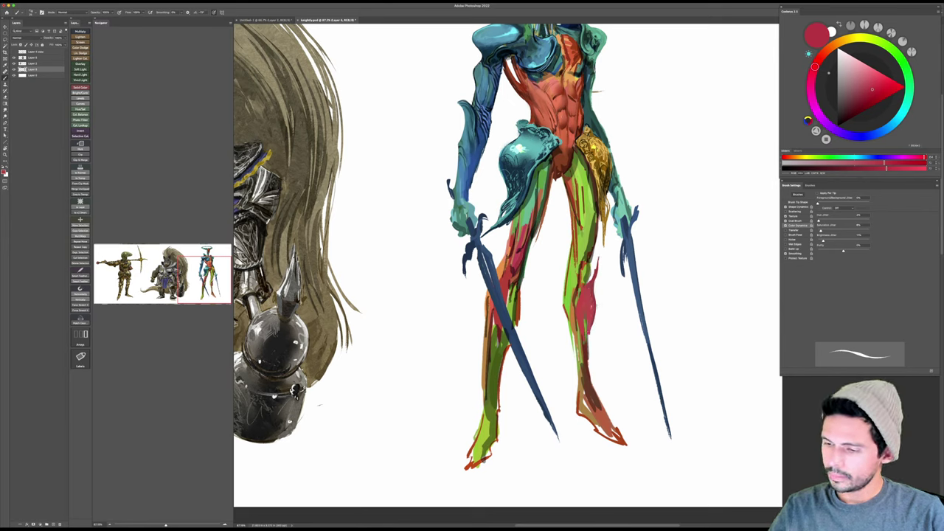
Step: Fill the shin below the new knee guard with crimson down to the ankle, widening its outer edge
drag(592, 328, 588, 409)
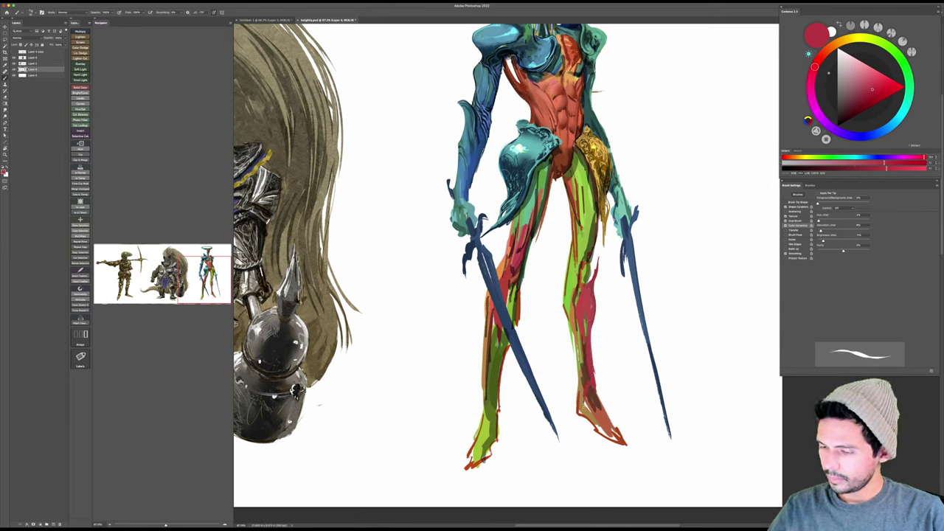
drag(584, 329, 580, 382)
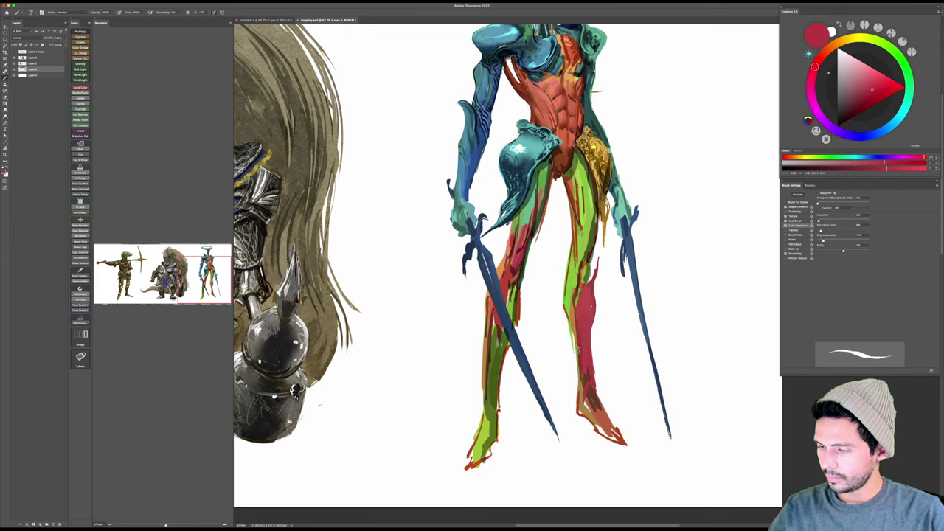
drag(574, 326, 577, 348)
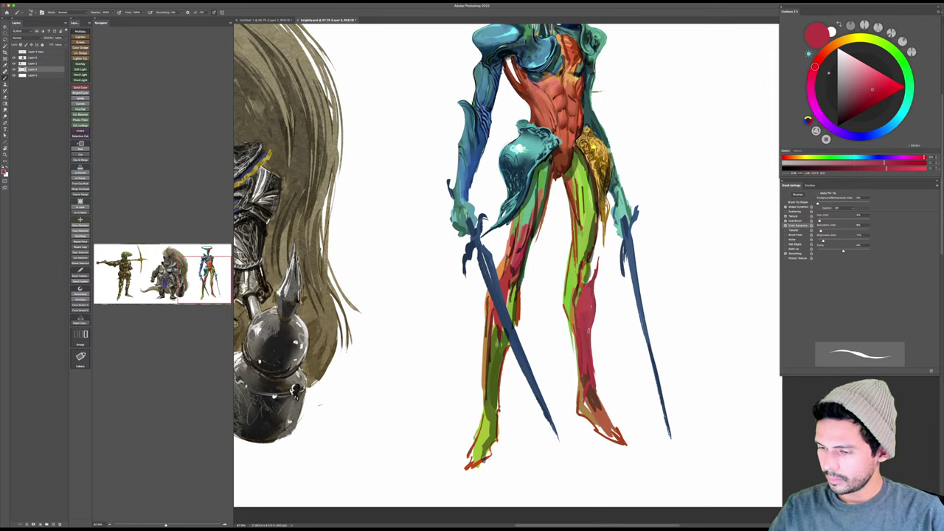
mouse_move(565, 317)
mouse_down()
mouse_move(573, 348)
mouse_move(599, 274)
mouse_move(581, 410)
mouse_up()
Step: Paint the ankle and foot of the crimson leg with crimson strokes
mouse_move(582, 373)
mouse_down()
mouse_move(589, 384)
mouse_move(602, 372)
mouse_move(579, 376)
mouse_up()
drag(577, 358, 592, 364)
mouse_move(580, 369)
mouse_down()
mouse_move(585, 382)
mouse_move(593, 377)
mouse_up()
mouse_move(587, 362)
mouse_down()
mouse_move(597, 394)
mouse_move(620, 407)
mouse_move(608, 396)
mouse_up()
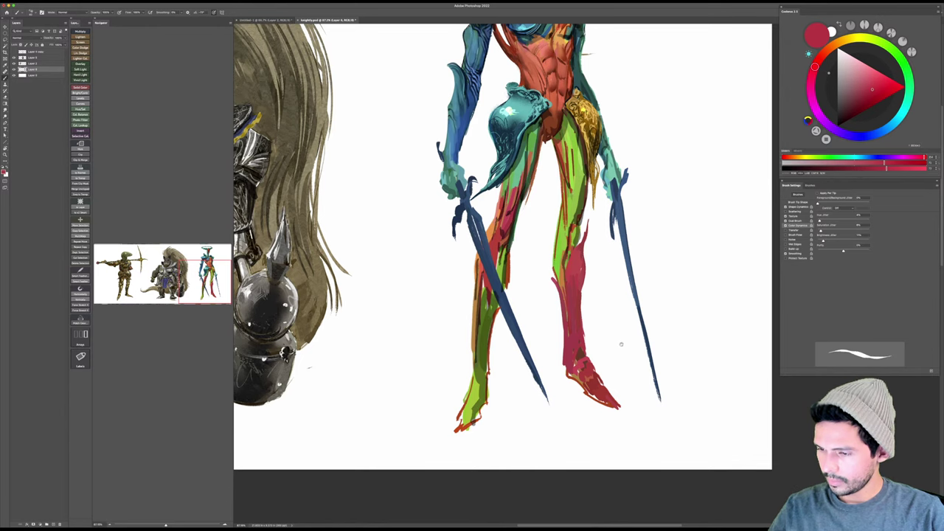
drag(619, 342, 625, 356)
Step: Choose a near-black red and draw the ankle contour and overlapping plate lines on the crimson foot
click(844, 123)
scroll(654, 334, down, 1)
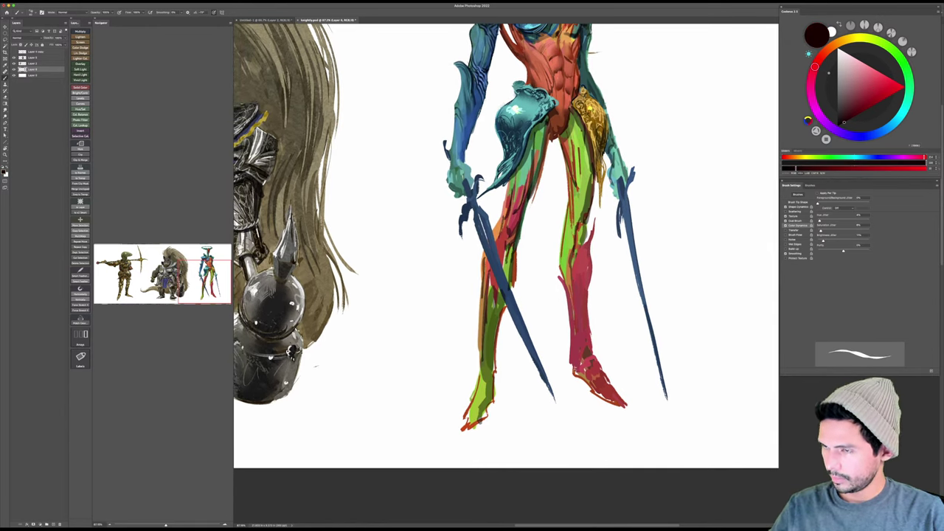
mouse_move(588, 347)
mouse_down()
mouse_move(580, 373)
mouse_move(592, 385)
mouse_up()
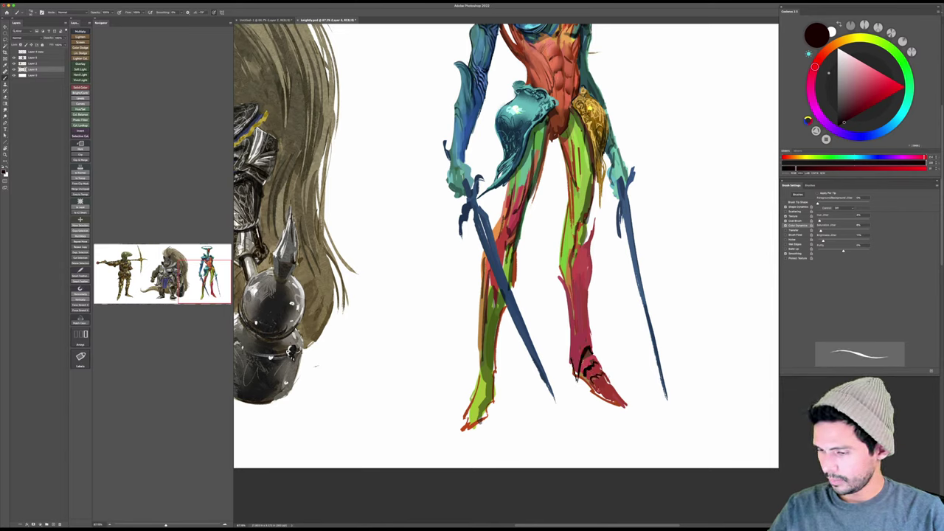
Step: Sample red from the foot and extend the toe into an upward-curling tip
mouse_move(662, 339)
mouse_down()
mouse_move(636, 363)
mouse_move(633, 415)
mouse_move(635, 391)
mouse_up()
alt+click(617, 401)
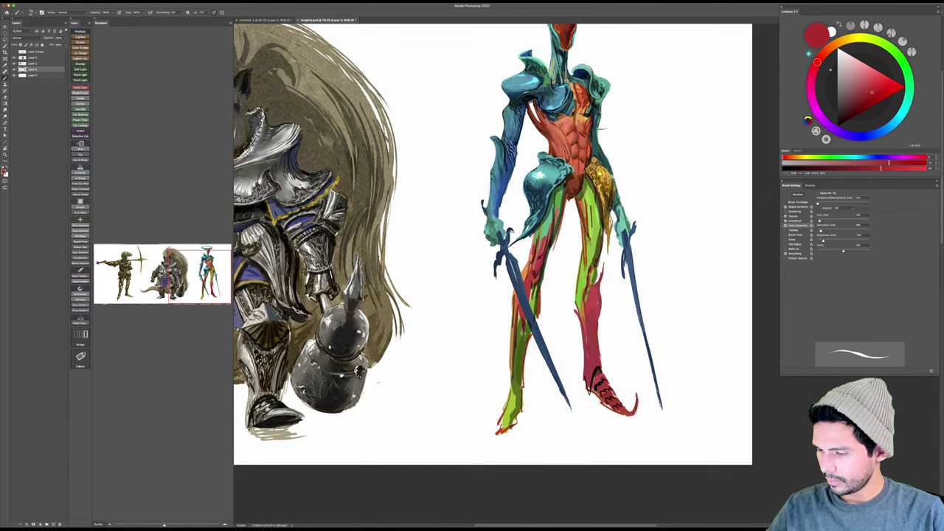
scroll(674, 340, up, 5)
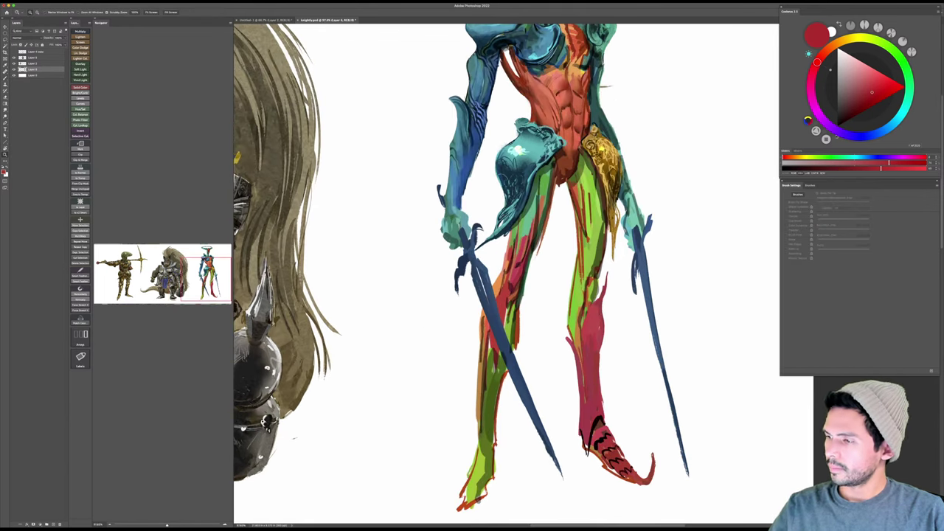
Step: Choose a dark red and paint a shaded oval on the crimson knee guard and dark strokes on its spike
click(863, 108)
scroll(609, 336, down, 2)
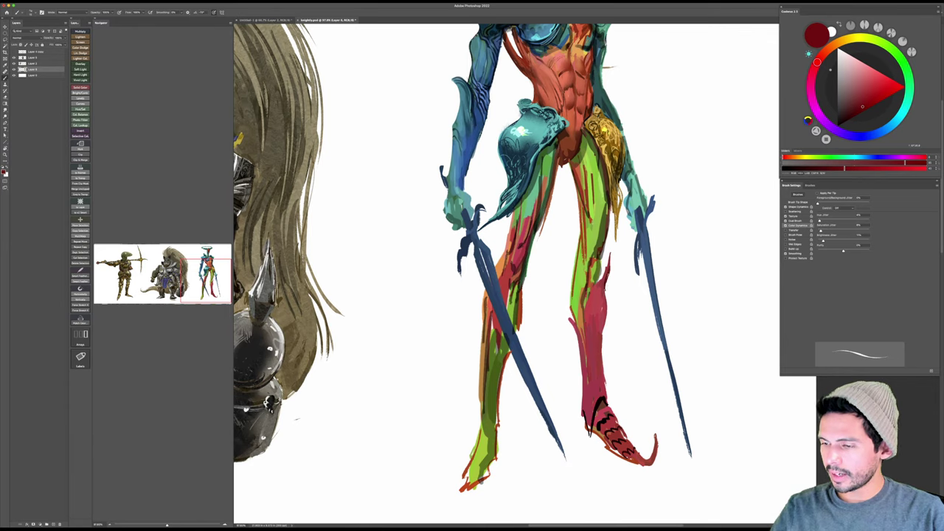
key(bracketright)
key(bracketright)
mouse_move(606, 285)
mouse_down()
mouse_move(601, 332)
mouse_move(600, 294)
mouse_move(593, 310)
mouse_move(592, 325)
mouse_move(604, 294)
mouse_up()
key(bracketright)
key(bracketright)
mouse_move(601, 328)
mouse_down()
mouse_move(602, 340)
mouse_move(582, 332)
mouse_move(586, 361)
mouse_up()
key(bracketleft)
key(bracketleft)
key(bracketleft)
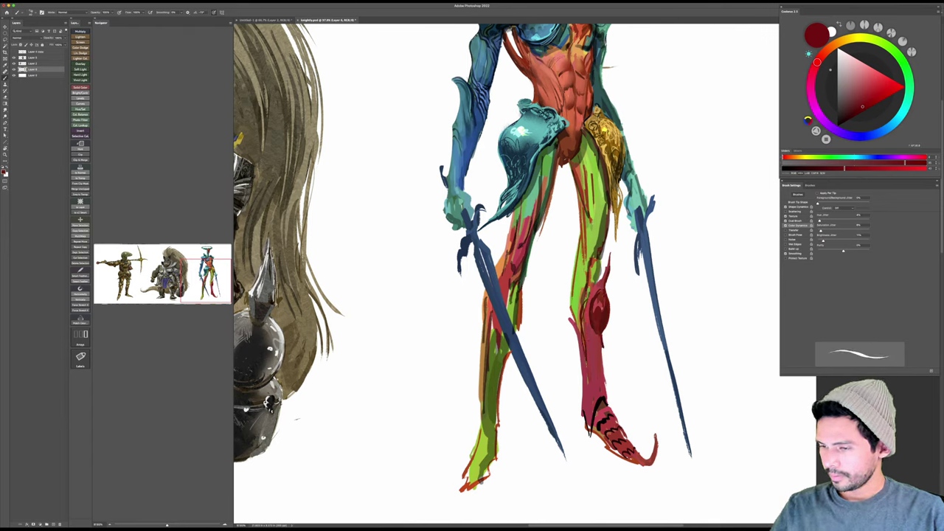
Step: Darken the inner edge of the knee guard and blend brighter crimson sampled from it down the shin
drag(589, 288, 582, 325)
alt+click(586, 314)
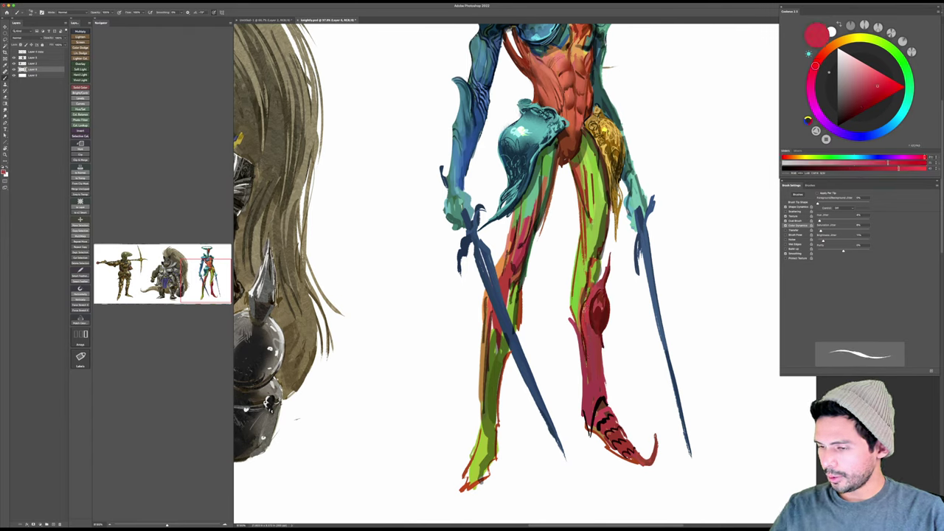
alt+click(586, 313)
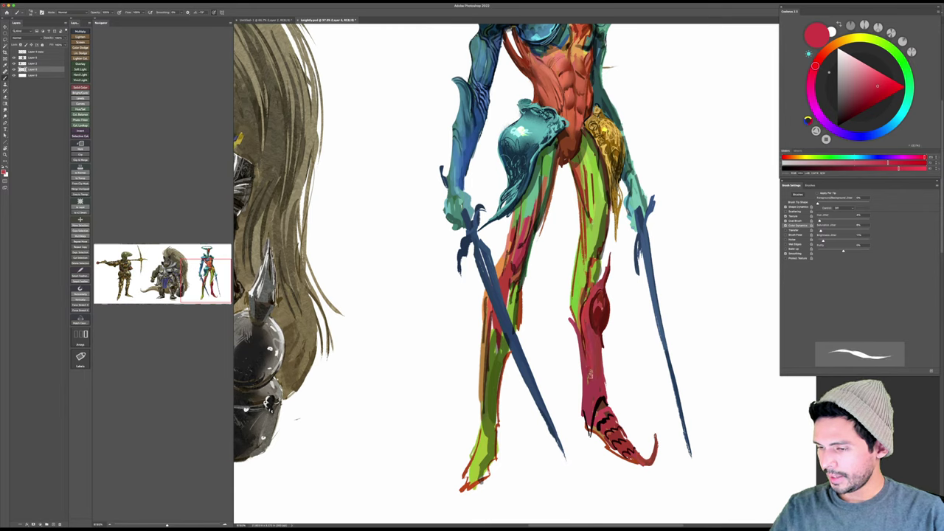
alt+click(587, 308)
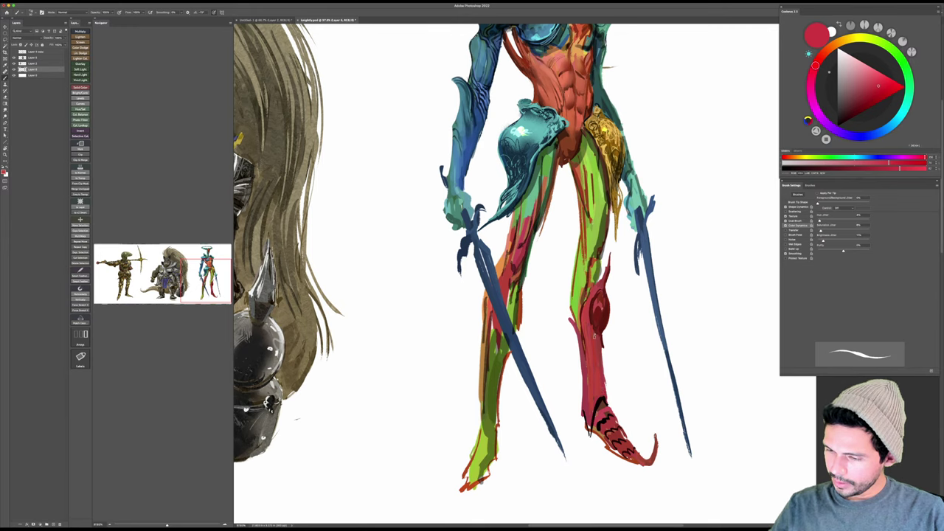
Step: Sample dark red from the knee oval and paint shadow lines down both edges of the shin
alt+click(597, 312)
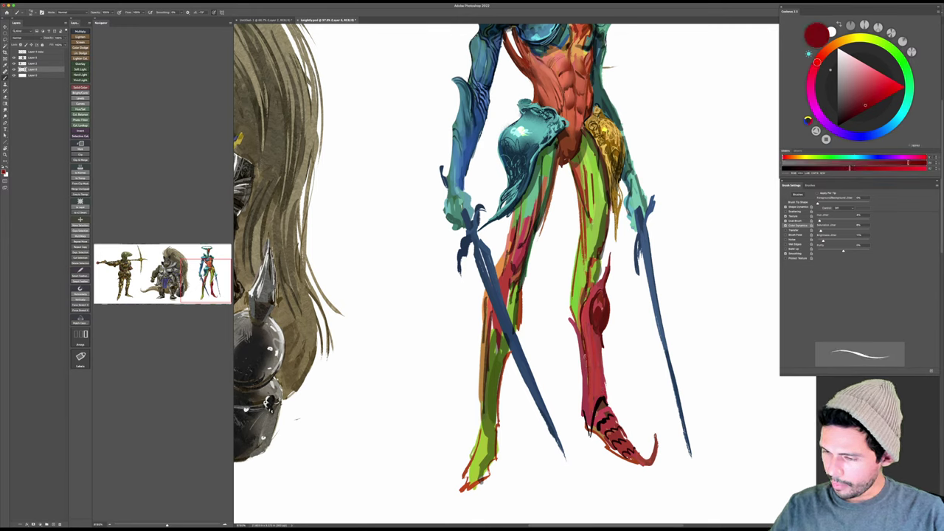
drag(585, 354, 591, 415)
drag(603, 344, 608, 405)
alt+click(600, 349)
alt+click(599, 353)
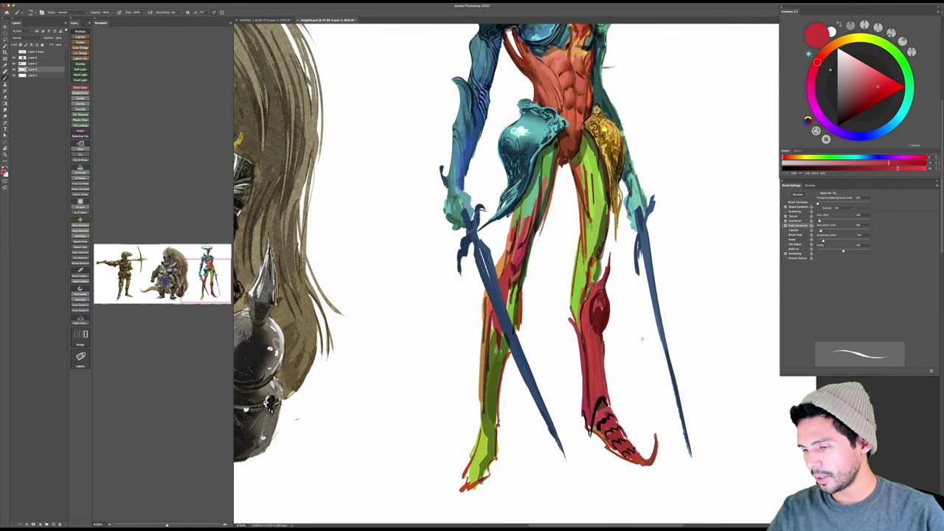
drag(642, 340, 636, 346)
drag(636, 346, 623, 400)
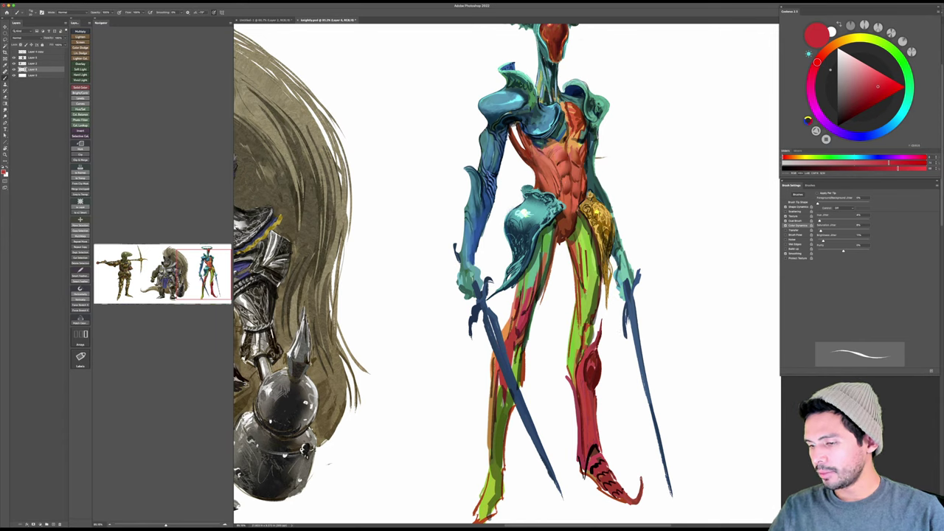
Step: Sample dark red from the knee guard and shade its upward spike
alt+click(596, 360)
drag(602, 332, 597, 351)
mouse_move(602, 318)
mouse_down()
mouse_move(599, 352)
mouse_move(589, 357)
mouse_move(600, 362)
mouse_move(620, 312)
mouse_up()
Step: Sample reds from the knee guard and shin and blend shading strokes down the lower leg armour
alt+click(581, 366)
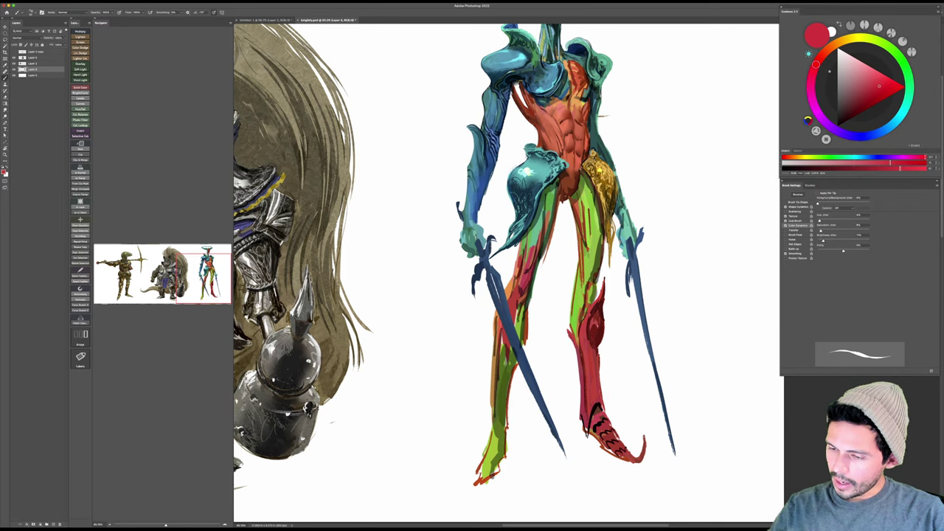
alt+click(599, 336)
mouse_move(587, 359)
mouse_down()
mouse_move(594, 400)
mouse_move(597, 390)
mouse_move(593, 369)
mouse_move(590, 403)
mouse_move(600, 400)
mouse_move(599, 384)
mouse_move(594, 406)
mouse_move(597, 397)
mouse_up()
alt+click(587, 357)
alt+click(591, 365)
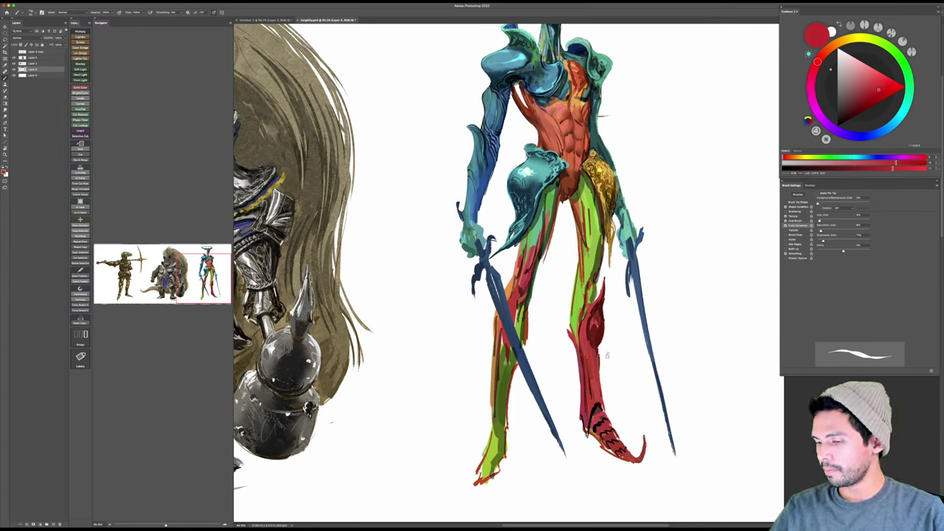
Step: Choose a near-black red and outline the pointed flare on the inner edge of the shin armour
click(844, 122)
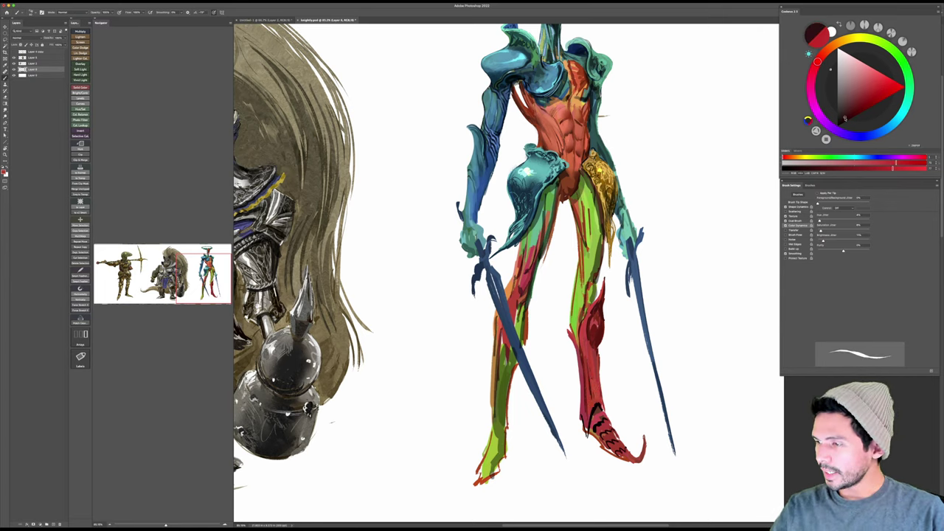
drag(568, 329, 578, 346)
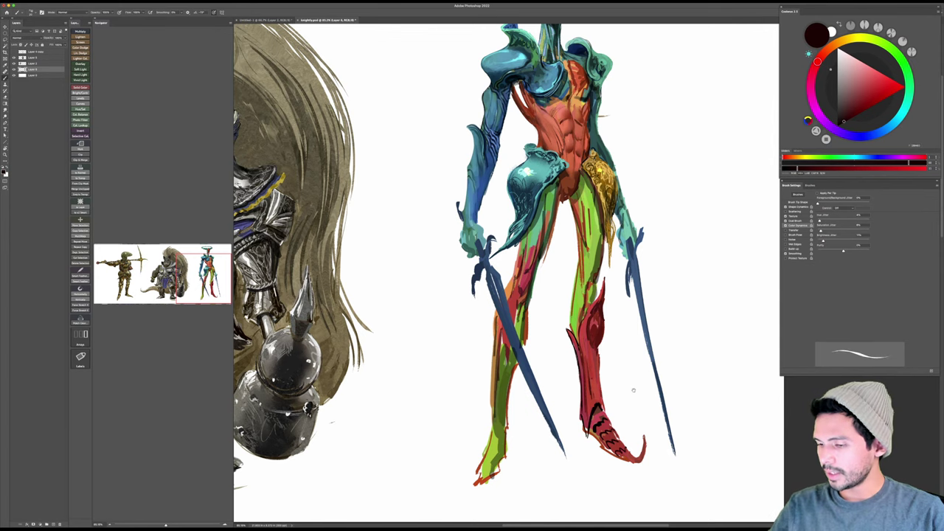
drag(634, 391, 631, 400)
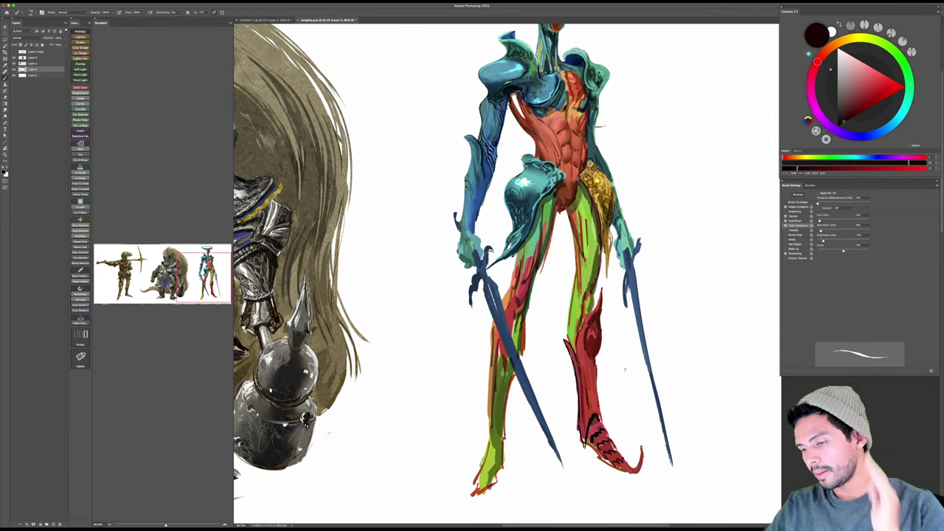
Step: Sample green from the thigh, darken it to olive, and paint over the knee and shin behind the large sword
alt+click(594, 259)
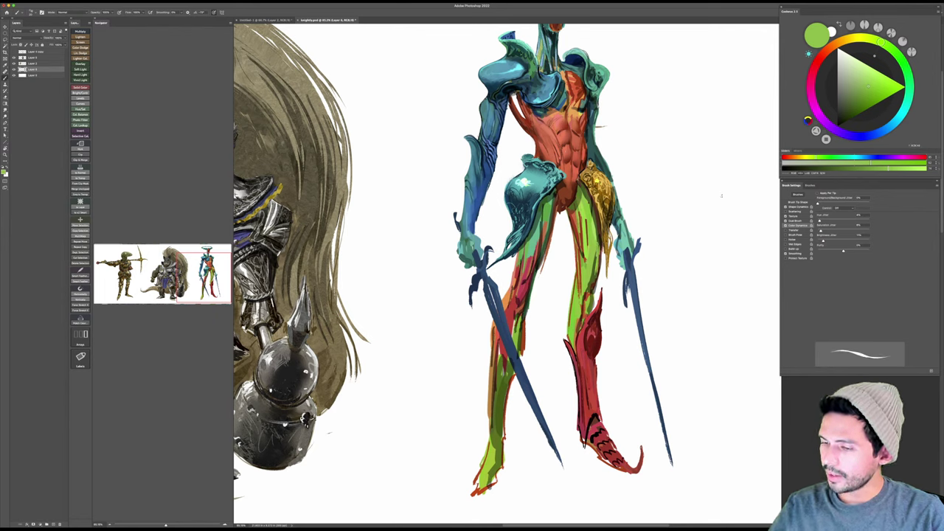
click(852, 107)
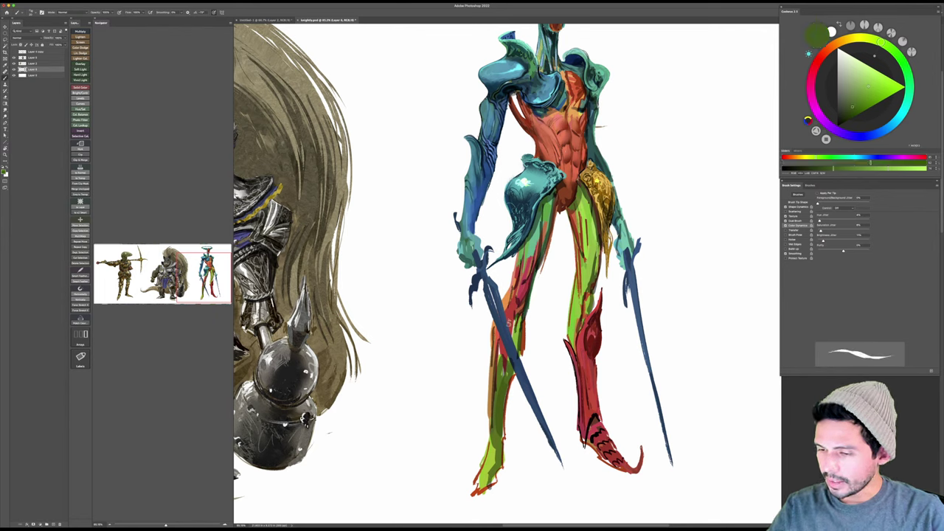
mouse_move(519, 295)
mouse_down()
mouse_move(522, 351)
mouse_move(513, 344)
mouse_move(492, 392)
mouse_up()
Step: Erase the rough outer edge of the olive-green lower leg and trim its foot to a narrower shape
key(e)
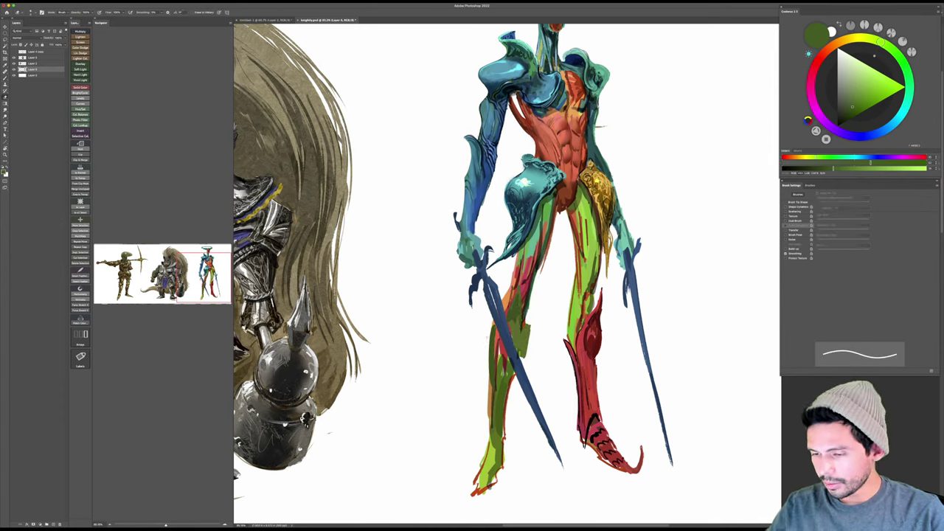
drag(490, 325, 489, 417)
drag(492, 355, 489, 414)
mouse_move(611, 325)
mouse_down()
mouse_move(612, 293)
mouse_move(603, 298)
mouse_up()
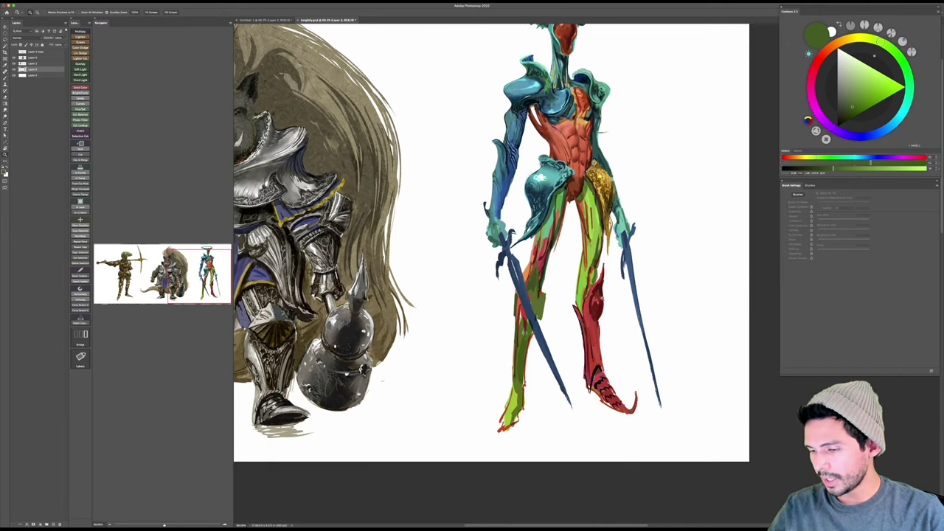
drag(509, 388, 501, 431)
key(b)
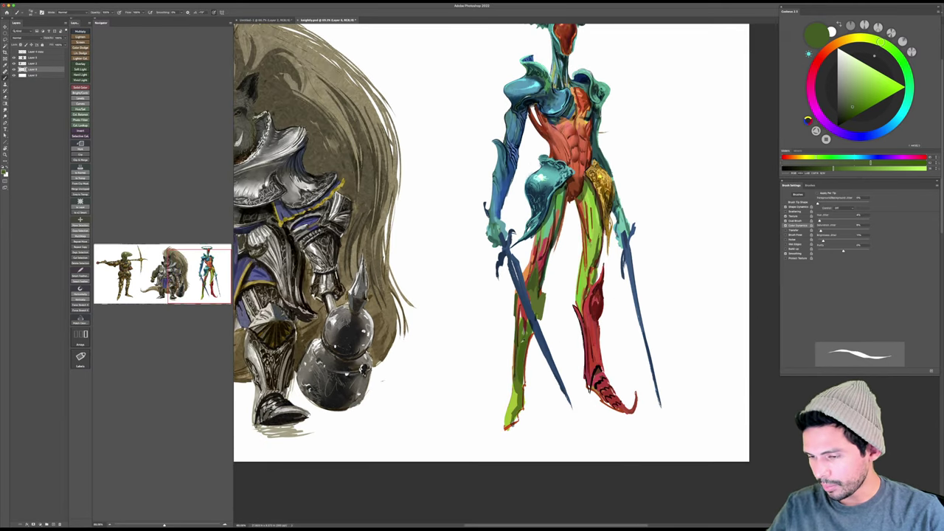
Step: Paint the lower leg and foot behind the large sword solid olive green and trim the foot's pointed tip
alt+click(521, 344)
drag(531, 339, 524, 393)
mouse_move(518, 372)
mouse_down()
mouse_move(511, 393)
mouse_move(524, 407)
mouse_move(521, 426)
mouse_move(508, 430)
mouse_move(520, 400)
mouse_move(514, 408)
mouse_move(511, 442)
mouse_up()
key(e)
mouse_move(522, 400)
mouse_down()
mouse_move(517, 433)
mouse_move(511, 394)
mouse_move(510, 435)
mouse_up()
key(b)
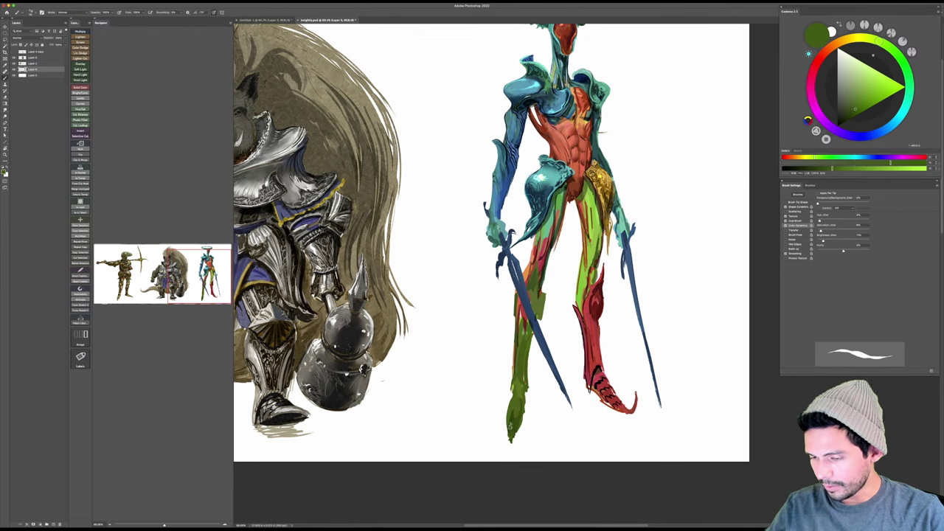
key(e)
key(b)
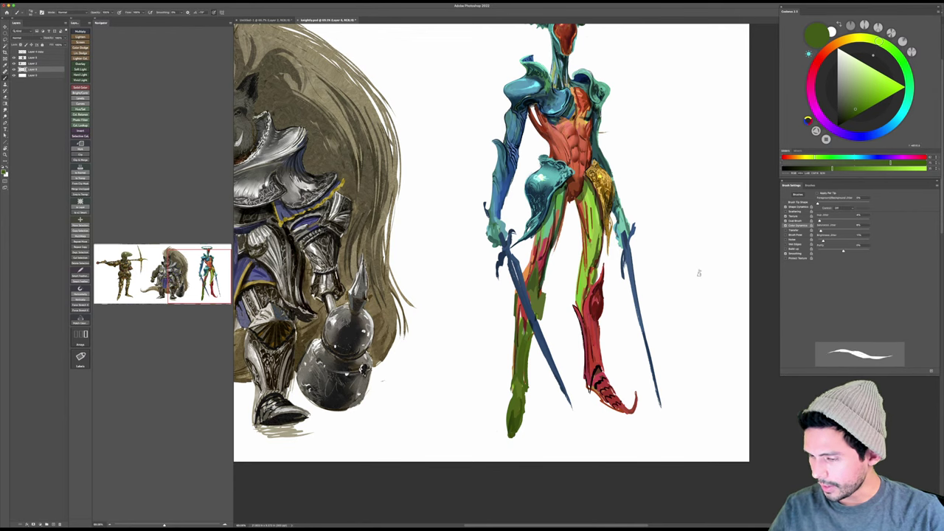
Step: Sample bright and olive greens from the thigh above the red knee guard and paint shading strokes along it
drag(616, 261, 609, 285)
alt+click(593, 259)
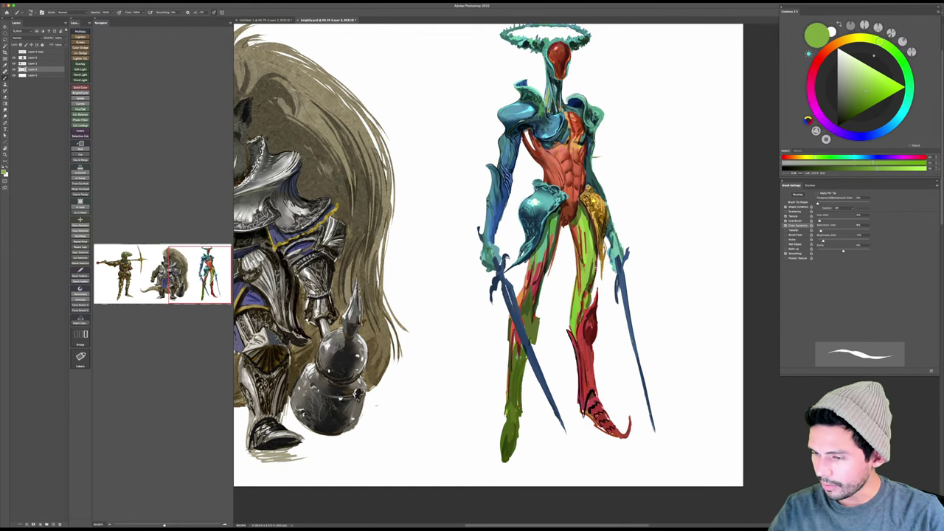
alt+click(593, 268)
alt+click(593, 264)
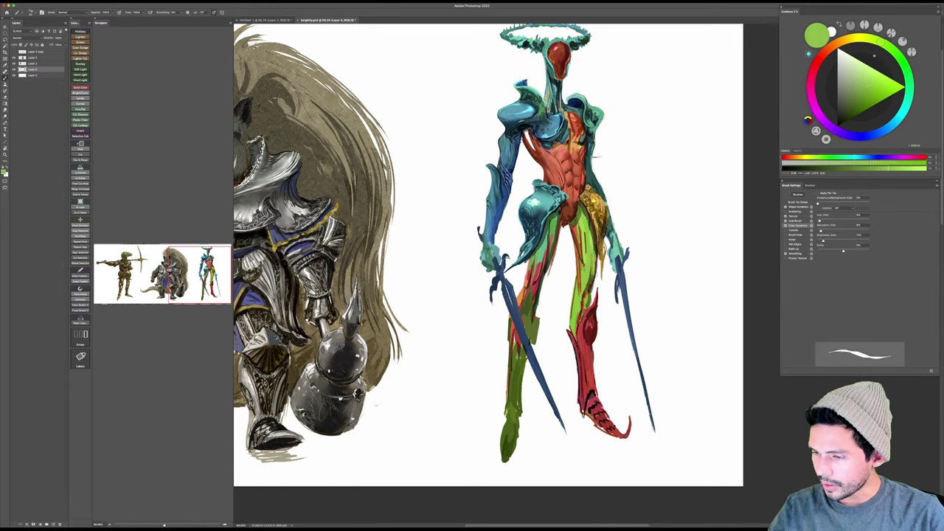
drag(596, 256, 593, 292)
alt+click(594, 278)
mouse_move(597, 259)
mouse_down()
mouse_move(592, 298)
mouse_move(581, 306)
mouse_move(579, 295)
mouse_up()
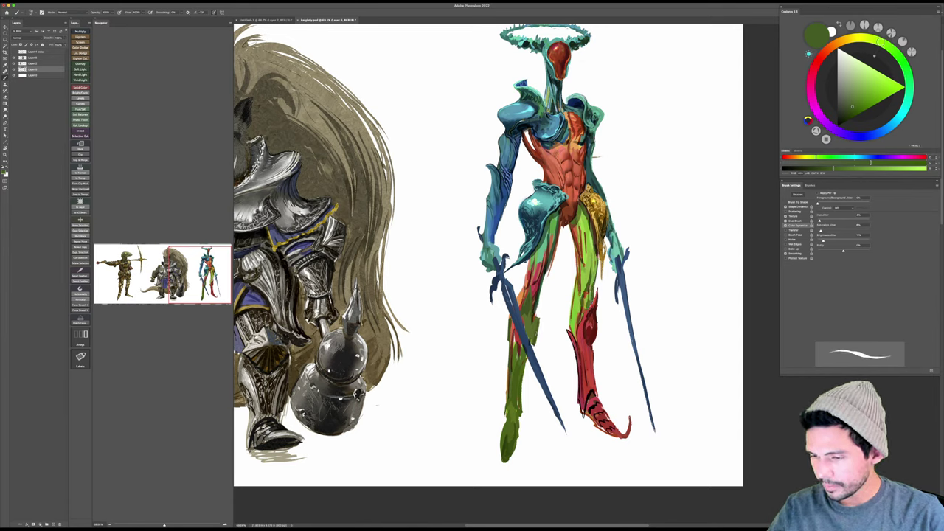
Step: Save the document and paint very dark green outlines and creases on the knee flare, shin and ankle of the green leg
click(850, 118)
mouse_move(619, 374)
mouse_down()
mouse_move(615, 389)
mouse_move(611, 354)
mouse_up()
key(super+s)
key(z)
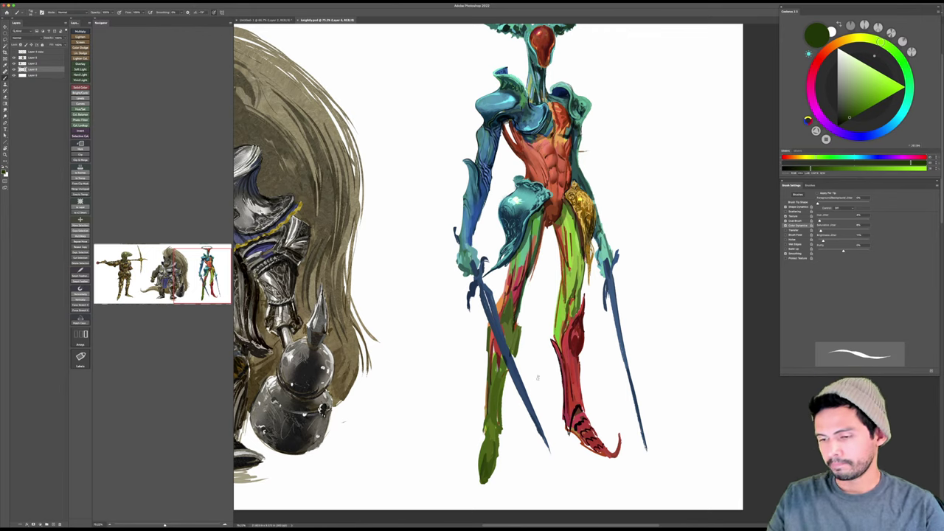
mouse_move(521, 320)
mouse_down()
mouse_move(518, 348)
mouse_move(523, 312)
mouse_move(504, 385)
mouse_up()
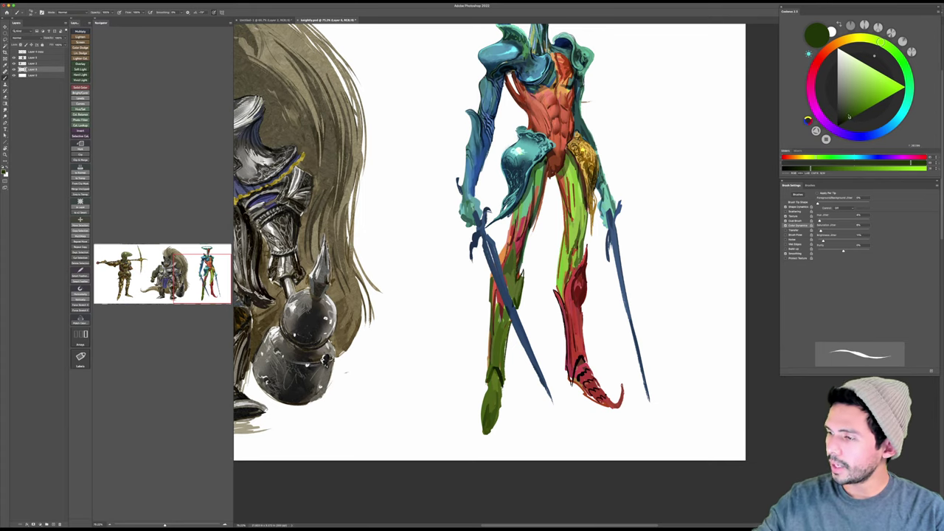
drag(849, 117, 845, 119)
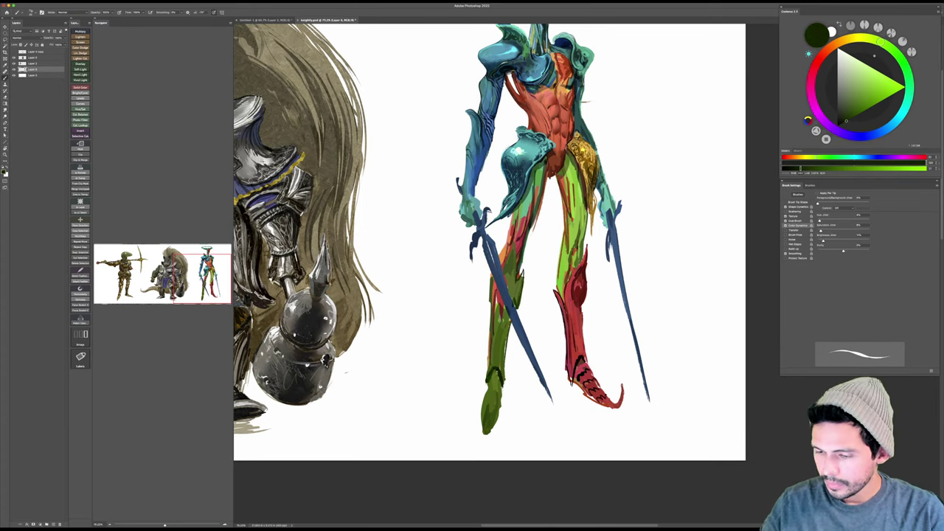
mouse_move(503, 394)
mouse_down()
mouse_move(505, 354)
mouse_move(490, 354)
mouse_move(503, 314)
mouse_up()
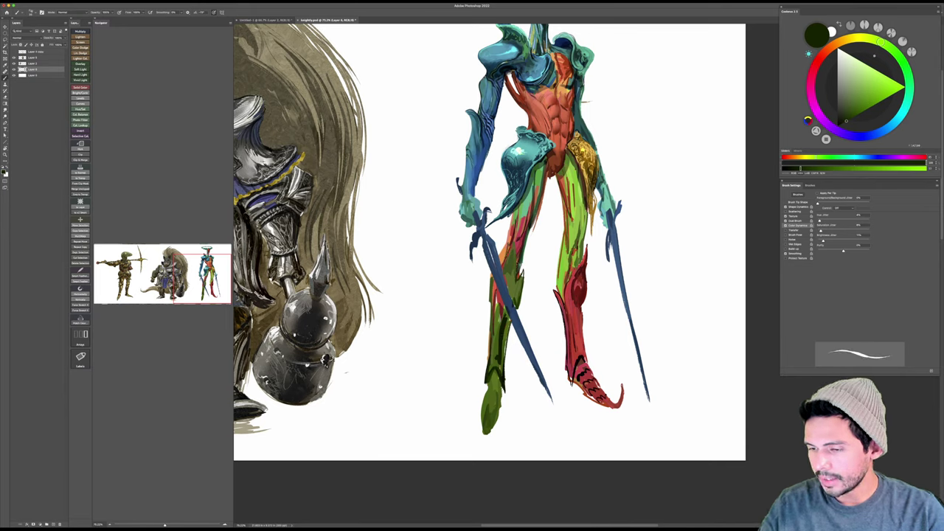
Step: Enlarge the brush, sample bright green from the thigh, and paint highlights over the green shin and foot
key(])
alt+click(512, 248)
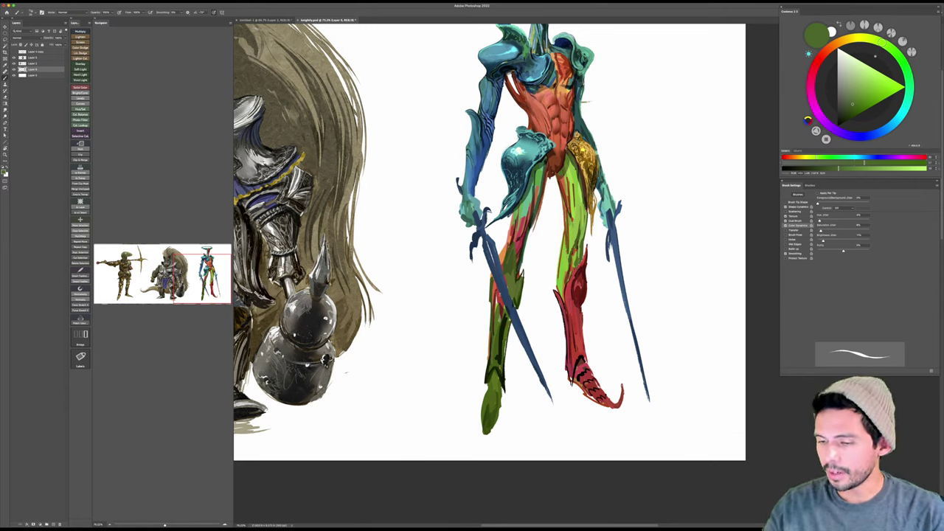
click(854, 96)
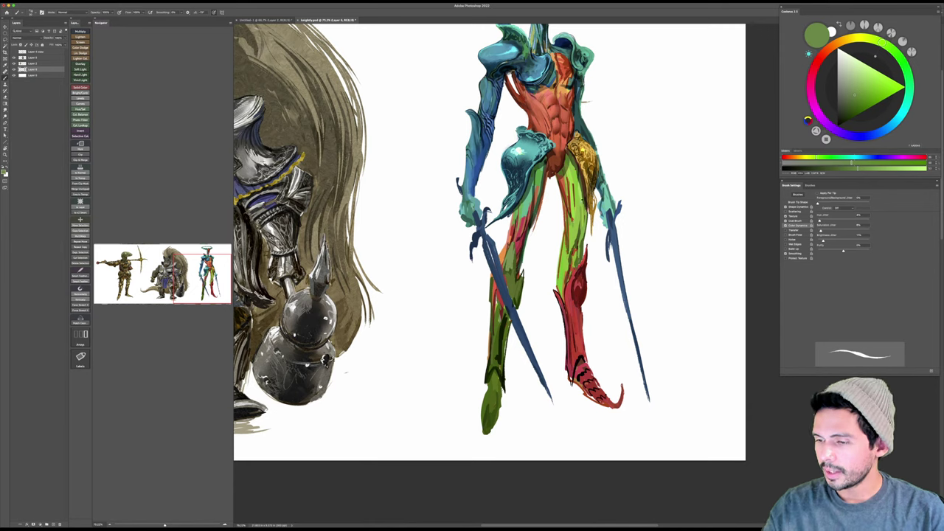
alt+click(579, 199)
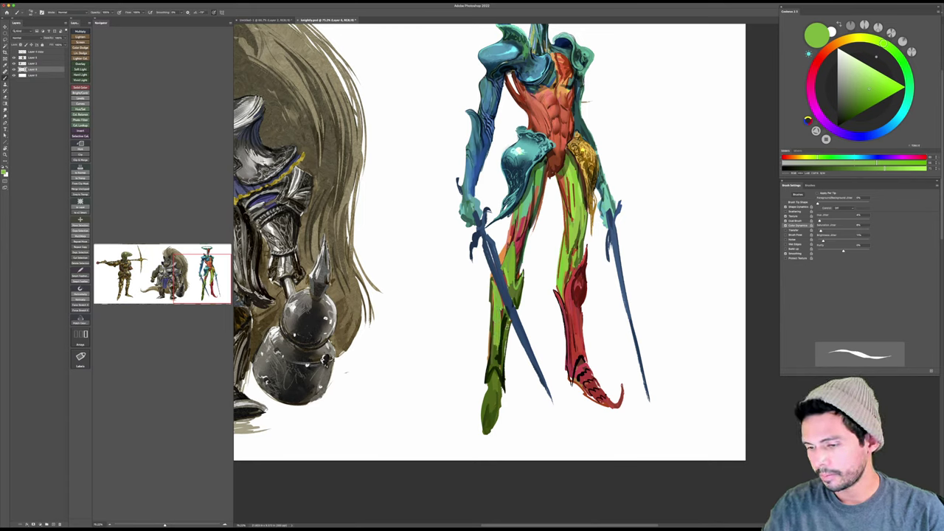
mouse_move(507, 320)
mouse_down()
mouse_move(504, 358)
mouse_move(489, 372)
mouse_move(532, 328)
mouse_up()
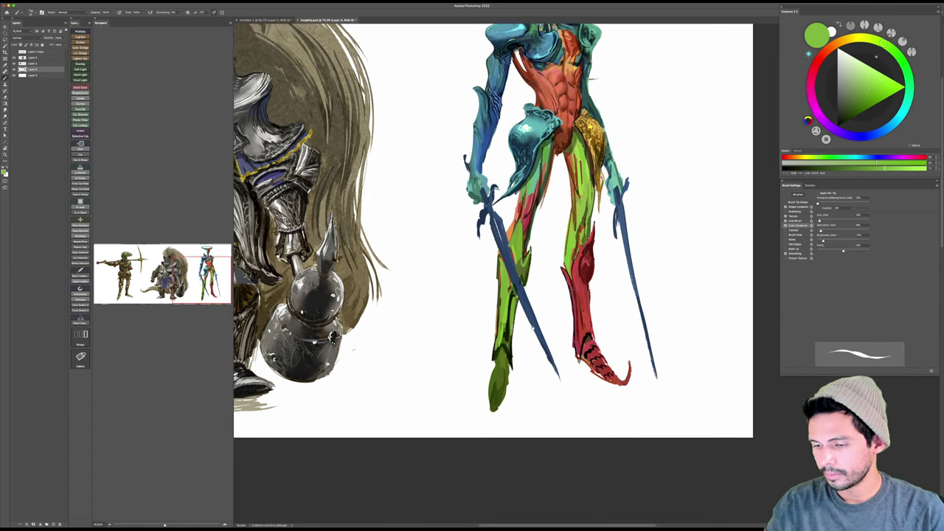
scroll(505, 339, down, 1)
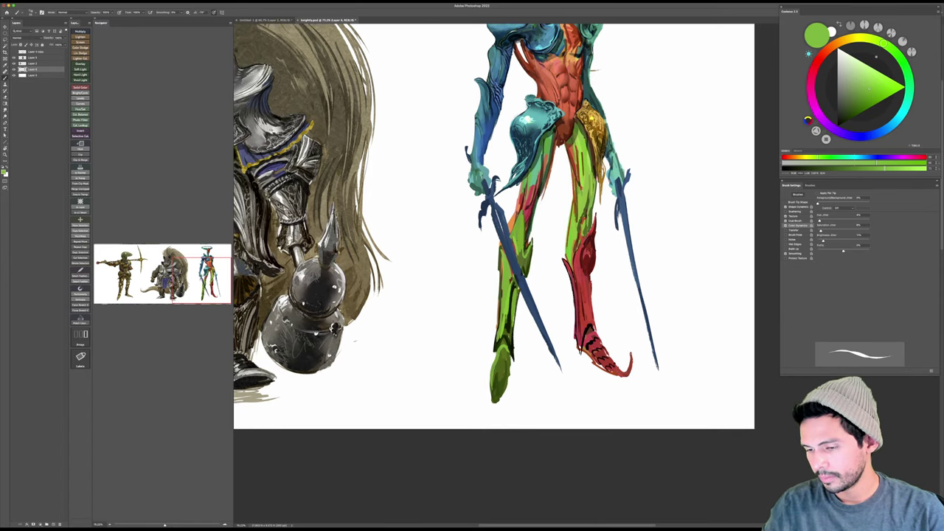
drag(503, 372, 499, 397)
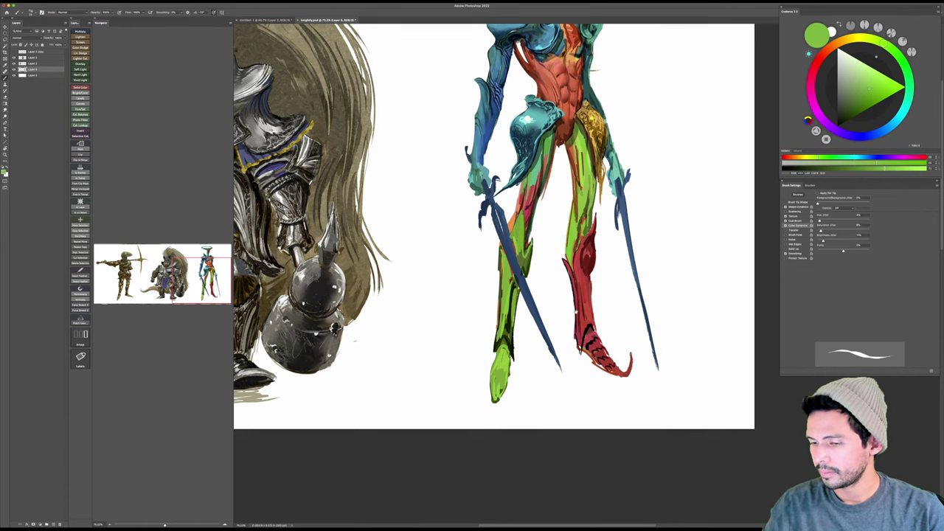
drag(576, 312, 579, 324)
Step: Sample dark green from the tip of the green foot and paint shading strokes up from the toe, undoing the first attempts
alt+click(498, 407)
drag(497, 410, 499, 384)
drag(500, 410, 500, 382)
key(super+z)
key(super+z)
mouse_move(498, 409)
mouse_down()
mouse_move(502, 384)
mouse_move(507, 399)
mouse_up()
drag(510, 386, 510, 403)
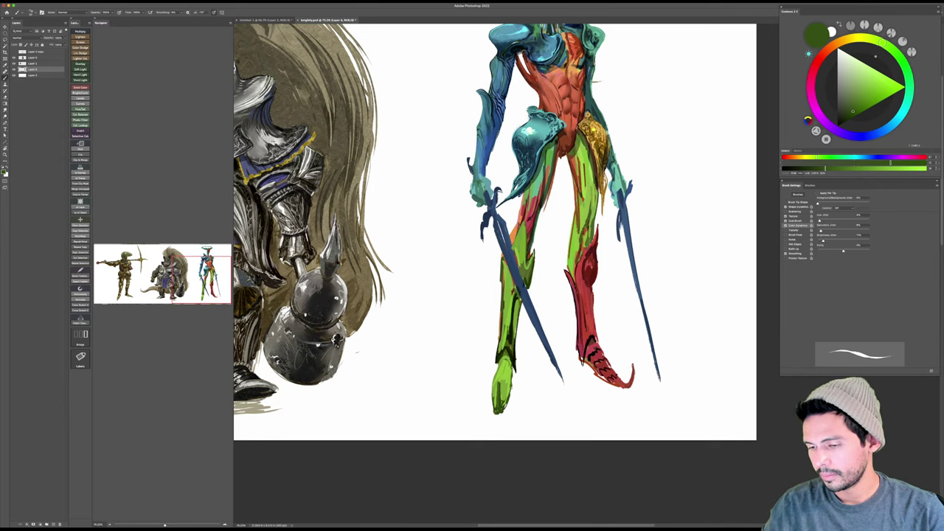
Step: Sample bright green from the shin and cover the dark and orange marks along its outer edge
alt+click(506, 299)
drag(503, 276, 502, 329)
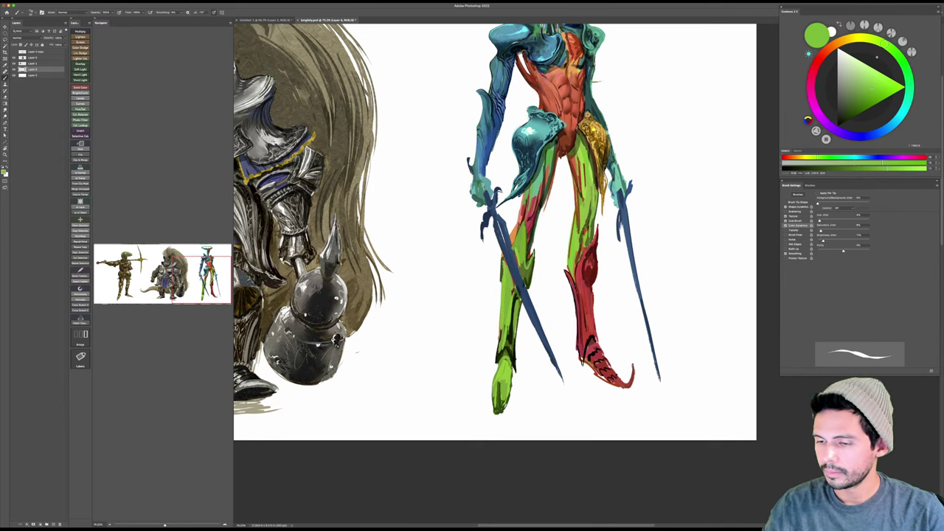
scroll(517, 280, up, 2)
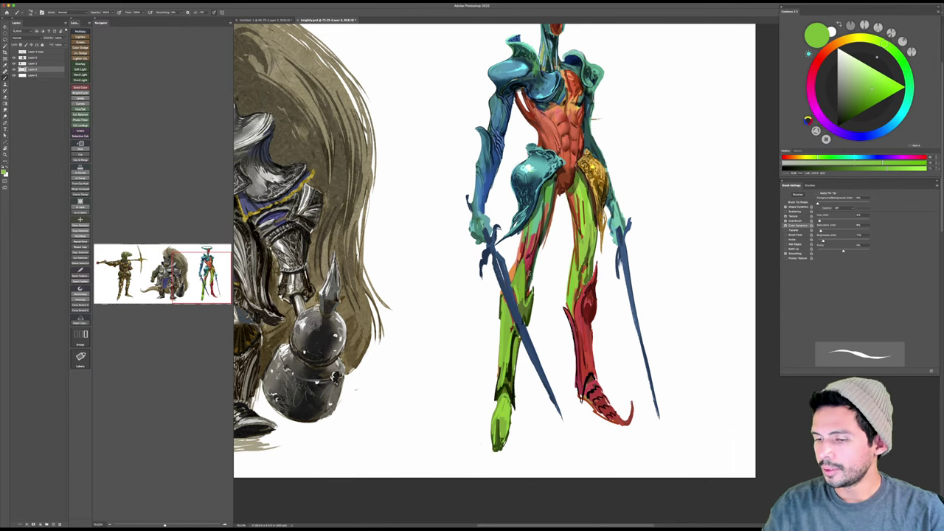
drag(501, 294, 502, 354)
drag(577, 290, 566, 316)
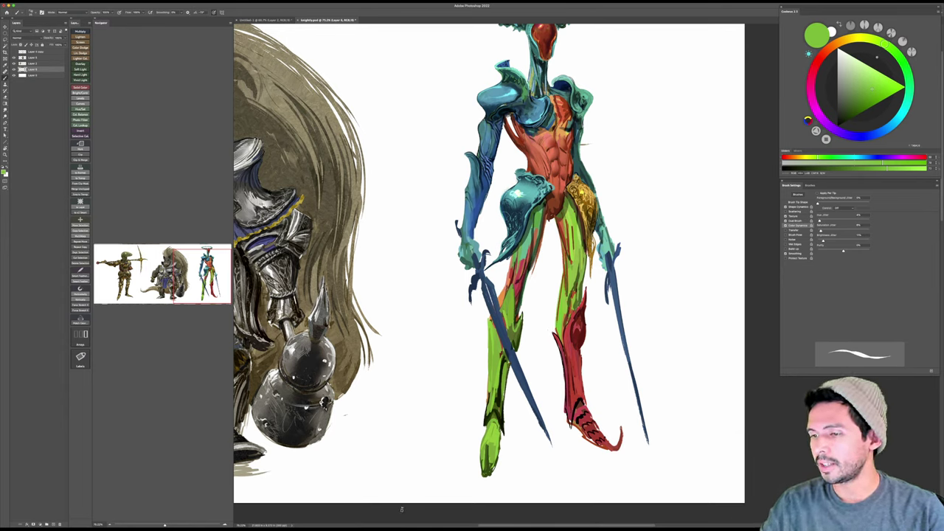
Step: Choose a very dark blue, save the document, and outline a pointed elbow flare and forearm edge on the thin-sword arm
click(887, 129)
click(846, 116)
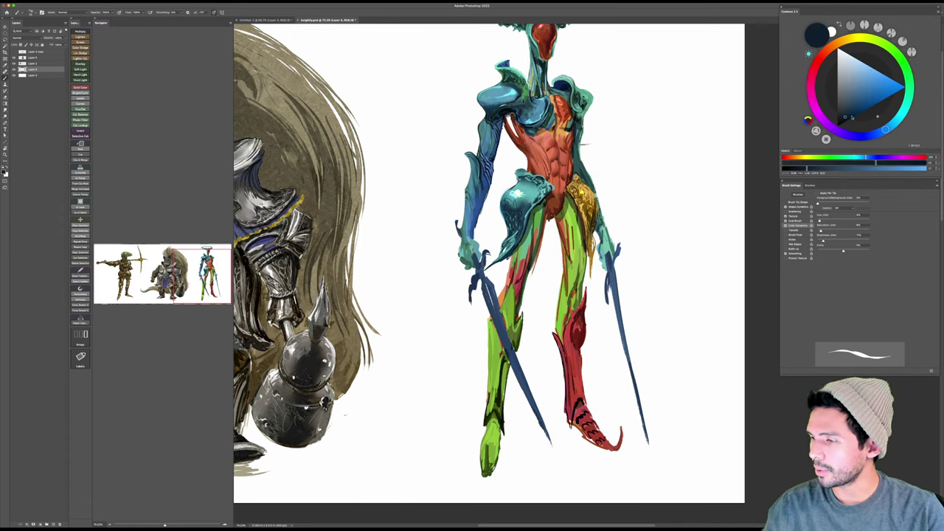
click(848, 121)
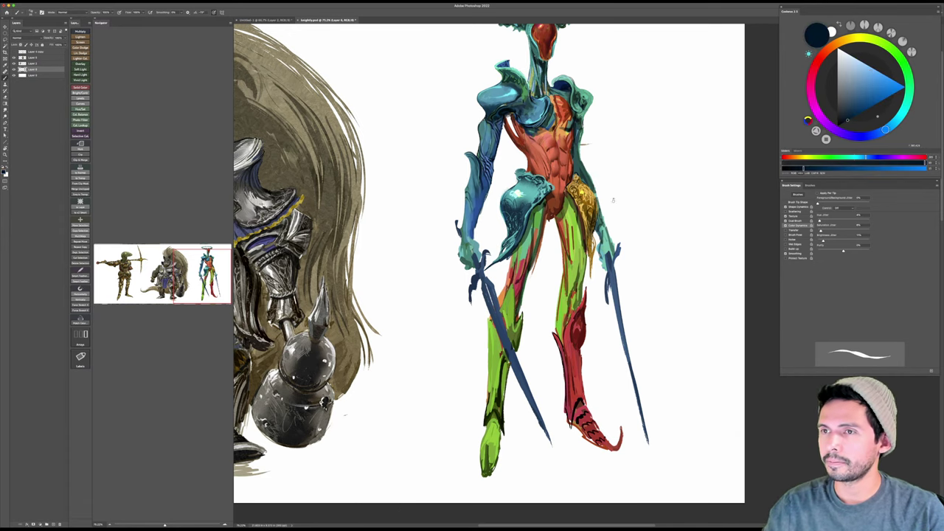
mouse_move(613, 200)
mouse_down()
mouse_move(618, 188)
mouse_move(634, 221)
mouse_move(615, 170)
mouse_move(642, 213)
mouse_up()
key(super+s)
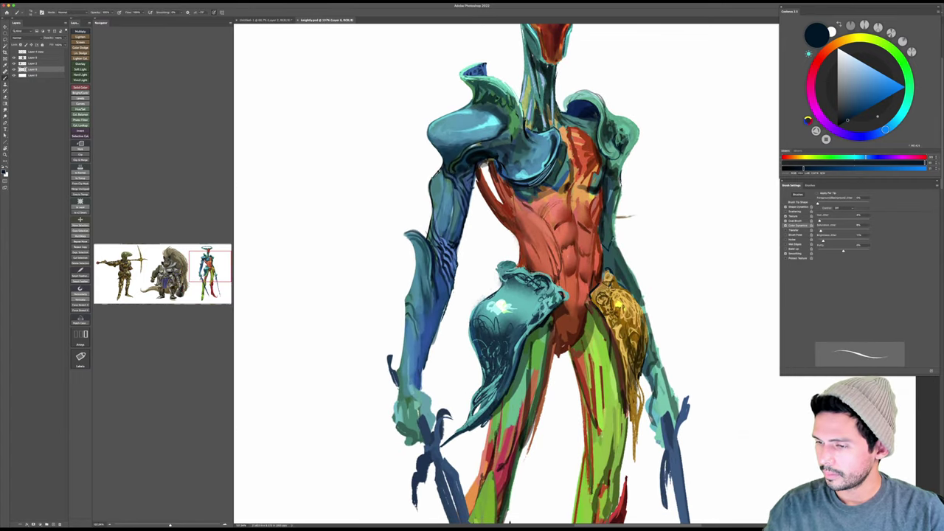
mouse_move(622, 171)
mouse_down()
mouse_move(617, 233)
mouse_move(633, 277)
mouse_up()
mouse_move(631, 237)
mouse_down()
mouse_move(641, 304)
mouse_move(673, 373)
mouse_up()
Step: Sample dark teal from the thin-sword arm and fill the outlined elbow flare and forearm armour
alt+click(624, 267)
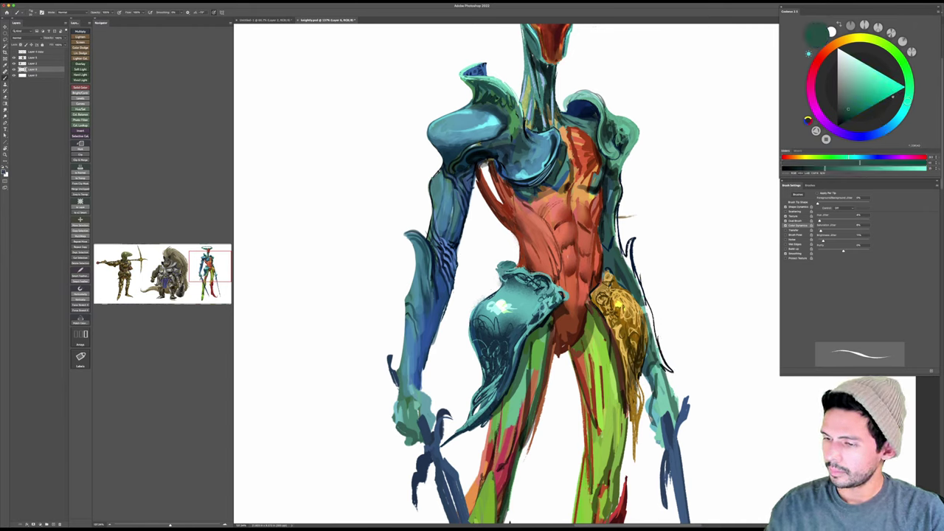
mouse_move(625, 267)
mouse_down()
mouse_move(631, 242)
mouse_move(635, 280)
mouse_up()
drag(629, 254, 667, 369)
drag(652, 338, 659, 372)
mouse_move(657, 347)
mouse_down()
mouse_move(640, 275)
mouse_move(642, 361)
mouse_move(645, 348)
mouse_up()
Step: Sample blue from the upper armour and paint over the wrist and back of the hand holding the thin sword
alt+click(520, 94)
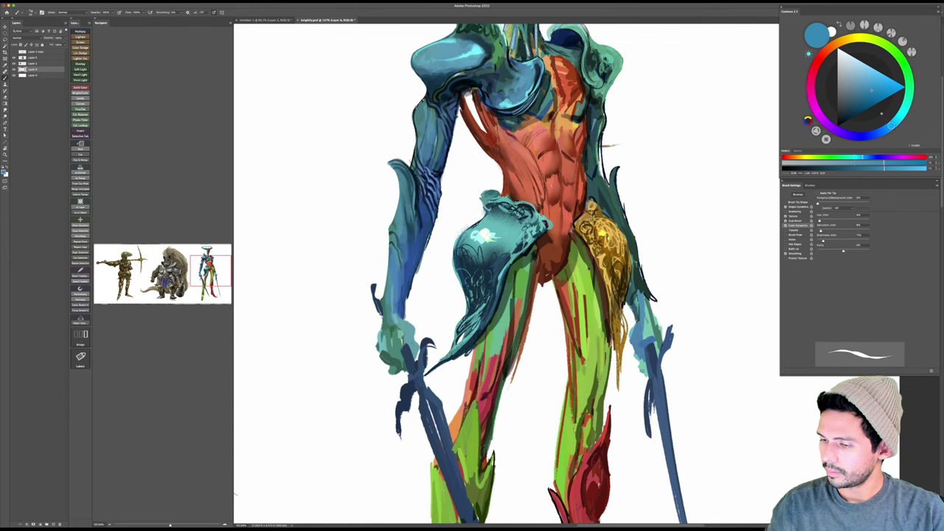
drag(648, 310, 645, 340)
drag(652, 320, 652, 338)
drag(652, 301, 657, 323)
mouse_move(679, 292)
mouse_down()
mouse_move(663, 293)
mouse_move(687, 268)
mouse_up()
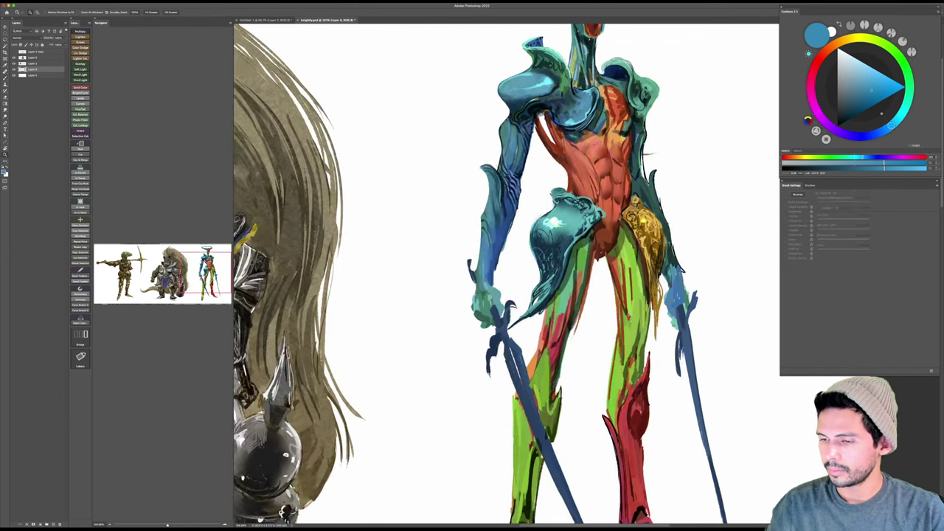
drag(559, 350, 574, 374)
Step: Choose a very dark blue and outline the inner edge of the wrist above the large sword
key(b)
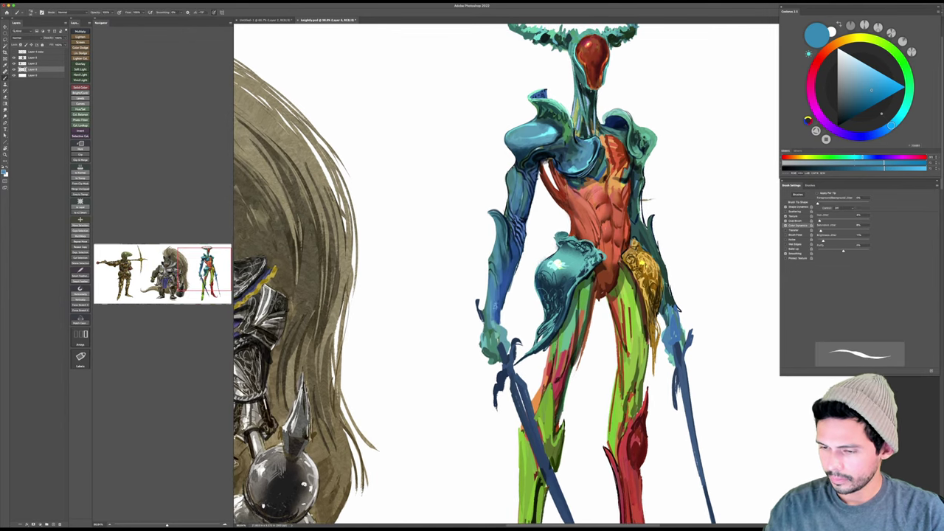
click(847, 120)
key(z)
drag(510, 332, 556, 246)
key(b)
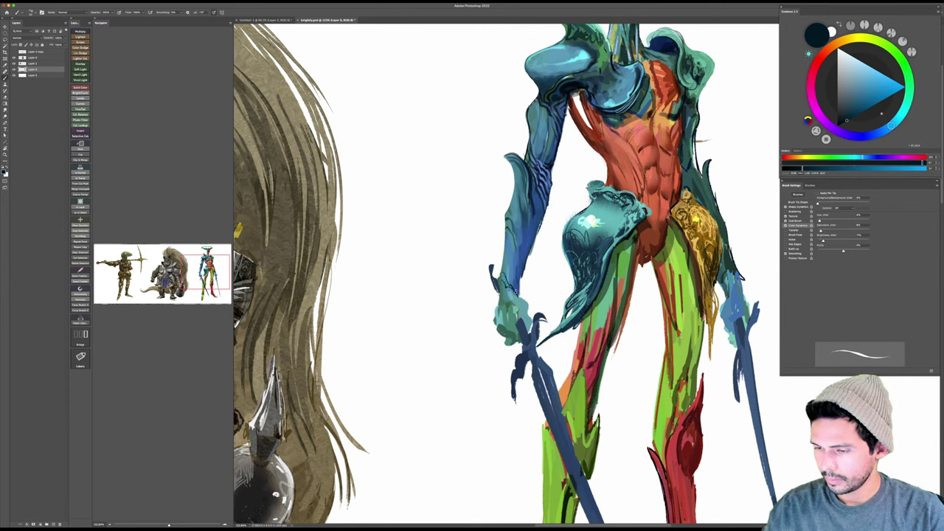
drag(516, 292, 529, 317)
Step: Sample light teal from the hand holding the large sword and reshape the back of the hand with teal strokes
alt+click(510, 303)
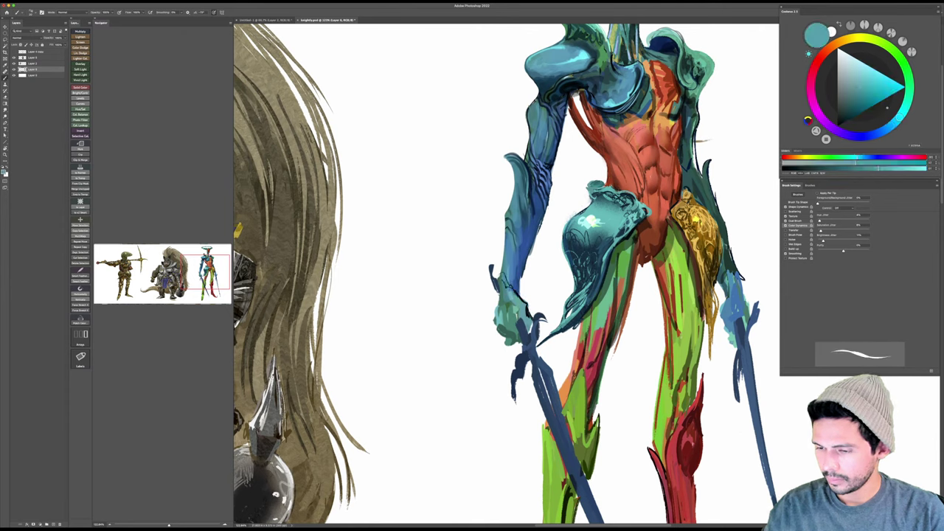
key(e)
mouse_move(505, 317)
mouse_down()
mouse_move(516, 347)
mouse_move(497, 341)
mouse_up()
key(super+z)
key(b)
drag(501, 311, 495, 333)
drag(501, 292, 495, 328)
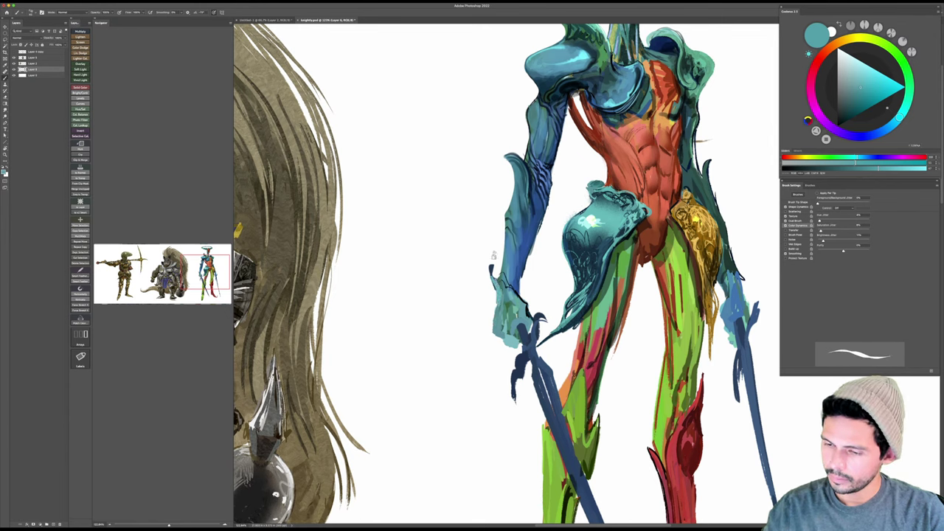
Step: Paint the spiked wrist cuff above the large sword with sampled blue, add black line details, and save the document
alt+click(498, 285)
mouse_move(492, 267)
mouse_down()
mouse_move(503, 270)
mouse_move(507, 295)
mouse_up()
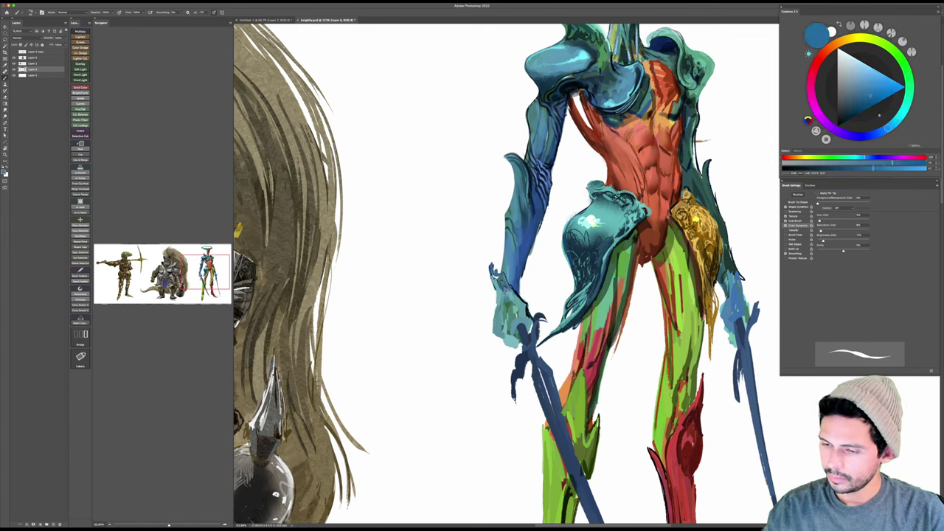
key(d)
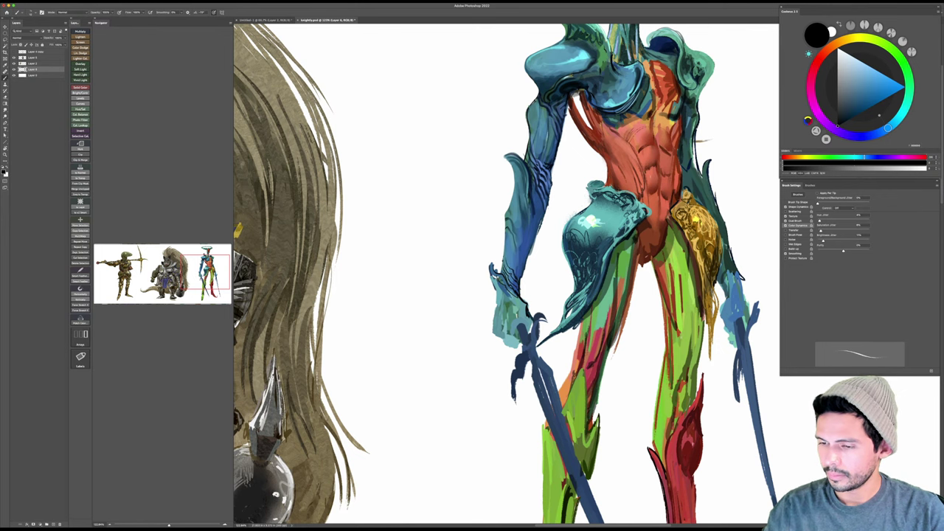
drag(581, 237, 562, 348)
key(super+s)
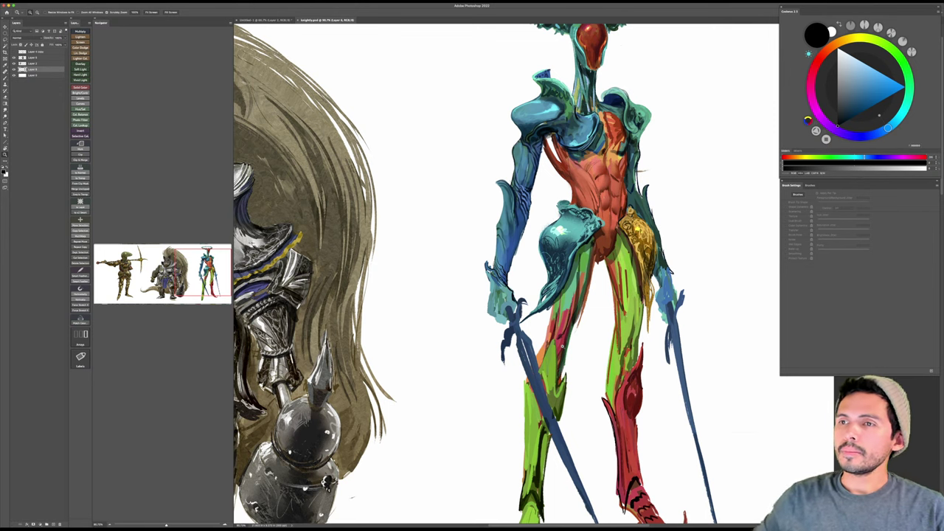
Step: Erase the large blue sword's hilt and the parts of its blade around the character's green leg
scroll(627, 339, down, 2)
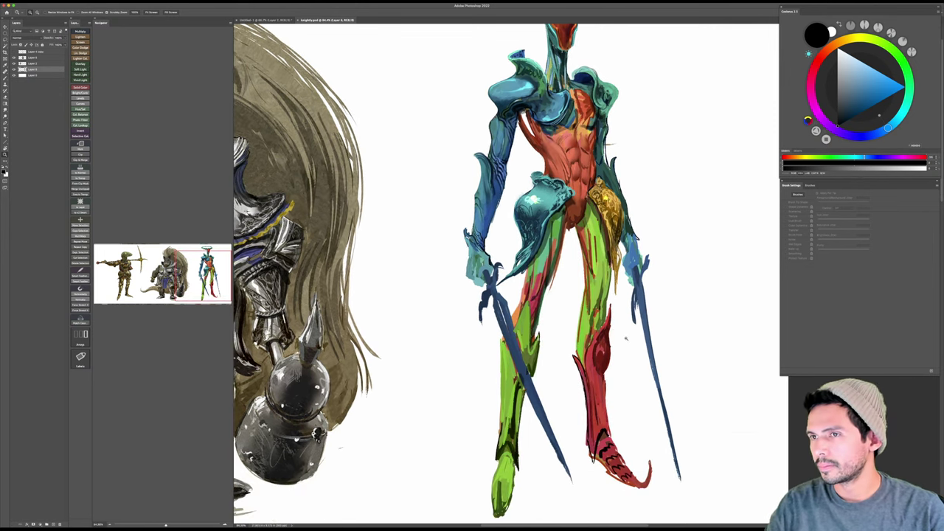
scroll(488, 235, up, 2)
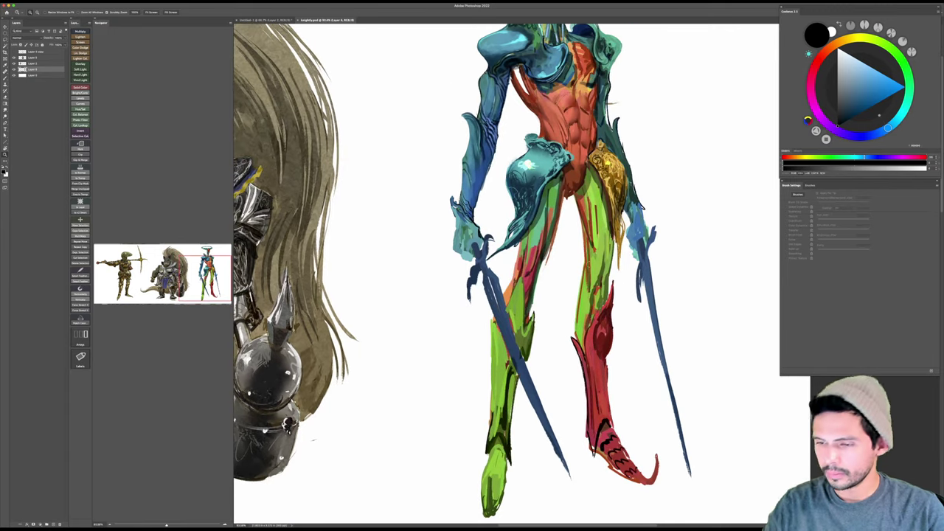
key(b)
mouse_move(487, 235)
mouse_down()
mouse_move(468, 293)
mouse_move(484, 270)
mouse_move(496, 274)
mouse_move(489, 288)
mouse_move(492, 262)
mouse_move(502, 285)
mouse_up()
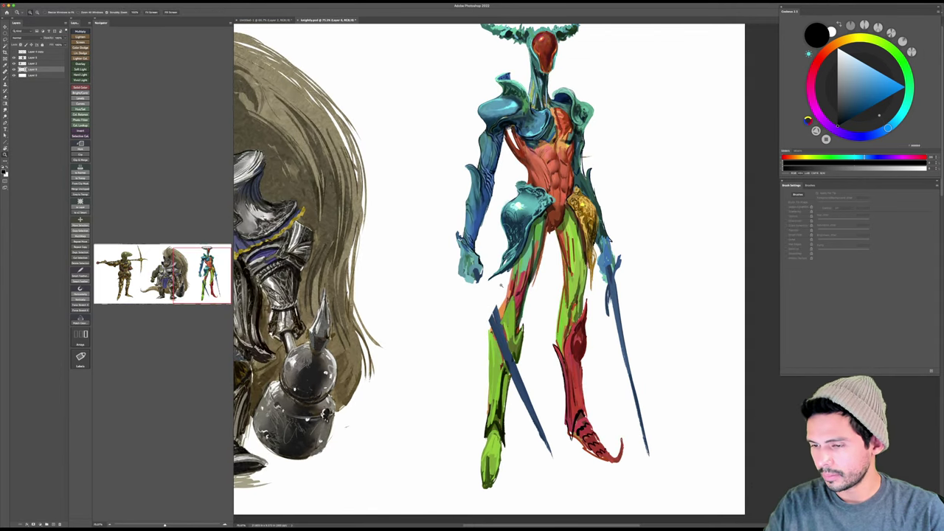
key(b)
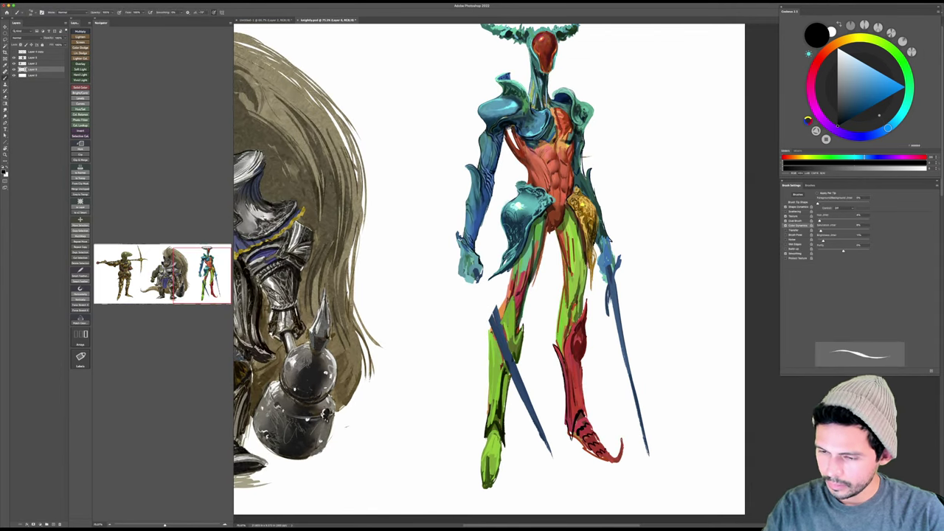
key(e)
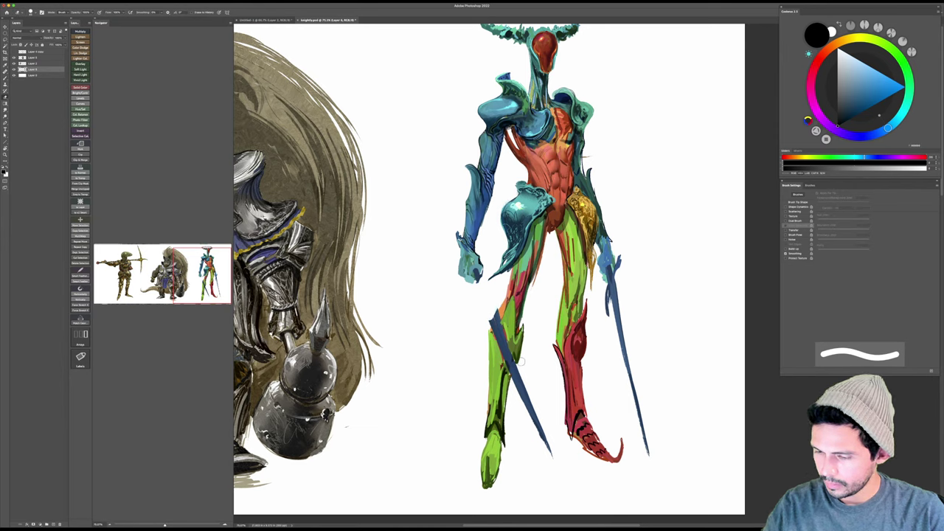
mouse_move(519, 372)
mouse_down()
mouse_move(528, 432)
mouse_move(546, 452)
mouse_move(525, 390)
mouse_up()
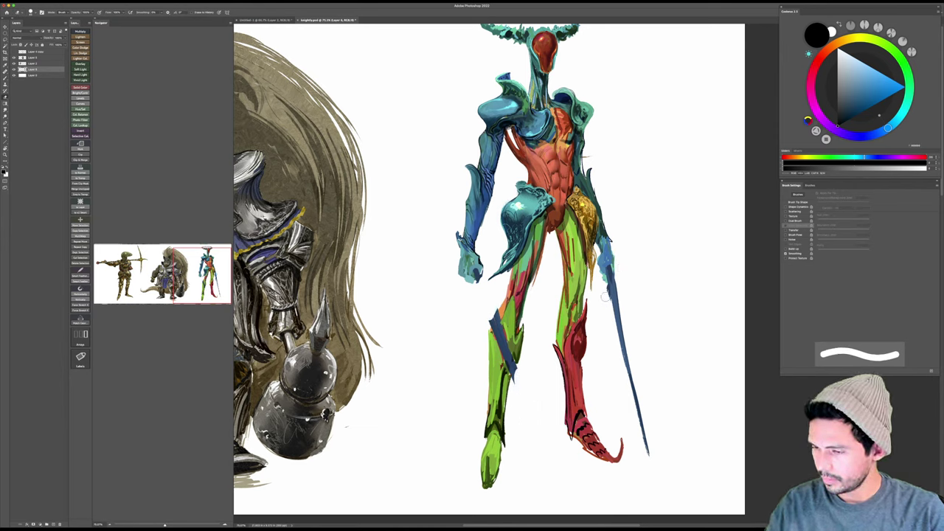
Step: Sample light teal from the hand, try brush strokes on the blank canvas beside the character, and undo them
key(b)
alt+click(472, 240)
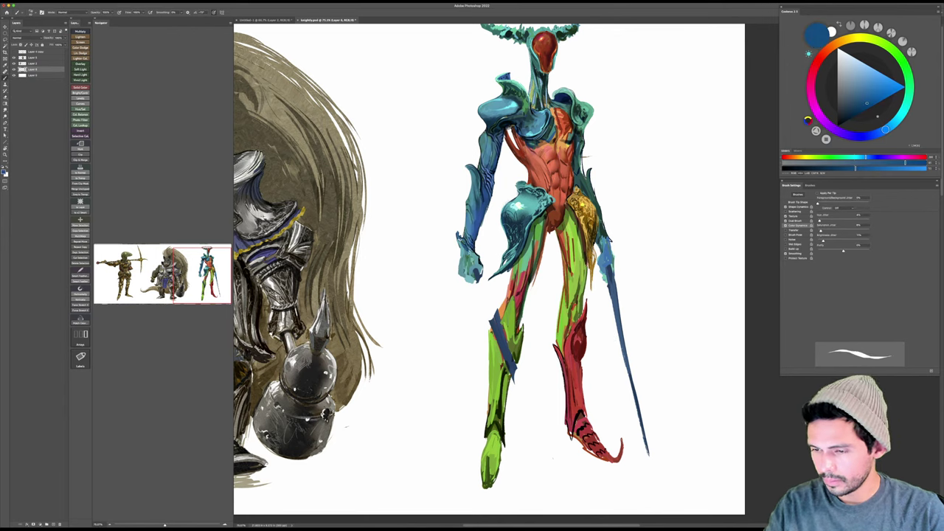
alt+click(476, 262)
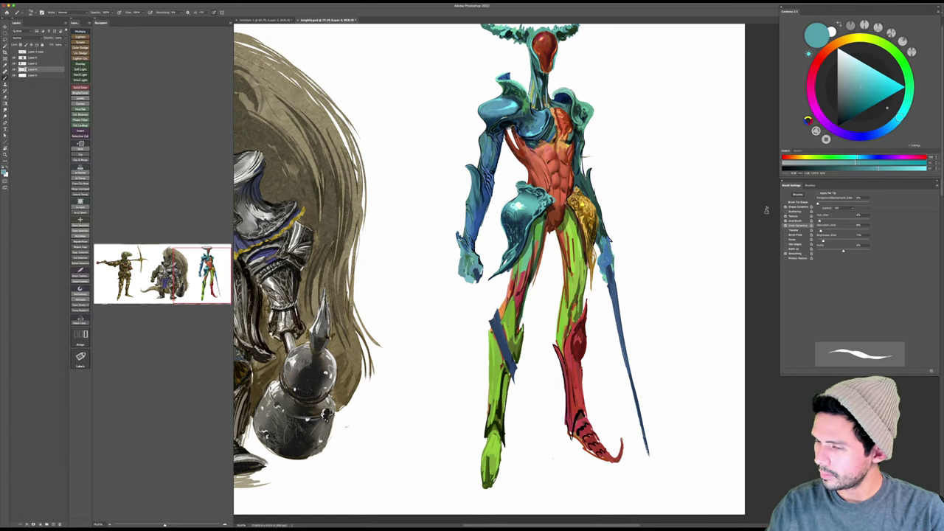
mouse_move(649, 249)
mouse_down()
mouse_move(694, 220)
mouse_move(678, 271)
mouse_up()
drag(697, 237, 696, 283)
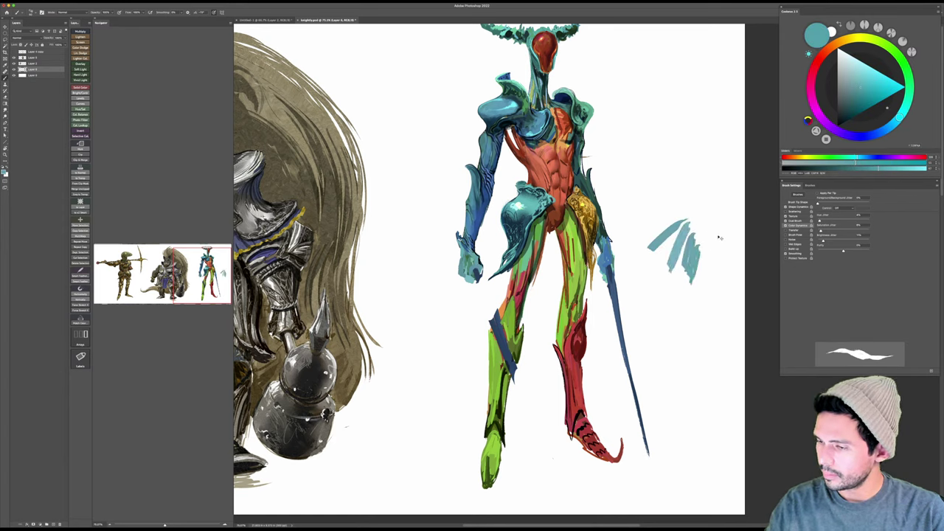
key(super+z)
key(super+z)
key(super+z)
key(super+z)
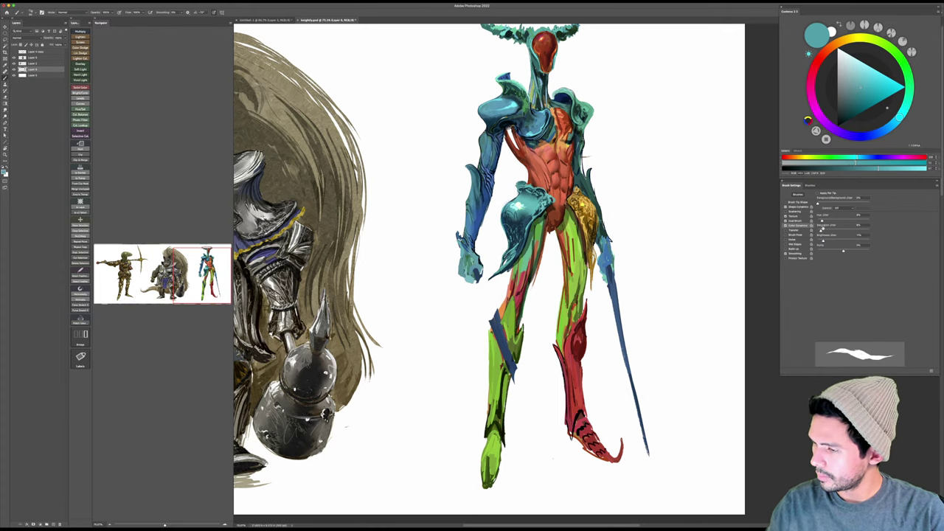
Step: Raise the brush's hue jitter slightly, test colour-varied teal strokes on the blank canvas, and undo the strokes
mouse_move(680, 240)
mouse_down()
mouse_move(675, 295)
mouse_move(683, 303)
mouse_up()
drag(702, 256, 694, 317)
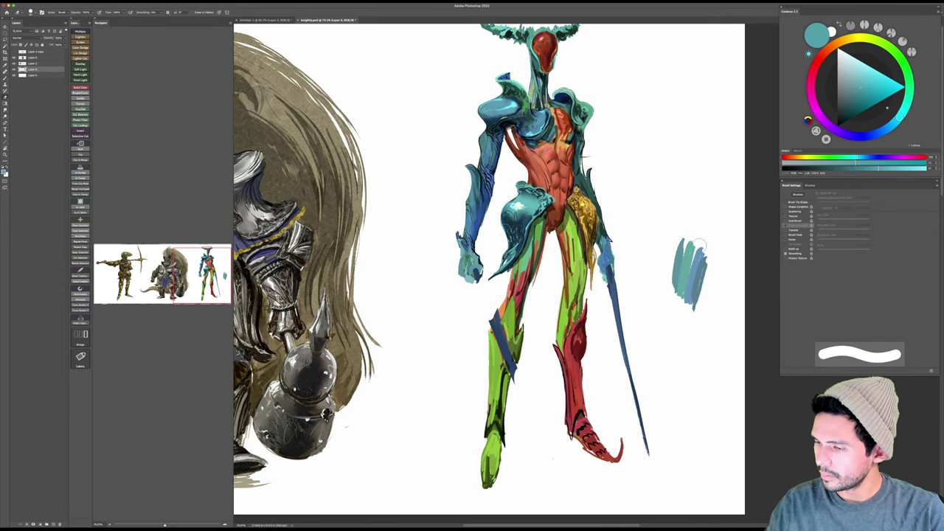
key(super+z)
key(super+z)
key(super+z)
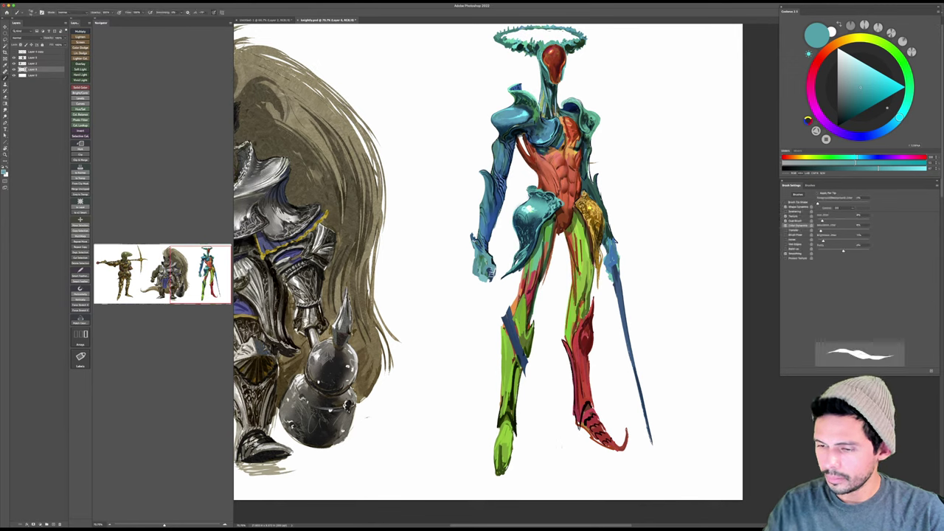
Step: Add a small teal stroke below the empty hand and trim the hand and wrist edges with the eraser
drag(491, 273, 491, 284)
key(e)
mouse_move(498, 251)
mouse_down()
mouse_move(498, 276)
mouse_move(476, 269)
mouse_up()
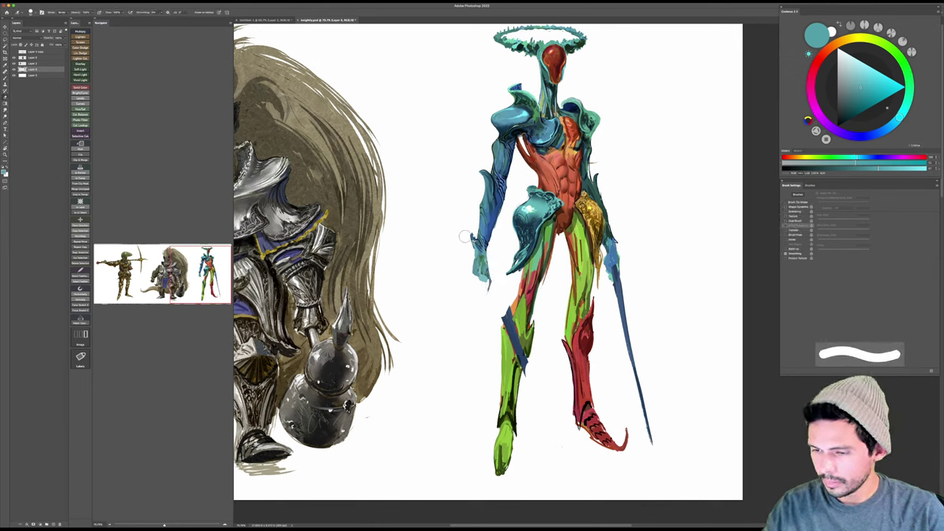
mouse_move(469, 228)
mouse_down()
mouse_move(482, 294)
mouse_move(488, 266)
mouse_move(473, 268)
mouse_move(488, 268)
mouse_move(492, 308)
mouse_move(569, 426)
mouse_move(474, 255)
mouse_up()
key(b)
key(super+z)
key(super+z)
Step: Try painting a curved light-teal sword from the empty hand down across the green leg, and undo it
drag(516, 330, 581, 443)
drag(599, 312, 572, 312)
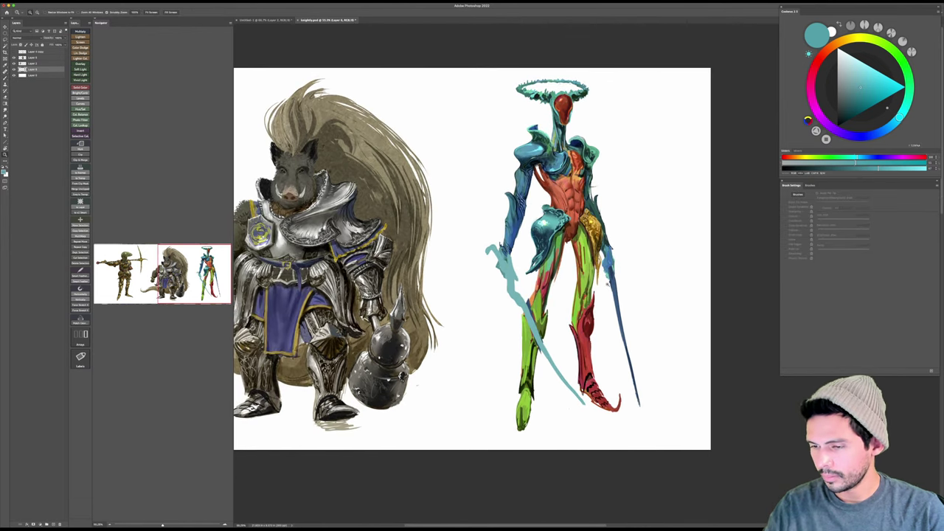
key(ctrl+z)
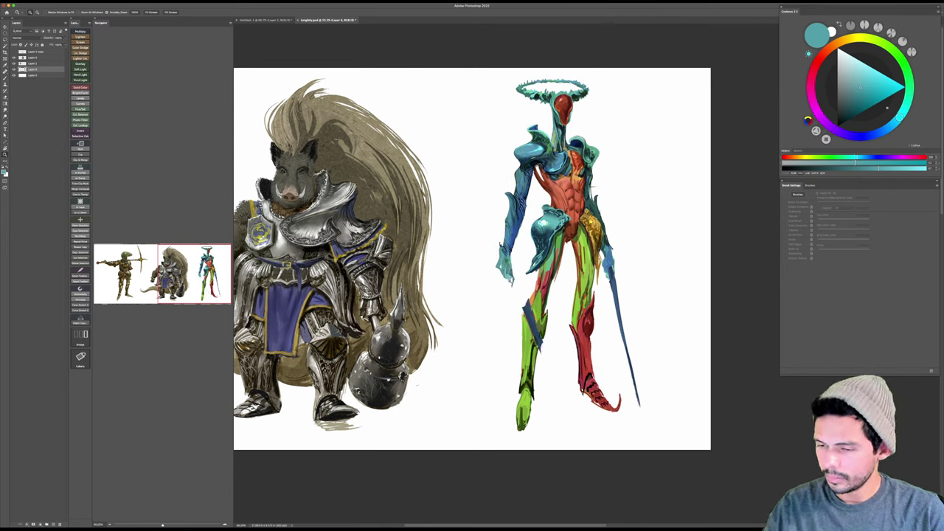
Step: Create a new layer, start the sword's hilt beside the hand, and choose a darker, slightly bluer teal
key(b)
key(ctrl+alt+shift+n)
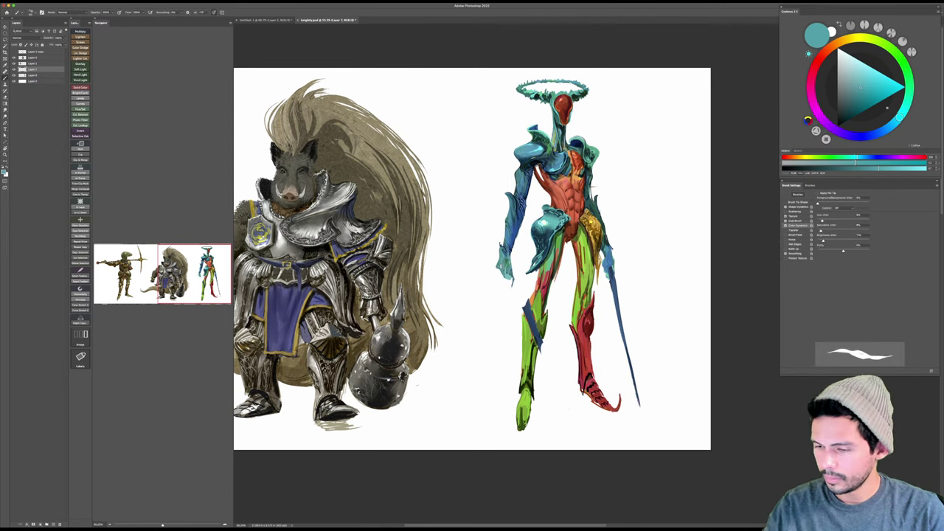
drag(494, 263, 492, 266)
click(862, 100)
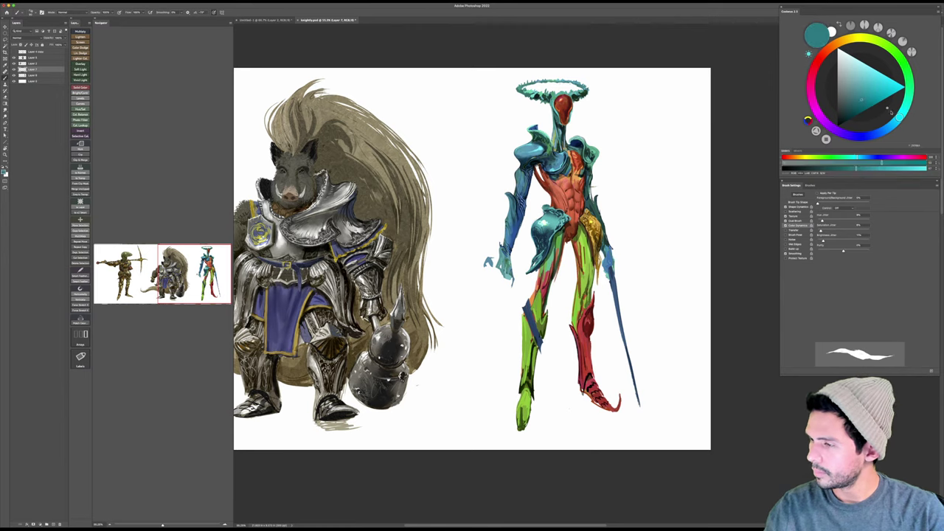
drag(899, 118, 896, 120)
Step: Paint the sword's hilt and a long curved blue-teal blade sweeping across the green leg toward the ground
mouse_move(486, 262)
mouse_down()
mouse_move(609, 415)
mouse_move(613, 407)
mouse_up()
key(ctrl+z)
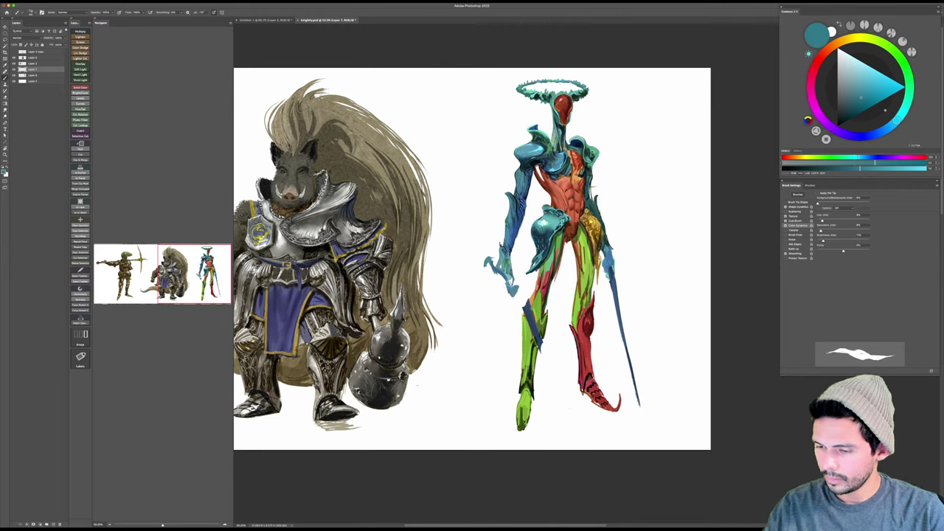
drag(507, 282, 591, 427)
mouse_move(554, 360)
mouse_down()
mouse_move(518, 295)
mouse_move(592, 426)
mouse_up()
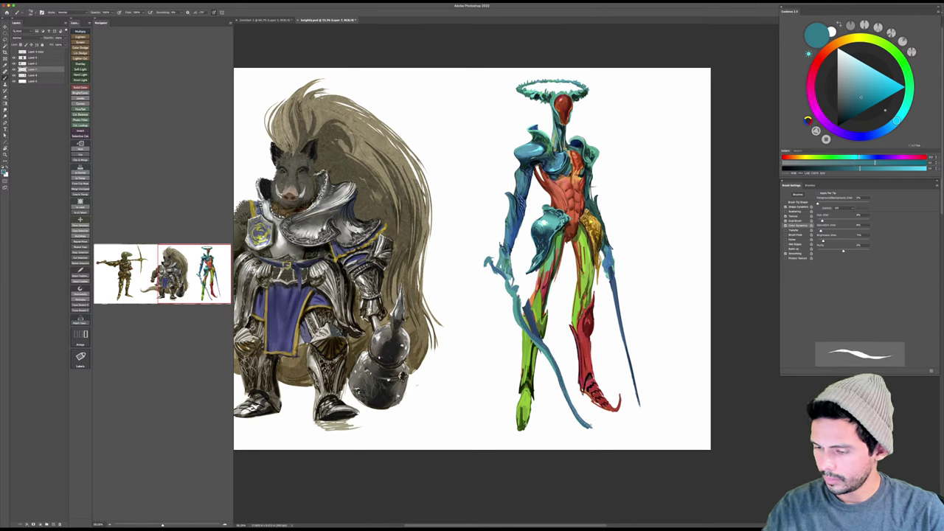
Step: On the character's layer, sample colours from the leg and paint olive green over the leftover blue blade at the knee
key(e)
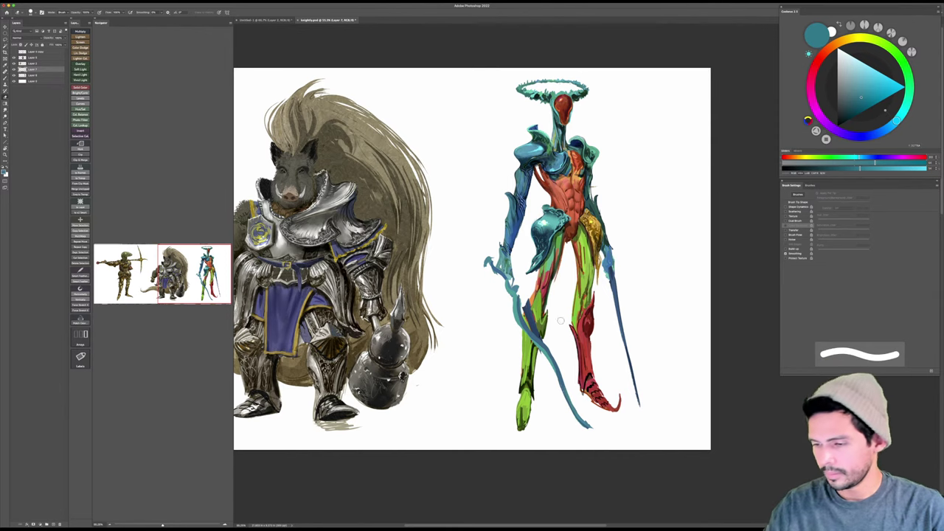
click(35, 75)
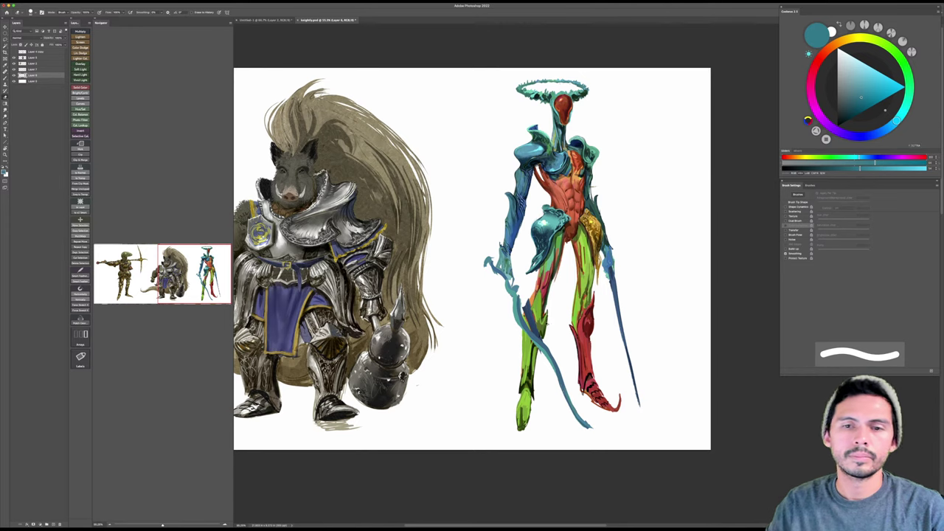
key(b)
alt+click(536, 310)
alt+click(535, 309)
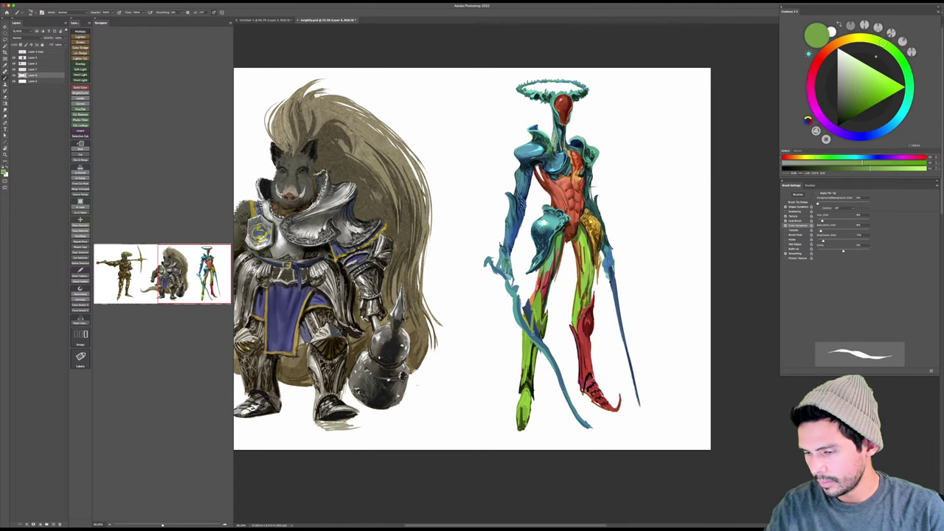
alt+click(526, 314)
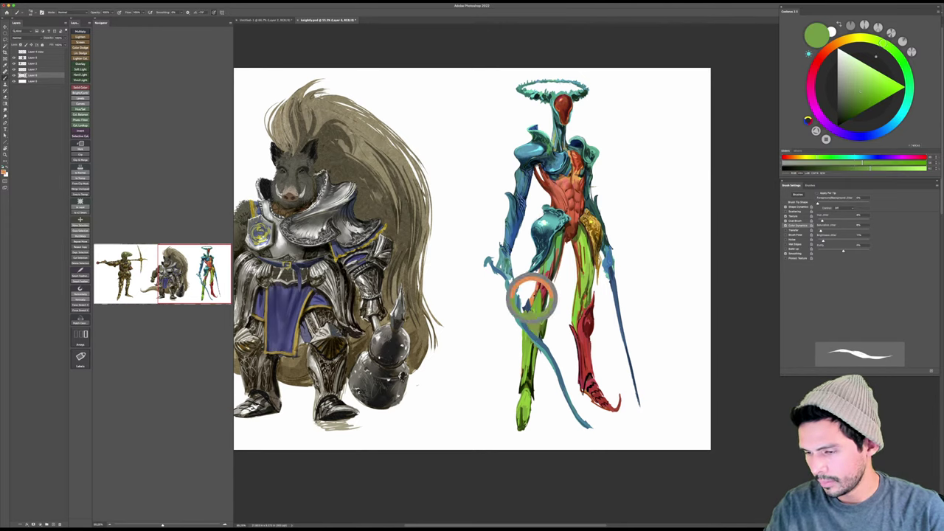
key(e)
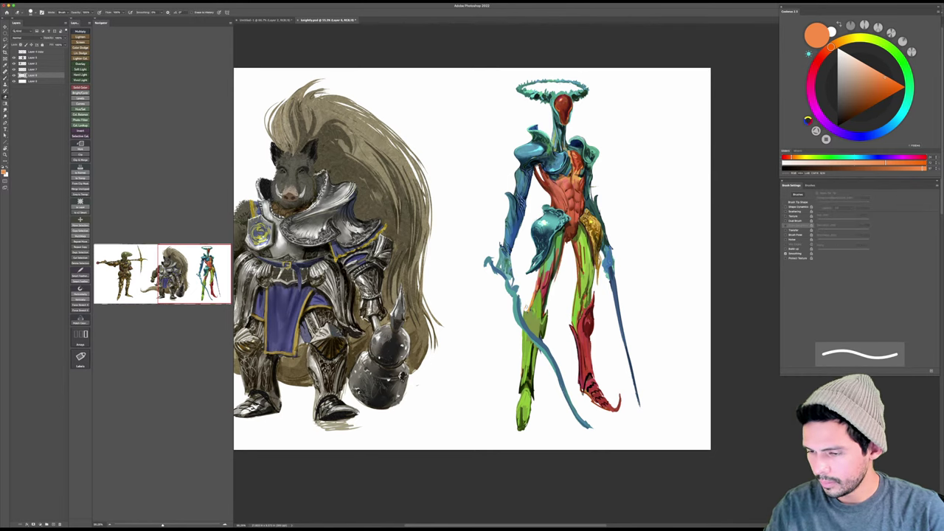
mouse_move(558, 330)
mouse_down()
mouse_move(551, 321)
mouse_move(564, 299)
mouse_up()
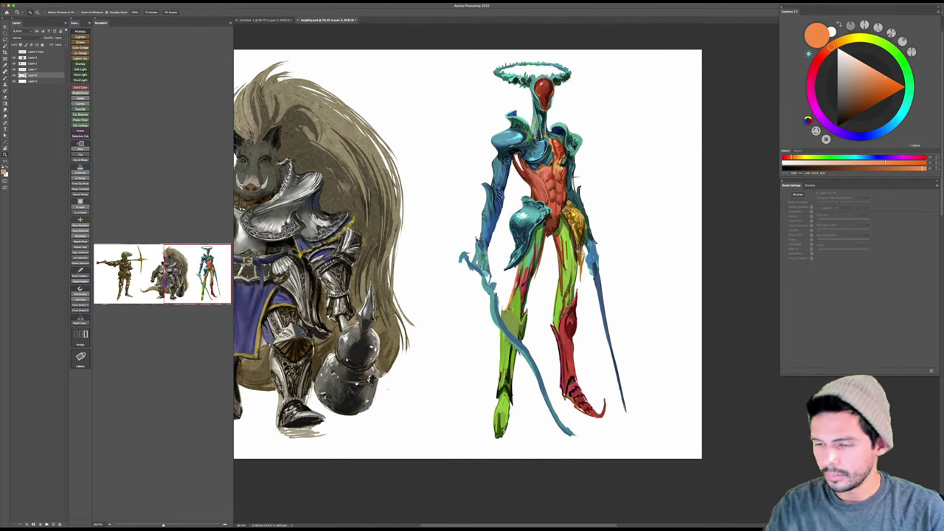
Step: Select the layer with the new curved sword and save the document
click(41, 69)
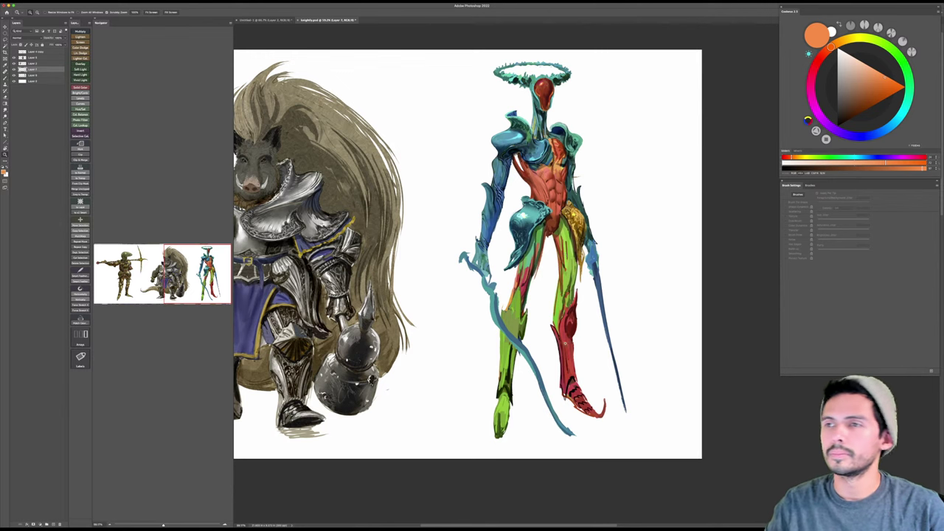
key(super+s)
drag(565, 343, 587, 334)
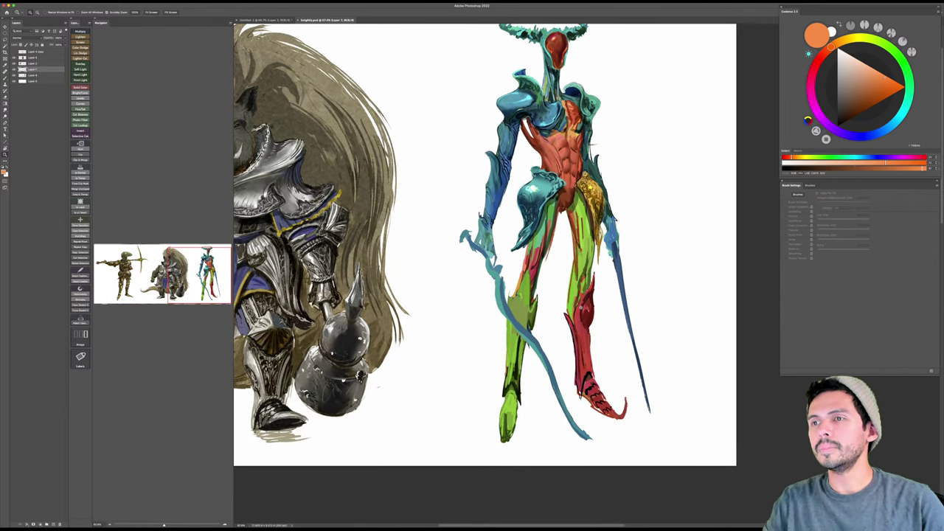
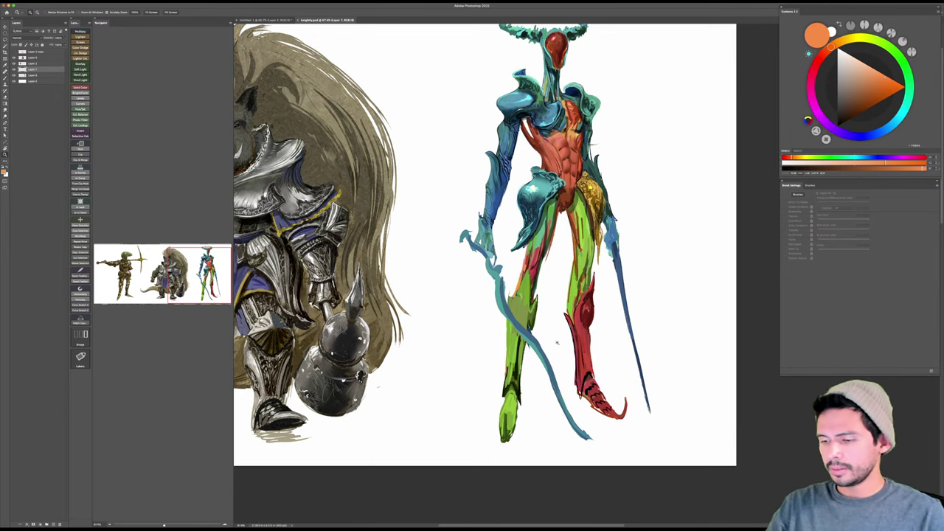
Step: Choose a very dark blue and try extending the thin sword's blade with a small hooked tip
drag(583, 405, 563, 400)
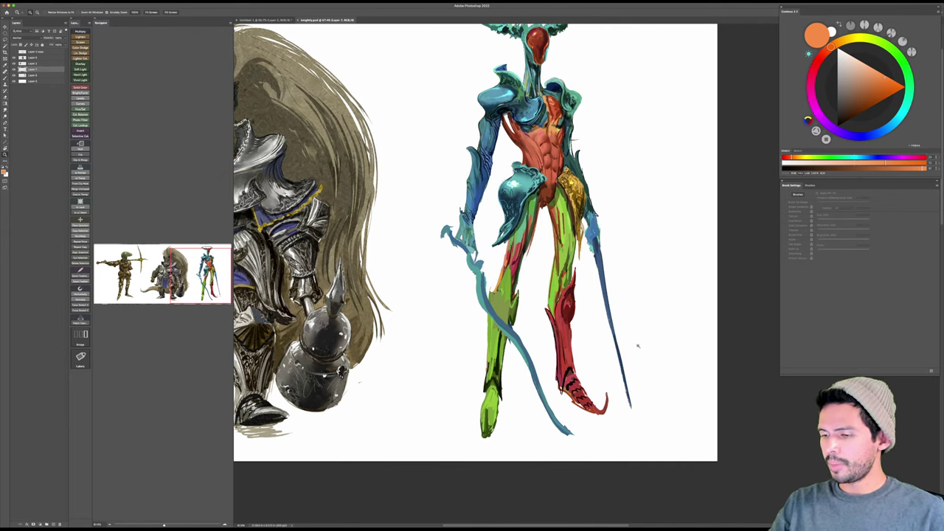
mouse_move(638, 346)
mouse_down()
mouse_move(633, 361)
mouse_move(632, 352)
mouse_up()
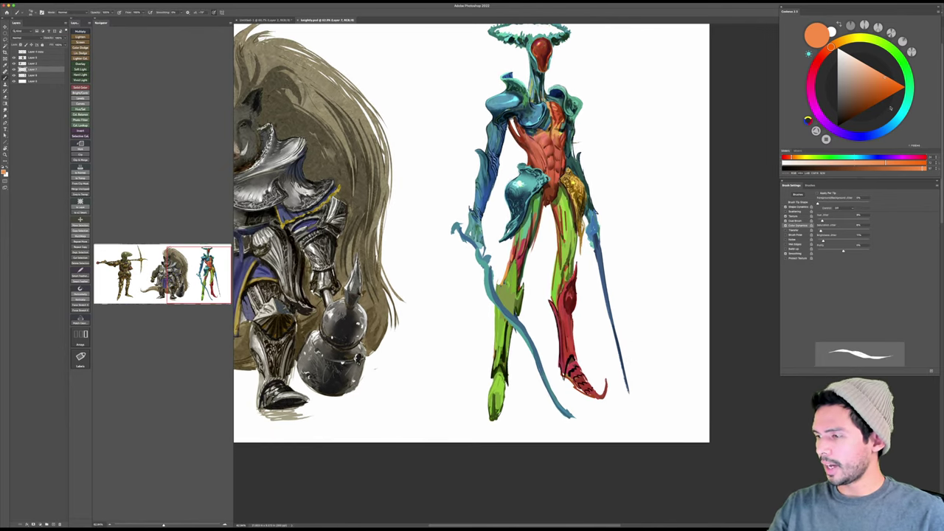
click(877, 133)
click(846, 118)
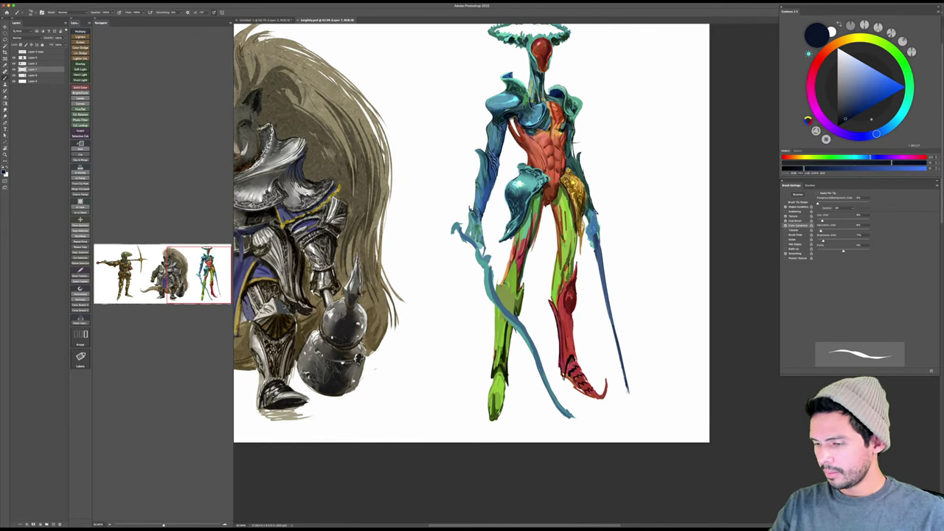
drag(628, 389, 638, 406)
key(super+z)
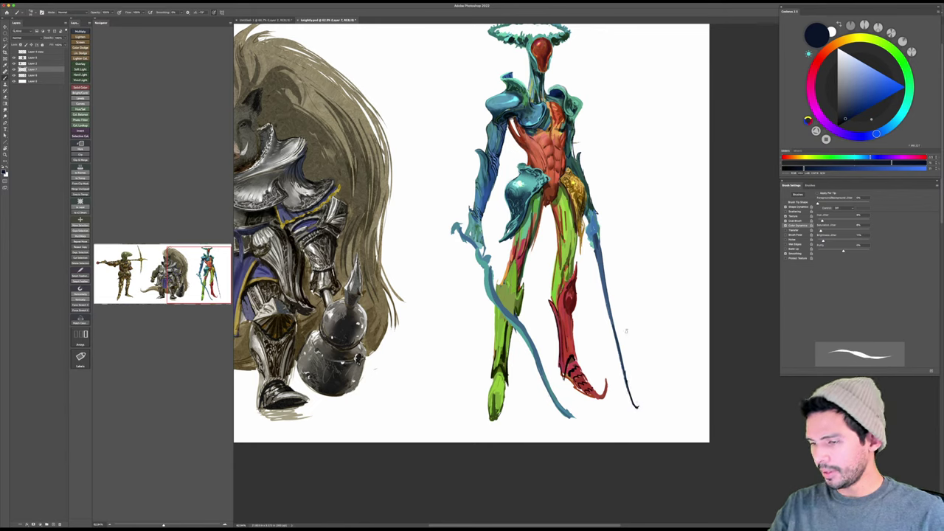
Step: Erase the dark hooked extension from the thin sword's tip and select the layer holding the character
key(e)
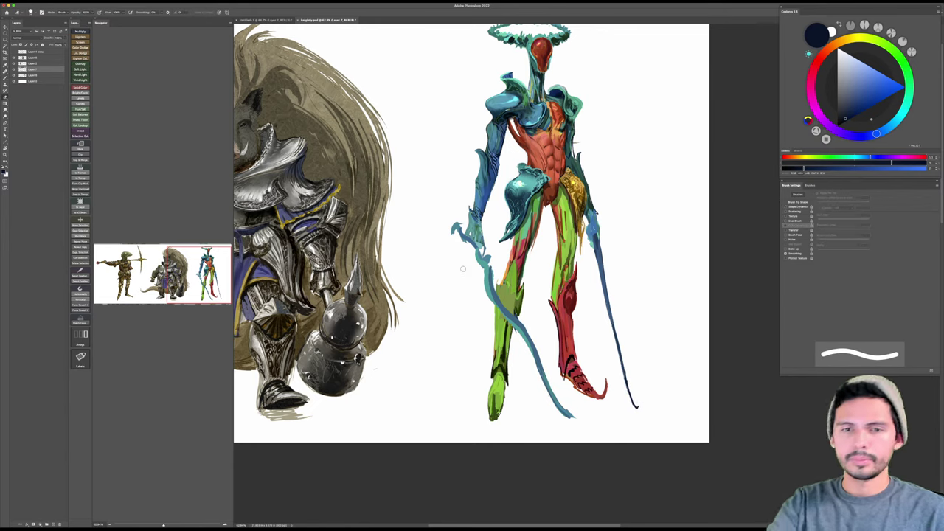
mouse_move(633, 385)
mouse_down()
mouse_move(633, 400)
mouse_move(626, 378)
mouse_up()
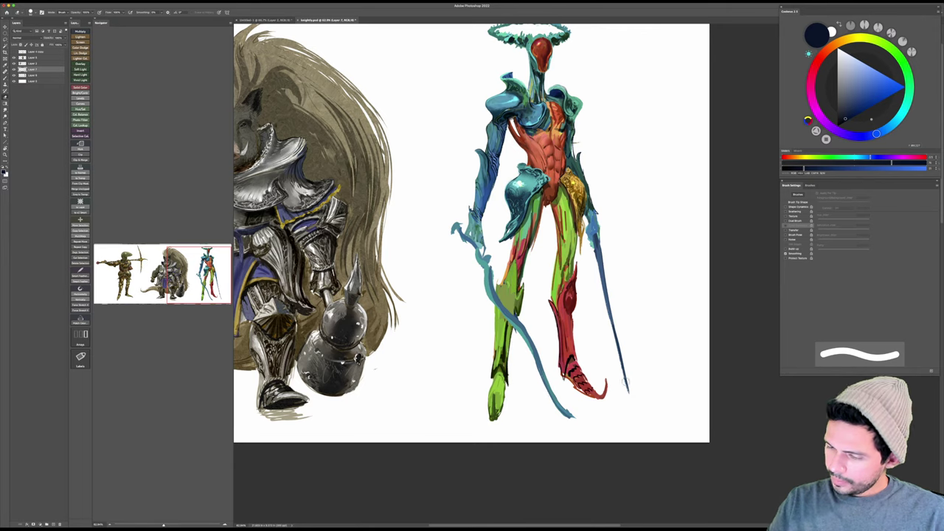
click(42, 76)
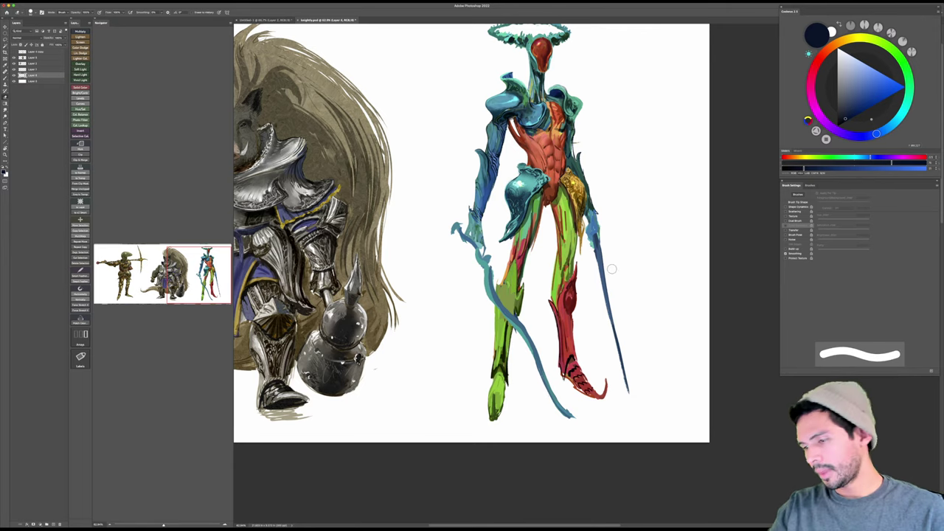
Step: Erase the middle of the straight thin sword's blade and redraw it with curving dark blue strokes
drag(609, 267, 625, 349)
key(b)
click(848, 109)
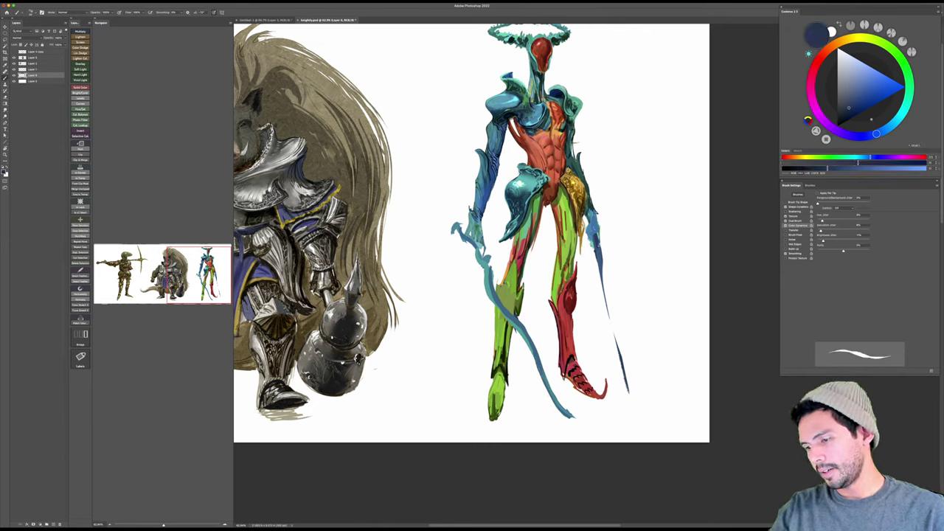
drag(595, 242, 600, 307)
drag(600, 274, 615, 345)
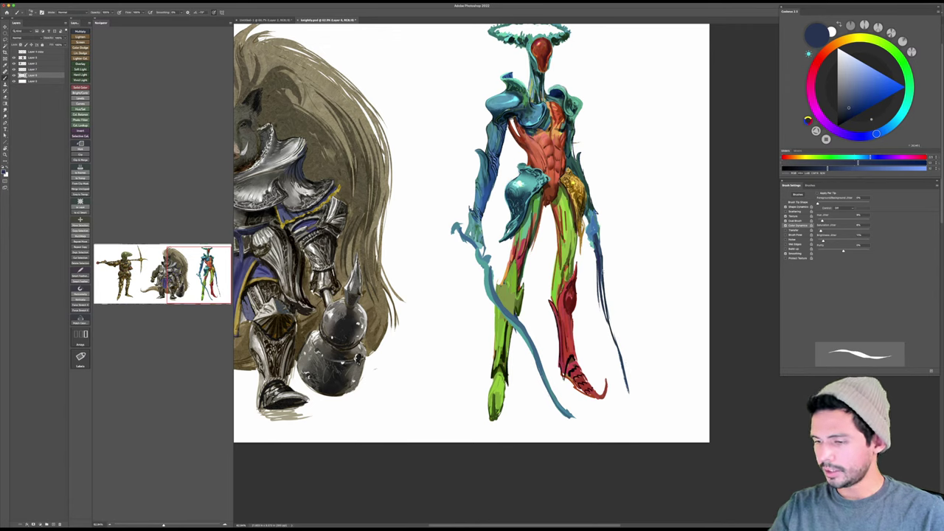
Step: Clean up the redrawn thin blade, fill it in dark blue and extend it into a long, fine curved tip
key(e)
drag(594, 262, 619, 356)
key(b)
drag(601, 280, 620, 360)
drag(606, 320, 638, 413)
drag(620, 363, 627, 379)
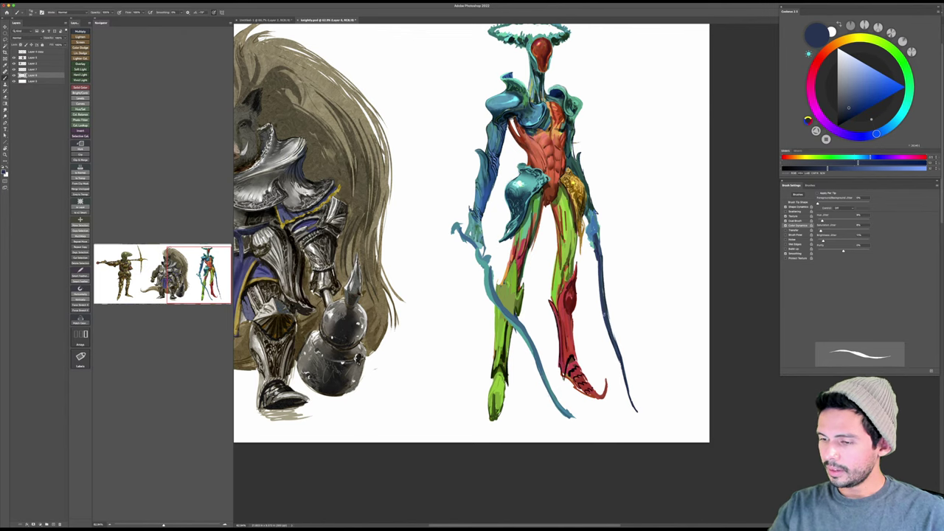
mouse_move(602, 281)
mouse_down()
mouse_move(605, 309)
mouse_move(607, 293)
mouse_up()
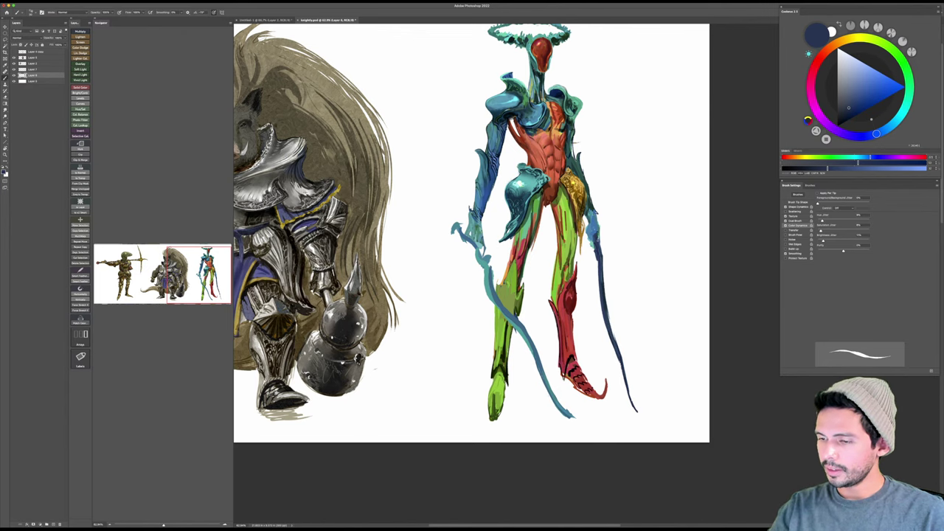
Step: On the layer with the curved sword, paint dark blue fingers wrapping around its grip
key(e)
drag(428, 231, 476, 223)
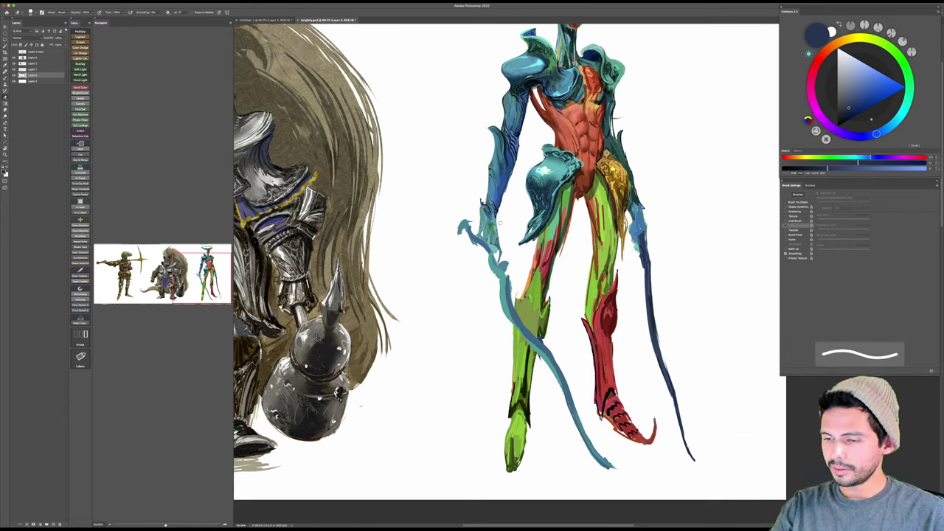
key(b)
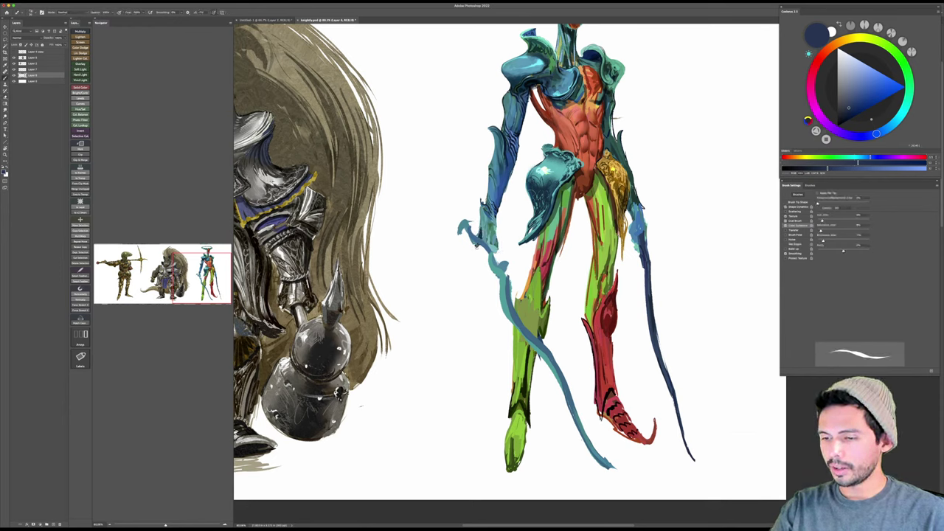
key(super+z)
click(34, 69)
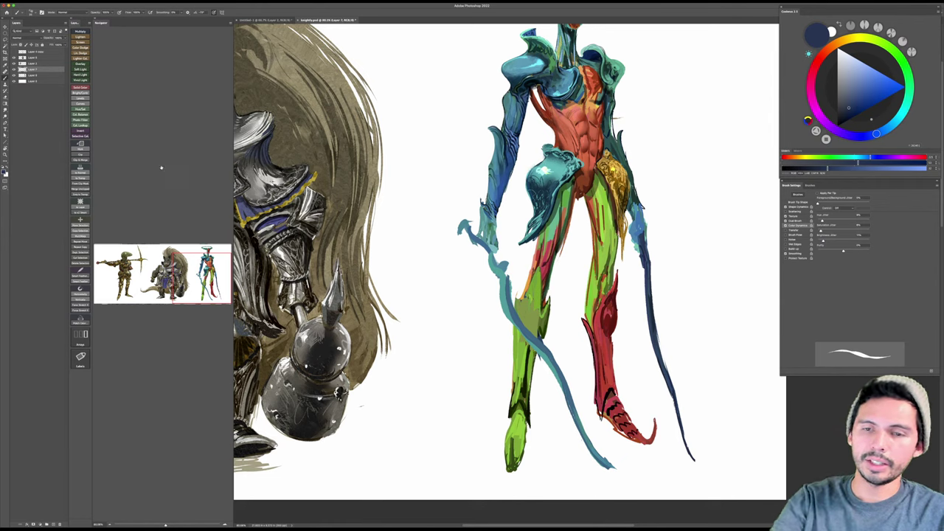
mouse_move(478, 236)
mouse_down()
mouse_move(485, 255)
mouse_move(498, 255)
mouse_move(482, 258)
mouse_move(480, 233)
mouse_move(498, 258)
mouse_move(479, 207)
mouse_up()
key(e)
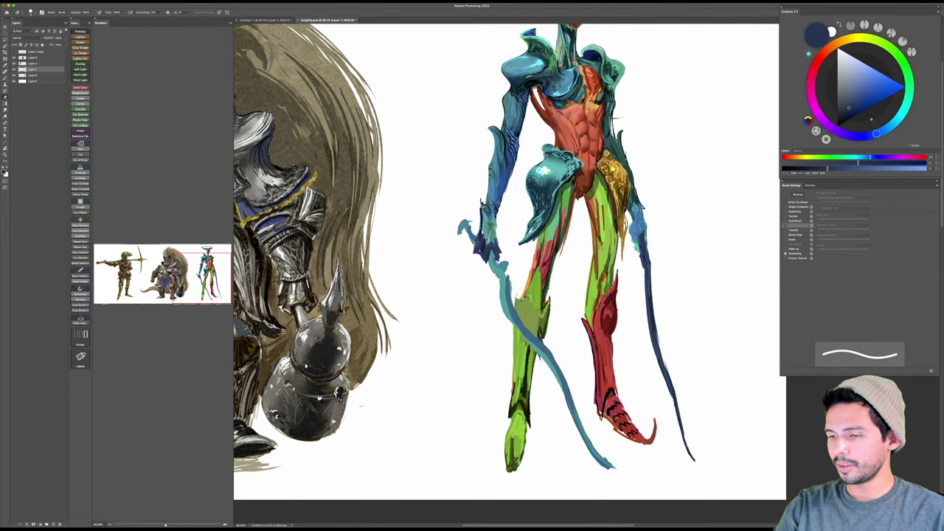
key(b)
drag(483, 253, 488, 264)
Step: Erase the blunt end of the light blue curved sword so its tip tapers to a point
drag(636, 374, 618, 409)
key(z)
alt+click(637, 356)
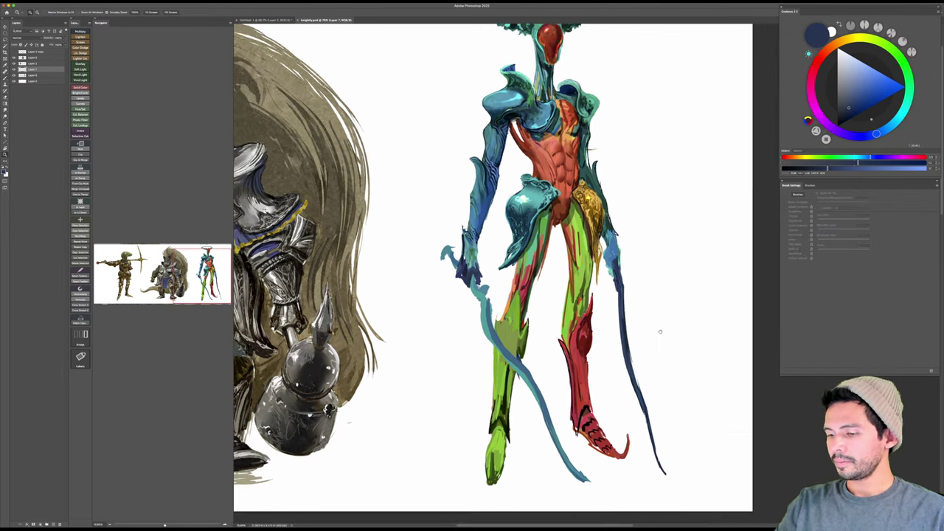
key(b)
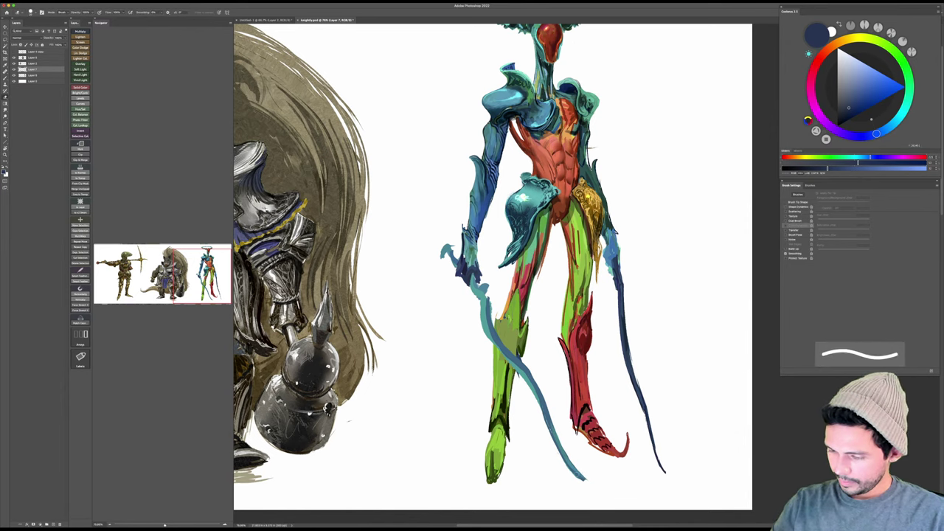
key(b)
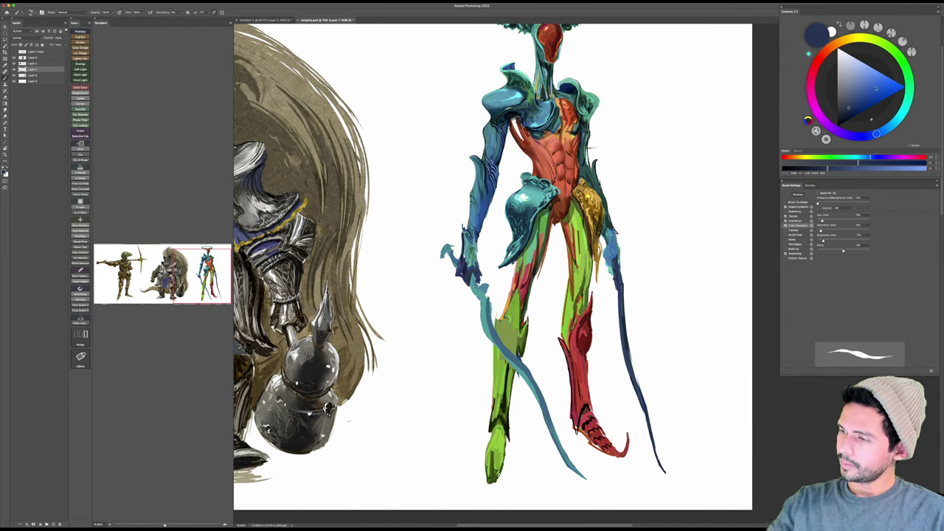
Step: Choose a light blue, paint highlights along the curved sword's blade down to the tip and save the document
click(893, 126)
click(869, 78)
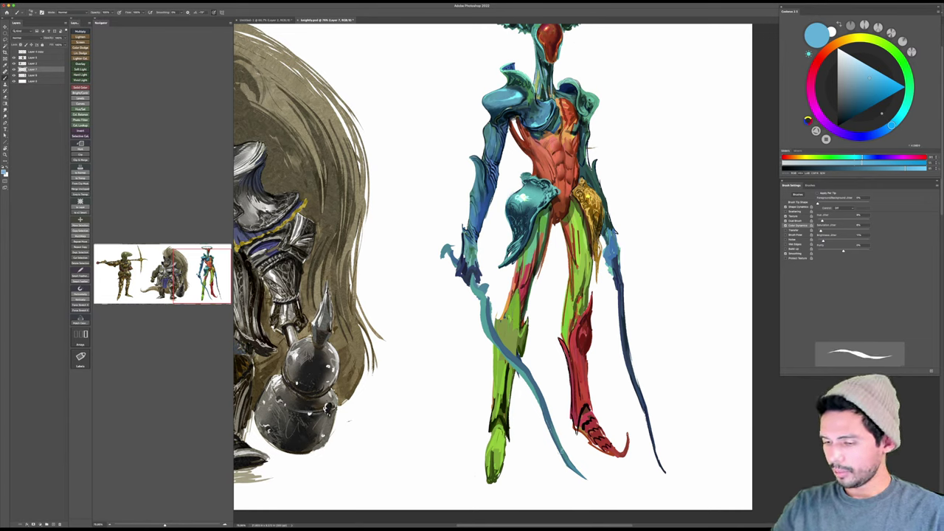
drag(560, 445, 584, 476)
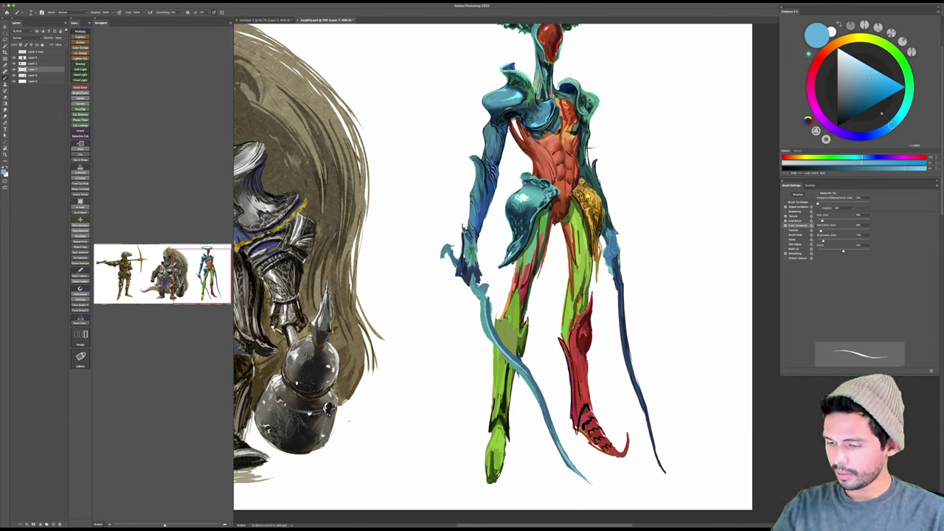
key(z)
drag(647, 296, 630, 295)
key(super+s)
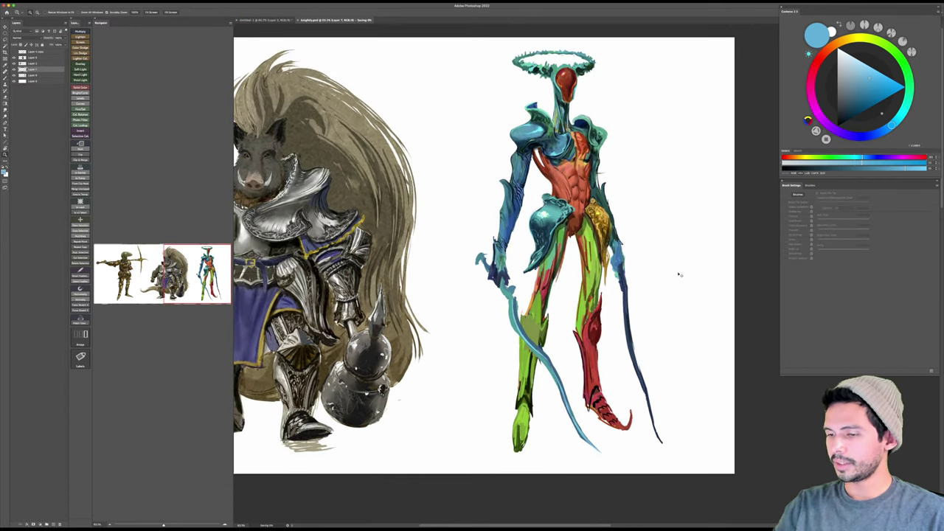
Step: Choose a dark teal blue and paint a jagged dark edge along the curved blade just below the hand
drag(685, 283, 701, 282)
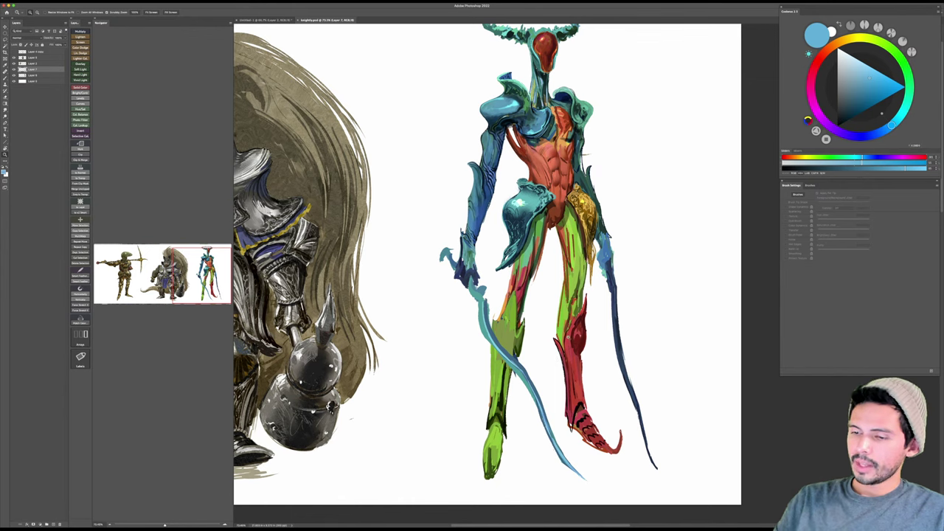
click(849, 113)
drag(453, 300, 490, 304)
key(b)
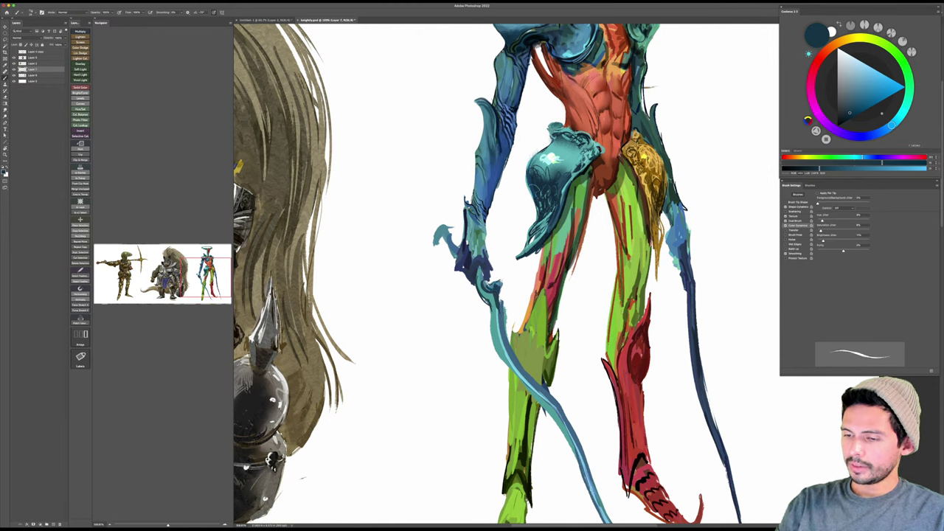
drag(503, 306, 509, 344)
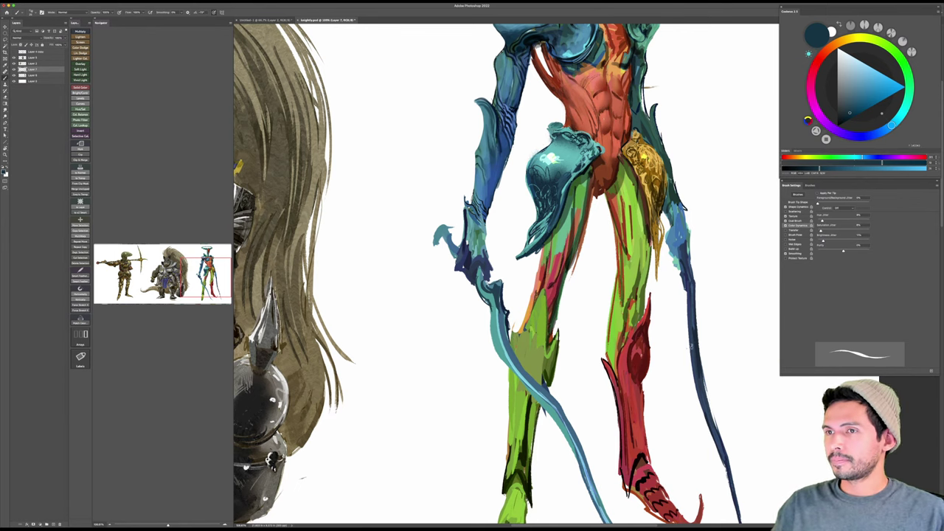
mouse_move(692, 345)
mouse_down()
mouse_move(655, 347)
mouse_move(620, 284)
mouse_move(632, 287)
mouse_up()
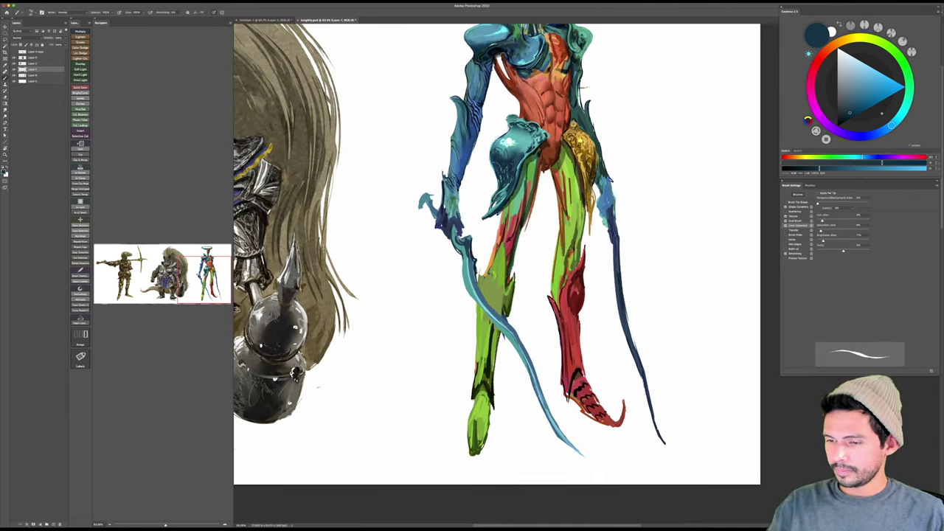
Step: Choose a darker blue, reduce the brush size and darken the curved blade's edge near the hilt
click(847, 119)
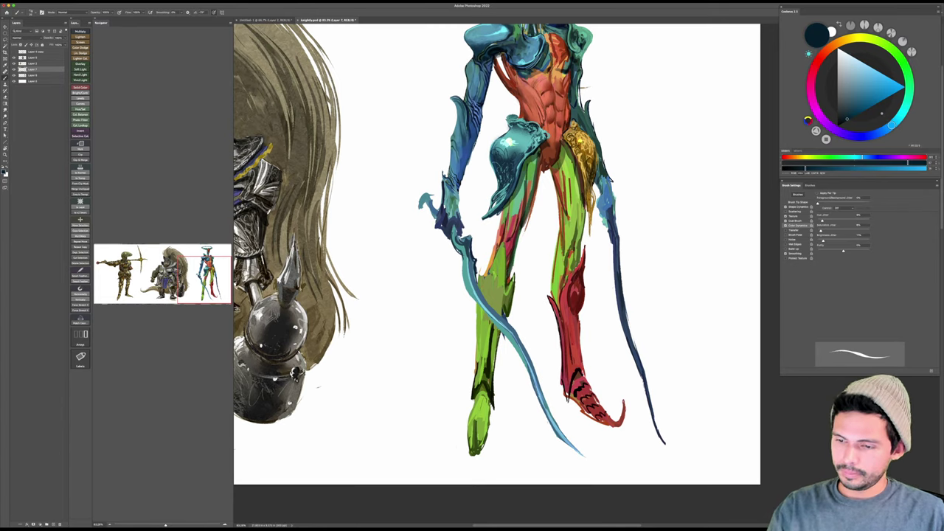
key(bracketleft)
key(bracketleft)
drag(463, 253, 469, 292)
key(bracketleft)
Step: Sample colours from the curved blade, paint shading strokes on its upper section and undo the last strokes
key(r)
drag(500, 209, 654, 152)
mouse_move(595, 222)
mouse_down()
mouse_move(580, 273)
mouse_move(620, 268)
mouse_up()
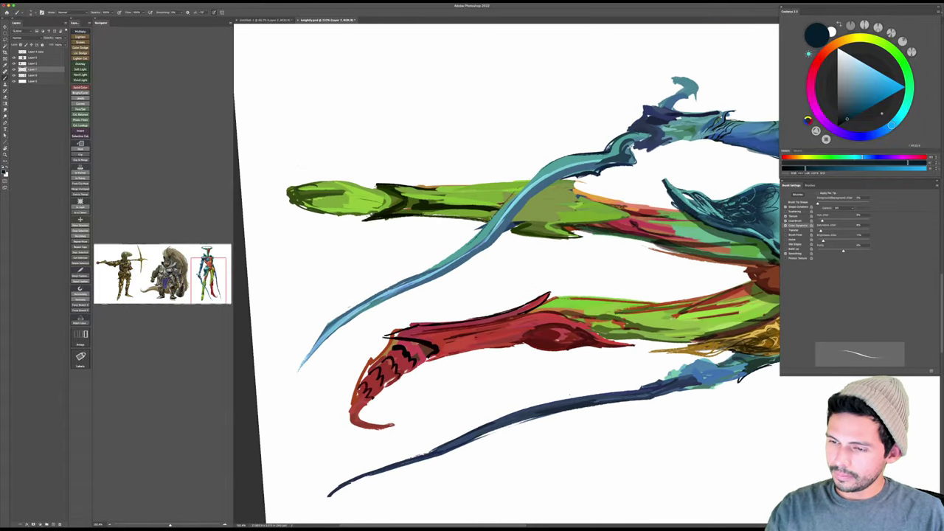
alt+click(554, 163)
mouse_move(536, 174)
mouse_down()
mouse_move(502, 210)
mouse_move(519, 187)
mouse_up()
mouse_move(519, 194)
mouse_down()
mouse_move(525, 216)
mouse_move(459, 278)
mouse_move(551, 182)
mouse_move(534, 197)
mouse_up()
alt+click(515, 238)
click(844, 121)
key(super+z)
key(super+z)
Step: Try a dark blue shading stroke along the upper part of the curved blade
click(855, 116)
key(b)
key(r)
drag(647, 164, 620, 153)
mouse_move(555, 205)
mouse_down()
mouse_move(513, 259)
mouse_move(519, 239)
mouse_move(547, 214)
mouse_move(523, 239)
mouse_move(594, 195)
mouse_move(605, 173)
mouse_up()
key(super+z)
Step: Choose a deep medium blue, shade along the sides of the curved blade and save the document
click(868, 107)
key(Escape)
drag(568, 358, 460, 204)
key(r)
drag(687, 116, 746, 196)
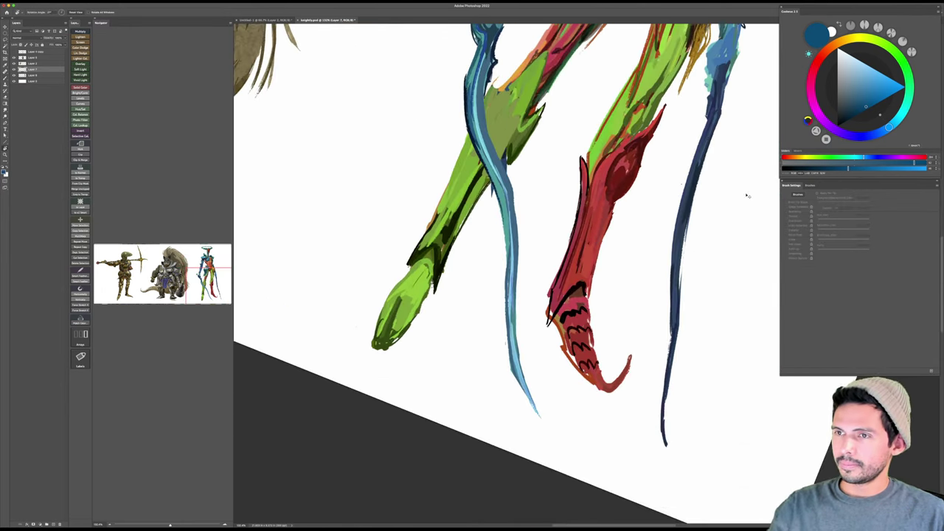
key(super+s)
drag(485, 155, 511, 264)
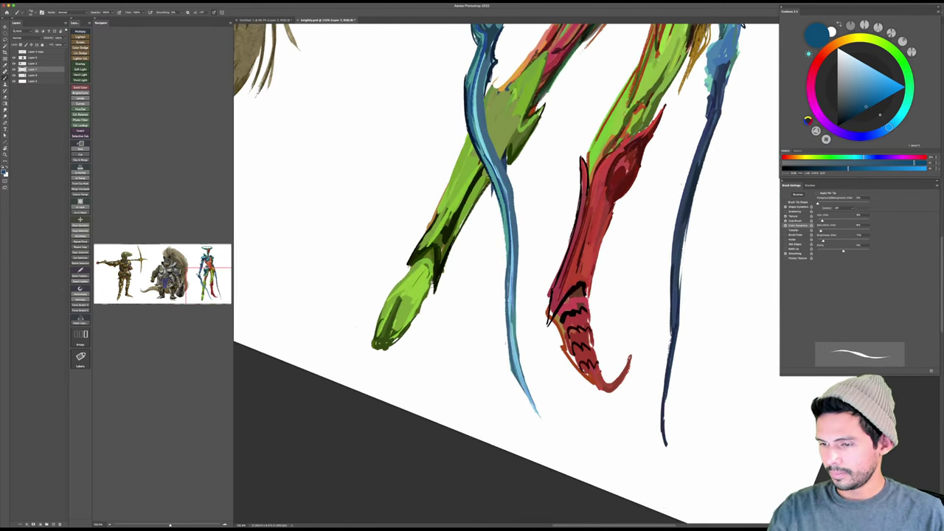
Step: Choose a bright cyan and paint thin highlights down the length of the curved blade
click(898, 120)
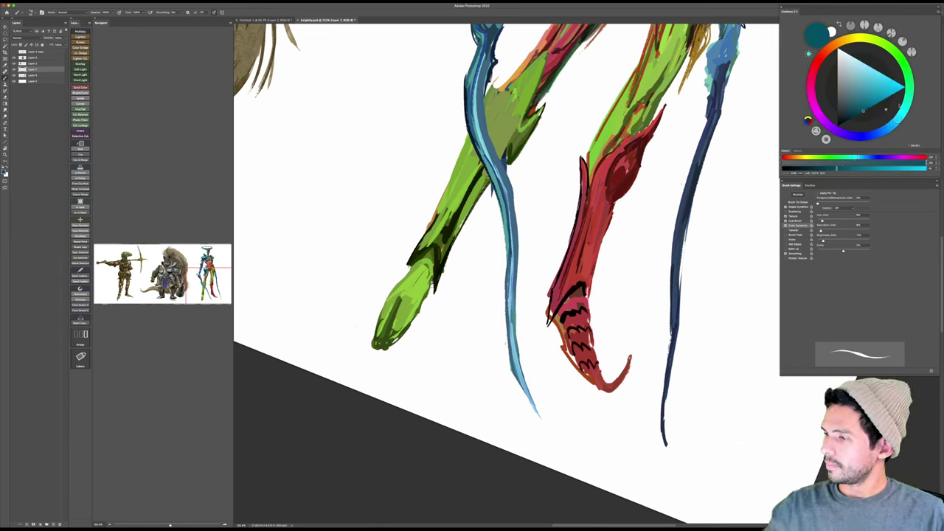
click(883, 76)
mouse_move(478, 124)
mouse_down()
mouse_move(520, 222)
mouse_move(502, 177)
mouse_move(510, 227)
mouse_up()
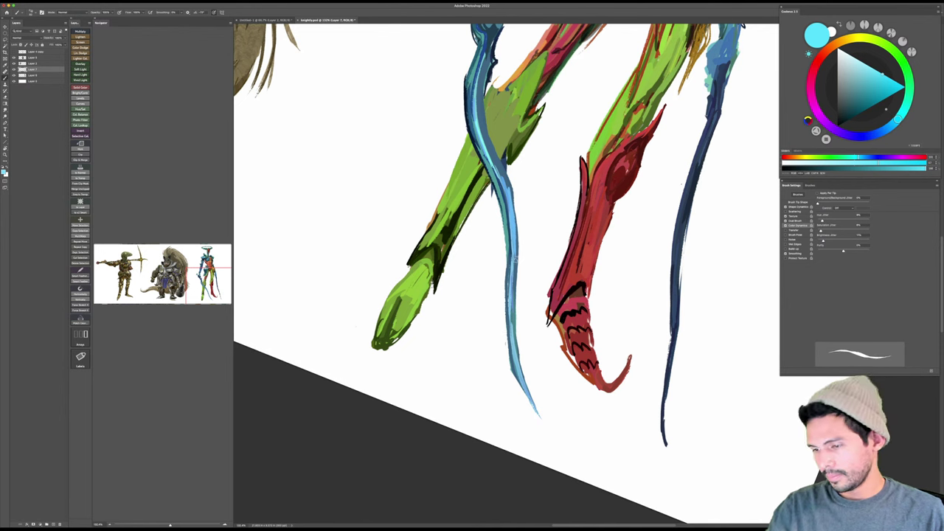
drag(516, 258, 523, 379)
key(Escape)
drag(616, 443, 575, 443)
drag(622, 273, 633, 304)
drag(620, 336, 634, 322)
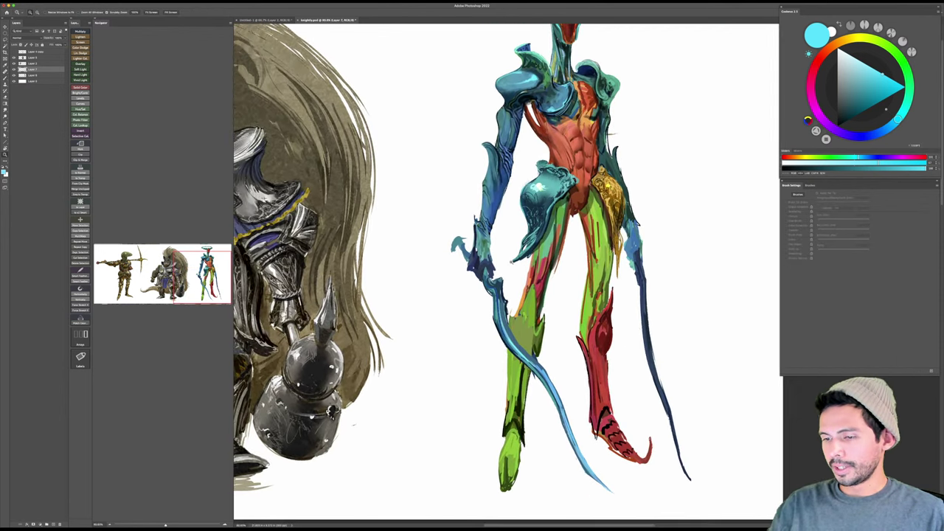
Step: Paint a bright cyan highlight on the sword's hooked pommel and shade its inner and lower edges in dark blue
drag(471, 231, 493, 232)
mouse_move(449, 256)
mouse_down()
mouse_move(453, 246)
mouse_move(470, 271)
mouse_up()
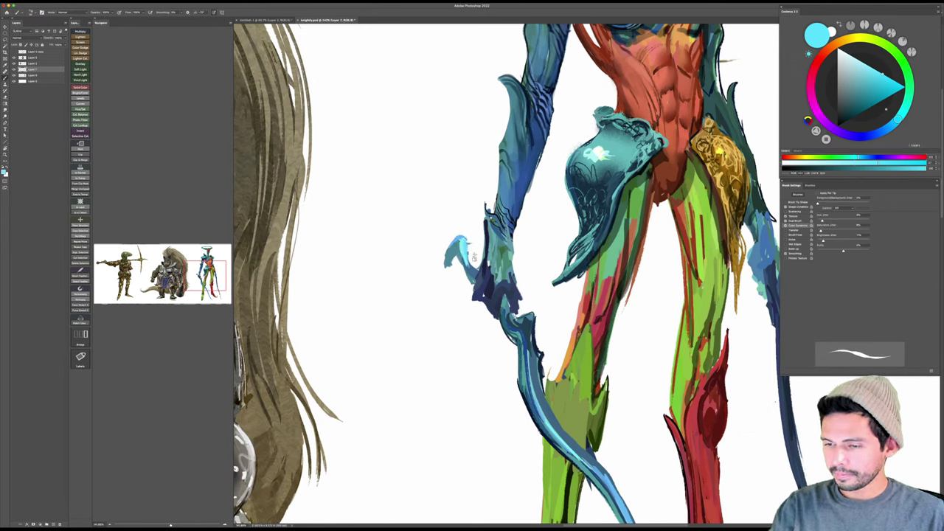
click(875, 101)
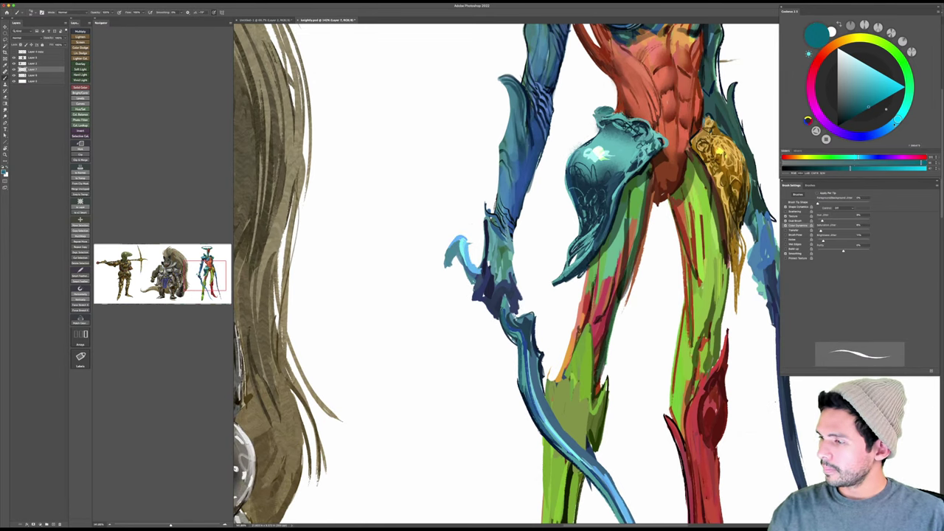
click(882, 132)
click(862, 108)
mouse_move(459, 239)
mouse_down()
mouse_move(448, 267)
mouse_move(479, 285)
mouse_move(448, 267)
mouse_move(449, 279)
mouse_move(471, 286)
mouse_up()
drag(466, 277, 475, 288)
drag(554, 289, 558, 292)
Step: Choose progressively lighter medium blues and paint the finger forms on the hand holding the curved sword
click(867, 92)
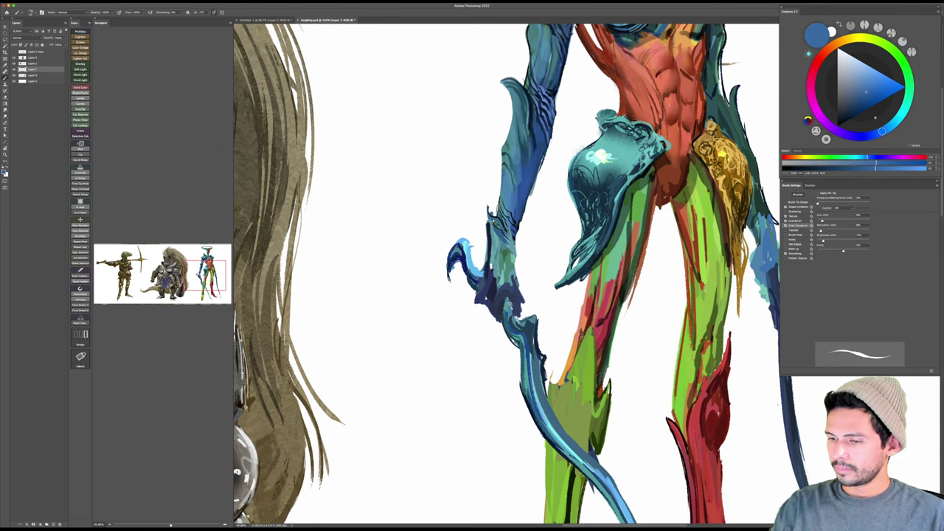
drag(506, 310, 523, 310)
mouse_move(496, 245)
mouse_down()
mouse_move(484, 306)
mouse_move(521, 289)
mouse_move(474, 306)
mouse_up()
click(861, 81)
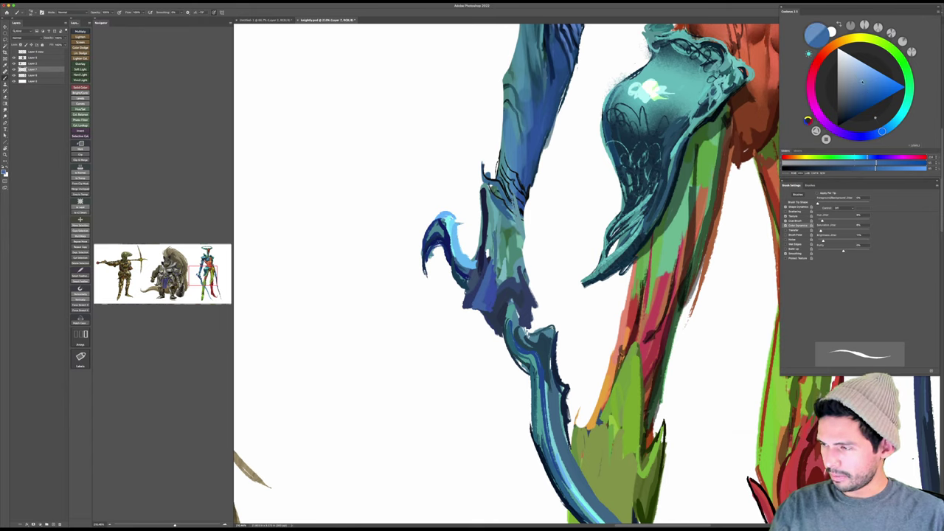
drag(488, 256, 476, 314)
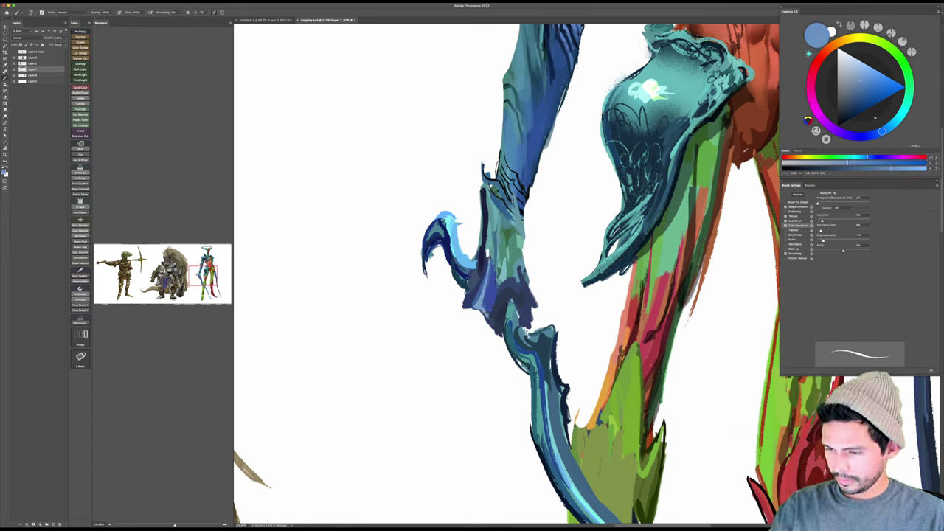
drag(521, 270, 526, 296)
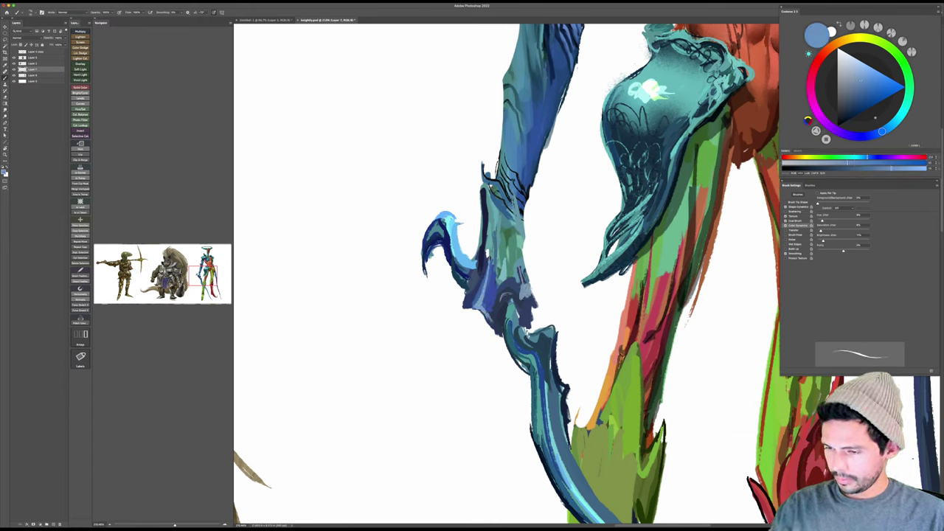
drag(517, 233, 530, 292)
Step: Choose a lighter blue and add highlights along the knuckles and edges of the gripping fingers
click(865, 71)
drag(487, 317, 494, 333)
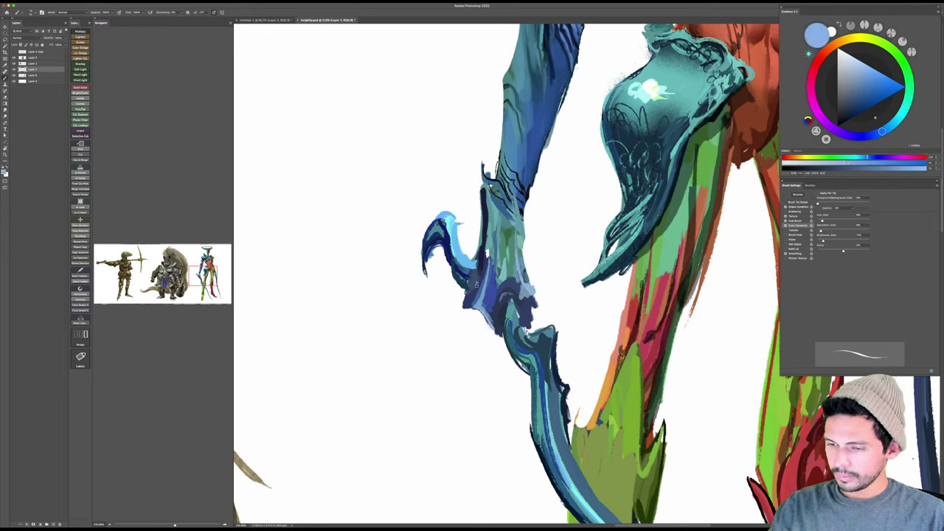
drag(478, 282, 465, 301)
drag(465, 300, 473, 312)
mouse_move(484, 270)
mouse_down()
mouse_move(467, 302)
mouse_move(470, 279)
mouse_up()
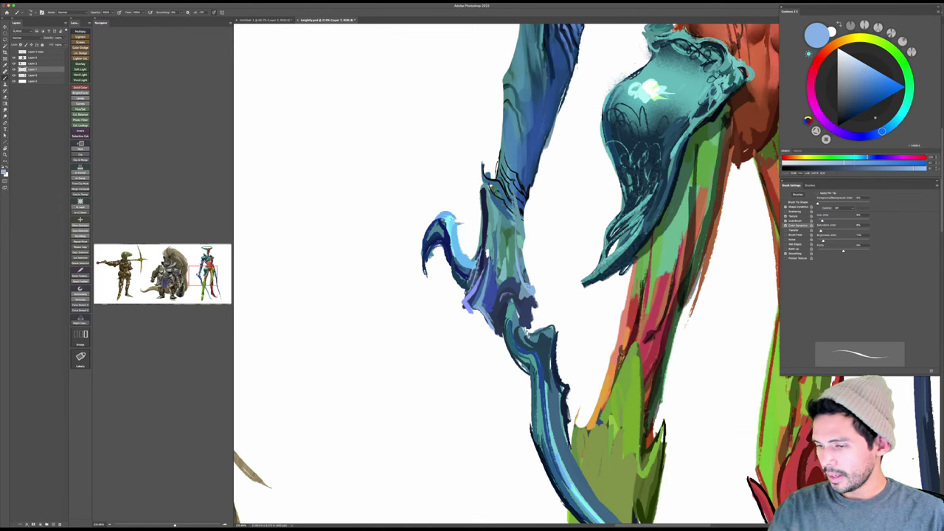
mouse_move(532, 292)
mouse_down()
mouse_move(529, 320)
mouse_move(501, 316)
mouse_up()
Step: Paint a near-black shadow where the curved blade emerges from the hand and save the document
key(d)
mouse_move(503, 313)
mouse_down()
mouse_move(500, 330)
mouse_move(521, 312)
mouse_up()
key(z)
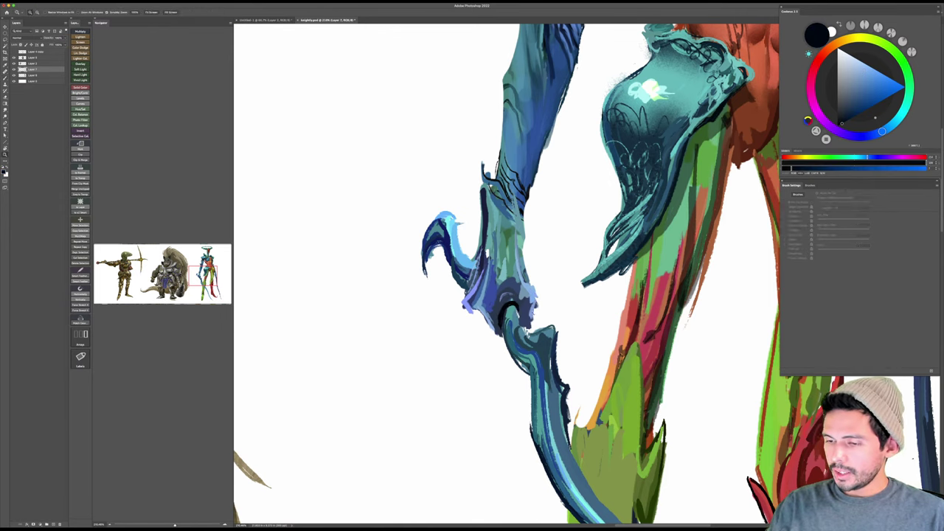
drag(450, 310, 395, 306)
key(super+s)
drag(641, 321, 624, 291)
scroll(624, 290, up, 1)
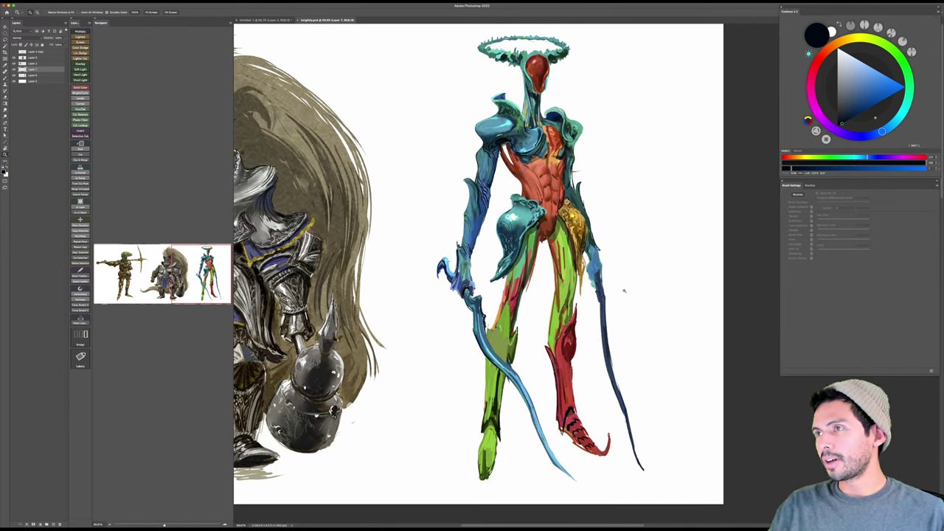
Step: Choose near-black shades and paint dark contour lines along the lower forearm of the arm holding the hooked-pommel sword
drag(588, 319, 586, 300)
scroll(636, 381, down, 5)
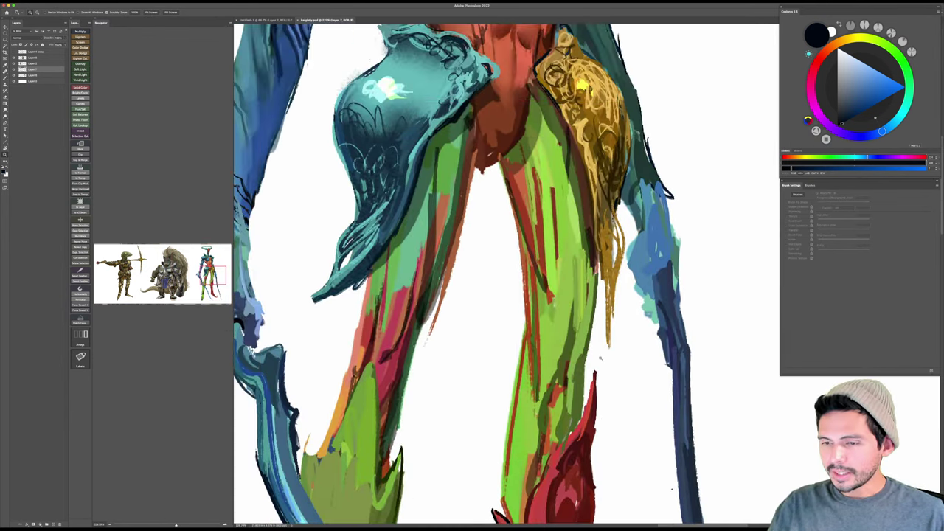
scroll(498, 248, up, 1)
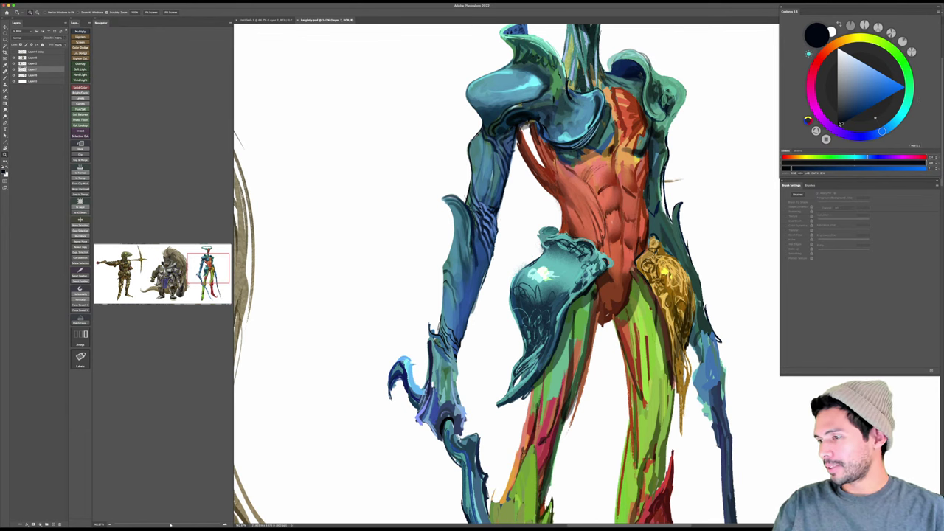
drag(839, 127, 837, 129)
key(b)
drag(471, 269, 466, 324)
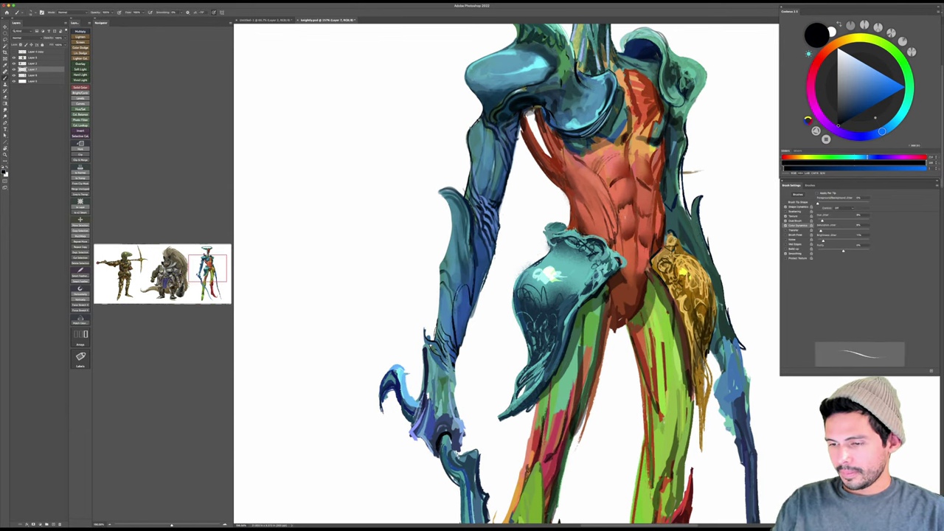
click(842, 118)
mouse_move(459, 287)
mouse_down()
mouse_move(453, 323)
mouse_move(463, 333)
mouse_up()
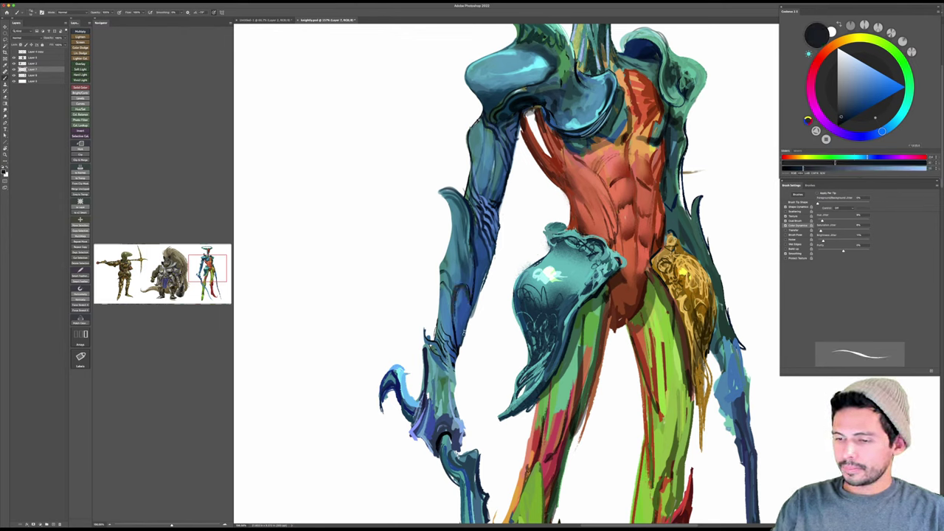
Step: Choose a dark navy blue and paint flowing shadow lines inside the forearm guard, from its pointed elbow tip towards the wrist
click(845, 119)
mouse_move(468, 291)
mouse_down()
mouse_move(454, 320)
mouse_move(464, 288)
mouse_move(443, 283)
mouse_move(446, 332)
mouse_up()
mouse_move(442, 191)
mouse_down()
mouse_move(468, 220)
mouse_move(468, 253)
mouse_up()
mouse_move(458, 209)
mouse_down()
mouse_move(463, 281)
mouse_move(472, 282)
mouse_up()
key(bracketright)
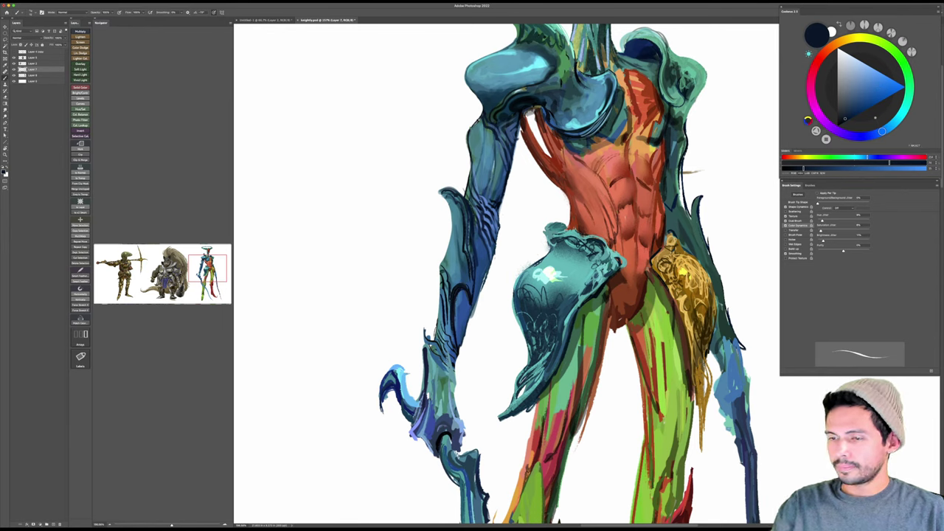
Step: Set the brush to Color Dodge with a muted blue and merge the active paint layer into the layer below
shift+right_click(471, 267)
click(487, 340)
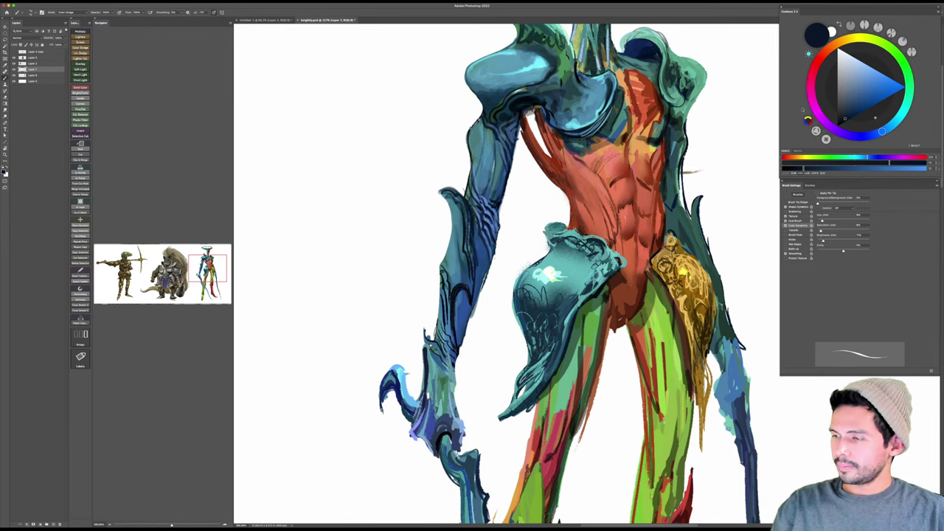
click(850, 105)
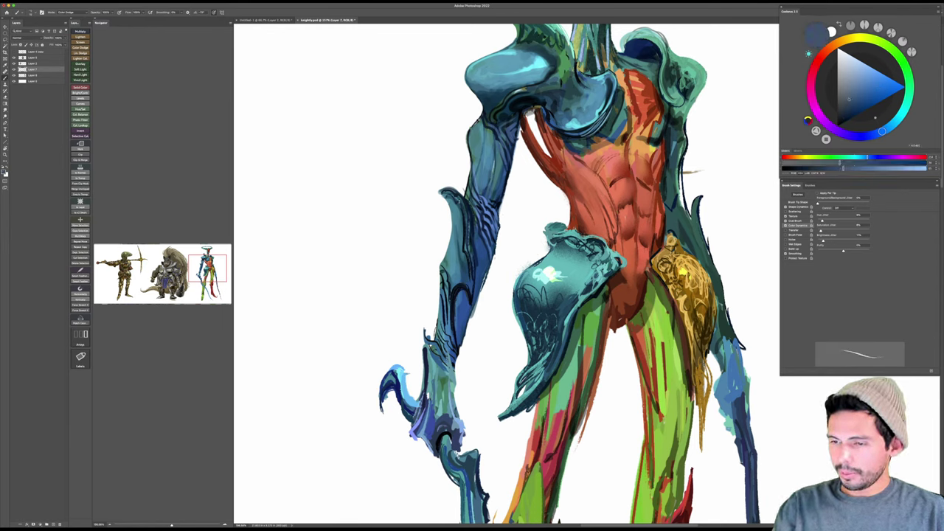
drag(520, 225, 515, 236)
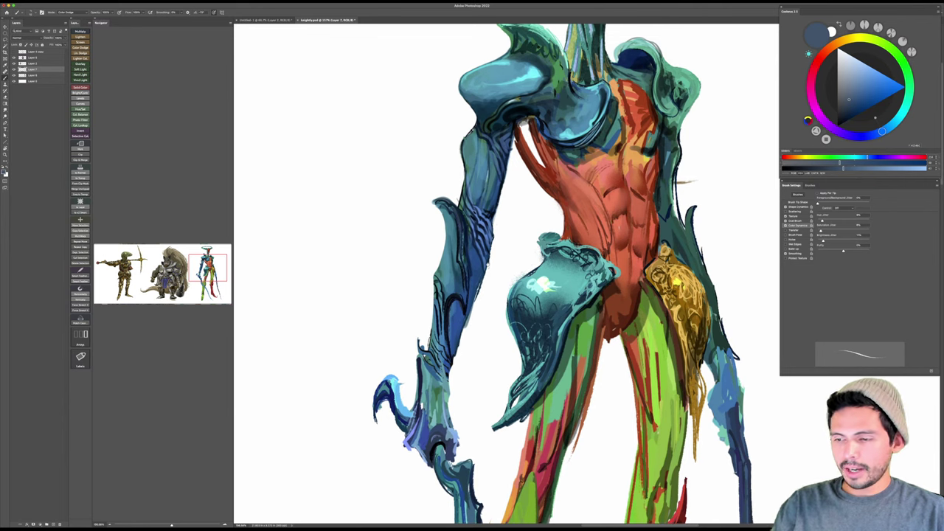
key(super+e)
drag(543, 322, 516, 307)
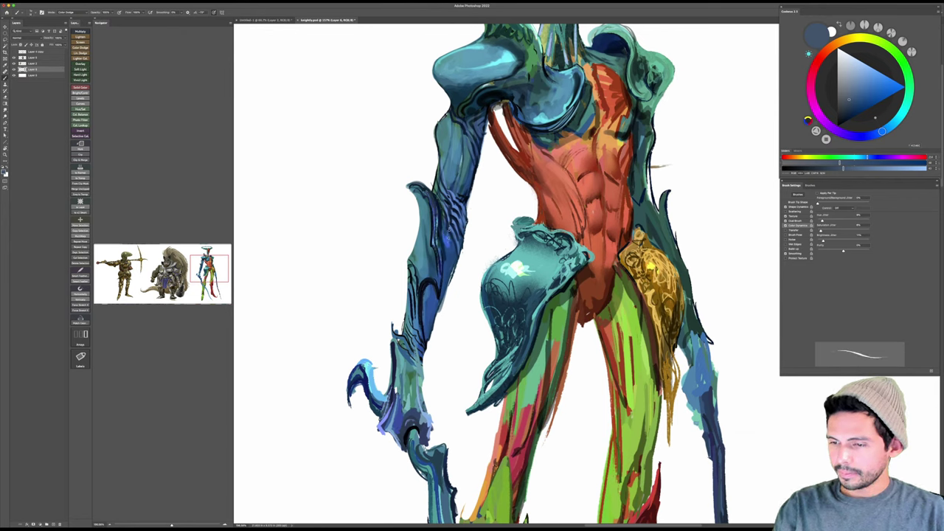
Step: Enlarge the brush and dodge brighter blue highlights onto the sword arm's upper arm and elbow, undoing the last strokes
key(])
key(])
key(])
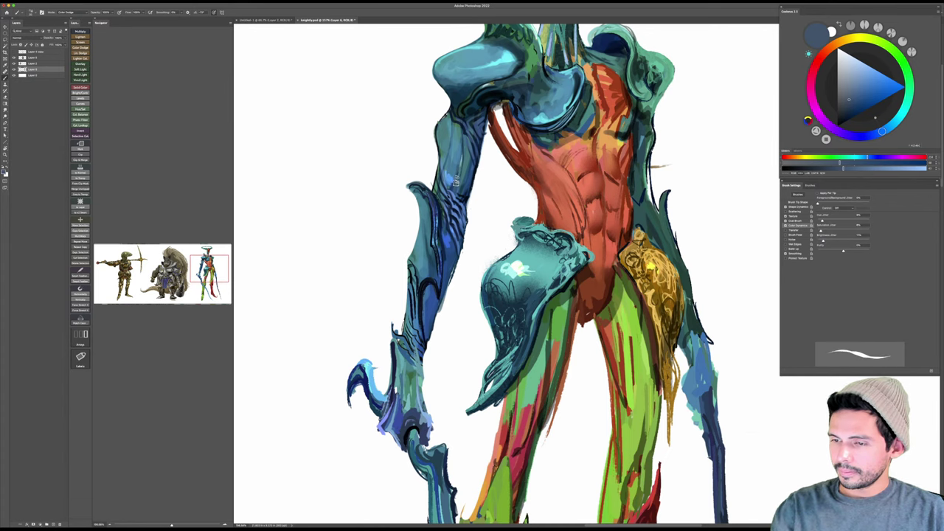
drag(456, 184, 465, 155)
key([)
drag(476, 223, 488, 325)
key(])
key(])
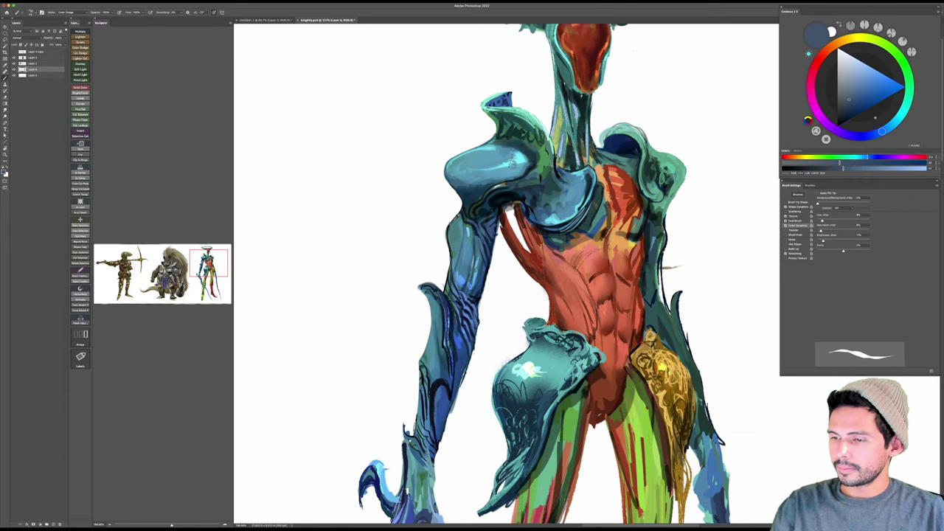
key(super+z)
key(super+z)
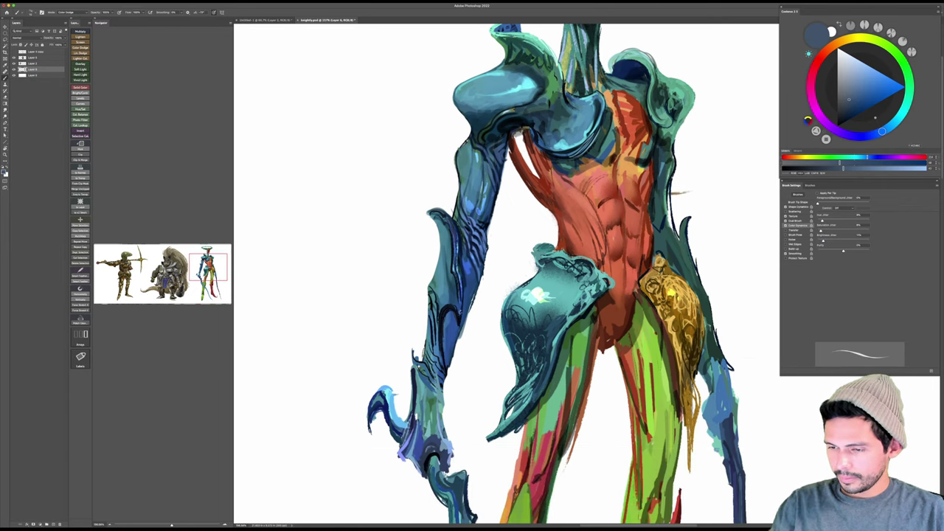
key(super+z)
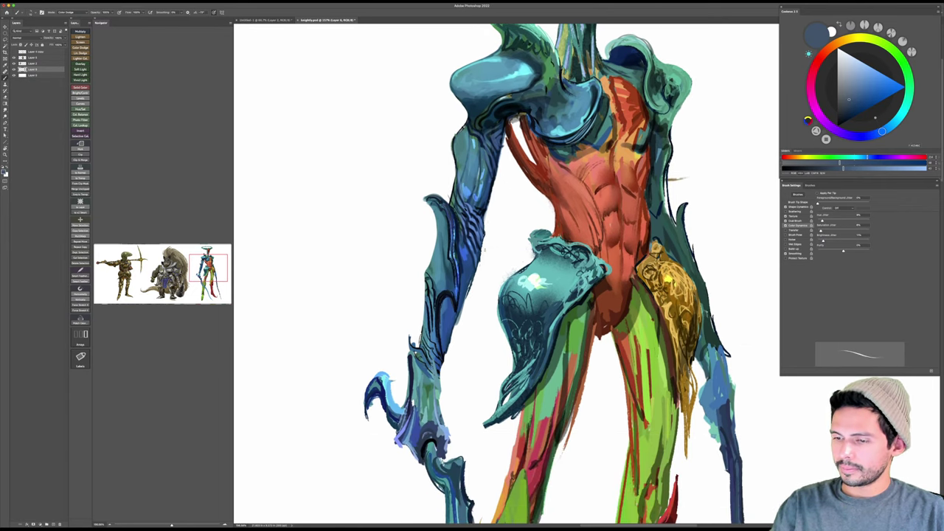
Step: Return the brush to Normal mode, choose a light blue and paint thin highlight lines along the lower forearm guard's folds
shift+right_click(485, 249)
click(493, 260)
click(916, 168)
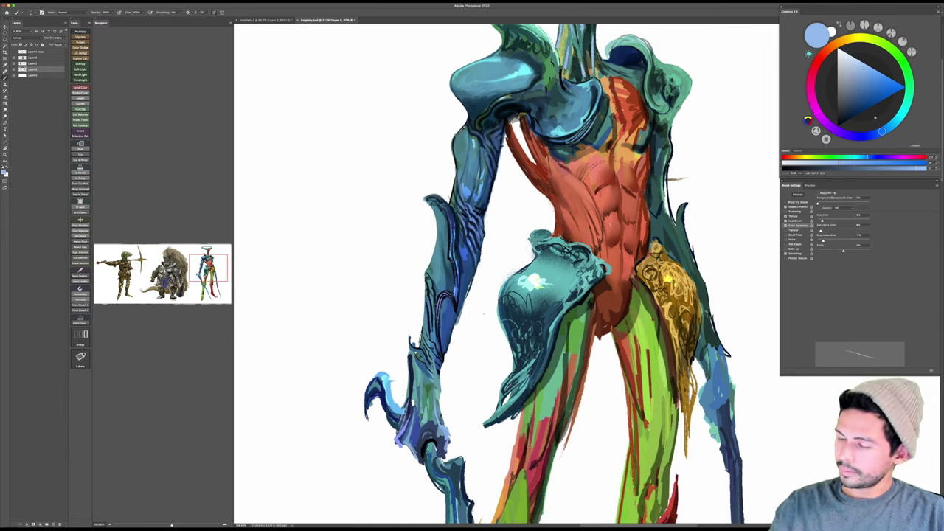
click(870, 66)
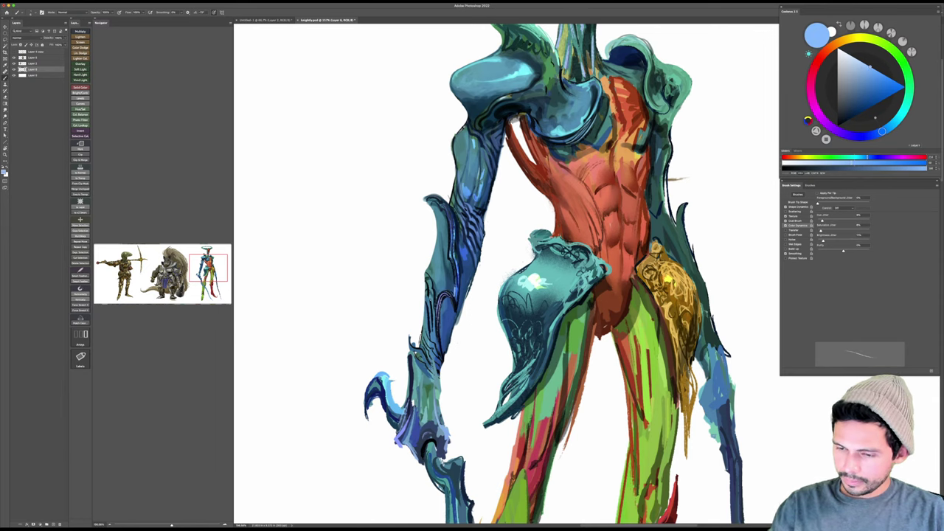
drag(427, 305, 434, 344)
mouse_move(434, 290)
mouse_down()
mouse_move(437, 340)
mouse_move(454, 318)
mouse_move(435, 337)
mouse_move(444, 318)
mouse_up()
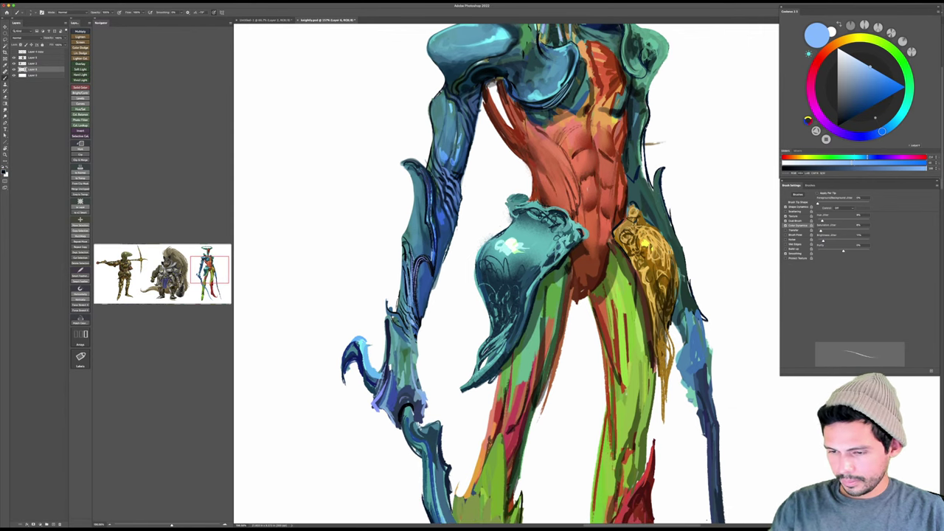
Step: Choose a near-black colour, add dark accents around the sword arm's wrist and save the document
key(d)
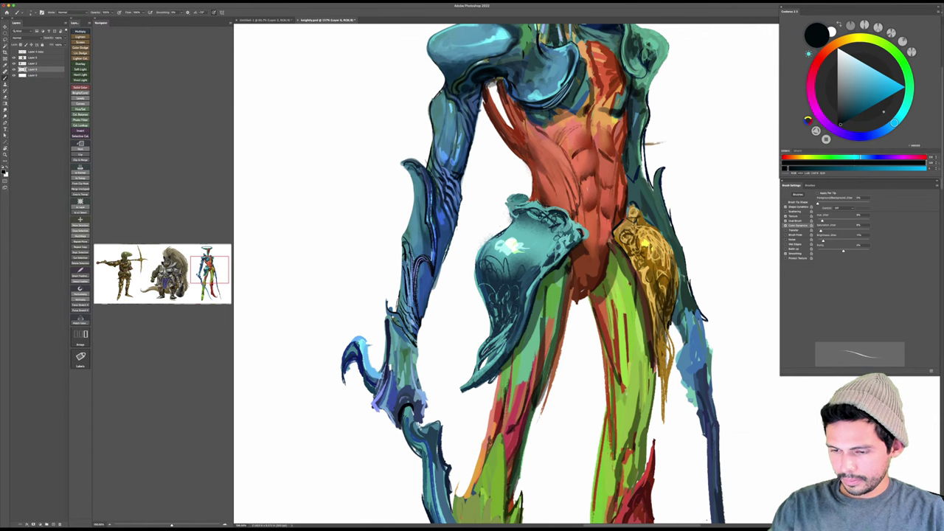
mouse_move(416, 356)
mouse_down()
mouse_move(413, 394)
mouse_move(409, 370)
mouse_move(382, 362)
mouse_move(400, 365)
mouse_up()
key(super+s)
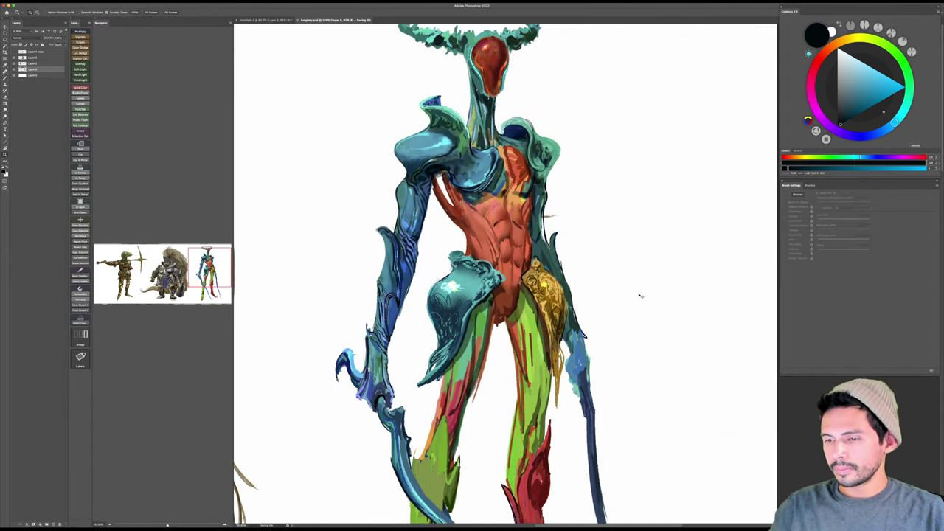
Step: Sample the lower leg's green, darken it and paint shadow shapes on the green knee guard and down the shin armour
drag(610, 291, 611, 292)
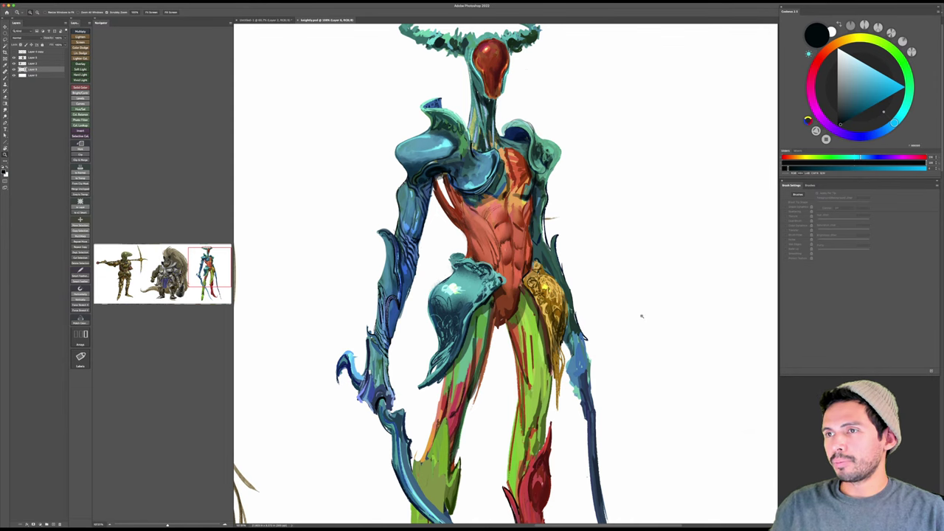
click(642, 316)
alt+click(643, 314)
scroll(635, 317, down, 3)
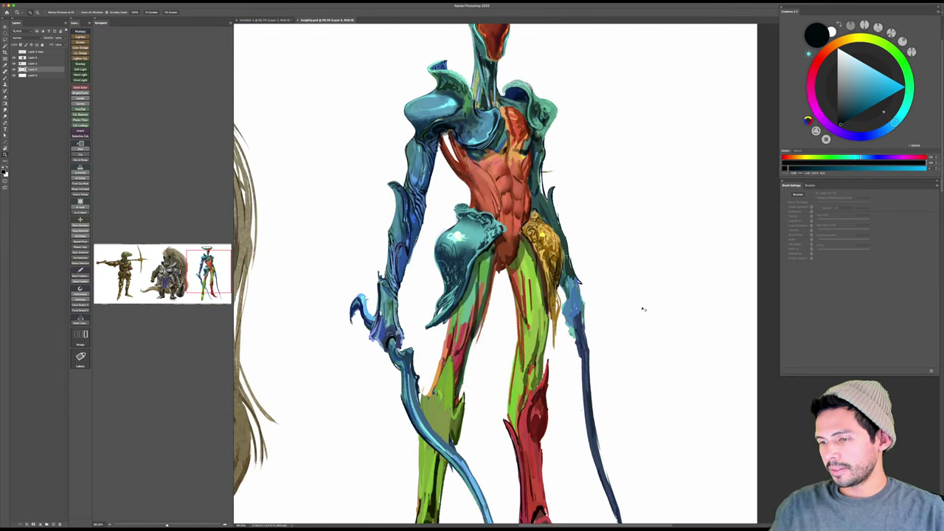
scroll(657, 295, down, 3)
scroll(632, 321, up, 4)
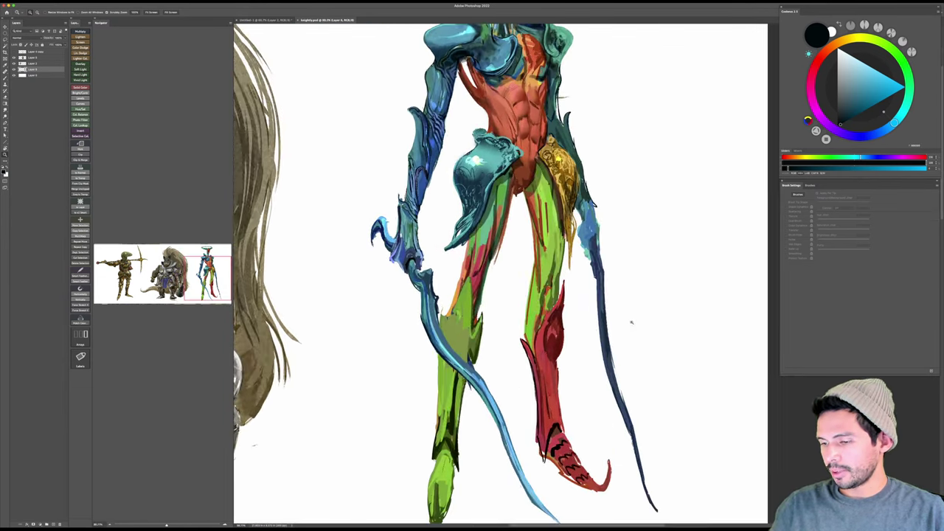
key(b)
alt+click(483, 281)
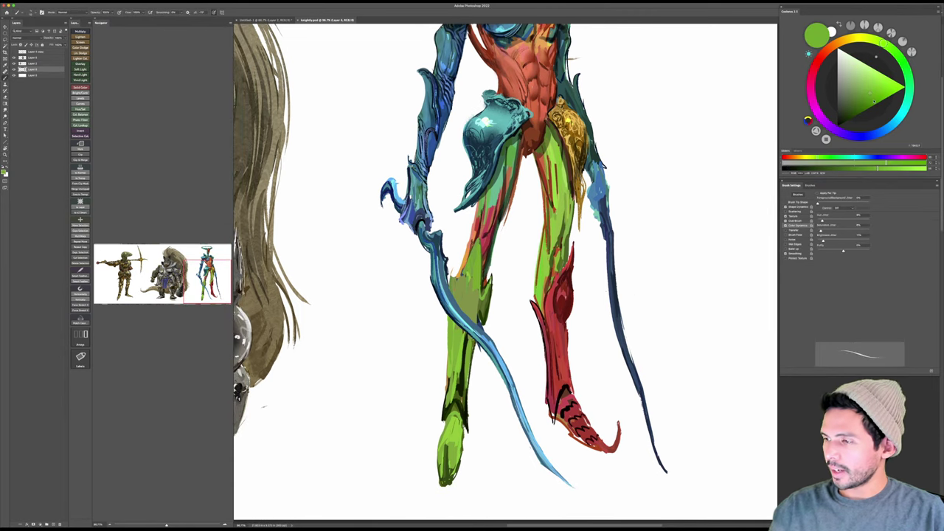
click(860, 111)
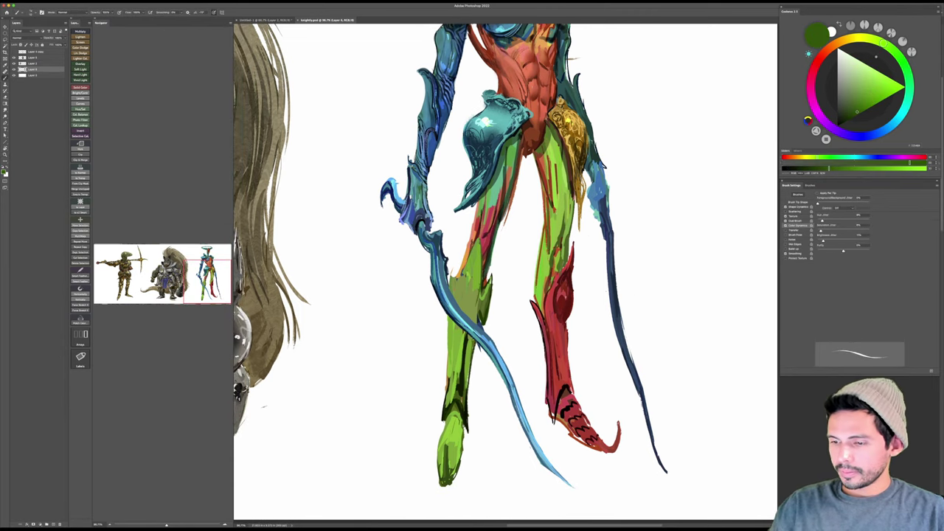
key(bracketright)
key(bracketright)
key(bracketright)
mouse_move(481, 286)
mouse_down()
mouse_move(472, 309)
mouse_move(480, 295)
mouse_up()
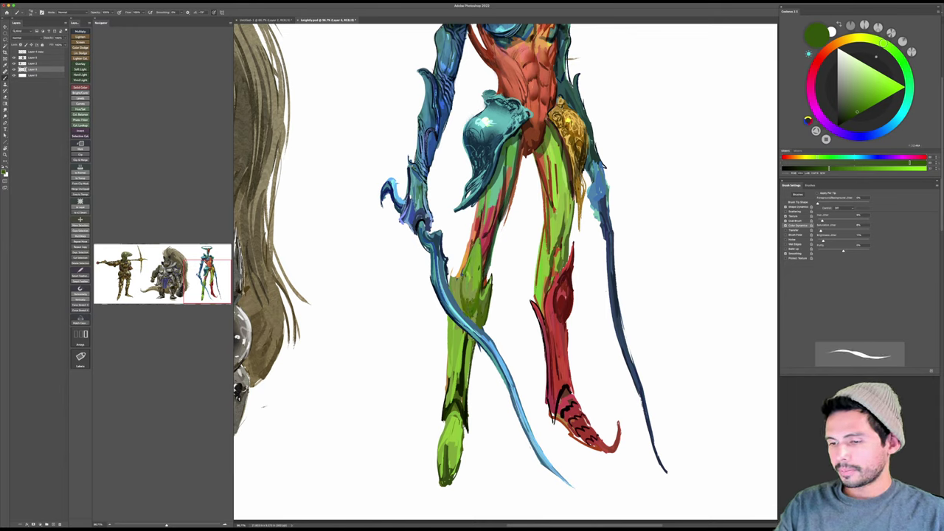
drag(478, 268, 474, 305)
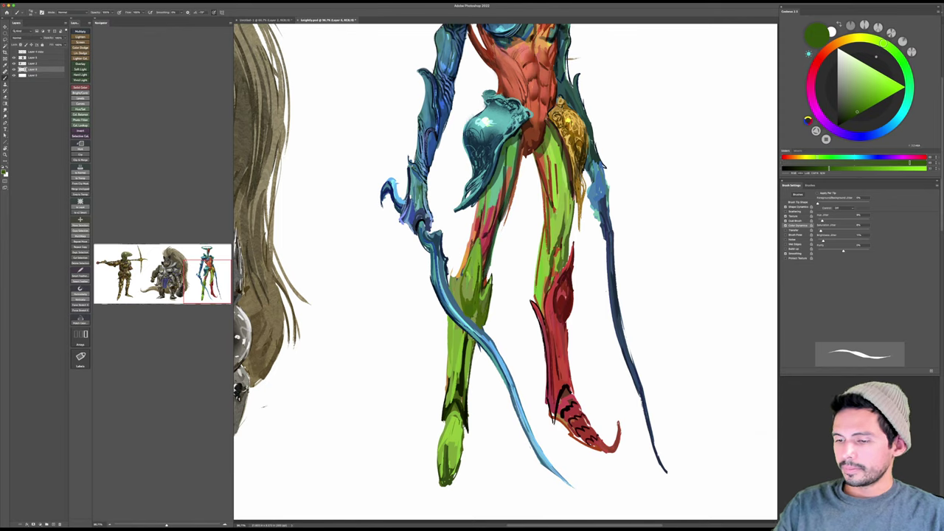
mouse_move(466, 344)
mouse_down()
mouse_move(465, 388)
mouse_move(467, 370)
mouse_up()
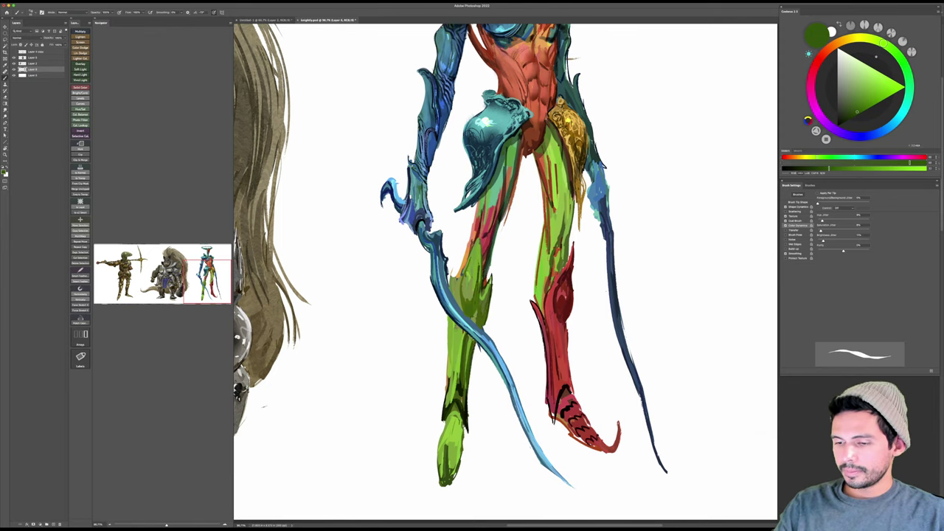
mouse_move(455, 325)
mouse_down()
mouse_move(451, 389)
mouse_move(457, 330)
mouse_move(451, 372)
mouse_up()
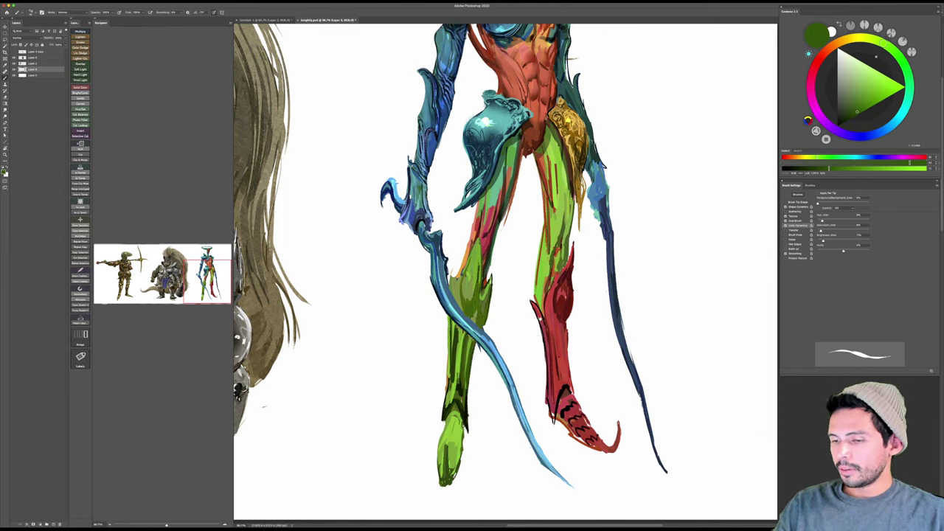
Step: Choose a dark red and paint long vertical shadows on the red shin armour and around its pointed knee guard
mouse_move(561, 344)
mouse_down()
mouse_move(548, 321)
mouse_move(546, 391)
mouse_move(545, 373)
mouse_up()
click(817, 63)
click(854, 116)
mouse_move(544, 332)
mouse_down()
mouse_move(549, 400)
mouse_move(540, 406)
mouse_up()
drag(537, 388, 537, 412)
drag(533, 356, 530, 393)
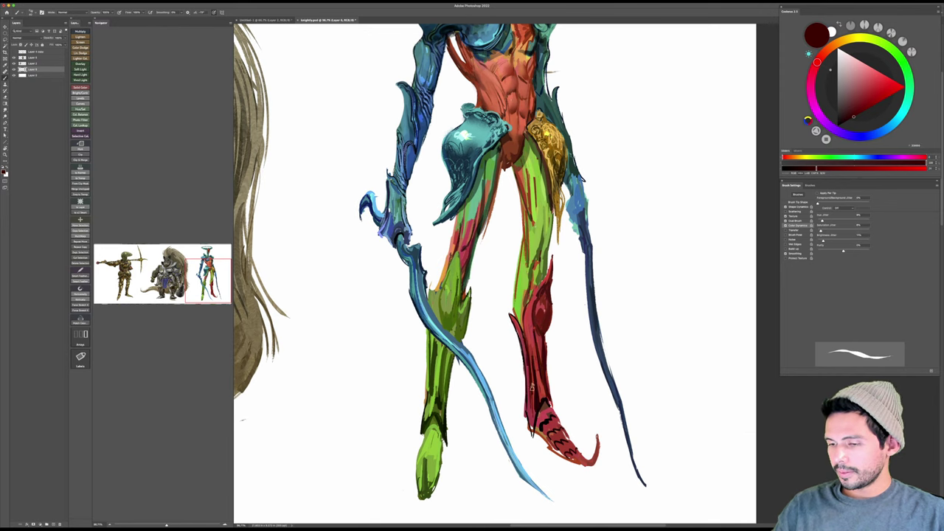
mouse_move(541, 278)
mouse_down()
mouse_move(544, 332)
mouse_move(527, 349)
mouse_up()
Step: Sample the green of the leg above the red armour, darken it, shade the thigh with vertical strokes and save the document
alt+click(542, 329)
click(863, 104)
drag(525, 337, 521, 380)
drag(536, 270, 533, 318)
drag(545, 274, 536, 312)
drag(543, 236, 549, 298)
drag(545, 217, 555, 290)
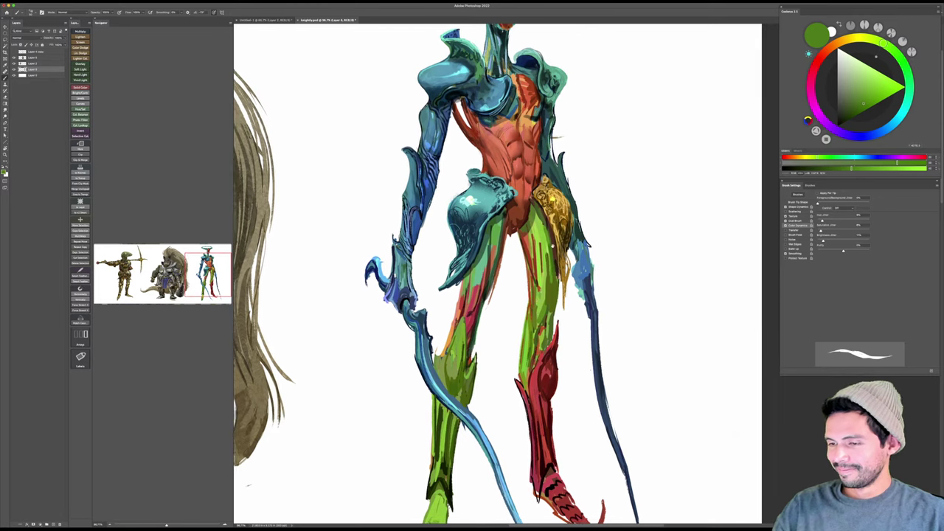
drag(516, 317, 490, 319)
key(super+s)
Step: Darken the green brush colour to near-black green and save the document
drag(634, 252, 648, 196)
drag(535, 343, 543, 342)
key(b)
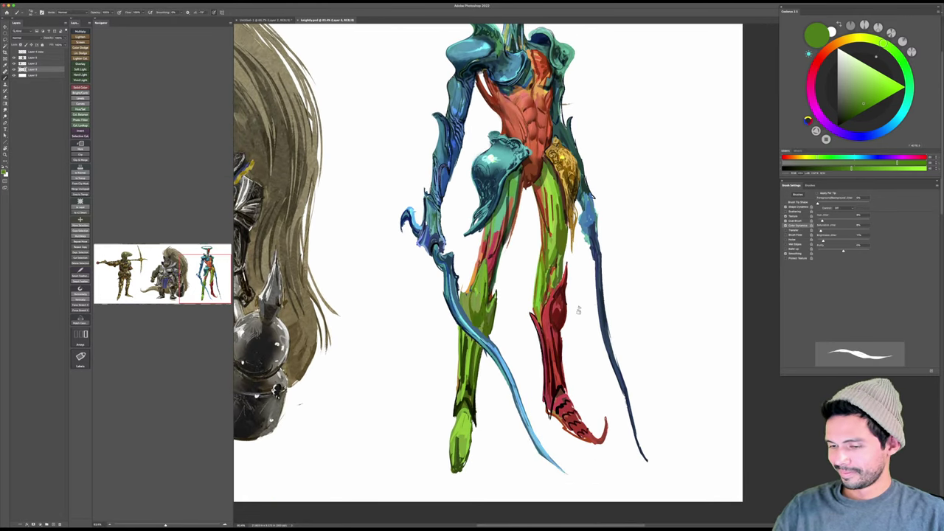
drag(578, 311, 601, 271)
drag(498, 374, 523, 374)
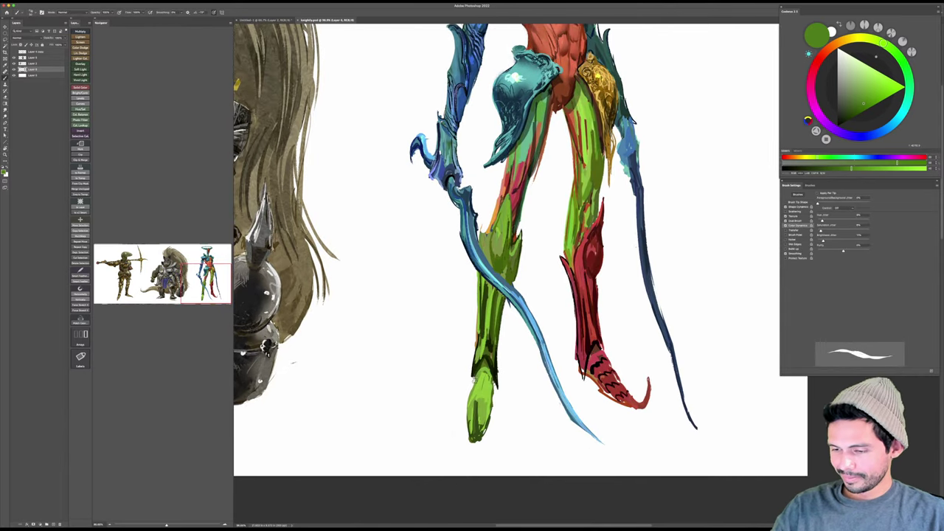
key(e)
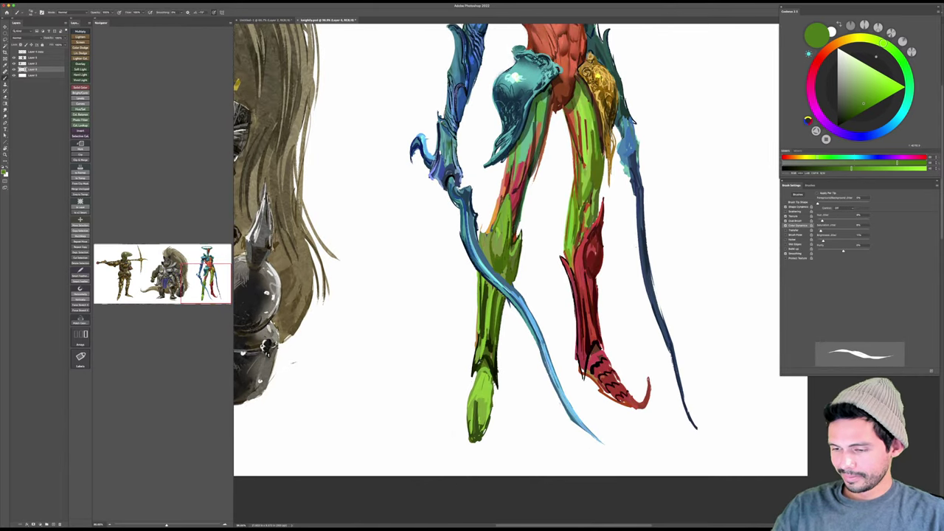
key(b)
key(d)
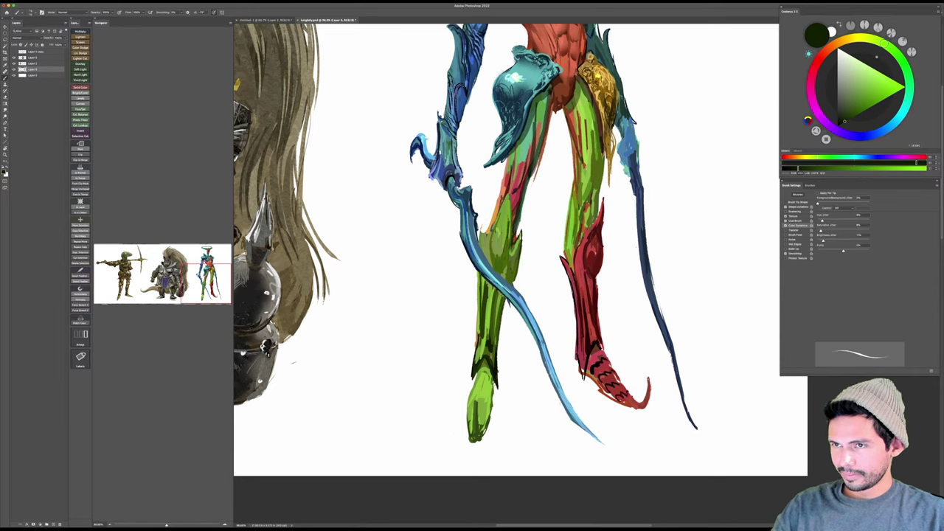
mouse_move(506, 379)
mouse_down()
mouse_move(531, 337)
mouse_move(530, 321)
mouse_up()
key(super+z)
key(super+s)
Step: Draw curved near-black plate lines across the green foot, from the ankle towards the toes
key(b)
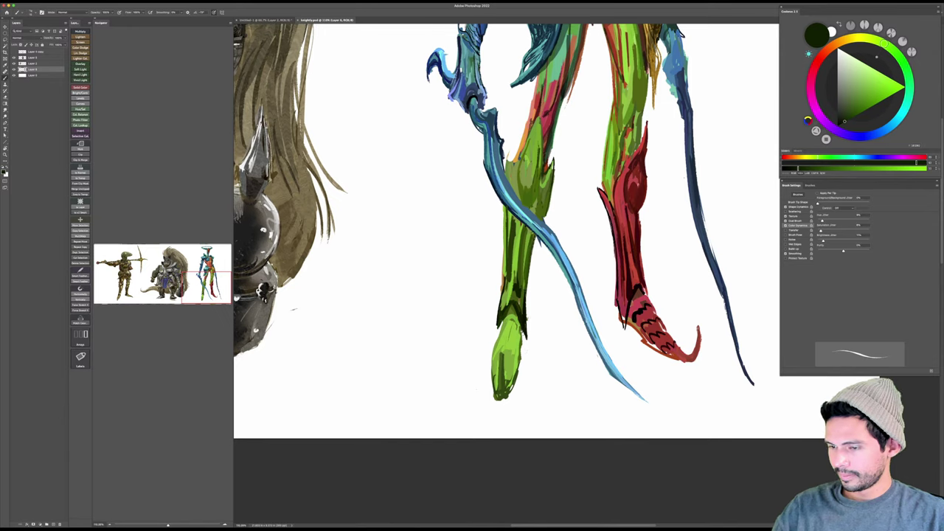
key(super+z)
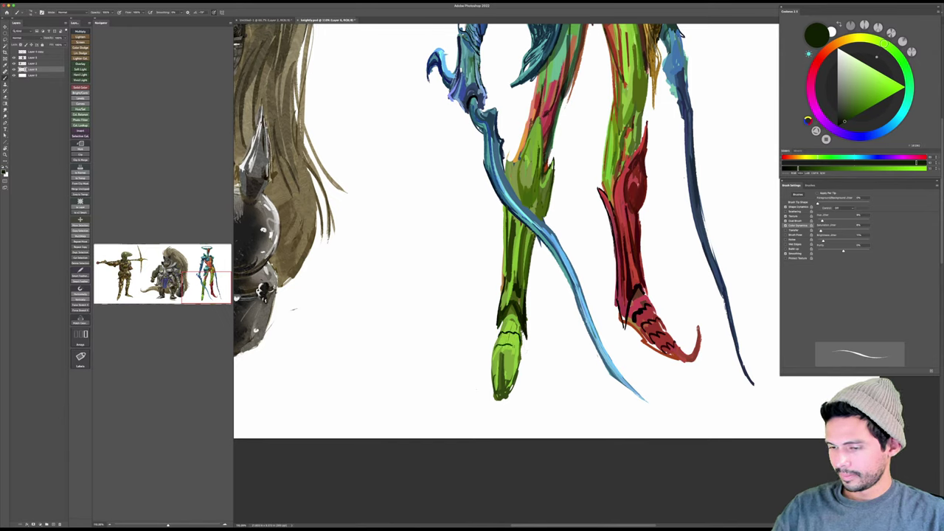
drag(512, 345, 521, 347)
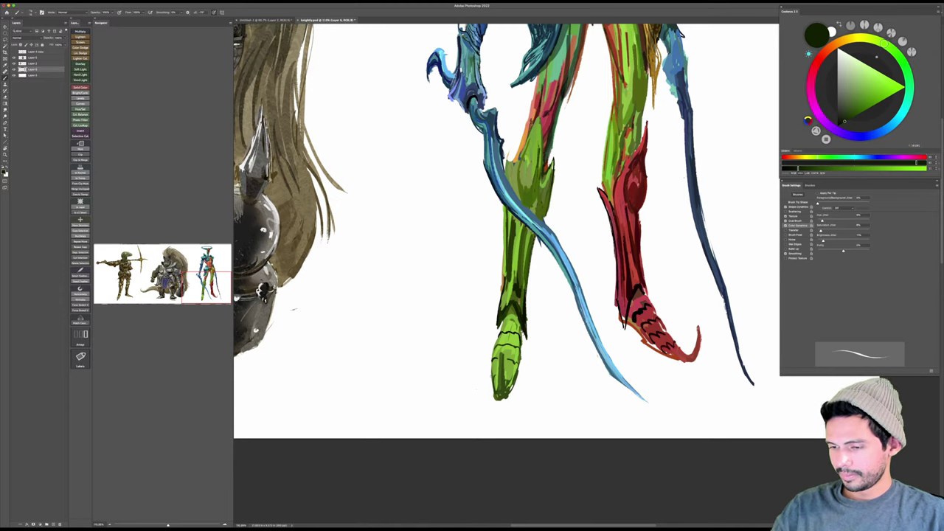
drag(526, 388, 497, 414)
Step: Choose a light pink and paint highlights on the segmented plates of the red foot
alt+click(608, 331)
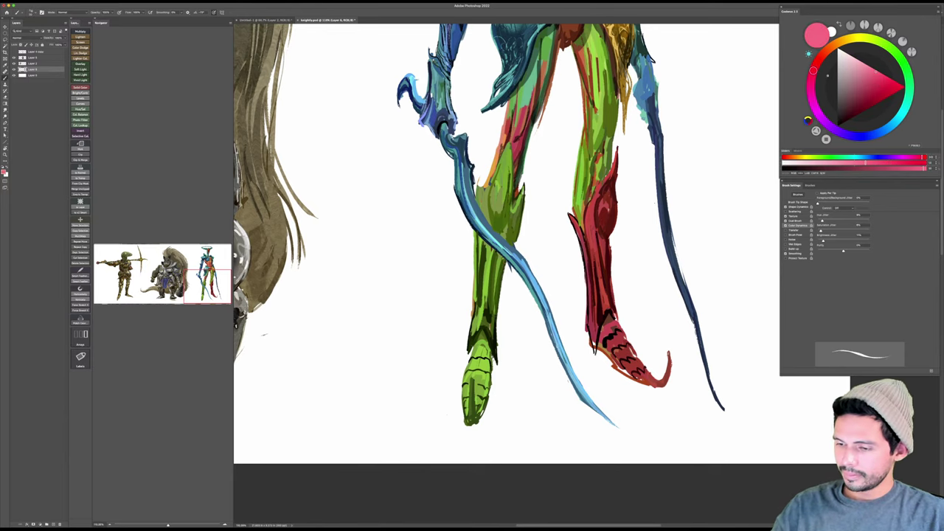
drag(603, 329, 633, 366)
key([)
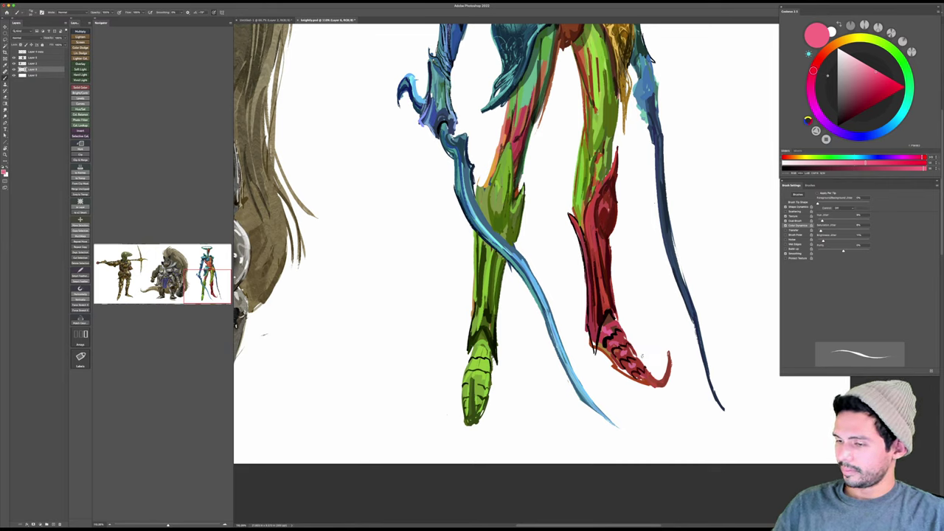
Step: Set the brush mode to Color Dodge, choose a muted dark red, enlarge the brush and paint glowing highlights on the red foot's plates
shift+right_click(648, 357)
click(664, 432)
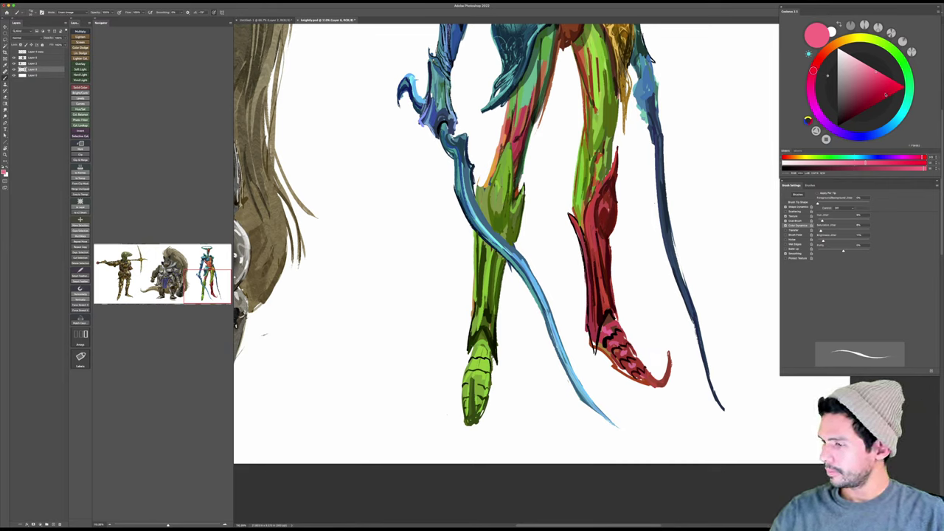
mouse_move(866, 106)
mouse_down()
mouse_move(846, 107)
mouse_move(847, 96)
mouse_up()
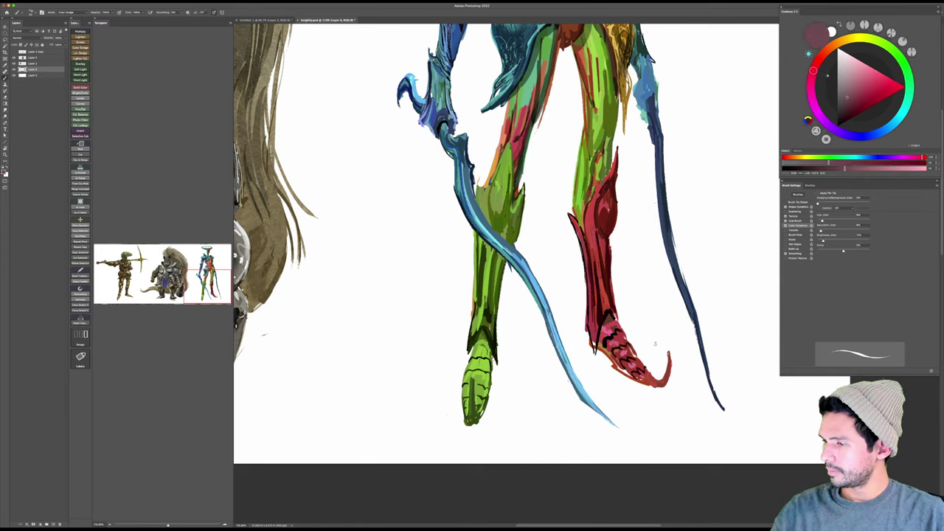
key(bracketright)
key(bracketright)
key(bracketright)
key(bracketright)
drag(607, 330, 608, 339)
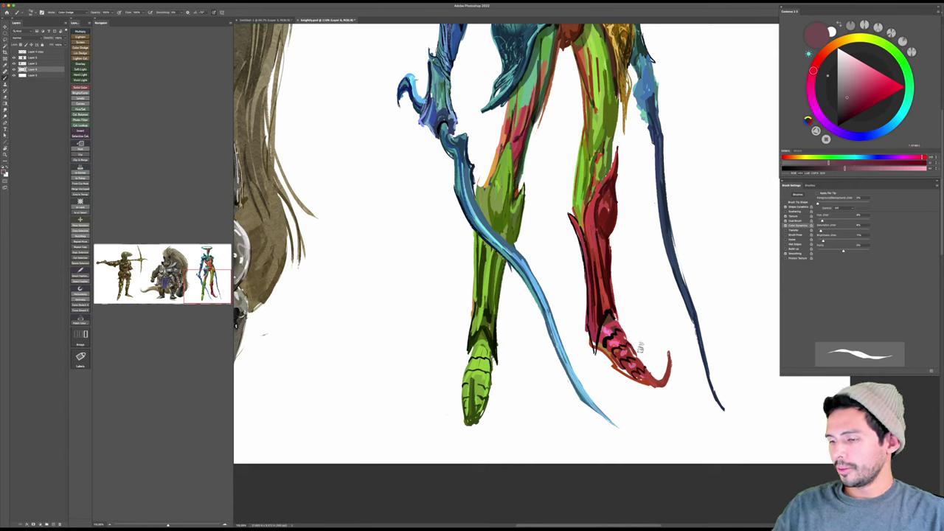
drag(619, 344, 647, 379)
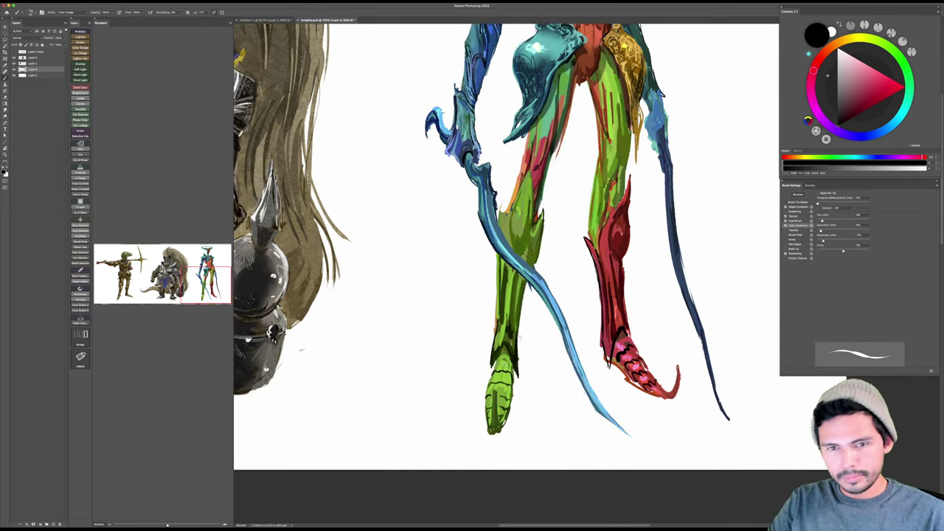
Step: Check the layers above the painting by toggling their visibility, then return the brush to Normal mode and touch up the green ankle in black
click(13, 63)
click(13, 63)
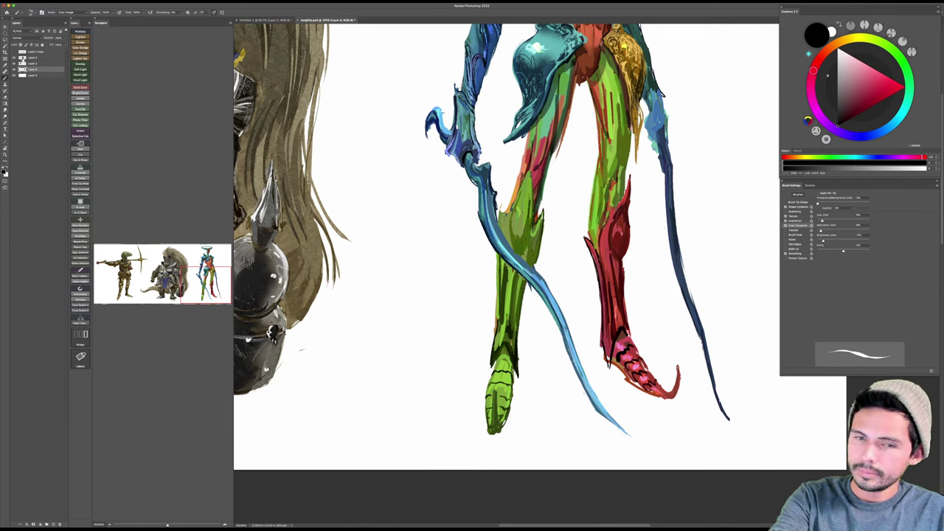
click(13, 58)
click(13, 57)
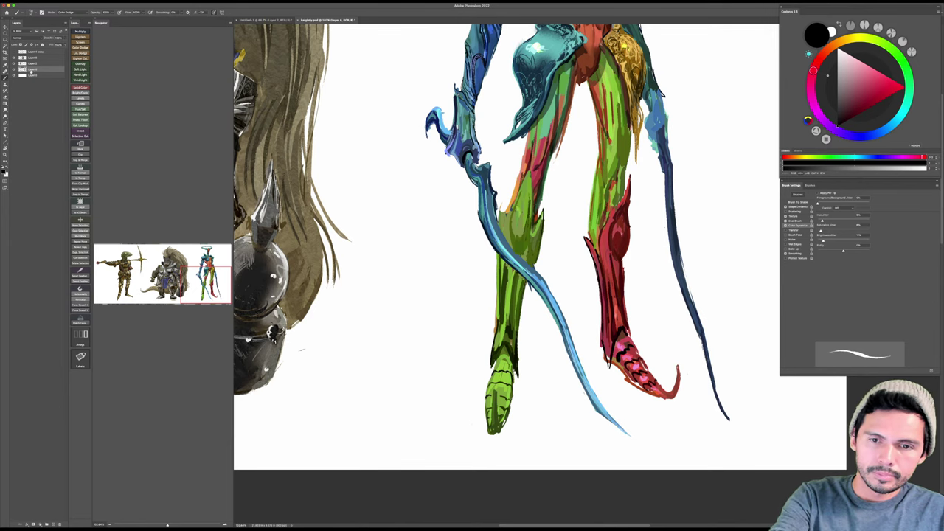
shift+right_click(635, 375)
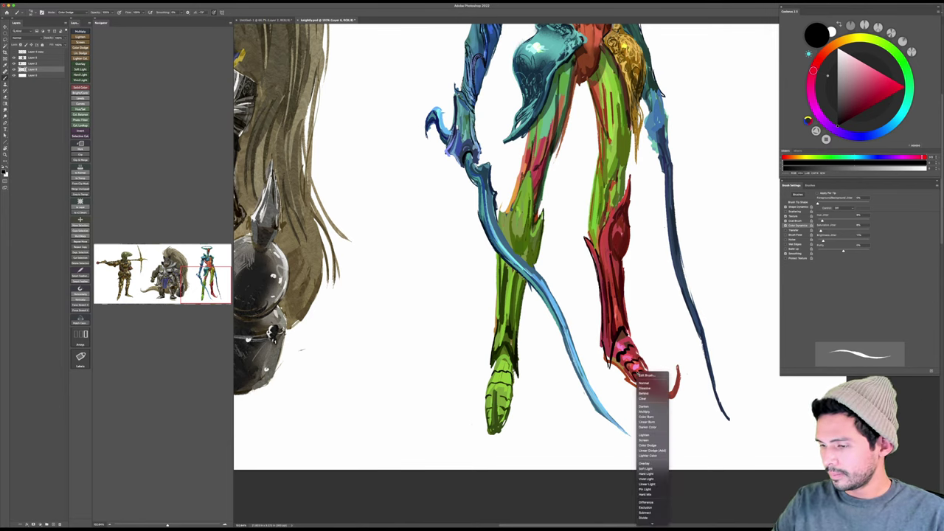
click(647, 380)
mouse_move(498, 357)
mouse_down()
mouse_move(509, 349)
mouse_move(490, 370)
mouse_up()
drag(579, 355, 579, 400)
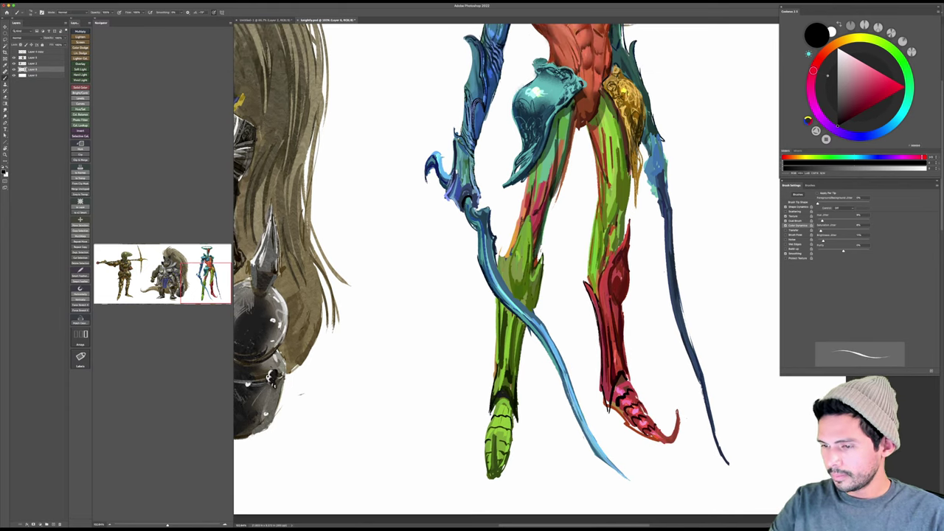
drag(533, 218, 524, 309)
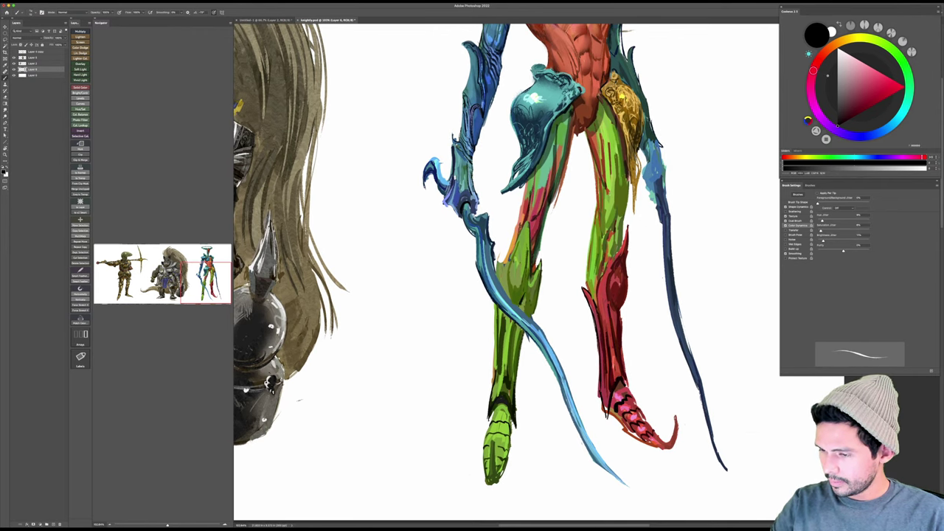
Step: Sample the green of the leg above the red armour, darken it and draw short curved fold lines just above the knee
alt+click(603, 220)
click(848, 118)
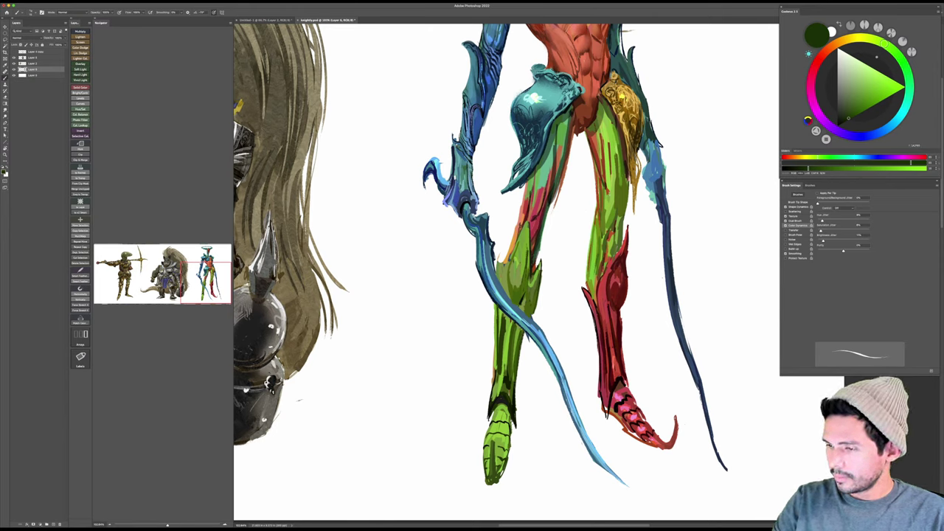
drag(598, 240, 605, 241)
mouse_move(593, 243)
mouse_down()
mouse_move(604, 247)
mouse_move(599, 256)
mouse_up()
scroll(599, 243, up, 3)
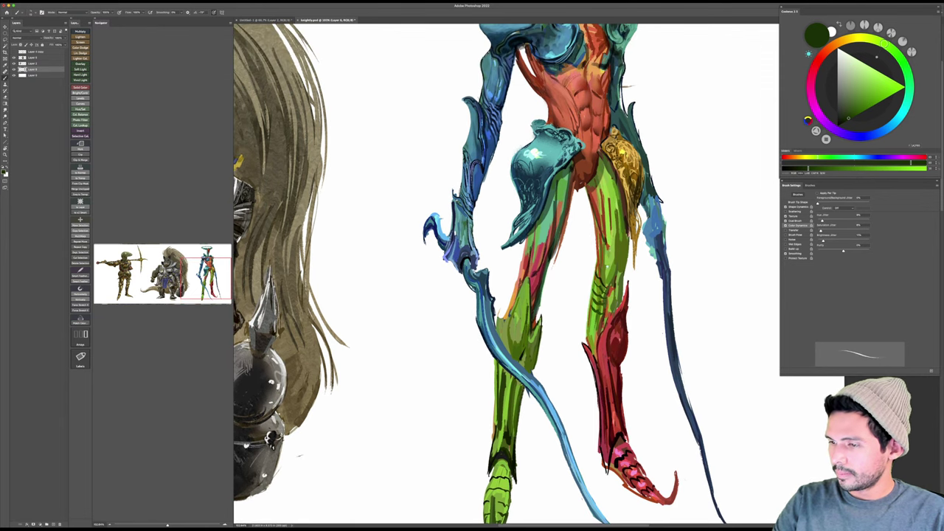
Step: Draw dark green contour and plate lines down the green thigh beside the gold hip armour
drag(624, 213, 619, 227)
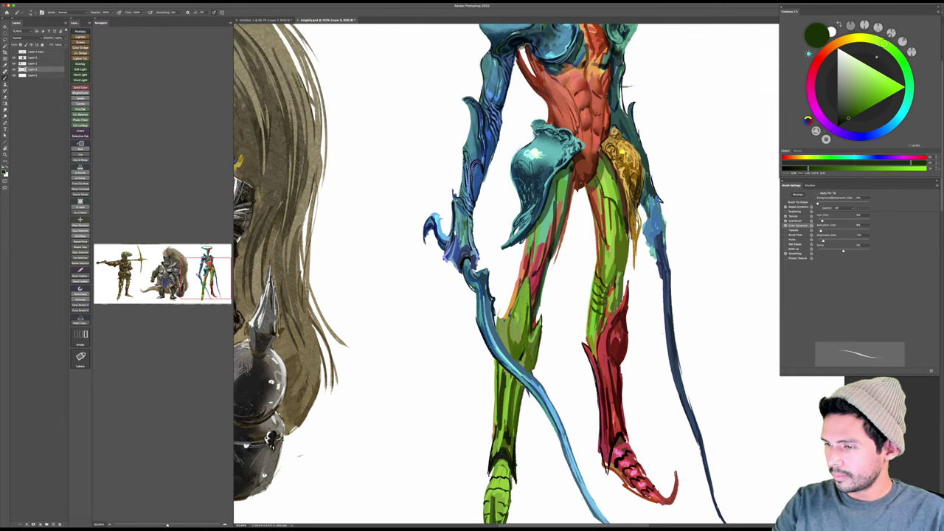
drag(600, 180, 593, 193)
mouse_move(614, 192)
mouse_down()
mouse_move(599, 217)
mouse_move(612, 241)
mouse_move(596, 231)
mouse_move(614, 260)
mouse_up()
drag(629, 255, 627, 264)
Step: Draw dark diagonal lines down the teal and red thigh below the teal hip armour
drag(568, 193, 557, 215)
mouse_move(554, 218)
mouse_down()
mouse_move(535, 251)
mouse_move(544, 241)
mouse_up()
drag(548, 240, 529, 273)
drag(542, 262, 534, 271)
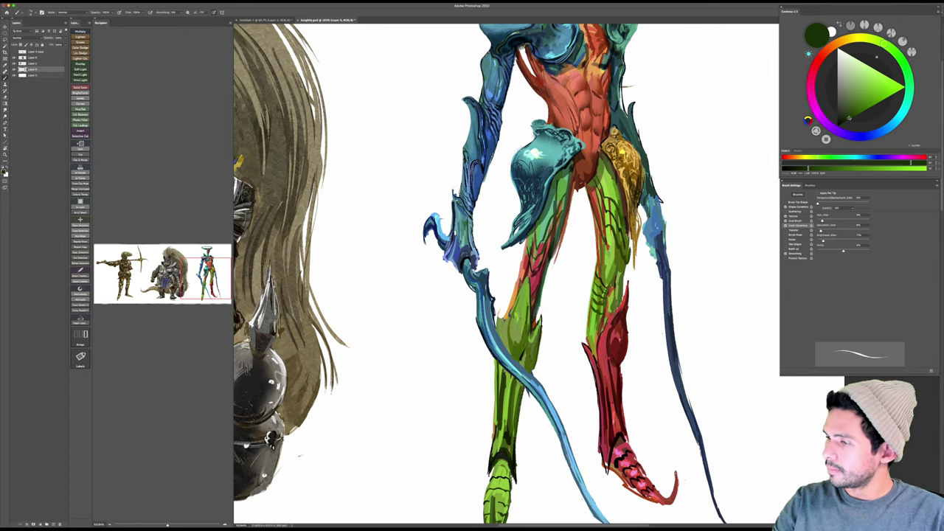
Step: Darken the colour to near-black green and reinforce the jagged plate lines on the teal and red thigh
click(844, 123)
mouse_move(548, 225)
mouse_down()
mouse_move(538, 248)
mouse_move(544, 231)
mouse_up()
drag(562, 198, 533, 261)
mouse_move(555, 225)
mouse_down()
mouse_move(538, 254)
mouse_move(555, 224)
mouse_up()
mouse_move(533, 246)
mouse_down()
mouse_move(529, 261)
mouse_move(560, 222)
mouse_up()
drag(438, 222, 414, 222)
mouse_move(582, 211)
mouse_down()
mouse_move(574, 229)
mouse_move(585, 249)
mouse_move(591, 241)
mouse_up()
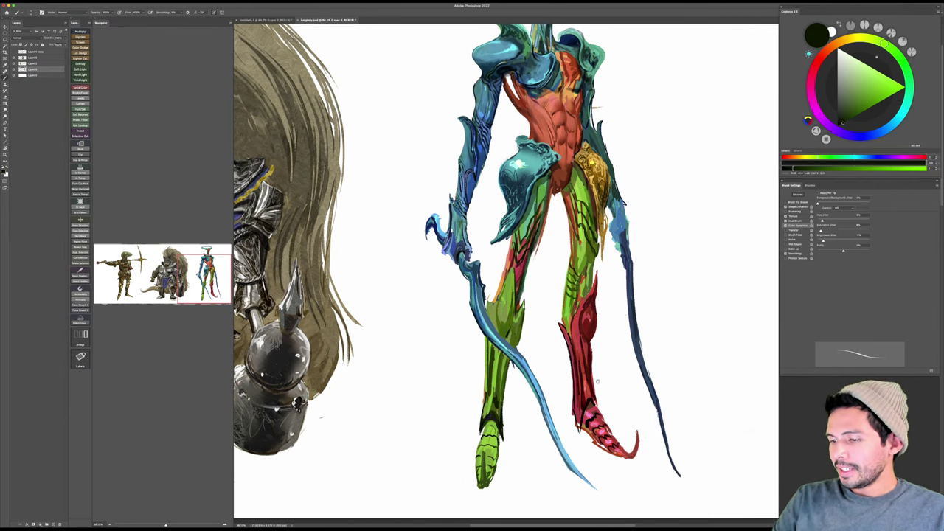
Step: Sample the crimson of the thigh above the green knee guard, darken it and add spiky shadow marks along the thigh's edges
scroll(506, 272, down, 1)
drag(597, 377, 663, 379)
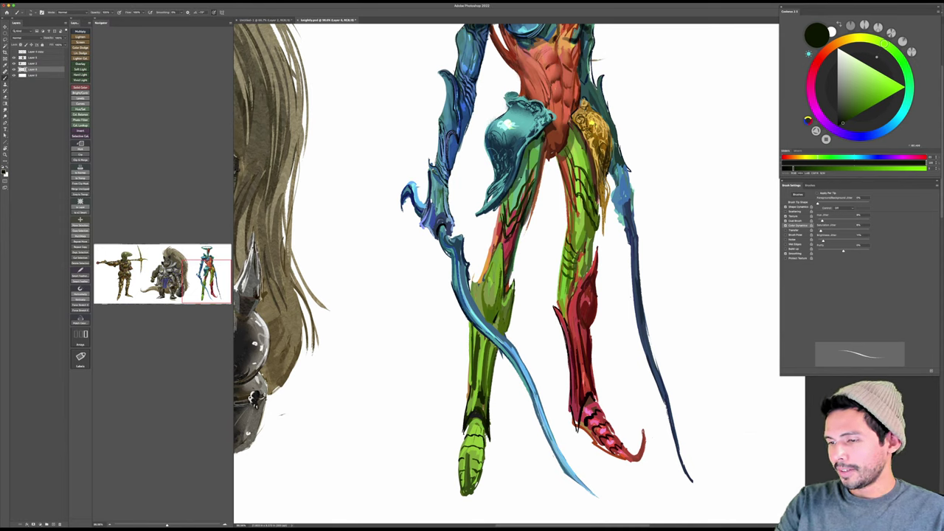
alt+click(532, 161)
key(bracketright)
key(bracketright)
key(bracketright)
alt+click(509, 229)
key(bracketright)
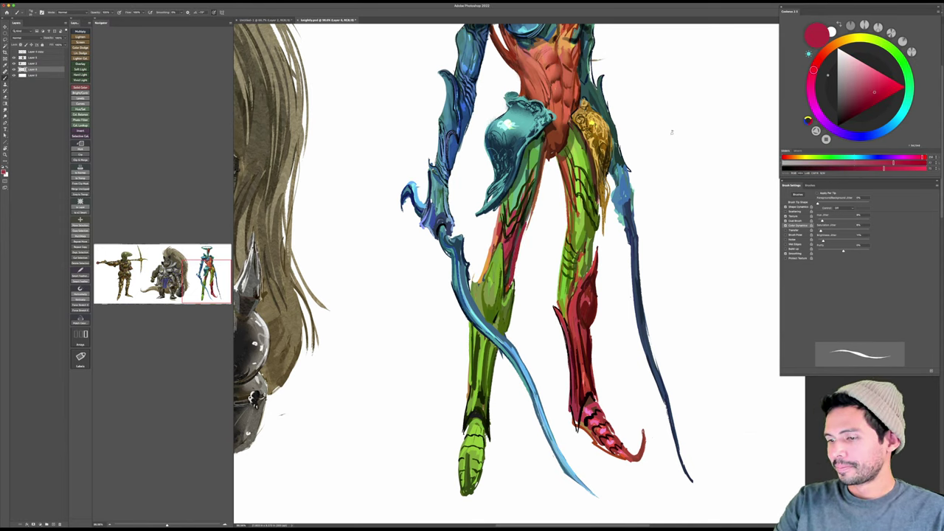
click(851, 115)
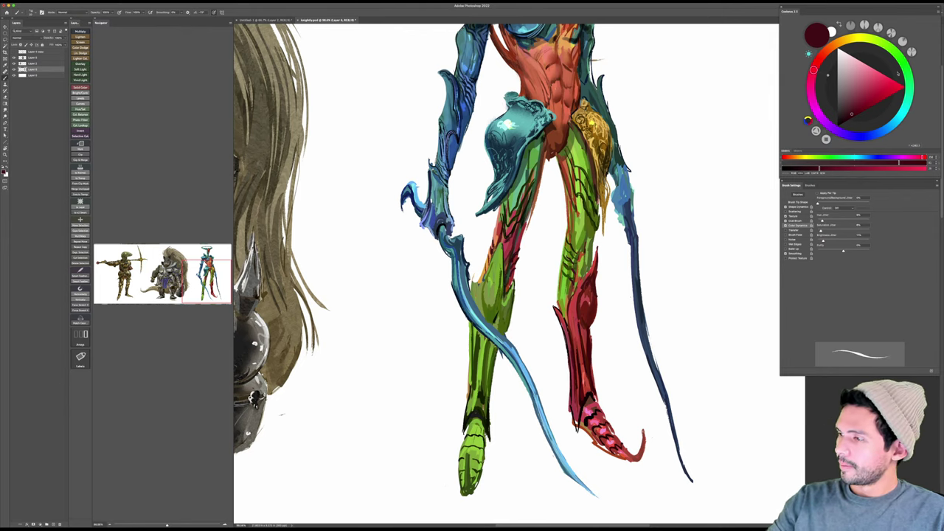
Step: Choose a near-black green, draw wavy dark plate lines across the green shin and save the document
click(908, 75)
click(842, 124)
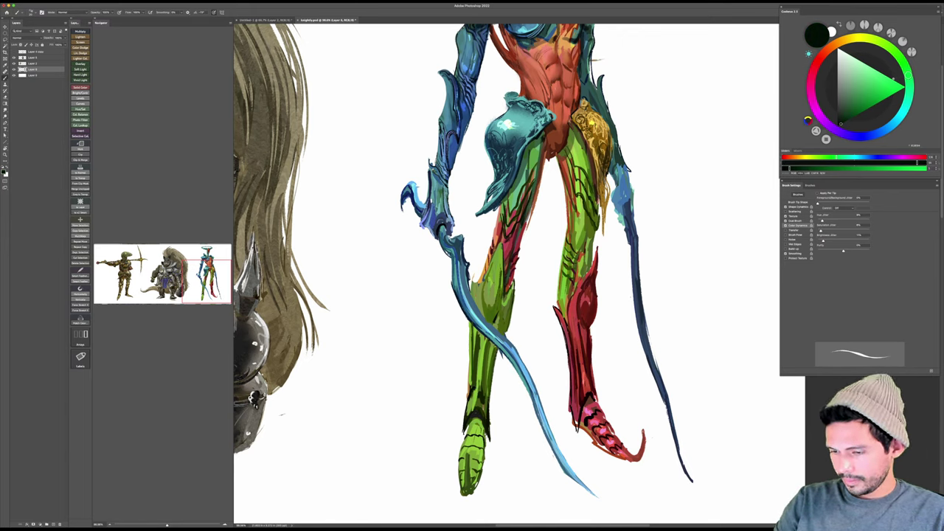
mouse_move(481, 367)
mouse_down()
mouse_move(489, 370)
mouse_move(482, 359)
mouse_up()
drag(481, 359, 491, 355)
key(super+s)
Step: Choose a near-black blue, rotate the view and paint a dark winding line from the sword arm's wrist along the blade's base
drag(639, 340, 611, 340)
drag(678, 283, 671, 310)
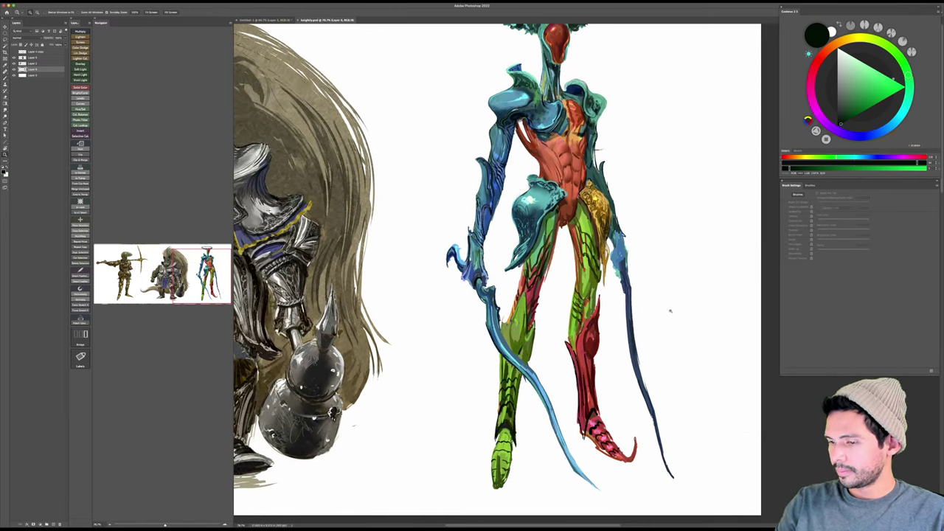
key(b)
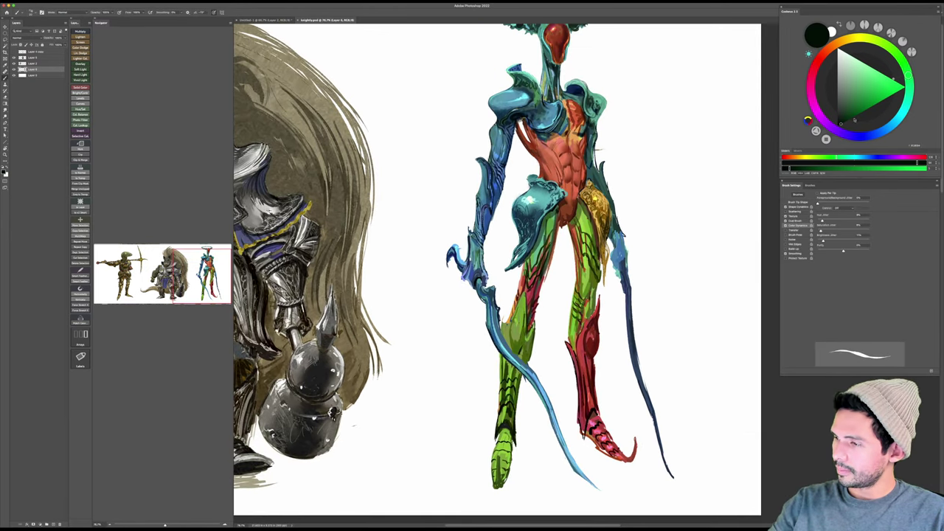
click(869, 135)
click(843, 123)
key(r)
drag(686, 198, 621, 154)
mouse_move(504, 403)
mouse_down()
mouse_move(601, 300)
mouse_move(612, 310)
mouse_move(682, 256)
mouse_move(634, 154)
mouse_up()
mouse_move(591, 174)
mouse_down()
mouse_move(577, 252)
mouse_move(620, 255)
mouse_up()
key(b)
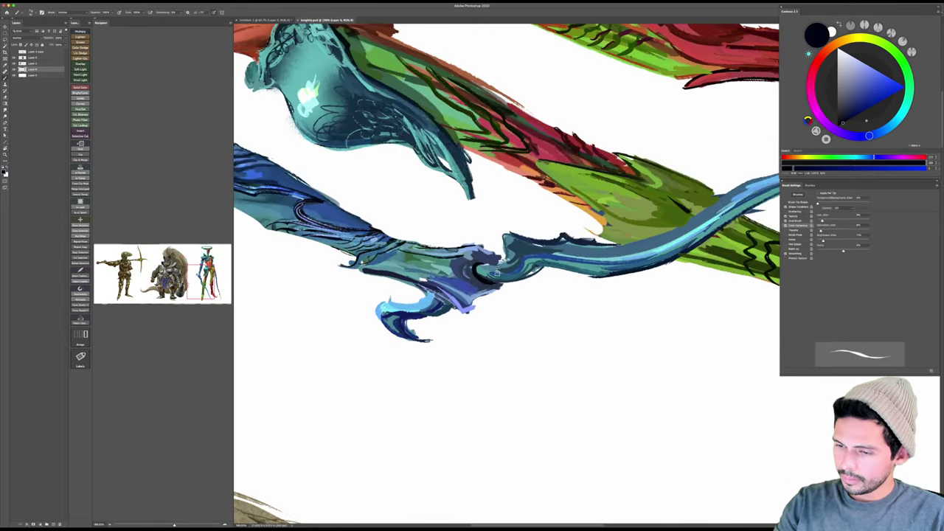
mouse_move(489, 275)
mouse_down()
mouse_move(528, 250)
mouse_move(511, 278)
mouse_move(488, 275)
mouse_move(521, 263)
mouse_move(515, 249)
mouse_move(521, 261)
mouse_move(670, 244)
mouse_up()
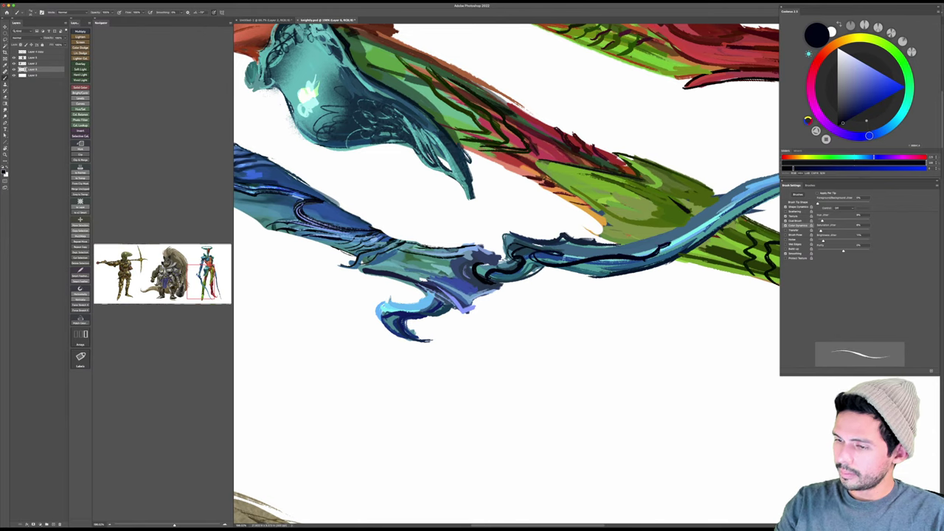
Step: Redo the extra stroke along the blade's base to thicken its dark line
drag(563, 260, 672, 234)
key(ctrl+z)
mouse_move(569, 269)
mouse_down()
mouse_move(657, 240)
mouse_move(652, 251)
mouse_up()
Step: Choose a dark saturated blue and paint twisting, looping strokes around the base of the sword blade
click(859, 105)
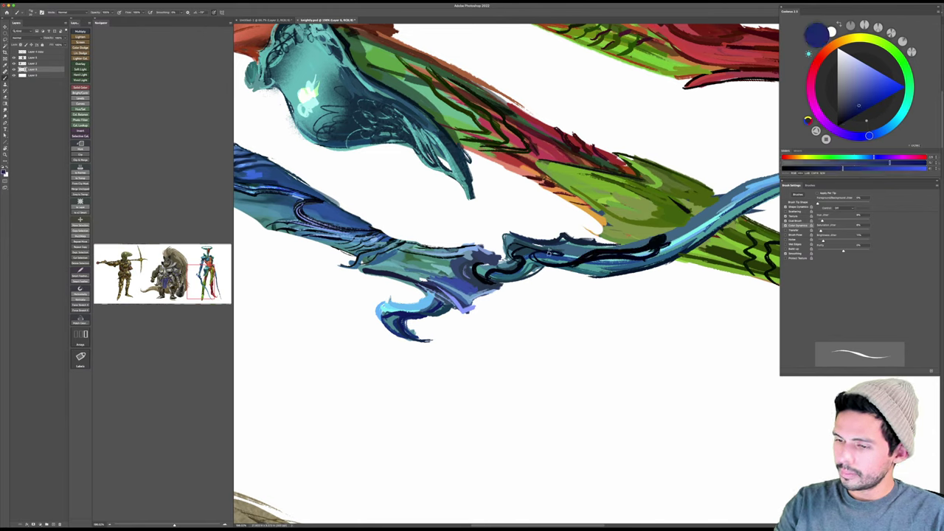
mouse_move(548, 253)
mouse_down()
mouse_move(606, 256)
mouse_move(561, 263)
mouse_move(651, 241)
mouse_move(607, 254)
mouse_move(657, 253)
mouse_move(648, 247)
mouse_move(665, 239)
mouse_move(611, 251)
mouse_move(657, 234)
mouse_move(630, 250)
mouse_move(607, 278)
mouse_up()
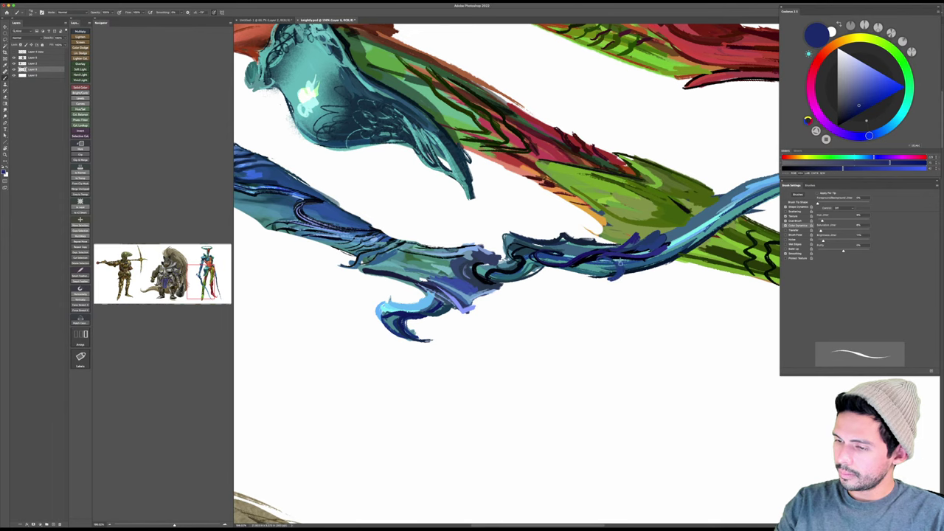
key(Escape)
drag(692, 316, 655, 322)
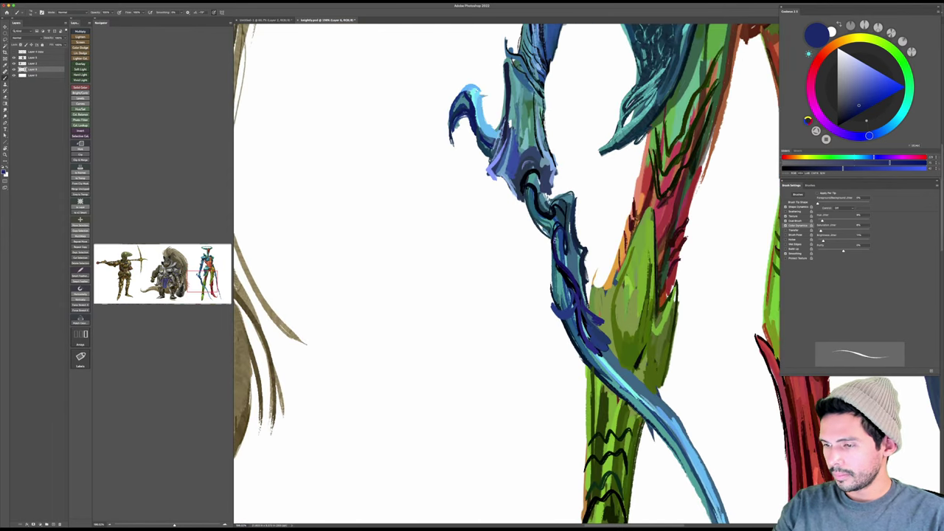
mouse_move(558, 226)
mouse_down()
mouse_move(555, 269)
mouse_move(572, 304)
mouse_move(554, 296)
mouse_move(557, 310)
mouse_up()
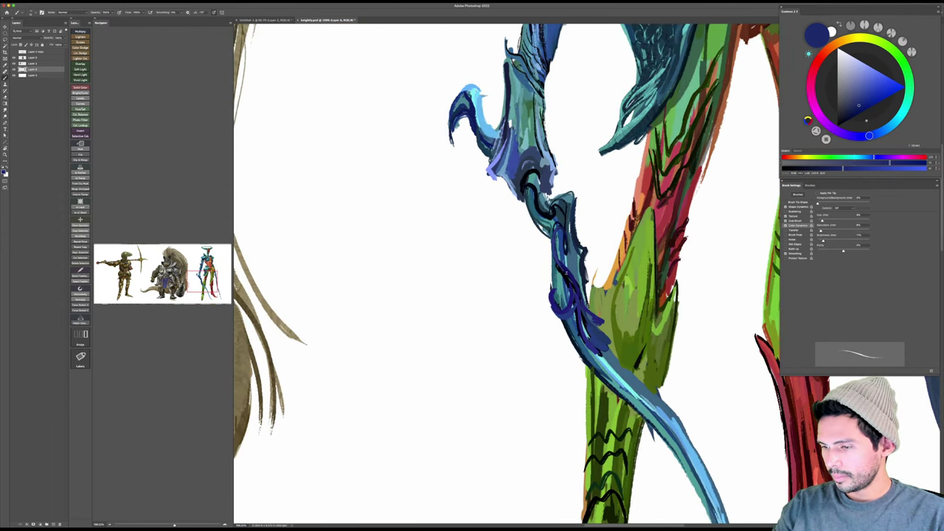
Step: Paint a dark blue spiral inside the loop and a curved stroke above it at the sword blade's base
drag(560, 273, 561, 299)
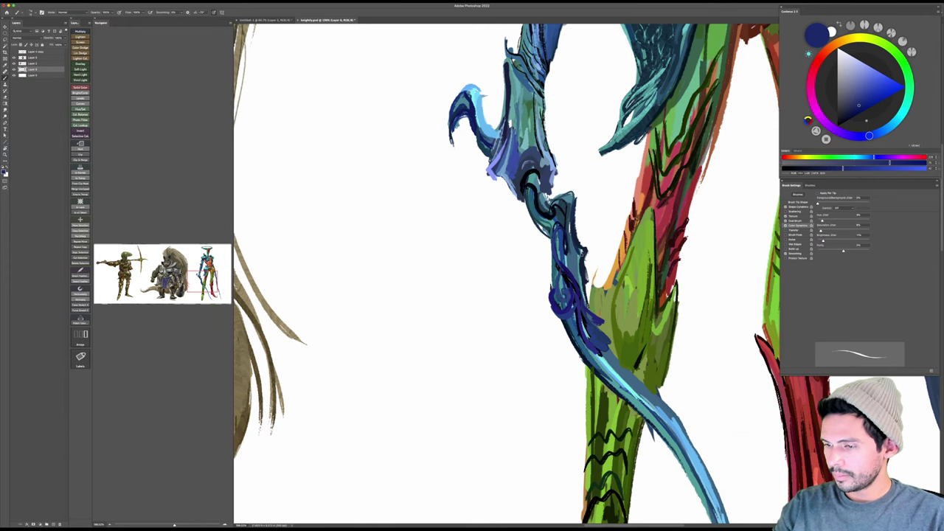
mouse_move(559, 252)
mouse_down()
mouse_move(582, 269)
mouse_move(585, 256)
mouse_up()
Step: Try pale periwinkle highlight strokes on the dark blue coil at the sword blade's base
click(863, 79)
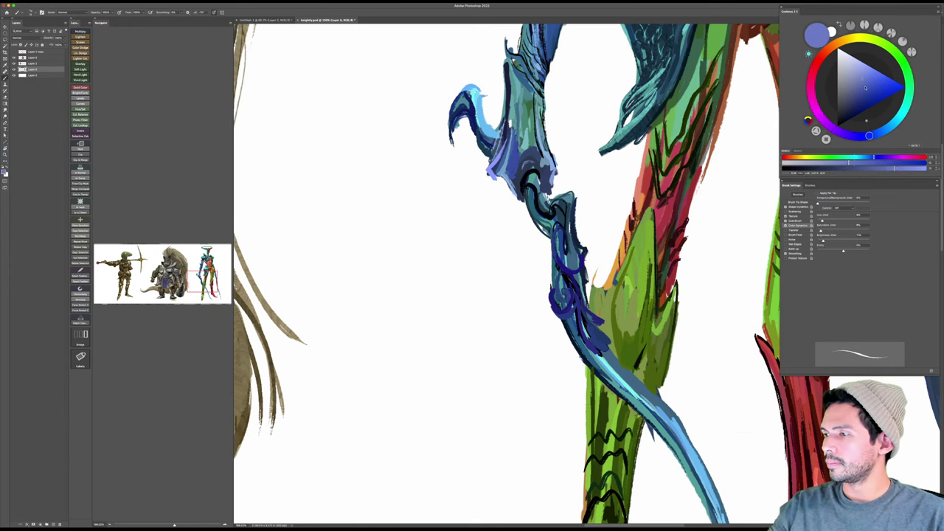
drag(596, 315, 590, 313)
key(r)
drag(646, 246, 652, 310)
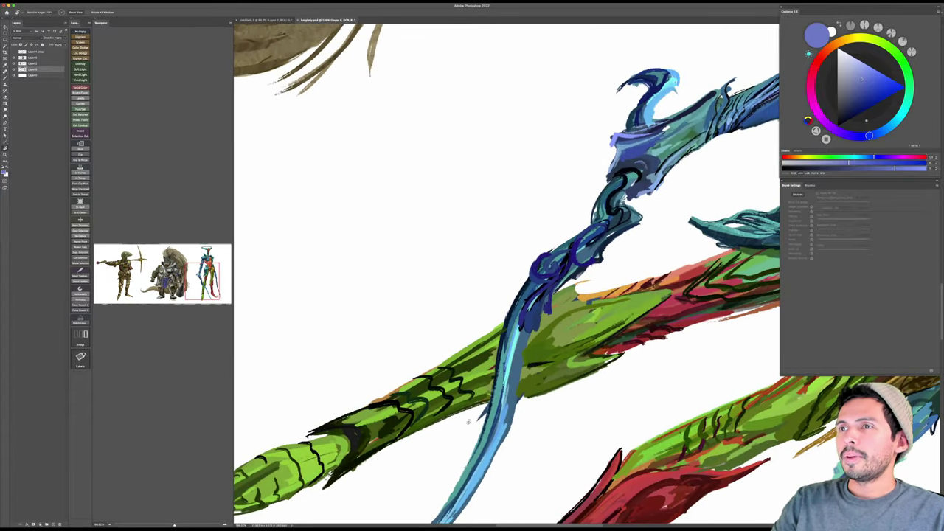
key(Escape)
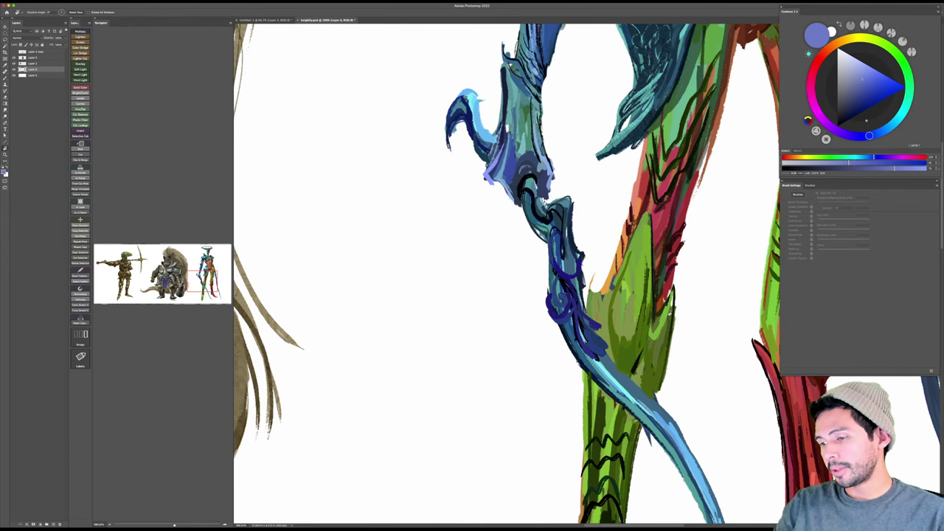
mouse_move(670, 313)
mouse_down()
mouse_move(677, 310)
mouse_move(646, 297)
mouse_up()
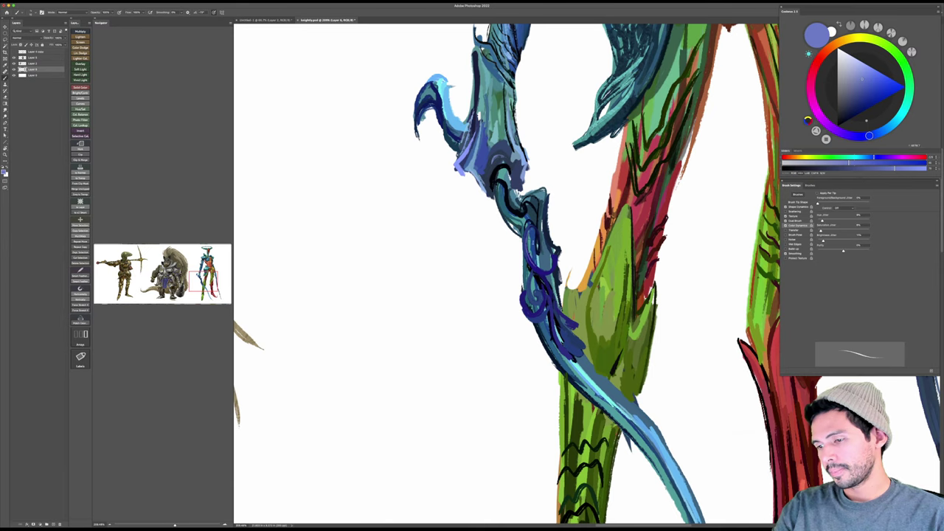
drag(529, 239, 532, 264)
click(861, 68)
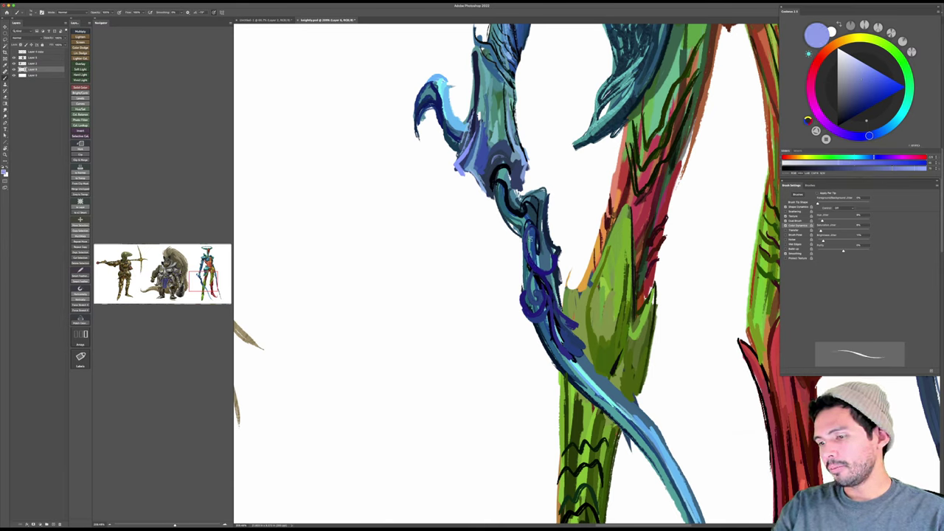
drag(529, 230, 543, 266)
key(super+z)
key(super+z)
key(super+z)
Step: Choose a light sky blue and paint highlights inside the coil and spiral at the blade's base
click(883, 131)
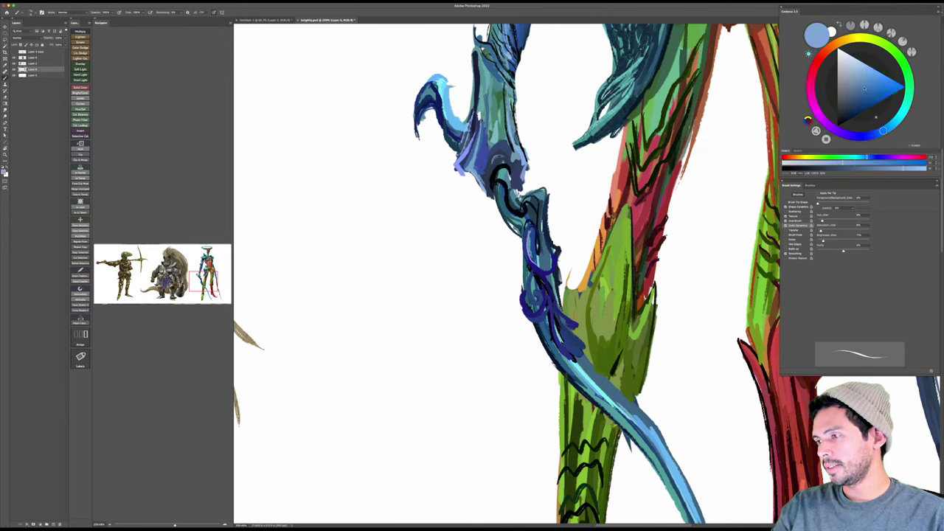
click(860, 79)
drag(527, 240, 529, 256)
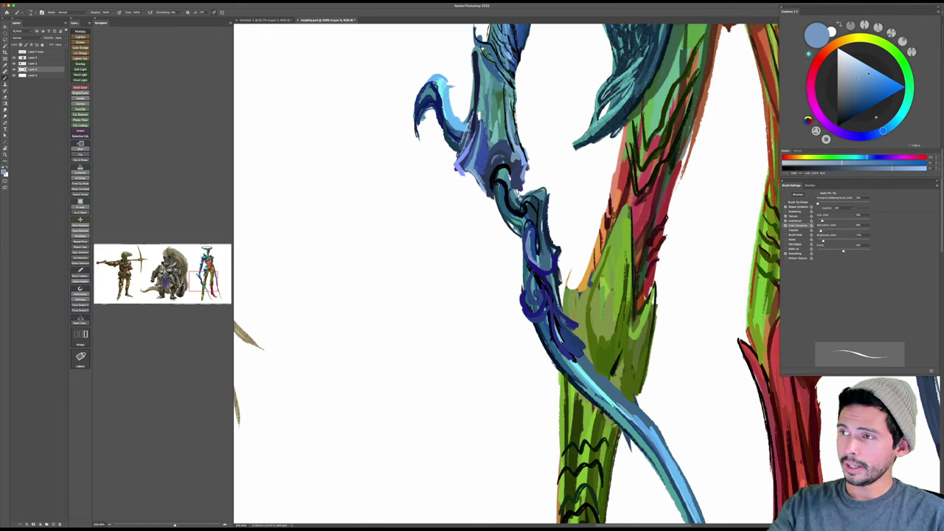
alt+click(594, 176)
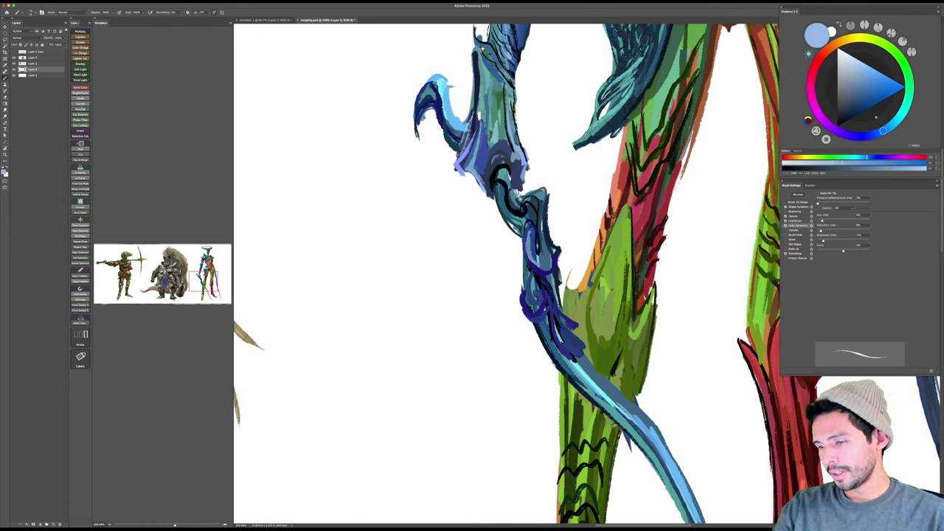
key(r)
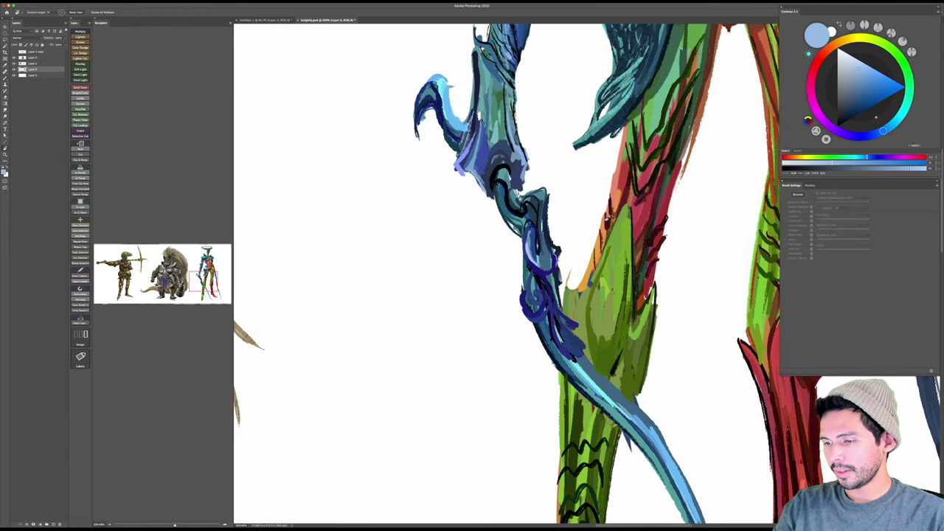
mouse_move(607, 216)
mouse_down()
mouse_move(590, 310)
mouse_move(612, 281)
mouse_up()
key(b)
mouse_move(548, 217)
mouse_down()
mouse_move(521, 240)
mouse_move(528, 228)
mouse_move(527, 248)
mouse_move(543, 256)
mouse_up()
key(ctrl+z)
key(ctrl+z)
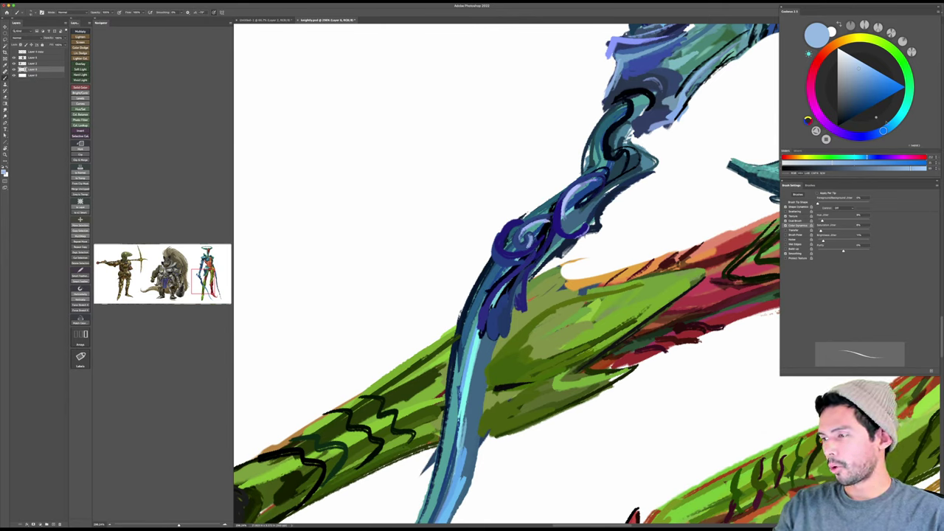
Step: Choose a light periwinkle blue and paint highlights along the strands trailing from the spiral at the blade's base
click(875, 135)
click(867, 72)
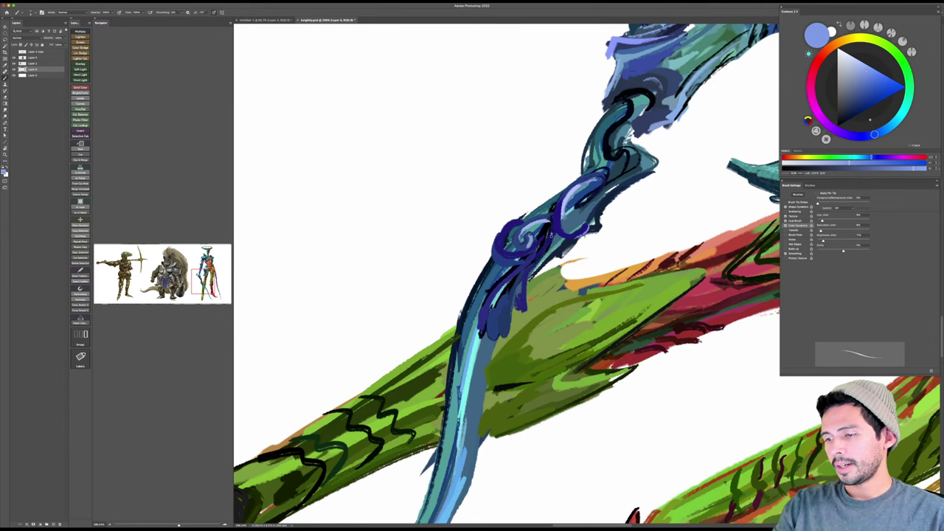
drag(552, 234, 533, 266)
key(Escape)
drag(604, 189, 593, 157)
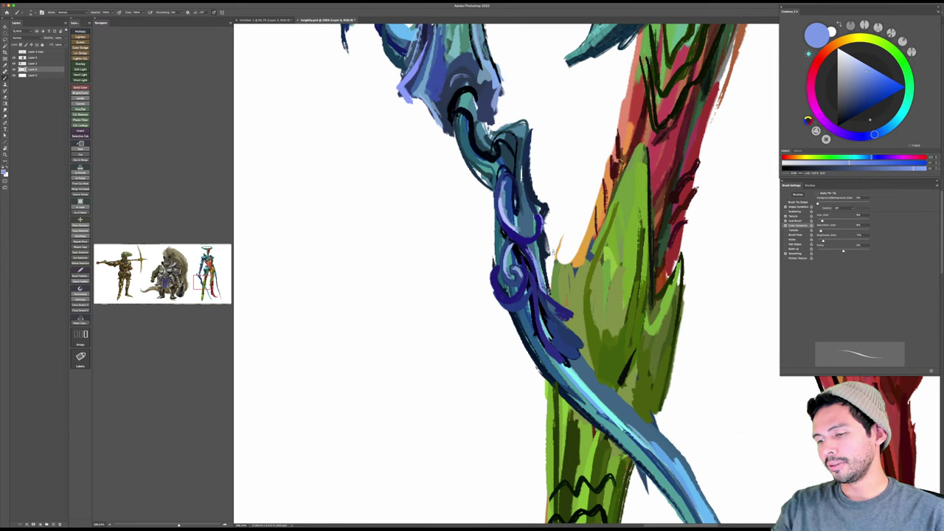
Step: Vary the brush size and add periwinkle highlights to the leaf-like strand tips and the rim of the spiral
drag(553, 252, 587, 243)
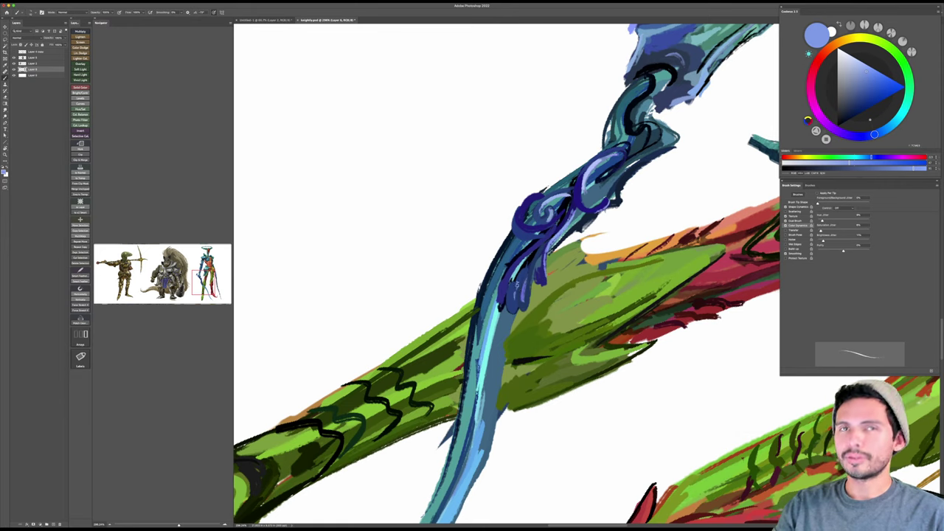
key(])
drag(515, 298, 538, 245)
key([)
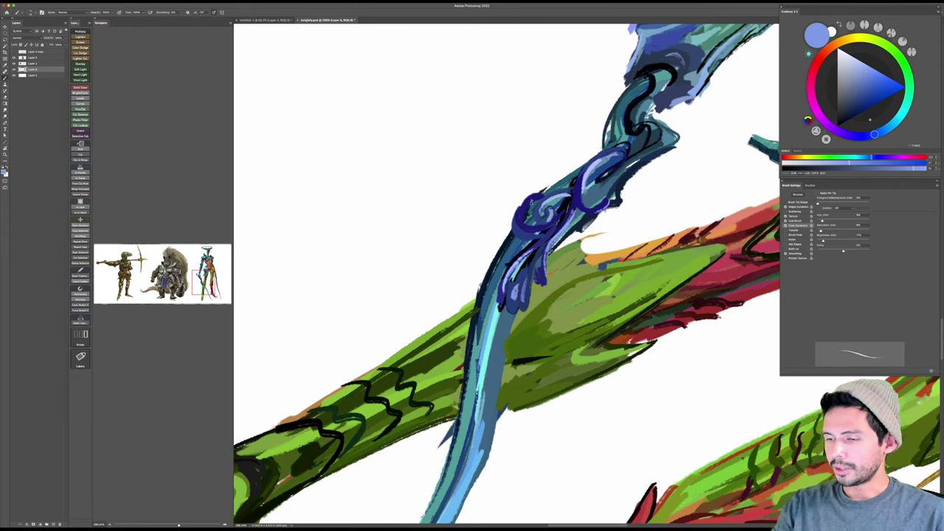
drag(532, 201, 536, 234)
key(Escape)
mouse_move(625, 204)
mouse_down()
mouse_move(659, 282)
mouse_move(609, 258)
mouse_move(648, 180)
mouse_up()
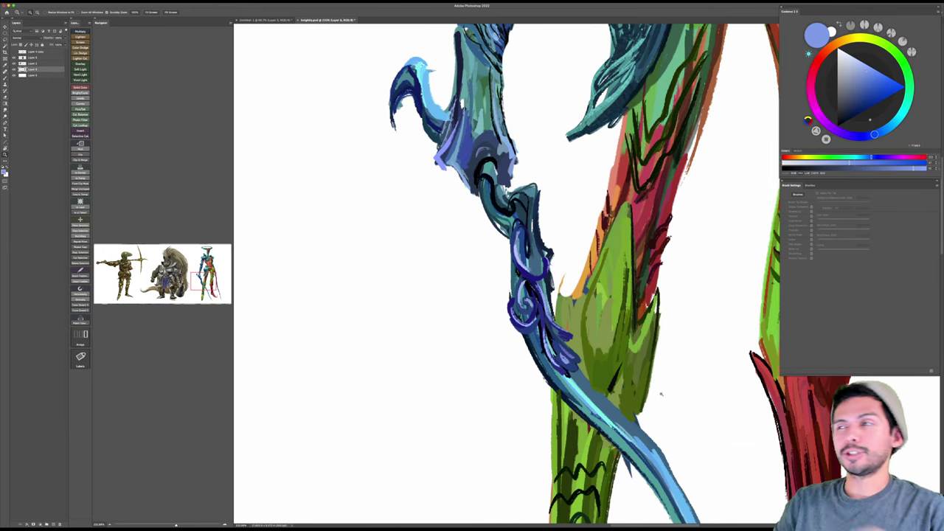
Step: Paint teal highlights along the twisted section between the sword arm's cuff and the ornamented blade base
click(853, 115)
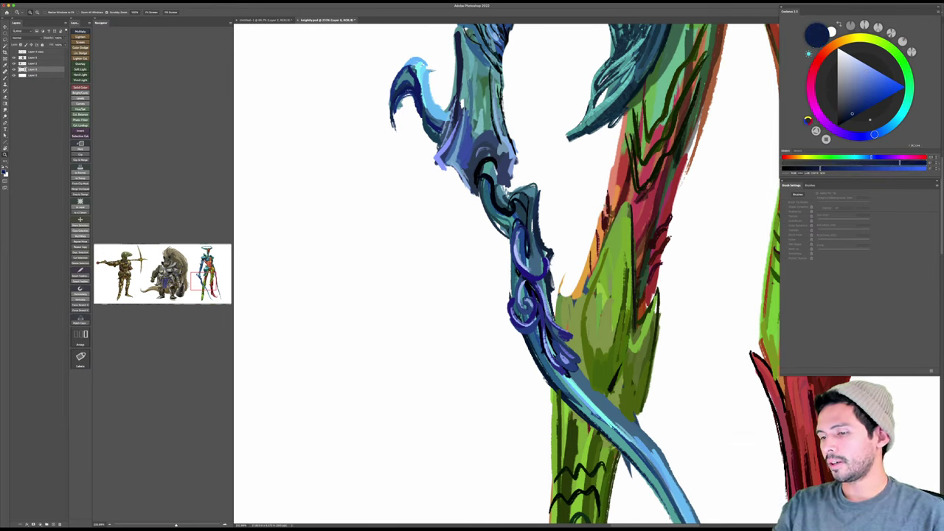
key(b)
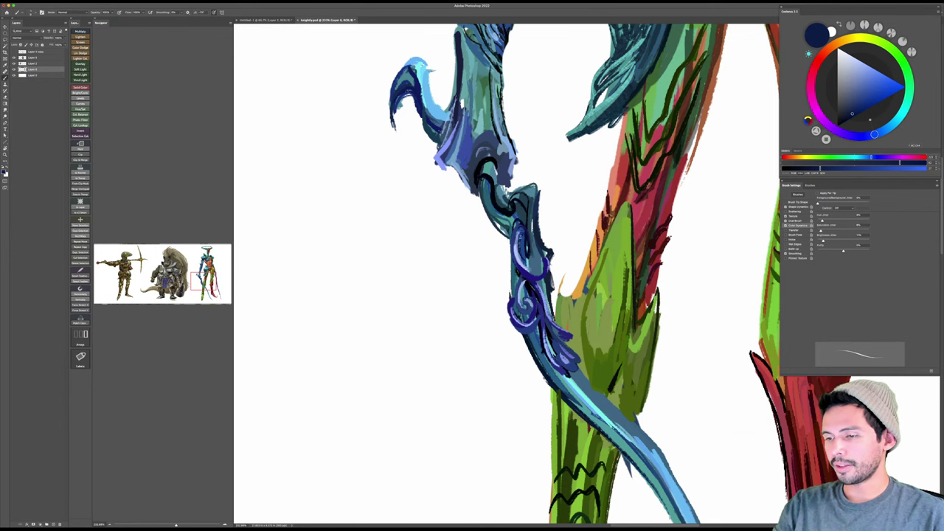
key(z)
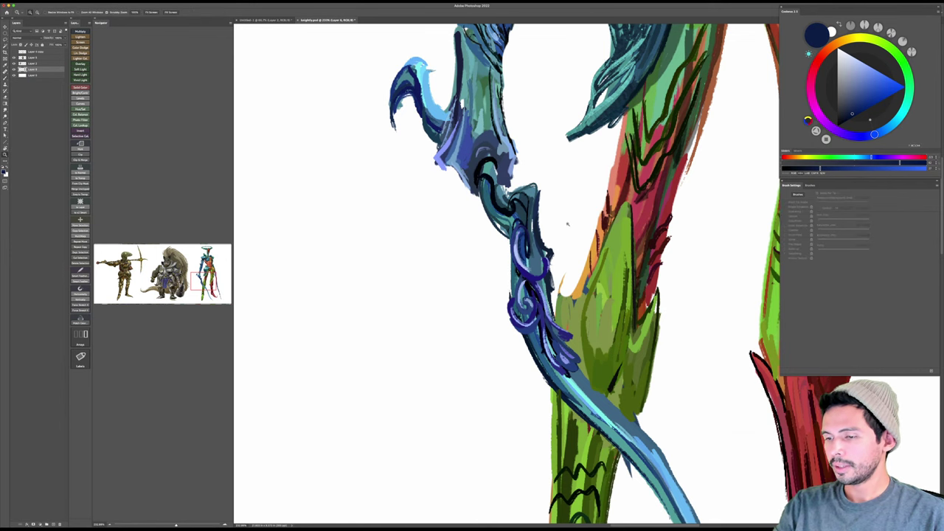
alt+click(543, 301)
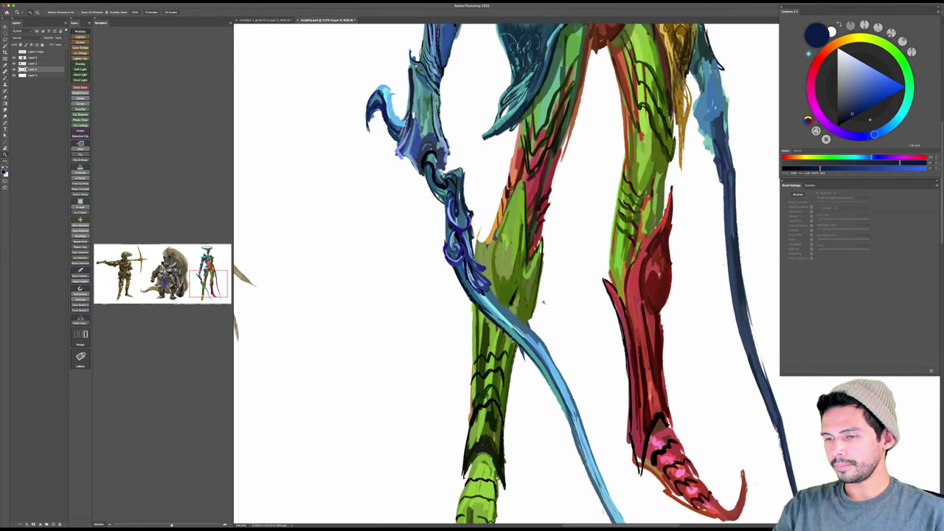
click(543, 301)
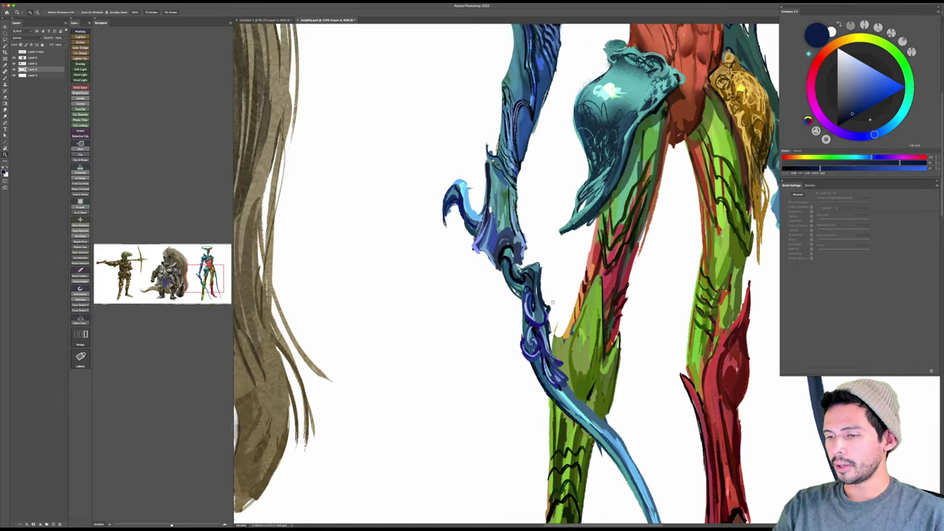
key(b)
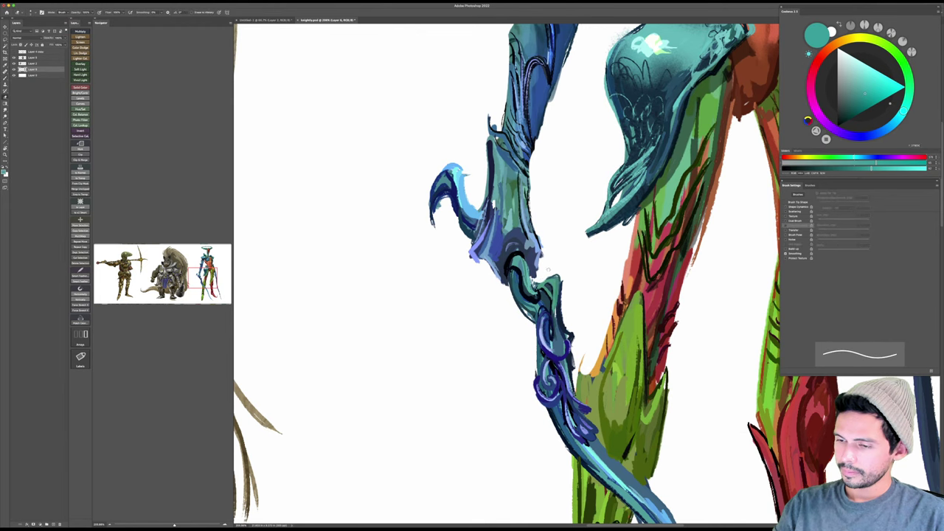
key(b)
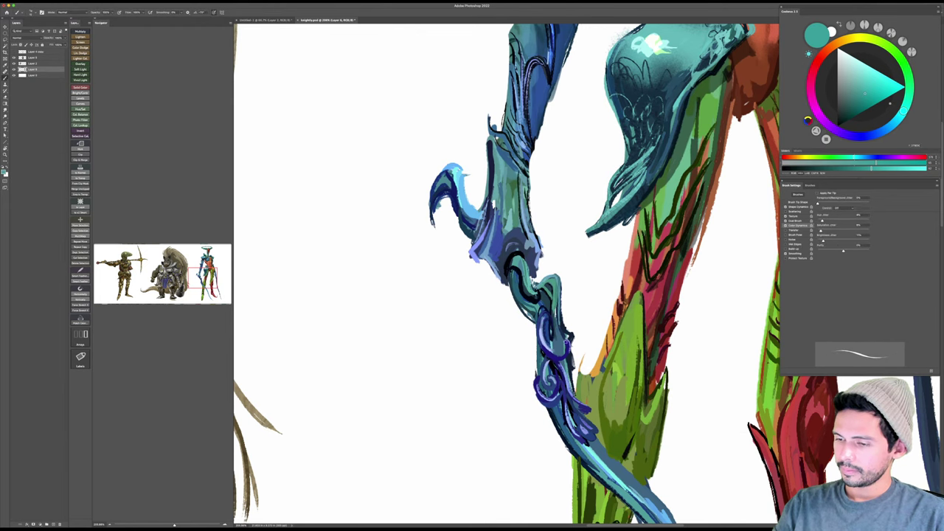
Step: Choose a sky blue and extend the hook beside the sword arm's cuff with a curled, forked tip
key(z)
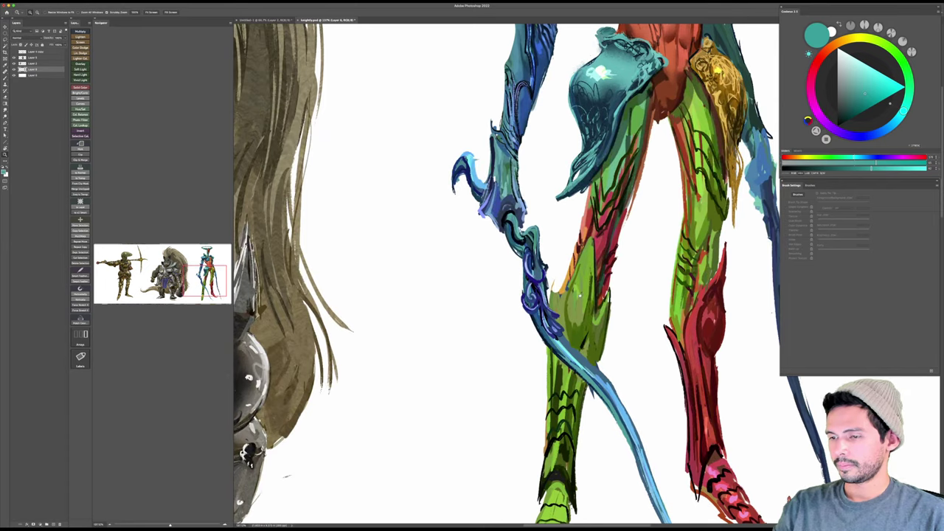
mouse_move(511, 219)
mouse_down()
mouse_move(549, 219)
mouse_move(507, 231)
mouse_move(529, 277)
mouse_up()
key(b)
key([)
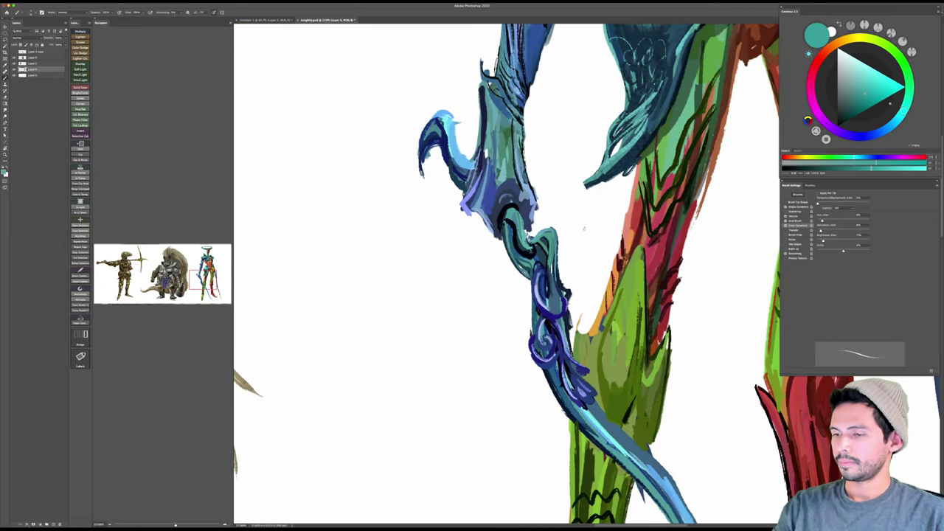
drag(904, 111, 887, 128)
click(870, 78)
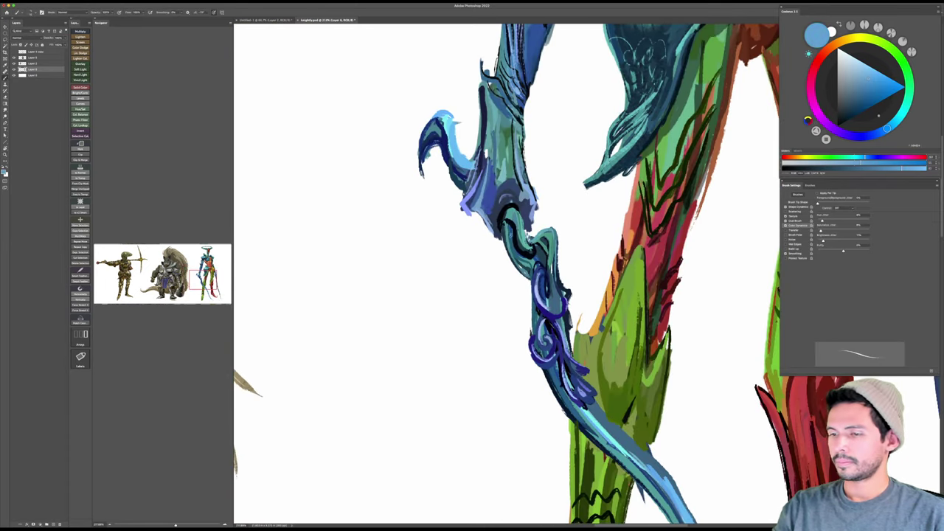
key(r)
mouse_move(498, 222)
mouse_down()
mouse_move(488, 301)
mouse_move(550, 371)
mouse_move(606, 280)
mouse_move(546, 321)
mouse_move(596, 322)
mouse_move(576, 344)
mouse_move(593, 347)
mouse_move(567, 338)
mouse_up()
key(b)
key(])
key(Escape)
drag(690, 274, 620, 272)
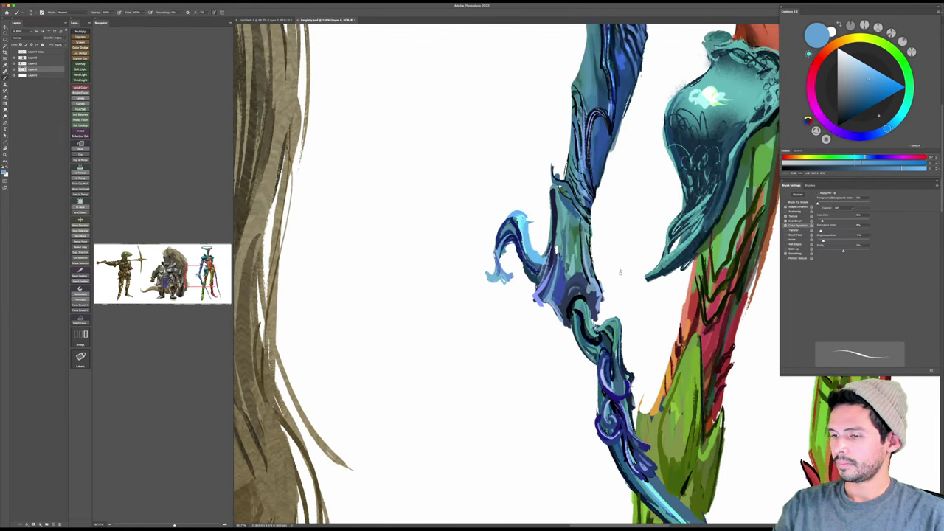
Step: Choose a near-black blue, reduce the brush size and paint dark lines around the hook's curled tip
click(849, 115)
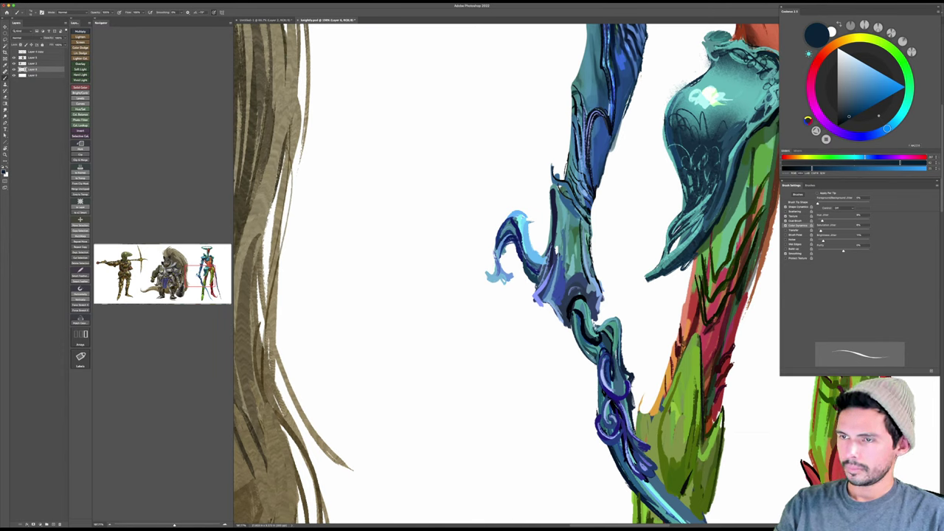
key([)
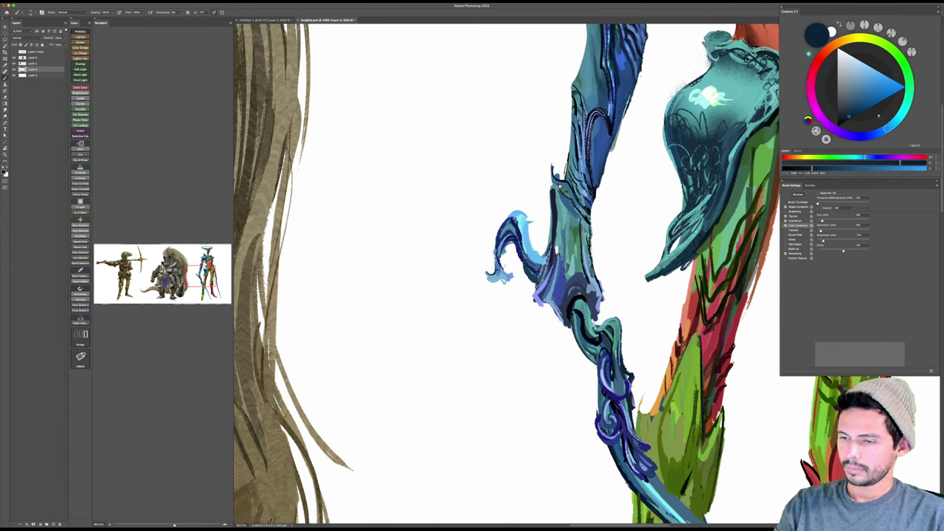
mouse_move(498, 242)
mouse_down()
mouse_move(495, 265)
mouse_move(493, 231)
mouse_up()
mouse_move(509, 276)
mouse_down()
mouse_move(498, 255)
mouse_move(505, 287)
mouse_move(488, 283)
mouse_move(515, 276)
mouse_up()
Step: Choose a medium blue, paint fine strokes over the hook's curl and curled tip, and save the document
click(860, 114)
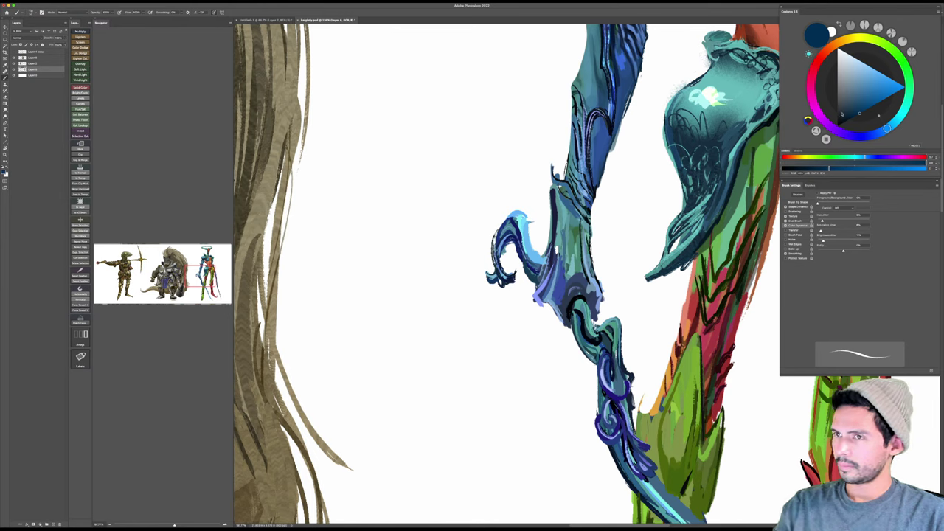
click(866, 100)
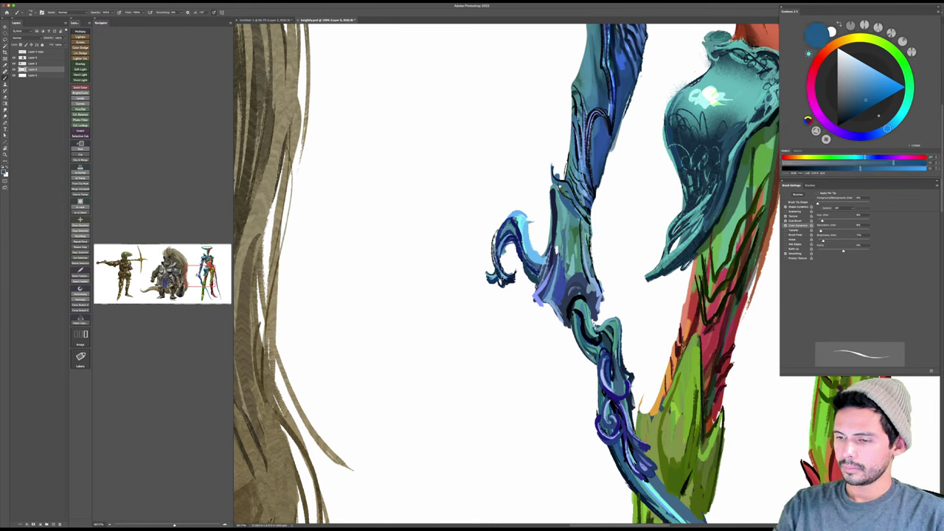
mouse_move(502, 280)
mouse_down()
mouse_move(515, 277)
mouse_move(499, 282)
mouse_up()
key([)
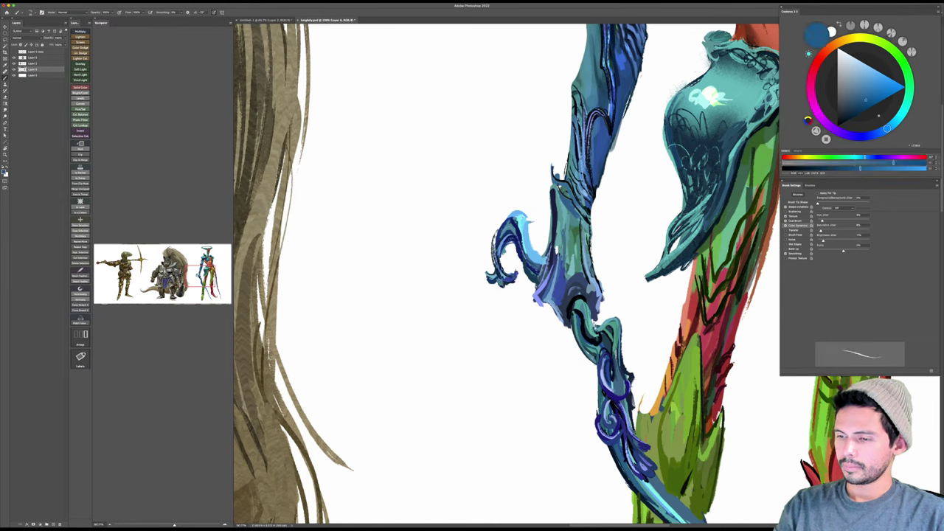
drag(507, 231, 498, 252)
drag(510, 231, 500, 240)
key(z)
mouse_move(576, 214)
mouse_down()
mouse_move(509, 221)
mouse_move(440, 203)
mouse_up()
key(super+s)
Step: Choose a different brush preset for the sword blade and set its blend mode to Color Dodge
drag(415, 425, 376, 447)
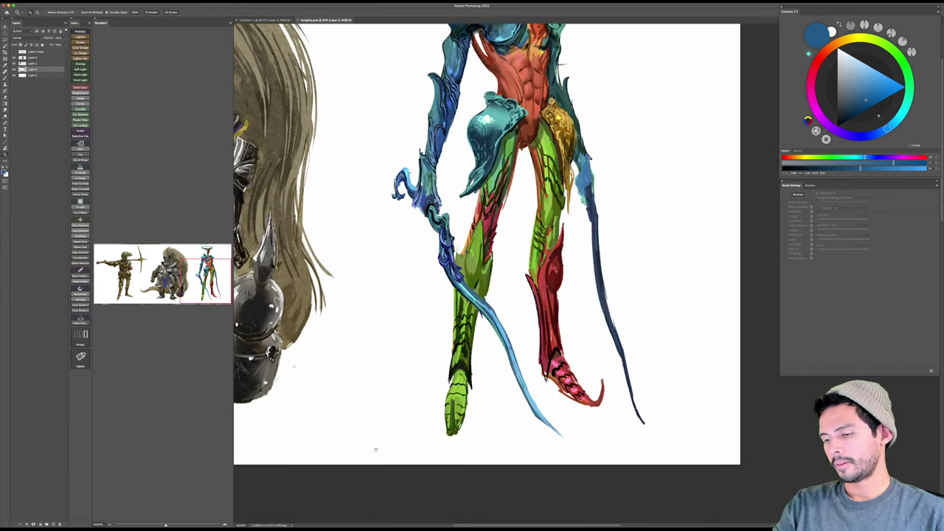
key(r)
drag(644, 216, 684, 264)
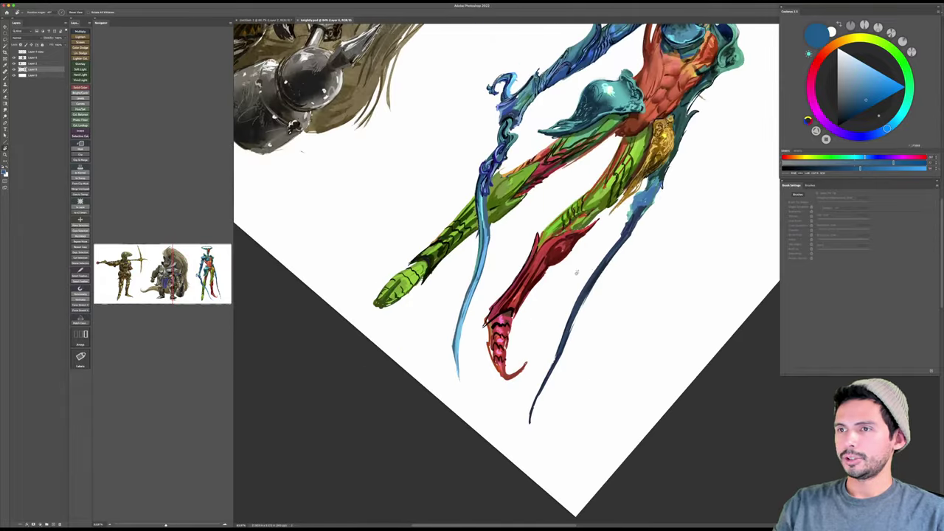
key(z)
mouse_move(504, 304)
mouse_down()
mouse_move(543, 301)
mouse_move(513, 338)
mouse_move(517, 299)
mouse_up()
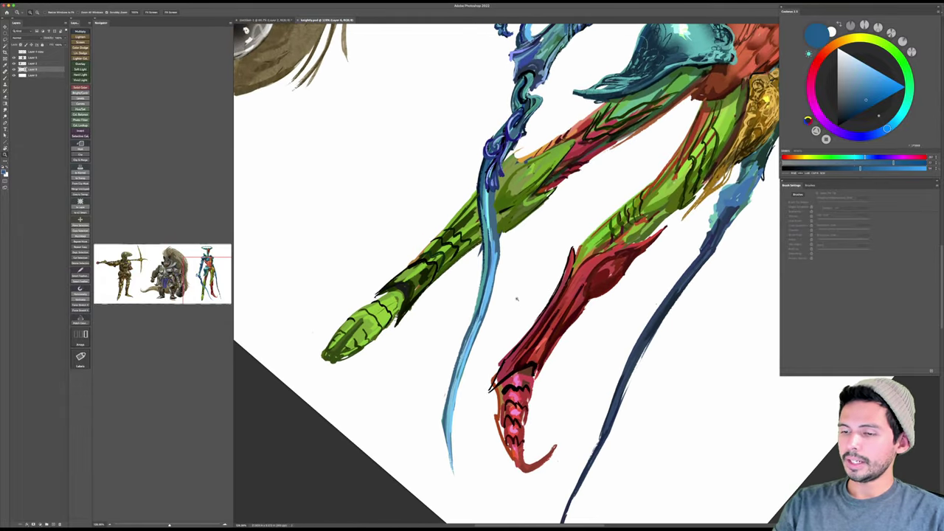
key(b)
shift+right_click(517, 301)
right_click(507, 331)
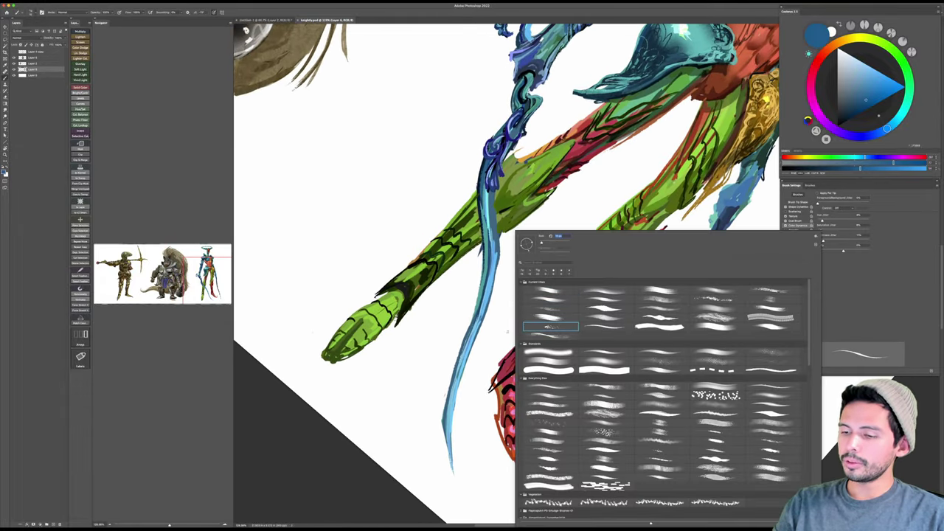
click(662, 318)
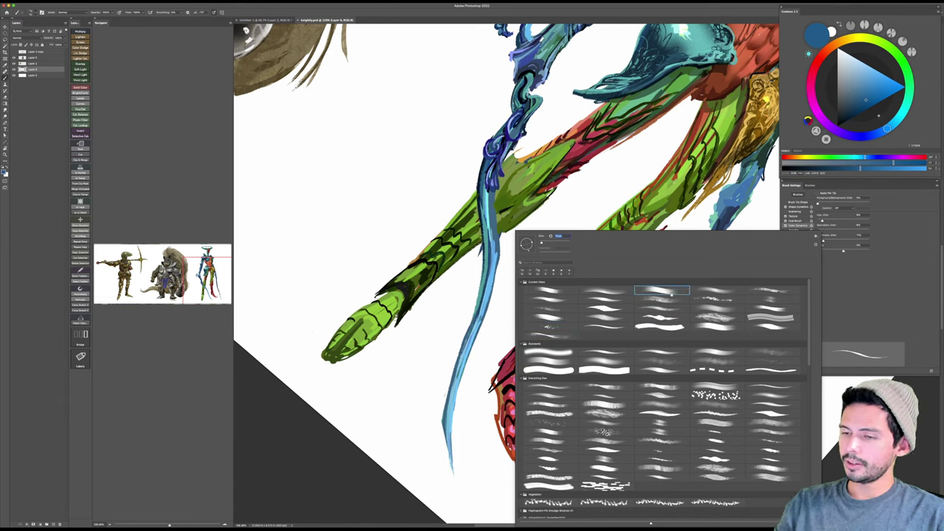
double_click(550, 310)
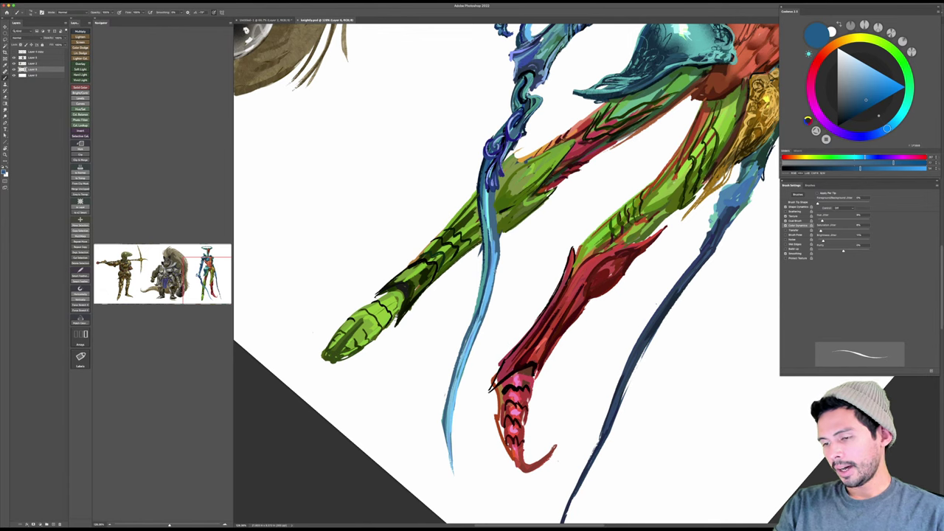
shift+right_click(494, 270)
click(509, 345)
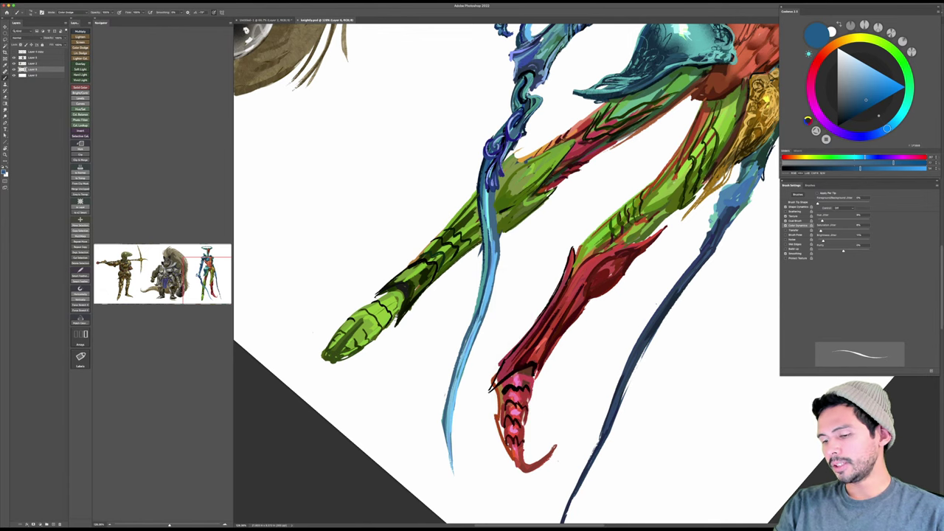
Step: Choose a dark blue, enlarge the brush and brighten the lower part of the sword blade
drag(478, 286, 499, 289)
drag(493, 327, 501, 238)
click(860, 111)
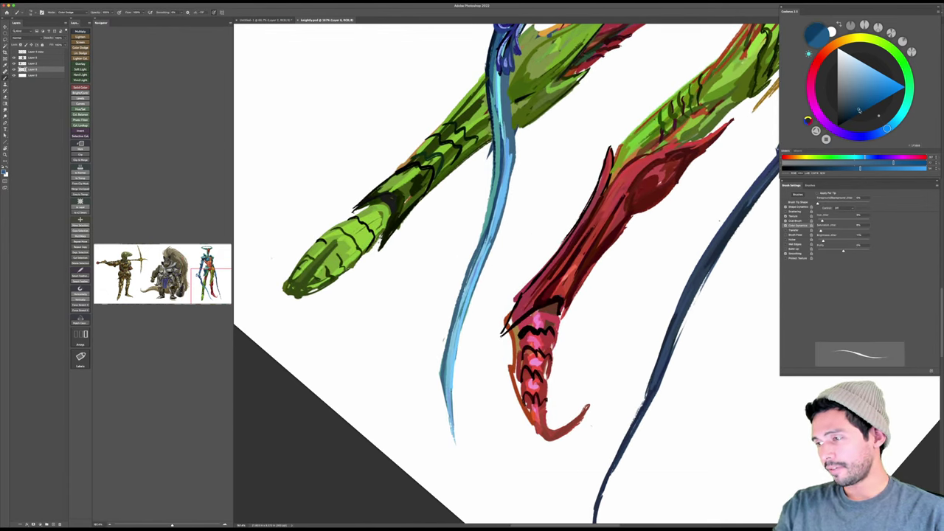
key(])
key(])
key(])
drag(457, 337, 451, 395)
key(])
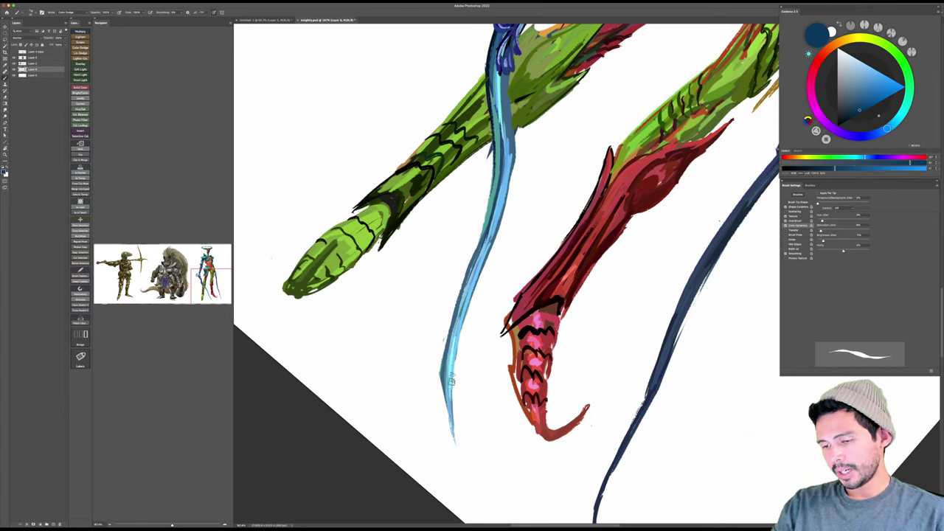
Step: Paint one long glowing highlight towards the blade's tip, undoing and repeating the stroke until it sits well
drag(462, 320, 453, 393)
key(super+z)
drag(461, 320, 454, 393)
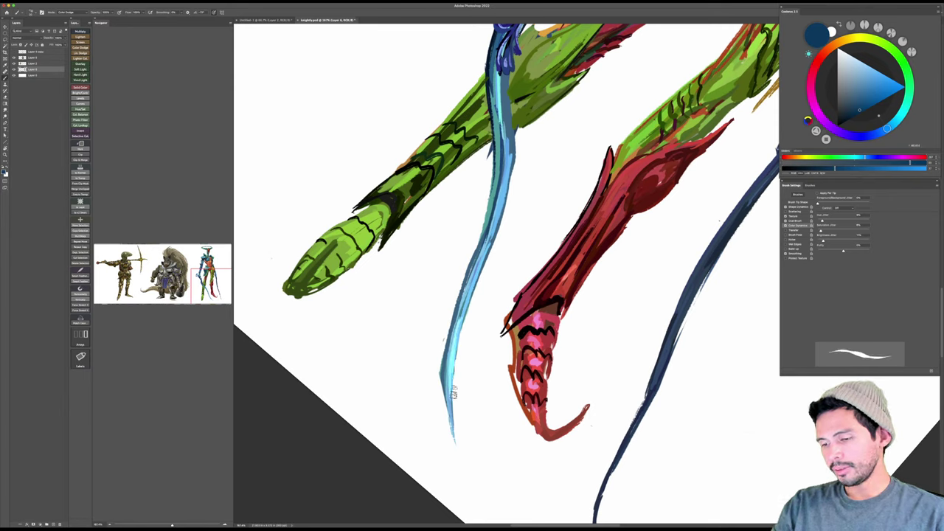
key(super+z)
drag(461, 320, 454, 393)
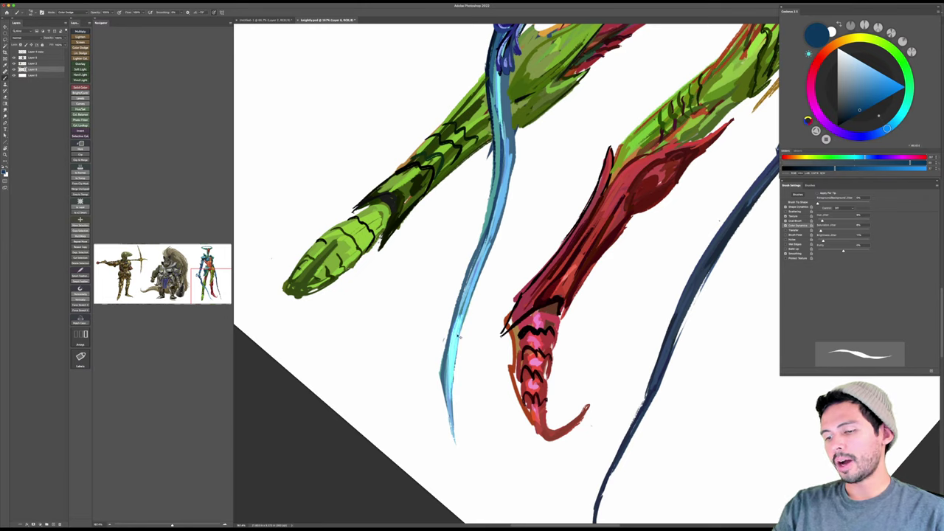
key(super+z)
drag(461, 317, 451, 395)
Step: Straighten the rotated canvas and paint bright blue highlights along the blade's upper bend in front of the green leg
mouse_move(504, 231)
mouse_down()
mouse_move(505, 295)
mouse_move(592, 270)
mouse_move(449, 305)
mouse_move(363, 293)
mouse_up()
key(r)
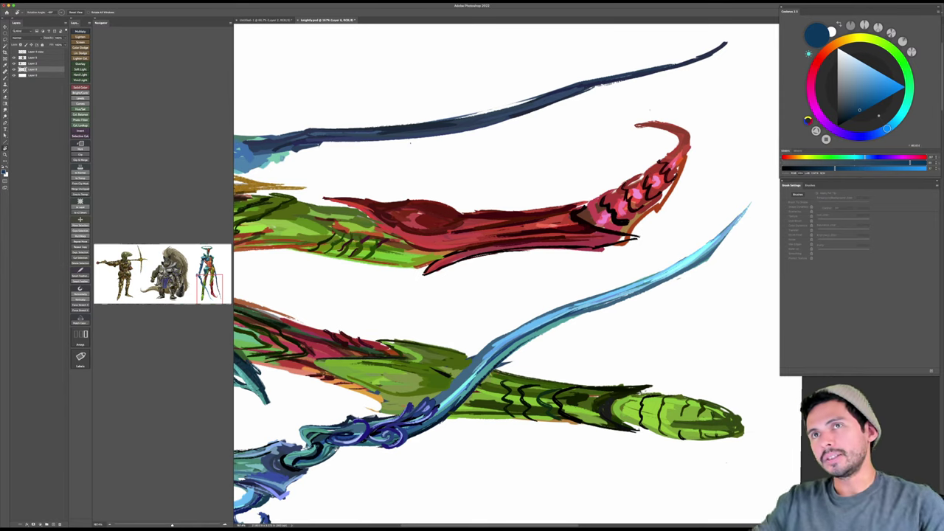
key(Escape)
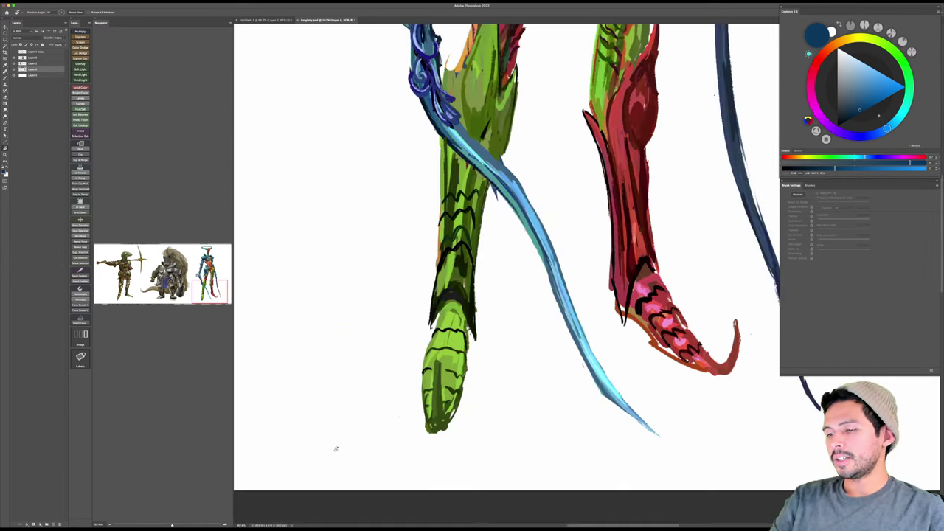
key(b)
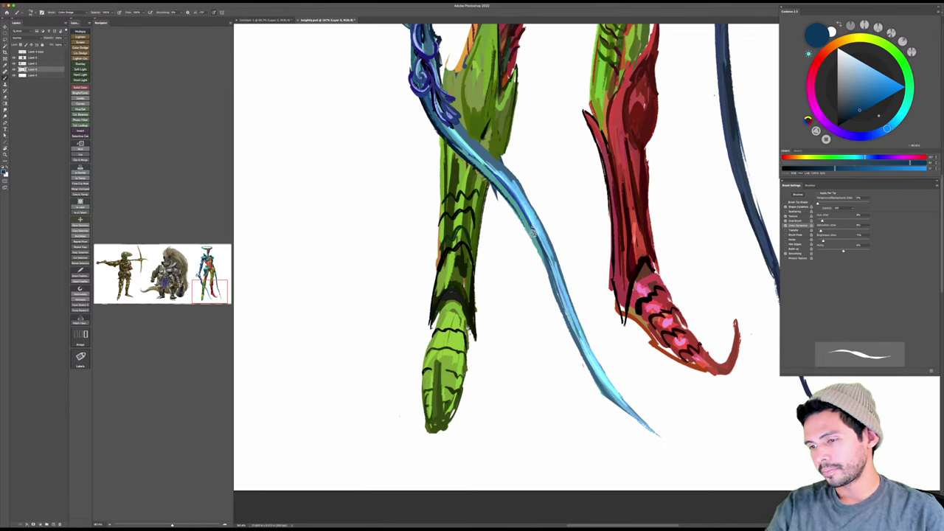
drag(484, 164, 540, 232)
drag(510, 183, 537, 225)
key(z)
drag(492, 272, 272, 270)
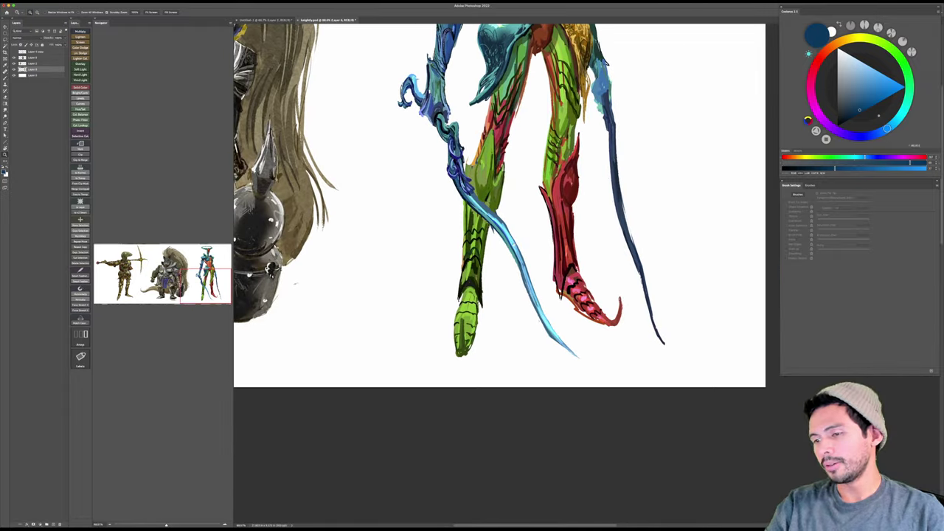
Step: Reduce the brush size and paint glowing blue highlights over the twisted section and curled ornaments at the blade's base
drag(666, 346, 657, 391)
mouse_move(463, 189)
mouse_down()
mouse_move(576, 189)
mouse_move(497, 238)
mouse_up()
key(b)
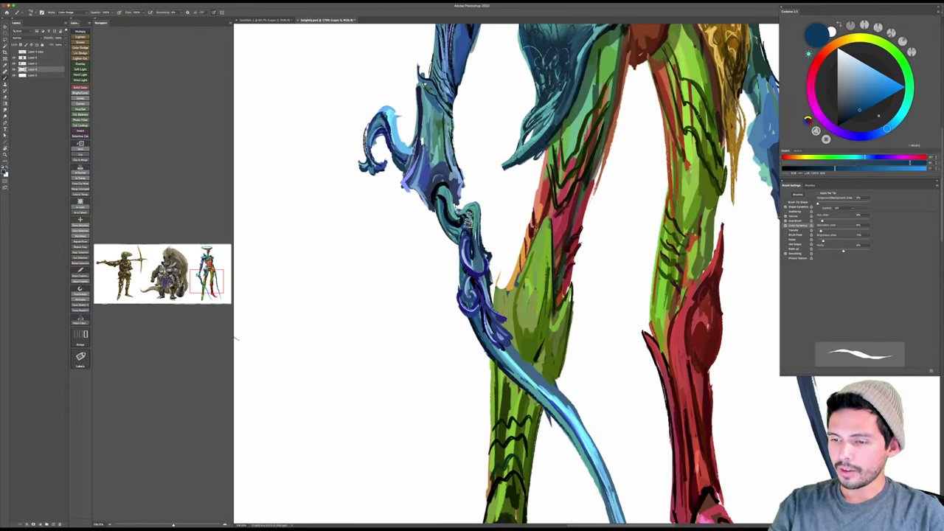
key([)
key([)
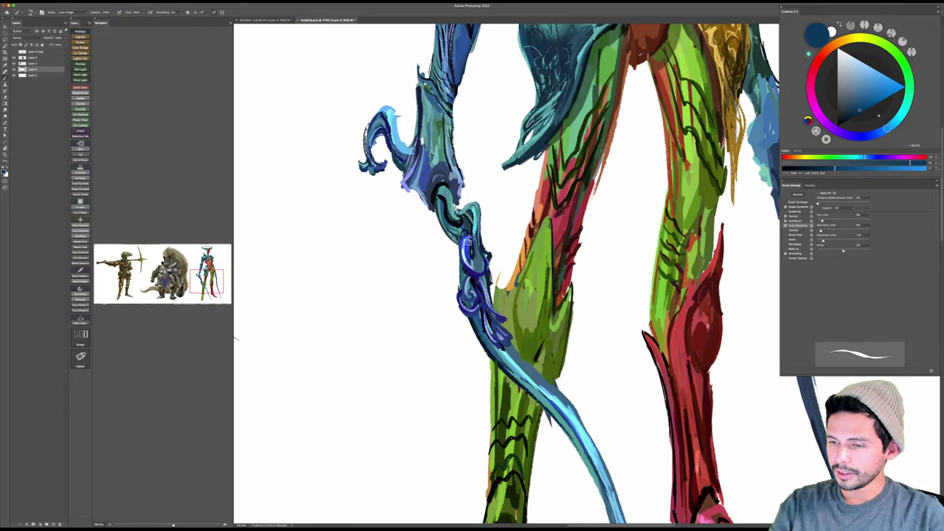
key([)
key(])
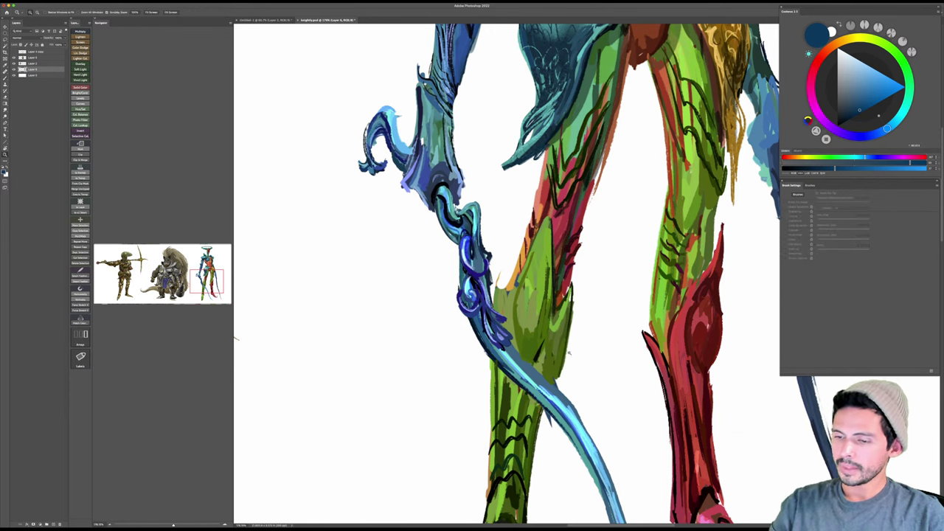
drag(581, 376, 564, 382)
alt+click(564, 382)
alt+click(566, 340)
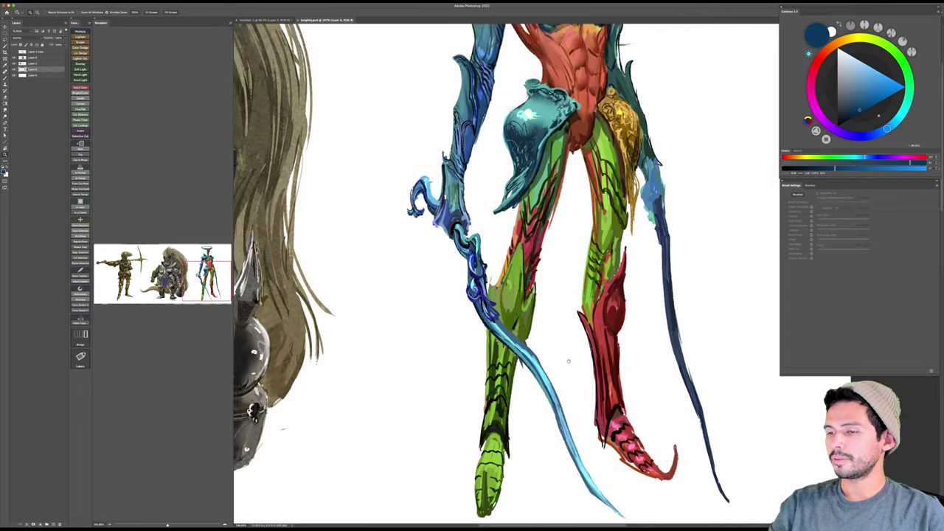
drag(566, 340, 568, 394)
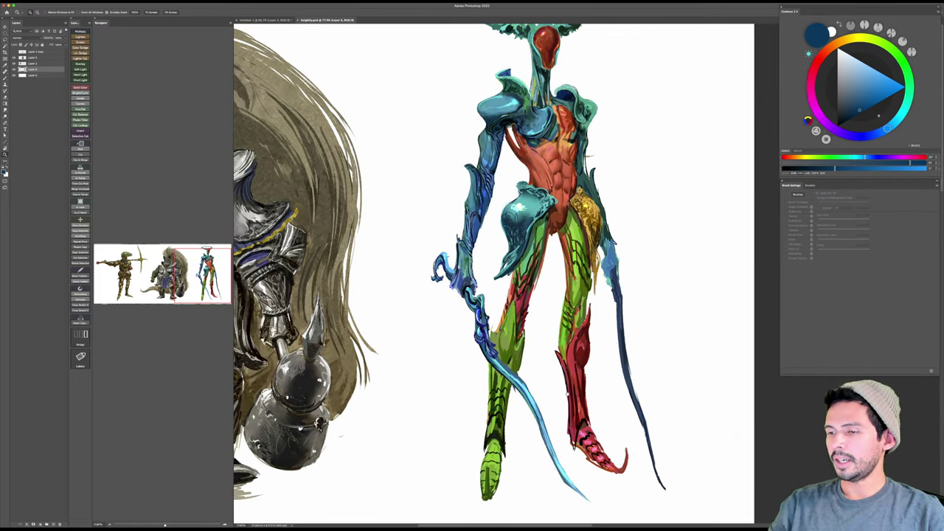
Step: Choose a dark green and brighten the green knee armour behind the sword with Color Dodge strokes
key(b)
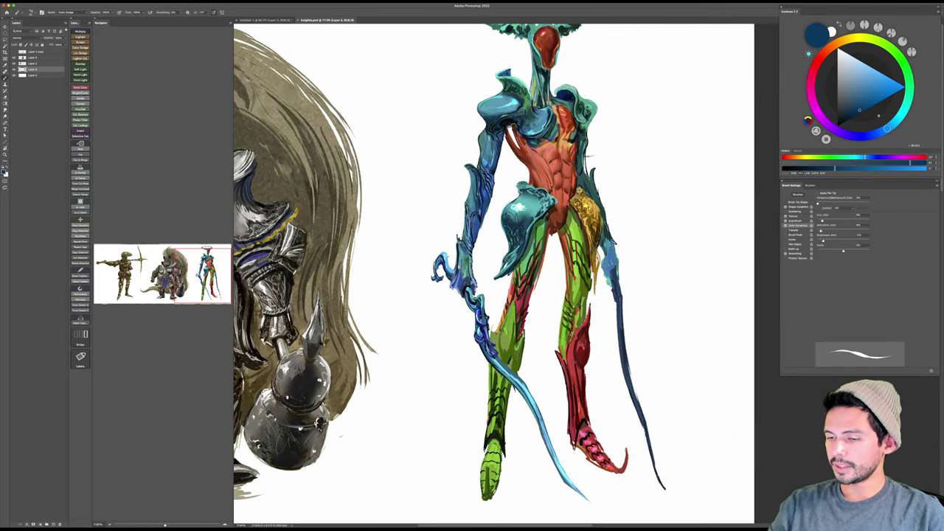
shift+right_click(572, 334)
click(587, 411)
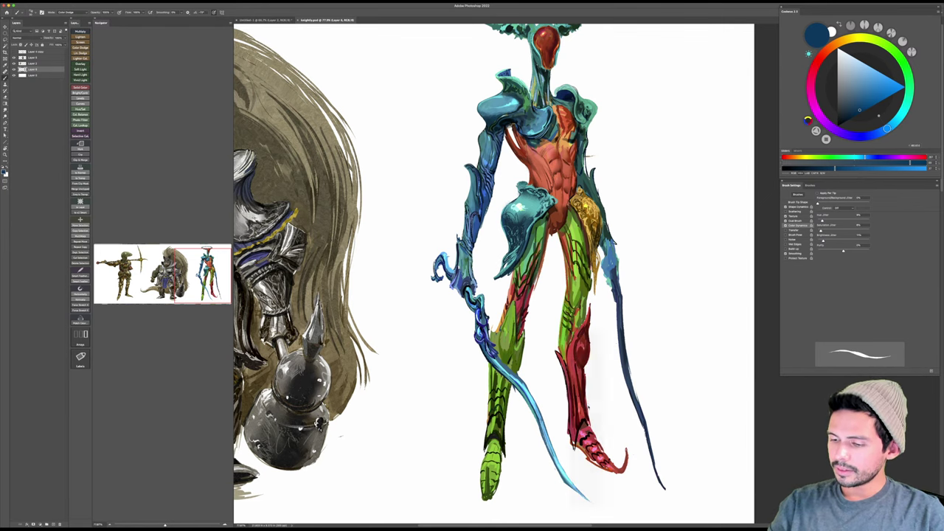
scroll(538, 443, up, 1)
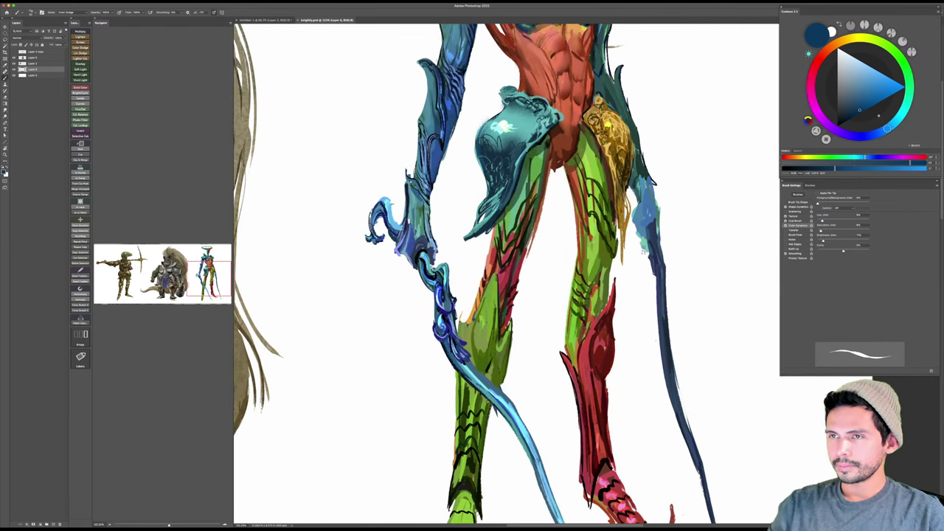
click(908, 89)
click(848, 113)
key(z)
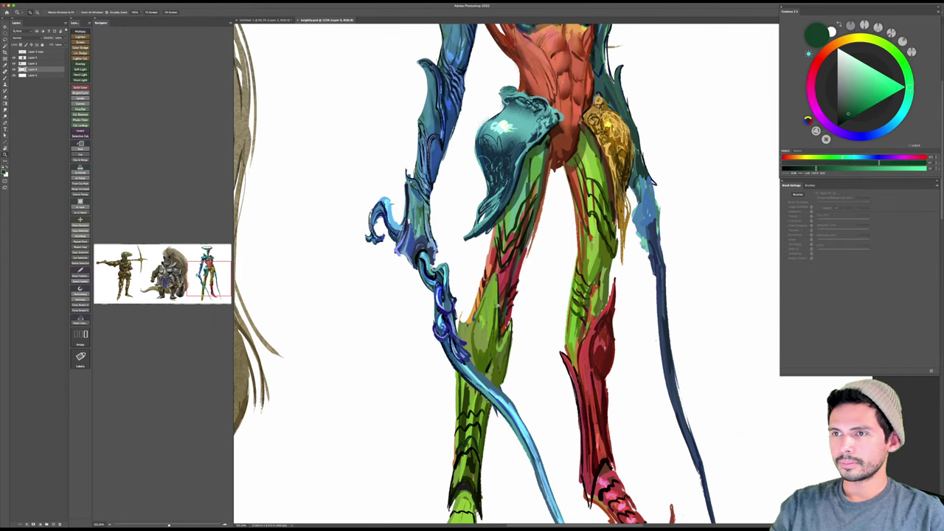
key(b)
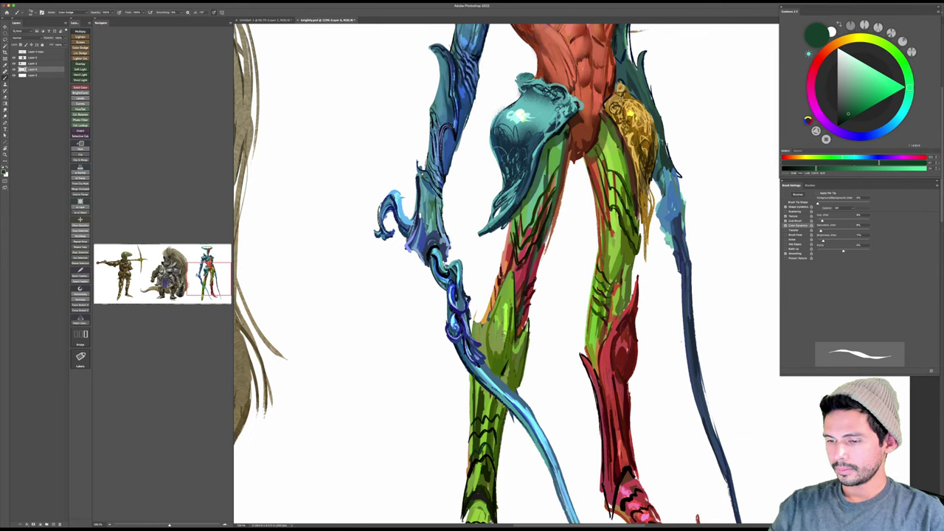
alt+click(505, 322)
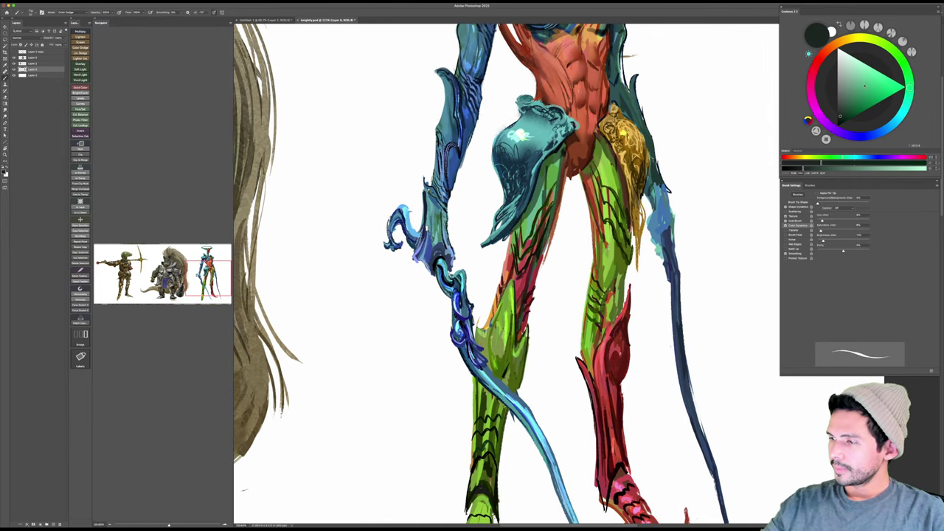
Step: Choose a muted red, paint glowing highlights on the red knee bulge and shin, and save the document
click(830, 70)
click(853, 89)
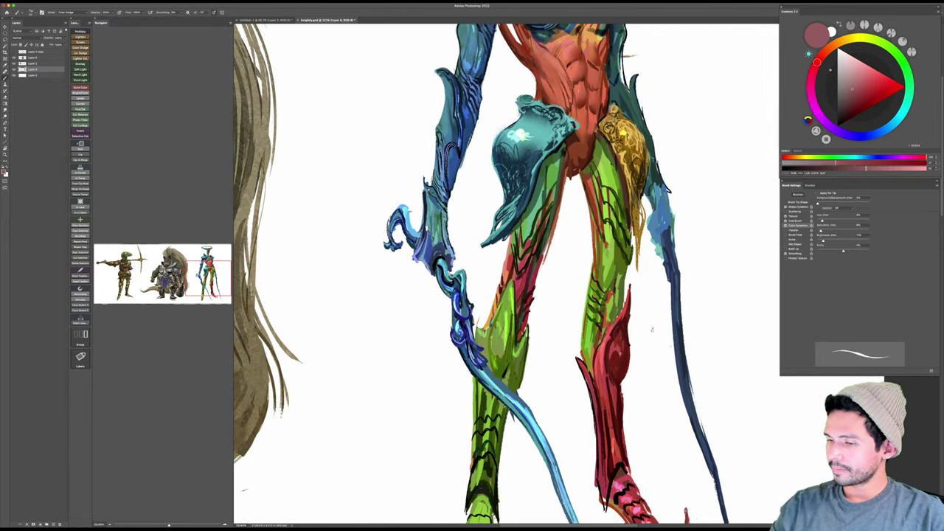
drag(616, 345, 617, 375)
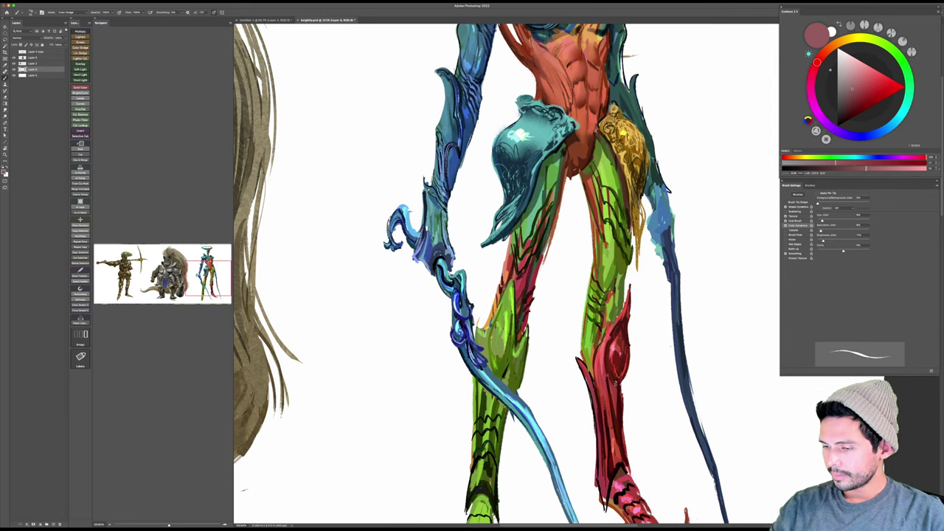
drag(617, 383, 618, 430)
drag(633, 295, 619, 387)
key(super+s)
Step: Choose a muted blue and paint bright blue glints over the engraved lower half of the teal hip plate
mouse_move(640, 348)
mouse_down()
mouse_move(641, 417)
mouse_move(656, 416)
mouse_move(685, 471)
mouse_up()
click(888, 129)
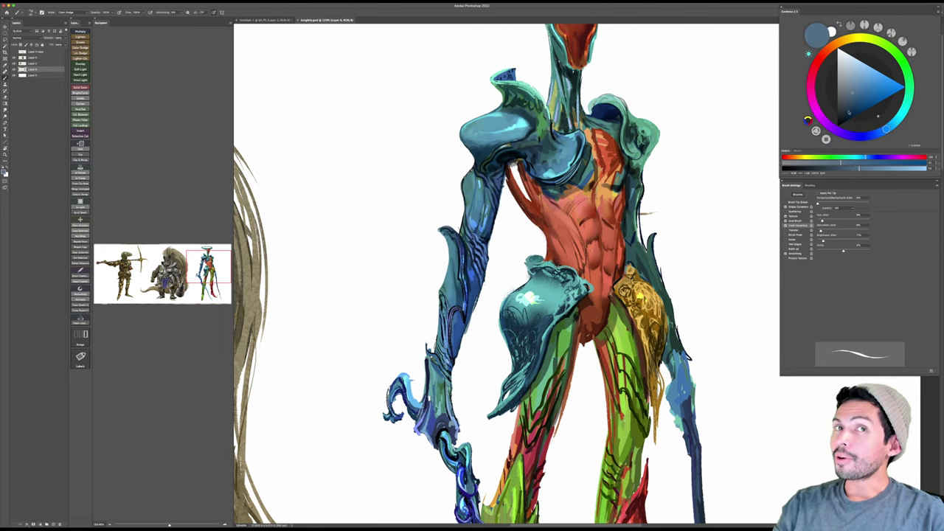
drag(495, 337, 520, 336)
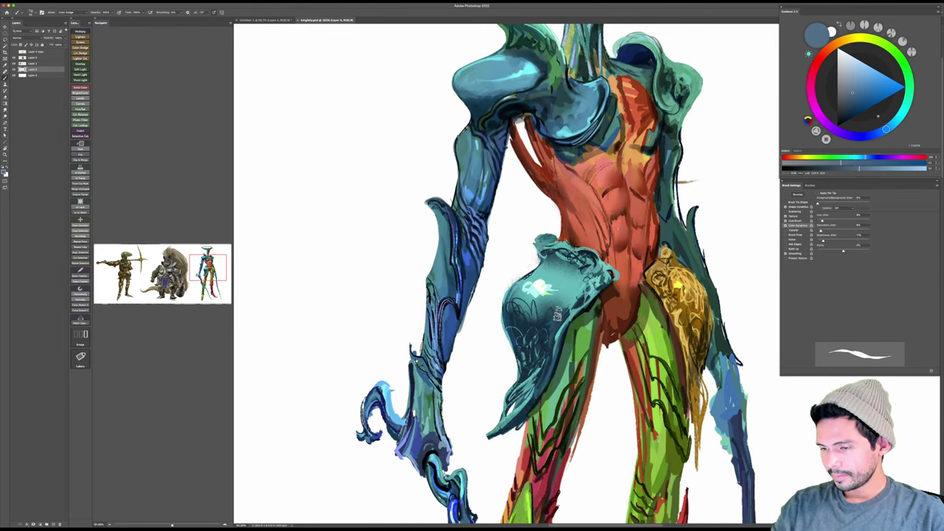
mouse_move(528, 340)
mouse_down()
mouse_move(508, 325)
mouse_move(518, 348)
mouse_move(528, 332)
mouse_move(548, 345)
mouse_move(549, 374)
mouse_up()
drag(588, 320, 565, 319)
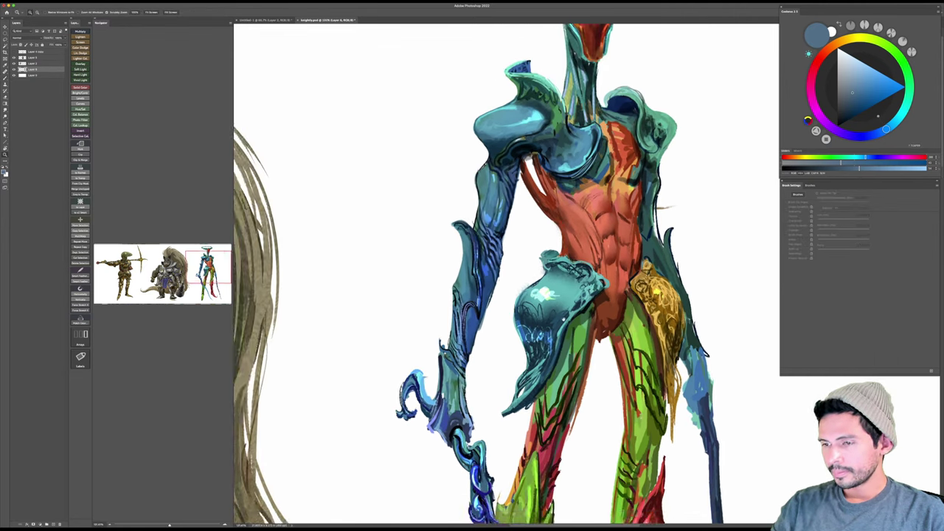
Step: Choose a darker blue and return the brush to Normal blending mode
drag(670, 220, 655, 250)
mouse_move(649, 311)
mouse_down()
mouse_move(622, 318)
mouse_move(665, 377)
mouse_up()
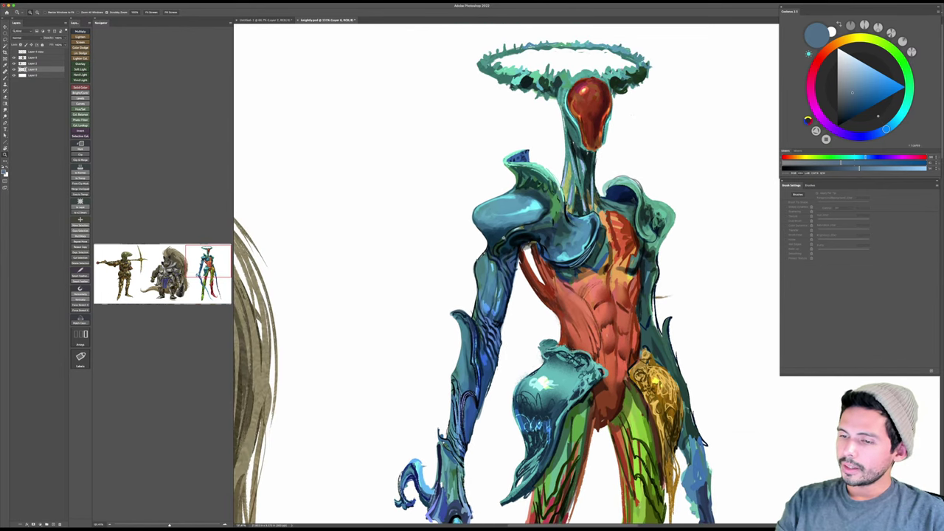
drag(515, 259, 562, 258)
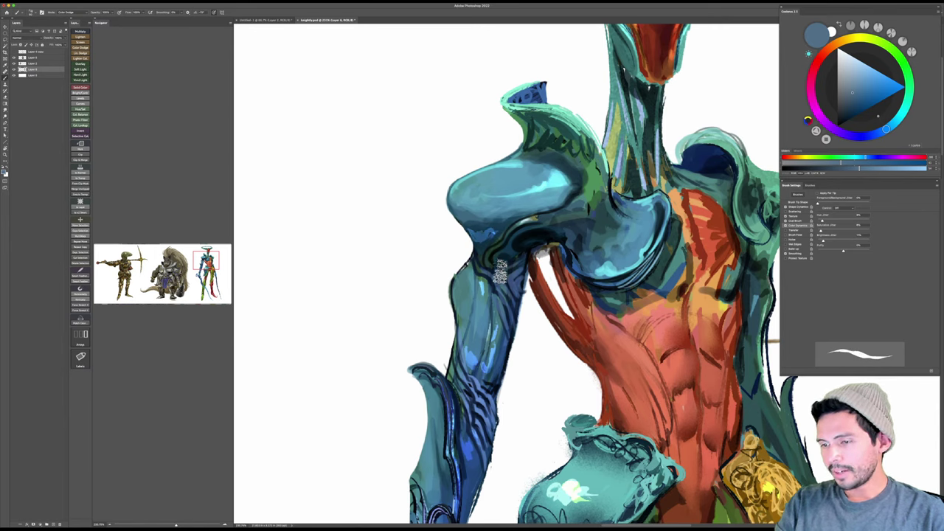
key(z)
drag(687, 366, 588, 361)
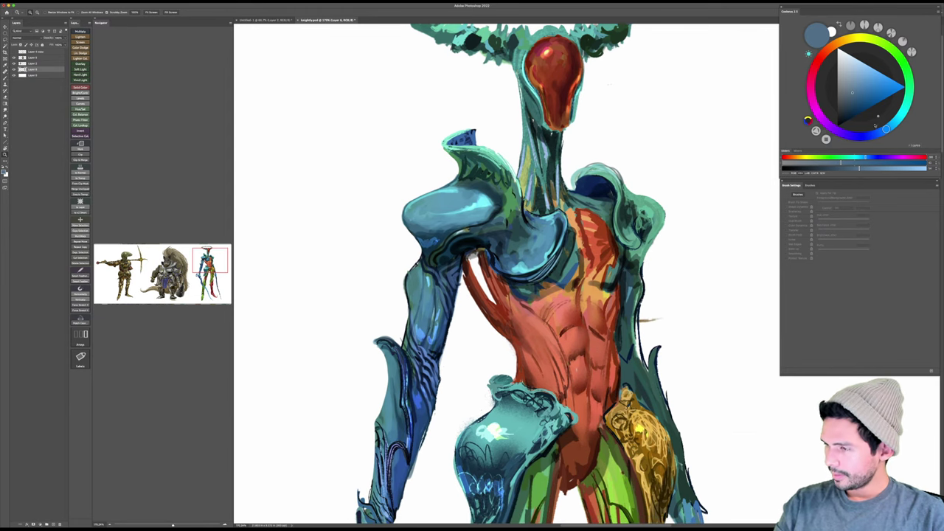
key(b)
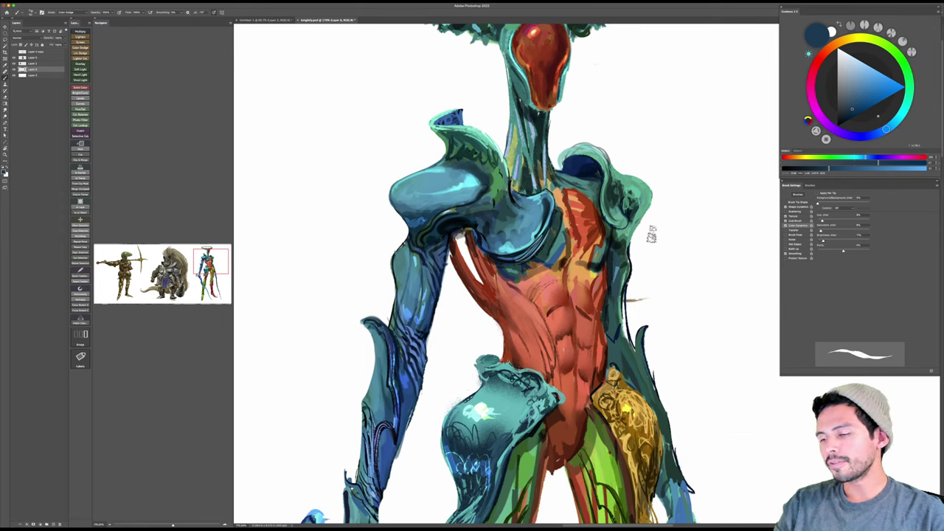
shift+right_click(603, 283)
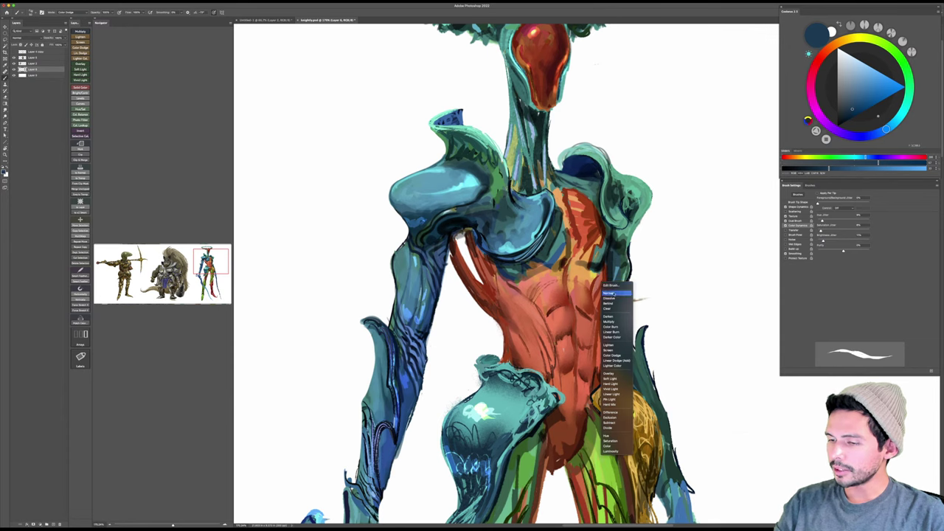
click(609, 294)
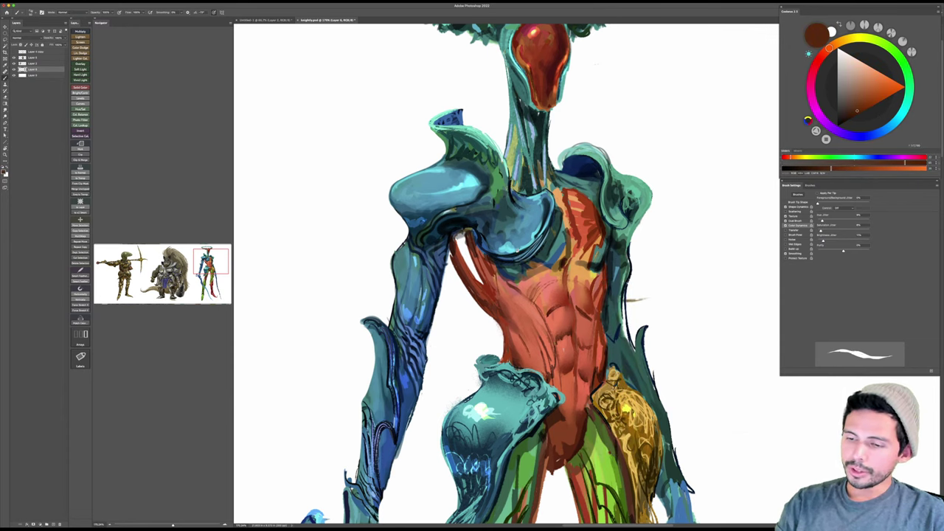
Step: With the brush in Normal mode, choose a muted orange and paint the red strands beneath the shoulder armour
key(z)
drag(651, 219, 517, 259)
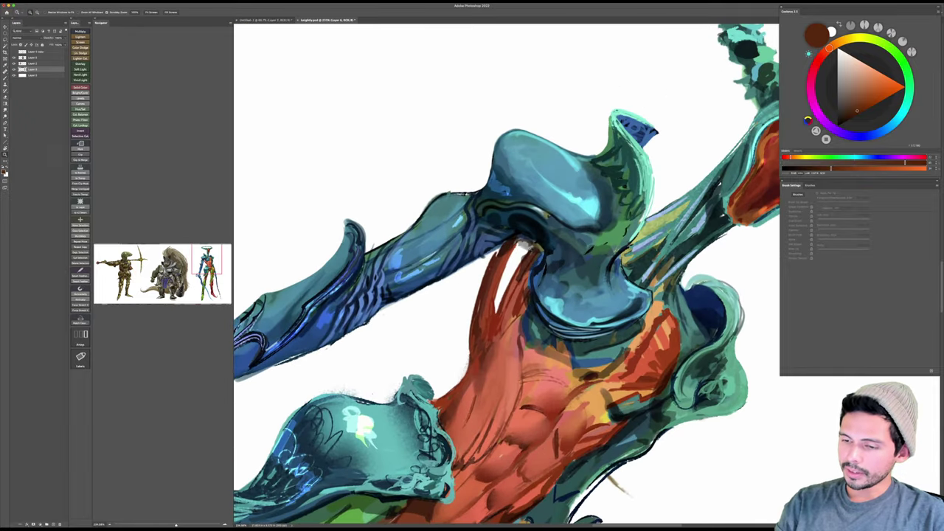
key(b)
shift+right_click(519, 287)
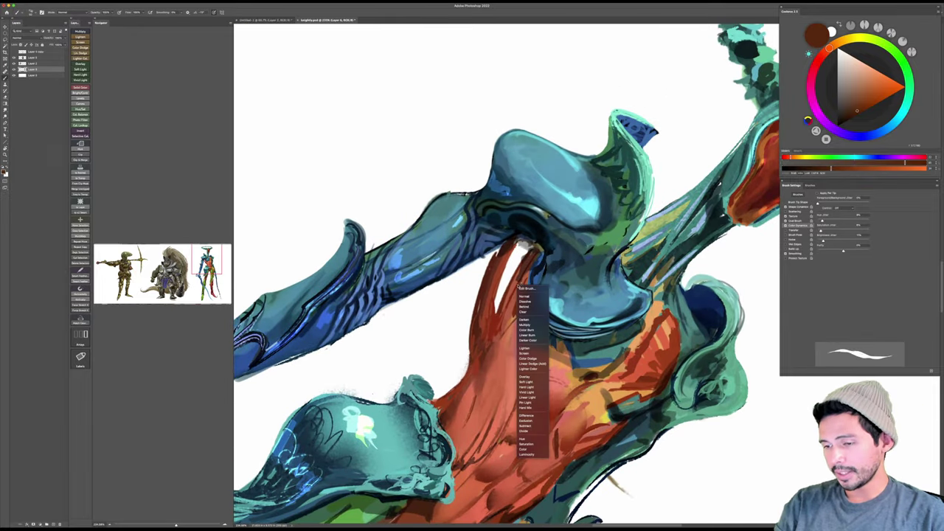
click(525, 296)
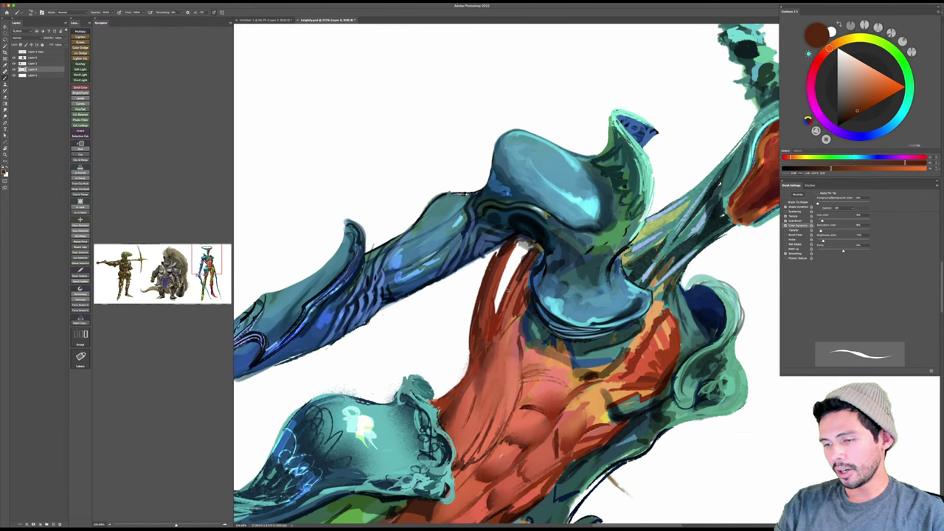
shift+right_click(507, 289)
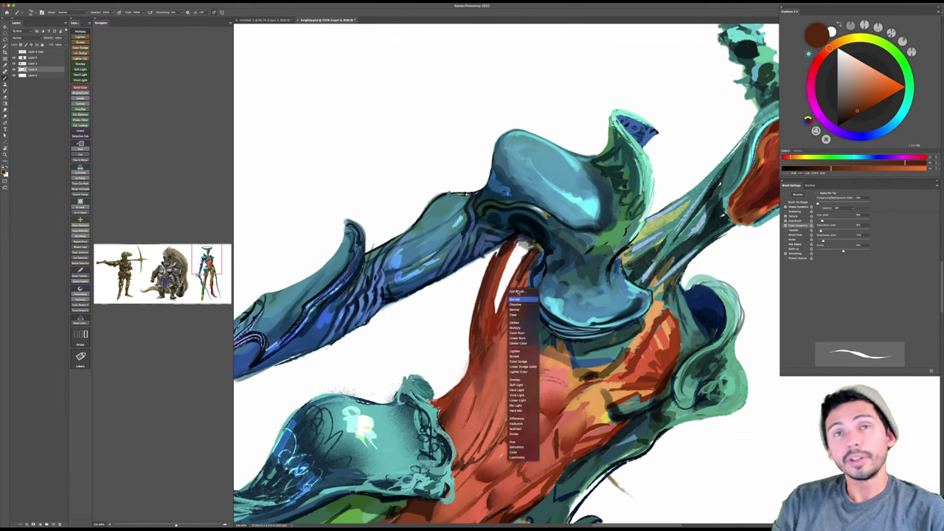
click(519, 298)
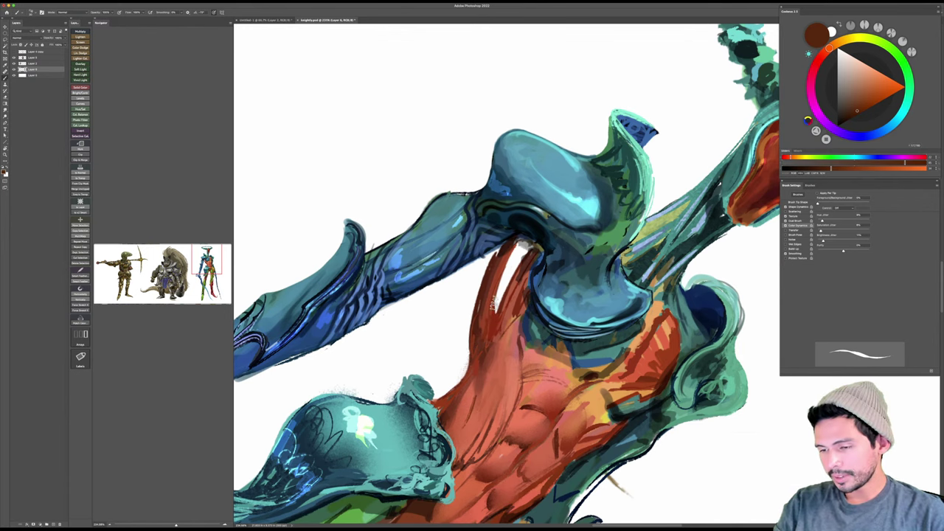
click(864, 89)
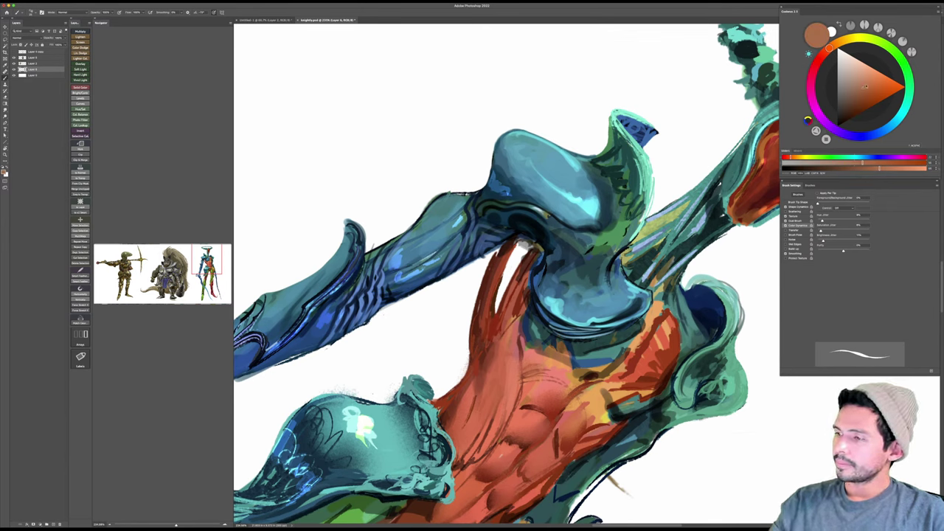
mouse_move(493, 308)
mouse_down()
mouse_move(510, 259)
mouse_move(496, 313)
mouse_up()
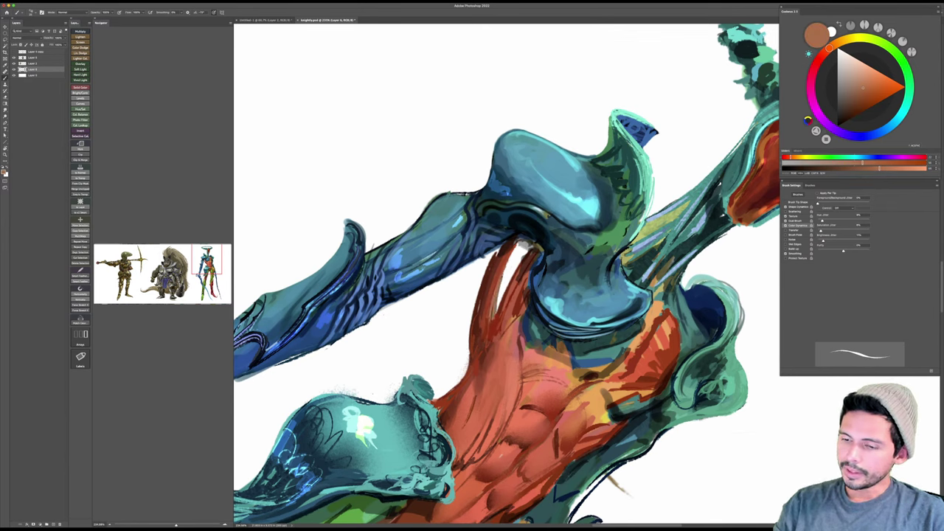
drag(509, 256, 494, 300)
Step: Choose a more saturated orange and add thin highlight strokes along the outer red strand beside the armpit
click(881, 87)
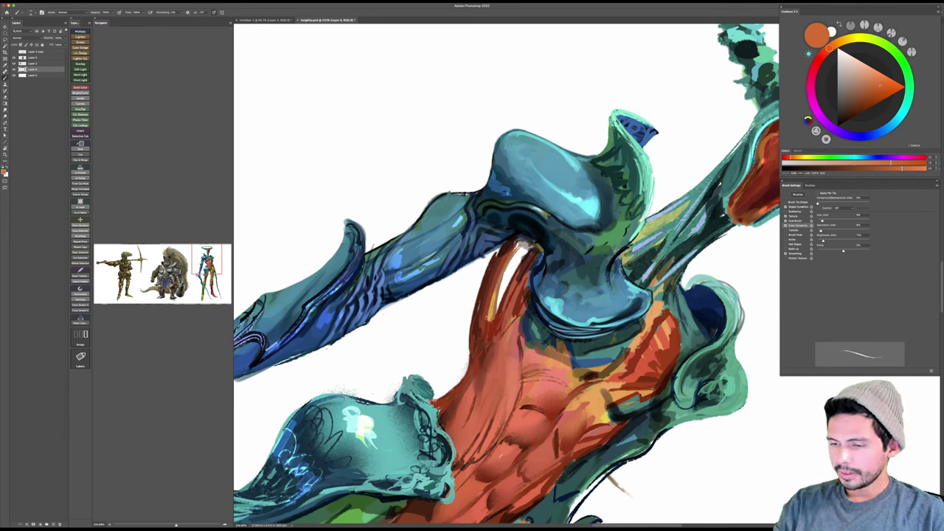
drag(516, 249, 490, 332)
key(])
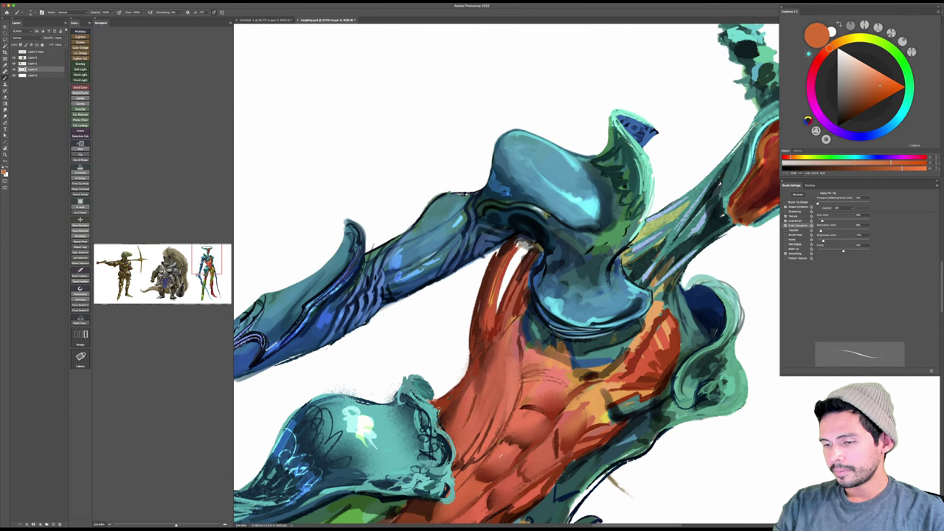
key(Escape)
Step: Sample the salmon tone of the torso and paint small warm strokes above the upper abdominal muscles
key(z)
drag(657, 362, 619, 363)
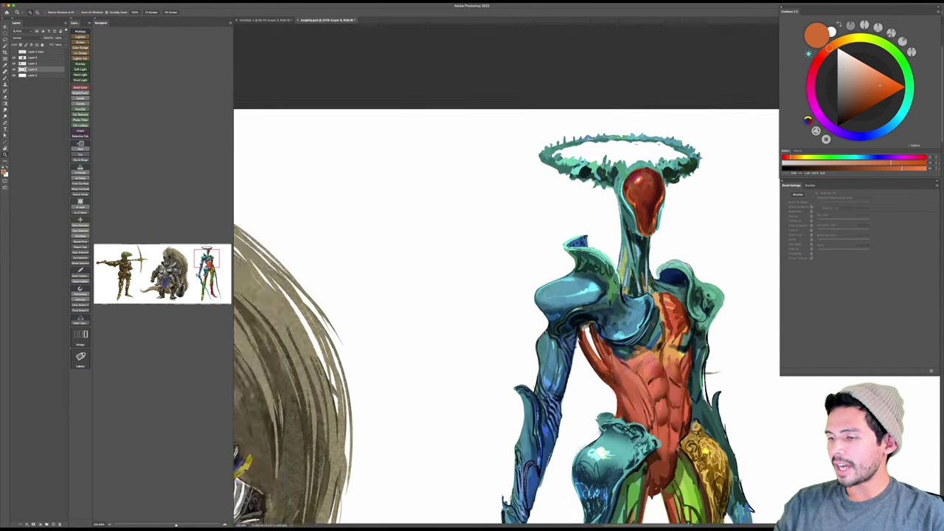
mouse_move(692, 395)
mouse_down()
mouse_move(633, 361)
mouse_move(647, 362)
mouse_move(639, 326)
mouse_up()
key(b)
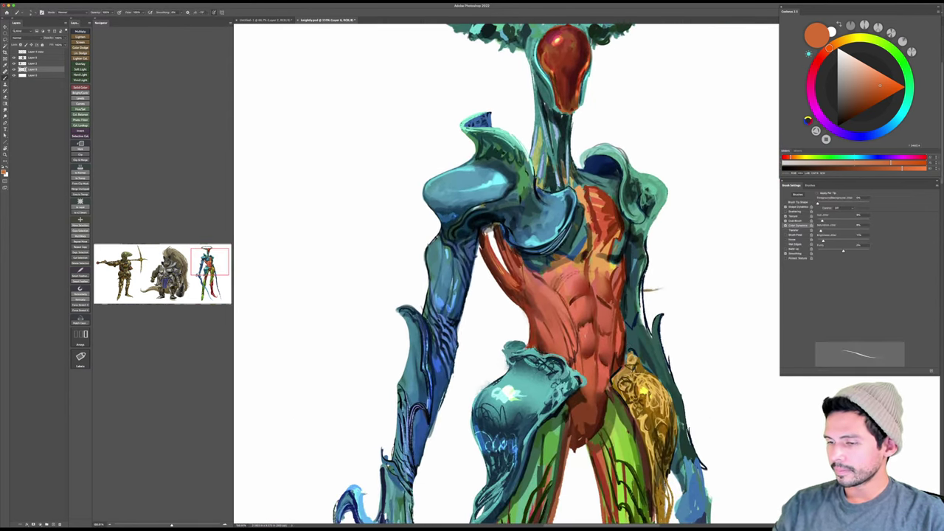
alt+click(577, 282)
shift+right_click(604, 290)
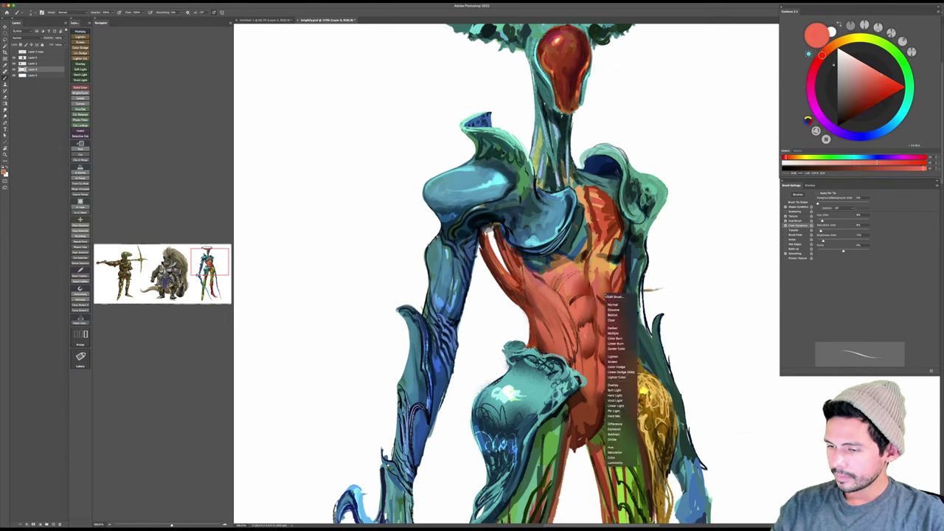
key(Escape)
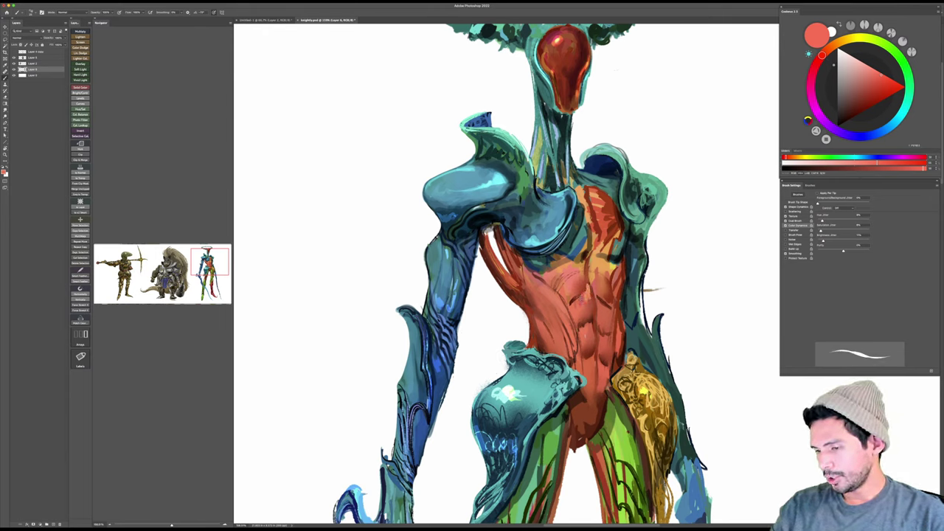
Step: Alternate sampled and adjusted reds and oranges to paint fine muscle striations between the chest and upper abdomen
click(874, 92)
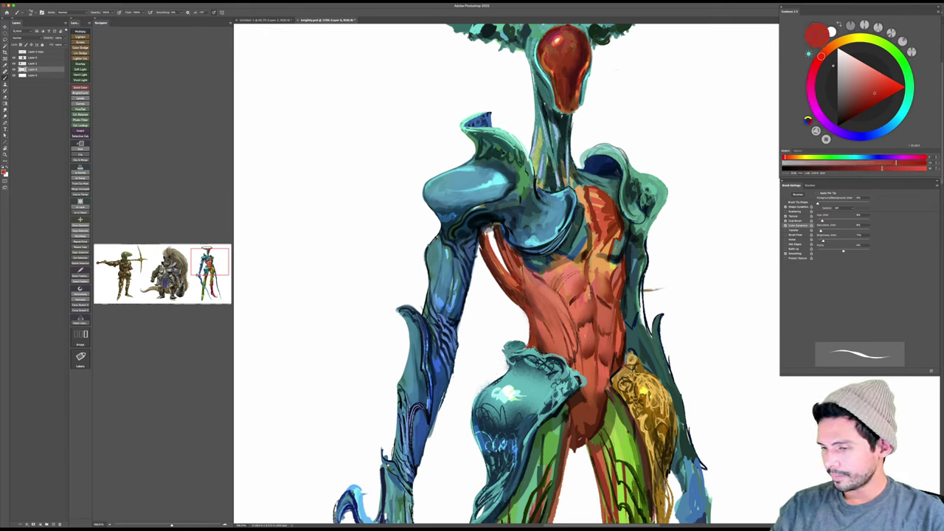
alt+click(570, 280)
drag(879, 85, 848, 125)
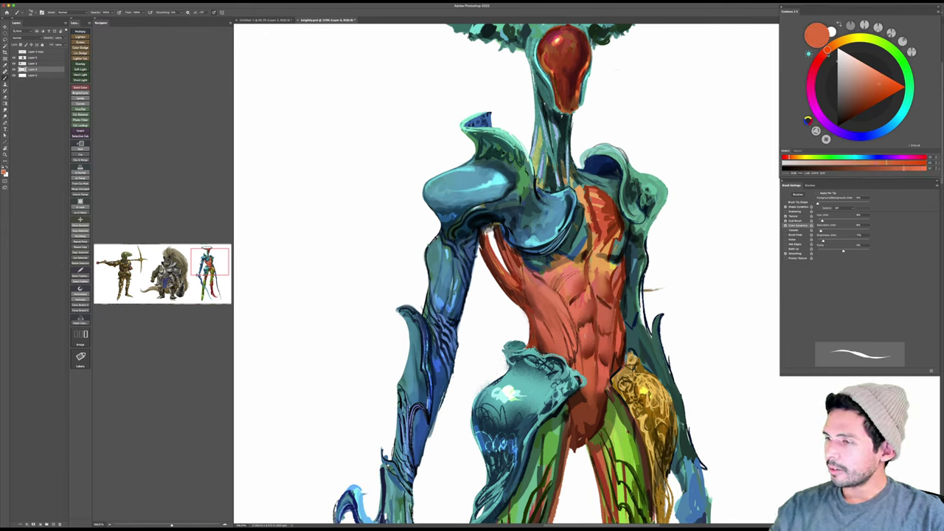
click(879, 88)
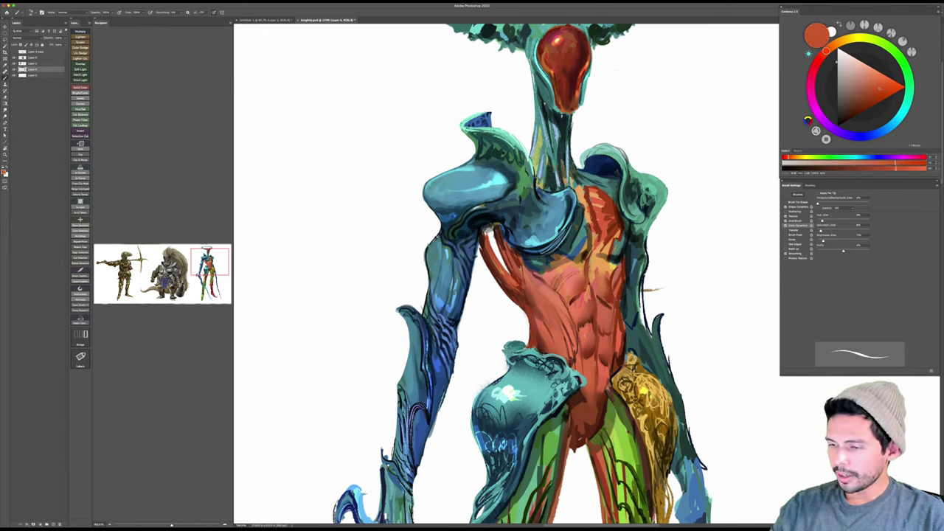
alt+click(574, 286)
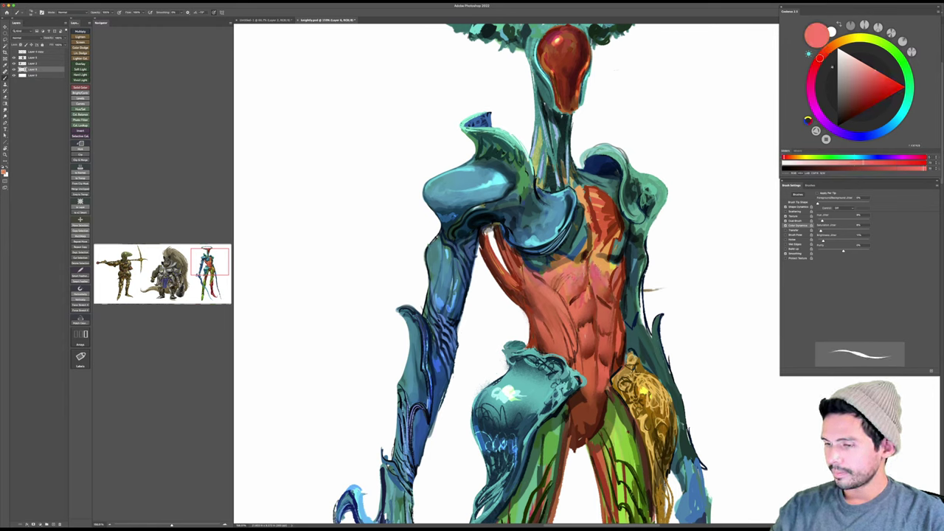
click(878, 91)
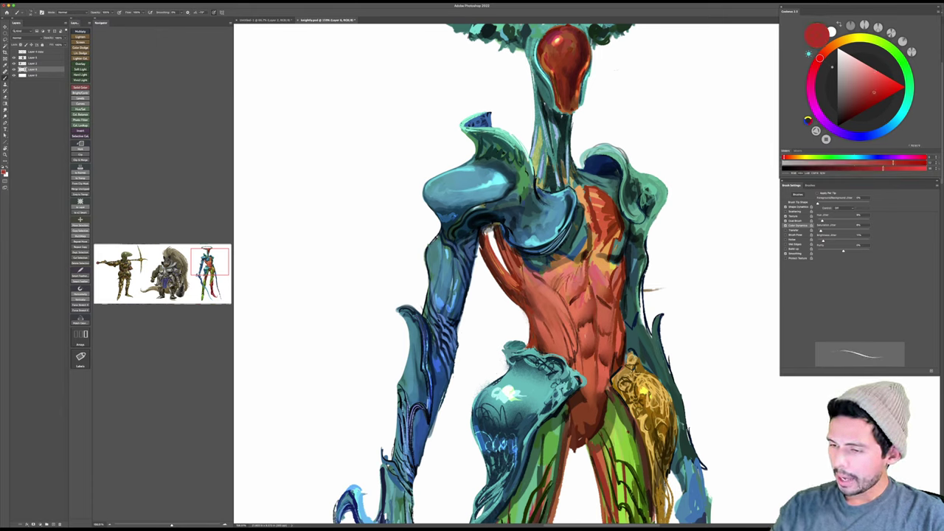
key(])
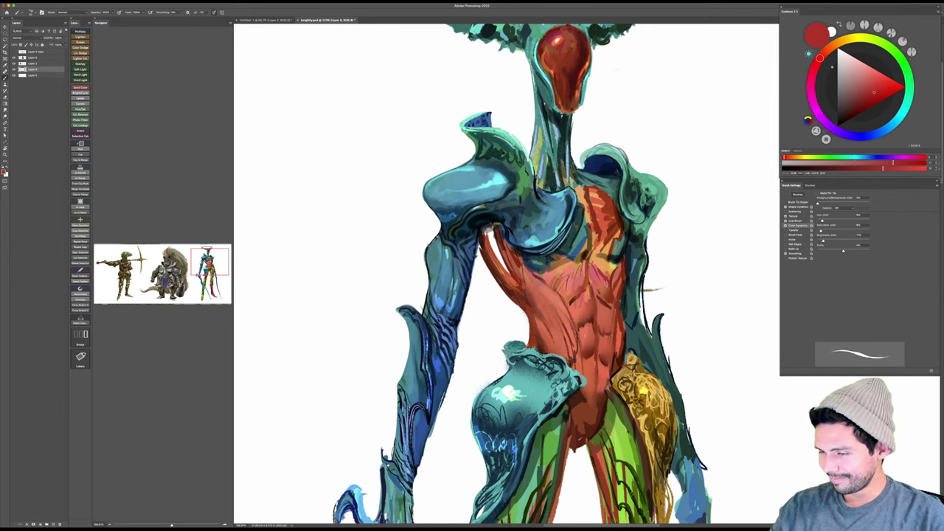
Step: Sample dark teal and red tones from the figure and refine the shading along the waist and side of the torso
key(r)
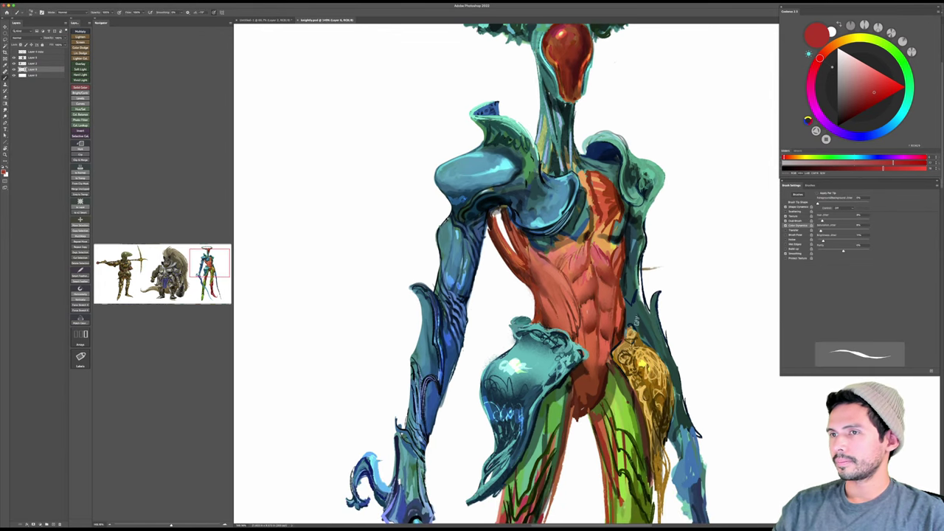
drag(637, 322, 635, 314)
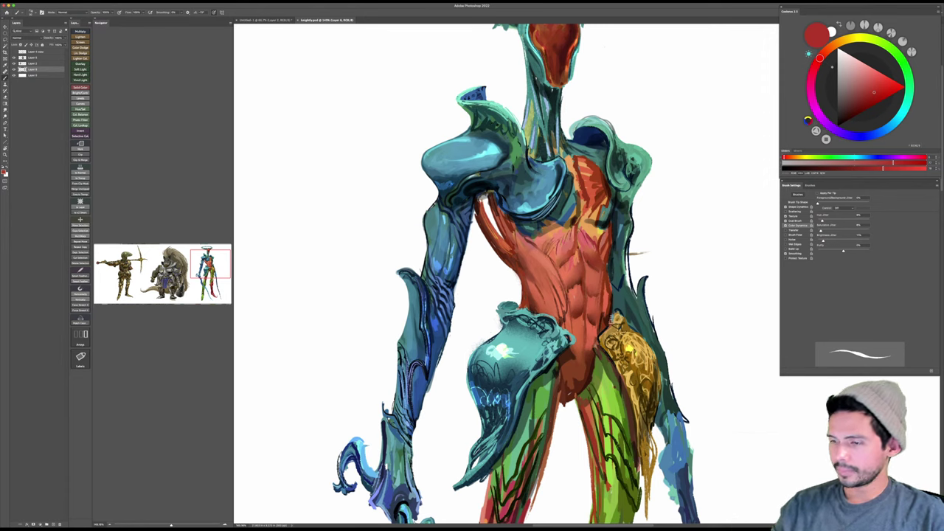
alt+click(609, 277)
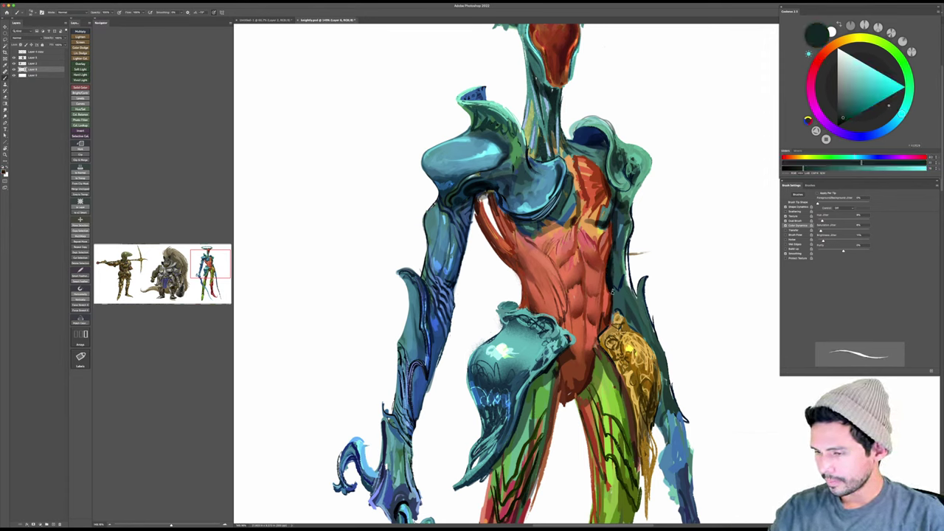
alt+click(574, 296)
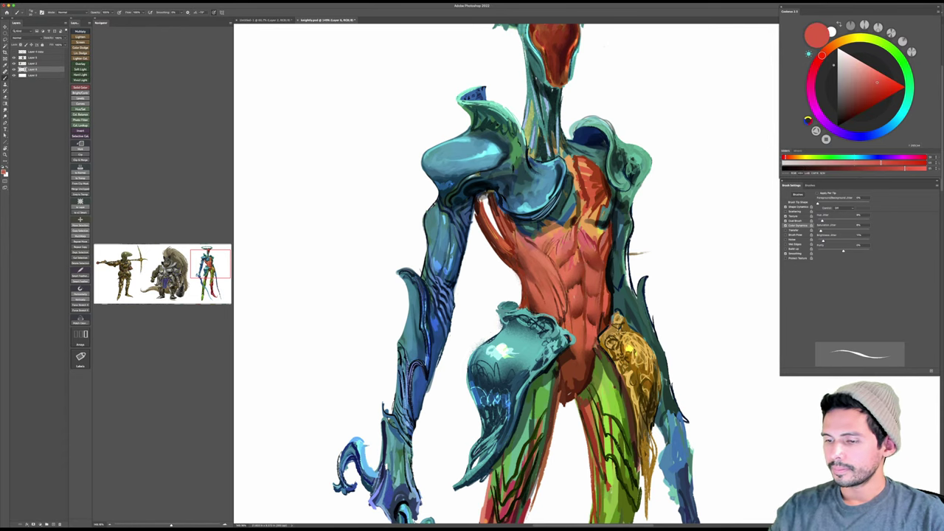
alt+click(526, 282)
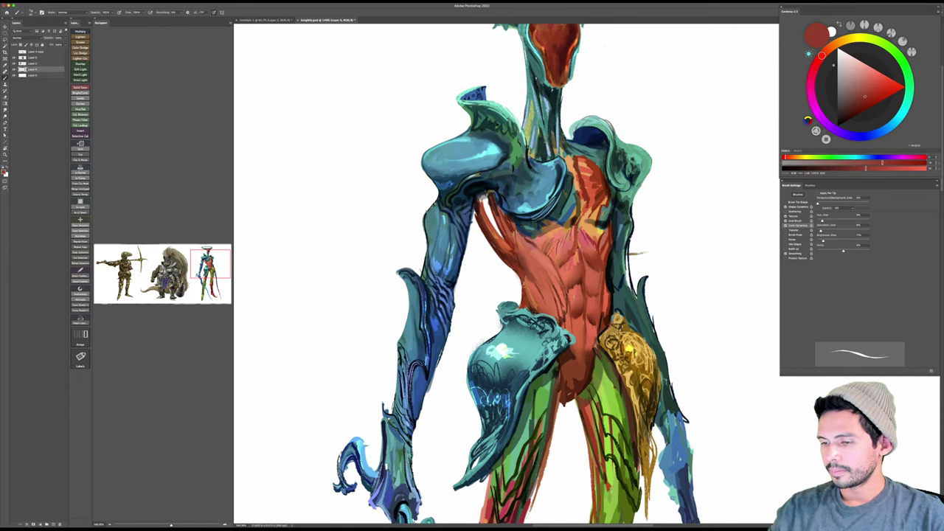
Step: Sample the bright green of the thigh, darken it to a mid green, and save the document
key(z)
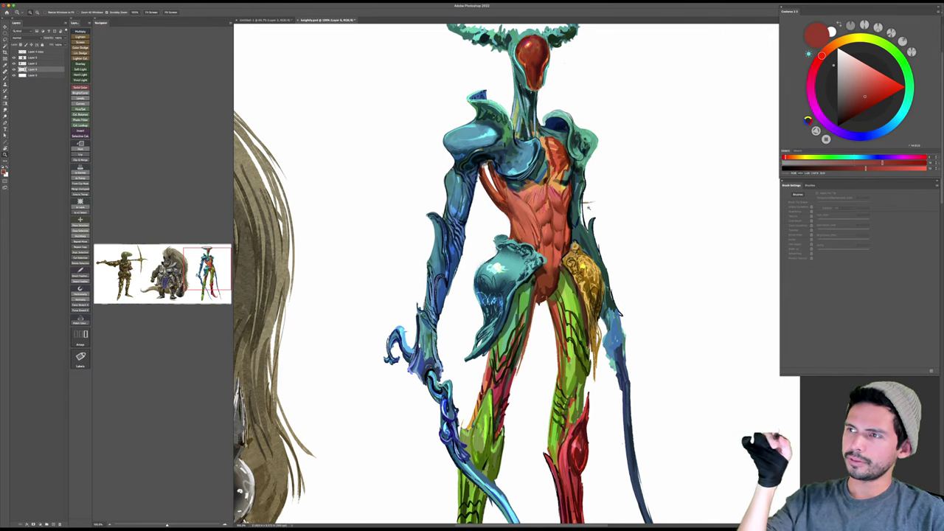
drag(648, 389, 636, 354)
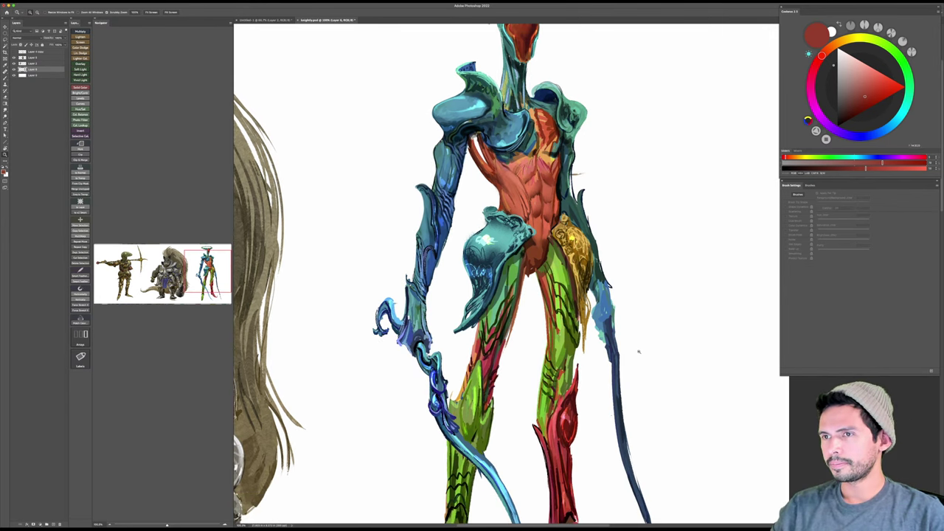
alt+click(563, 269)
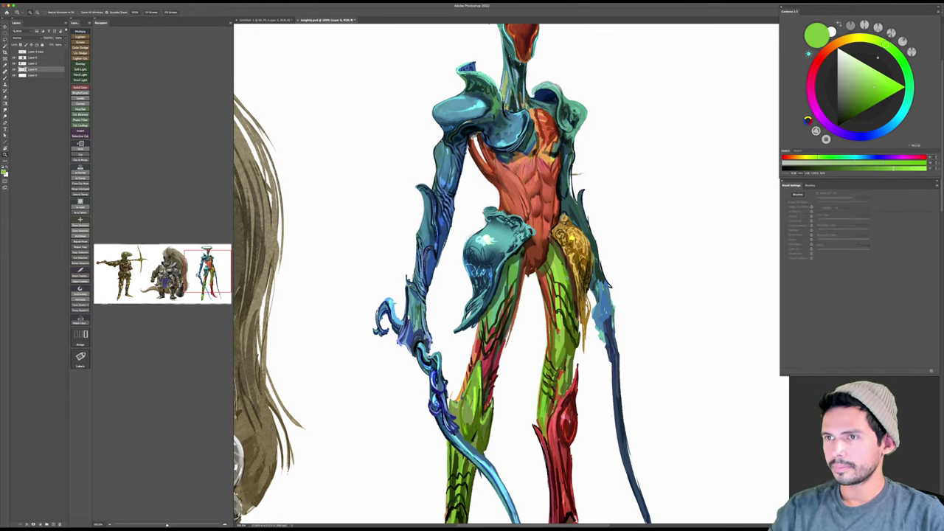
drag(564, 269, 573, 269)
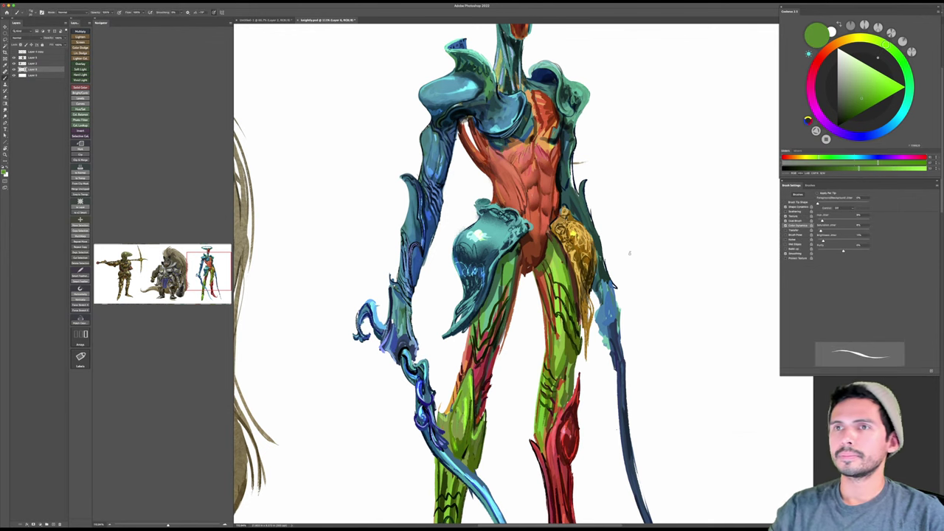
key(z)
click(552, 347)
drag(555, 350, 532, 350)
key(super+s)
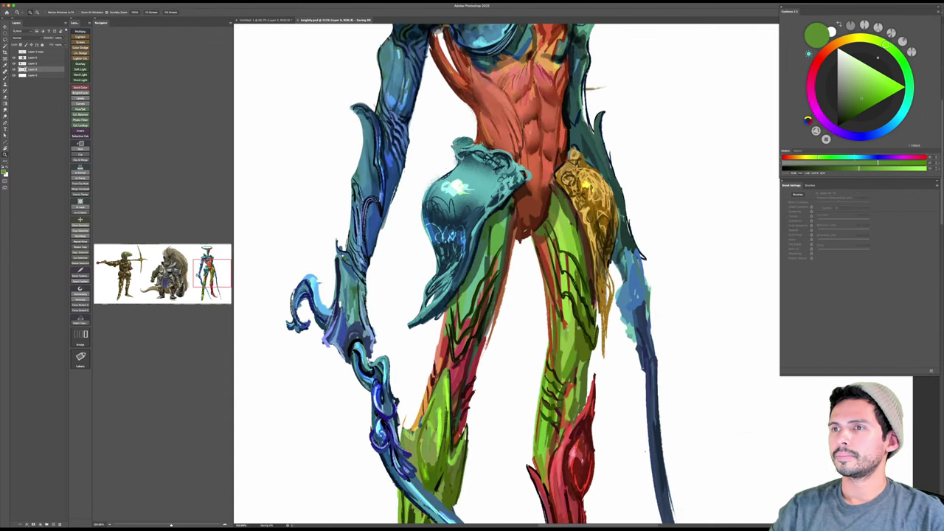
Step: Paint dark green grooves and lighter green accents along the green thigh beside the gold hip armour
drag(581, 327, 580, 367)
key(b)
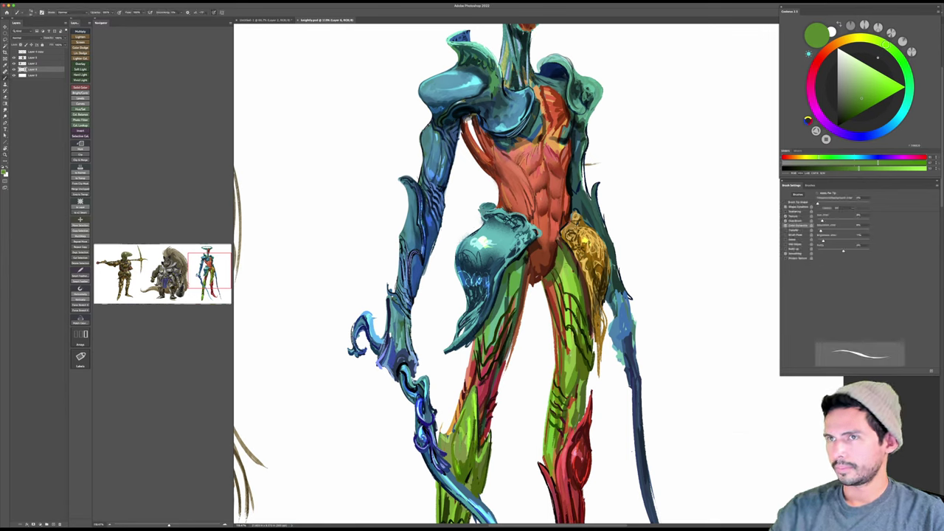
key([)
drag(562, 273, 575, 292)
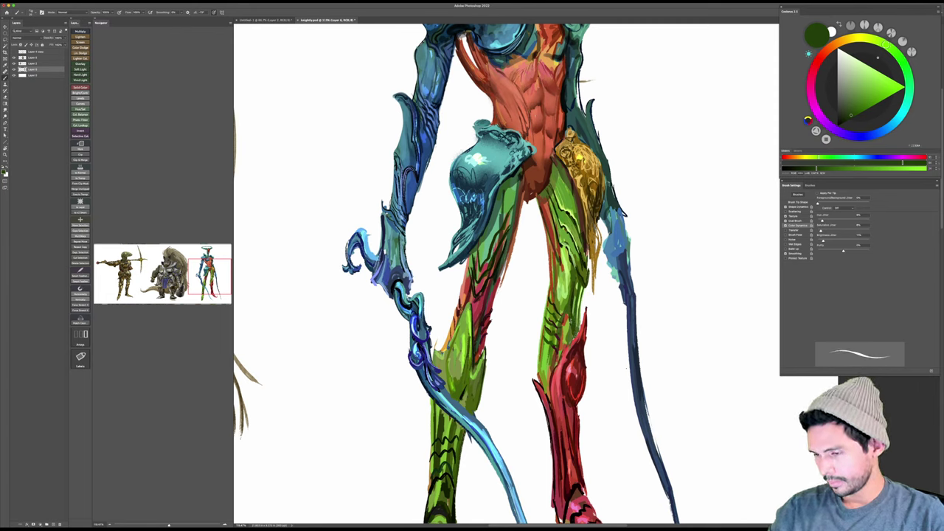
drag(573, 315, 569, 344)
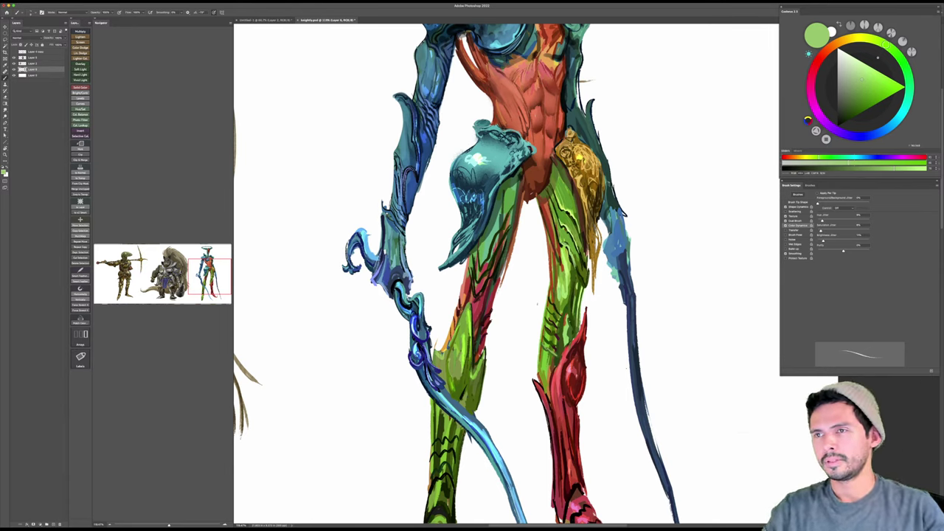
Step: Darken the green to a mid and a deep tone and paint shading down the middle and inner edge of the same thigh
drag(595, 312, 603, 309)
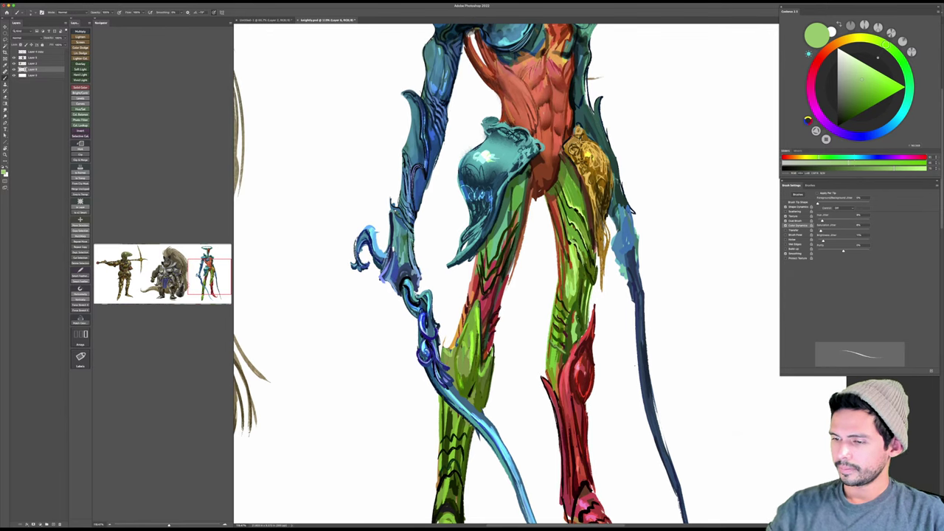
drag(863, 101, 856, 105)
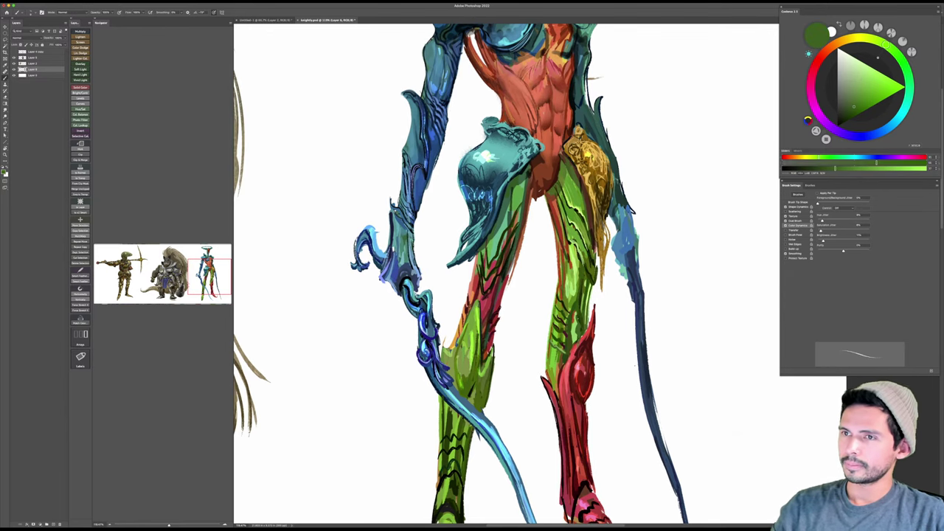
key(bracketright)
drag(566, 274, 570, 317)
key(bracketright)
key(bracketright)
click(847, 116)
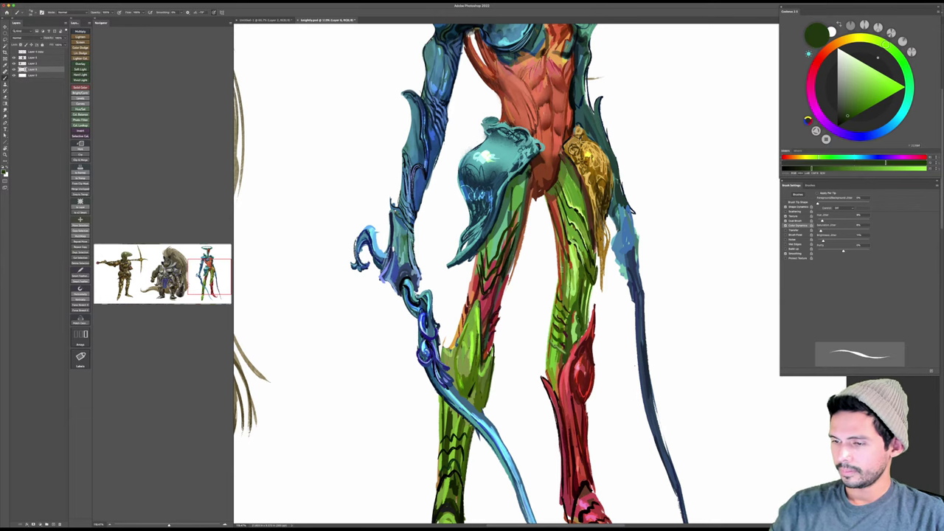
drag(559, 255, 559, 298)
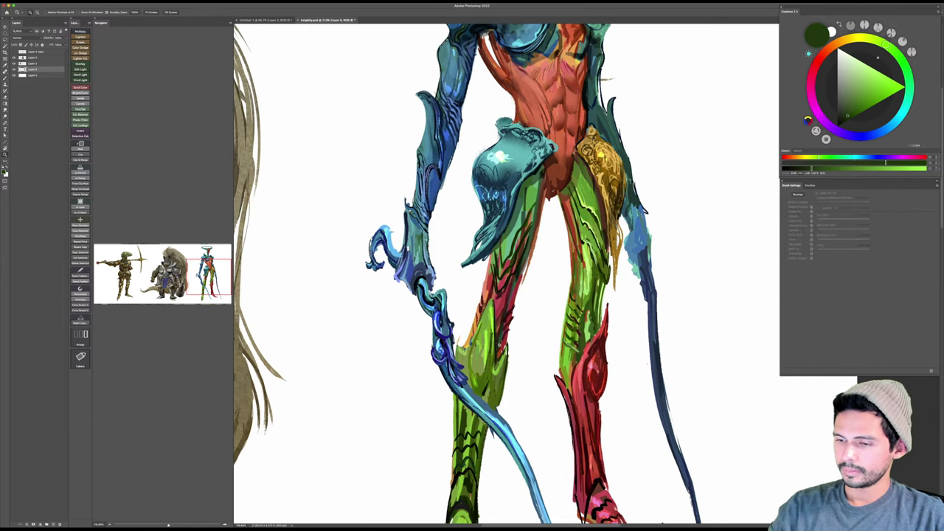
Step: Sample a tone from the red-and-green thigh, switch the paint colour to a pale pink, and save the document
alt+click(503, 304)
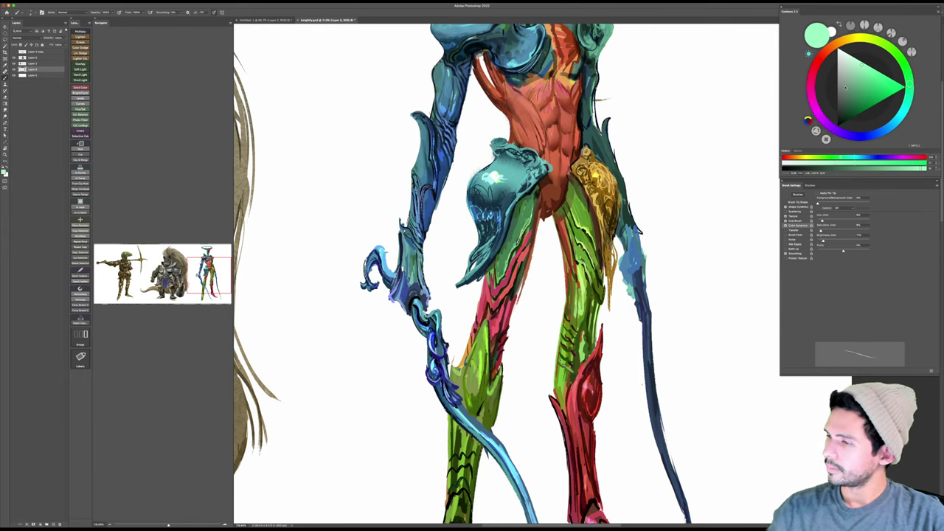
click(812, 98)
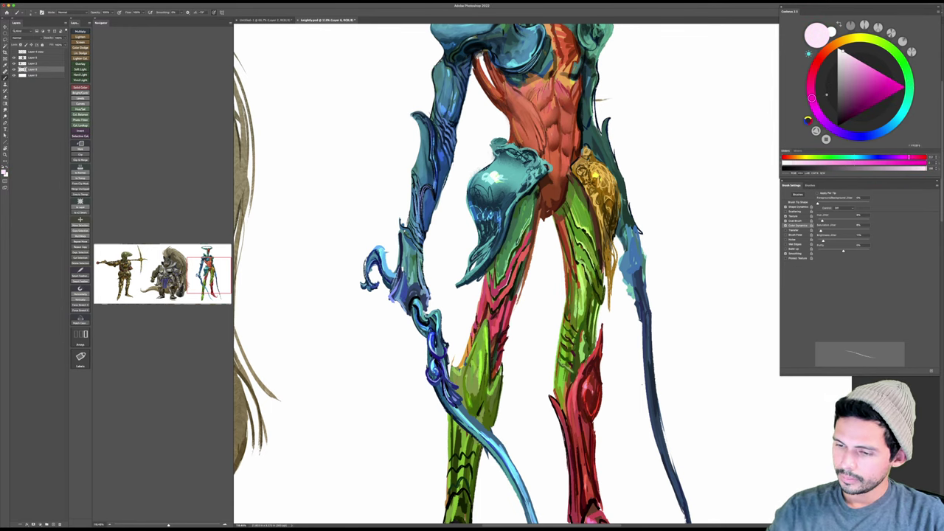
key(z)
drag(564, 276, 548, 288)
key(super+s)
Step: Examine the three knights together in full-screen view and compare the slender knight's finish with the other two
drag(635, 333, 632, 366)
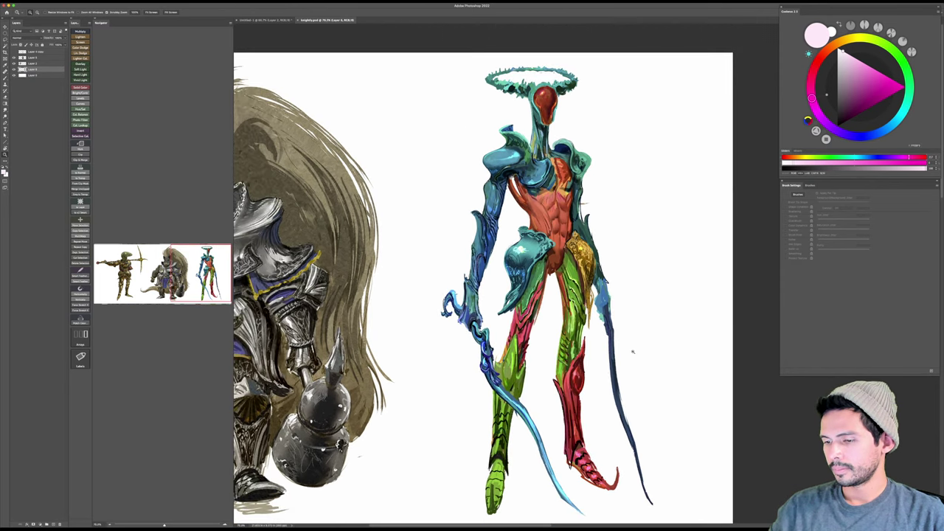
drag(632, 352, 840, 312)
drag(840, 311, 717, 327)
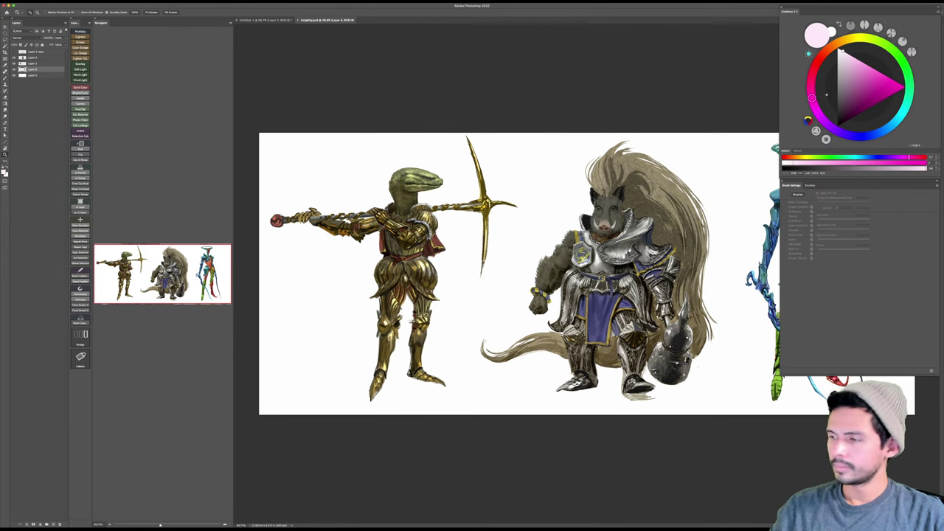
key(f)
key(f)
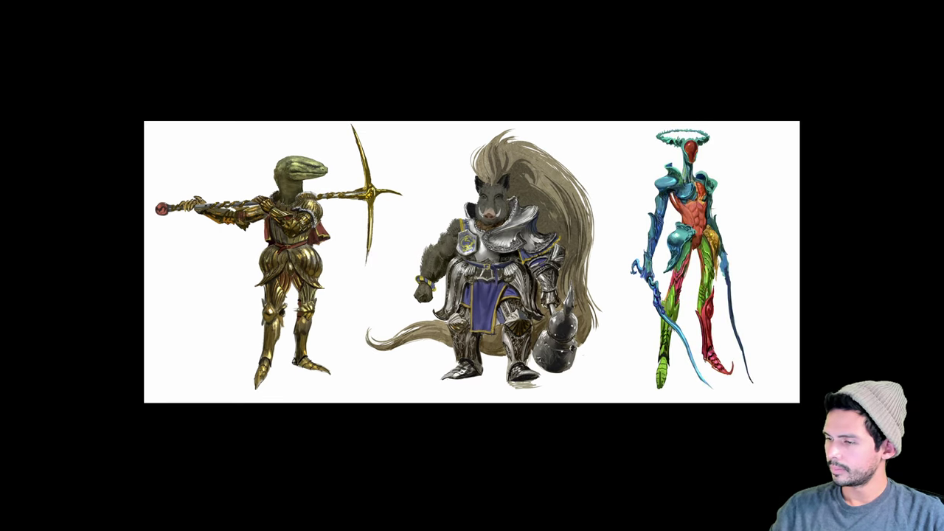
drag(705, 322, 822, 334)
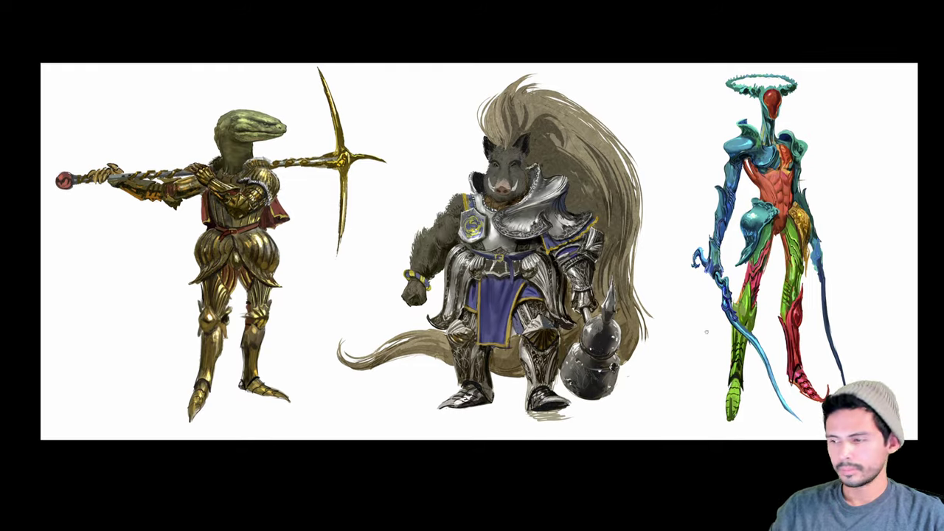
drag(673, 334, 713, 333)
scroll(713, 333, down, 2)
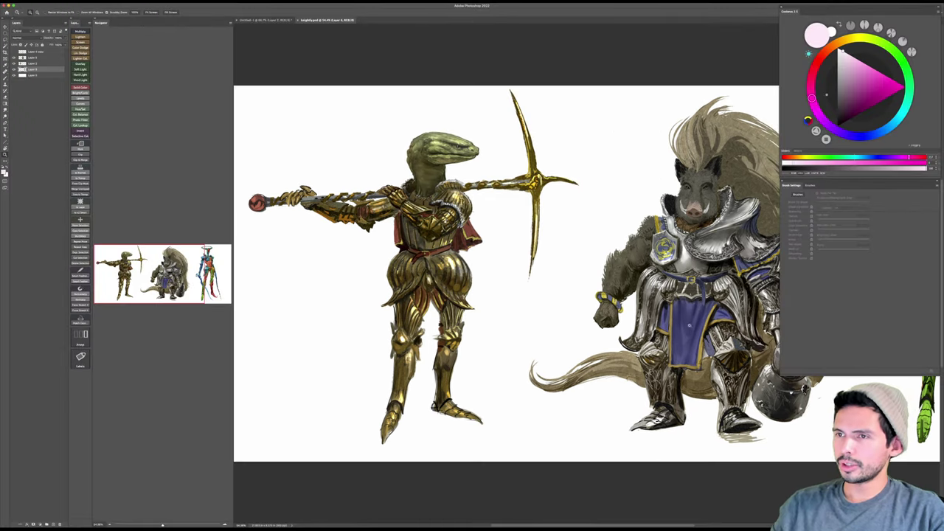
drag(690, 326, 431, 345)
drag(606, 313, 631, 352)
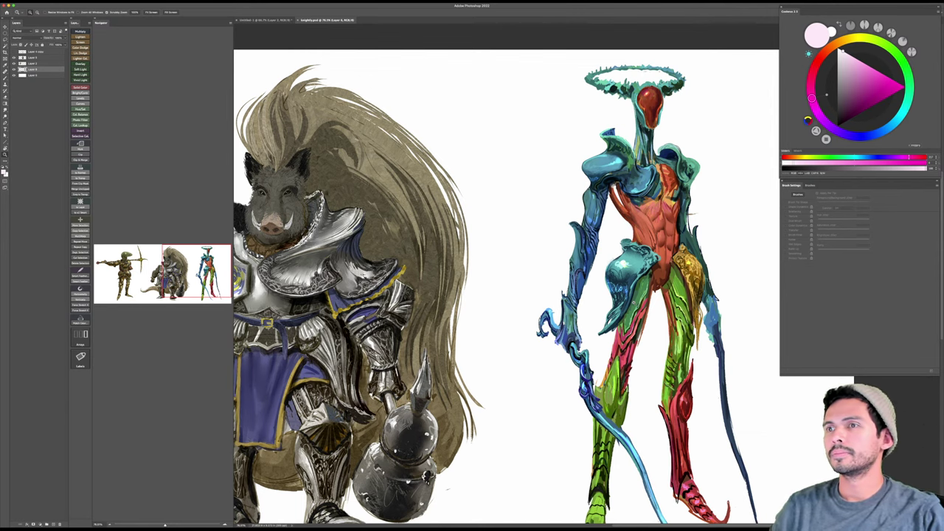
drag(698, 306, 722, 306)
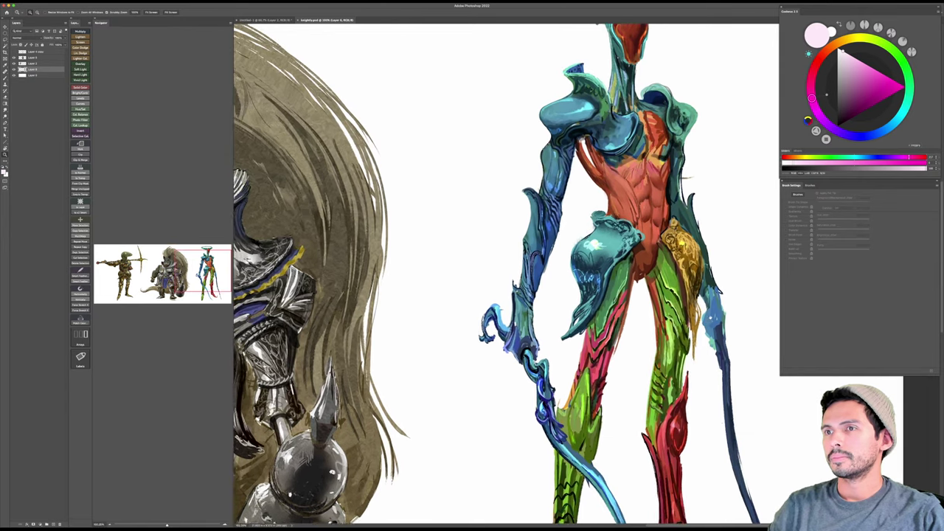
mouse_move(719, 269)
mouse_down()
mouse_move(699, 345)
mouse_move(707, 376)
mouse_up()
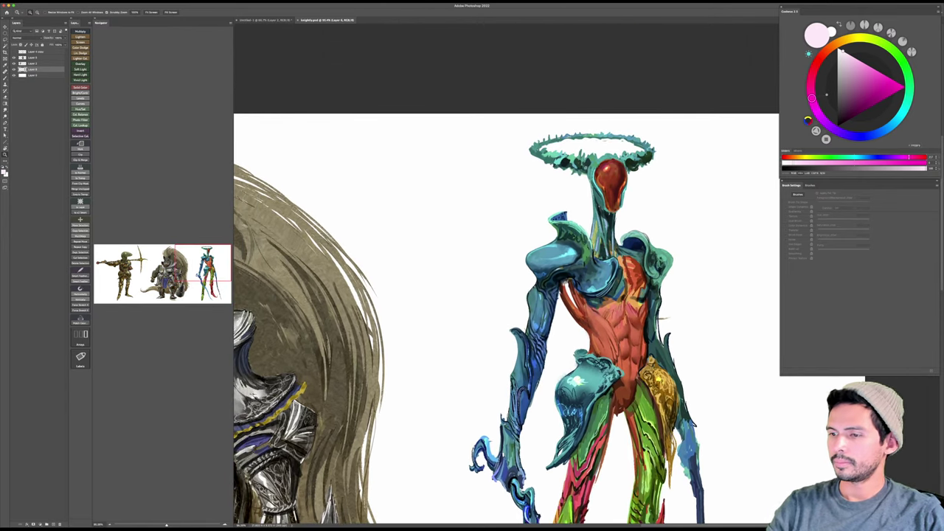
Step: Sample dark teal and bright turquoise from the leafy halo and paint leaf strokes along its front rim
drag(634, 169, 664, 168)
drag(655, 177, 730, 250)
alt+click(593, 232)
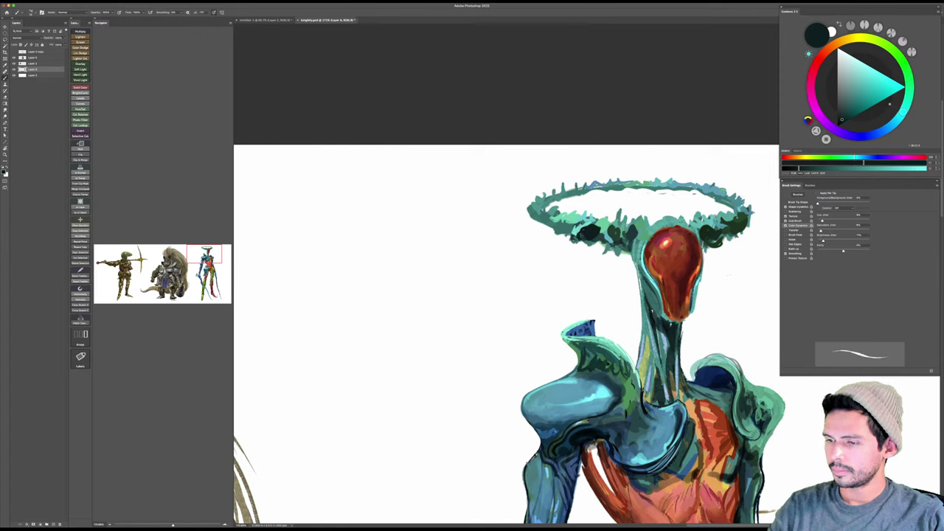
alt+click(589, 232)
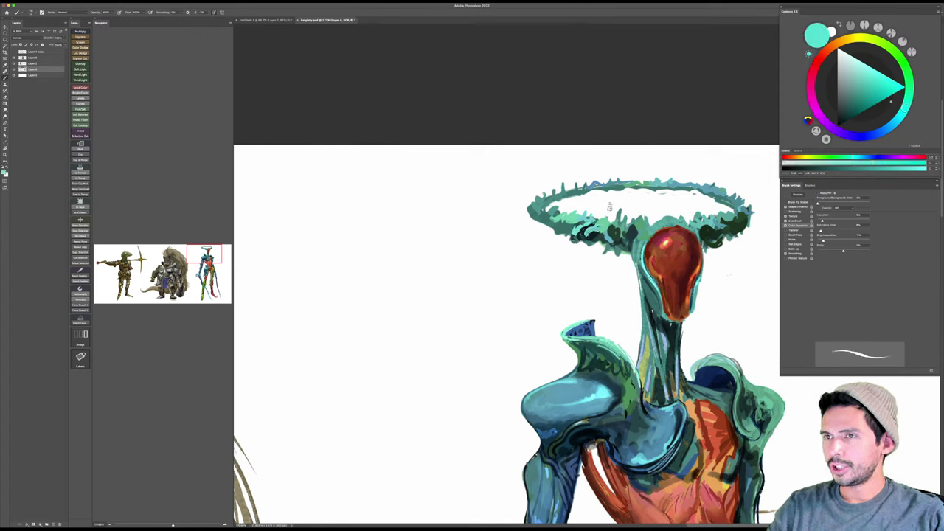
mouse_move(604, 214)
mouse_down()
mouse_move(586, 236)
mouse_move(563, 229)
mouse_move(571, 253)
mouse_move(539, 253)
mouse_up()
drag(638, 253, 690, 204)
drag(577, 247, 588, 248)
Step: Compare the halo and armour of the slender knight with the golden and boar knights across the lineup
drag(733, 255, 593, 264)
scroll(592, 263, left, 4)
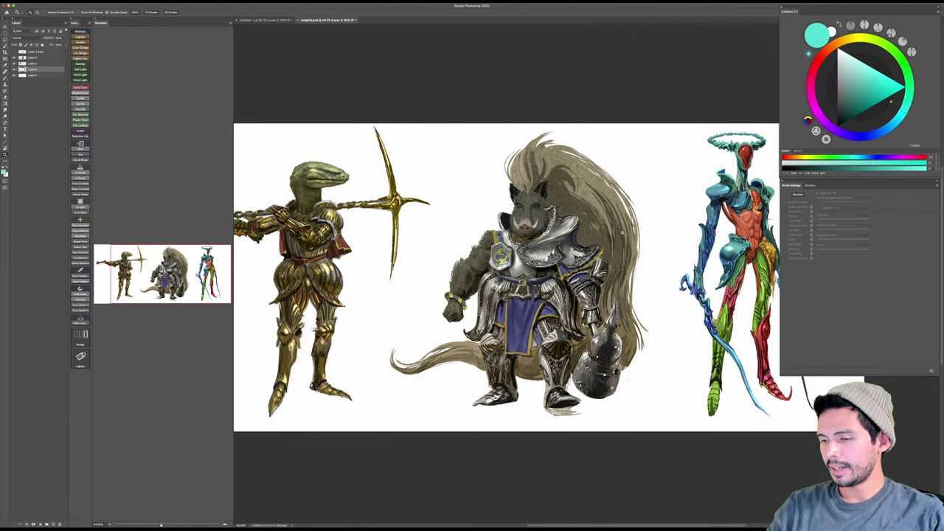
scroll(506, 277, up, 3)
scroll(506, 278, left, 5)
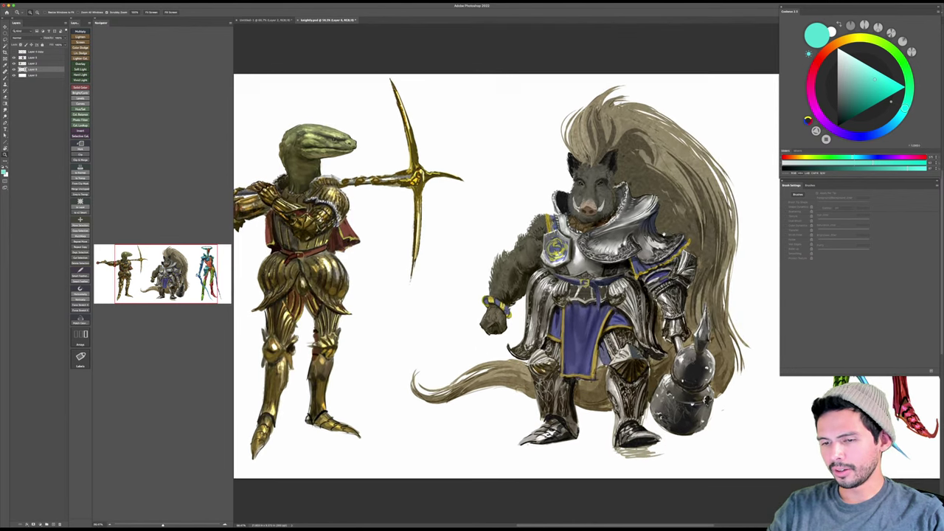
scroll(506, 278, right, 6)
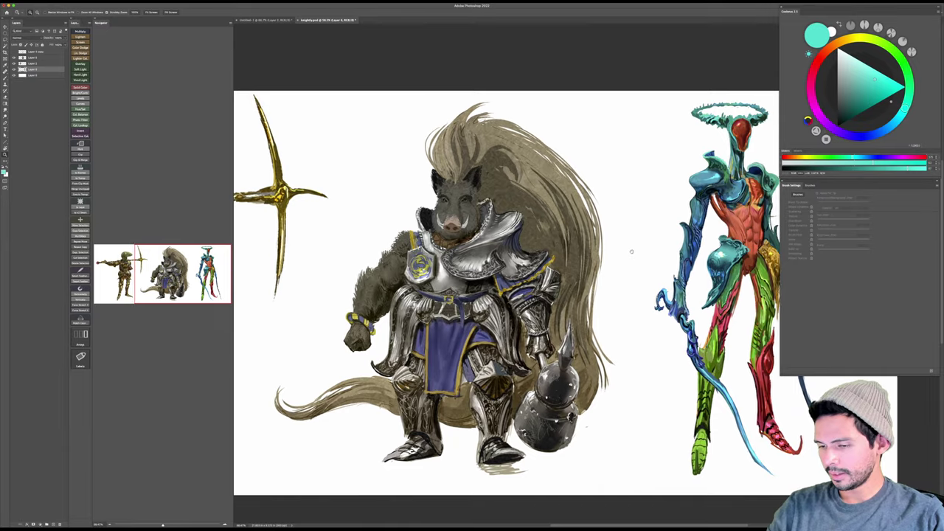
scroll(506, 277, right, 2)
scroll(695, 188, up, 5)
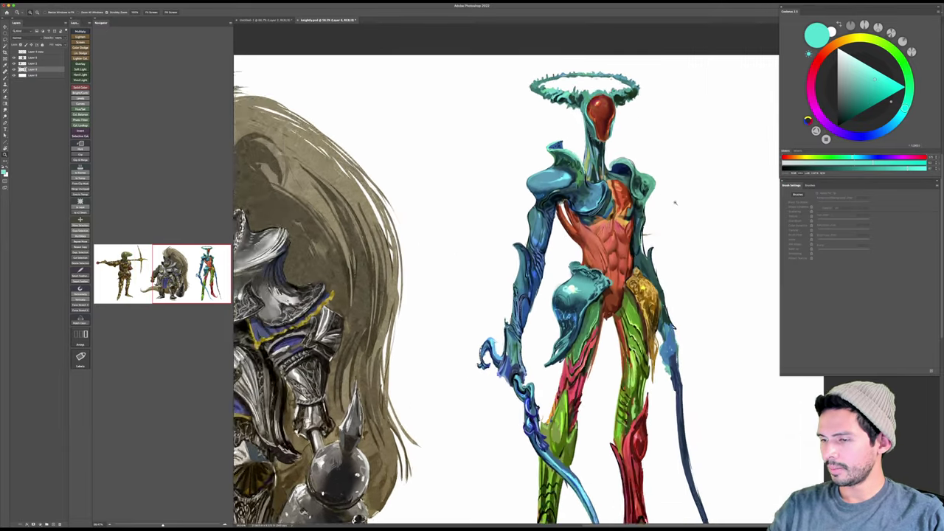
Step: Sample the pauldron's light blue, paint blue accents on the halo's front leaves, and trim a stray leaf tip with the Eraser
mouse_move(546, 44)
mouse_down()
mouse_move(609, 146)
mouse_move(661, 133)
mouse_up()
alt+click(553, 442)
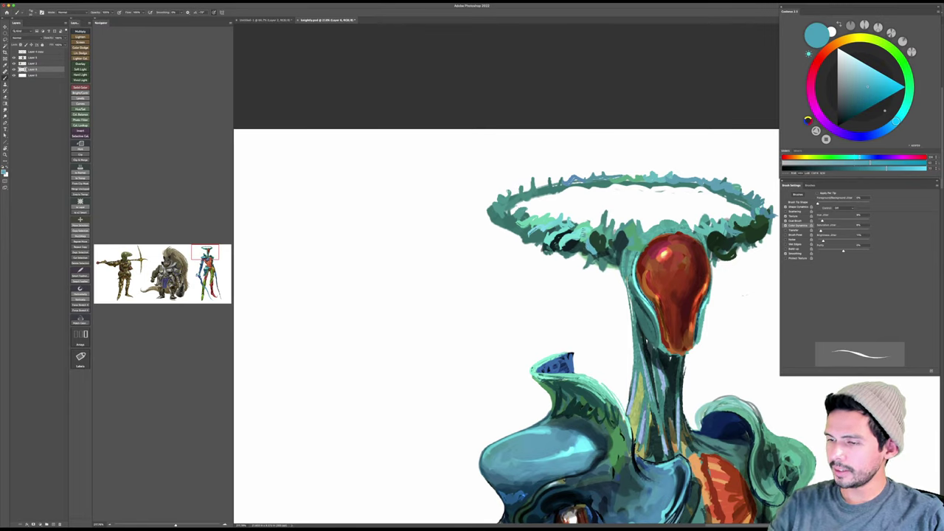
drag(562, 245, 588, 230)
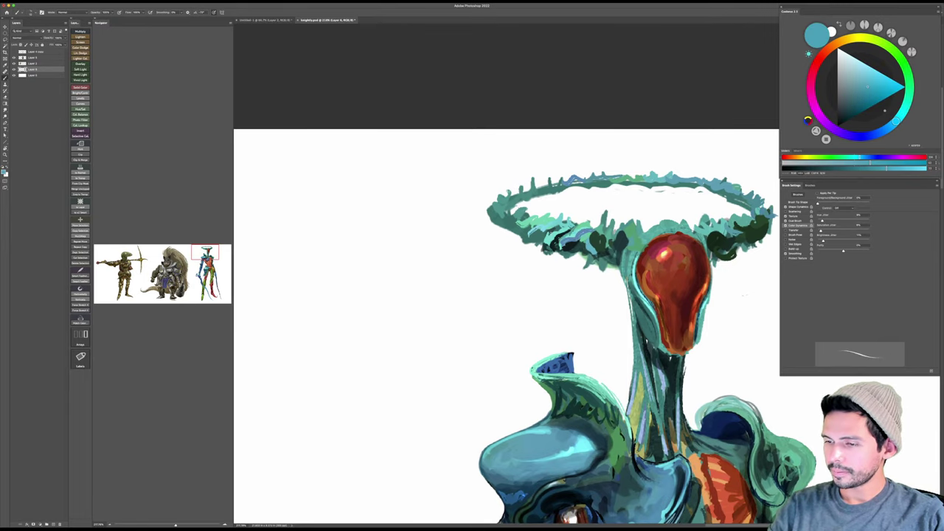
drag(658, 192, 660, 196)
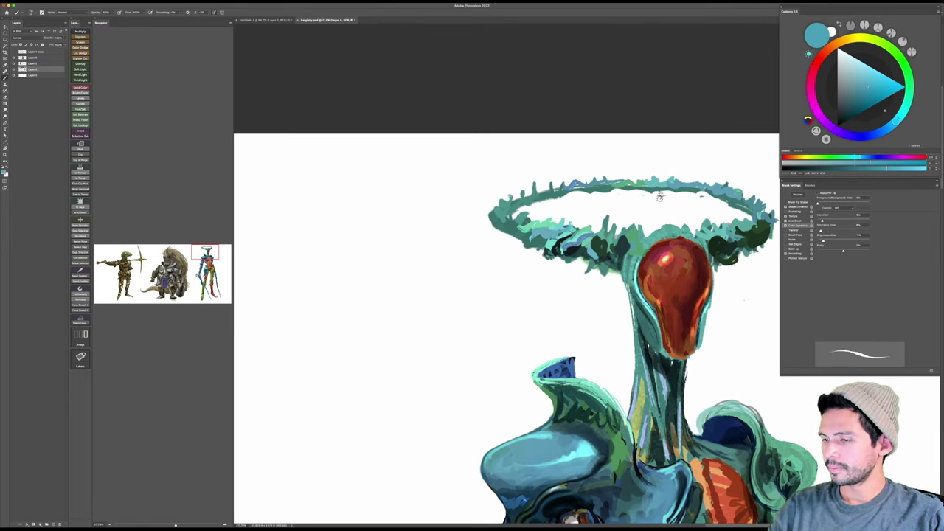
key(r)
mouse_move(706, 177)
mouse_down()
mouse_move(675, 127)
mouse_move(630, 125)
mouse_up()
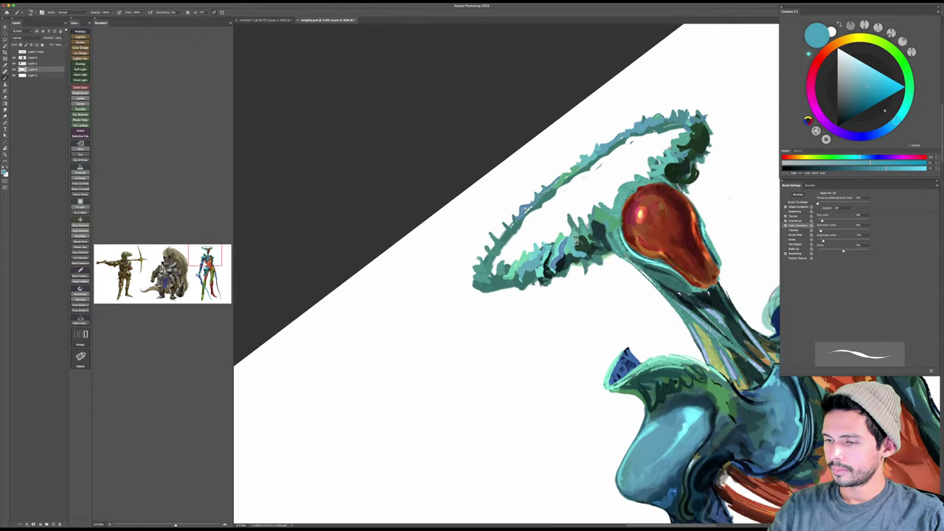
mouse_move(580, 239)
mouse_down()
mouse_move(590, 220)
mouse_move(623, 219)
mouse_up()
key(Escape)
key(e)
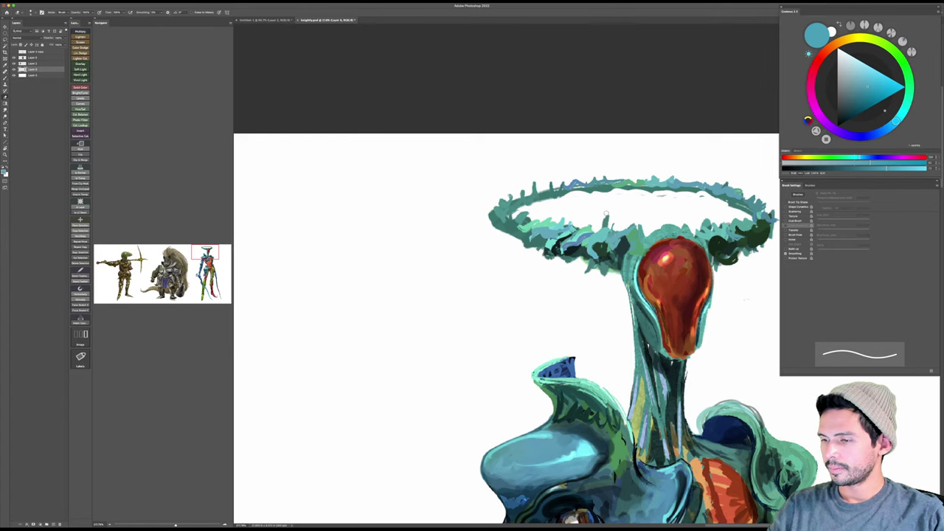
key(b)
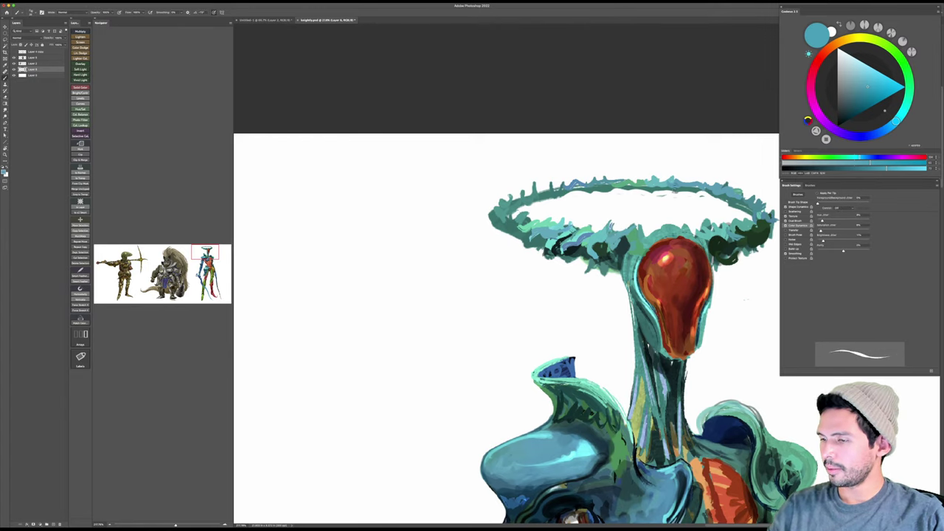
Step: Pick a dark teal and paint shadow gaps between the halo's front leaves with the canvas temporarily rotated
click(848, 116)
key(r)
drag(643, 202, 608, 204)
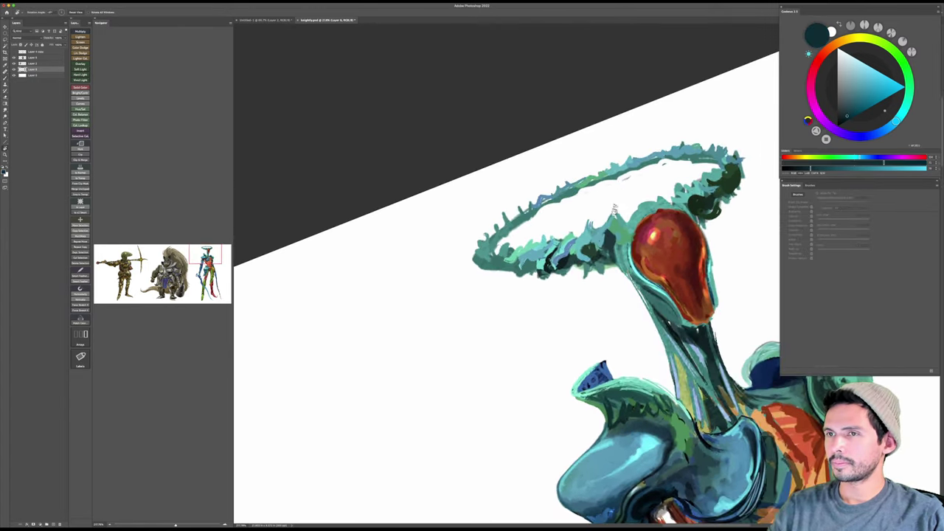
key(b)
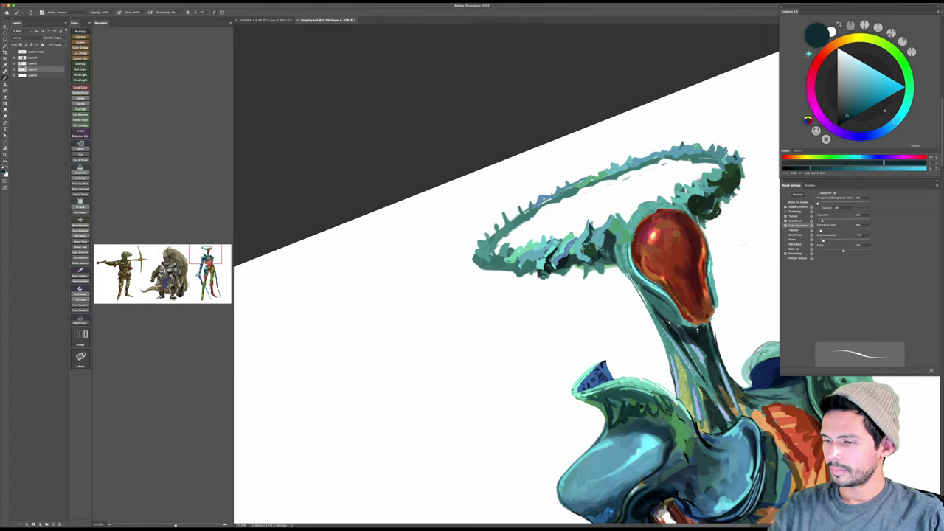
drag(591, 241, 605, 228)
mouse_move(569, 253)
mouse_down()
mouse_move(579, 235)
mouse_move(549, 239)
mouse_move(546, 229)
mouse_up()
key(Escape)
Step: Shift the paint colour to a dark blue and deepen the shadows among the halo's front leaves
click(856, 115)
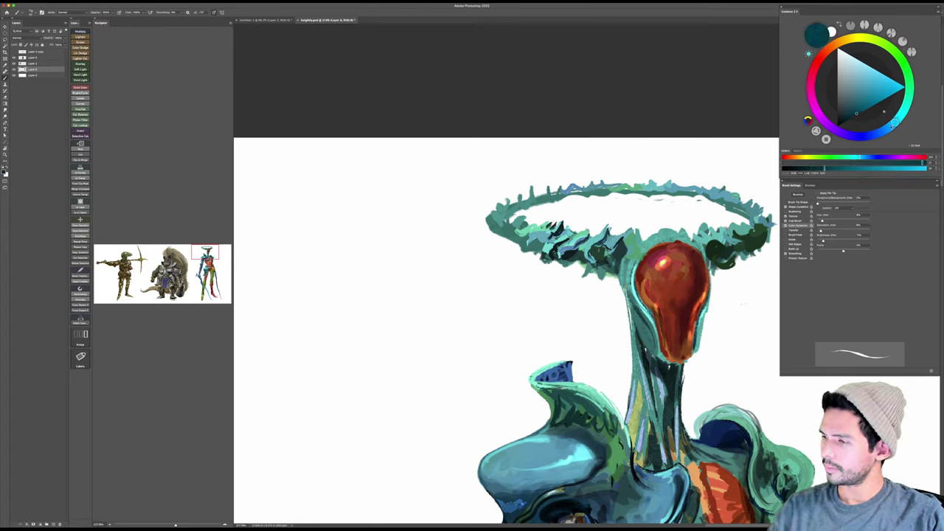
click(894, 124)
click(854, 116)
mouse_move(562, 222)
mouse_down()
mouse_move(530, 243)
mouse_move(543, 256)
mouse_up()
Step: Vary the brush size and extend the dark blue leaf shadows around the left end of the halo
key([)
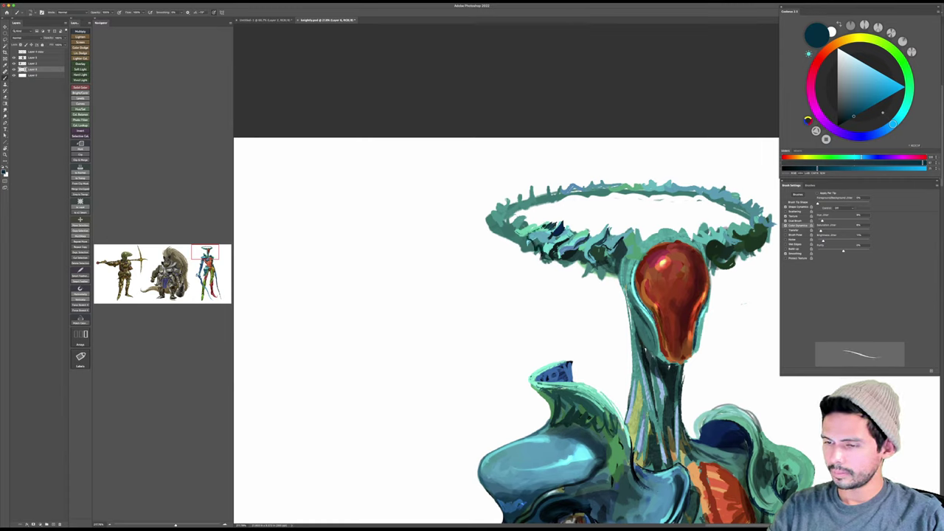
mouse_move(520, 226)
mouse_down()
mouse_move(529, 251)
mouse_move(493, 222)
mouse_move(498, 233)
mouse_up()
key(])
key(])
drag(486, 223, 501, 205)
drag(498, 210, 502, 200)
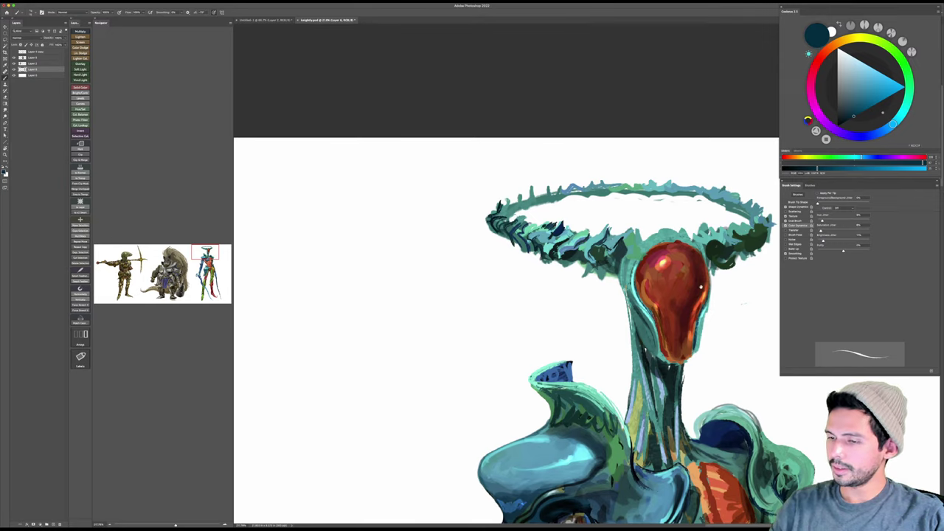
Step: Paint dark accents on the halo to the right of the head, then sample turquoise and add lighter leaves there
drag(701, 287, 628, 278)
mouse_move(629, 221)
mouse_down()
mouse_move(624, 235)
mouse_move(630, 225)
mouse_move(650, 243)
mouse_move(659, 235)
mouse_up()
alt+click(633, 224)
key(])
mouse_move(653, 220)
mouse_down()
mouse_move(661, 238)
mouse_move(666, 229)
mouse_up()
drag(661, 220, 667, 229)
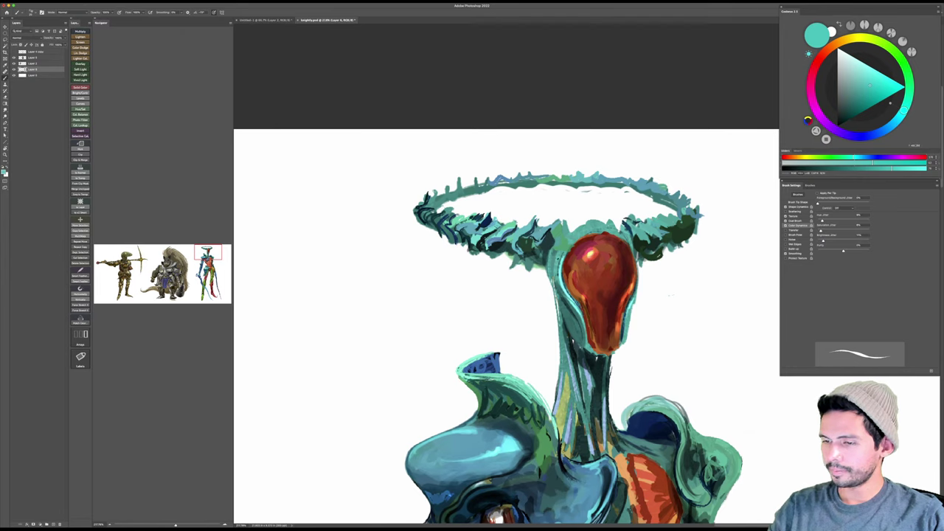
Step: Pick a dark blue, save the file, and paint shadow strokes among the halo leaves just right of the head
click(855, 111)
click(893, 124)
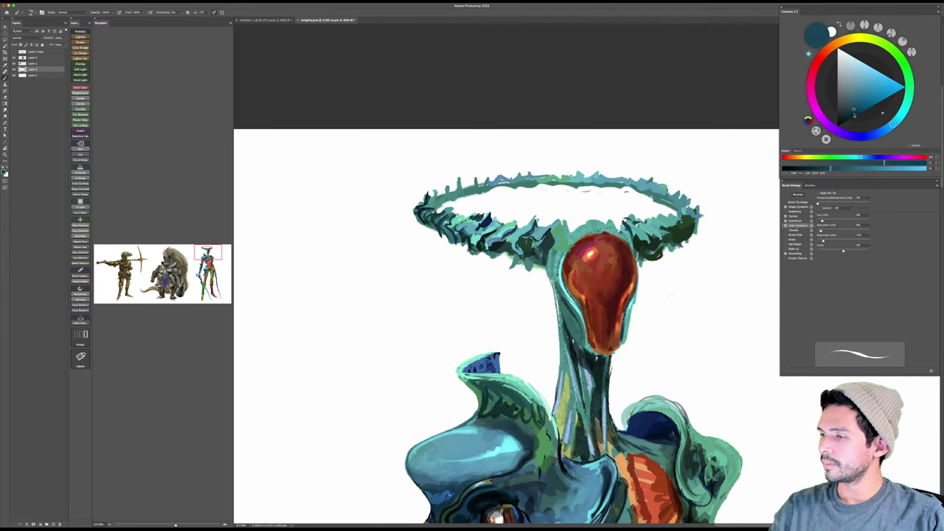
click(854, 113)
key(super+s)
drag(670, 254, 656, 251)
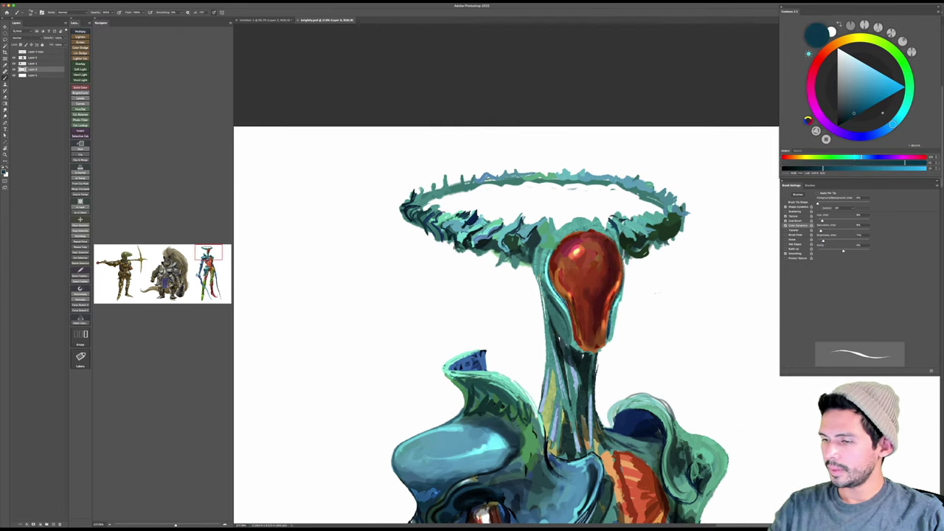
drag(619, 226, 626, 239)
drag(623, 235, 639, 233)
Step: Sample turquoise and add lighter leaf strokes to the right end of the halo with a varied brush size
key([)
click(890, 104)
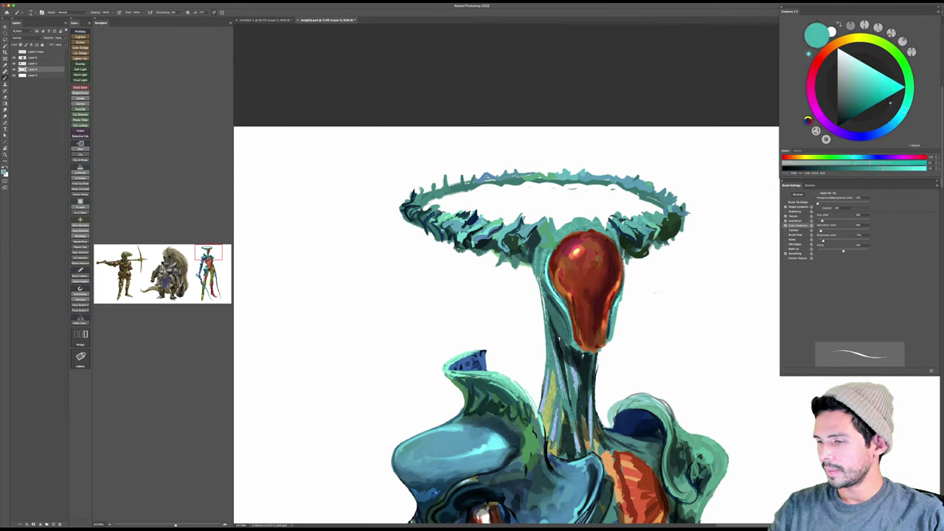
key(])
mouse_move(660, 220)
mouse_down()
mouse_move(659, 235)
mouse_move(678, 225)
mouse_up()
key(])
key(])
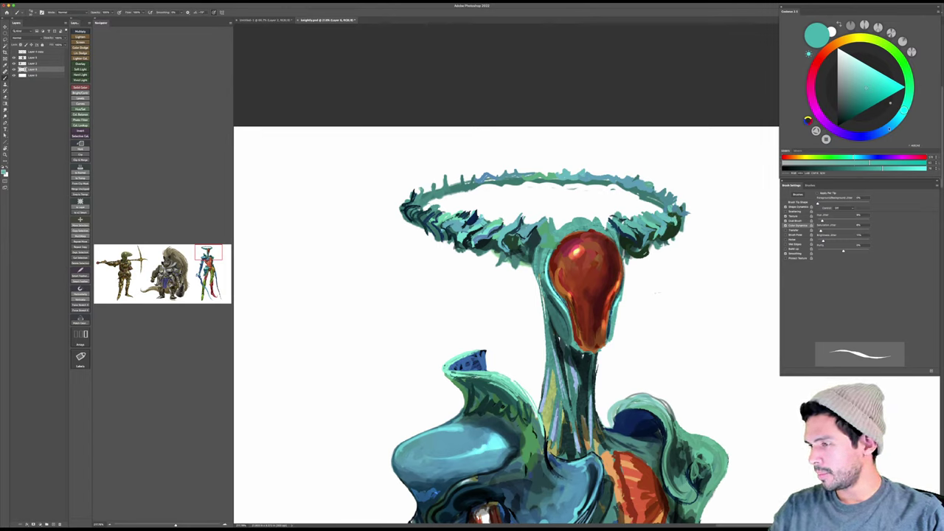
Step: Pick a near-black blue and deepen the gaps between the leaves on the halo's right section
click(889, 129)
drag(865, 107, 841, 124)
click(847, 120)
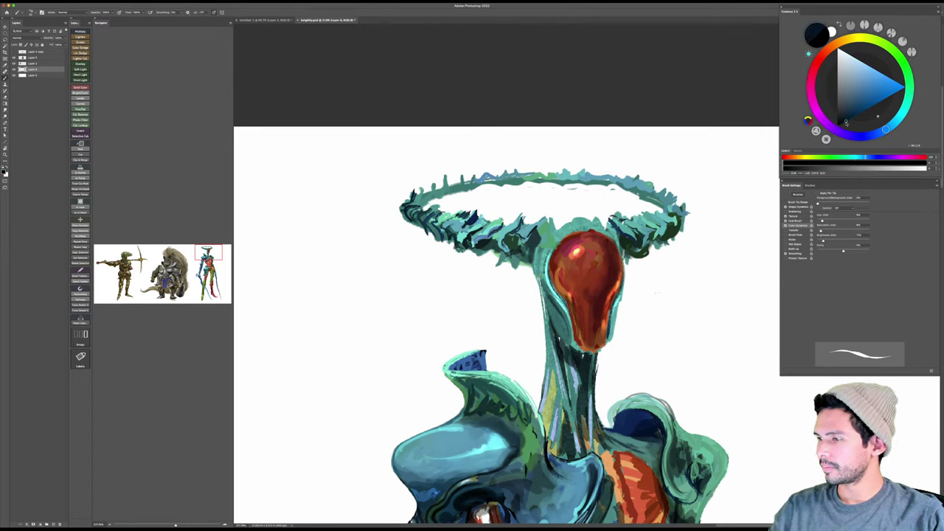
drag(635, 213, 649, 245)
mouse_move(649, 213)
mouse_down()
mouse_move(663, 229)
mouse_move(657, 240)
mouse_move(670, 237)
mouse_move(676, 211)
mouse_move(694, 195)
mouse_up()
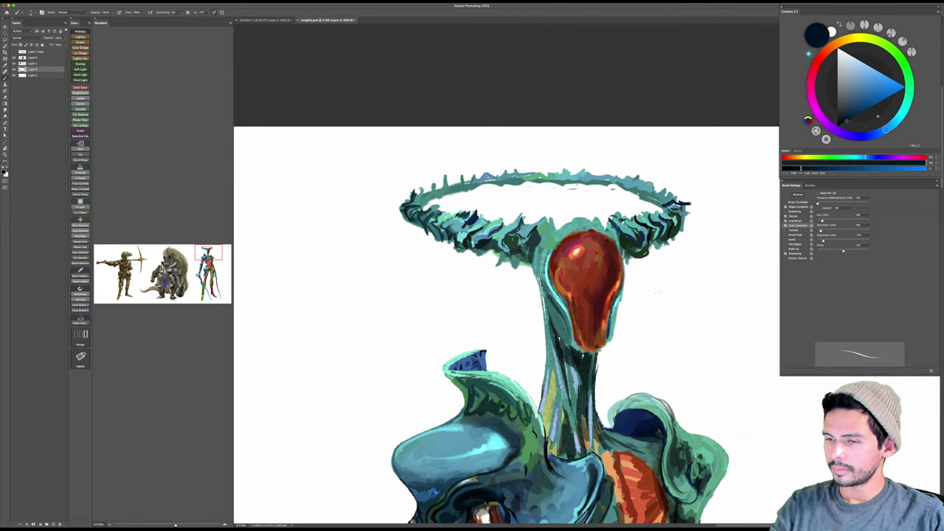
Step: Extend the near-black blue accents along the halo's left end and back rim, rotating the canvas and saving the file midway
drag(421, 205, 425, 198)
drag(422, 205, 438, 191)
drag(561, 185, 593, 190)
key(r)
mouse_move(684, 166)
mouse_down()
mouse_move(644, 147)
mouse_move(656, 135)
mouse_up()
key(super+s)
key(b)
drag(455, 241, 491, 213)
Step: Paint mid-blue strokes over the left part of the halo's back rim and trim its edge with the eraser
click(858, 98)
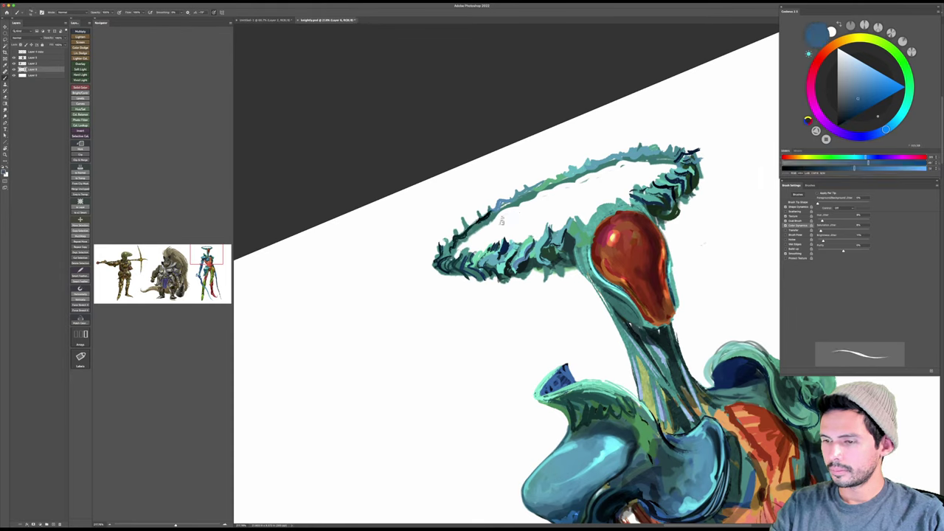
drag(455, 242, 511, 203)
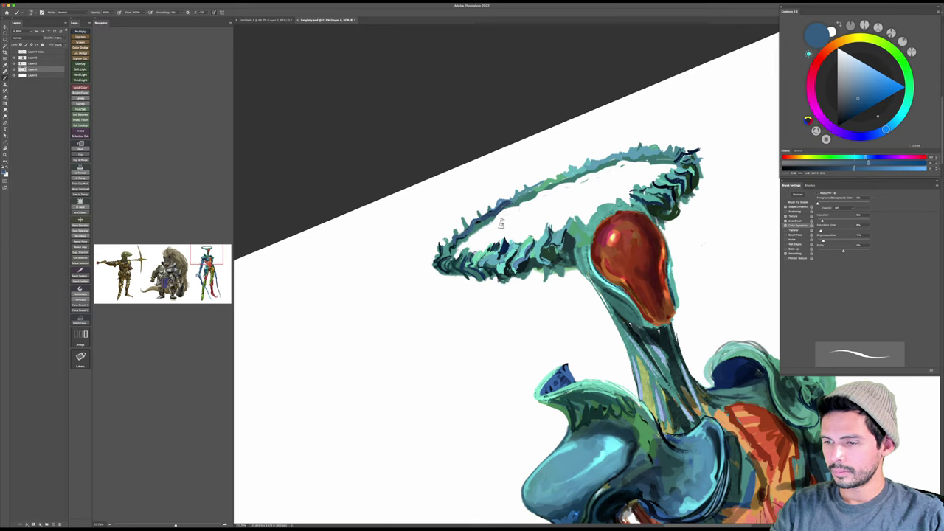
key(e)
drag(462, 226, 462, 222)
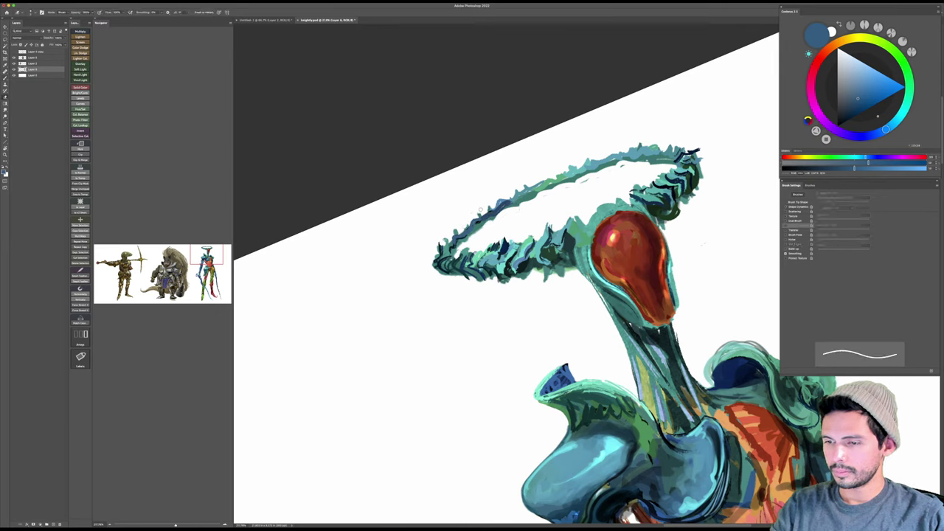
key(b)
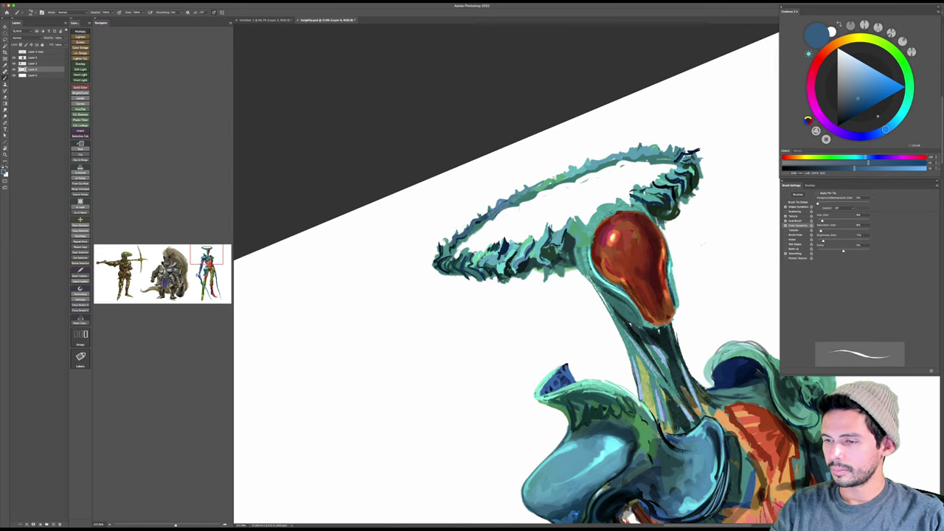
Step: Pick a darker blue, shade along the halo's back rim, and reset the canvas rotation
click(853, 112)
mouse_move(493, 215)
mouse_down()
mouse_move(609, 156)
mouse_move(642, 153)
mouse_move(688, 195)
mouse_up()
key(Escape)
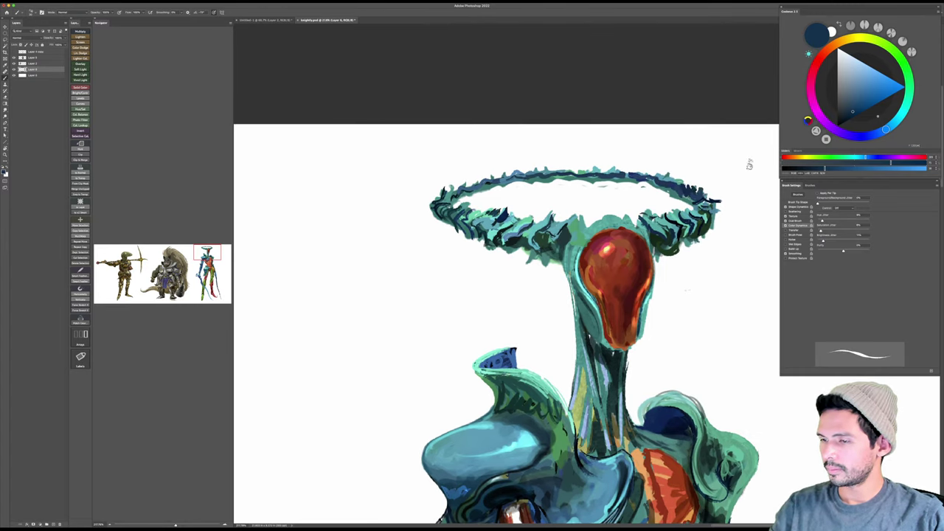
Step: Add light blue highlights to the leaves at the halo's left end with the canvas temporarily rotated
click(859, 86)
key(r)
drag(518, 190, 468, 251)
key([)
key([)
key(])
drag(450, 310, 446, 316)
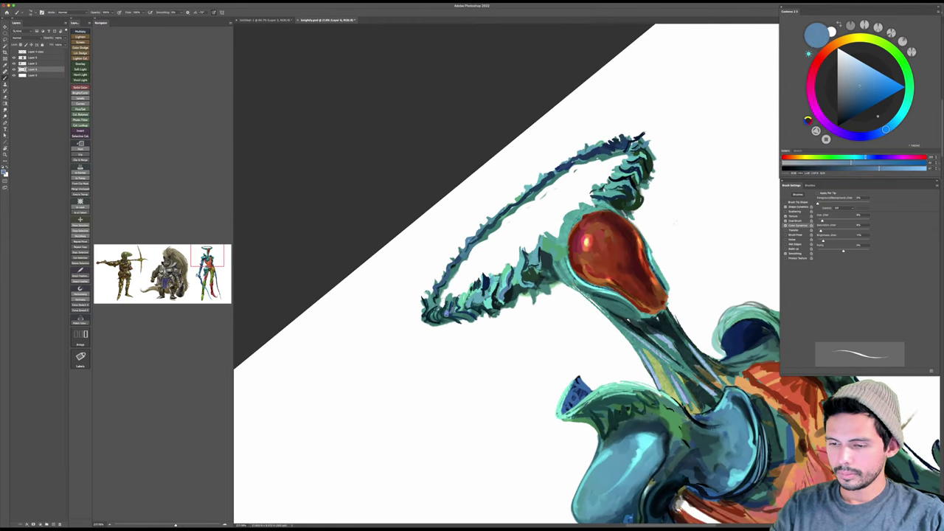
click(870, 77)
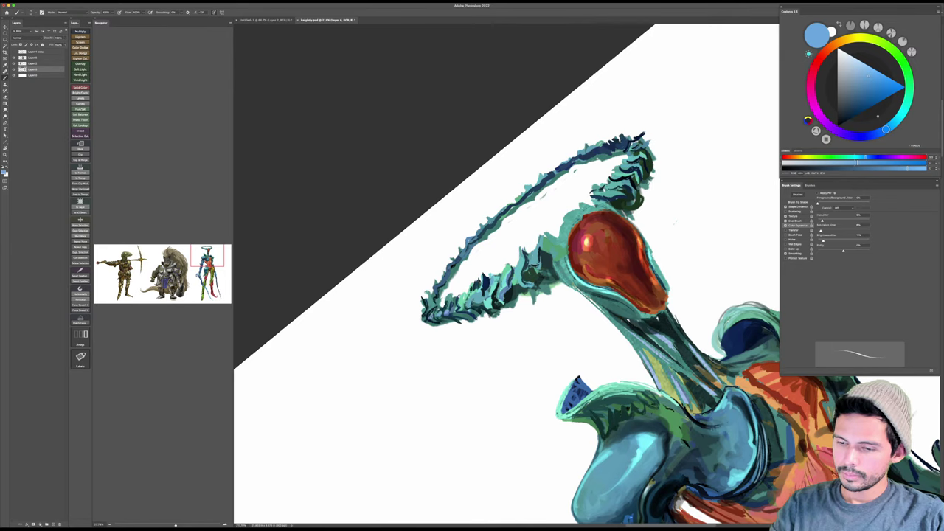
drag(431, 312, 424, 319)
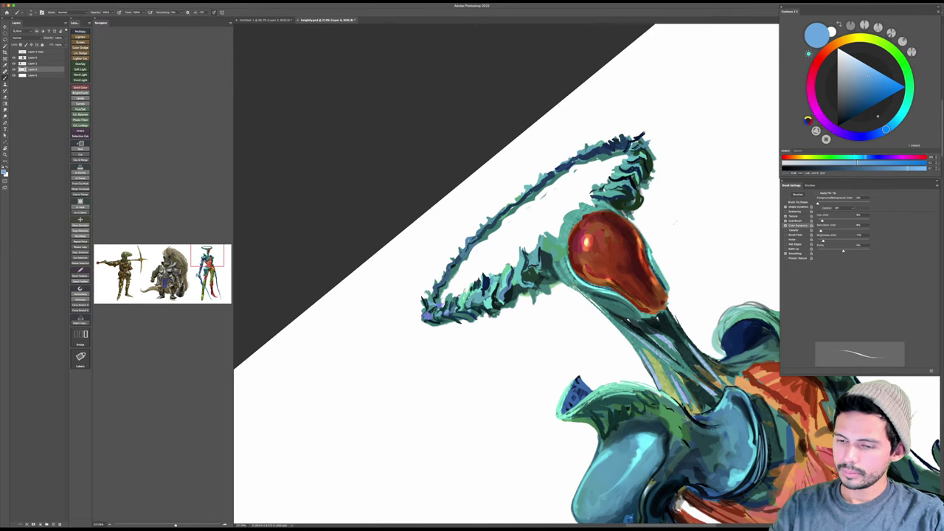
key(Escape)
drag(724, 204, 690, 202)
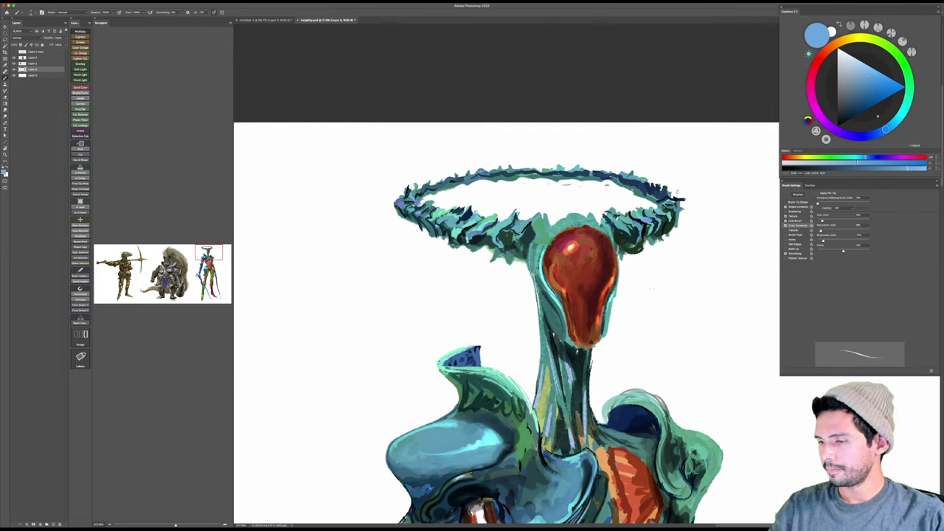
Step: Enlarge the brush and paint light blue highlights from the halo's right end along the whole back rim
key(])
drag(658, 193, 628, 182)
key(e)
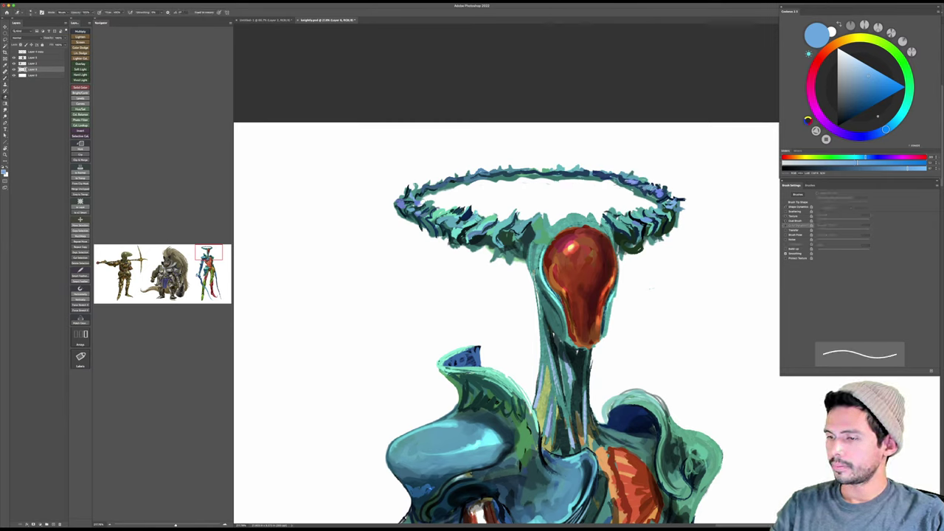
key(b)
mouse_move(619, 174)
mouse_down()
mouse_move(540, 166)
mouse_move(519, 179)
mouse_move(476, 176)
mouse_move(484, 182)
mouse_move(433, 185)
mouse_up()
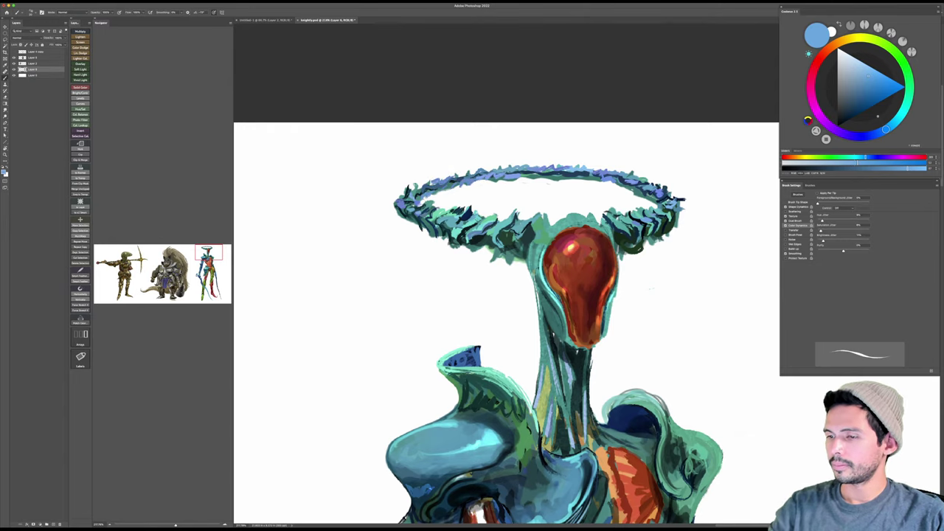
Step: Pick a dark blue, rotate the canvas, and paint dark leaf gaps at the left part of the halo's back rim
drag(862, 105, 851, 112)
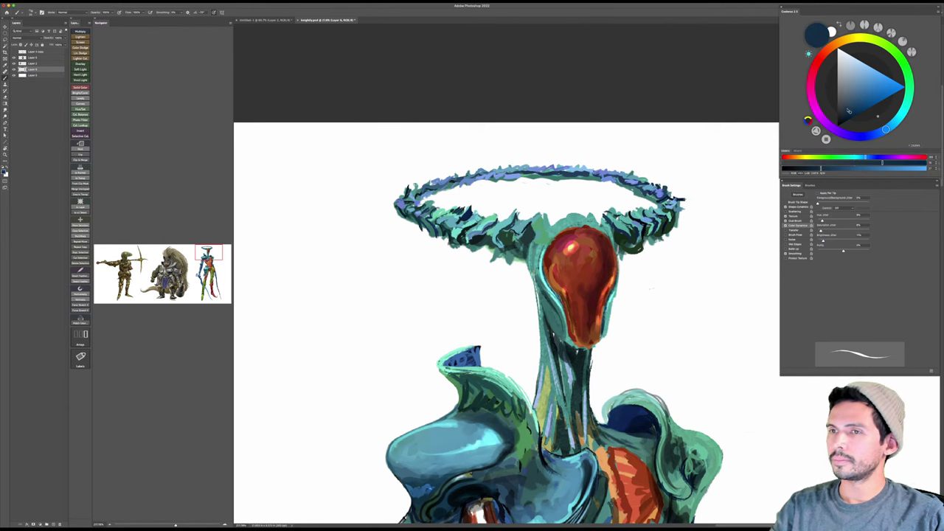
key(r)
drag(687, 207, 660, 176)
key(b)
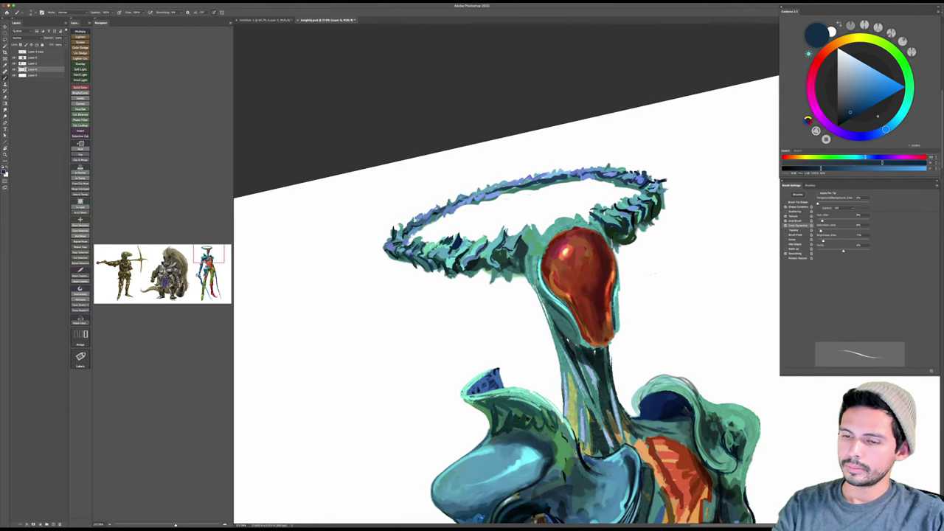
mouse_move(414, 216)
mouse_down()
mouse_move(408, 229)
mouse_move(469, 193)
mouse_move(428, 224)
mouse_move(521, 182)
mouse_move(437, 221)
mouse_up()
key([)
key([)
Step: Trim the back rim's edge and paint dark diagonal strokes along its middle to give it a twisted look
key(e)
mouse_move(495, 198)
mouse_down()
mouse_move(525, 188)
mouse_move(504, 188)
mouse_up()
key(b)
drag(510, 192, 520, 181)
drag(519, 188, 534, 180)
drag(530, 182, 581, 174)
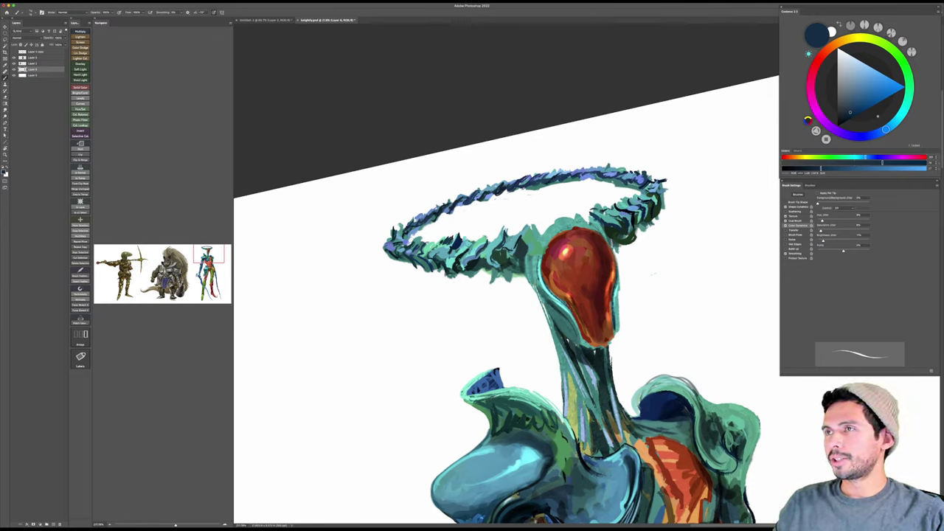
key(super+Tab)
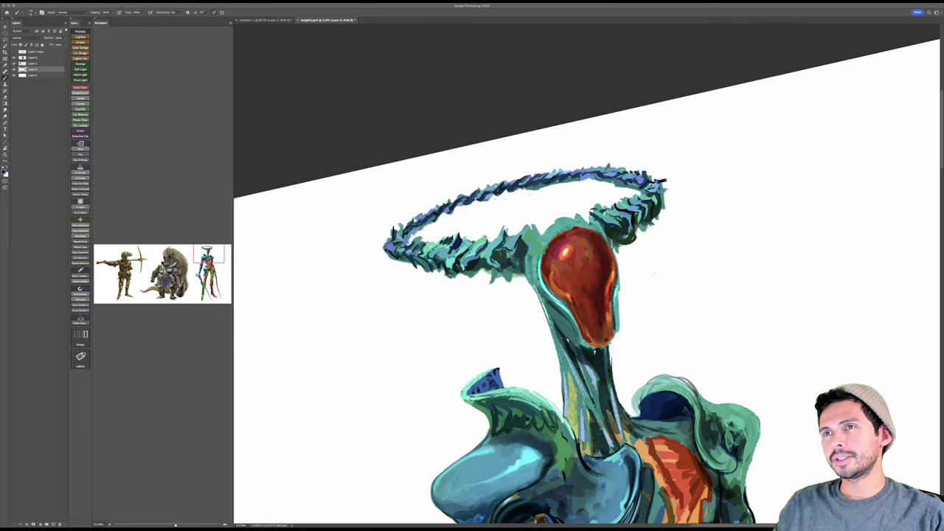
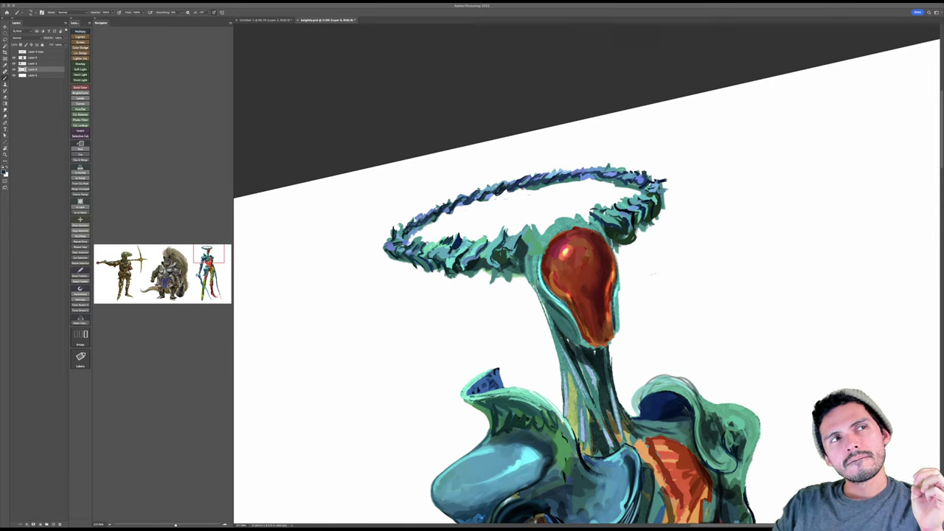
key(ctrl+comma)
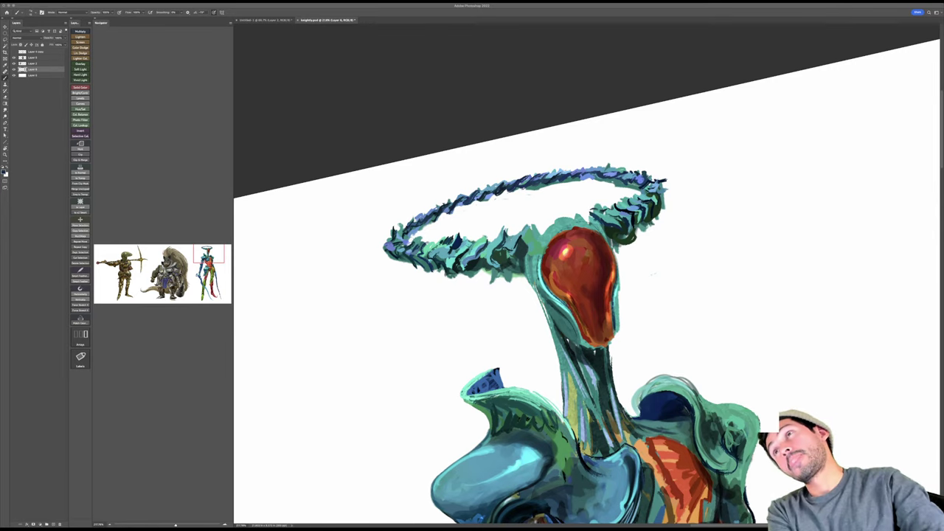
key(ctrl+comma)
key(ctrl+comma)
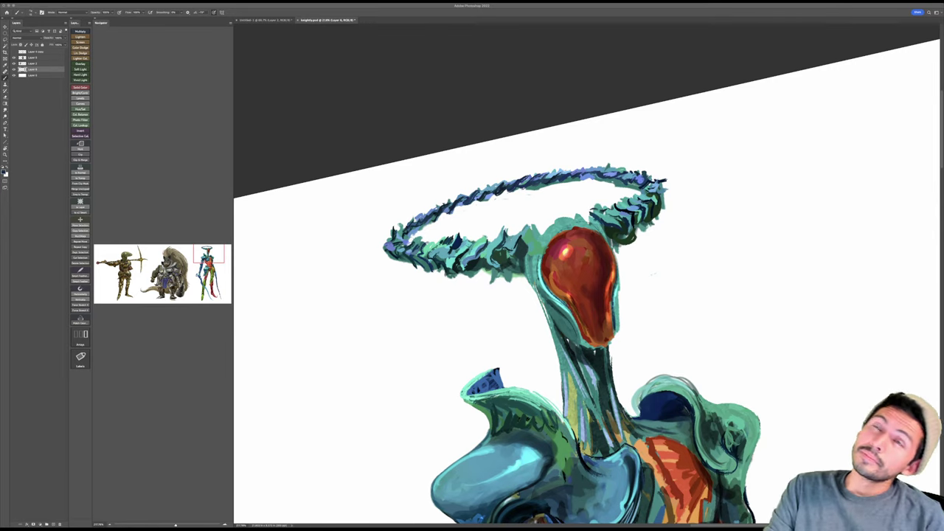
key(ctrl+comma)
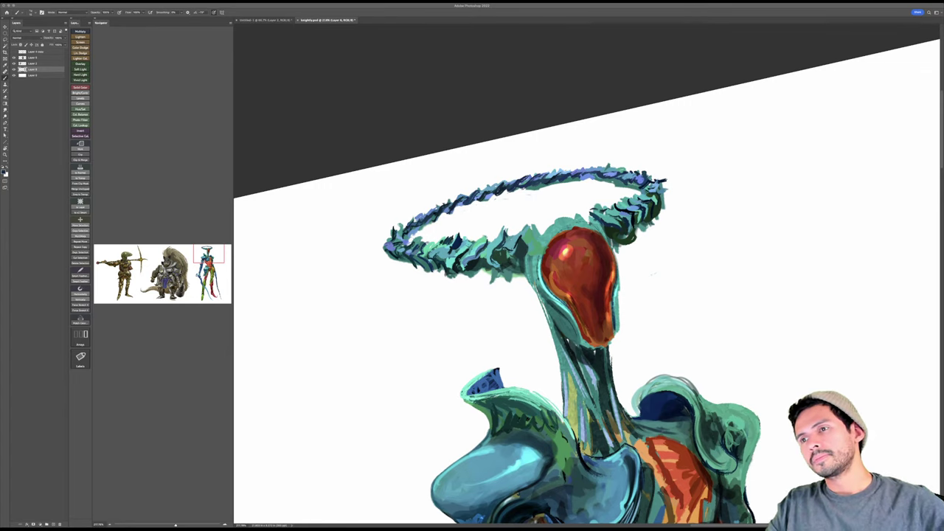
key(super+Tab)
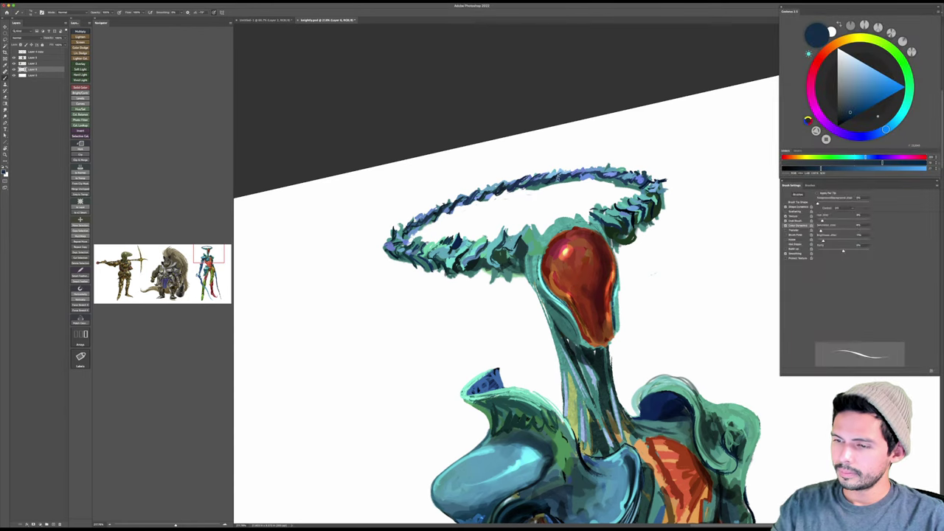
Step: Erase stray paint along the halo's back rim, reset the canvas rotation, and touch up the halo's right end
key(e)
drag(553, 185, 529, 190)
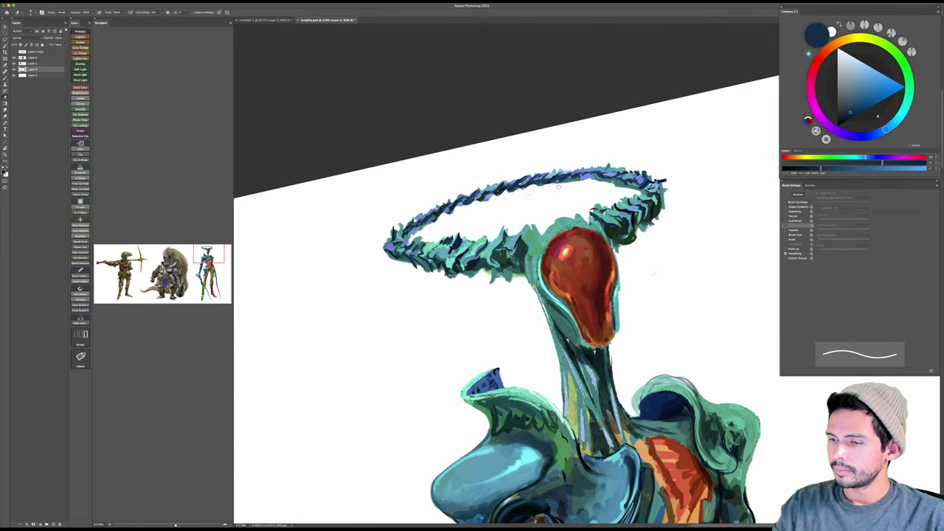
key(Escape)
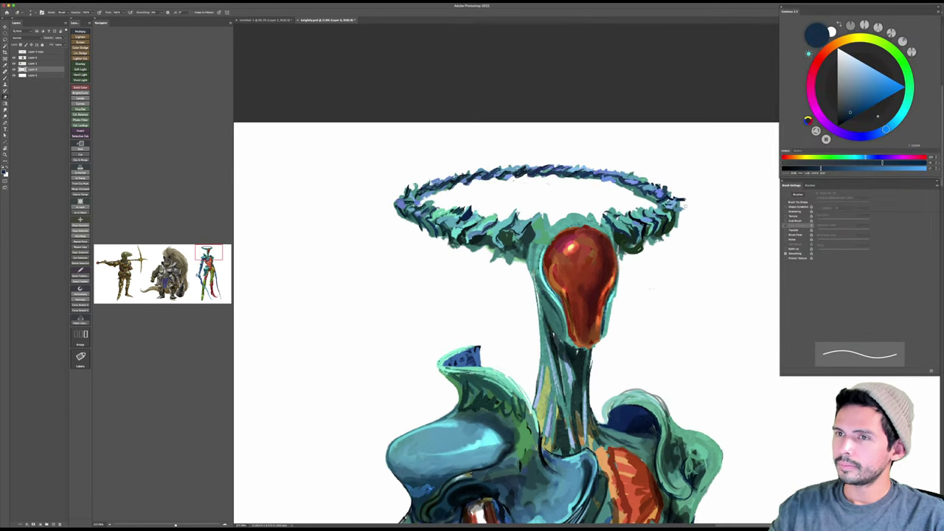
drag(703, 318, 695, 319)
key(b)
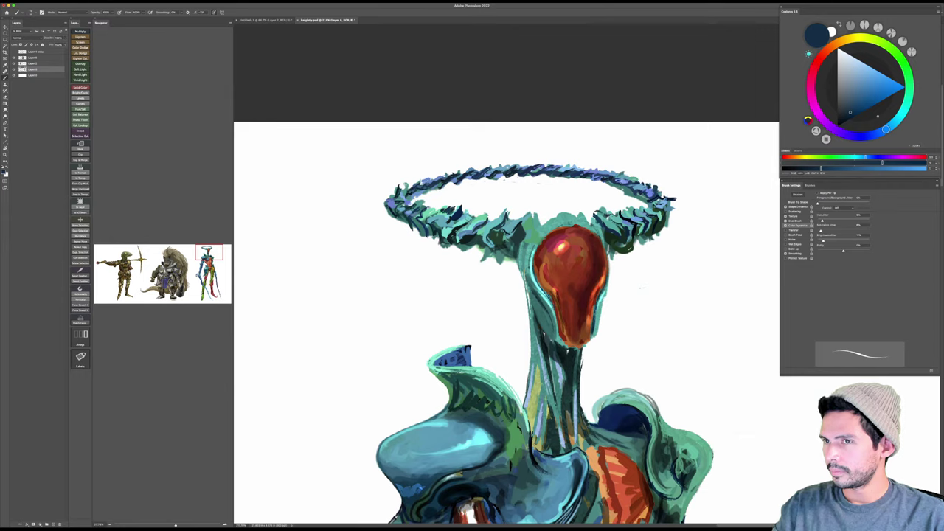
key(e)
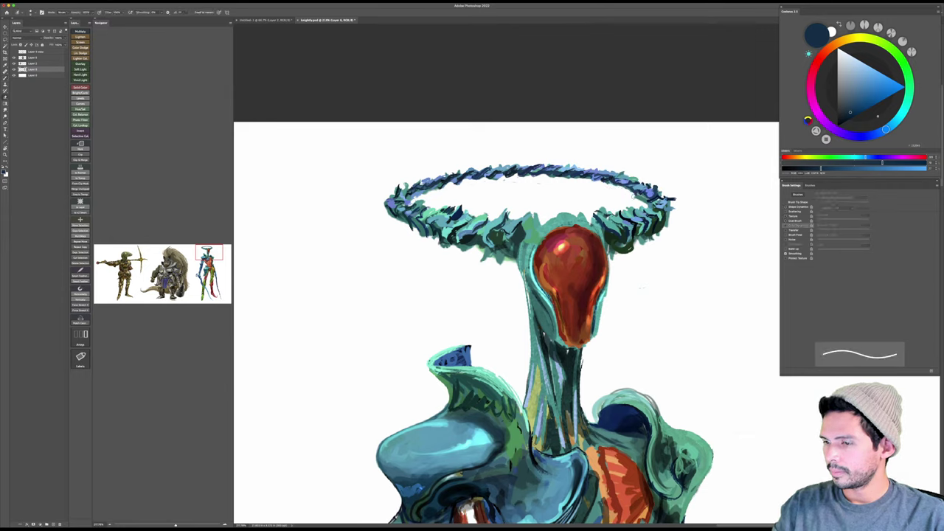
key(b)
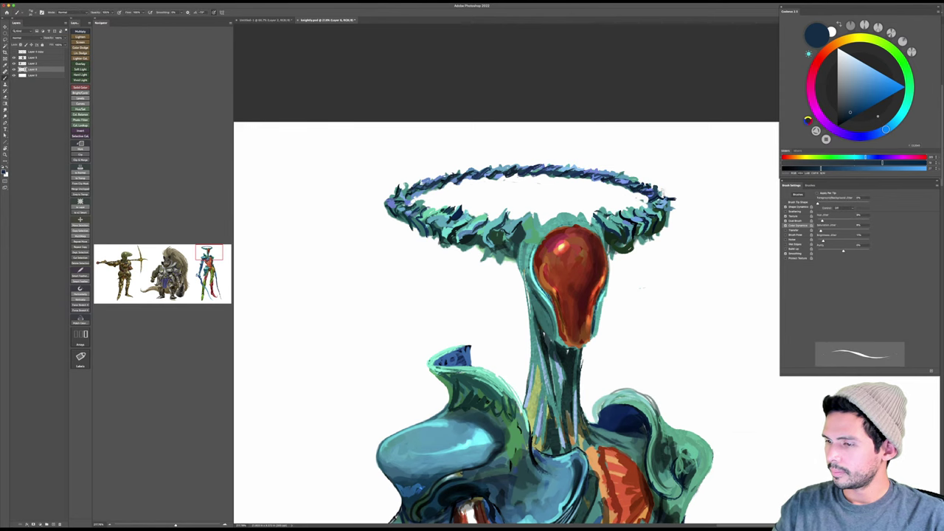
Step: Sample turquoise from the head and paint a smoother rim around the top of the red face
key(z)
drag(660, 190, 633, 192)
drag(700, 219, 716, 220)
key(b)
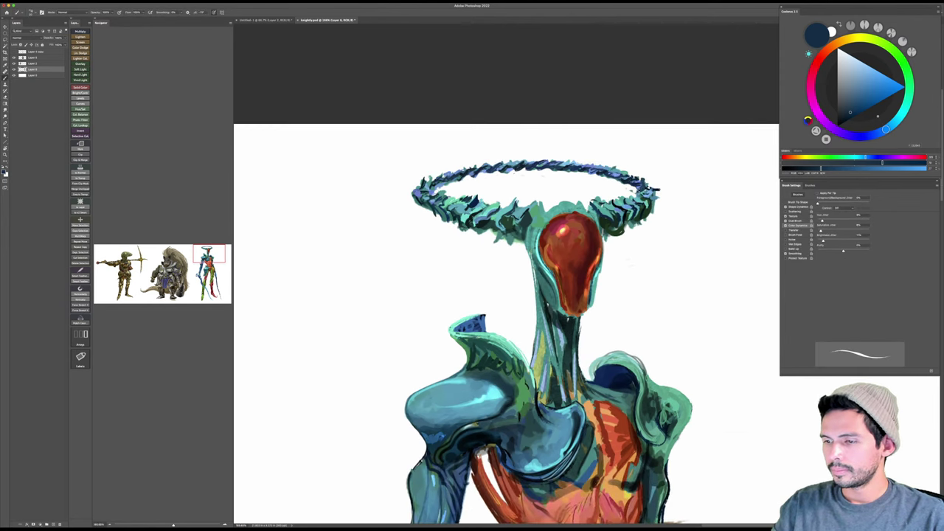
alt+click(545, 219)
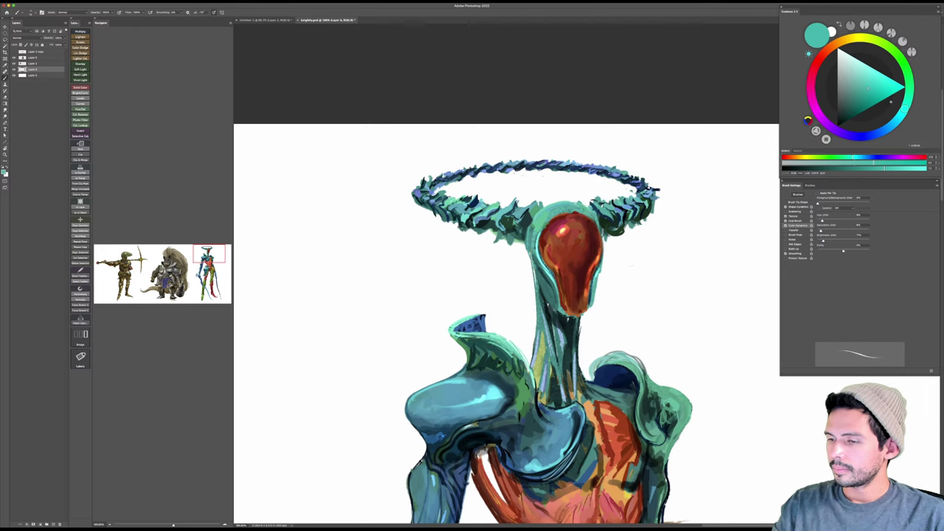
drag(559, 216, 573, 216)
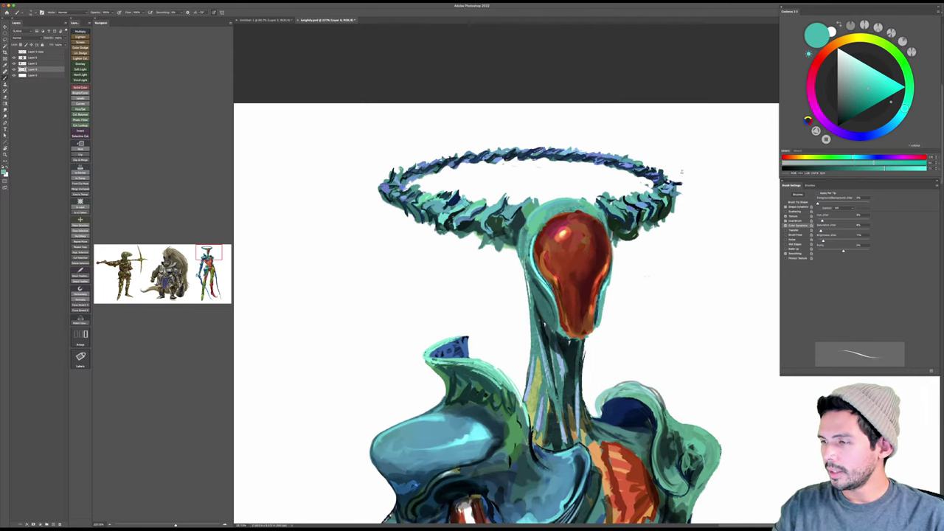
Step: Refine the turquoise head rim with darker teal shading and pale aqua highlights, and save the document
click(867, 97)
key(bracketright)
key(bracketright)
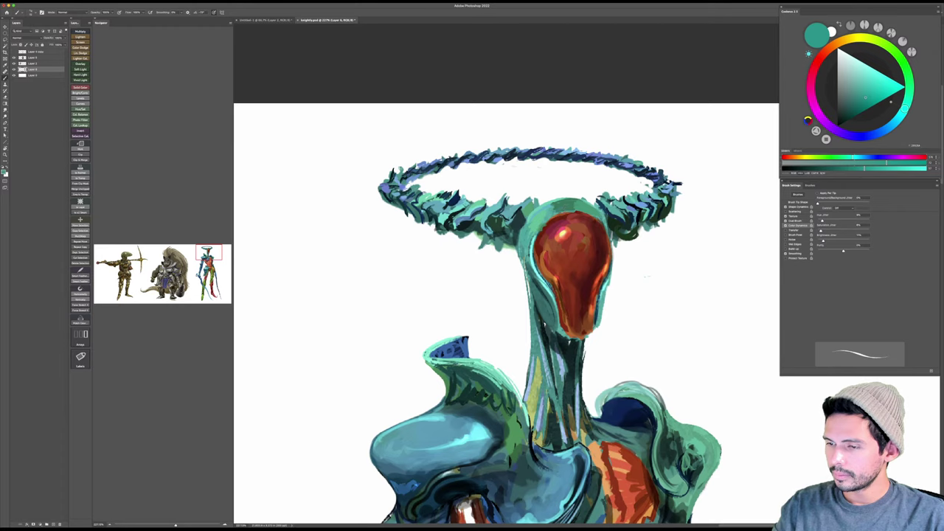
click(860, 107)
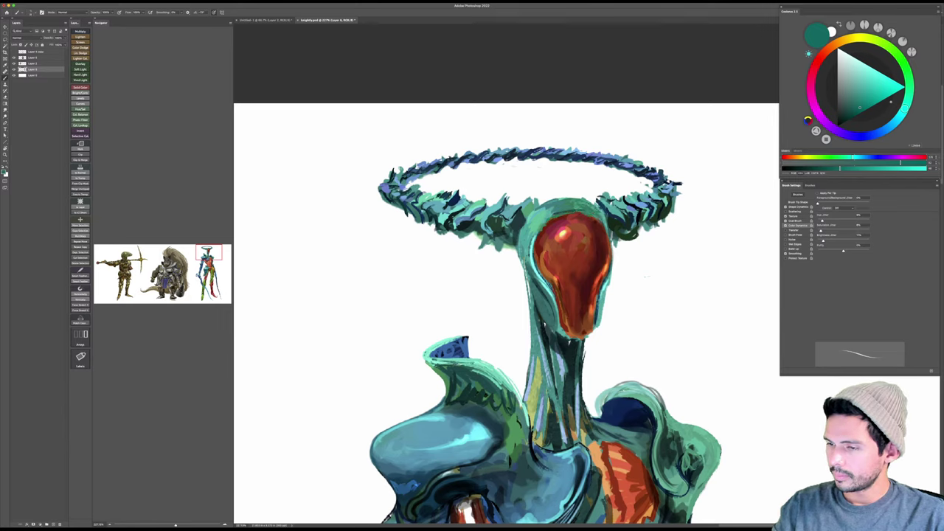
click(860, 72)
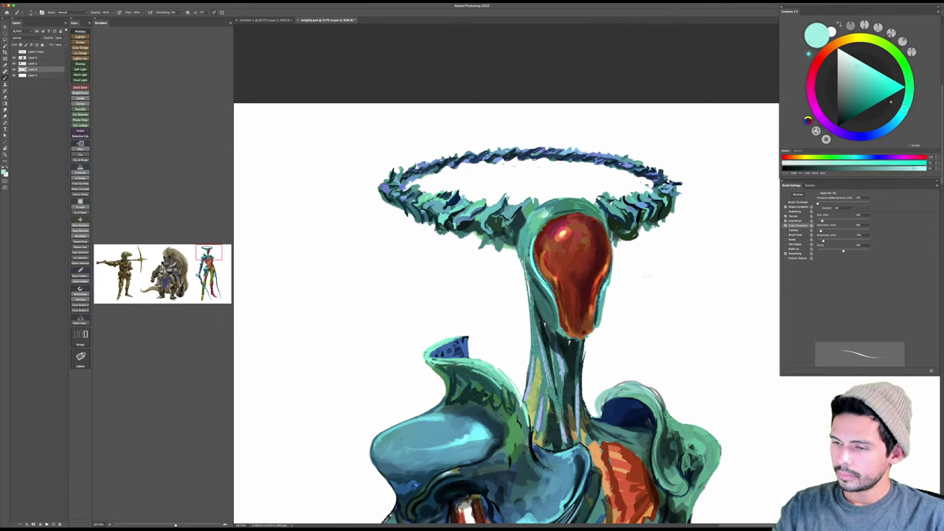
drag(638, 195, 594, 196)
key(super+s)
drag(690, 179, 645, 183)
key(super+equal)
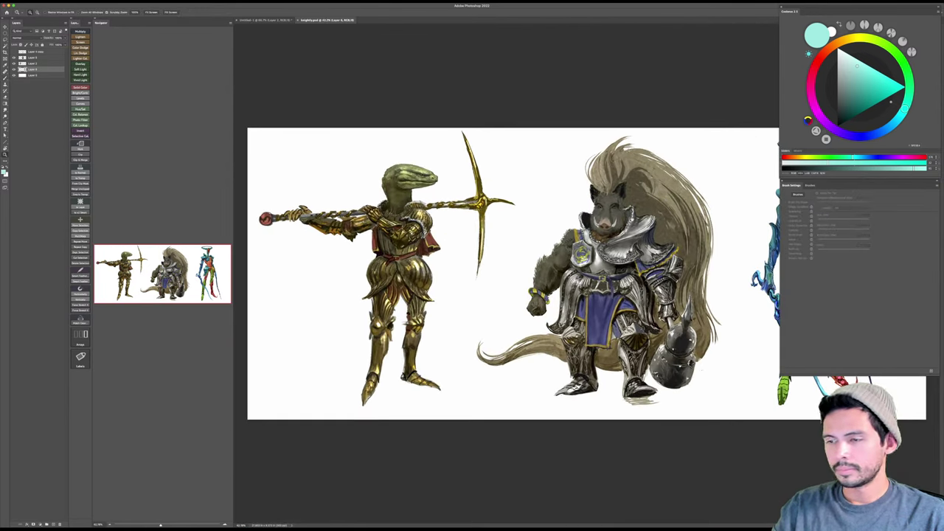
Step: Close the brush settings and move the colour wheel below the artwork, clear of the three knights
drag(786, 184, 769, 264)
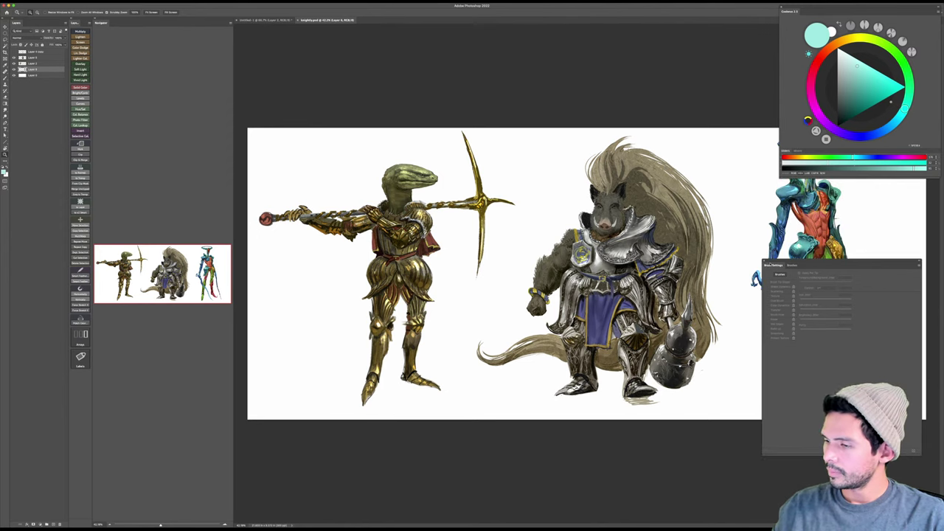
click(765, 262)
drag(856, 11, 432, 442)
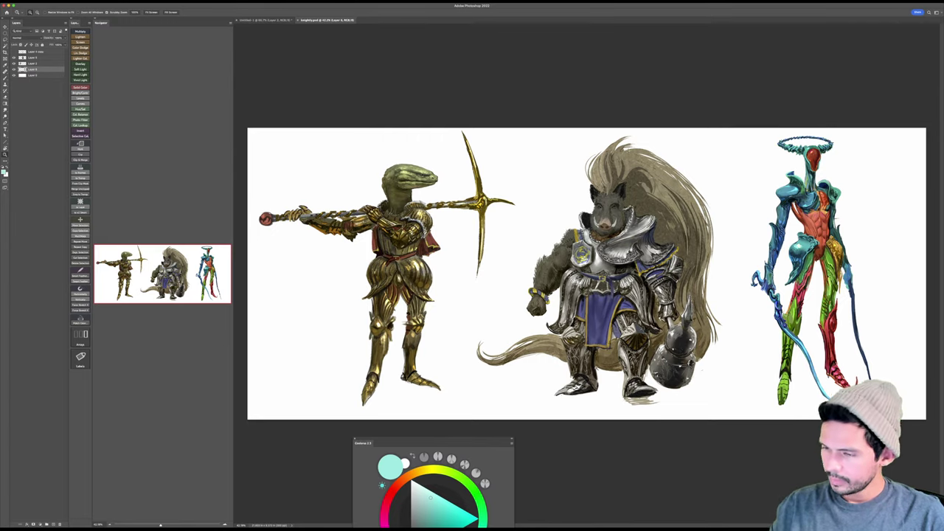
Step: In the Untitled-1 document, delete both figure sketch layers and add a new empty layer above the background
click(266, 20)
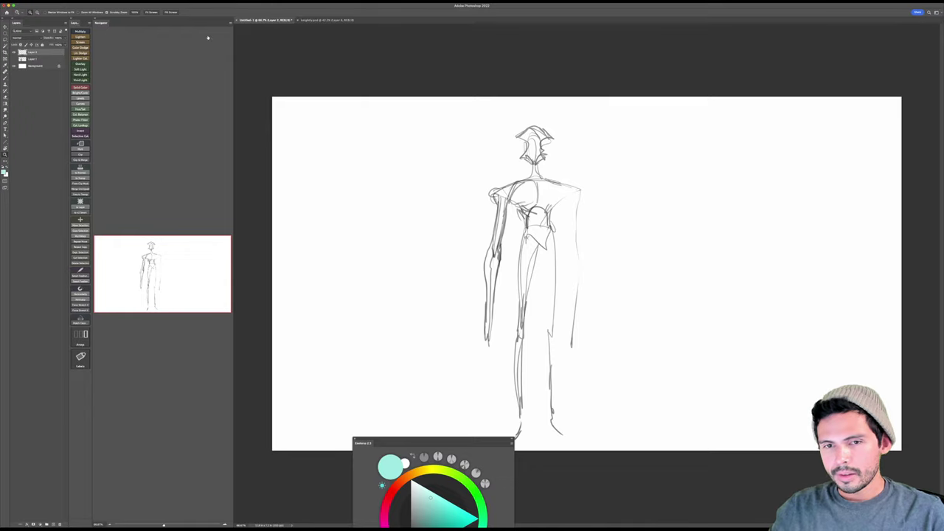
shift+click(44, 60)
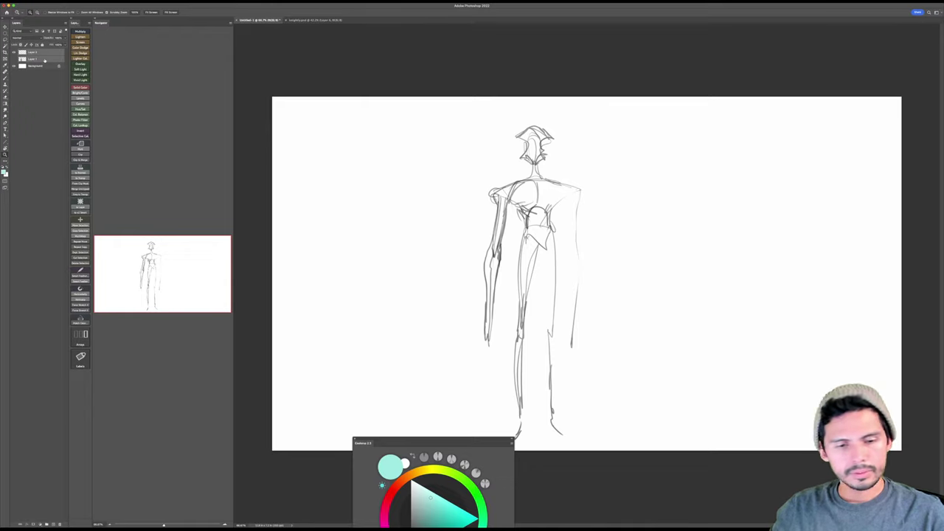
key(Delete)
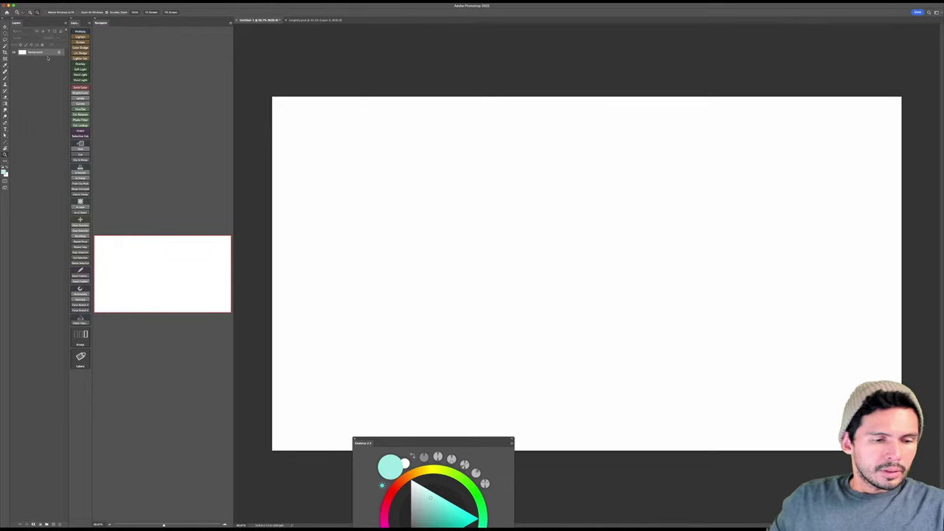
key(alt+shift+super+n)
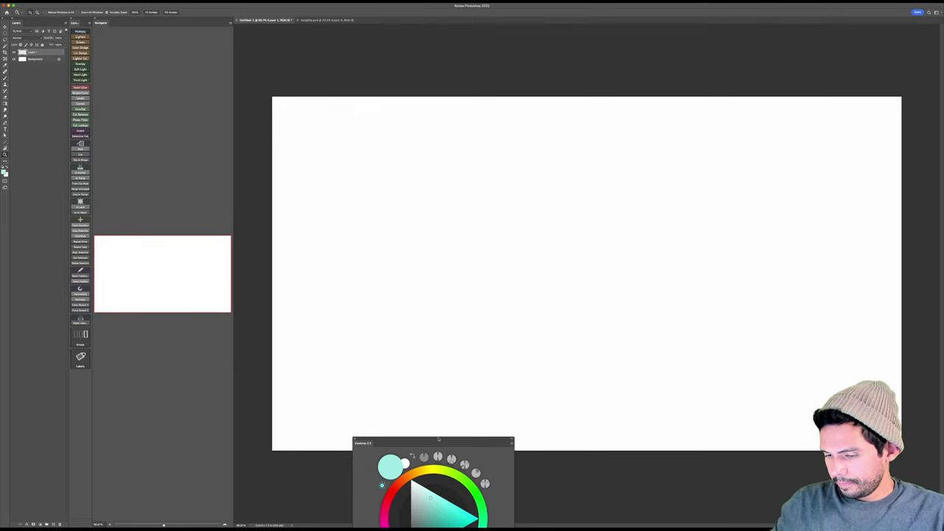
Step: Reposition the colour wheel near the canvas's upper right corner, checking it against the knight lineup document
drag(438, 439, 836, 132)
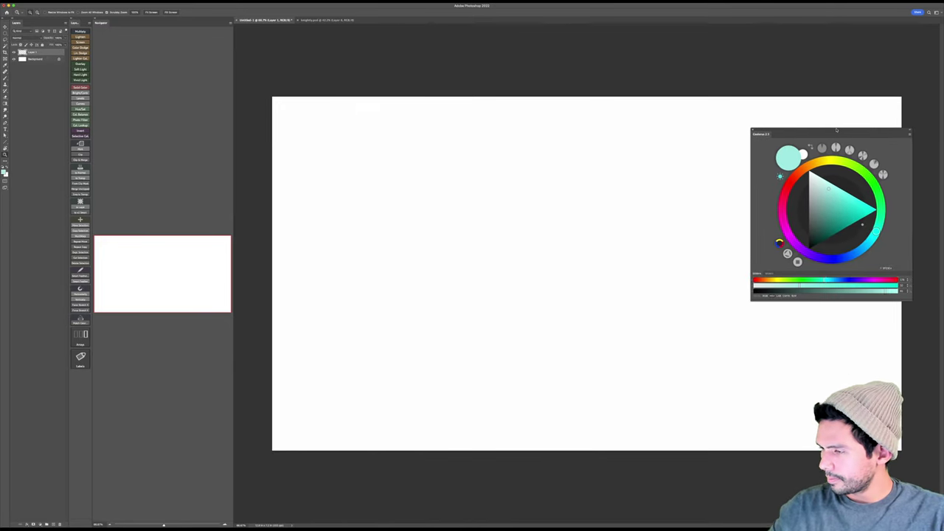
click(329, 19)
drag(838, 133, 743, 97)
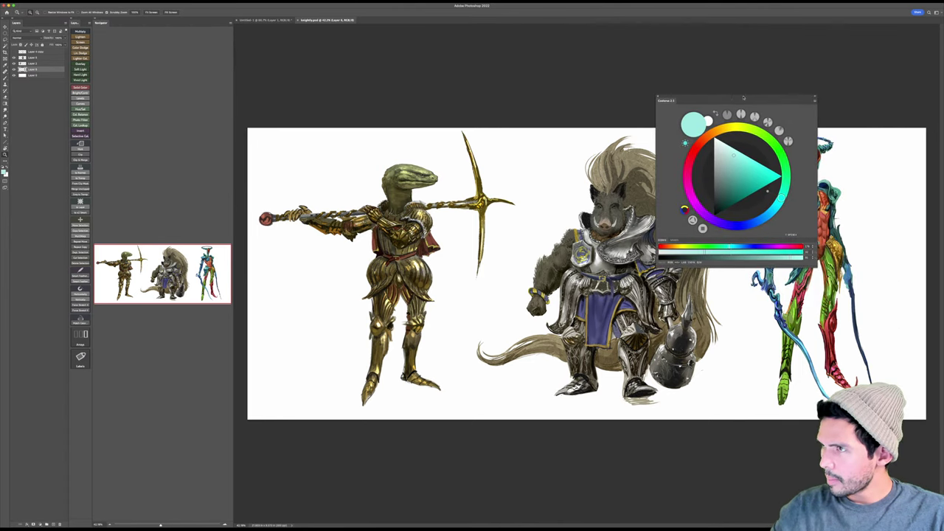
click(277, 20)
drag(754, 86, 817, 53)
Step: Choose a brush preset from the Standards group and reset the painting colour to black
key(b)
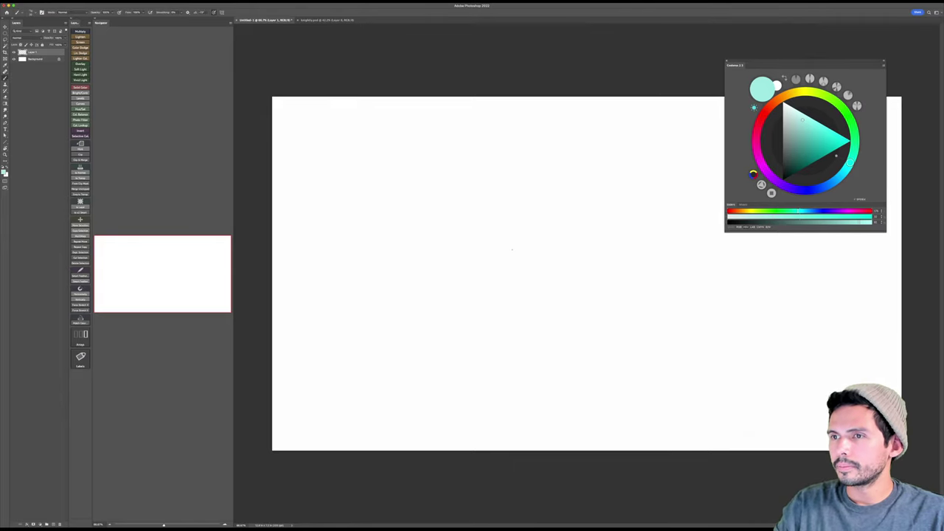
right_click(514, 249)
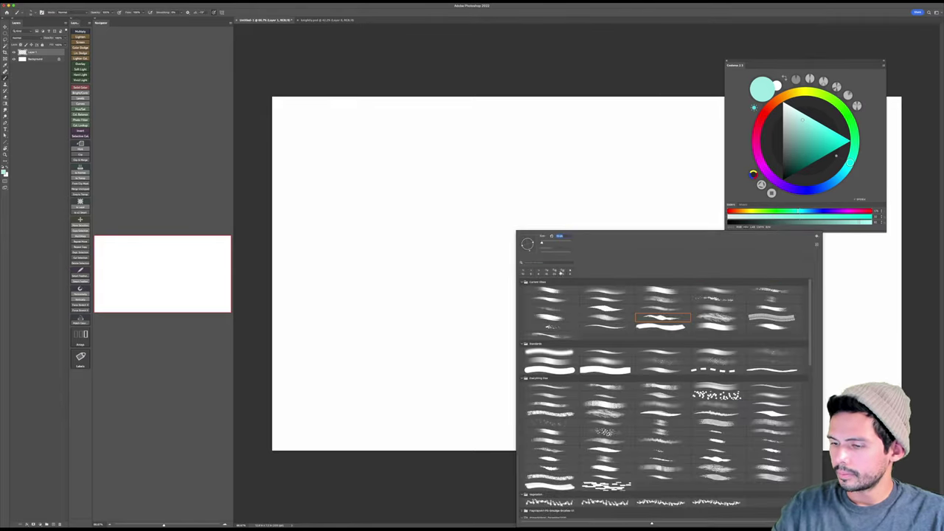
click(551, 360)
click(498, 355)
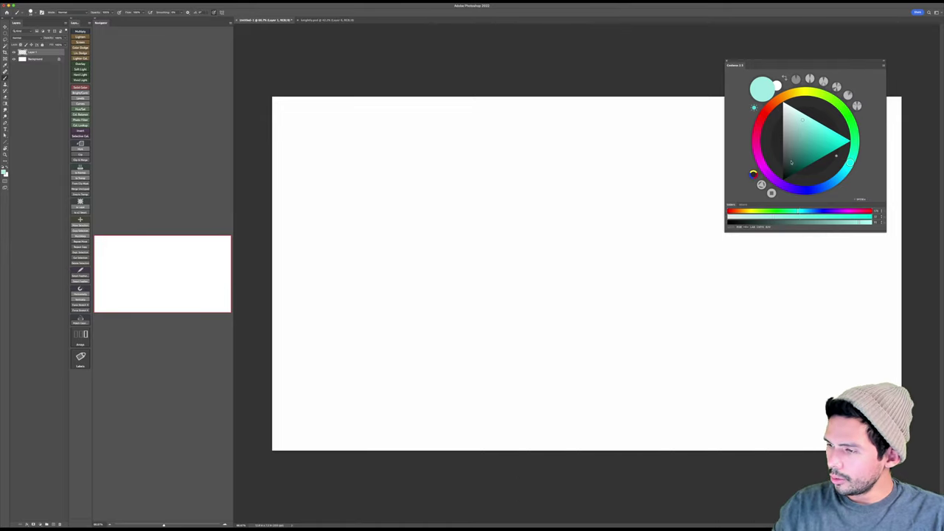
key(d)
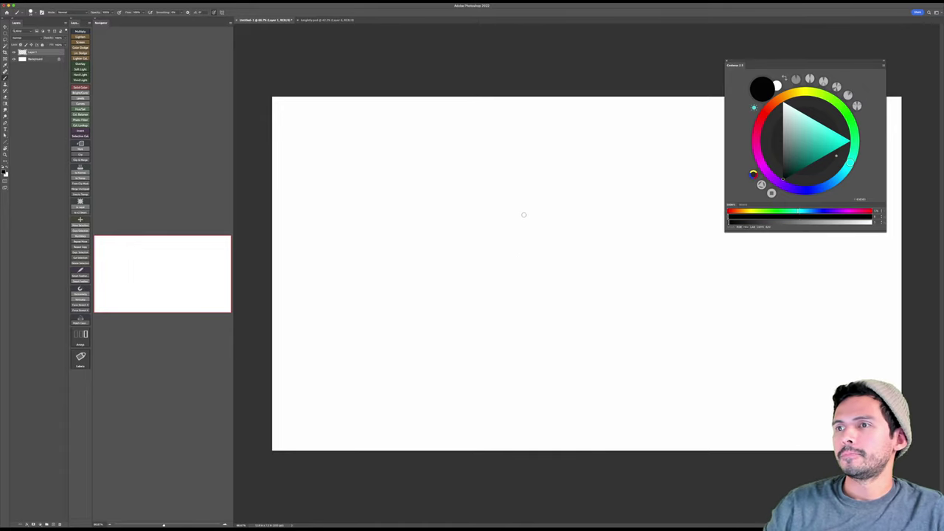
drag(521, 246, 528, 242)
key(bracketright)
key(bracketright)
drag(484, 208, 476, 248)
key(super+z)
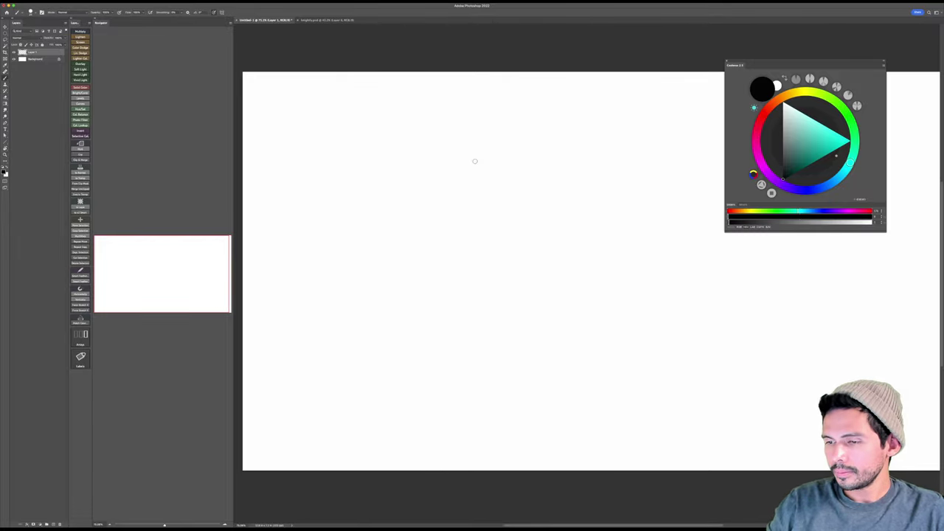
Step: Try a small sketch of a head with facial lines, a neck and a sloping shoulder line
mouse_move(457, 175)
mouse_down()
mouse_move(480, 156)
mouse_move(484, 181)
mouse_move(476, 175)
mouse_up()
mouse_move(468, 166)
mouse_down()
mouse_move(476, 175)
mouse_move(457, 184)
mouse_move(461, 177)
mouse_up()
drag(455, 164, 463, 155)
mouse_move(453, 164)
mouse_down()
mouse_move(461, 182)
mouse_move(467, 176)
mouse_up()
drag(467, 176, 463, 193)
mouse_move(459, 193)
mouse_down()
mouse_move(435, 225)
mouse_move(450, 208)
mouse_move(493, 216)
mouse_up()
drag(487, 217, 495, 201)
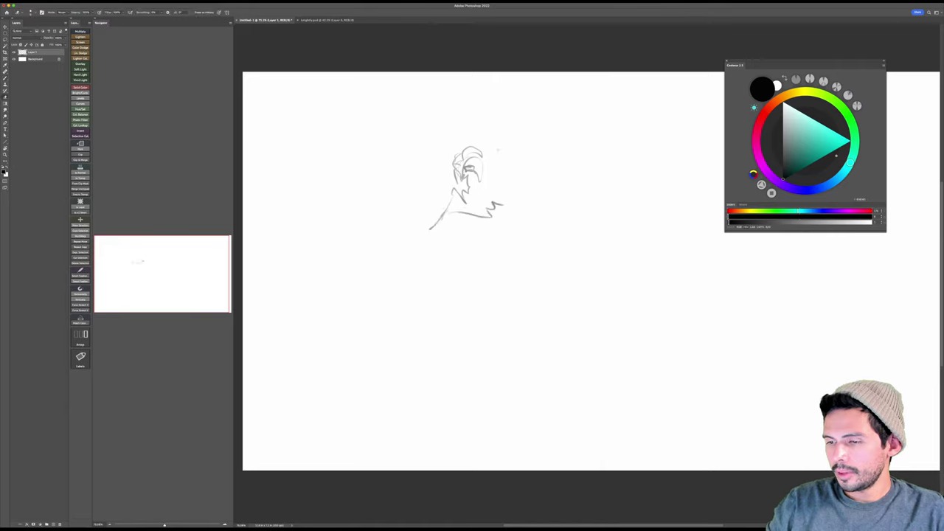
Step: Erase the small head sketch with a larger eraser and clear the arc tried in its place
key(bracketright)
key(bracketright)
key(bracketright)
key(bracketright)
key(bracketright)
mouse_move(481, 161)
mouse_down()
mouse_move(478, 177)
mouse_move(501, 201)
mouse_up()
key(b)
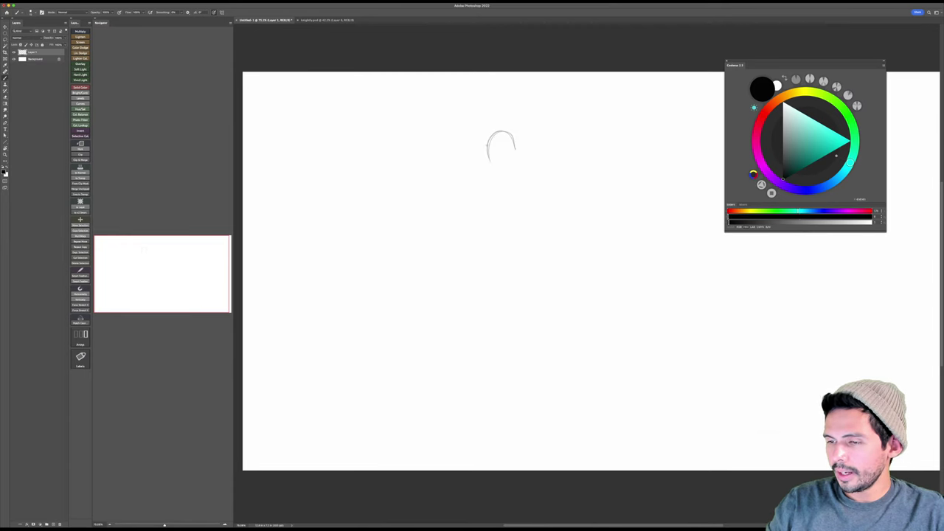
key(e)
Step: Review the knight lineup document for reference with the colour wheel moved, and return to the blank sketch
click(327, 20)
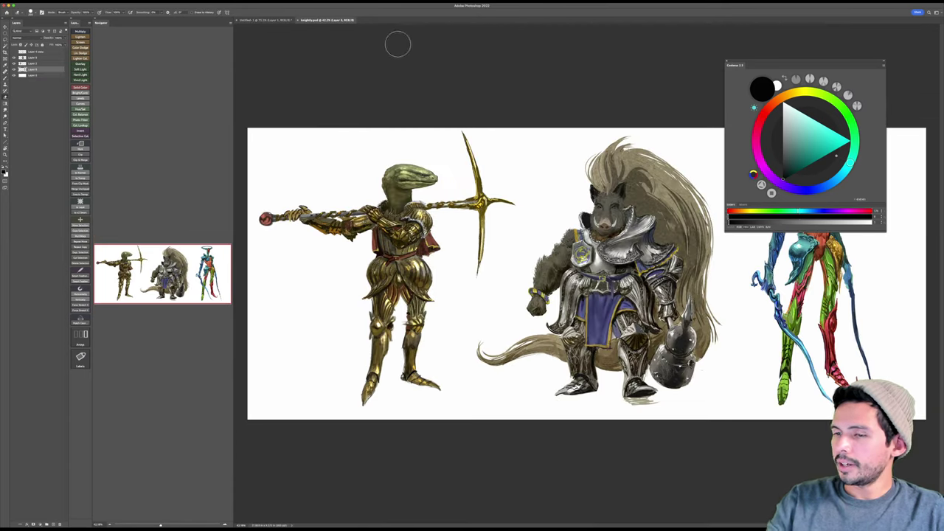
drag(795, 63, 732, 83)
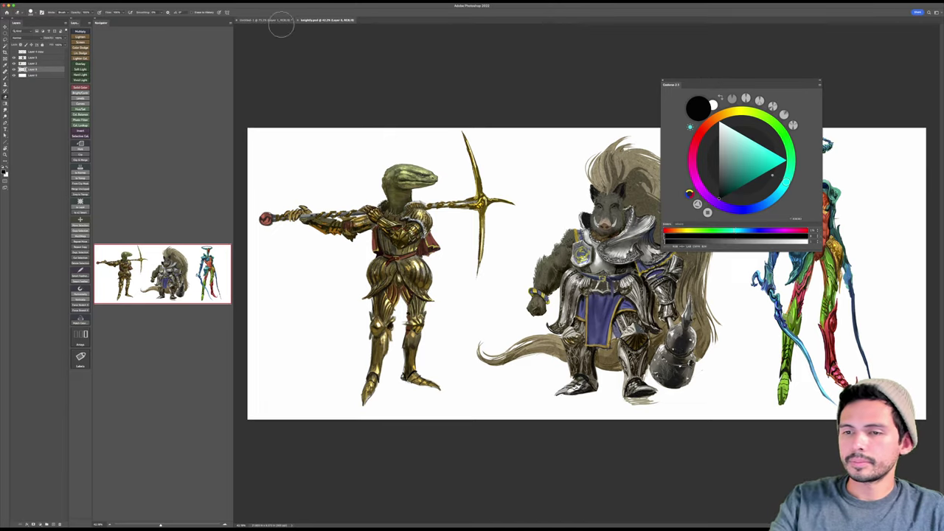
click(270, 20)
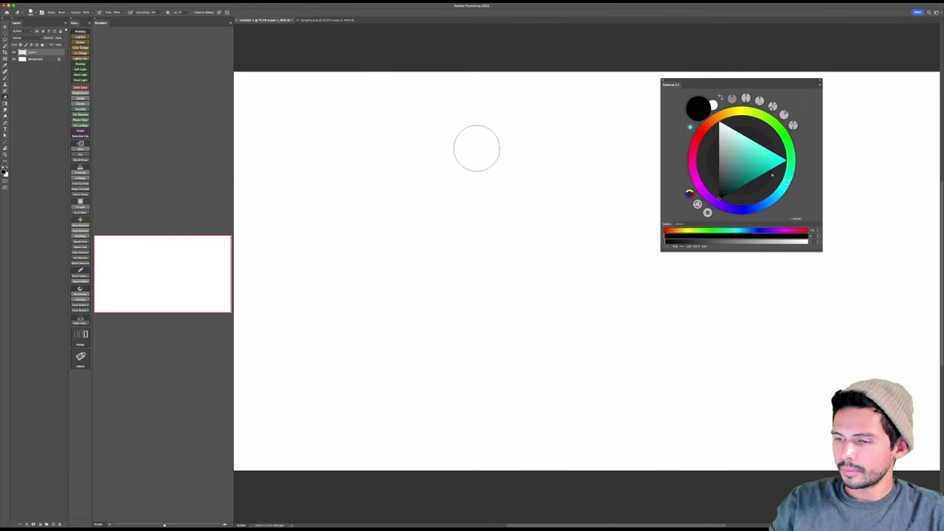
Step: Sketch a broad, rounded breastplate with shoulder contours and two short lines for the sides of the waist
key(b)
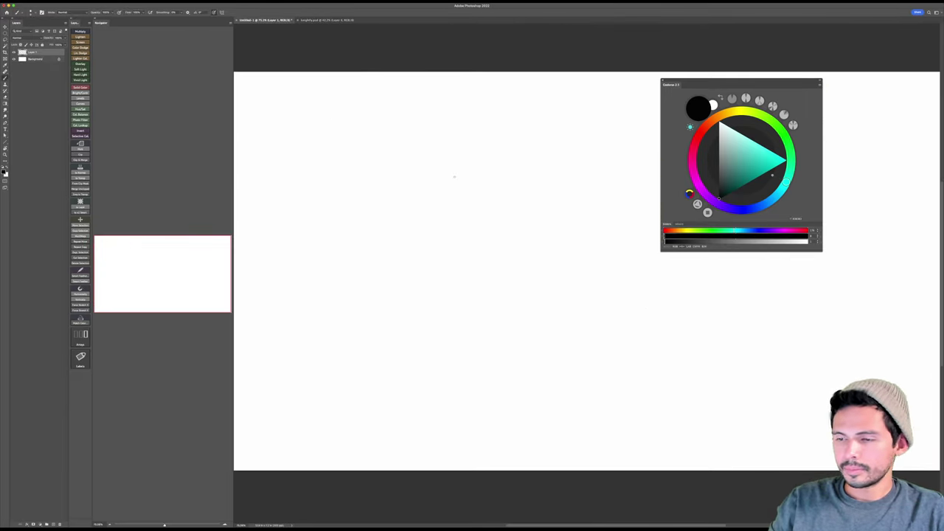
mouse_move(454, 177)
mouse_down()
mouse_move(443, 153)
mouse_move(486, 153)
mouse_move(419, 175)
mouse_up()
mouse_move(504, 178)
mouse_down()
mouse_move(478, 208)
mouse_move(439, 200)
mouse_move(440, 236)
mouse_up()
drag(492, 203, 488, 244)
mouse_move(433, 211)
mouse_down()
mouse_move(441, 155)
mouse_move(411, 180)
mouse_move(462, 145)
mouse_up()
mouse_move(463, 143)
mouse_down()
mouse_move(512, 146)
mouse_move(524, 179)
mouse_up()
Step: Add the right shoulder's edge and sketch the figure's lowered arm hanging beside the chest at left
drag(412, 180, 406, 202)
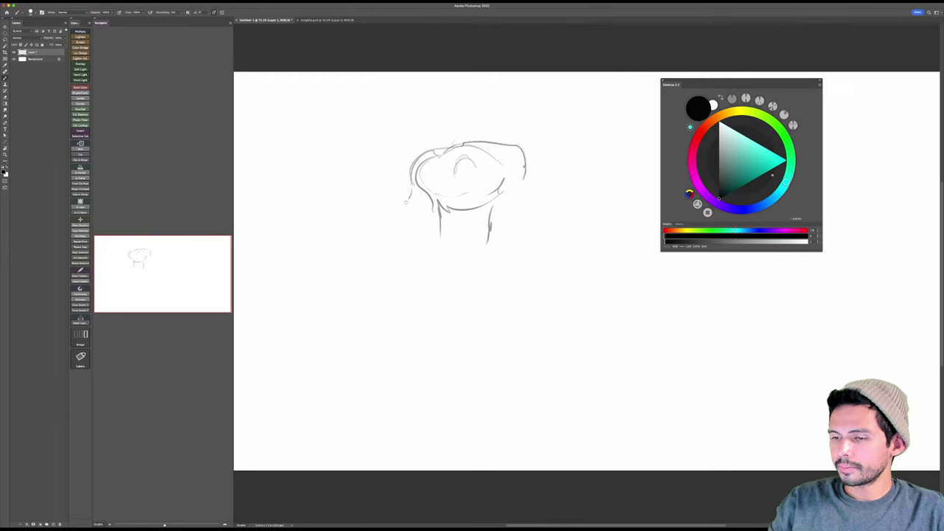
drag(513, 145, 533, 168)
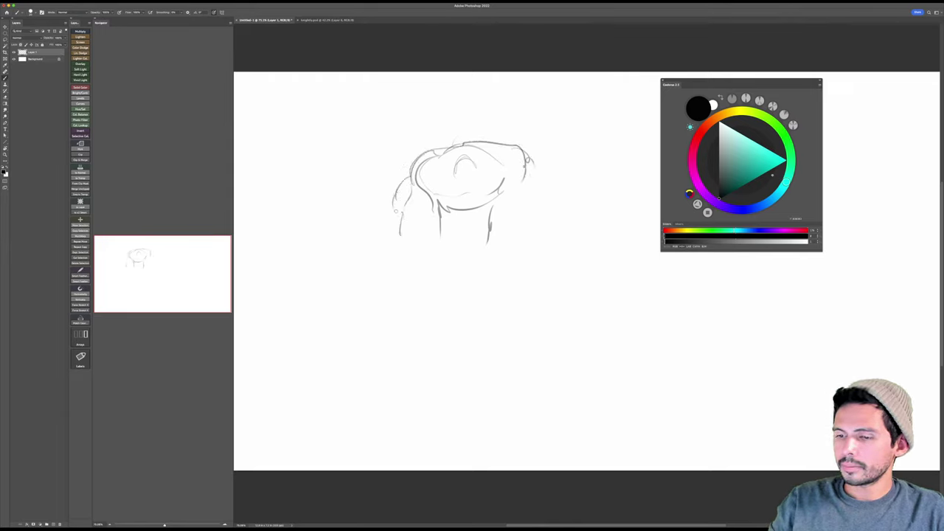
drag(397, 211, 382, 226)
drag(382, 225, 408, 230)
Step: Move the torso sketch down and rough in a large, rounded head mass with a flowing crest above the shoulders
key(v)
drag(491, 181, 498, 275)
key(b)
mouse_move(454, 224)
mouse_down()
mouse_move(456, 180)
mouse_move(542, 121)
mouse_up()
mouse_move(511, 214)
mouse_down()
mouse_move(587, 161)
mouse_move(574, 123)
mouse_up()
mouse_move(487, 133)
mouse_down()
mouse_move(469, 155)
mouse_move(588, 76)
mouse_up()
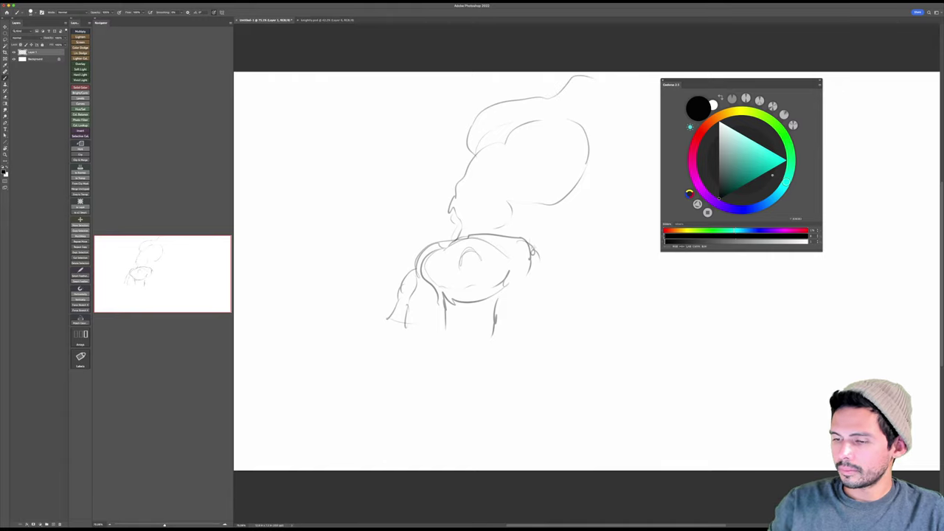
Step: Sketch the bent arm reaching out from the right shoulder, ending in a raised hand with curled fingers
drag(512, 238, 576, 277)
mouse_move(524, 262)
mouse_down()
mouse_move(550, 283)
mouse_move(589, 260)
mouse_up()
mouse_move(575, 301)
mouse_down()
mouse_move(609, 273)
mouse_move(609, 239)
mouse_move(617, 244)
mouse_move(602, 222)
mouse_move(610, 206)
mouse_move(635, 229)
mouse_move(627, 198)
mouse_up()
mouse_move(630, 203)
mouse_down()
mouse_move(617, 199)
mouse_move(621, 245)
mouse_move(609, 279)
mouse_move(558, 306)
mouse_move(540, 298)
mouse_move(549, 231)
mouse_up()
Step: Draw the waist sides and a curved belt line, with a wavy drape rising over the right hip
key(space)
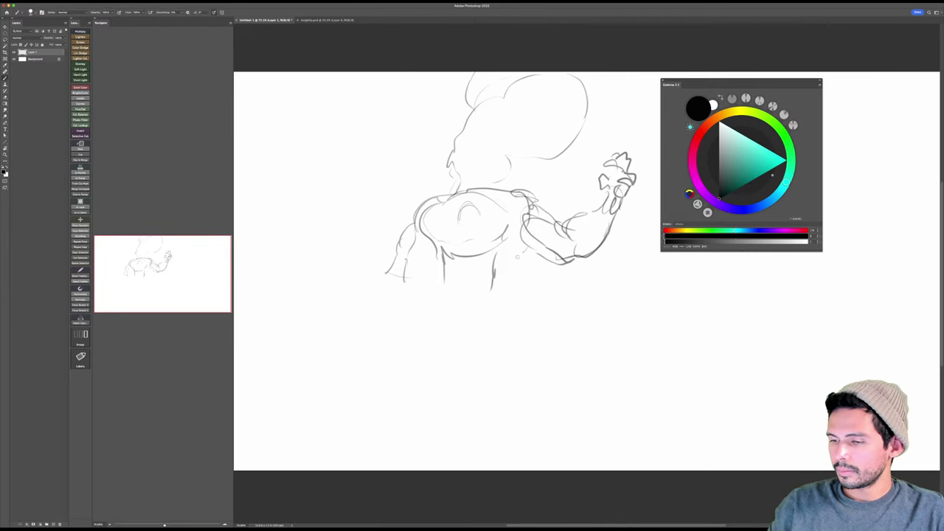
mouse_move(425, 248)
mouse_down()
mouse_move(437, 265)
mouse_move(437, 306)
mouse_up()
mouse_move(520, 255)
mouse_down()
mouse_move(507, 287)
mouse_move(438, 308)
mouse_move(451, 302)
mouse_move(450, 318)
mouse_move(493, 304)
mouse_up()
mouse_move(506, 295)
mouse_down()
mouse_move(532, 288)
mouse_move(554, 305)
mouse_up()
drag(533, 252, 505, 295)
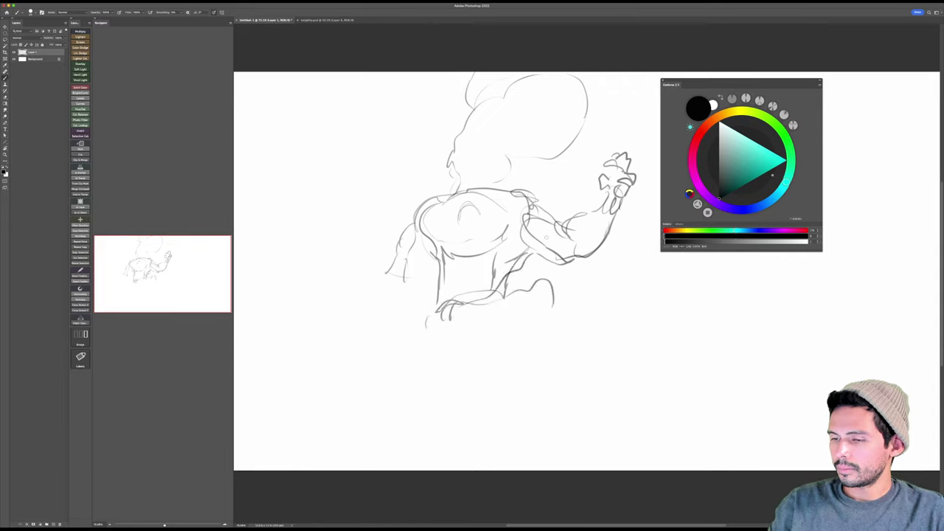
Step: Add sweeping drapery lines around the raised arm and right hip, and sketch the outer contour of the left thigh
drag(574, 190, 558, 214)
drag(608, 259, 546, 308)
drag(426, 323, 418, 389)
drag(457, 303, 418, 367)
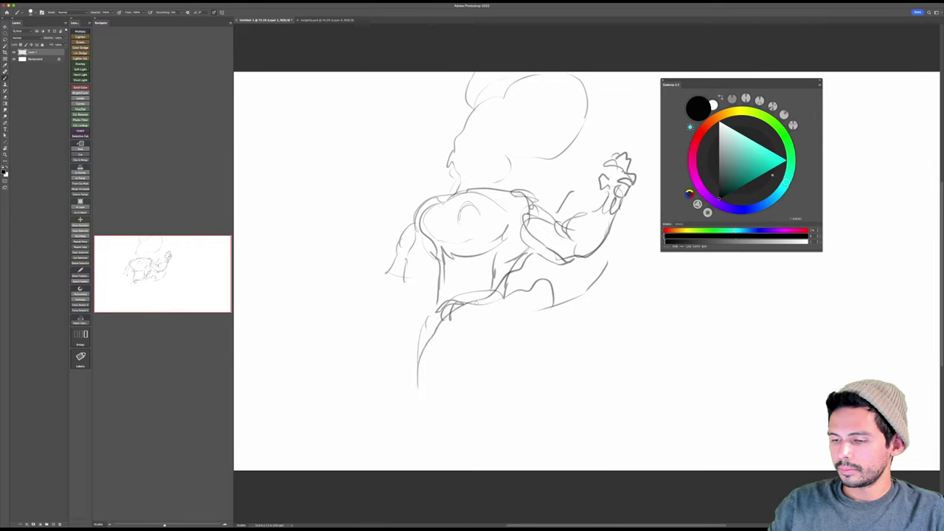
Step: Sketch the lower body with upper-leg contours, hanging folds over the left hip and loose cloth lines at right
drag(477, 316, 451, 335)
mouse_move(496, 317)
mouse_down()
mouse_move(541, 308)
mouse_move(520, 356)
mouse_up()
drag(545, 319, 481, 418)
drag(430, 329, 414, 330)
drag(418, 295, 406, 358)
drag(435, 276, 404, 315)
drag(421, 363, 411, 415)
drag(584, 335, 546, 353)
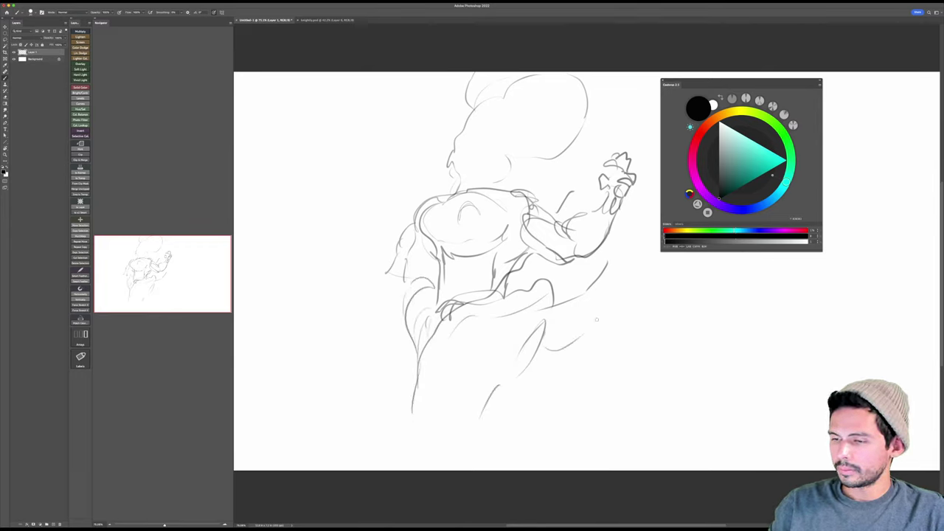
Step: Sketch the lower edge of the figure's billowing garment, and move the colour wheel farther away from the drawing
mouse_move(603, 302)
mouse_down()
mouse_move(586, 337)
mouse_move(526, 397)
mouse_up()
mouse_move(417, 224)
mouse_down()
mouse_move(394, 250)
mouse_move(443, 236)
mouse_up()
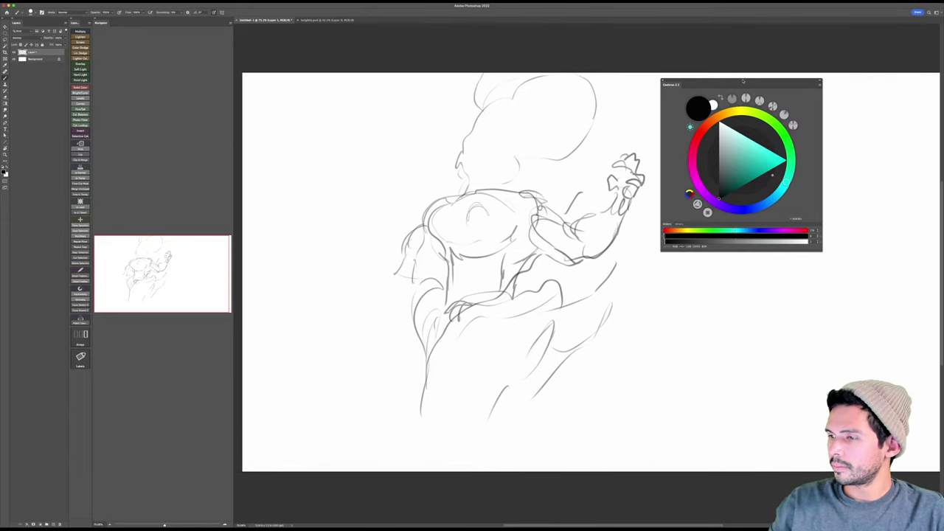
drag(742, 80, 814, 86)
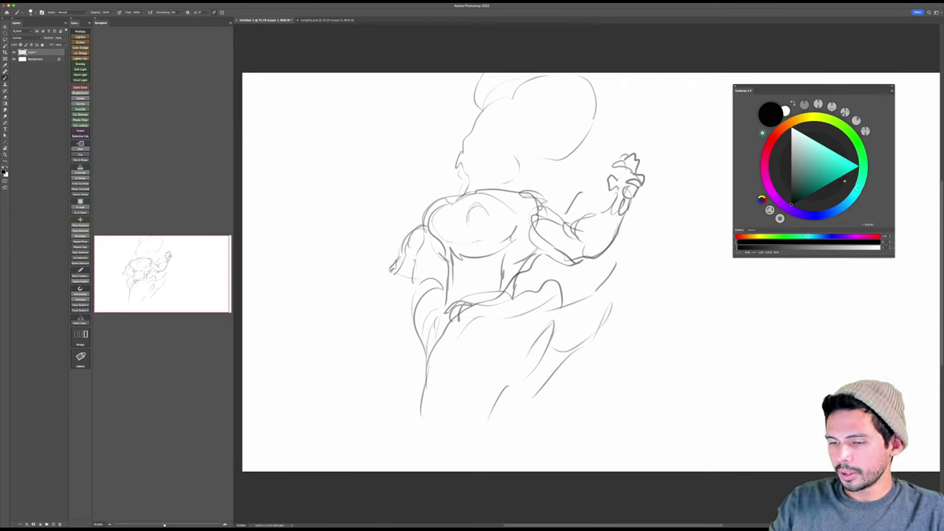
Step: Sketch the figure's left-side forearm bent upward from the elbow, ending in a raised hand with curled fingers
mouse_move(391, 292)
mouse_down()
mouse_move(440, 268)
mouse_move(386, 275)
mouse_move(362, 243)
mouse_move(359, 268)
mouse_move(387, 296)
mouse_move(358, 271)
mouse_move(352, 248)
mouse_up()
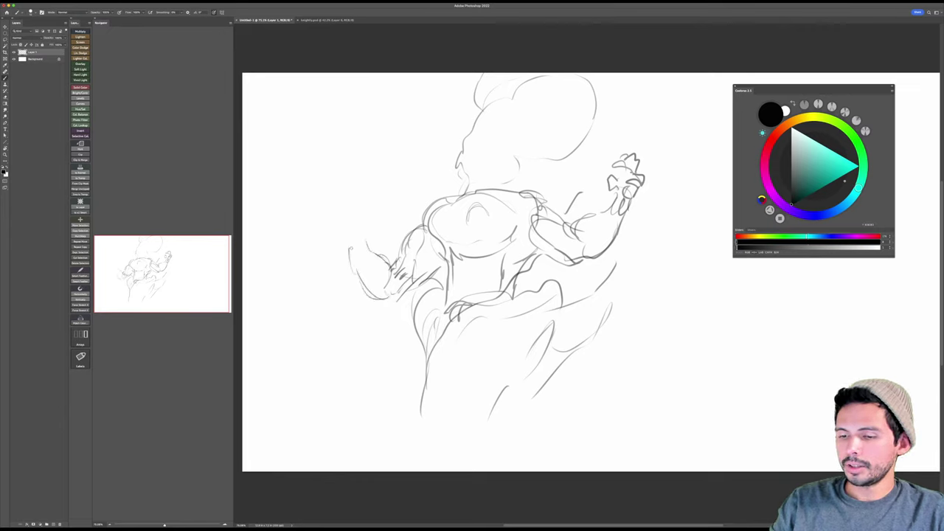
drag(351, 210, 360, 199)
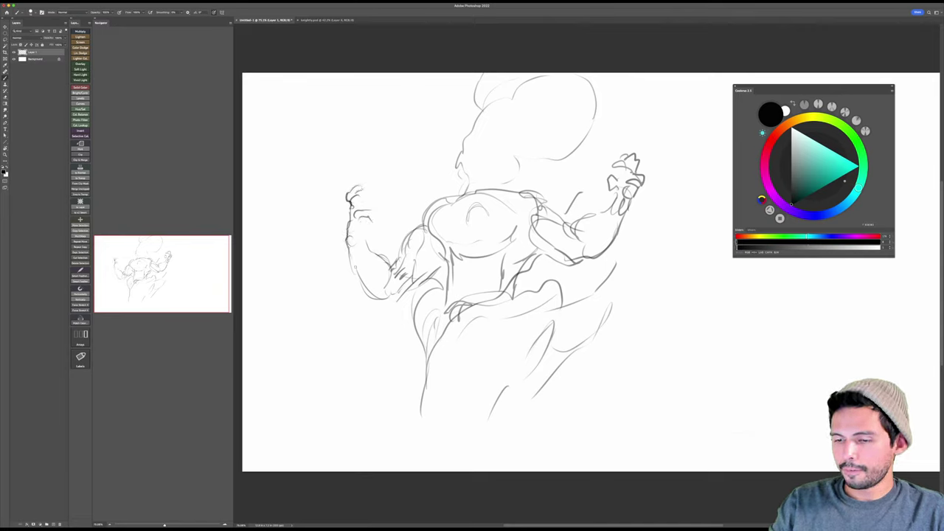
mouse_move(350, 254)
mouse_down()
mouse_move(371, 298)
mouse_move(387, 296)
mouse_up()
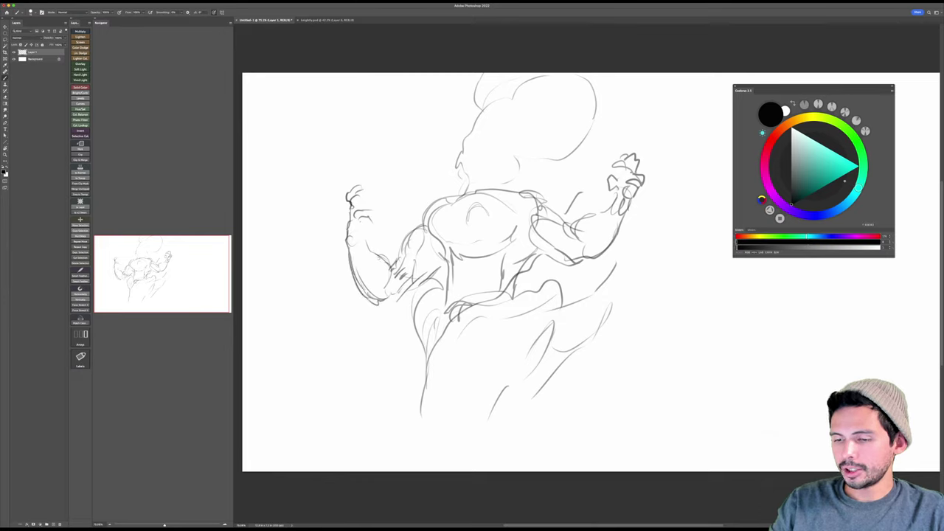
drag(368, 228, 361, 247)
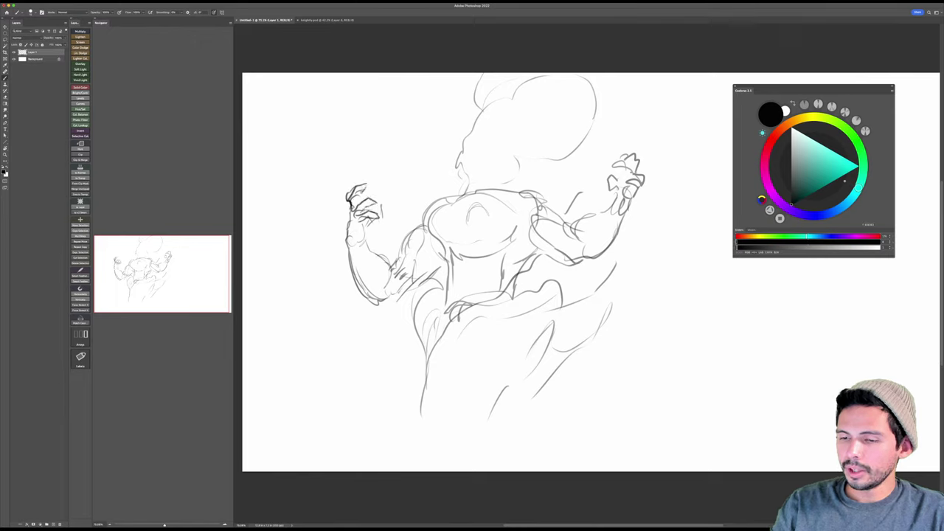
mouse_move(362, 193)
mouse_down()
mouse_move(351, 211)
mouse_move(346, 182)
mouse_move(349, 192)
mouse_up()
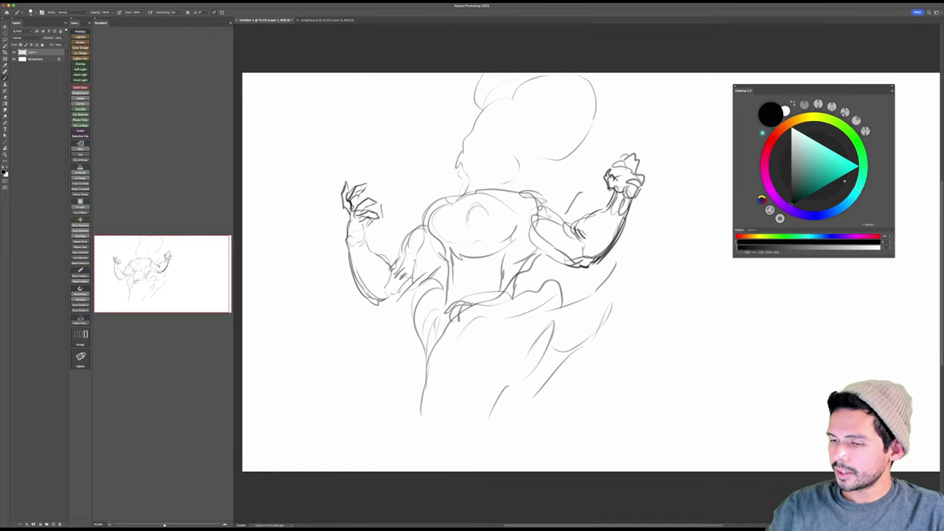
Step: Darken the shoulder and upper-arm contours of the right-side arm, and erase and redraw its raised, clawed hand
drag(543, 212, 575, 232)
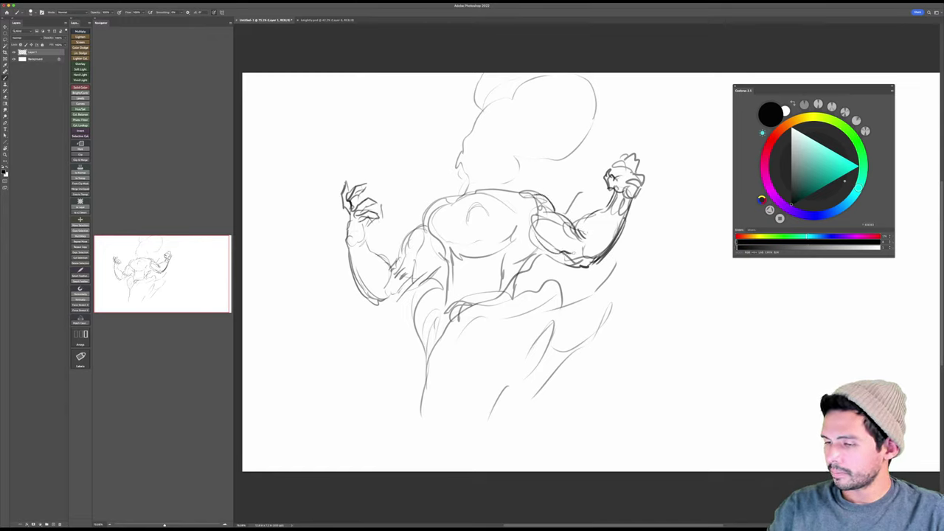
drag(535, 227, 561, 247)
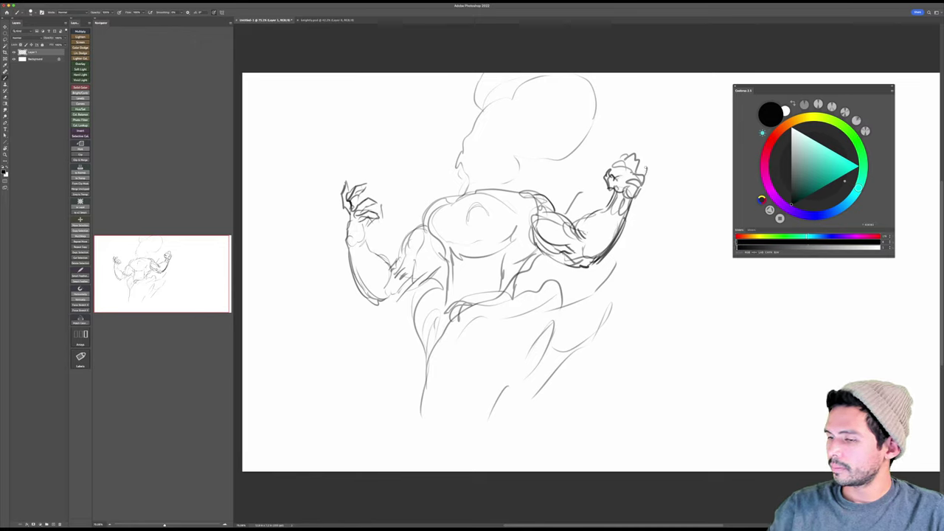
key(e)
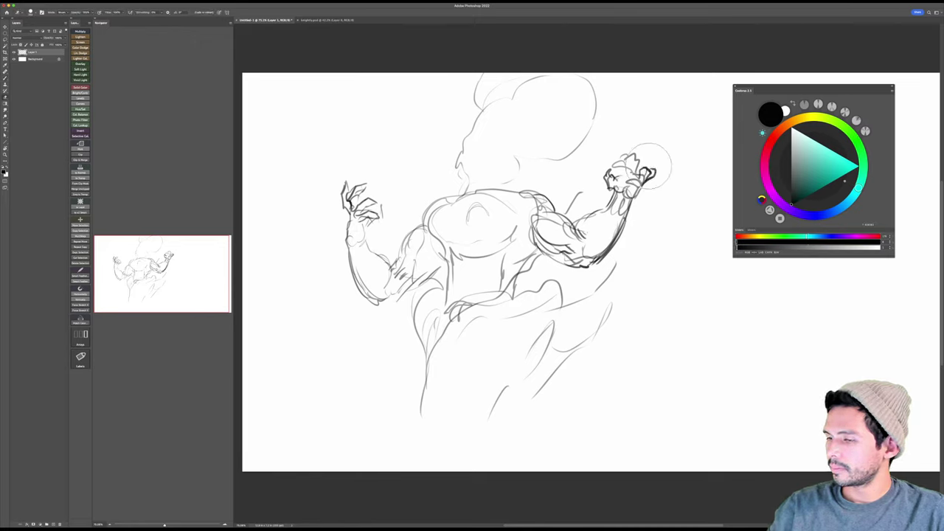
drag(653, 165, 653, 160)
key(b)
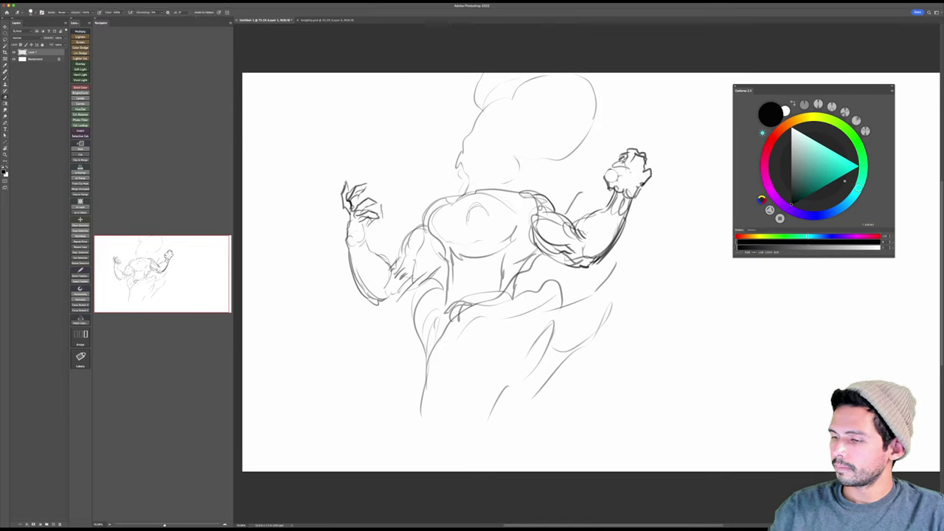
key(r)
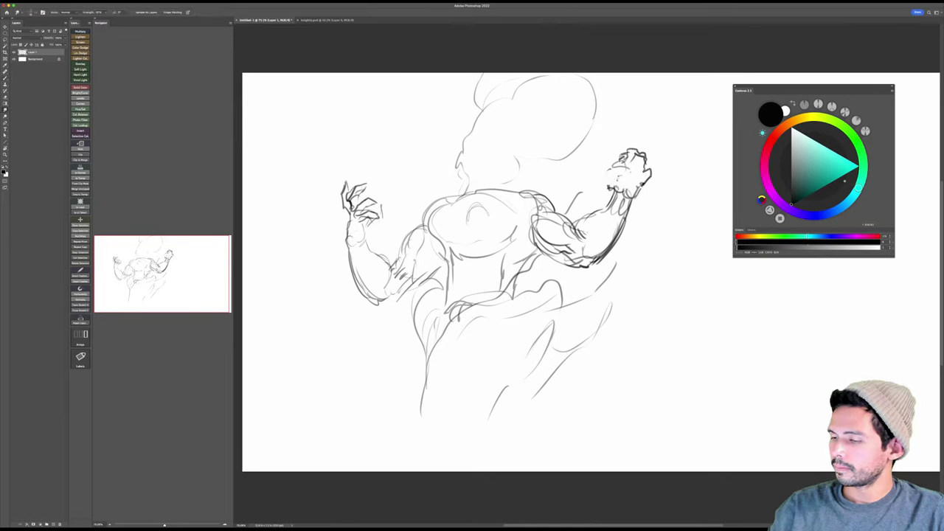
key(8)
key(5)
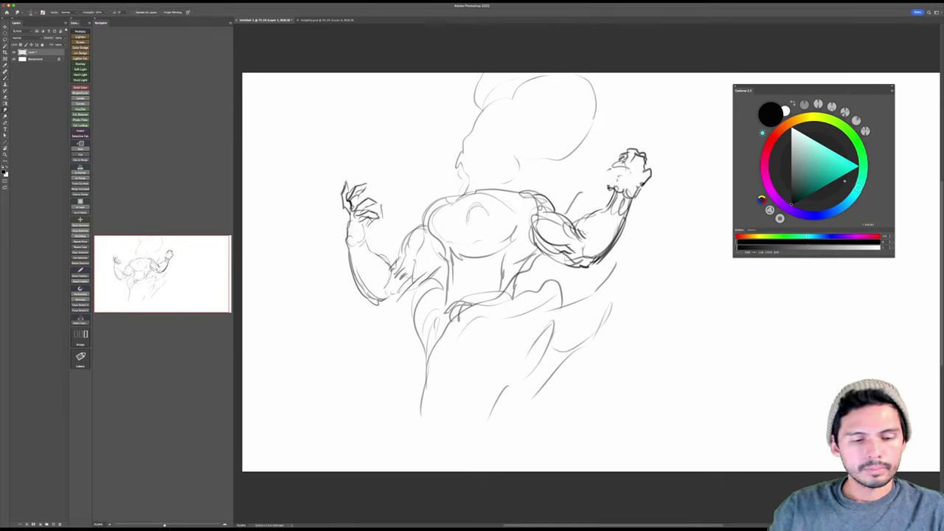
key(b)
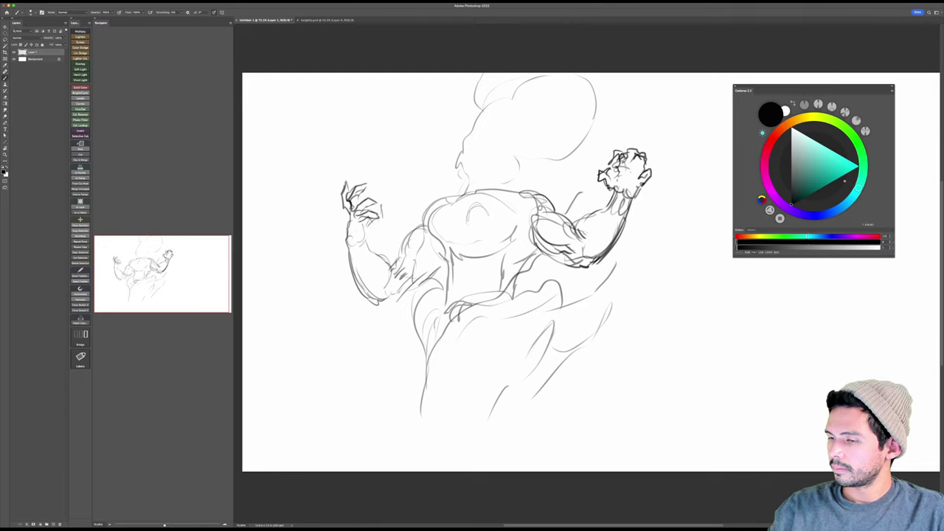
Step: Add contour lines across the chest, and scale down and reposition the whole sketch so the head fits inside the canvas
drag(478, 195, 472, 222)
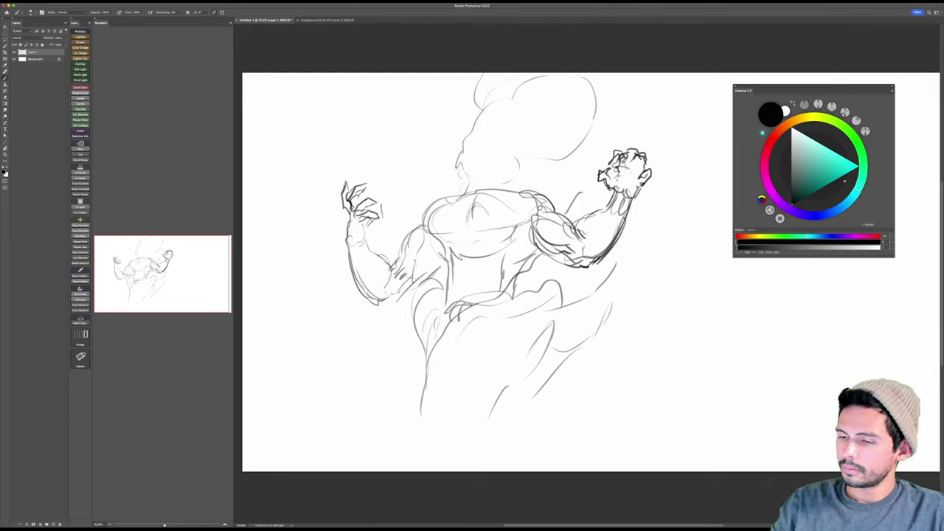
key(ctrl+t)
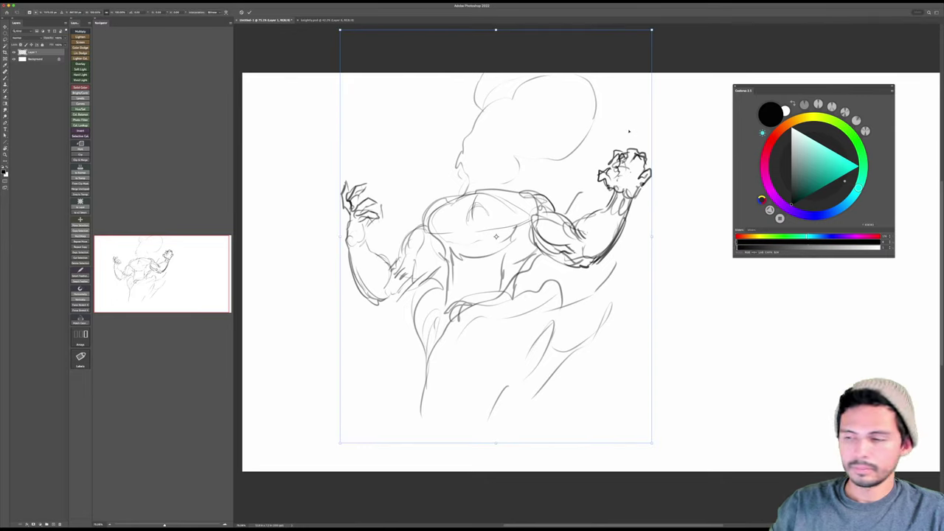
drag(649, 30, 607, 146)
drag(542, 281, 598, 256)
key(Return)
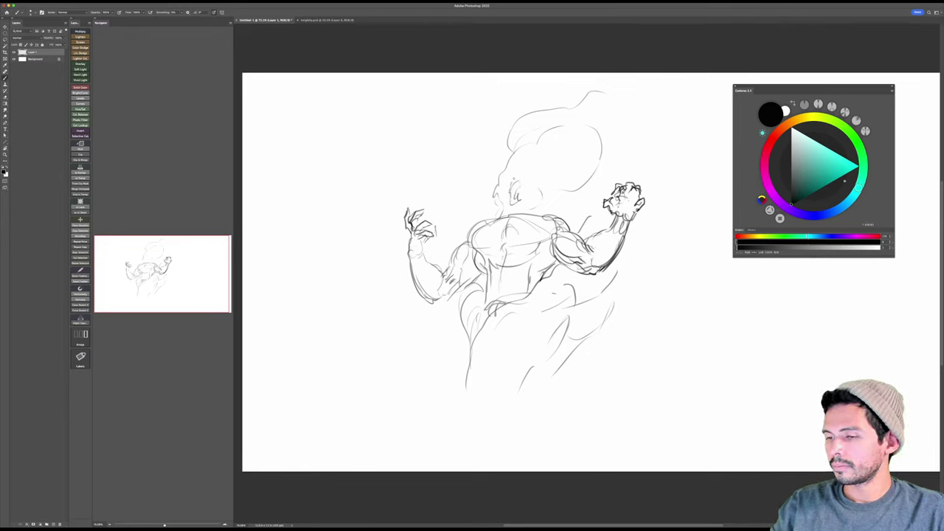
Step: Sketch the neckline, the outer strands of the hair and the long front contour of the leg
mouse_move(498, 218)
mouse_down()
mouse_move(493, 174)
mouse_move(525, 137)
mouse_move(530, 205)
mouse_up()
drag(619, 159, 592, 187)
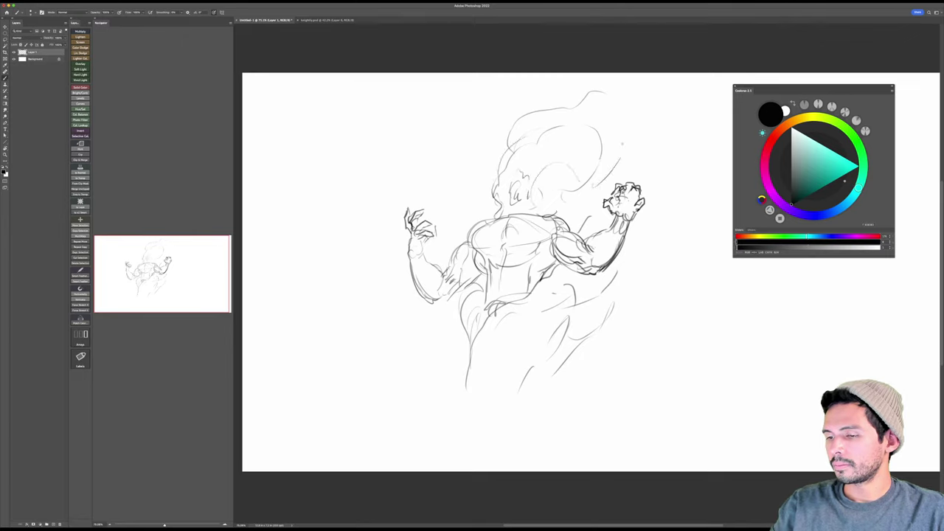
mouse_move(559, 236)
mouse_down()
mouse_move(524, 220)
mouse_move(529, 280)
mouse_move(462, 394)
mouse_move(459, 372)
mouse_move(457, 420)
mouse_up()
mouse_move(458, 369)
mouse_down()
mouse_move(465, 288)
mouse_move(458, 336)
mouse_up()
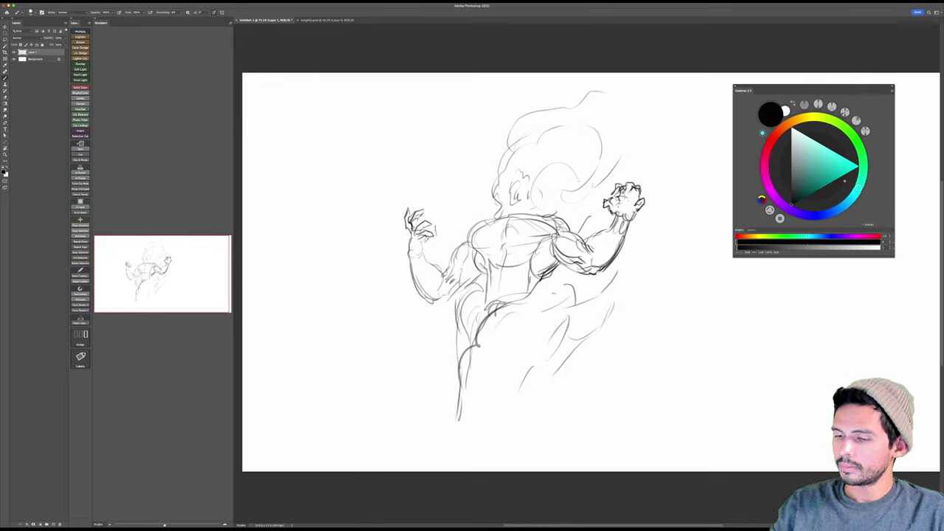
drag(459, 245, 461, 192)
Step: Sketch a long sweeping curve rising behind the figure, and extend the garment's back contour down to its lower tip
mouse_move(568, 344)
mouse_down()
mouse_move(636, 283)
mouse_move(720, 172)
mouse_up()
drag(643, 296, 563, 377)
drag(570, 367, 542, 439)
drag(465, 326, 459, 409)
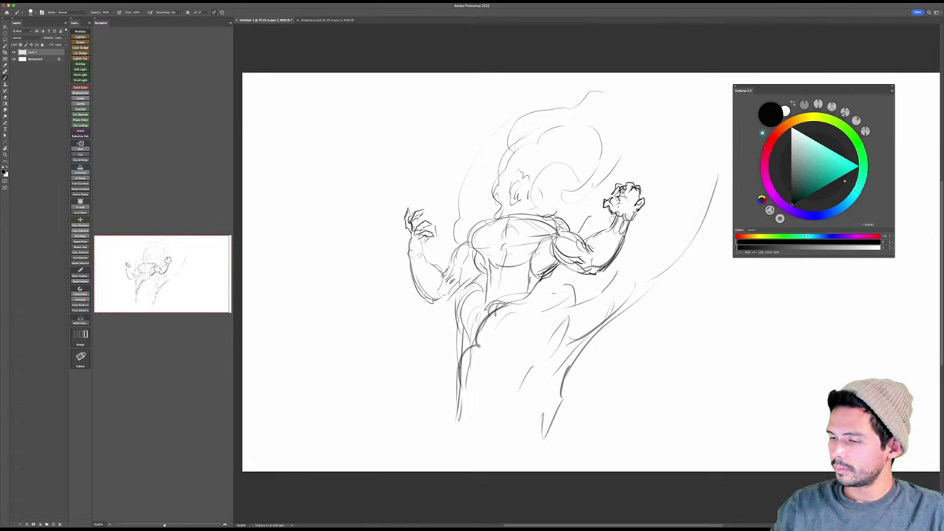
Step: Shade dark bands around both wrists and a collar around the neck
drag(617, 217, 602, 250)
mouse_move(629, 214)
mouse_down()
mouse_move(599, 235)
mouse_move(600, 245)
mouse_up()
drag(629, 213, 612, 232)
drag(419, 249, 409, 263)
drag(408, 254, 428, 274)
drag(491, 217, 535, 208)
Step: Move the sketch layer toward the left side of the canvas
key(v)
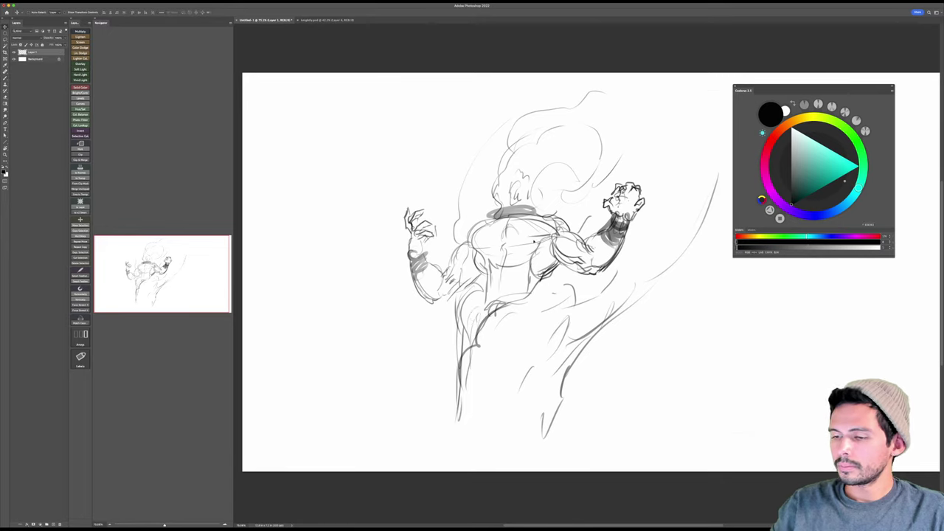
drag(535, 242, 471, 247)
key(b)
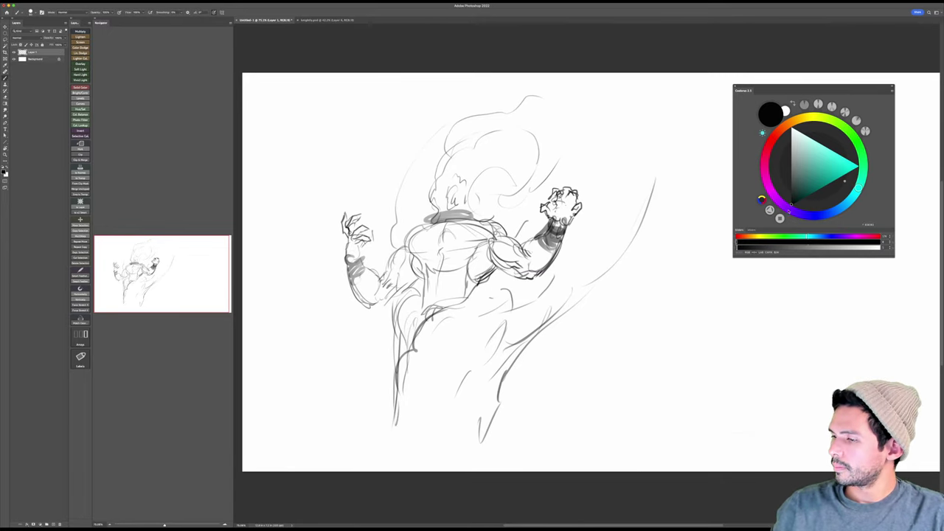
Step: Set the brush colour to a deep, saturated red
drag(789, 211, 769, 145)
click(837, 176)
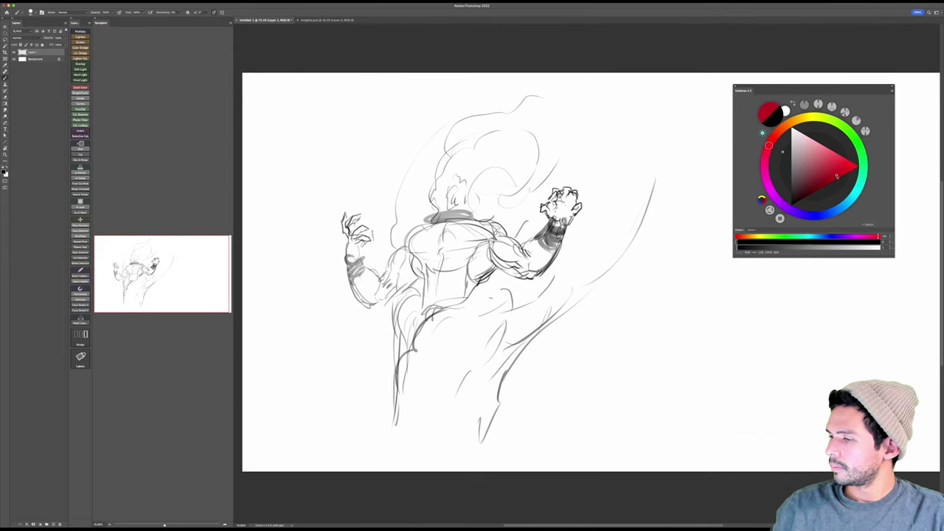
click(839, 174)
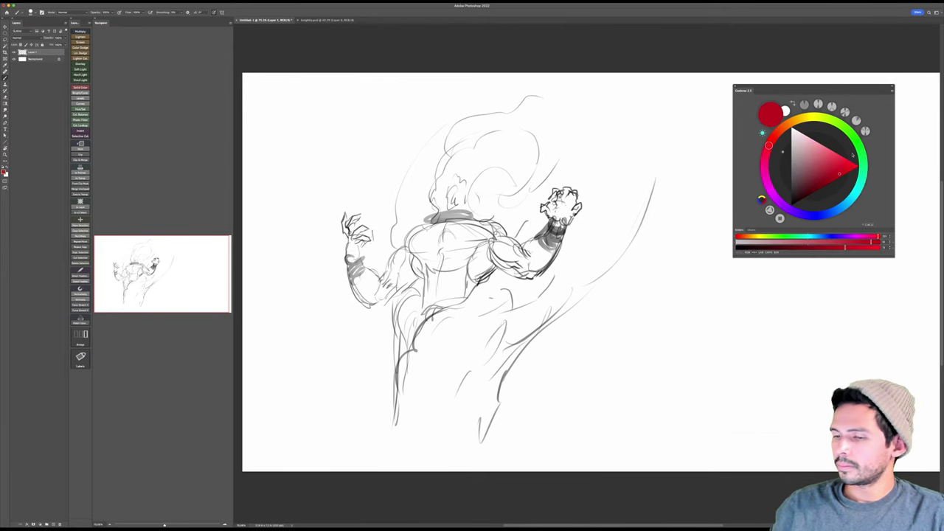
Step: Examine the painted knight characters in the other open document, shift the colour wheel up, and return to the sketch
click(313, 21)
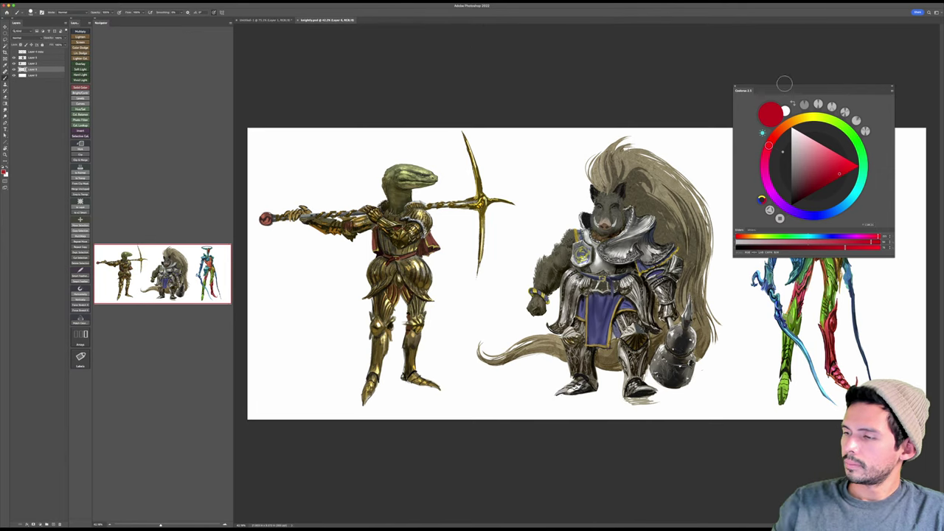
mouse_move(805, 87)
mouse_down()
mouse_move(889, 38)
mouse_move(794, 73)
mouse_up()
click(270, 20)
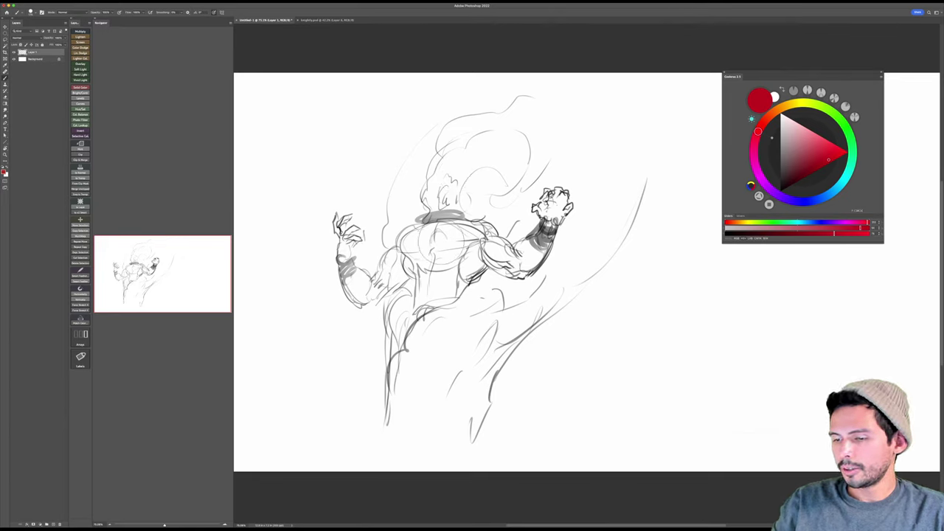
Step: Paint the left-side arm and shoulder red, and block in the torso, other arm, hand and face with dark maroon
mouse_move(447, 243)
mouse_down()
mouse_move(398, 252)
mouse_move(384, 289)
mouse_move(354, 299)
mouse_move(343, 279)
mouse_move(363, 277)
mouse_move(342, 257)
mouse_up()
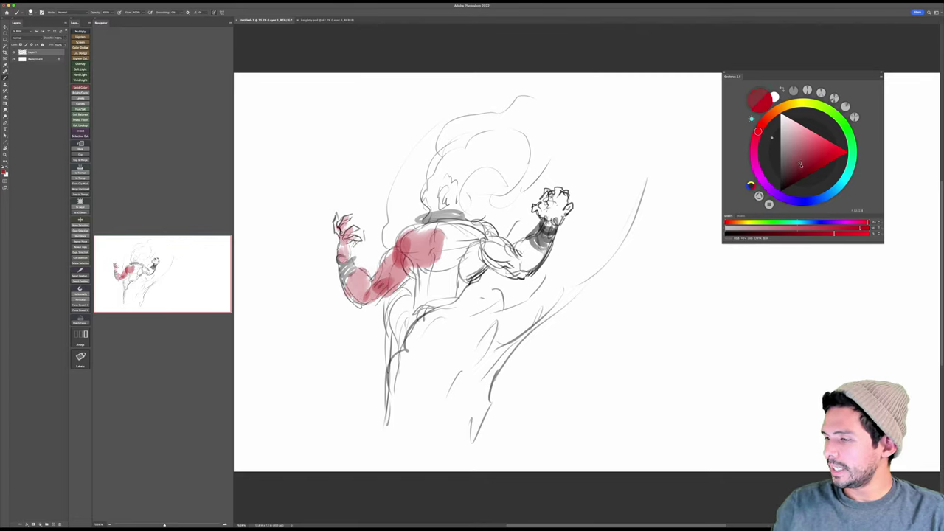
drag(801, 164, 800, 173)
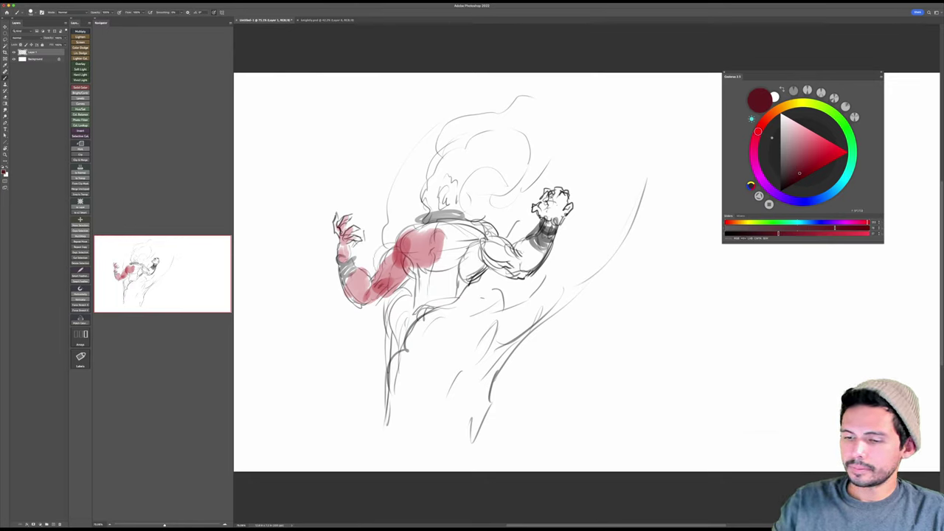
mouse_move(397, 253)
mouse_down()
mouse_move(404, 279)
mouse_move(356, 287)
mouse_move(422, 256)
mouse_move(436, 230)
mouse_move(422, 254)
mouse_move(434, 270)
mouse_move(429, 292)
mouse_move(467, 260)
mouse_move(453, 229)
mouse_move(494, 238)
mouse_move(472, 273)
mouse_up()
drag(520, 230, 491, 280)
mouse_move(546, 240)
mouse_down()
mouse_move(524, 277)
mouse_move(565, 214)
mouse_move(528, 221)
mouse_move(543, 218)
mouse_up()
drag(568, 189, 553, 225)
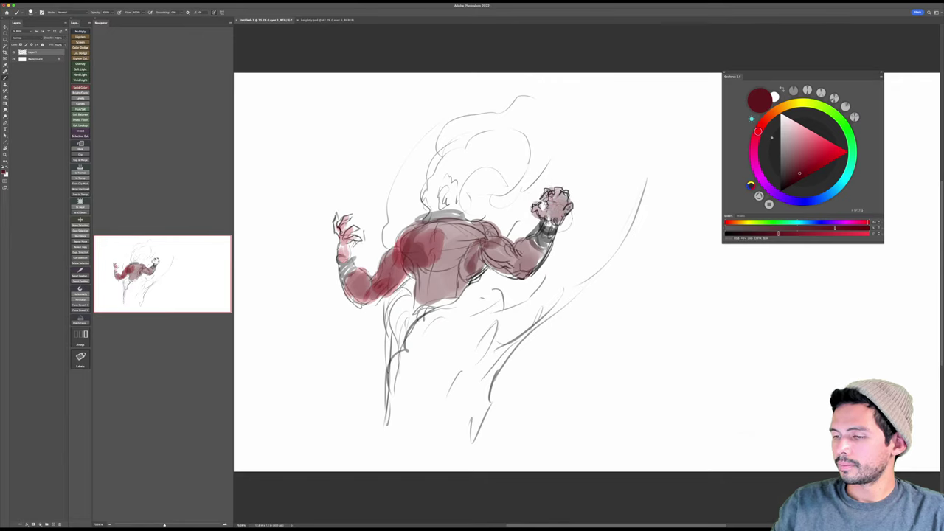
drag(448, 180, 444, 200)
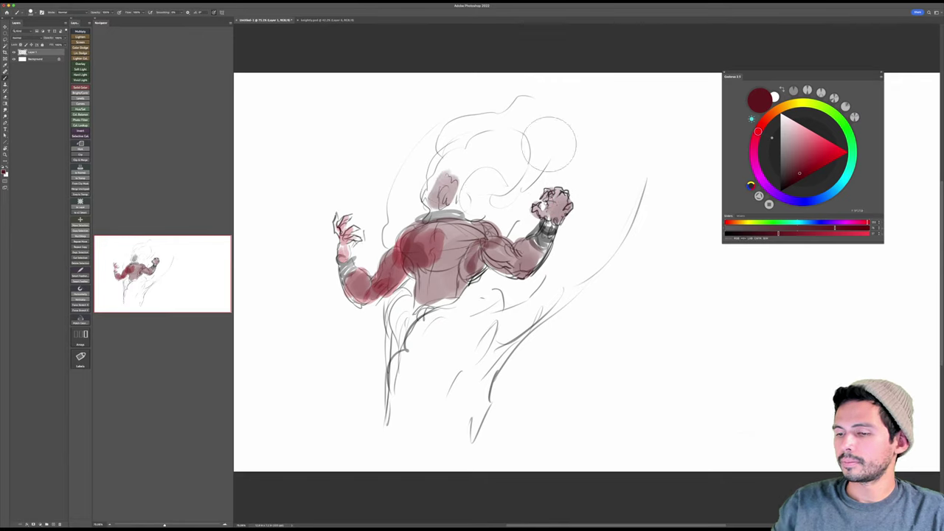
Step: Block in the hair around the head with near-black, semi-transparent strokes from a much larger brush
click(783, 185)
key(bracketright)
key(bracketright)
key(bracketright)
key(bracketright)
key(bracketright)
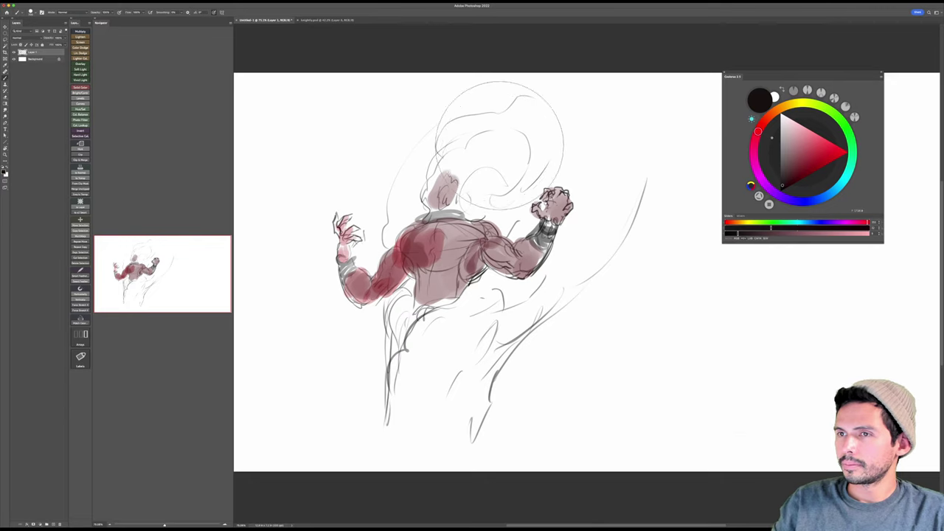
mouse_move(500, 145)
mouse_down()
mouse_move(477, 133)
mouse_move(455, 136)
mouse_move(404, 195)
mouse_up()
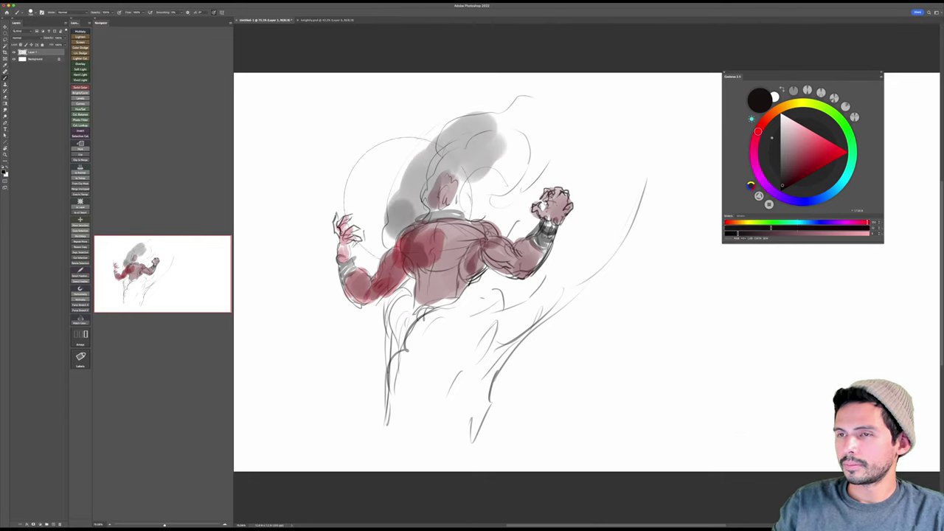
Step: Darken the outer edge of the hair with a smaller brush, and build up its overall mass with a larger one
key(bracketleft)
key(bracketleft)
key(bracketleft)
key(bracketleft)
mouse_move(434, 142)
mouse_down()
mouse_move(396, 199)
mouse_move(390, 238)
mouse_up()
key(bracketright)
key(bracketright)
key(bracketright)
key(bracketright)
mouse_move(424, 159)
mouse_down()
mouse_move(434, 126)
mouse_move(512, 124)
mouse_move(507, 180)
mouse_move(485, 184)
mouse_move(504, 189)
mouse_move(512, 177)
mouse_move(439, 156)
mouse_up()
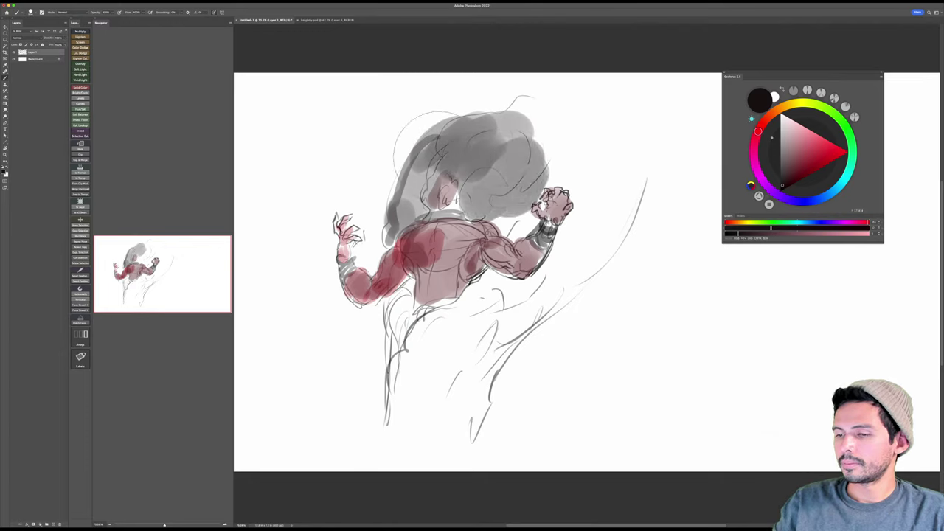
Step: Deepen the hair with pure black at the crown and behind the neck
key(d)
mouse_move(460, 216)
mouse_down()
mouse_move(458, 196)
mouse_move(491, 215)
mouse_move(447, 144)
mouse_move(413, 208)
mouse_move(414, 189)
mouse_move(447, 162)
mouse_move(501, 199)
mouse_move(531, 177)
mouse_move(480, 184)
mouse_up()
drag(445, 154, 456, 140)
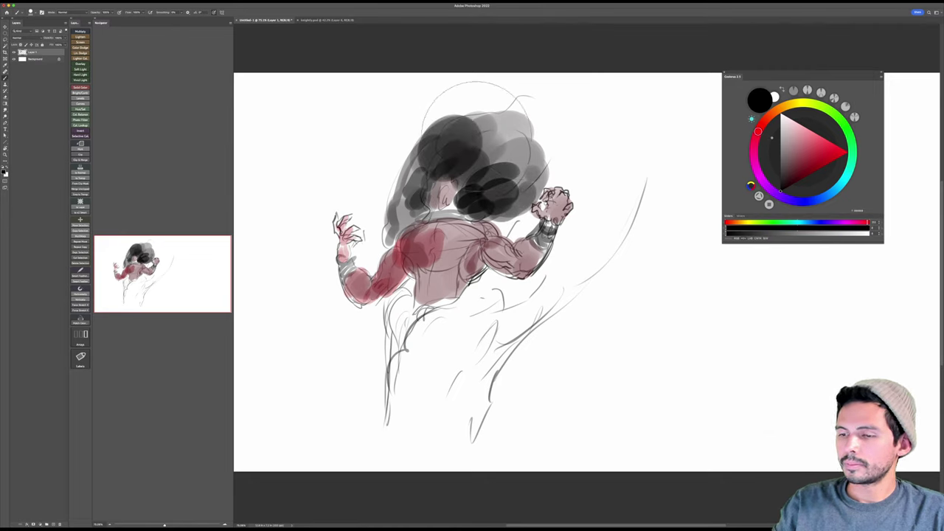
click(796, 107)
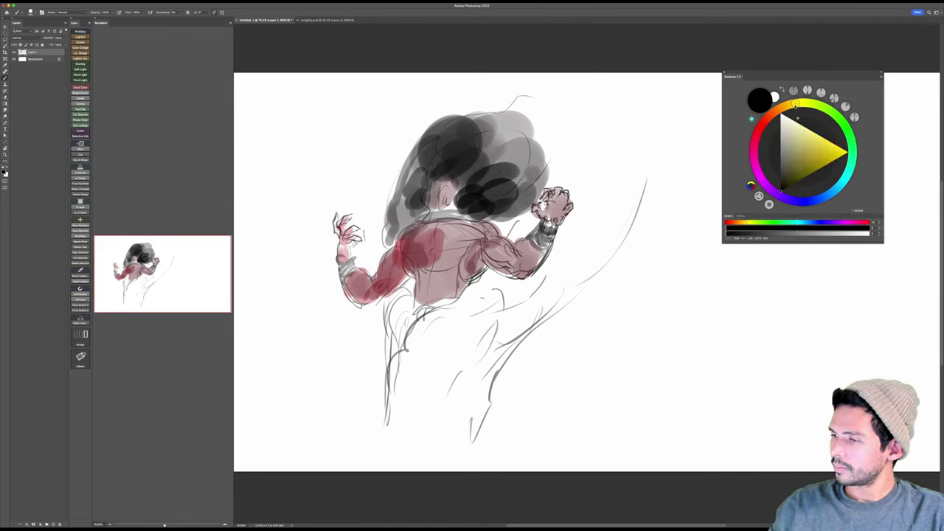
click(833, 154)
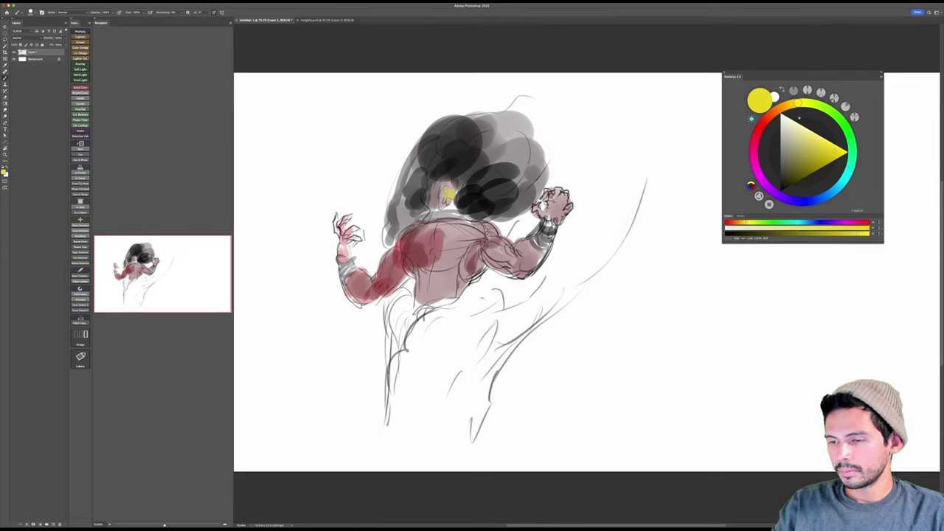
drag(450, 194, 453, 189)
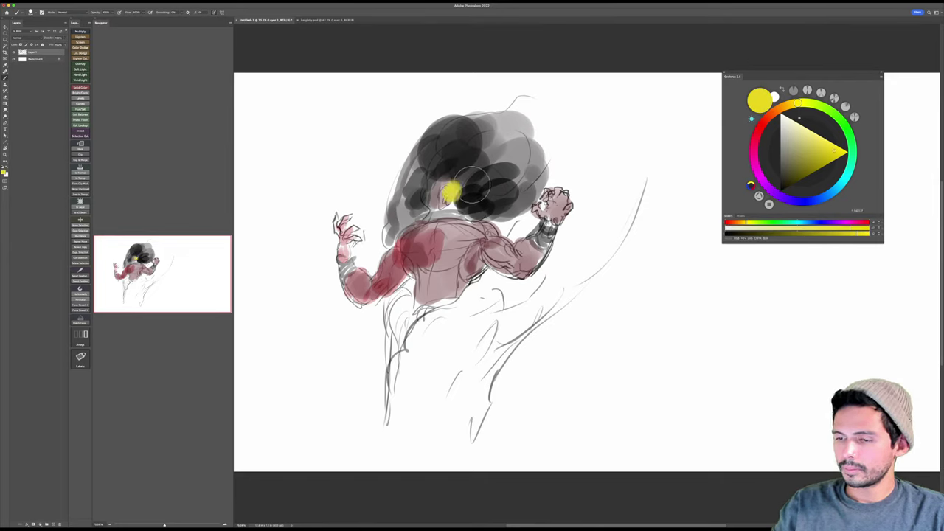
key(super+z)
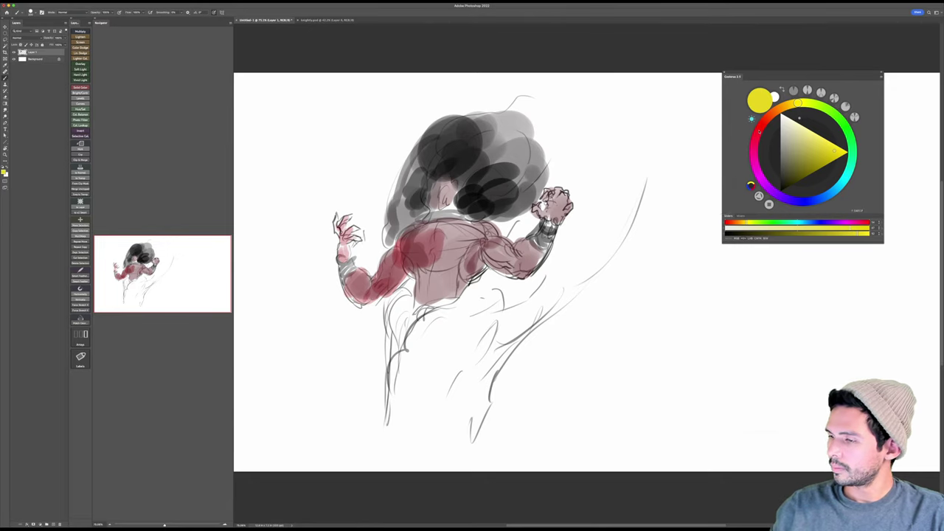
Step: Darken the face and the hair around it with a very dark reddish brown, and choose near-black for the neck shadow
drag(760, 132, 767, 120)
click(790, 186)
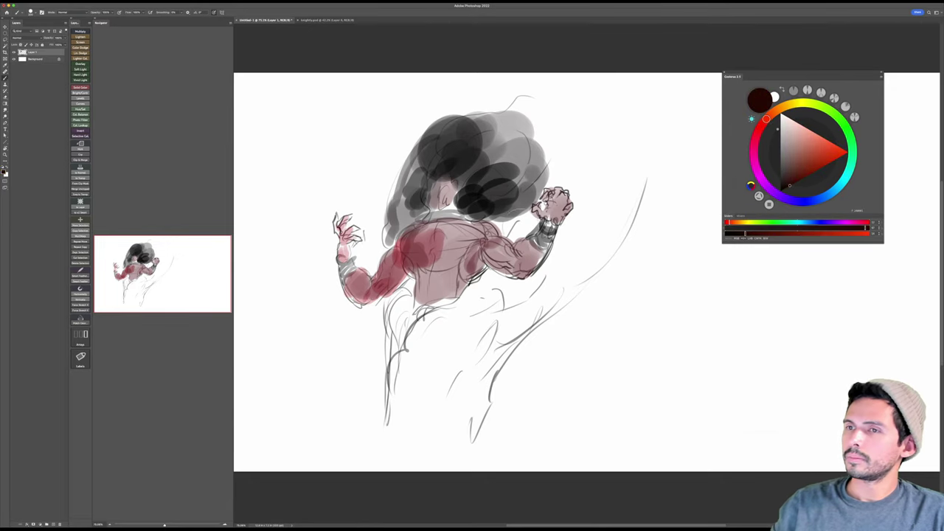
mouse_move(453, 187)
mouse_down()
mouse_move(452, 204)
mouse_move(447, 182)
mouse_move(441, 201)
mouse_move(457, 188)
mouse_move(450, 185)
mouse_move(472, 193)
mouse_up()
key(bracketright)
key(bracketright)
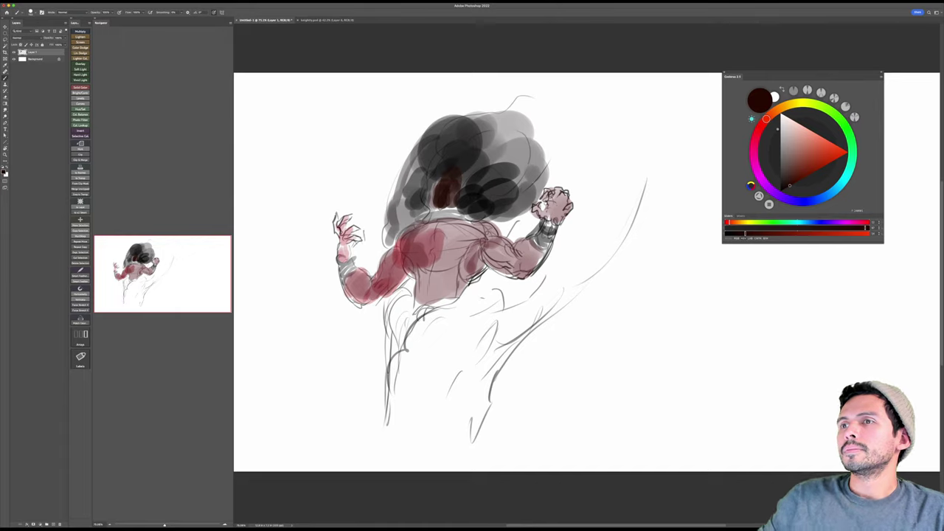
key(super+Tab)
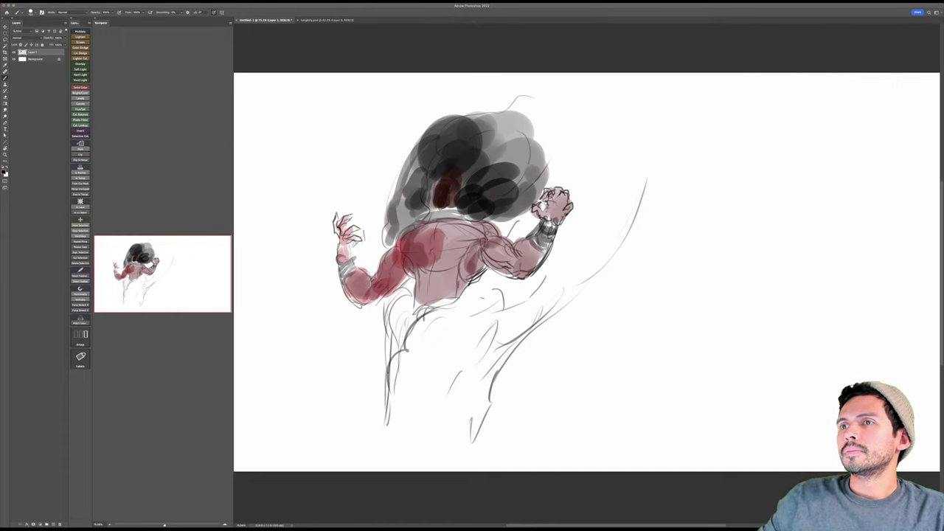
key(super+Tab)
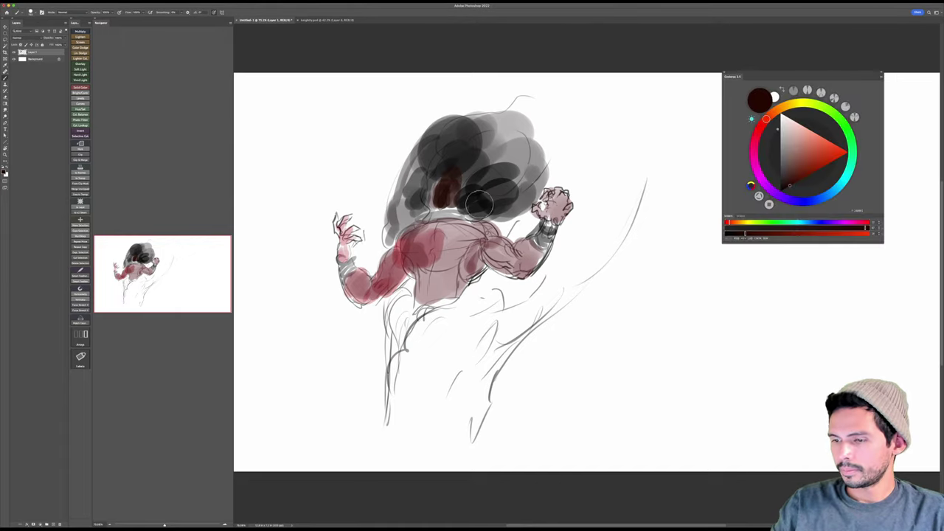
mouse_move(447, 194)
mouse_down()
mouse_move(445, 179)
mouse_move(463, 183)
mouse_up()
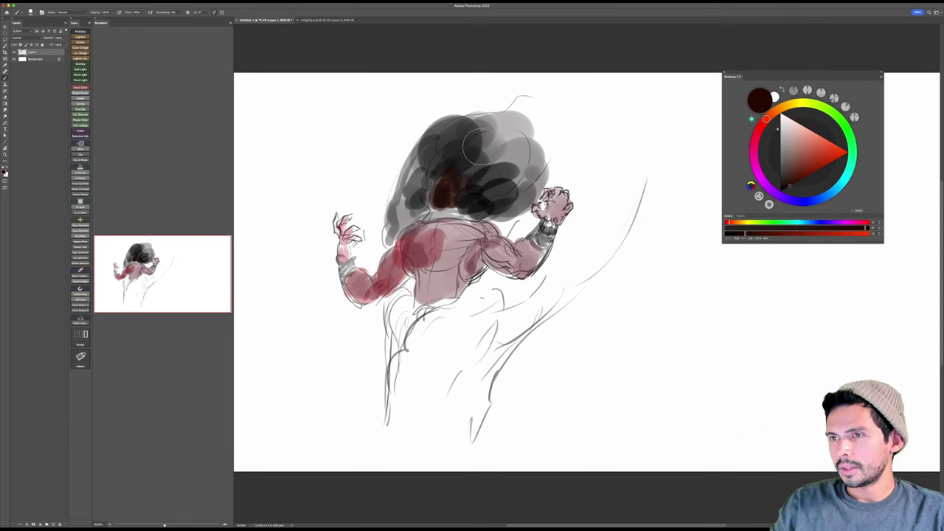
mouse_move(476, 144)
mouse_down()
mouse_move(471, 174)
mouse_move(454, 163)
mouse_move(437, 179)
mouse_move(444, 201)
mouse_move(473, 184)
mouse_up()
click(783, 188)
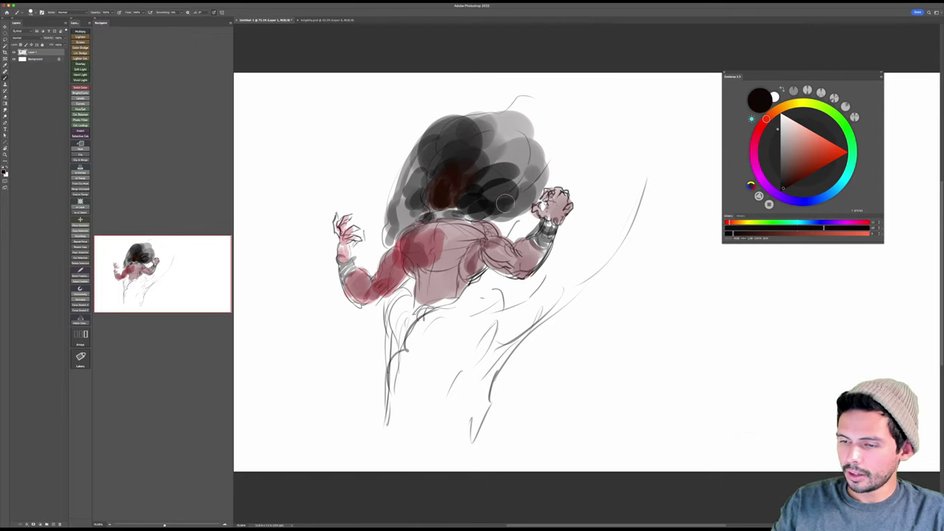
Step: Glaze the torso with muted brown, and strengthen both arms, the raised fist and the shoulder with red sampled from the arm
click(794, 158)
mouse_move(444, 240)
mouse_down()
mouse_move(465, 246)
mouse_move(427, 289)
mouse_move(454, 284)
mouse_up()
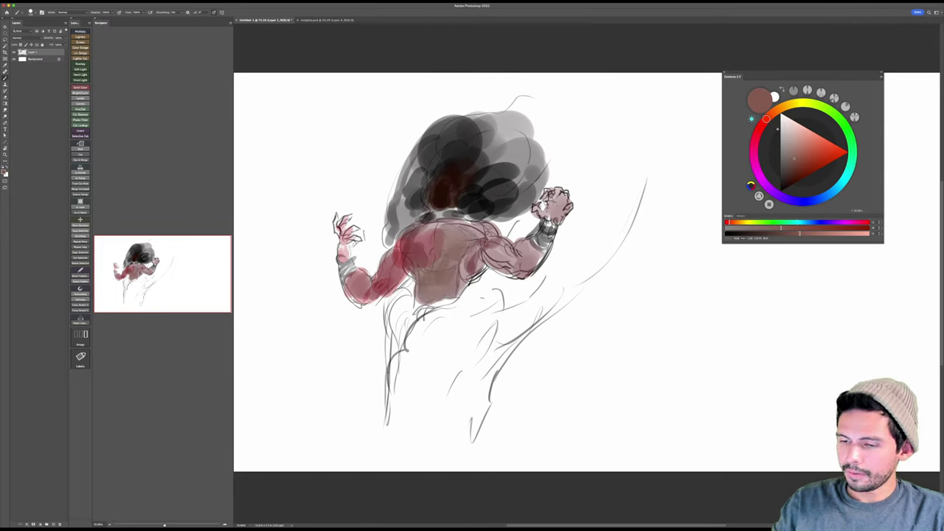
alt+click(404, 256)
drag(396, 256, 355, 292)
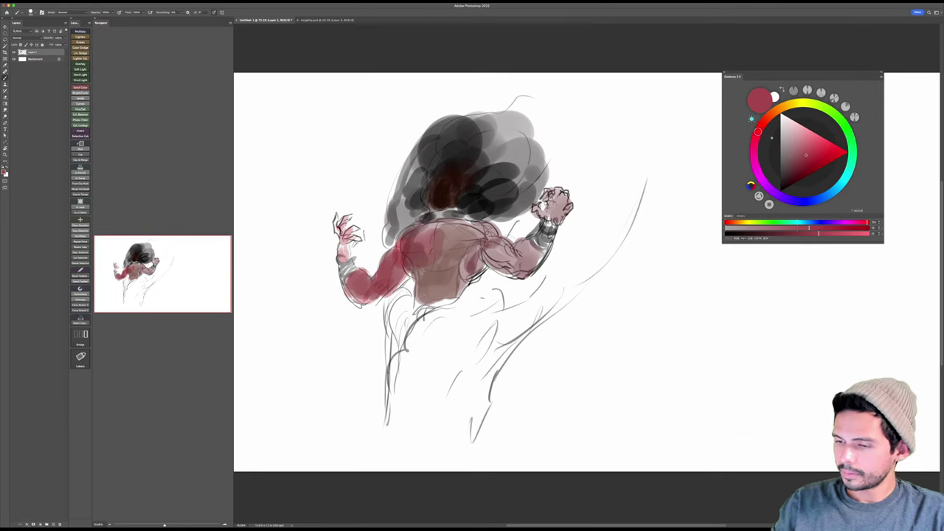
mouse_move(491, 243)
mouse_down()
mouse_move(520, 262)
mouse_move(577, 204)
mouse_up()
drag(435, 235, 425, 245)
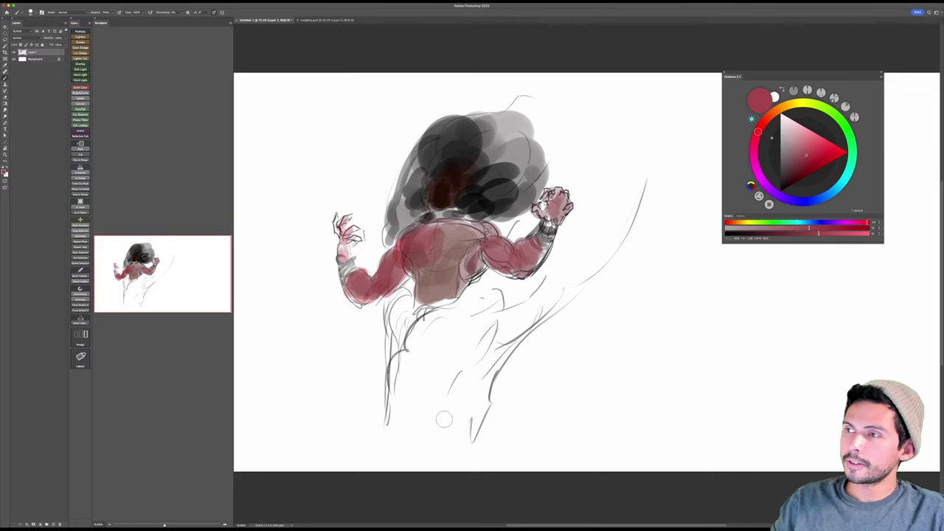
Step: Smudge the red on the shoulder and arms smoother, and shade the left-side elbow and forearm with softly blended black
key(r)
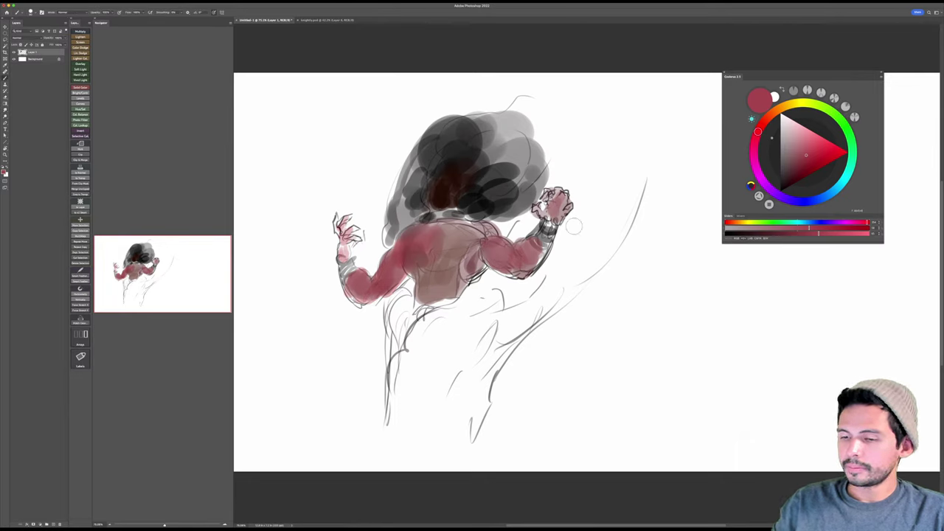
key(b)
key(d)
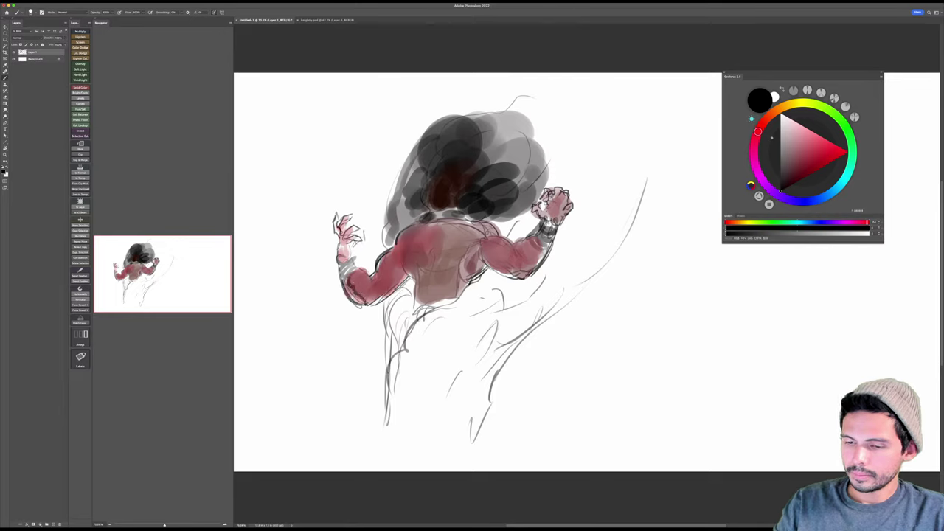
key(r)
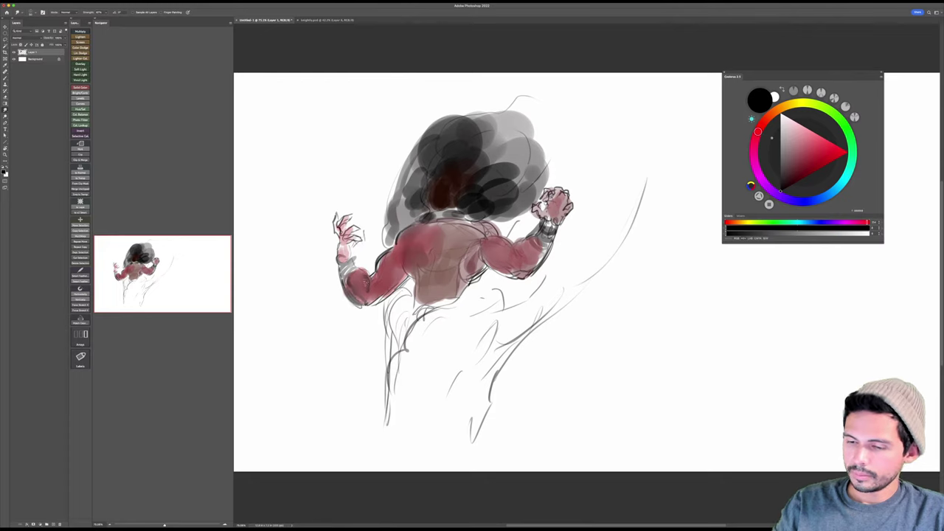
drag(580, 285, 559, 286)
Step: Paint dark red muscle shading over the left-side shoulder and back, using a larger brush down the middle of the torso
key(b)
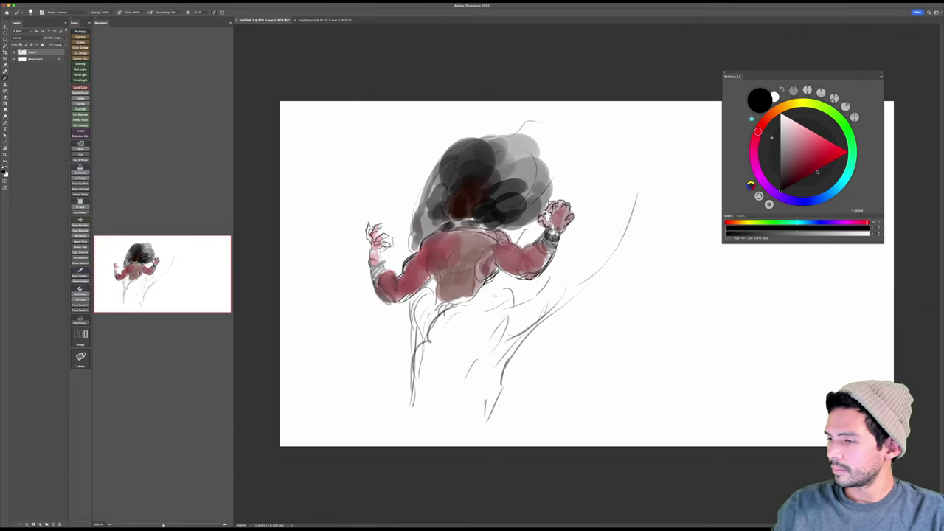
click(805, 181)
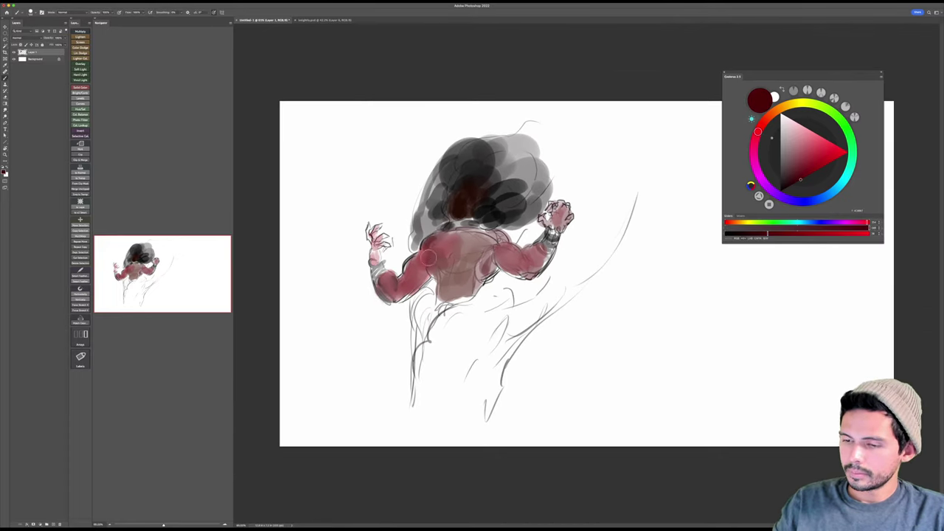
mouse_move(429, 258)
mouse_down()
mouse_move(408, 276)
mouse_move(466, 231)
mouse_move(462, 249)
mouse_up()
key(bracketright)
key(bracketright)
key(bracketright)
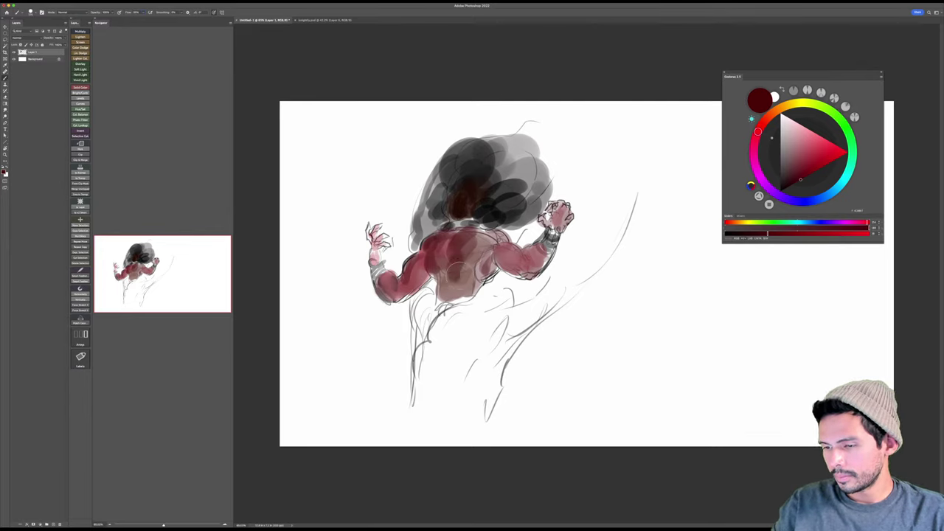
drag(458, 269, 458, 281)
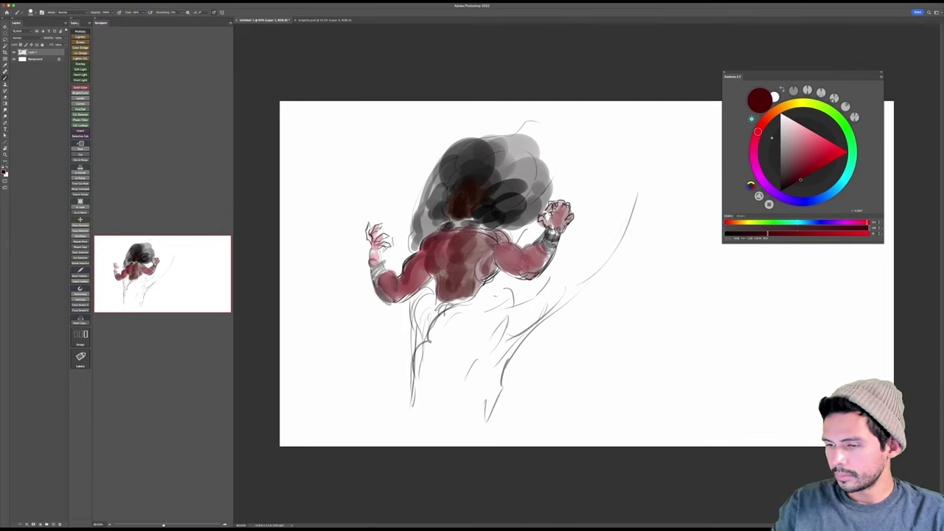
Step: Scale the whole character drawing down with Free Transform and shift it slightly downward
key(ctrl+t)
drag(639, 425, 575, 354)
drag(485, 316, 488, 325)
key(Return)
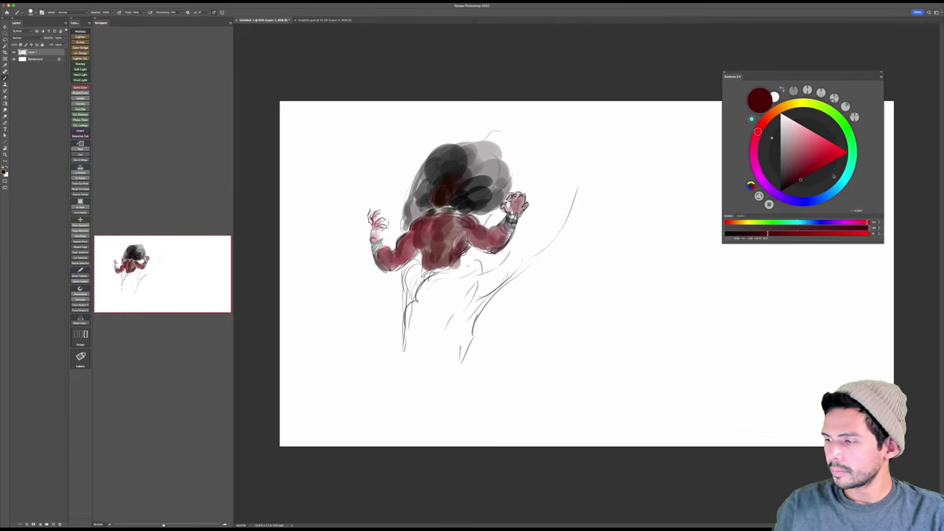
Step: Shade the upper back with darker maroon, and paint a saturated red patch in its centre
click(793, 182)
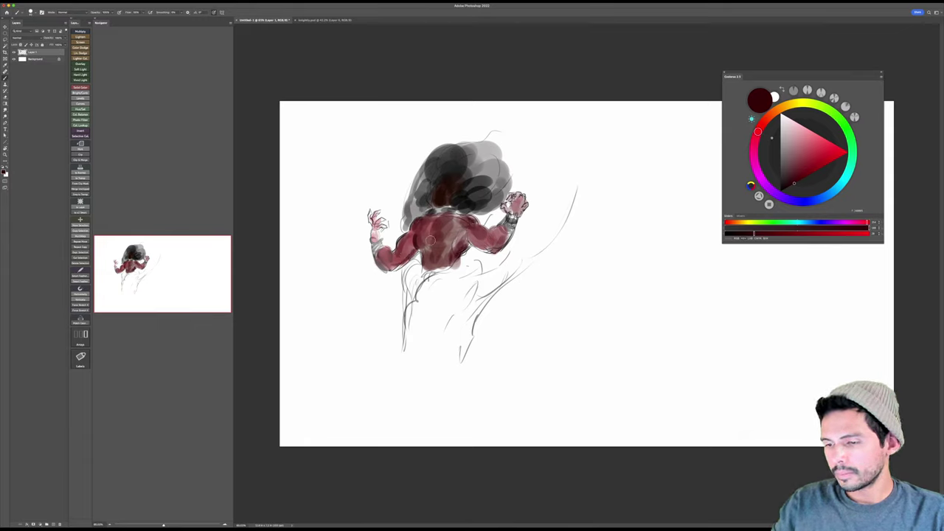
drag(450, 217, 458, 219)
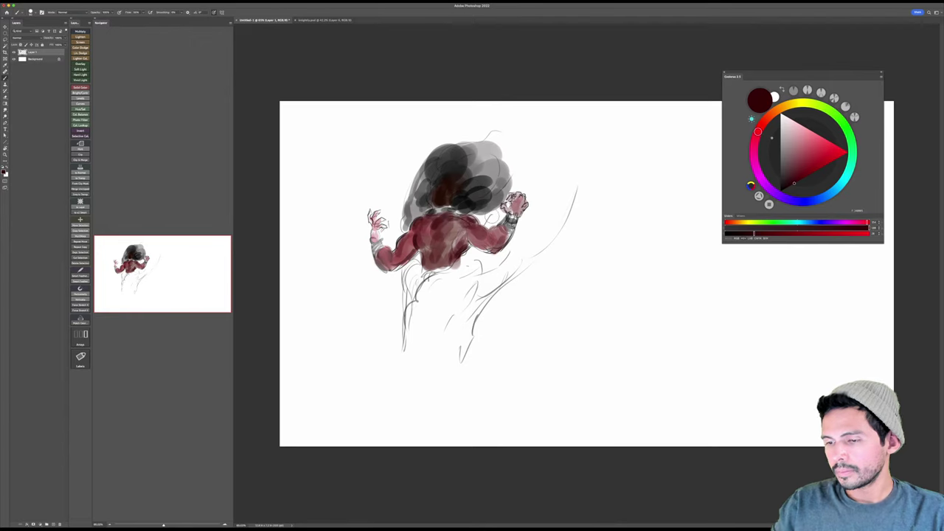
click(765, 121)
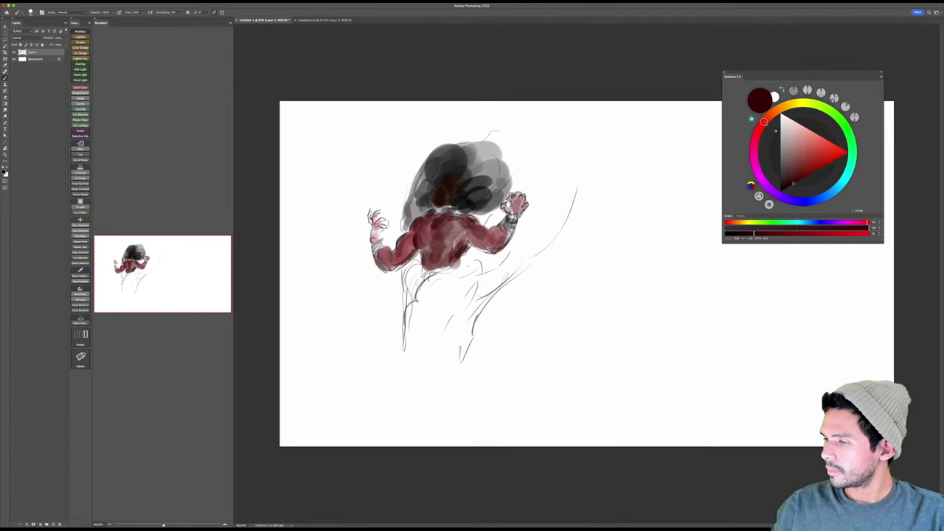
click(825, 164)
mouse_move(458, 221)
mouse_down()
mouse_move(432, 237)
mouse_move(444, 248)
mouse_move(440, 237)
mouse_up()
Step: Set the brush mode to Color Dodge and build a glowing red and orange spot in the centre of the back
shift+right_click(454, 241)
click(471, 315)
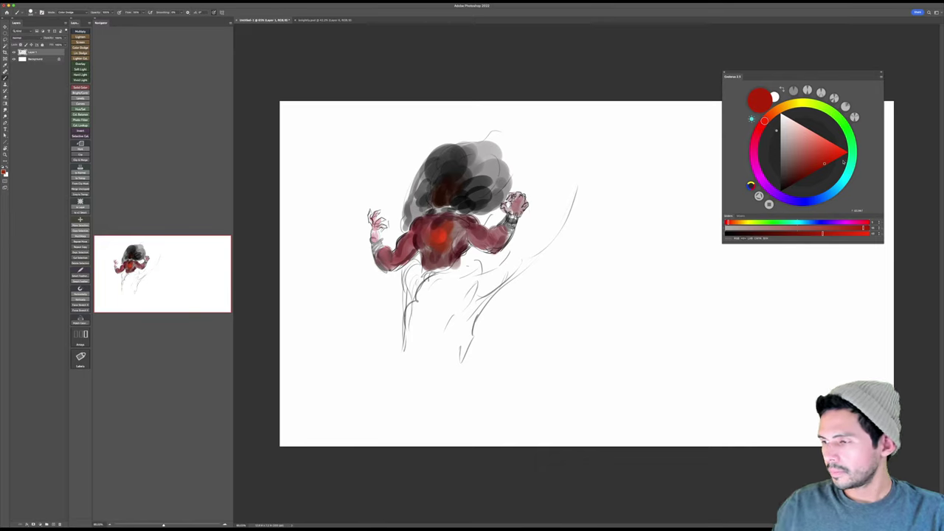
drag(765, 120, 784, 106)
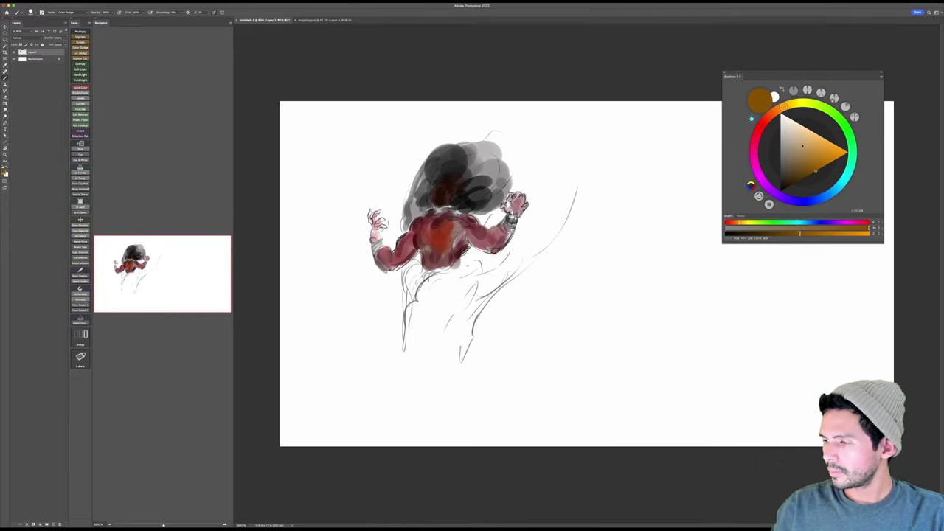
click(841, 156)
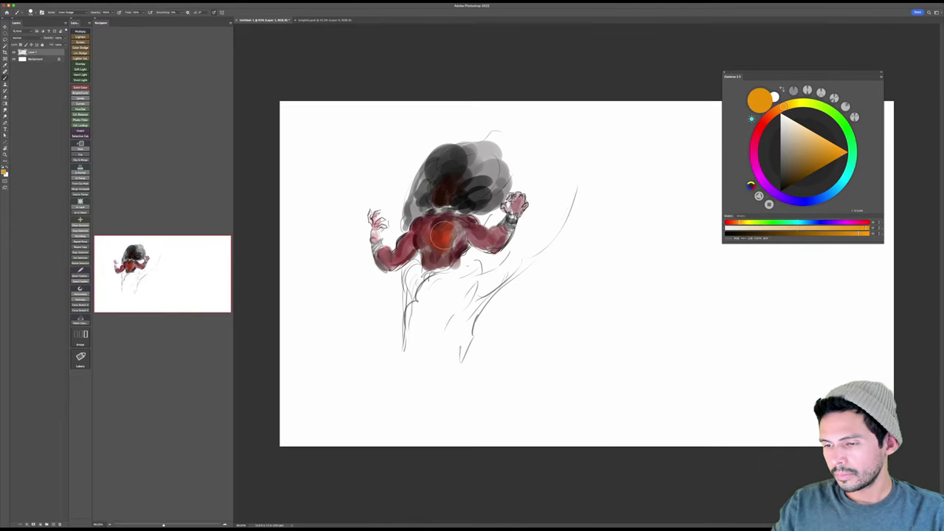
drag(442, 235, 455, 230)
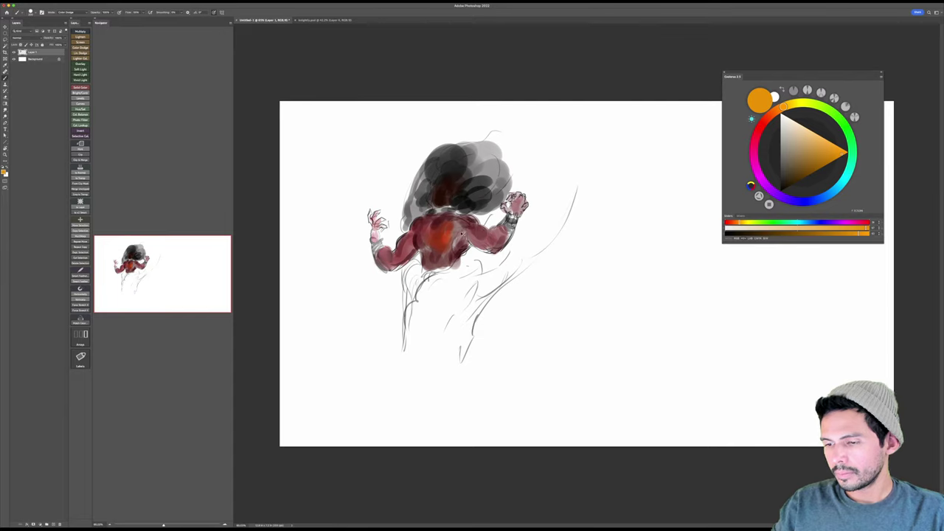
Step: Return the brush to Normal mode and paint orange over the core of the glow, undoing the surplus stroke
shift+right_click(463, 236)
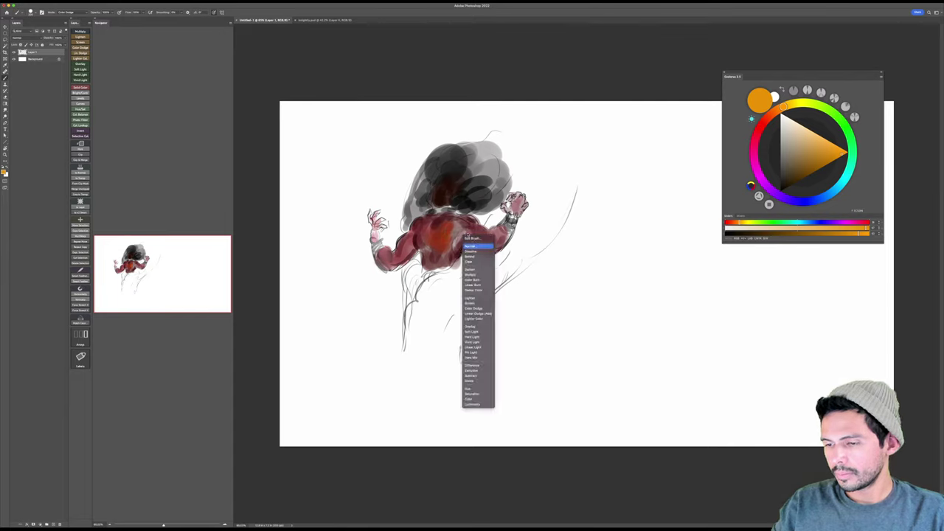
click(473, 247)
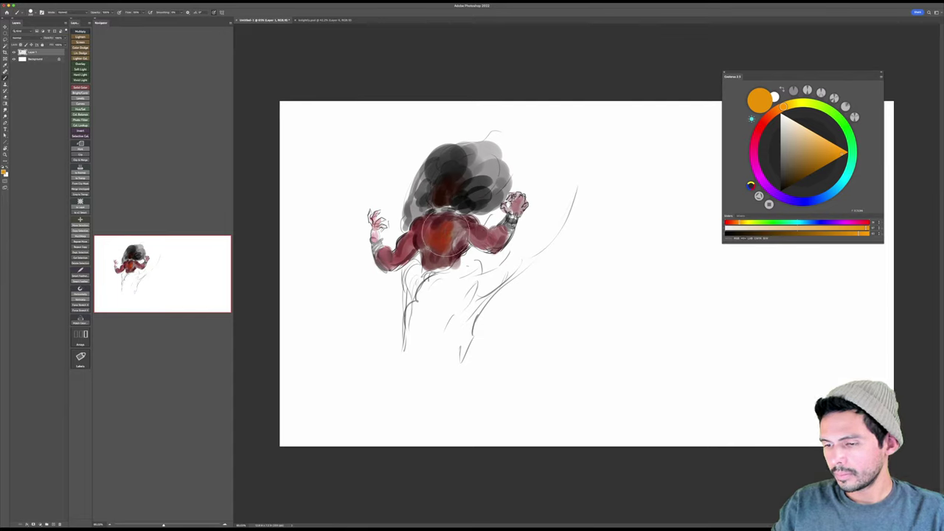
mouse_move(446, 231)
mouse_down()
mouse_move(448, 239)
mouse_move(447, 231)
mouse_move(433, 233)
mouse_move(438, 240)
mouse_up()
key(super+z)
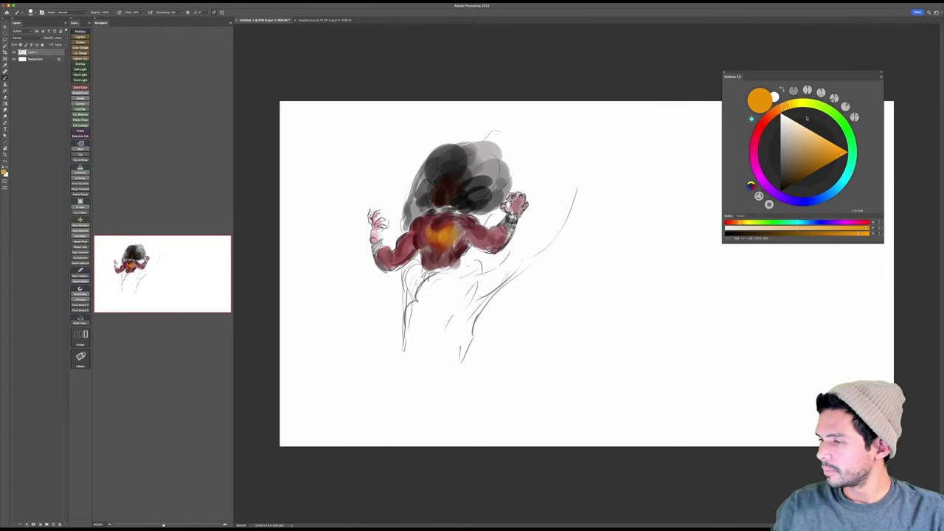
Step: Spread deep orange-red from the glow across the upper back and shoulders, and sample the glow's orange
click(759, 129)
click(828, 161)
click(766, 119)
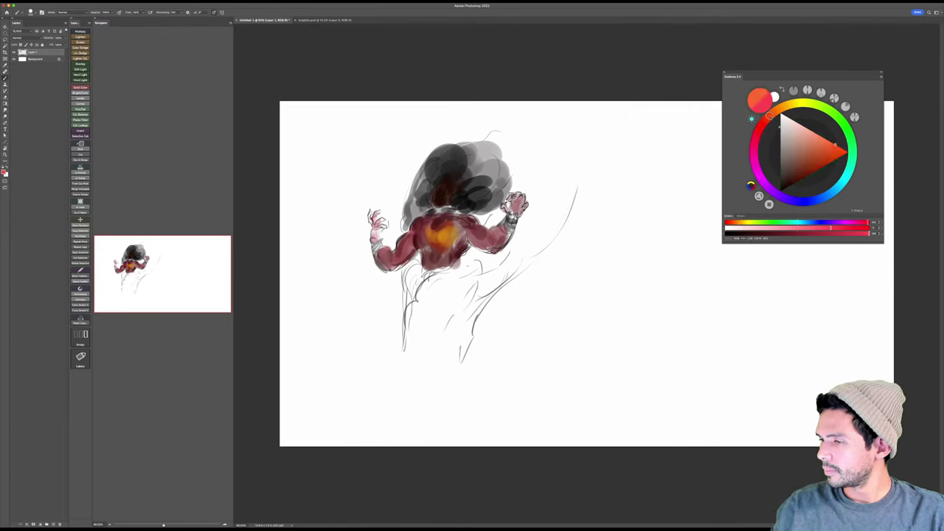
drag(823, 170, 826, 166)
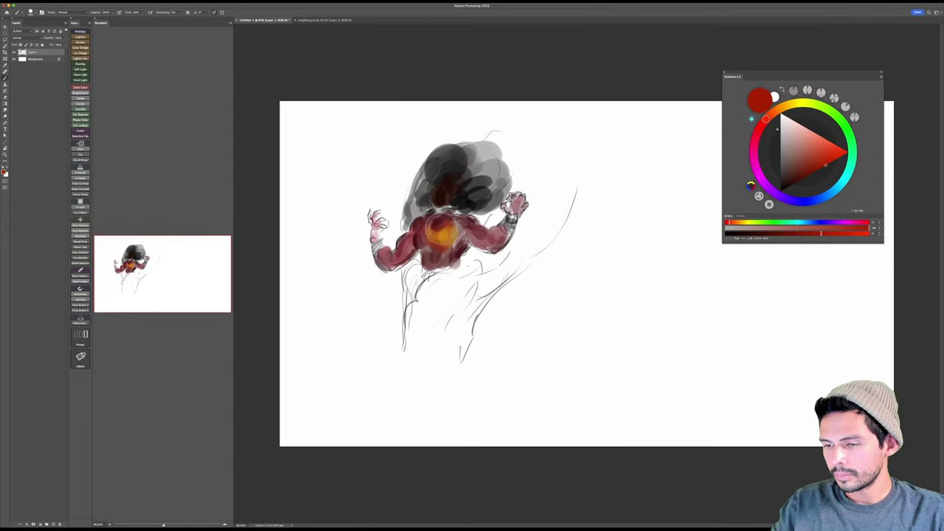
mouse_move(440, 227)
mouse_down()
mouse_move(449, 223)
mouse_move(422, 238)
mouse_move(461, 237)
mouse_move(459, 222)
mouse_move(471, 219)
mouse_up()
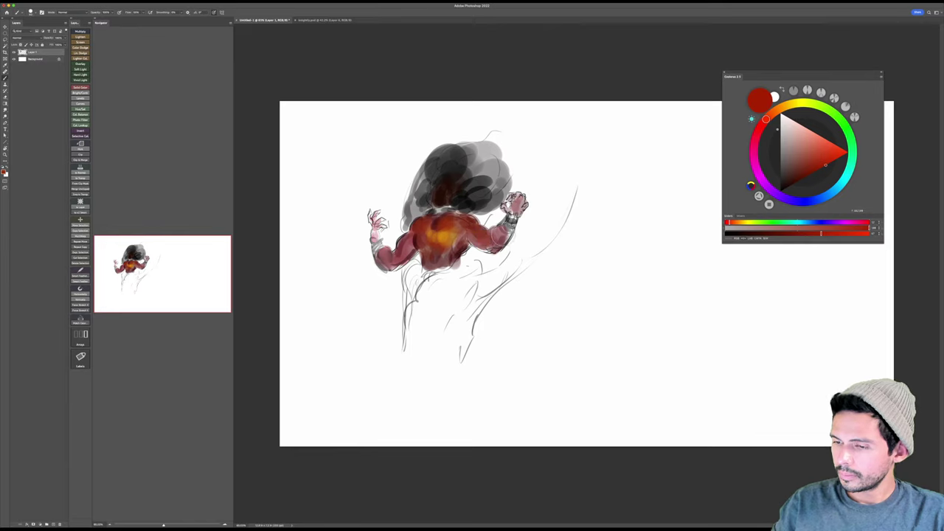
alt+click(442, 236)
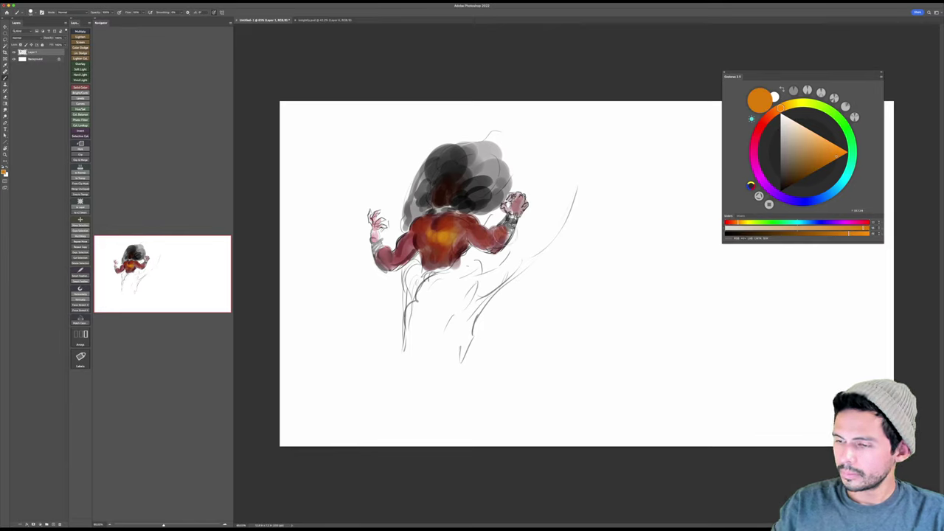
Step: Paint bright orange flame-like streaks along the base of the neck, down the back and over the right arm
click(842, 152)
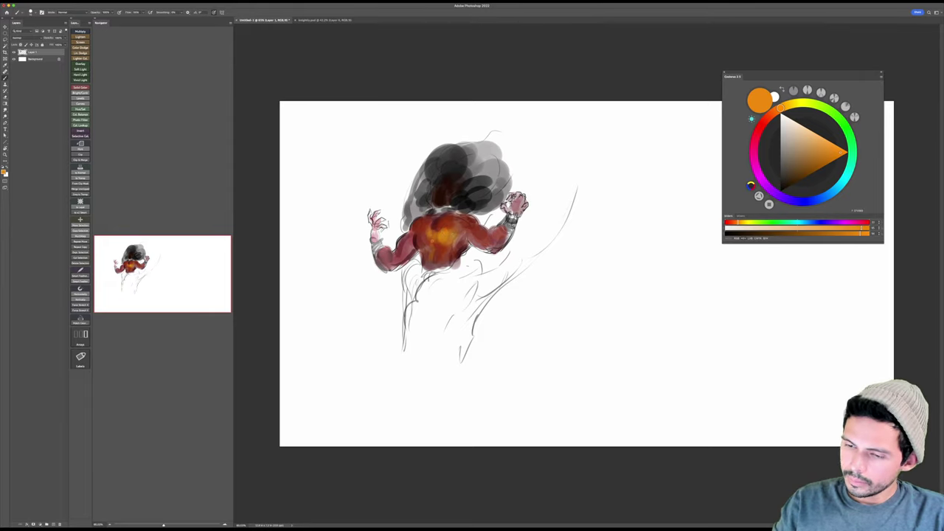
drag(437, 229, 445, 236)
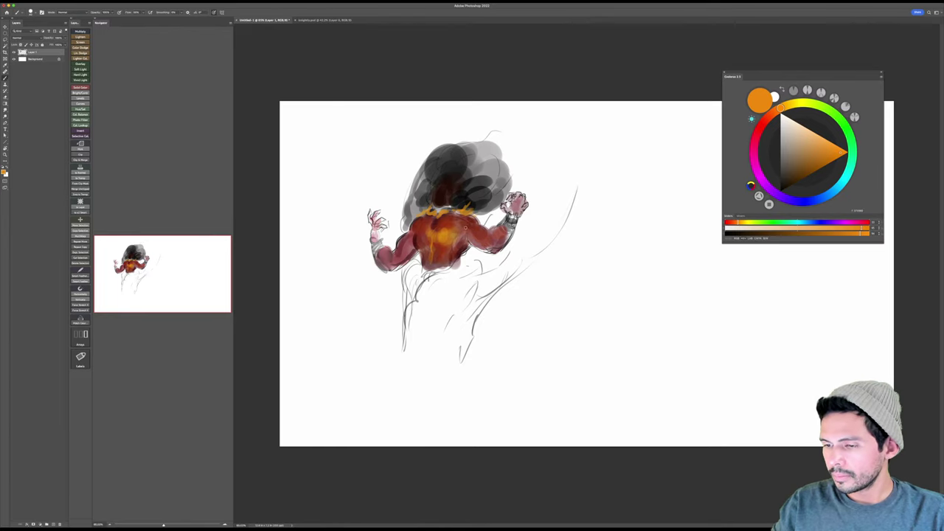
key(r)
drag(530, 150, 473, 230)
drag(538, 237, 581, 203)
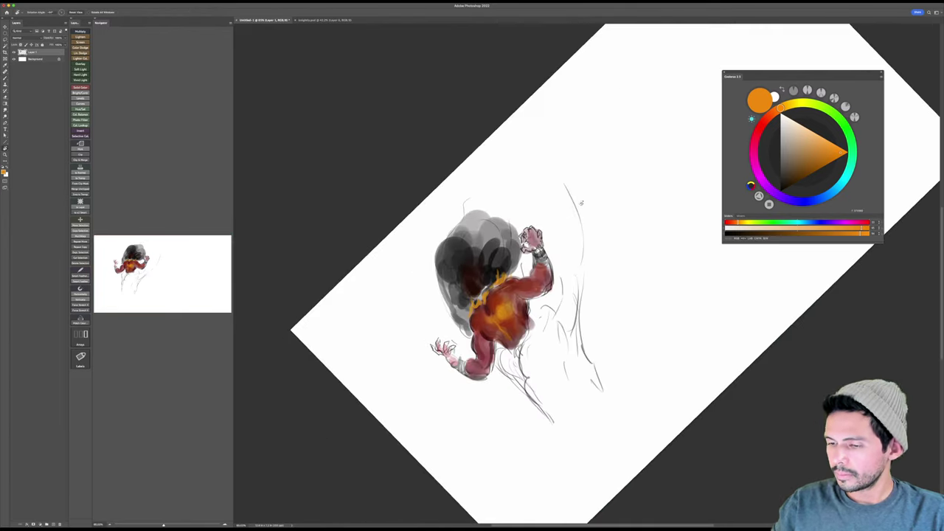
key(b)
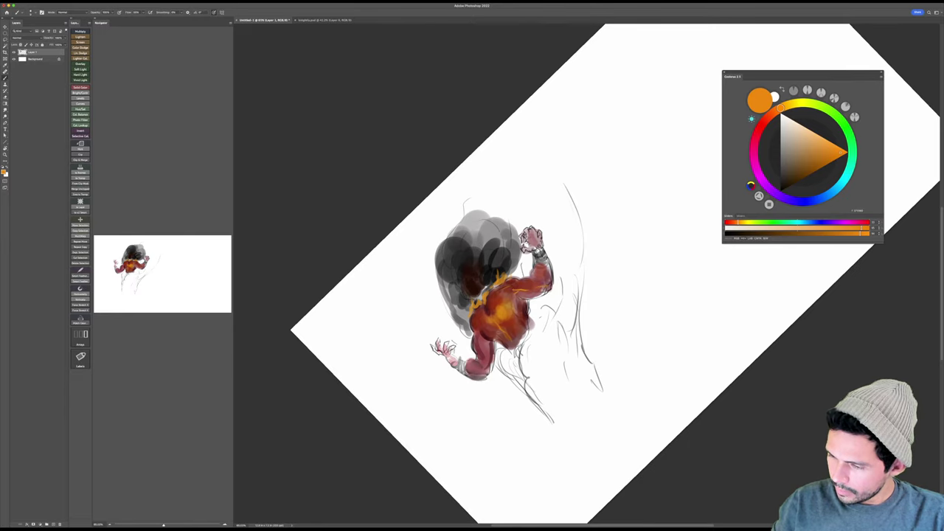
key(Escape)
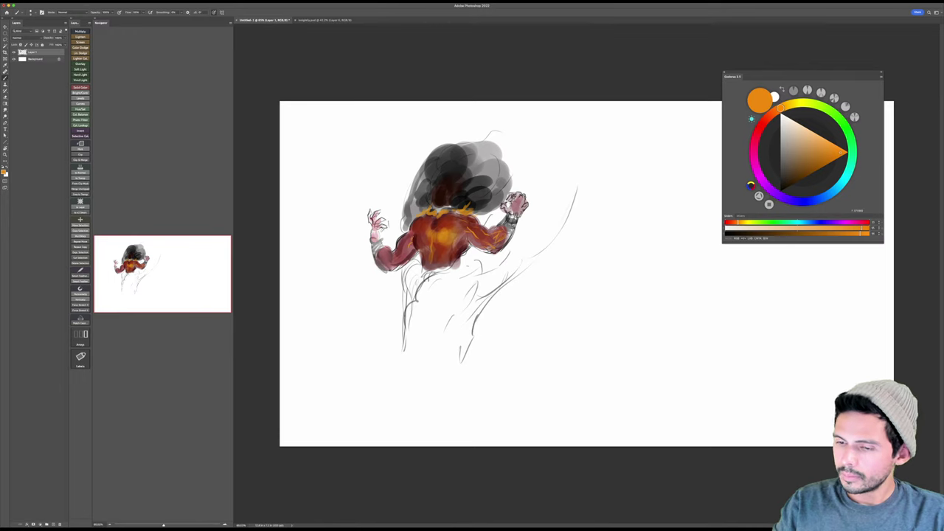
Step: Save the drawing in Photoshop format in the Sketches for Demons folder inside Pandaemonium
drag(555, 236, 590, 234)
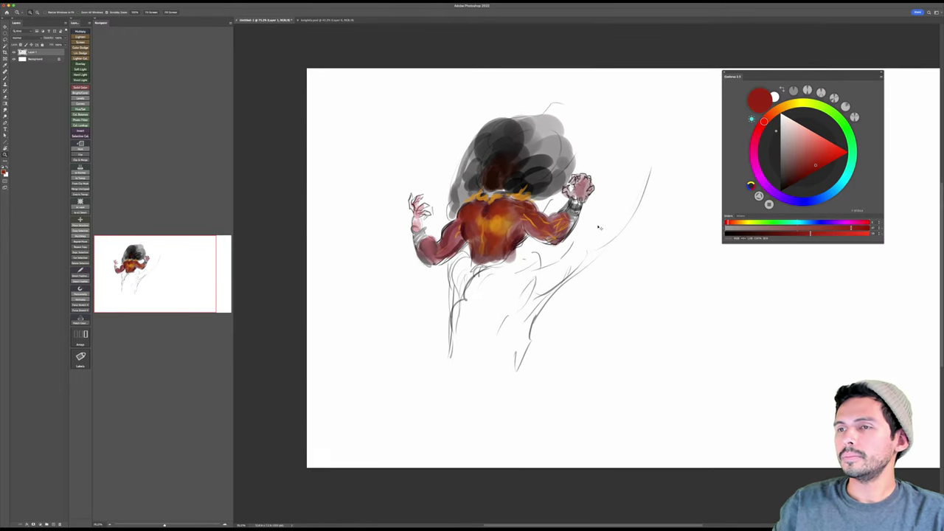
key(shift+super+s)
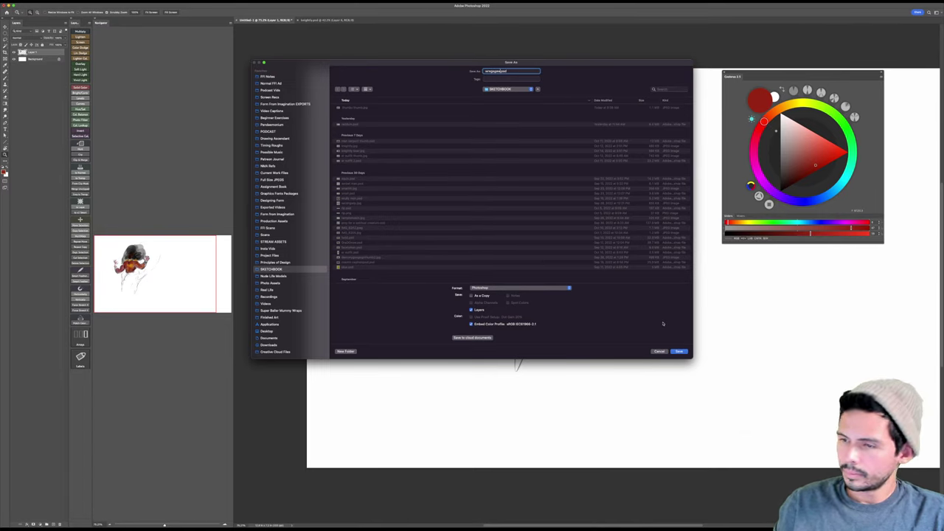
click(279, 124)
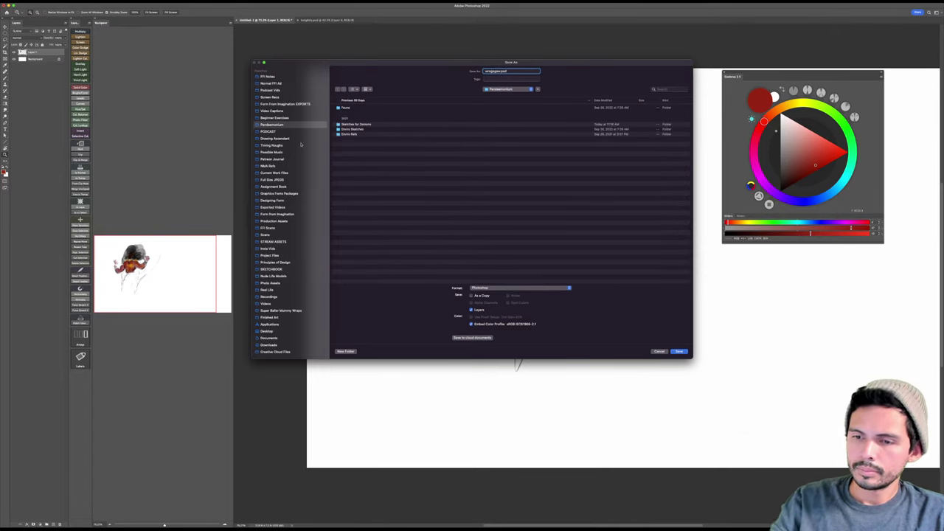
double_click(371, 126)
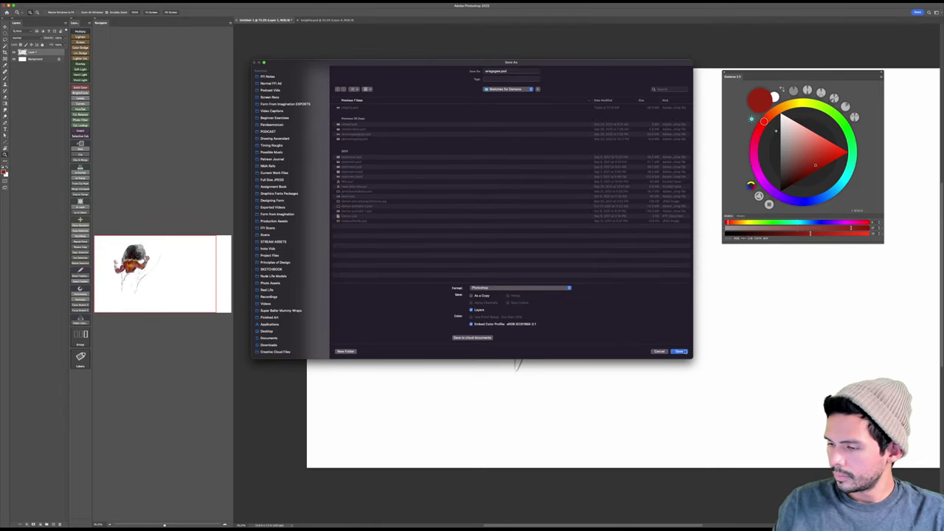
click(678, 351)
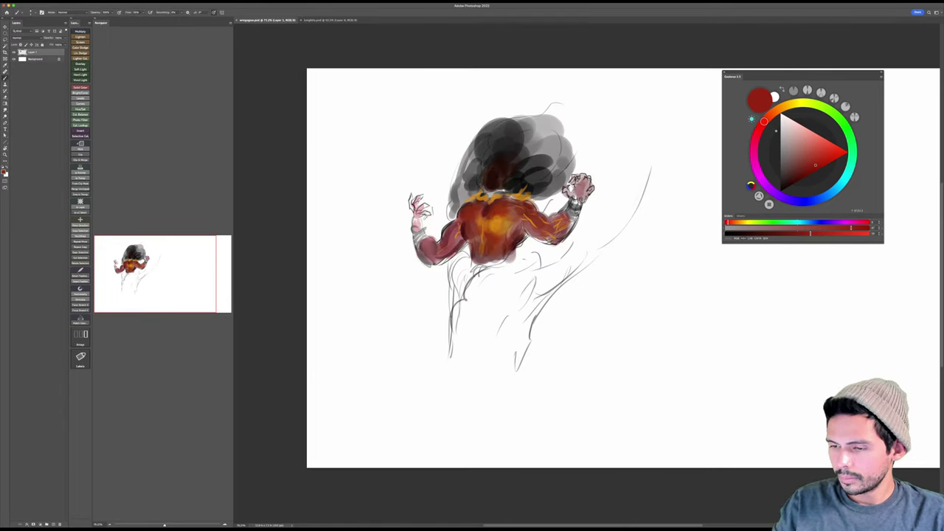
Step: Add golden-yellow streaks to the left arm, and blend its shoulder and upper arm with the sampled dark red
click(787, 106)
click(833, 155)
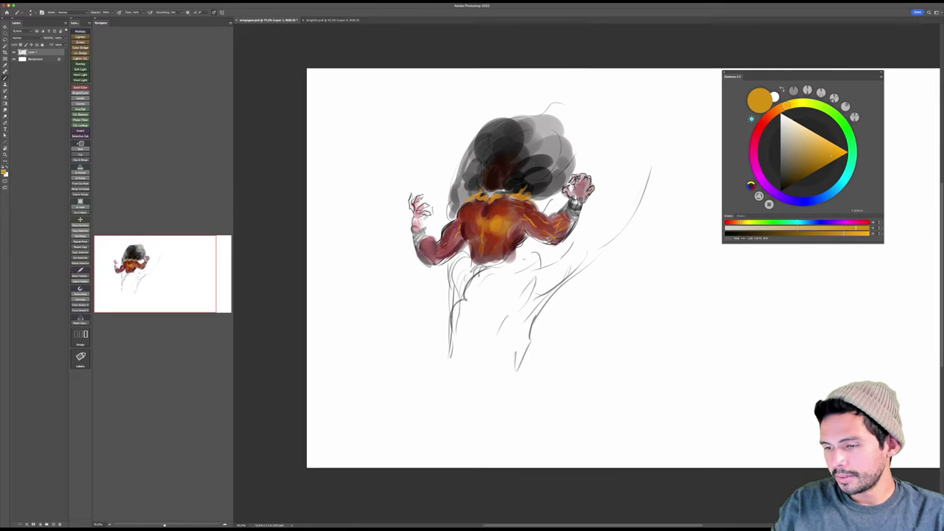
click(833, 149)
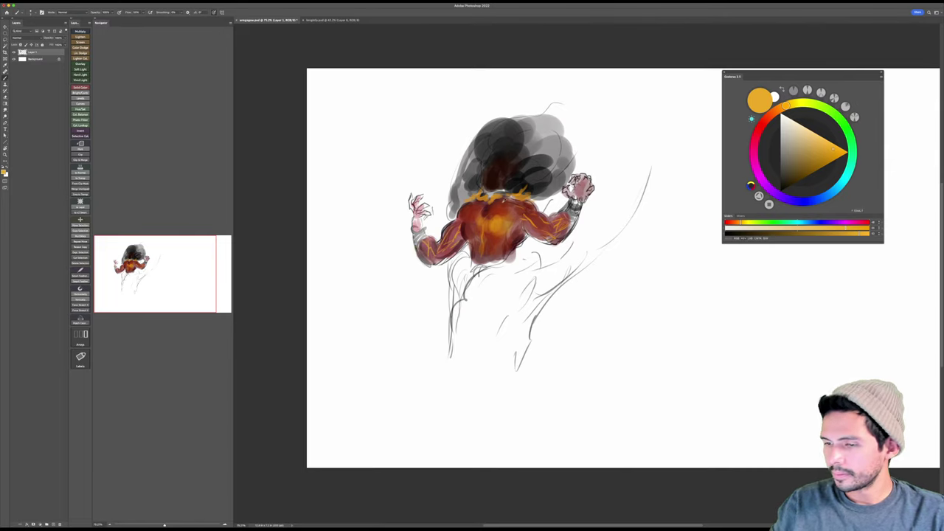
alt+click(463, 231)
drag(444, 232, 457, 241)
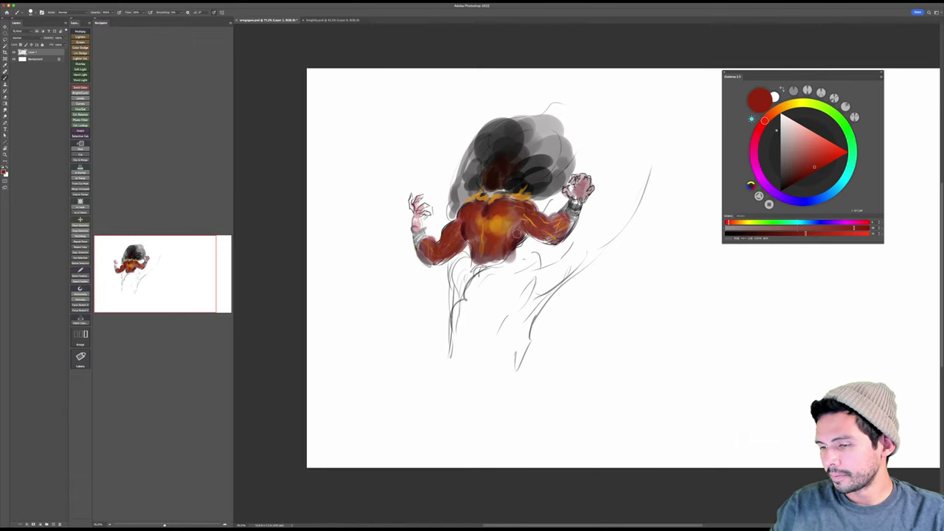
Step: Define the back muscles with dark maroon and near-black red strokes, and smudge their edges
click(802, 178)
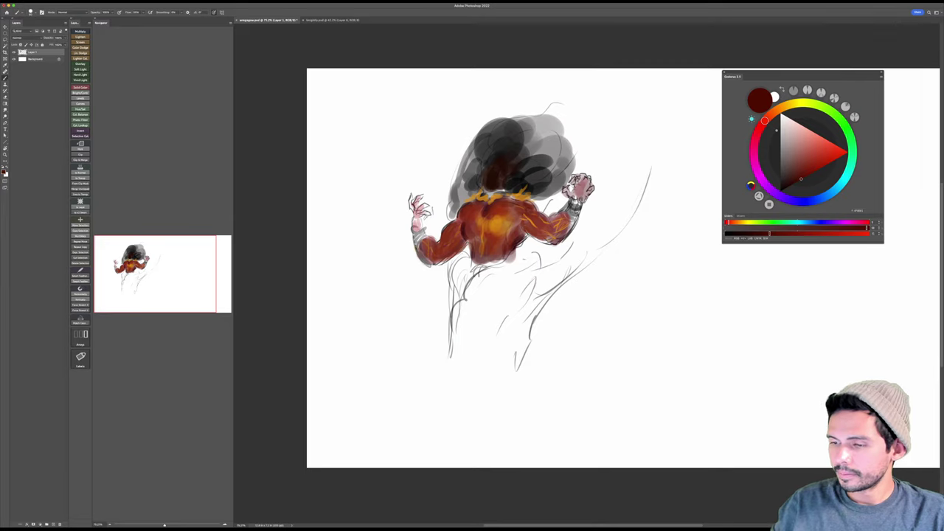
drag(507, 219, 517, 213)
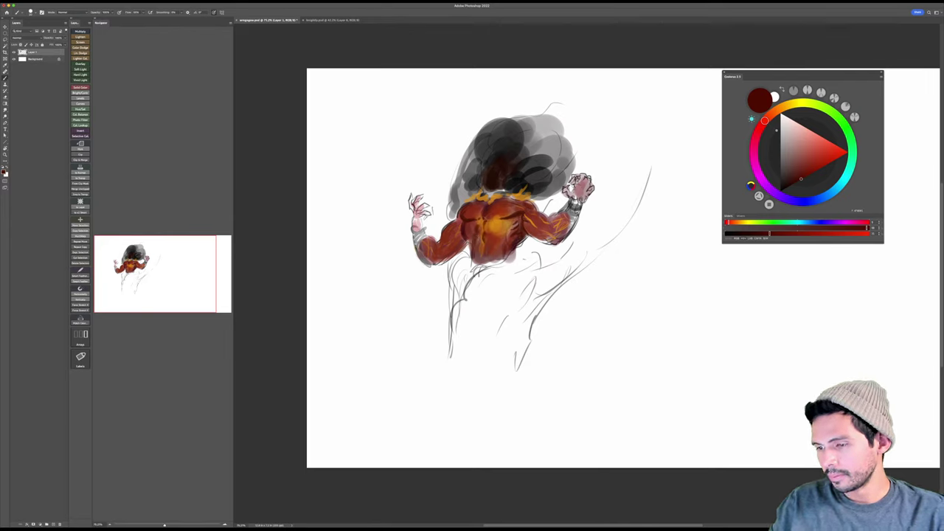
key(r)
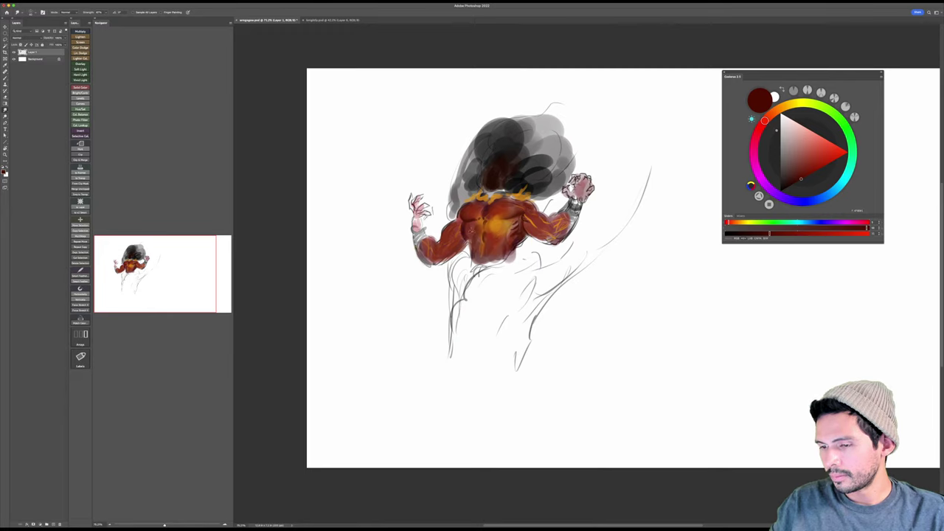
key(b)
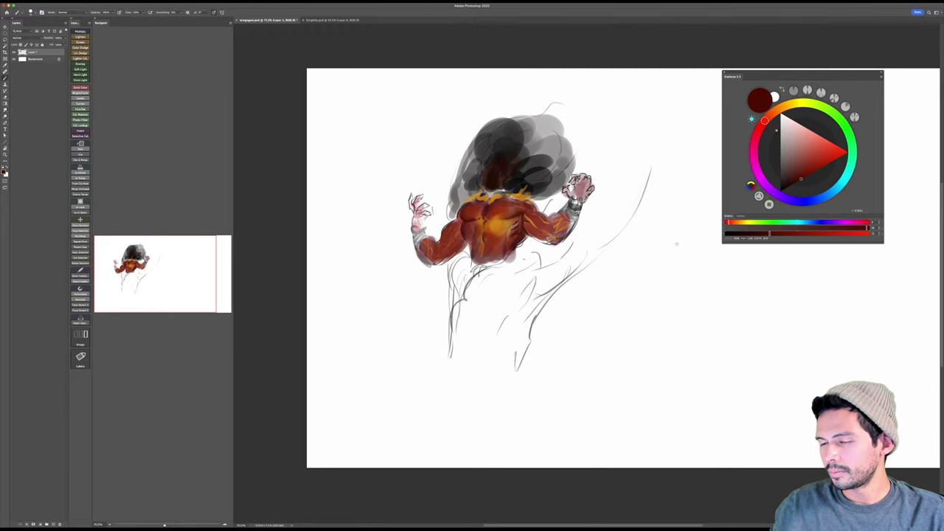
click(792, 185)
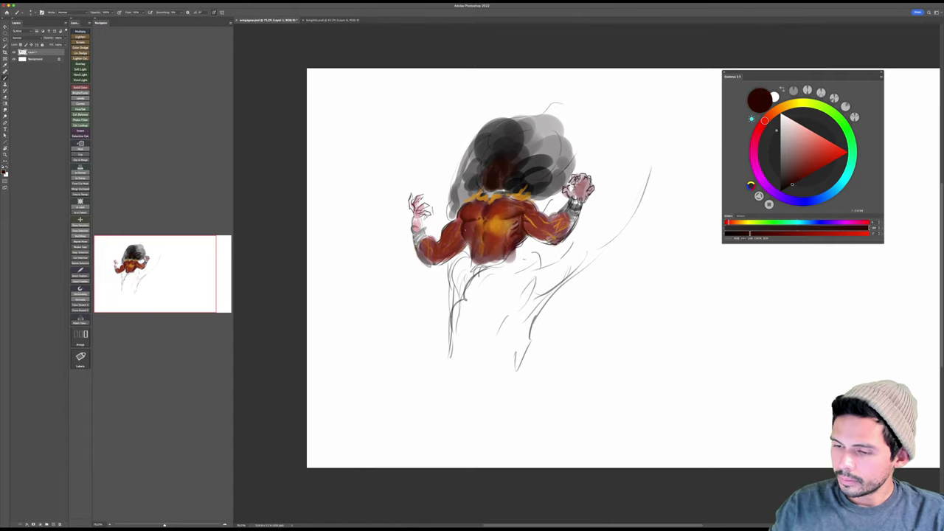
scroll(636, 304, down, 1)
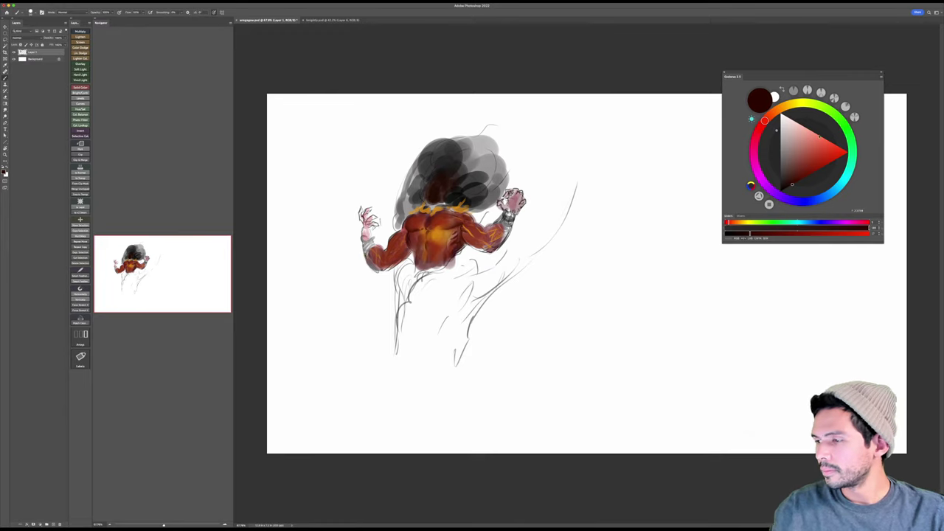
Step: Paint a bright yellow flame shape in the middle of the hair above the neck
click(794, 103)
click(844, 153)
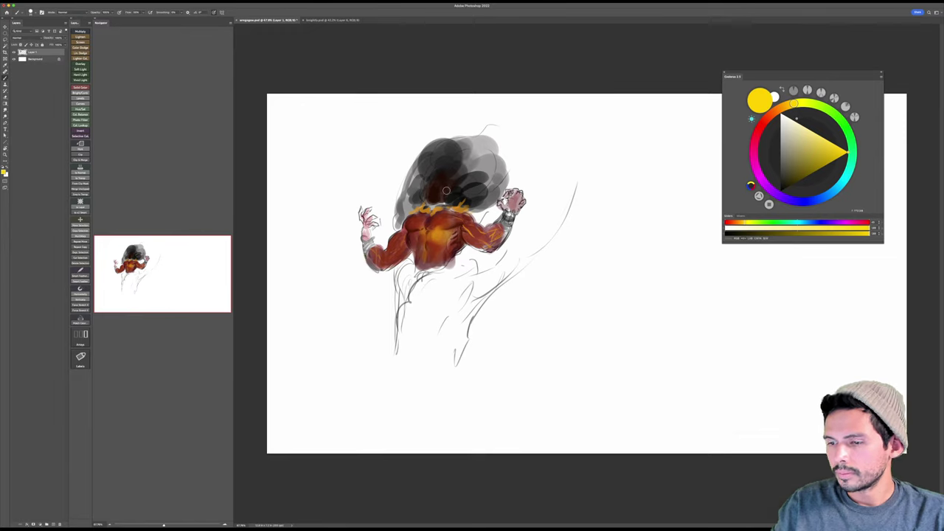
mouse_move(445, 191)
mouse_down()
mouse_move(438, 200)
mouse_move(442, 168)
mouse_move(435, 196)
mouse_move(448, 184)
mouse_up()
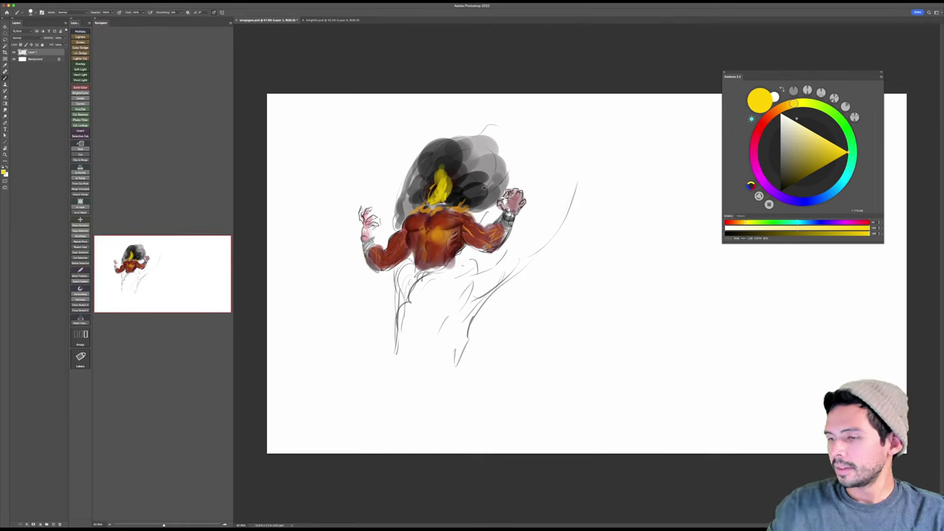
Step: Add burnt orange strokes around the edges of the yellow flame and smudge them into the hair
click(785, 107)
click(835, 145)
click(830, 156)
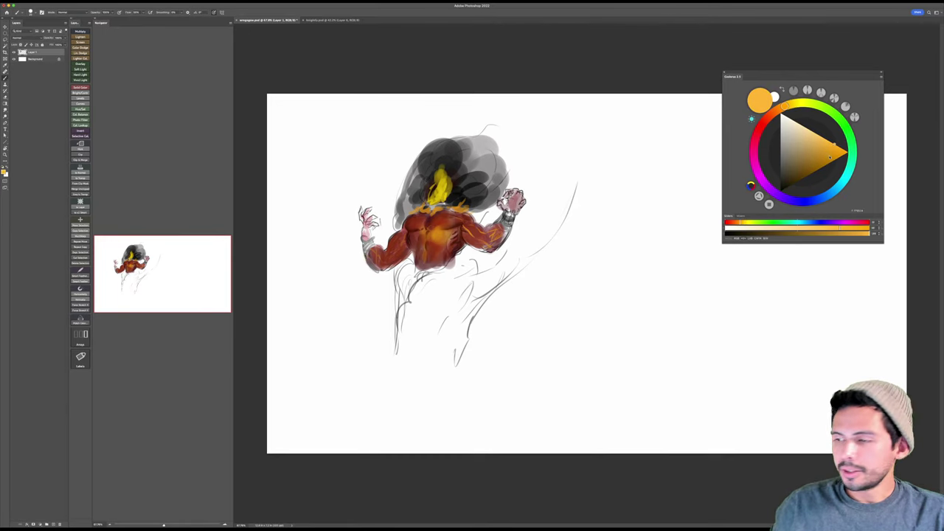
click(776, 110)
click(830, 162)
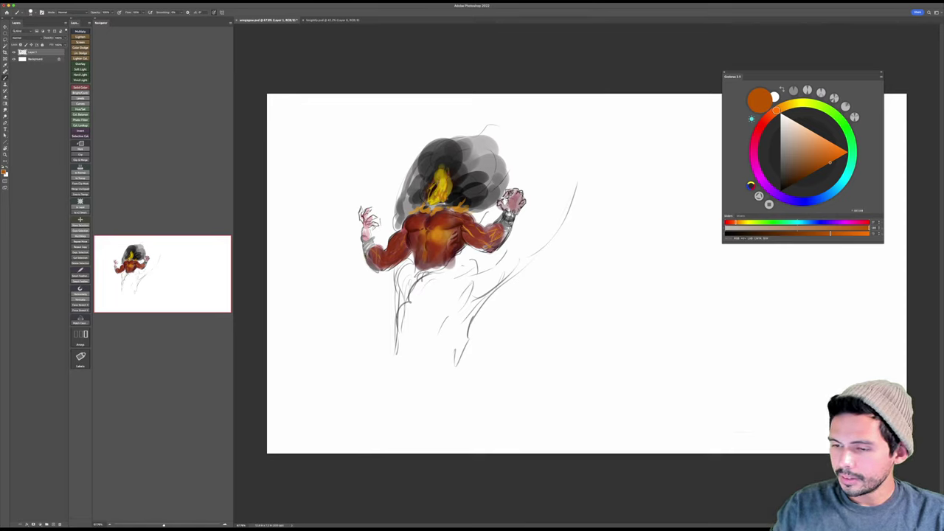
drag(452, 180, 450, 193)
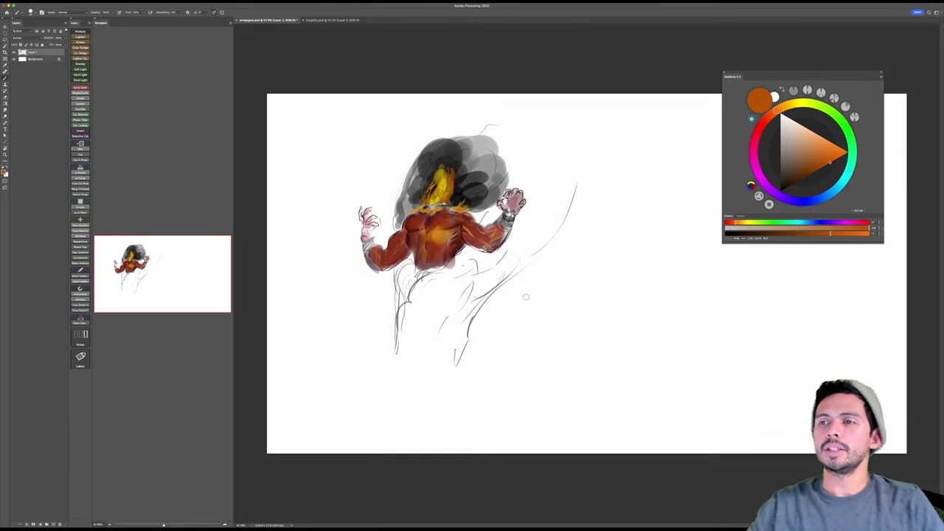
key(r)
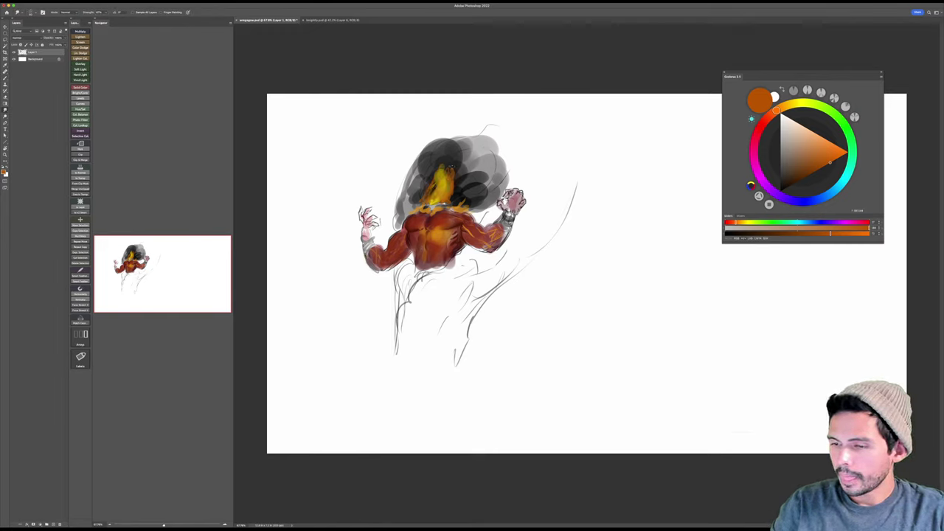
Step: Strengthen the core of the hair flame with slightly darker yellow strokes
key(b)
click(799, 104)
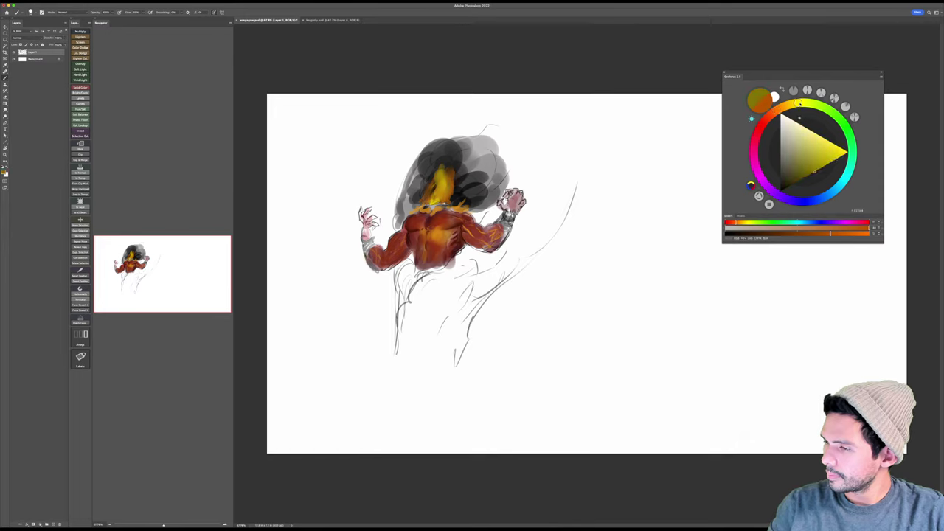
click(836, 159)
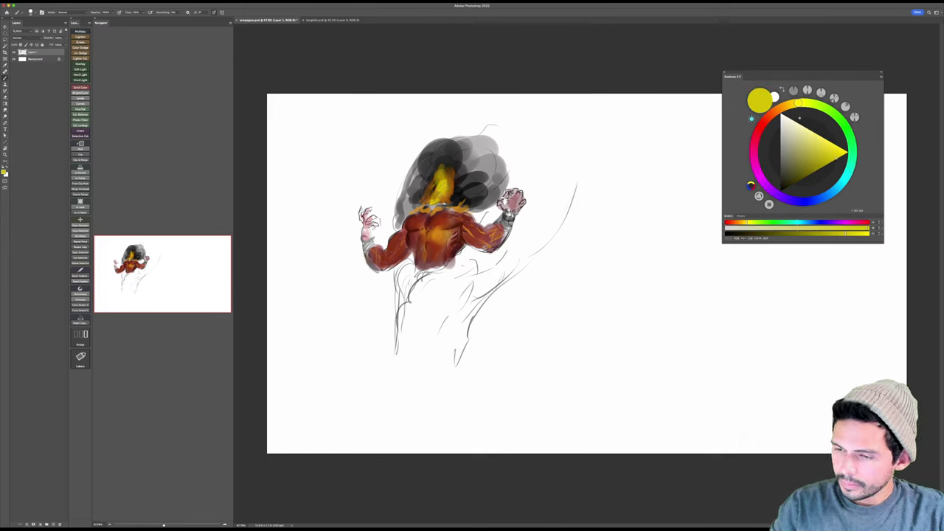
drag(440, 186, 433, 195)
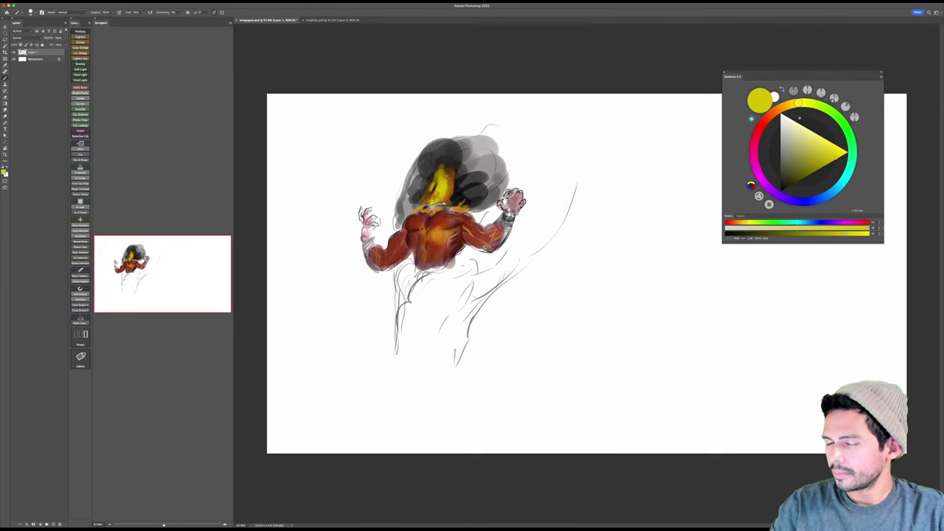
Step: Darken the hair around the flame with a larger black brush, and extend the hair mass upward
click(766, 119)
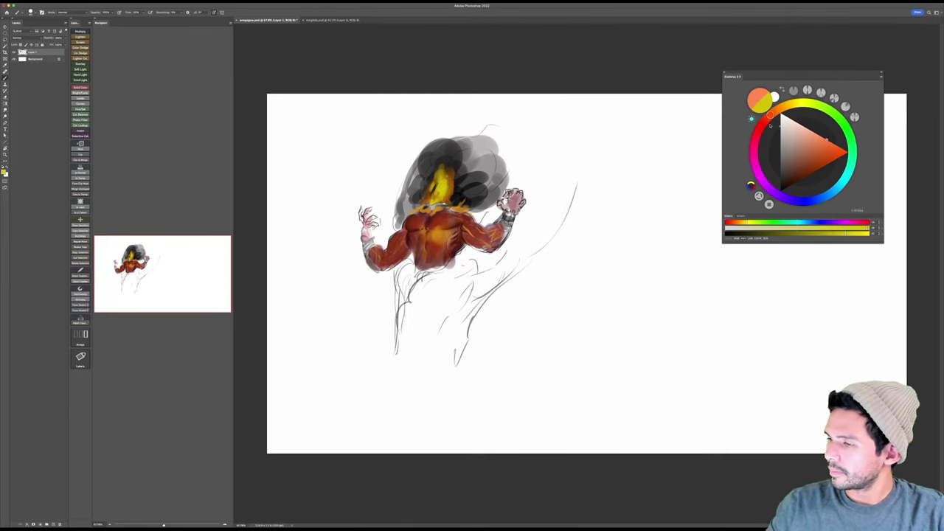
click(782, 191)
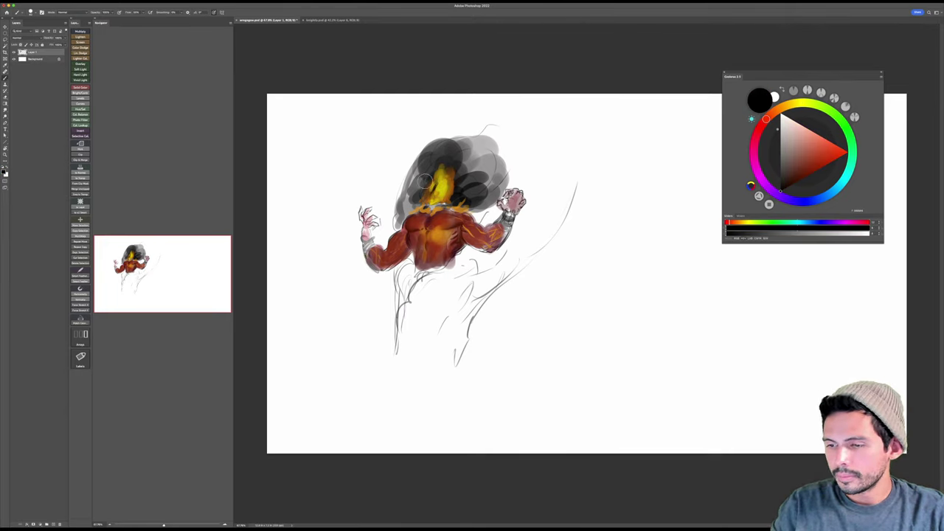
key(bracketright)
key(bracketright)
key(bracketright)
key(bracketright)
key(bracketright)
key(bracketright)
key(bracketright)
mouse_move(450, 153)
mouse_down()
mouse_move(443, 146)
mouse_move(453, 139)
mouse_move(419, 190)
mouse_up()
drag(490, 140, 470, 126)
Step: Paint dark reddish brown over the hair above the flame and on its right side
key(bracketright)
key(bracketright)
key(bracketright)
key(bracketright)
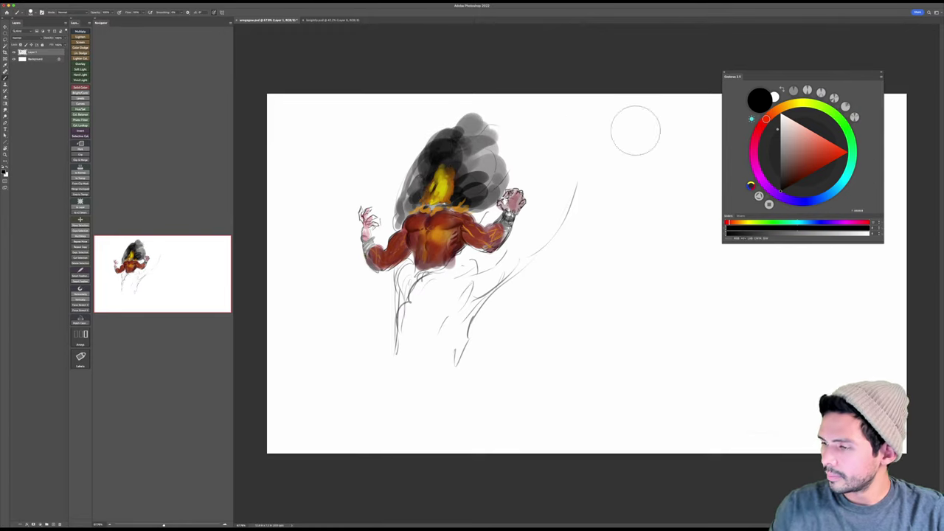
click(780, 181)
key(bracketright)
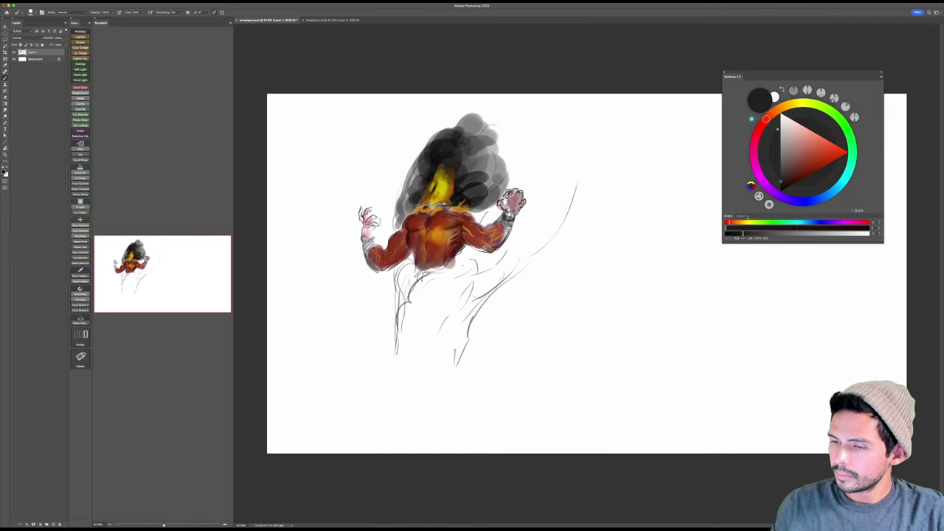
click(798, 179)
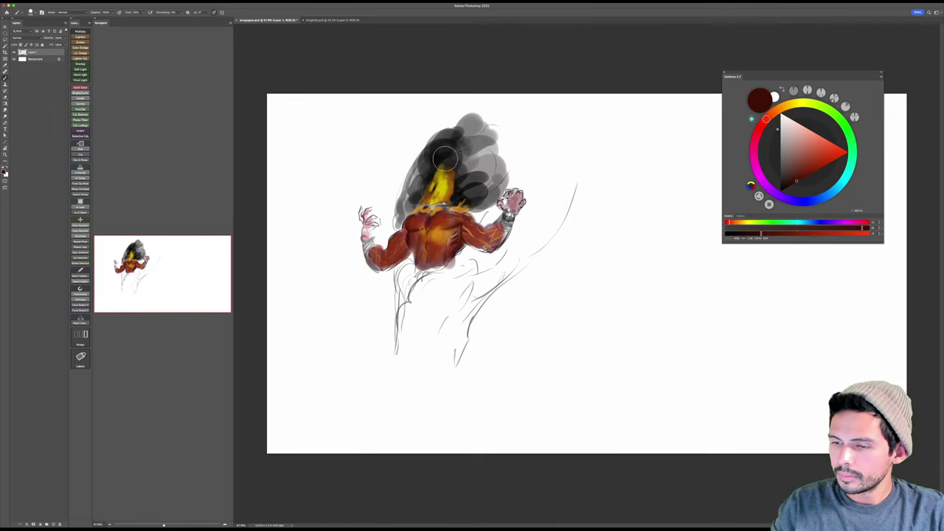
mouse_move(452, 149)
mouse_down()
mouse_move(487, 185)
mouse_move(494, 163)
mouse_move(483, 197)
mouse_up()
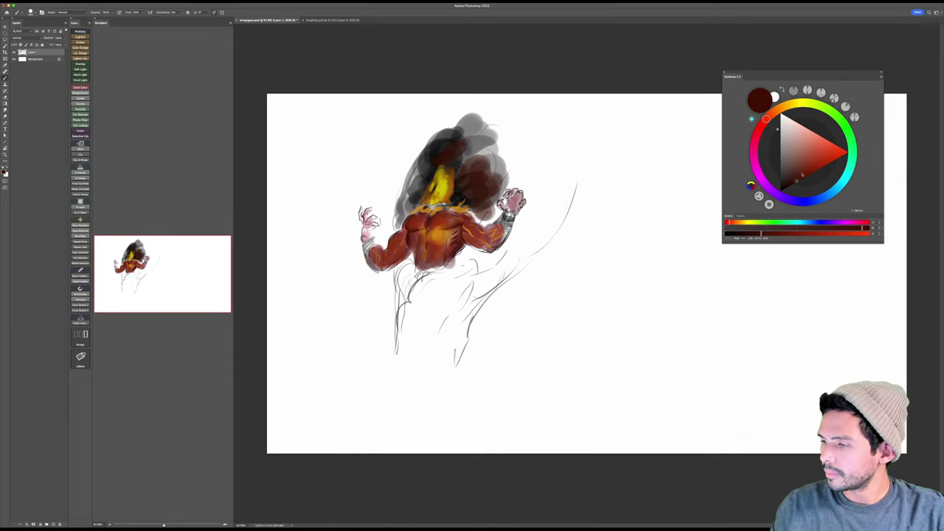
Step: Spread translucent black smoke above and to the right of the hair with a very large brush
key(d)
key(bracketright)
key(bracketright)
key(bracketright)
key(bracketright)
mouse_move(499, 158)
mouse_down()
mouse_move(494, 183)
mouse_move(496, 168)
mouse_move(473, 139)
mouse_move(502, 108)
mouse_move(441, 127)
mouse_move(424, 157)
mouse_move(428, 144)
mouse_move(516, 96)
mouse_move(557, 155)
mouse_move(537, 180)
mouse_up()
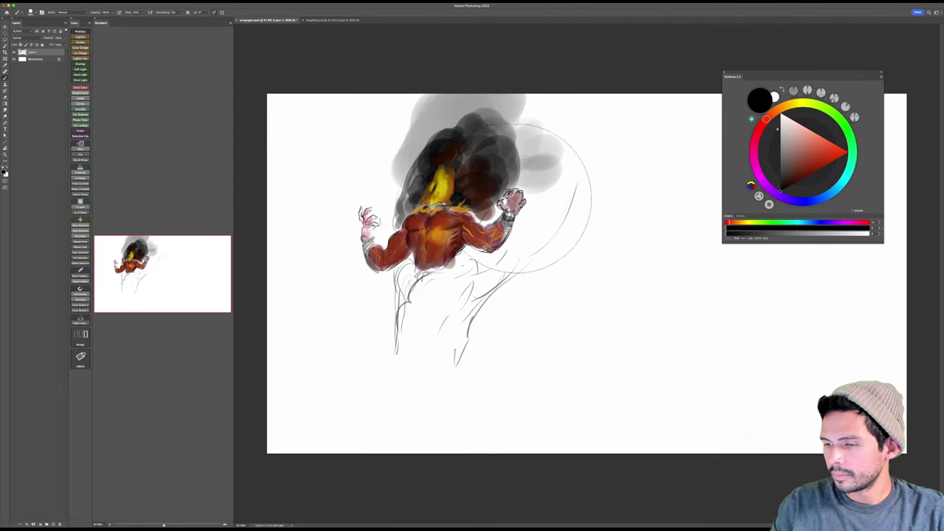
Step: Paint translucent black smoke below the demon's torso with a smaller brush, trailing down toward the lower left
key(bracketleft)
key(bracketleft)
key(bracketleft)
key(bracketleft)
key(bracketleft)
key(bracketleft)
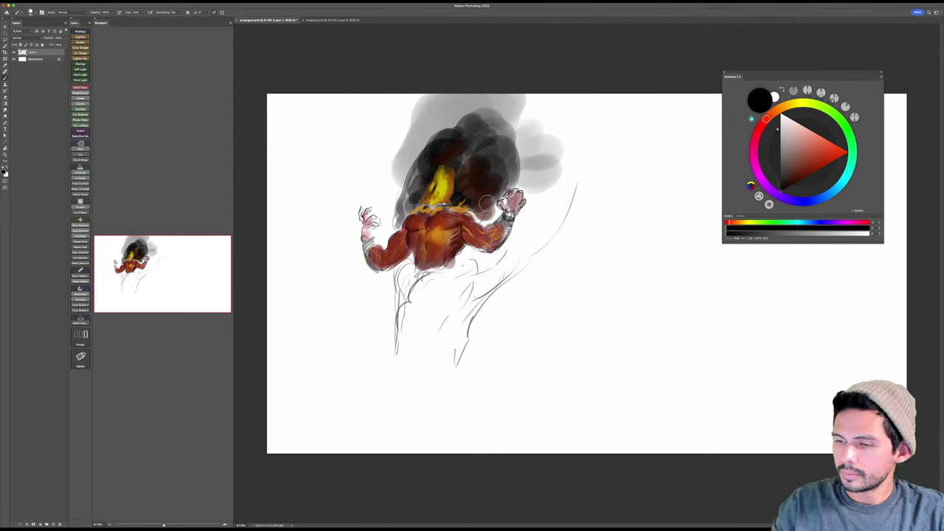
mouse_move(472, 204)
mouse_down()
mouse_move(513, 240)
mouse_move(485, 300)
mouse_move(504, 278)
mouse_move(459, 302)
mouse_move(469, 291)
mouse_move(446, 297)
mouse_move(438, 328)
mouse_move(461, 293)
mouse_move(439, 319)
mouse_move(454, 300)
mouse_move(413, 289)
mouse_move(402, 334)
mouse_move(408, 282)
mouse_move(434, 268)
mouse_move(461, 273)
mouse_move(467, 318)
mouse_move(481, 282)
mouse_move(421, 341)
mouse_move(434, 319)
mouse_move(407, 323)
mouse_move(391, 377)
mouse_up()
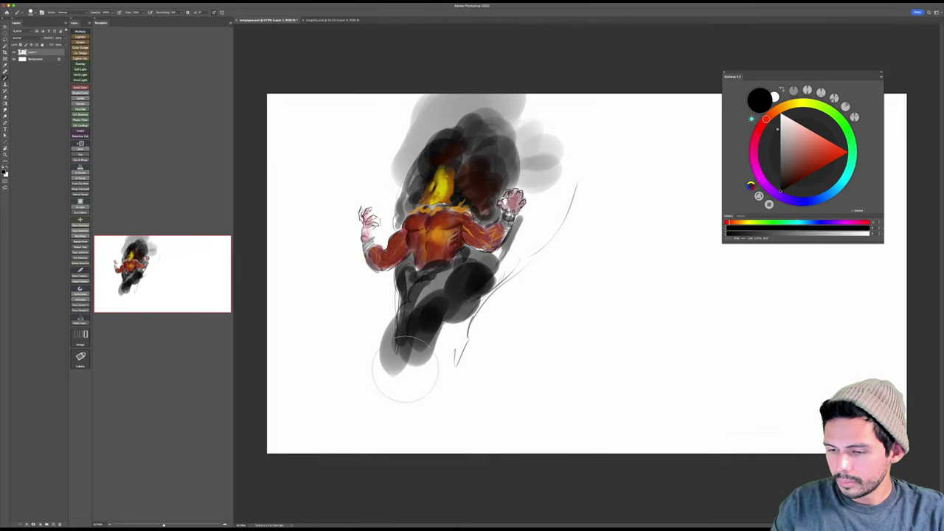
Step: Switch to a soft brush and darken the lower end of the smoke trail with blurred black strokes
right_click(445, 234)
click(425, 333)
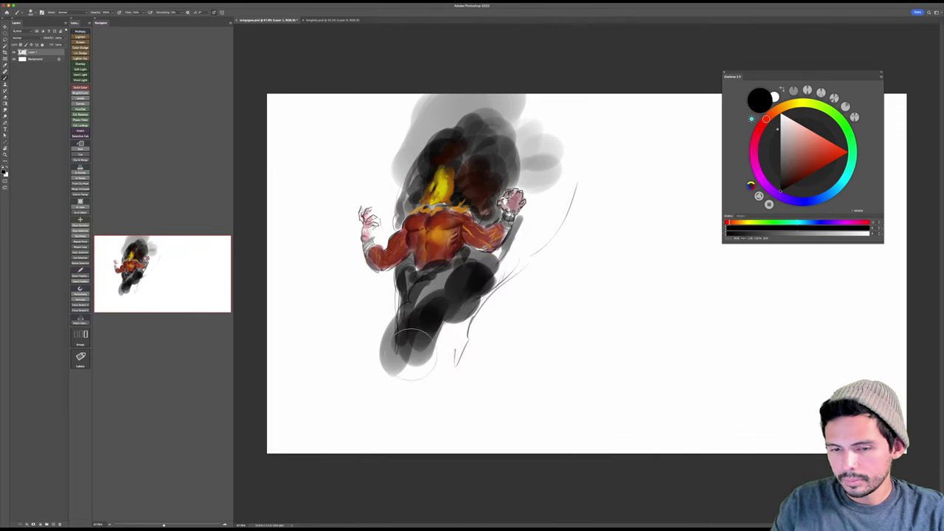
mouse_move(435, 303)
mouse_down()
mouse_move(404, 336)
mouse_move(412, 380)
mouse_up()
drag(425, 329, 414, 378)
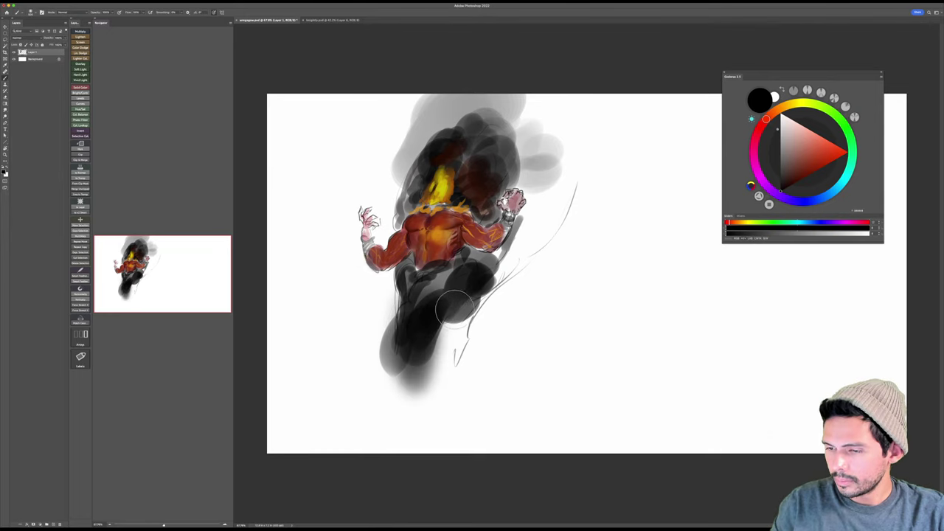
Step: Paint soft very dark grey smoke over the lower trail and up past the raised right hand to the upper right
right_click(453, 305)
click(432, 322)
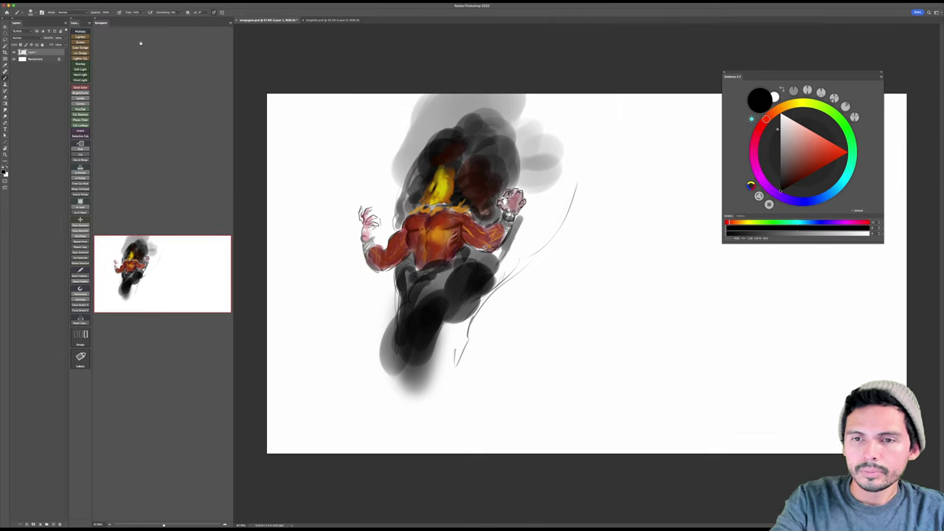
click(781, 184)
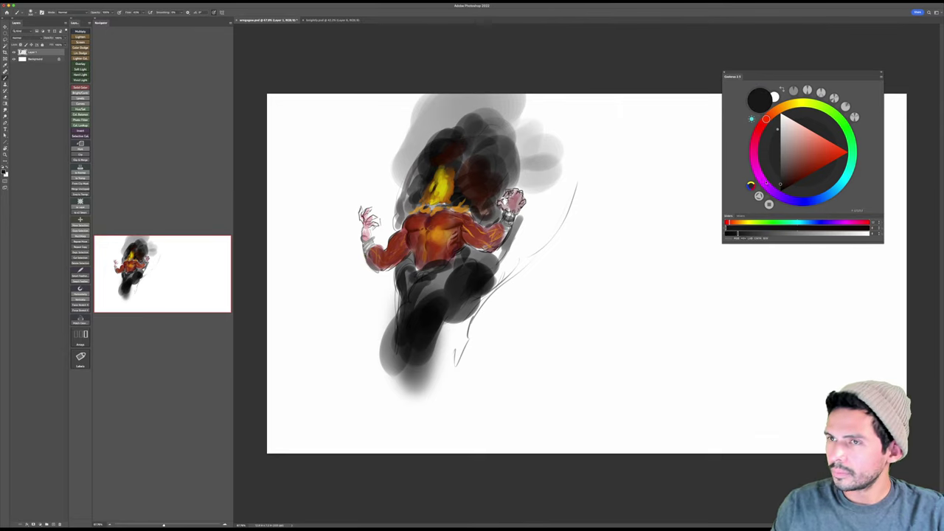
mouse_move(447, 307)
mouse_down()
mouse_move(430, 363)
mouse_move(447, 359)
mouse_move(478, 306)
mouse_move(447, 286)
mouse_up()
mouse_move(503, 269)
mouse_down()
mouse_move(554, 221)
mouse_move(576, 141)
mouse_move(565, 203)
mouse_move(550, 187)
mouse_move(609, 114)
mouse_move(531, 169)
mouse_up()
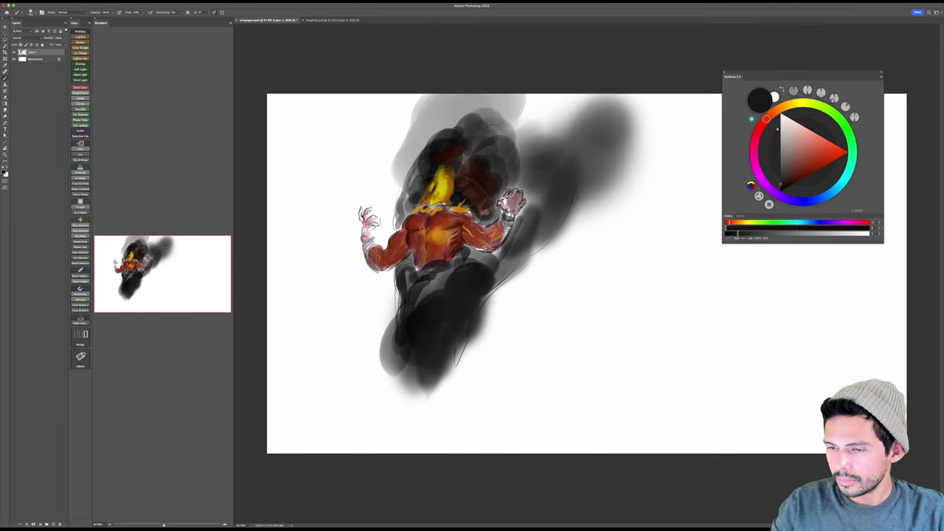
Step: Add soft dark grey smoke along the left side of the hair and above its right side, using a smaller brush
key(bracketleft)
key(bracketleft)
key(bracketleft)
key(bracketleft)
key(bracketleft)
mouse_move(420, 181)
mouse_down()
mouse_move(415, 156)
mouse_move(406, 192)
mouse_up()
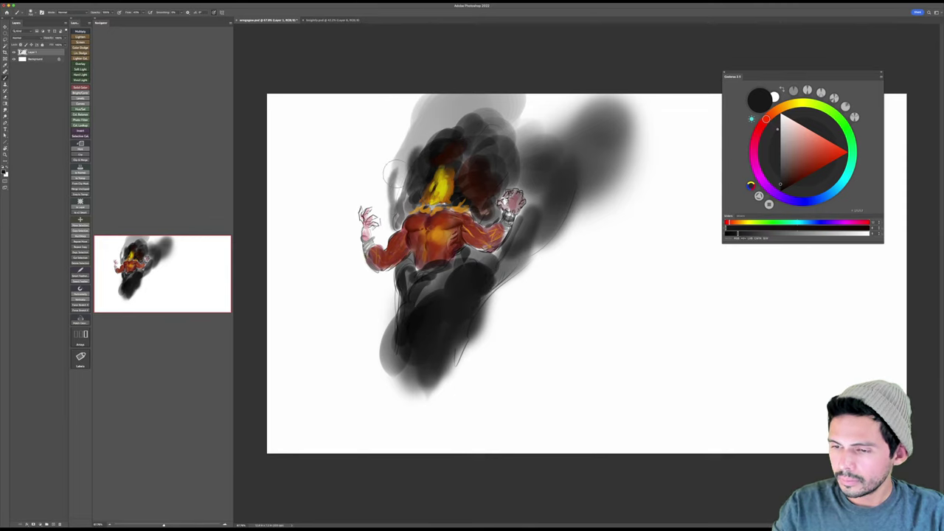
mouse_move(394, 175)
mouse_down()
mouse_move(416, 137)
mouse_move(399, 154)
mouse_move(407, 104)
mouse_up()
mouse_move(523, 116)
mouse_down()
mouse_move(532, 109)
mouse_move(531, 147)
mouse_up()
Step: Check the document's pixel dimensions and resolution in the Image Size settings without changing them
key(r)
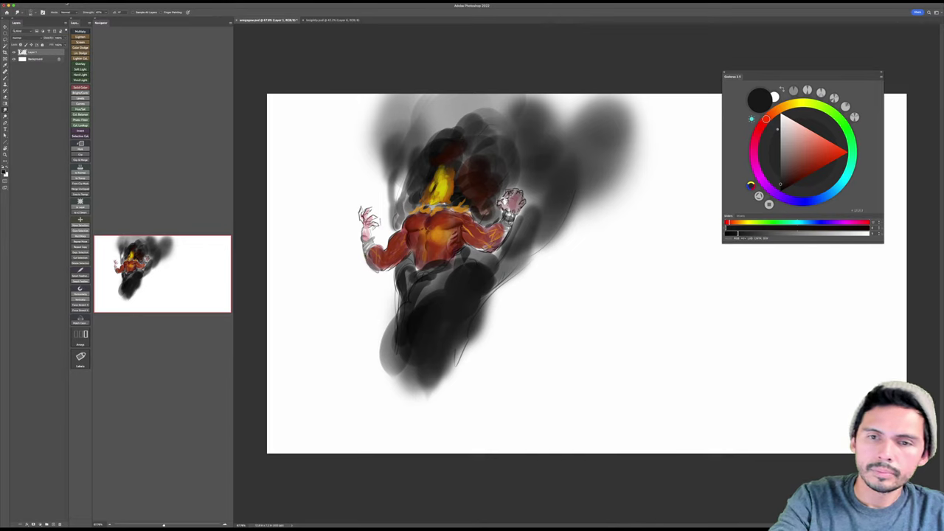
click(67, 3)
click(74, 37)
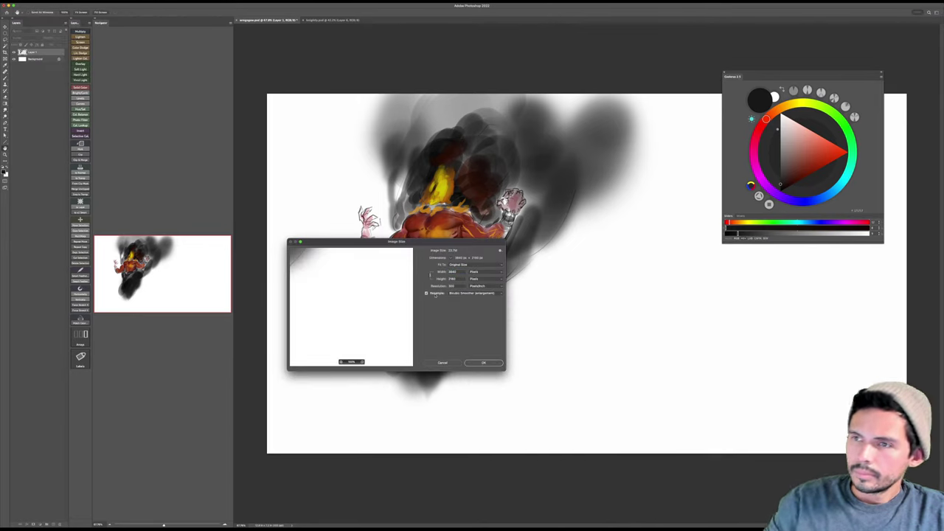
click(445, 363)
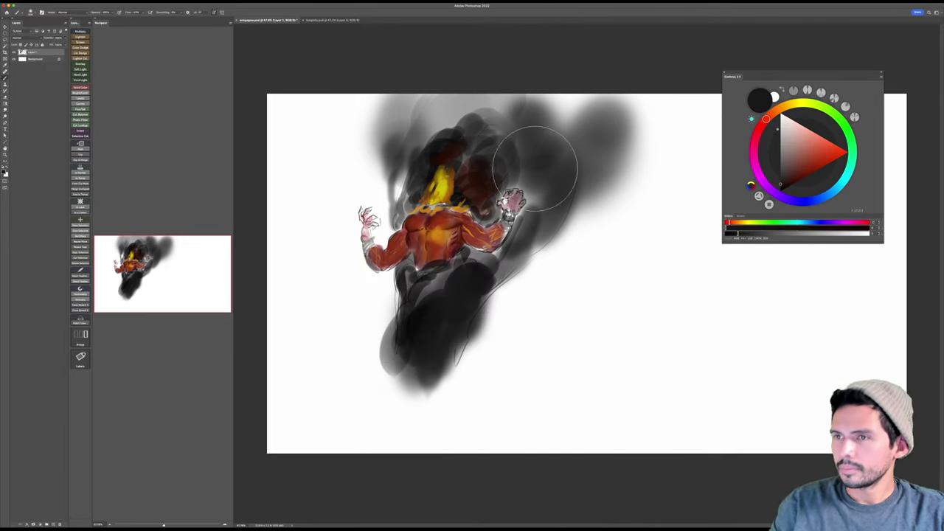
Step: Blend the hard edges of the hair and the smoke below the torso with the Smudge tool
key(r)
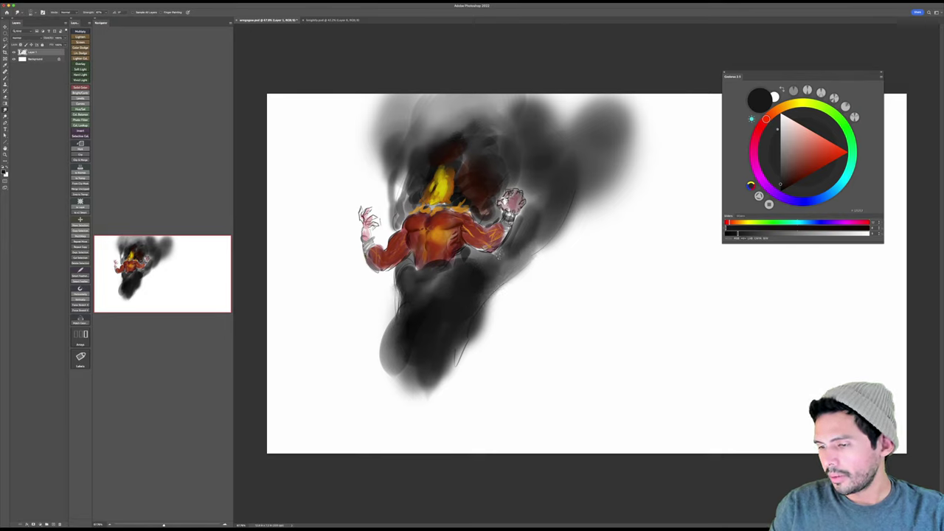
key(b)
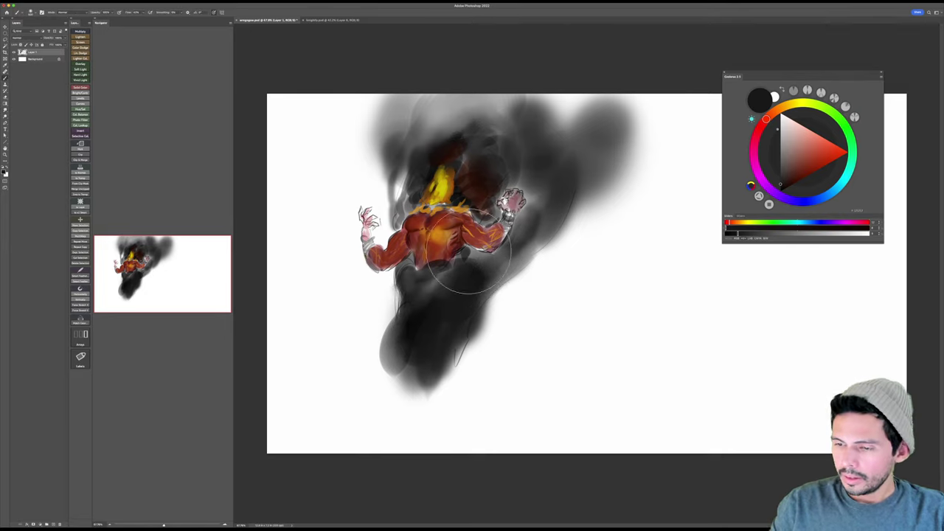
Step: Adjust the brush size and paint soft dark grey over the top of the hair, above and right of the flame
key(bracketleft)
key(bracketleft)
key(bracketleft)
key(bracketleft)
key(bracketleft)
key(bracketleft)
key(bracketleft)
key(bracketleft)
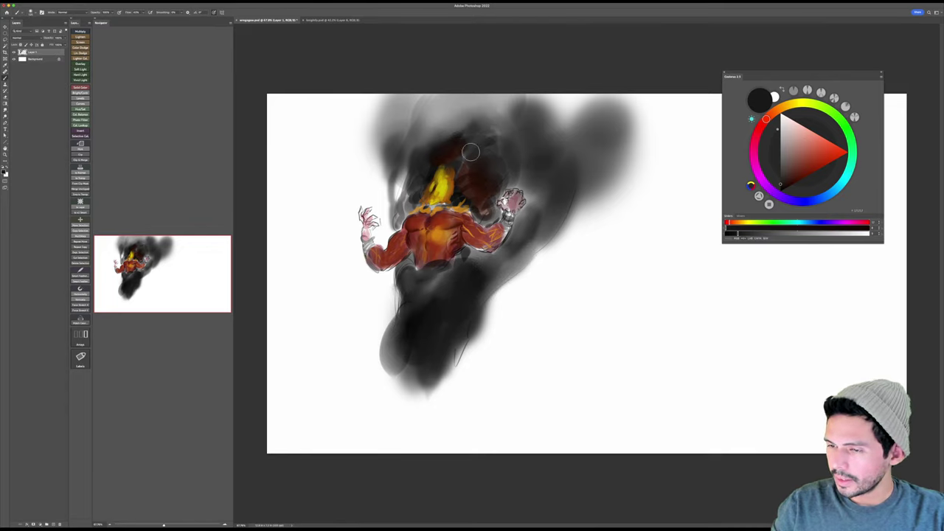
key(bracketright)
key(bracketright)
key(bracketright)
key(bracketright)
key(bracketright)
key(bracketright)
mouse_move(471, 153)
mouse_down()
mouse_move(494, 135)
mouse_move(489, 116)
mouse_move(480, 169)
mouse_up()
Step: Tint the hair and the smoke right of it with a soft dark reddish brown
click(787, 176)
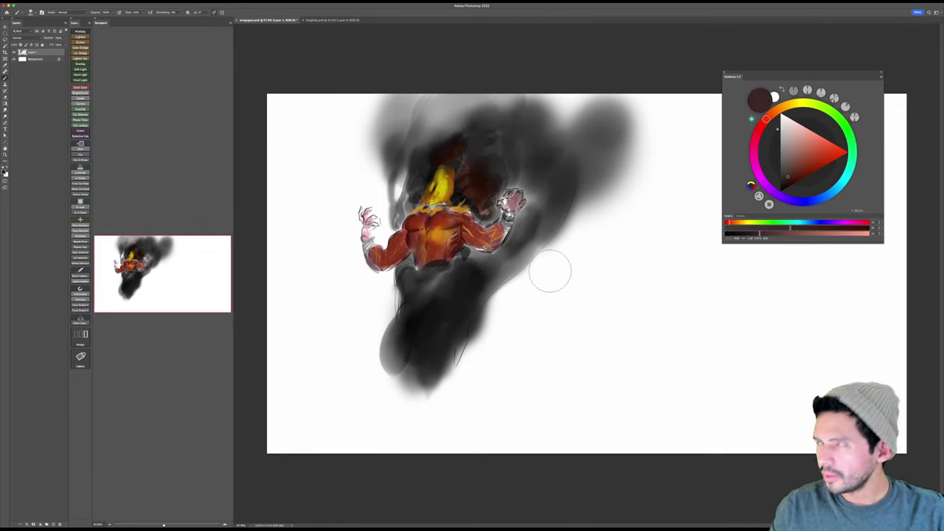
mouse_move(485, 193)
mouse_down()
mouse_move(463, 153)
mouse_move(478, 116)
mouse_move(457, 145)
mouse_move(509, 140)
mouse_up()
mouse_move(453, 145)
mouse_down()
mouse_move(476, 135)
mouse_move(501, 144)
mouse_move(480, 184)
mouse_up()
mouse_move(544, 157)
mouse_down()
mouse_move(523, 146)
mouse_move(552, 181)
mouse_move(532, 181)
mouse_move(433, 144)
mouse_move(498, 163)
mouse_up()
Step: Darken the top of the hair and the area right of the flame with large soft black strokes
key(d)
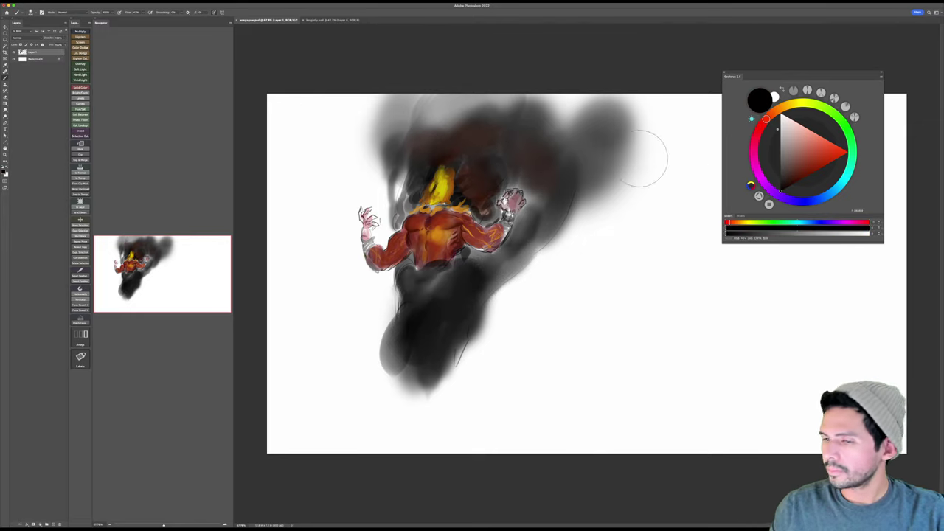
mouse_move(450, 144)
mouse_down()
mouse_move(442, 125)
mouse_move(461, 111)
mouse_move(432, 118)
mouse_move(506, 97)
mouse_move(496, 110)
mouse_move(498, 162)
mouse_move(520, 120)
mouse_move(480, 158)
mouse_move(535, 163)
mouse_up()
key(])
key(])
key(])
key(bracketleft)
key(bracketleft)
key(bracketright)
key(bracketright)
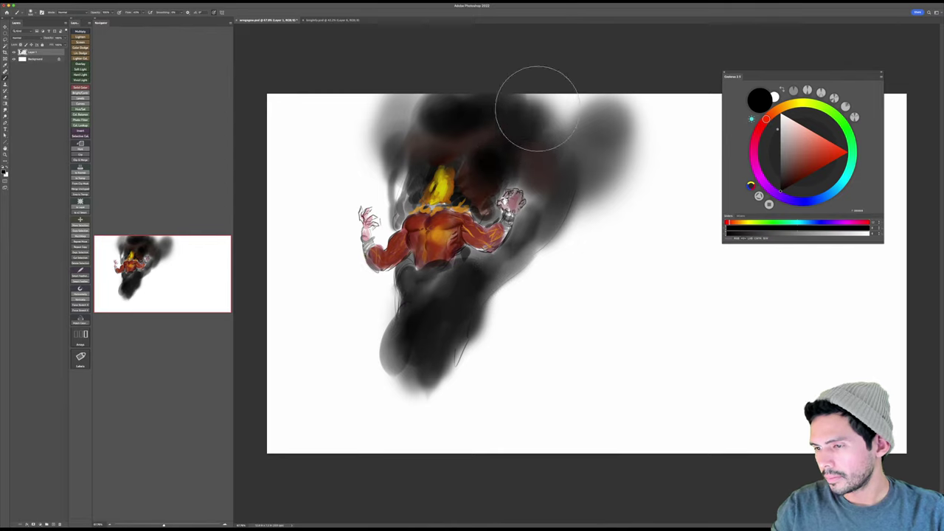
key(bracketright)
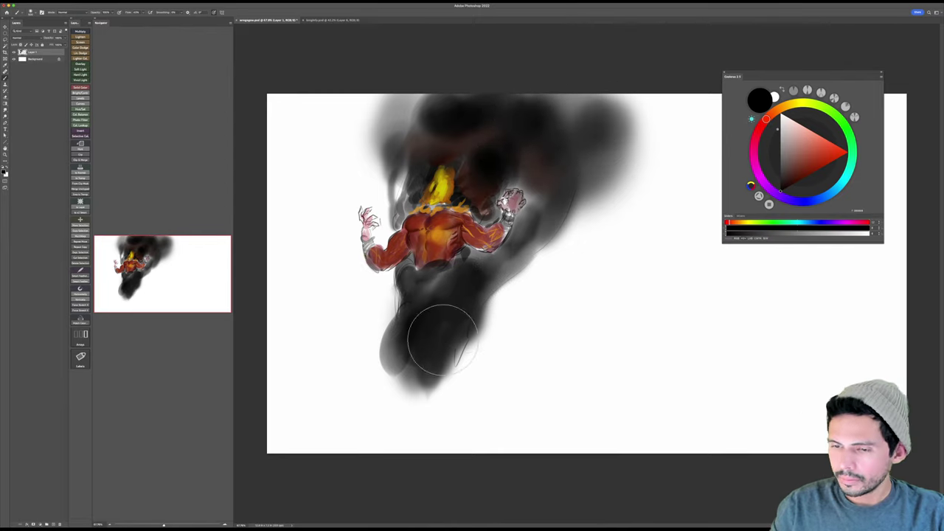
Step: Soften the black patches above and right of the flame with dark grey strokes
click(787, 180)
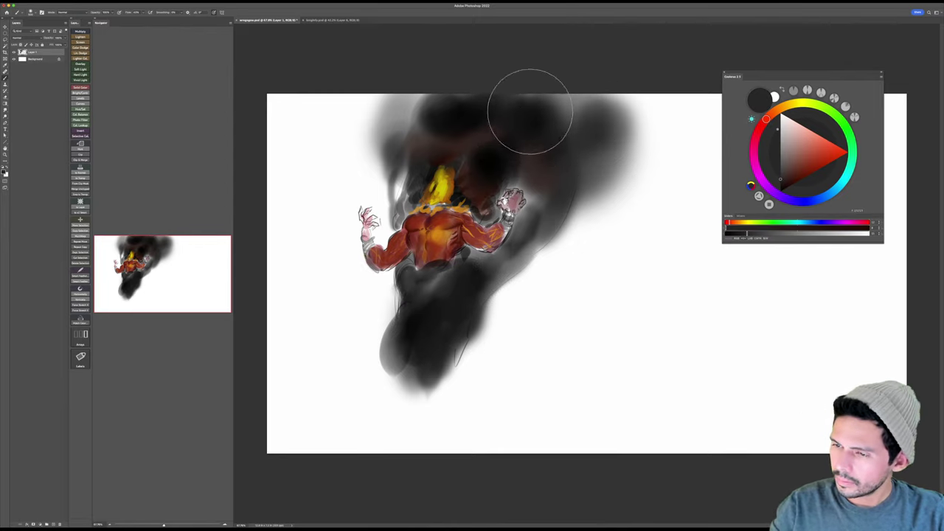
drag(475, 110, 477, 138)
drag(506, 170, 506, 174)
key(bracketleft)
key(bracketleft)
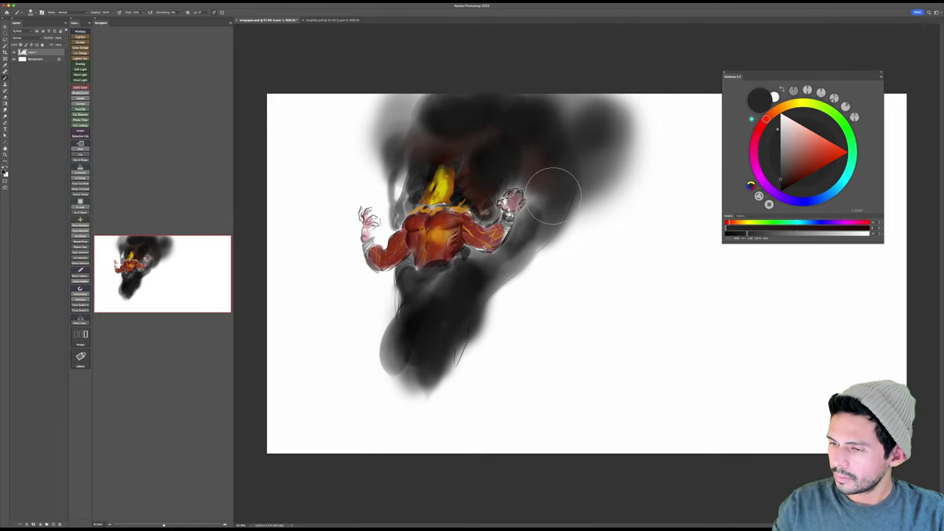
Step: Paint dark red strokes around and above the hair flame with a small brush, tapering the flame's tip
click(796, 180)
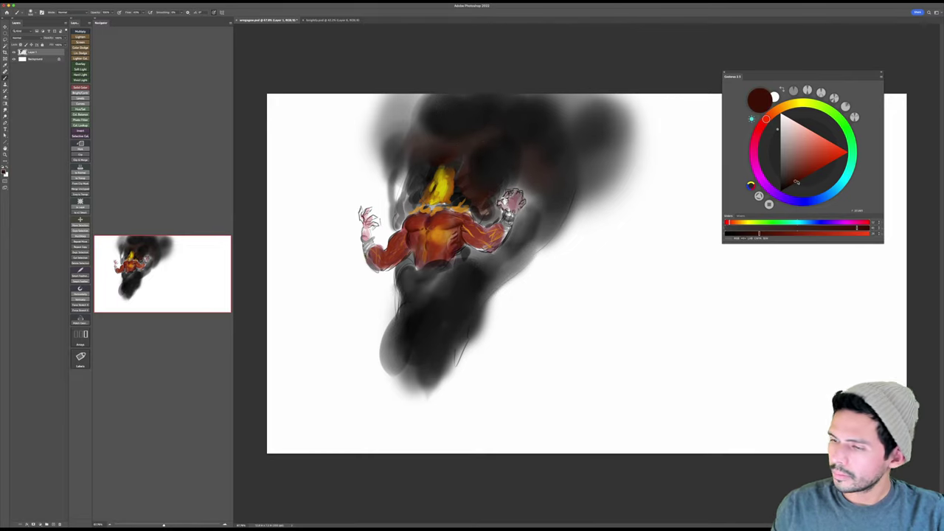
key(bracketleft)
key(bracketleft)
key(bracketleft)
key(bracketleft)
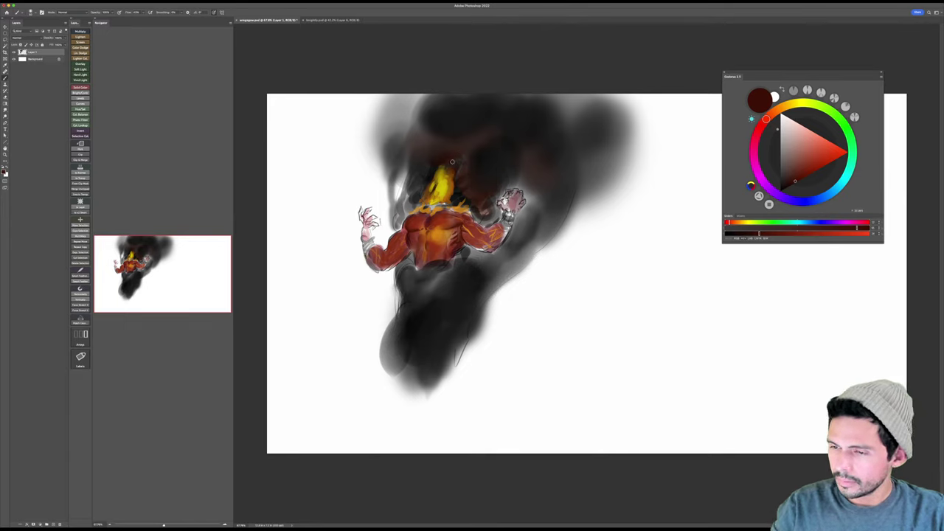
drag(457, 160, 445, 173)
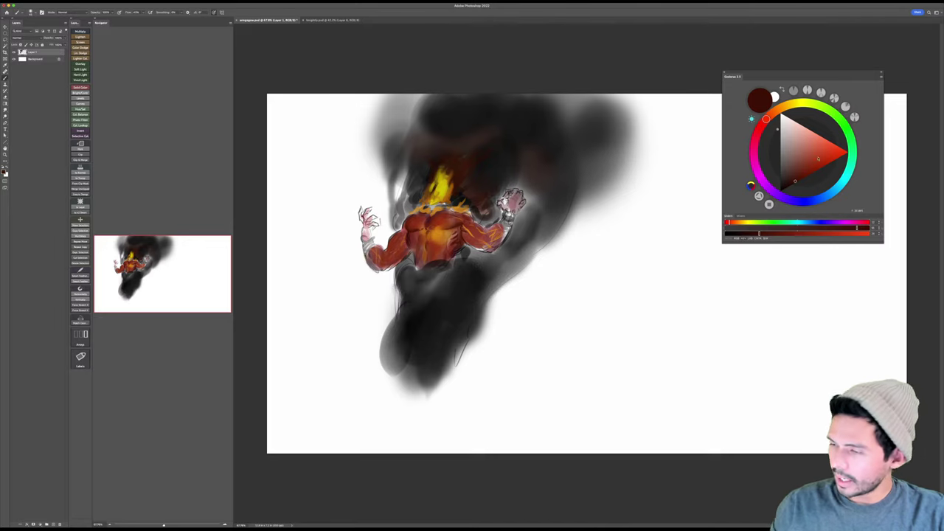
Step: Build up a brighter dark red glow in the hair above and right of the flame, enlarging the brush
click(802, 178)
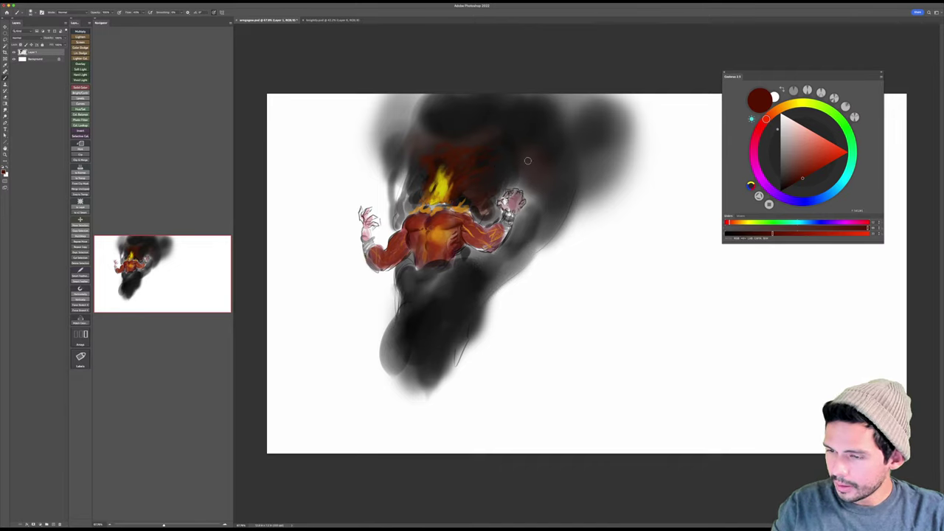
key(bracketright)
key(bracketright)
key(bracketright)
key(bracketright)
key(bracketright)
key(bracketright)
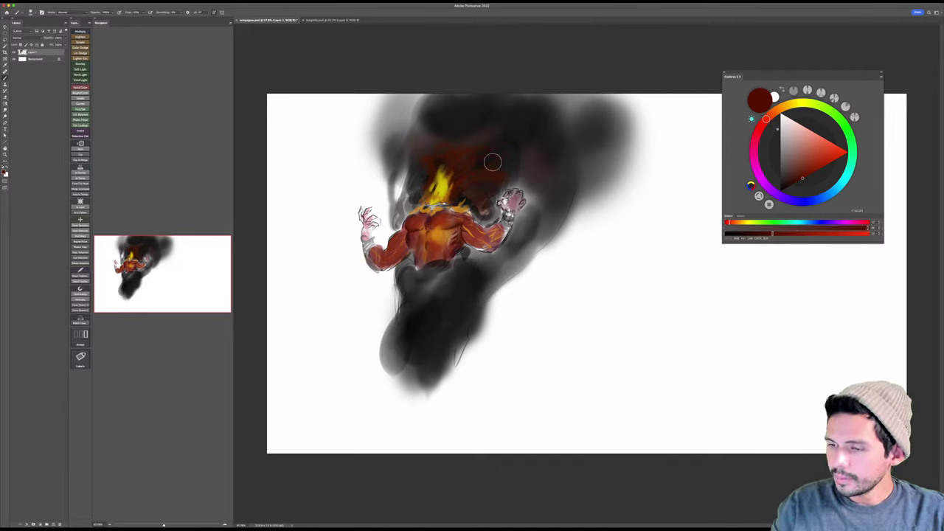
key(bracketright)
key(bracketright)
key(bracketright)
key(bracketright)
Step: Cut thin black strands into the red glow right of the flame, sweeping them up and outward
click(781, 192)
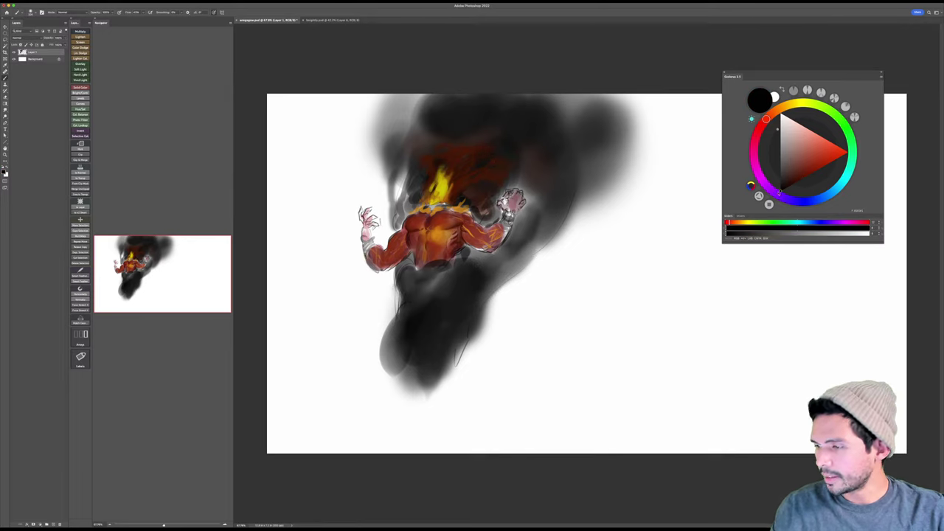
key(bracketleft)
key(bracketleft)
key(bracketleft)
key(bracketleft)
key(bracketleft)
key(bracketleft)
key(bracketleft)
mouse_move(486, 161)
mouse_down()
mouse_move(457, 190)
mouse_move(492, 158)
mouse_move(601, 160)
mouse_move(544, 176)
mouse_move(465, 145)
mouse_move(483, 139)
mouse_move(468, 157)
mouse_up()
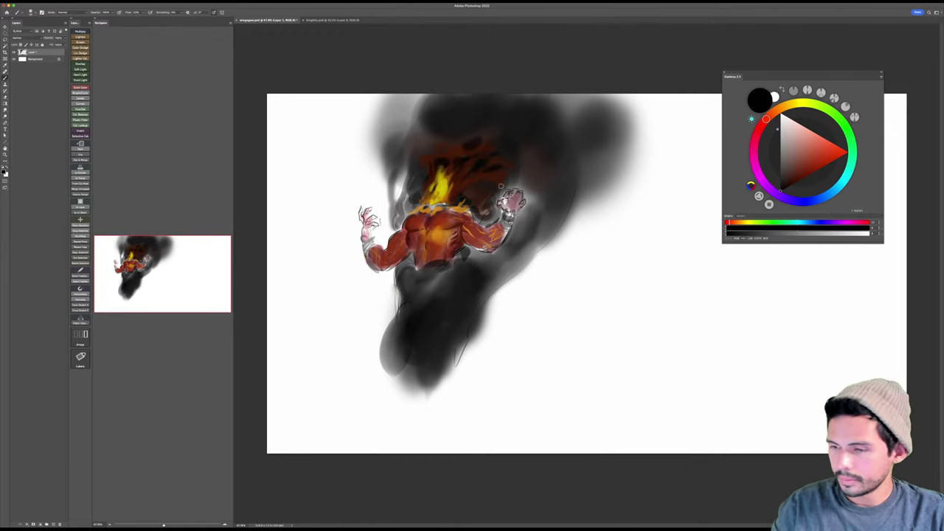
mouse_move(498, 179)
mouse_down()
mouse_move(465, 190)
mouse_move(523, 131)
mouse_up()
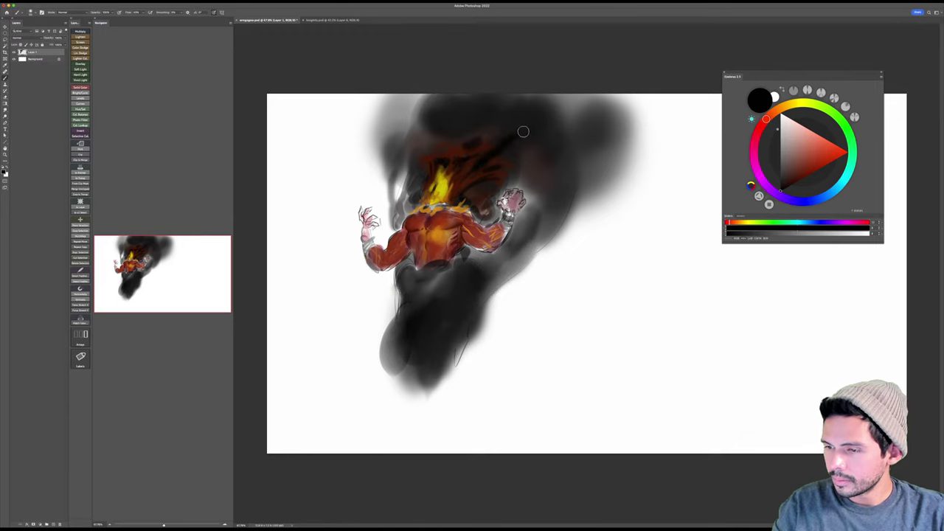
Step: Paint slanted black strands across the upper right hair with an angled elliptical brush tip
right_click(563, 181)
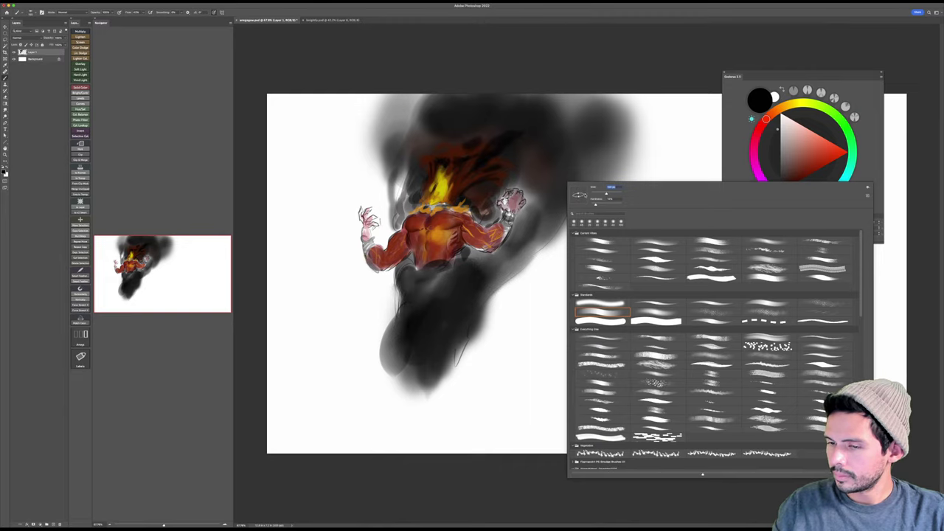
click(503, 152)
drag(494, 147, 528, 119)
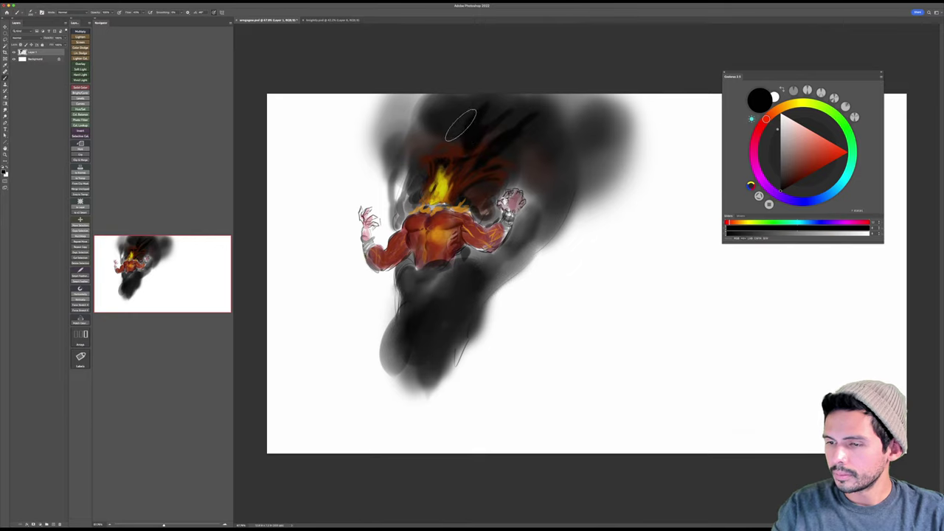
Step: Add finer black hair strands rising left of the flame and sweeping outward above the raised right hand
key(bracketleft)
key(bracketleft)
key(bracketleft)
key(bracketleft)
key(bracketleft)
drag(428, 180, 420, 115)
drag(416, 177, 410, 132)
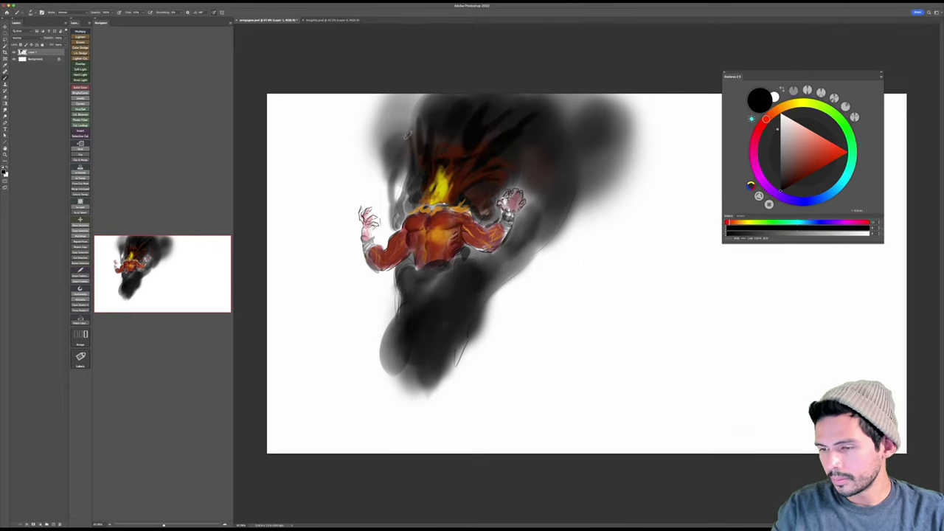
mouse_move(481, 190)
mouse_down()
mouse_move(525, 156)
mouse_move(502, 164)
mouse_move(486, 201)
mouse_move(529, 173)
mouse_up()
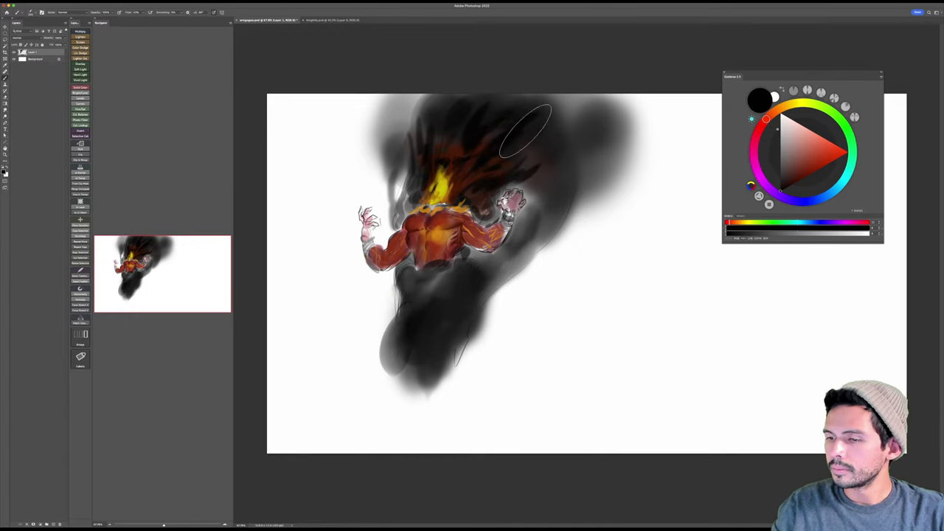
Step: Fill out the upper right mass of the hair with broader black strokes
key(bracketright)
key(bracketright)
key(bracketright)
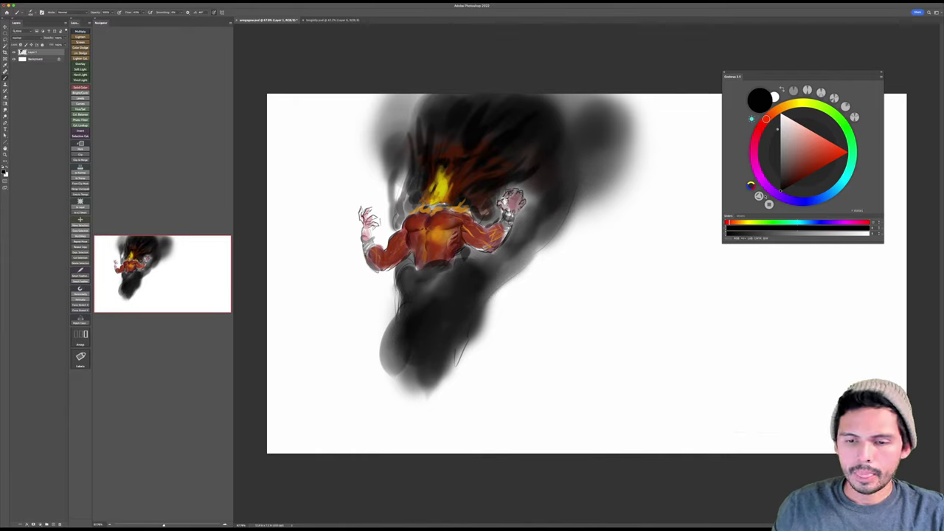
Step: Paint dark red accents into the hair glow above the flame, return to black and save the painting
click(794, 182)
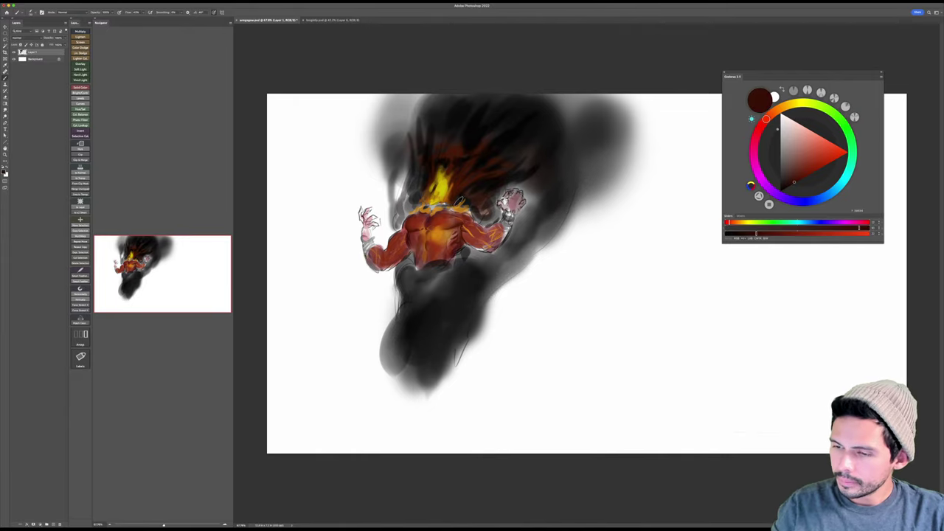
click(800, 177)
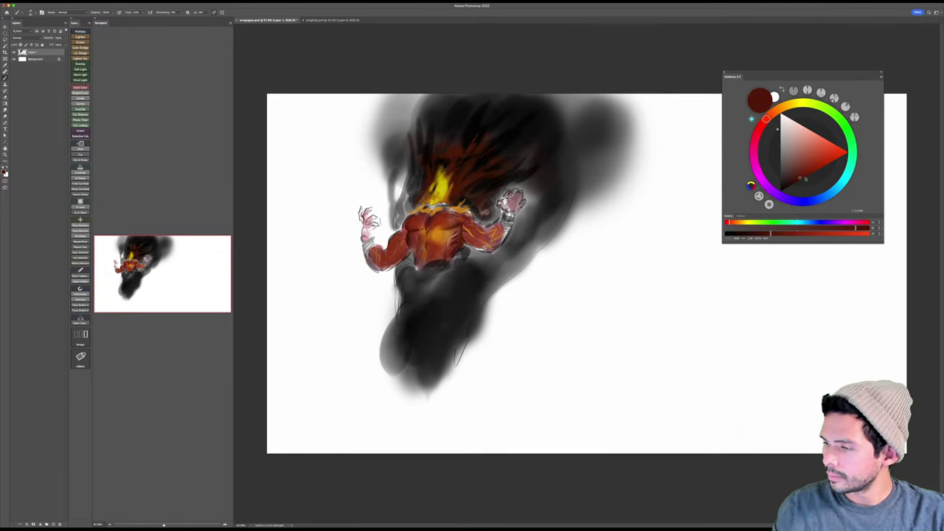
drag(800, 179, 780, 193)
drag(561, 239, 598, 237)
key(super+s)
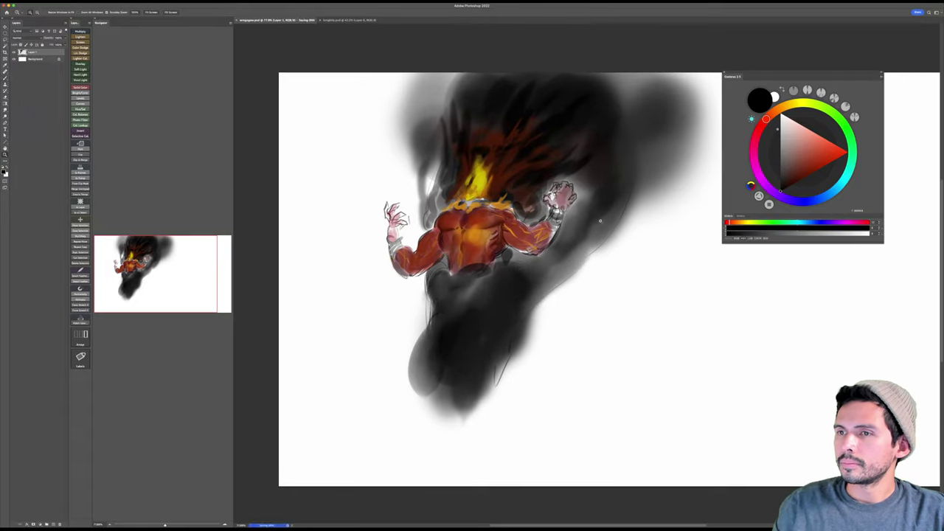
Step: Paint a curved black collar around the neck, between the base of the flame and the orange shoulder line
key(b)
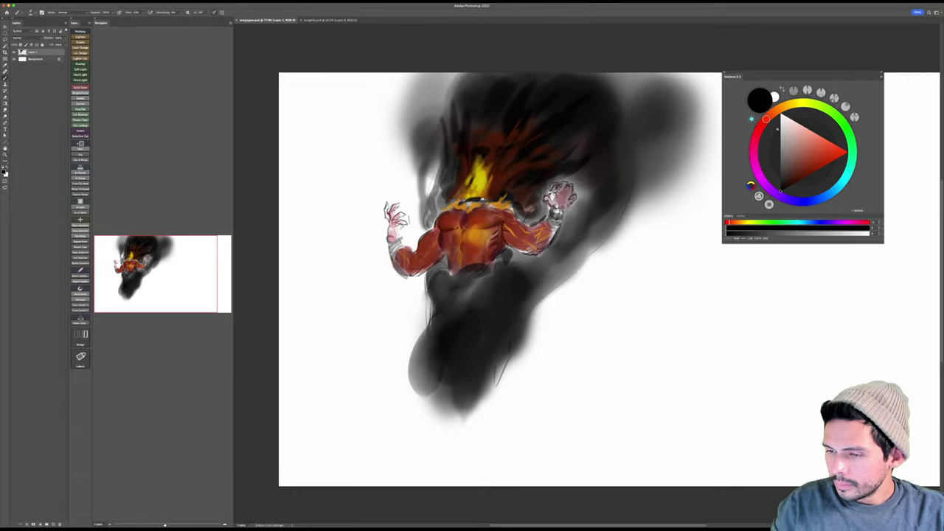
right_click(546, 197)
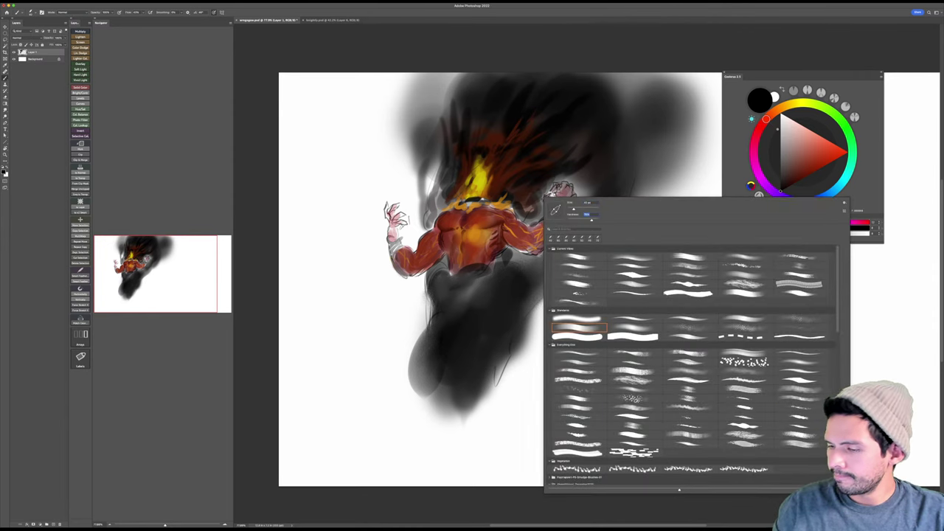
click(497, 247)
key(r)
mouse_move(577, 138)
mouse_down()
mouse_move(542, 139)
mouse_move(501, 162)
mouse_up()
drag(459, 264, 568, 265)
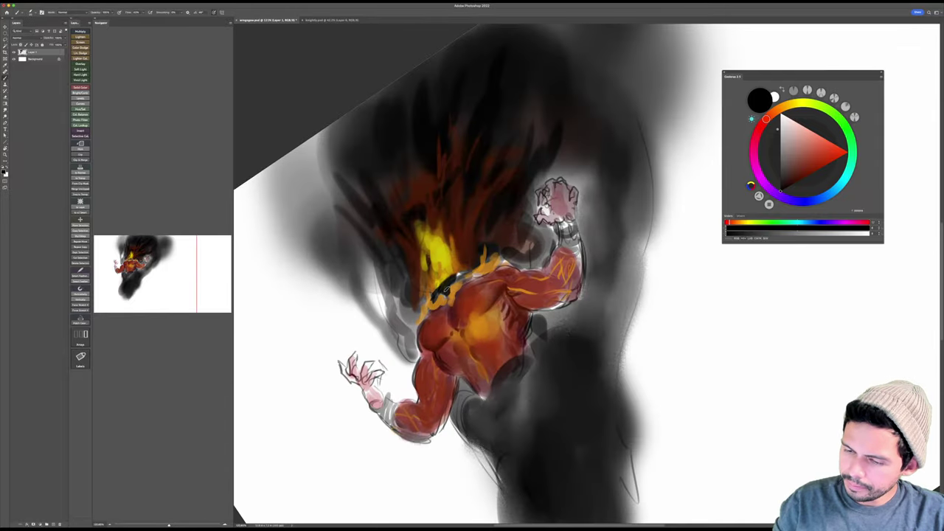
drag(447, 290, 451, 280)
drag(465, 270, 433, 295)
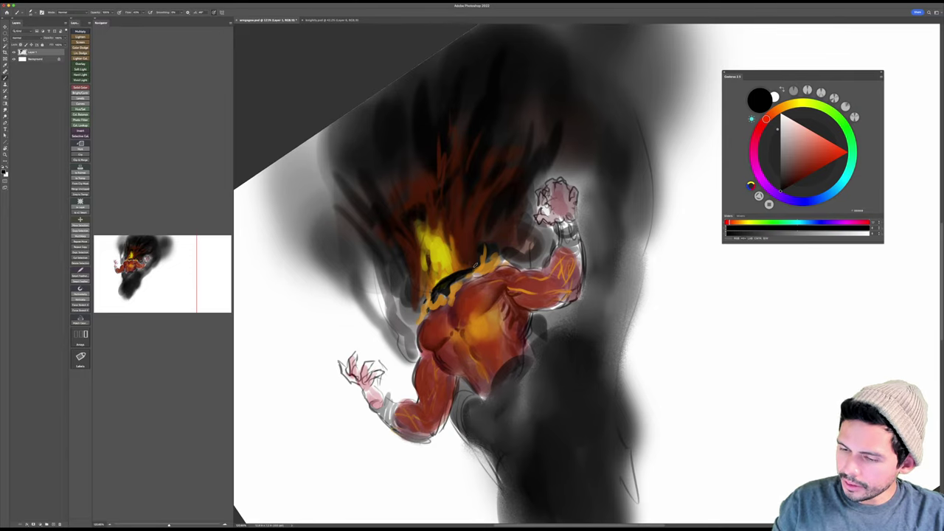
key(Escape)
Step: Add pale highlights to the black collar and paint black and off-white spikes along its upper edge
click(786, 156)
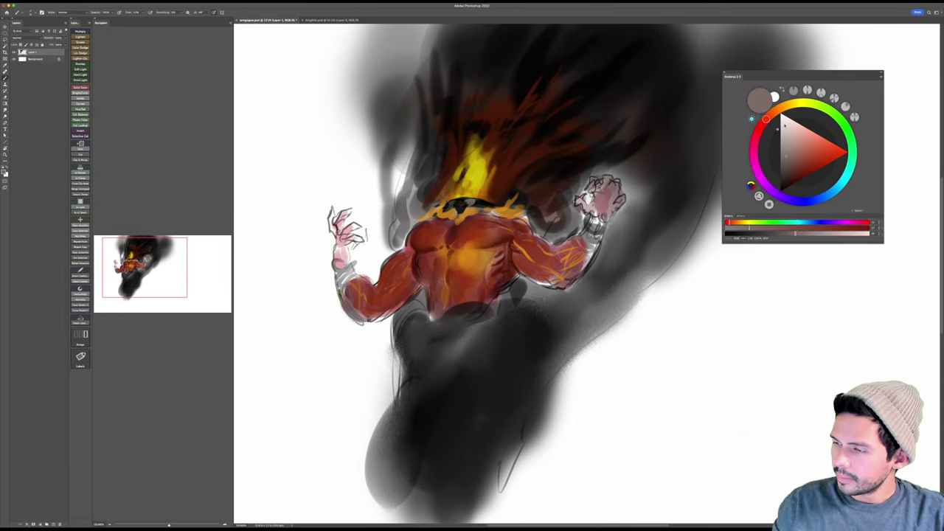
drag(784, 127, 788, 115)
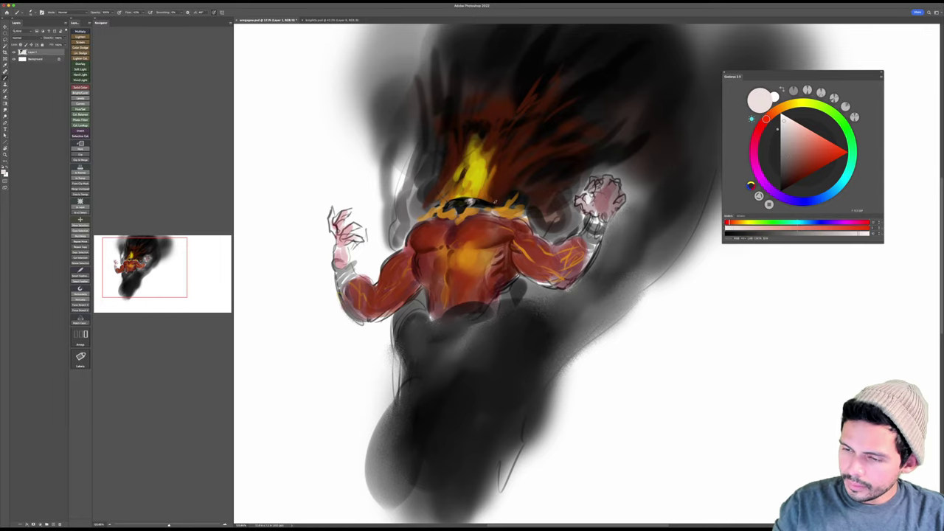
drag(627, 256, 657, 277)
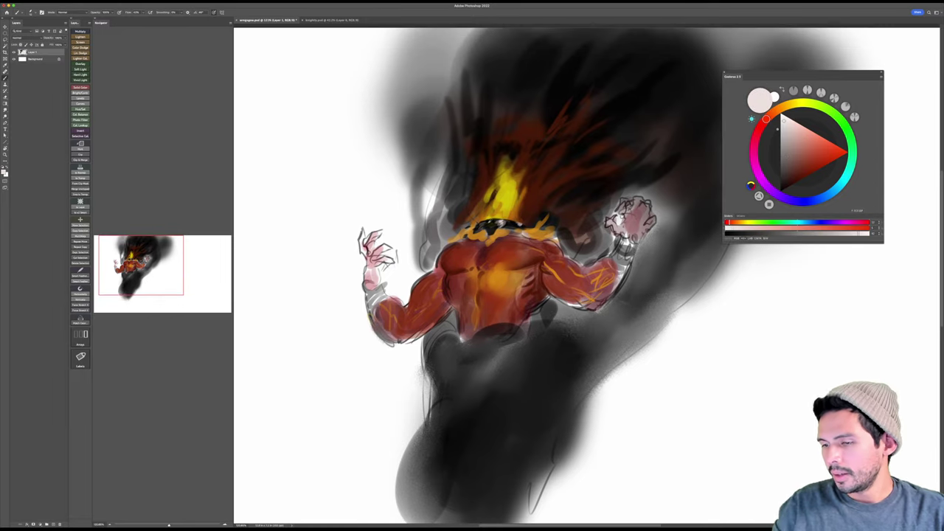
alt+click(491, 221)
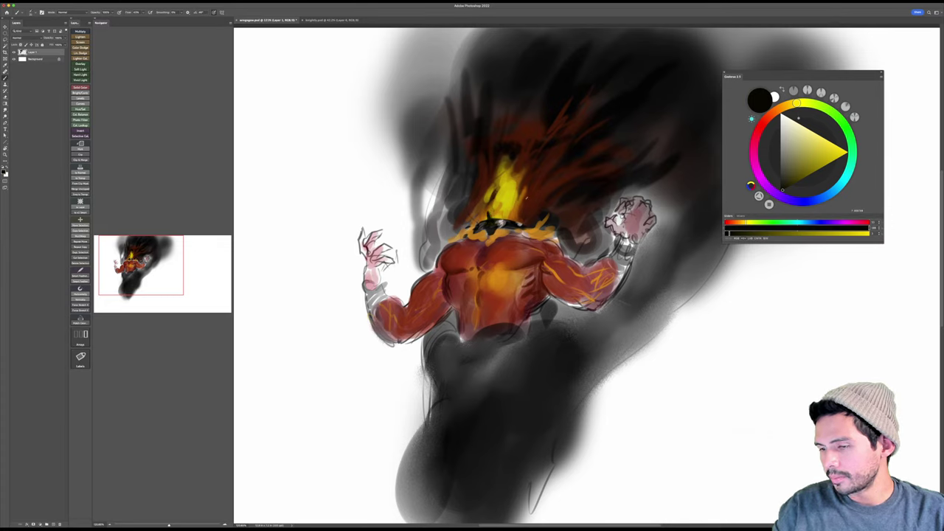
key(x)
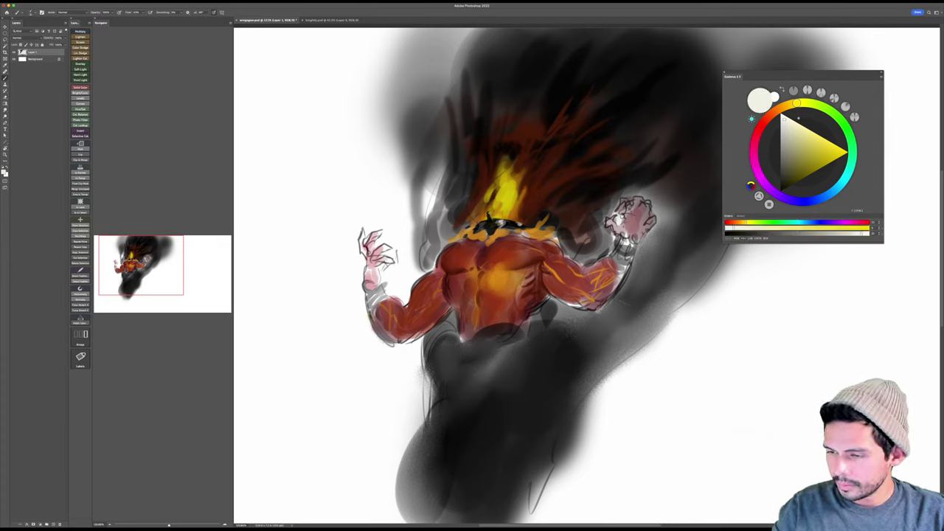
alt+click(520, 220)
alt+click(520, 221)
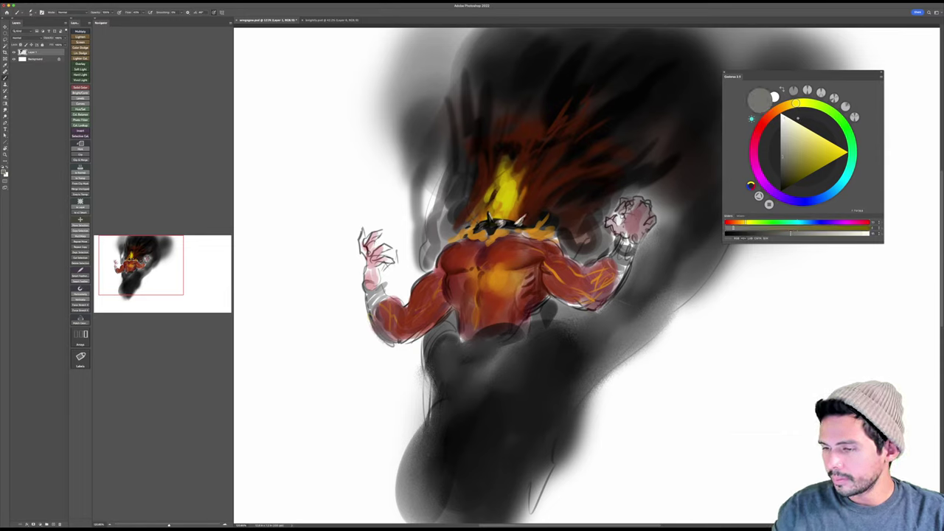
alt+click(517, 222)
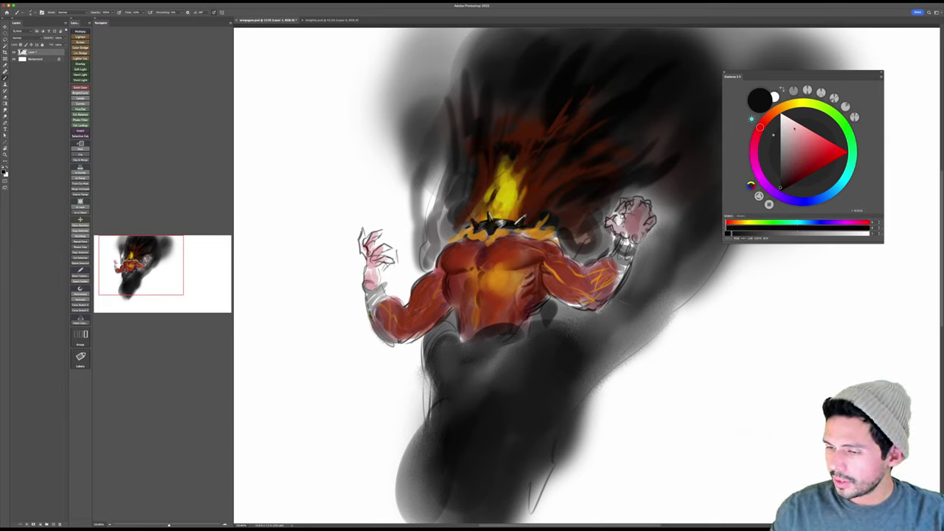
Step: Touch up the collar spikes with bright yellow glints and save the painting
click(796, 103)
click(832, 150)
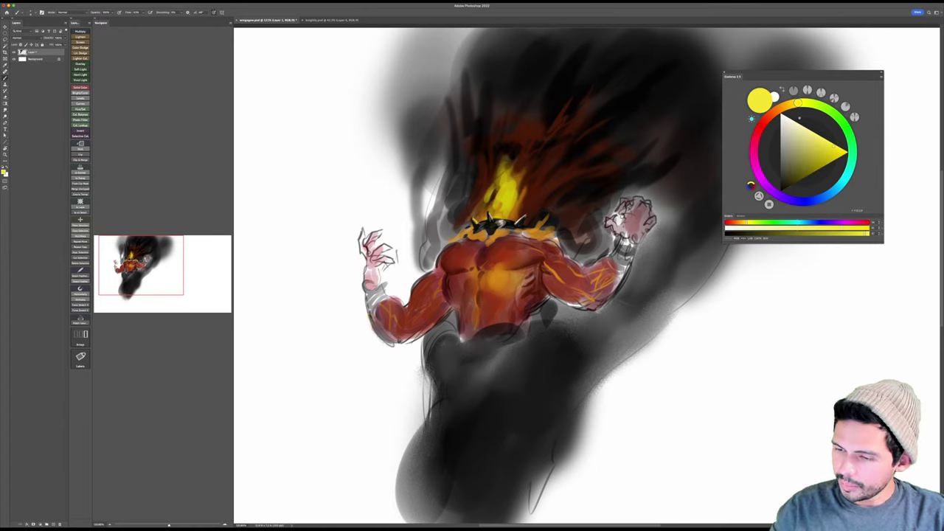
drag(612, 263, 564, 266)
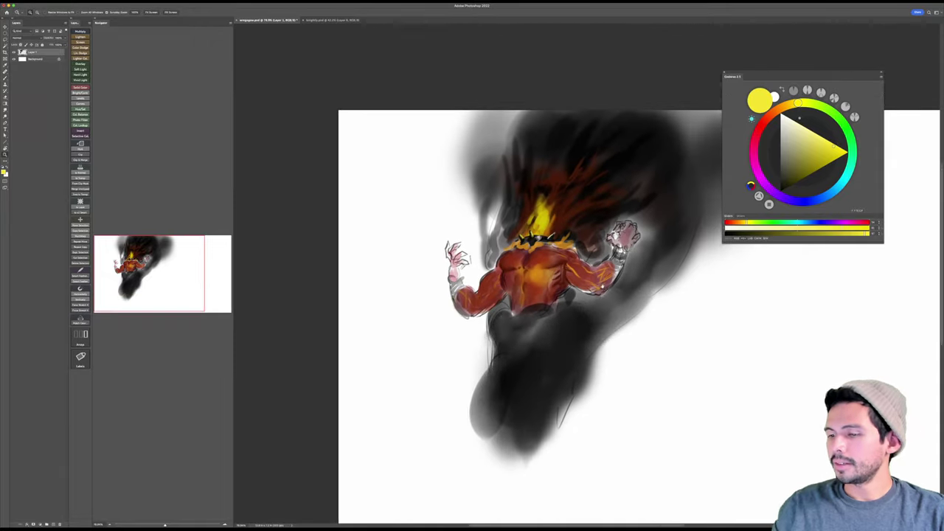
key(super+s)
drag(633, 298, 586, 272)
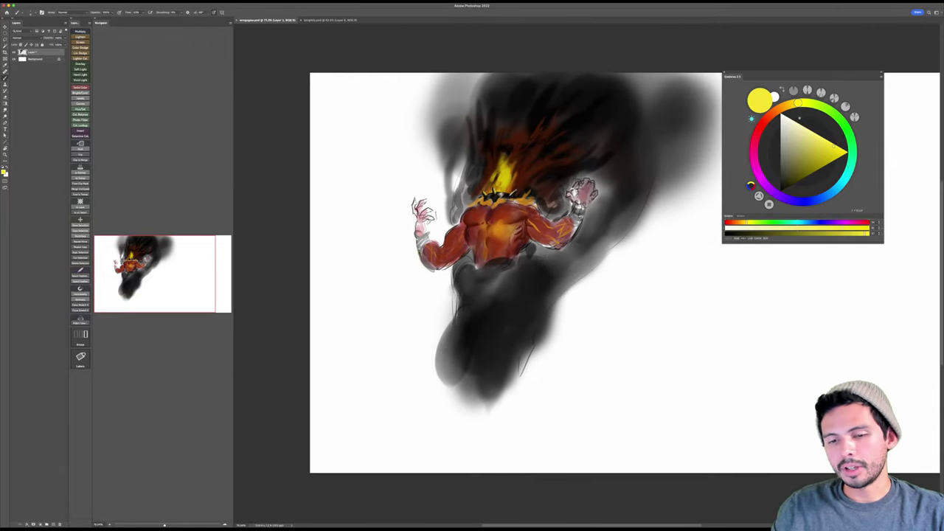
Step: Paint black and dark grey smoke strokes beneath the right forearm and around the raised right hand
key(d)
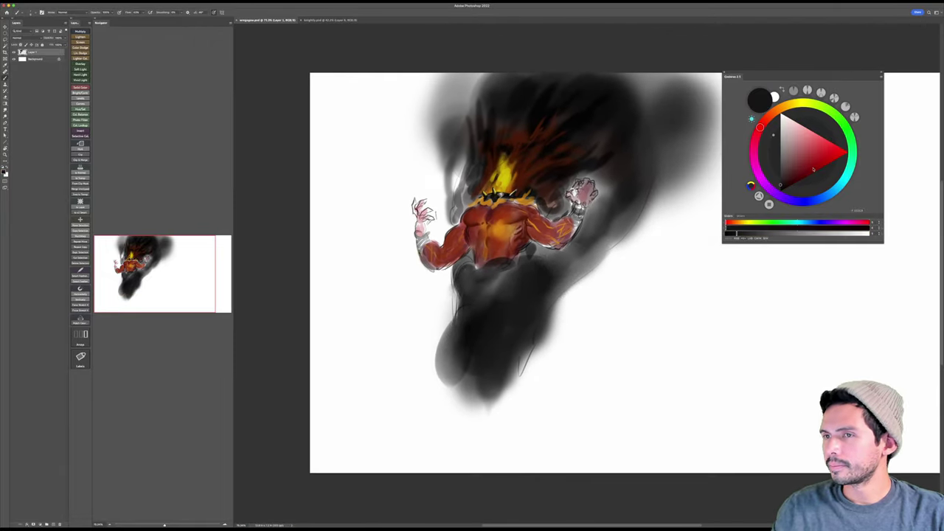
key(d)
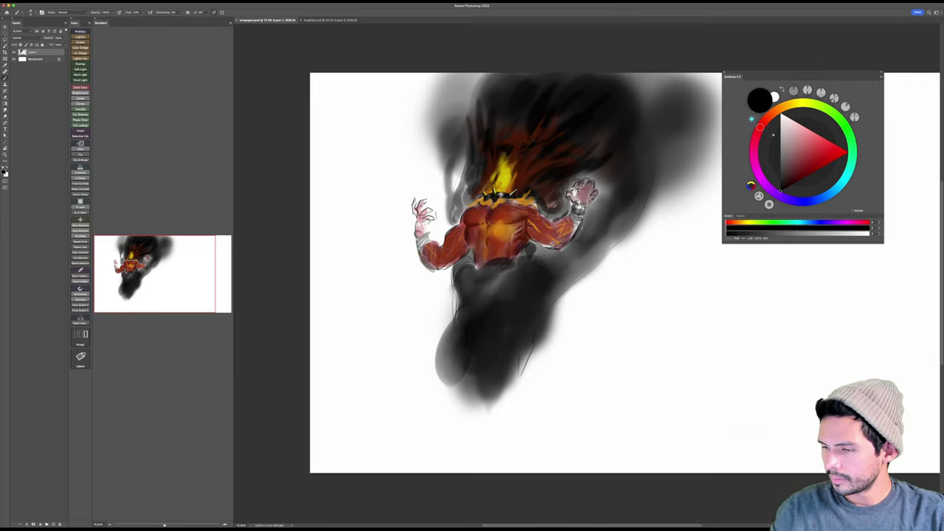
mouse_move(568, 251)
mouse_down()
mouse_move(592, 232)
mouse_move(582, 229)
mouse_move(564, 254)
mouse_move(566, 244)
mouse_move(528, 250)
mouse_move(556, 254)
mouse_move(548, 252)
mouse_move(606, 219)
mouse_move(582, 238)
mouse_move(604, 215)
mouse_move(589, 220)
mouse_move(607, 187)
mouse_move(578, 258)
mouse_move(524, 278)
mouse_move(554, 270)
mouse_move(597, 227)
mouse_up()
alt+click(601, 234)
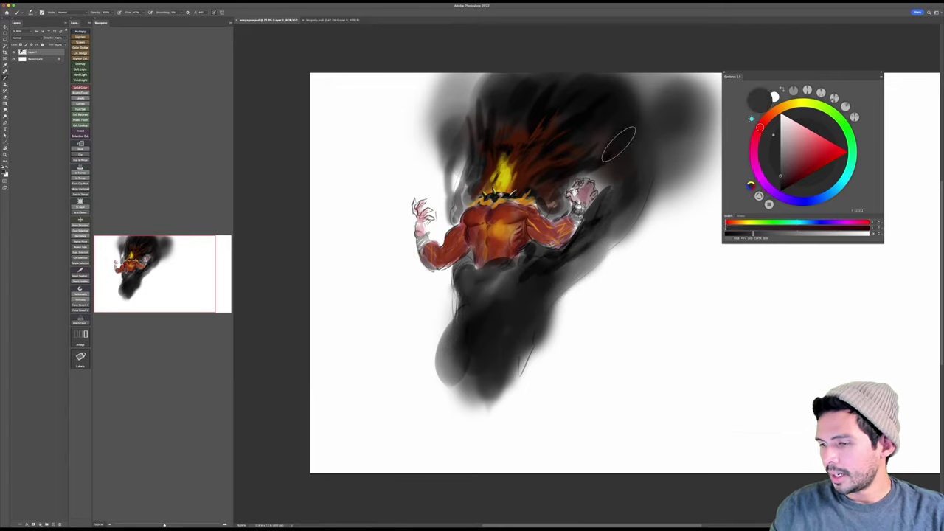
alt+click(599, 181)
mouse_move(599, 179)
mouse_down()
mouse_move(591, 172)
mouse_move(611, 180)
mouse_move(601, 186)
mouse_move(602, 170)
mouse_up()
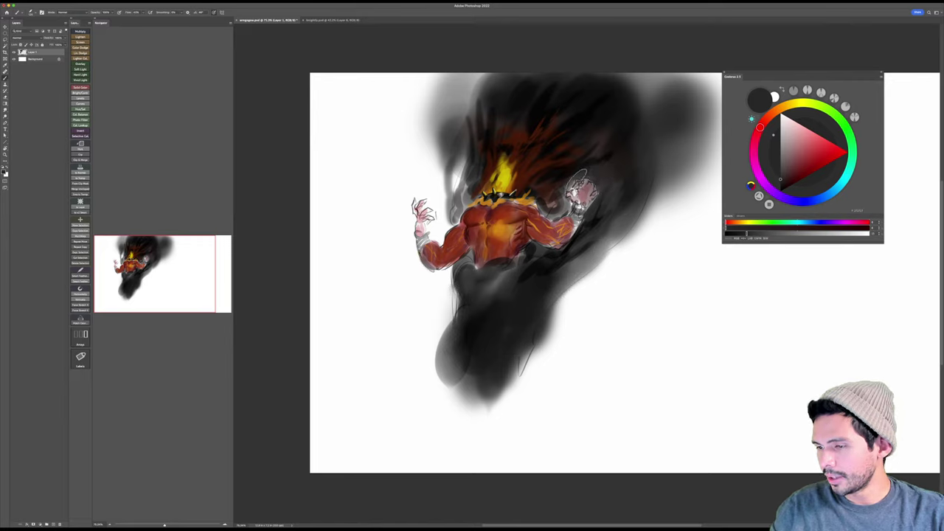
drag(558, 207, 566, 206)
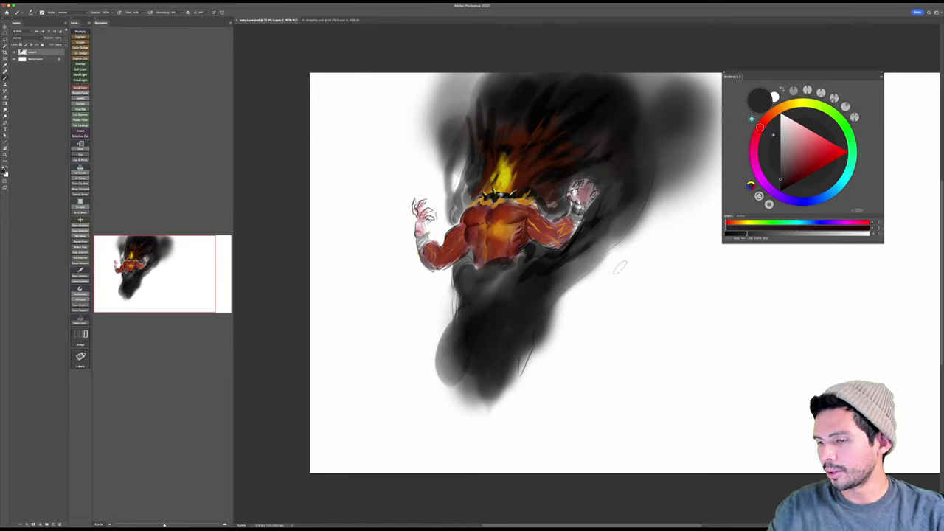
Step: Shape the smoke below the waist with black folds and define its left edge with dark grey strokes
alt+click(552, 254)
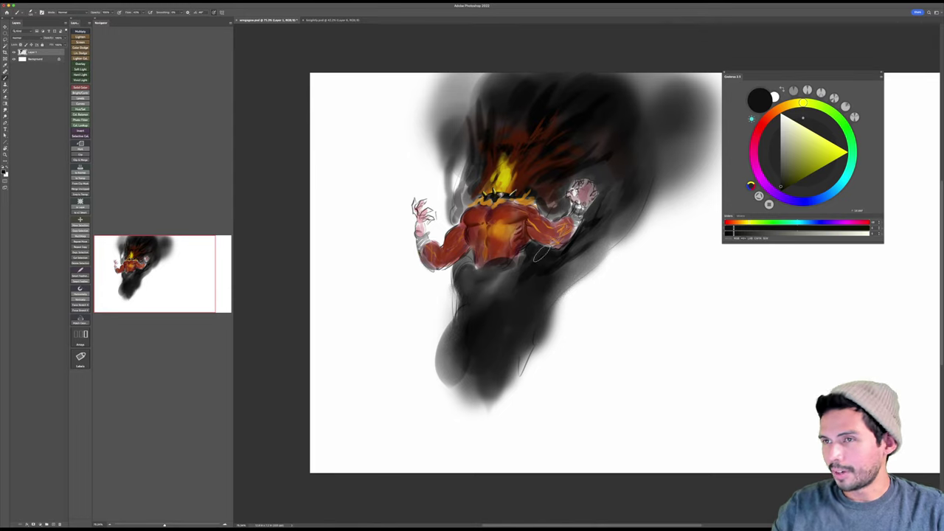
alt+click(543, 256)
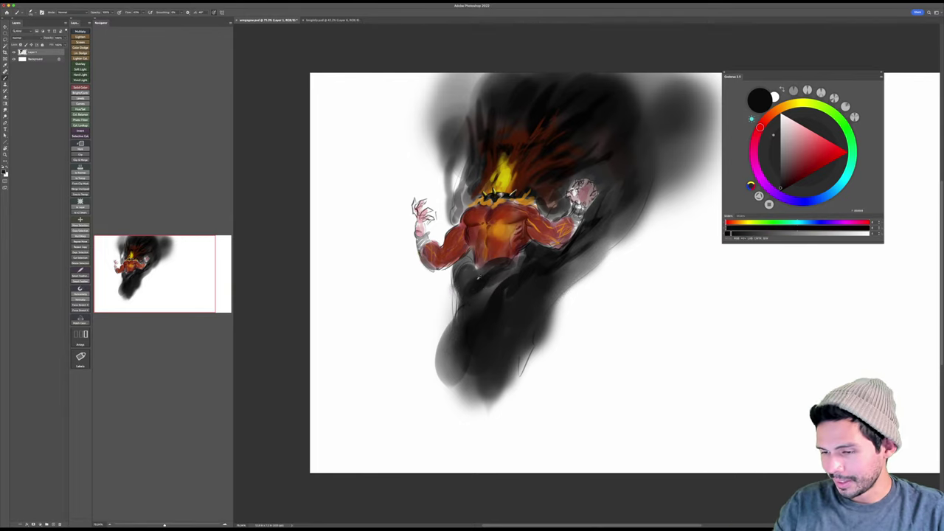
alt+click(475, 289)
alt+click(471, 274)
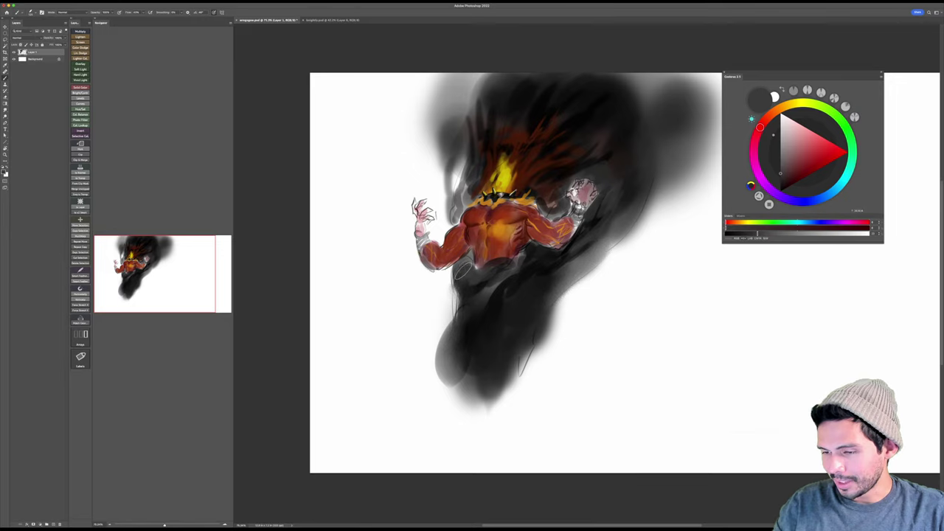
mouse_move(453, 269)
mouse_down()
mouse_move(456, 303)
mouse_move(446, 330)
mouse_up()
drag(451, 297, 451, 277)
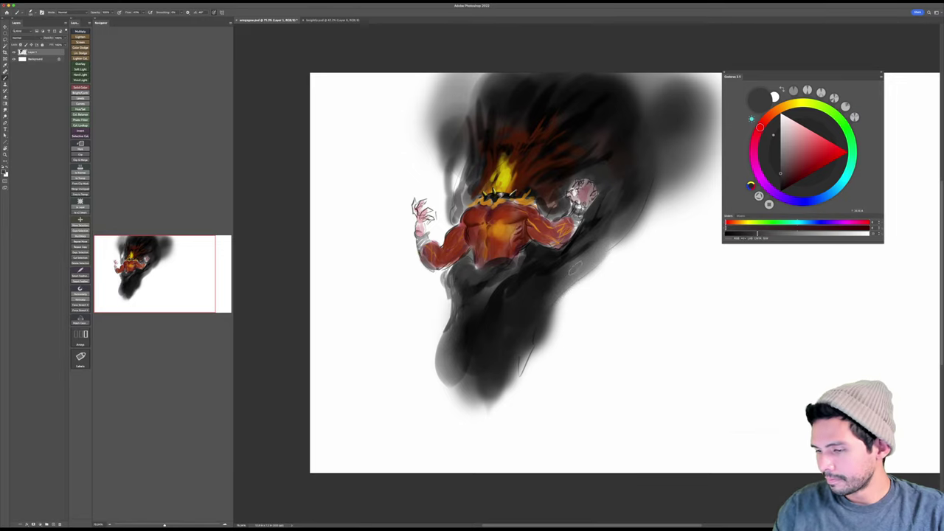
Step: Sweep dark grey and black wisps up and outward along the right edge of the smoke body
alt+click(561, 278)
drag(561, 278, 594, 246)
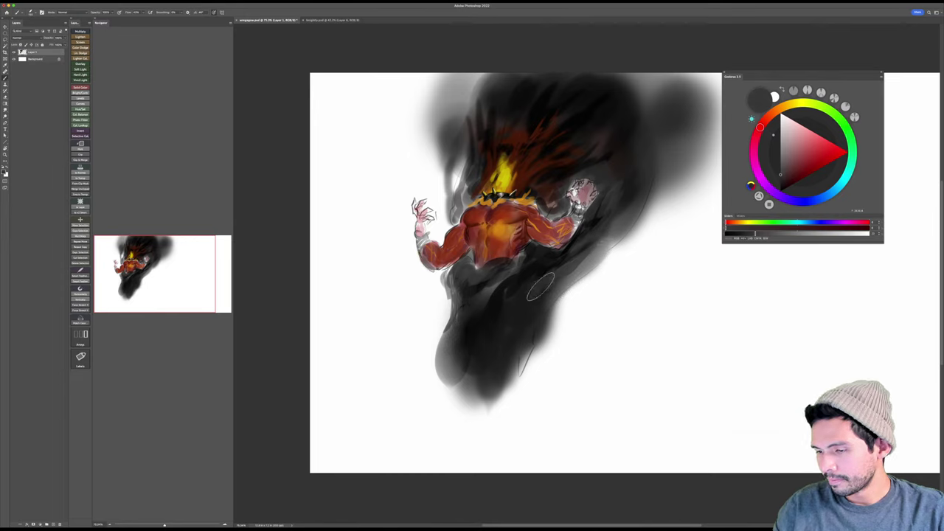
alt+click(520, 325)
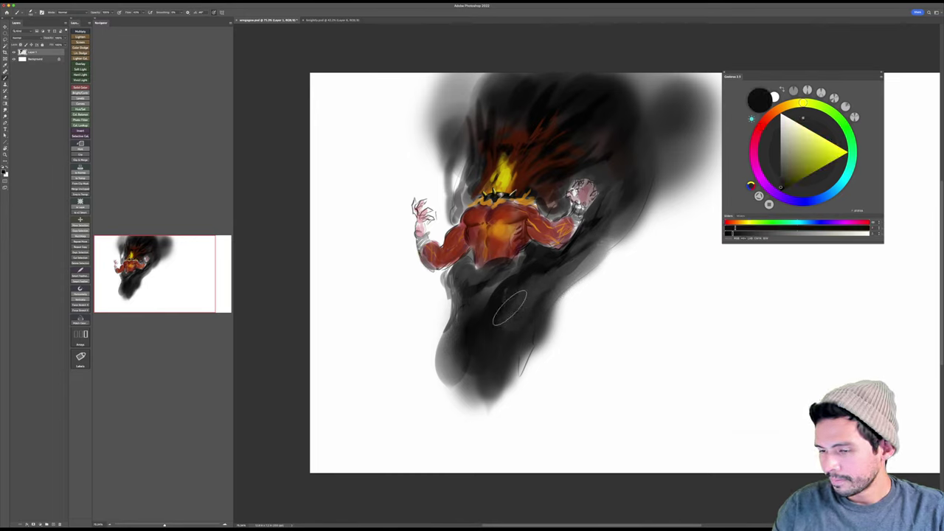
mouse_move(509, 324)
mouse_down()
mouse_move(568, 295)
mouse_move(604, 262)
mouse_move(550, 313)
mouse_move(624, 247)
mouse_up()
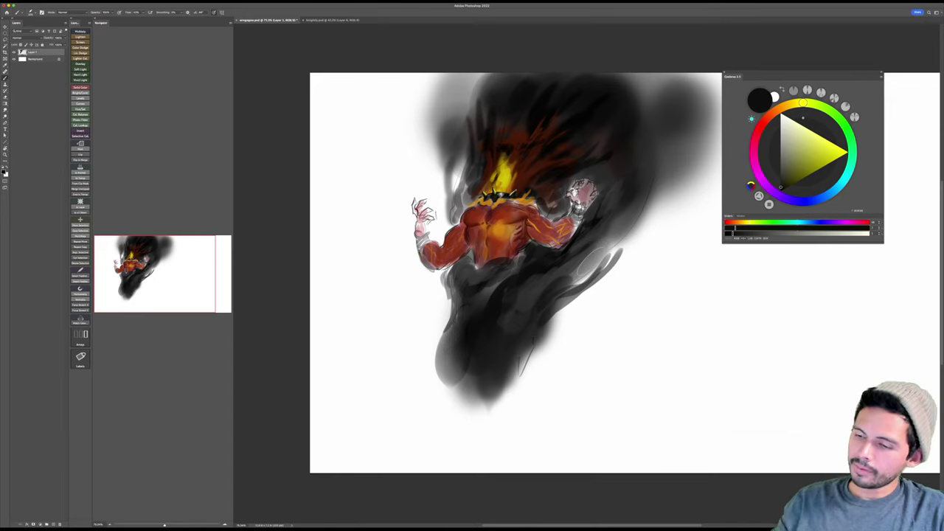
Step: Shade the left upper arm down to the elbow crease in dark maroon with a much smaller brush
alt+click(493, 210)
drag(539, 215, 653, 207)
click(795, 180)
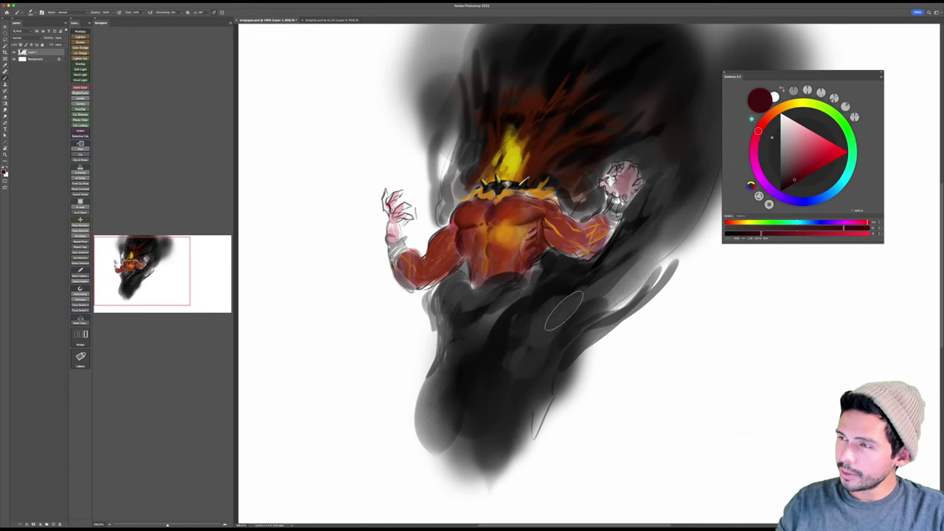
drag(563, 309, 603, 296)
key(bracketleft)
key(bracketleft)
key(bracketleft)
key(bracketleft)
key(bracketleft)
key(bracketleft)
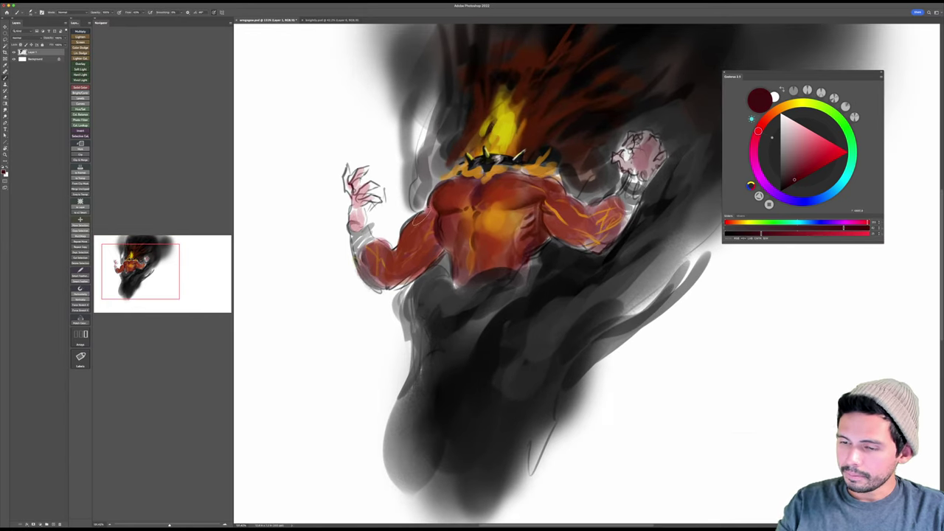
drag(429, 207, 402, 248)
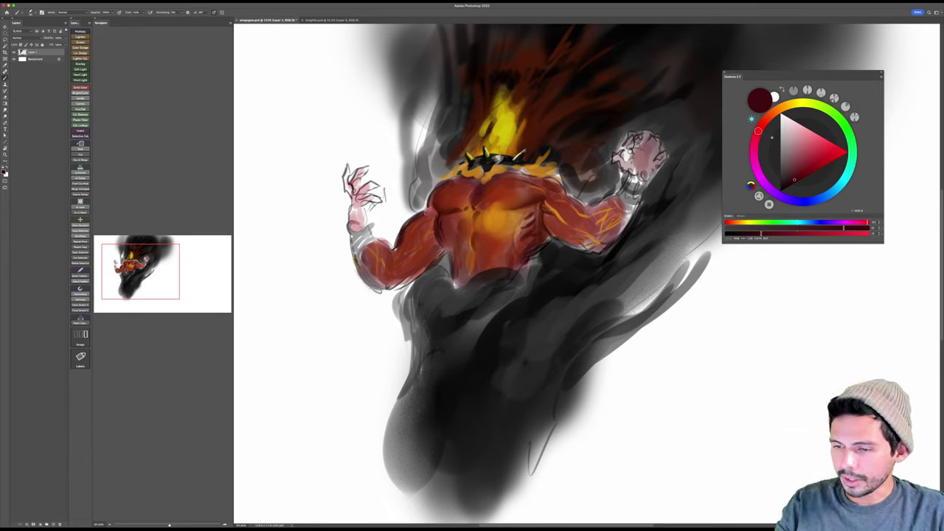
drag(397, 250, 408, 249)
Step: Cover the orange marks on the left upper arm with red and shade the right arm in dark maroon using a larger brush
key(bracketright)
key(bracketright)
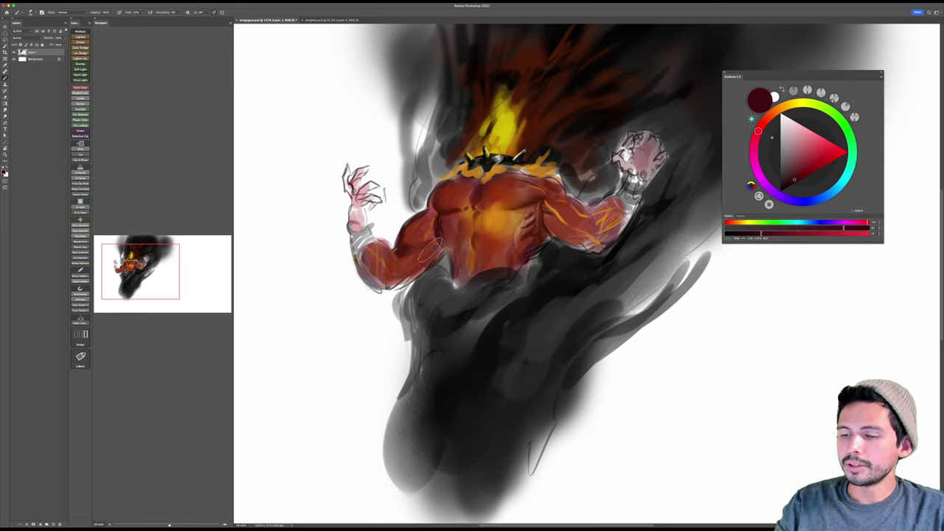
alt+click(426, 251)
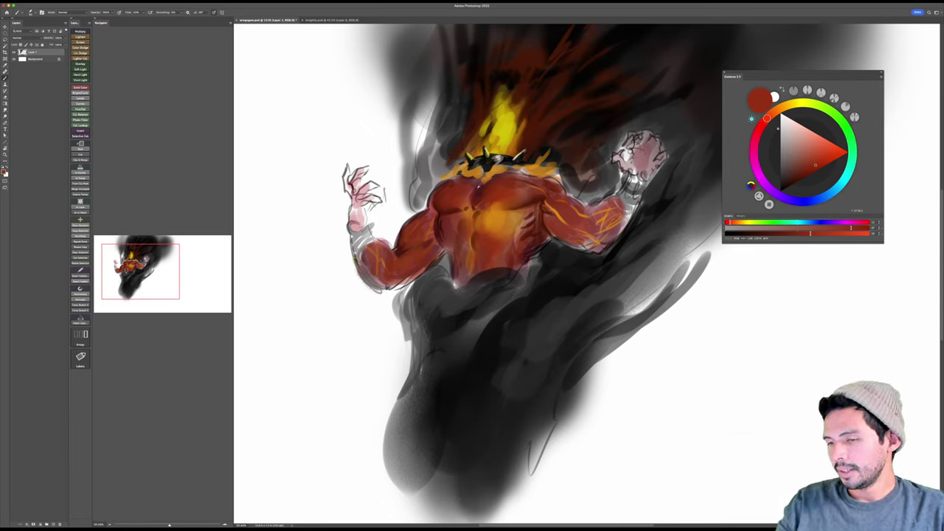
alt+click(565, 173)
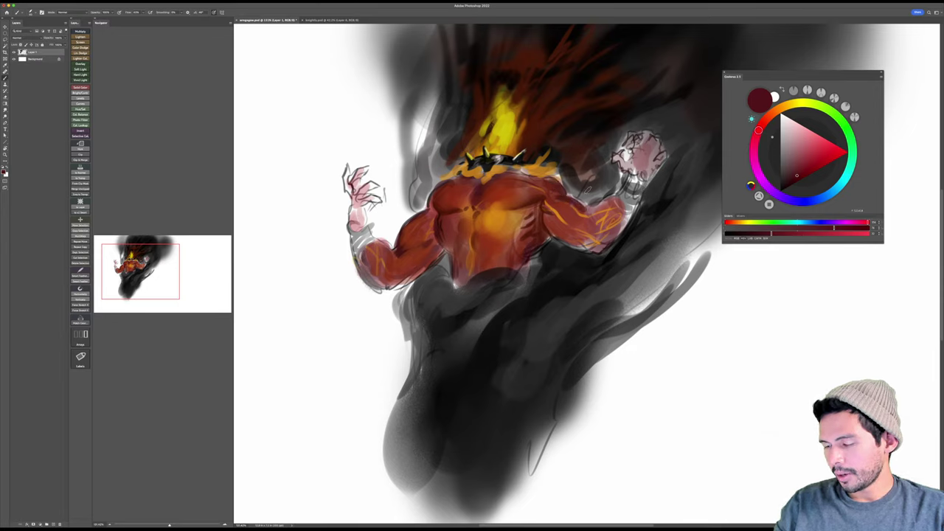
drag(593, 221, 617, 198)
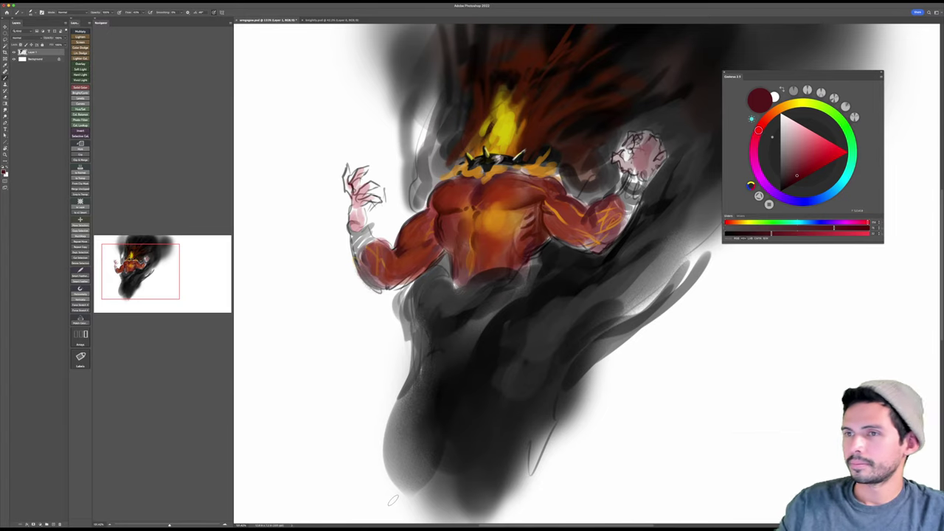
mouse_move(626, 293)
mouse_down()
mouse_move(617, 297)
mouse_move(622, 288)
mouse_up()
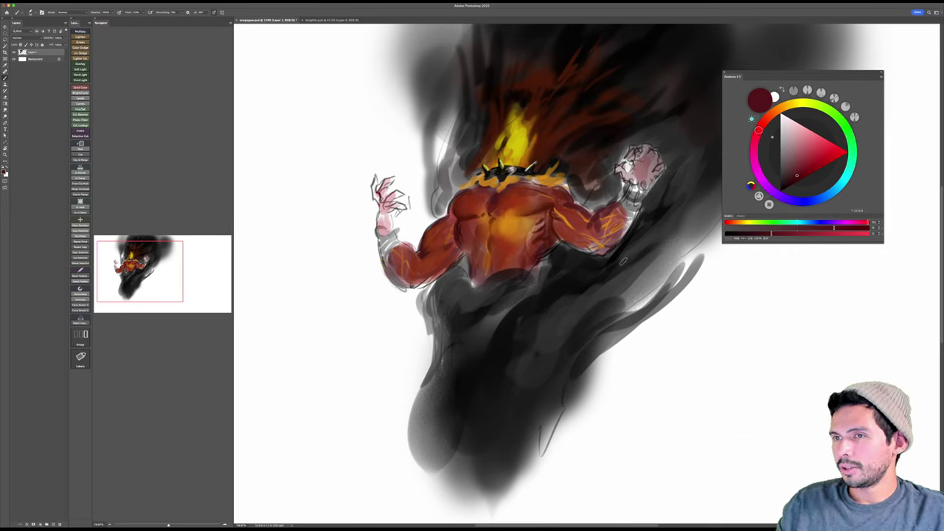
Step: Paint over the orange lines on the right forearm with maroon and red tones sampled from the arm
alt+click(601, 219)
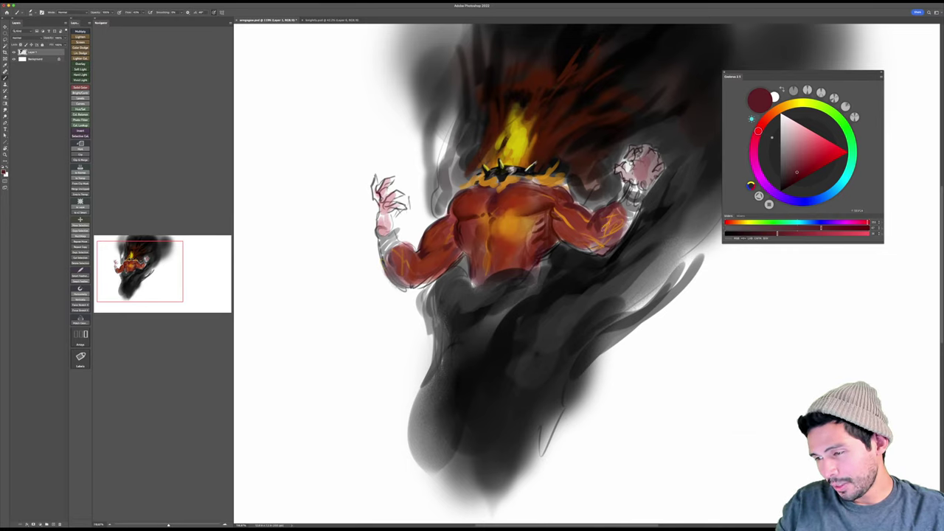
drag(599, 243, 618, 218)
alt+click(615, 227)
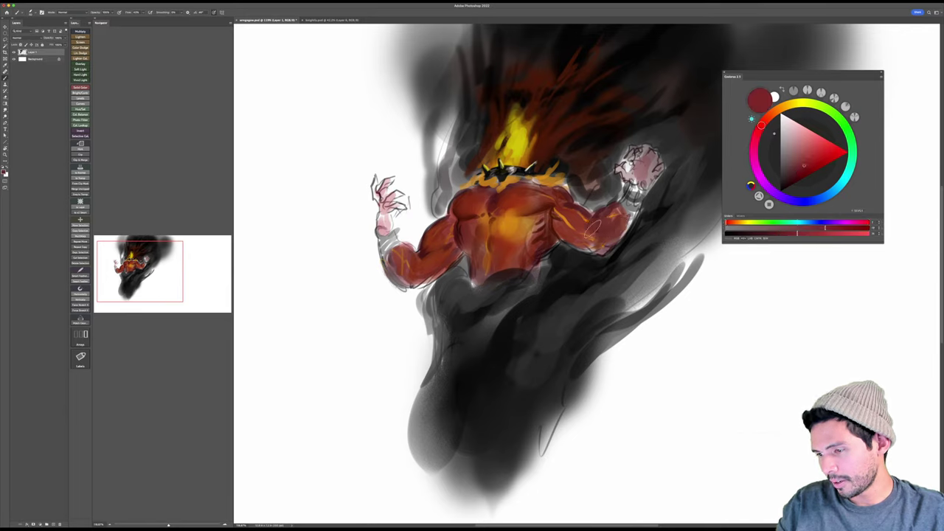
alt+click(589, 234)
mouse_move(589, 226)
mouse_down()
mouse_move(604, 249)
mouse_move(627, 220)
mouse_up()
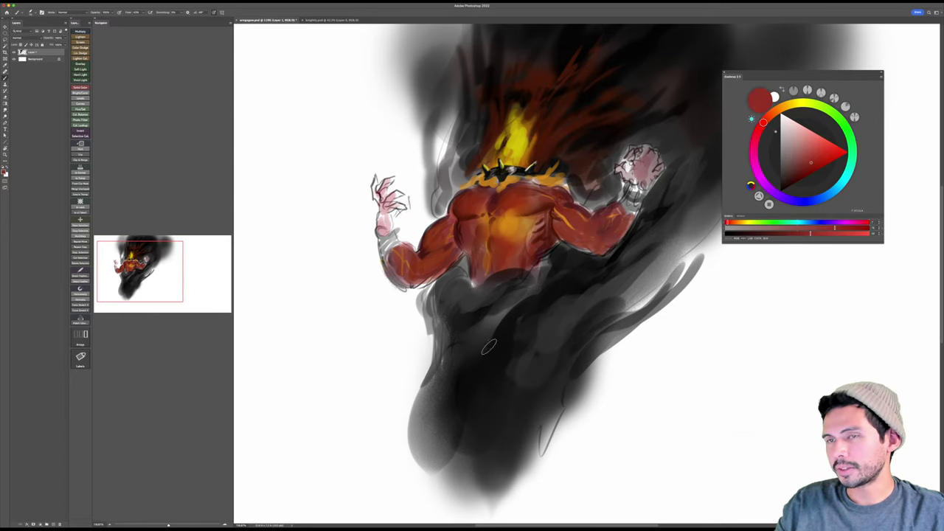
Step: Smudge the right edge of the smoke body up and outward below the raised right hand
key(z)
drag(512, 342, 501, 344)
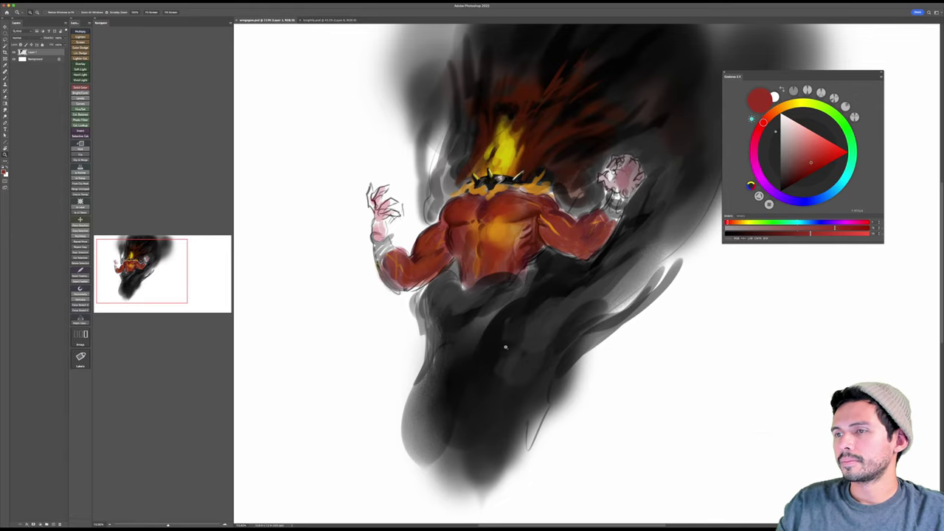
mouse_move(510, 352)
mouse_down()
mouse_move(494, 346)
mouse_move(485, 322)
mouse_up()
key(e)
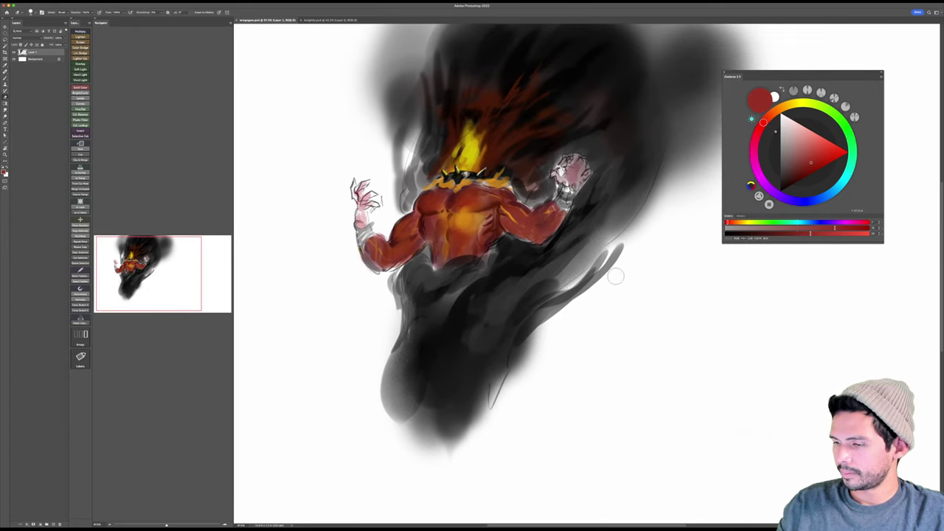
key(s)
drag(602, 259, 619, 227)
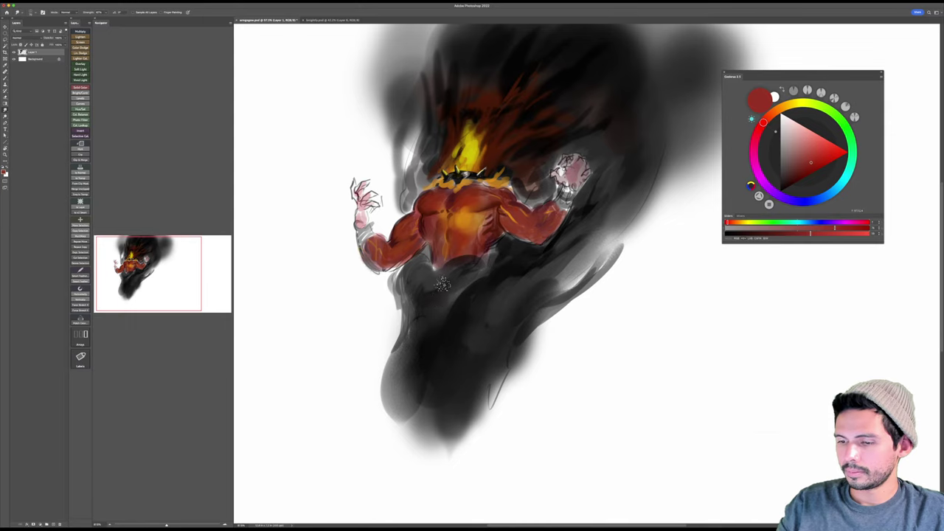
Step: Paint dark red strokes into the black smoke just below the waist
key(b)
alt+click(487, 283)
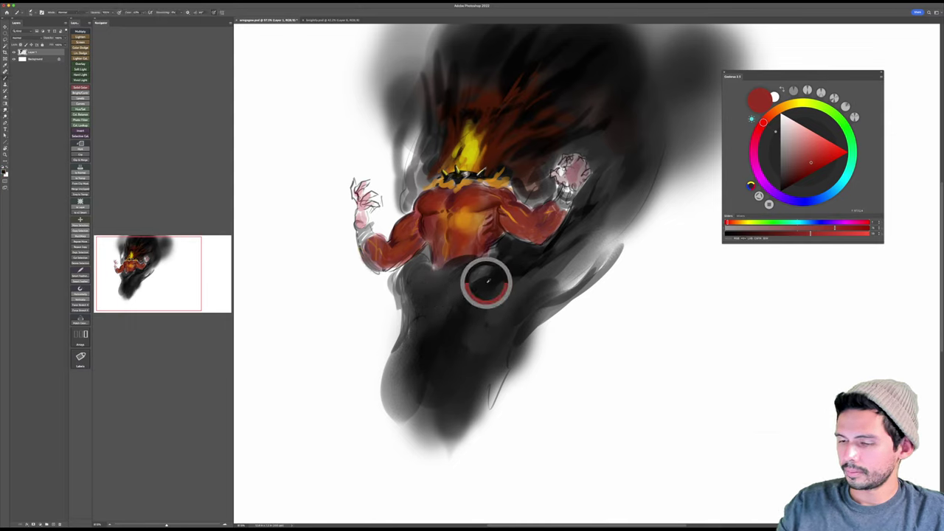
drag(791, 184, 794, 185)
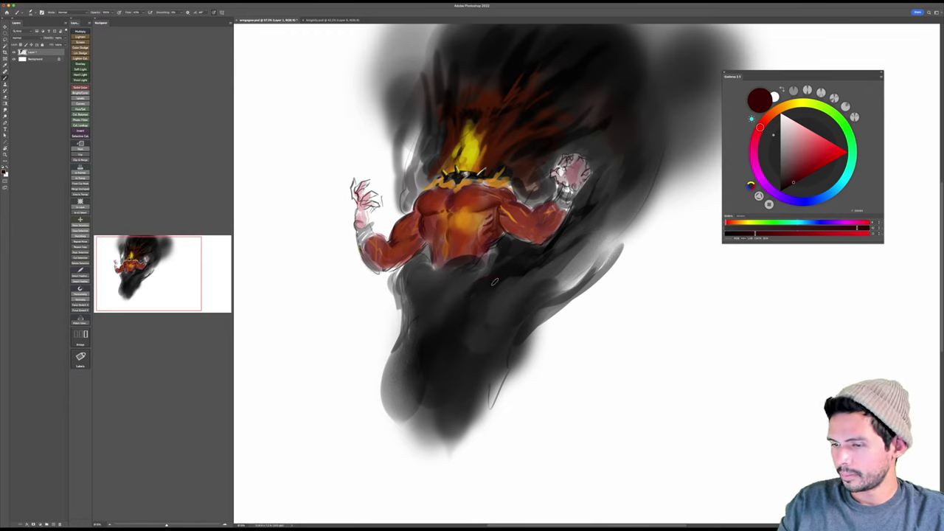
drag(799, 177, 795, 172)
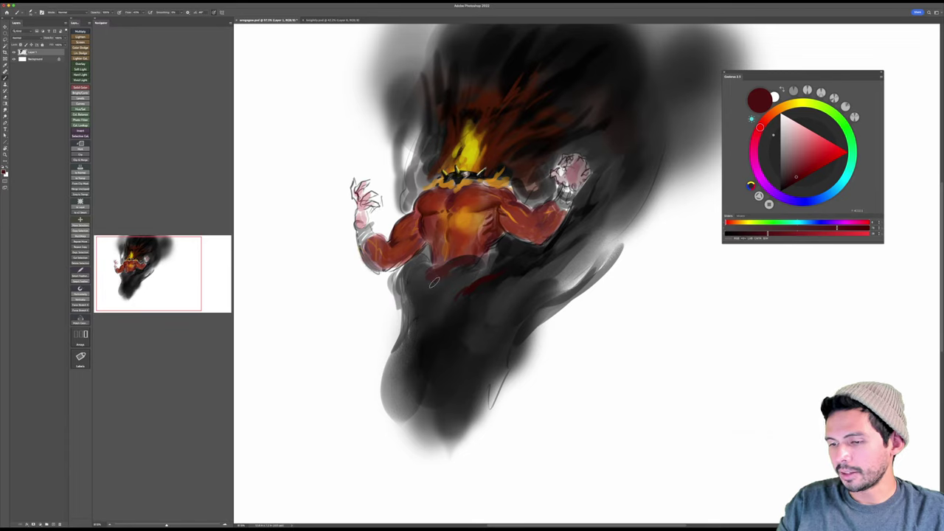
mouse_move(435, 282)
mouse_down()
mouse_move(419, 267)
mouse_move(432, 267)
mouse_up()
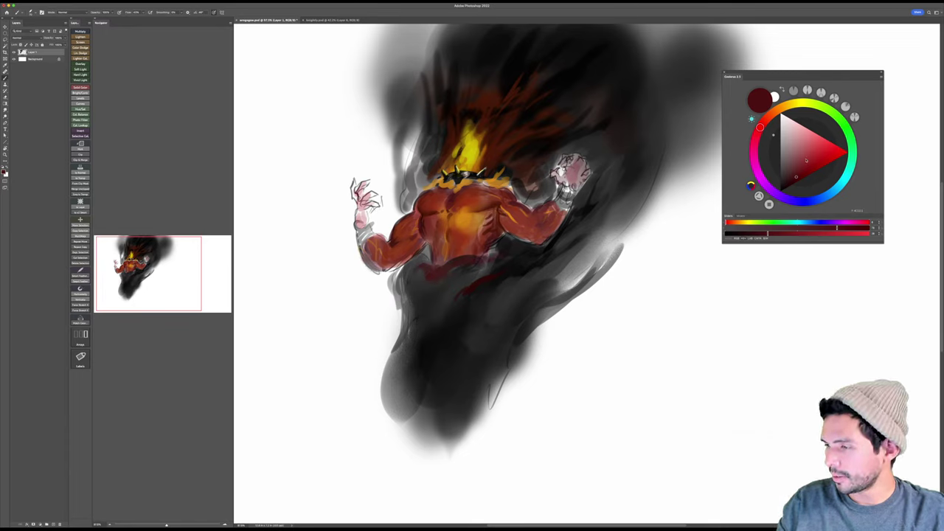
Step: Add reddish-brown strokes along the waistline and darken the smoke's left edge below the left arm with black
click(802, 168)
click(768, 117)
click(806, 166)
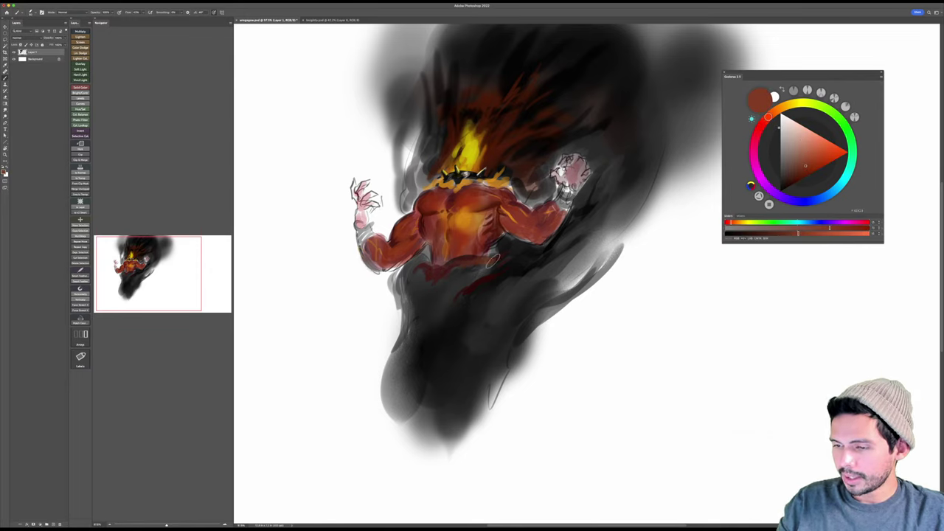
key(d)
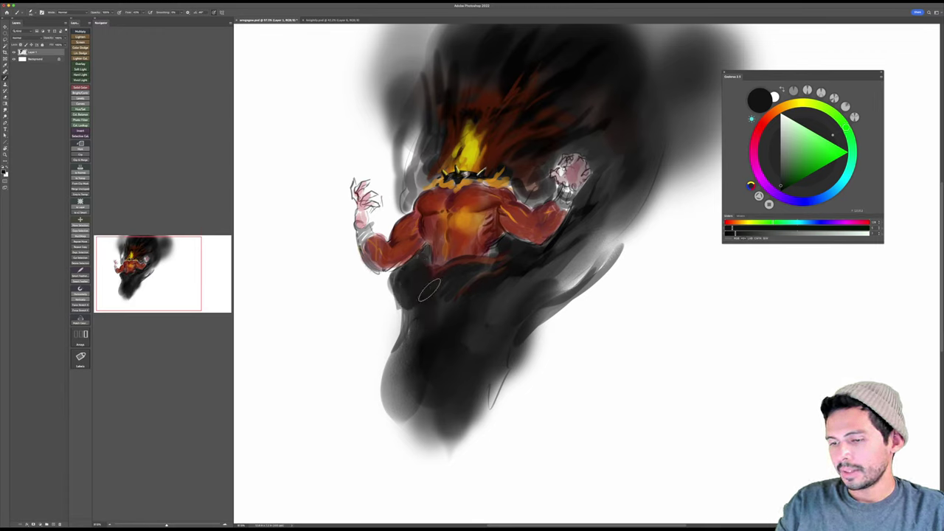
drag(411, 301, 402, 338)
Step: Brush dark brown and warmer orange-brown strokes into the smoke beneath the left side of the waist
scroll(550, 236, down, 2)
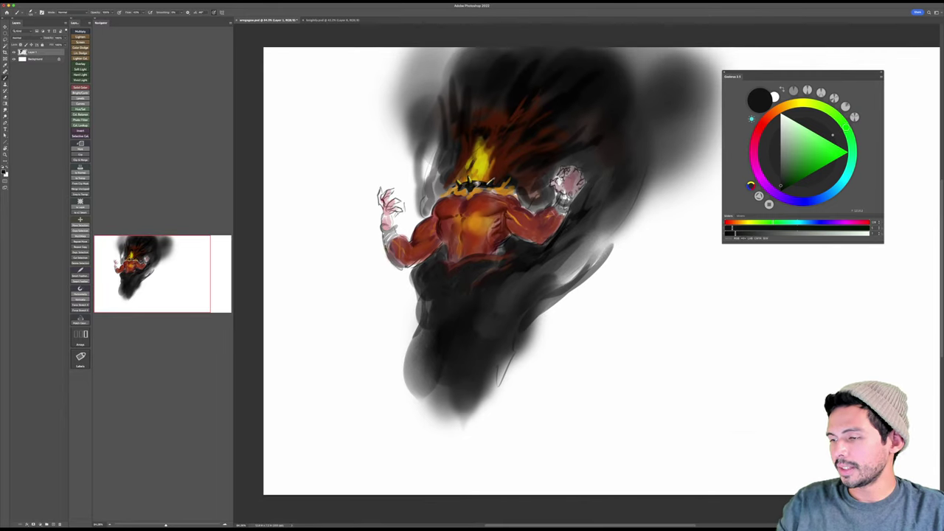
click(774, 113)
click(793, 181)
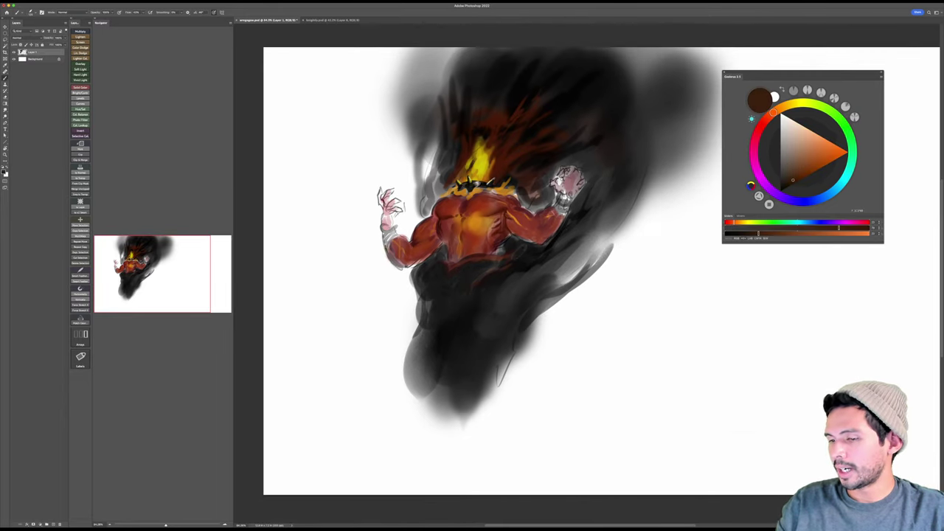
drag(512, 258, 517, 258)
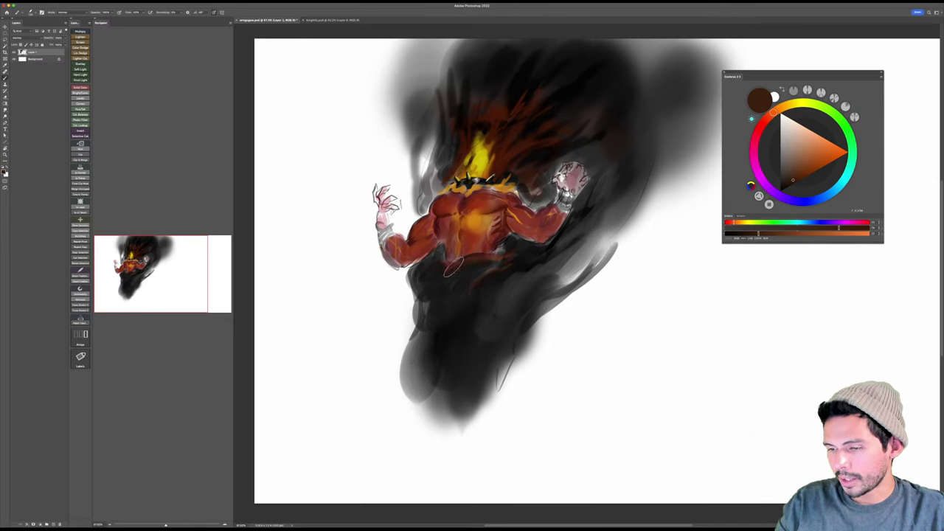
click(795, 173)
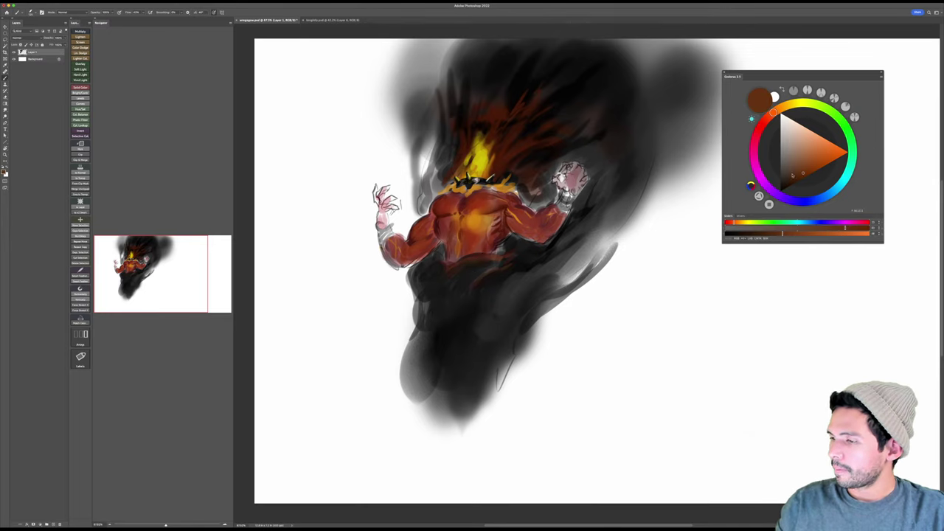
mouse_move(462, 271)
mouse_down()
mouse_move(453, 276)
mouse_move(434, 259)
mouse_move(460, 273)
mouse_move(453, 277)
mouse_up()
Step: Extend the brown glow across the smoke beneath the right side of the waist and right arm, using sampled black and brighter brown
alt+click(478, 264)
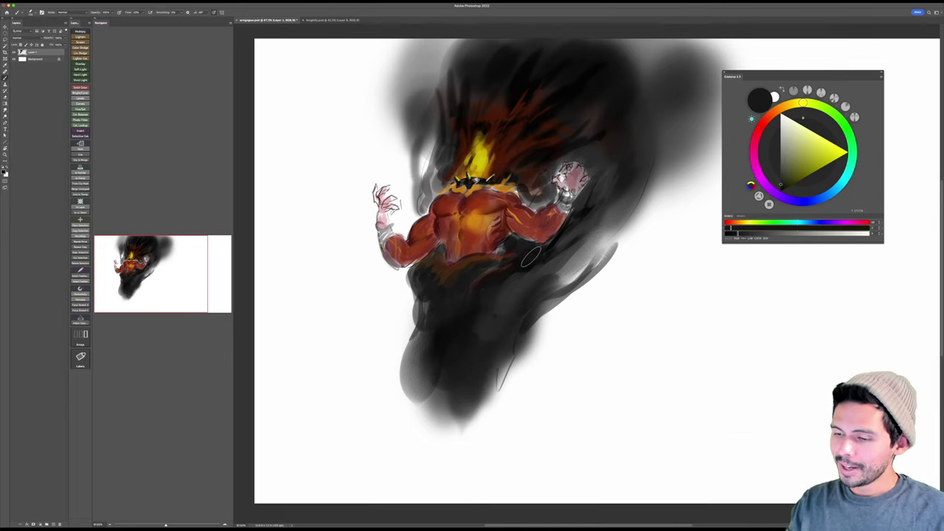
alt+click(509, 267)
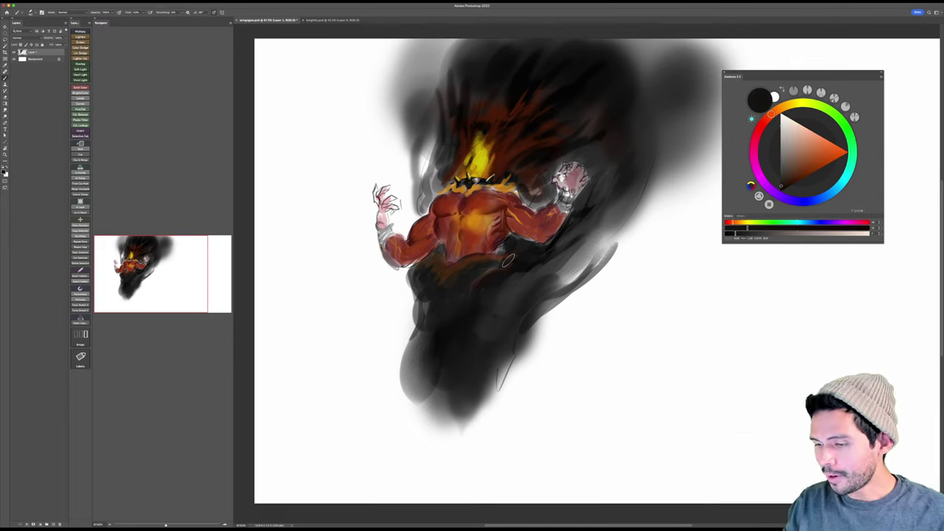
alt+click(486, 264)
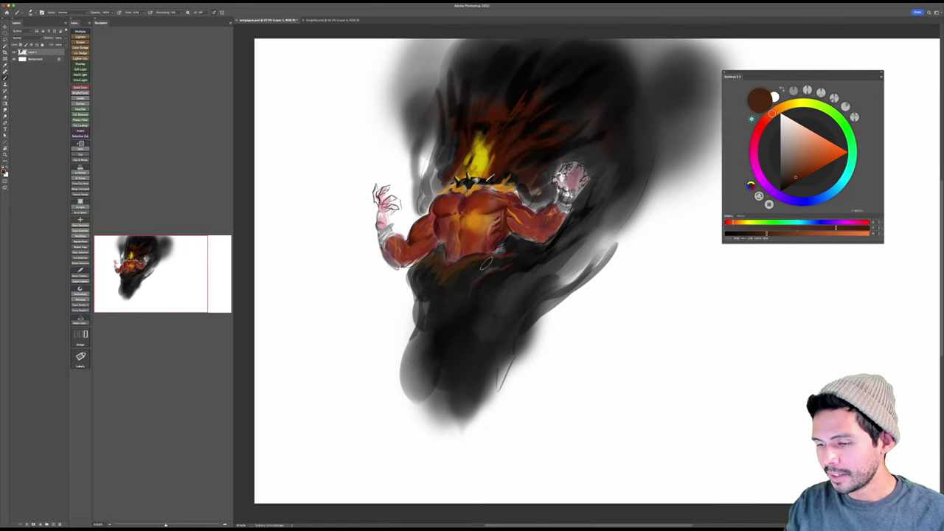
drag(809, 169, 805, 168)
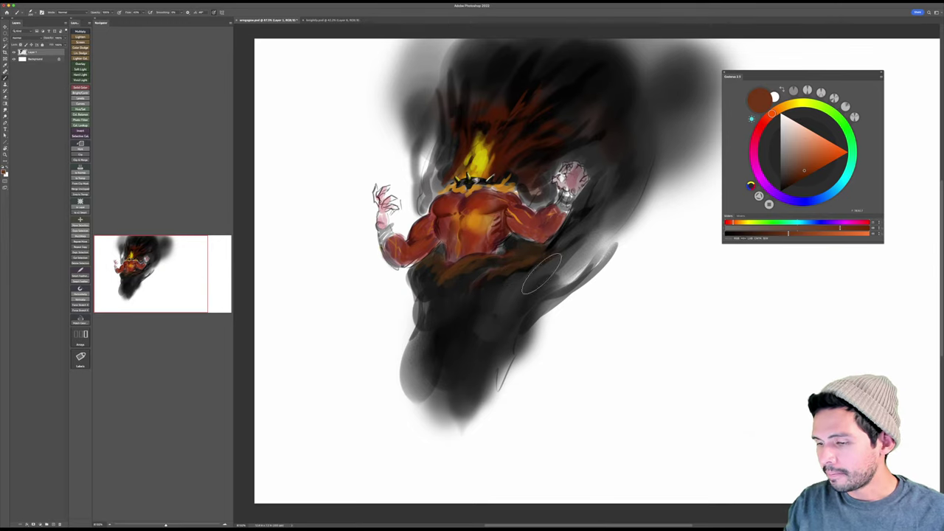
Step: Move the painted demon layer down and to the left on the canvas
key(r)
key(v)
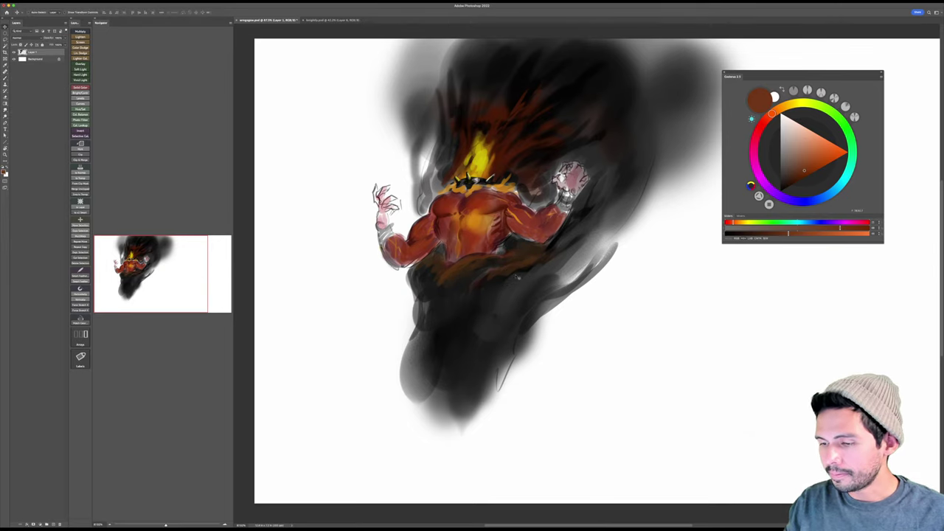
drag(519, 277, 441, 292)
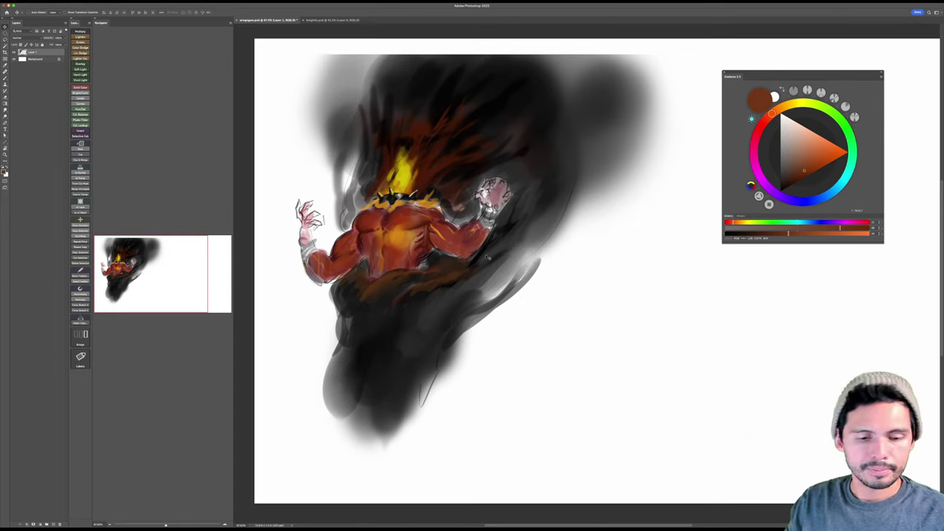
Step: Define the lower right edge of the smoke body with near-black strokes, enlarging the brush
key(b)
scroll(495, 271, down, 1)
alt+click(378, 292)
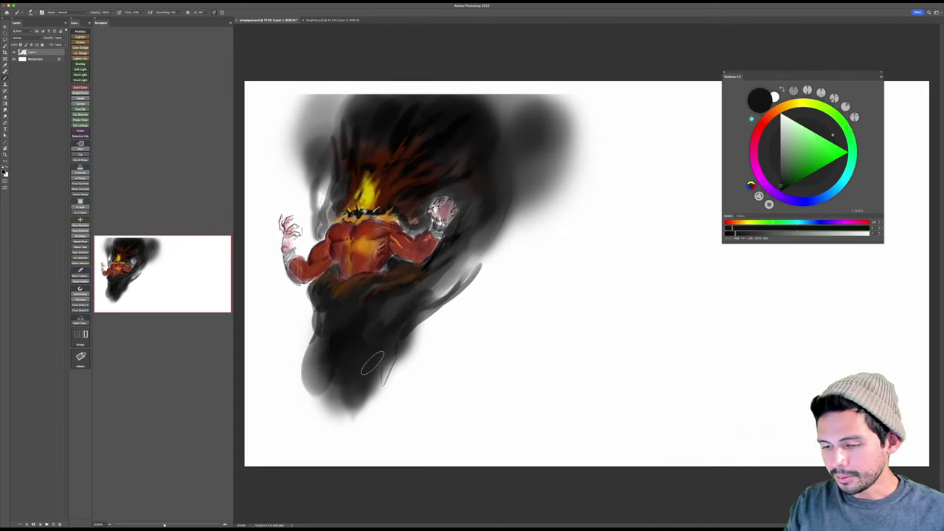
mouse_move(396, 329)
mouse_down()
mouse_move(394, 356)
mouse_move(434, 317)
mouse_up()
key(bracketright)
key(bracketright)
key(bracketright)
key(bracketright)
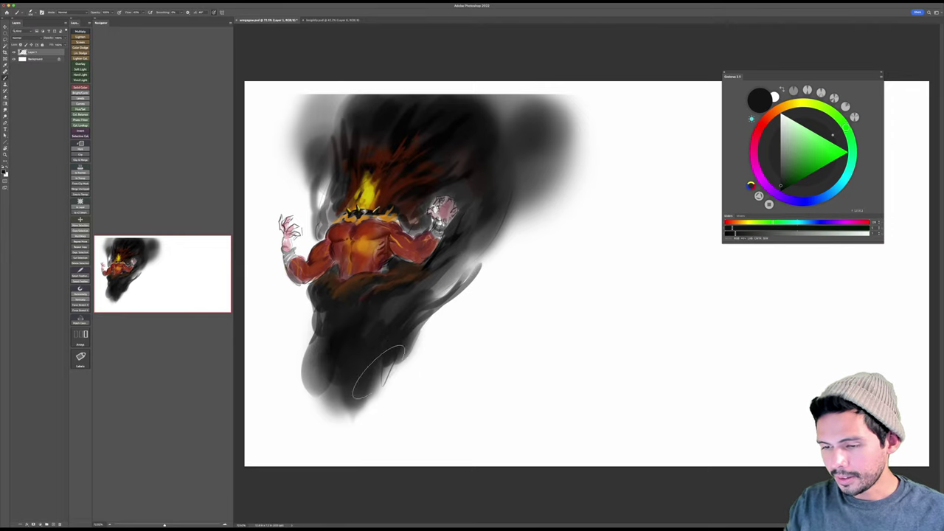
Step: Extend the dark hair above its cut-off top edge on the left and smudge it upward into the white
drag(336, 143, 360, 77)
key(r)
mouse_move(342, 111)
mouse_down()
mouse_move(356, 83)
mouse_move(311, 86)
mouse_move(357, 83)
mouse_up()
drag(362, 102, 363, 84)
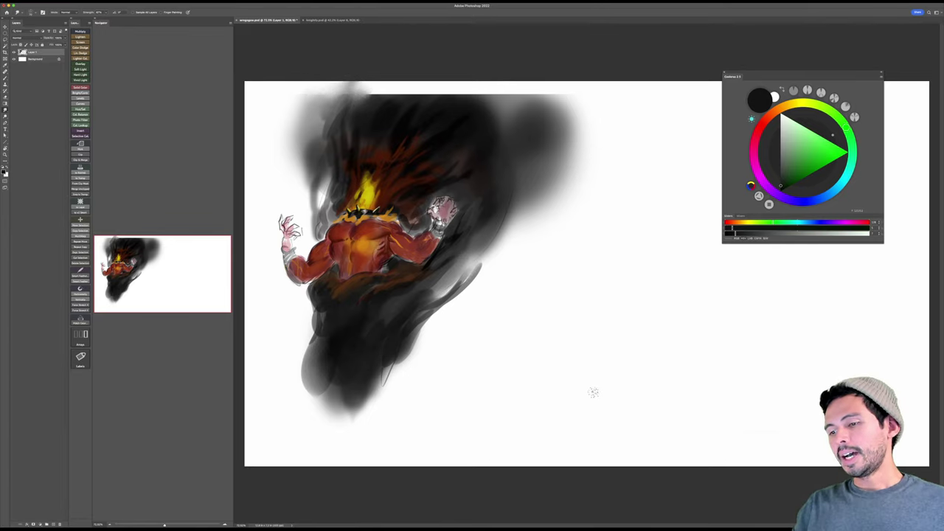
Step: Fill both raised hands and the left wrist with red sampled from the right arm
key(b)
alt+click(417, 249)
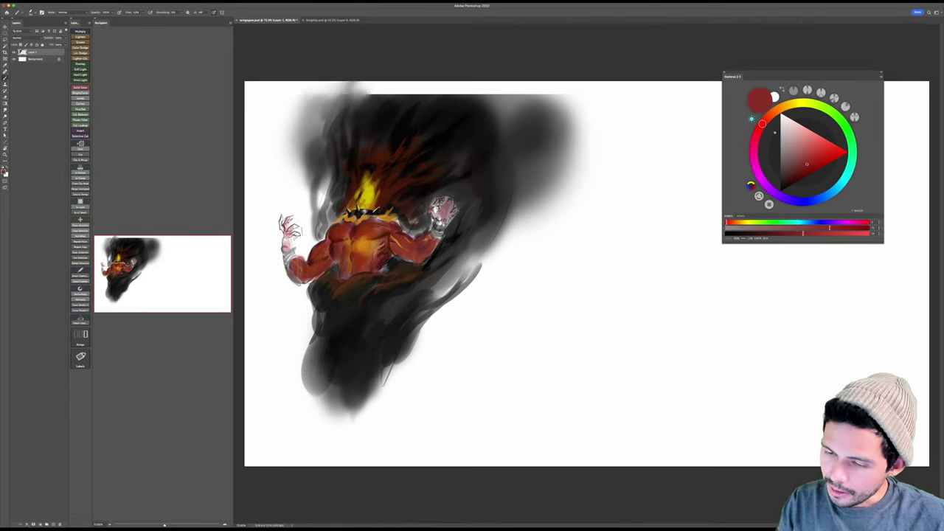
mouse_move(433, 214)
mouse_down()
mouse_move(449, 216)
mouse_move(443, 200)
mouse_move(451, 217)
mouse_move(441, 208)
mouse_move(443, 219)
mouse_move(454, 219)
mouse_up()
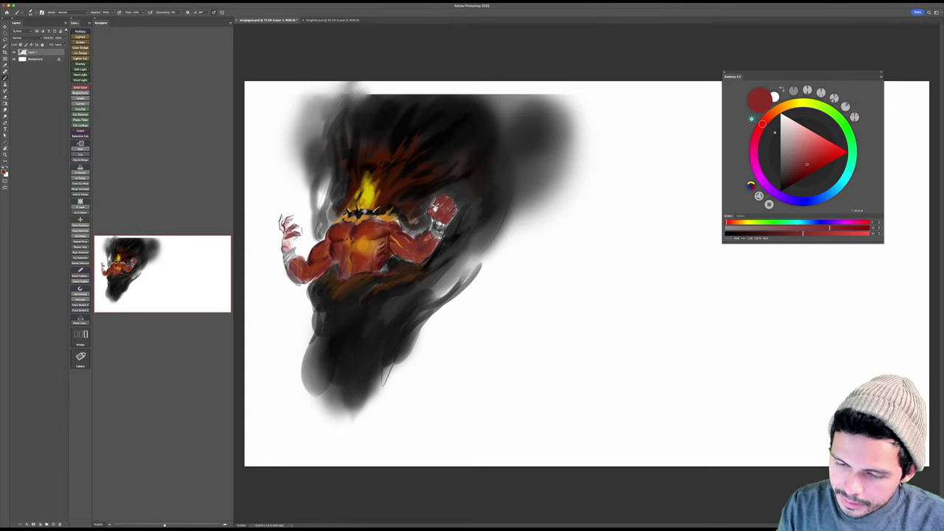
drag(287, 228, 283, 235)
drag(285, 233, 286, 245)
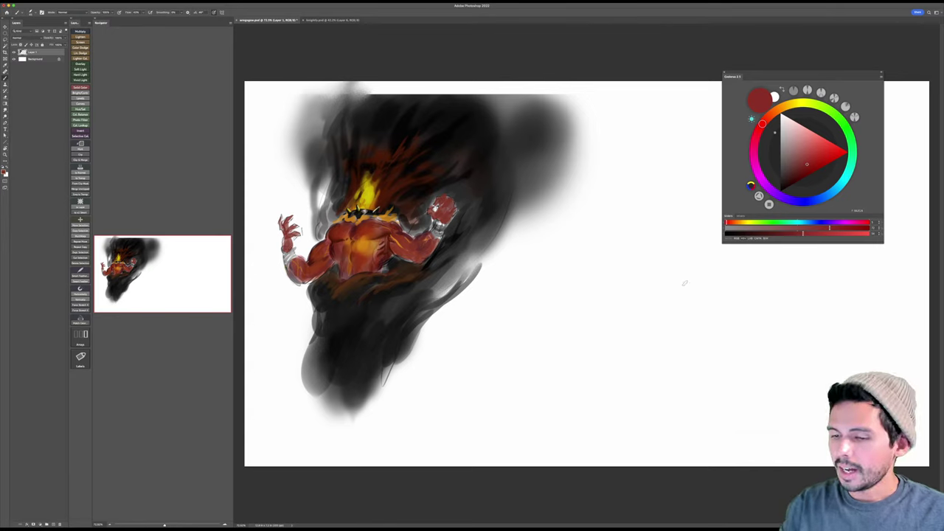
Step: Paint a black bracer around the right wrist
key(d)
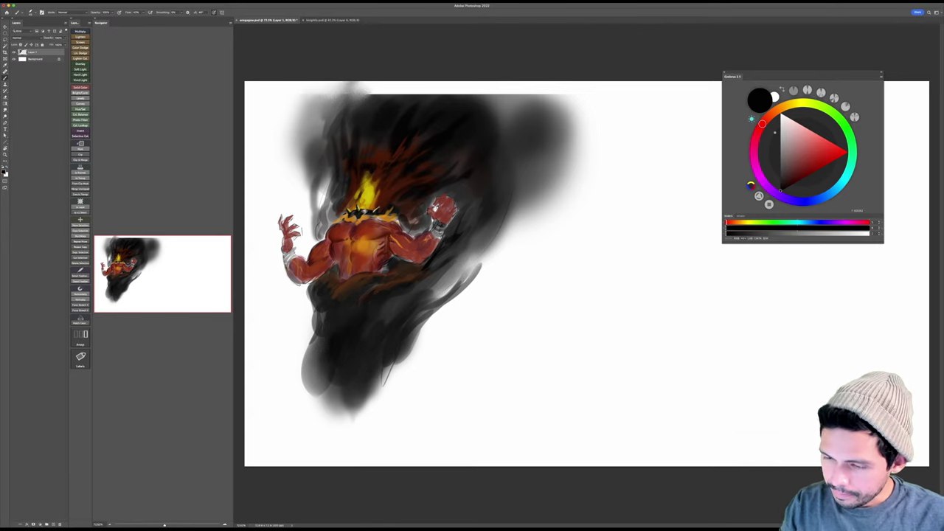
drag(434, 222, 445, 238)
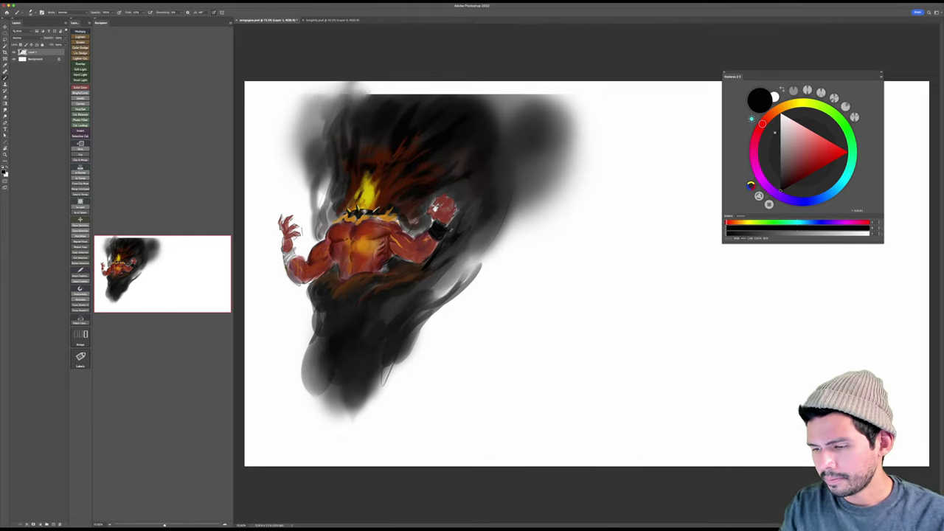
Step: Add spikes around the right wrist's bracer, alternating between a pale pinkish white and black
click(785, 125)
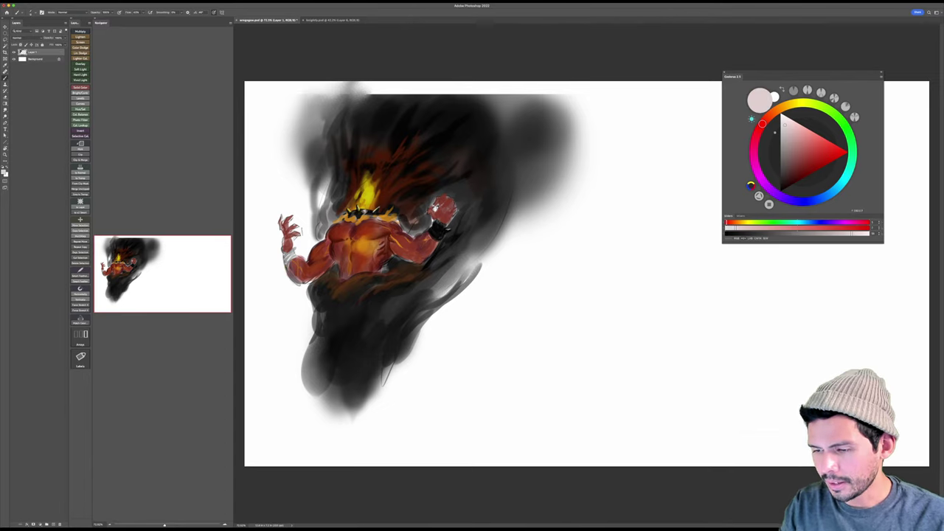
key(d)
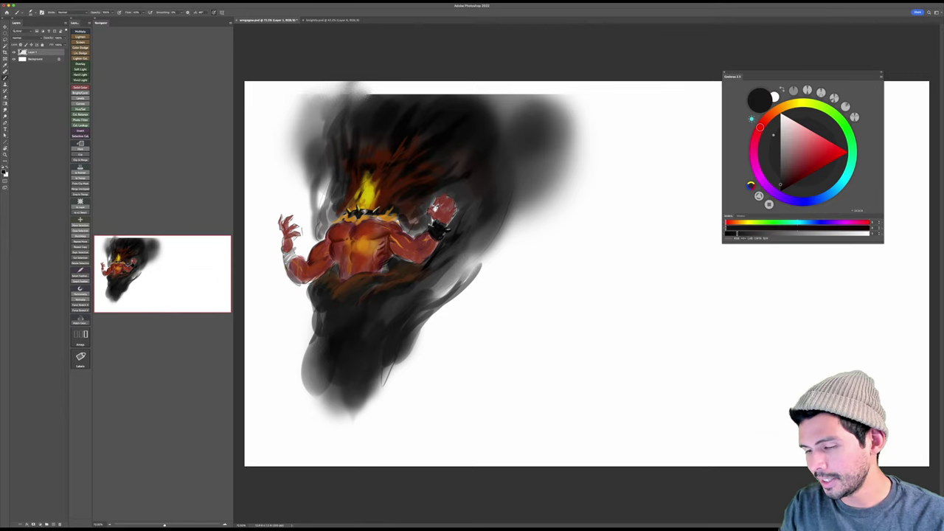
key(x)
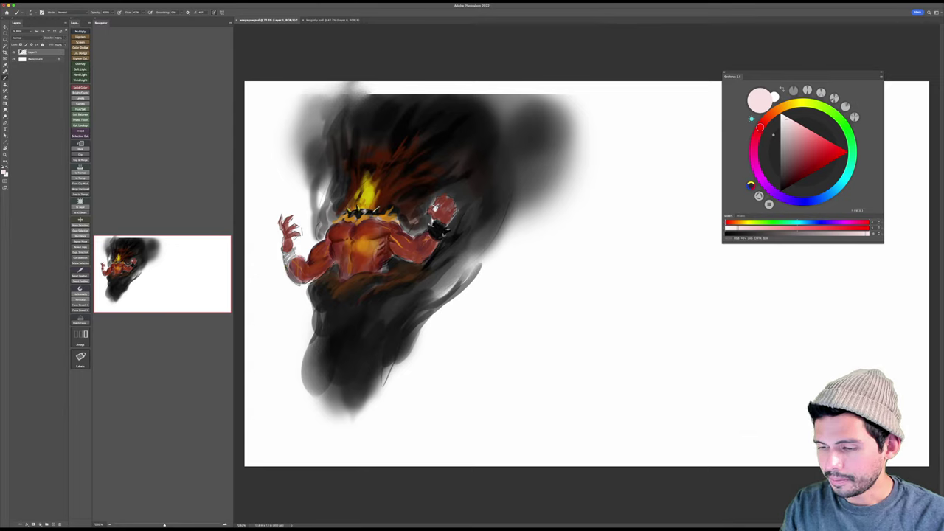
key(x)
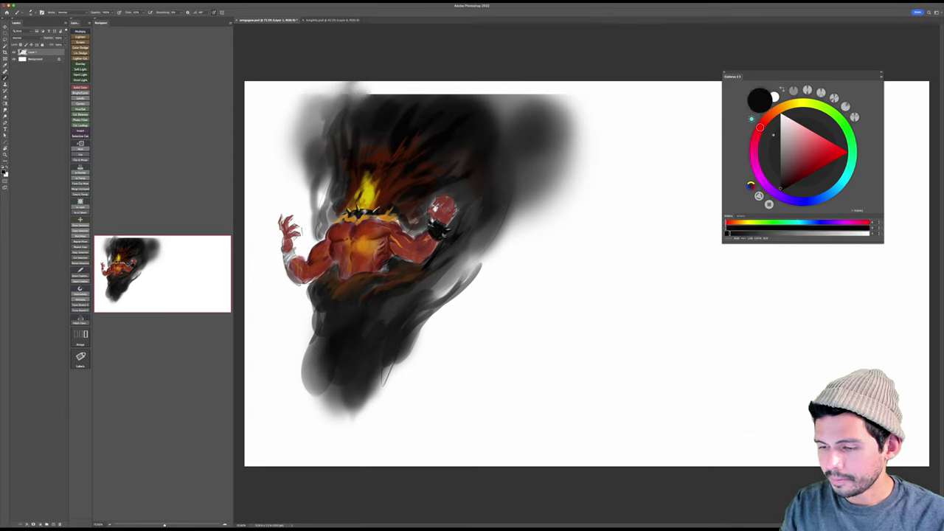
key(x)
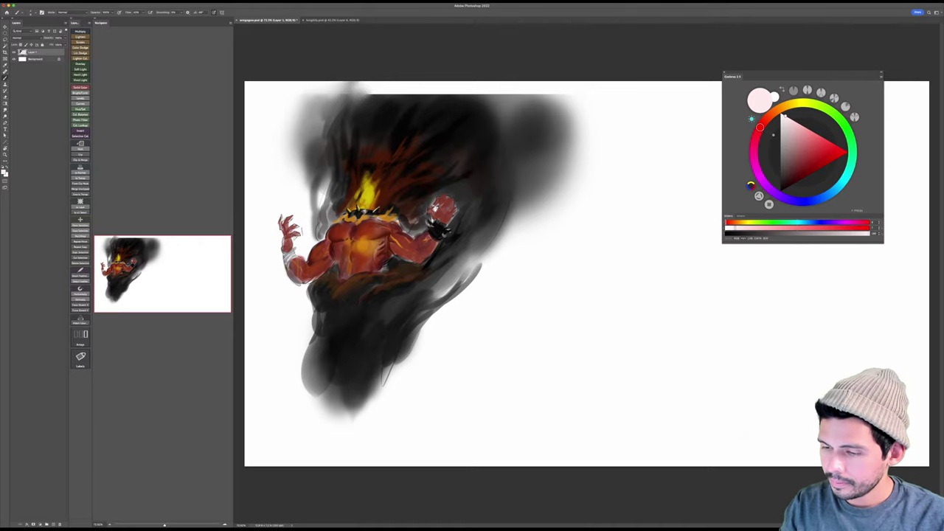
Step: Save the document and paint a matching black spiked bracer around the left wrist
key(z)
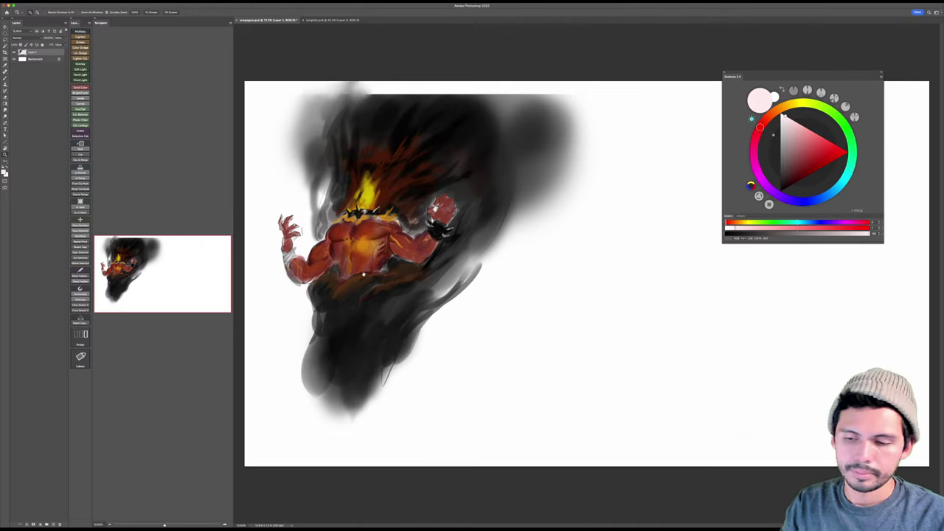
mouse_move(409, 258)
mouse_down()
mouse_move(464, 256)
mouse_move(554, 231)
mouse_up()
key(super+s)
key(b)
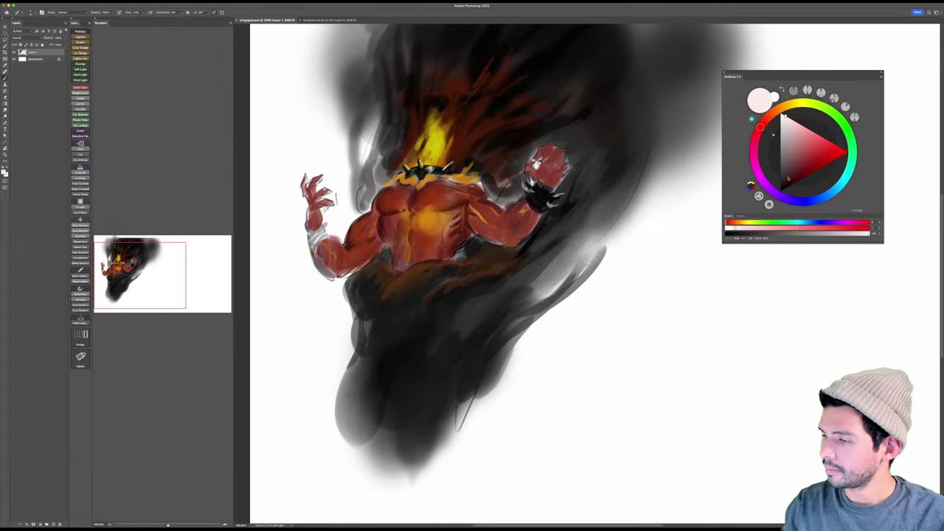
click(780, 191)
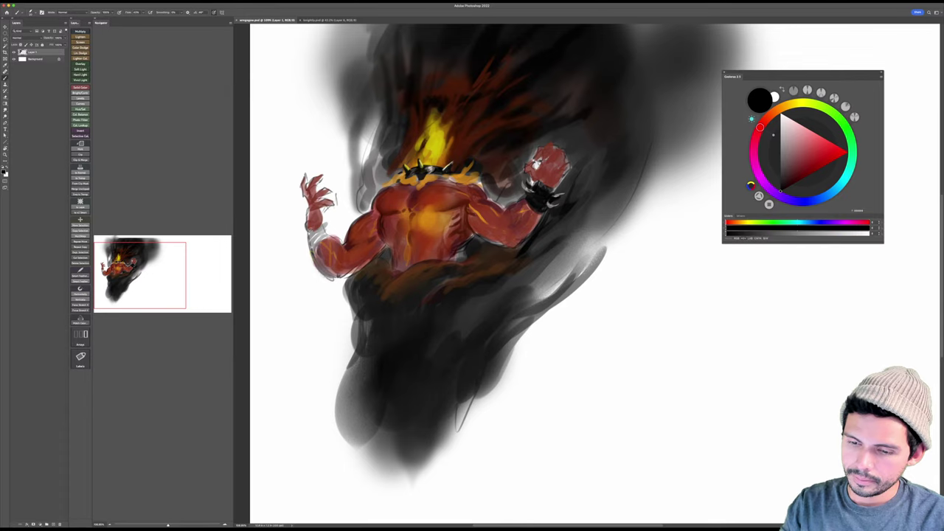
mouse_move(309, 230)
mouse_down()
mouse_move(323, 233)
mouse_move(310, 248)
mouse_move(330, 242)
mouse_move(324, 248)
mouse_move(325, 226)
mouse_move(313, 232)
mouse_move(329, 222)
mouse_move(300, 244)
mouse_up()
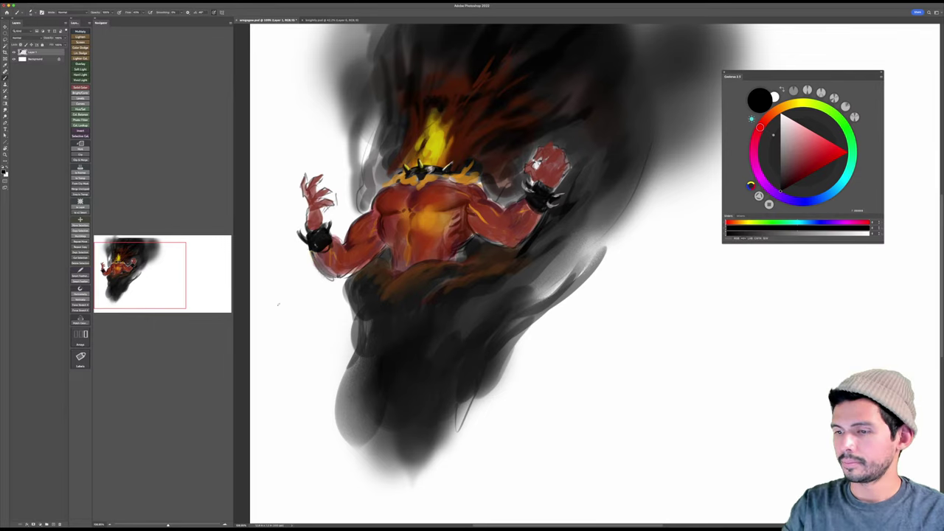
Step: Sample the flame's yellow, lighten it, and paint brighter flickering strokes into the flame above the collar
drag(129, 12, 147, 12)
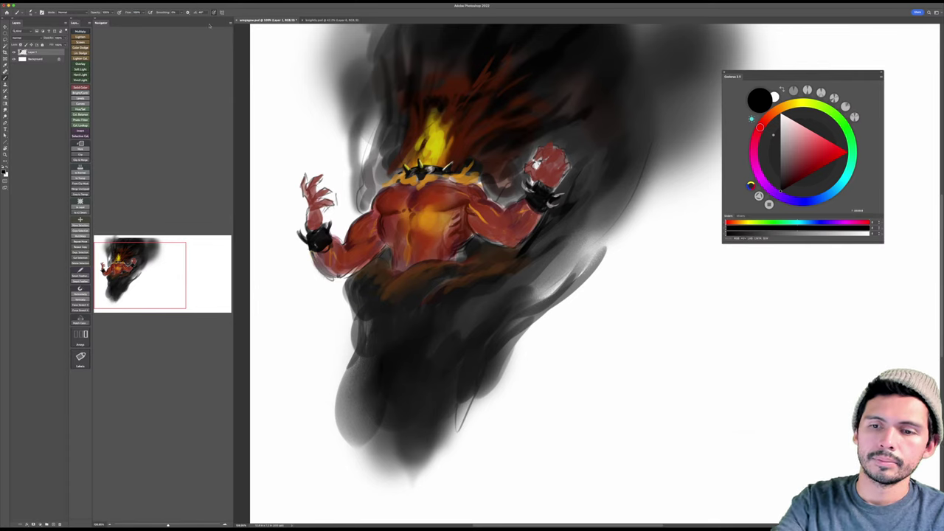
drag(360, 100, 469, 134)
alt+click(523, 199)
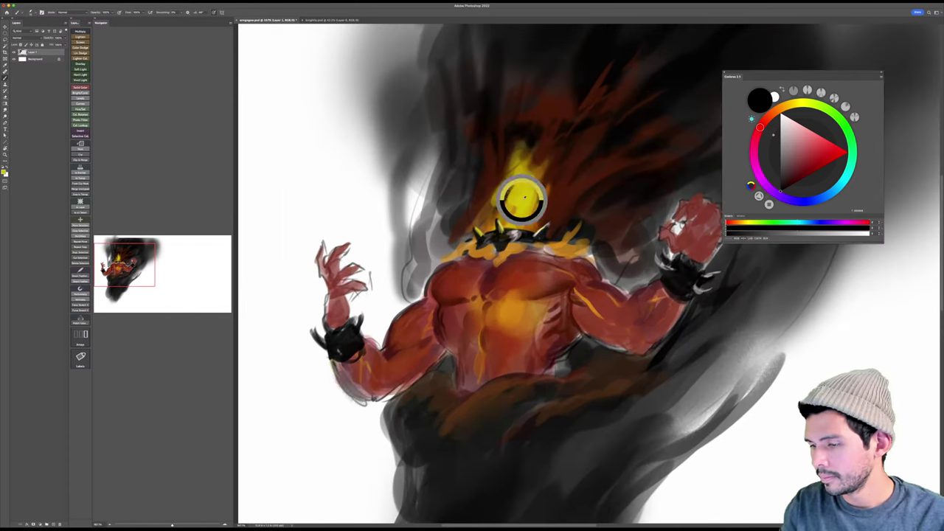
drag(839, 150, 833, 143)
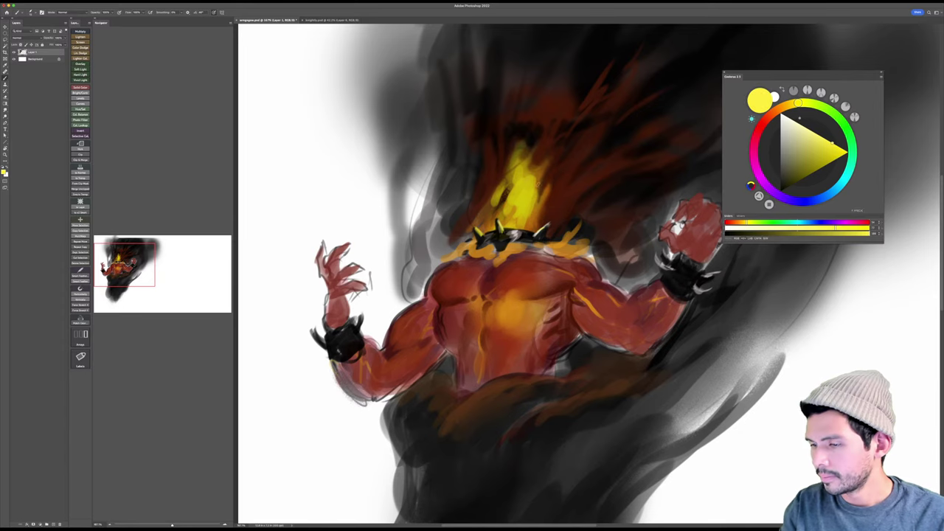
drag(515, 179, 484, 169)
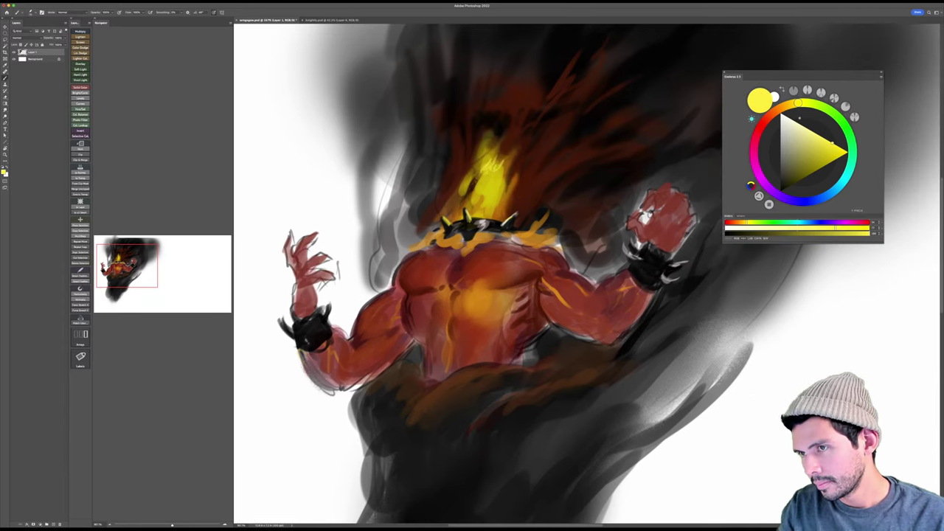
drag(490, 168, 473, 176)
mouse_move(490, 157)
mouse_down()
mouse_move(479, 167)
mouse_move(512, 145)
mouse_move(505, 160)
mouse_up()
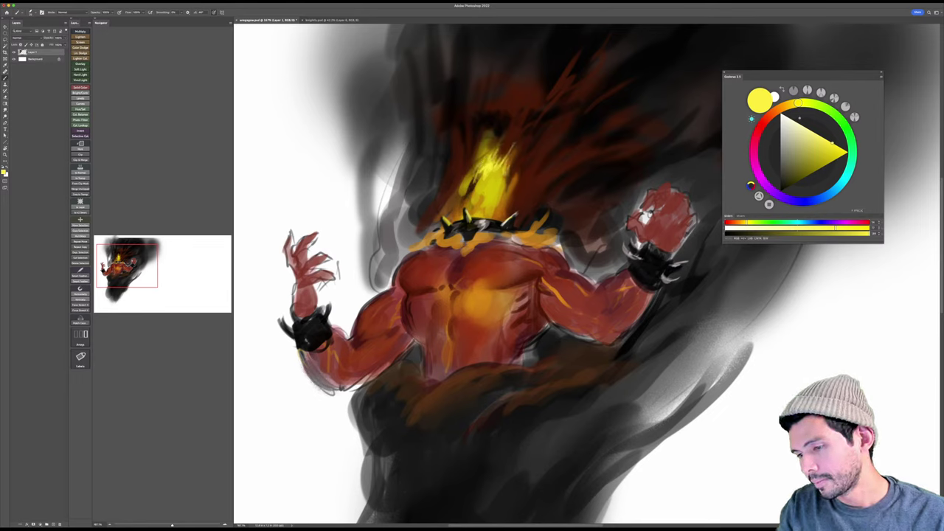
mouse_move(478, 193)
mouse_down()
mouse_move(481, 203)
mouse_move(472, 183)
mouse_up()
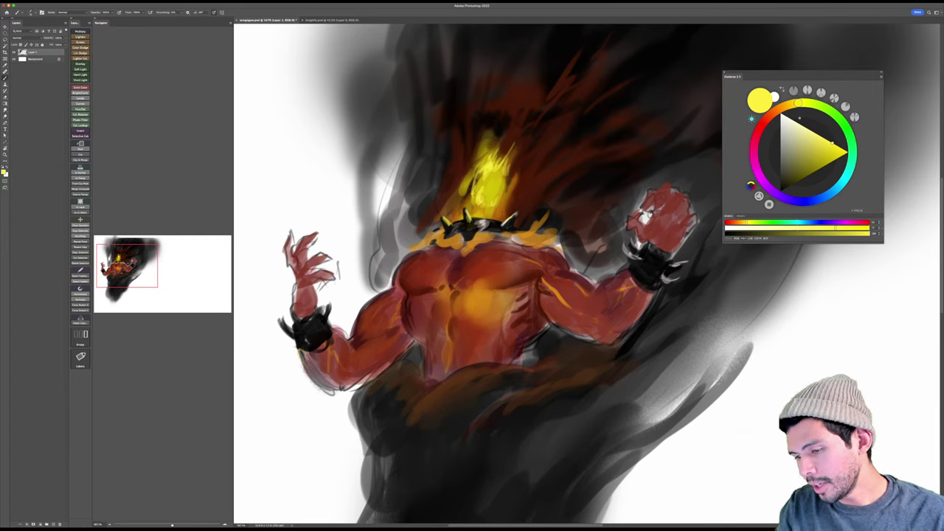
mouse_move(501, 205)
mouse_down()
mouse_move(509, 189)
mouse_move(474, 186)
mouse_move(493, 202)
mouse_move(497, 166)
mouse_up()
drag(493, 193, 496, 181)
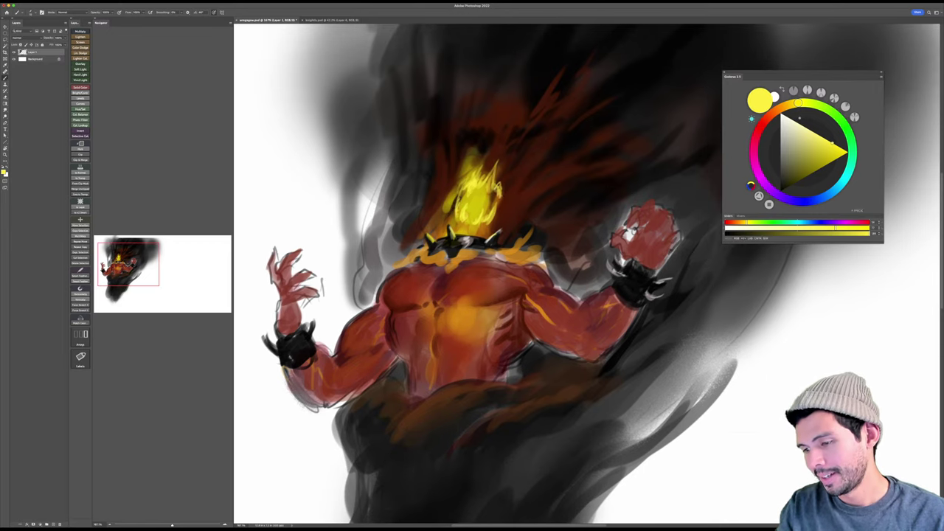
Step: Carve dark openings into the yellow flame with dark red sampled from the surrounding hair
drag(535, 134, 524, 131)
alt+click(509, 174)
mouse_move(484, 188)
mouse_down()
mouse_move(481, 209)
mouse_move(468, 179)
mouse_up()
drag(463, 217, 457, 186)
drag(456, 205, 453, 192)
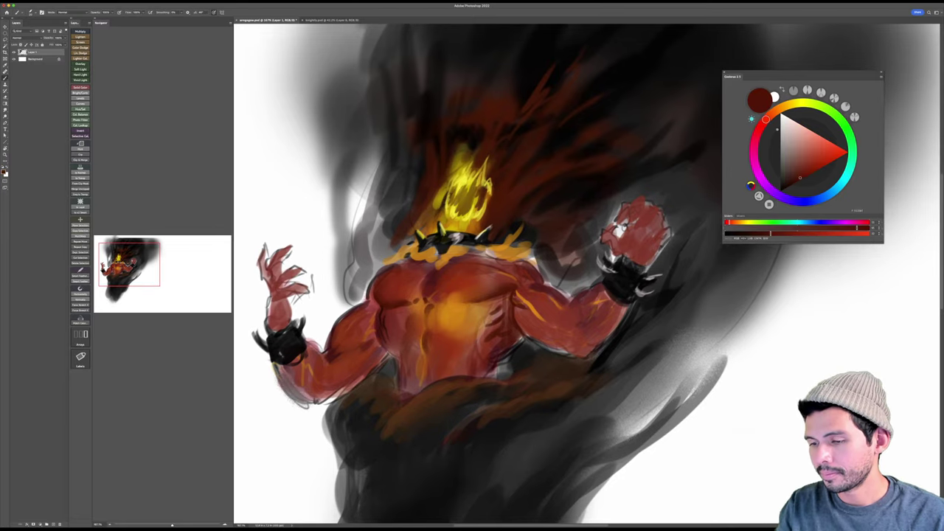
Step: Intensify the flame with a dark orange brush in Color Dodge mode and return the brush to Normal mode
drag(630, 276, 622, 289)
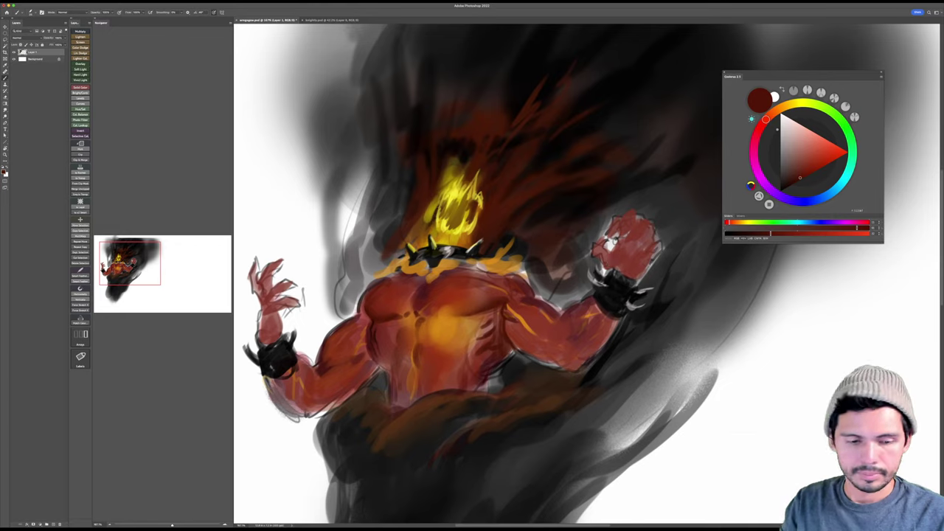
shift+right_click(481, 201)
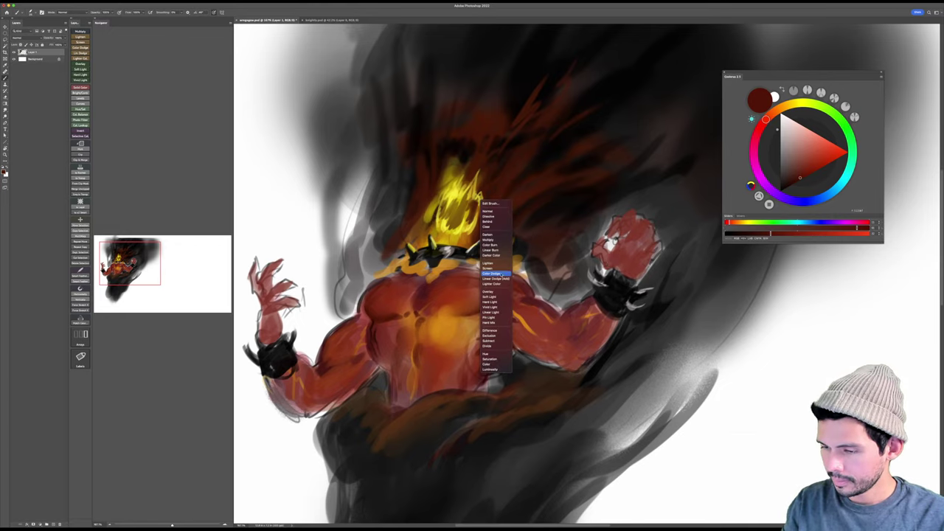
click(497, 273)
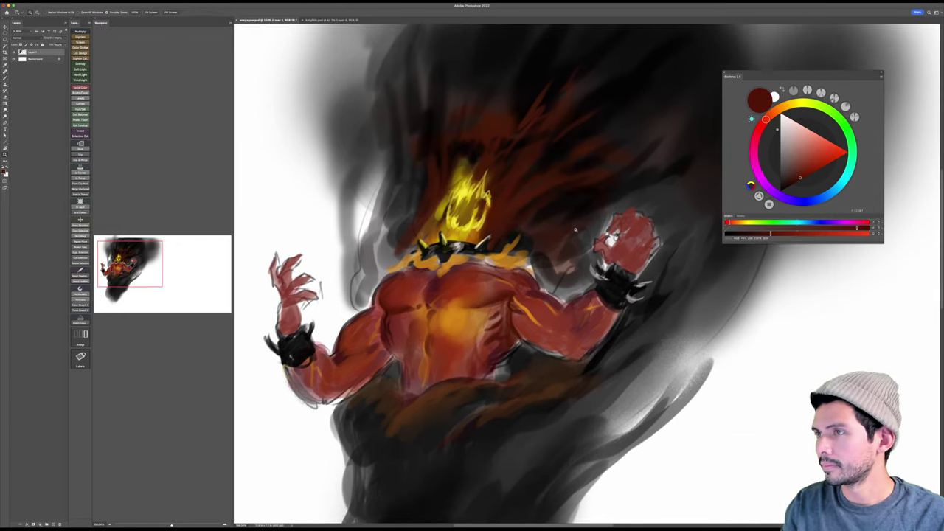
click(787, 105)
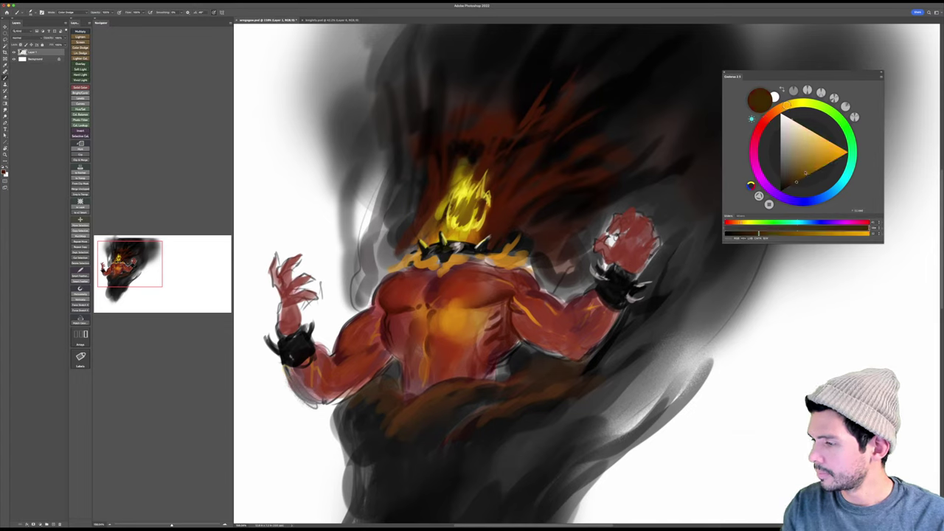
click(804, 172)
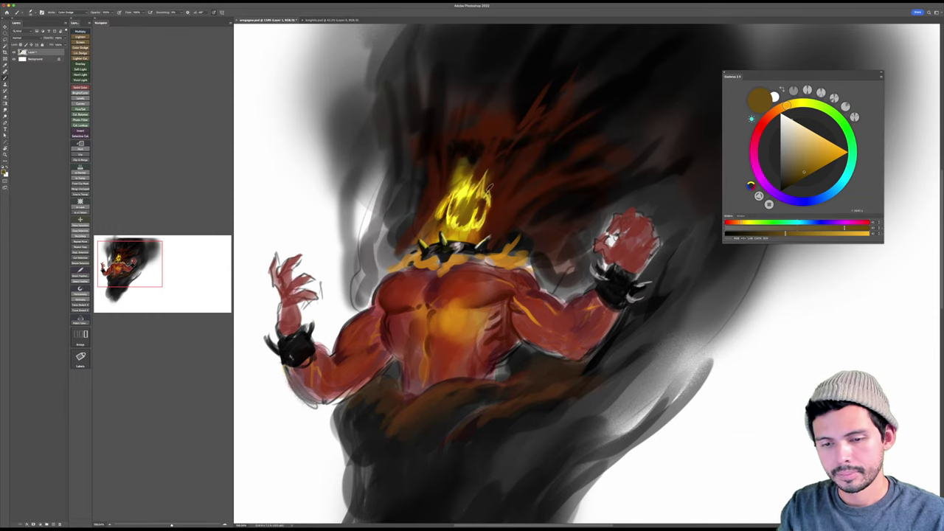
shift+right_click(493, 189)
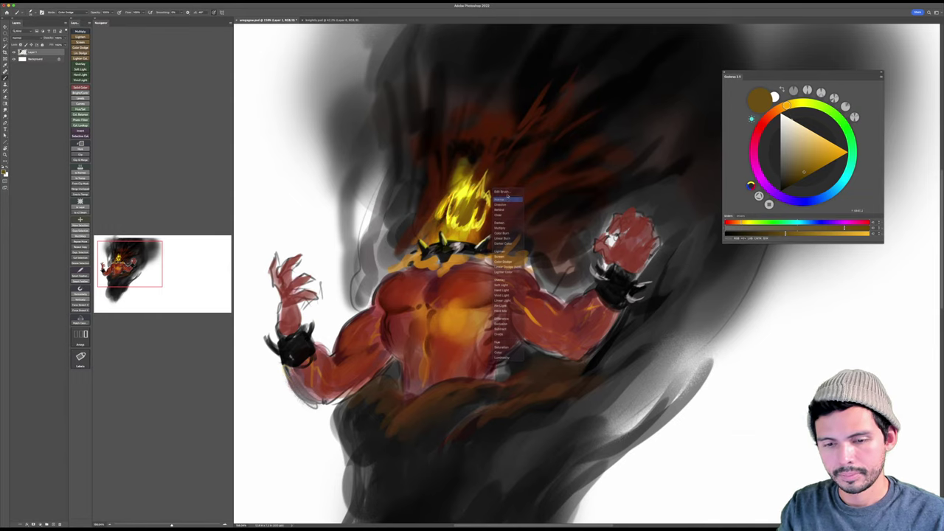
click(508, 198)
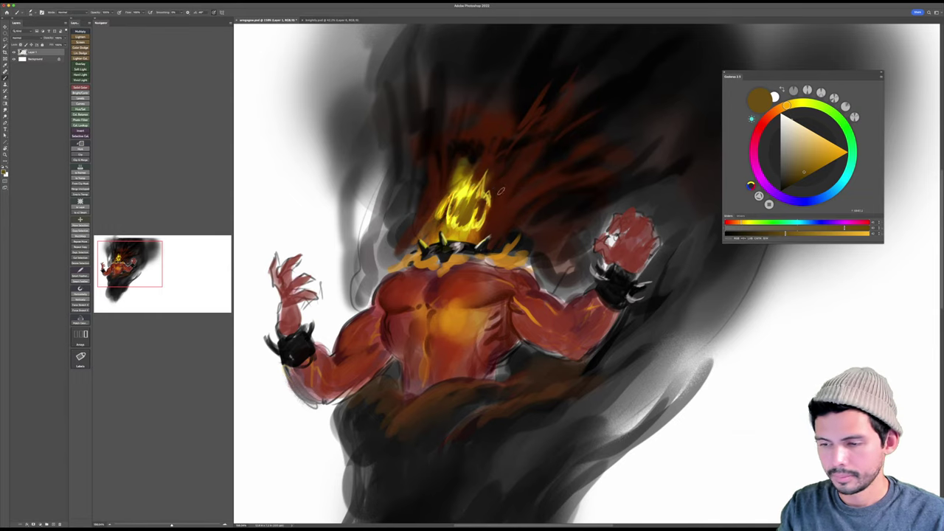
Step: Sample bright yellow from the flame and add fine wispy strokes along its upper part
alt+click(473, 190)
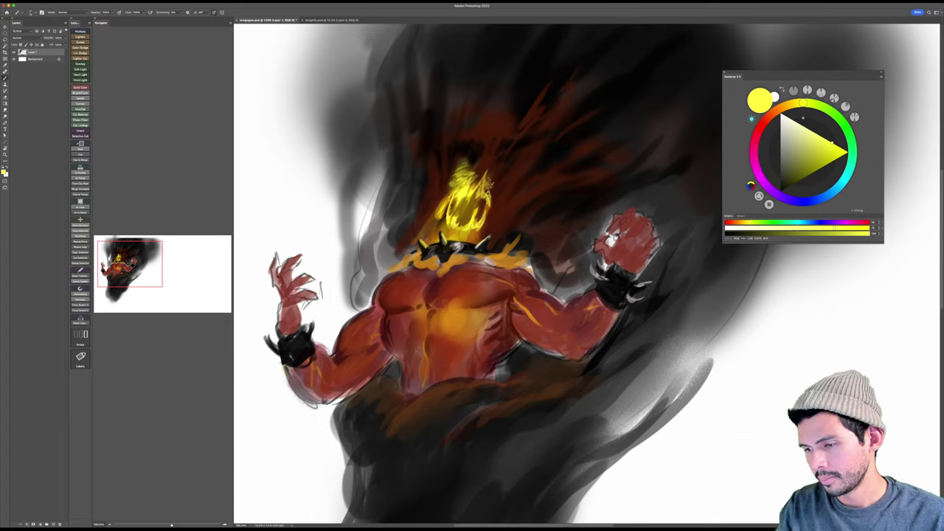
scroll(485, 164, down, 1)
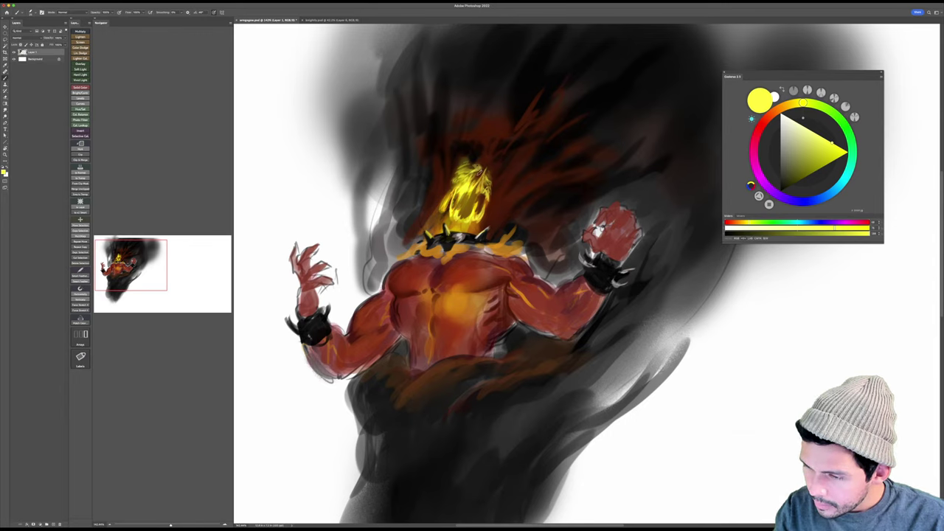
drag(469, 167, 483, 164)
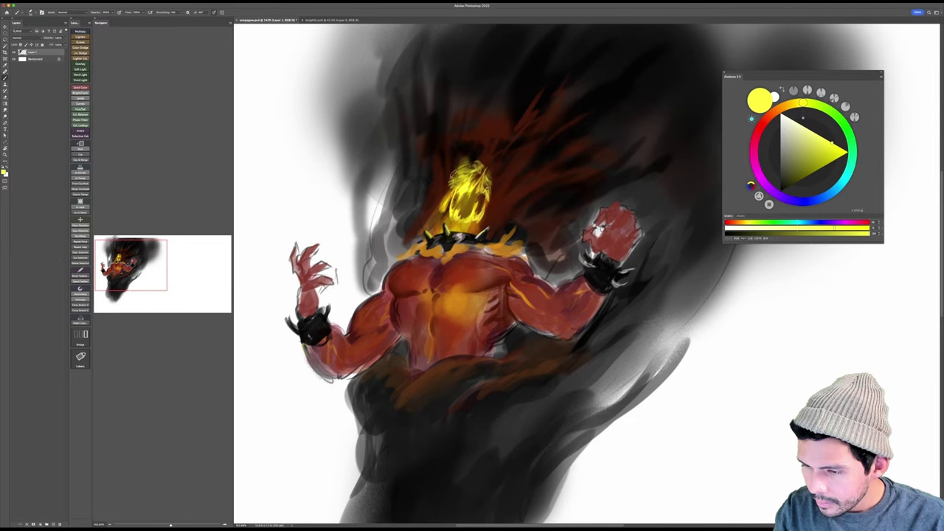
key(r)
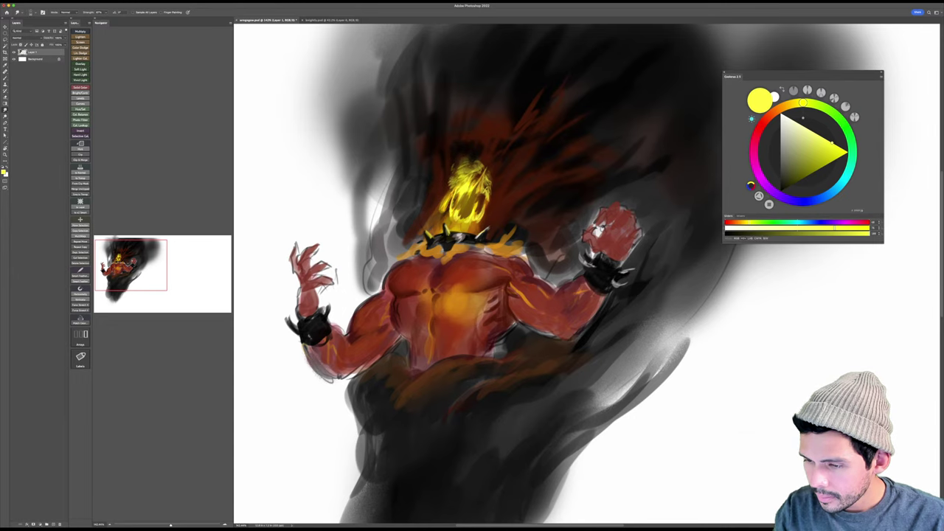
Step: Flip the painted demon layer horizontally
key(z)
alt+click(506, 172)
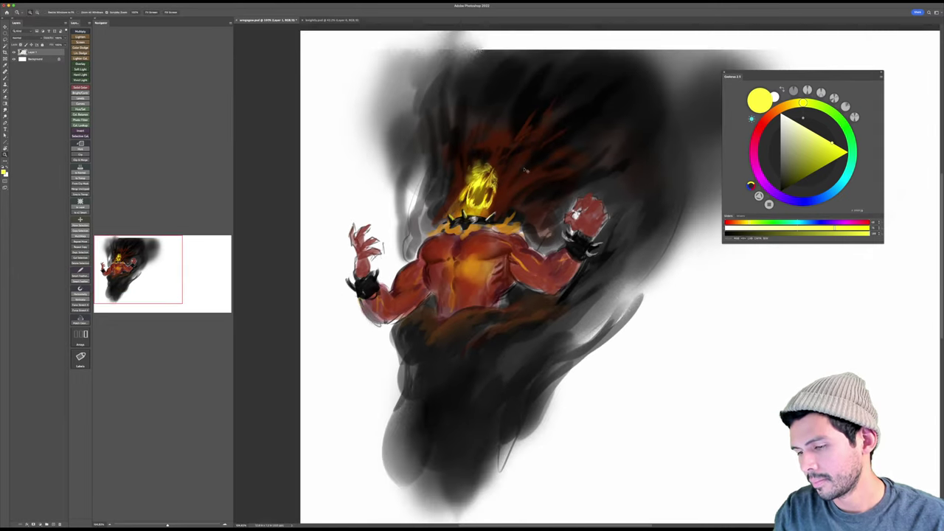
drag(503, 185, 540, 146)
key(super+t)
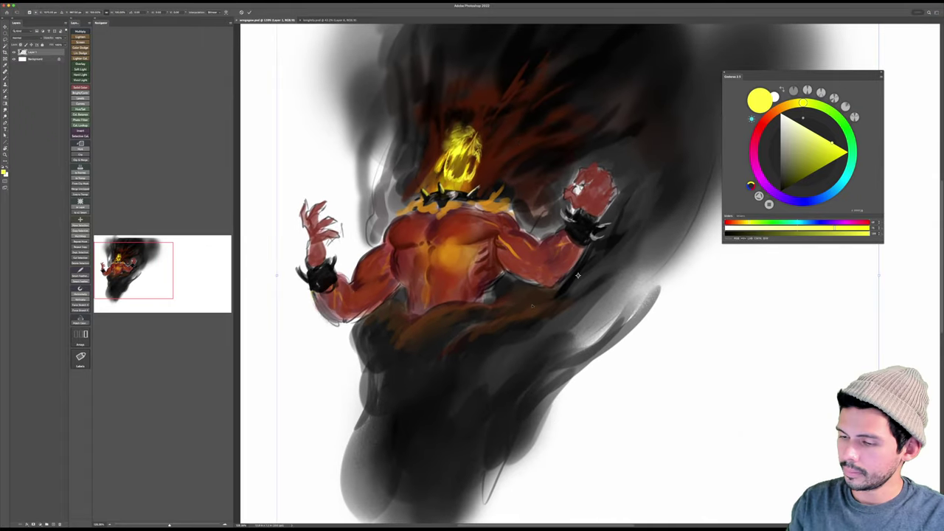
right_click(532, 305)
click(557, 419)
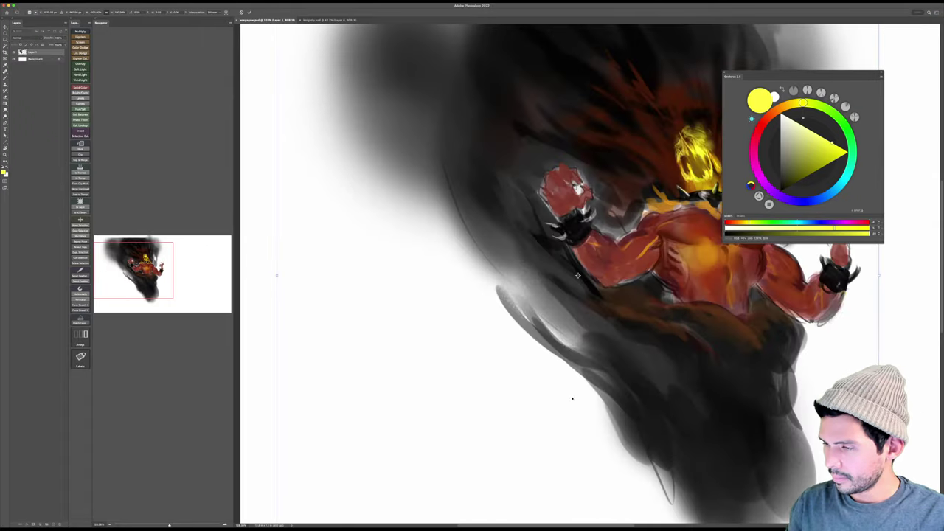
key(Return)
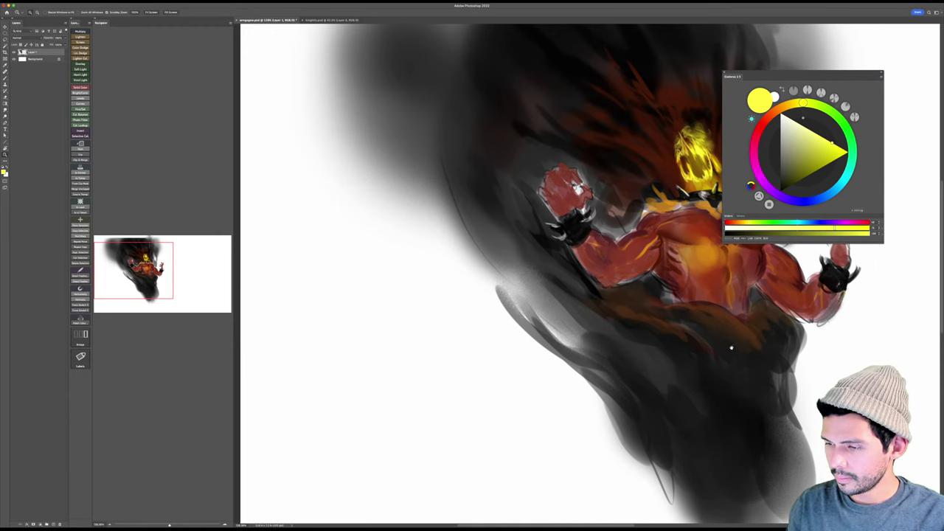
Step: Paint thin yellow wisps rising from the flame and scatter small yellow sparks on both sides of it
drag(767, 285, 607, 292)
drag(516, 161, 540, 160)
mouse_move(540, 153)
mouse_down()
mouse_move(555, 168)
mouse_move(564, 164)
mouse_move(526, 138)
mouse_up()
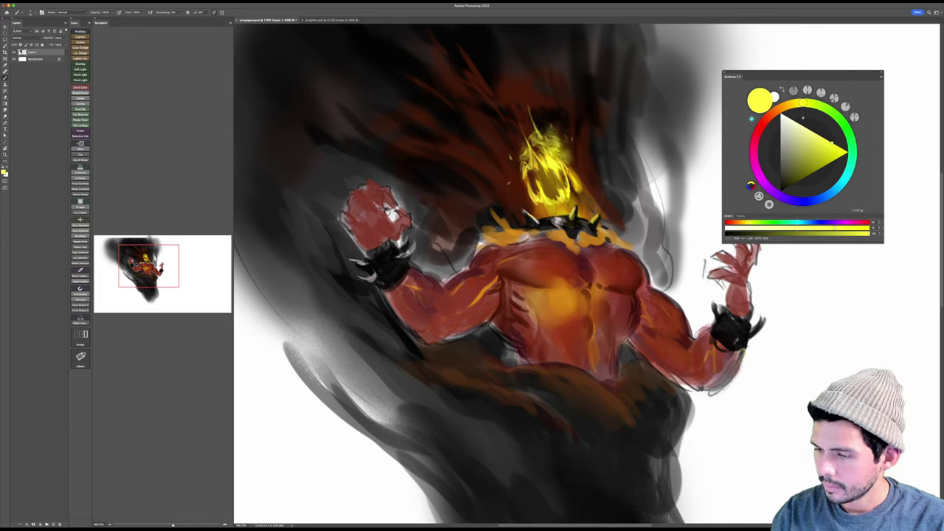
drag(509, 182, 506, 175)
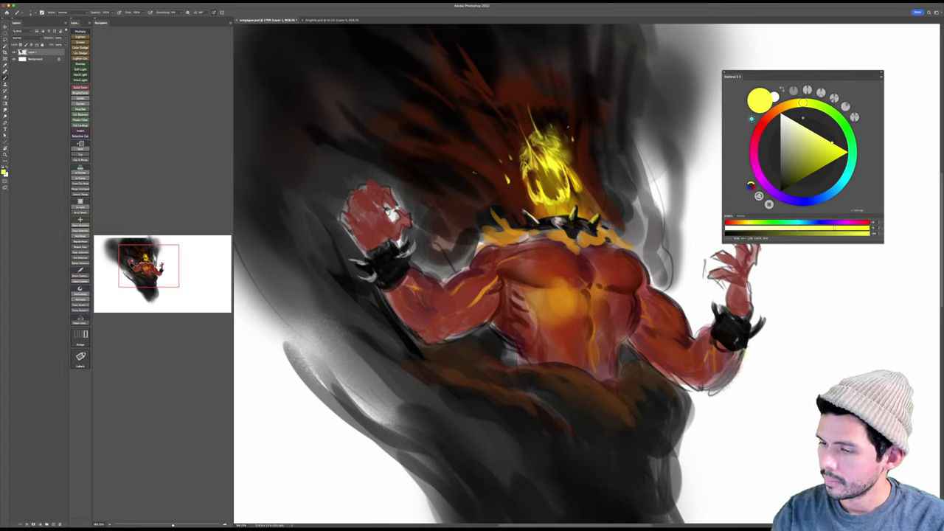
drag(600, 135, 599, 127)
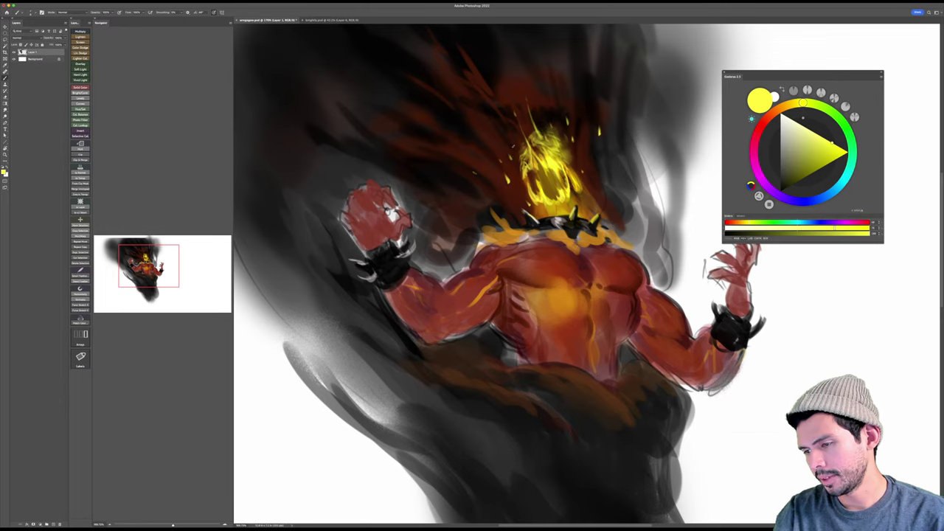
Step: Refine the flaming head with bright and golden yellow strokes, adjusting the sampled color, and work a dark orange-brown into its base
mouse_move(523, 172)
mouse_down()
mouse_move(516, 144)
mouse_move(552, 131)
mouse_up()
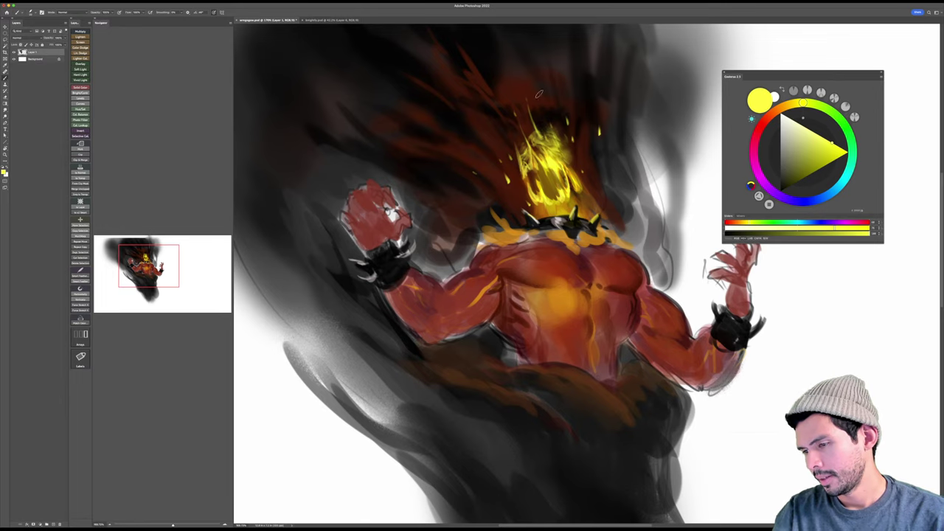
mouse_move(576, 164)
mouse_down()
mouse_move(552, 114)
mouse_move(558, 140)
mouse_up()
alt+click(553, 151)
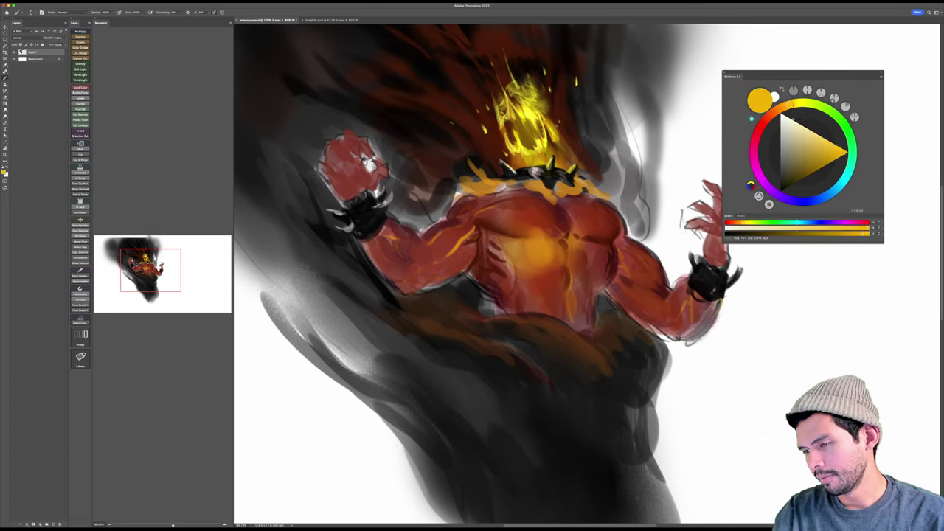
click(797, 105)
click(830, 141)
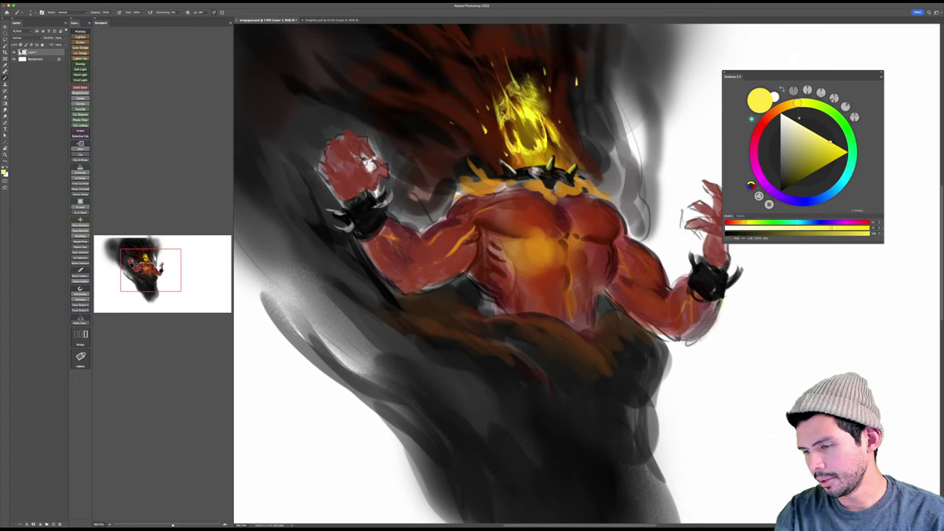
alt+click(520, 148)
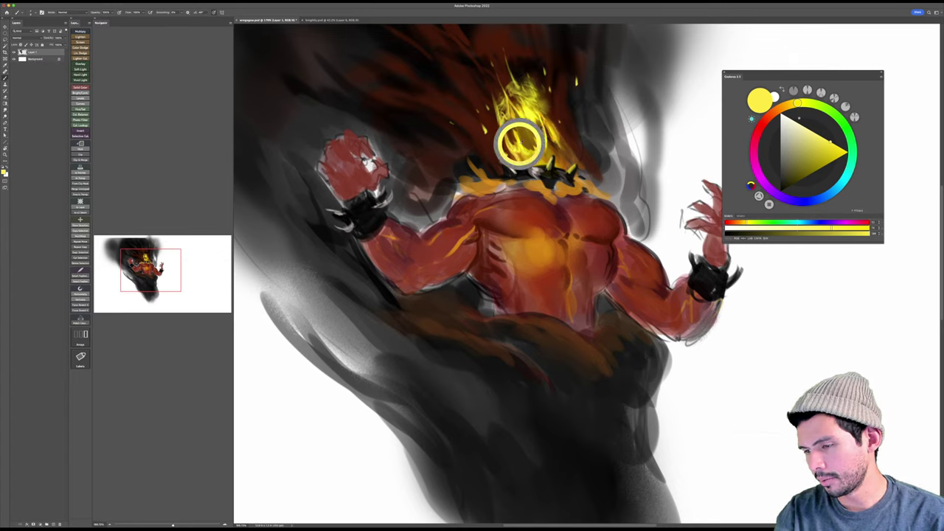
alt+click(515, 156)
drag(514, 155, 526, 164)
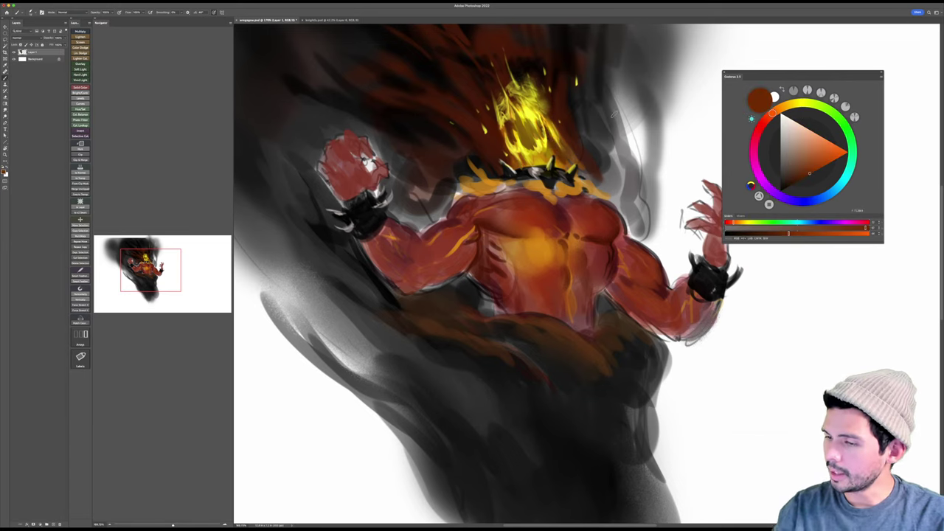
Step: Sample dark red and yellow from the painting and shape the contrast in the lower flame just above the spiked collar
alt+click(610, 218)
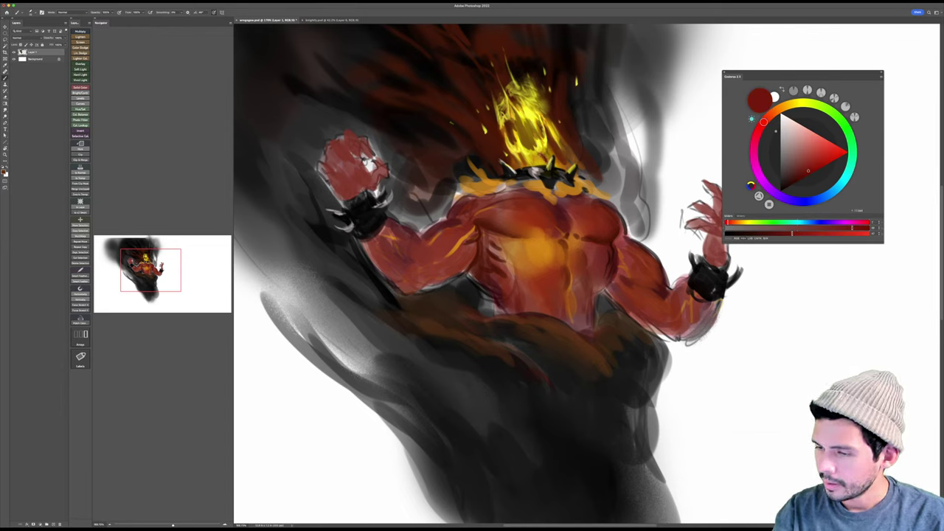
mouse_move(540, 161)
mouse_down()
mouse_move(502, 162)
mouse_move(583, 150)
mouse_up()
key(b)
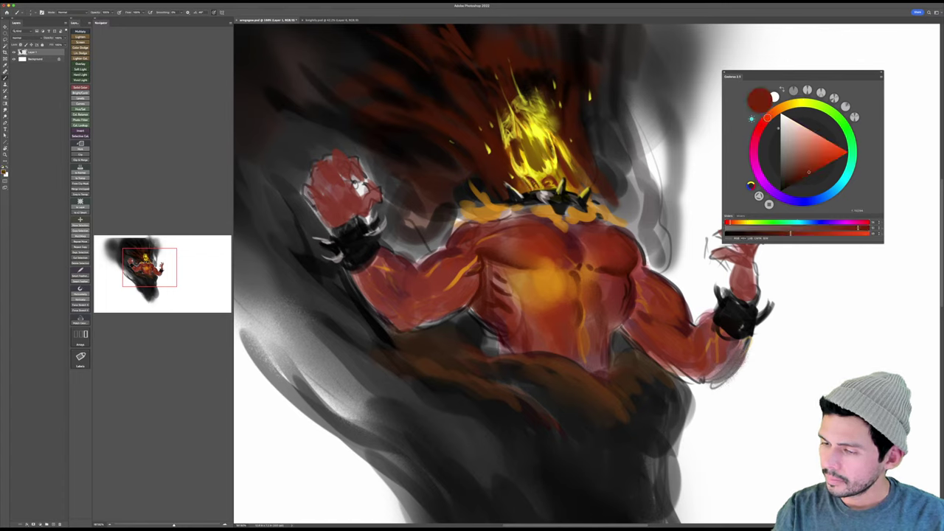
alt+click(531, 174)
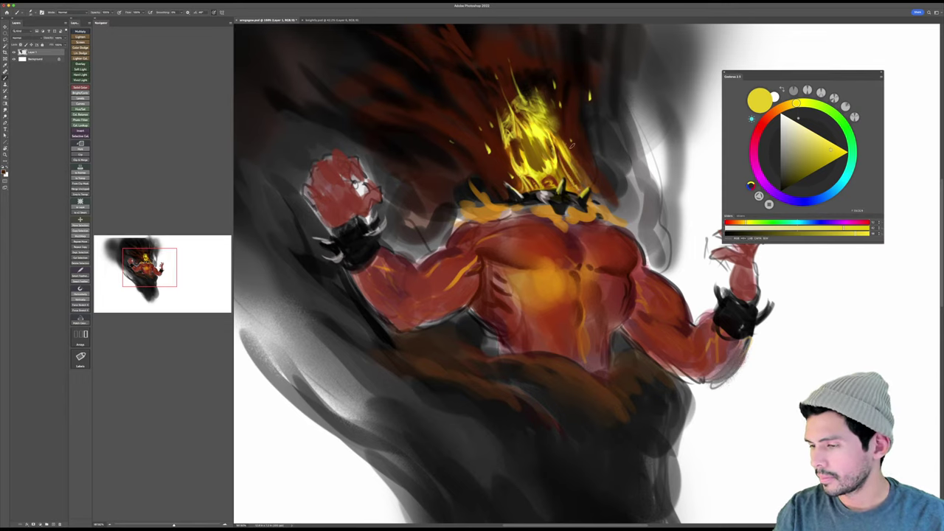
key(x)
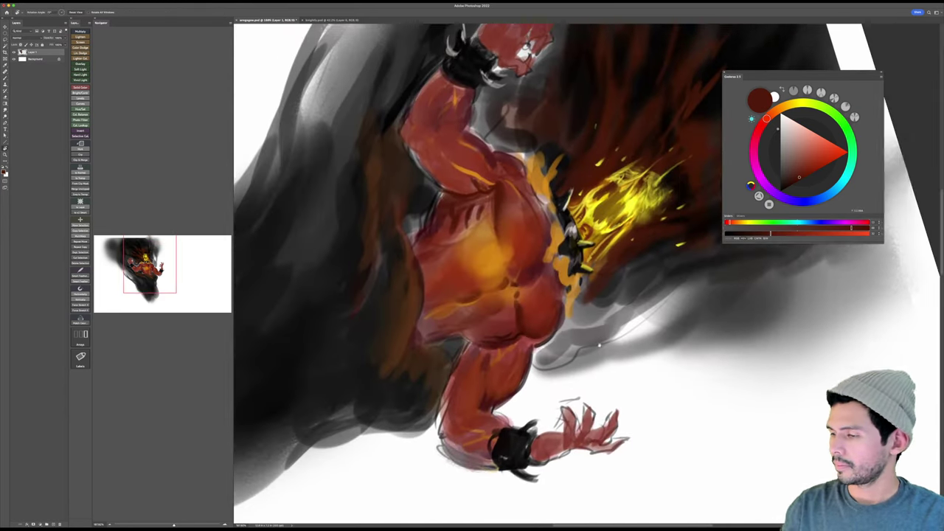
Step: Sample a brick red beside the flame and paint thin fiery hair strands rising above and beside the head
drag(599, 344, 568, 367)
key(b)
alt+click(594, 265)
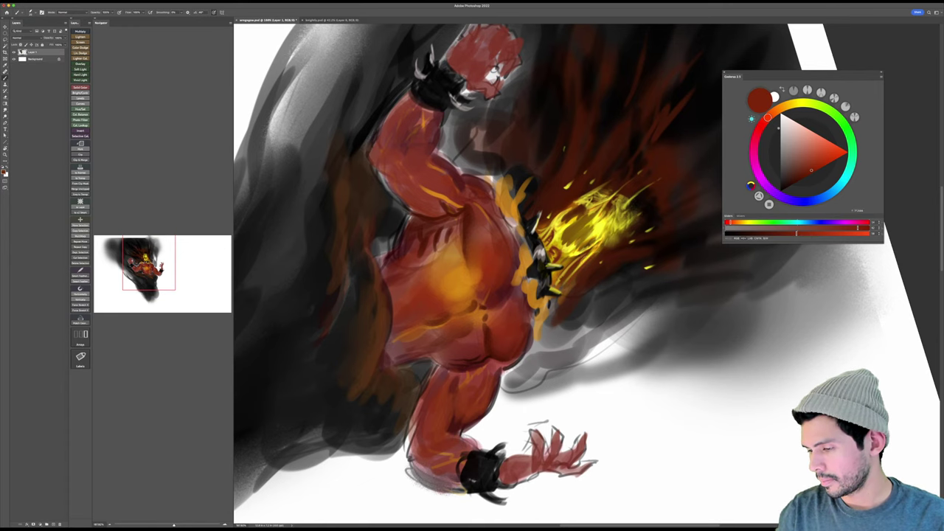
key(Escape)
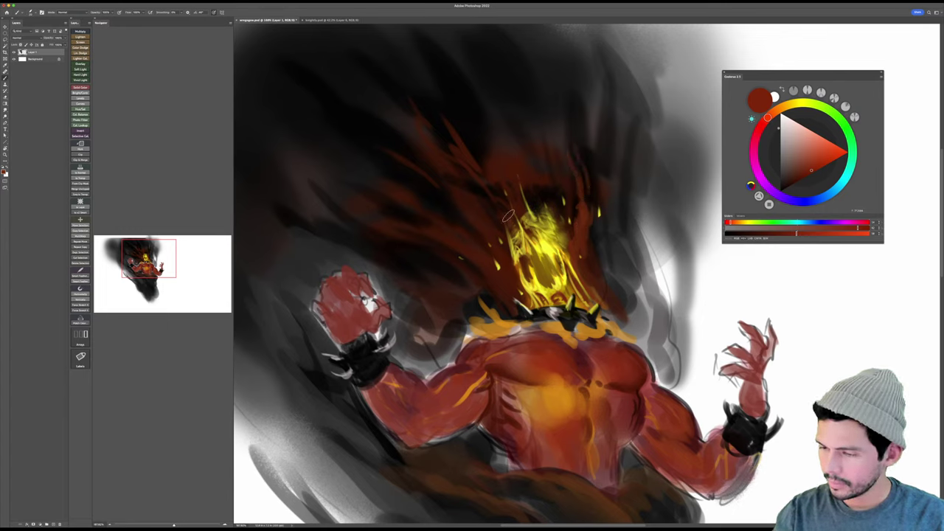
scroll(498, 181, down, 2)
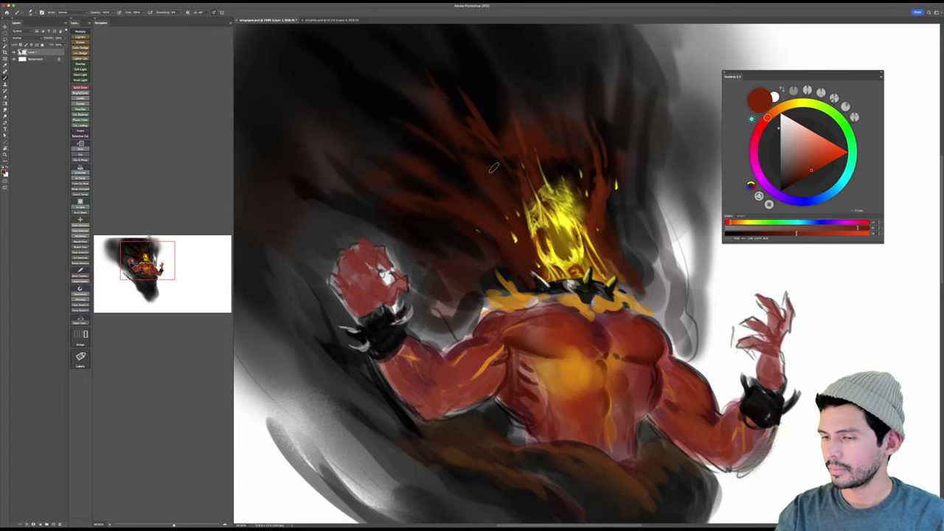
scroll(520, 247, down, 2)
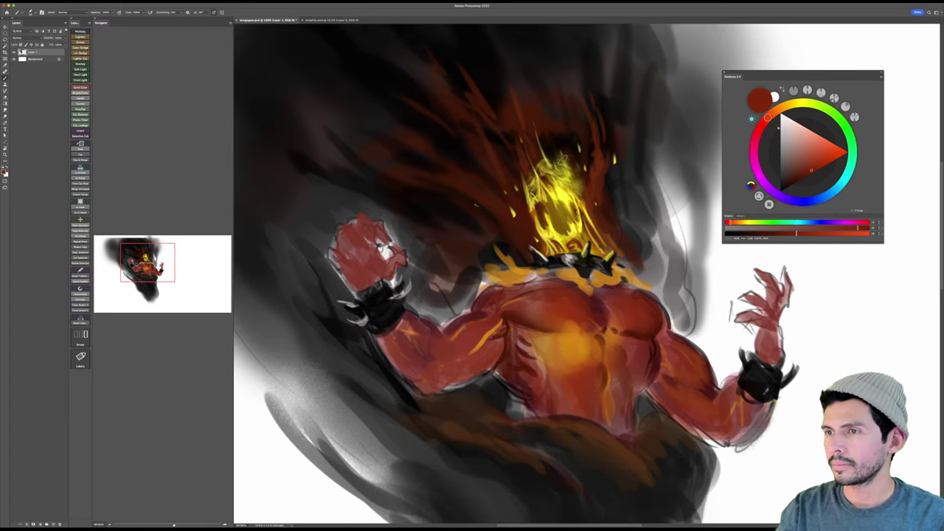
Step: Save the painting
key(z)
drag(563, 156, 548, 157)
key(super+s)
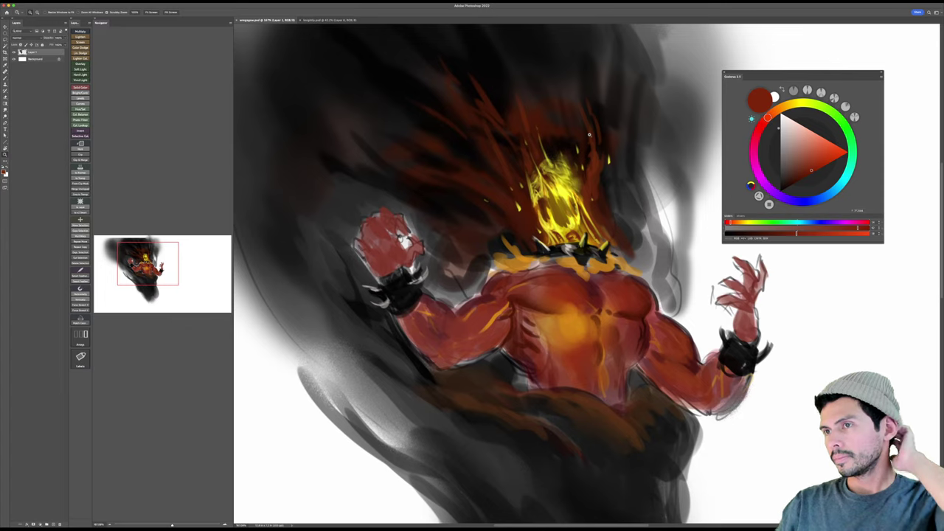
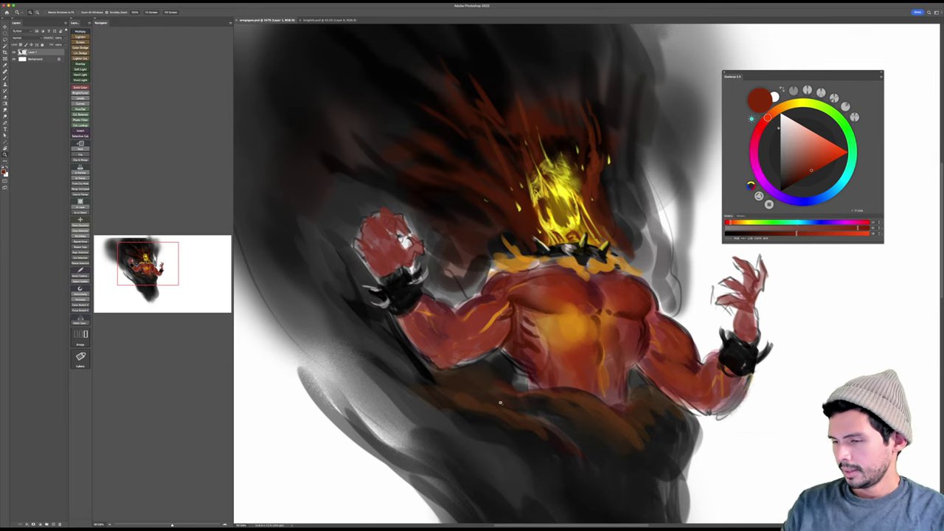
Step: Sample bright yellow from the flame and add fine accents along its edges and around its base
drag(613, 385, 580, 382)
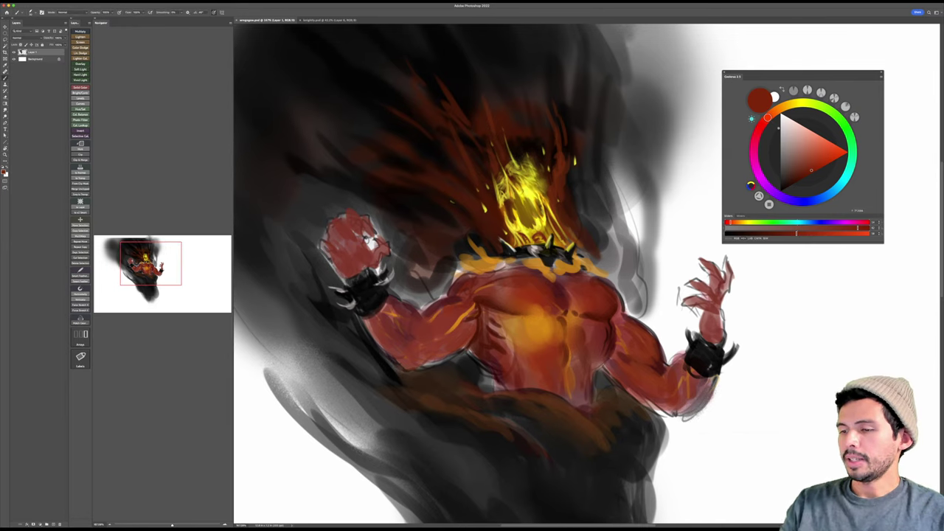
alt+click(528, 189)
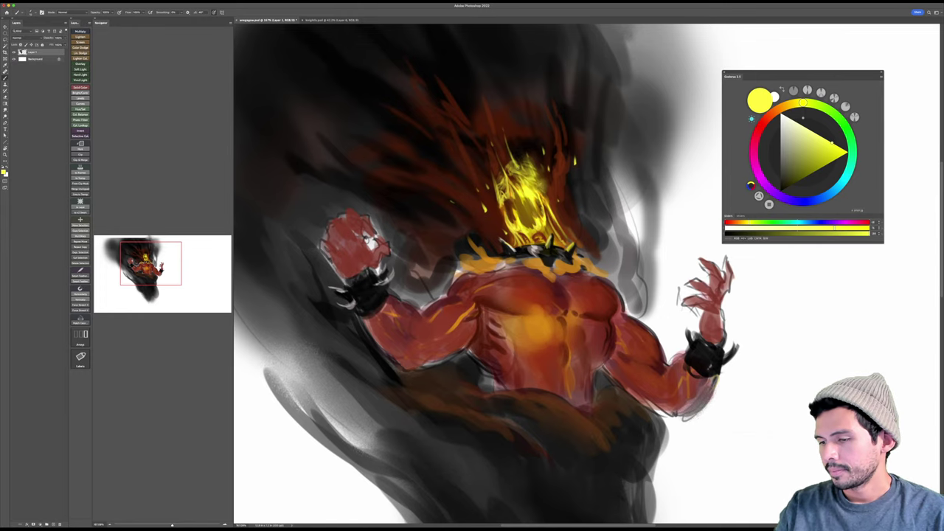
drag(543, 183, 535, 156)
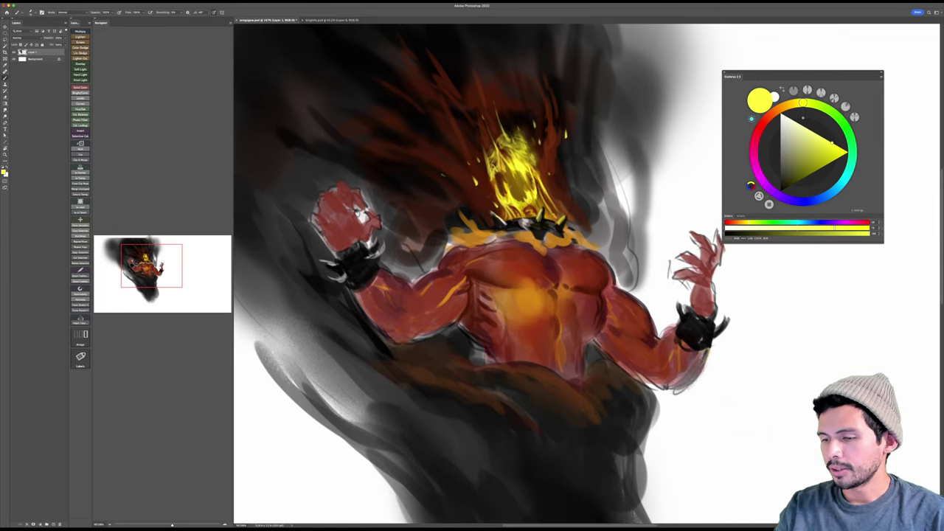
drag(492, 197, 496, 204)
drag(555, 168, 536, 139)
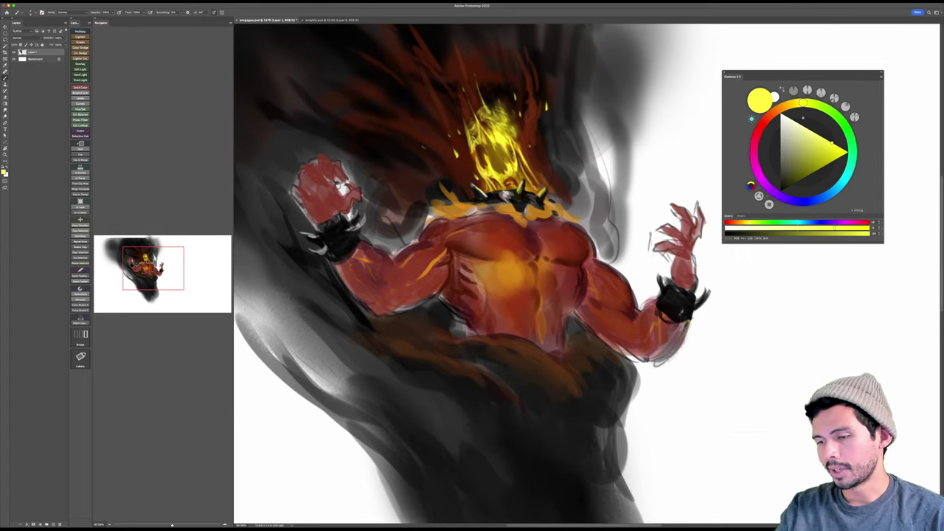
Step: Mix a light golden orange from the neckline color and brighten the flame-shaped trim beneath the spiked collar
alt+click(521, 213)
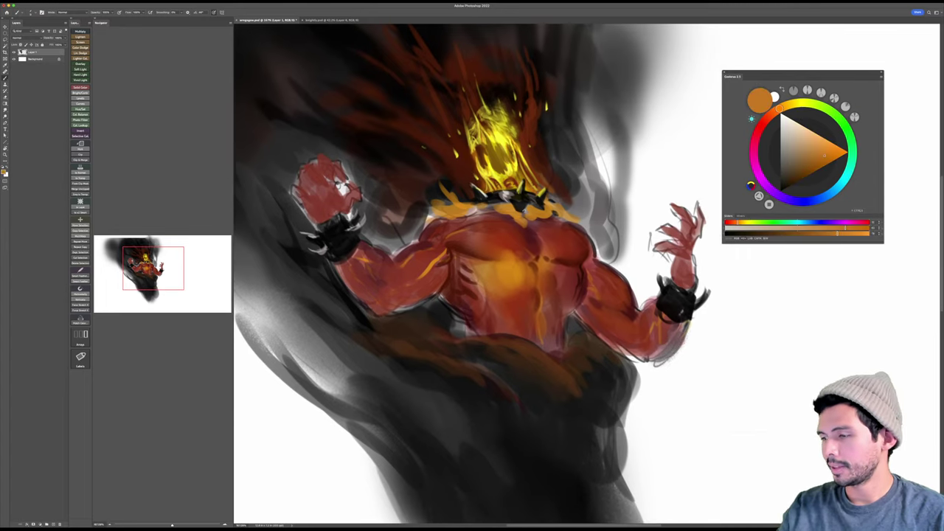
click(788, 108)
click(834, 145)
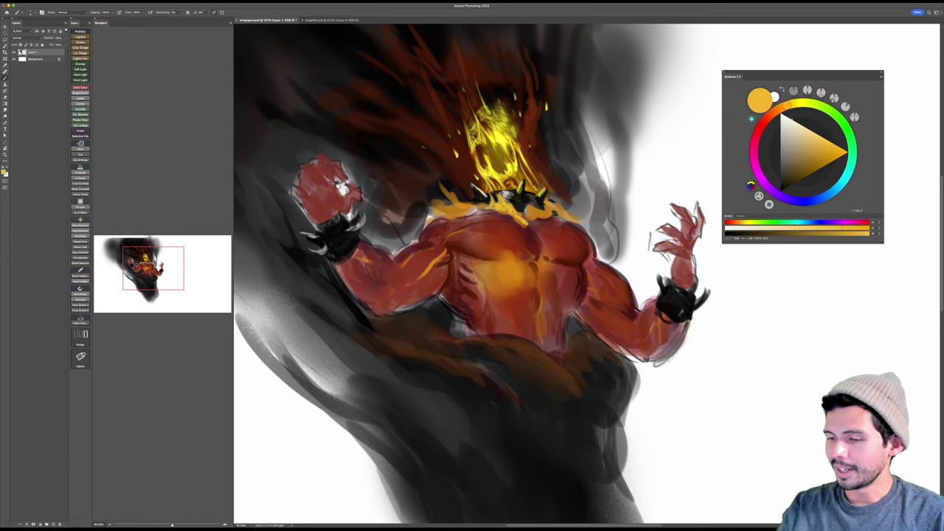
Step: Sample dark reds from the chest and deepen the shading along the shoulder and collarbone below the golden trim
alt+click(536, 233)
key(r)
drag(536, 233, 561, 208)
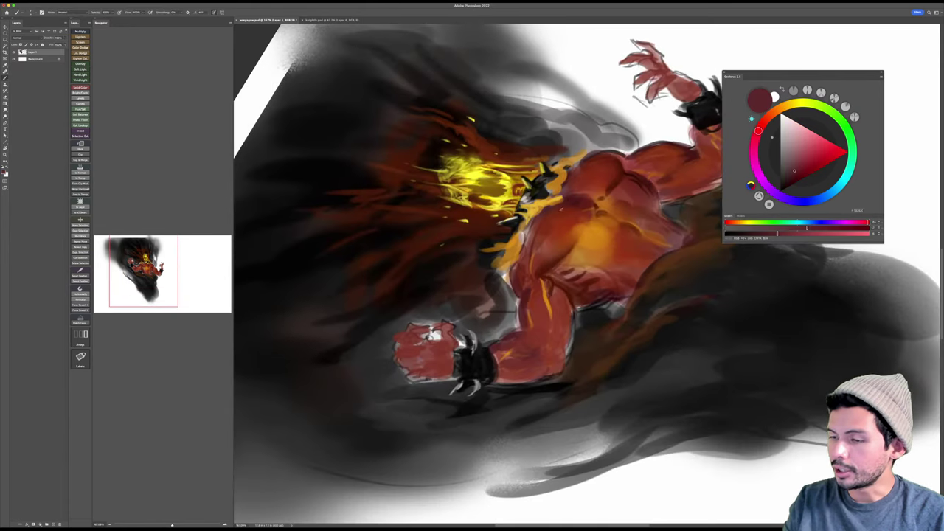
alt+click(559, 208)
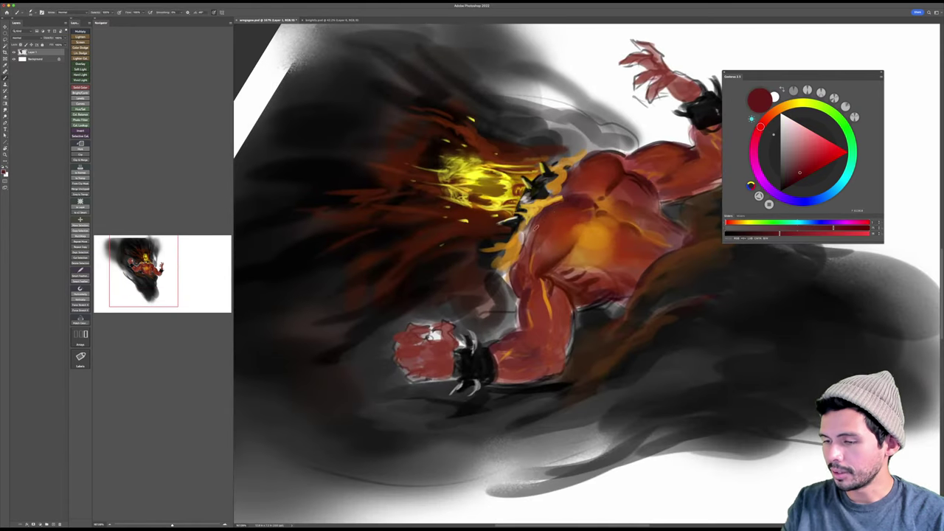
key(Escape)
key(space)
drag(539, 228, 474, 237)
key(r)
drag(473, 236, 469, 278)
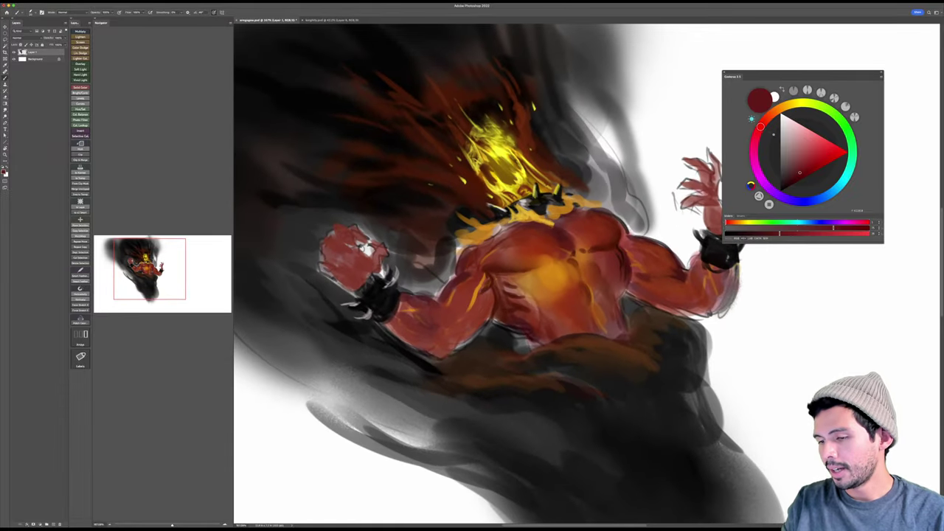
Step: Sample several reds from the upper chest and shoulder and blend the muscle shading beneath the collar
alt+click(515, 235)
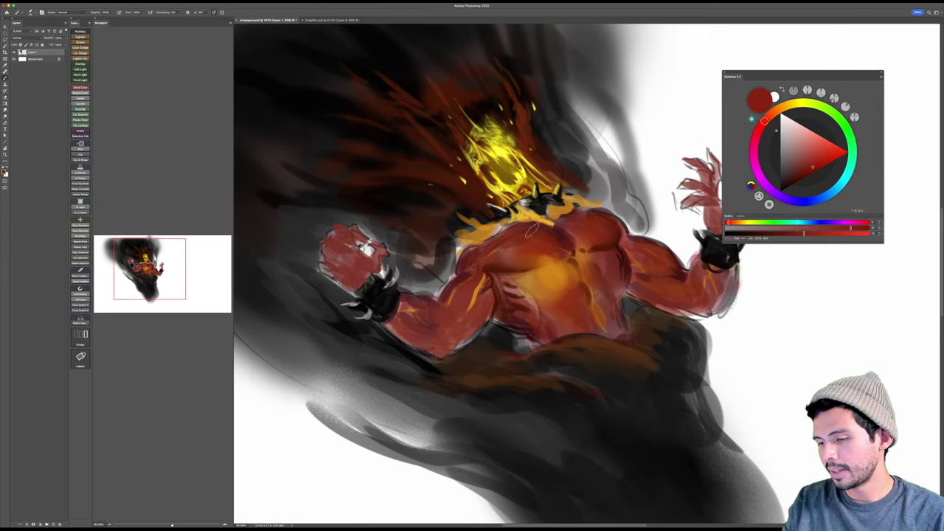
key(Escape)
drag(565, 222, 574, 224)
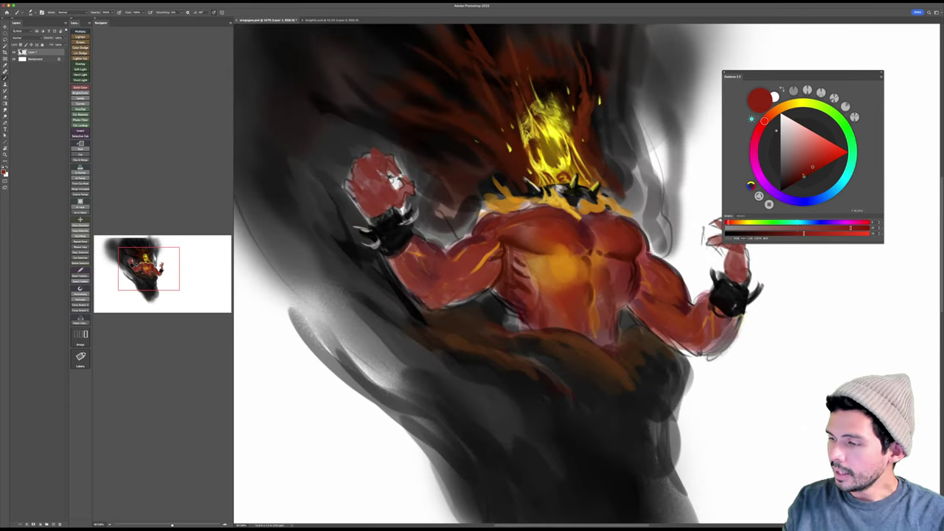
alt+click(508, 224)
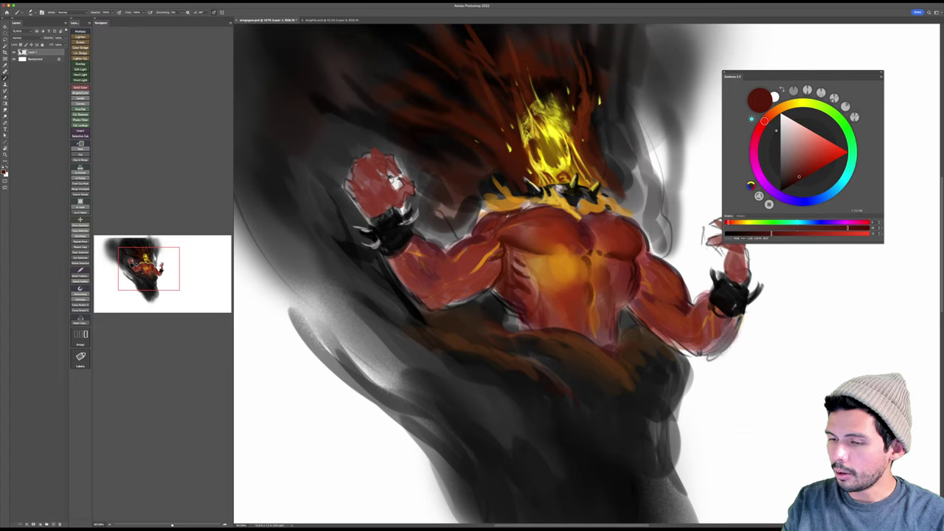
alt+click(496, 221)
alt+click(524, 216)
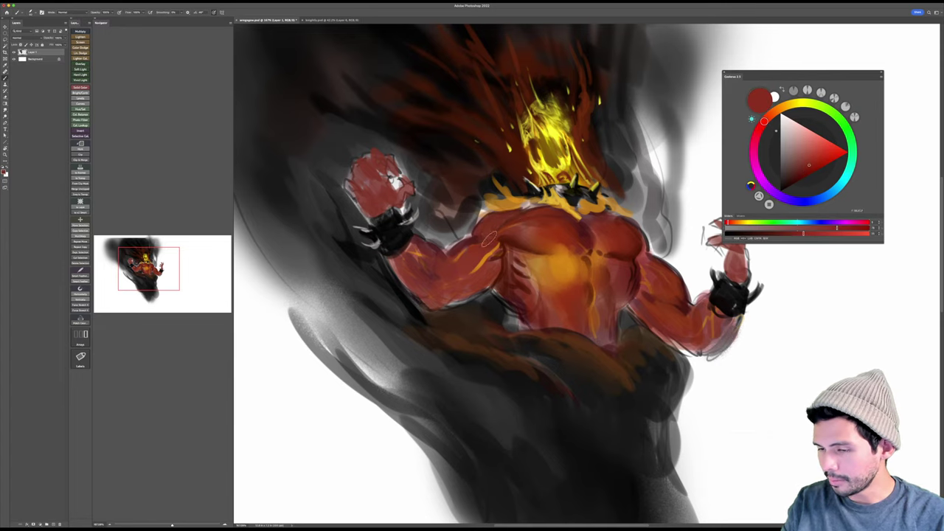
drag(631, 187, 595, 177)
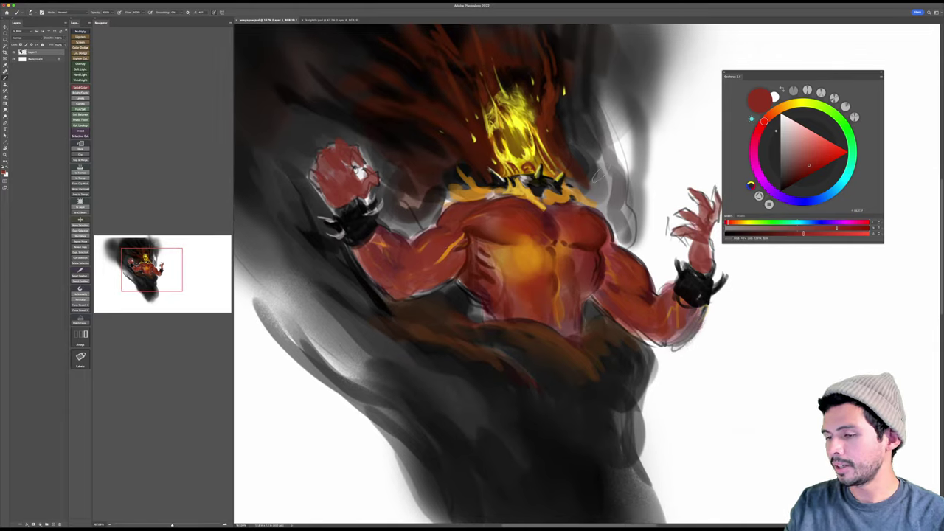
Step: Paint dark and saturated red over the shoulder and raised upper arm next to the chest, then reduce the brush size
click(800, 176)
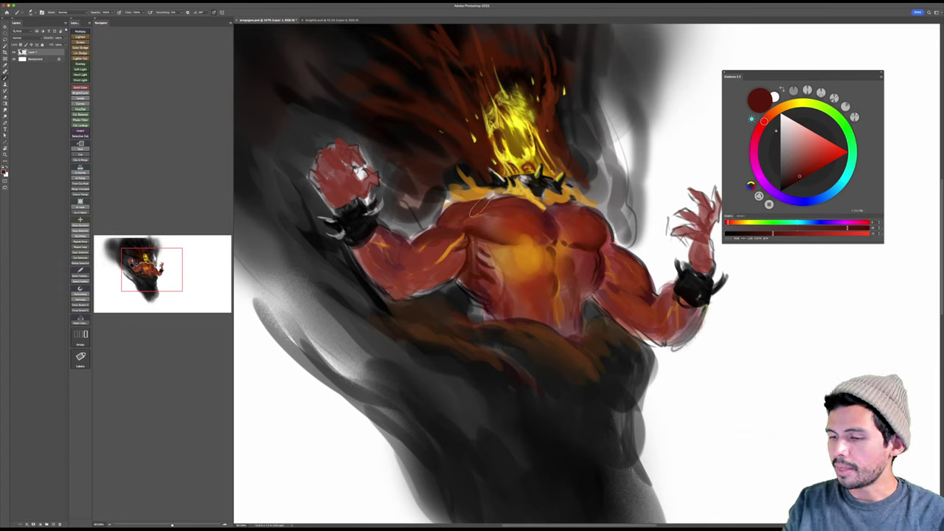
click(819, 169)
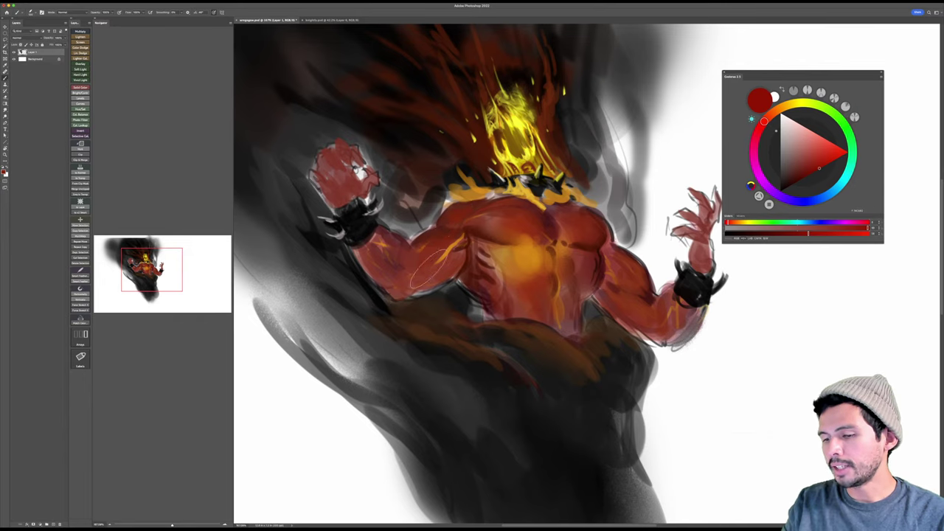
drag(477, 241, 511, 218)
key([)
key([)
key([)
key([)
key([)
key([)
key([)
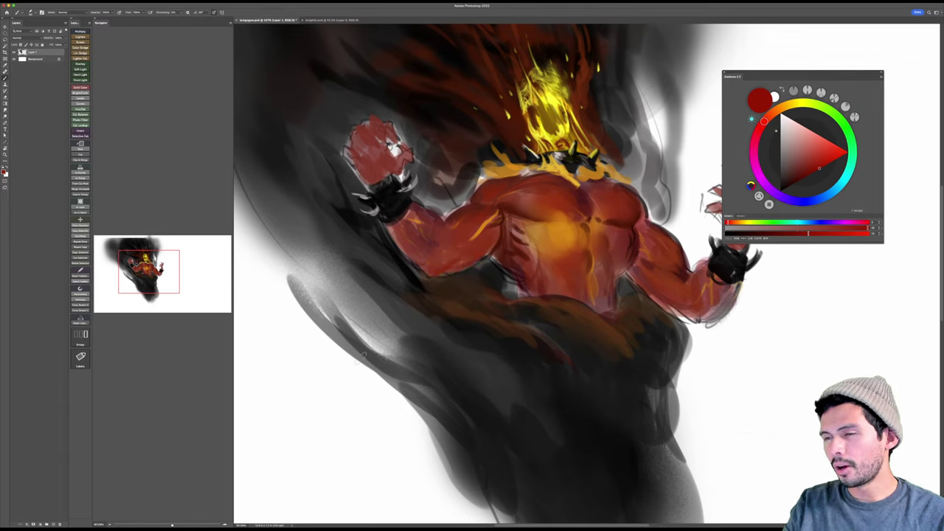
Step: Choose a near-black red, enlarge the brush and paint a deep shadow in the armpit between the raised arm and ribs
key(d)
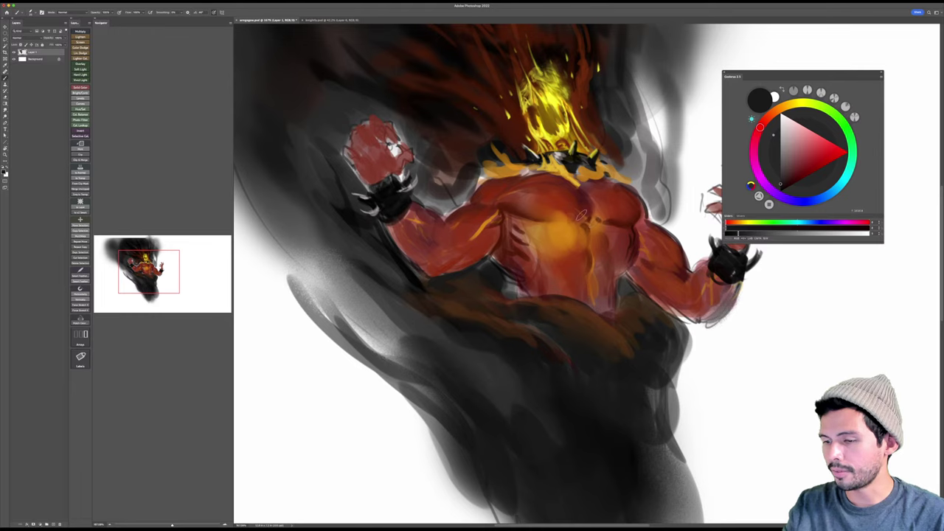
click(784, 188)
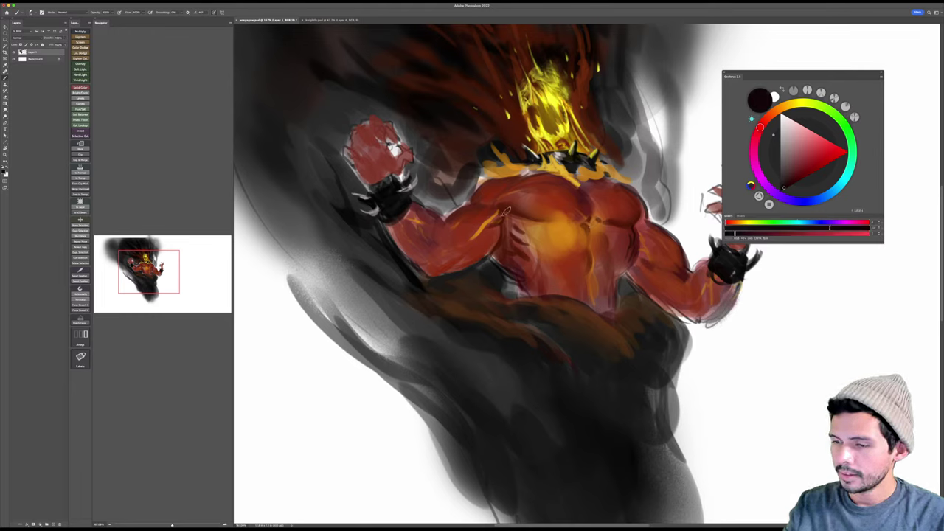
drag(502, 211, 495, 256)
key(])
key(])
key(])
key(])
mouse_move(504, 216)
mouse_down()
mouse_move(505, 262)
mouse_move(505, 218)
mouse_move(512, 269)
mouse_up()
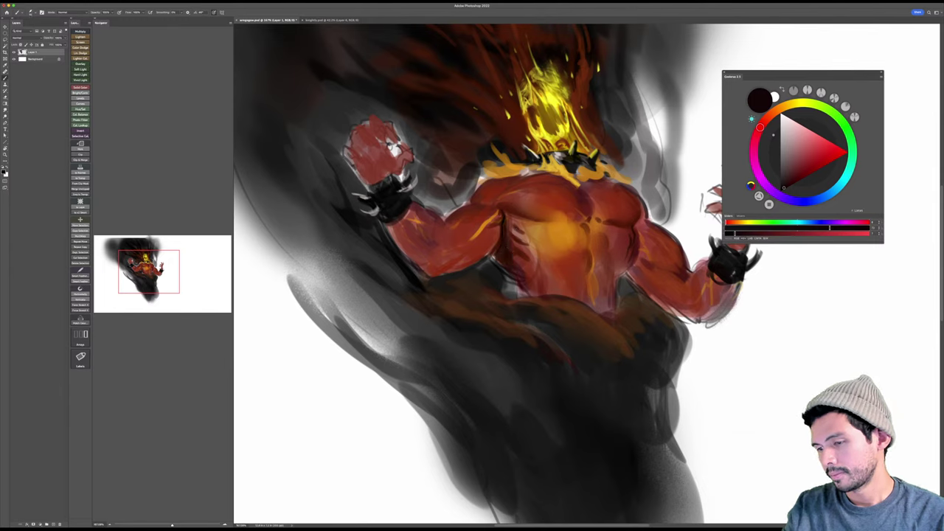
Step: Choose pure black and paint the dark gap between the raised arm's elbow and the demon's waist
click(795, 183)
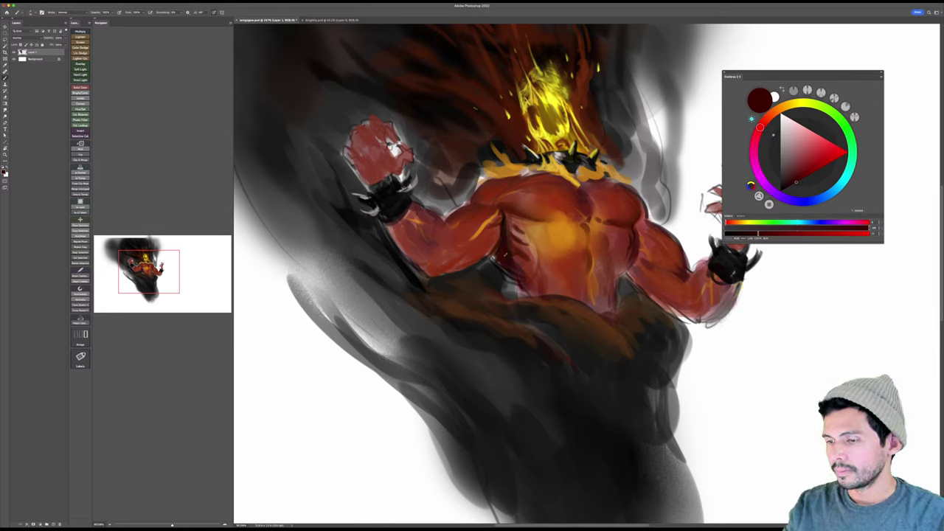
alt+click(497, 277)
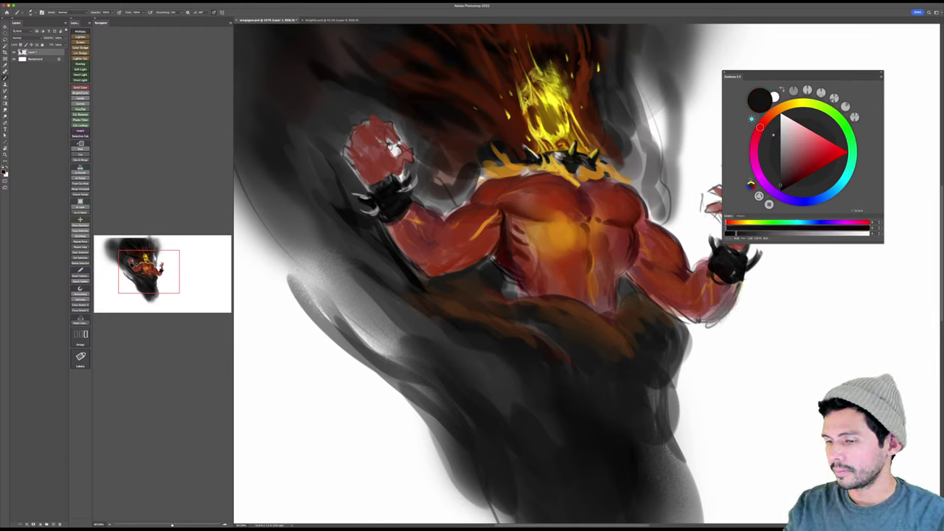
drag(782, 187, 746, 199)
mouse_move(499, 270)
mouse_down()
mouse_move(515, 293)
mouse_move(532, 271)
mouse_move(539, 275)
mouse_move(516, 278)
mouse_move(515, 268)
mouse_move(521, 295)
mouse_move(526, 273)
mouse_move(520, 296)
mouse_move(506, 299)
mouse_move(515, 258)
mouse_move(496, 277)
mouse_up()
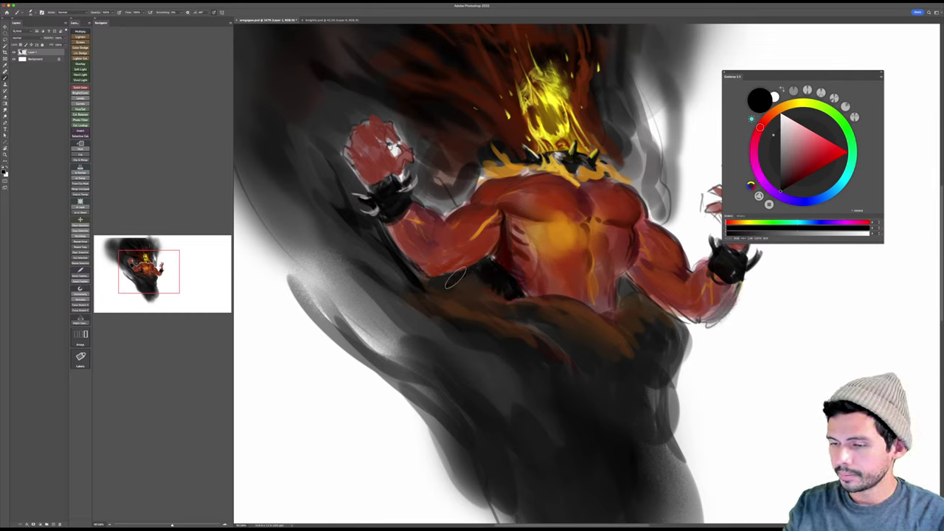
Step: Sample reds from the raised arm and paint dark red shading along its upper arm, around the golden vein and under the elbow
alt+click(488, 240)
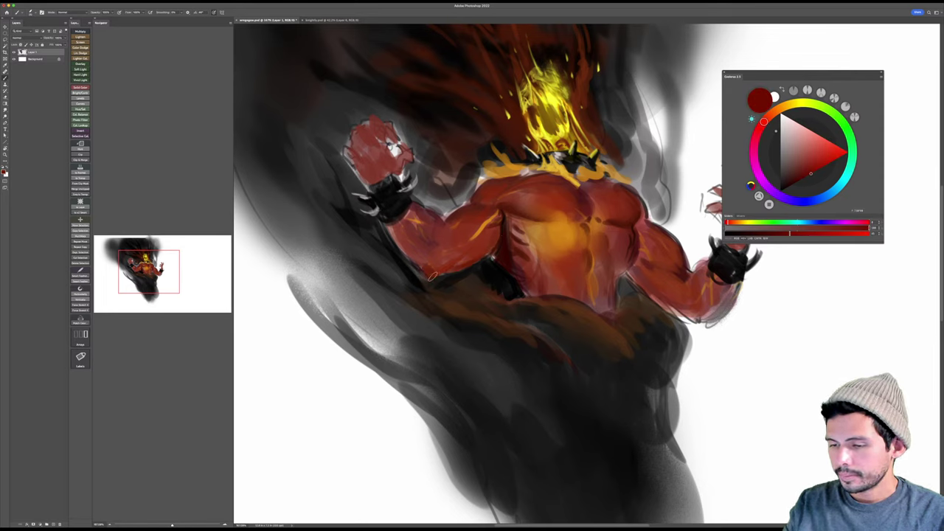
click(799, 179)
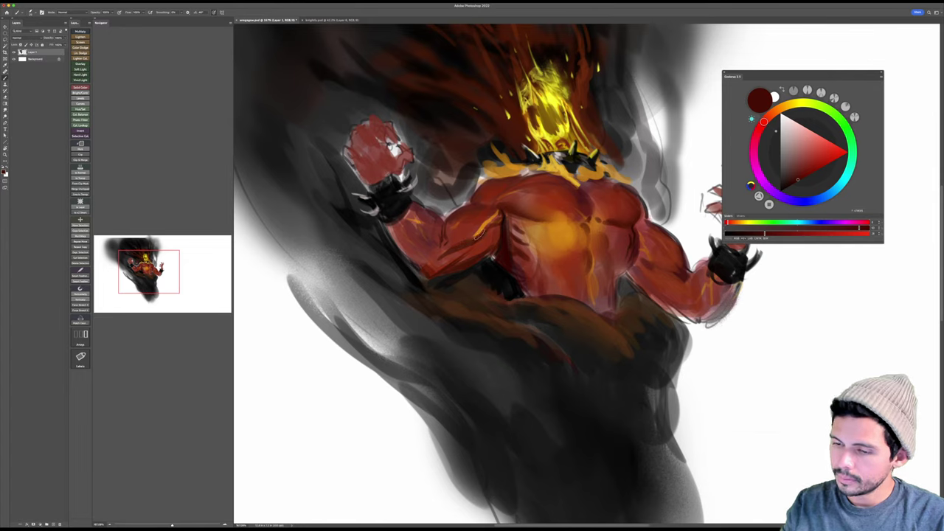
alt+click(479, 210)
alt+click(482, 213)
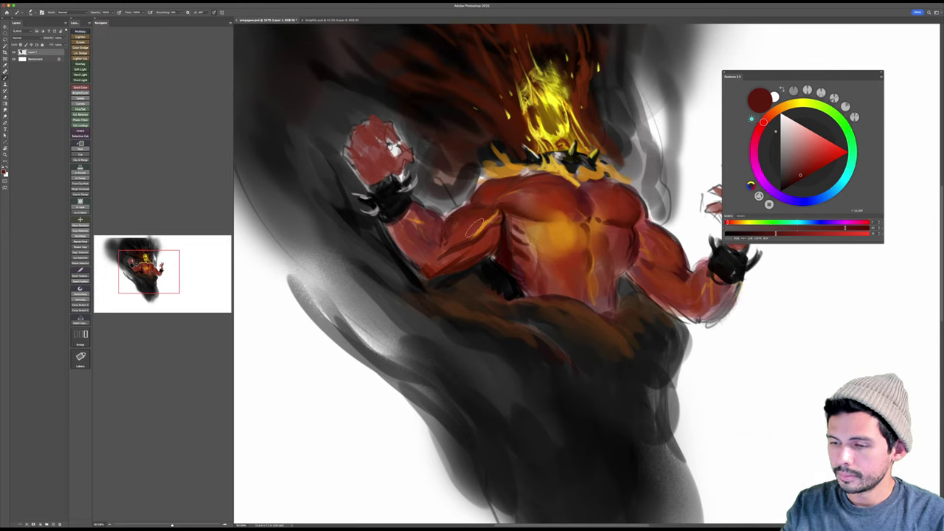
alt+click(480, 221)
alt+click(468, 211)
drag(494, 214, 464, 237)
alt+click(500, 214)
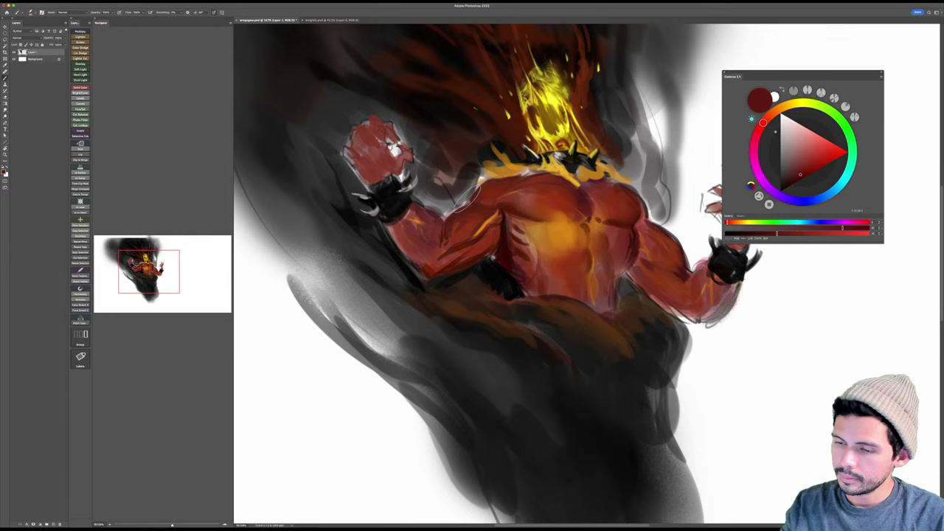
Step: Shade the raised forearm below the spiked bracer with near-black and dark reds, smudging and repainting the muscles toward the elbow
click(795, 181)
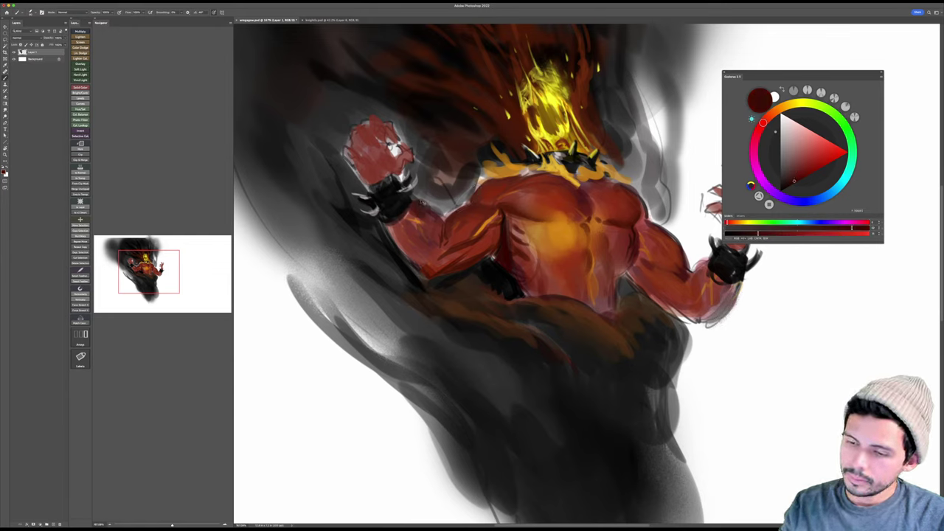
alt+click(410, 204)
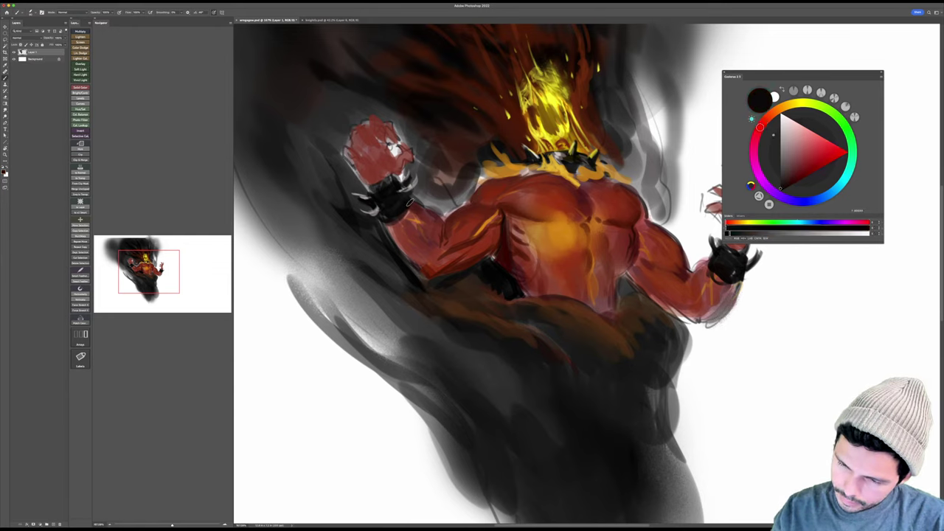
drag(410, 204, 411, 200)
alt+click(420, 208)
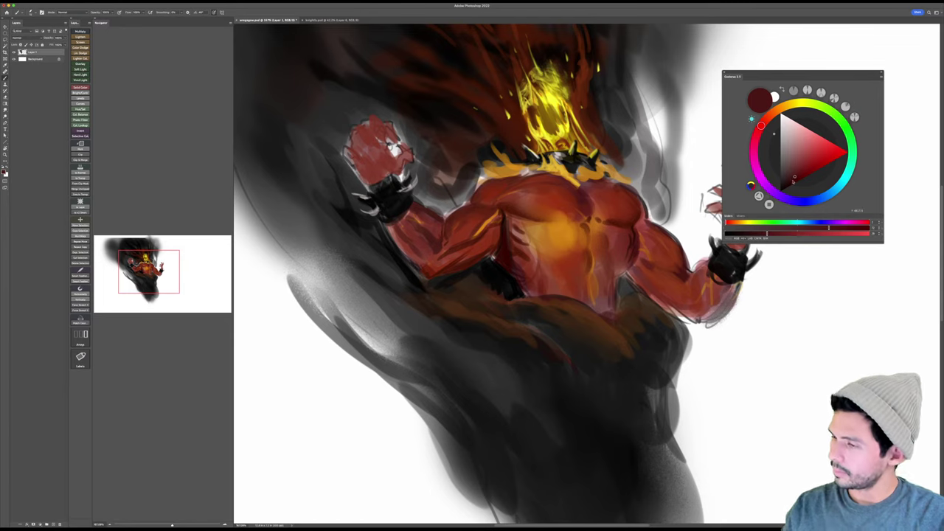
alt+click(441, 239)
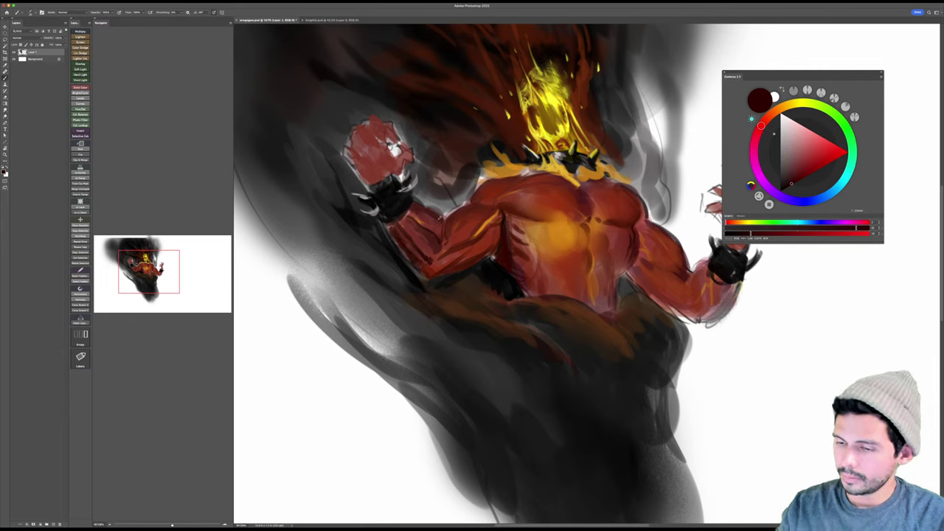
key(r)
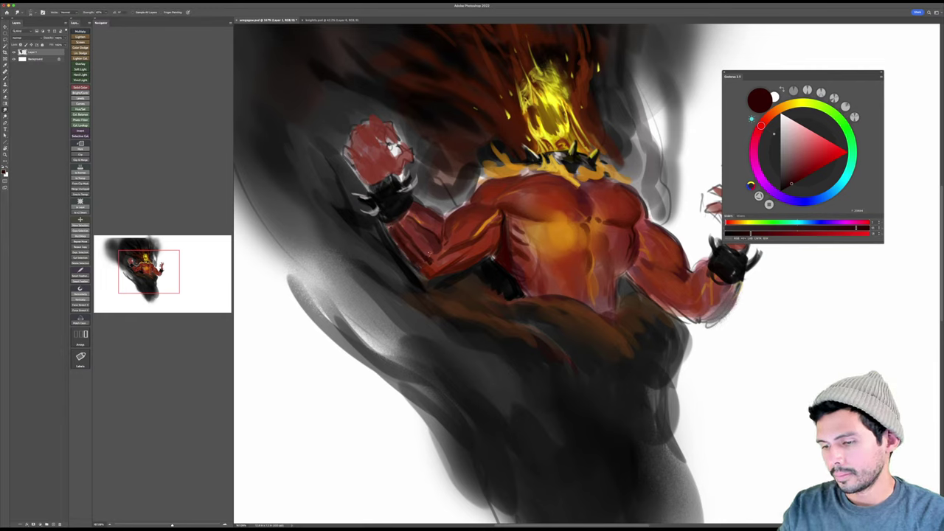
key(b)
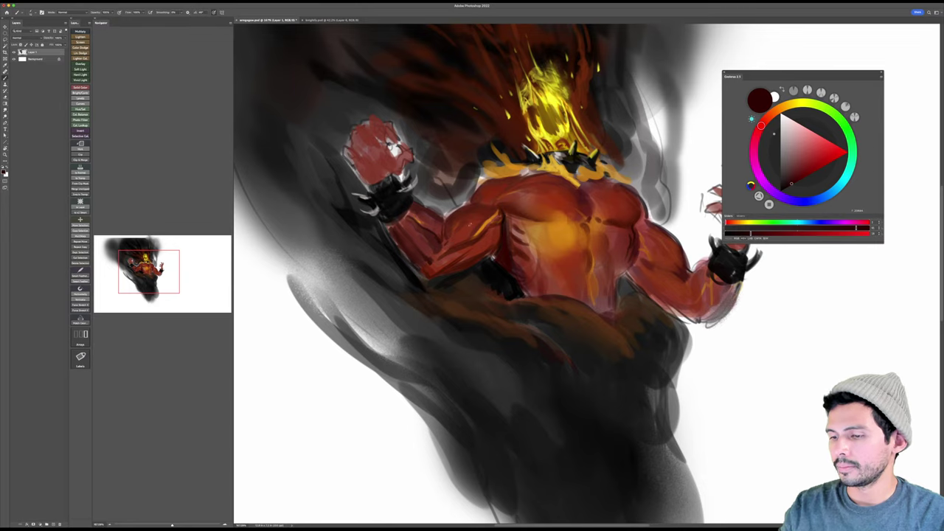
alt+click(423, 218)
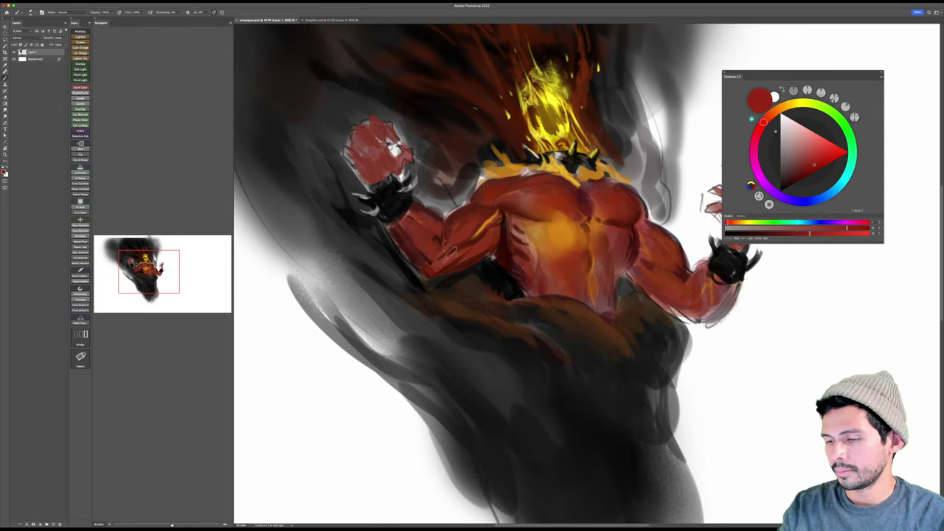
Step: Save the document, choose pure black and darken the smoke directly behind the demon's shoulders and raised arm
drag(589, 249, 561, 251)
drag(612, 313, 556, 346)
key(super+s)
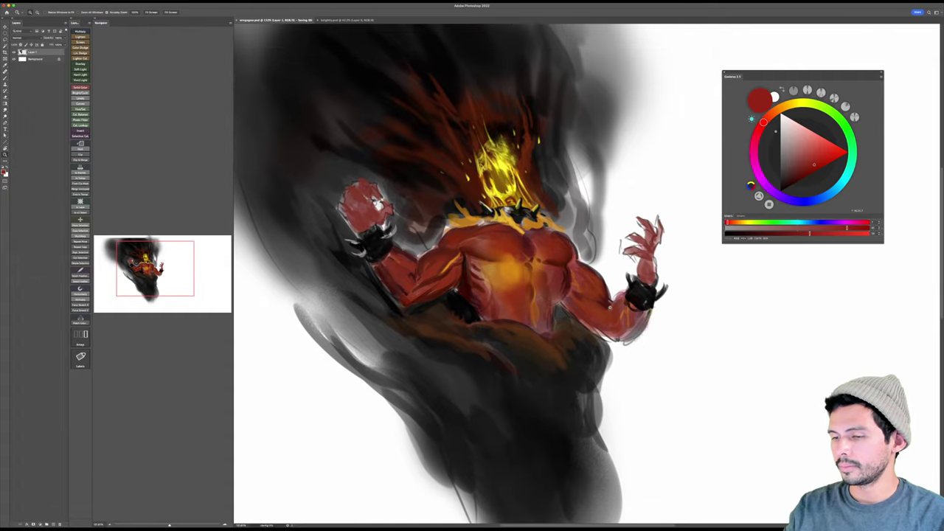
drag(624, 286, 662, 285)
drag(785, 184, 764, 213)
key(b)
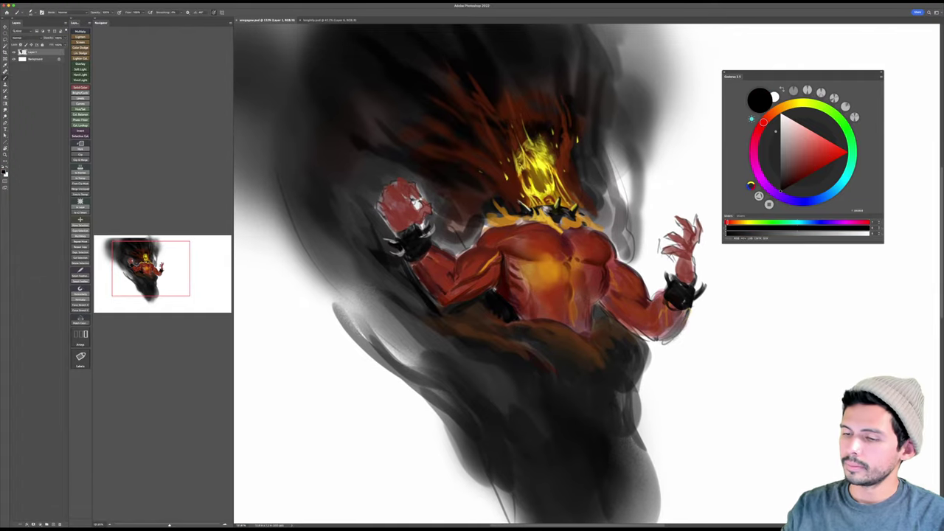
mouse_move(435, 240)
mouse_down()
mouse_move(451, 252)
mouse_move(434, 241)
mouse_up()
key(ctrl+z)
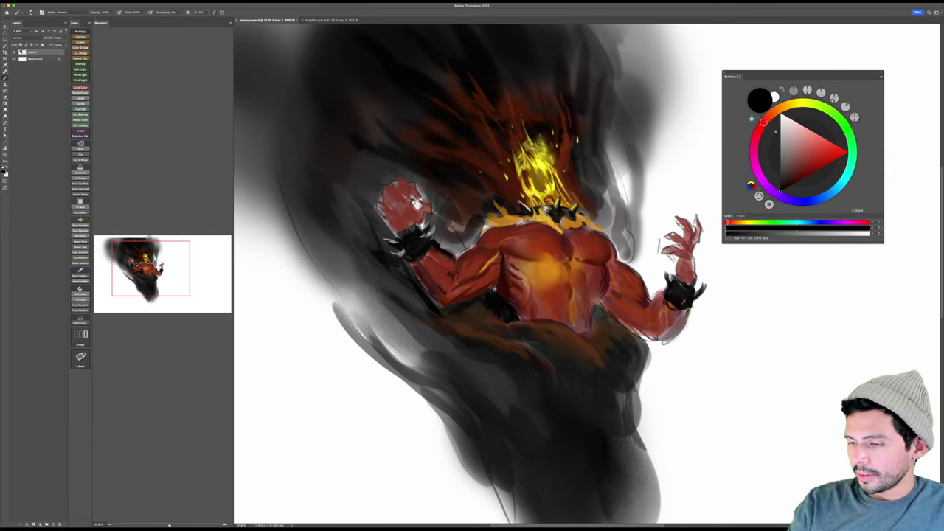
mouse_move(459, 253)
mouse_down()
mouse_move(485, 230)
mouse_move(447, 250)
mouse_move(459, 250)
mouse_move(454, 232)
mouse_move(441, 234)
mouse_move(465, 231)
mouse_move(471, 223)
mouse_move(454, 236)
mouse_move(470, 201)
mouse_move(459, 215)
mouse_up()
drag(533, 226, 554, 246)
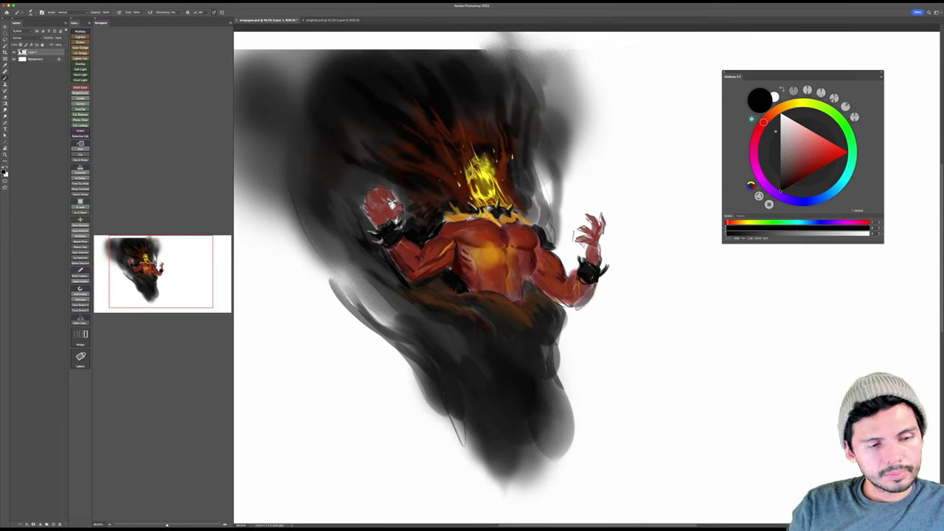
drag(545, 213, 551, 226)
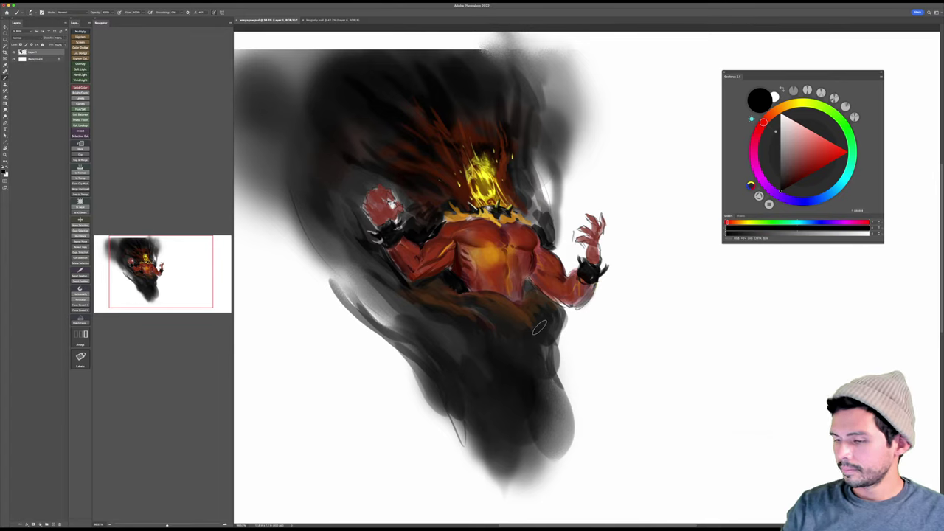
Step: Paint black and sampled dark grey strokes over the smoke folds below the waist, on the open hand's side
mouse_move(519, 320)
mouse_down()
mouse_move(536, 337)
mouse_move(544, 377)
mouse_up()
mouse_move(544, 341)
mouse_down()
mouse_move(549, 378)
mouse_move(562, 313)
mouse_move(566, 336)
mouse_move(554, 359)
mouse_up()
drag(492, 339, 528, 389)
alt+click(509, 341)
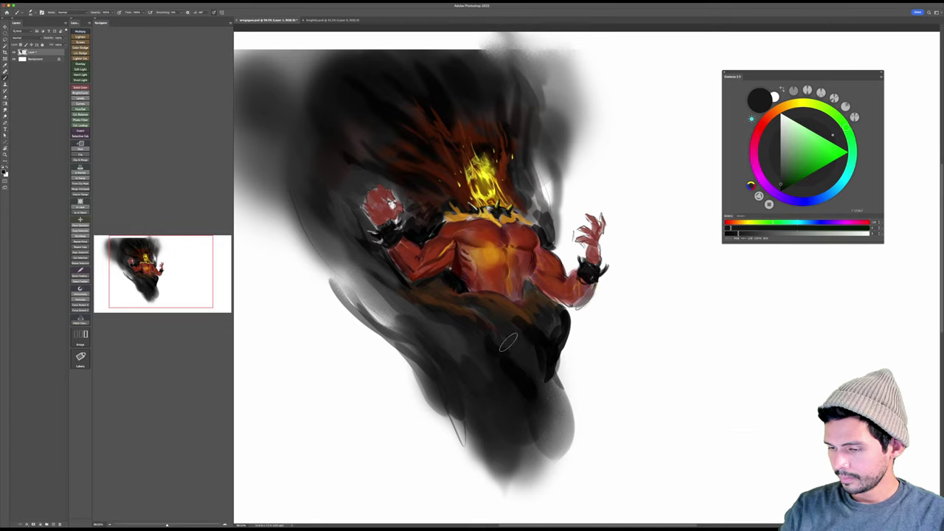
mouse_move(510, 342)
mouse_down()
mouse_move(539, 368)
mouse_move(521, 336)
mouse_move(537, 368)
mouse_move(538, 353)
mouse_move(495, 341)
mouse_move(527, 383)
mouse_move(528, 318)
mouse_up()
alt+click(540, 353)
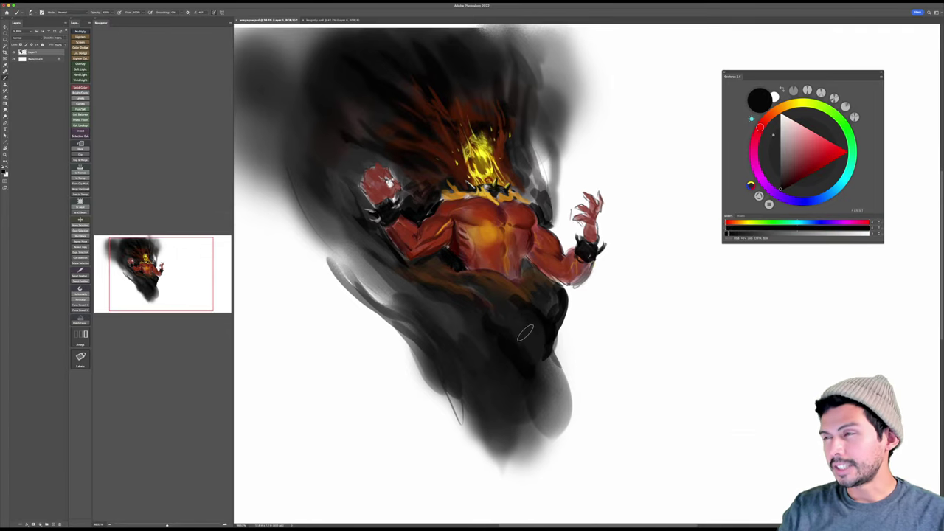
Step: Enlarge the brush and model rounded dark folds in the smoke body below the raised arm with black and sampled greys
key(])
key(])
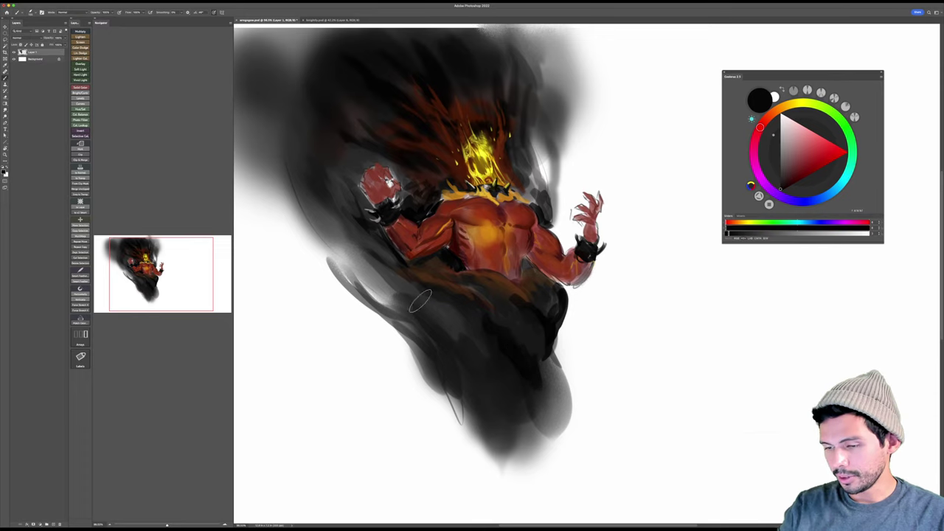
mouse_move(421, 301)
mouse_down()
mouse_move(487, 347)
mouse_move(448, 356)
mouse_up()
alt+click(460, 317)
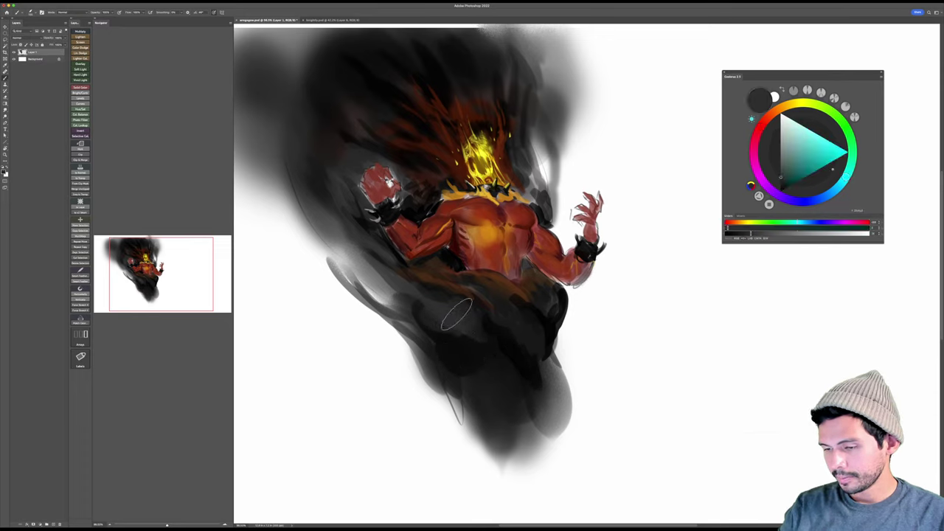
alt+click(462, 301)
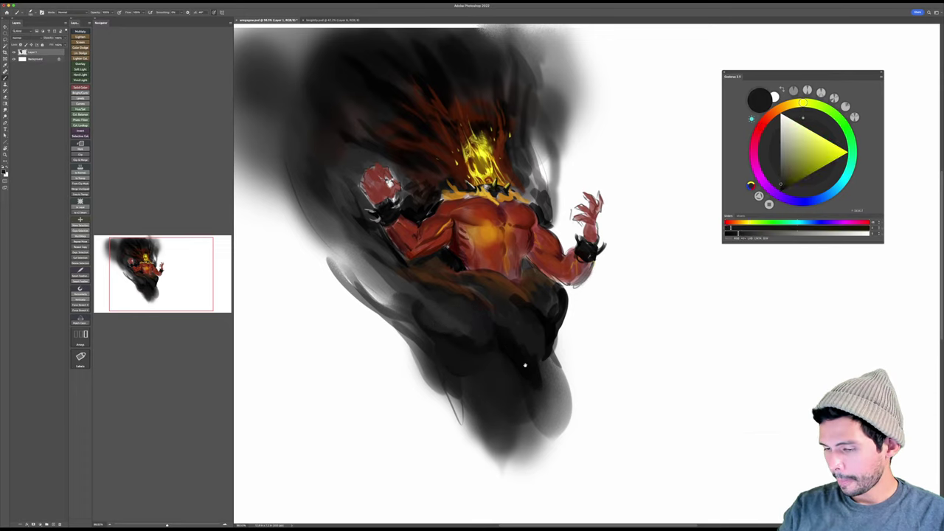
Step: Sample dark tones from the hair, paint a black smoke lobe beside the flaming head and soften its edge with the Smudge tool
drag(525, 364, 510, 331)
drag(550, 296, 543, 297)
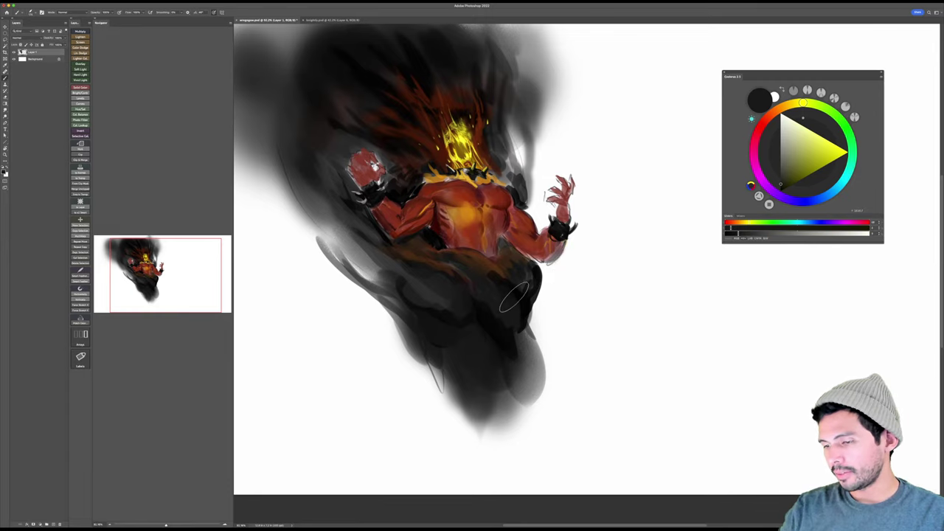
alt+click(490, 68)
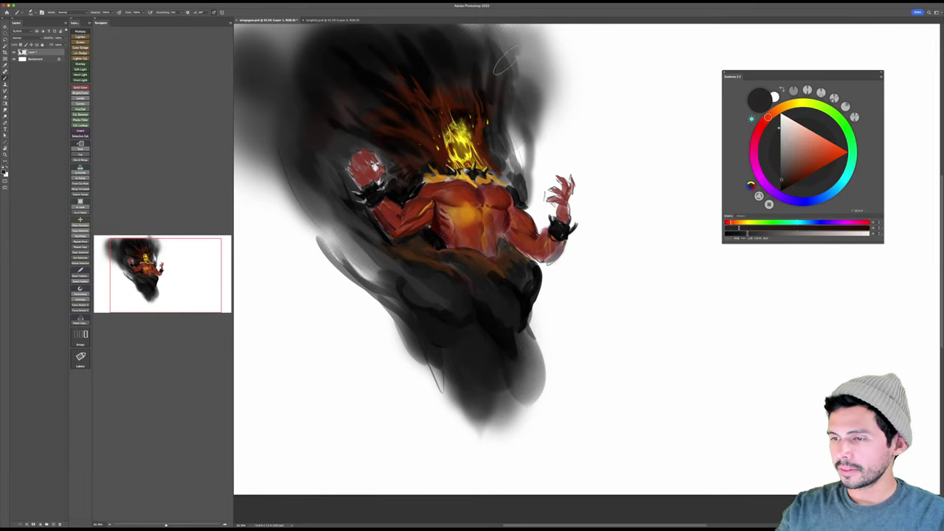
scroll(516, 126, up, 3)
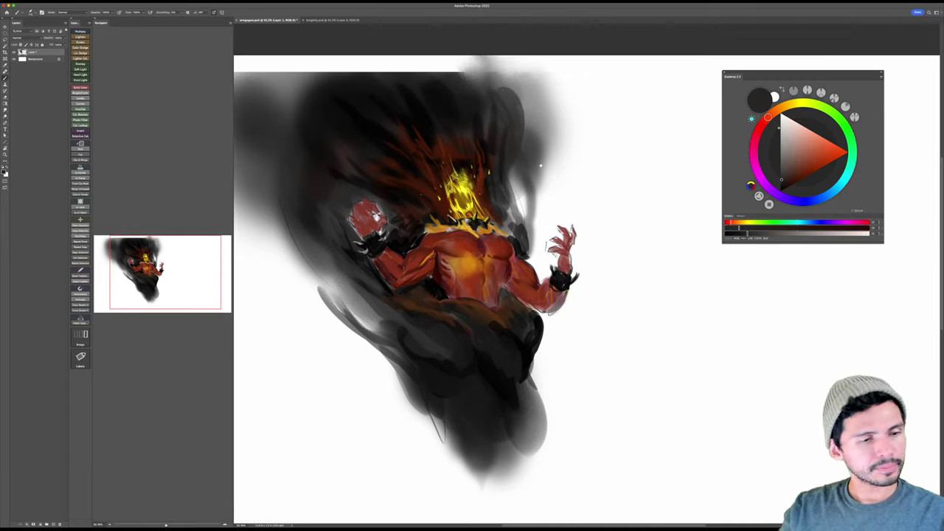
alt+click(421, 117)
mouse_move(505, 142)
mouse_down()
mouse_move(502, 183)
mouse_move(509, 112)
mouse_up()
key(r)
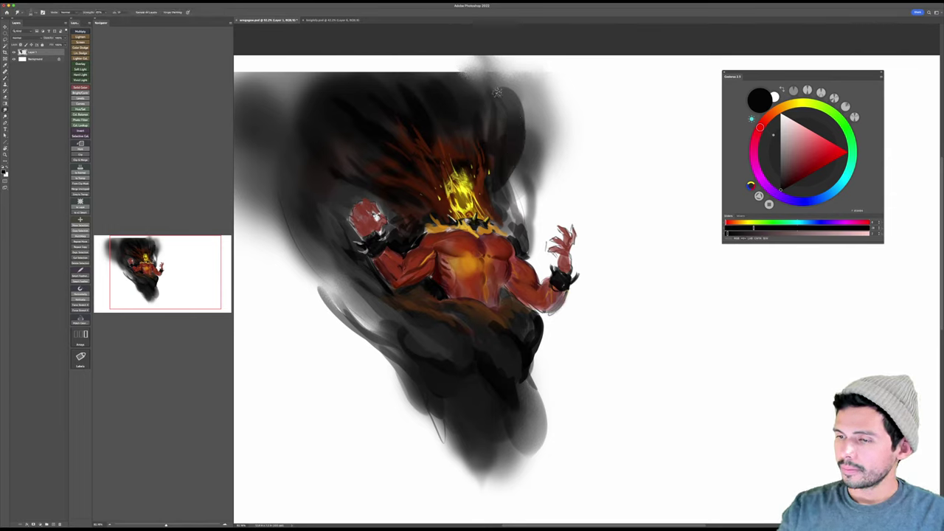
key(b)
alt+click(515, 153)
mouse_move(515, 161)
mouse_down()
mouse_move(499, 193)
mouse_move(505, 219)
mouse_up()
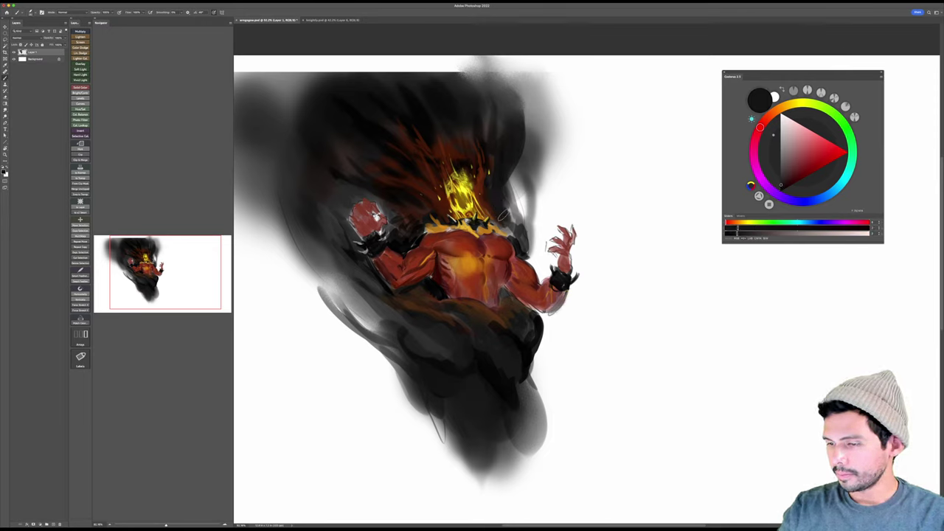
Step: Paint dark curved strokes along the smoke's outer edge between the flaming head and the open hand
mouse_move(501, 184)
mouse_down()
mouse_move(520, 223)
mouse_move(502, 226)
mouse_move(525, 243)
mouse_move(529, 263)
mouse_move(529, 212)
mouse_up()
alt+click(505, 217)
drag(532, 255, 530, 149)
mouse_move(562, 116)
mouse_down()
mouse_move(595, 112)
mouse_move(542, 89)
mouse_move(571, 153)
mouse_move(570, 174)
mouse_move(583, 151)
mouse_up()
drag(589, 136, 589, 99)
key(b)
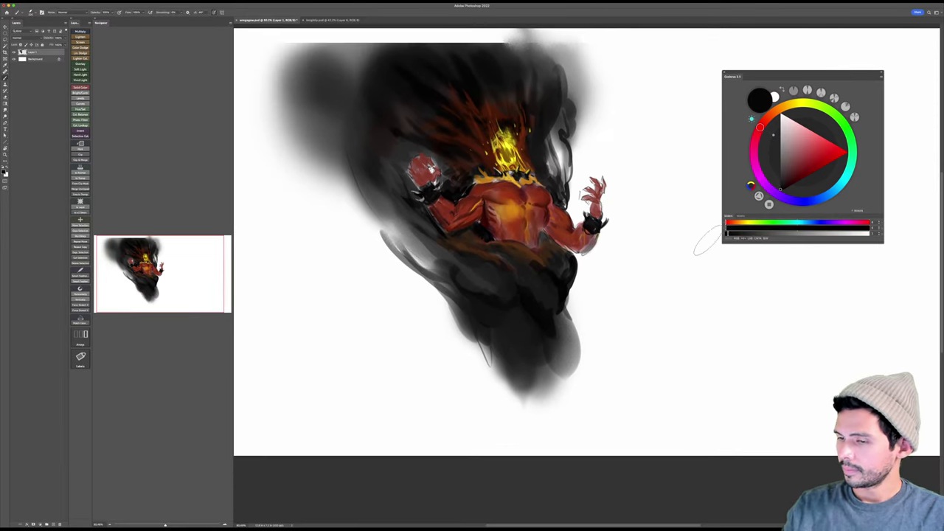
Step: Choose a saturated orange with a smaller brush and paint glowing cracks running down through the lower smoke body
alt+click(509, 144)
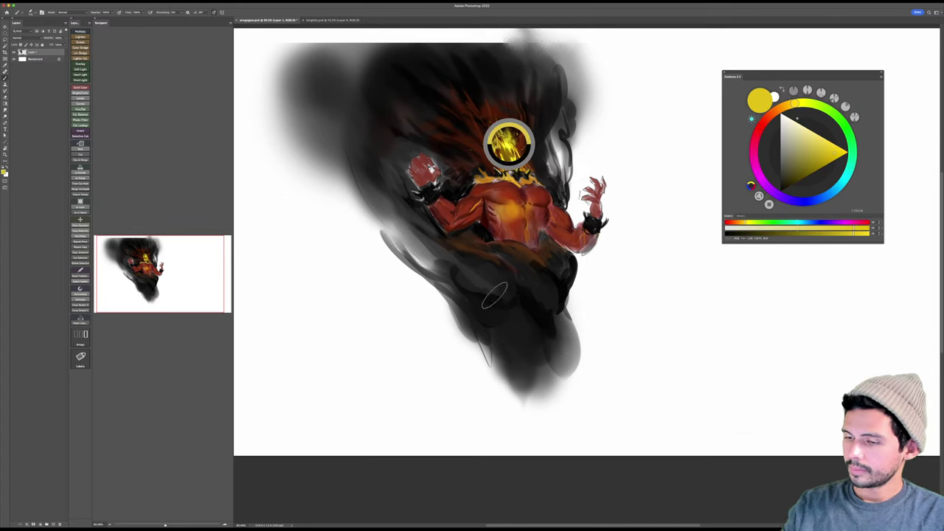
alt+click(538, 190)
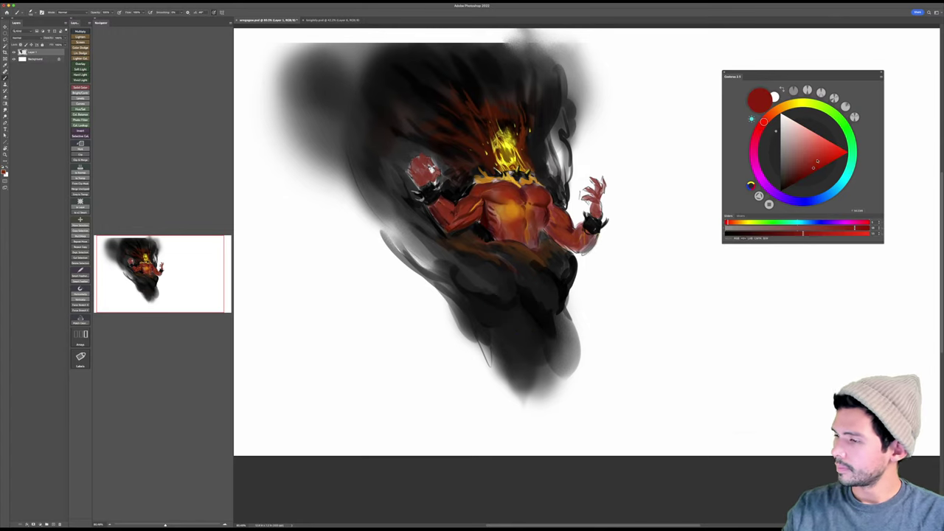
click(825, 153)
drag(824, 154, 824, 159)
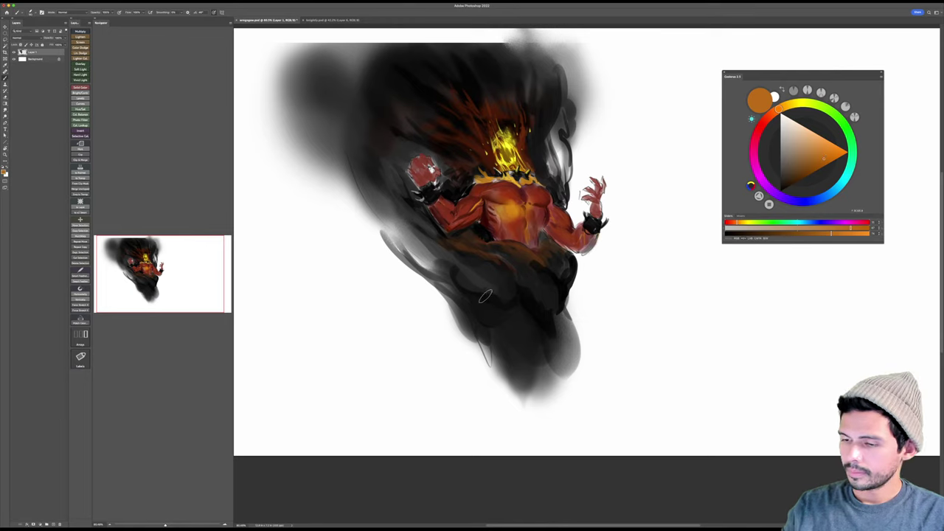
mouse_move(486, 303)
mouse_down()
mouse_move(515, 312)
mouse_move(485, 298)
mouse_move(530, 347)
mouse_up()
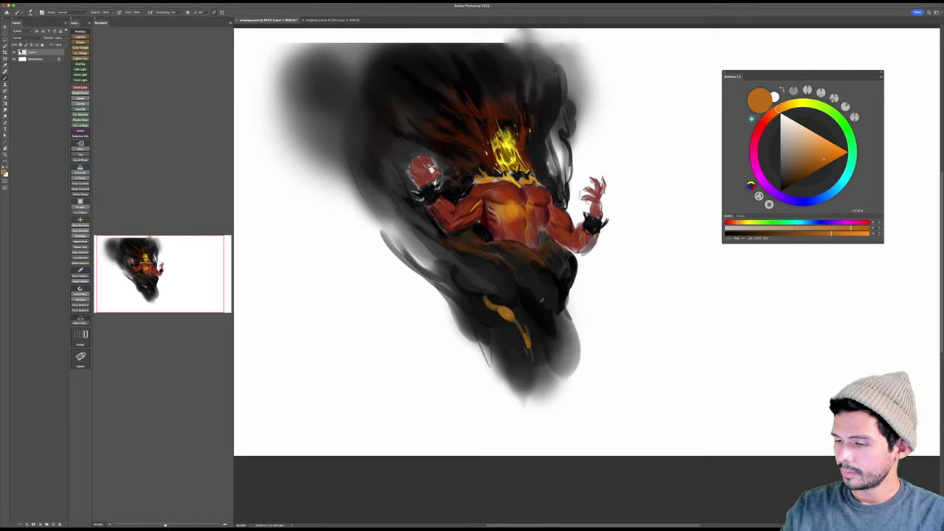
drag(556, 317, 564, 332)
mouse_move(495, 342)
mouse_down()
mouse_move(519, 387)
mouse_move(489, 406)
mouse_move(529, 404)
mouse_move(527, 392)
mouse_move(439, 437)
mouse_move(550, 358)
mouse_up()
Step: Fit the whole canvas in view and trim the hazy smoke beside the hair above the open hand with a large soft eraser
key(v)
key(z)
key(super+0)
key(v)
key(b)
right_click(453, 235)
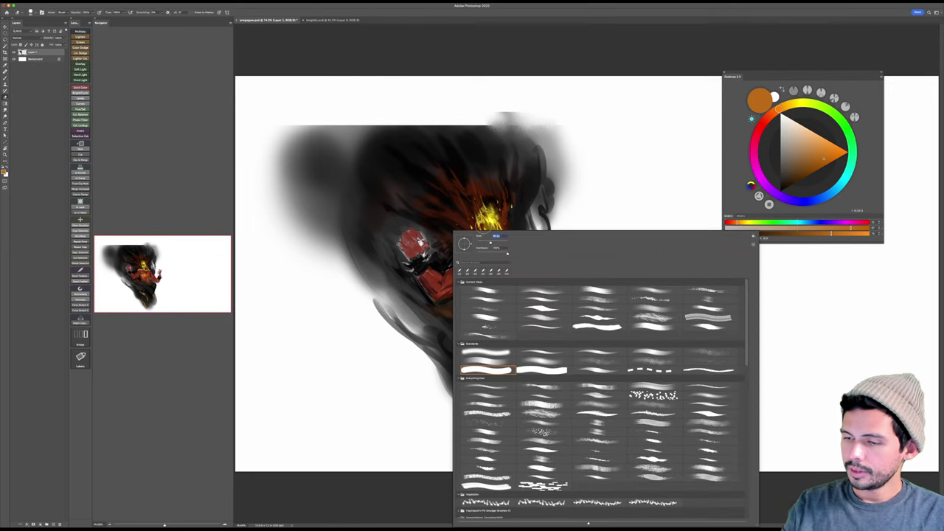
key(Escape)
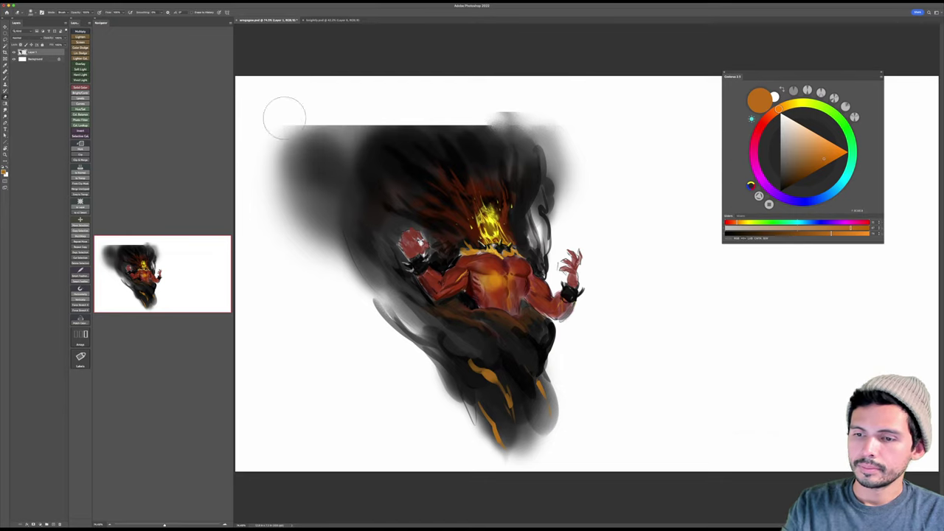
key(bracketright)
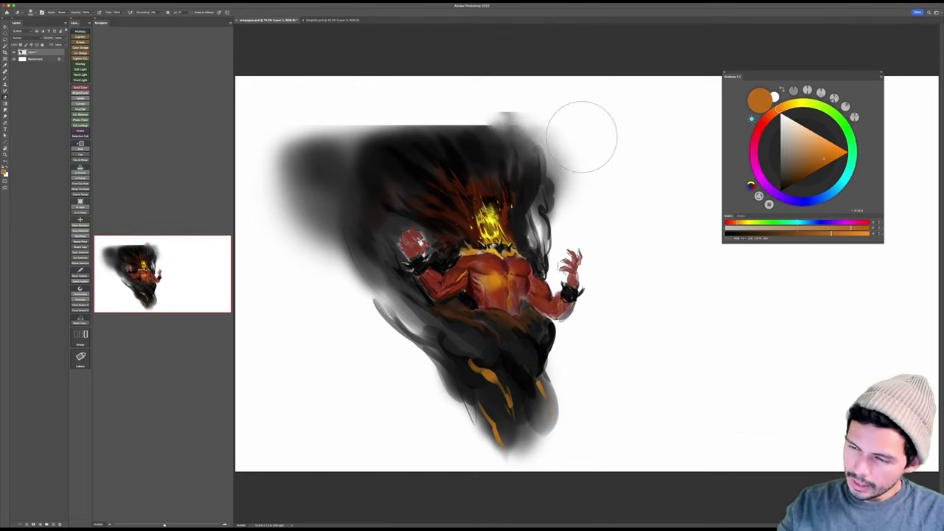
Step: Rotate the canvas and erase along the smoke's flat upper edge with a large soft eraser to round it off
key(r)
mouse_move(597, 120)
mouse_down()
mouse_move(457, 133)
mouse_move(502, 144)
mouse_up()
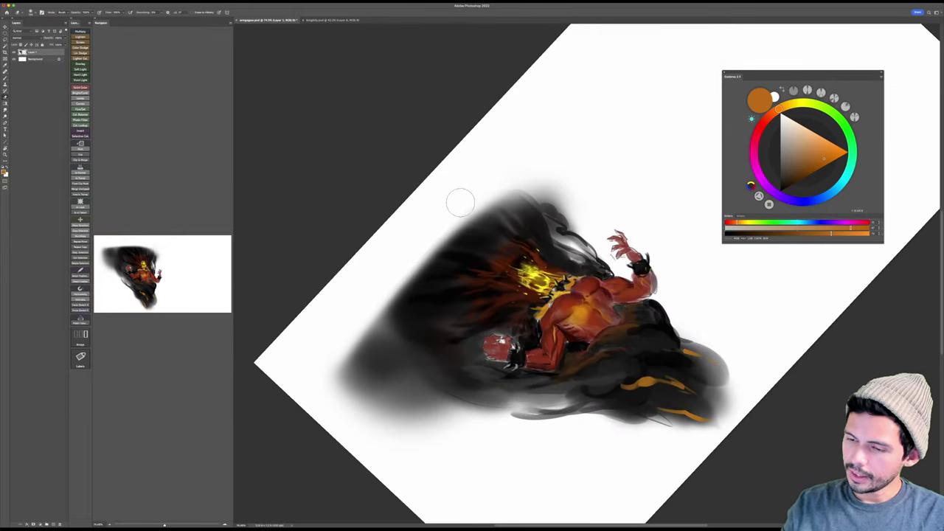
key(bracketright)
key(bracketright)
drag(435, 219, 544, 173)
key(bracketright)
drag(467, 194, 545, 173)
key(bracketleft)
drag(352, 310, 366, 411)
key(bracketright)
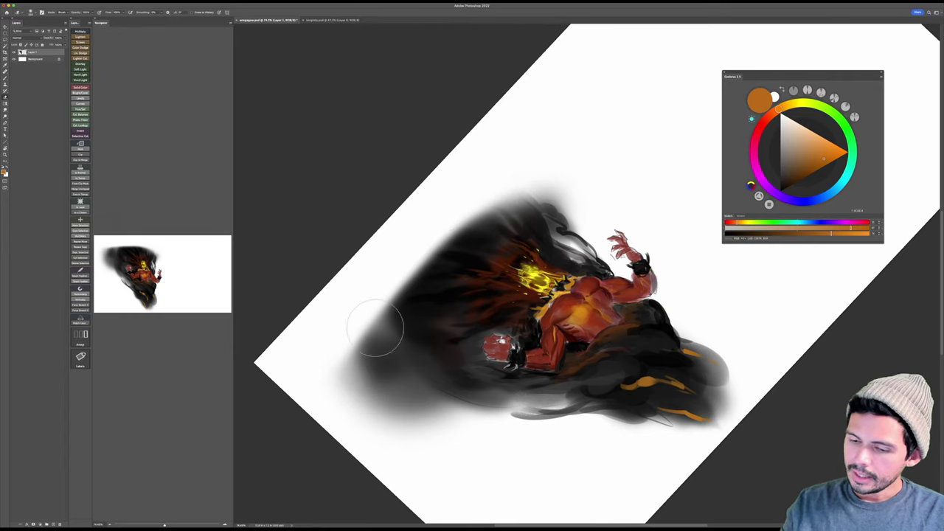
Step: Reset the canvas rotation and fade the smoke's outer upper corner above the raised fist with a bigger soft eraser
key(Escape)
key(bracketright)
key(bracketright)
mouse_move(314, 151)
mouse_down()
mouse_move(289, 149)
mouse_move(363, 106)
mouse_up()
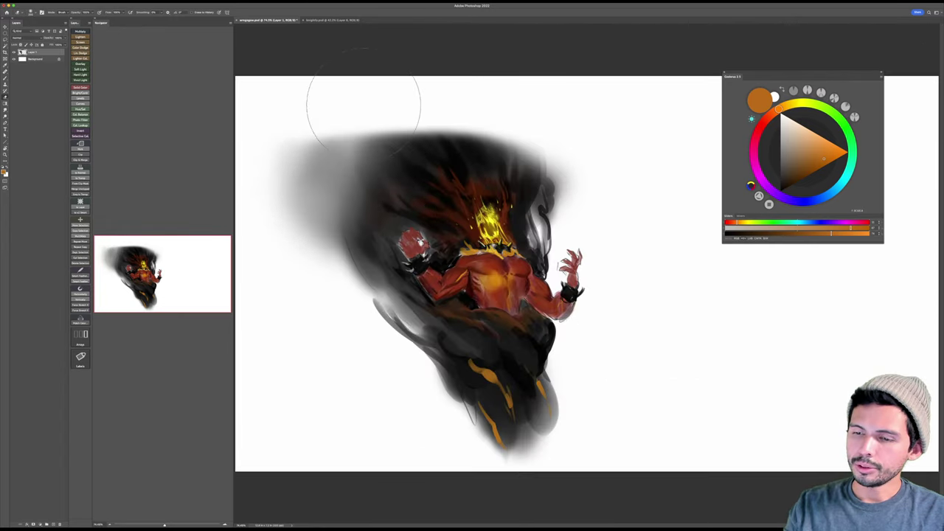
key(bracketleft)
key(bracketleft)
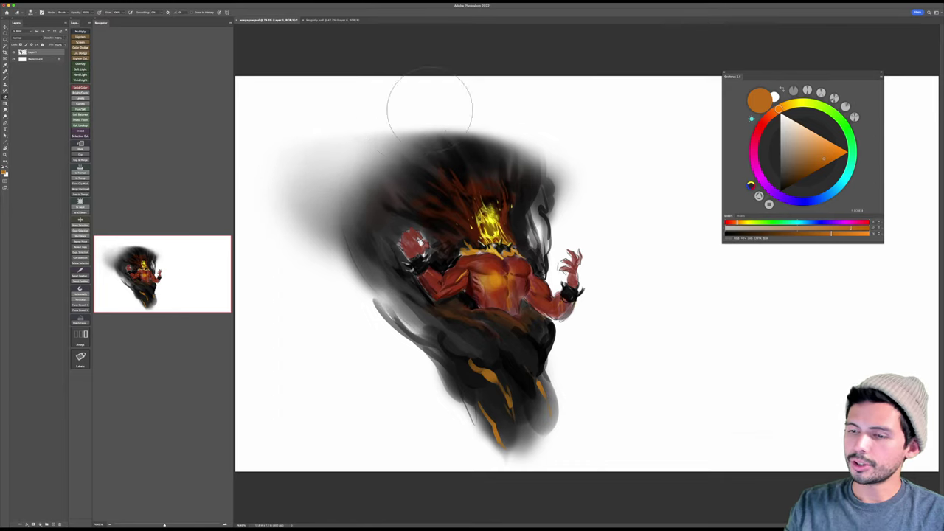
Step: Erase the remaining grey haze beyond the raised fist to leave a rounded smoke silhouette, varying the eraser size
drag(430, 110, 365, 108)
key(bracketleft)
key(bracketleft)
drag(294, 130, 298, 211)
drag(304, 158, 314, 251)
key(bracketleft)
key(bracketleft)
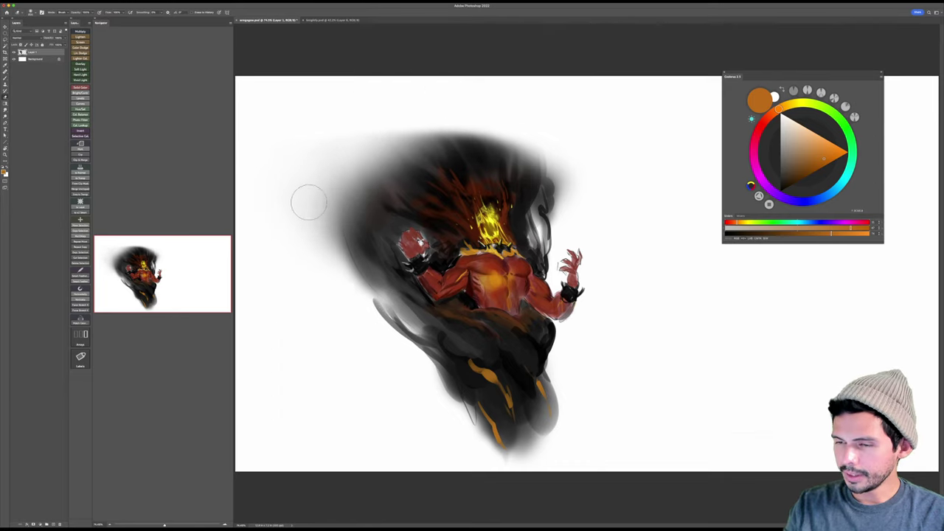
key(bracketright)
key(bracketright)
key(bracketright)
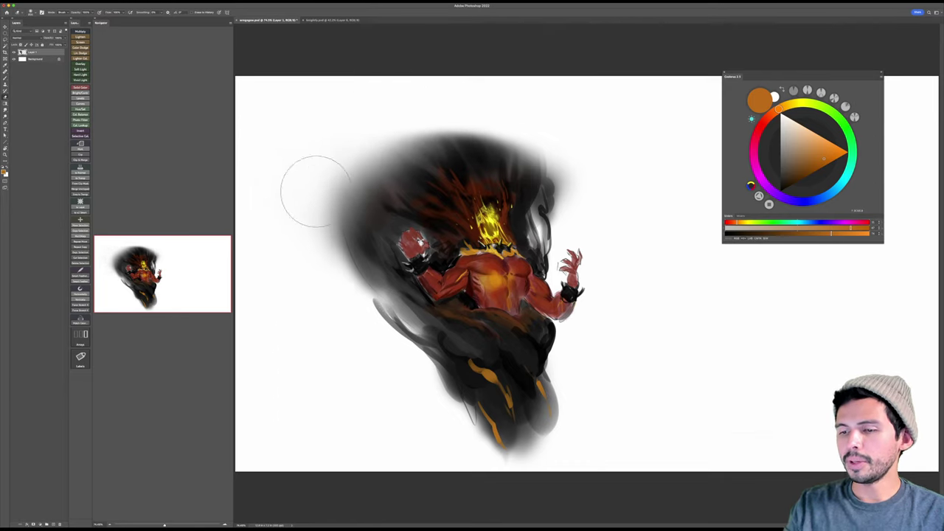
key(bracketleft)
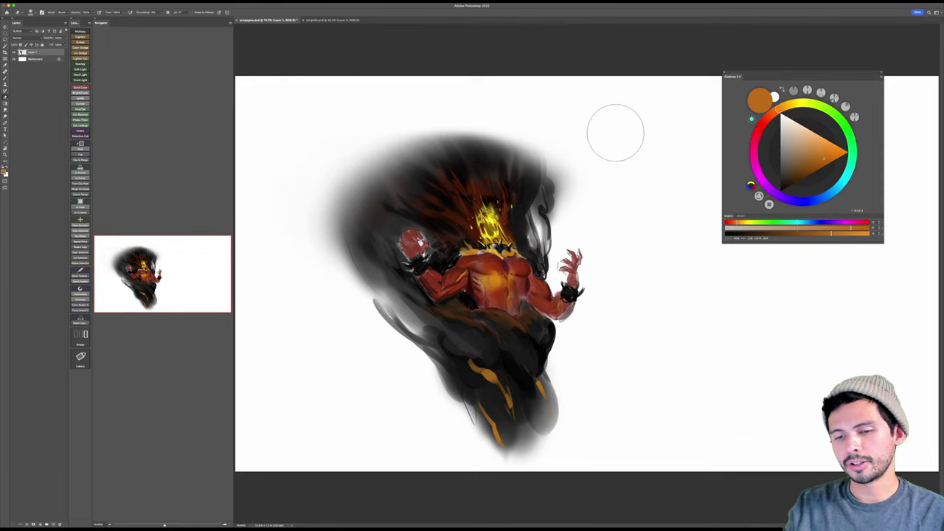
Step: Move the demon figure toward the canvas's lower-left corner to free space beside it, and save the document
key(v)
mouse_move(545, 199)
mouse_down()
mouse_move(465, 207)
mouse_move(456, 217)
mouse_up()
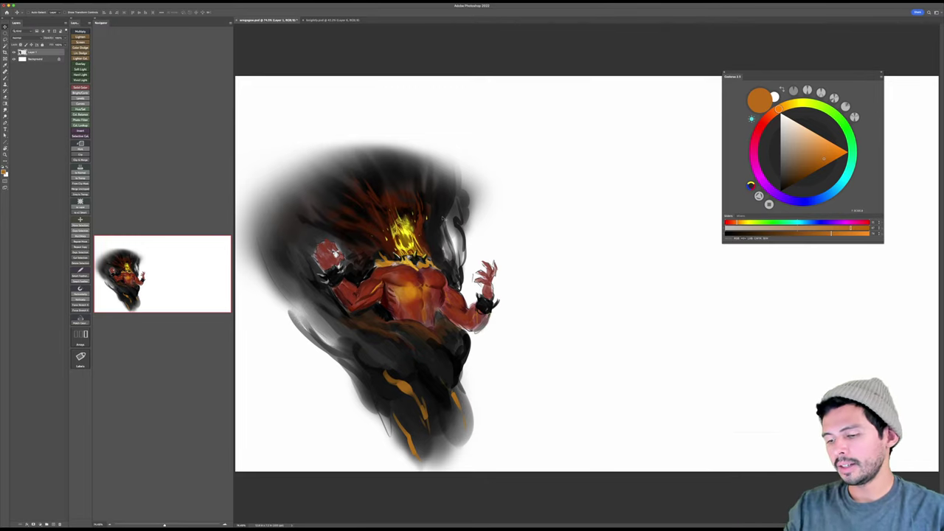
drag(668, 349, 660, 349)
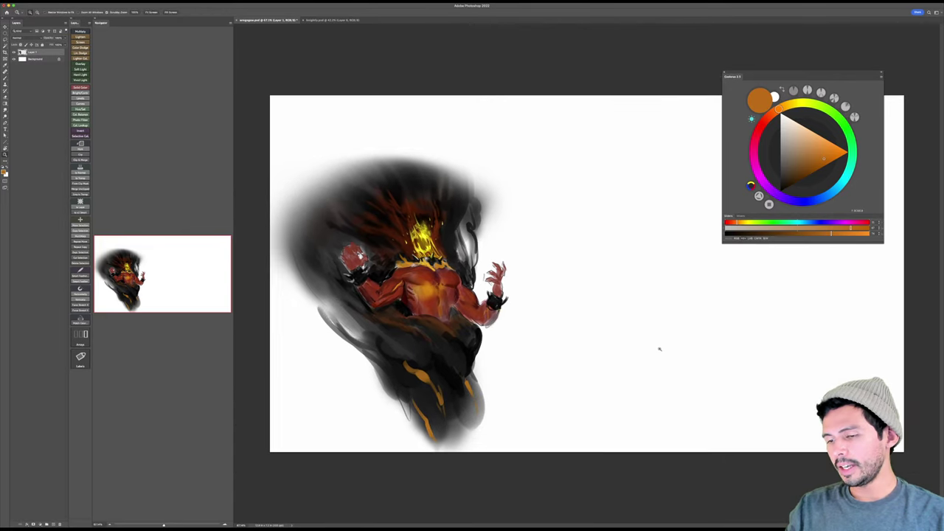
drag(613, 371, 576, 391)
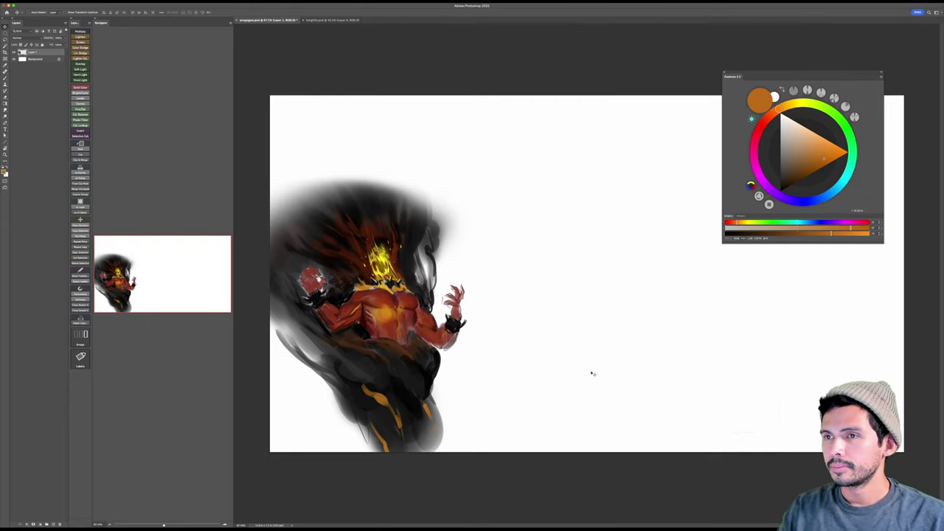
key(z)
drag(596, 366, 616, 359)
key(super+s)
Step: Create a new layer above the demon and set up a hard round brush with default black
key(b)
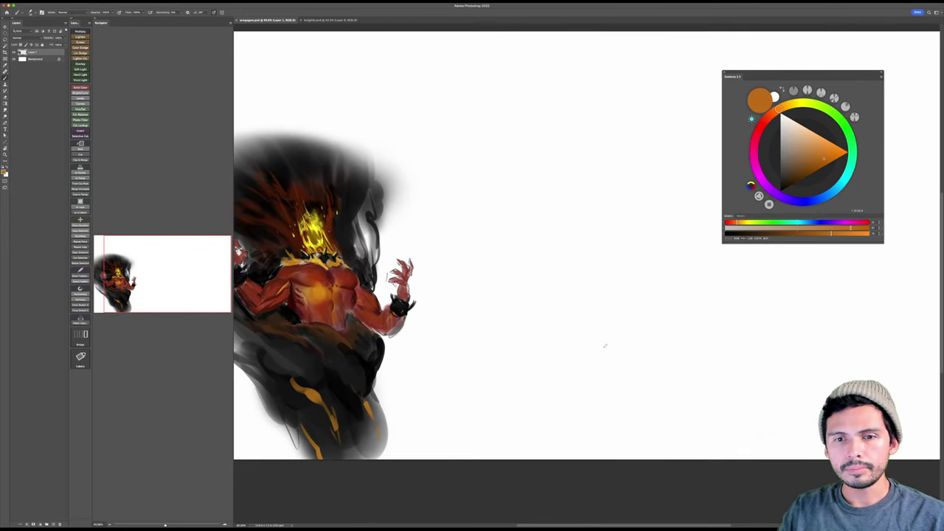
key(ctrl+alt+shift+n)
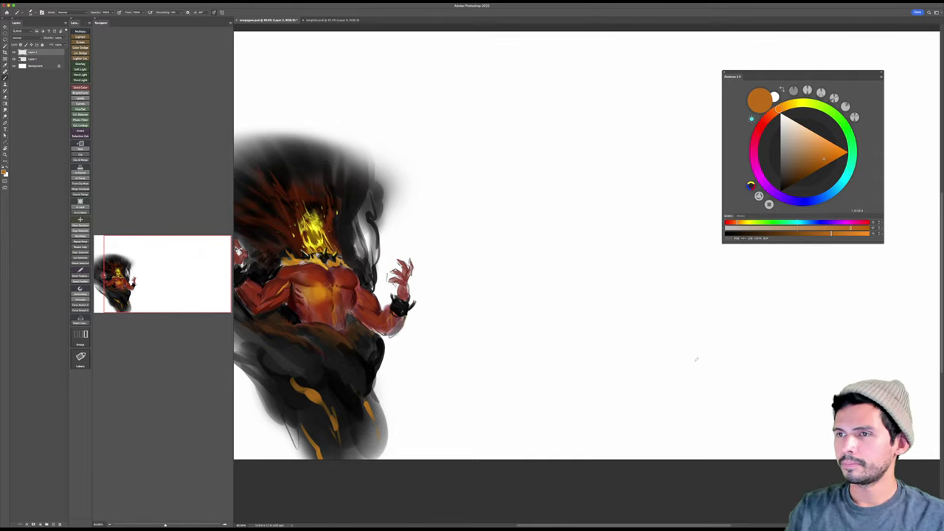
drag(723, 362, 709, 367)
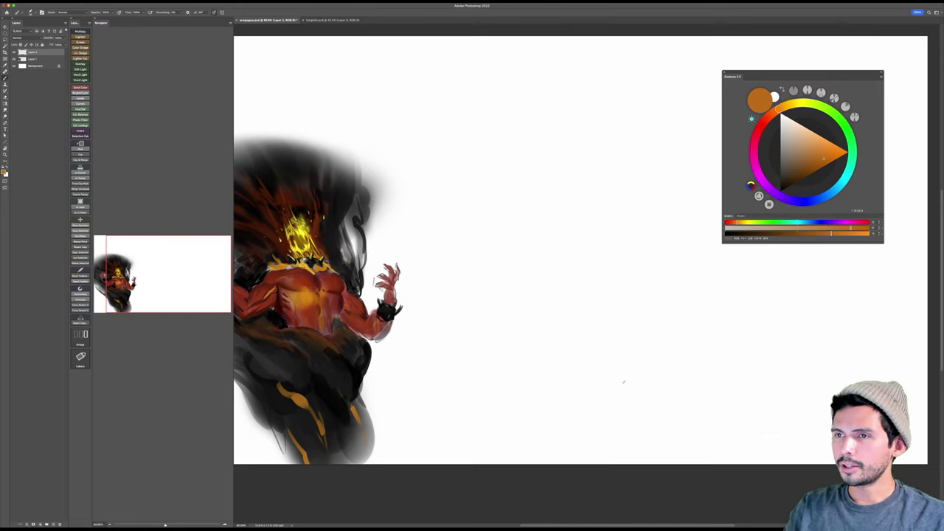
right_click(624, 381)
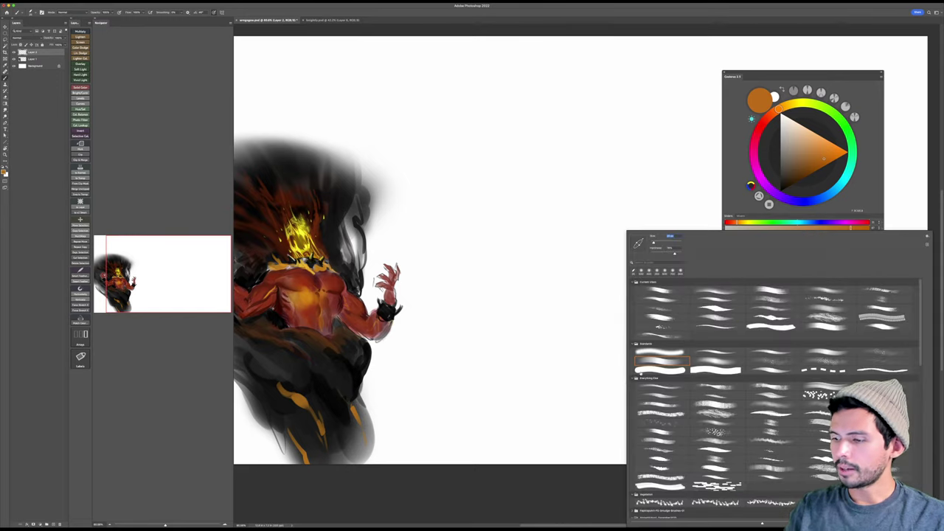
double_click(676, 367)
key(d)
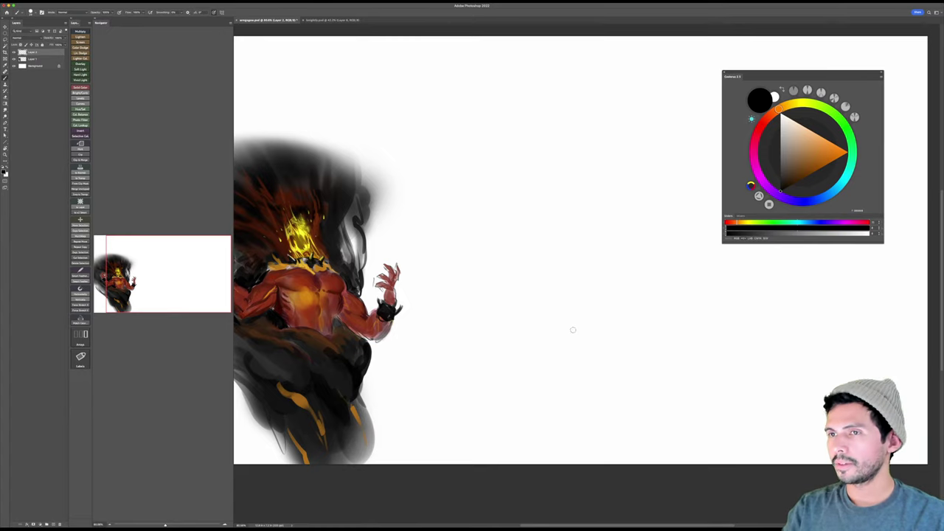
drag(577, 374, 581, 355)
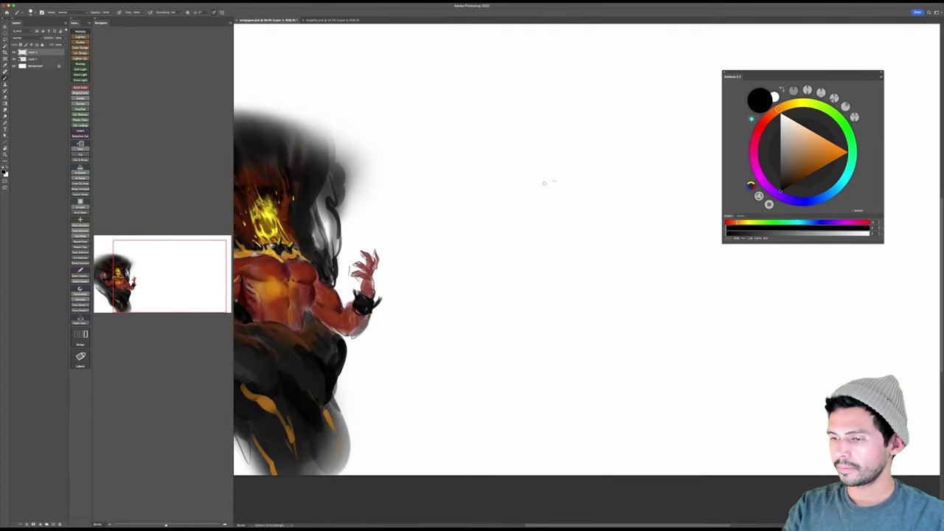
drag(544, 183, 552, 274)
key(ctrl+z)
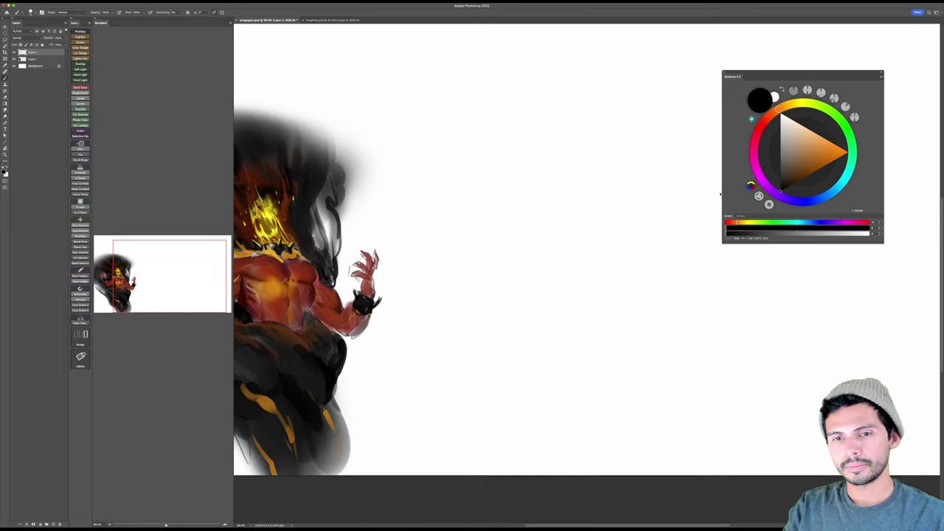
Step: Sketch a small front-facing head in the empty area beside the demon and shade its forehead, eyes, nose and beard in grey
mouse_move(721, 194)
mouse_down()
mouse_move(595, 255)
mouse_move(637, 243)
mouse_move(620, 252)
mouse_move(630, 270)
mouse_move(611, 249)
mouse_move(586, 258)
mouse_move(578, 281)
mouse_move(582, 255)
mouse_up()
key(b)
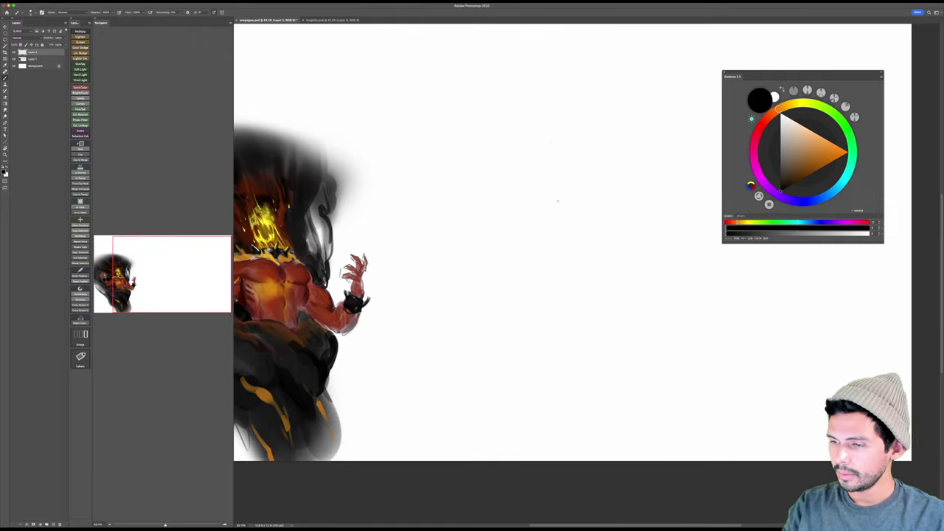
mouse_move(555, 125)
mouse_down()
mouse_move(546, 159)
mouse_move(568, 144)
mouse_move(544, 168)
mouse_up()
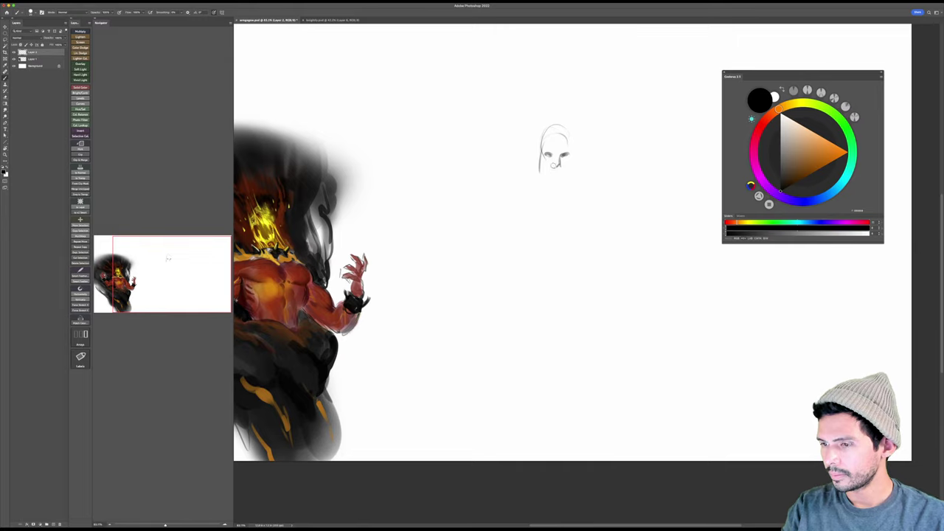
mouse_move(554, 166)
mouse_down()
mouse_move(558, 173)
mouse_move(549, 168)
mouse_move(572, 152)
mouse_move(555, 144)
mouse_move(561, 134)
mouse_move(581, 155)
mouse_move(549, 170)
mouse_move(555, 183)
mouse_move(562, 173)
mouse_up()
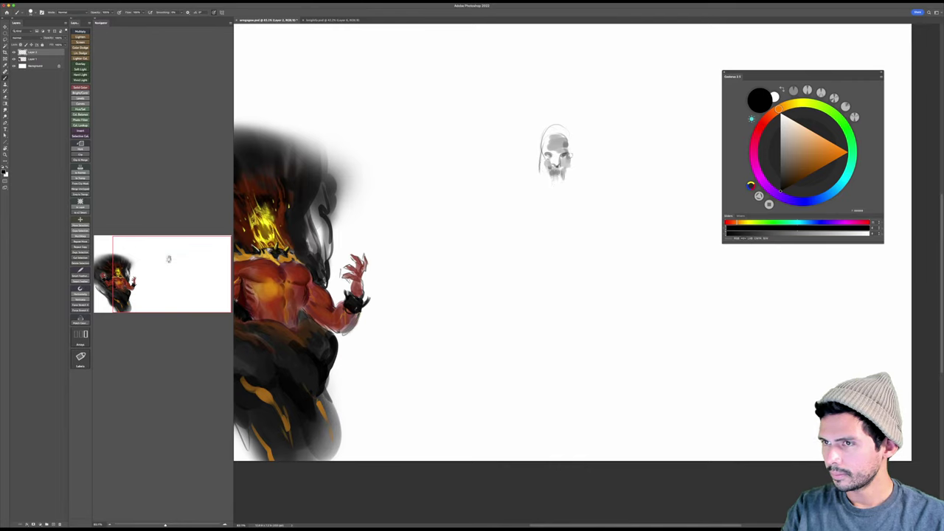
Step: Block in long dark grey lobes framing both sides of the face and beard, and darken the band over the forehead
mouse_move(568, 149)
mouse_down()
mouse_move(564, 137)
mouse_move(544, 140)
mouse_move(533, 194)
mouse_move(551, 209)
mouse_move(558, 188)
mouse_move(545, 219)
mouse_move(567, 220)
mouse_move(571, 151)
mouse_move(569, 219)
mouse_up()
mouse_move(543, 156)
mouse_down()
mouse_move(572, 163)
mouse_move(564, 183)
mouse_move(541, 164)
mouse_move(543, 221)
mouse_up()
drag(549, 176, 549, 209)
drag(543, 167, 552, 213)
drag(573, 167, 575, 196)
drag(579, 164, 573, 202)
drag(569, 187, 562, 211)
drag(563, 179, 559, 199)
drag(560, 186, 568, 217)
drag(568, 148, 580, 170)
drag(574, 163, 578, 172)
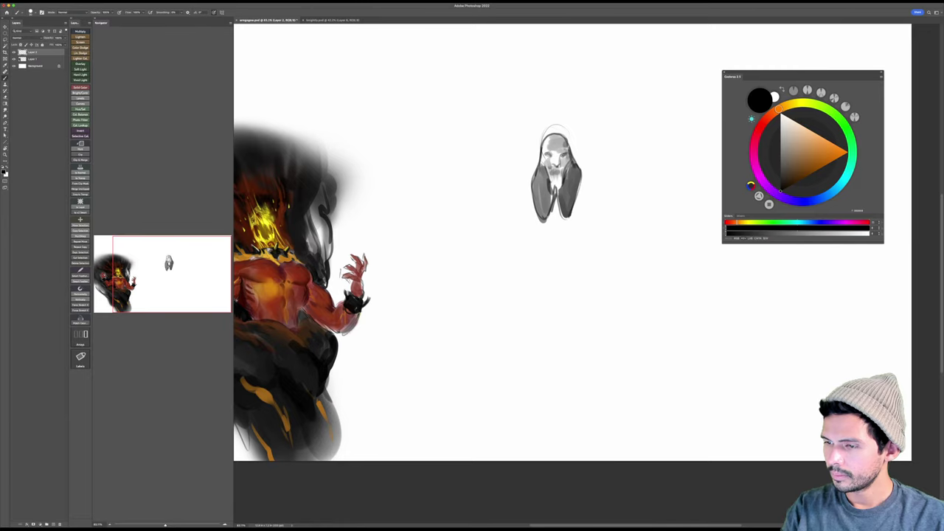
mouse_move(547, 144)
mouse_down()
mouse_move(541, 161)
mouse_move(546, 139)
mouse_up()
mouse_move(550, 135)
mouse_down()
mouse_move(542, 149)
mouse_move(563, 141)
mouse_up()
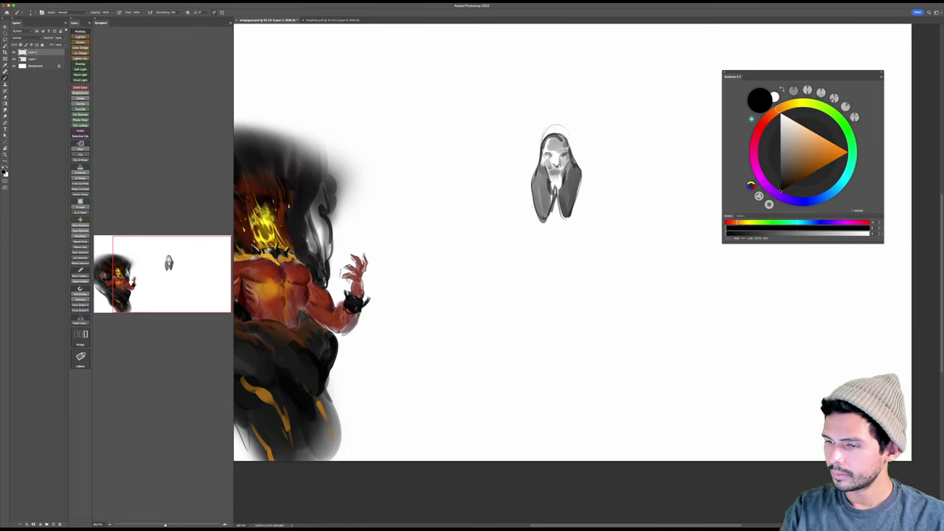
Step: Outline a pointed hood flaring out around the head with thin black lines and draw a twisted strand hanging below the beard
drag(532, 215, 516, 182)
drag(547, 129, 533, 160)
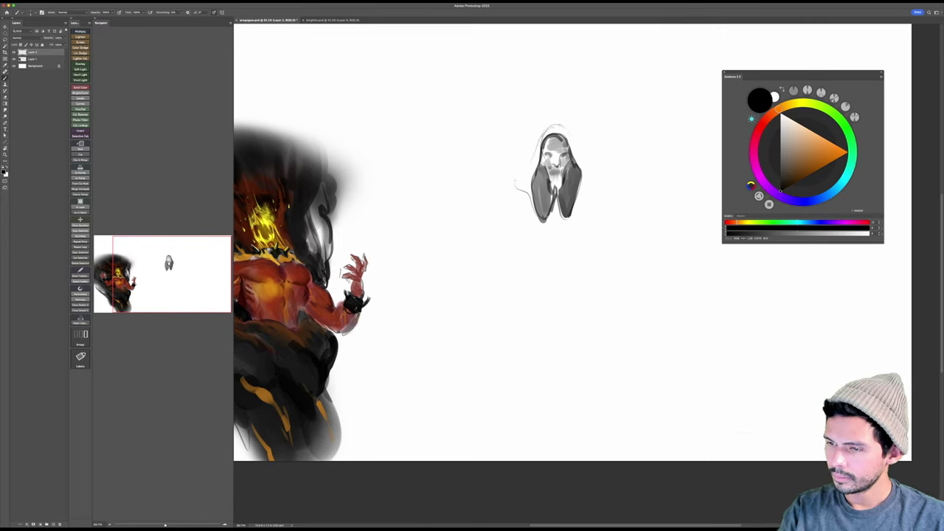
mouse_move(545, 127)
mouse_down()
mouse_move(562, 124)
mouse_move(516, 192)
mouse_up()
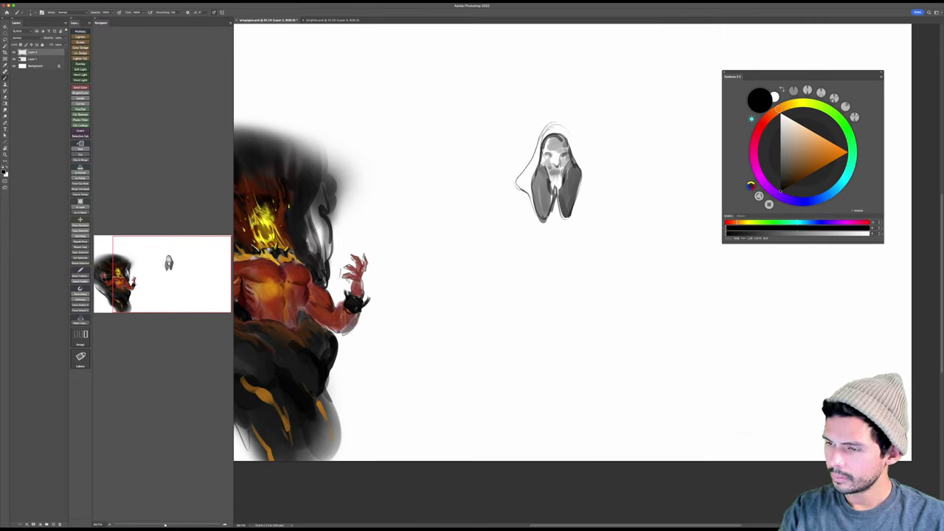
mouse_move(547, 124)
mouse_down()
mouse_move(571, 130)
mouse_move(593, 203)
mouse_move(596, 189)
mouse_up()
mouse_move(570, 218)
mouse_down()
mouse_move(594, 183)
mouse_move(578, 151)
mouse_move(594, 190)
mouse_move(583, 197)
mouse_up()
mouse_move(531, 160)
mouse_down()
mouse_move(525, 193)
mouse_move(537, 214)
mouse_move(559, 208)
mouse_move(558, 247)
mouse_up()
Step: Draw sloping shoulder lines from the hood, join them with a curved mantle edge, and darken the hanging strand's tip
key(v)
drag(619, 297, 619, 262)
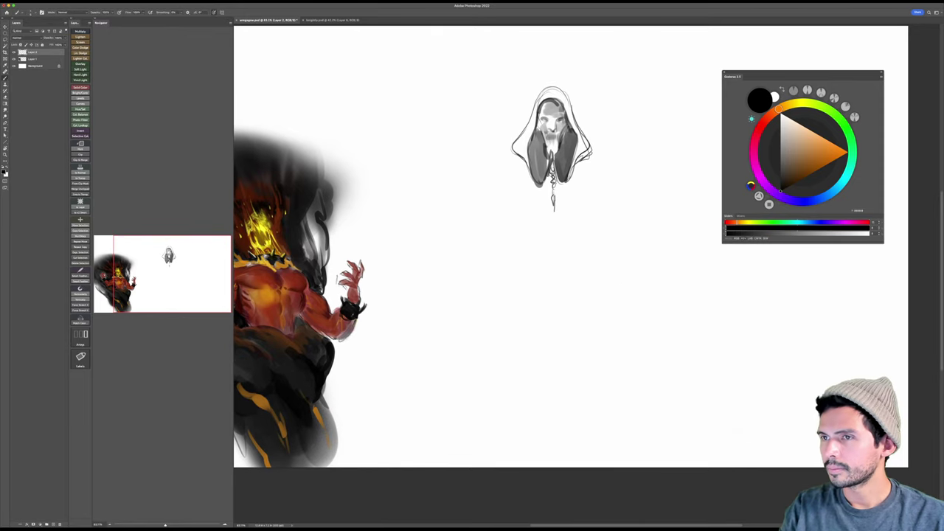
drag(514, 155, 482, 166)
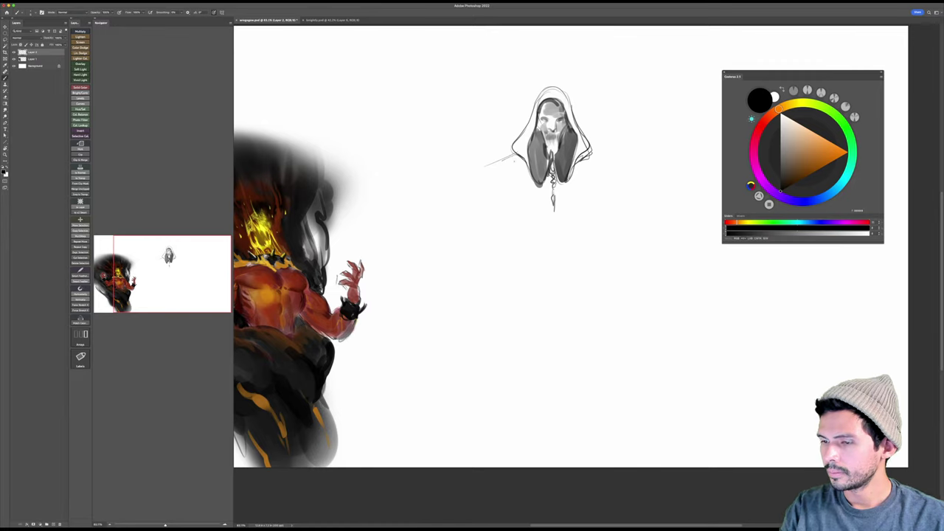
drag(514, 155, 487, 166)
drag(590, 154, 619, 163)
mouse_move(489, 167)
mouse_down()
mouse_move(552, 200)
mouse_move(621, 163)
mouse_move(555, 202)
mouse_move(620, 172)
mouse_up()
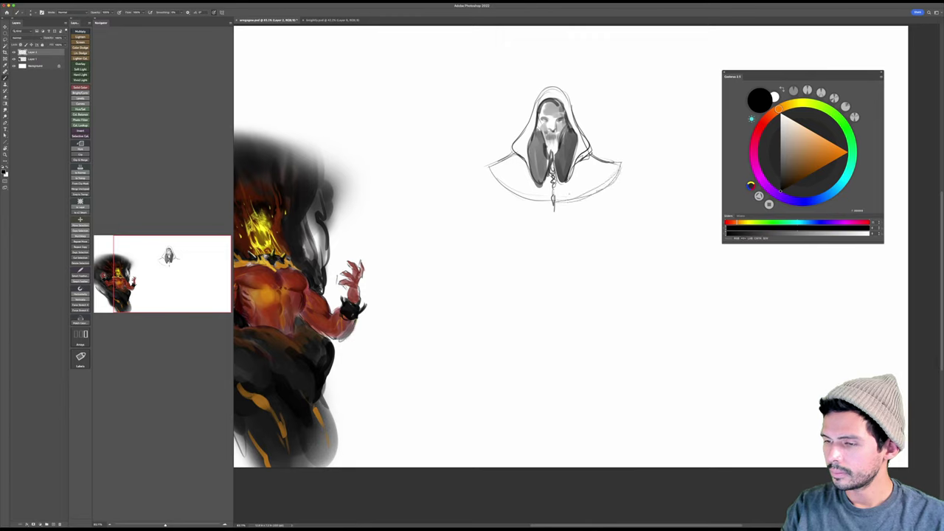
mouse_move(555, 204)
mouse_down()
mouse_move(505, 193)
mouse_move(489, 170)
mouse_up()
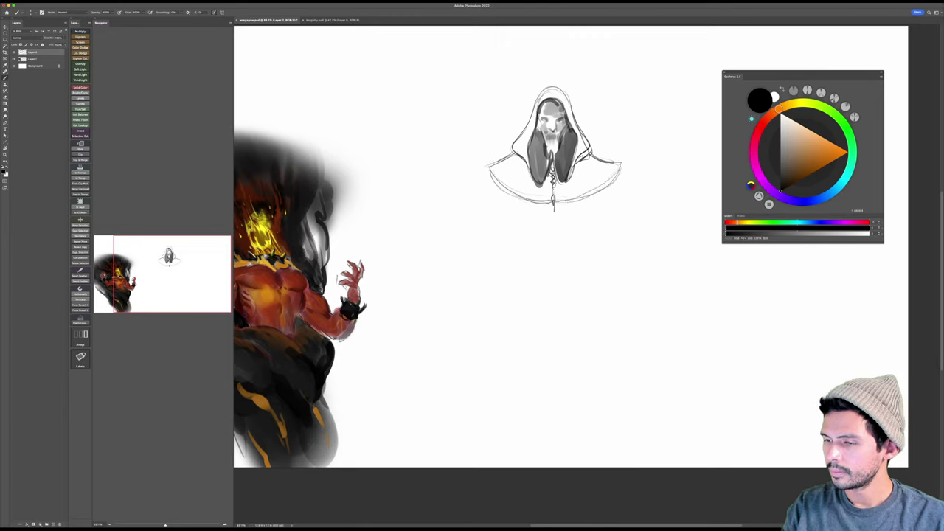
drag(593, 154, 621, 163)
drag(553, 195, 554, 213)
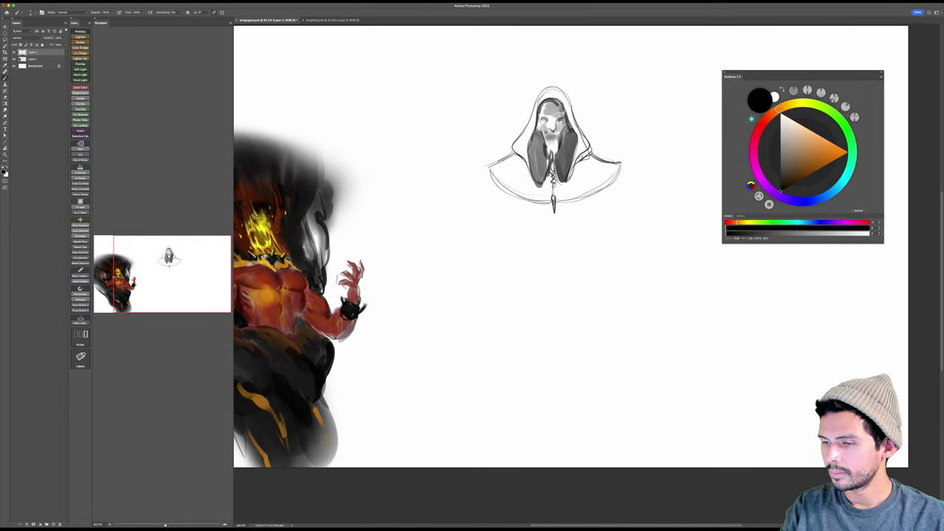
Step: Add inner curved collar lines between the hood and the mantle's lower edge
drag(514, 155, 549, 192)
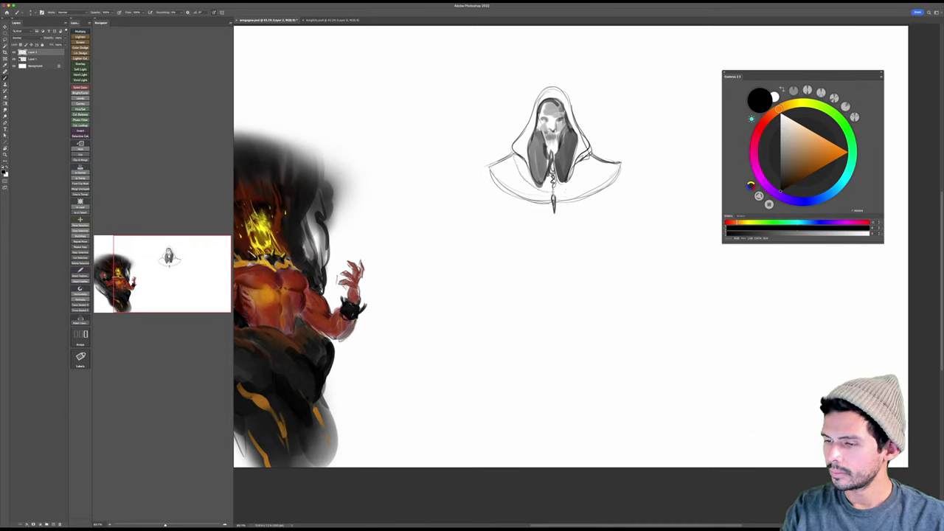
mouse_move(514, 157)
mouse_down()
mouse_move(523, 176)
mouse_move(579, 183)
mouse_move(592, 158)
mouse_up()
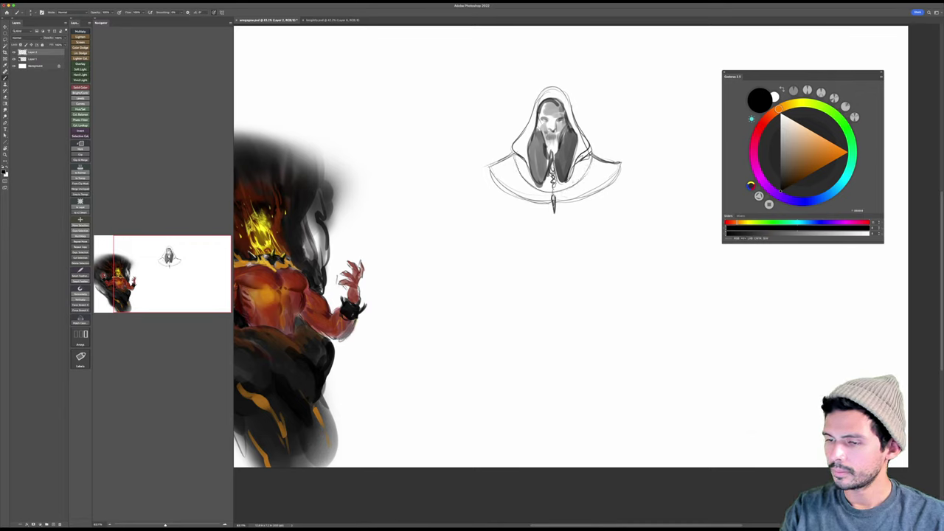
mouse_move(506, 160)
mouse_down()
mouse_move(521, 191)
mouse_move(566, 201)
mouse_move(600, 162)
mouse_up()
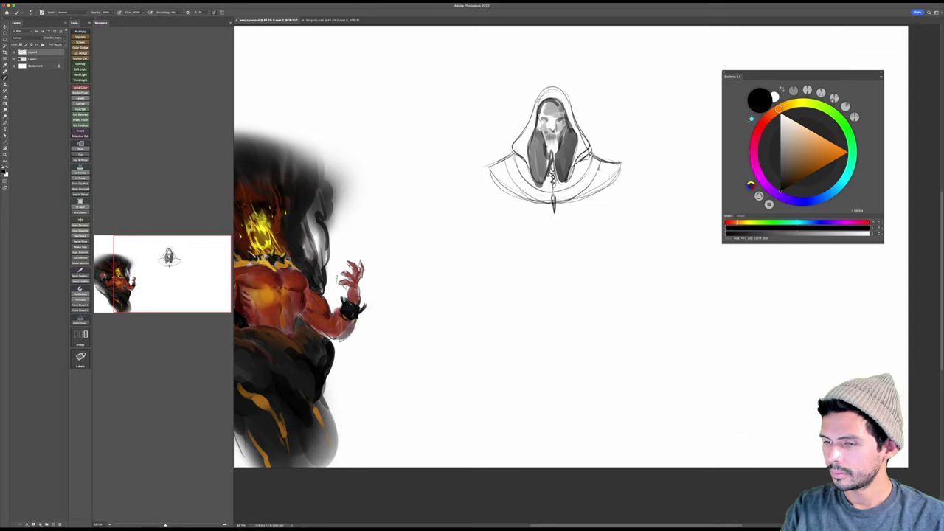
Step: Draw a row of small rectangular plates along the collar band, from a centre clasp out to both shoulders
drag(550, 189, 553, 205)
drag(545, 193, 561, 193)
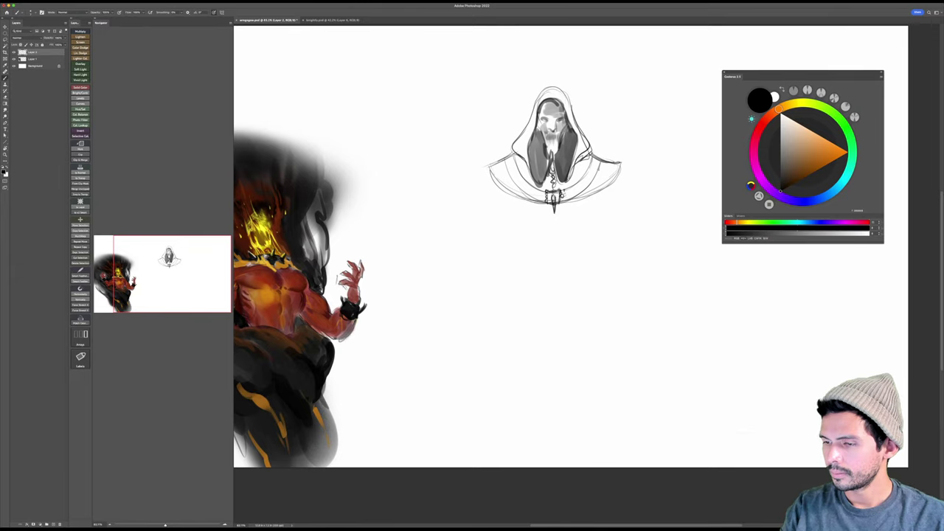
drag(564, 189, 566, 203)
drag(562, 189, 577, 197)
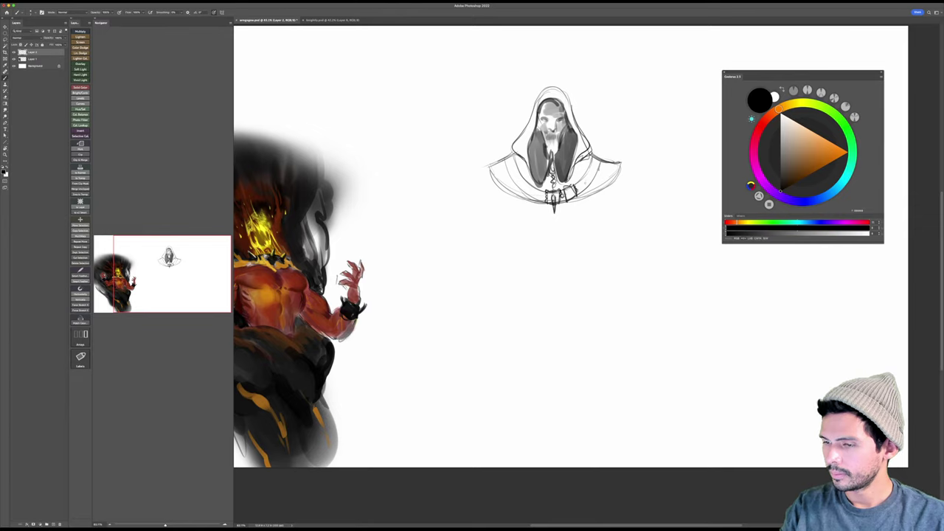
drag(580, 182, 585, 173)
drag(586, 182, 587, 173)
drag(587, 182, 593, 174)
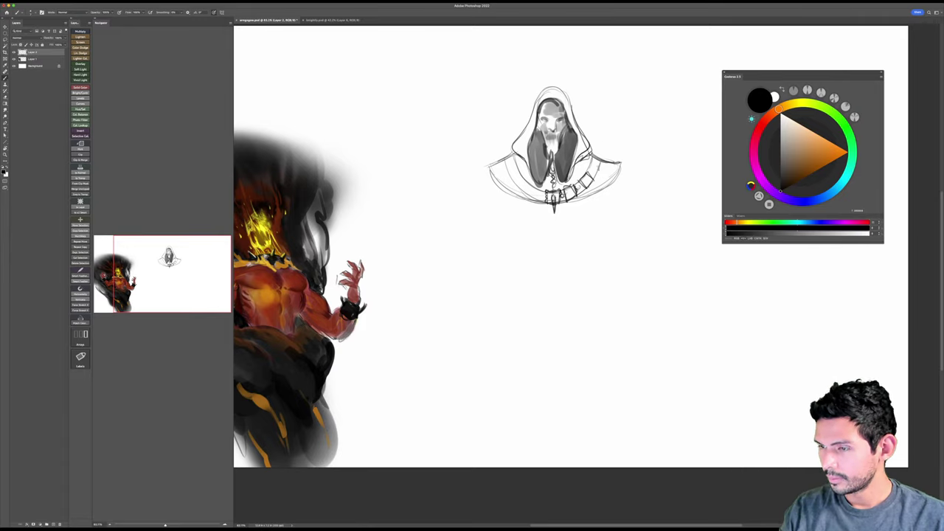
drag(589, 174, 599, 161)
drag(595, 174, 602, 168)
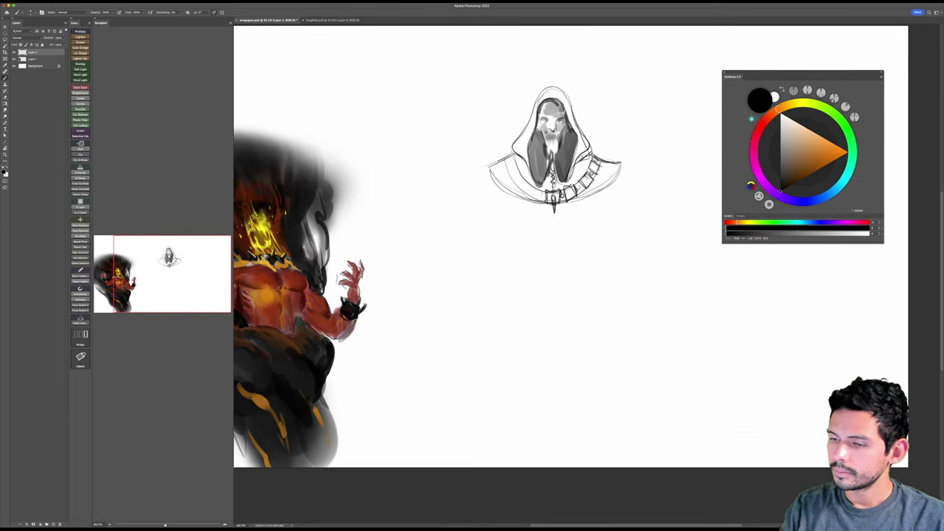
mouse_move(543, 192)
mouse_down()
mouse_move(540, 202)
mouse_move(517, 185)
mouse_up()
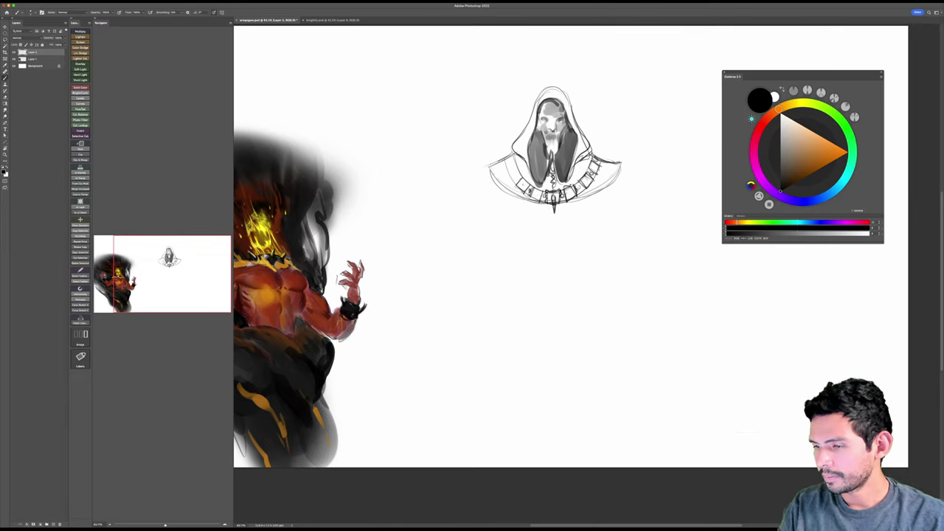
mouse_move(522, 178)
mouse_down()
mouse_move(515, 188)
mouse_move(532, 185)
mouse_move(512, 183)
mouse_move(522, 175)
mouse_move(513, 167)
mouse_up()
drag(502, 155, 513, 158)
Step: Reinforce the collar band's curves and the mantle's lower edge and outer corners with darker black lines
mouse_move(594, 154)
mouse_down()
mouse_move(603, 160)
mouse_move(562, 204)
mouse_up()
drag(621, 170, 568, 203)
mouse_move(491, 167)
mouse_down()
mouse_move(542, 204)
mouse_move(589, 199)
mouse_up()
drag(488, 166, 506, 184)
drag(611, 161, 623, 170)
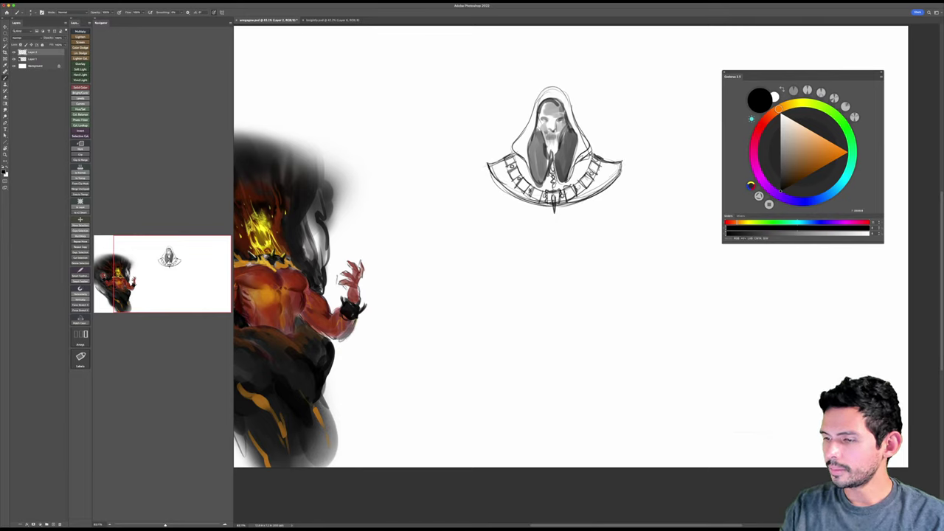
Step: Start a faint vertical line below the mantle, then scale the hooded figure down slightly and move it higher on the canvas
drag(549, 208, 549, 230)
key(ctrl+t)
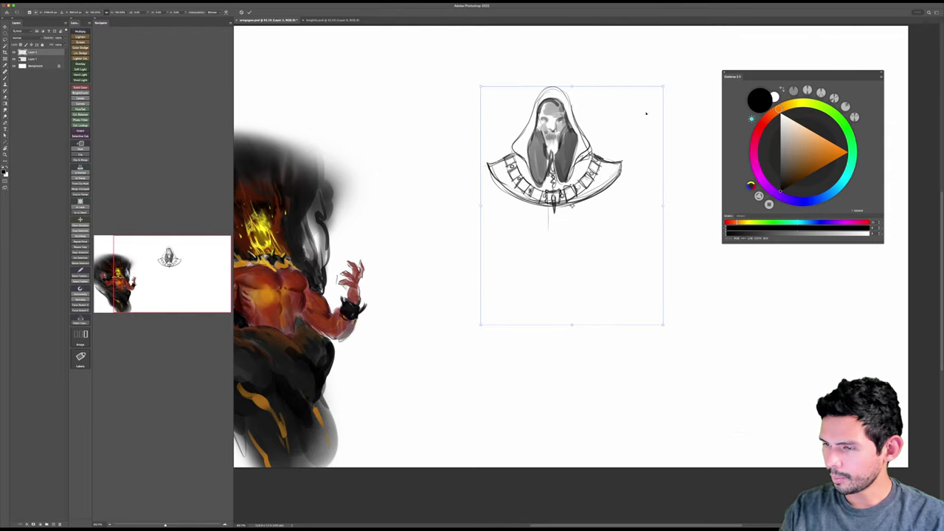
drag(664, 85, 649, 106)
drag(613, 155, 625, 121)
key(Return)
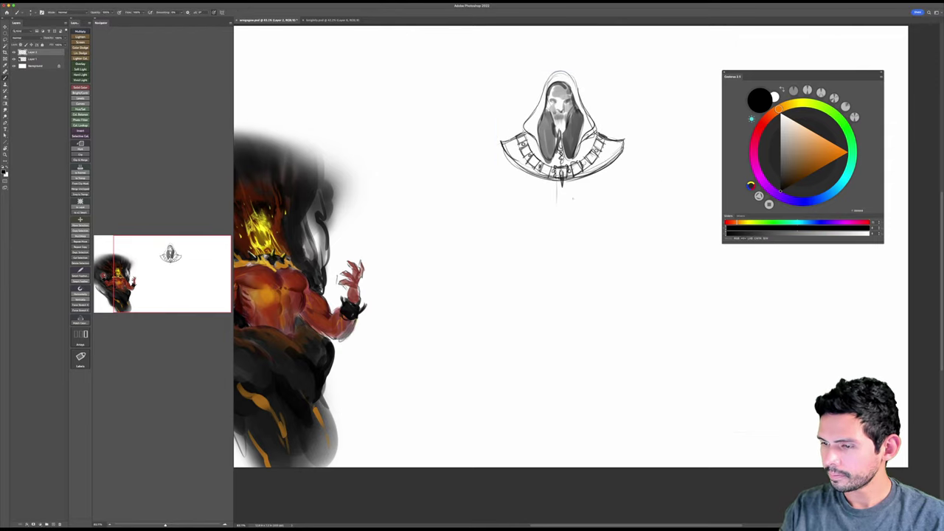
Step: Draw a long straight vertical centre line down from the pendant's tip
drag(559, 185, 565, 325)
key(ctrl+z)
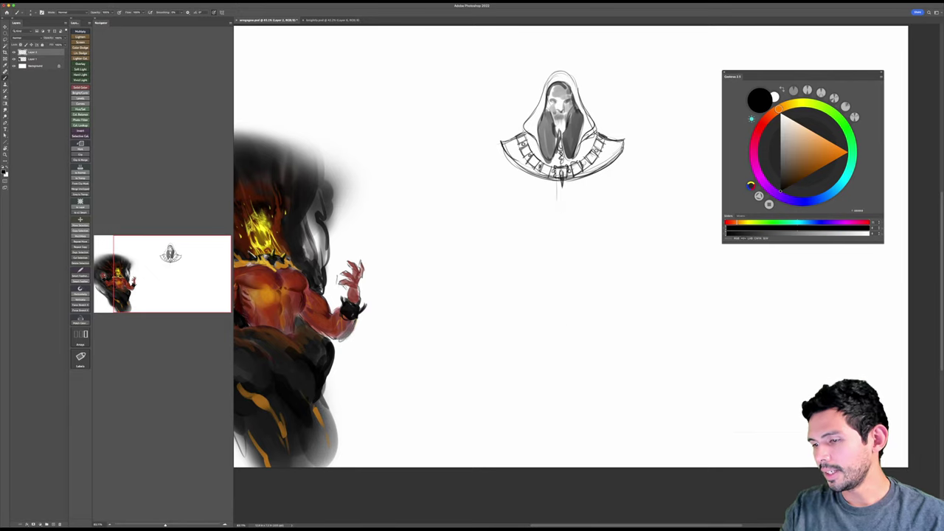
drag(562, 184, 563, 384)
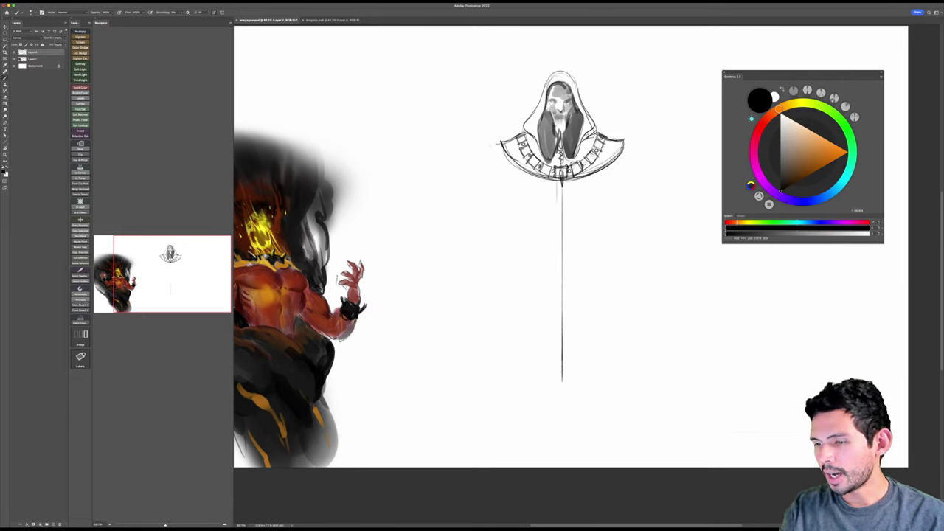
Step: Extend sloping shoulder lines outward from both mantle corners and sketch curved cloth edges beneath them
drag(501, 143, 484, 149)
drag(624, 141, 655, 145)
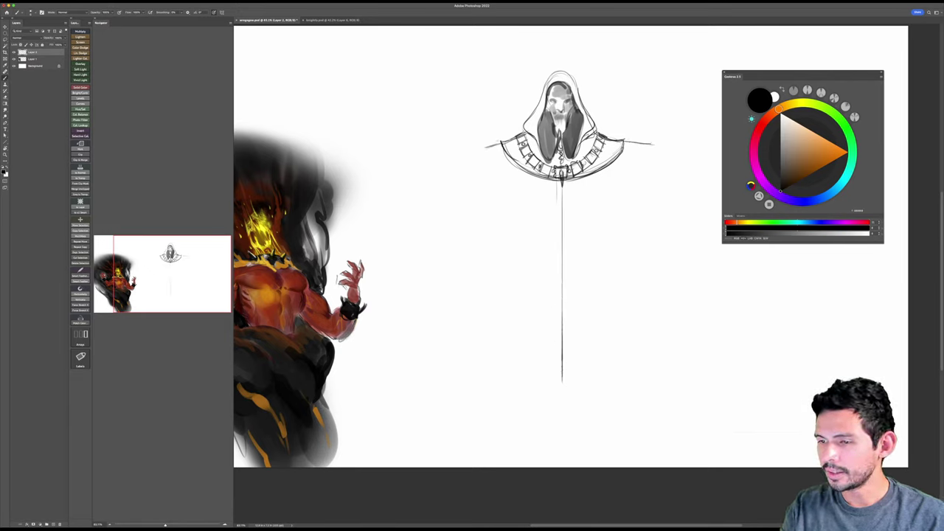
mouse_move(502, 143)
mouse_down()
mouse_move(452, 157)
mouse_move(515, 176)
mouse_up()
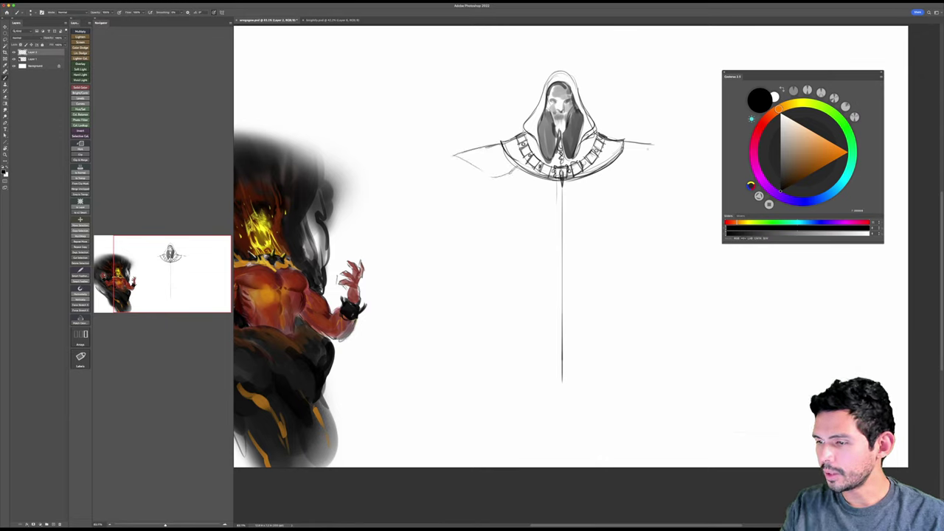
drag(626, 140, 671, 148)
drag(615, 175, 669, 160)
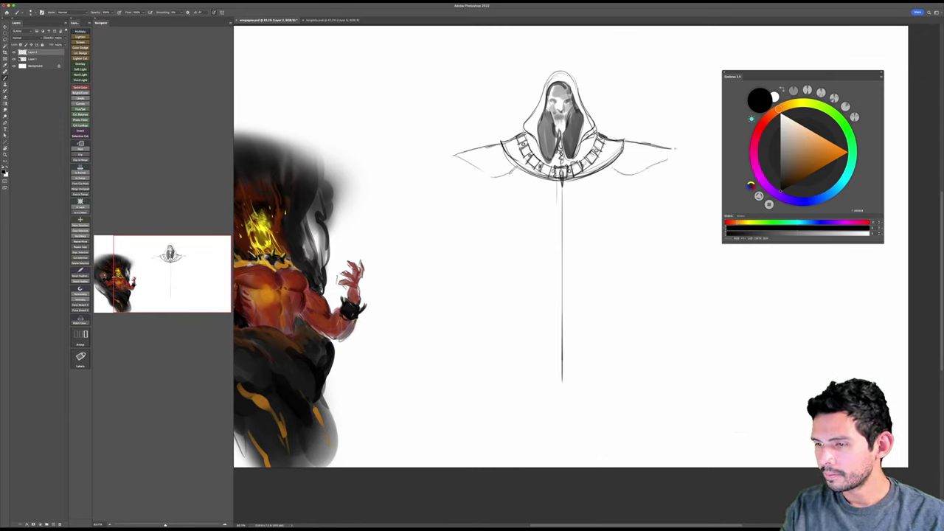
Step: Sketch layered, pointed cloth drapes with curved folds hanging over both shoulders
drag(456, 160, 527, 181)
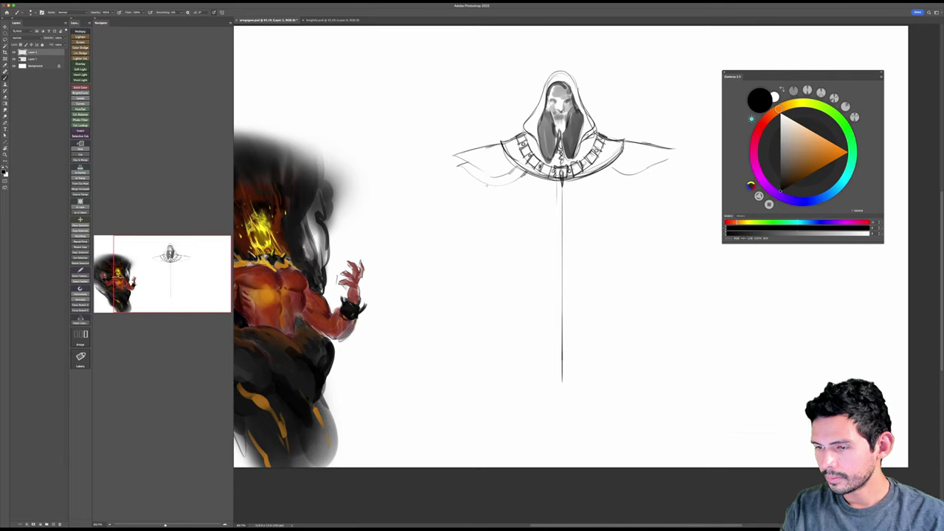
drag(470, 160, 434, 172)
mouse_move(434, 172)
mouse_down()
mouse_move(520, 178)
mouse_move(454, 182)
mouse_up()
drag(454, 182, 519, 194)
mouse_move(530, 176)
mouse_down()
mouse_move(524, 191)
mouse_move(493, 205)
mouse_up()
drag(495, 186, 470, 206)
mouse_move(531, 185)
mouse_down()
mouse_move(507, 209)
mouse_move(456, 183)
mouse_up()
drag(612, 175, 690, 152)
mouse_move(607, 177)
mouse_down()
mouse_move(700, 168)
mouse_move(617, 179)
mouse_move(653, 186)
mouse_move(645, 189)
mouse_move(605, 185)
mouse_move(633, 198)
mouse_up()
Step: Draw two long vertical lines flanking the centre line below the mantle
drag(562, 186, 551, 439)
key(ctrl+z)
drag(552, 182, 552, 410)
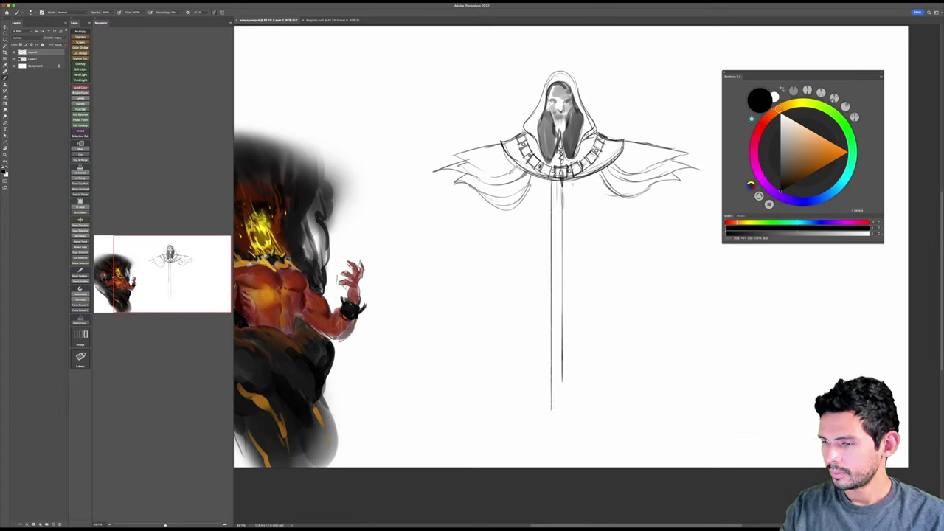
drag(574, 179, 574, 421)
Step: Move the hooded figure up on the canvas and scale it down slightly
key(v)
drag(571, 350, 570, 327)
key(ctrl+t)
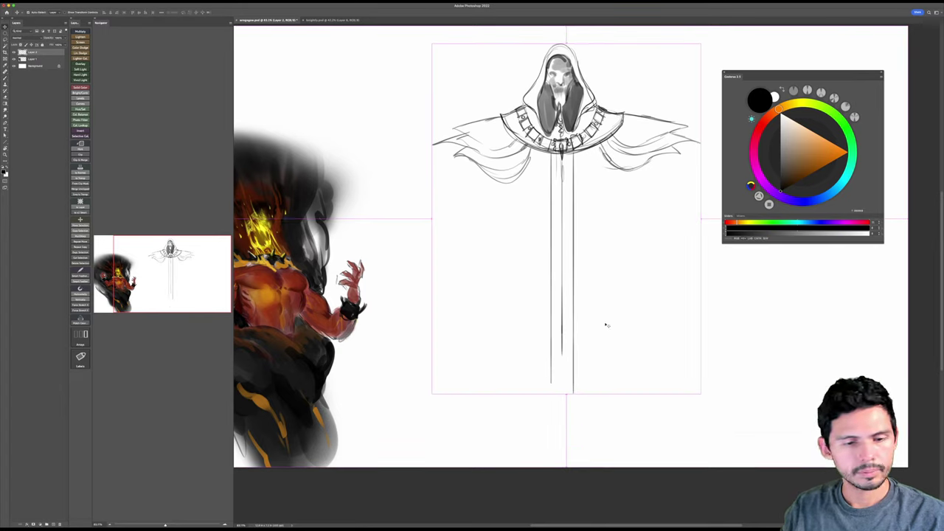
drag(701, 44, 689, 59)
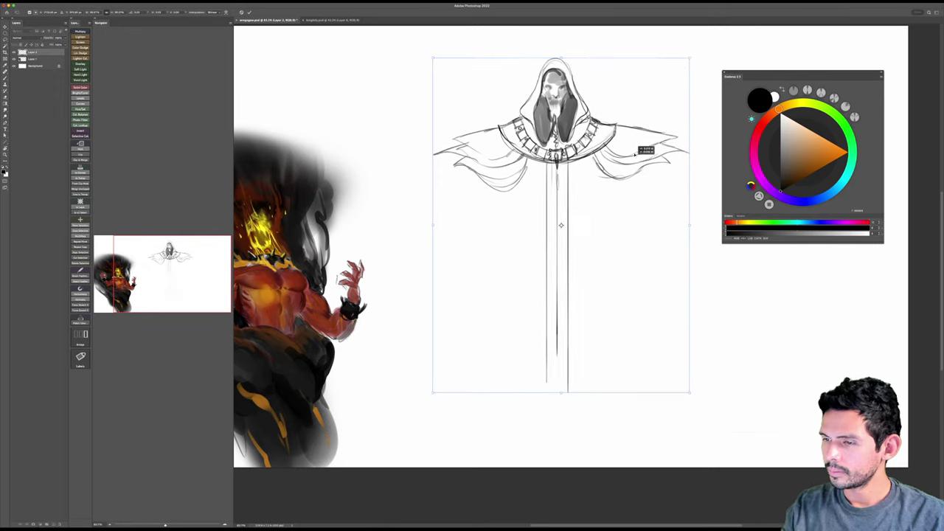
drag(640, 157, 644, 145)
key(Return)
key(b)
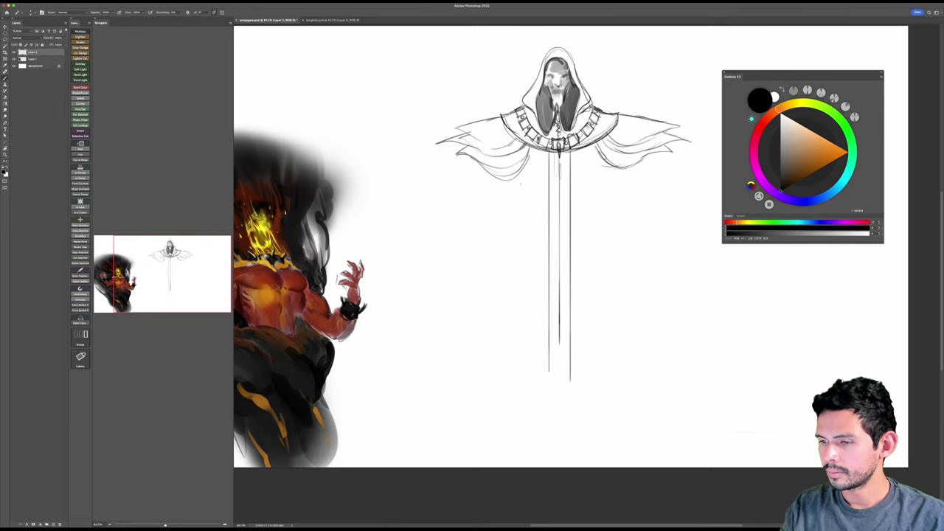
Step: Draw a vertical line below the left shoulder drape, then scale the whole figure down further
drag(515, 177, 515, 382)
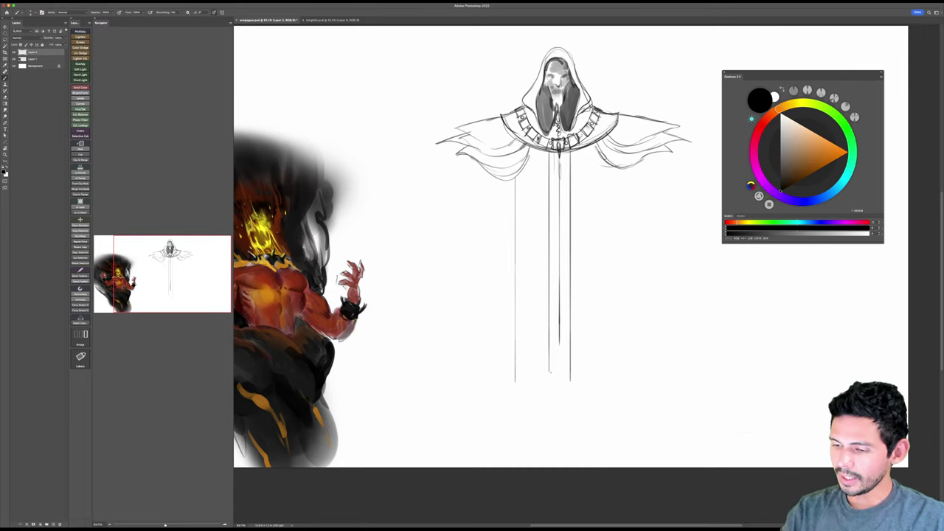
key(z)
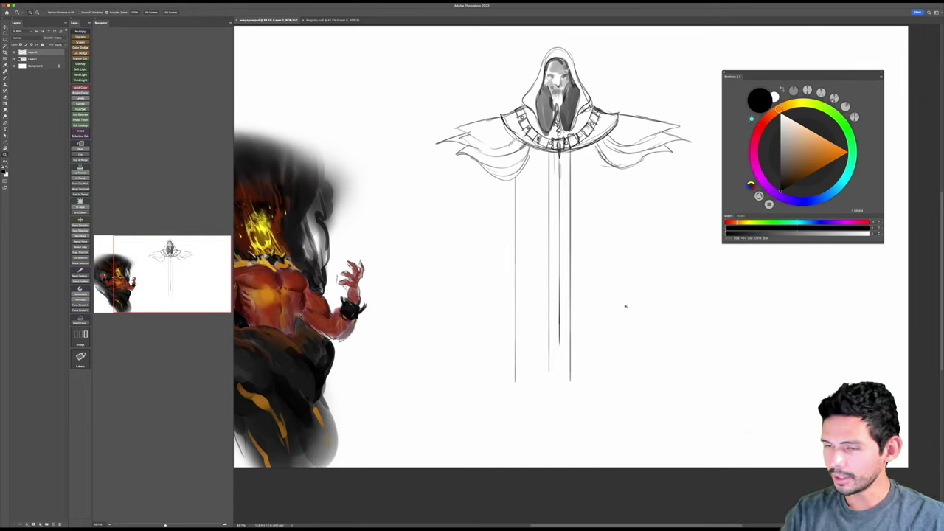
key(ctrl+t)
mouse_move(691, 47)
mouse_down()
mouse_move(631, 123)
mouse_move(653, 76)
mouse_move(634, 91)
mouse_up()
key(Return)
Step: Choose a hard-edged eraser tip and erase the long vertical lines below the mantle
key(b)
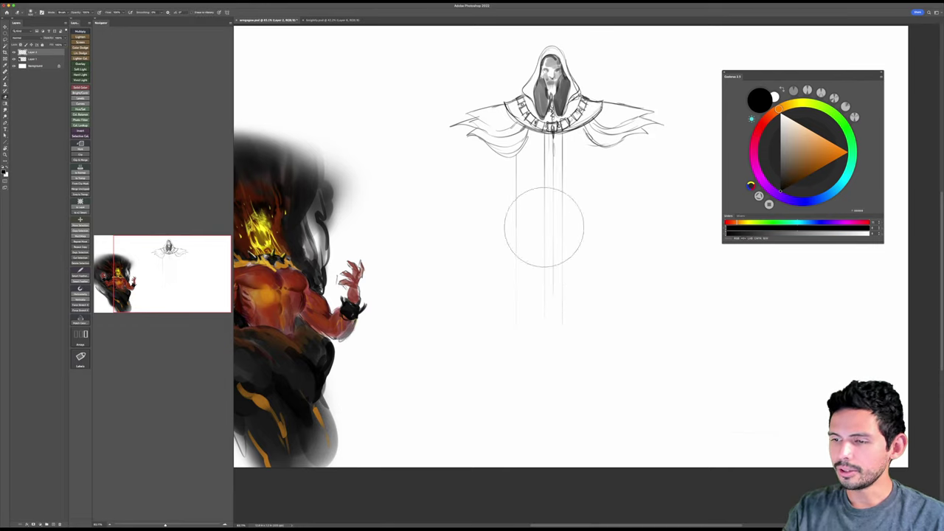
right_click(549, 195)
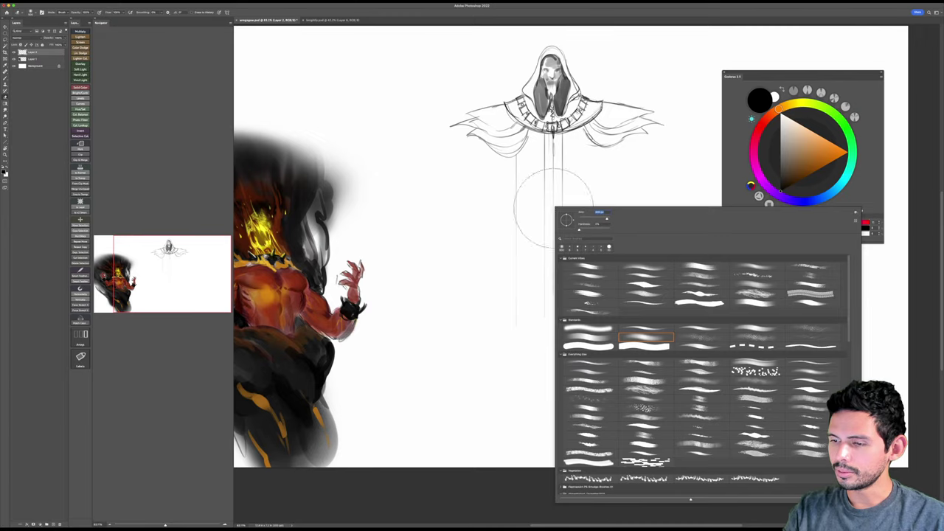
click(603, 347)
mouse_move(523, 183)
mouse_down()
mouse_move(552, 225)
mouse_move(551, 288)
mouse_move(547, 215)
mouse_move(555, 159)
mouse_up()
key(b)
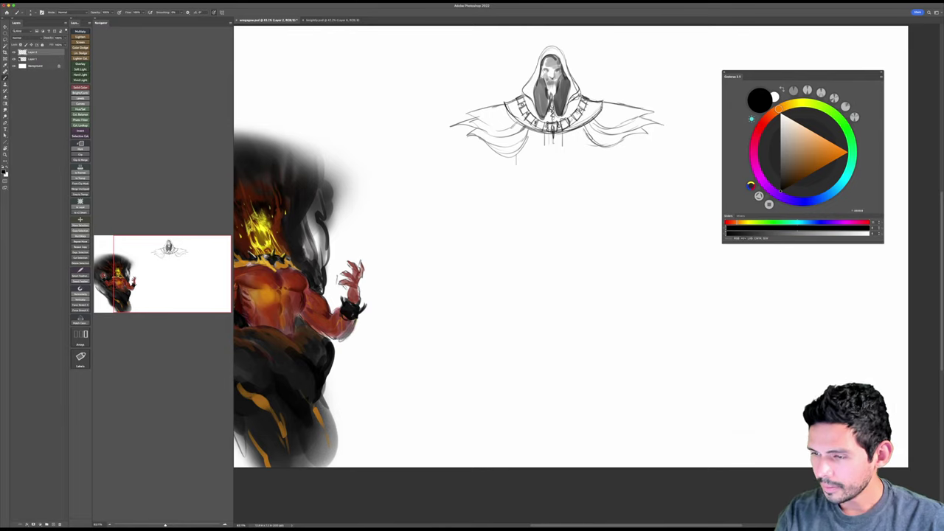
Step: Darken the hanging pendant and outline the left side of the robe flaring down to a pointed sleeve
drag(553, 126, 554, 143)
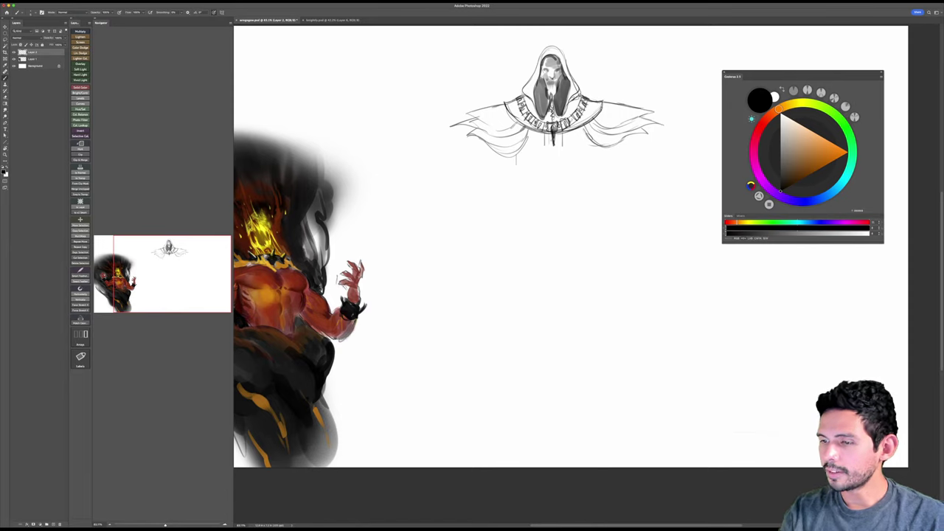
drag(542, 157, 530, 176)
drag(549, 136, 472, 216)
drag(528, 160, 471, 209)
drag(479, 141, 459, 236)
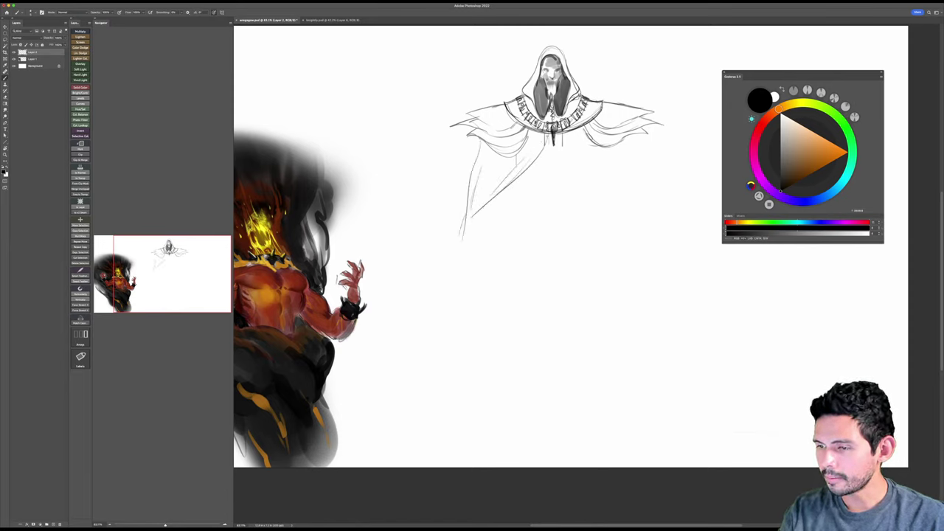
drag(546, 143, 481, 226)
drag(485, 221, 464, 251)
Step: Outline the right side of the robe flaring down to a point and erase the stray lines along its inner edge
mouse_move(567, 139)
mouse_down()
mouse_move(639, 236)
mouse_move(612, 231)
mouse_move(599, 183)
mouse_up()
drag(637, 152, 643, 239)
drag(624, 131, 645, 251)
drag(636, 233, 619, 253)
drag(570, 139, 627, 230)
key(e)
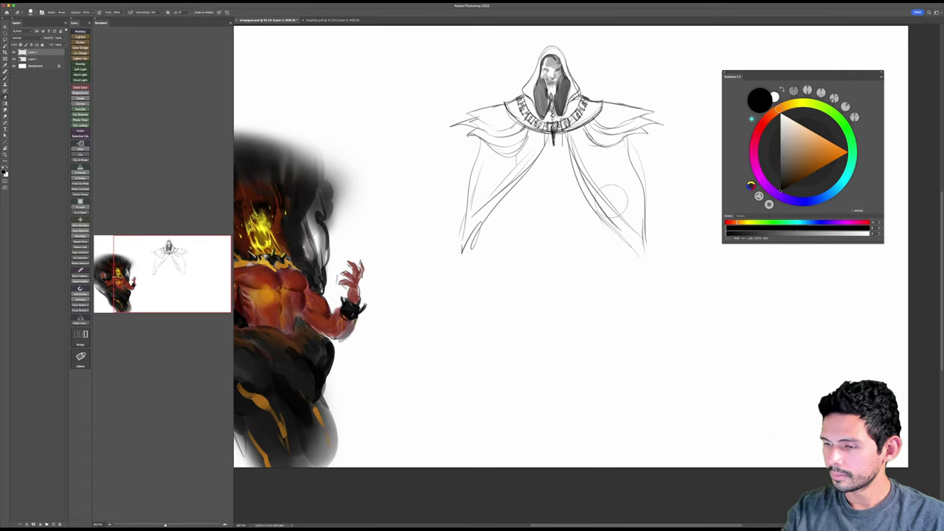
mouse_move(617, 195)
mouse_down()
mouse_move(566, 177)
mouse_move(612, 226)
mouse_up()
Step: Draw a narrow fold along the left robe's inner edge and shade it dark grey down to the tip
key(b)
mouse_move(543, 135)
mouse_down()
mouse_move(529, 166)
mouse_move(578, 164)
mouse_move(522, 164)
mouse_move(503, 200)
mouse_move(515, 159)
mouse_up()
drag(515, 159, 490, 210)
drag(534, 141, 504, 191)
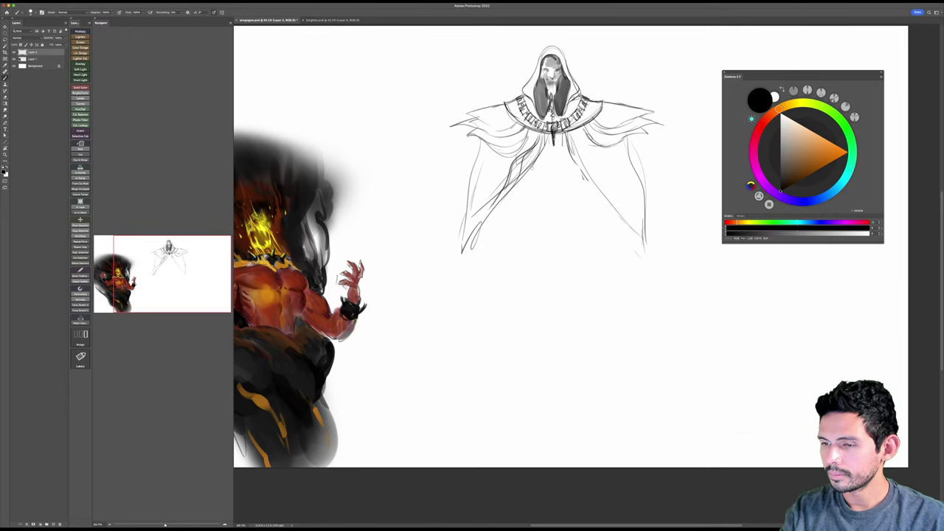
drag(524, 156, 480, 230)
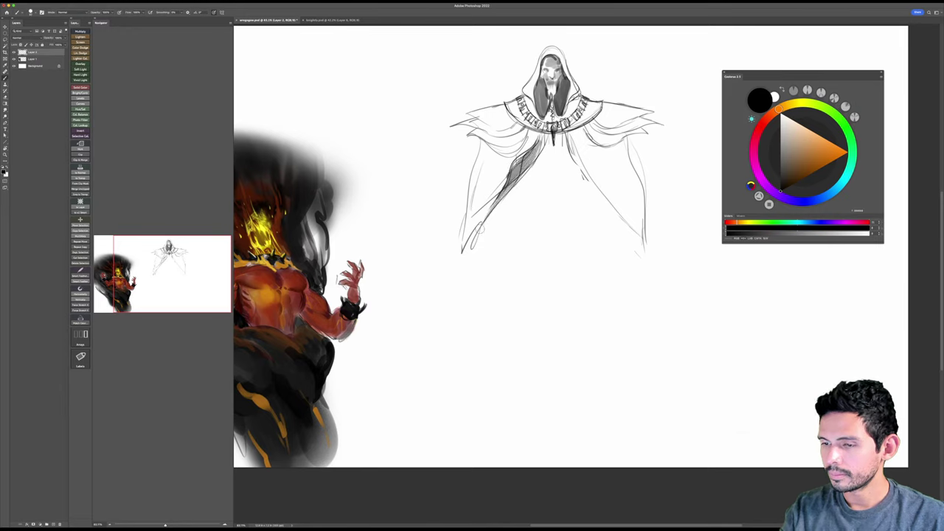
drag(510, 188, 461, 263)
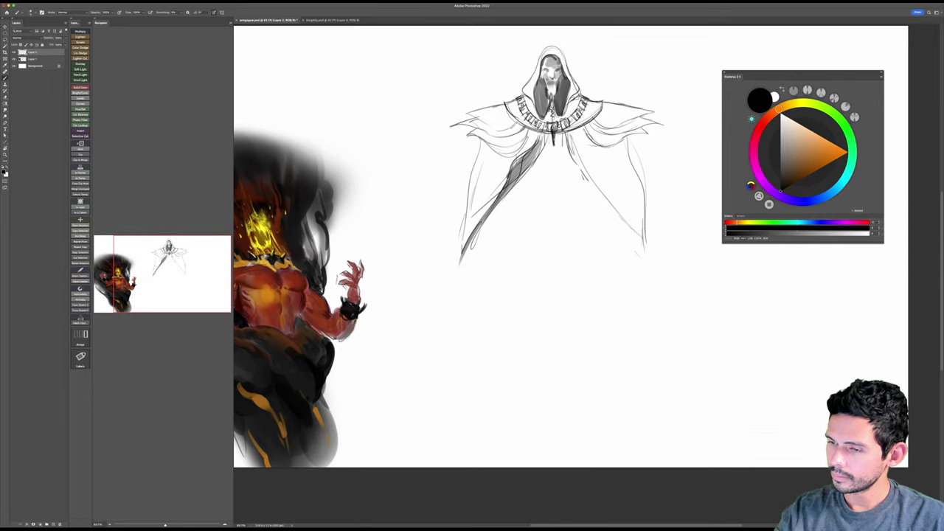
Step: Draw a matching fold along the right robe's inner edge and fill it with grey shading down to the tip
mouse_move(580, 146)
mouse_down()
mouse_move(619, 211)
mouse_move(585, 177)
mouse_up()
drag(586, 179, 610, 211)
drag(580, 159, 593, 183)
drag(595, 185, 630, 232)
drag(578, 152, 632, 232)
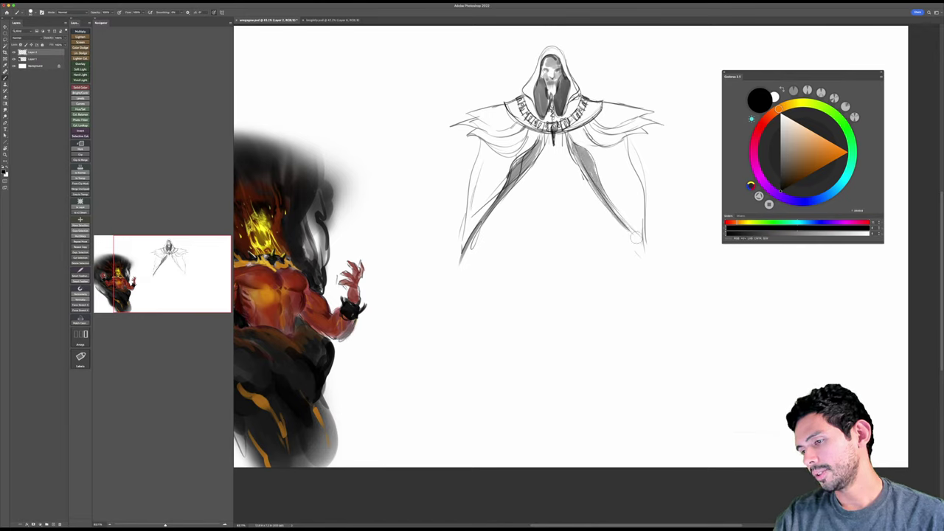
drag(601, 200, 643, 252)
drag(617, 216, 632, 235)
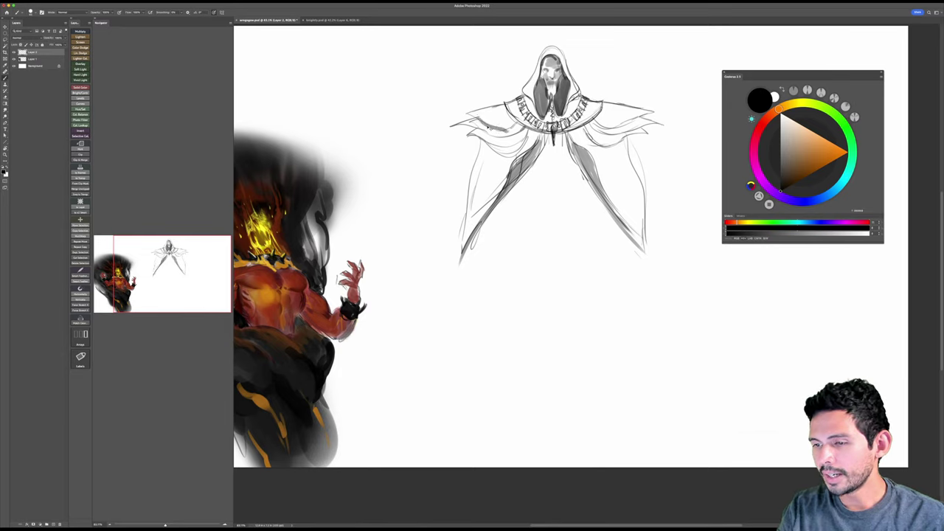
Step: Thicken the folds of both shoulder drapes with grey strokes and shift the figure slightly to the left
mouse_move(486, 135)
mouse_down()
mouse_move(521, 135)
mouse_move(520, 148)
mouse_move(527, 137)
mouse_up()
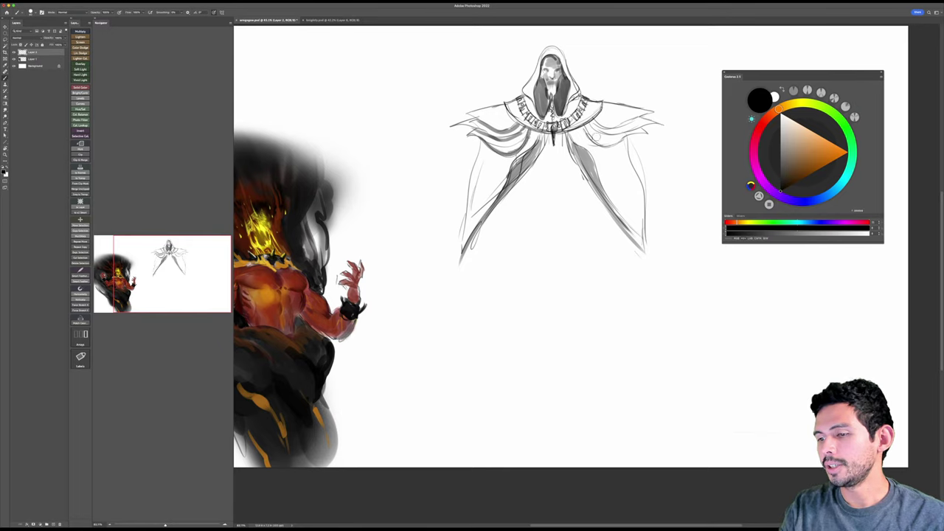
mouse_move(598, 124)
mouse_down()
mouse_move(634, 124)
mouse_move(622, 134)
mouse_move(643, 127)
mouse_move(595, 144)
mouse_move(613, 152)
mouse_move(630, 135)
mouse_up()
key(v)
drag(664, 260, 653, 260)
key(b)
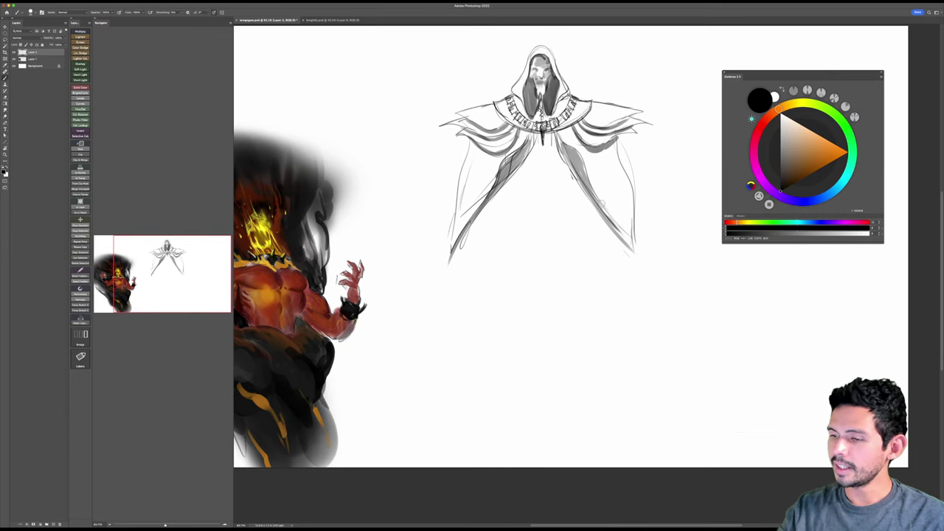
Step: Extend both robe edges downward with long outward-sweeping black lines
drag(602, 204, 639, 262)
drag(451, 243, 429, 341)
drag(448, 261, 431, 316)
drag(576, 164, 656, 309)
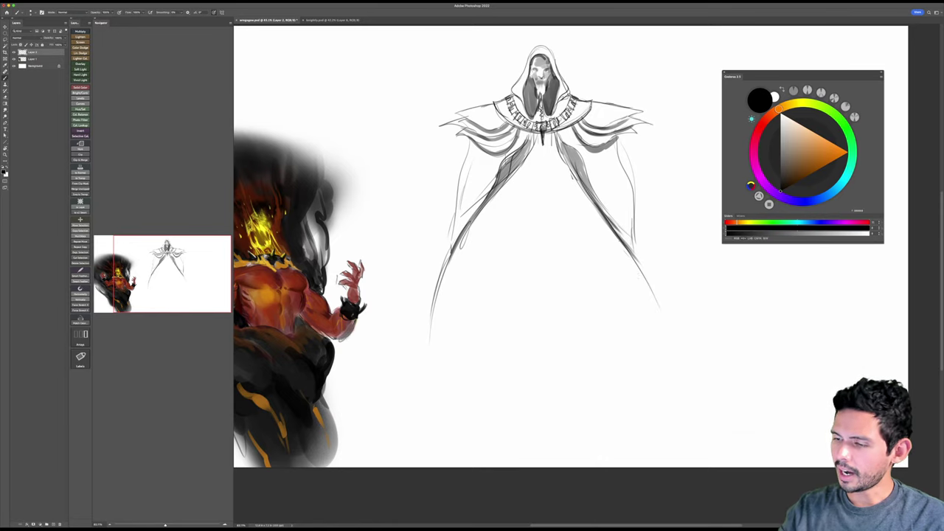
drag(622, 236, 649, 310)
Step: Scale the hooded figure sketch down slightly to leave more room below it
key(ctrl+t)
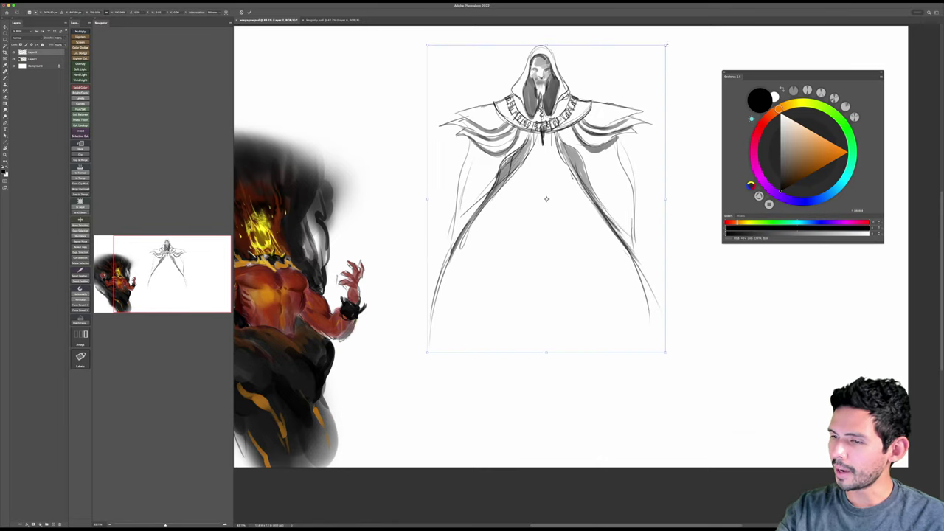
drag(666, 45, 649, 70)
key(Return)
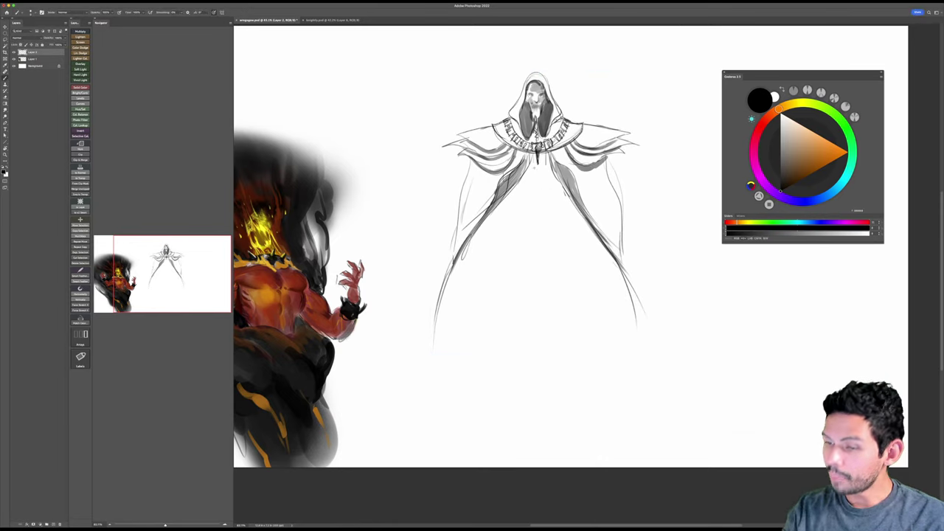
Step: Sketch the torso's vertical centre line, curved waist lines and the outer hip lines between the robe edges
drag(539, 168, 539, 222)
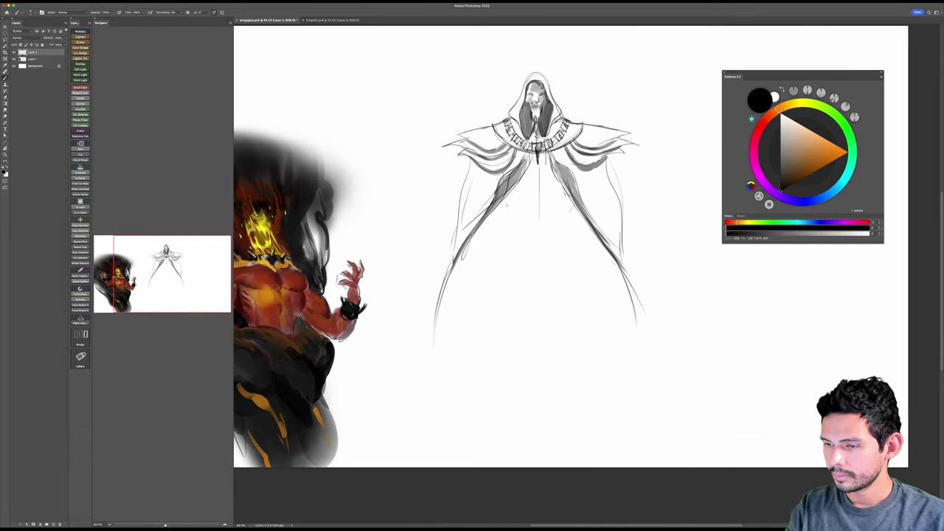
mouse_move(507, 204)
mouse_down()
mouse_move(517, 218)
mouse_move(566, 217)
mouse_move(500, 223)
mouse_move(579, 217)
mouse_move(536, 237)
mouse_move(501, 220)
mouse_up()
drag(490, 317, 490, 287)
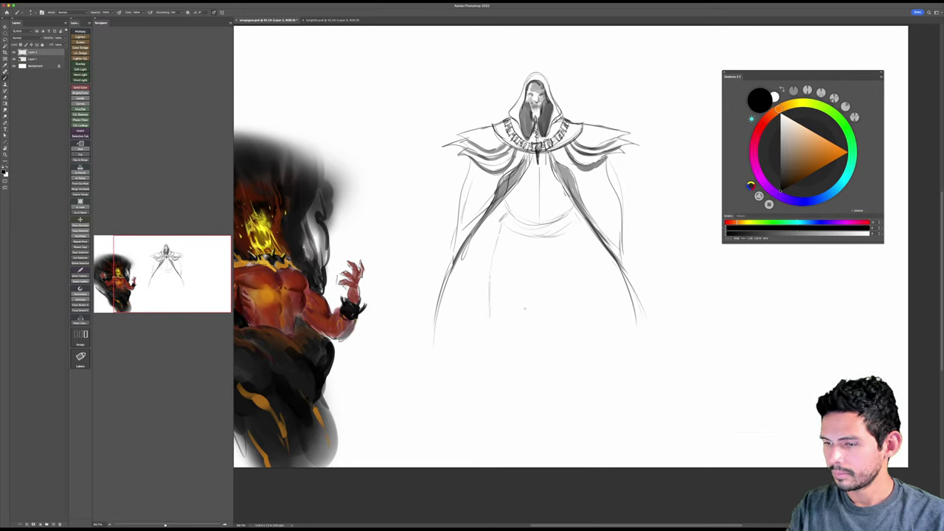
Step: Scale the whole hooded figure down further and move it up on the canvas
key(ctrl+t)
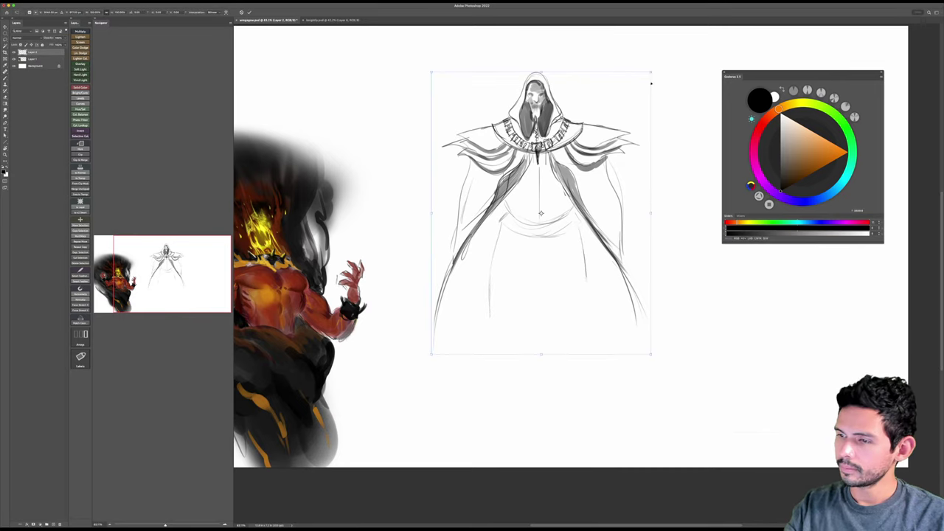
drag(650, 71, 617, 146)
drag(574, 223, 581, 173)
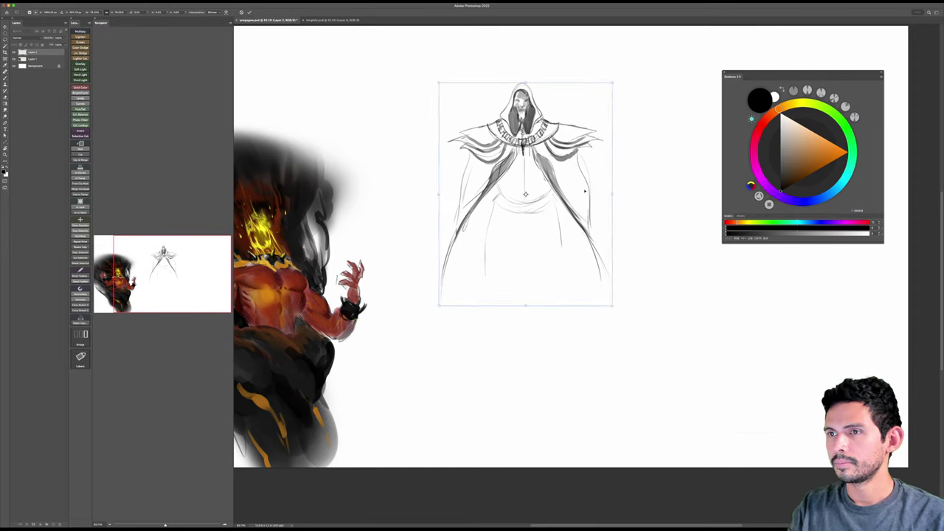
key(Return)
Step: Extend both robe edges down toward the ground, erasing crossed strokes on the left and redrawing it as one long curve
drag(567, 300, 553, 293)
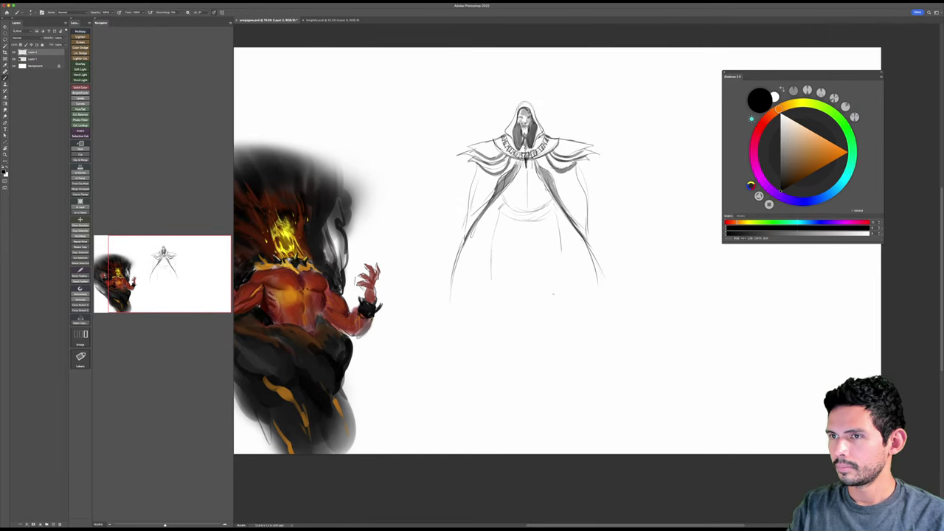
drag(468, 240, 451, 344)
drag(453, 266, 459, 361)
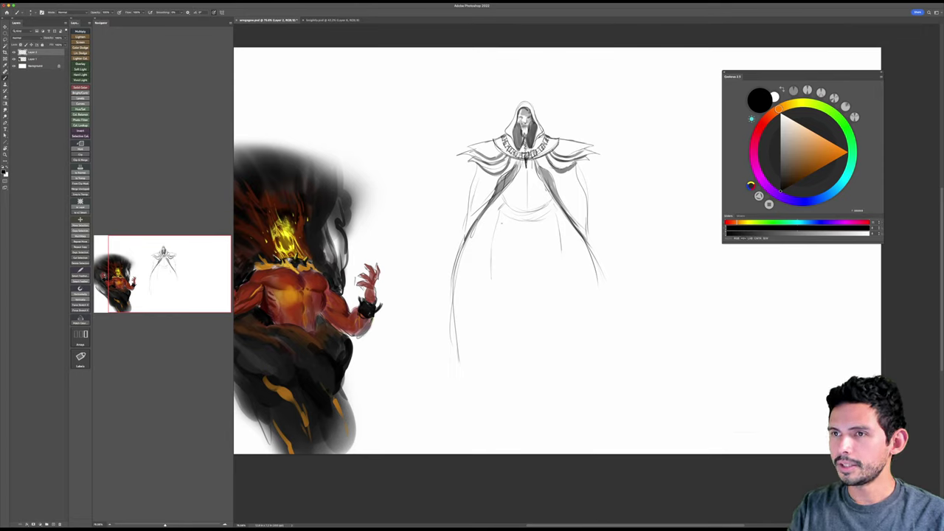
drag(453, 258, 458, 397)
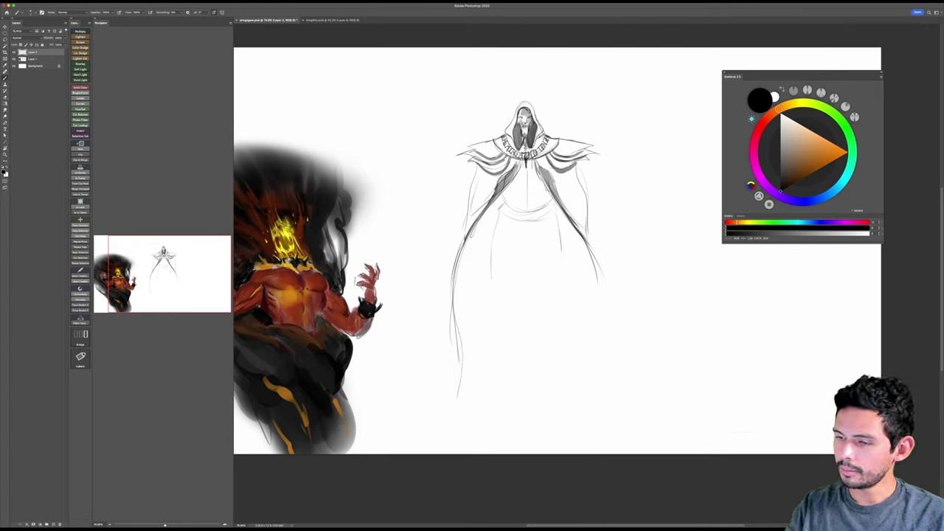
drag(556, 192, 607, 291)
drag(591, 248, 647, 363)
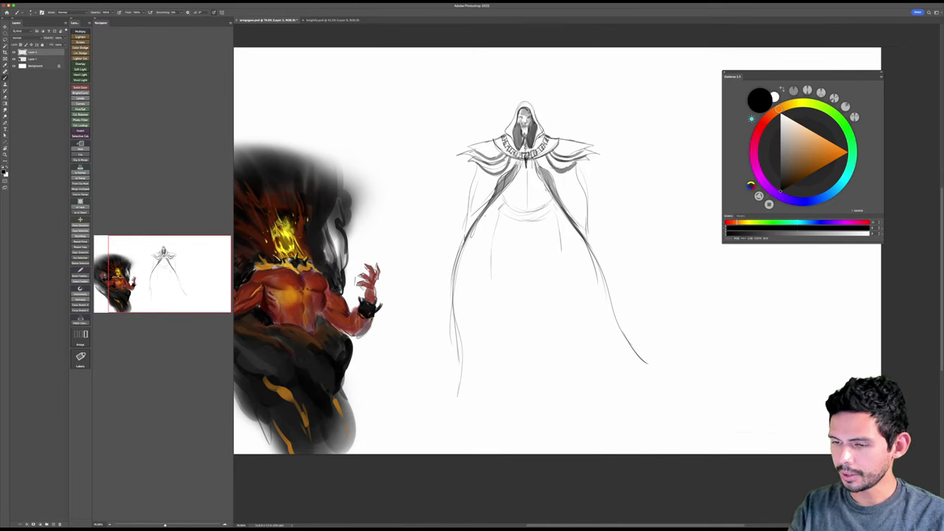
drag(464, 260, 450, 426)
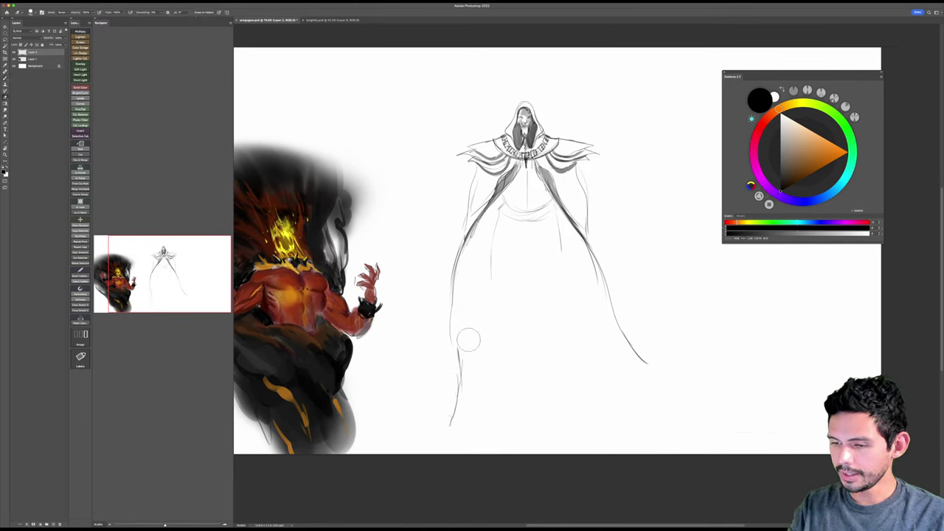
drag(459, 253, 447, 436)
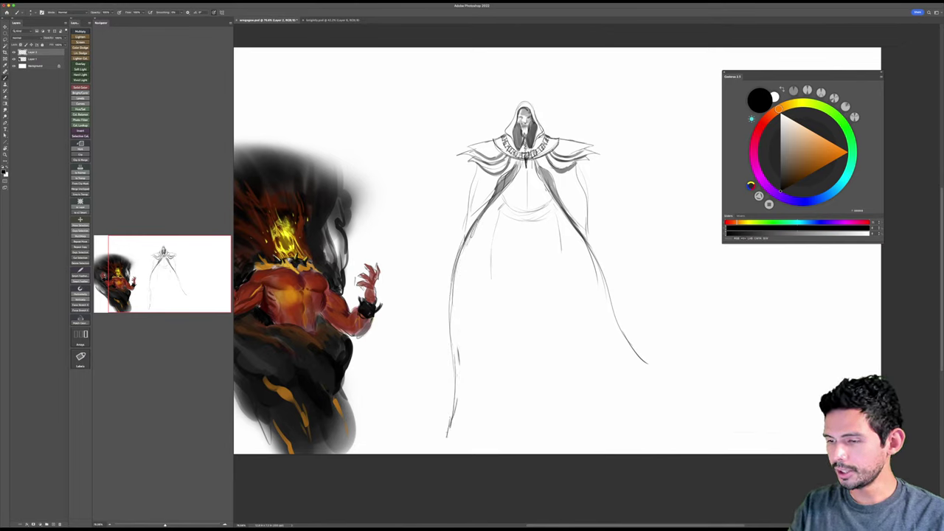
Step: Flare the lower right robe edge outward and sketch a long curved hem line rising from the left robe tip
mouse_move(608, 268)
mouse_down()
mouse_move(587, 219)
mouse_move(633, 336)
mouse_up()
drag(615, 296, 655, 338)
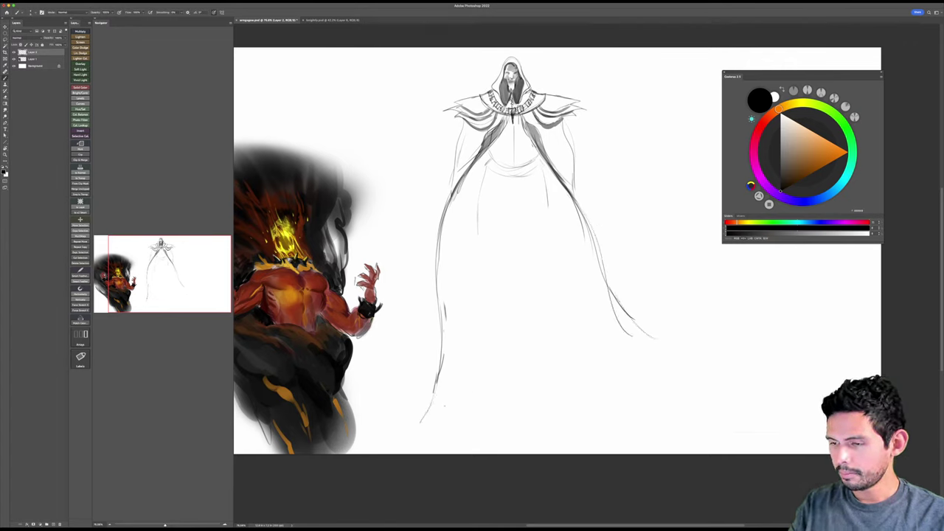
drag(425, 419, 619, 386)
drag(633, 333, 705, 373)
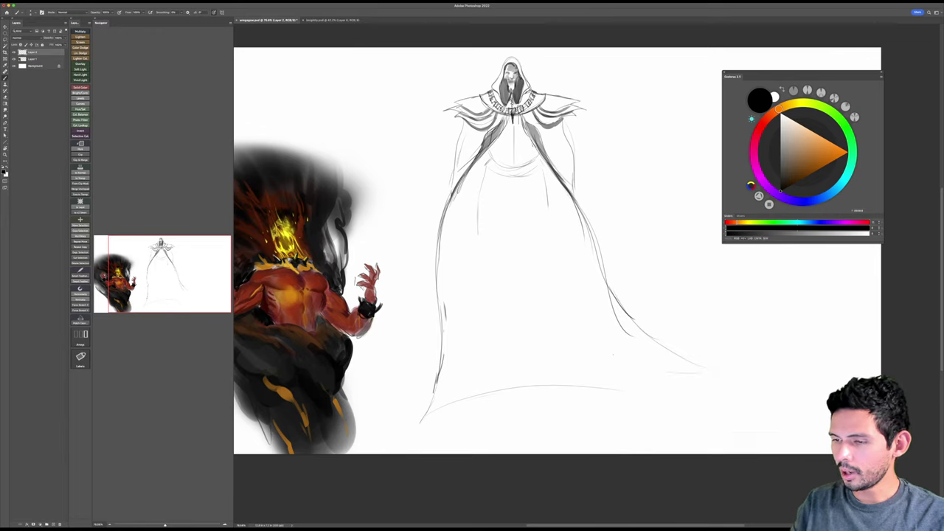
Step: Draw the inner edges of the robe as long curves running from below the hips out toward the hem
drag(534, 268, 613, 361)
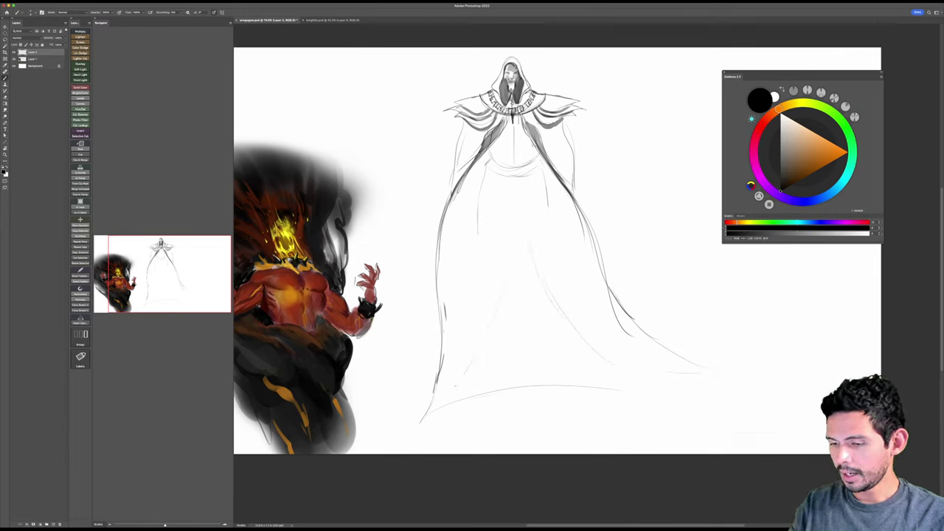
drag(499, 223, 462, 367)
drag(483, 319, 452, 384)
drag(543, 240, 600, 360)
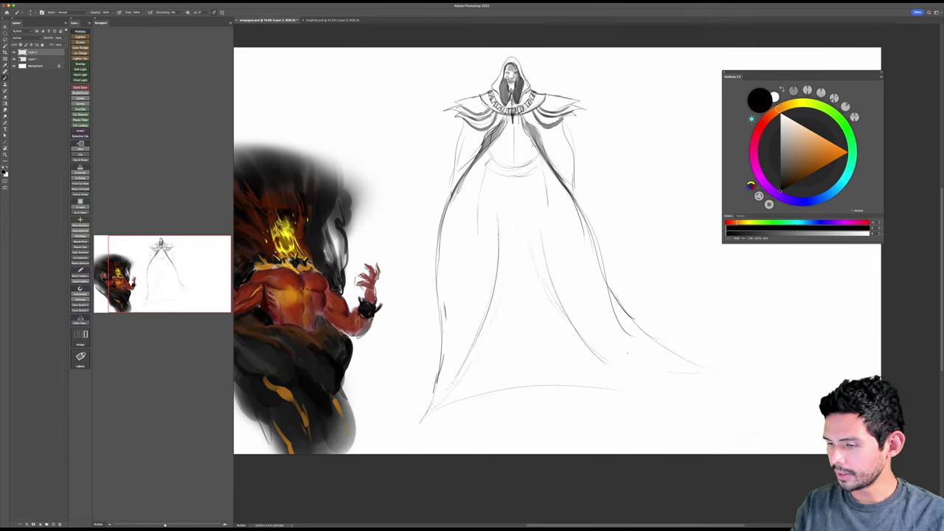
Step: Sweep the right side of the robe out into a long trailing train that ends in a pointed tip
mouse_move(551, 259)
mouse_down()
mouse_move(585, 337)
mouse_move(702, 392)
mouse_up()
key(ctrl+z)
mouse_move(554, 270)
mouse_down()
mouse_move(668, 381)
mouse_move(710, 376)
mouse_up()
mouse_move(631, 330)
mouse_down()
mouse_move(729, 370)
mouse_move(739, 365)
mouse_up()
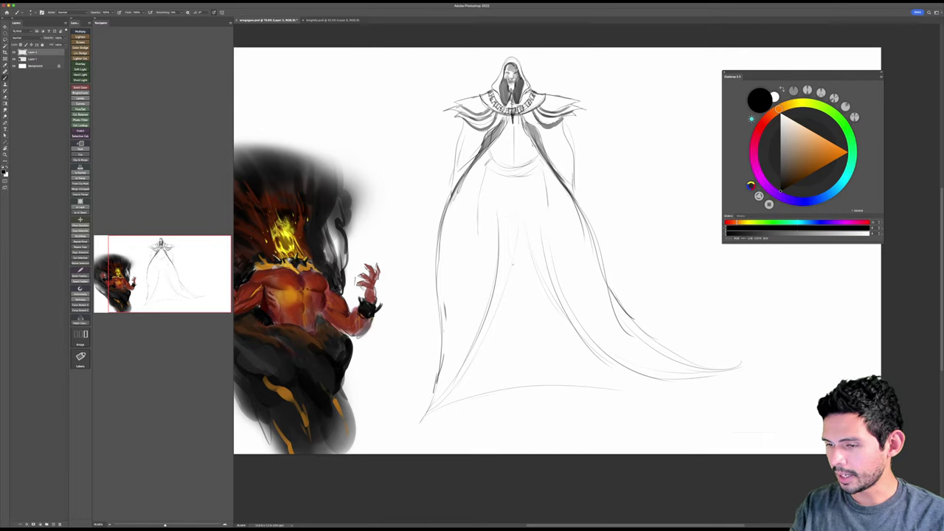
Step: Sketch a pointed loincloth between the legs and outline both outer thighs from the waist down
drag(515, 270, 522, 290)
drag(536, 225, 520, 294)
drag(483, 173, 485, 259)
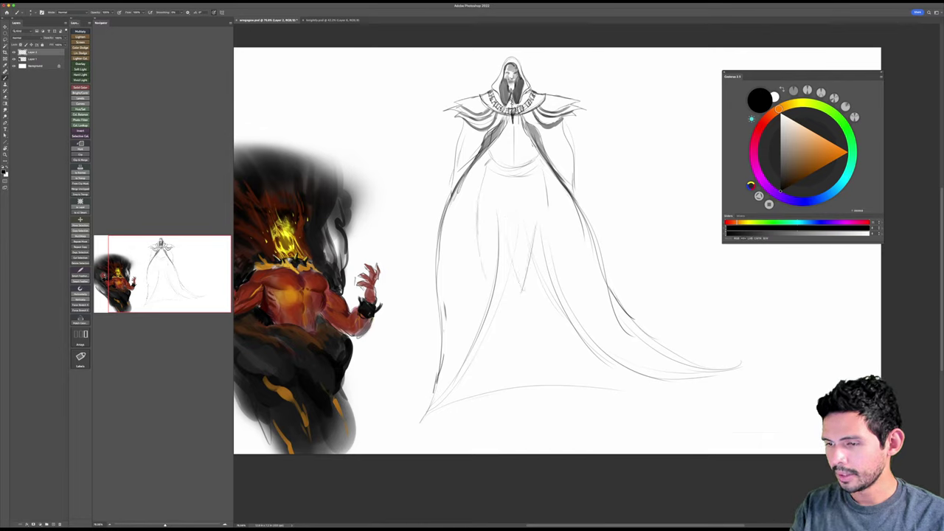
drag(484, 175, 484, 248)
drag(548, 201, 538, 274)
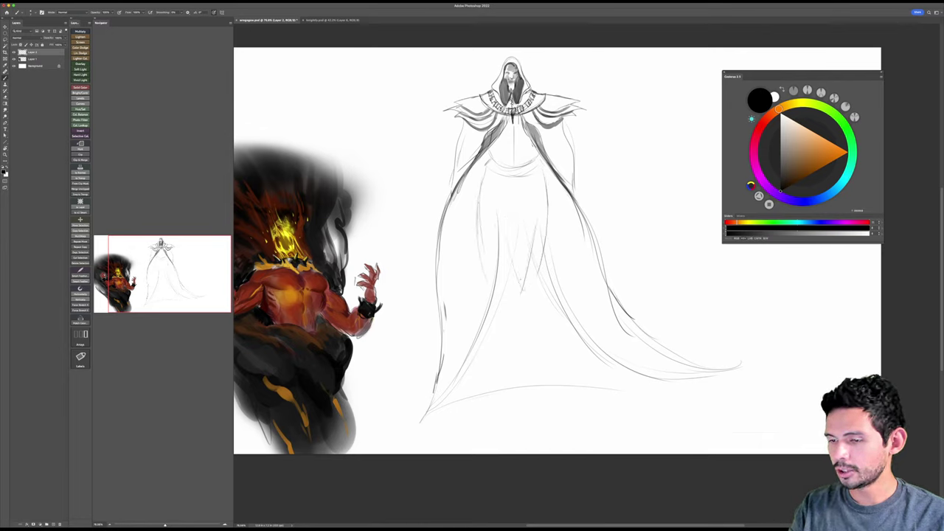
Step: Draw the left leg with a rounded knee, tapering shin and calf lines, and a downward-pointing foot
mouse_move(478, 208)
mouse_down()
mouse_move(493, 294)
mouse_move(505, 289)
mouse_up()
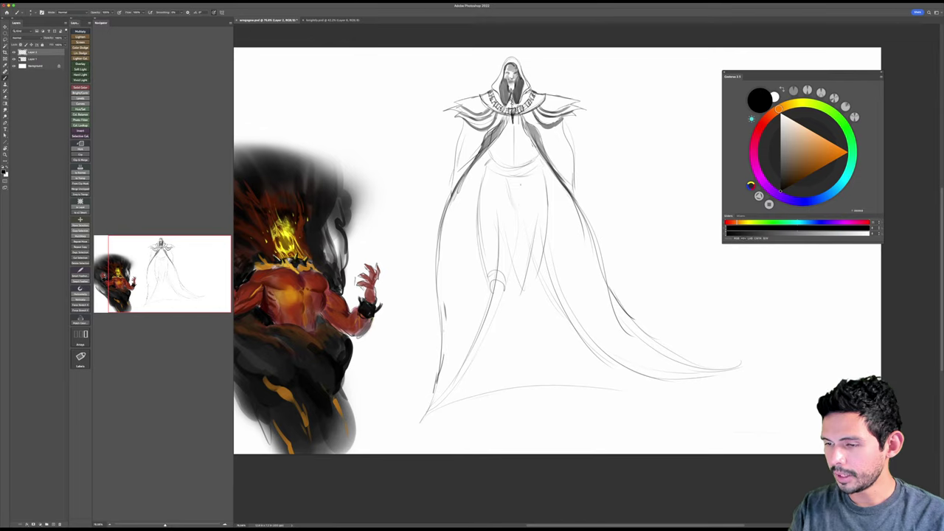
mouse_move(515, 225)
mouse_down()
mouse_move(491, 268)
mouse_move(494, 366)
mouse_up()
drag(494, 285, 507, 338)
mouse_move(491, 284)
mouse_down()
mouse_move(485, 351)
mouse_move(495, 366)
mouse_up()
drag(503, 314, 507, 396)
drag(493, 364, 493, 407)
mouse_move(496, 372)
mouse_down()
mouse_move(499, 408)
mouse_move(495, 399)
mouse_up()
mouse_move(495, 399)
mouse_down()
mouse_move(487, 425)
mouse_move(503, 416)
mouse_up()
mouse_move(506, 402)
mouse_down()
mouse_move(490, 426)
mouse_move(500, 422)
mouse_up()
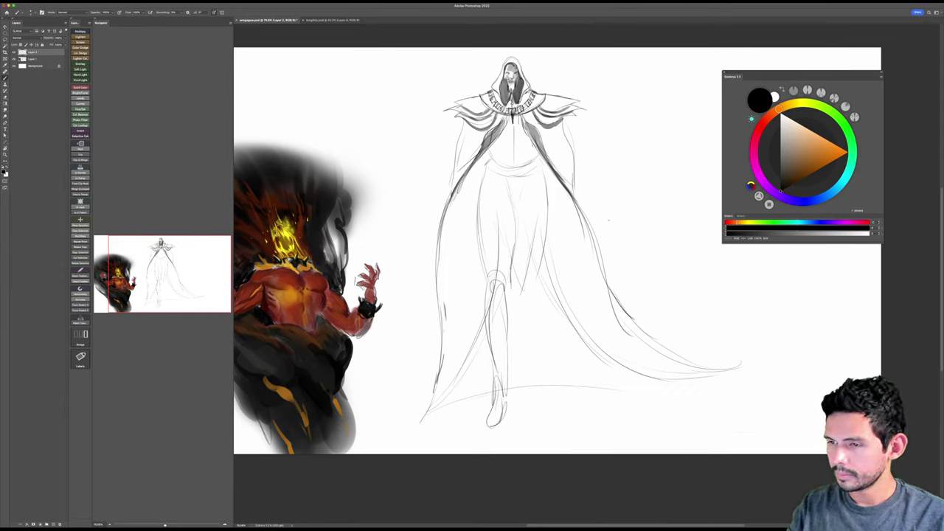
Step: Sketch the lower part of the right leg with a light line from the thigh down
drag(532, 284, 524, 369)
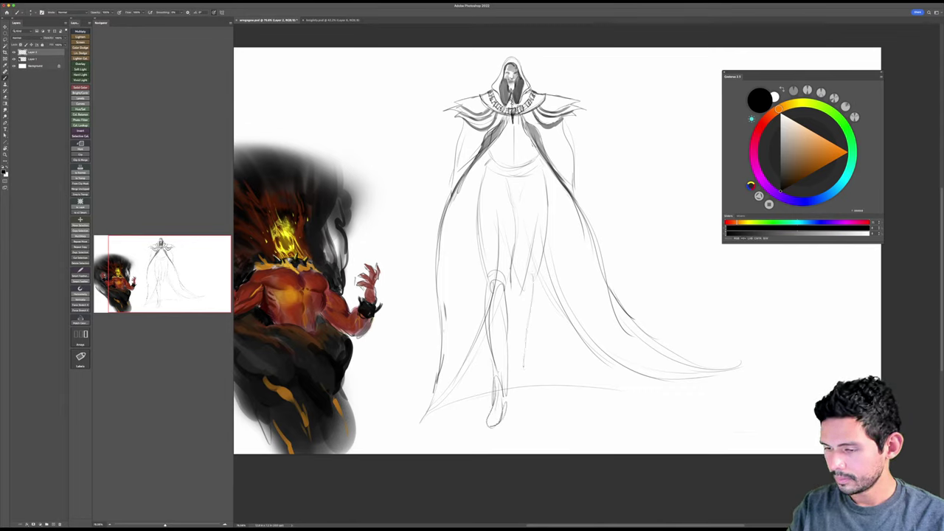
Step: Sketch the second leg below the waistcloth of the hooded, cloaked figure
drag(533, 282, 524, 347)
drag(516, 295, 518, 310)
drag(531, 310, 526, 361)
drag(527, 357, 521, 385)
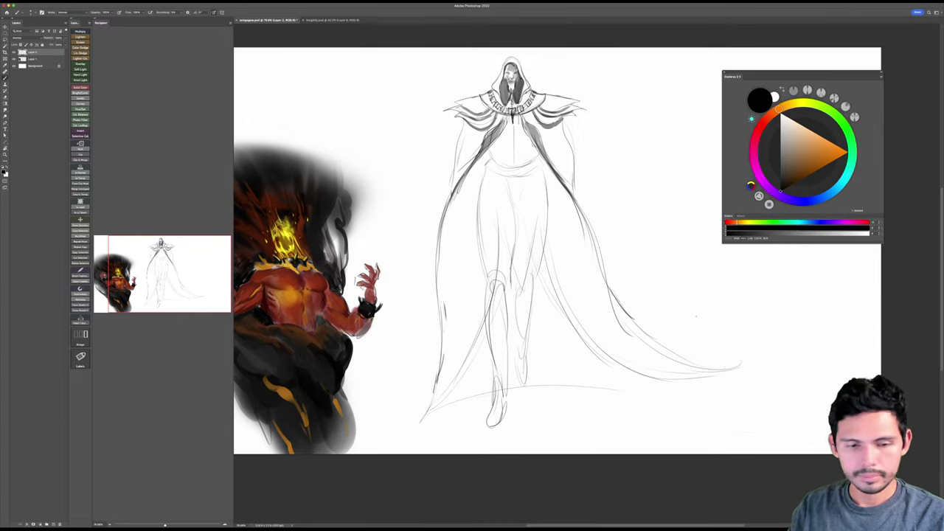
Step: Scale the hooded figure down proportionally and move it up beside the painted fire character
key(ctrl+t)
drag(712, 95, 650, 167)
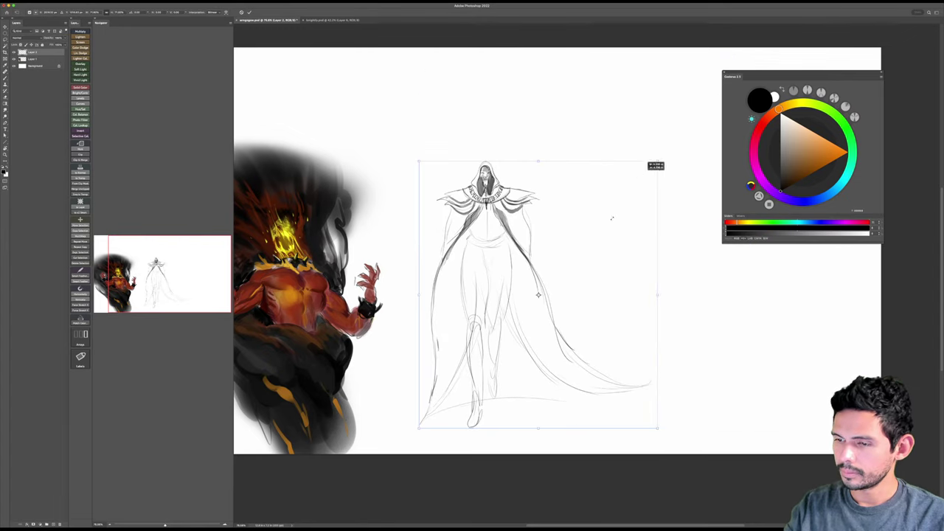
drag(566, 312, 574, 271)
key(Return)
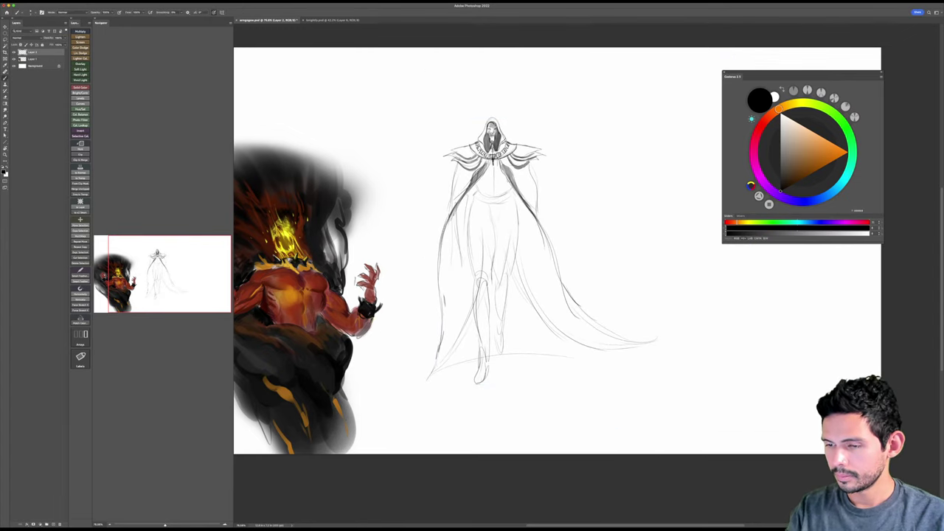
Step: Block in grey shading over the hooded figure's cloak, chest, hips and thighs with a broad brush
drag(529, 214, 530, 246)
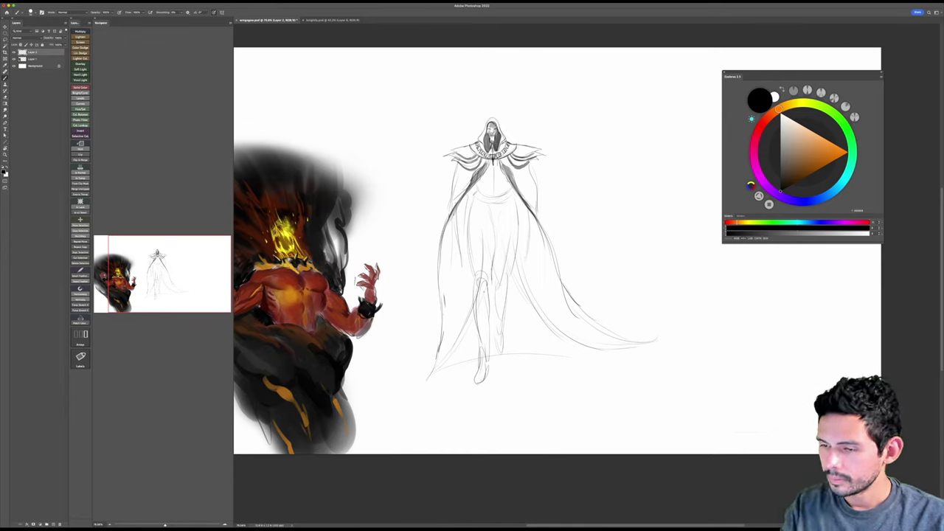
mouse_move(483, 161)
mouse_down()
mouse_move(452, 204)
mouse_move(445, 334)
mouse_up()
mouse_move(462, 209)
mouse_down()
mouse_move(456, 305)
mouse_move(466, 280)
mouse_up()
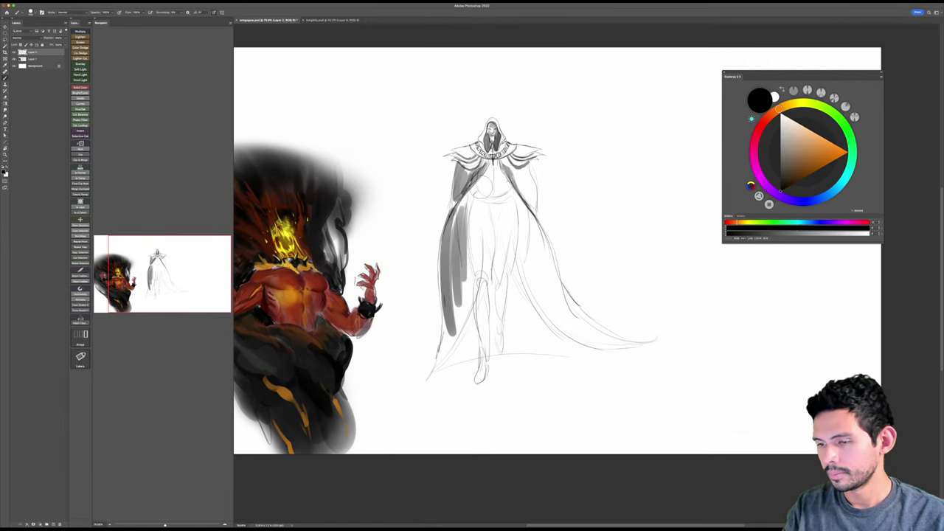
mouse_move(487, 173)
mouse_down()
mouse_move(464, 207)
mouse_move(476, 205)
mouse_up()
mouse_move(498, 171)
mouse_down()
mouse_move(516, 196)
mouse_move(480, 218)
mouse_move(488, 248)
mouse_up()
key(bracketright)
key(bracketright)
key(bracketright)
drag(505, 221, 497, 250)
Step: Erase the entire hooded figure sketch with a large Eraser, leaving the painted fire character intact
key(e)
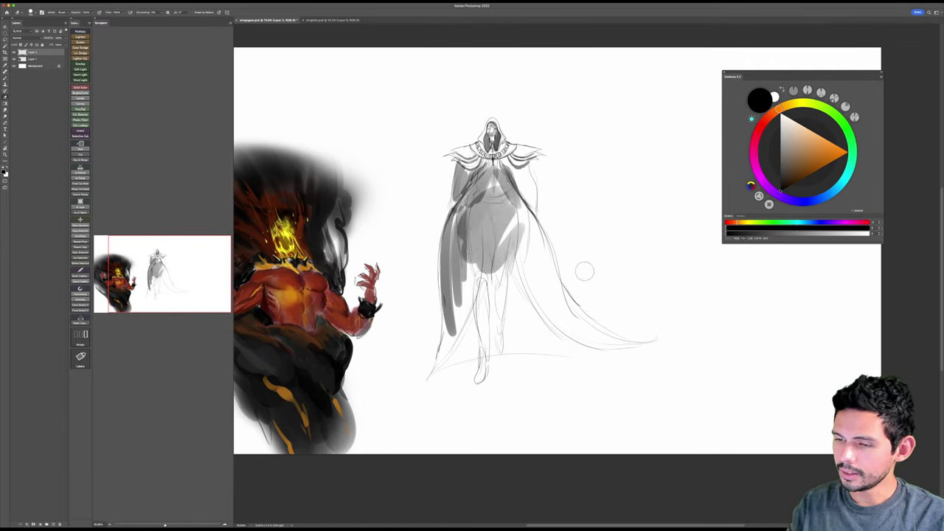
key(bracketright)
key(bracketright)
key(bracketright)
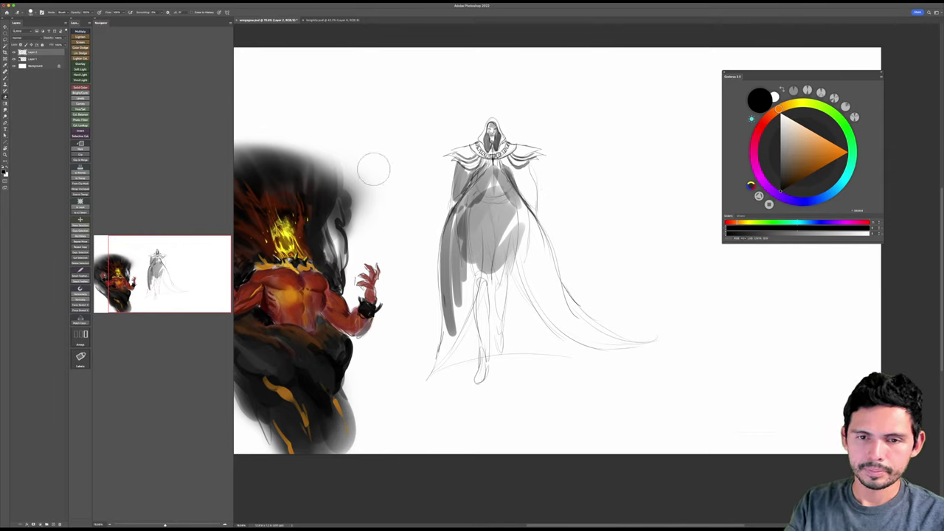
key(bracketright)
key(bracketright)
key(bracketright)
key(bracketright)
key(bracketright)
key(bracketright)
drag(521, 126, 457, 340)
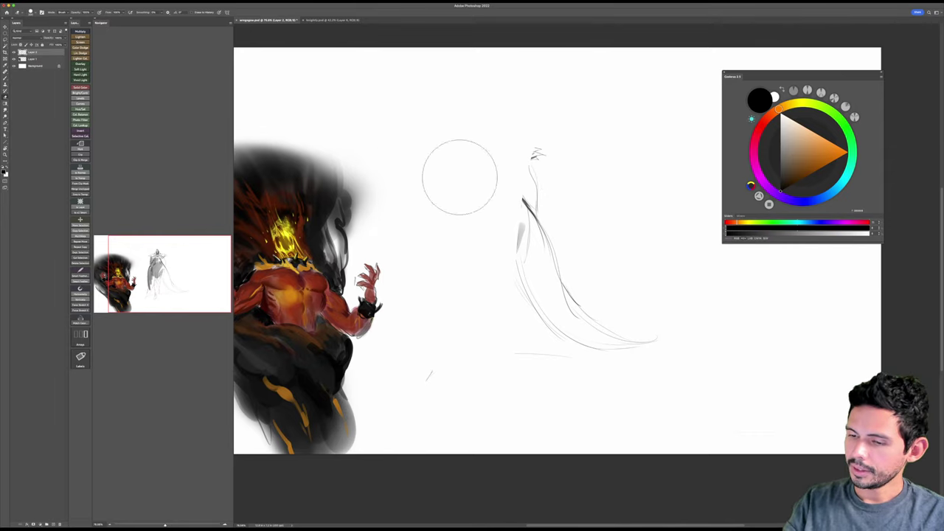
mouse_move(459, 177)
mouse_down()
mouse_move(538, 211)
mouse_move(639, 332)
mouse_move(536, 333)
mouse_up()
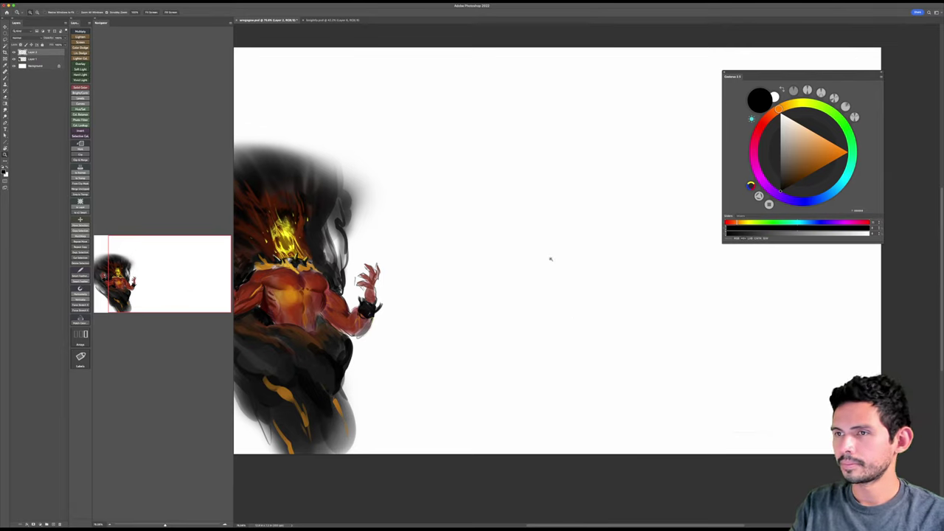
Step: Return to the Brush and shrink it to a fine sketching tip
drag(550, 259, 552, 258)
key(b)
key(bracketleft)
key(bracketleft)
key(bracketleft)
key(bracketleft)
key(bracketleft)
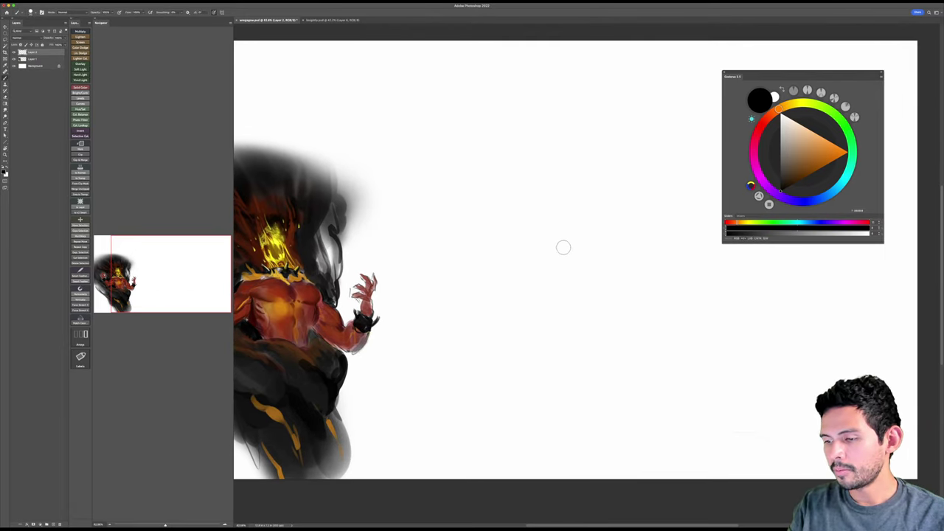
key(bracketleft)
key(bracketleft)
key(bracketleft)
key(bracketleft)
key(bracketleft)
key(bracketleft)
mouse_move(524, 190)
mouse_down()
mouse_move(506, 225)
mouse_move(537, 189)
mouse_up()
key(super+z)
key(super+z)
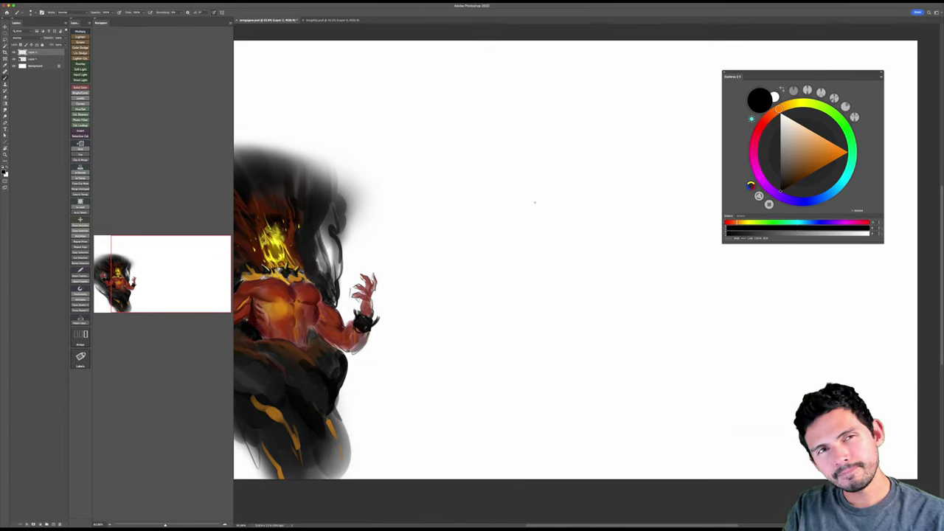
mouse_move(509, 201)
mouse_down()
mouse_move(541, 191)
mouse_move(558, 198)
mouse_up()
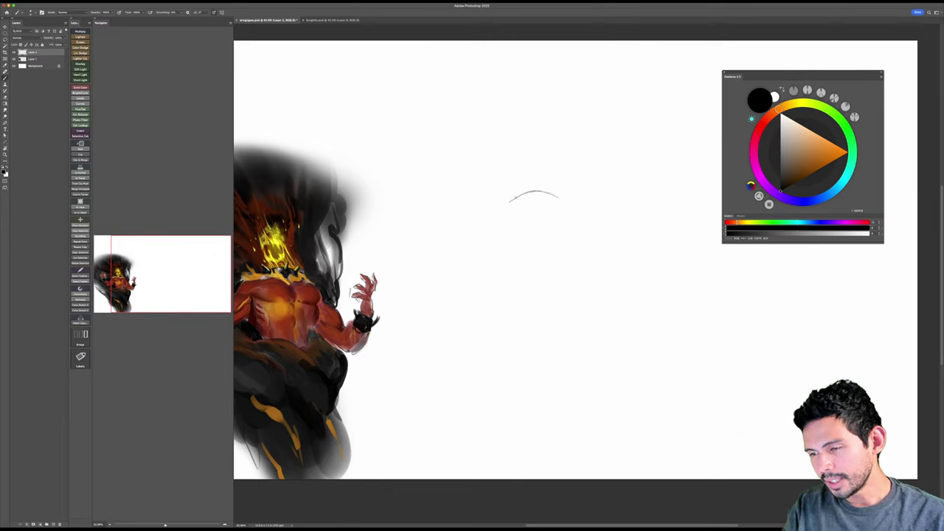
key(super+z)
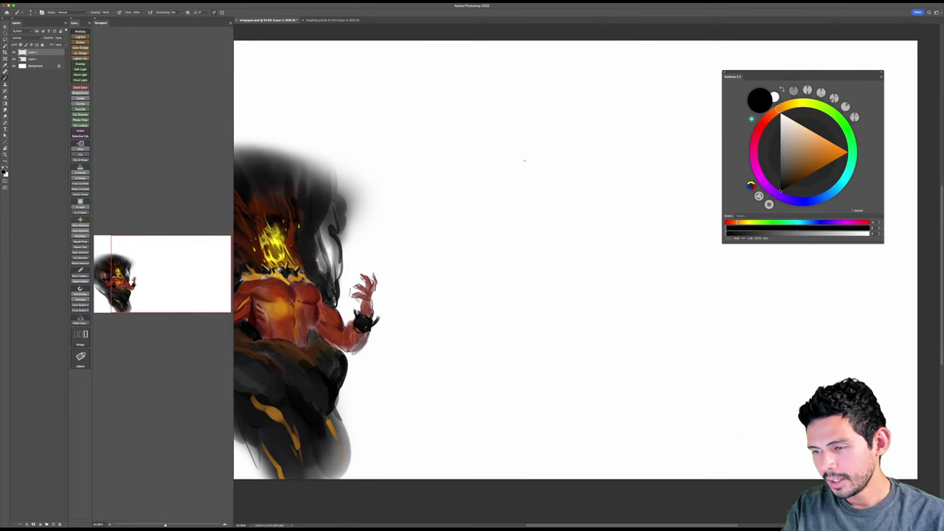
Step: Sketch a rounded form with a curved centre line right of the fire character and erase its upper edge
mouse_move(504, 171)
mouse_down()
mouse_move(538, 161)
mouse_move(552, 175)
mouse_up()
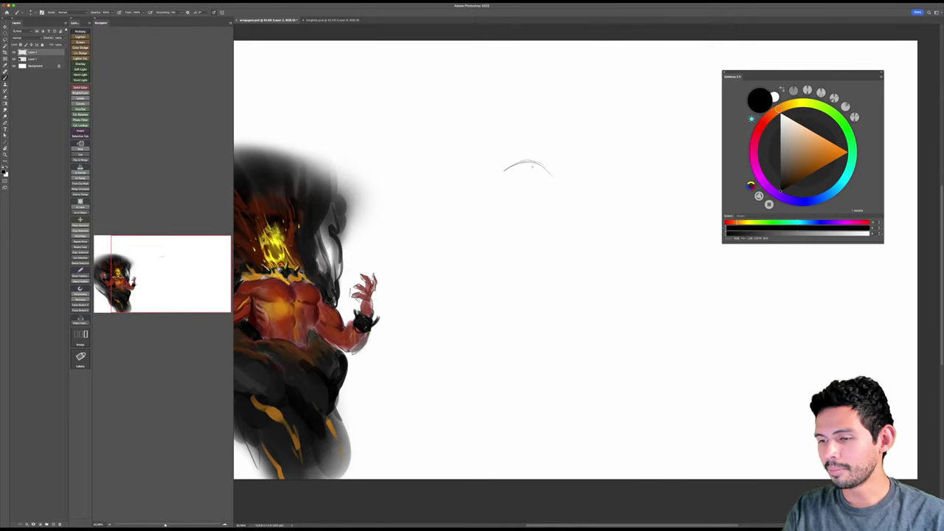
drag(532, 167, 531, 217)
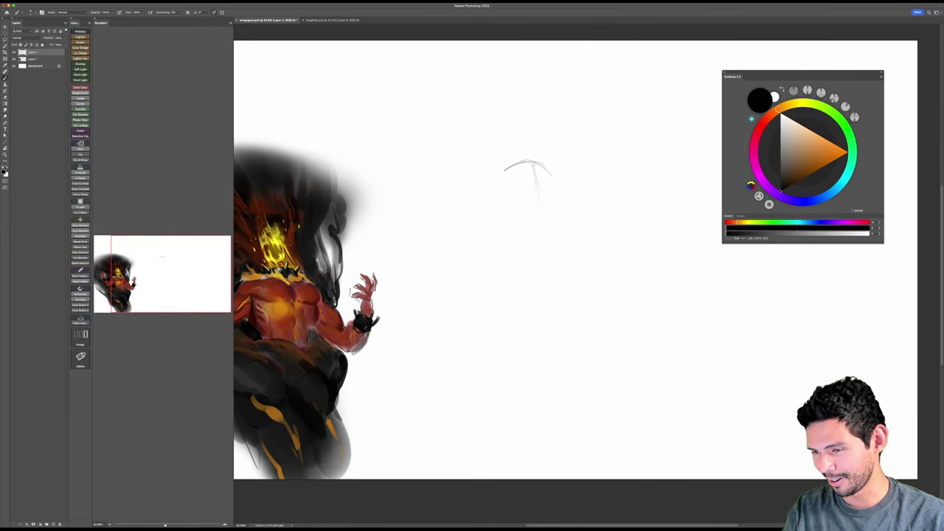
drag(536, 168, 539, 216)
mouse_move(497, 183)
mouse_down()
mouse_move(494, 204)
mouse_move(511, 227)
mouse_up()
drag(558, 200, 552, 220)
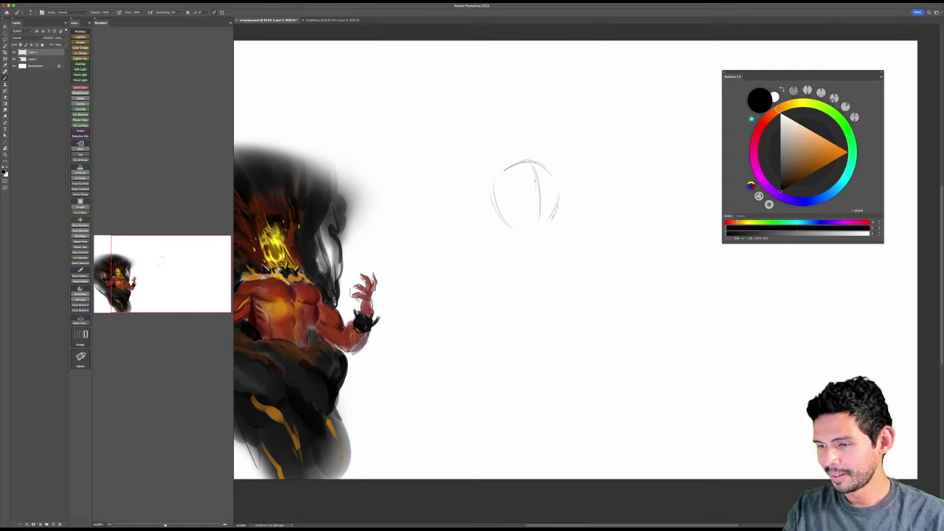
key(e)
mouse_move(542, 162)
mouse_down()
mouse_move(548, 170)
mouse_move(533, 145)
mouse_move(546, 152)
mouse_up()
Step: Rework the form into a tapered ribcage with a slanted centre line and a curved lower edge
key(b)
mouse_move(519, 152)
mouse_down()
mouse_move(507, 210)
mouse_move(510, 183)
mouse_move(516, 220)
mouse_move(494, 208)
mouse_move(506, 224)
mouse_up()
mouse_move(499, 215)
mouse_down()
mouse_move(511, 225)
mouse_move(526, 219)
mouse_up()
drag(509, 227, 553, 212)
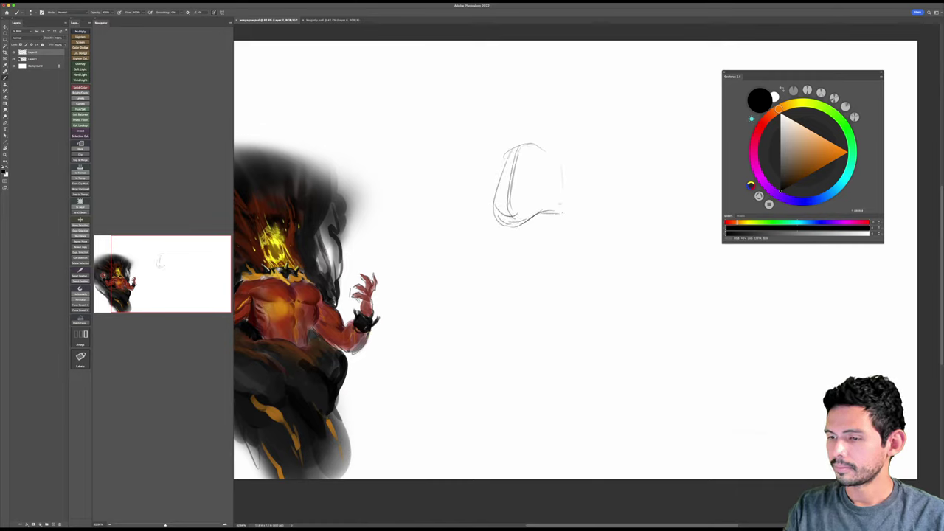
drag(564, 177, 566, 205)
drag(518, 151, 498, 224)
drag(521, 146, 496, 212)
Step: Sketch the head, neck and rounded shoulders around the top of the ribcage
mouse_move(527, 133)
mouse_down()
mouse_move(511, 111)
mouse_move(551, 103)
mouse_move(546, 118)
mouse_move(539, 91)
mouse_move(554, 103)
mouse_move(560, 147)
mouse_move(587, 145)
mouse_move(556, 142)
mouse_move(577, 139)
mouse_move(602, 151)
mouse_move(580, 138)
mouse_move(589, 178)
mouse_up()
mouse_move(509, 152)
mouse_down()
mouse_move(488, 164)
mouse_move(486, 183)
mouse_up()
drag(511, 144, 488, 177)
drag(489, 168, 484, 186)
Step: Sketch the shoulder cape's pointed flare and the straight arm hanging beside the ribcage down to the hand
mouse_move(556, 153)
mouse_down()
mouse_move(564, 231)
mouse_move(587, 138)
mouse_move(636, 151)
mouse_up()
mouse_move(635, 153)
mouse_down()
mouse_move(602, 175)
mouse_move(593, 243)
mouse_up()
drag(592, 164, 600, 249)
drag(596, 163, 606, 248)
drag(603, 208, 599, 255)
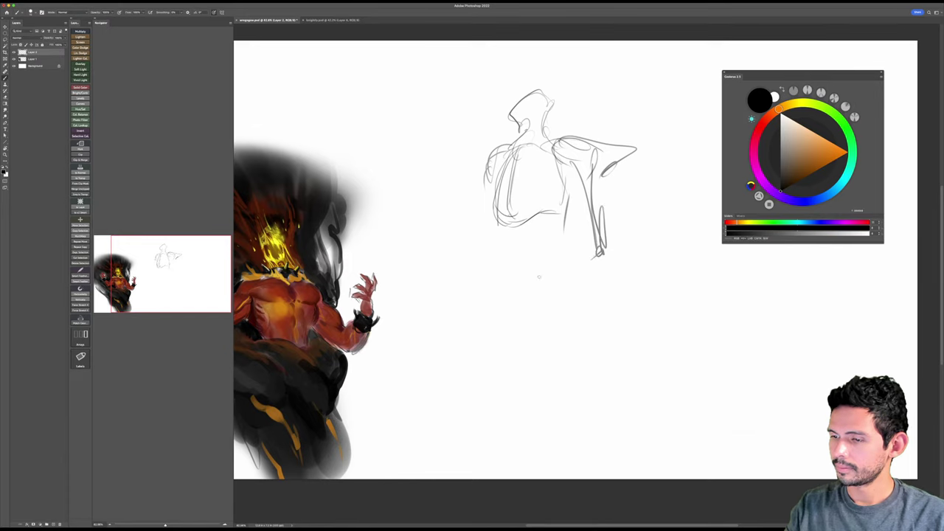
Step: Sketch the other arm hanging down, the waistline and the outer contours of the hips and thighs
drag(492, 176, 471, 273)
mouse_move(503, 236)
mouse_down()
mouse_move(546, 218)
mouse_move(571, 227)
mouse_move(502, 247)
mouse_up()
drag(531, 229, 576, 252)
mouse_move(500, 230)
mouse_down()
mouse_move(475, 290)
mouse_move(505, 354)
mouse_up()
drag(500, 249, 473, 320)
drag(567, 223, 593, 304)
drag(580, 316, 582, 325)
Step: Scale the new figure sketch down and move it to the top of the canvas, leaving room for the legs
key(super+t)
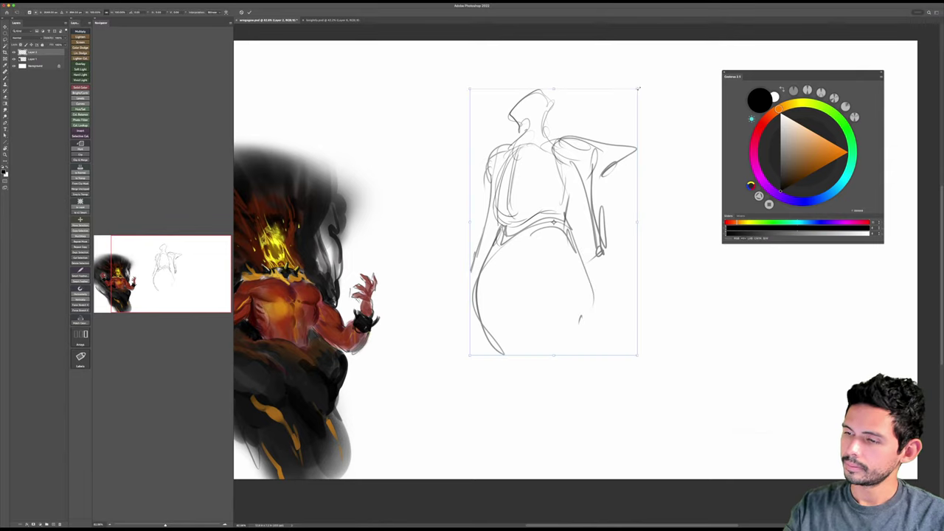
drag(637, 90, 587, 171)
drag(553, 254, 515, 137)
key(Return)
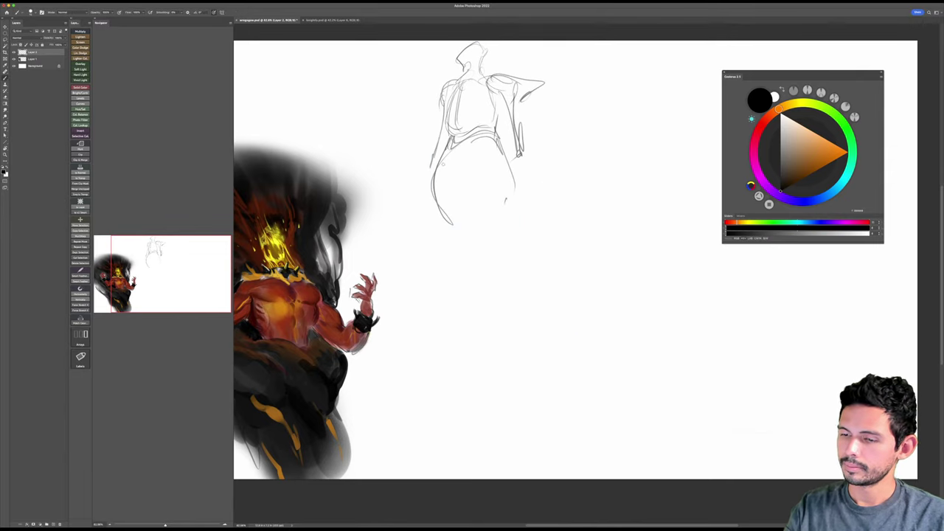
Step: Sketch the figure's two standing legs, with inner and outer thigh contours and a rounded knee
drag(440, 144, 440, 321)
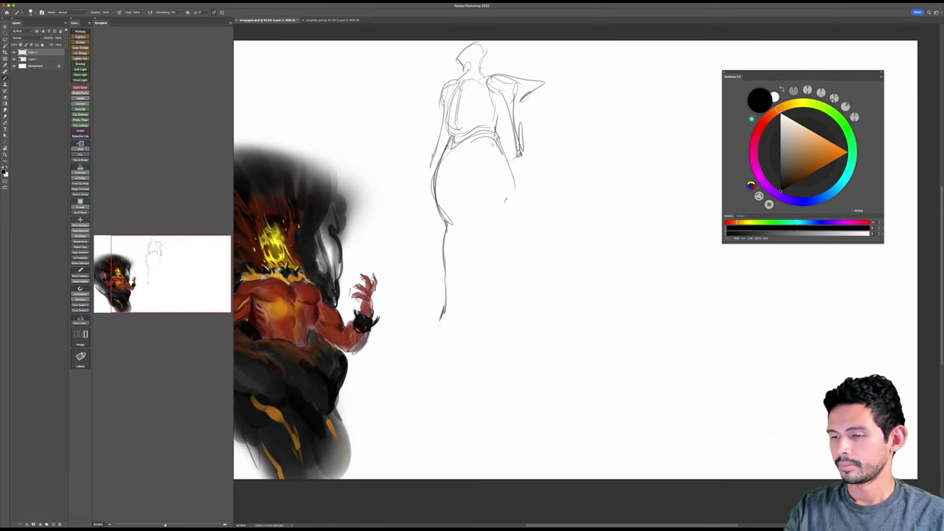
drag(489, 159, 517, 336)
mouse_move(470, 191)
mouse_down()
mouse_move(461, 221)
mouse_move(480, 206)
mouse_move(491, 232)
mouse_up()
drag(517, 178, 516, 196)
drag(520, 147, 515, 210)
mouse_move(471, 185)
mouse_down()
mouse_move(494, 240)
mouse_move(515, 243)
mouse_move(506, 279)
mouse_up()
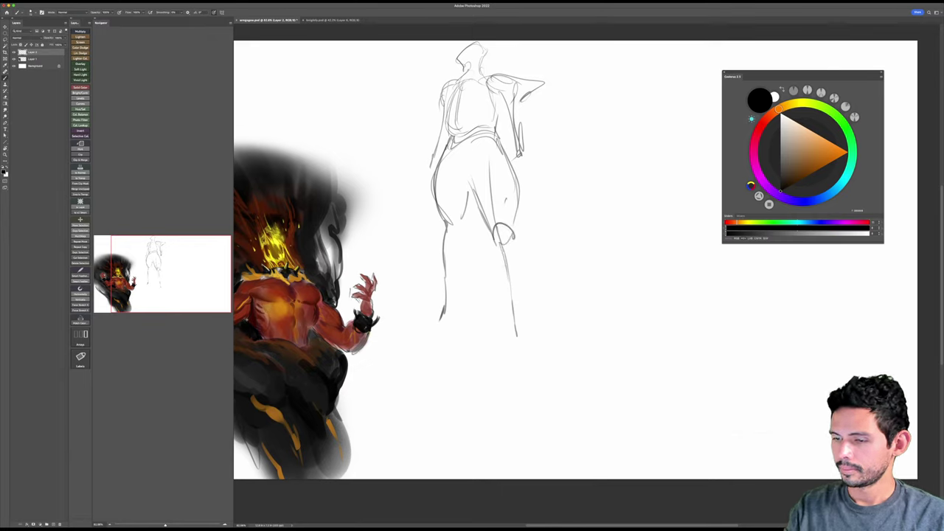
Step: Draw the calf, shin and foot below the rounded knee
drag(491, 237, 515, 323)
drag(503, 273, 510, 293)
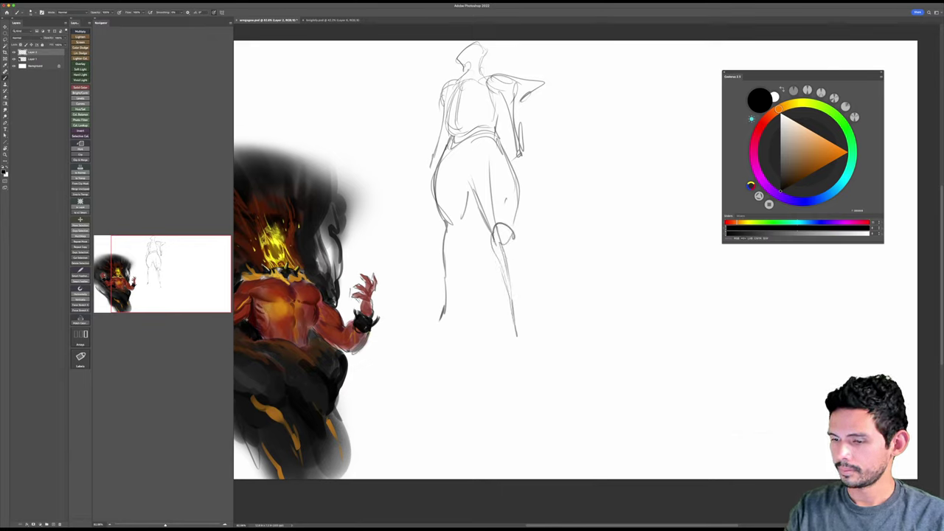
drag(497, 243, 507, 304)
mouse_move(501, 260)
mouse_down()
mouse_move(516, 239)
mouse_move(509, 313)
mouse_up()
drag(511, 227, 521, 302)
drag(507, 270, 521, 335)
drag(521, 306, 531, 342)
Step: Draw the inner calf, ankle and foot of the figure's other leg
drag(463, 211, 454, 301)
drag(452, 301, 449, 322)
drag(447, 282, 442, 329)
drag(447, 320, 435, 338)
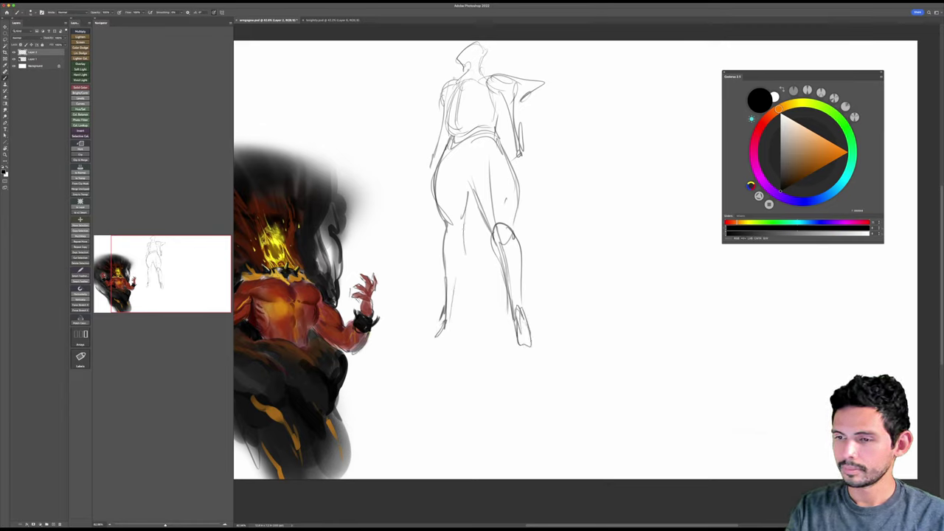
Step: Add an outstretched forearm with a hand and a long horizontal staff across the figure's hips
drag(454, 77, 438, 105)
mouse_move(447, 102)
mouse_down()
mouse_move(437, 162)
mouse_move(432, 154)
mouse_move(385, 172)
mouse_up()
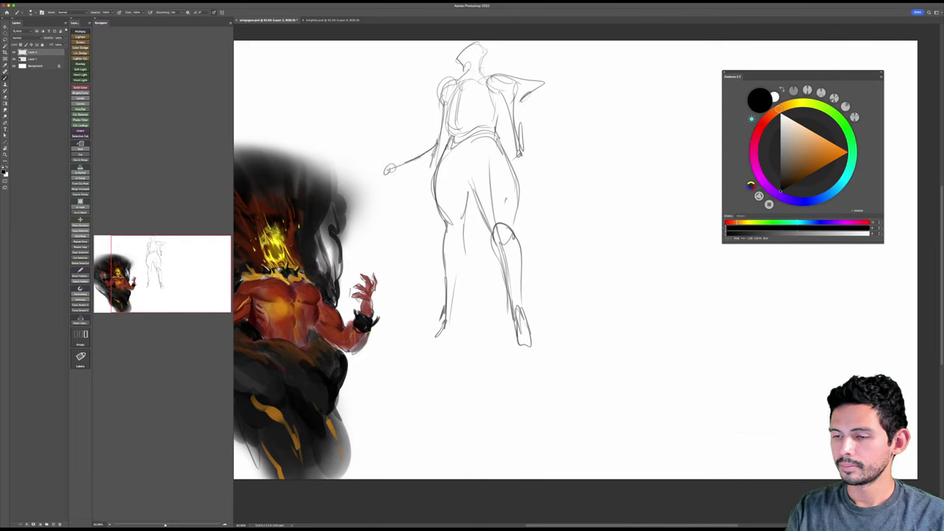
drag(496, 159, 503, 177)
mouse_move(407, 158)
mouse_down()
mouse_move(389, 170)
mouse_move(564, 179)
mouse_up()
mouse_move(377, 161)
mouse_down()
mouse_move(583, 174)
mouse_move(490, 171)
mouse_up()
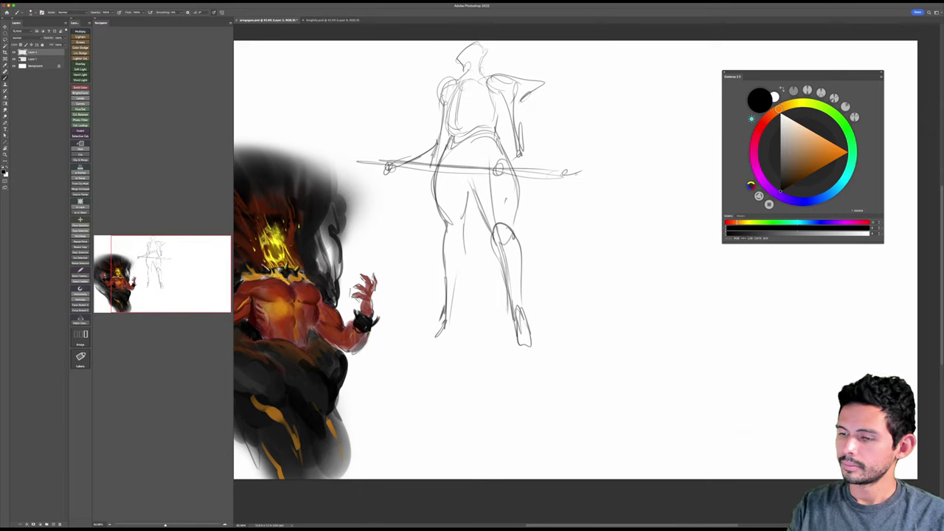
drag(568, 170, 582, 173)
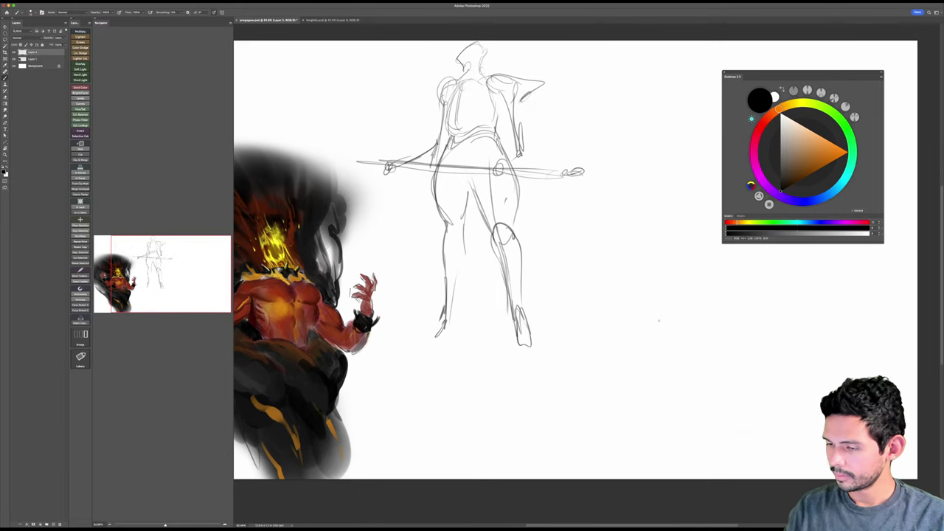
Step: Start a second gesture sketch beside the standing figure, with a curved back and circles for the main masses
drag(671, 325, 676, 327)
drag(669, 328, 583, 319)
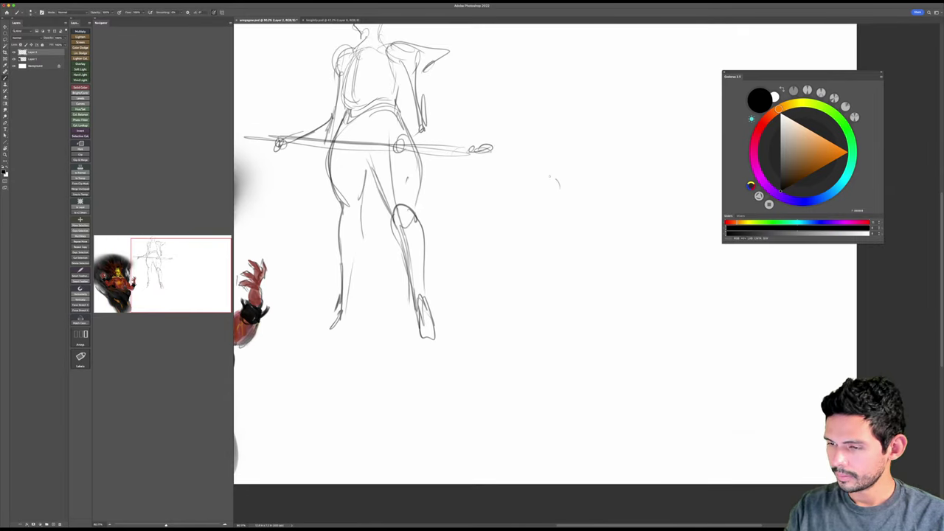
drag(528, 215, 572, 177)
mouse_move(536, 191)
mouse_down()
mouse_move(525, 209)
mouse_move(536, 178)
mouse_up()
mouse_move(541, 180)
mouse_down()
mouse_move(583, 176)
mouse_move(568, 186)
mouse_move(579, 194)
mouse_move(520, 202)
mouse_move(600, 172)
mouse_move(512, 221)
mouse_move(549, 221)
mouse_move(515, 246)
mouse_up()
drag(513, 234, 505, 279)
mouse_move(528, 198)
mouse_down()
mouse_move(511, 220)
mouse_move(520, 312)
mouse_up()
mouse_move(516, 259)
mouse_down()
mouse_move(507, 275)
mouse_move(527, 307)
mouse_up()
drag(554, 265, 565, 255)
Step: Close the second sketch's rounded lower contour and add a clenched hand at its inner edge
mouse_move(521, 313)
mouse_down()
mouse_move(565, 314)
mouse_move(593, 265)
mouse_move(540, 310)
mouse_move(573, 254)
mouse_up()
mouse_move(570, 255)
mouse_down()
mouse_move(578, 250)
mouse_move(580, 262)
mouse_up()
drag(567, 270, 581, 272)
mouse_move(573, 251)
mouse_down()
mouse_move(571, 264)
mouse_move(594, 239)
mouse_move(610, 267)
mouse_up()
Step: Sketch a second gripping hand farther out and connect both hands with a horizontal rod
mouse_move(602, 233)
mouse_down()
mouse_move(621, 258)
mouse_move(649, 241)
mouse_up()
drag(661, 231, 667, 247)
mouse_move(586, 240)
mouse_down()
mouse_move(586, 257)
mouse_move(648, 267)
mouse_up()
mouse_move(641, 248)
mouse_down()
mouse_move(636, 257)
mouse_move(658, 230)
mouse_up()
mouse_move(662, 231)
mouse_down()
mouse_move(669, 243)
mouse_move(681, 229)
mouse_move(688, 259)
mouse_up()
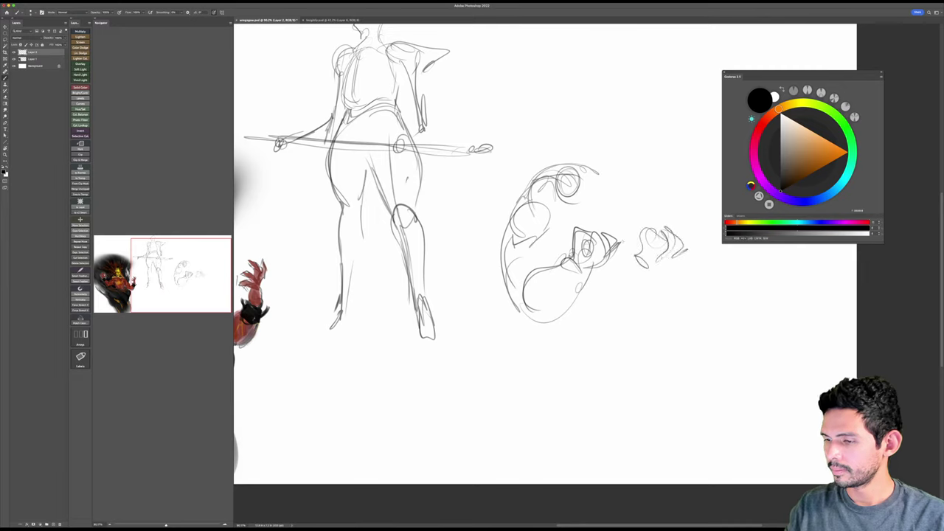
drag(623, 244, 697, 242)
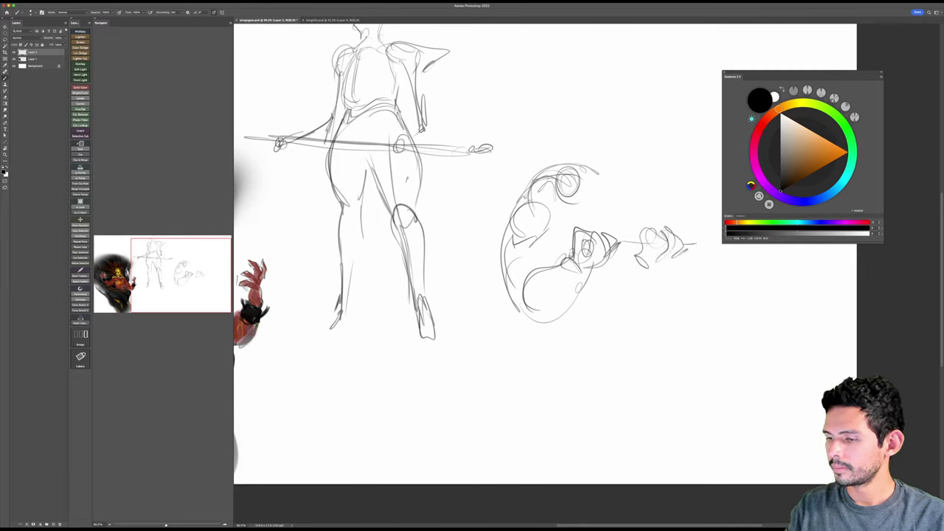
Step: Extend the rod past the near hand and sweep a large arc over both hands, hooking it back underneath
drag(560, 242, 588, 240)
drag(610, 176, 668, 248)
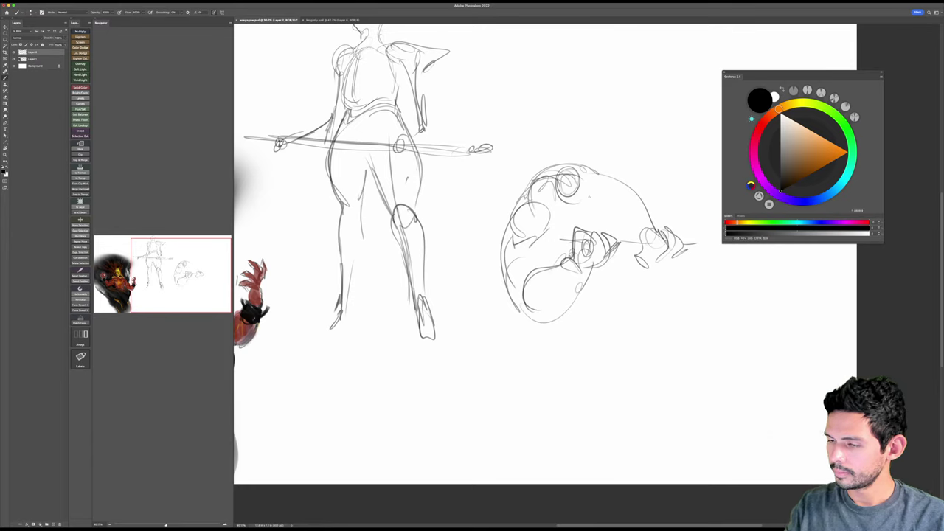
mouse_move(581, 170)
mouse_down()
mouse_move(568, 163)
mouse_move(499, 282)
mouse_move(516, 198)
mouse_move(680, 260)
mouse_move(656, 306)
mouse_up()
mouse_move(683, 255)
mouse_down()
mouse_move(664, 299)
mouse_move(637, 306)
mouse_up()
mouse_move(611, 178)
mouse_down()
mouse_move(631, 305)
mouse_move(625, 299)
mouse_up()
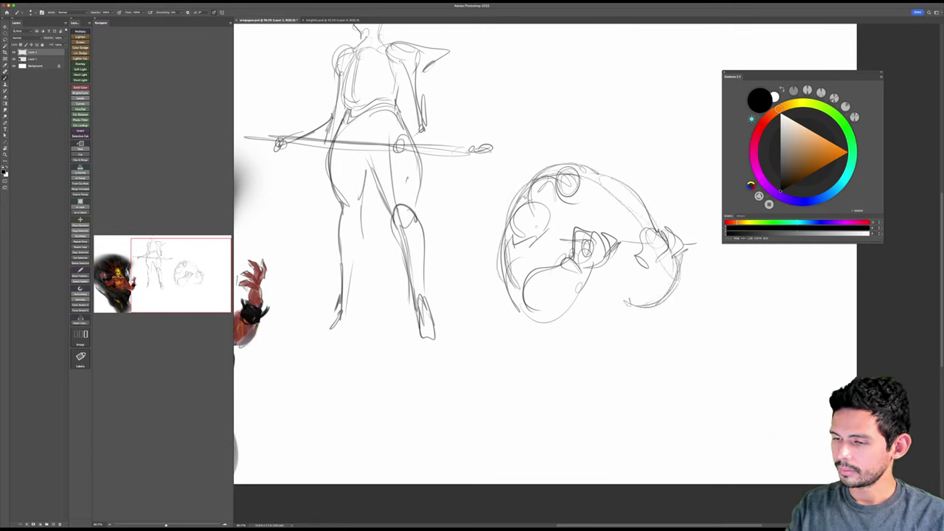
Step: Add an outer contour behind the second sketch's curved back and darken the line down to its base
mouse_move(518, 194)
mouse_down()
mouse_move(486, 249)
mouse_move(482, 284)
mouse_move(496, 303)
mouse_up()
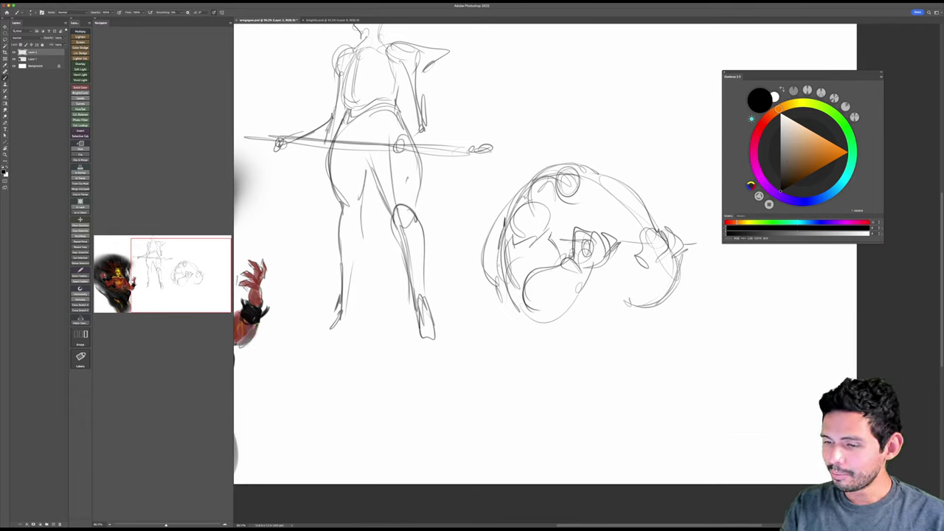
drag(496, 230, 506, 289)
key(super+z)
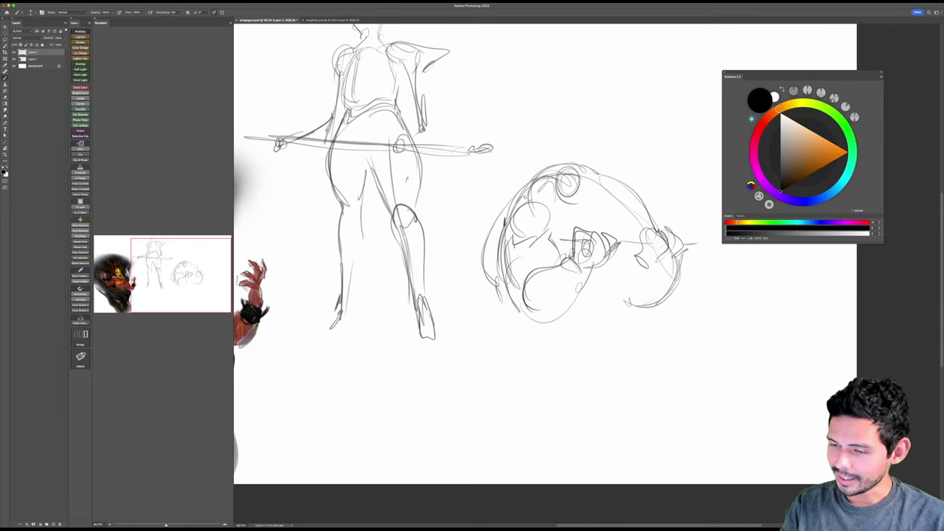
drag(505, 224, 519, 311)
drag(499, 266, 542, 329)
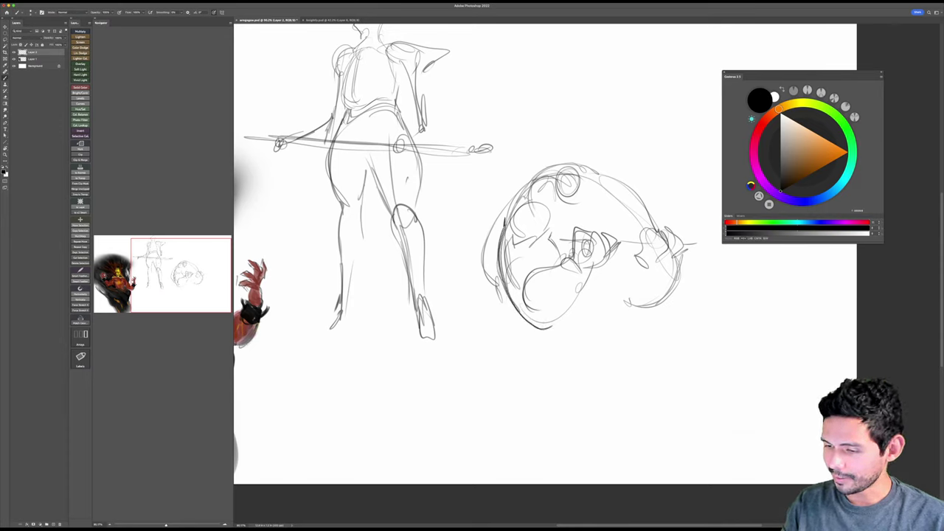
Step: Darken the curled second sketch's lower contour, and erase that whole sketch to clear the space beside the standing figure
drag(591, 277, 553, 325)
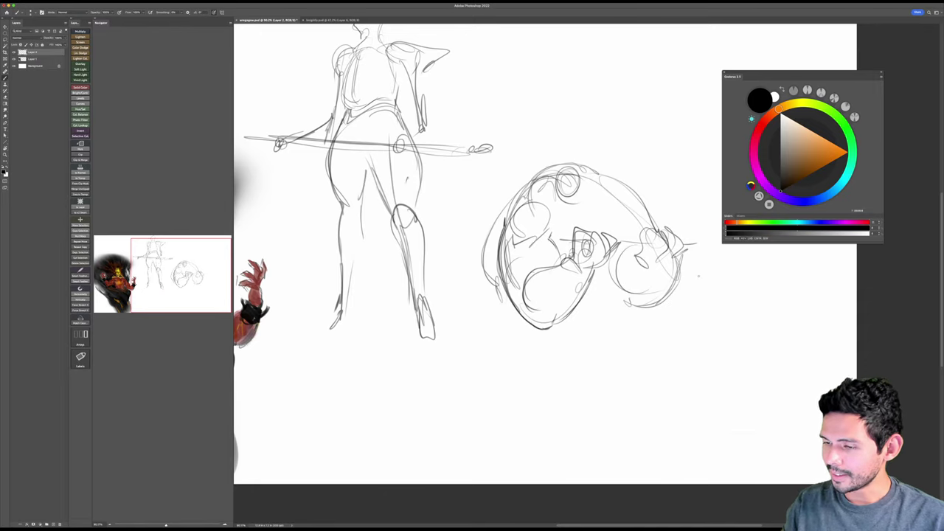
key(e)
mouse_move(617, 192)
mouse_down()
mouse_move(607, 201)
mouse_move(633, 287)
mouse_move(620, 335)
mouse_up()
Step: Sketch a new broad torso in the cleared space with bulky bent arms, a round belly, hips and a raised fist
key(b)
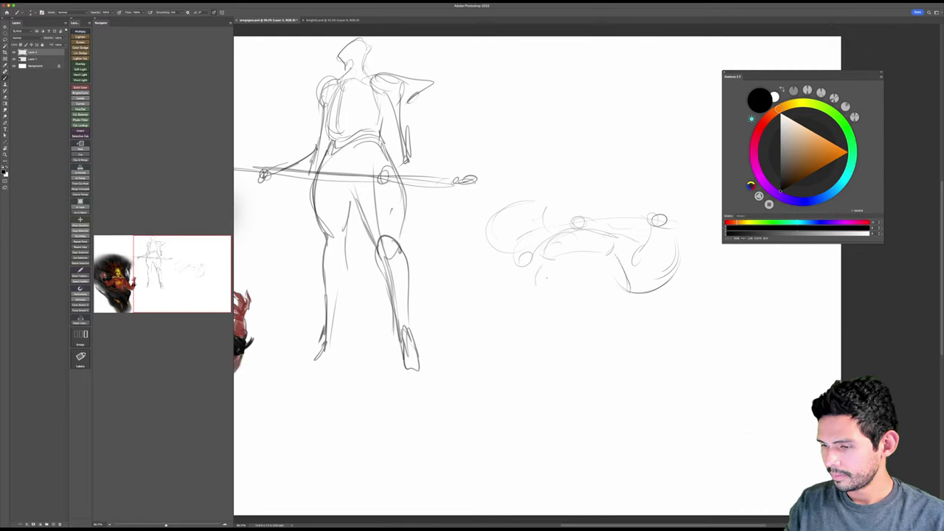
drag(545, 296, 620, 299)
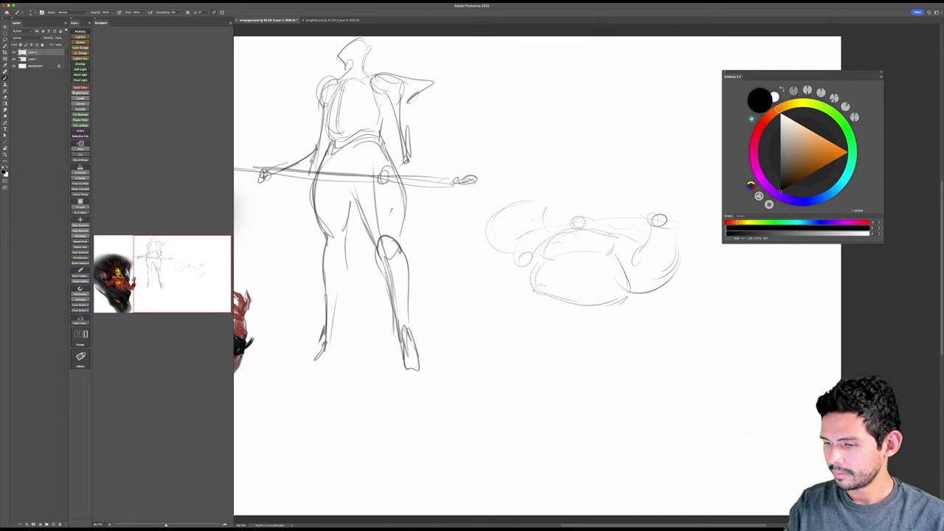
drag(530, 293, 555, 342)
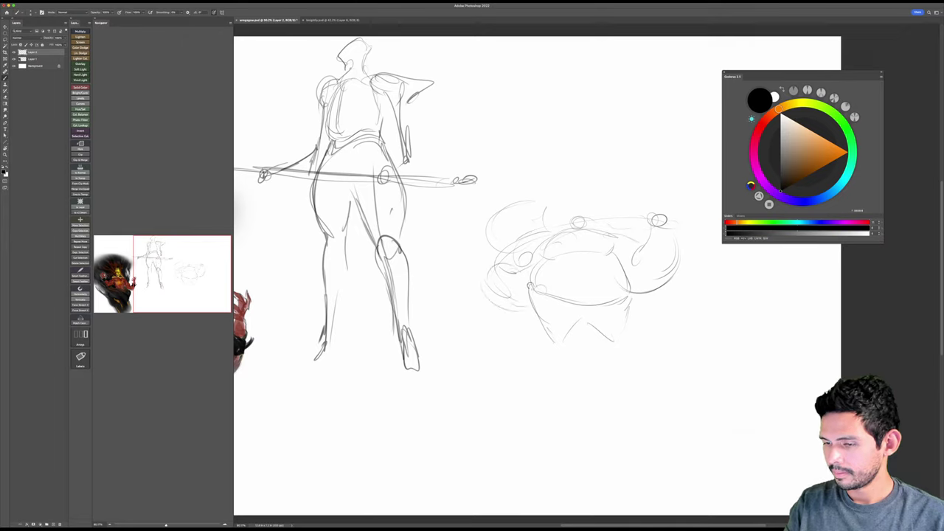
drag(541, 232, 639, 243)
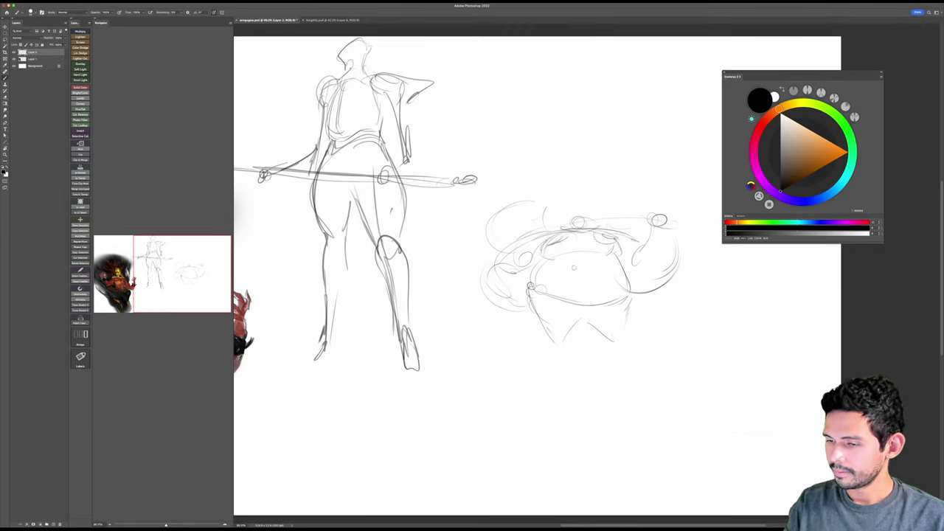
drag(619, 276, 549, 298)
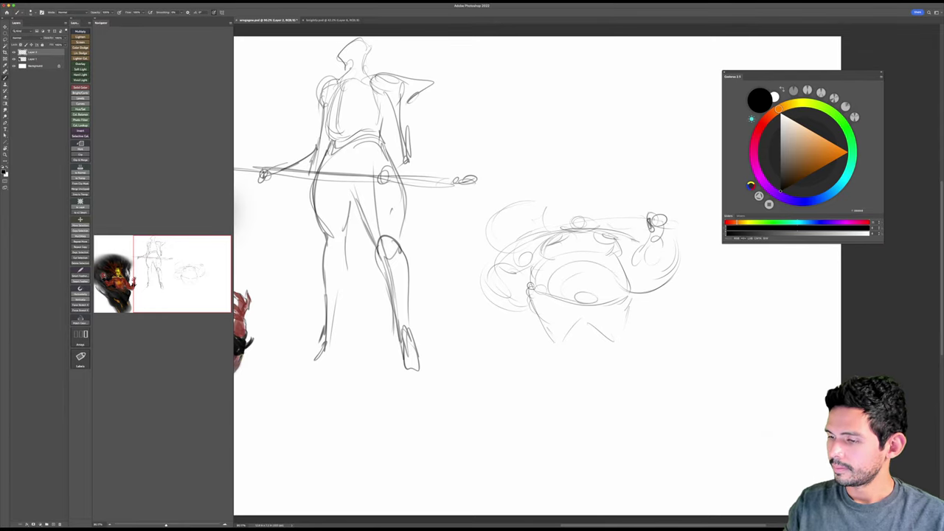
mouse_move(653, 226)
mouse_down()
mouse_move(674, 217)
mouse_move(310, 279)
mouse_up()
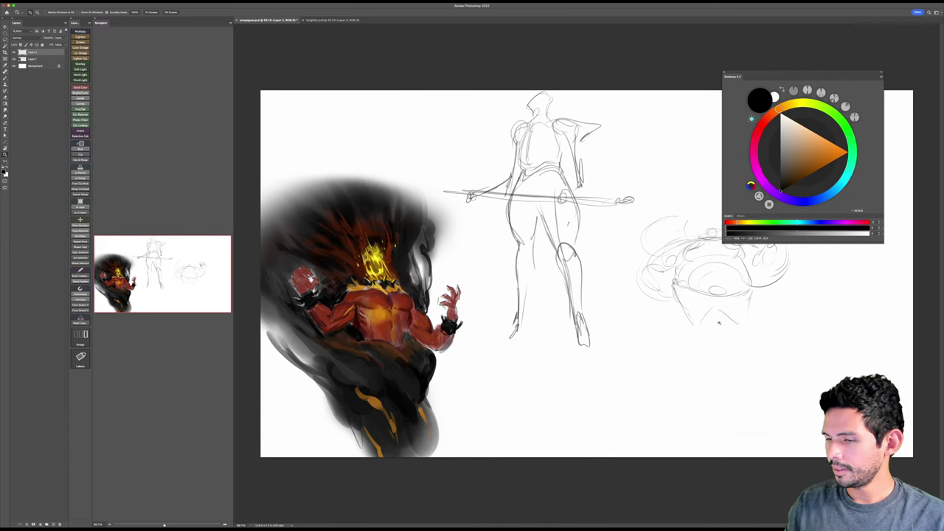
drag(720, 322, 728, 323)
Step: Glance at the armored knights document, dock the floating color wheel alongside the Navigator, and return to the fire character document
click(330, 21)
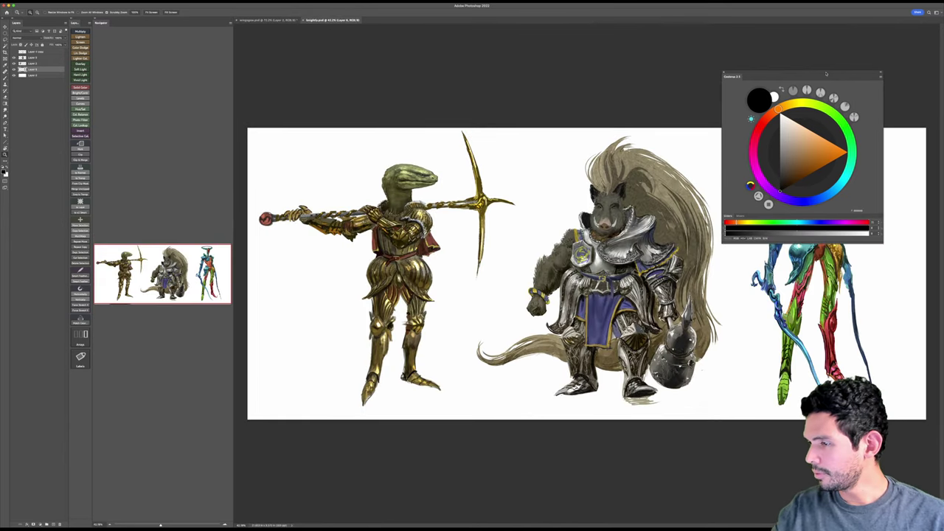
drag(818, 79, 137, 25)
click(262, 21)
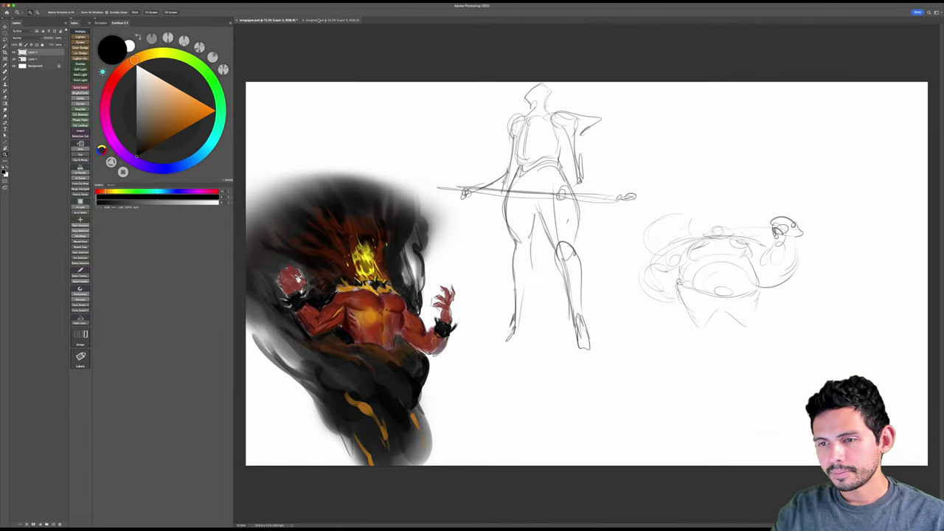
Step: Switch to Finder, browse the Pandaemonium folder to Sketches for Demons, and preview closeupthumb.jpg
mouse_move(447, 522)
click(382, 521)
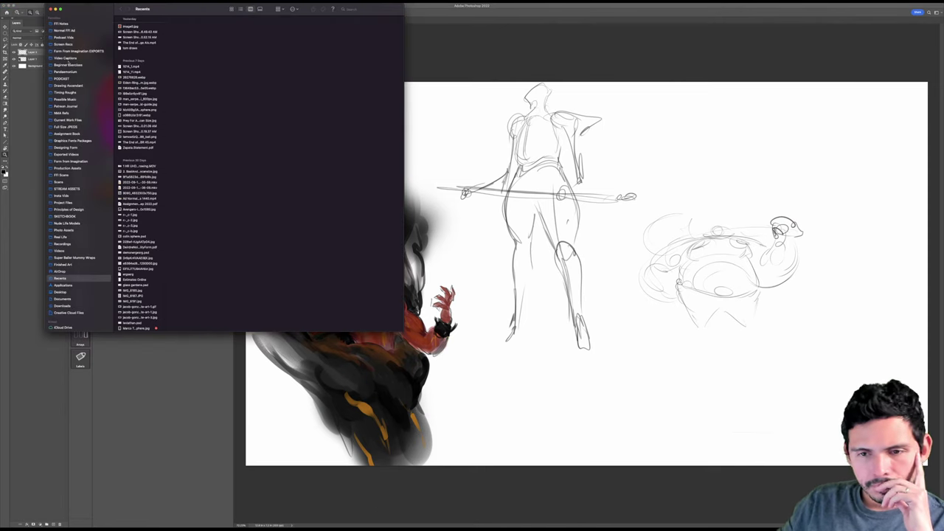
click(70, 71)
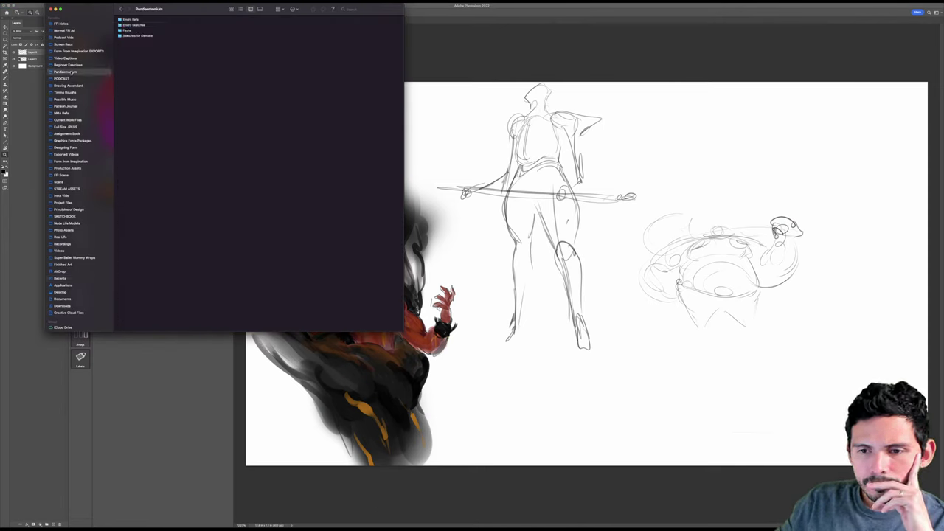
click(136, 35)
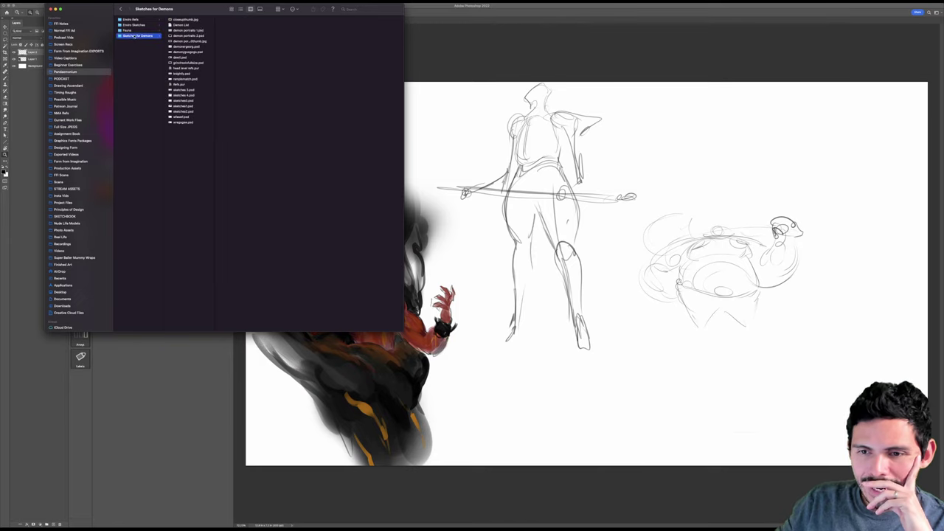
click(196, 20)
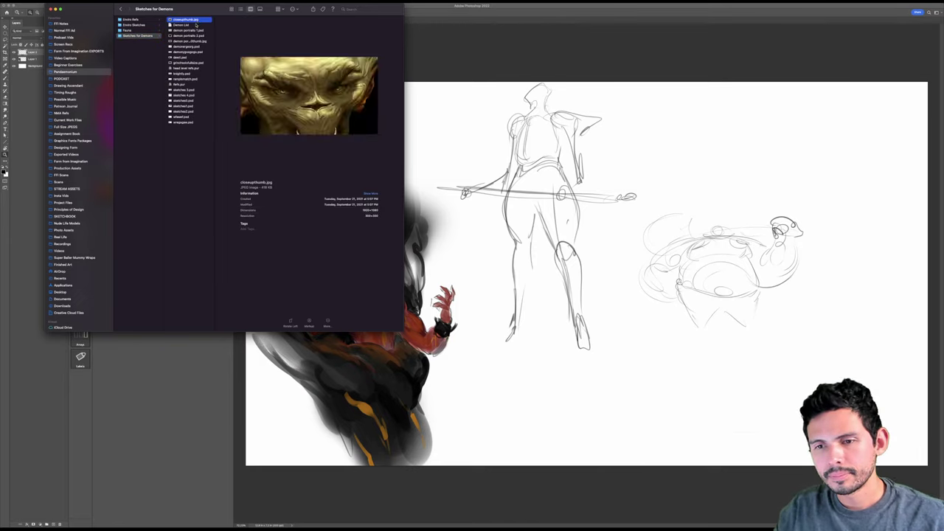
click(194, 30)
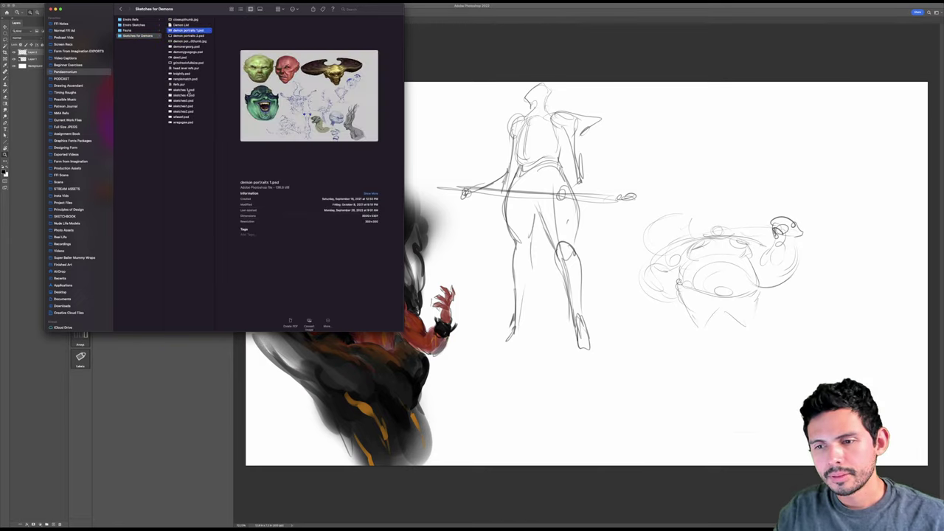
shift+click(188, 123)
right_click(188, 123)
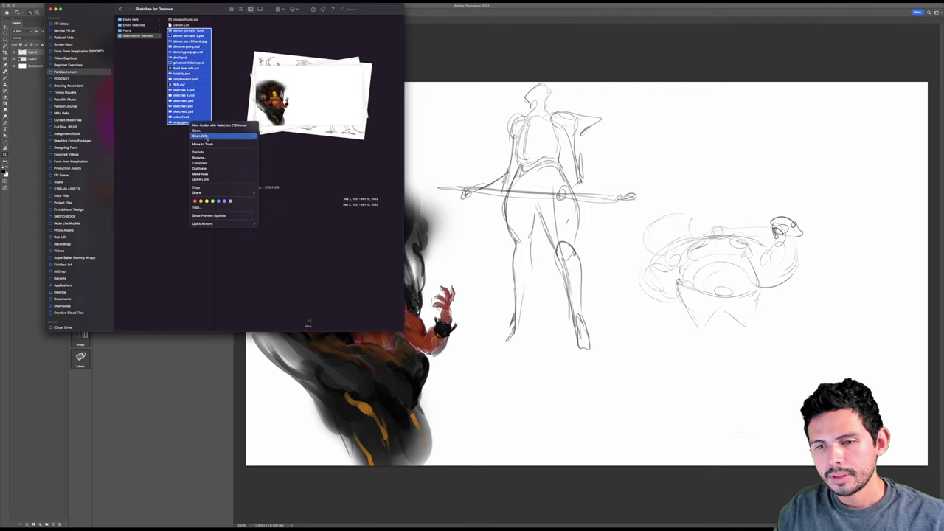
click(186, 78)
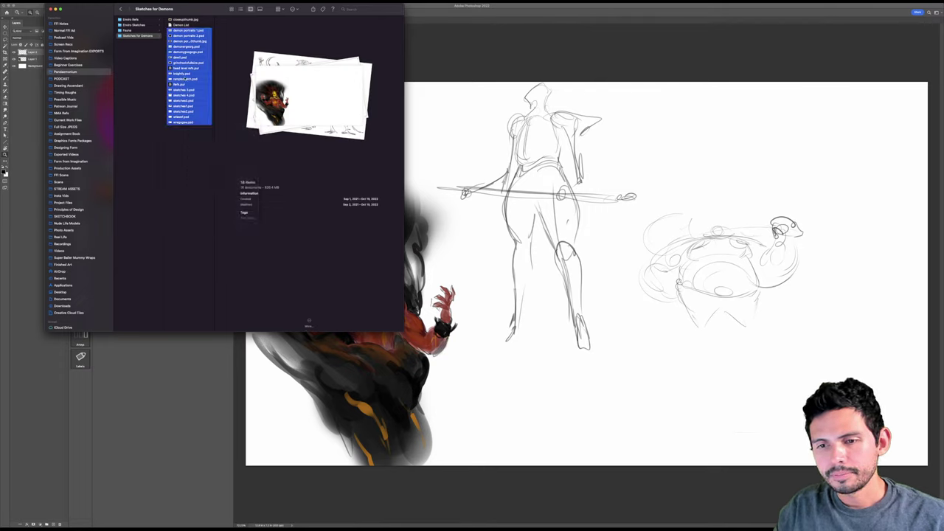
click(181, 130)
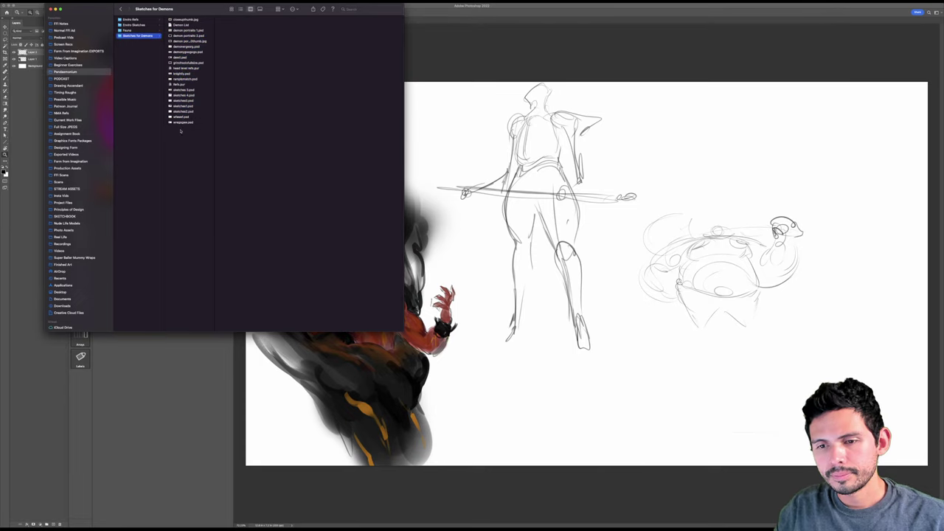
Step: Select the demon artwork files up to demon portraits 1.psd, leaving out the two .pur files, and open them in Photoshop
click(188, 123)
super+click(188, 117)
super+click(188, 112)
drag(191, 106, 197, 31)
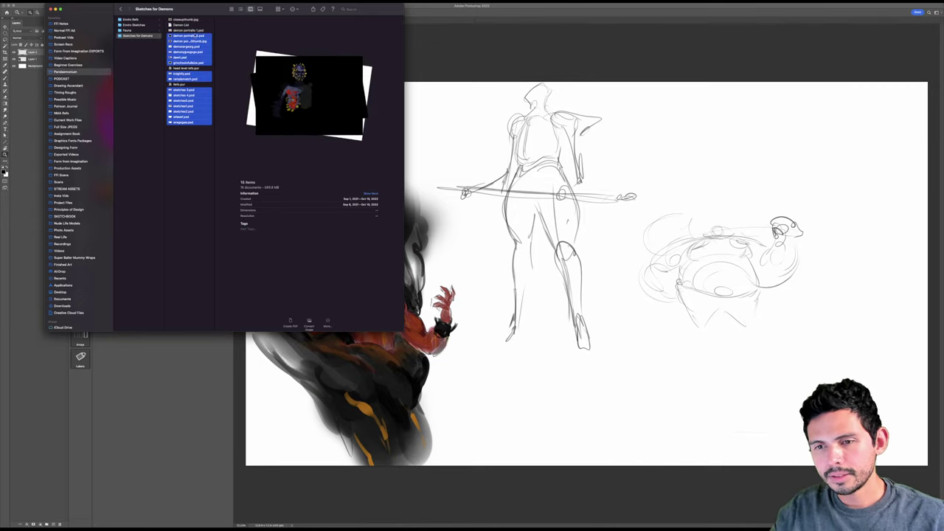
right_click(197, 30)
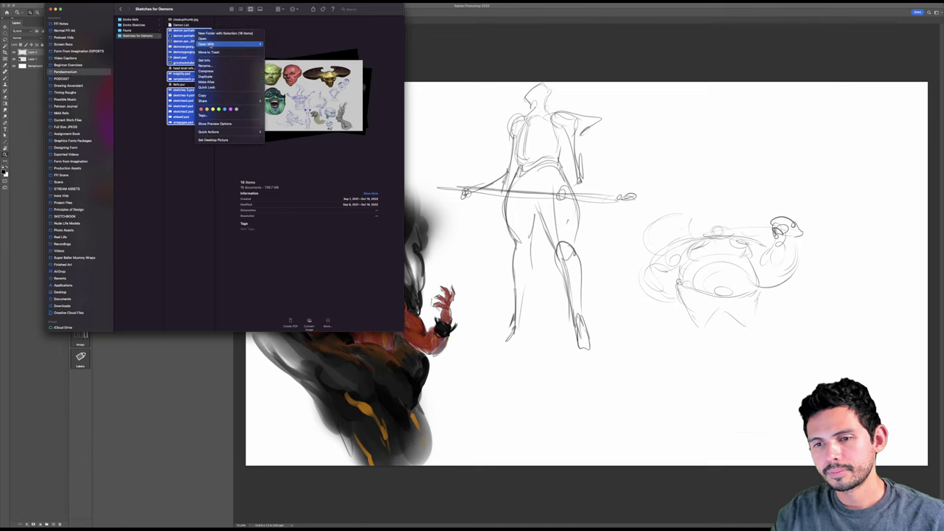
mouse_move(222, 44)
click(301, 45)
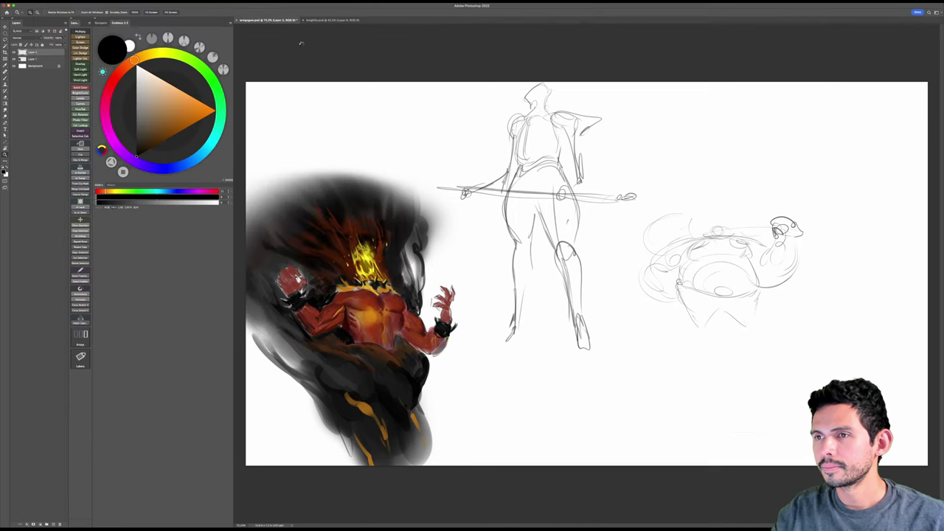
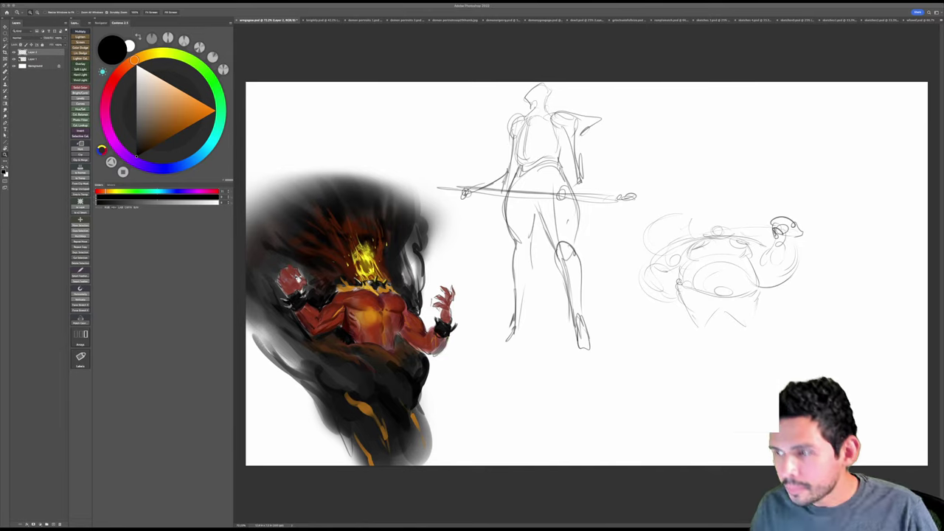
Step: Look over the last two opened demon sketch documents, briefly showing and rehiding the painted creature group in the second
click(940, 20)
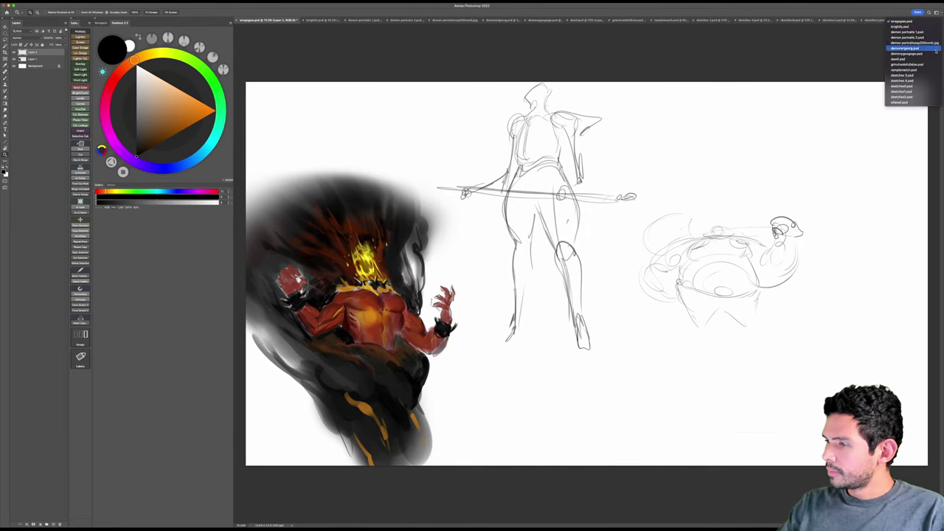
click(918, 103)
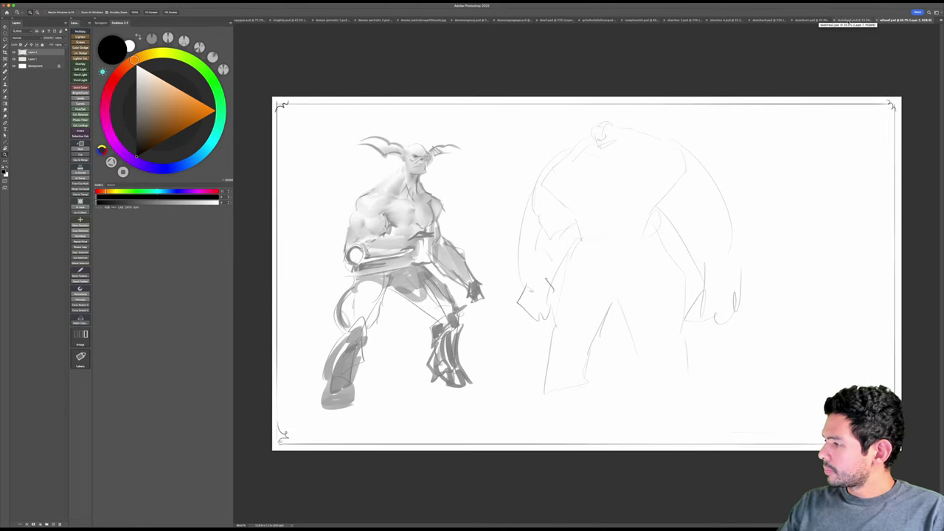
click(849, 20)
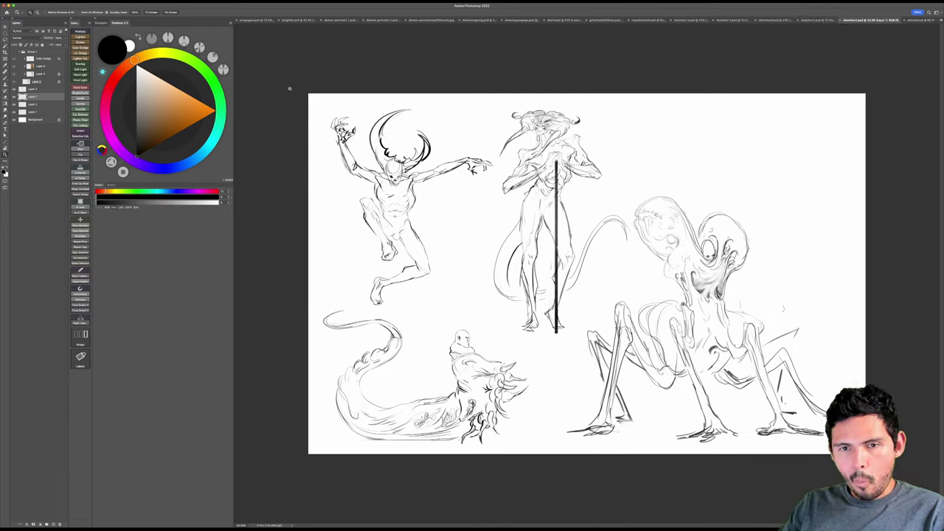
click(14, 52)
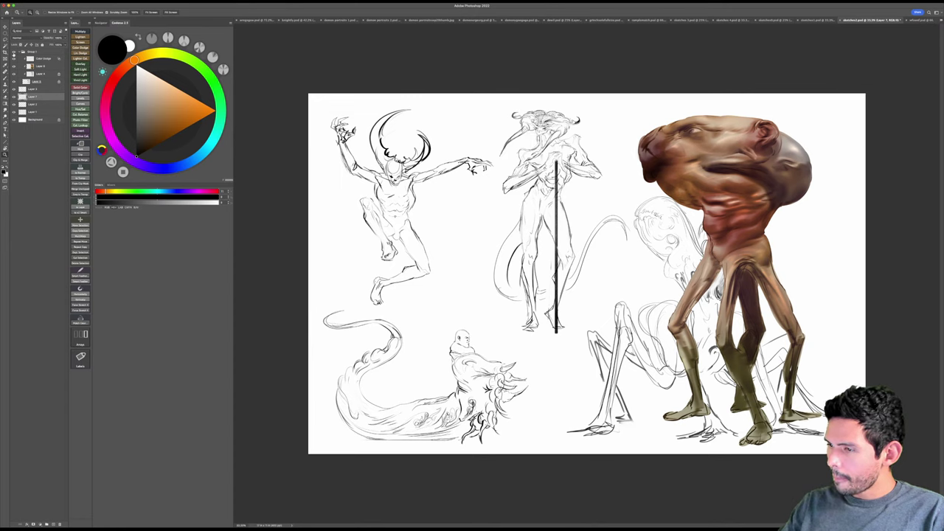
click(14, 59)
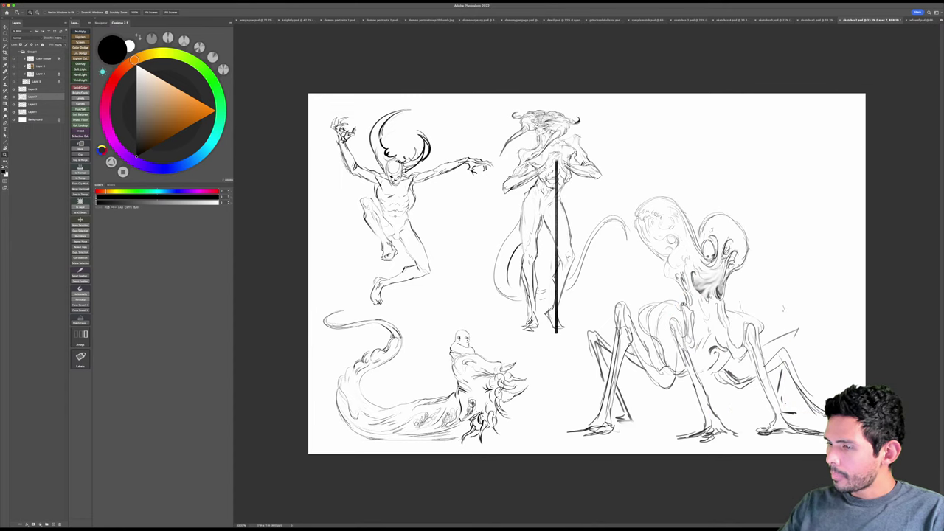
Step: Browse back through the earlier sketch documents, from the blue creature and bald bust sheet to the caped figures
click(815, 20)
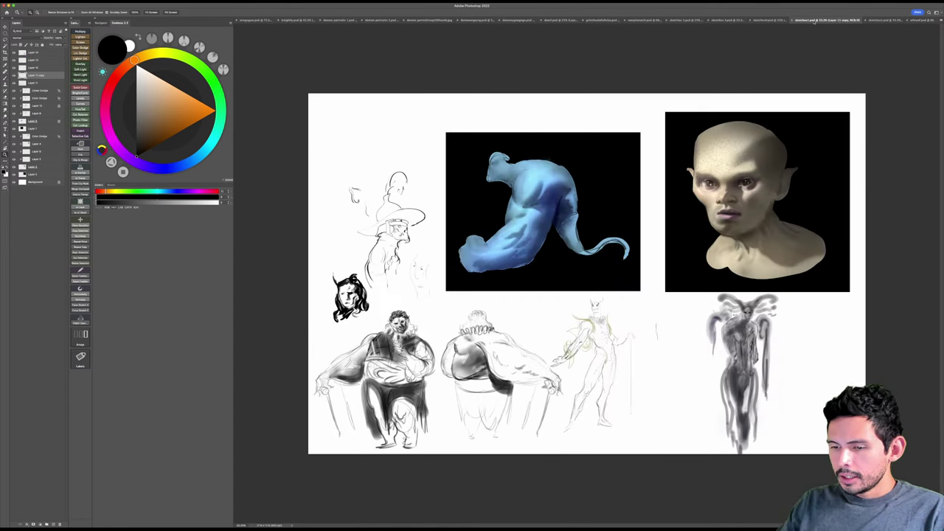
click(774, 21)
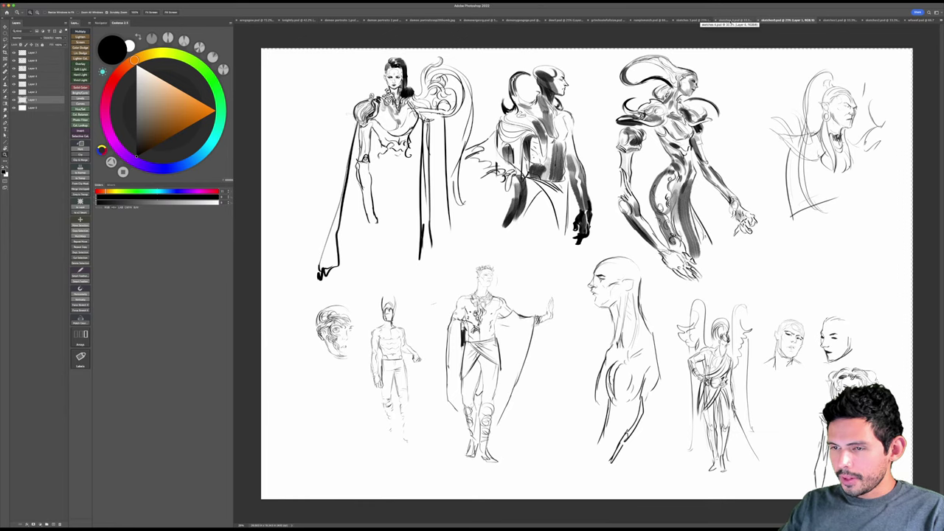
click(731, 20)
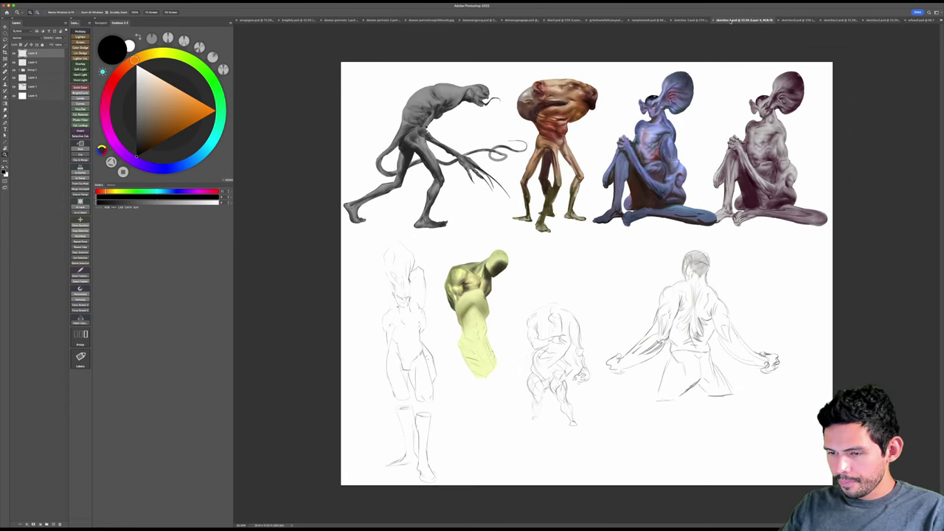
click(691, 21)
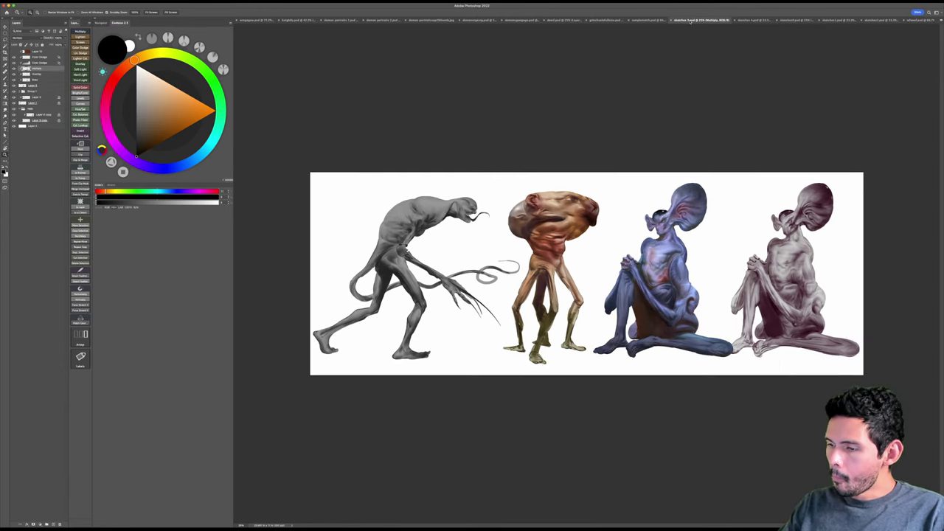
click(636, 21)
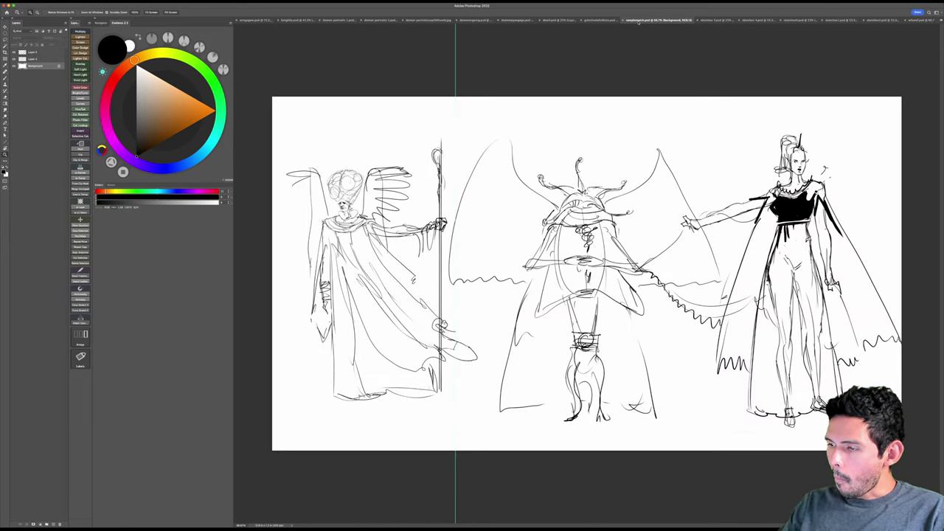
Step: Examine the seated blue demon in the painted lineup up close, and inspect the winged demon between the two caped figures
click(701, 21)
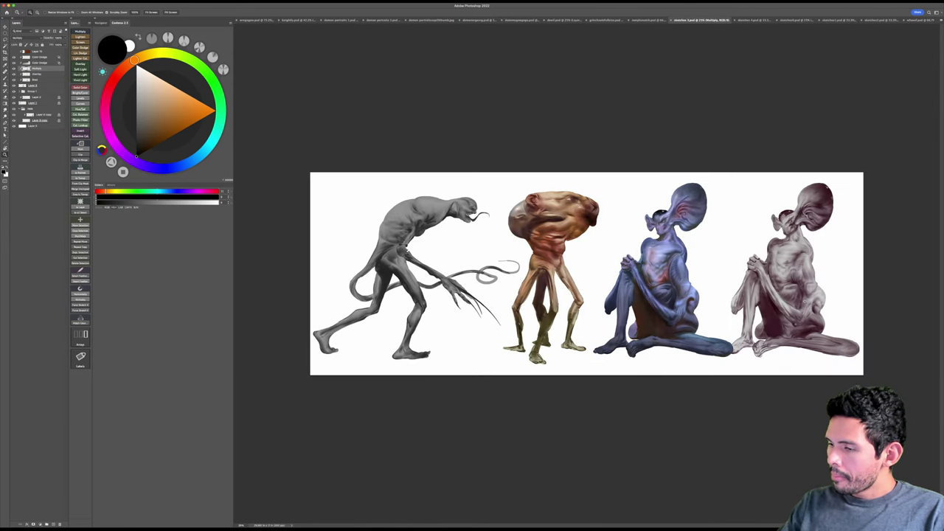
drag(749, 285, 766, 287)
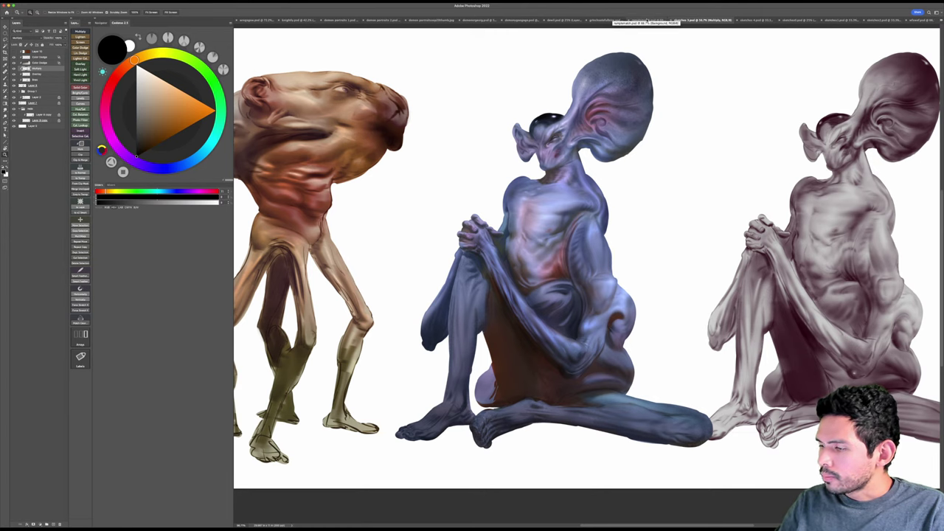
click(647, 21)
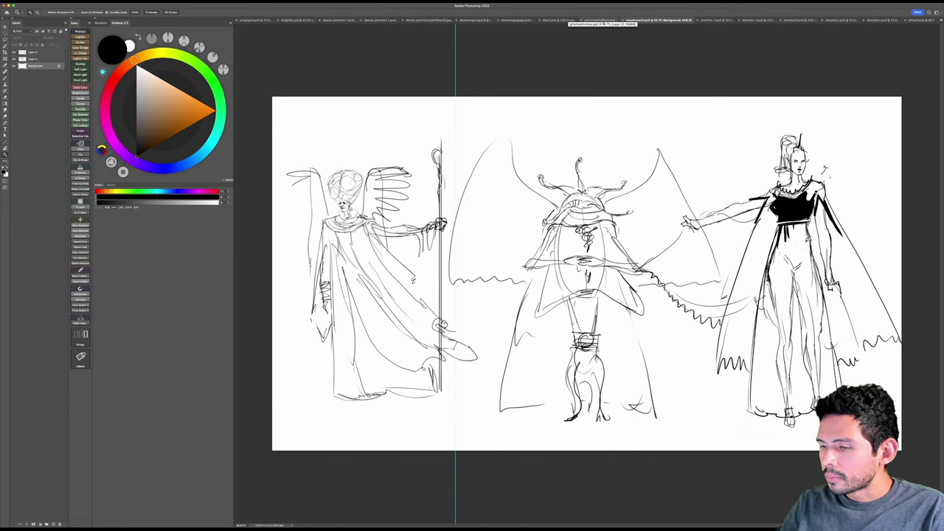
drag(603, 230, 653, 231)
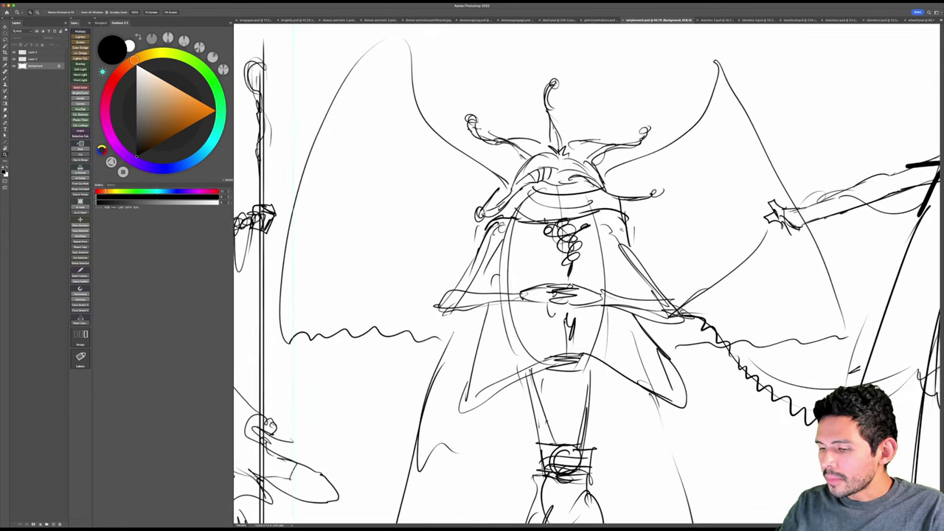
Step: Browse back through the demon artwork documents, from the caped figure sketches and winged demon painting to the grayscale octopus-headed lineup
key(super+0)
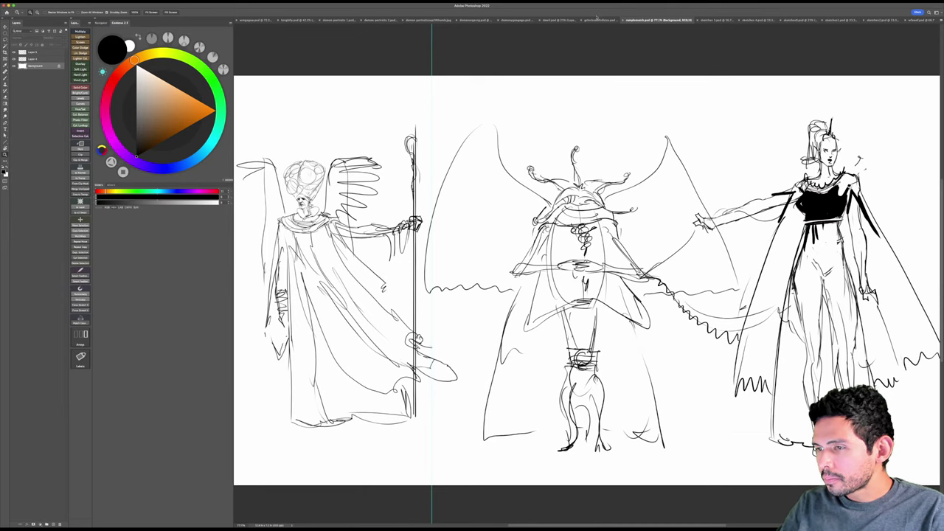
click(597, 20)
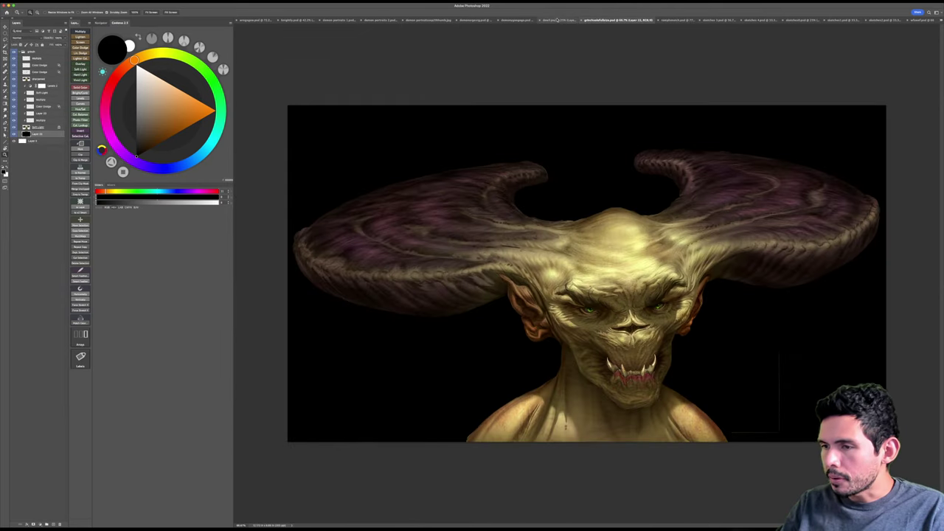
click(567, 20)
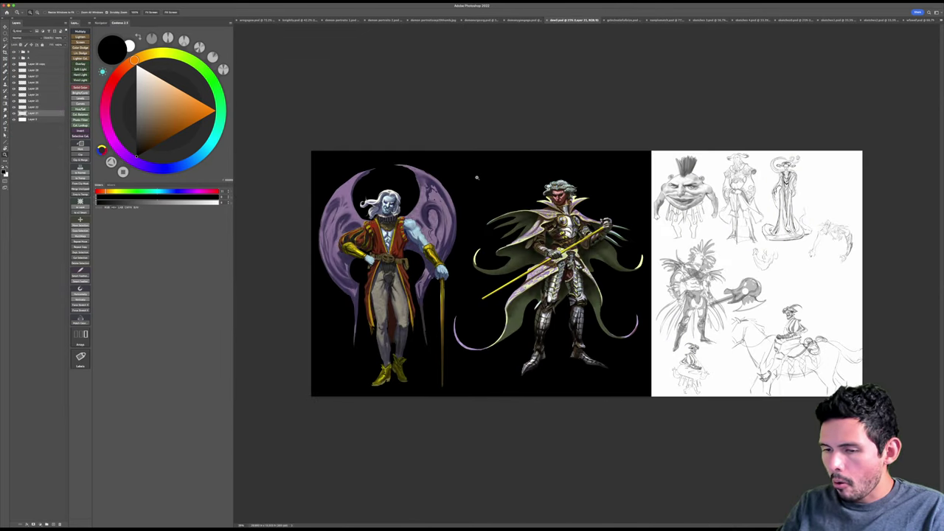
scroll(481, 178, up, 3)
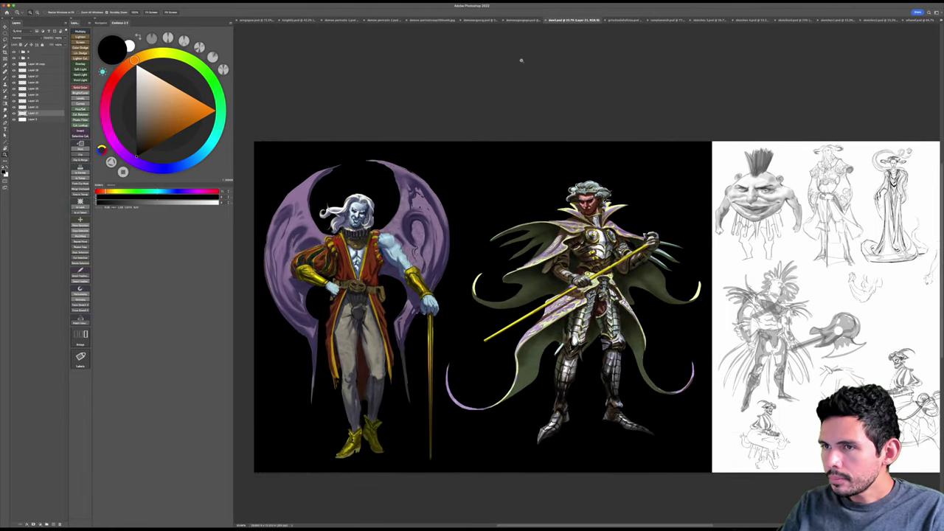
click(524, 20)
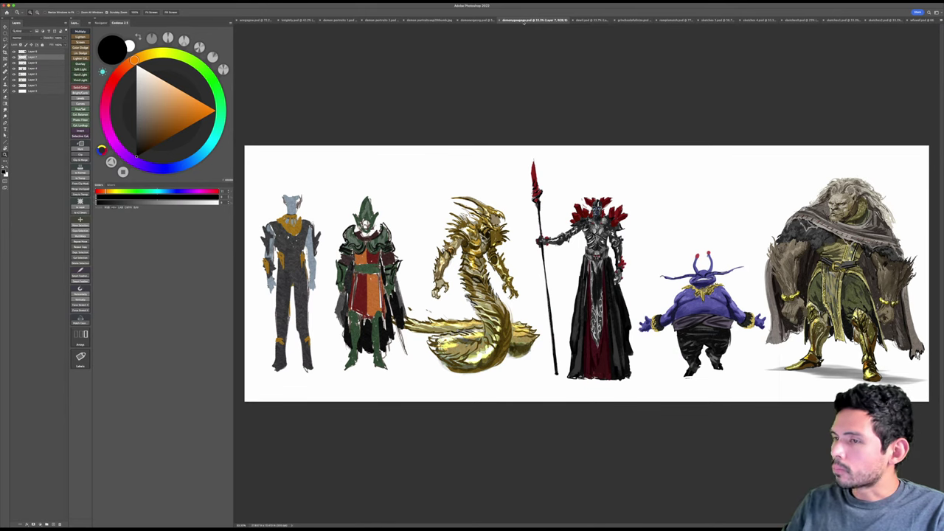
click(479, 20)
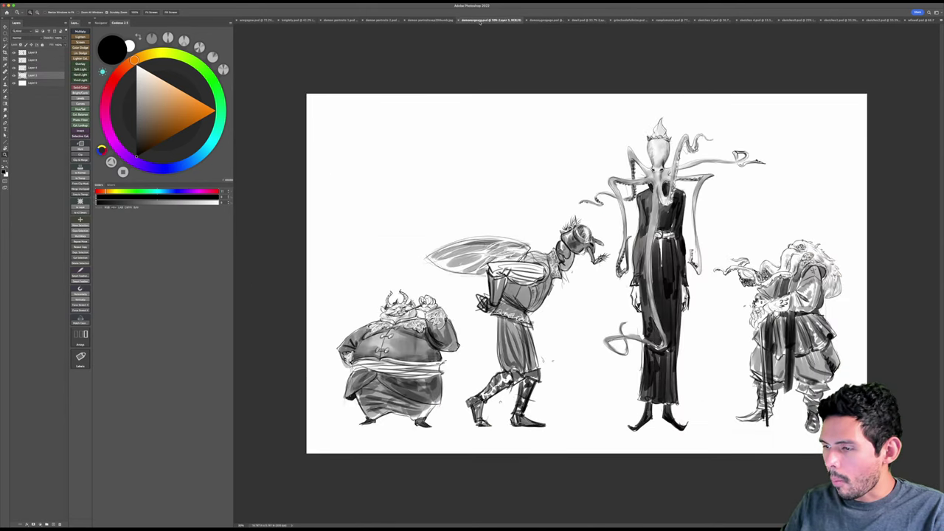
drag(498, 50, 500, 51)
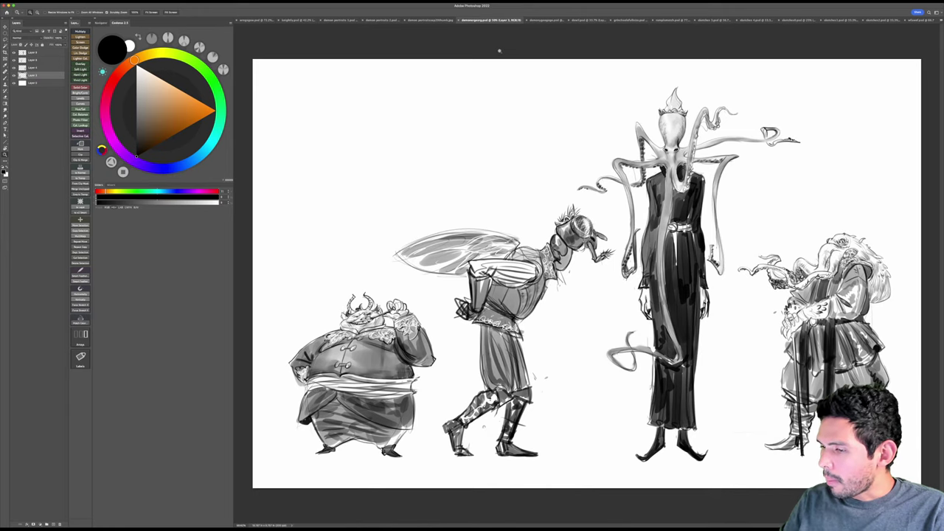
drag(499, 51, 500, 51)
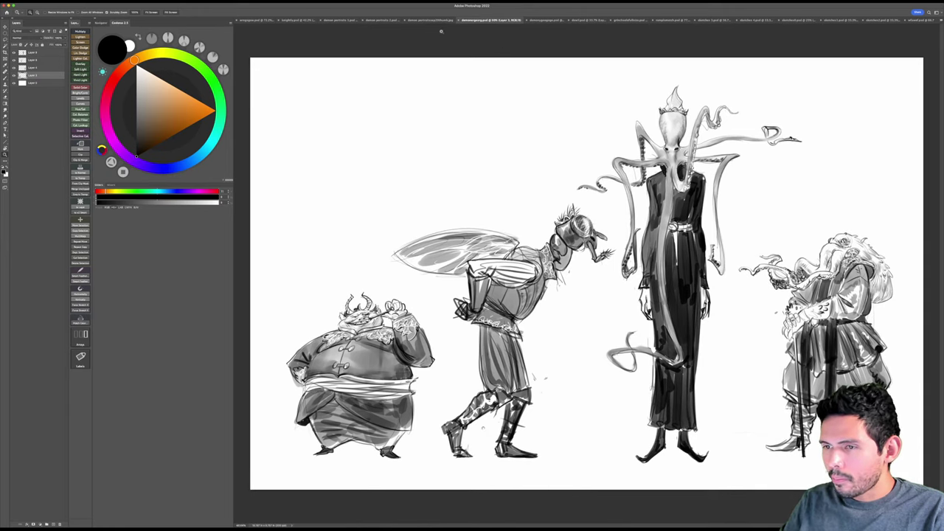
Step: Close the horned demon portrait JPG and the spotted skull-faced demon document, and bring up the demon portraits 1.psd head sheet
click(435, 20)
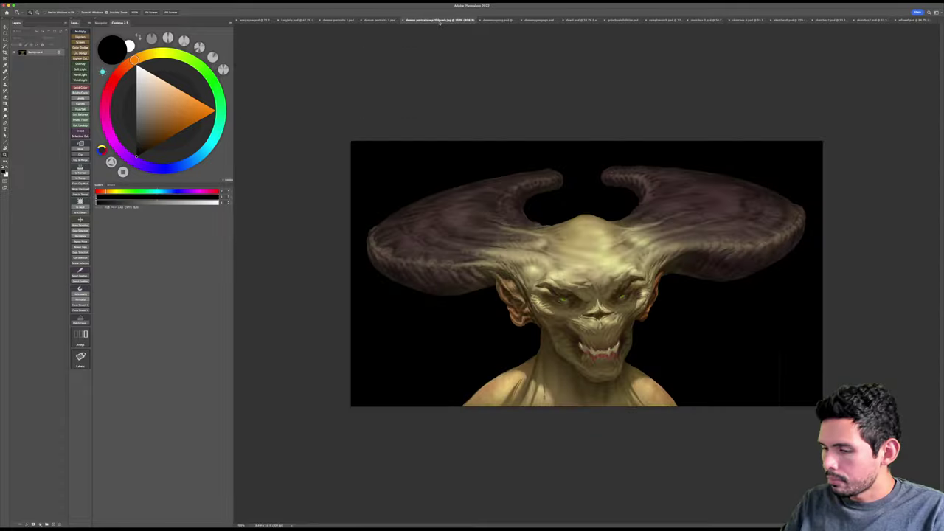
click(386, 21)
click(432, 20)
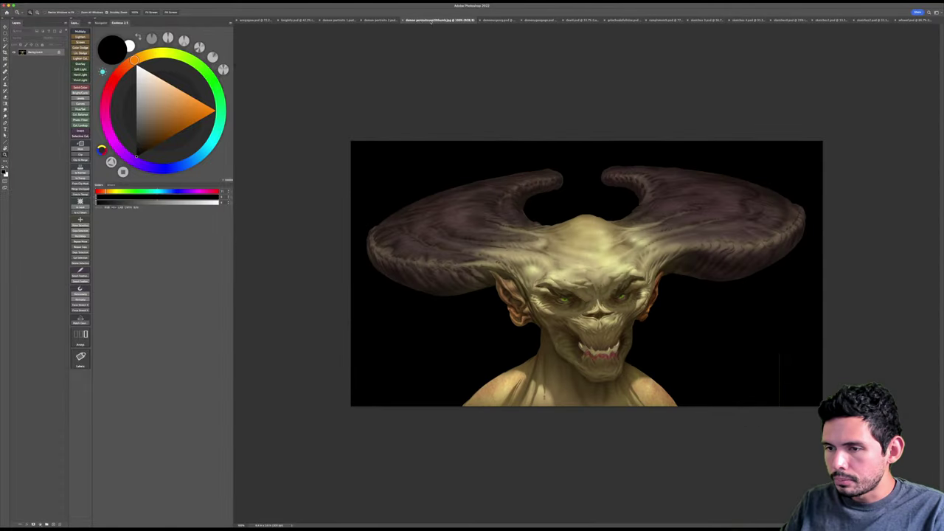
click(399, 21)
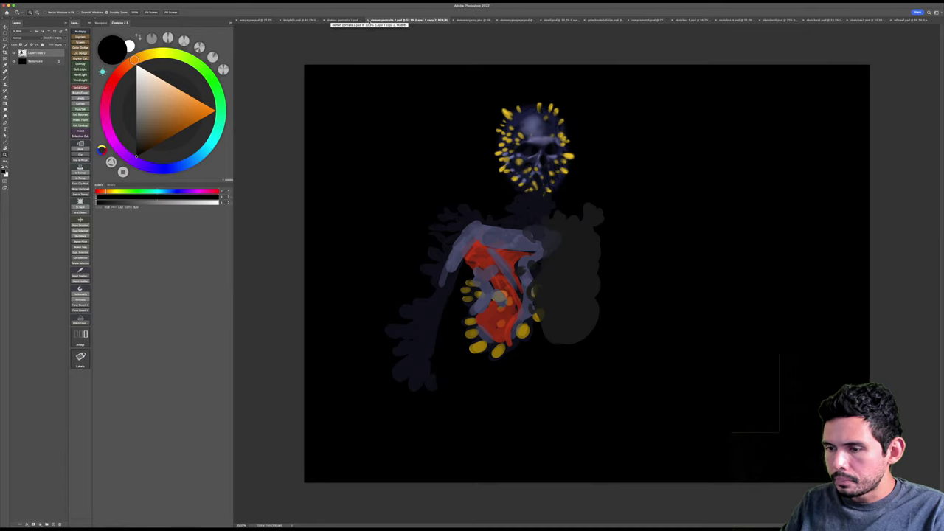
click(369, 21)
click(352, 21)
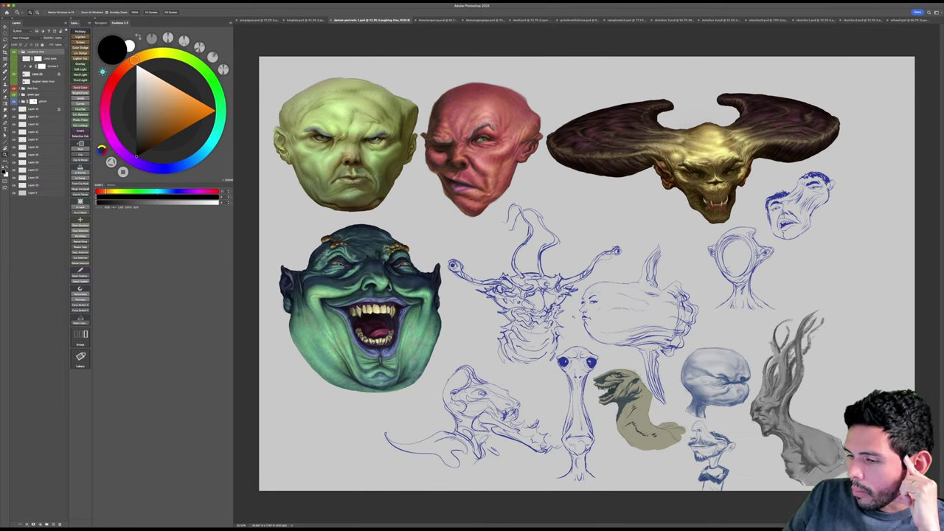
Step: Examine the blue line sketches on the demon portraits sheet up close, especially the eye-stalked spiny creature and the fish-shaped head
drag(545, 299, 566, 301)
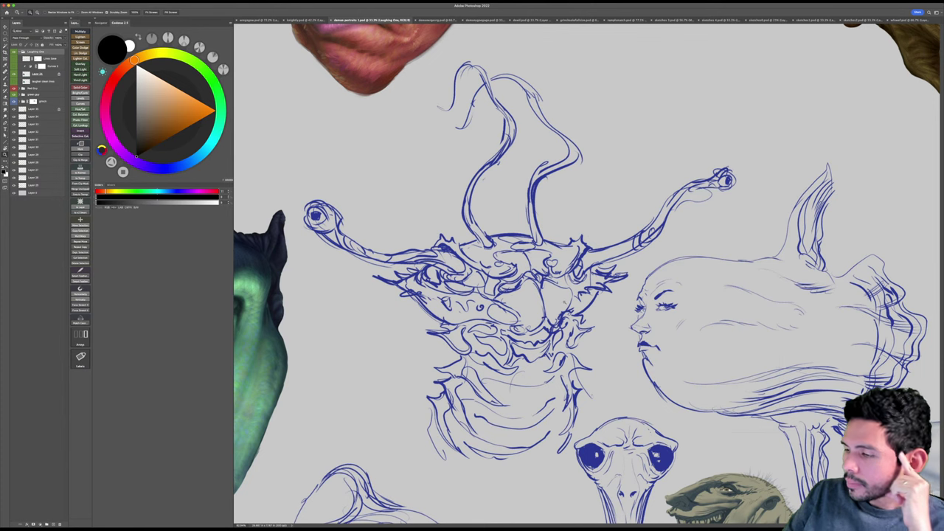
mouse_move(824, 358)
mouse_down()
mouse_move(850, 363)
mouse_move(624, 353)
mouse_move(666, 349)
mouse_move(628, 347)
mouse_move(637, 324)
mouse_move(610, 355)
mouse_move(556, 294)
mouse_up()
scroll(589, 274, down, 3)
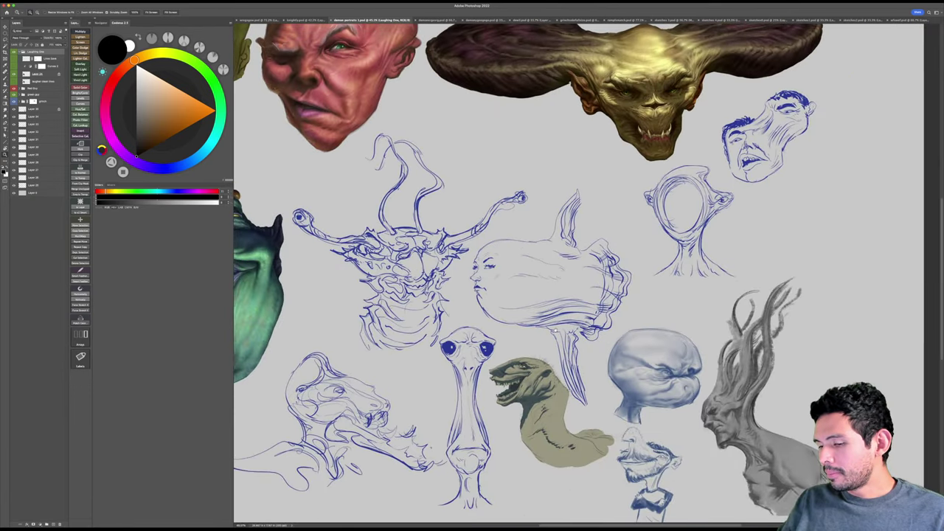
scroll(589, 275, left, 3)
drag(589, 266, 614, 266)
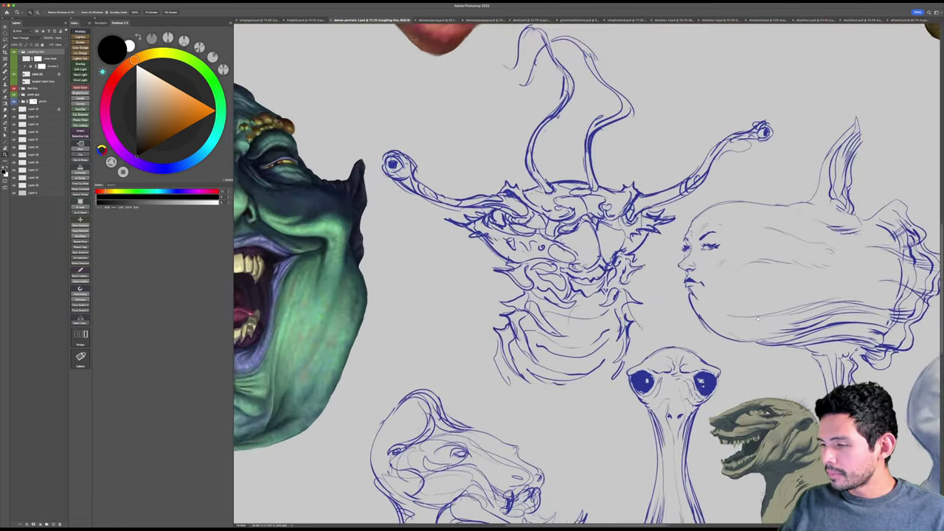
mouse_move(819, 310)
mouse_down()
mouse_move(566, 306)
mouse_move(584, 300)
mouse_up()
scroll(579, 355, up, 3)
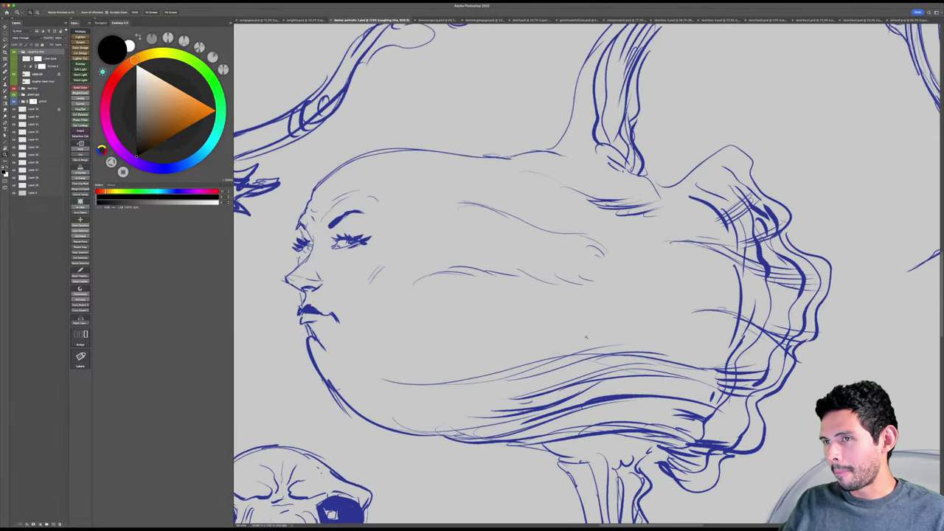
scroll(587, 337, down, 5)
scroll(654, 310, left, 3)
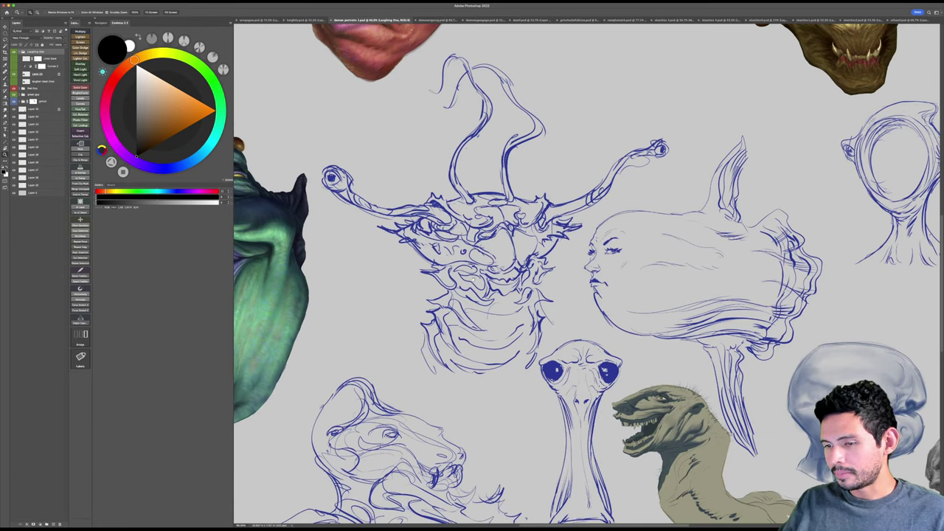
scroll(588, 275, left, 2)
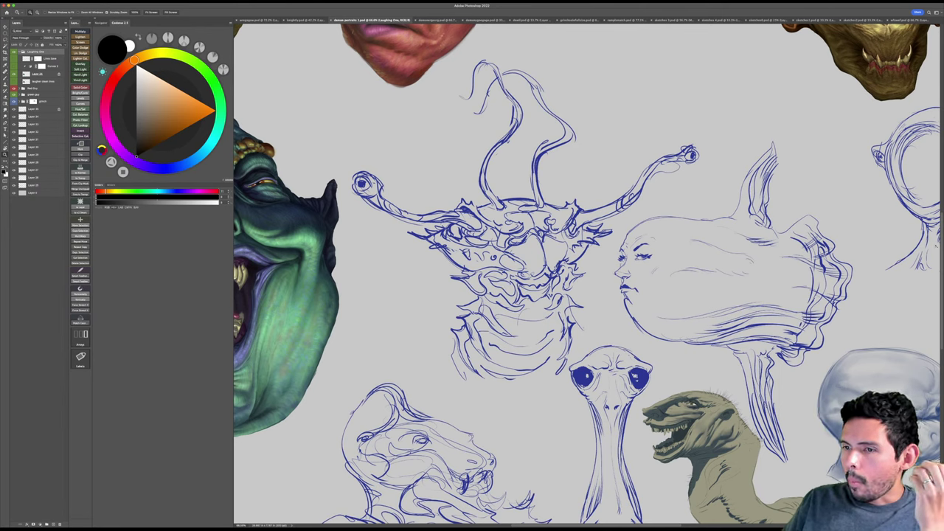
Step: Look over the armored knights lineup, return to the fire character document and delete the layer with the two rough pose sketches
click(306, 20)
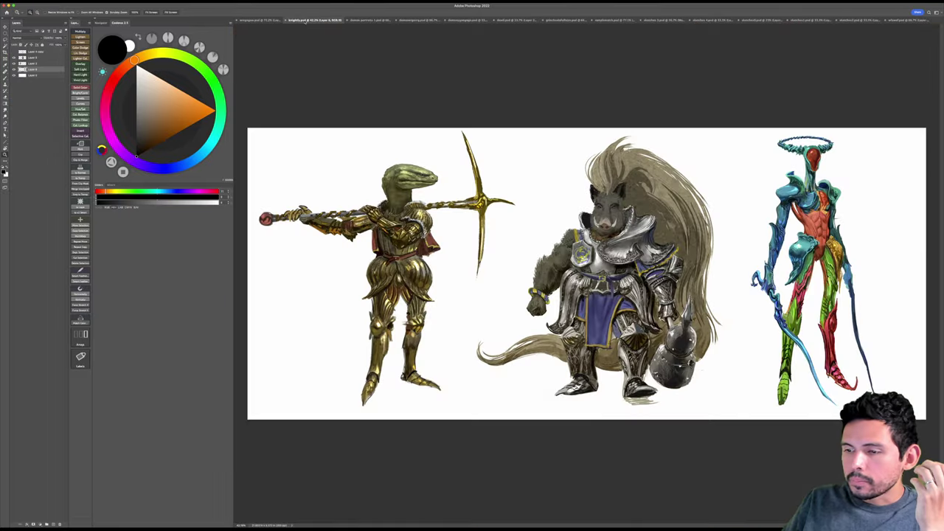
click(260, 20)
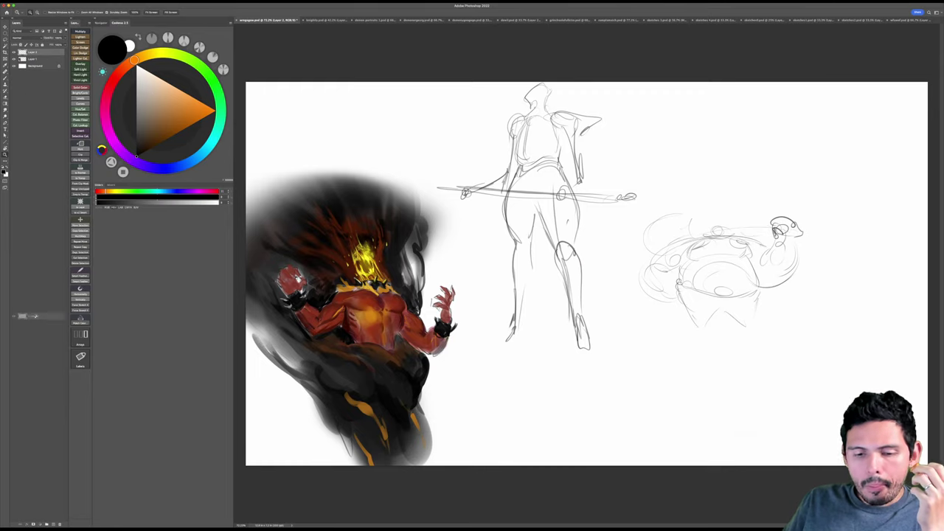
key(Delete)
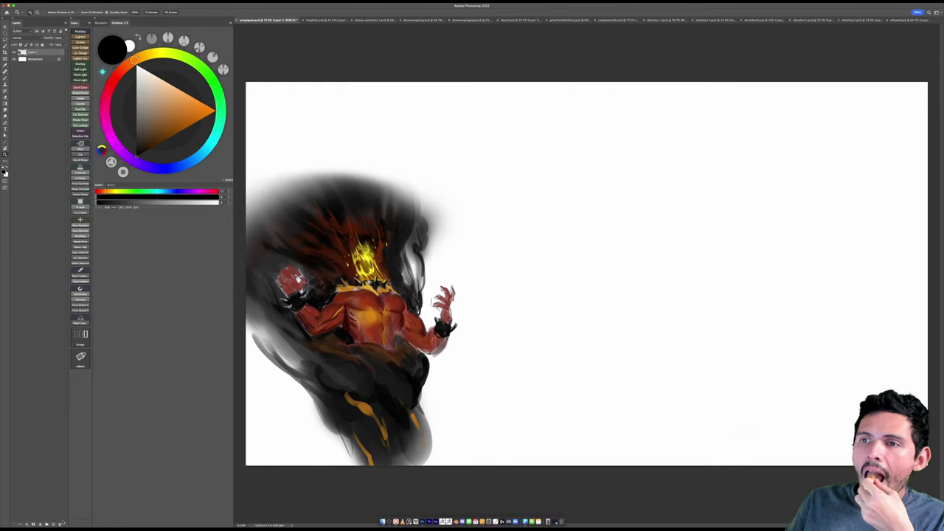
Step: Marquee-select a rectangular area around the blue eye-stalked creature sketch on the demon portraits 1.psd sheet for copying
click(376, 21)
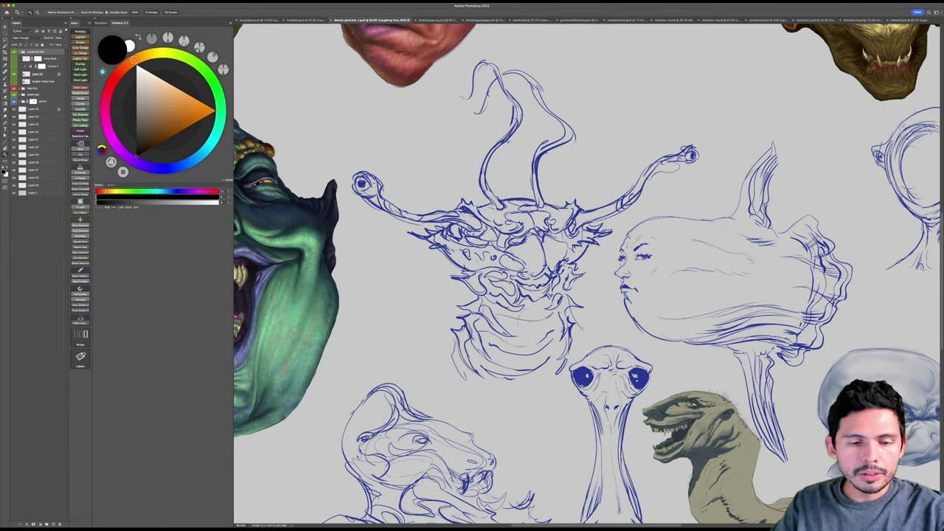
key(l)
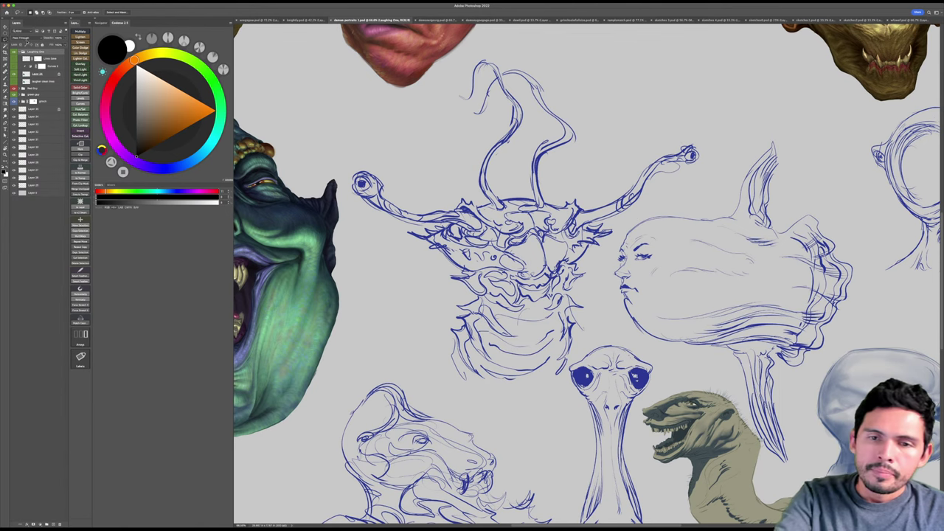
click(6, 33)
click(29, 33)
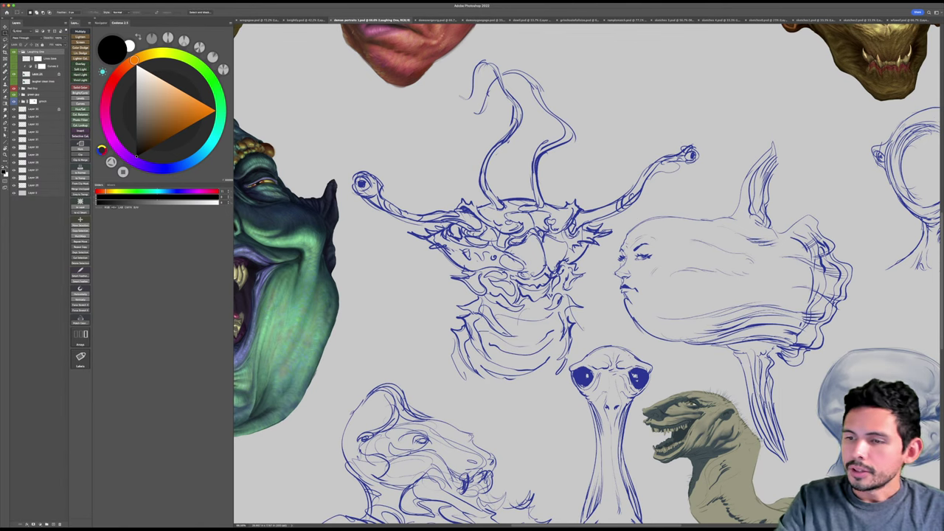
drag(310, 43, 698, 386)
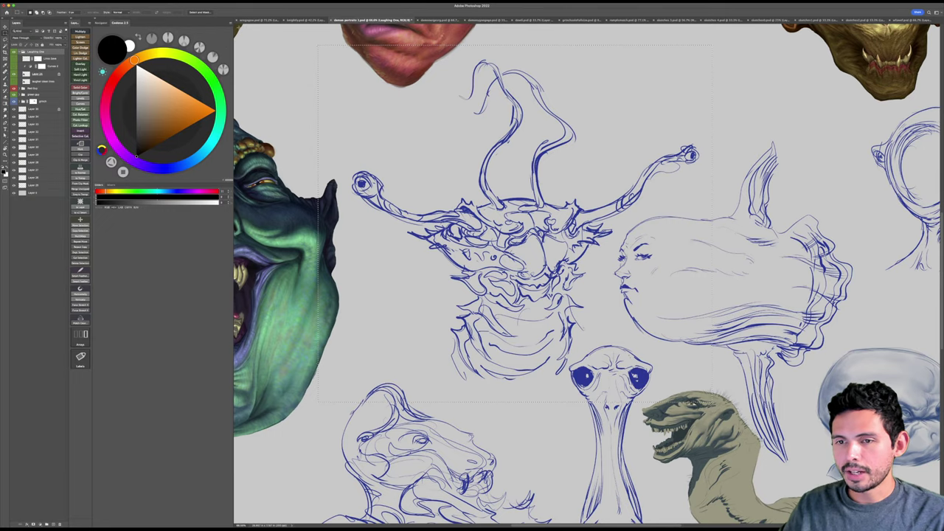
Step: Paste the copied creature sketch into the fire character document, scale it down and place it in the canvas's upper-right corner
click(251, 20)
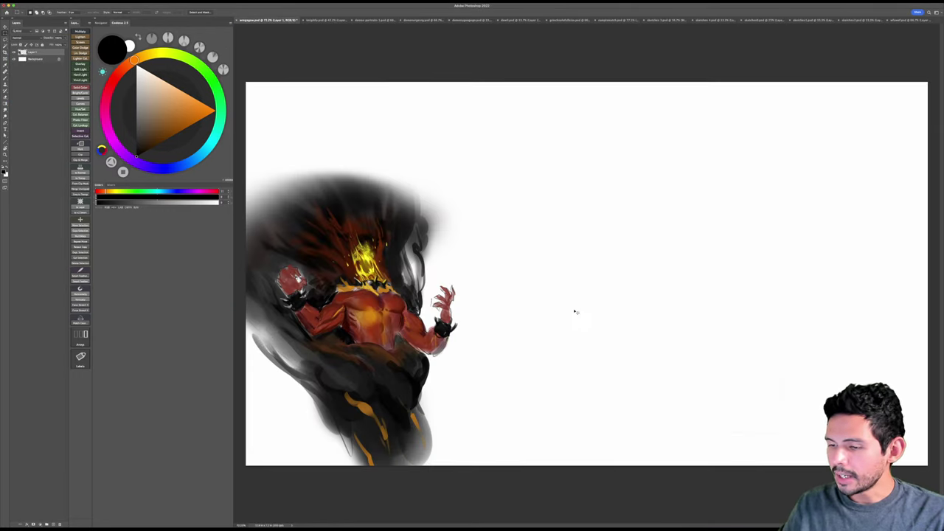
key(ctrl+v)
key(ctrl+t)
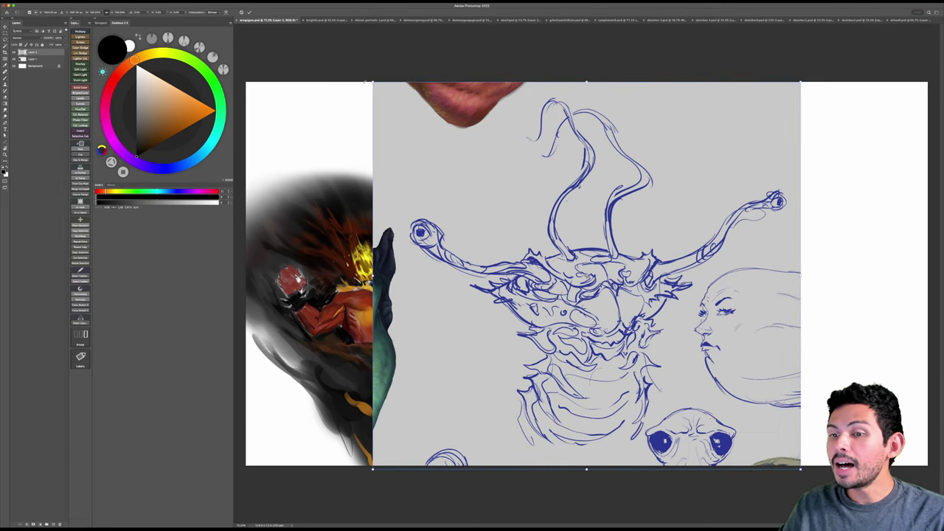
drag(372, 82, 674, 270)
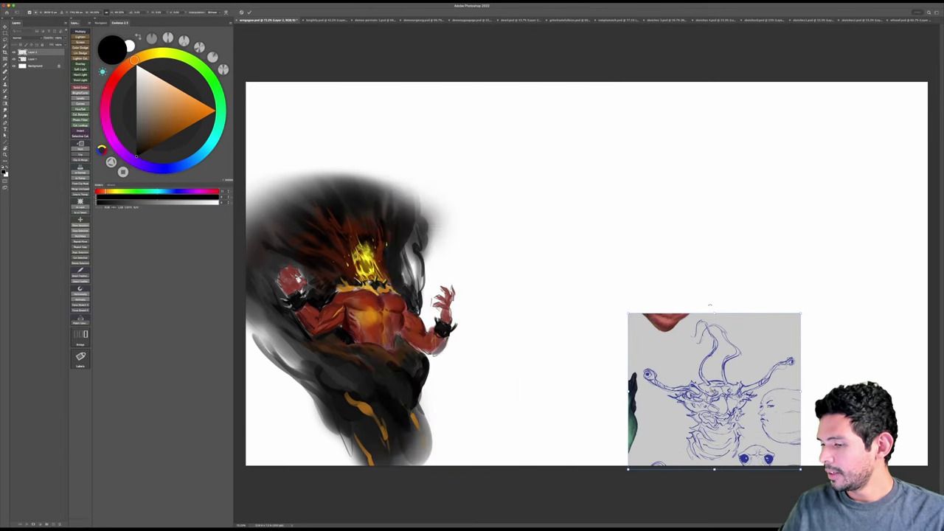
drag(748, 345, 738, 181)
mouse_move(738, 295)
mouse_down()
mouse_move(825, 97)
mouse_move(832, 112)
mouse_up()
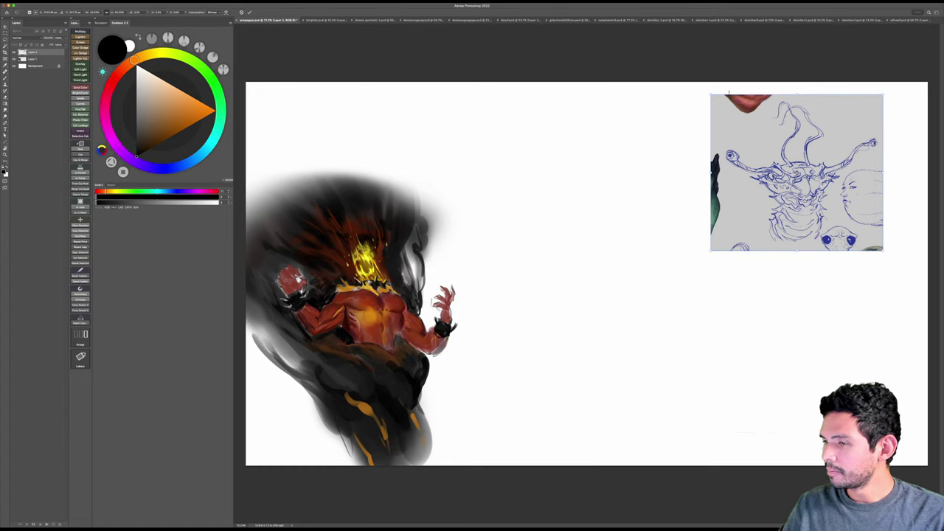
drag(710, 95, 783, 108)
key(Return)
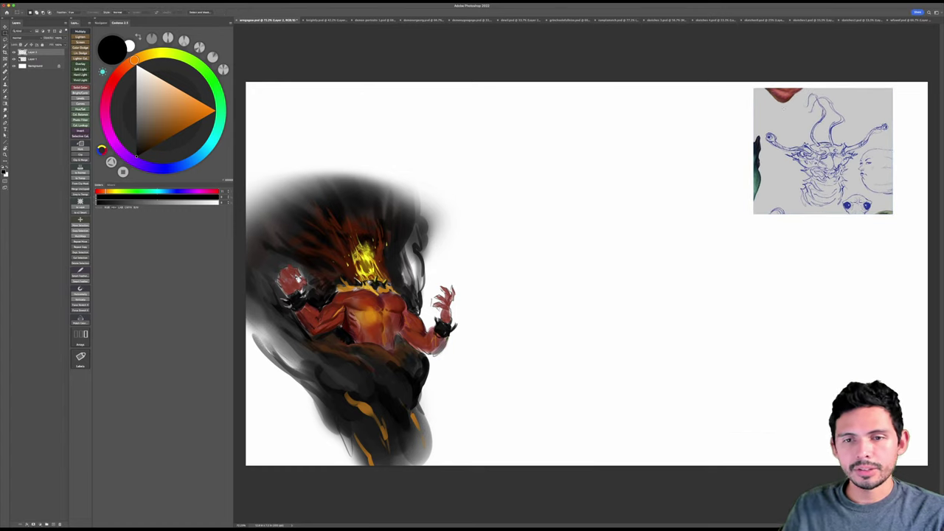
Step: Add a new empty layer between the fire character's Layer 1 and the pasted reference sketch
key(z)
drag(649, 298, 641, 294)
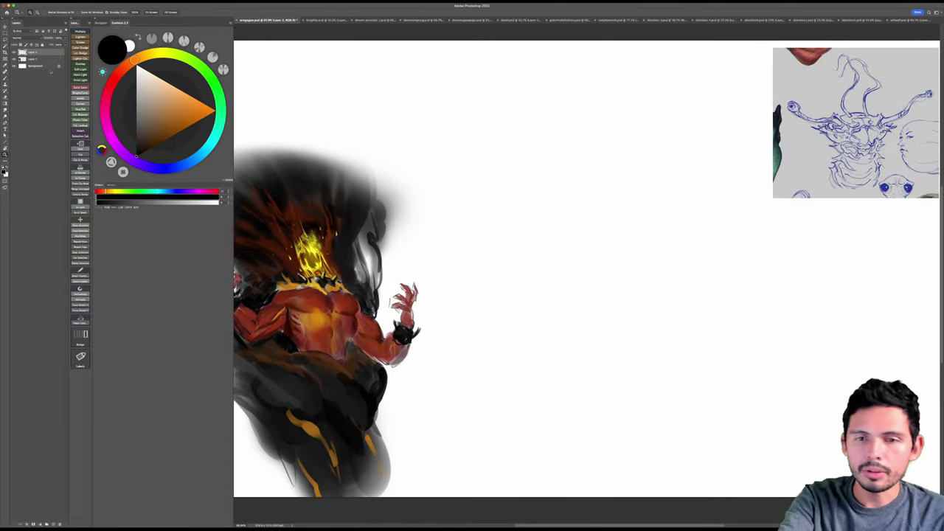
click(50, 60)
key(super+shift+alt+n)
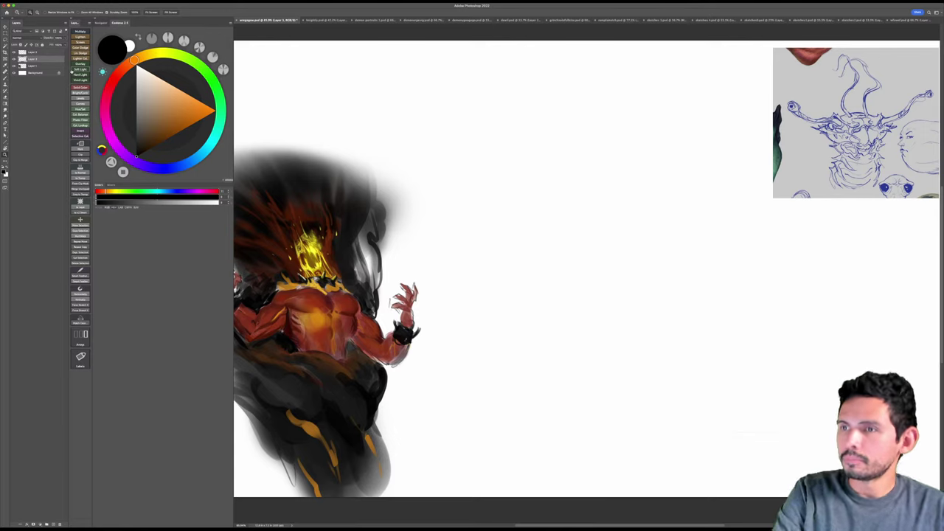
Step: Choose a brush preset from the Standards group for line drawing and set the painting color to dark brown
mouse_move(674, 286)
mouse_down()
mouse_move(666, 274)
mouse_move(655, 281)
mouse_up()
right_click(656, 281)
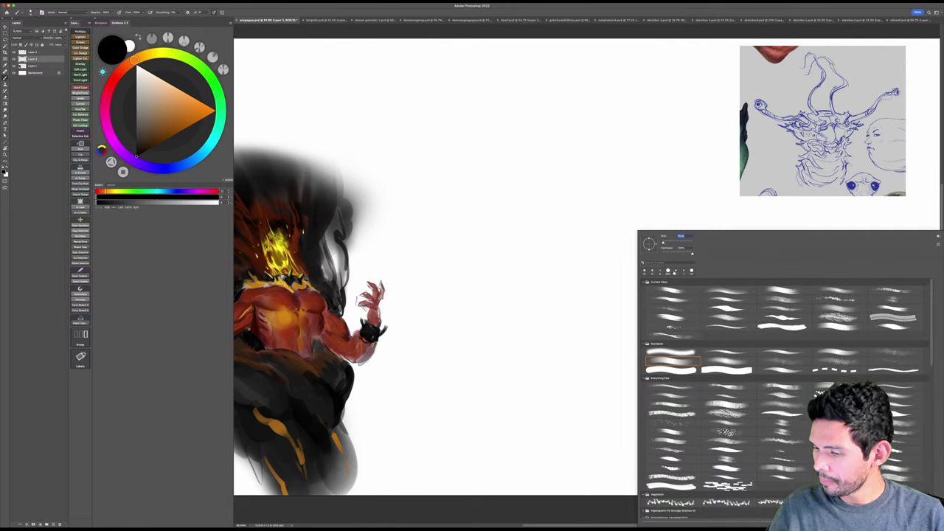
double_click(673, 362)
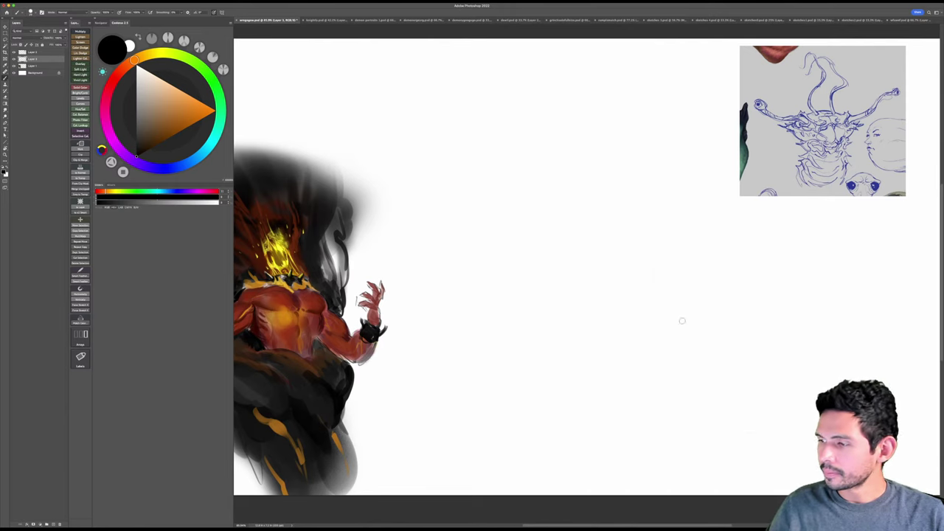
right_click(684, 313)
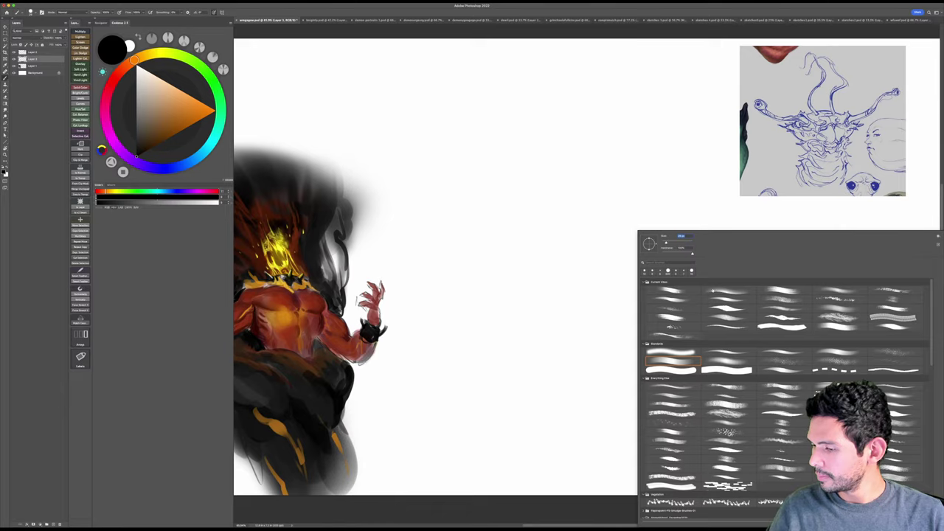
double_click(683, 361)
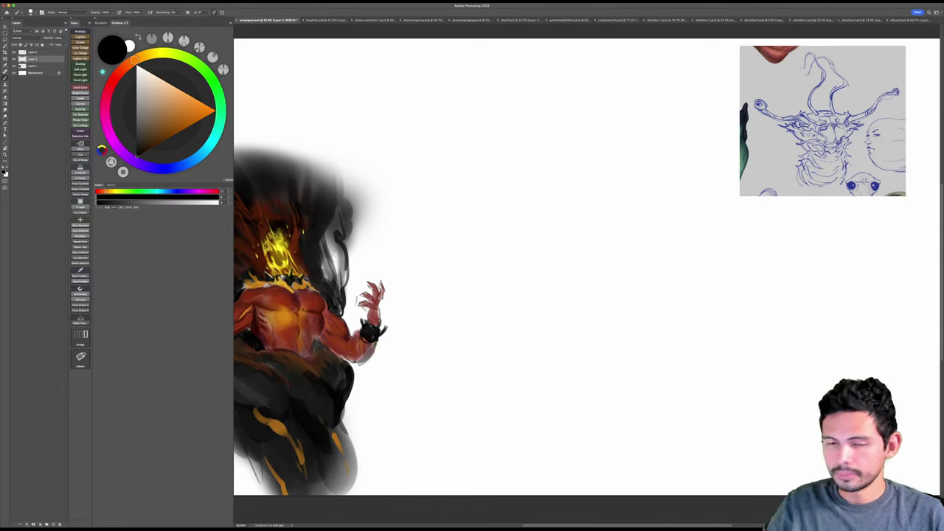
click(152, 145)
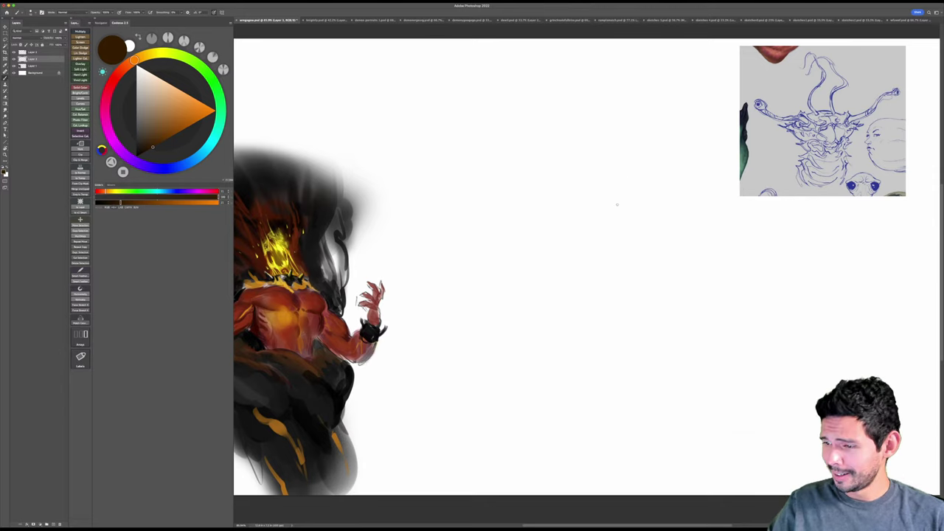
Step: Sketch an oval creature head with brow details and two long curved eye stalks rising outward, following the blue reference
mouse_move(583, 169)
mouse_down()
mouse_move(553, 185)
mouse_move(550, 171)
mouse_move(587, 164)
mouse_up()
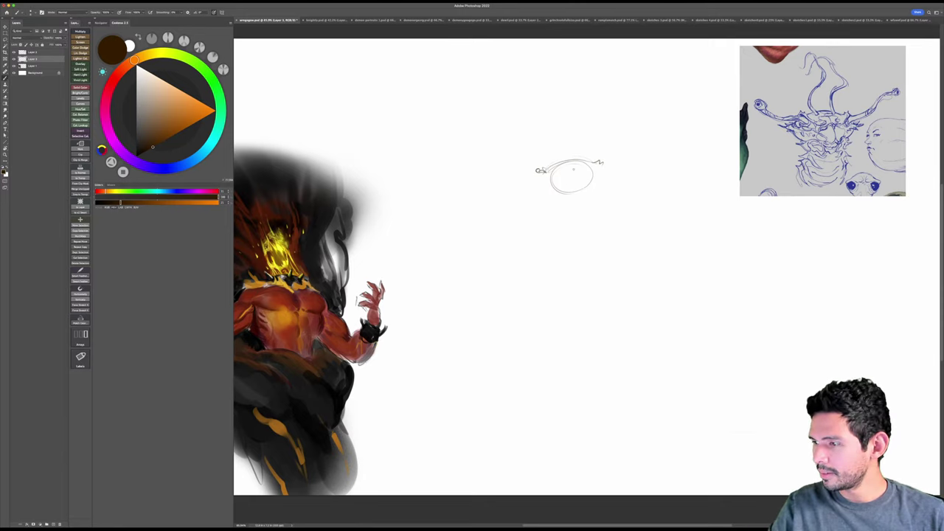
mouse_move(539, 172)
mouse_down()
mouse_move(600, 162)
mouse_move(575, 177)
mouse_move(580, 186)
mouse_move(477, 151)
mouse_up()
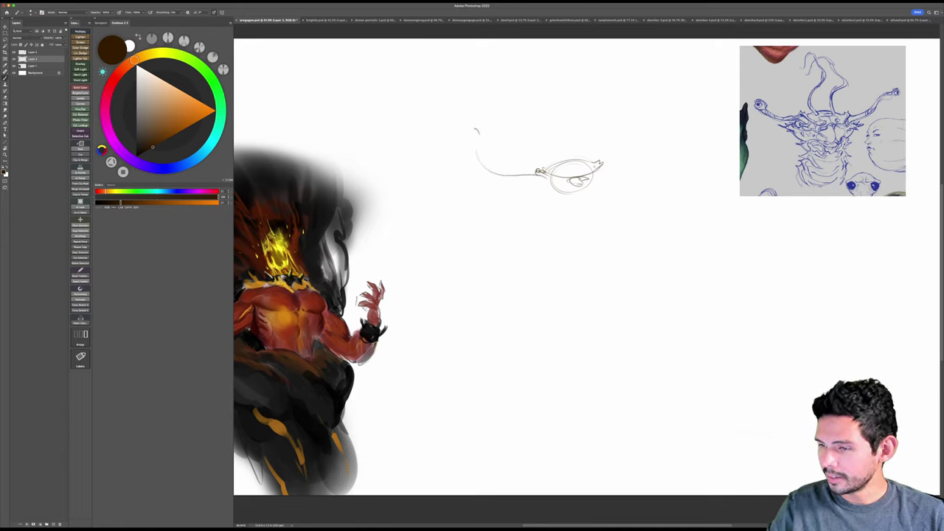
drag(604, 168, 667, 109)
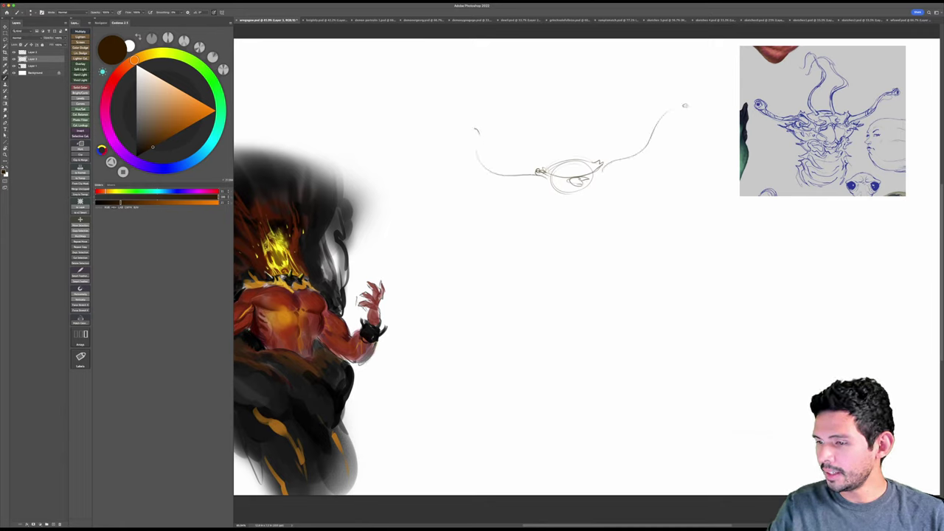
Step: Add pointed cheek frills and facial features to the creature's head, and thicken both eye stalks with second contour lines
mouse_move(535, 177)
mouse_down()
mouse_move(521, 186)
mouse_move(577, 199)
mouse_up()
drag(526, 183, 555, 180)
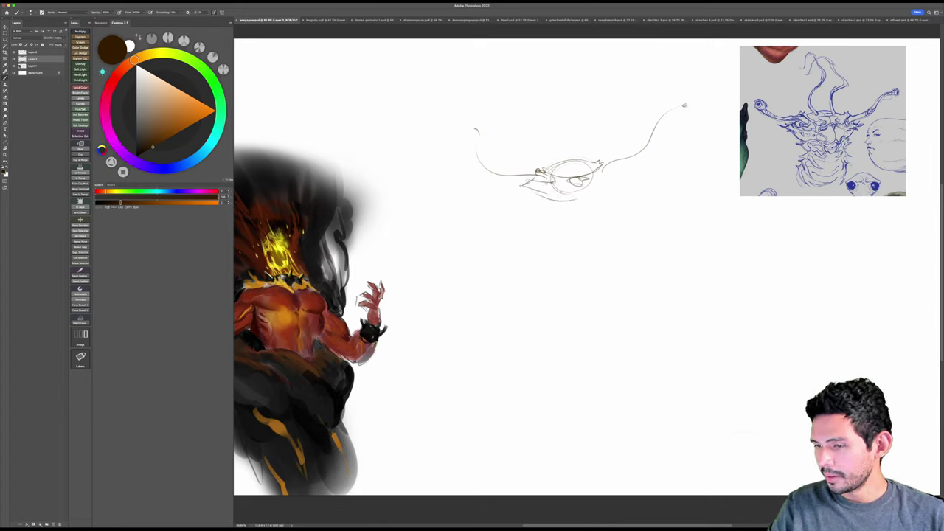
mouse_move(611, 173)
mouse_down()
mouse_move(579, 200)
mouse_move(588, 188)
mouse_move(573, 202)
mouse_move(592, 193)
mouse_move(548, 204)
mouse_move(586, 203)
mouse_move(541, 200)
mouse_move(579, 158)
mouse_move(526, 170)
mouse_move(483, 158)
mouse_up()
mouse_move(481, 157)
mouse_down()
mouse_move(474, 125)
mouse_move(514, 185)
mouse_move(534, 186)
mouse_up()
mouse_move(597, 166)
mouse_down()
mouse_move(601, 174)
mouse_move(645, 148)
mouse_move(670, 109)
mouse_move(692, 100)
mouse_move(664, 115)
mouse_move(608, 172)
mouse_up()
mouse_move(535, 177)
mouse_down()
mouse_move(545, 181)
mouse_move(541, 215)
mouse_up()
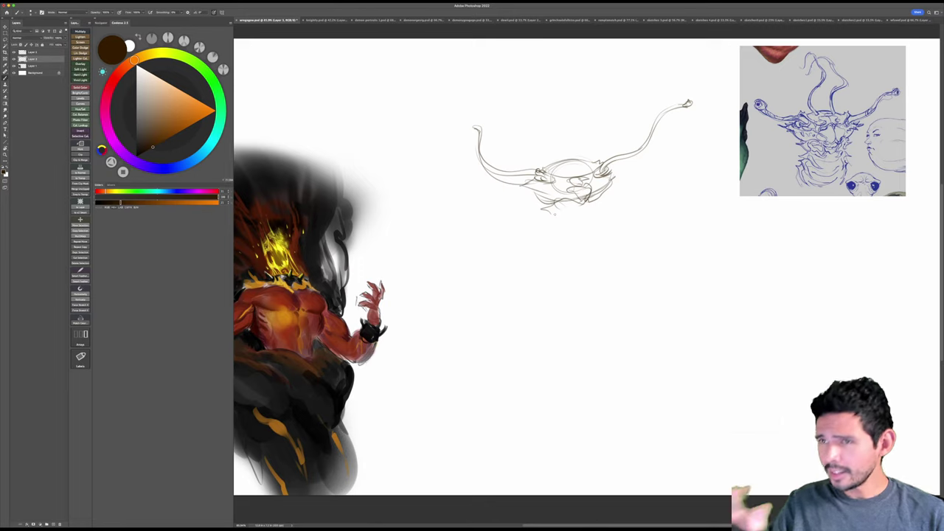
Step: Sketch jagged, leaf-like frills hanging down both sides of the neck below the creature's face
drag(552, 205, 532, 212)
mouse_move(536, 211)
mouse_down()
mouse_move(554, 238)
mouse_move(556, 221)
mouse_move(575, 230)
mouse_move(609, 193)
mouse_move(617, 231)
mouse_up()
mouse_move(545, 228)
mouse_down()
mouse_move(570, 253)
mouse_move(551, 265)
mouse_up()
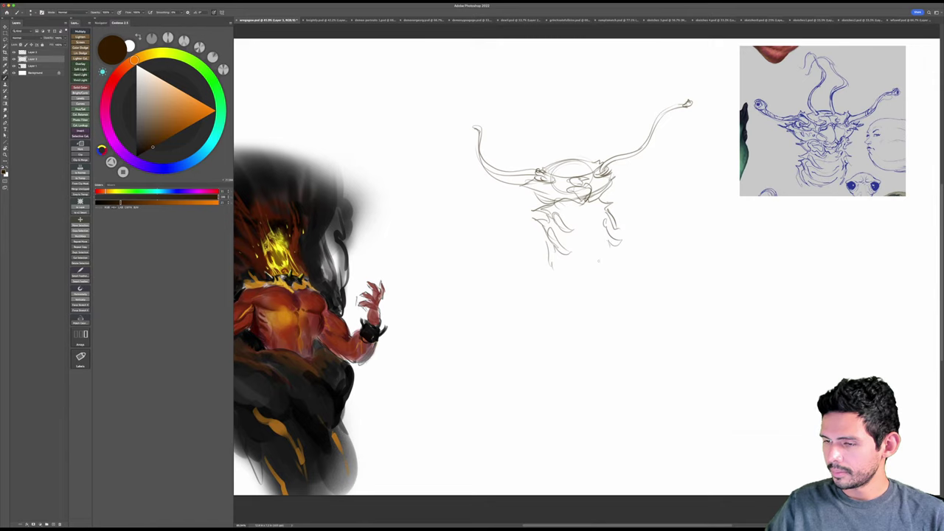
drag(603, 246, 599, 256)
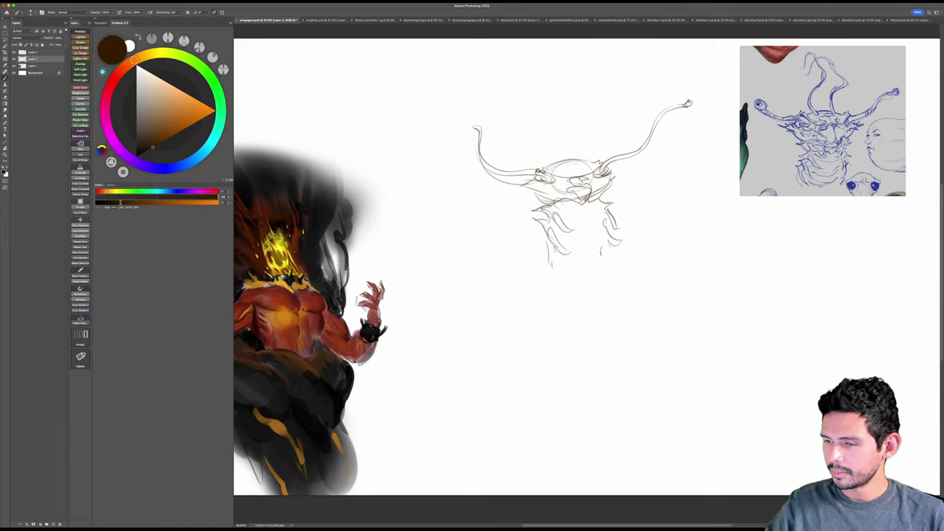
drag(549, 220, 532, 257)
mouse_move(608, 211)
mouse_down()
mouse_move(619, 236)
mouse_move(604, 258)
mouse_up()
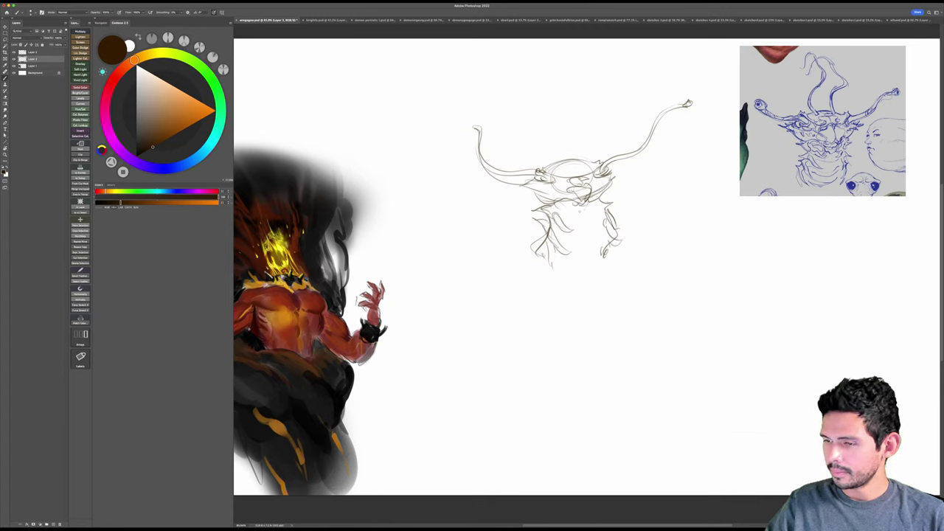
Step: Erase and redraw parts of the left eye stalk with a rounded tip, and scale the head sketch down slightly
key(e)
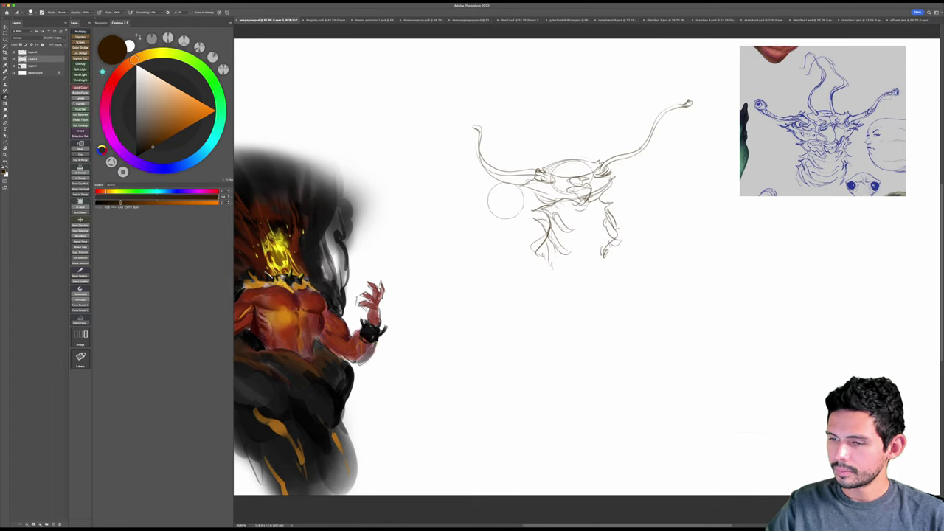
key(b)
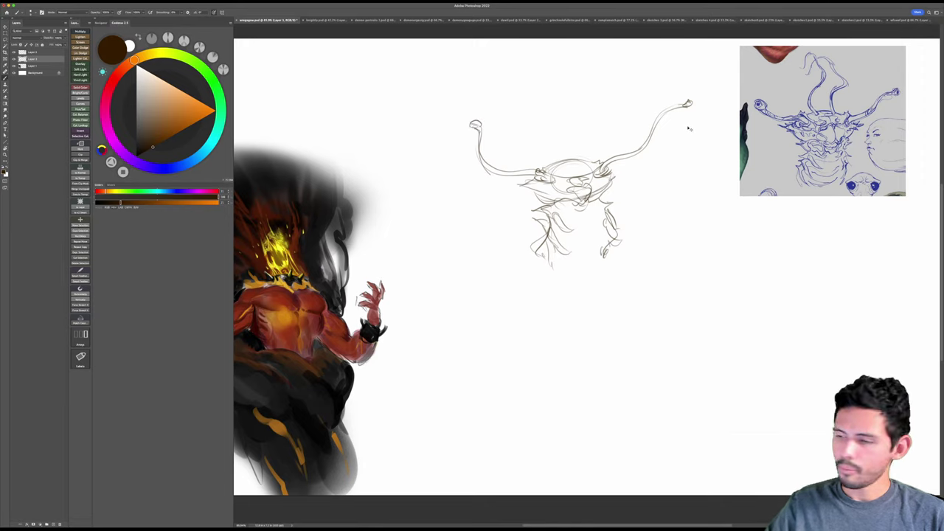
key(super+t)
drag(693, 98, 655, 128)
drag(584, 219, 599, 211)
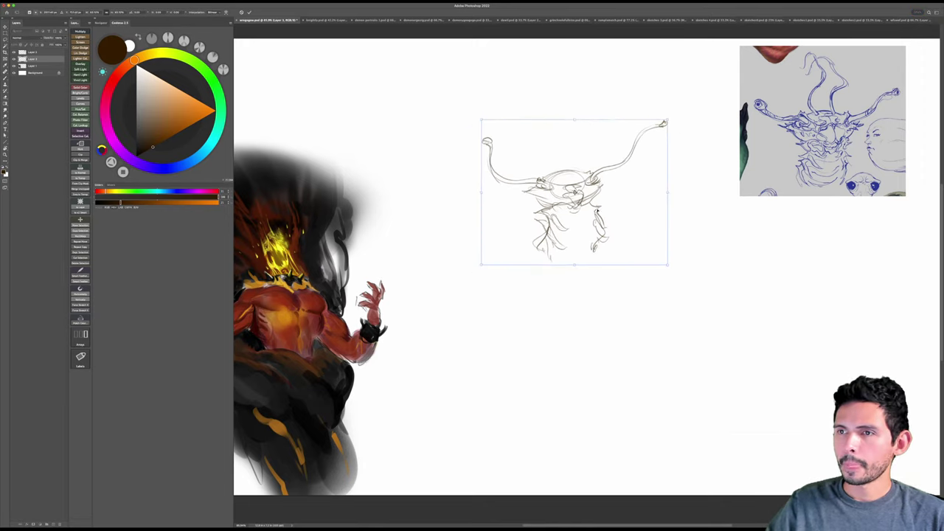
key(Return)
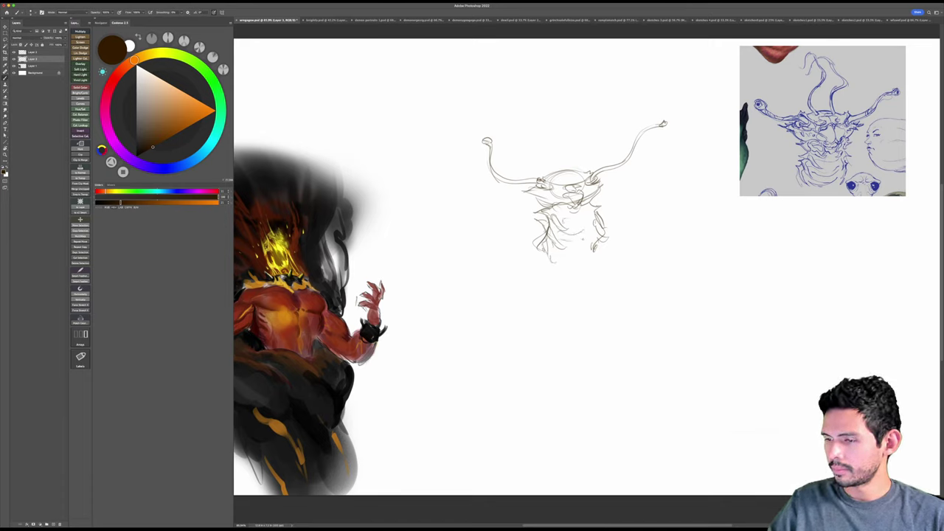
Step: Finish the throat with a rounded base and side frills, and move the head sketch higher on the canvas
drag(546, 256, 593, 267)
drag(540, 234, 521, 253)
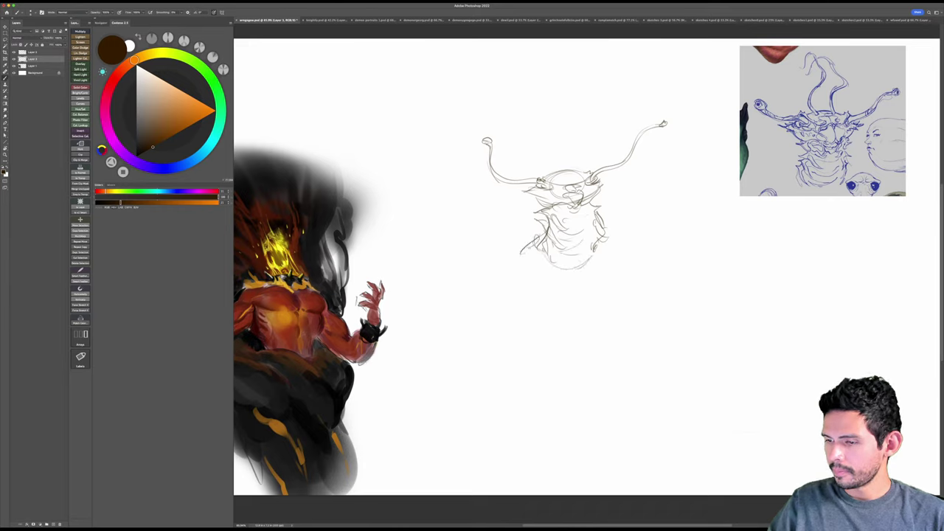
drag(602, 240, 613, 250)
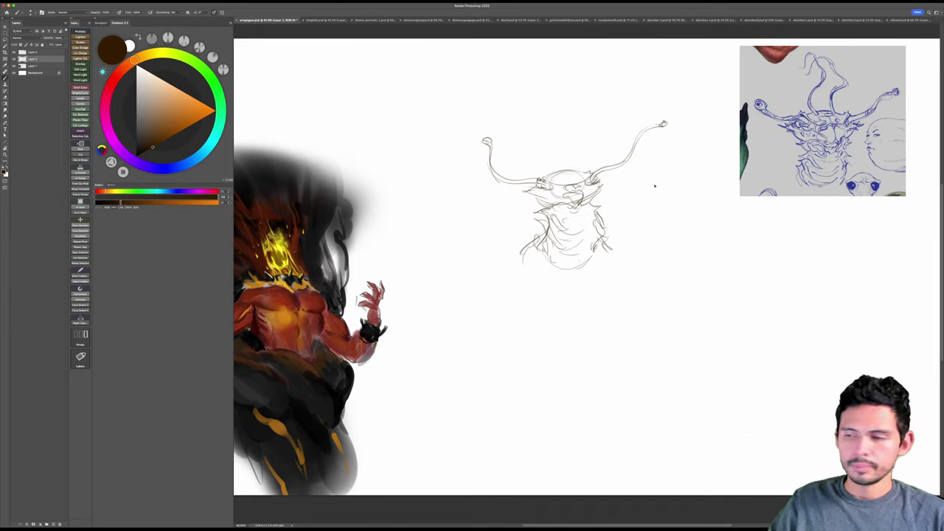
drag(655, 186, 685, 143)
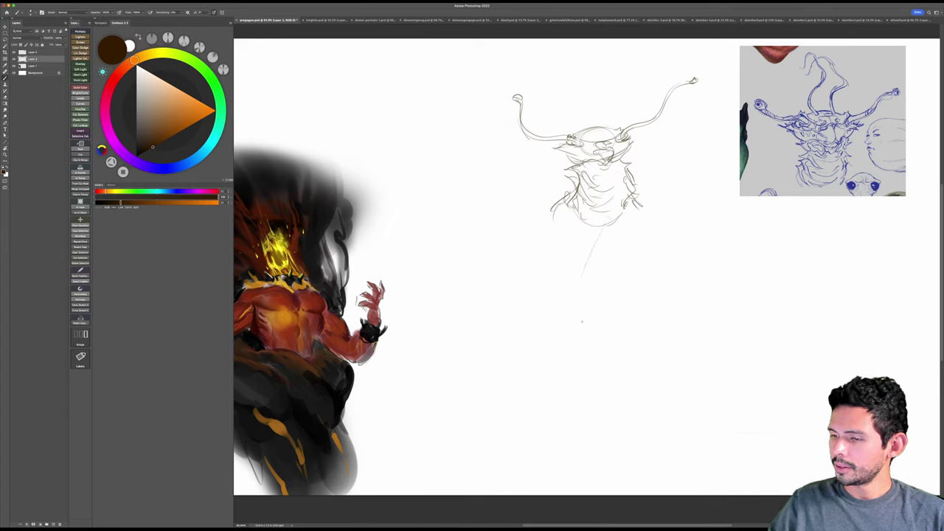
Step: Sketch a long serpentine body curving down from the neck, coiling at the base and rising into a tail
drag(614, 202, 569, 307)
mouse_move(609, 228)
mouse_down()
mouse_move(566, 453)
mouse_move(623, 427)
mouse_move(549, 434)
mouse_move(598, 477)
mouse_move(580, 426)
mouse_up()
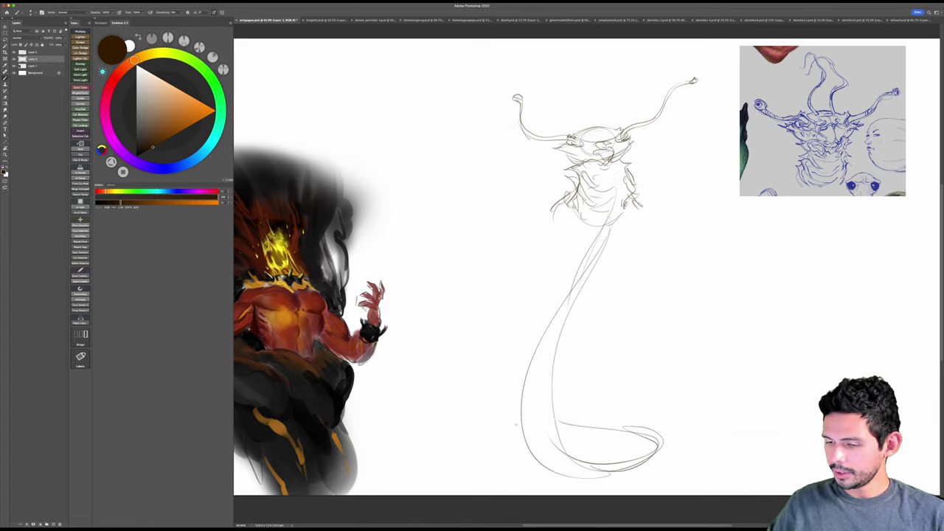
drag(500, 425, 491, 398)
mouse_move(517, 432)
mouse_down()
mouse_move(630, 399)
mouse_move(621, 403)
mouse_move(678, 311)
mouse_move(723, 294)
mouse_move(744, 313)
mouse_up()
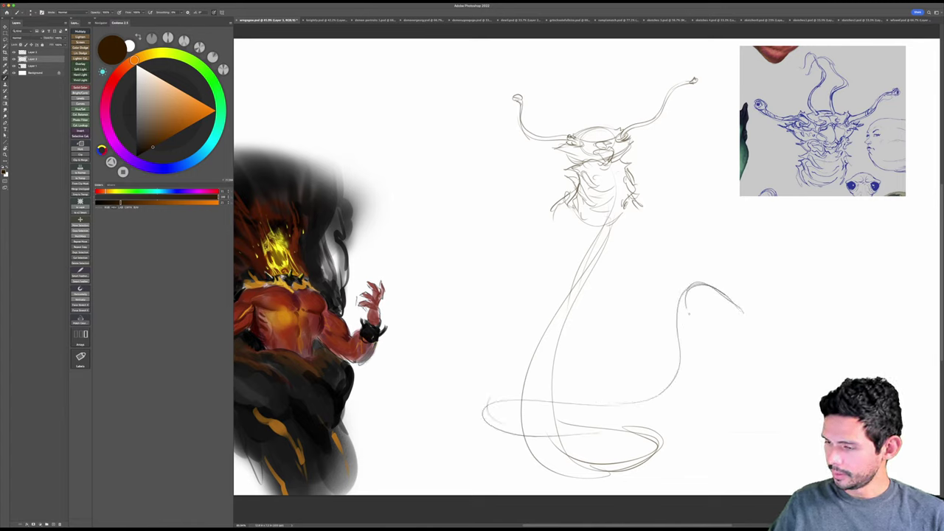
Step: Shape the raised tail with a hooked, arched tip and small spikes along its outer curve
drag(701, 286, 683, 320)
mouse_move(683, 321)
mouse_down()
mouse_move(722, 282)
mouse_move(750, 310)
mouse_up()
drag(680, 303, 744, 300)
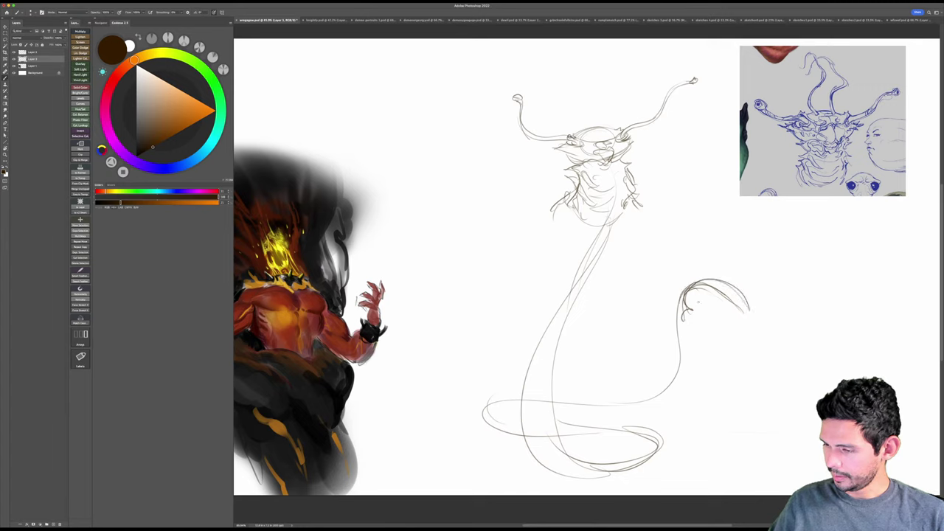
mouse_move(680, 295)
mouse_down()
mouse_move(716, 269)
mouse_move(682, 306)
mouse_move(700, 366)
mouse_move(680, 395)
mouse_up()
mouse_move(695, 351)
mouse_down()
mouse_move(677, 403)
mouse_move(626, 415)
mouse_up()
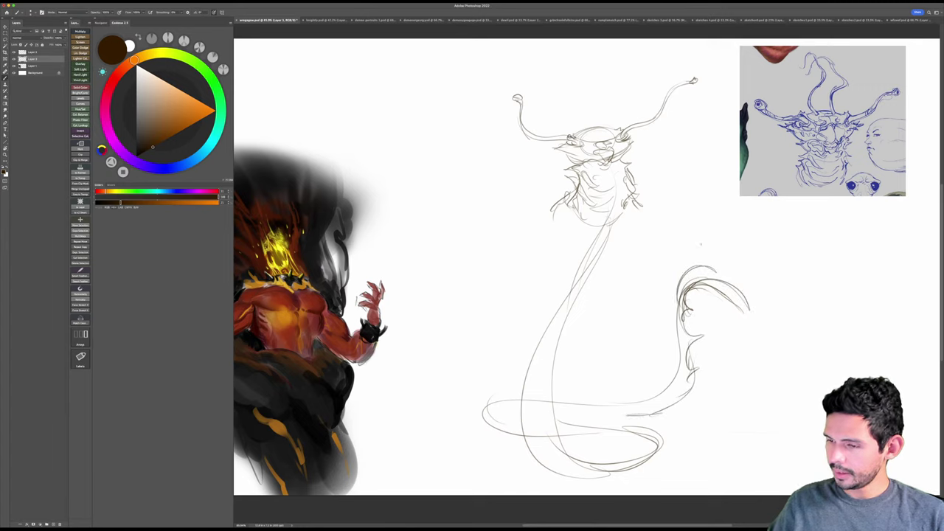
Step: Widen the serpent body with contour lines from the neck down to the coil and reinforce the coil's loops
mouse_move(579, 211)
mouse_down()
mouse_move(572, 264)
mouse_move(556, 294)
mouse_up()
drag(635, 215, 545, 374)
drag(576, 267, 524, 426)
drag(625, 252, 558, 385)
drag(567, 352, 555, 444)
drag(587, 320, 549, 450)
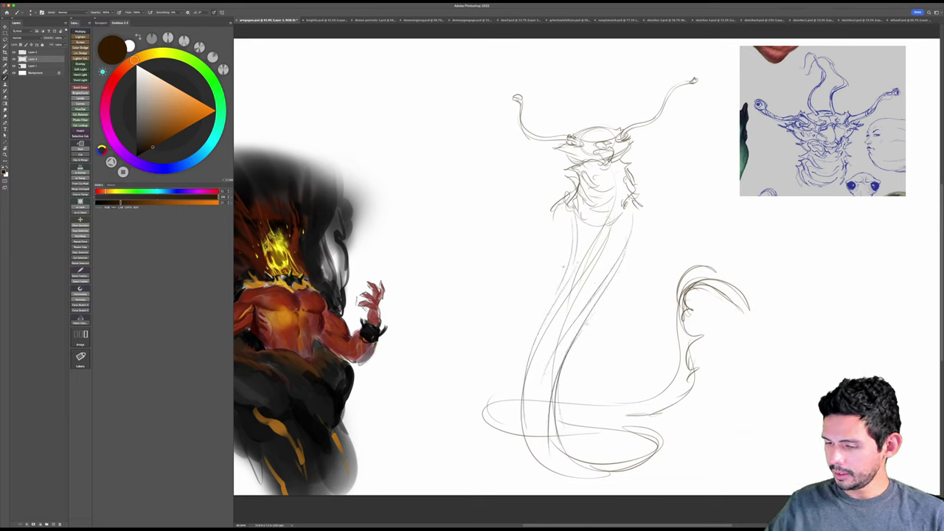
drag(565, 276, 515, 366)
drag(533, 368, 505, 472)
mouse_move(552, 453)
mouse_down()
mouse_move(587, 415)
mouse_move(579, 461)
mouse_up()
drag(562, 428, 654, 448)
Step: Move the creature sketch over and erase the serpentine body and tail below the neck with an enlarged eraser
drag(698, 350, 640, 350)
key(])
key(])
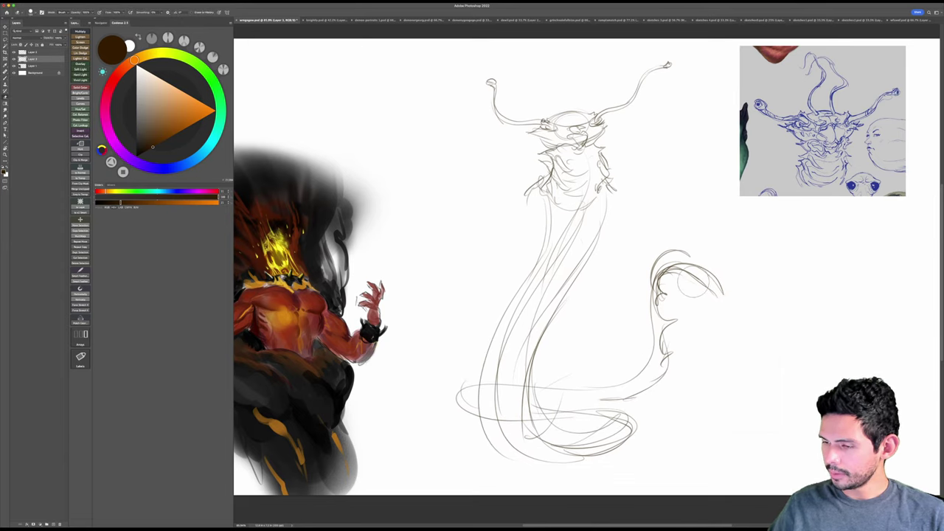
mouse_move(693, 283)
mouse_down()
mouse_move(643, 374)
mouse_move(653, 347)
mouse_move(498, 438)
mouse_move(485, 335)
mouse_move(520, 373)
mouse_up()
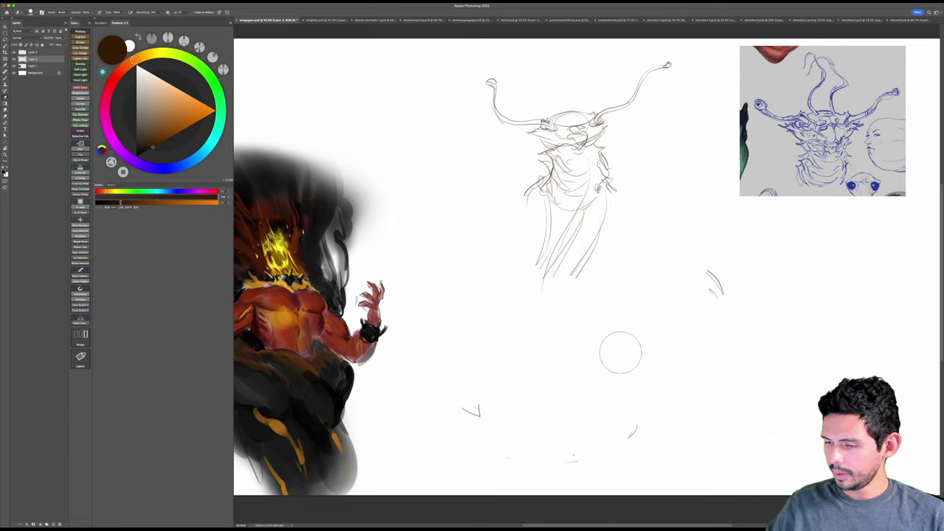
mouse_move(620, 353)
mouse_down()
mouse_move(453, 403)
mouse_move(716, 325)
mouse_move(646, 263)
mouse_move(542, 285)
mouse_up()
key(b)
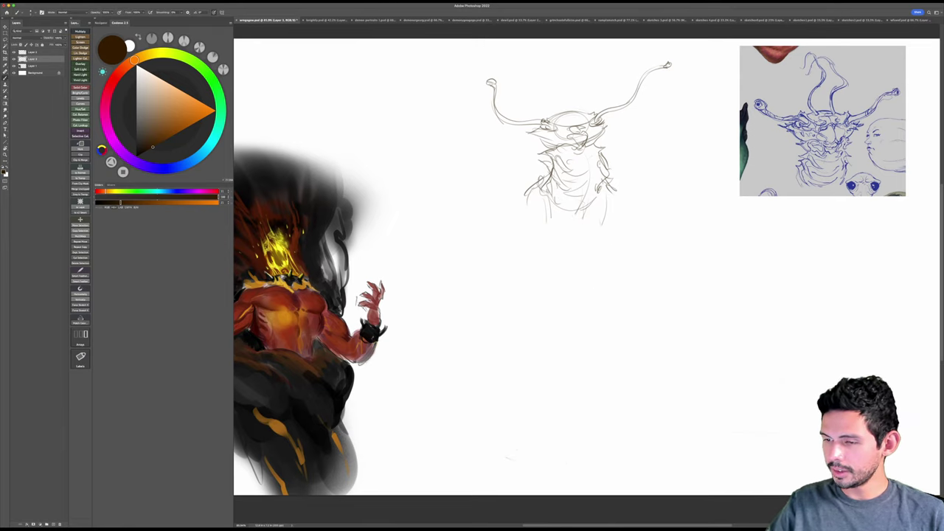
Step: Sketch broad sloping shoulders and a chest tapering inward beneath the creature's neck
drag(533, 185, 489, 211)
drag(602, 167, 653, 203)
drag(509, 193, 490, 228)
drag(495, 228, 542, 311)
drag(656, 209, 597, 299)
mouse_move(516, 261)
mouse_down()
mouse_move(613, 266)
mouse_move(572, 291)
mouse_up()
drag(576, 289, 588, 280)
Step: Block in a narrow waist, rounded pelvis and long outer thigh contours below the chest
mouse_move(502, 245)
mouse_down()
mouse_move(536, 293)
mouse_move(550, 380)
mouse_up()
drag(610, 270, 597, 358)
mouse_move(531, 282)
mouse_down()
mouse_move(542, 351)
mouse_move(520, 329)
mouse_up()
drag(521, 332, 586, 334)
drag(590, 276, 620, 332)
drag(522, 333, 611, 329)
mouse_move(535, 308)
mouse_down()
mouse_move(493, 403)
mouse_move(500, 411)
mouse_up()
drag(502, 391, 526, 438)
mouse_move(611, 310)
mouse_down()
mouse_move(628, 430)
mouse_move(622, 464)
mouse_up()
Step: Scale down the whole creature sketch and reposition it beside the fire character
key(ctrl+t)
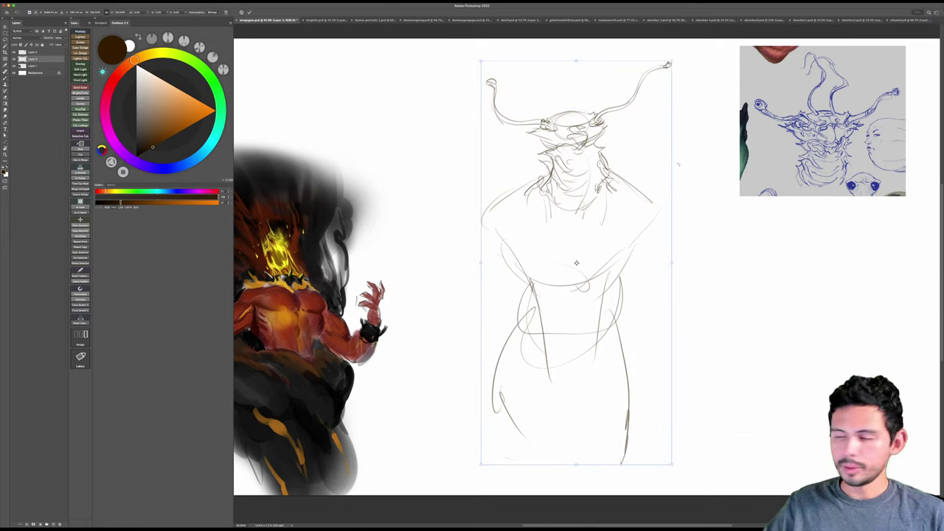
drag(672, 61, 639, 131)
drag(592, 304, 609, 281)
key(Return)
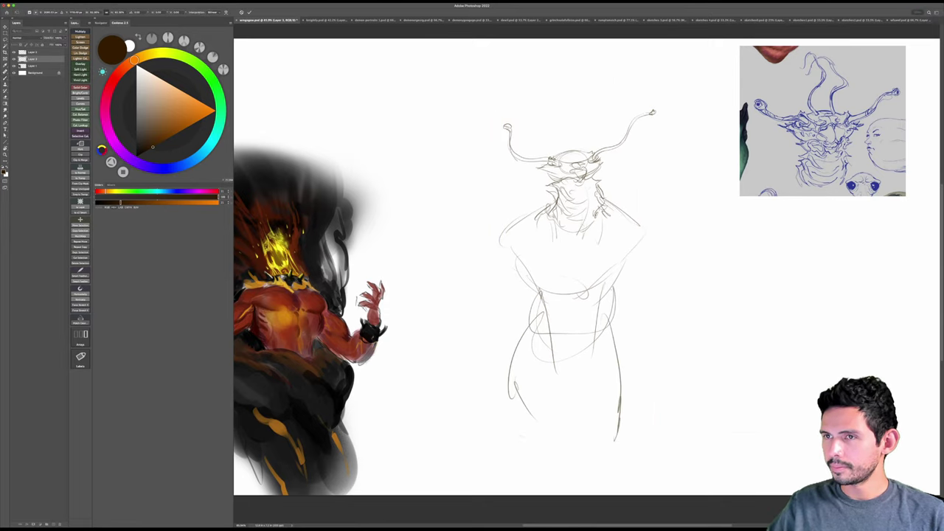
Step: Sketch long arms curving outward and down from both shoulders, with inner contours starting at the chest sides
mouse_move(553, 196)
mouse_down()
mouse_move(479, 244)
mouse_move(473, 266)
mouse_up()
drag(509, 214, 466, 339)
drag(472, 272, 460, 320)
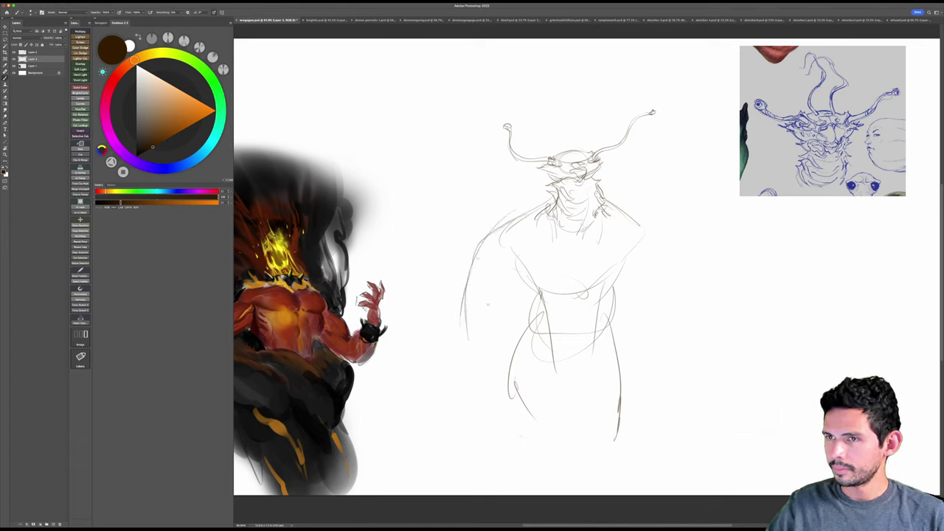
mouse_move(528, 203)
mouse_down()
mouse_move(467, 353)
mouse_move(476, 375)
mouse_move(533, 256)
mouse_move(480, 376)
mouse_up()
drag(509, 220, 459, 374)
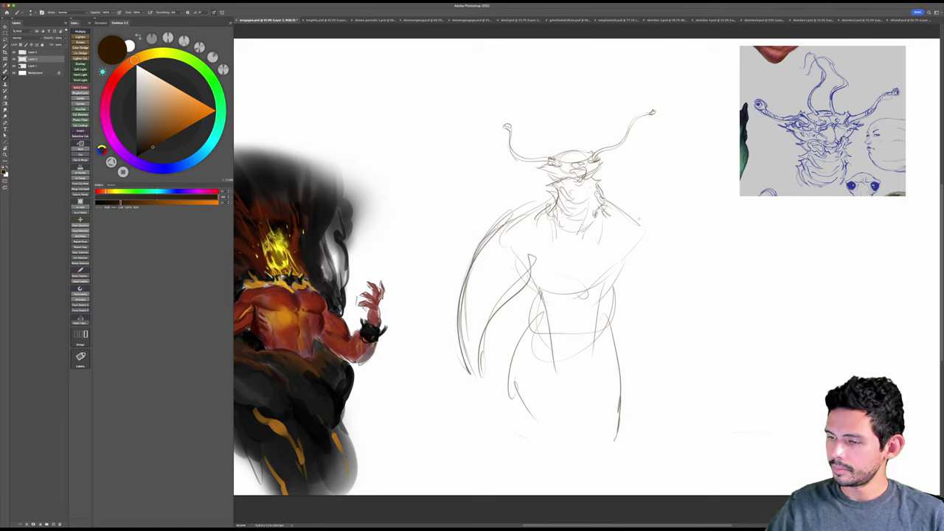
mouse_move(621, 202)
mouse_down()
mouse_move(686, 317)
mouse_move(688, 351)
mouse_up()
mouse_move(612, 253)
mouse_down()
mouse_move(680, 350)
mouse_move(677, 364)
mouse_up()
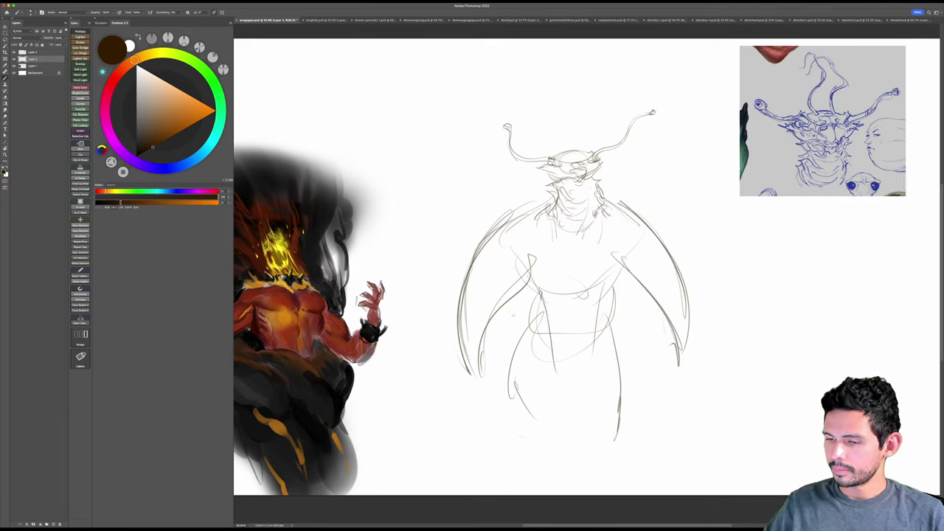
Step: Erase the waist, pelvis and leg lines along with the left arm's inner contour
drag(512, 288, 481, 357)
key(e)
mouse_move(555, 285)
mouse_down()
mouse_move(527, 401)
mouse_move(560, 318)
mouse_move(505, 294)
mouse_up()
key(b)
Step: Sketch wider limb shapes sweeping outward from the shoulders and a second lower pair flaring out from the waist
drag(520, 217, 424, 324)
drag(535, 251, 438, 321)
drag(614, 250, 699, 314)
drag(635, 234, 707, 322)
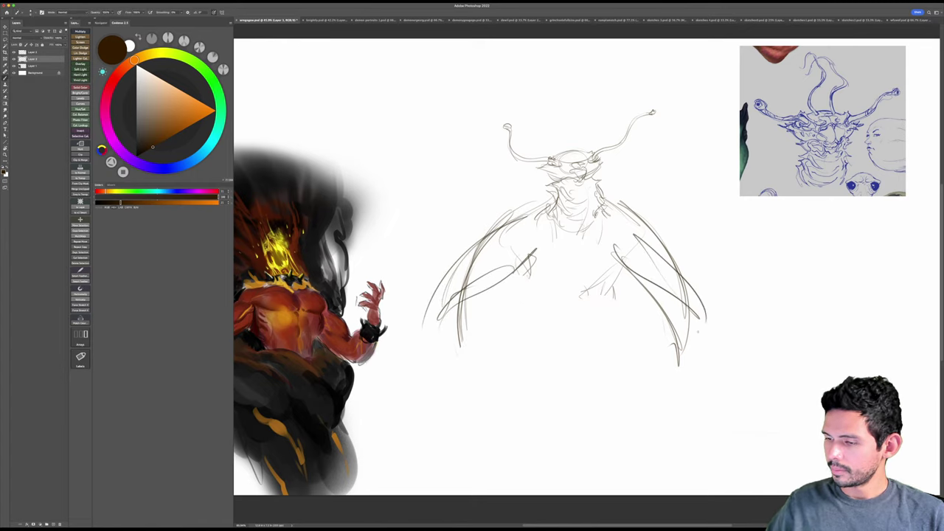
drag(502, 293, 469, 370)
drag(546, 291, 481, 348)
drag(529, 316, 467, 373)
drag(607, 280, 683, 348)
Step: Sketch the hips and two bowed legs ending in small feet, and reinforce the tip of the lower right limb
drag(528, 314, 521, 338)
drag(592, 295, 636, 332)
mouse_move(535, 303)
mouse_down()
mouse_move(609, 333)
mouse_move(611, 298)
mouse_move(515, 372)
mouse_up()
drag(606, 314, 624, 400)
mouse_move(536, 334)
mouse_down()
mouse_move(521, 369)
mouse_move(543, 428)
mouse_up()
mouse_move(592, 331)
mouse_down()
mouse_move(620, 413)
mouse_move(598, 452)
mouse_up()
mouse_move(537, 332)
mouse_down()
mouse_move(522, 403)
mouse_move(558, 423)
mouse_up()
mouse_move(599, 341)
mouse_down()
mouse_move(633, 386)
mouse_move(615, 465)
mouse_up()
drag(678, 338, 689, 360)
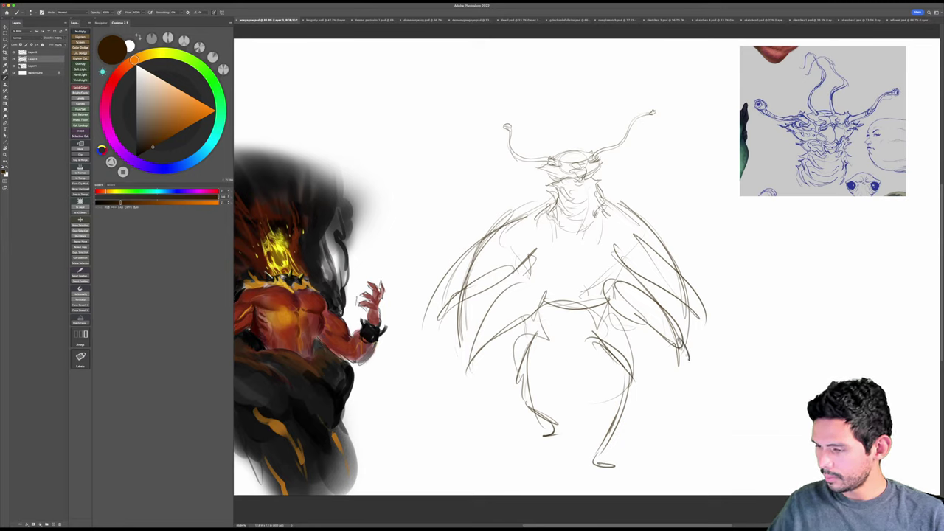
Step: Sketch pointed hand and claw shapes at the ends of the demon's upper and lower limbs
mouse_move(698, 309)
mouse_down()
mouse_move(726, 348)
mouse_move(717, 357)
mouse_move(714, 342)
mouse_move(699, 361)
mouse_up()
drag(476, 362, 457, 394)
drag(429, 318, 409, 347)
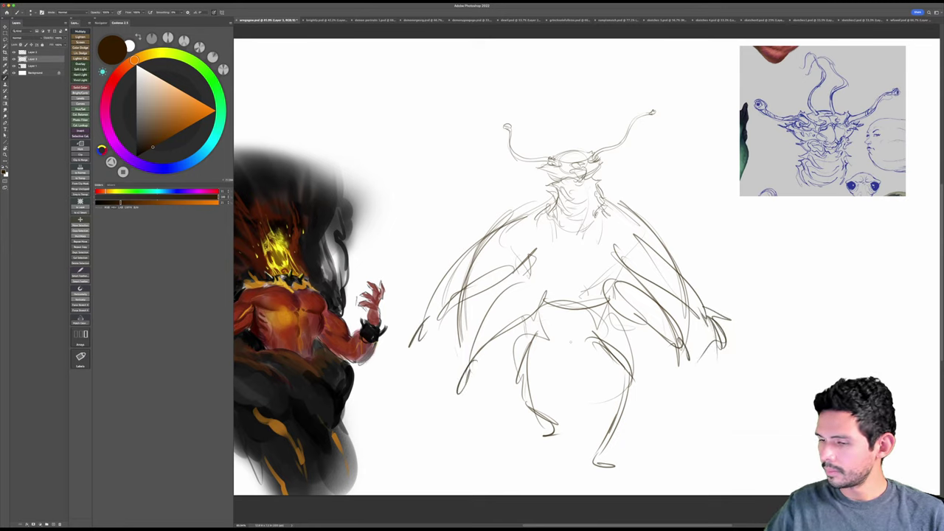
Step: Scale the whole demon sketch down slightly and move it up on the canvas
key(ctrl+t)
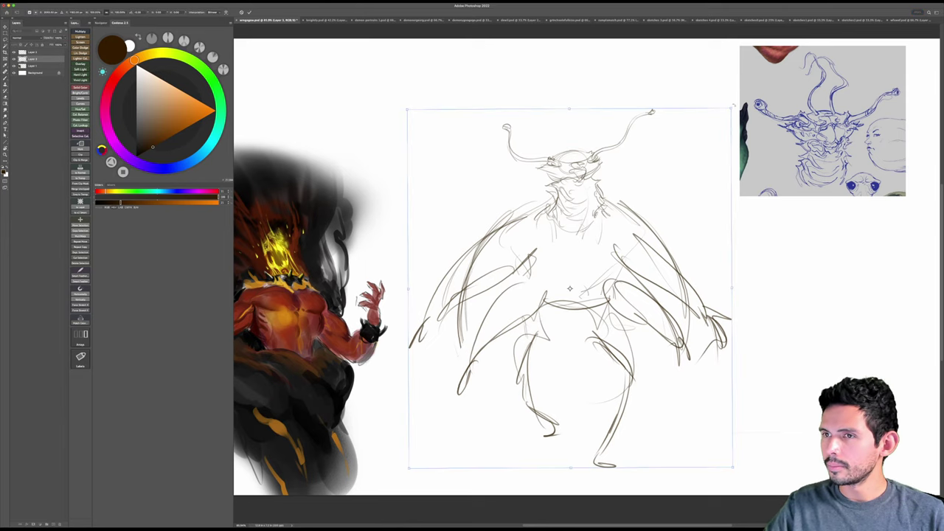
key(Return)
key(ctrl+t)
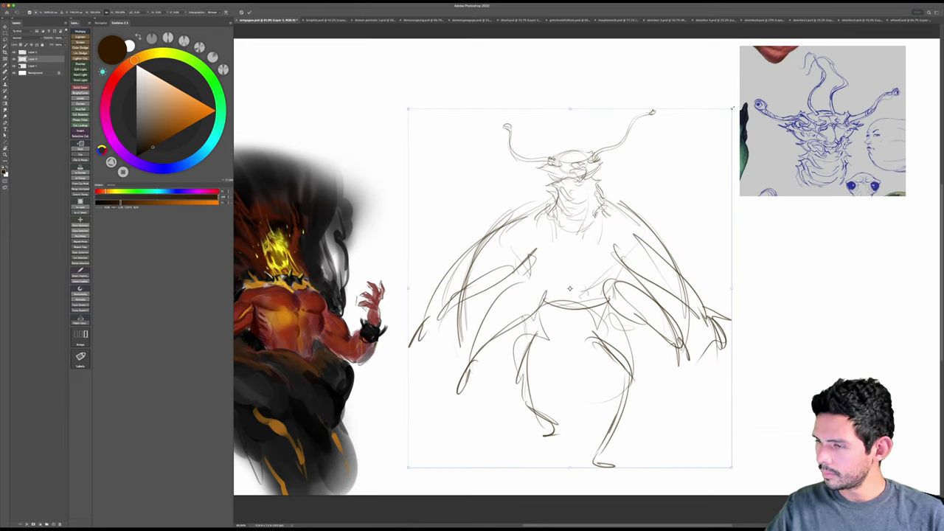
drag(733, 108, 717, 125)
drag(611, 254, 614, 227)
key(Return)
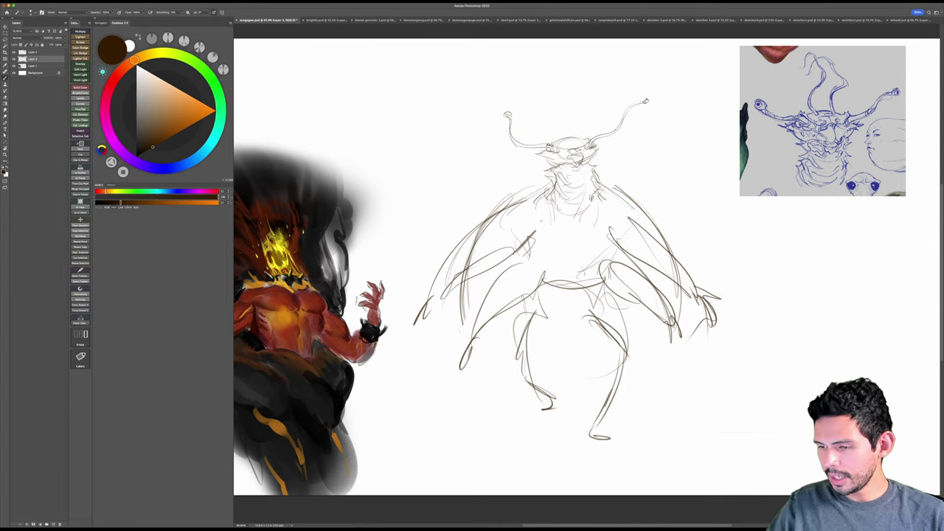
Step: Erase the overlapping construction lines in the upper left arm and redraw both shoulder slopes and the armpit line
key(e)
mouse_move(496, 245)
mouse_down()
mouse_move(467, 264)
mouse_move(483, 237)
mouse_move(456, 311)
mouse_move(505, 251)
mouse_move(500, 220)
mouse_up()
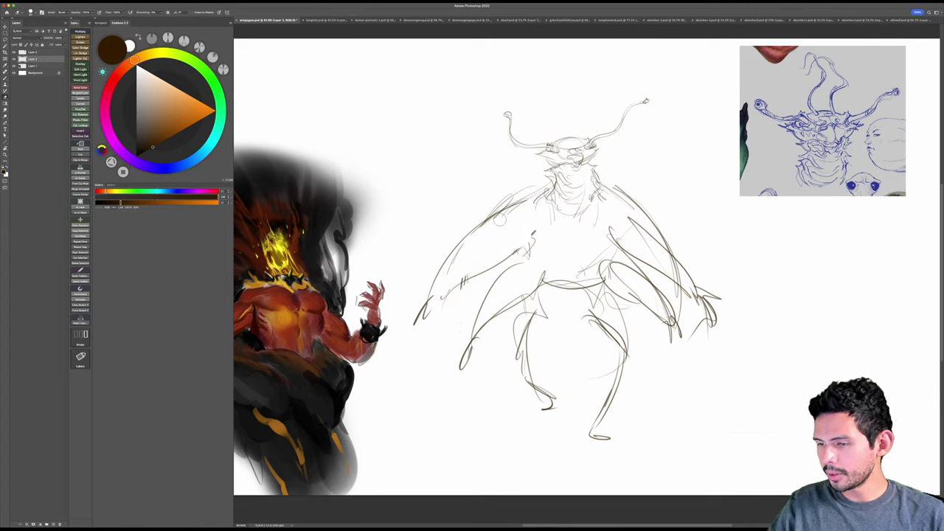
key(b)
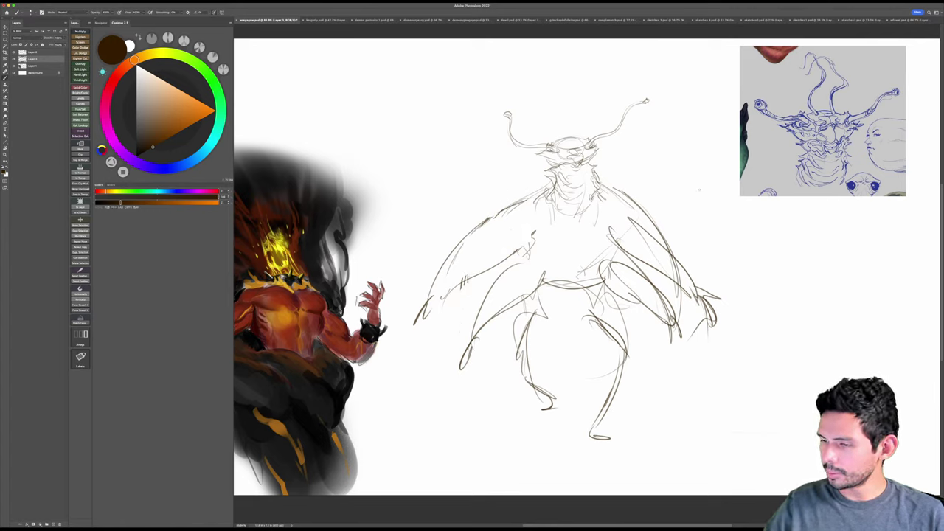
drag(597, 178, 644, 212)
drag(598, 180, 660, 228)
drag(552, 185, 497, 211)
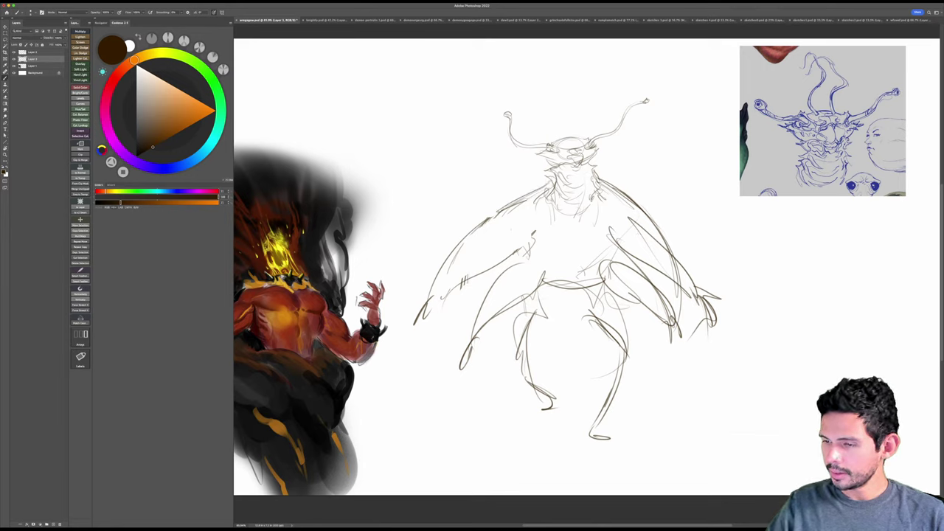
drag(543, 230, 506, 245)
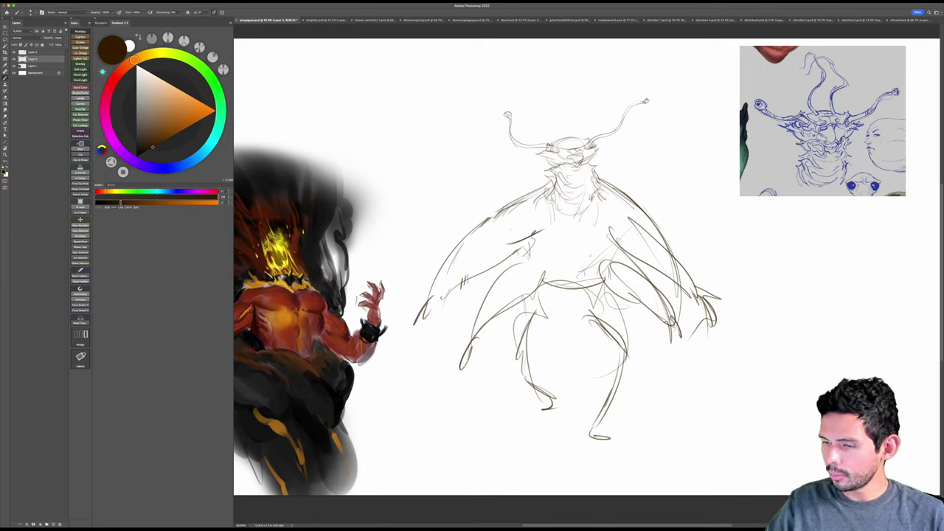
Step: Sketch a round pauldron on the left shoulder, with a curved collar spike above and a small knob on its outer edge
mouse_move(588, 191)
mouse_down()
mouse_move(549, 216)
mouse_move(530, 202)
mouse_up()
mouse_move(549, 167)
mouse_down()
mouse_move(524, 204)
mouse_move(523, 192)
mouse_up()
mouse_move(548, 193)
mouse_down()
mouse_move(538, 207)
mouse_move(490, 216)
mouse_up()
mouse_move(499, 199)
mouse_down()
mouse_move(484, 220)
mouse_move(540, 233)
mouse_move(546, 214)
mouse_move(500, 241)
mouse_move(467, 220)
mouse_move(482, 221)
mouse_up()
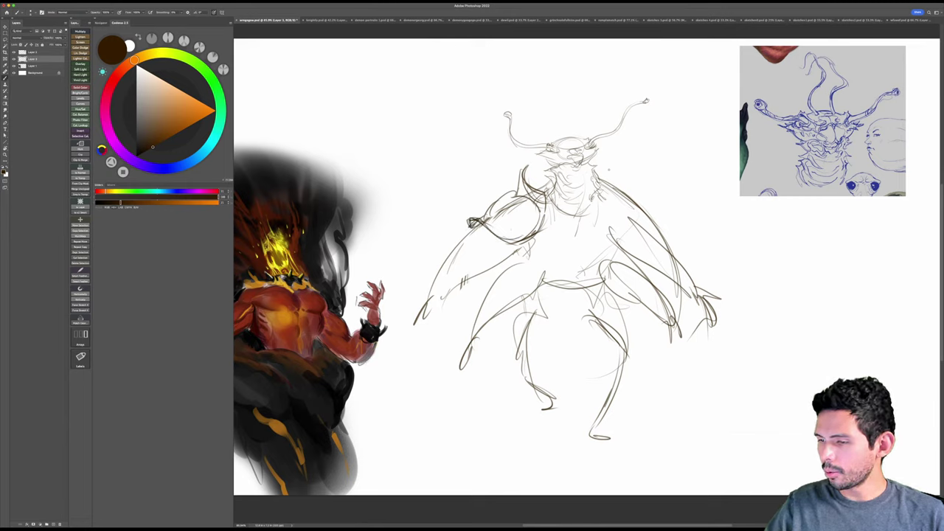
Step: Draw a dark collar spike and a pointed pauldron on the right shoulder, erasing the old arm lines around them
mouse_move(615, 159)
mouse_down()
mouse_move(614, 194)
mouse_move(626, 196)
mouse_move(621, 189)
mouse_up()
key(e)
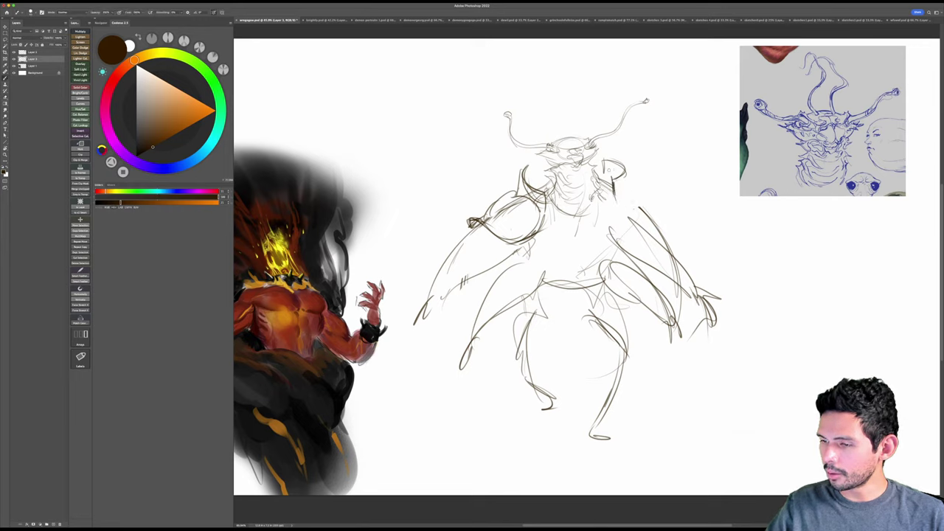
mouse_move(604, 162)
mouse_down()
mouse_move(611, 182)
mouse_move(623, 179)
mouse_move(645, 231)
mouse_up()
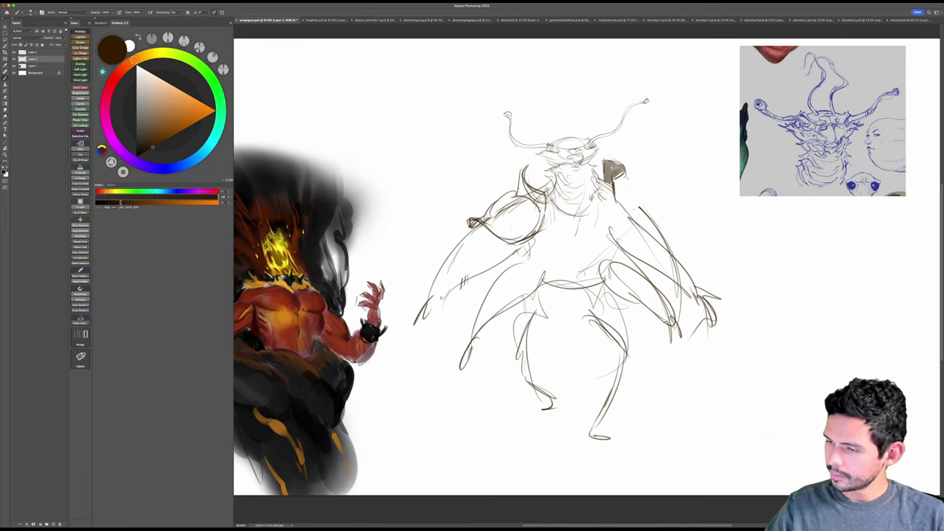
mouse_move(623, 177)
mouse_down()
mouse_move(666, 225)
mouse_move(677, 224)
mouse_up()
key(e)
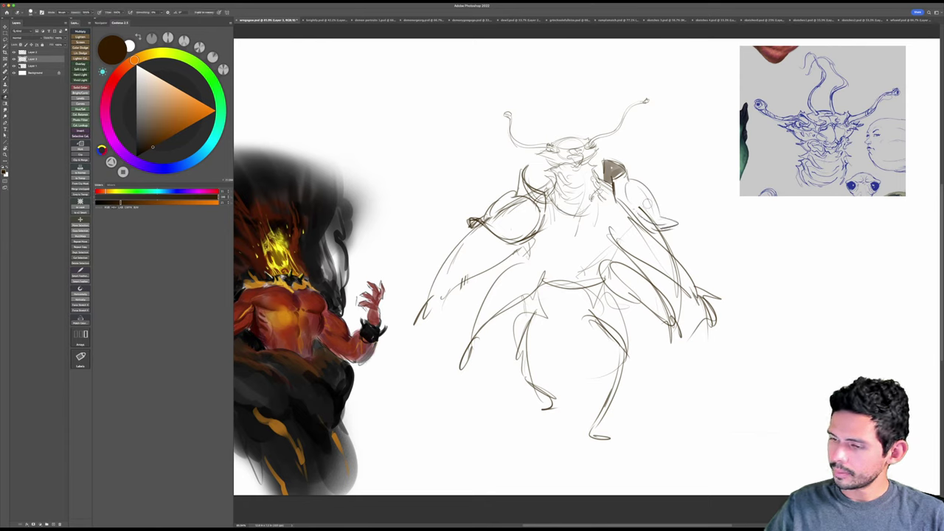
mouse_move(637, 199)
mouse_down()
mouse_move(649, 215)
mouse_move(639, 188)
mouse_up()
key(b)
key(e)
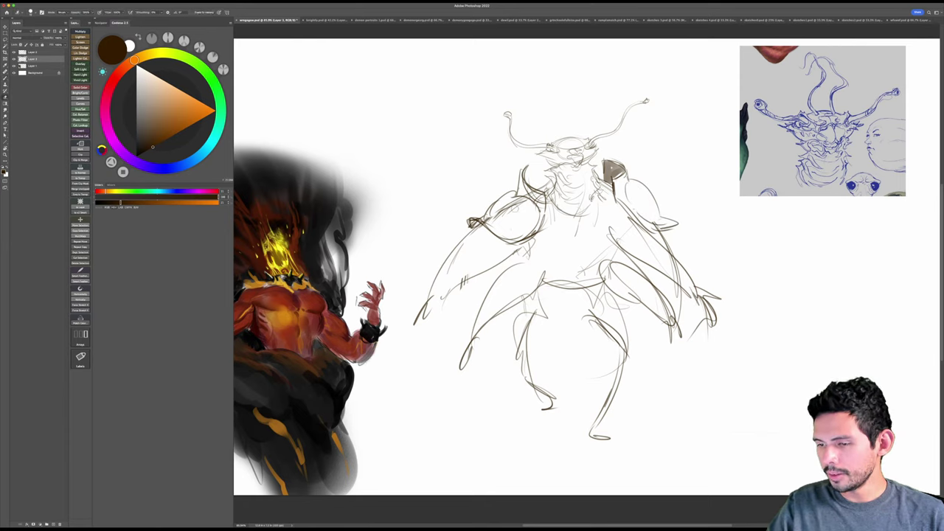
Step: Erase the stray lines around the left round pauldron so it reads as a clean sphere
mouse_move(516, 207)
mouse_down()
mouse_move(496, 218)
mouse_move(492, 209)
mouse_move(486, 221)
mouse_up()
key(b)
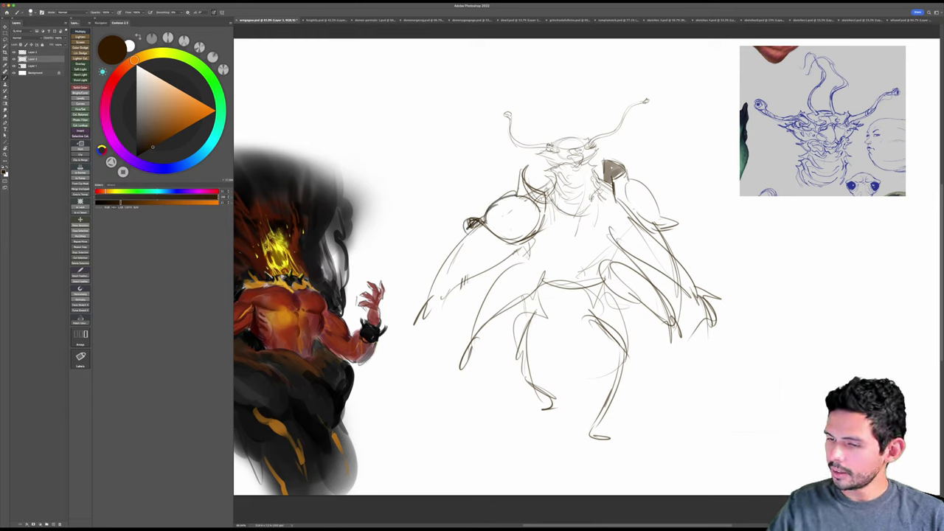
key(e)
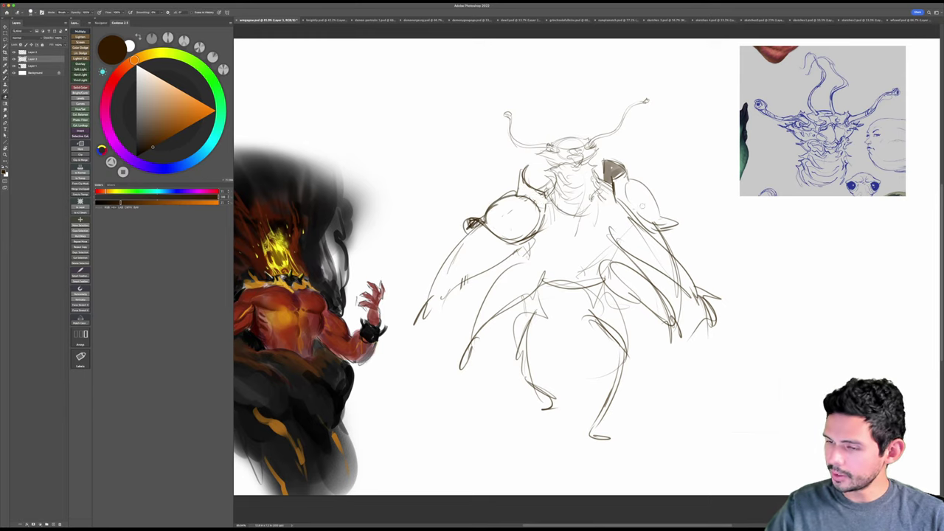
key(b)
key(e)
key(b)
drag(480, 226, 492, 254)
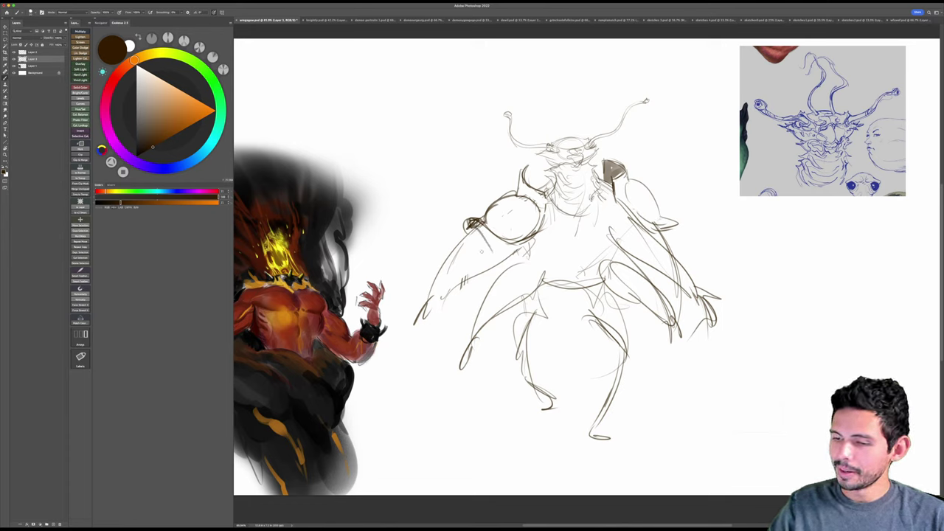
key(super+z)
Step: Thicken both legs by sketching inner thigh, knee and calf contours beside the existing leg lines
drag(634, 302, 633, 290)
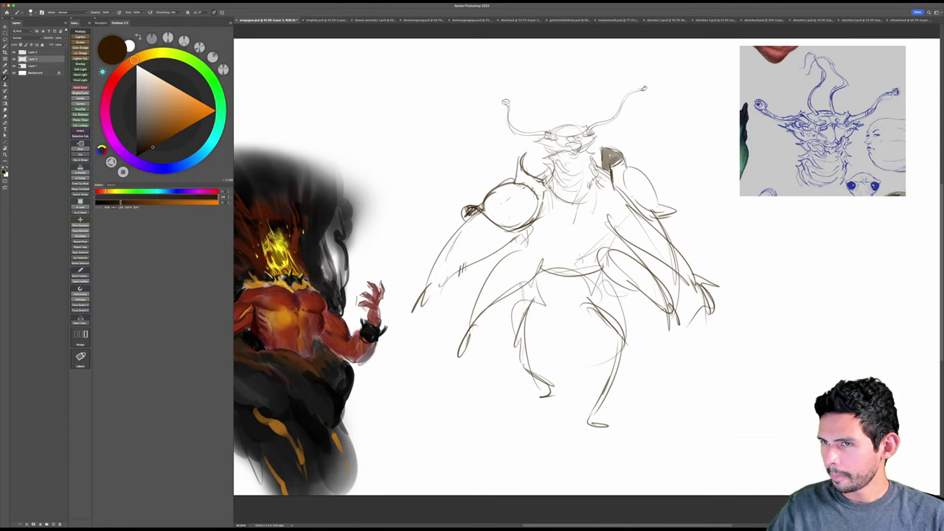
drag(518, 306, 520, 366)
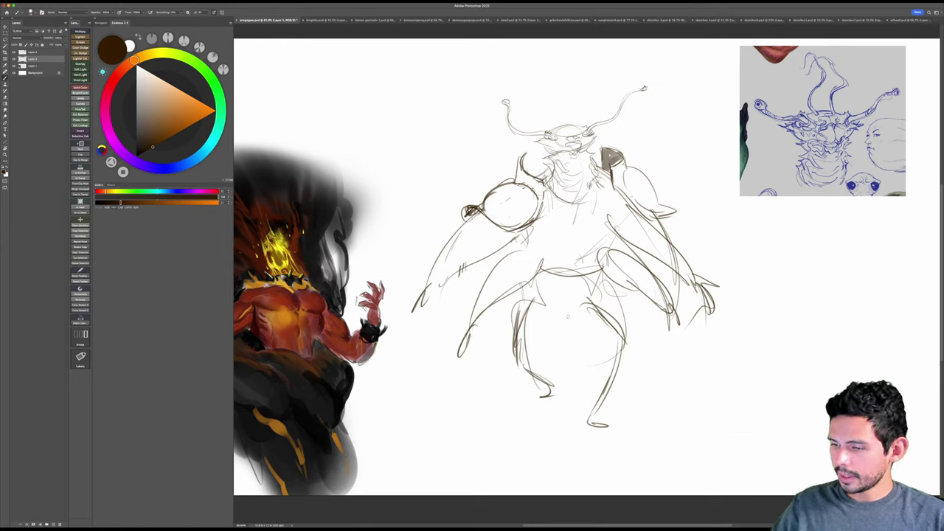
mouse_move(569, 307)
mouse_down()
mouse_move(536, 357)
mouse_move(547, 375)
mouse_move(540, 397)
mouse_up()
mouse_move(583, 294)
mouse_down()
mouse_move(568, 322)
mouse_move(590, 319)
mouse_move(611, 341)
mouse_move(610, 379)
mouse_up()
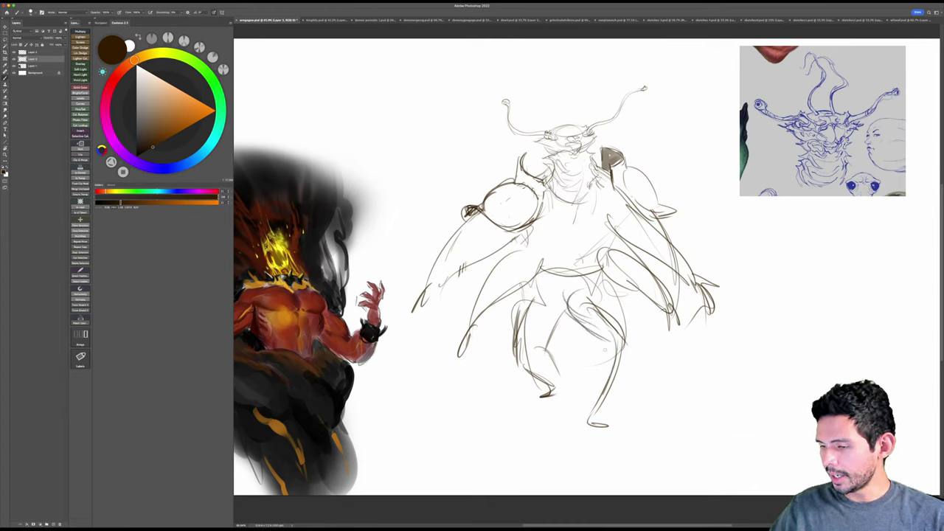
mouse_move(610, 338)
mouse_down()
mouse_move(589, 403)
mouse_move(589, 382)
mouse_move(607, 407)
mouse_up()
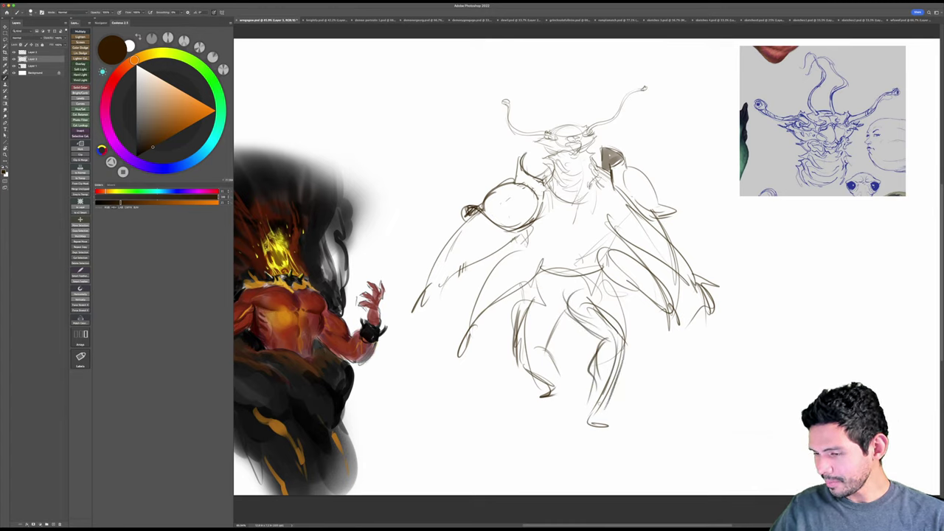
drag(627, 355, 612, 391)
drag(611, 393, 601, 406)
drag(594, 366, 589, 410)
Step: Erase the rough inner lines of the right leg and redraw its thigh, knee and calf with cleaner contours
key(e)
mouse_move(588, 298)
mouse_down()
mouse_move(618, 333)
mouse_move(605, 402)
mouse_up()
key(b)
drag(604, 339, 587, 403)
drag(625, 355, 611, 398)
drag(630, 288, 613, 345)
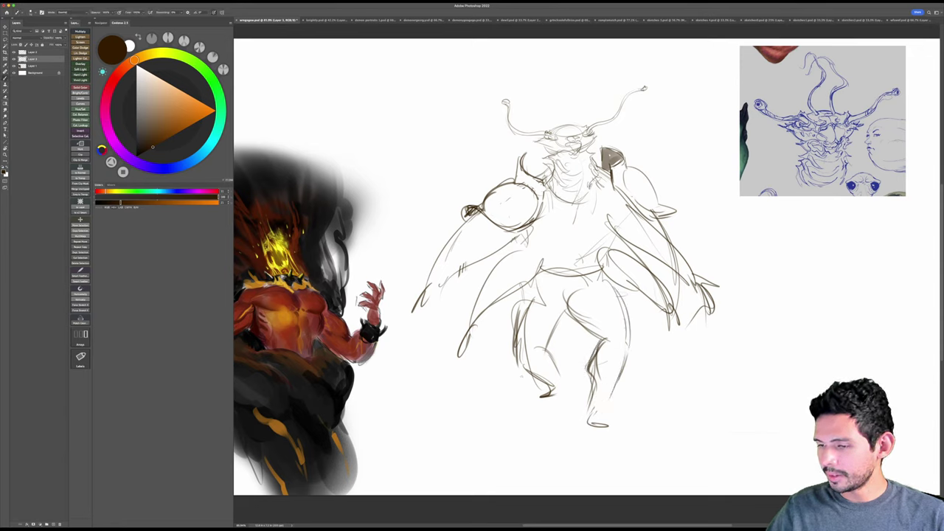
Step: Sketch a curved hip line across the tops of both thighs and add short strap lines on the right thigh
mouse_move(554, 289)
mouse_down()
mouse_move(596, 283)
mouse_move(605, 304)
mouse_move(633, 305)
mouse_up()
mouse_move(609, 305)
mouse_down()
mouse_move(634, 313)
mouse_move(619, 310)
mouse_up()
drag(618, 297, 633, 309)
mouse_move(589, 287)
mouse_down()
mouse_move(547, 309)
mouse_move(544, 289)
mouse_move(533, 289)
mouse_move(552, 304)
mouse_move(540, 310)
mouse_move(550, 309)
mouse_up()
key(e)
key(b)
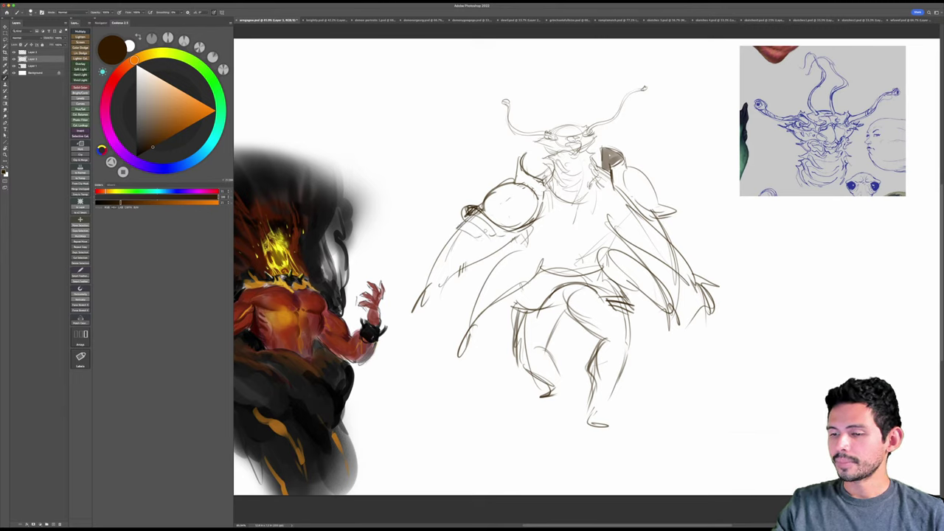
Step: Shade the left pauldron, upper-arm bands and collar spikes, and sketch a flared elbow guard below them
mouse_move(462, 229)
mouse_down()
mouse_move(470, 235)
mouse_move(484, 220)
mouse_move(498, 233)
mouse_move(509, 185)
mouse_move(509, 210)
mouse_move(531, 188)
mouse_move(527, 174)
mouse_move(515, 191)
mouse_move(530, 158)
mouse_move(534, 174)
mouse_up()
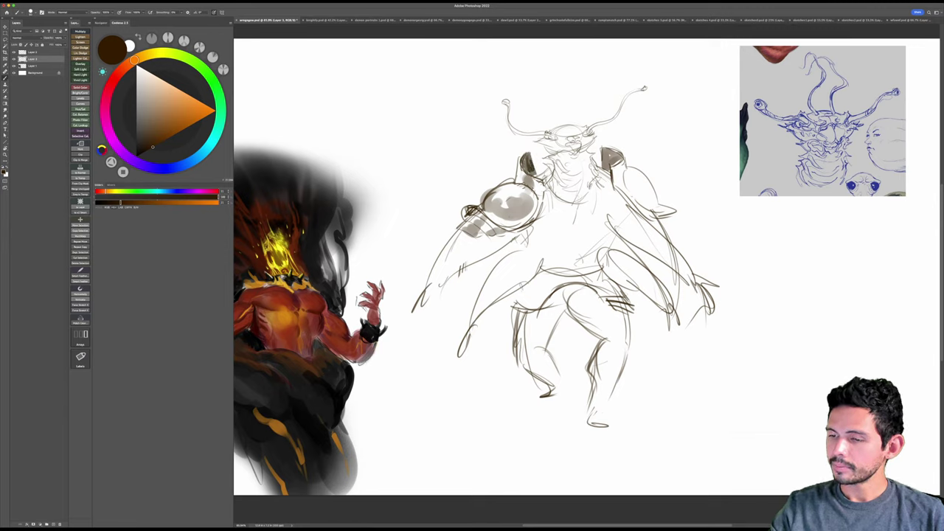
drag(606, 152, 612, 167)
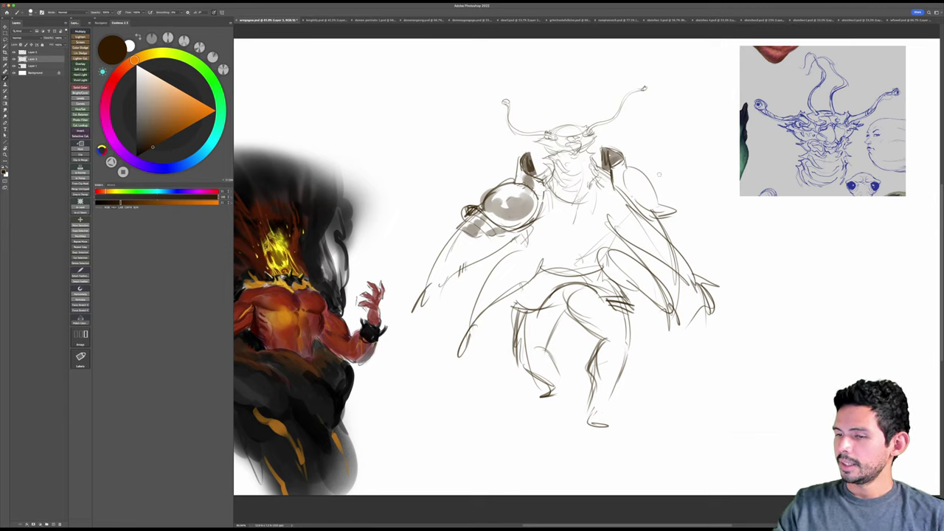
mouse_move(509, 208)
mouse_down()
mouse_move(500, 216)
mouse_move(529, 204)
mouse_move(527, 193)
mouse_move(509, 257)
mouse_move(487, 244)
mouse_move(474, 246)
mouse_move(479, 254)
mouse_move(470, 244)
mouse_move(437, 252)
mouse_up()
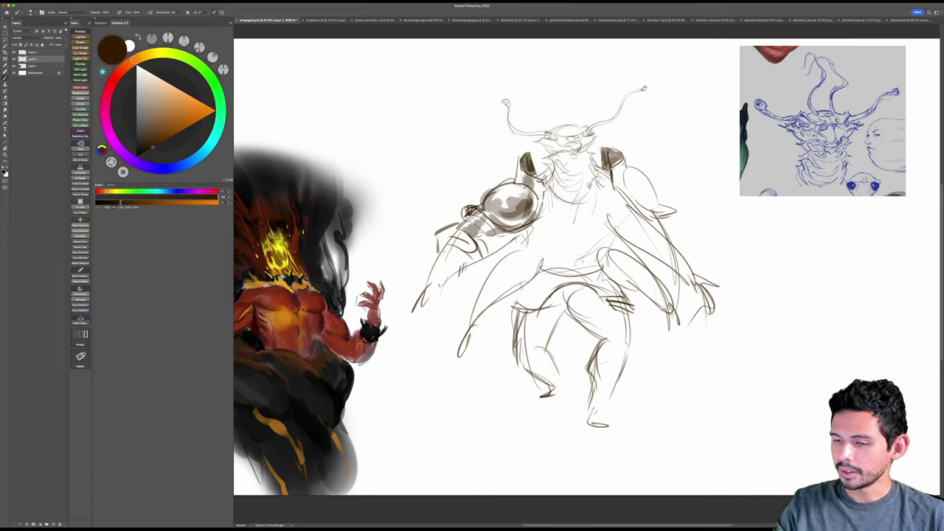
Step: Draw the left forearm, wrist and clawed hand with curled fingers, and darken the upper-arm bands
mouse_move(434, 257)
mouse_down()
mouse_move(425, 278)
mouse_move(462, 268)
mouse_up()
mouse_move(468, 258)
mouse_down()
mouse_move(444, 287)
mouse_move(419, 288)
mouse_move(443, 296)
mouse_move(420, 316)
mouse_move(443, 312)
mouse_move(441, 322)
mouse_move(431, 301)
mouse_move(415, 336)
mouse_up()
mouse_move(415, 332)
mouse_down()
mouse_move(431, 333)
mouse_move(415, 306)
mouse_up()
key(e)
key(b)
mouse_move(415, 303)
mouse_down()
mouse_move(411, 317)
mouse_move(423, 324)
mouse_up()
mouse_move(418, 317)
mouse_down()
mouse_move(424, 326)
mouse_move(426, 309)
mouse_move(423, 323)
mouse_up()
mouse_move(417, 322)
mouse_down()
mouse_move(419, 335)
mouse_move(429, 332)
mouse_move(451, 304)
mouse_move(452, 321)
mouse_move(441, 324)
mouse_up()
key(e)
key(b)
drag(444, 302, 430, 310)
mouse_move(443, 300)
mouse_down()
mouse_move(411, 342)
mouse_move(420, 343)
mouse_up()
drag(428, 320, 430, 327)
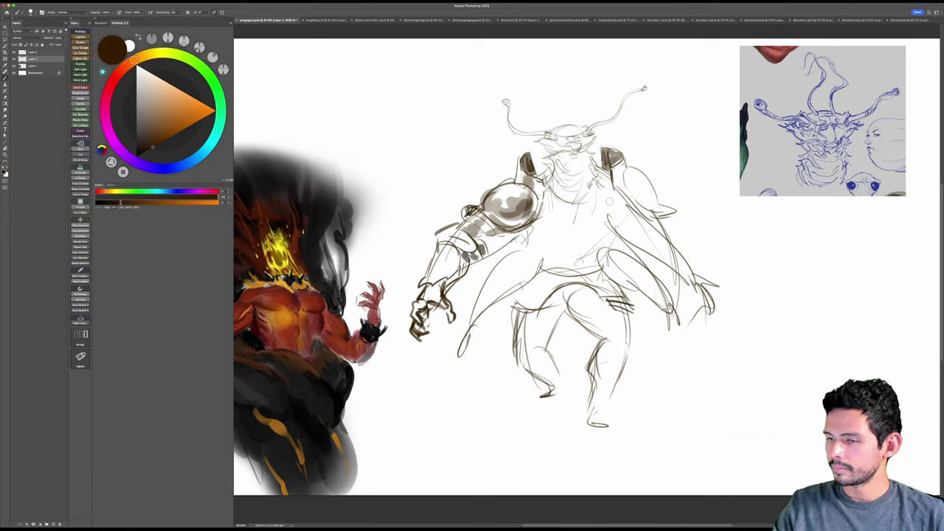
drag(492, 239, 508, 247)
Step: Lasso the demon's head with its eye stalks, enlarge it slightly and reposition it over the neck
drag(665, 164, 648, 177)
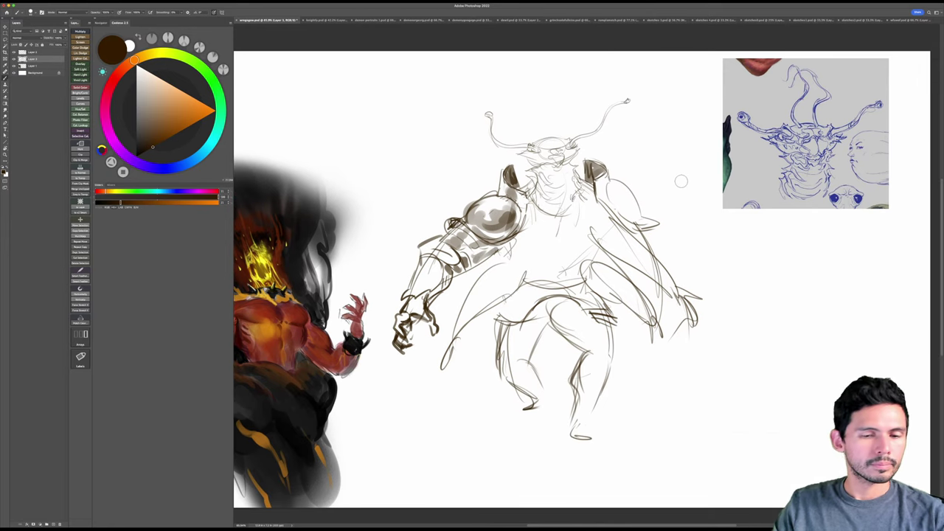
key(l)
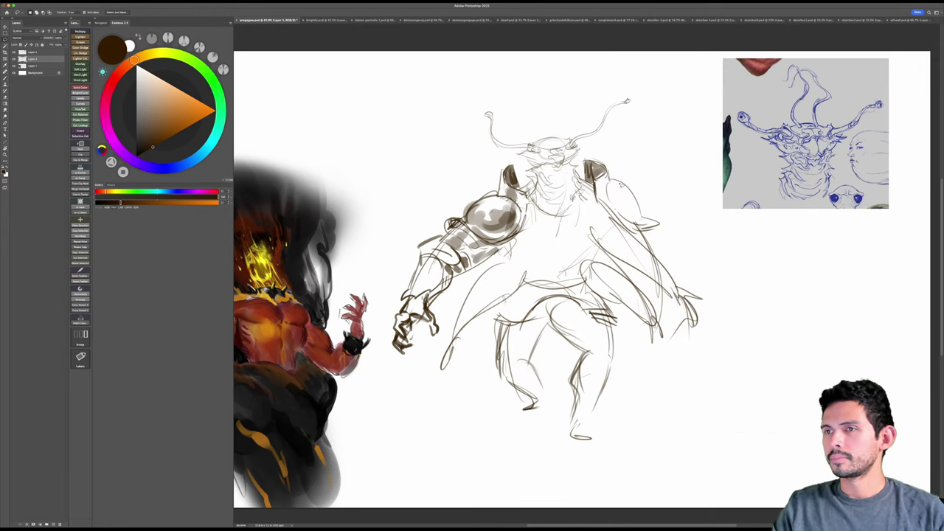
scroll(623, 181, up, 2)
mouse_move(621, 137)
mouse_down()
mouse_move(585, 180)
mouse_move(583, 210)
mouse_move(545, 222)
mouse_move(527, 189)
mouse_move(469, 151)
mouse_move(648, 118)
mouse_up()
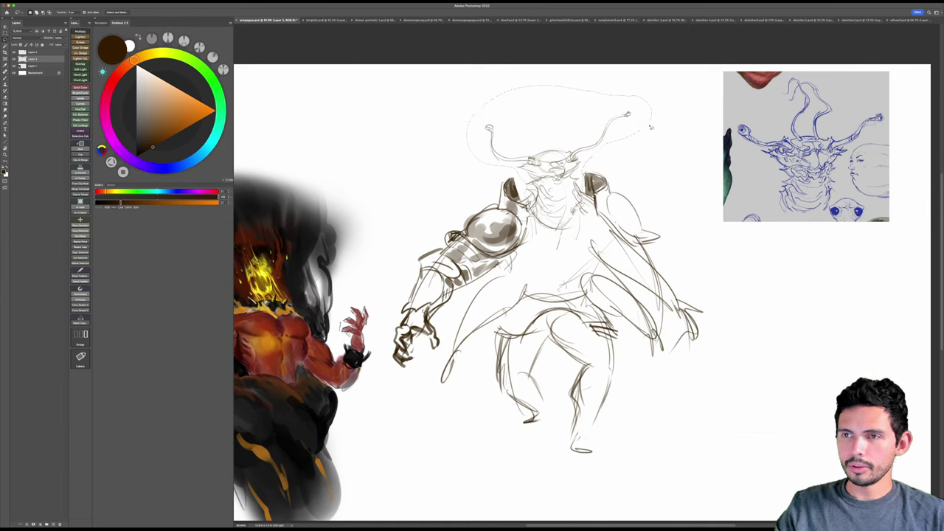
key(ctrl+t)
drag(654, 83, 695, 71)
drag(667, 142, 651, 158)
key(Return)
Step: Review the overall sketch, then examine the armour shapes on the haloed knight in the open knights document
key(z)
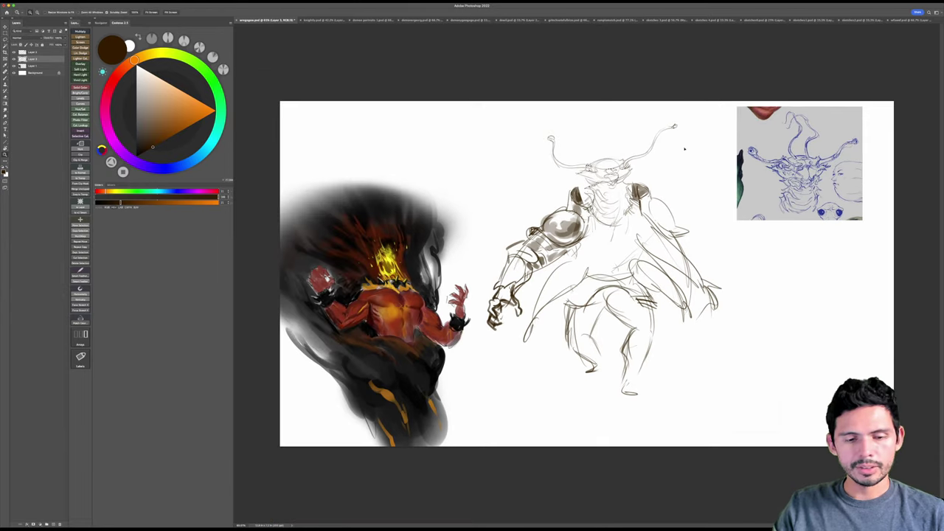
drag(686, 199, 702, 197)
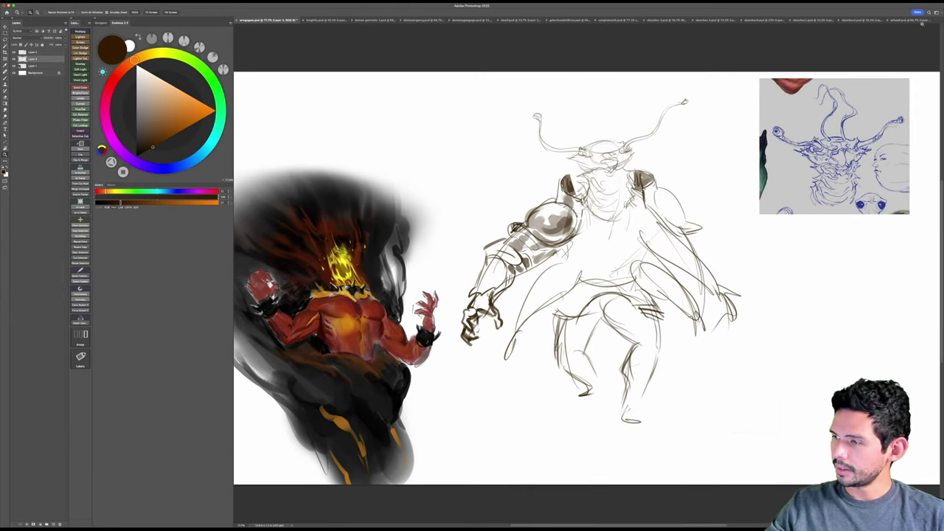
key(ctrl+Tab)
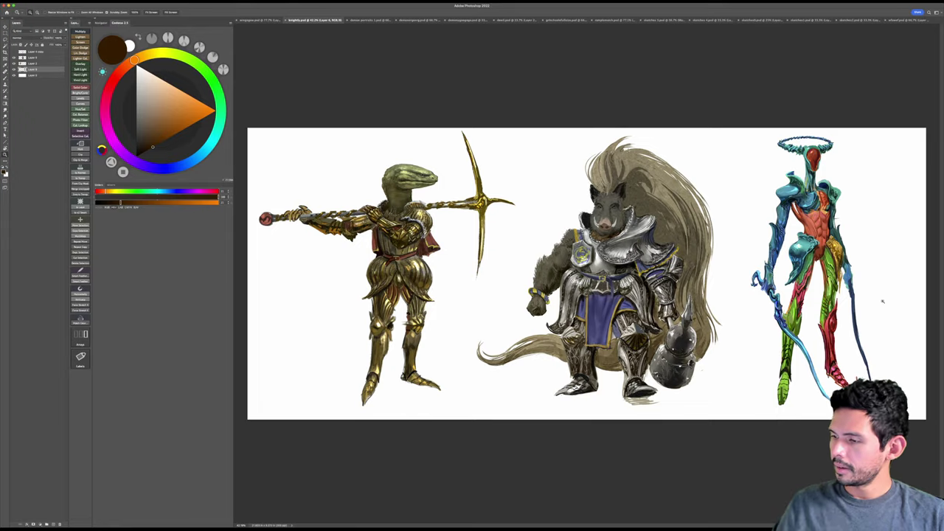
drag(883, 301, 738, 340)
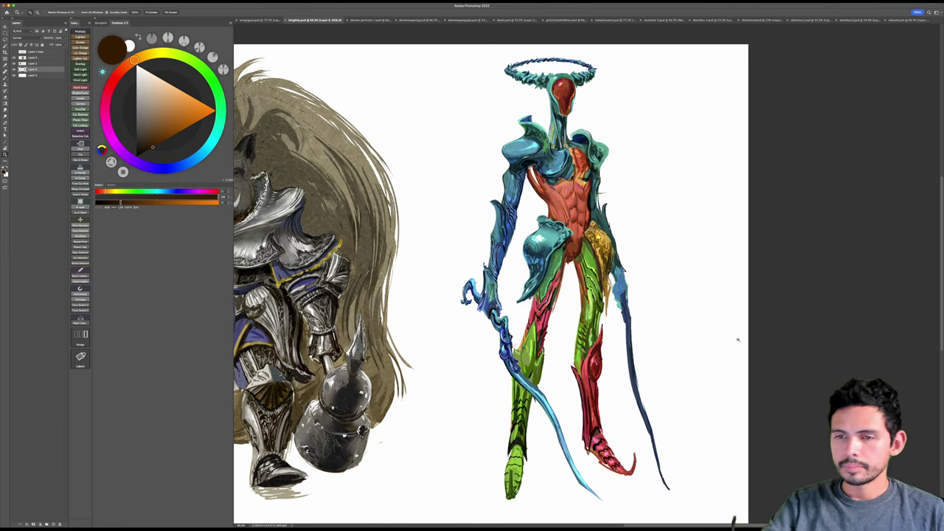
key(ctrl+shift+Tab)
Step: Reinforce the outlines of the demon's left pauldron and the base of its neck
drag(593, 238, 548, 246)
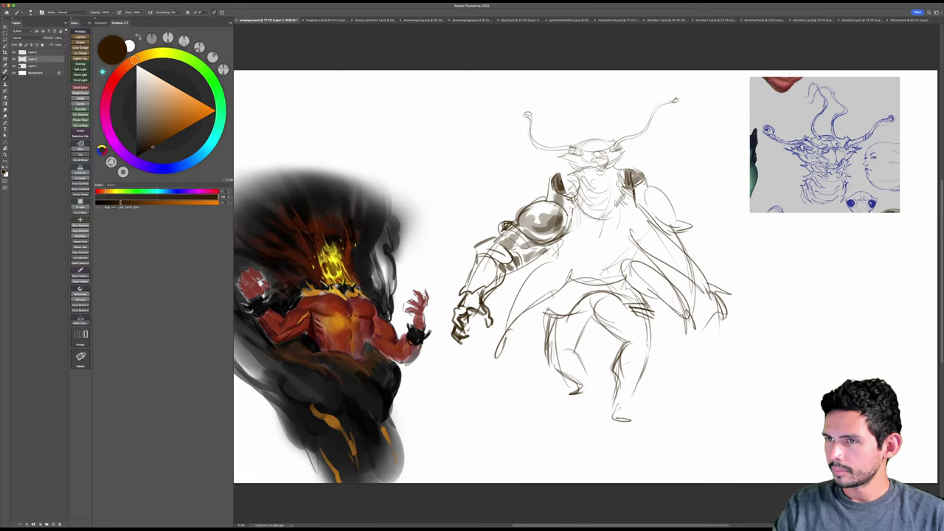
mouse_move(574, 199)
mouse_down()
mouse_move(548, 242)
mouse_move(502, 230)
mouse_move(547, 244)
mouse_move(560, 237)
mouse_move(543, 251)
mouse_up()
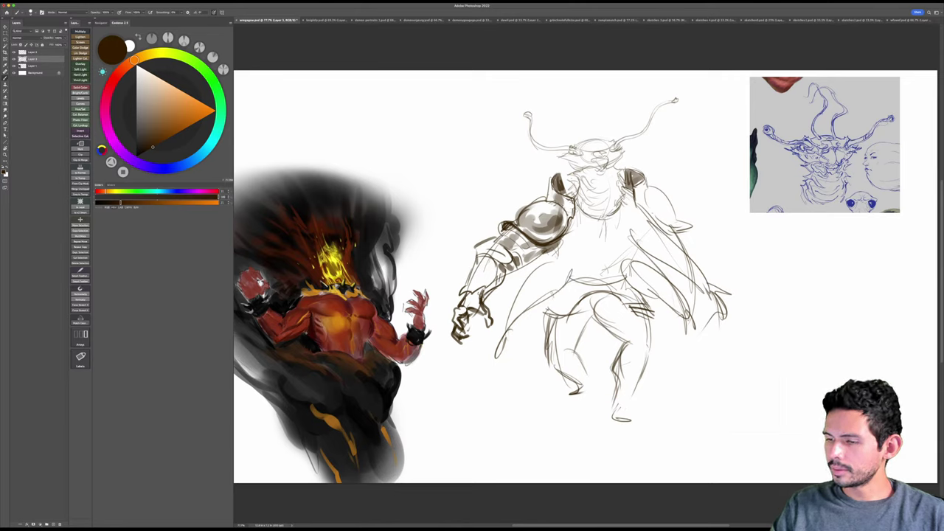
Step: Draw rounded armour plates on the inner side of both pauldrons, and shade the right shoulder guard
mouse_move(582, 211)
mouse_down()
mouse_move(586, 230)
mouse_move(571, 238)
mouse_move(587, 224)
mouse_move(571, 230)
mouse_move(582, 223)
mouse_move(572, 214)
mouse_move(576, 227)
mouse_move(565, 230)
mouse_move(563, 207)
mouse_move(553, 216)
mouse_move(573, 210)
mouse_move(580, 238)
mouse_move(587, 221)
mouse_up()
key(e)
key(b)
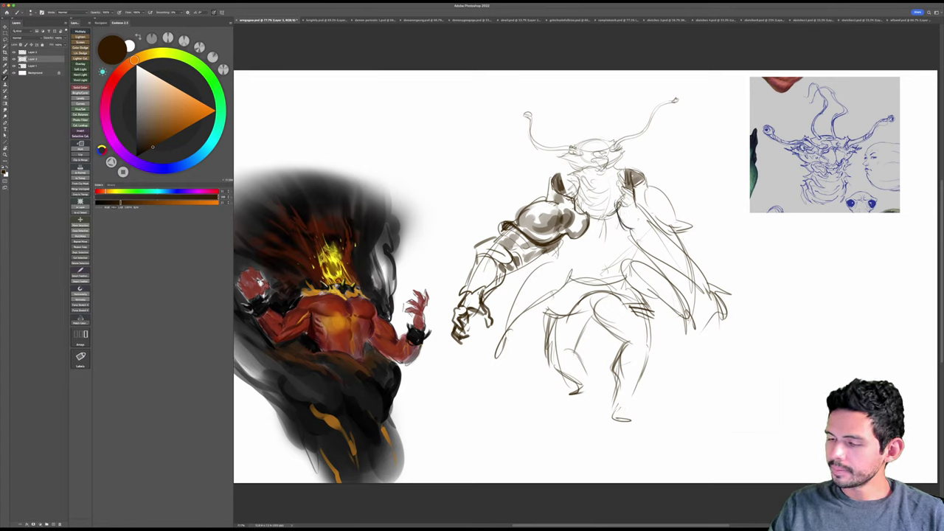
key(e)
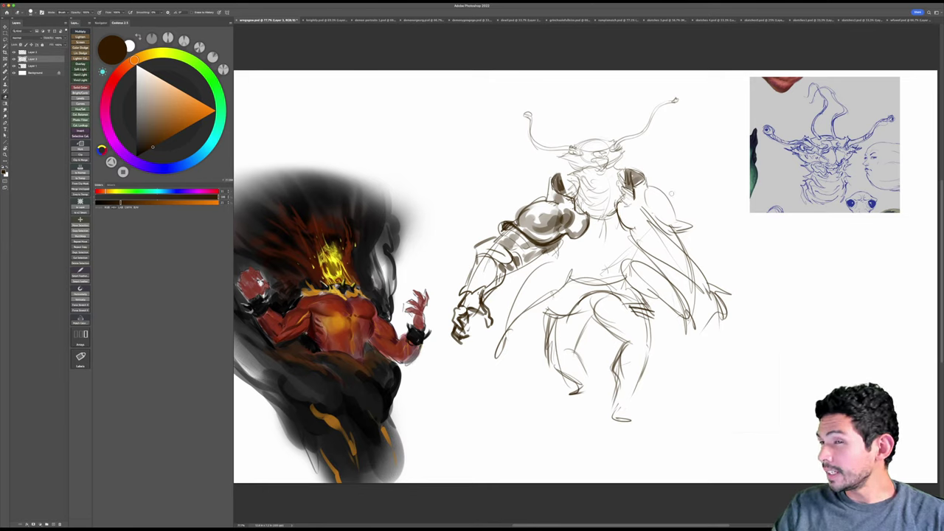
key(b)
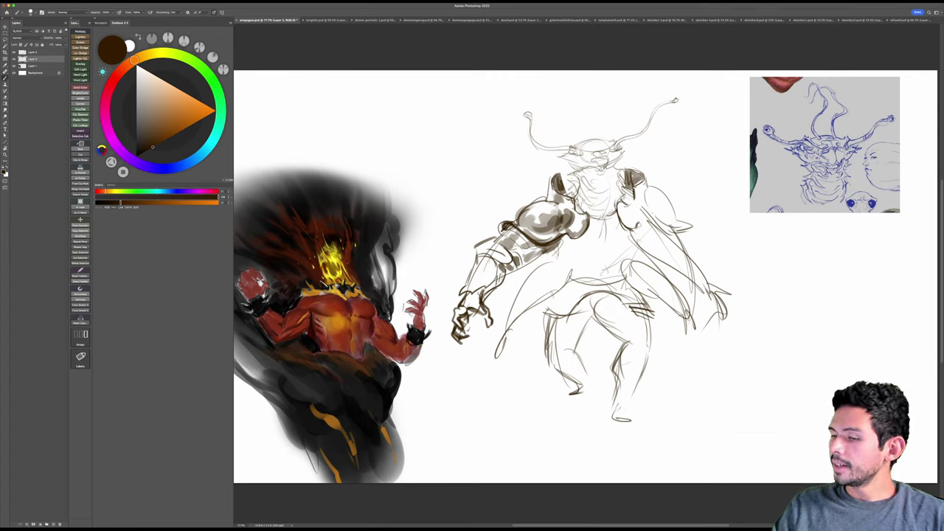
mouse_move(639, 217)
mouse_down()
mouse_move(628, 208)
mouse_move(624, 220)
mouse_move(655, 185)
mouse_move(645, 225)
mouse_move(679, 208)
mouse_move(638, 229)
mouse_up()
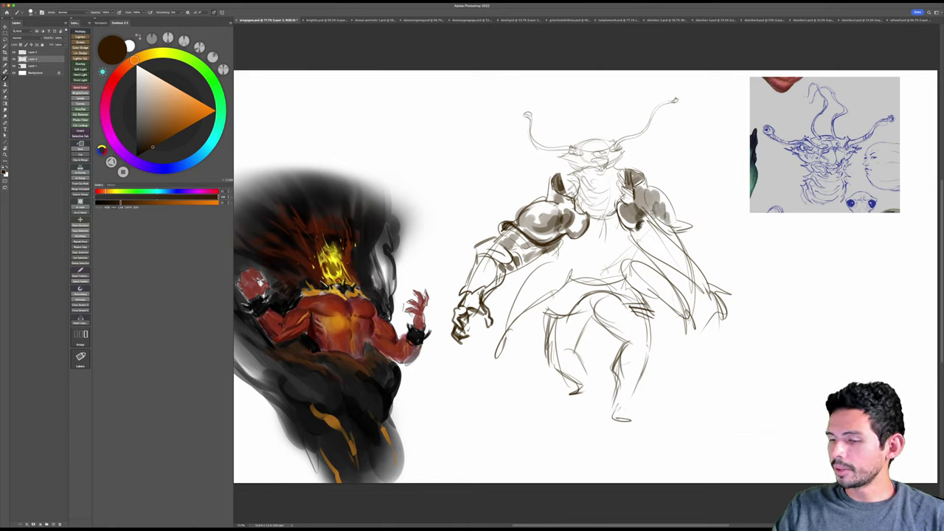
mouse_move(567, 237)
mouse_down()
mouse_move(587, 230)
mouse_move(582, 238)
mouse_up()
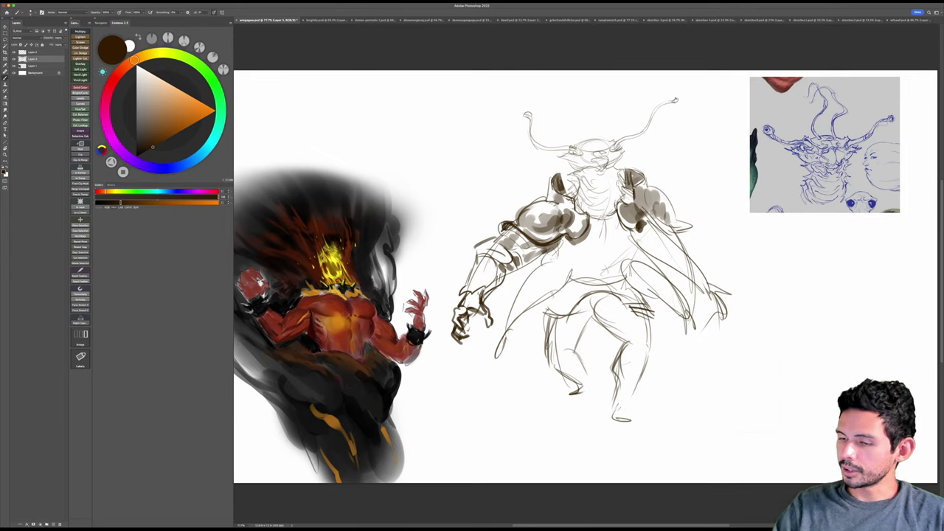
Step: Outline a second, lower shoulder beneath the left pauldron, shade it grey and draw armour bands on its upper arm
drag(544, 266, 558, 282)
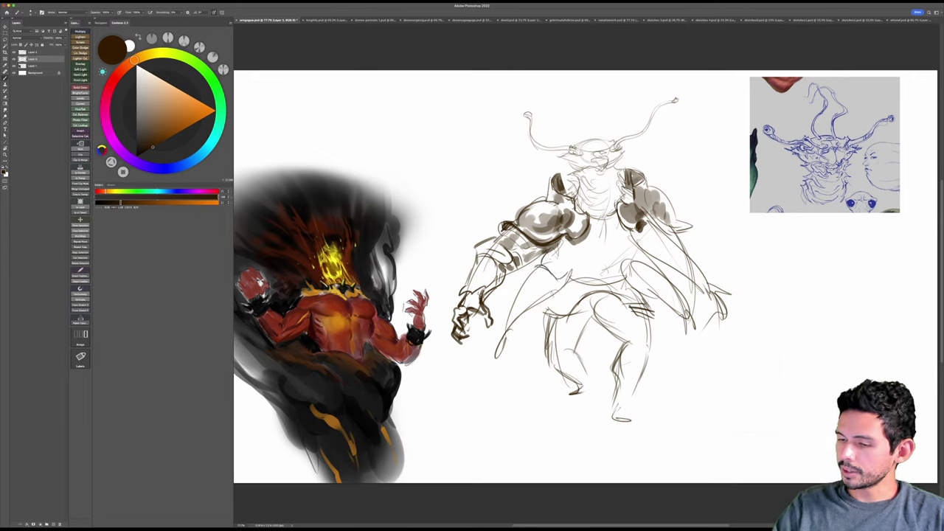
mouse_move(578, 245)
mouse_down()
mouse_move(575, 263)
mouse_move(595, 264)
mouse_up()
drag(628, 235, 615, 268)
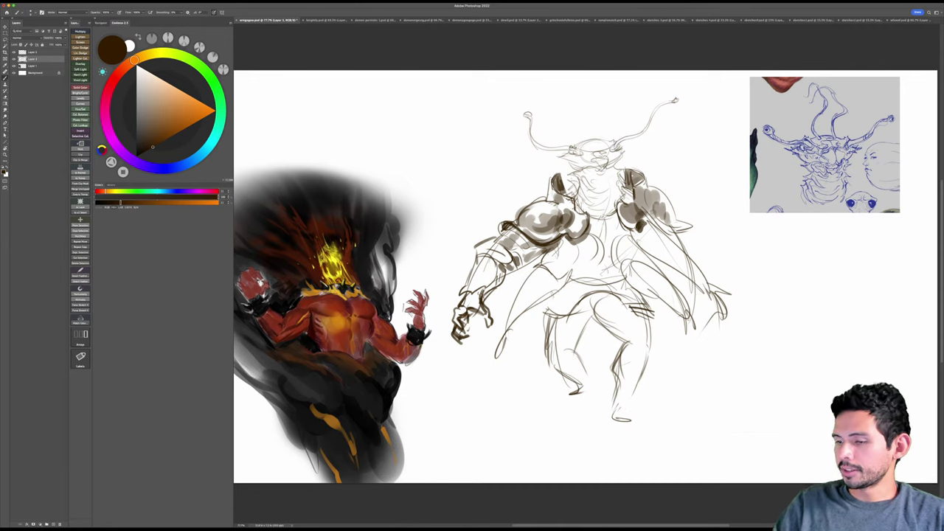
mouse_move(542, 261)
mouse_down()
mouse_move(557, 269)
mouse_move(577, 242)
mouse_move(550, 263)
mouse_move(574, 271)
mouse_move(599, 246)
mouse_move(593, 236)
mouse_move(568, 287)
mouse_up()
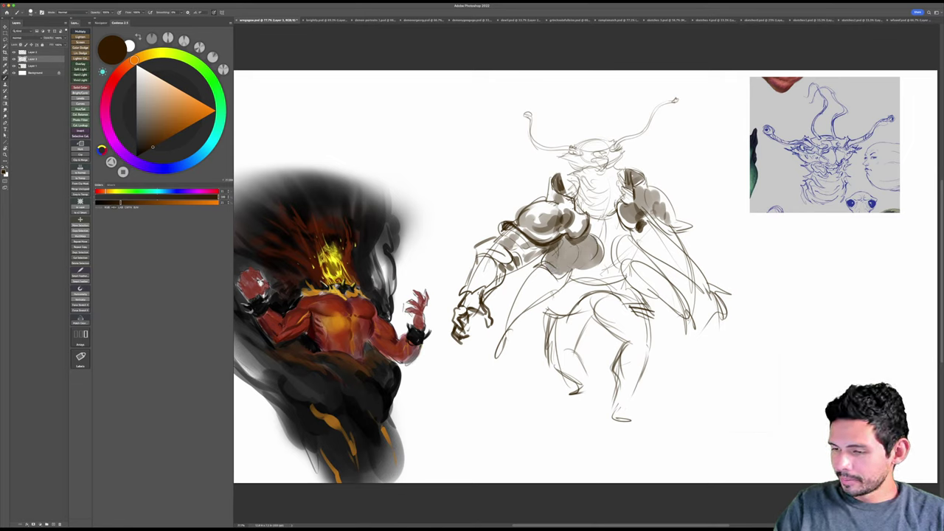
mouse_move(552, 249)
mouse_down()
mouse_move(542, 267)
mouse_move(565, 280)
mouse_move(572, 273)
mouse_move(519, 288)
mouse_up()
mouse_move(521, 287)
mouse_down()
mouse_move(545, 286)
mouse_move(518, 293)
mouse_up()
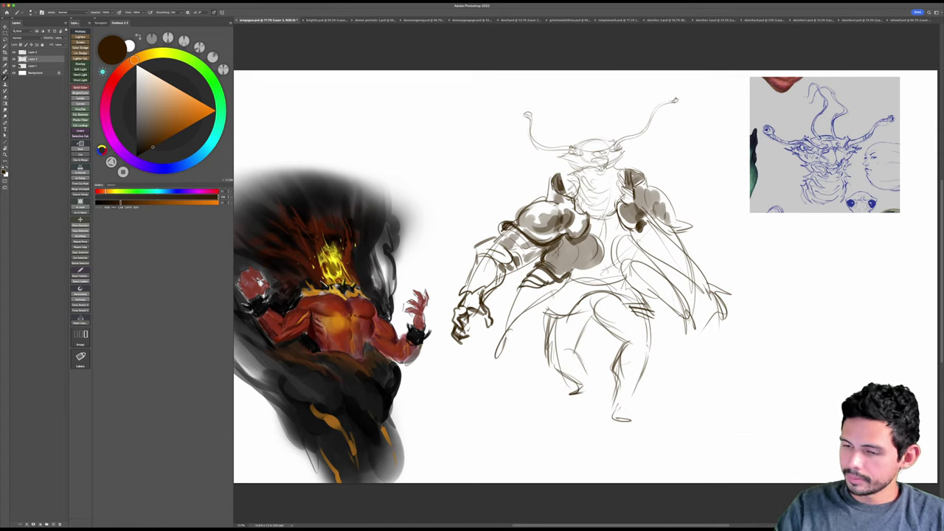
Step: Add a pointed elbow guard to the demon's upper left arm and shade the forearm
mouse_move(479, 244)
mouse_down()
mouse_move(492, 239)
mouse_move(475, 259)
mouse_up()
mouse_move(493, 223)
mouse_down()
mouse_move(463, 264)
mouse_move(492, 225)
mouse_move(476, 251)
mouse_move(502, 247)
mouse_move(512, 267)
mouse_up()
key(e)
key(b)
key(e)
key(b)
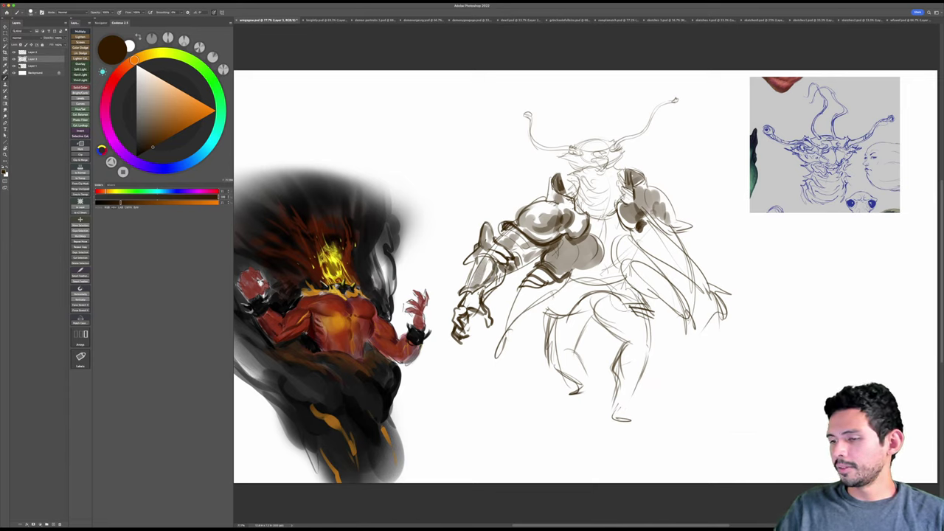
Step: Lasso the demon's head with its eye stalks again, scale it up further and settle it over the neck
scroll(673, 306, right, 3)
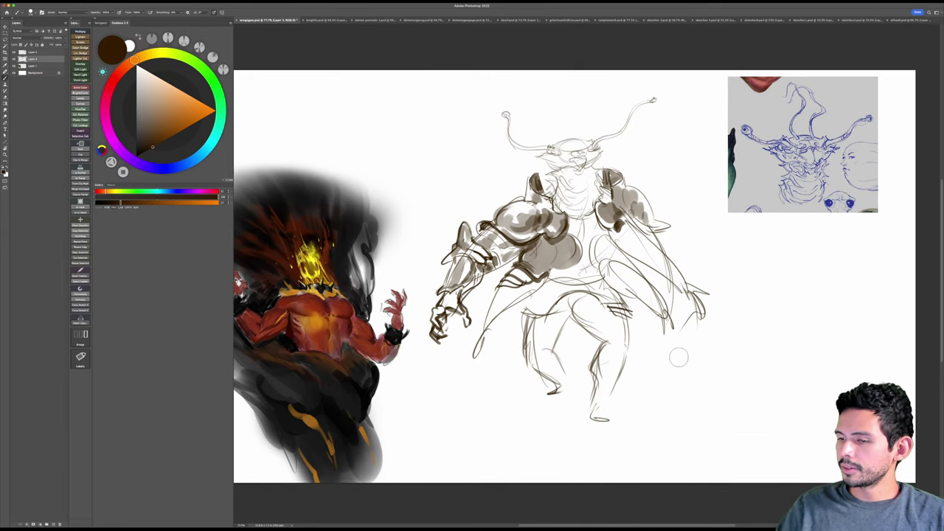
key(e)
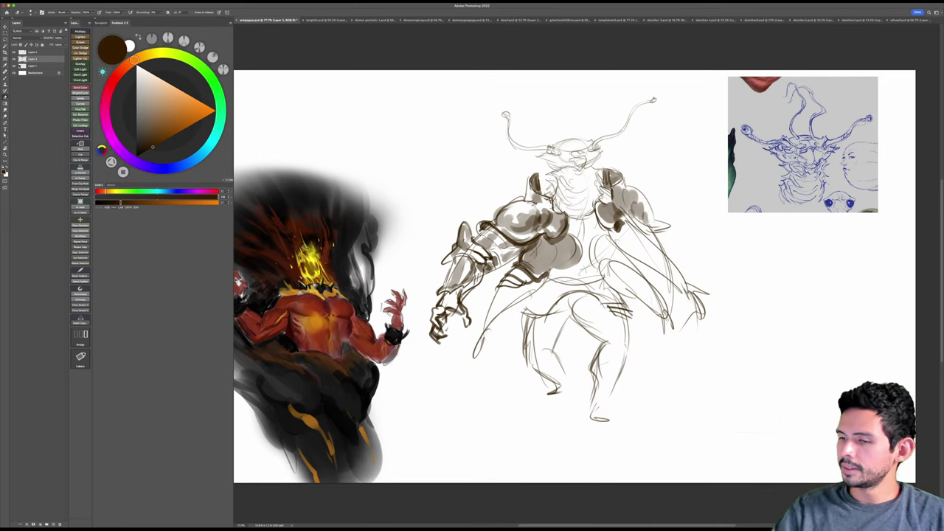
scroll(673, 353, right, 2)
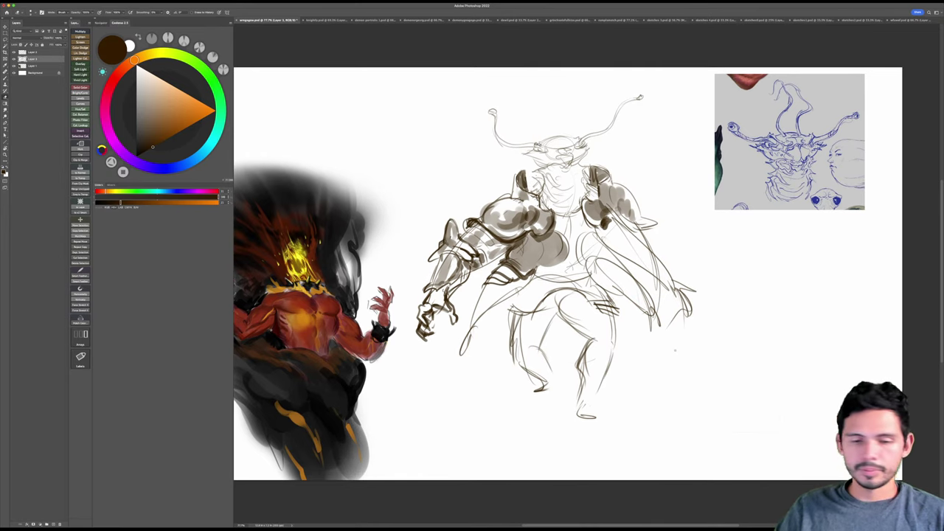
key(l)
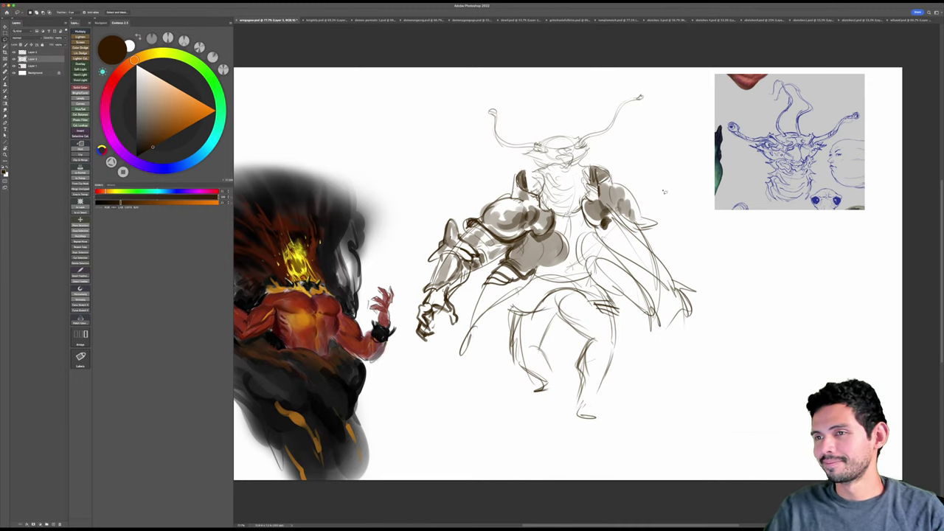
mouse_move(558, 100)
mouse_down()
mouse_move(480, 89)
mouse_move(530, 168)
mouse_move(567, 169)
mouse_move(657, 110)
mouse_move(651, 125)
mouse_up()
key(super+t)
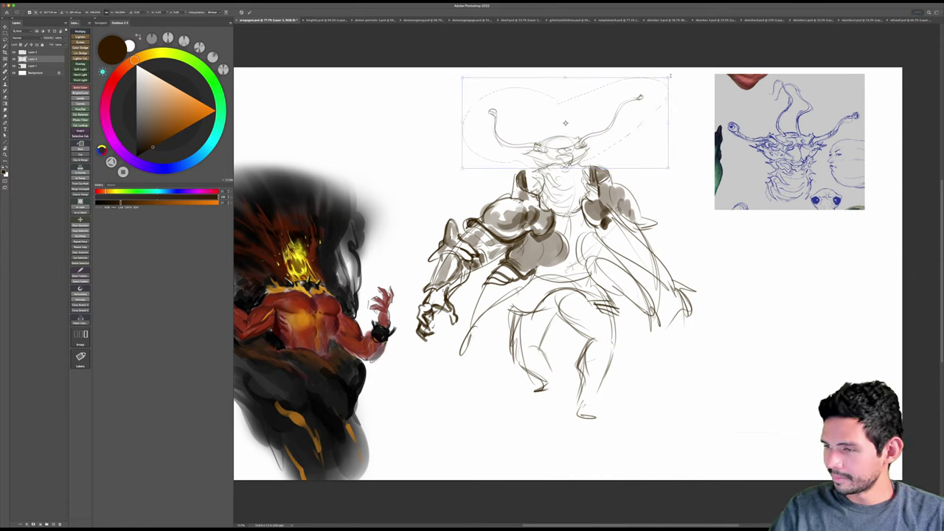
drag(670, 77, 685, 70)
drag(574, 119, 570, 162)
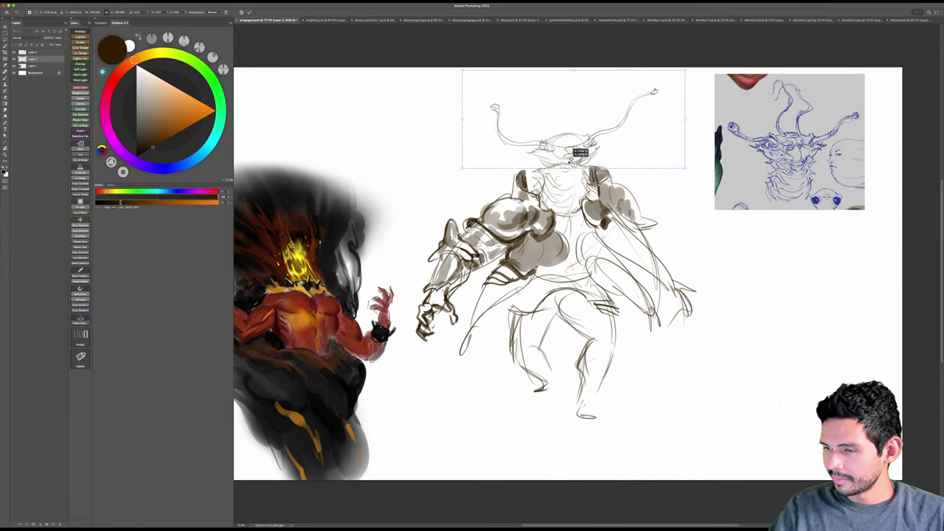
drag(685, 70, 693, 64)
drag(660, 99, 655, 118)
key(Return)
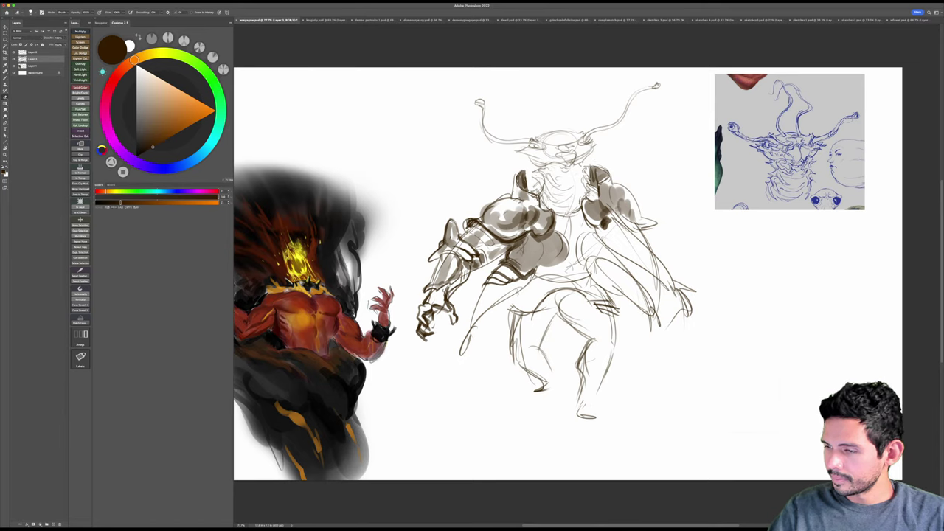
Step: Erase stray lines below the enlarged head and reinforce the brow, eye sockets and cheek contours with darker strokes
mouse_move(587, 166)
mouse_down()
mouse_move(581, 180)
mouse_move(543, 179)
mouse_move(550, 174)
mouse_up()
key(b)
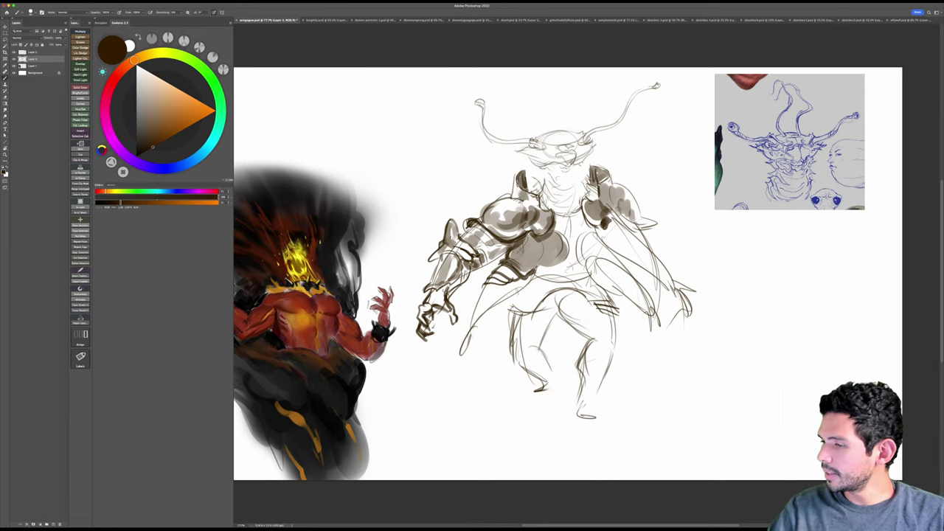
mouse_move(529, 146)
mouse_down()
mouse_move(519, 153)
mouse_move(602, 140)
mouse_up()
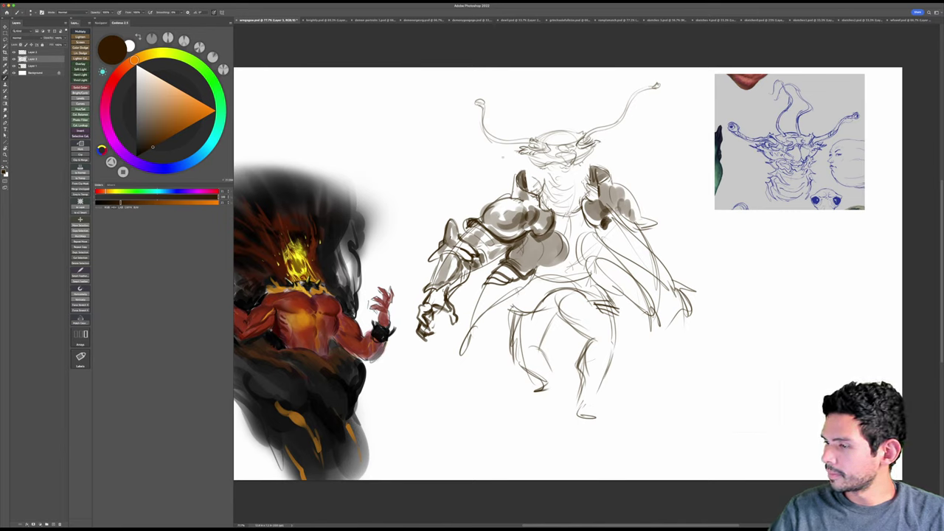
mouse_move(516, 152)
mouse_down()
mouse_move(565, 164)
mouse_move(554, 161)
mouse_up()
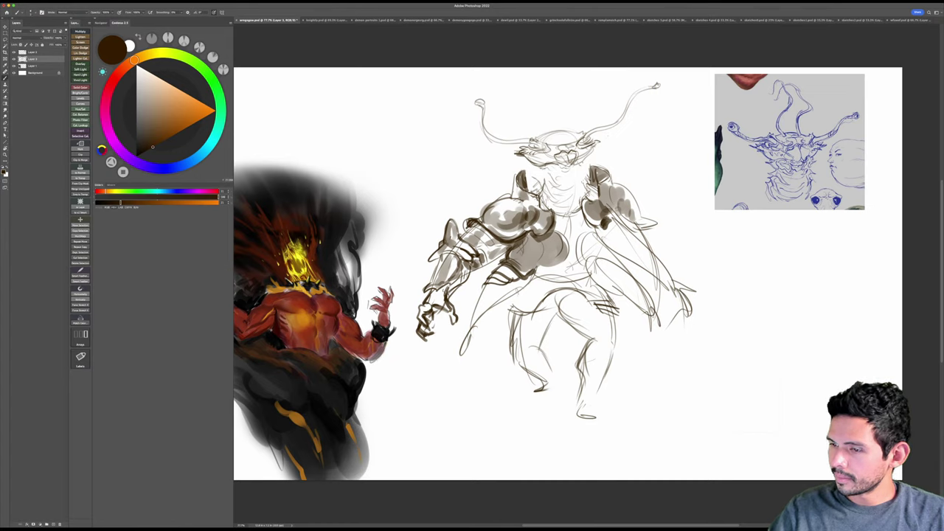
mouse_move(595, 155)
mouse_down()
mouse_move(576, 164)
mouse_move(590, 160)
mouse_up()
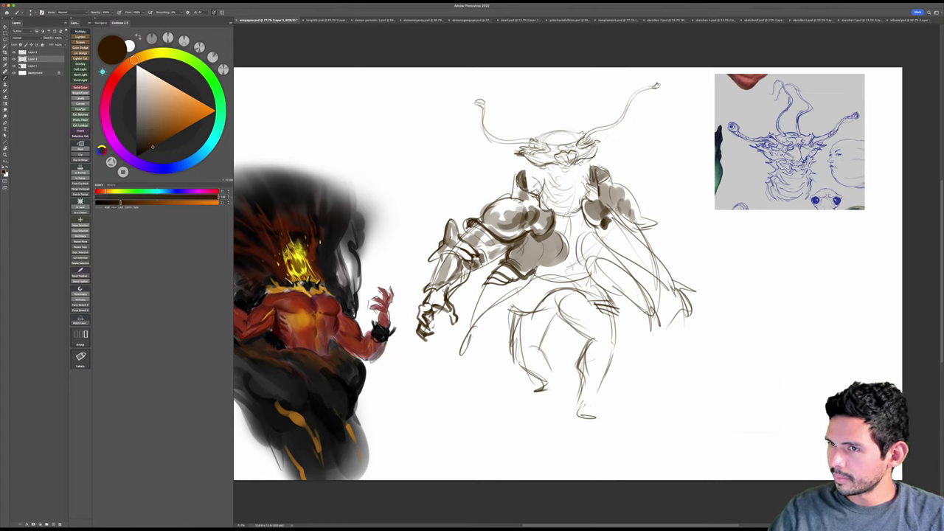
Step: Draw jagged jaw spikes and darker contours down both sides of the demon's neck
mouse_move(532, 173)
mouse_down()
mouse_move(544, 189)
mouse_move(534, 185)
mouse_up()
mouse_move(582, 163)
mouse_down()
mouse_move(590, 188)
mouse_move(579, 176)
mouse_move(544, 186)
mouse_move(555, 197)
mouse_move(563, 193)
mouse_move(549, 167)
mouse_move(557, 176)
mouse_move(543, 186)
mouse_move(561, 204)
mouse_move(554, 179)
mouse_move(544, 182)
mouse_up()
key(e)
key(b)
mouse_move(553, 186)
mouse_down()
mouse_move(541, 193)
mouse_move(551, 208)
mouse_up()
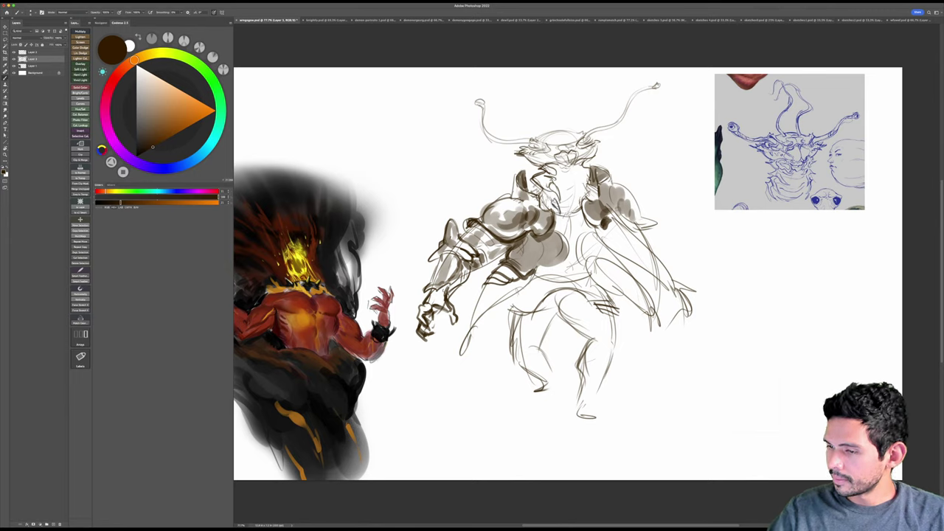
drag(583, 182, 583, 196)
drag(579, 163, 576, 215)
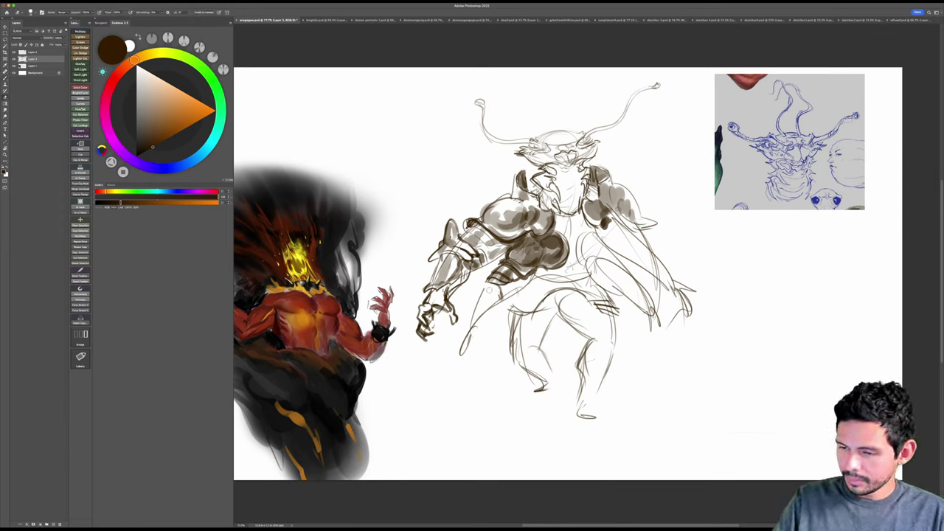
Step: Draw the lower left arm's banded forearm, wrist and clawed hand with curled fingers
mouse_move(487, 283)
mouse_down()
mouse_move(473, 302)
mouse_move(495, 292)
mouse_move(474, 292)
mouse_move(493, 304)
mouse_up()
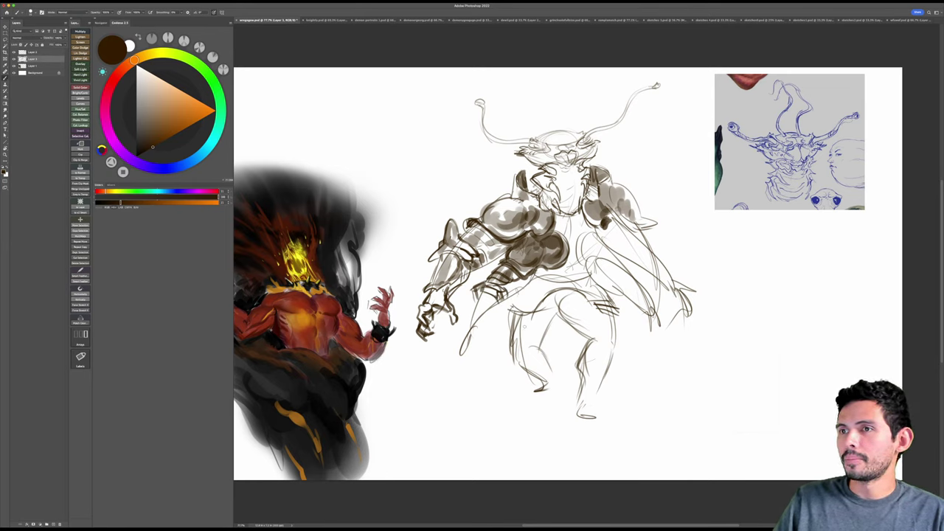
mouse_move(498, 296)
mouse_down()
mouse_move(480, 322)
mouse_move(472, 305)
mouse_move(465, 329)
mouse_up()
mouse_move(466, 329)
mouse_down()
mouse_move(484, 319)
mouse_move(459, 328)
mouse_move(462, 339)
mouse_move(484, 342)
mouse_move(459, 346)
mouse_up()
mouse_move(460, 343)
mouse_down()
mouse_move(456, 356)
mouse_move(477, 363)
mouse_move(473, 351)
mouse_up()
drag(476, 349, 490, 357)
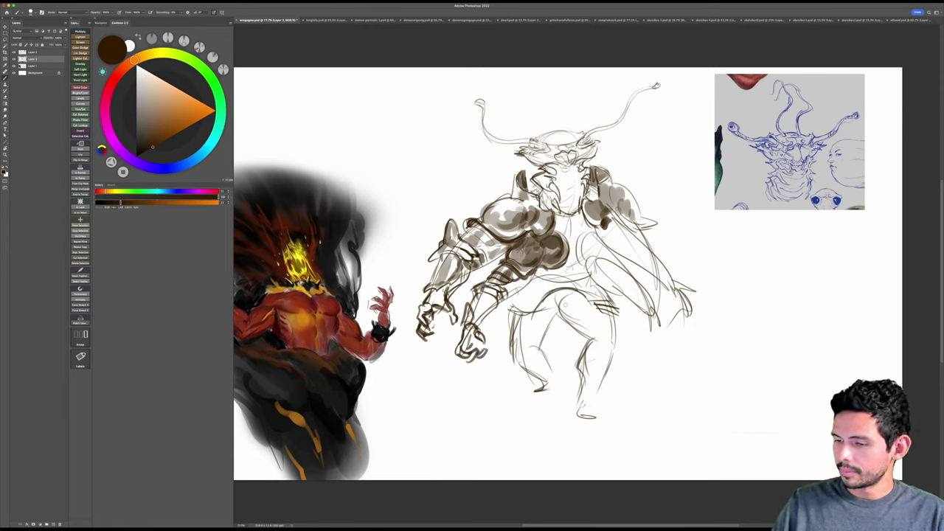
Step: Replace the inner thigh lines with a loincloth of dark vertical folds hanging from the waist
mouse_move(574, 293)
mouse_down()
mouse_move(553, 312)
mouse_move(554, 338)
mouse_move(569, 305)
mouse_move(554, 351)
mouse_move(547, 347)
mouse_up()
key(e)
key(b)
drag(552, 297, 552, 342)
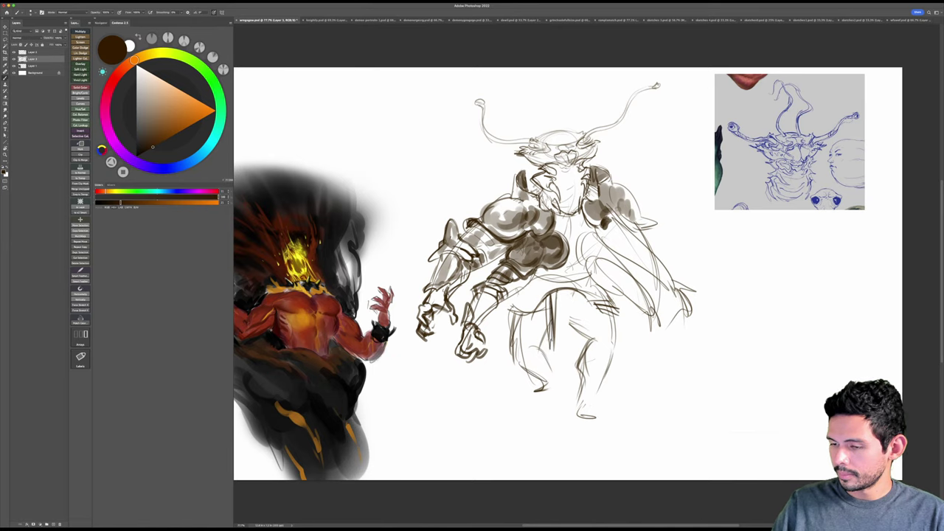
mouse_move(555, 295)
mouse_down()
mouse_move(554, 351)
mouse_move(542, 338)
mouse_move(559, 353)
mouse_move(567, 343)
mouse_up()
mouse_move(571, 290)
mouse_down()
mouse_move(571, 340)
mouse_move(572, 313)
mouse_up()
drag(574, 298, 573, 339)
drag(578, 301, 579, 338)
Step: Draw armour bands across the right thigh and a spiked guard around the knee
key(z)
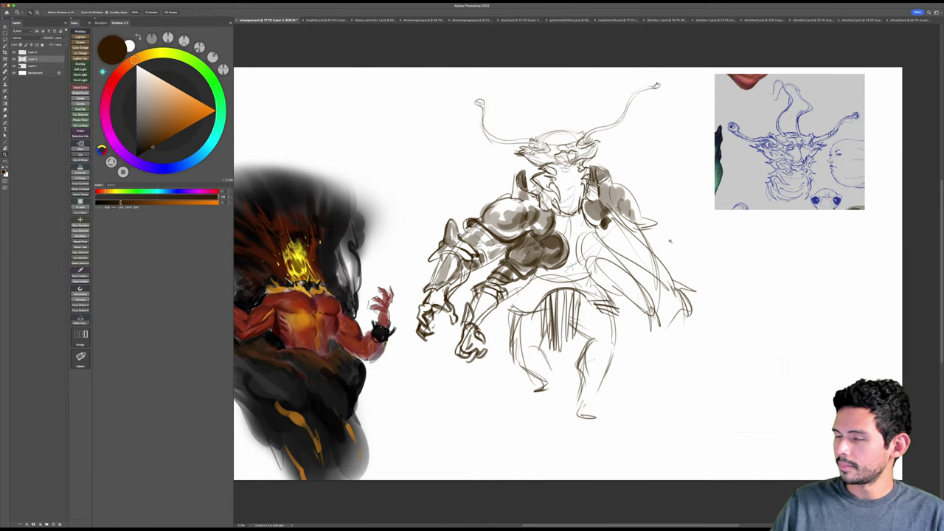
drag(671, 240, 680, 241)
drag(687, 313, 688, 306)
key(b)
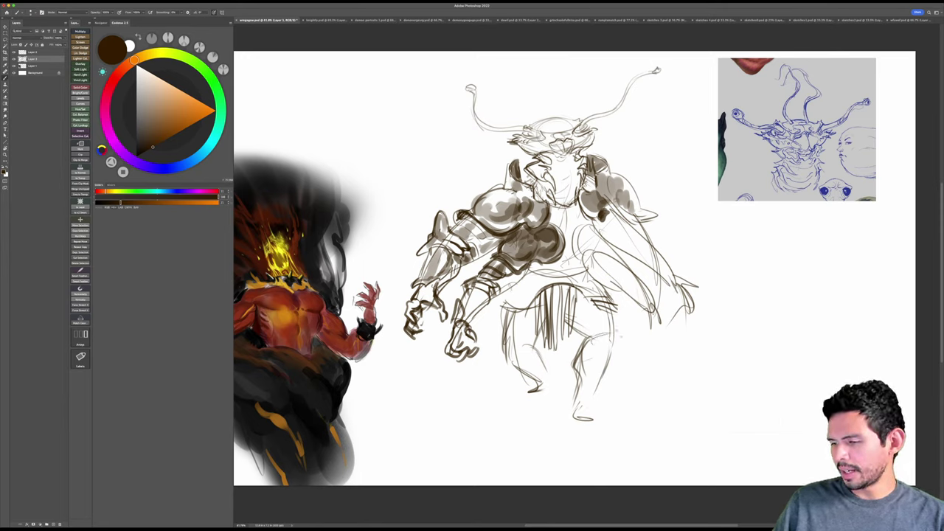
mouse_move(623, 346)
mouse_down()
mouse_move(602, 357)
mouse_move(624, 355)
mouse_up()
mouse_move(618, 335)
mouse_down()
mouse_move(625, 354)
mouse_move(607, 365)
mouse_move(611, 329)
mouse_move(588, 335)
mouse_move(615, 322)
mouse_move(625, 339)
mouse_move(617, 372)
mouse_up()
Step: Redraw the right shin and foot with firmer outlines, and darken the plate along the back of the calf
key(z)
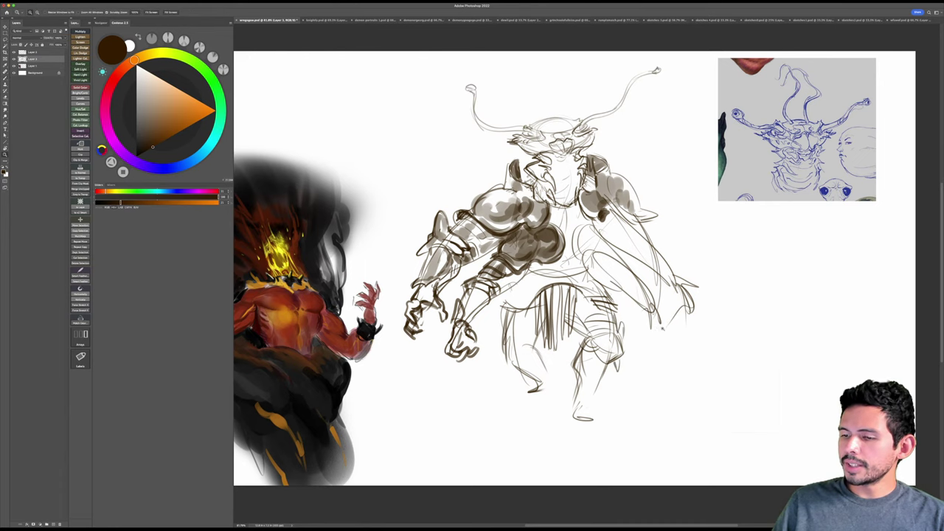
drag(664, 327, 650, 337)
key(v)
key(b)
key(z)
key(b)
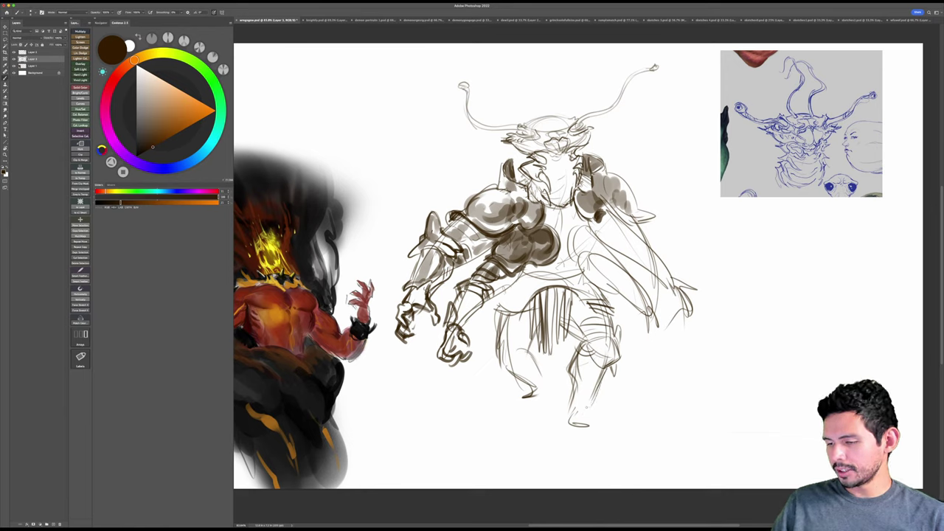
drag(577, 395, 567, 421)
key(e)
mouse_move(577, 352)
mouse_down()
mouse_move(570, 377)
mouse_move(582, 380)
mouse_move(567, 378)
mouse_move(574, 395)
mouse_up()
key(b)
drag(609, 367, 592, 406)
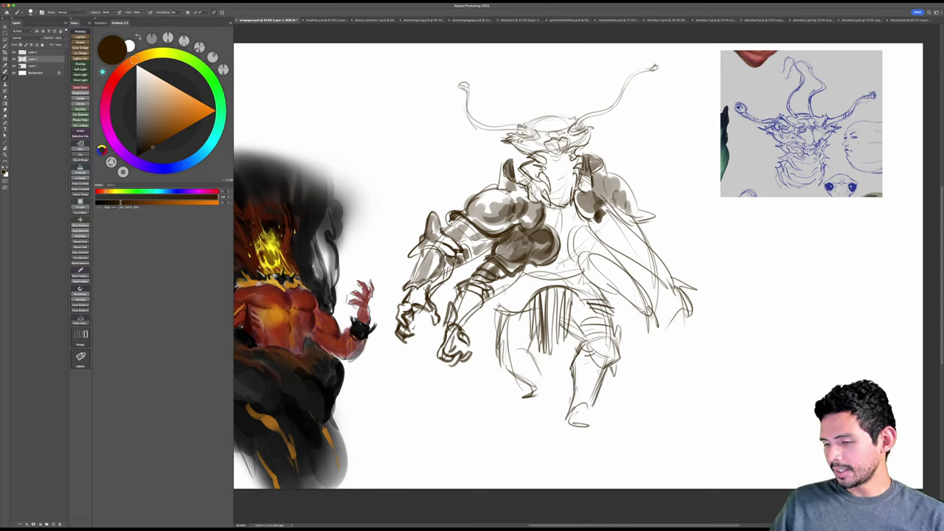
drag(601, 368, 593, 403)
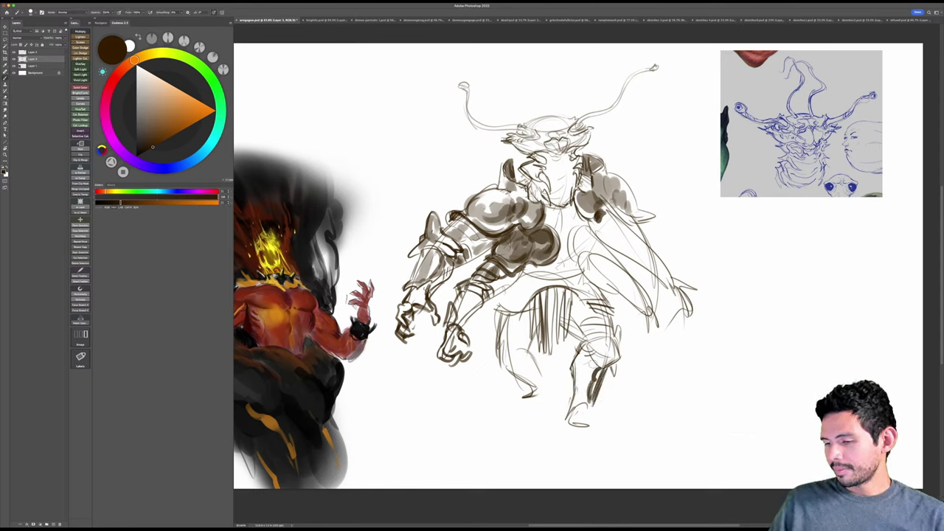
Step: Shade the right leg's knee guard, thigh bands and shin armour
mouse_move(593, 352)
mouse_down()
mouse_move(602, 364)
mouse_move(615, 360)
mouse_move(601, 364)
mouse_up()
mouse_move(596, 347)
mouse_down()
mouse_move(608, 339)
mouse_move(613, 355)
mouse_up()
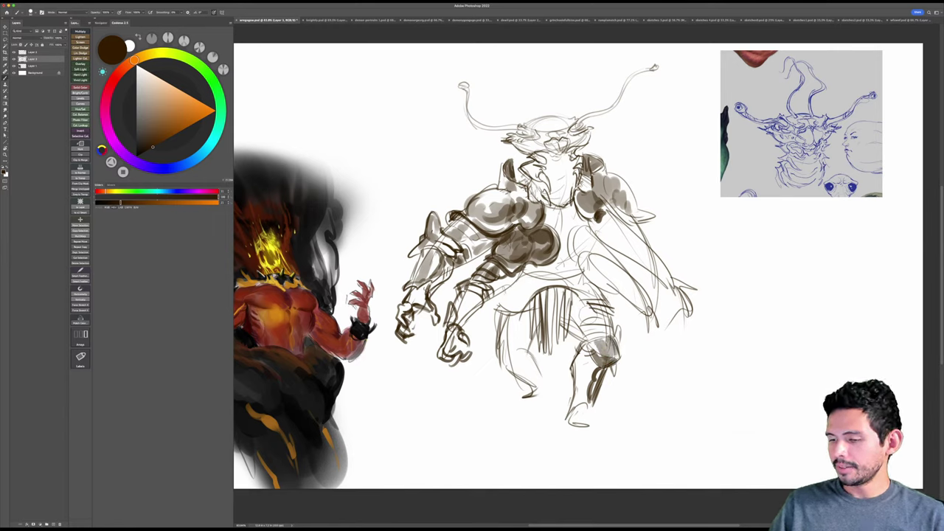
mouse_move(597, 307)
mouse_down()
mouse_move(575, 337)
mouse_move(622, 333)
mouse_move(582, 338)
mouse_up()
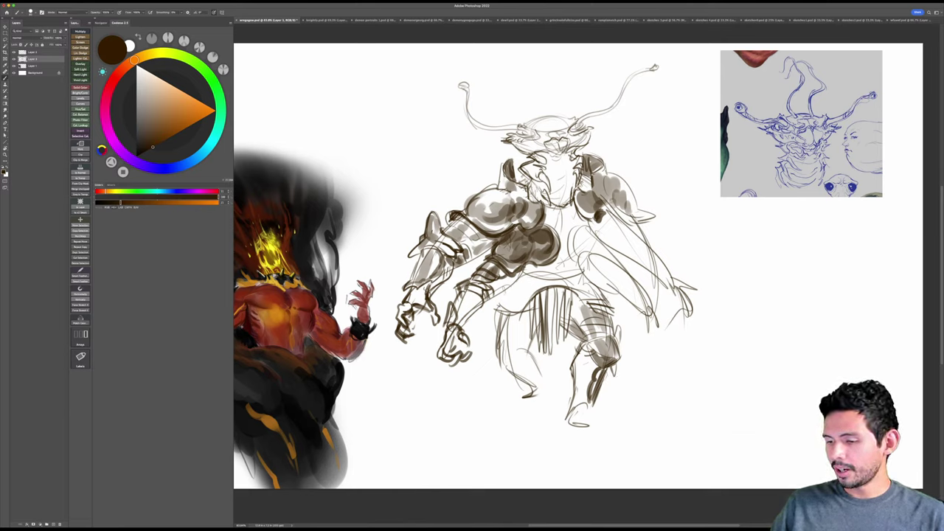
mouse_move(595, 368)
mouse_down()
mouse_move(589, 397)
mouse_move(574, 402)
mouse_up()
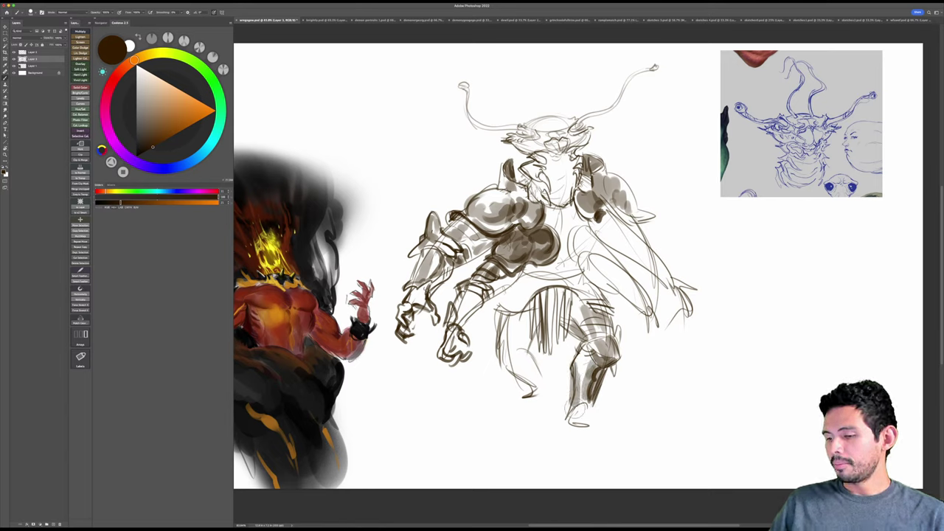
Step: Draw and shade the right foot with toe divisions, and add outline strokes around the left knee
mouse_move(567, 420)
mouse_down()
mouse_move(593, 405)
mouse_move(611, 436)
mouse_move(625, 438)
mouse_up()
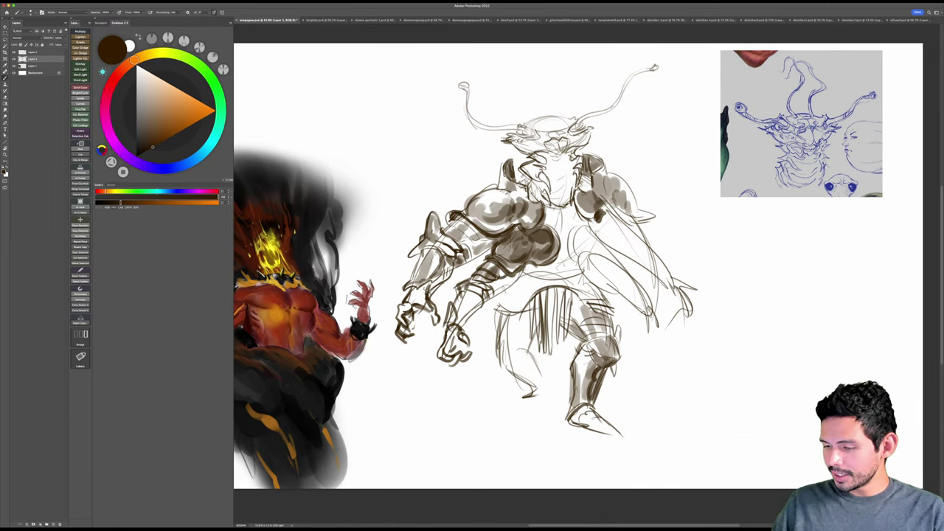
mouse_move(596, 431)
mouse_down()
mouse_move(609, 425)
mouse_move(624, 435)
mouse_move(595, 419)
mouse_move(617, 434)
mouse_up()
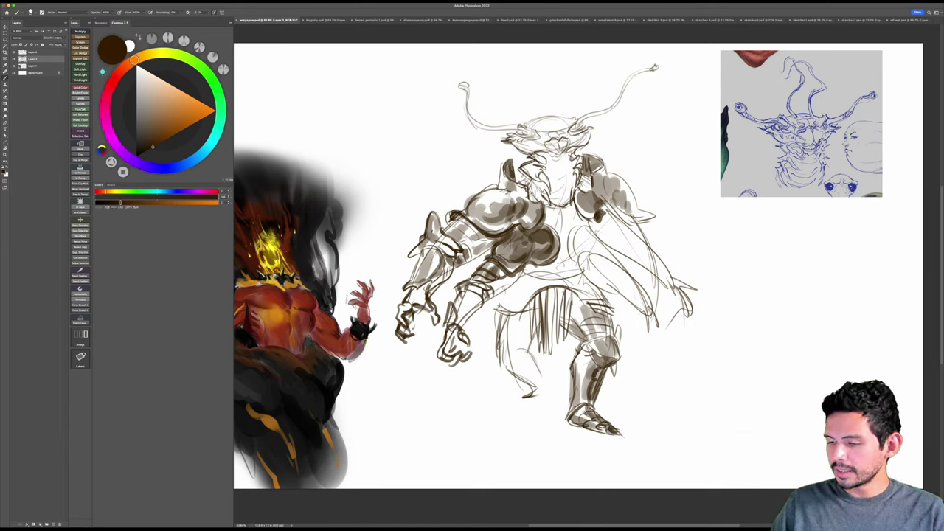
mouse_move(497, 349)
mouse_down()
mouse_move(511, 351)
mouse_move(501, 366)
mouse_move(512, 370)
mouse_move(520, 351)
mouse_up()
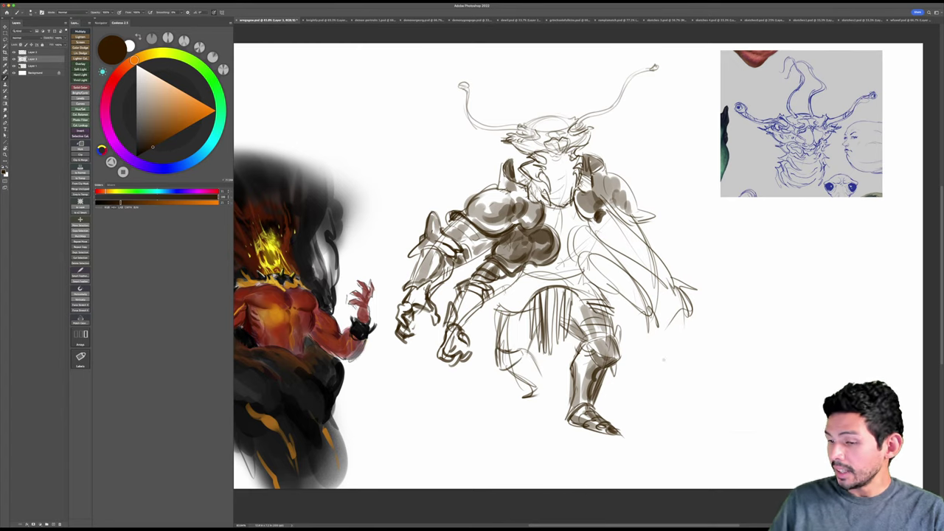
Step: Clear rough lines inside the lower right arm, draw its dark elbow edge, and shade the torso
mouse_move(582, 228)
mouse_down()
mouse_move(574, 258)
mouse_move(612, 267)
mouse_move(604, 274)
mouse_move(627, 299)
mouse_up()
key(e)
key(b)
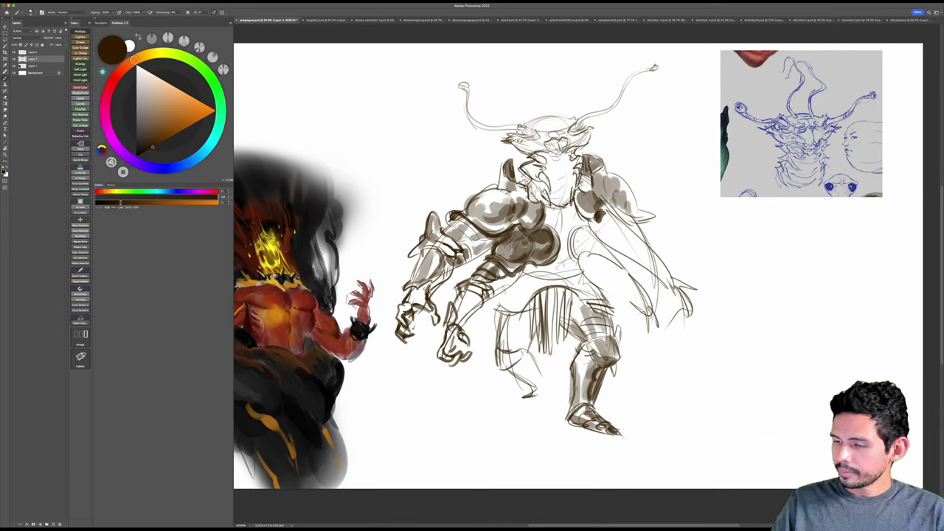
mouse_move(575, 241)
mouse_down()
mouse_move(611, 267)
mouse_move(609, 251)
mouse_up()
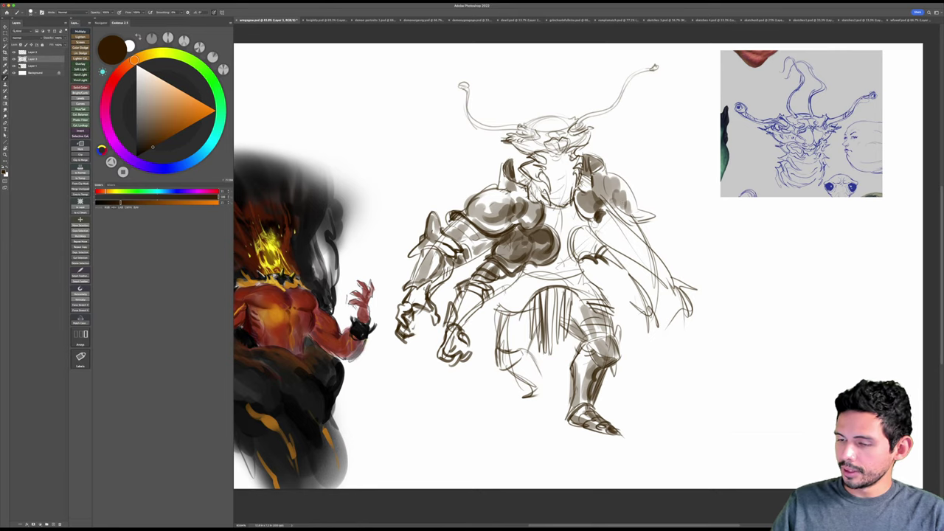
mouse_move(524, 267)
mouse_down()
mouse_move(580, 269)
mouse_move(555, 270)
mouse_move(568, 264)
mouse_move(569, 225)
mouse_move(554, 210)
mouse_up()
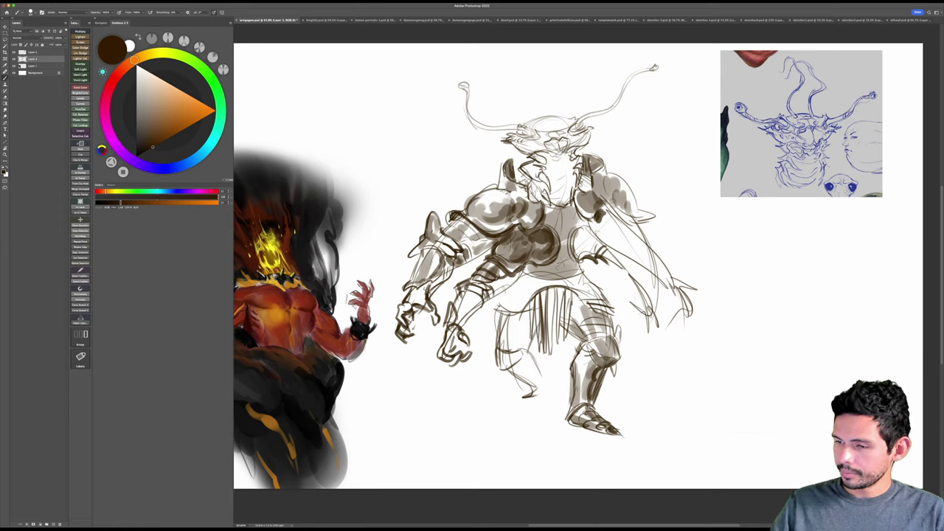
Step: Erase the rough forearm and hand lines of the right arms, and restart the lower forearm with dark contours
mouse_move(579, 232)
mouse_down()
mouse_move(596, 223)
mouse_move(616, 236)
mouse_move(626, 278)
mouse_up()
drag(616, 243, 640, 268)
mouse_move(597, 261)
mouse_down()
mouse_move(627, 277)
mouse_move(625, 259)
mouse_move(649, 274)
mouse_move(679, 275)
mouse_move(642, 288)
mouse_move(665, 287)
mouse_up()
key(e)
key(b)
key(e)
mouse_move(653, 237)
mouse_down()
mouse_move(684, 287)
mouse_move(671, 272)
mouse_up()
key(b)
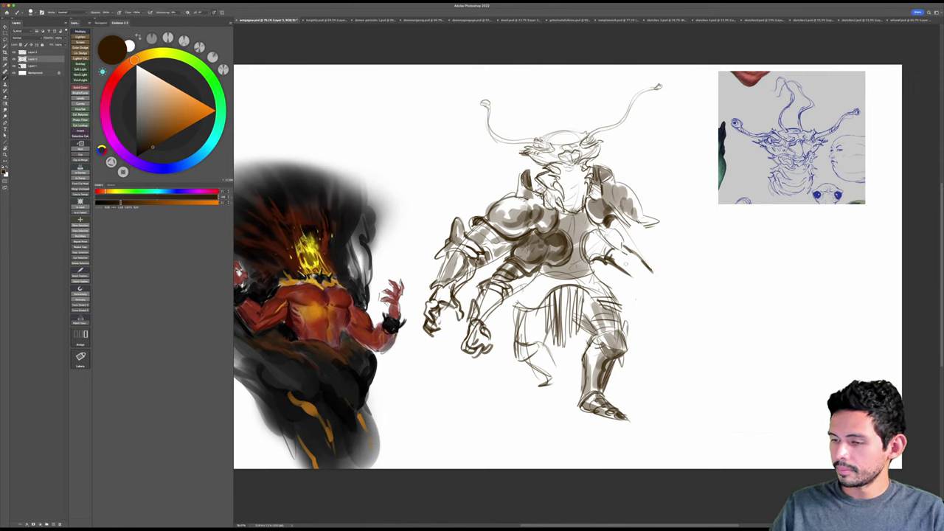
Step: Redraw the lower right arm with forearm armour bands, a wrist and a closed hand
drag(607, 260, 630, 282)
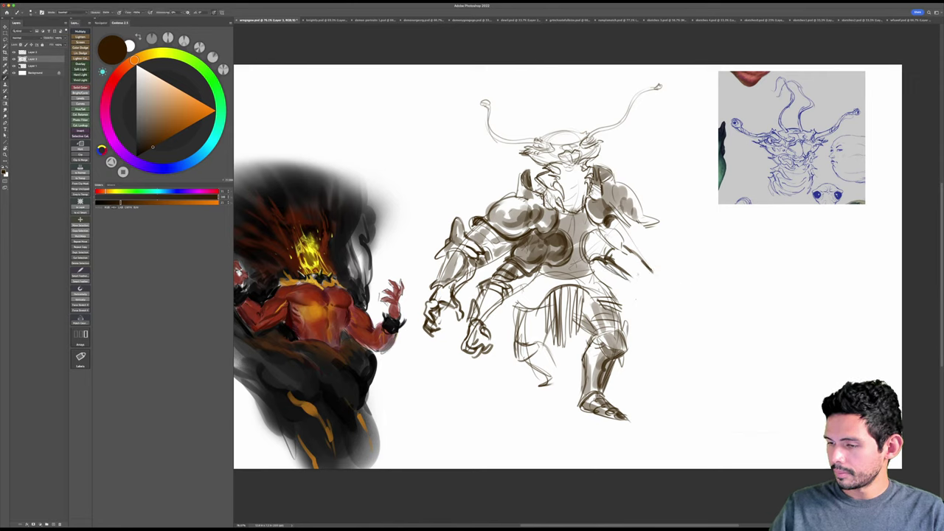
key(e)
mouse_move(636, 247)
mouse_down()
mouse_move(624, 270)
mouse_move(651, 273)
mouse_move(612, 266)
mouse_up()
key(b)
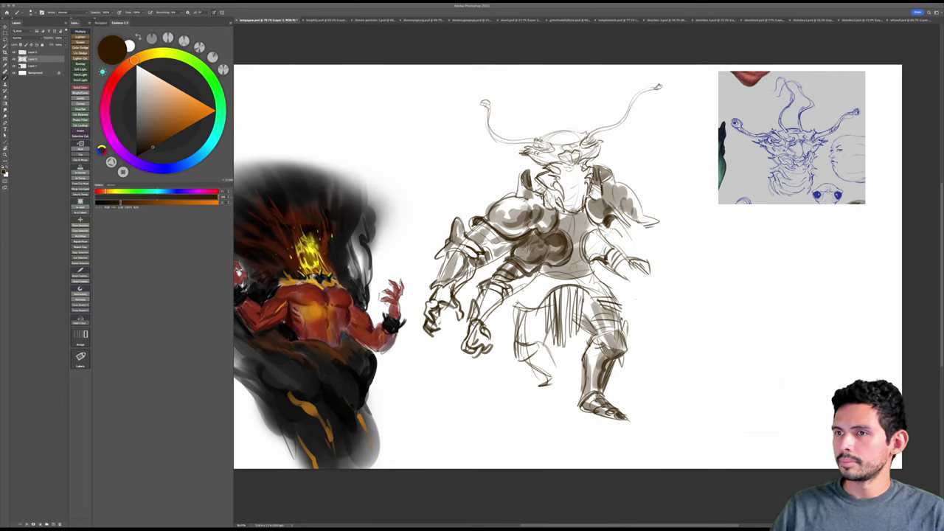
drag(618, 245, 647, 280)
mouse_move(618, 271)
mouse_down()
mouse_move(659, 294)
mouse_move(661, 320)
mouse_up()
drag(657, 303, 655, 317)
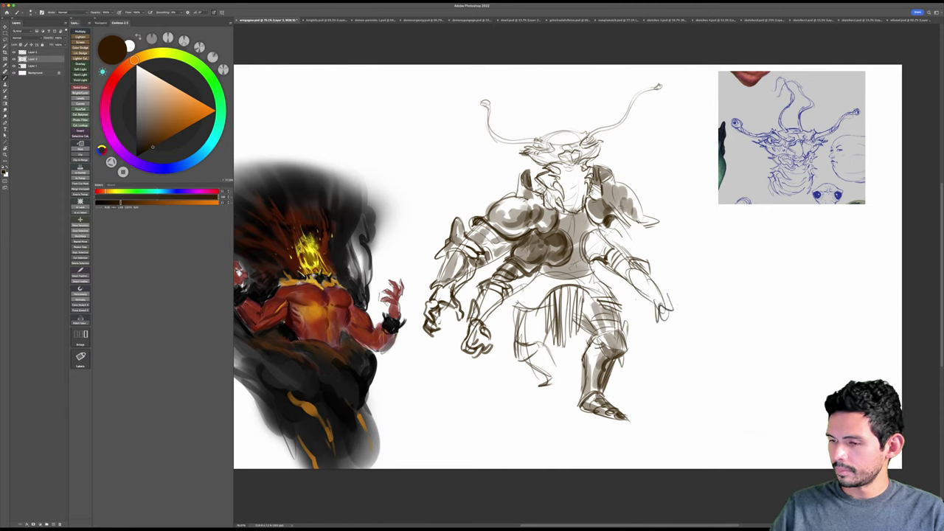
mouse_move(611, 239)
mouse_down()
mouse_move(665, 294)
mouse_move(650, 304)
mouse_move(669, 296)
mouse_move(676, 319)
mouse_up()
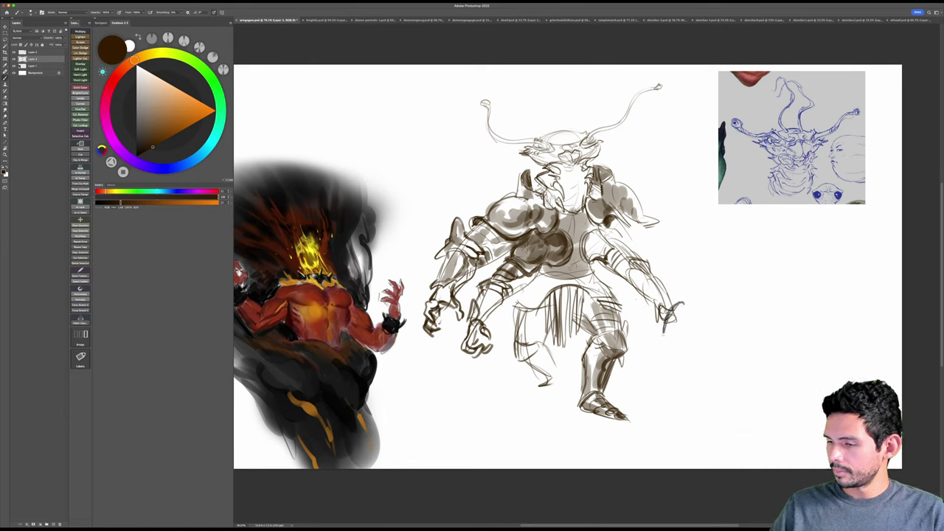
Step: Rework the lower right hand and draw a short dark dagger pointing down from it
drag(670, 310, 693, 347)
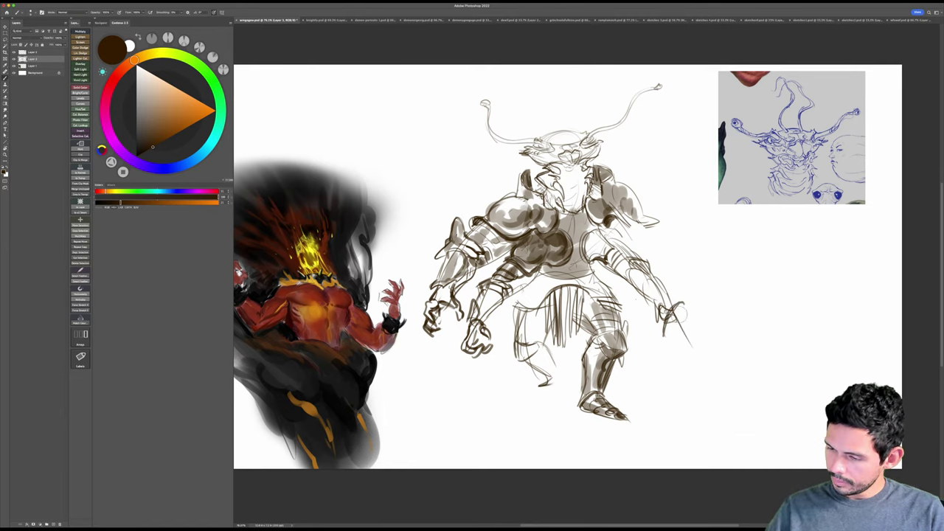
key(e)
drag(684, 303, 672, 346)
key(b)
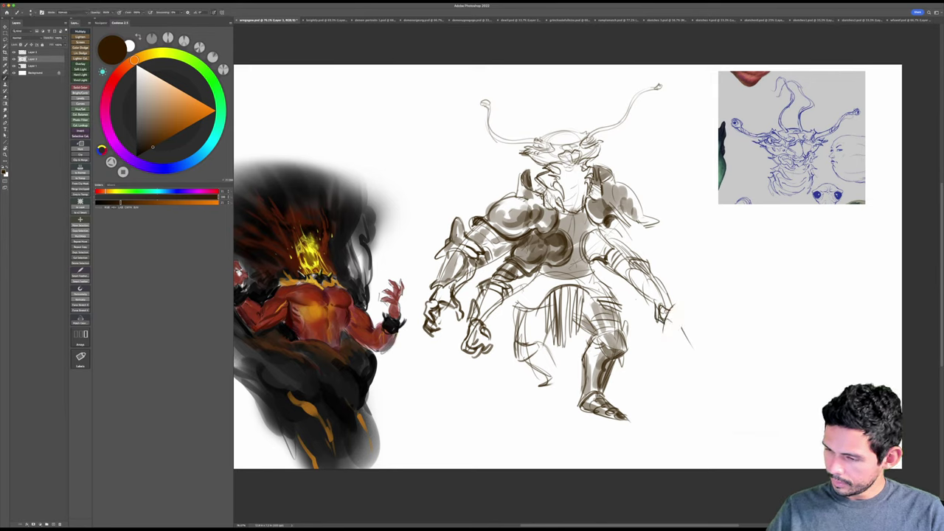
drag(680, 296, 672, 355)
mouse_move(688, 321)
mouse_down()
mouse_move(672, 358)
mouse_move(689, 370)
mouse_move(669, 351)
mouse_move(683, 366)
mouse_up()
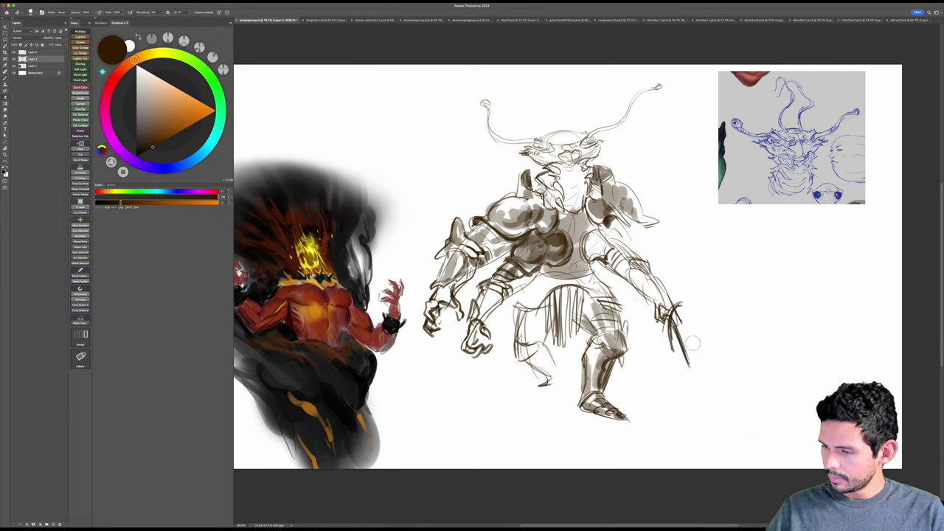
Step: Draw bands on the upper right arm beneath the shoulder plate, and shade beside the chest
key(b)
drag(613, 228, 628, 238)
drag(616, 222, 634, 240)
mouse_move(611, 235)
mouse_down()
mouse_move(640, 247)
mouse_move(587, 259)
mouse_move(585, 230)
mouse_up()
Step: Draw and shade the waist and flared hip plates, and fill the loincloth folds with mid-tone
mouse_move(602, 261)
mouse_down()
mouse_move(564, 290)
mouse_move(514, 303)
mouse_move(544, 296)
mouse_move(534, 305)
mouse_up()
drag(578, 283, 590, 278)
mouse_move(591, 274)
mouse_down()
mouse_move(612, 291)
mouse_move(576, 279)
mouse_move(581, 273)
mouse_up()
mouse_move(573, 275)
mouse_down()
mouse_move(586, 267)
mouse_move(618, 301)
mouse_up()
drag(610, 286, 618, 298)
mouse_move(561, 290)
mouse_down()
mouse_move(552, 346)
mouse_move(546, 325)
mouse_up()
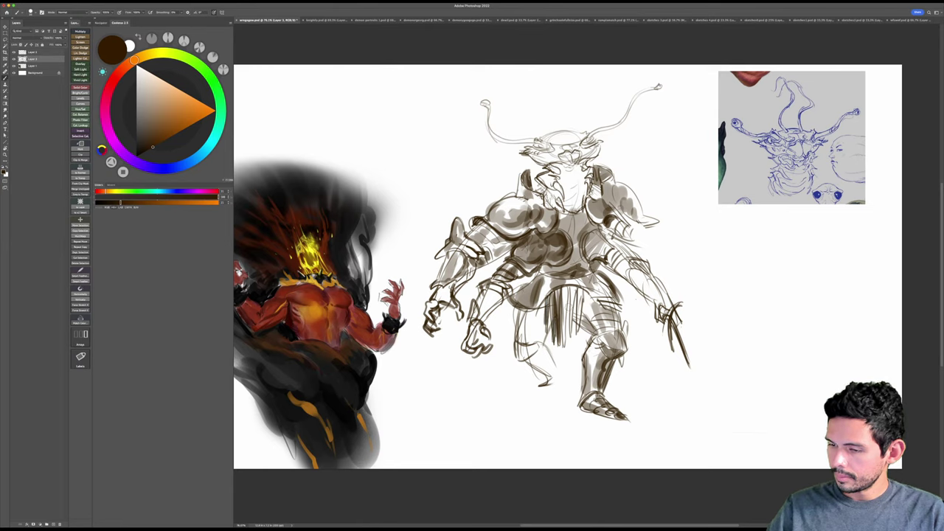
mouse_move(565, 289)
mouse_down()
mouse_move(565, 344)
mouse_move(580, 322)
mouse_move(589, 318)
mouse_move(593, 329)
mouse_move(594, 305)
mouse_move(608, 292)
mouse_move(622, 314)
mouse_up()
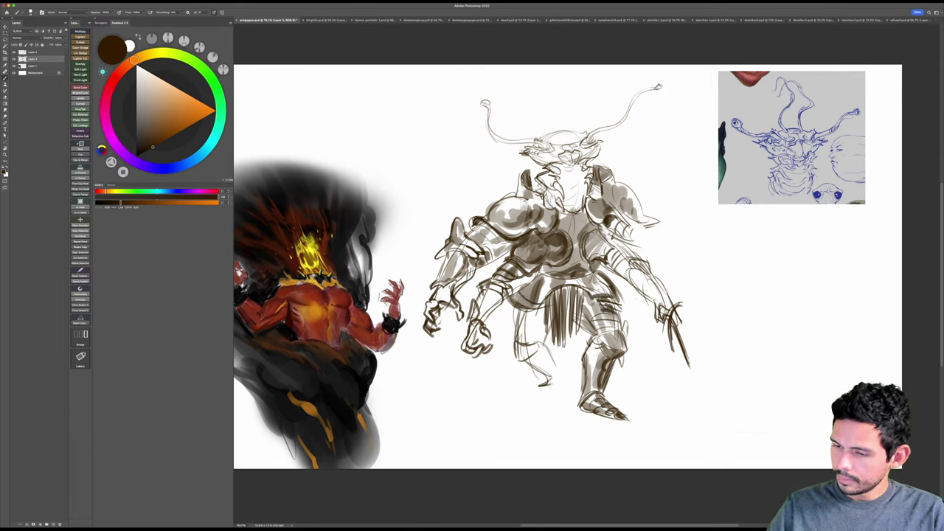
Step: Draw curved armour bands across the hip plates on both sides of the loincloth
drag(527, 298, 607, 281)
drag(587, 285, 614, 294)
drag(590, 297, 622, 301)
drag(606, 276, 624, 305)
Step: Redraw the left leg with thigh bands, knee, shin and pointed foot, and shade it
mouse_move(517, 305)
mouse_down()
mouse_move(545, 321)
mouse_move(539, 341)
mouse_move(510, 347)
mouse_up()
mouse_move(527, 346)
mouse_down()
mouse_move(507, 359)
mouse_move(538, 346)
mouse_move(557, 368)
mouse_move(529, 394)
mouse_move(550, 388)
mouse_up()
mouse_move(560, 379)
mouse_down()
mouse_move(532, 396)
mouse_move(565, 382)
mouse_move(533, 397)
mouse_move(613, 419)
mouse_up()
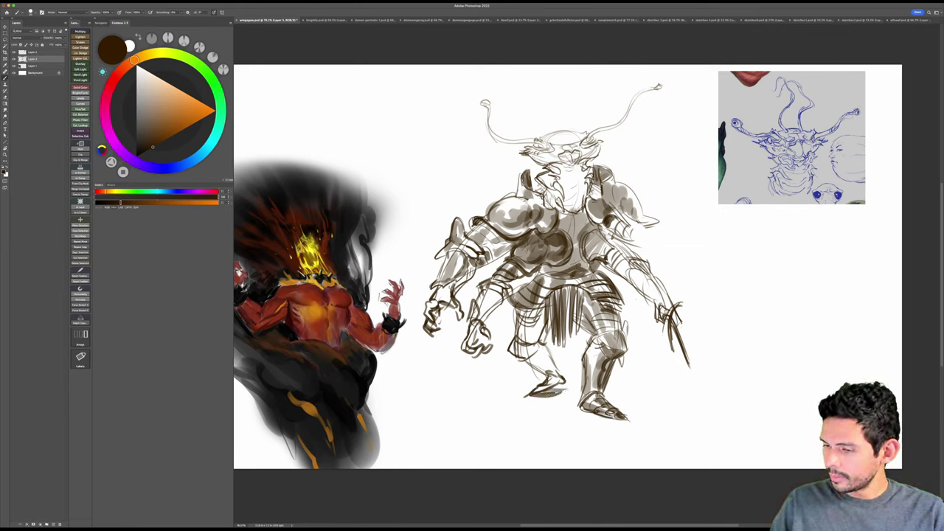
mouse_move(533, 350)
mouse_down()
mouse_move(513, 357)
mouse_move(539, 351)
mouse_move(537, 363)
mouse_move(560, 381)
mouse_move(541, 388)
mouse_up()
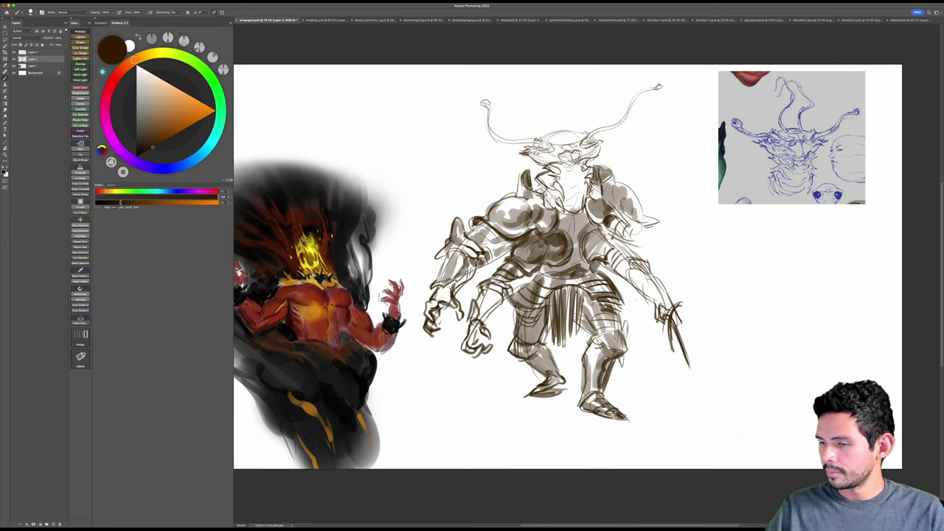
Step: Draw the upper right arm extending outward with a spiked elbow guard, tapered forearm and hand
mouse_move(608, 216)
mouse_down()
mouse_move(659, 223)
mouse_move(663, 265)
mouse_up()
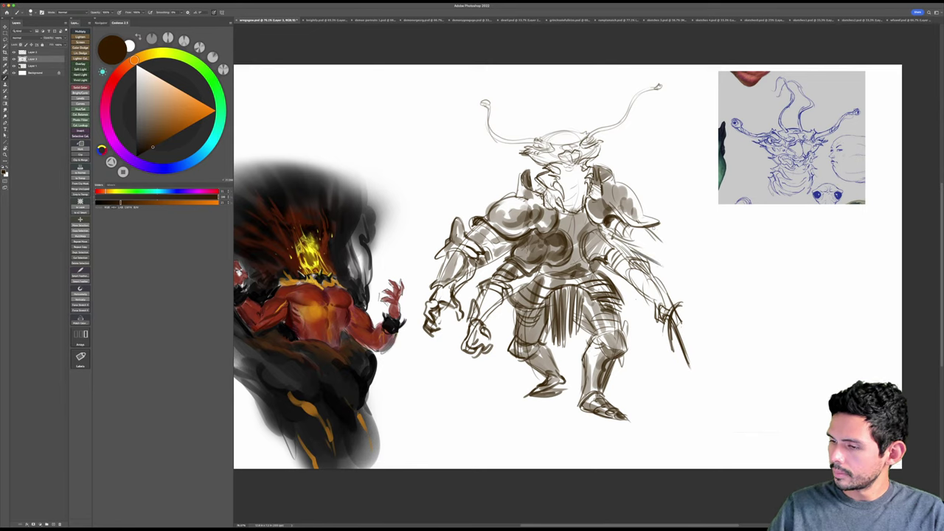
mouse_move(654, 228)
mouse_down()
mouse_move(673, 264)
mouse_move(642, 252)
mouse_move(675, 229)
mouse_move(670, 263)
mouse_move(691, 261)
mouse_move(690, 277)
mouse_up()
mouse_move(677, 245)
mouse_down()
mouse_move(699, 263)
mouse_move(677, 263)
mouse_up()
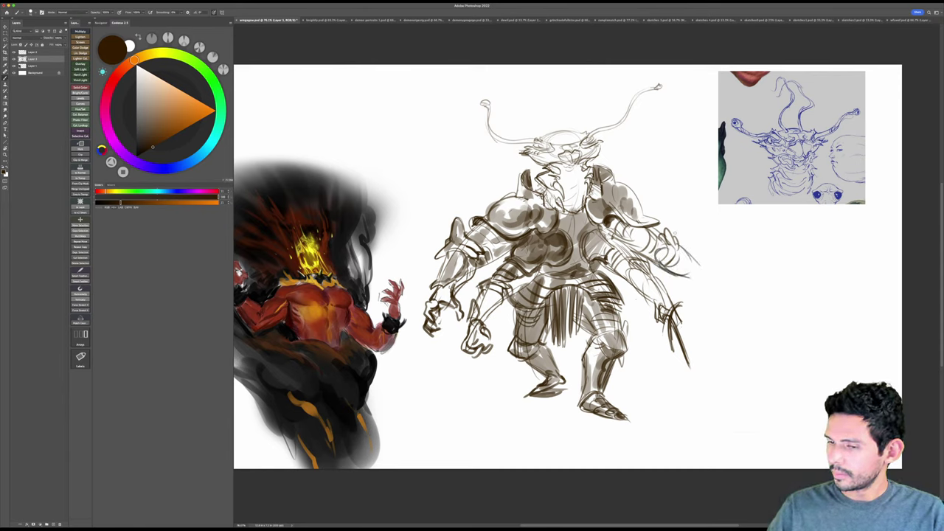
mouse_move(654, 224)
mouse_down()
mouse_move(689, 245)
mouse_move(709, 273)
mouse_move(703, 287)
mouse_up()
drag(699, 273, 716, 281)
drag(706, 279, 715, 289)
Step: Try drawing a long sword held in the upper right hand
drag(701, 282, 759, 363)
mouse_move(698, 286)
mouse_down()
mouse_move(734, 301)
mouse_move(744, 359)
mouse_up()
drag(722, 307, 756, 376)
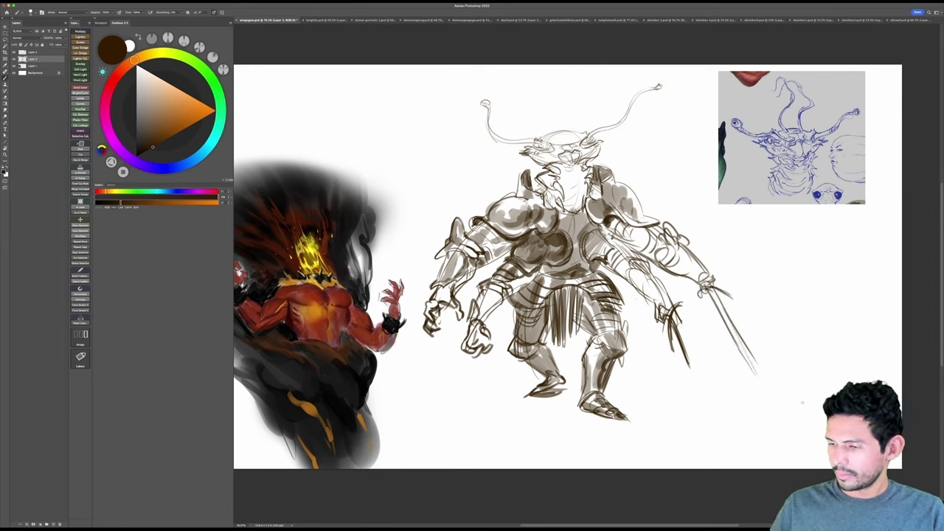
key(e)
mouse_move(714, 301)
mouse_down()
mouse_move(735, 316)
mouse_move(753, 363)
mouse_move(742, 352)
mouse_up()
Step: Extend the tip of the lower right hand's dagger and touch up its handle
key(b)
drag(678, 335, 692, 370)
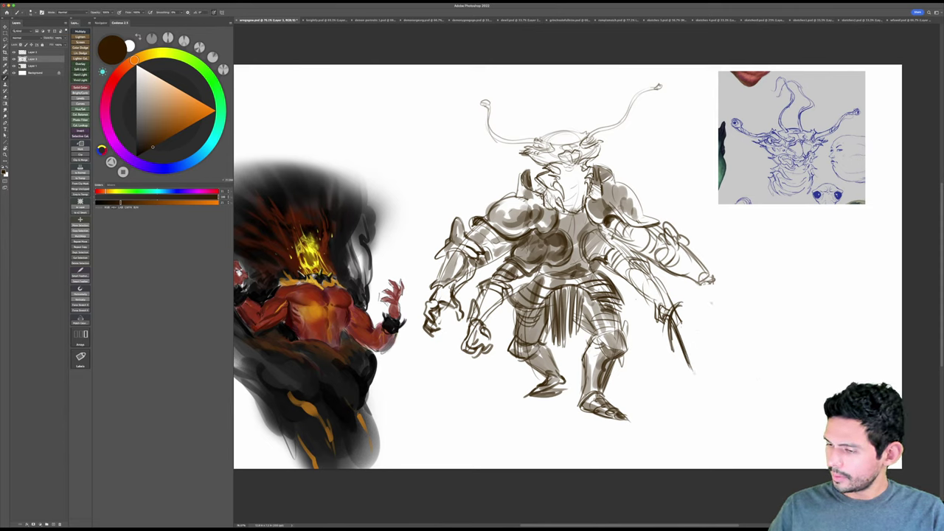
key(e)
key(b)
drag(676, 308, 683, 304)
Step: Clean up the upper right wrist and sketch open fingers on its hand
key(e)
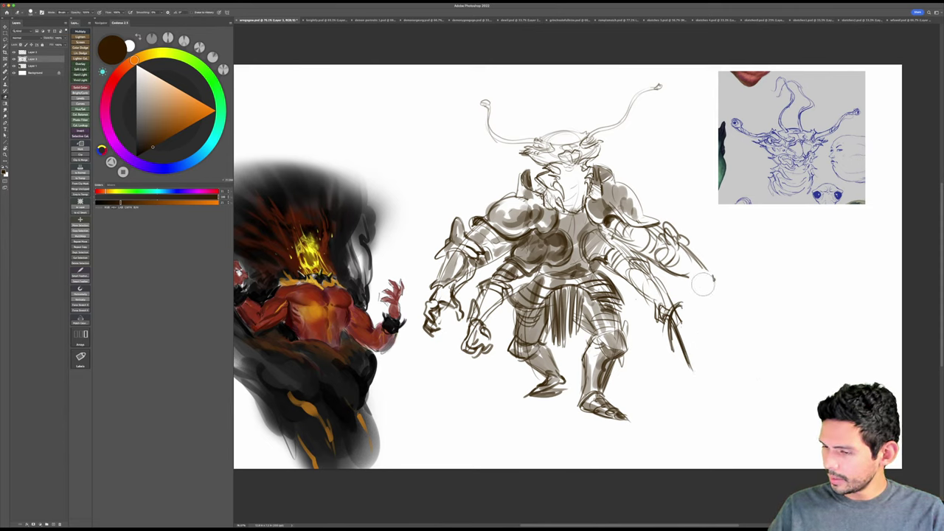
key(b)
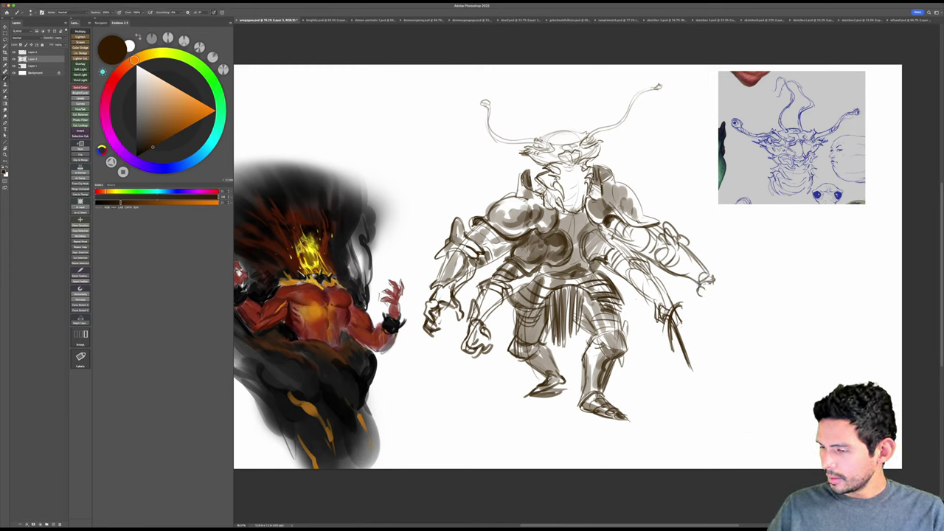
mouse_move(699, 290)
mouse_down()
mouse_move(701, 307)
mouse_move(726, 295)
mouse_up()
drag(709, 290, 720, 295)
Step: Erase the upper left hand's fingers and draw a long curved sword hanging down from its grip
key(e)
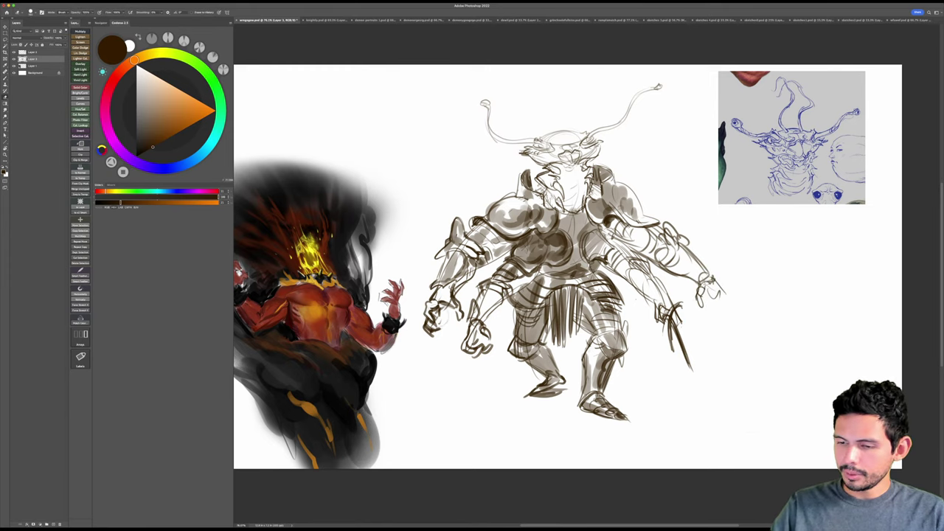
mouse_move(430, 310)
mouse_down()
mouse_move(436, 318)
mouse_move(459, 311)
mouse_move(428, 313)
mouse_move(450, 302)
mouse_move(434, 326)
mouse_up()
key(b)
mouse_move(442, 311)
mouse_down()
mouse_move(425, 333)
mouse_move(440, 317)
mouse_move(444, 370)
mouse_up()
drag(440, 316, 449, 452)
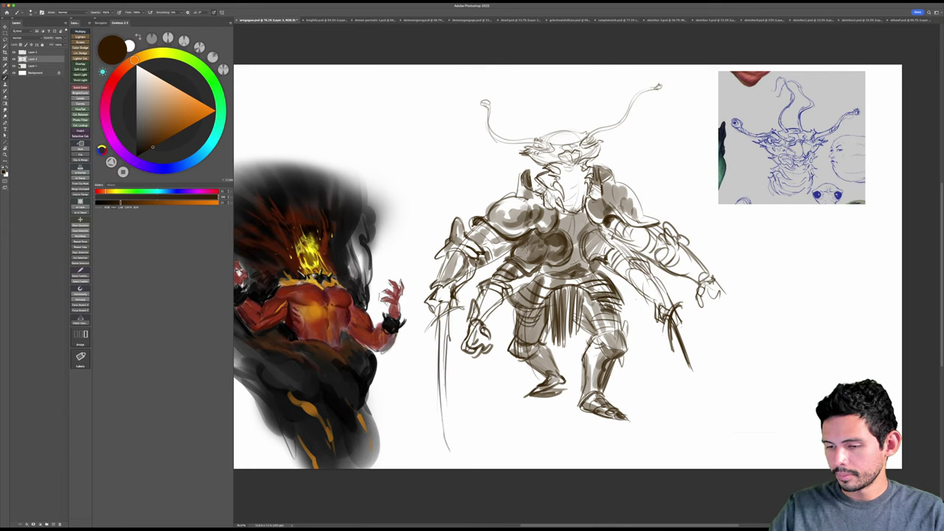
drag(446, 372, 458, 462)
drag(438, 413, 457, 461)
drag(435, 320, 437, 345)
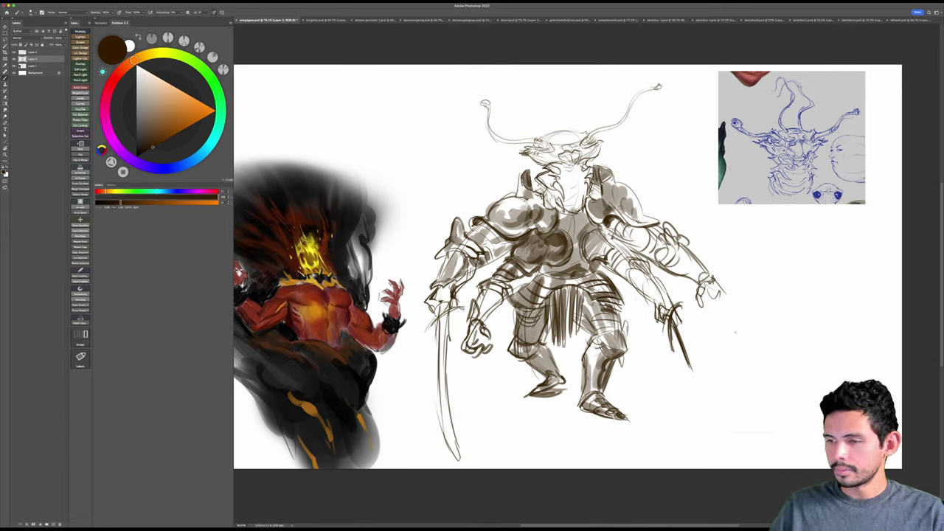
Step: Scale the demon sketch down slightly and reposition it on the canvas
key(ctrl+t)
drag(764, 82, 737, 111)
drag(633, 327, 626, 317)
key(Return)
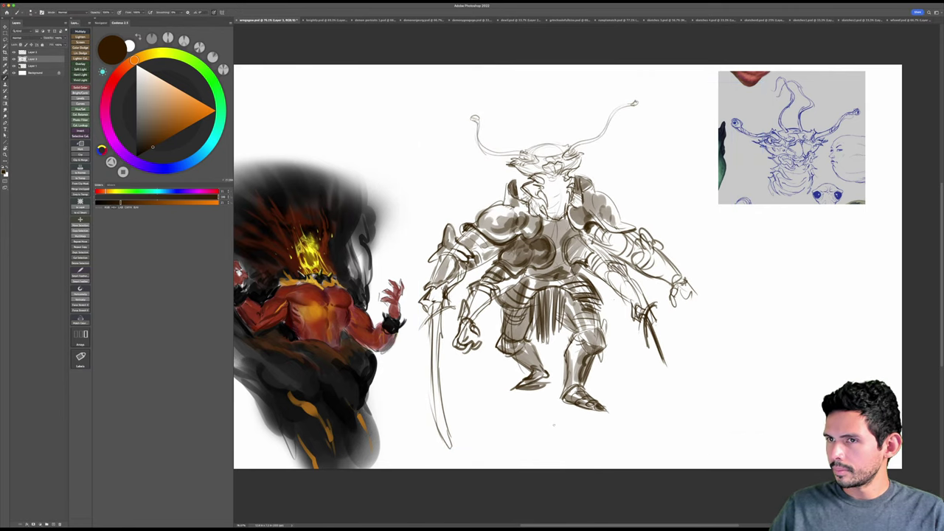
Step: Redraw the upper right hand with clawed fingers and a wrist guard, and shade both right arms
key(e)
key(b)
mouse_move(686, 291)
mouse_down()
mouse_move(669, 304)
mouse_move(709, 302)
mouse_move(695, 314)
mouse_up()
mouse_move(677, 269)
mouse_down()
mouse_move(691, 282)
mouse_move(671, 281)
mouse_move(672, 258)
mouse_up()
drag(672, 258, 684, 276)
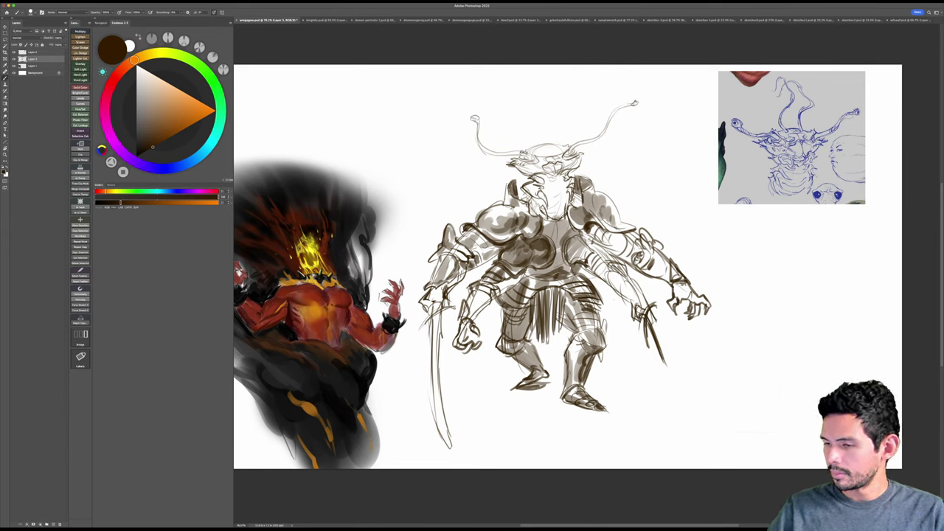
mouse_move(590, 254)
mouse_down()
mouse_move(638, 304)
mouse_move(623, 252)
mouse_move(643, 231)
mouse_move(655, 264)
mouse_move(674, 278)
mouse_up()
Step: Draw curved horizontal segment bands down the demon's neck below the jaw
key(z)
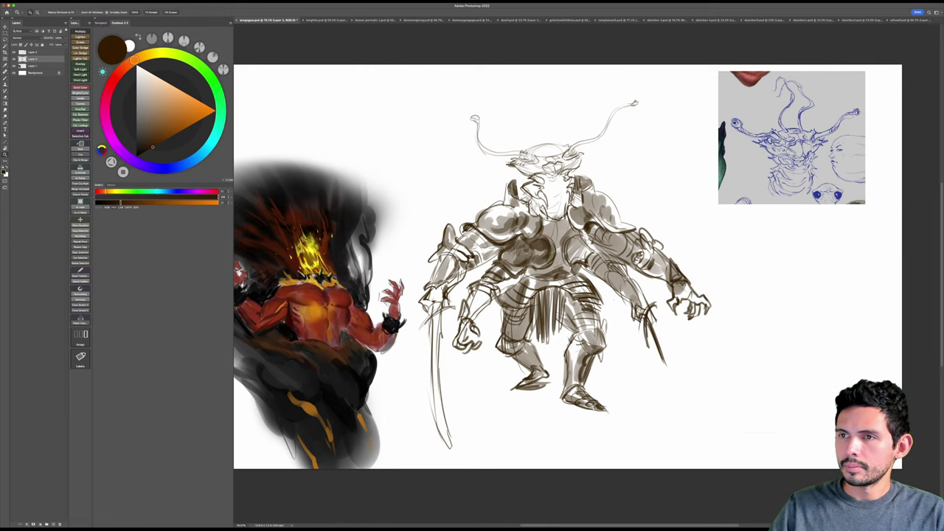
drag(517, 171, 561, 171)
key(r)
drag(775, 273, 804, 218)
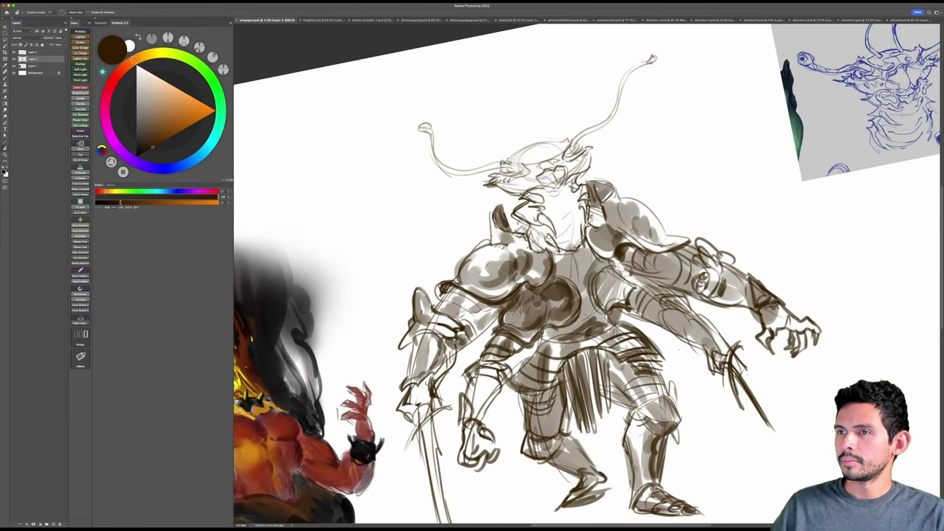
mouse_move(758, 260)
mouse_down()
mouse_move(779, 252)
mouse_move(770, 251)
mouse_up()
key(z)
key(b)
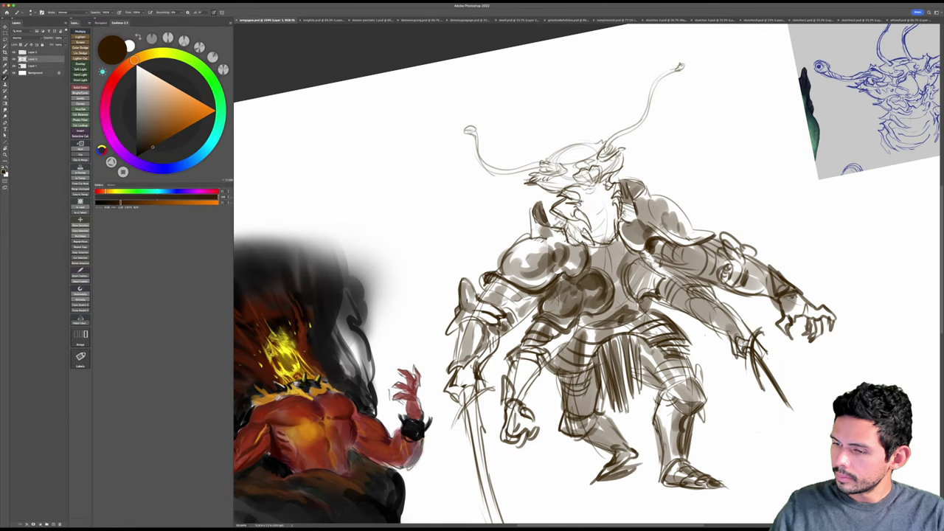
mouse_move(587, 201)
mouse_down()
mouse_move(612, 200)
mouse_move(589, 214)
mouse_up()
key(super+z)
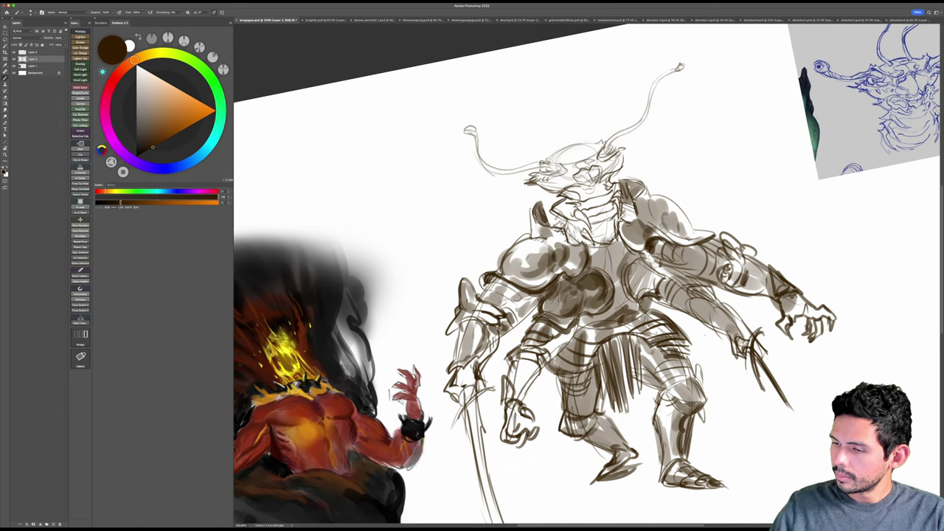
drag(591, 235, 616, 227)
drag(596, 240, 609, 237)
key(Escape)
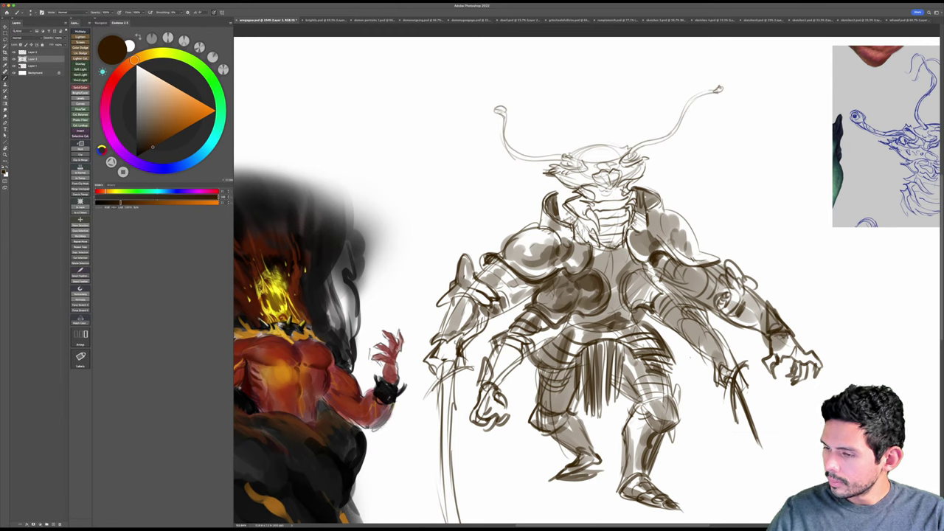
key(e)
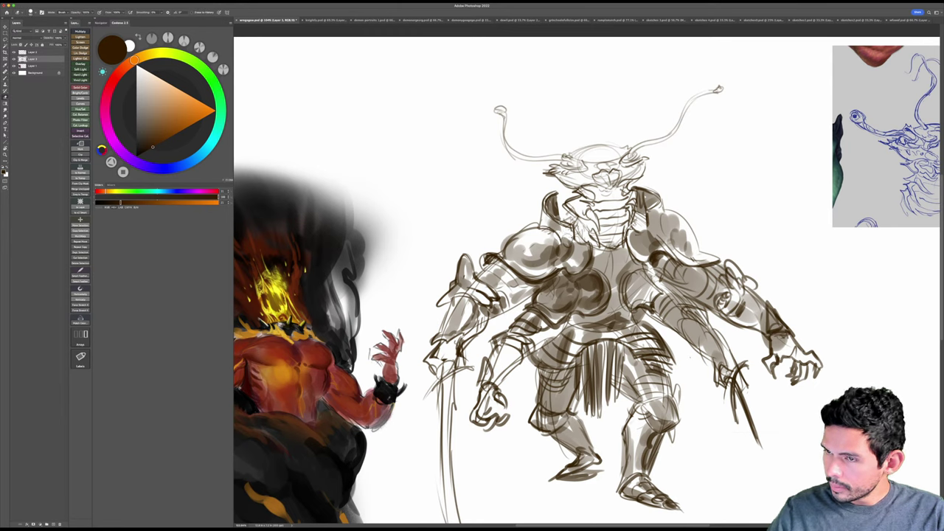
Step: Touch up the line work on the left side of the demon's neck, just below the jaw
drag(565, 234, 571, 248)
key(b)
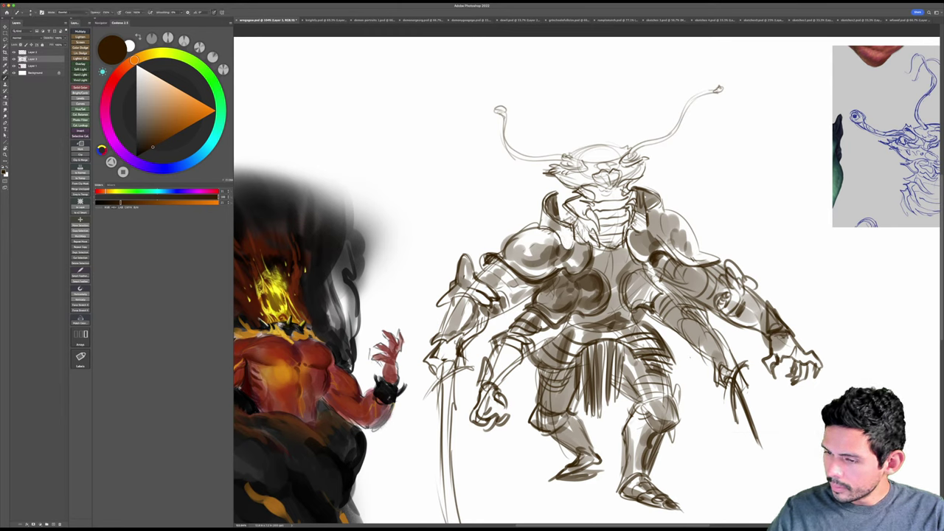
key(z)
drag(660, 238, 628, 239)
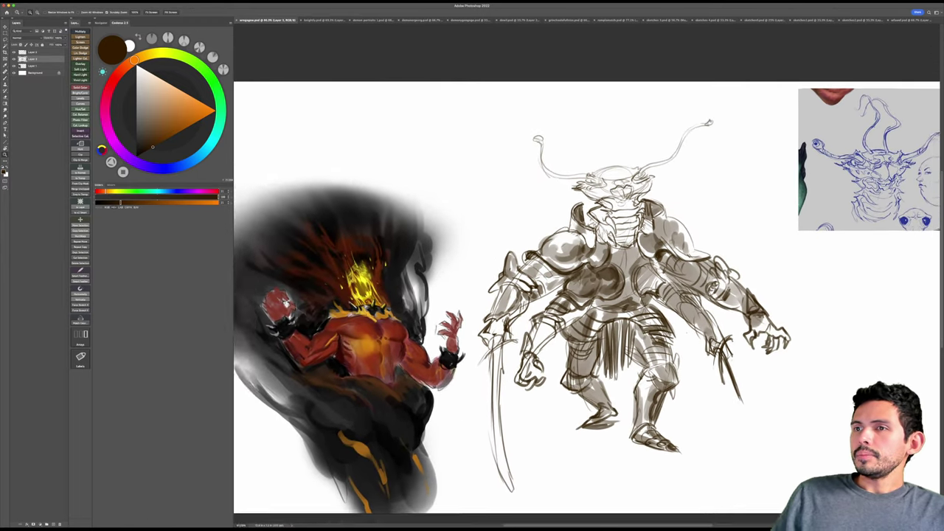
Step: Draw two small dark oval eyes for a fox face on the blank canvas below the demon's lower right clawed hand
drag(738, 354, 747, 354)
drag(831, 324, 790, 317)
mouse_move(746, 389)
mouse_down()
mouse_move(698, 382)
mouse_move(745, 379)
mouse_move(731, 386)
mouse_up()
key(b)
drag(629, 424, 646, 399)
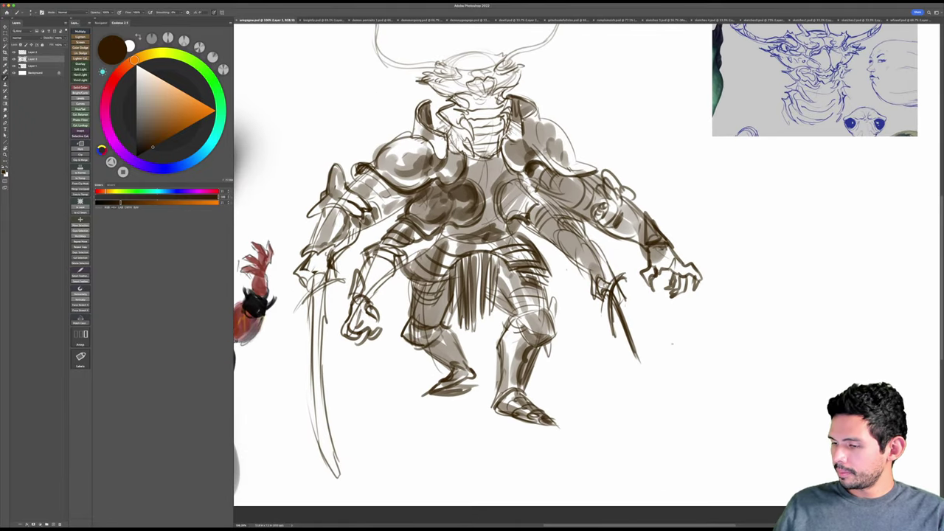
mouse_move(674, 344)
mouse_down()
mouse_move(709, 348)
mouse_move(719, 327)
mouse_up()
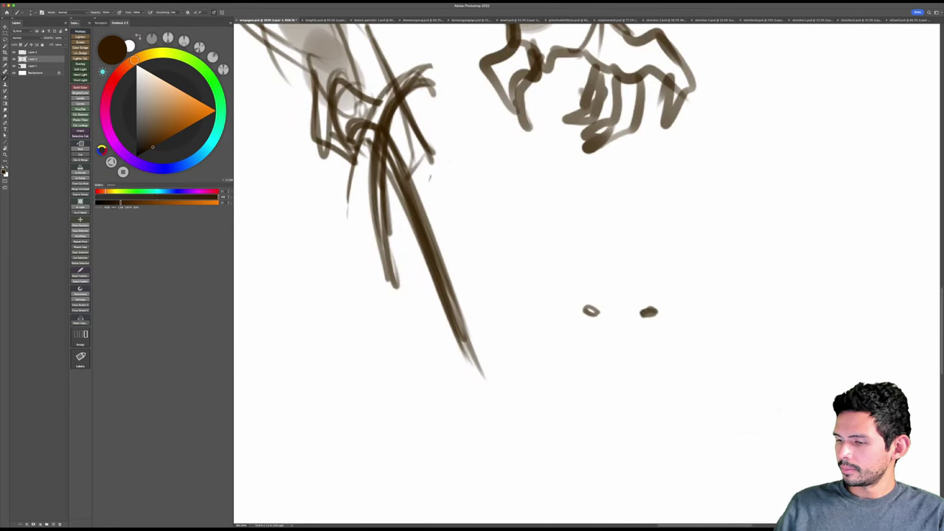
drag(644, 313, 654, 312)
click(591, 311)
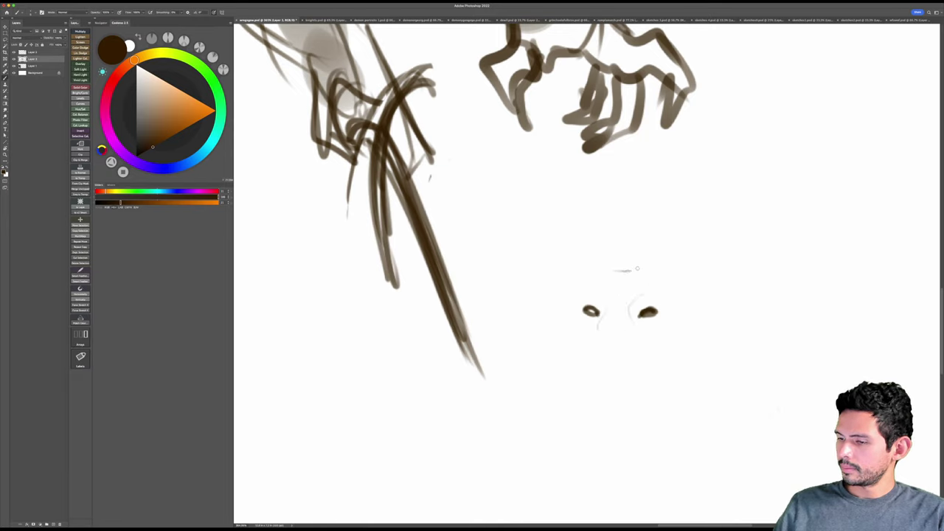
Step: Outline the fox's forehead, two tall pointed ears and the outward-pointing cheek fur on both sides of the face
drag(649, 263, 722, 230)
mouse_move(706, 286)
mouse_down()
mouse_move(698, 294)
mouse_move(709, 294)
mouse_up()
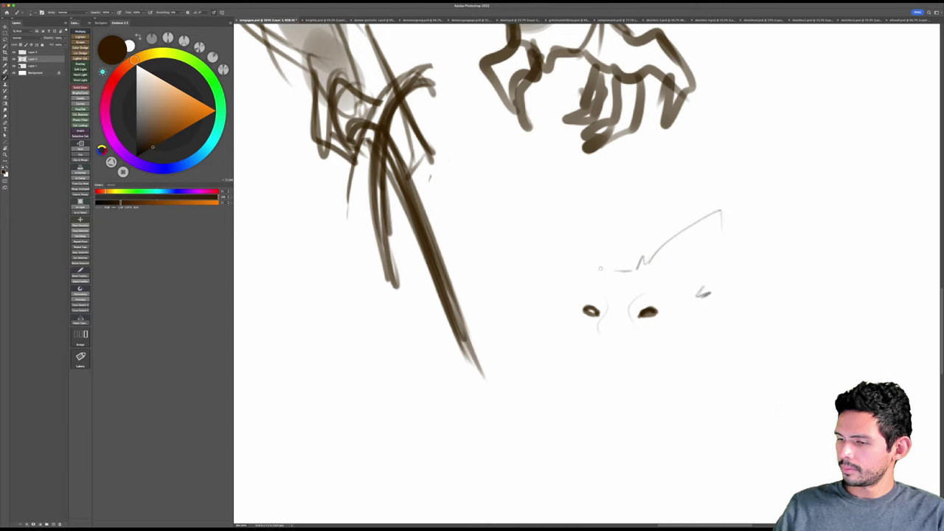
mouse_move(610, 269)
mouse_down()
mouse_move(550, 217)
mouse_move(546, 258)
mouse_up()
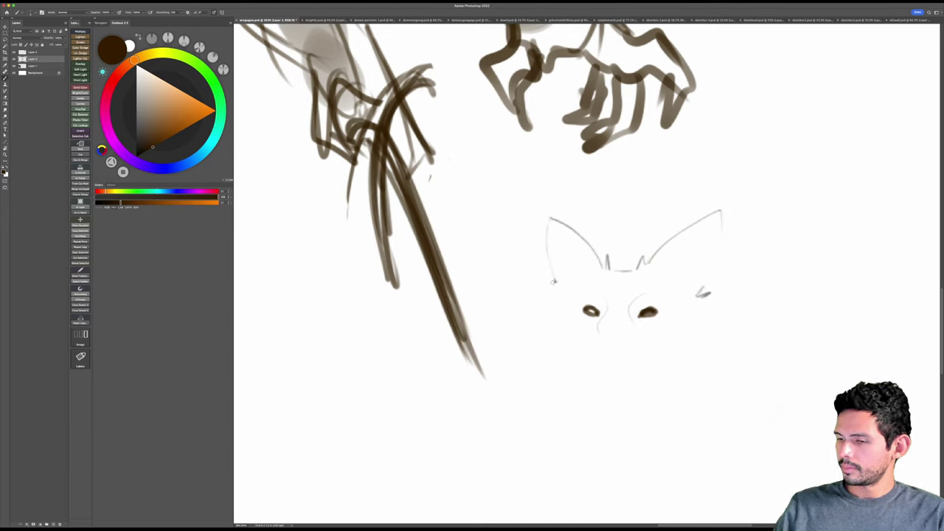
mouse_move(557, 293)
mouse_down()
mouse_move(519, 322)
mouse_move(527, 336)
mouse_up()
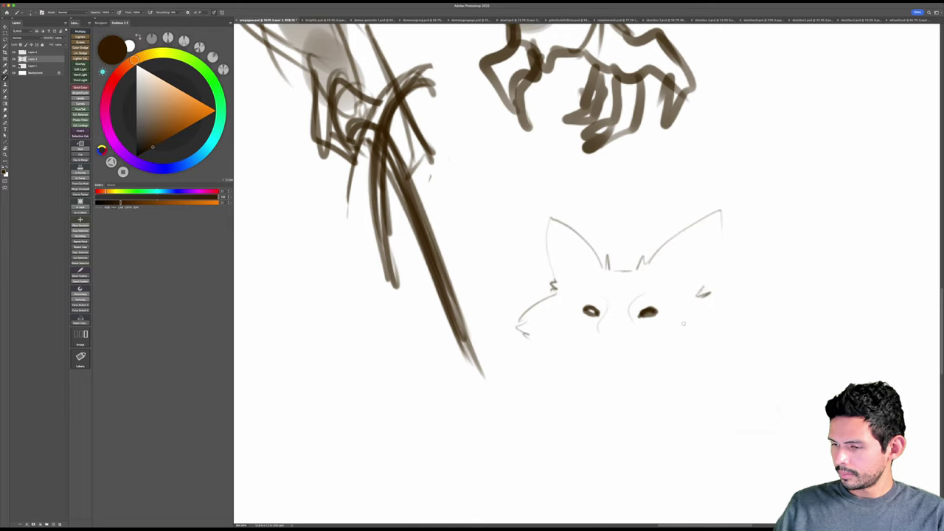
drag(707, 297, 741, 338)
Step: Draw the fox's dark nose, mouth, muzzle sides and furry chin, and extend the left cheek fur downward
mouse_move(639, 369)
mouse_down()
mouse_move(628, 327)
mouse_move(598, 306)
mouse_move(612, 302)
mouse_move(603, 306)
mouse_up()
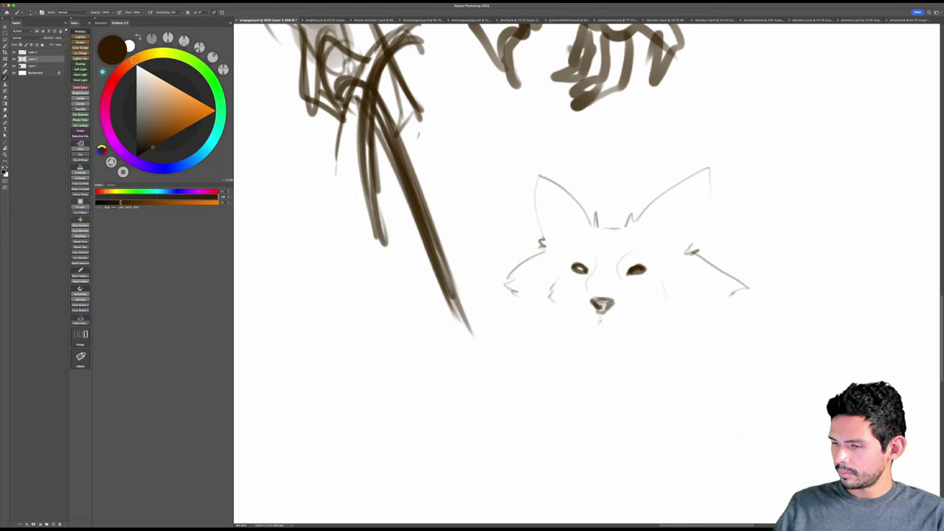
mouse_move(601, 317)
mouse_down()
mouse_move(596, 328)
mouse_move(614, 330)
mouse_up()
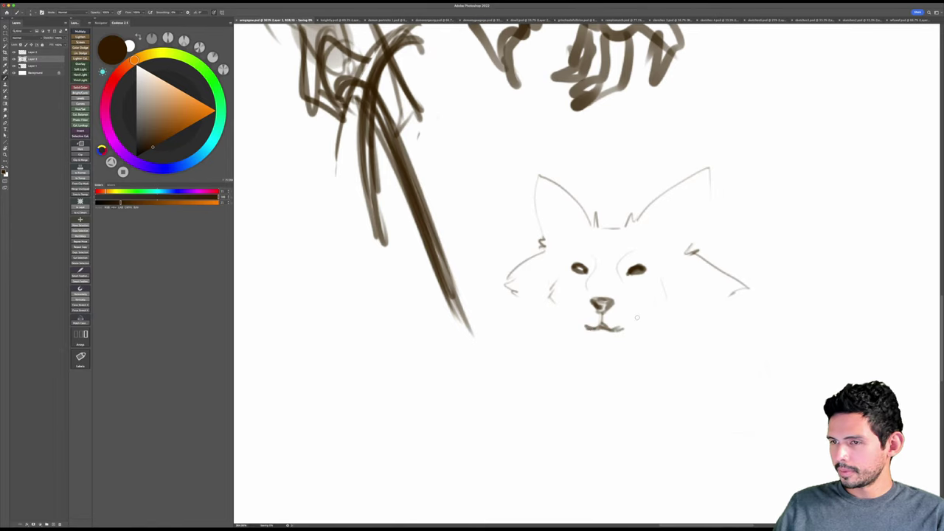
drag(632, 302, 633, 323)
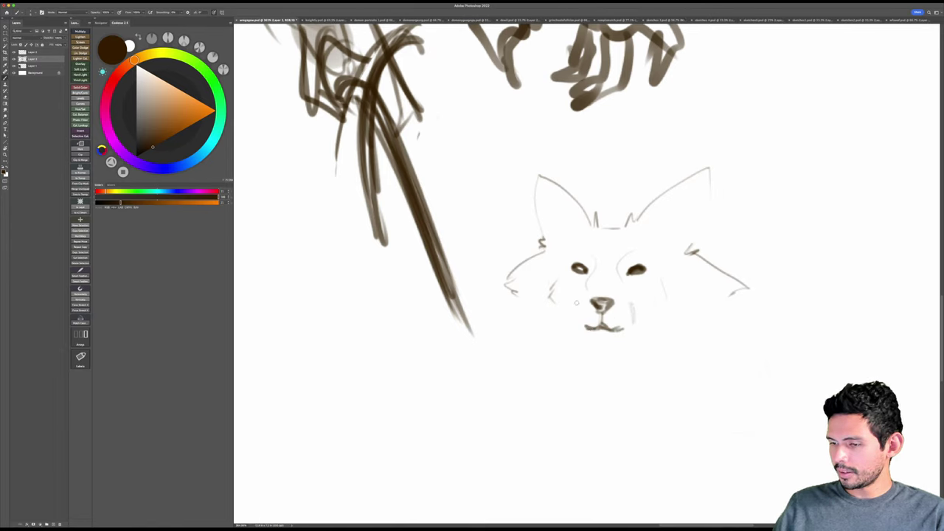
mouse_move(577, 308)
mouse_down()
mouse_move(581, 335)
mouse_move(611, 343)
mouse_up()
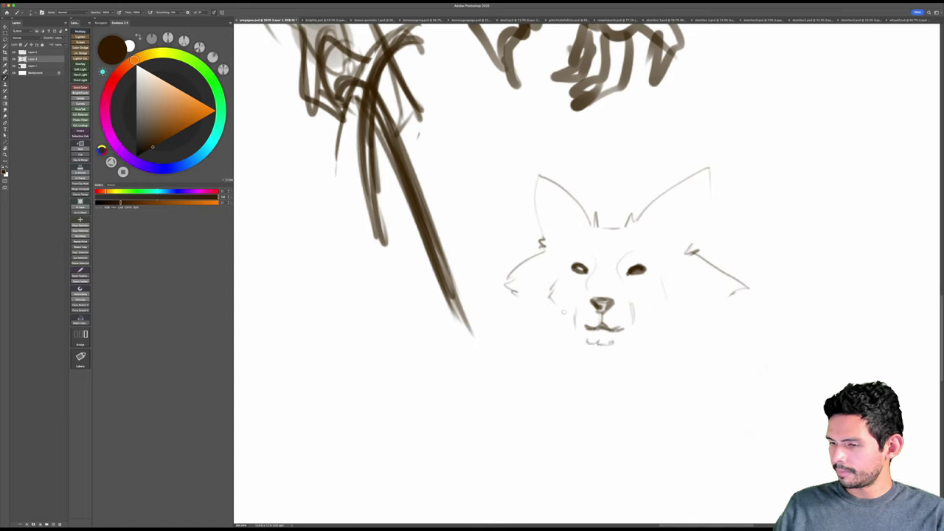
mouse_move(557, 303)
mouse_down()
mouse_move(577, 335)
mouse_move(639, 329)
mouse_move(634, 338)
mouse_up()
mouse_move(531, 255)
mouse_down()
mouse_move(509, 296)
mouse_move(546, 363)
mouse_up()
Step: Add inner fur tufts to both fox ears and strengthen their outlines and tips
drag(658, 385, 606, 341)
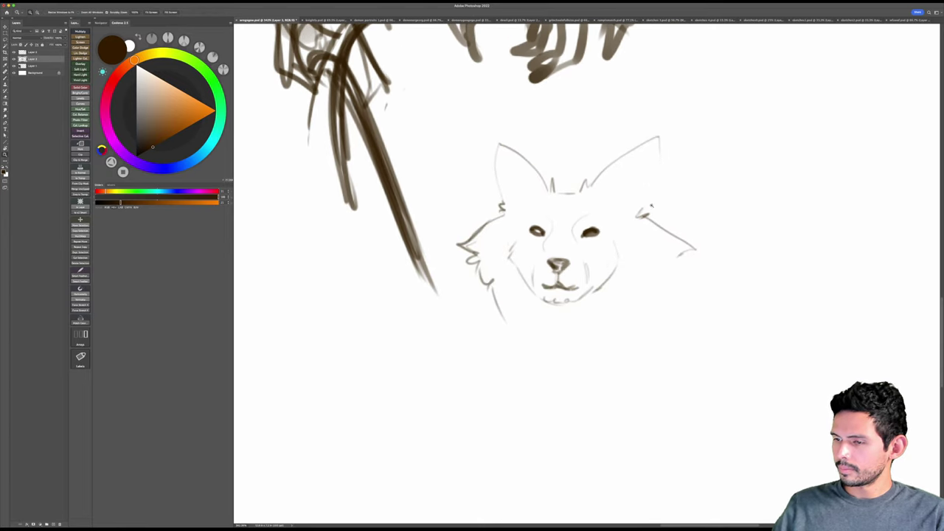
drag(603, 195, 624, 177)
drag(623, 178, 619, 192)
drag(632, 191, 621, 214)
mouse_move(612, 173)
mouse_down()
mouse_move(608, 185)
mouse_move(597, 180)
mouse_move(667, 130)
mouse_move(642, 216)
mouse_up()
drag(533, 179, 515, 191)
mouse_move(519, 189)
mouse_down()
mouse_move(505, 141)
mouse_move(493, 134)
mouse_move(502, 209)
mouse_up()
drag(522, 152, 509, 175)
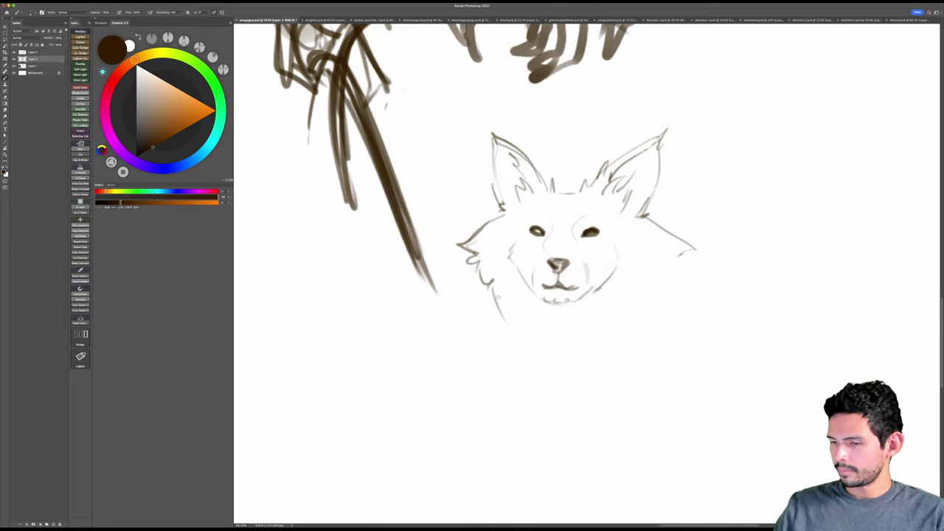
Step: Draw the fox's jagged right cheek ruff and a furry chest contour curving down from the left cheek
drag(493, 285, 508, 347)
key(z)
drag(653, 326, 617, 297)
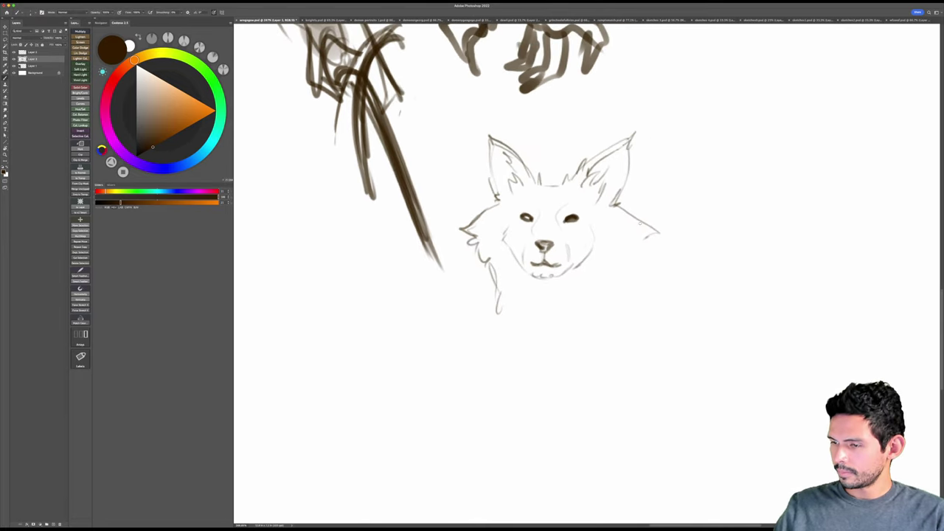
drag(659, 234, 630, 246)
drag(639, 247, 629, 256)
drag(493, 268, 501, 335)
drag(510, 317, 510, 362)
drag(516, 357, 526, 388)
drag(529, 382, 555, 412)
mouse_move(508, 332)
mouse_down()
mouse_move(533, 404)
mouse_move(561, 418)
mouse_up()
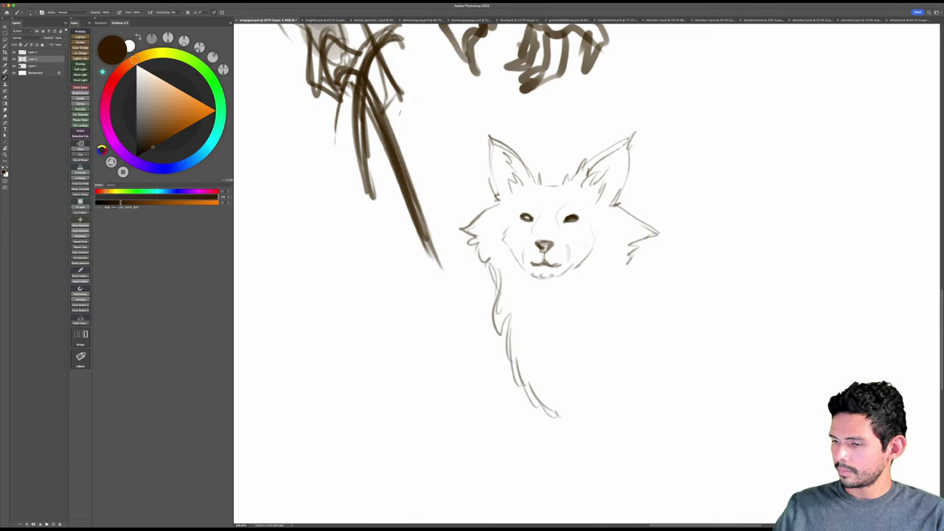
Step: Draw the fox's nearly level back line and a large raised bushy tail with a pointed tip and wavy outer edge
mouse_move(638, 259)
mouse_down()
mouse_move(655, 274)
mouse_move(650, 267)
mouse_move(679, 277)
mouse_move(713, 273)
mouse_move(671, 268)
mouse_move(771, 269)
mouse_up()
drag(809, 295, 688, 275)
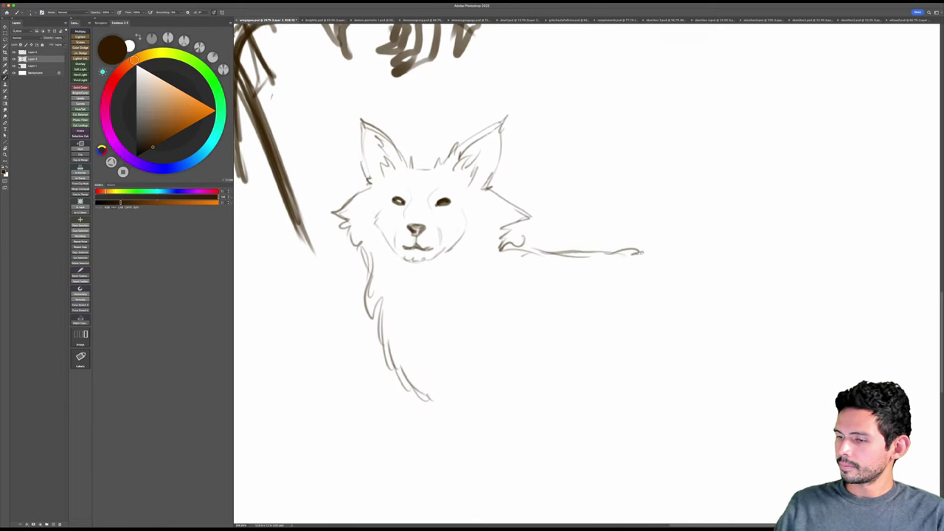
mouse_move(642, 253)
mouse_down()
mouse_move(785, 107)
mouse_move(823, 89)
mouse_move(774, 266)
mouse_move(746, 327)
mouse_move(692, 371)
mouse_up()
drag(547, 372, 584, 335)
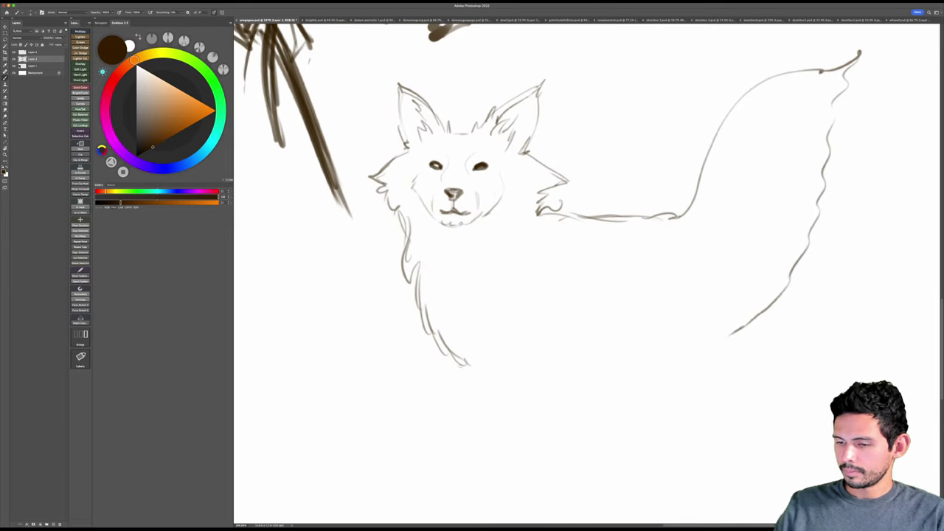
Step: Draw the fox's two front legs with paws and toe marks, and close the chest fur above them
drag(478, 361, 488, 375)
scroll(625, 335, down, 1)
drag(631, 335, 642, 320)
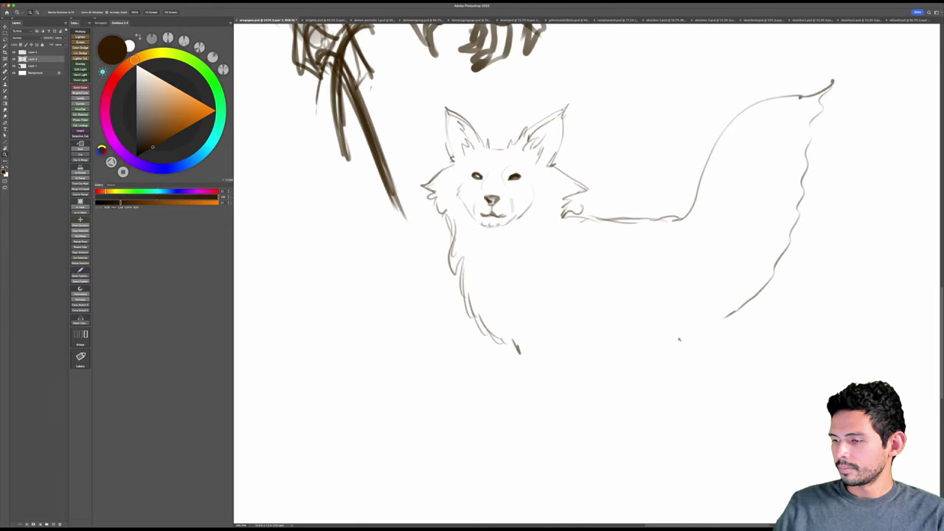
drag(761, 290, 756, 298)
drag(484, 337, 499, 405)
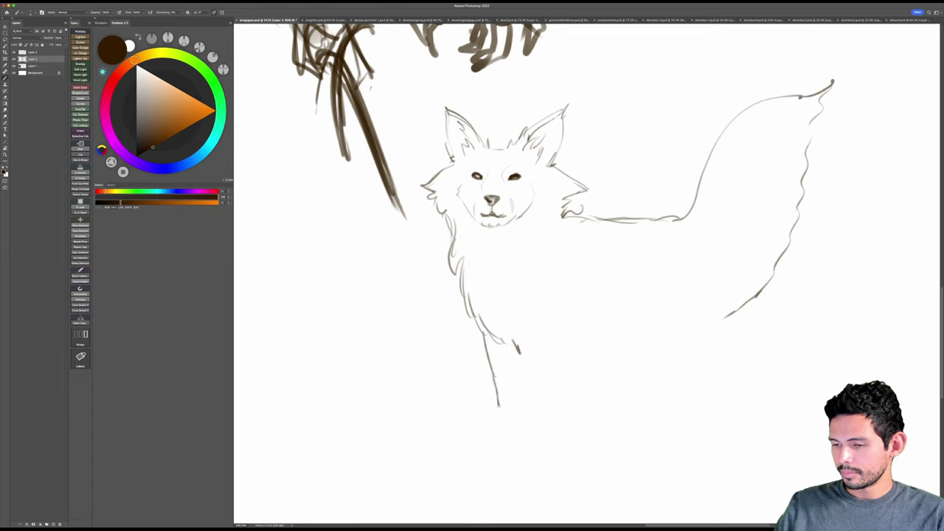
drag(534, 342, 545, 442)
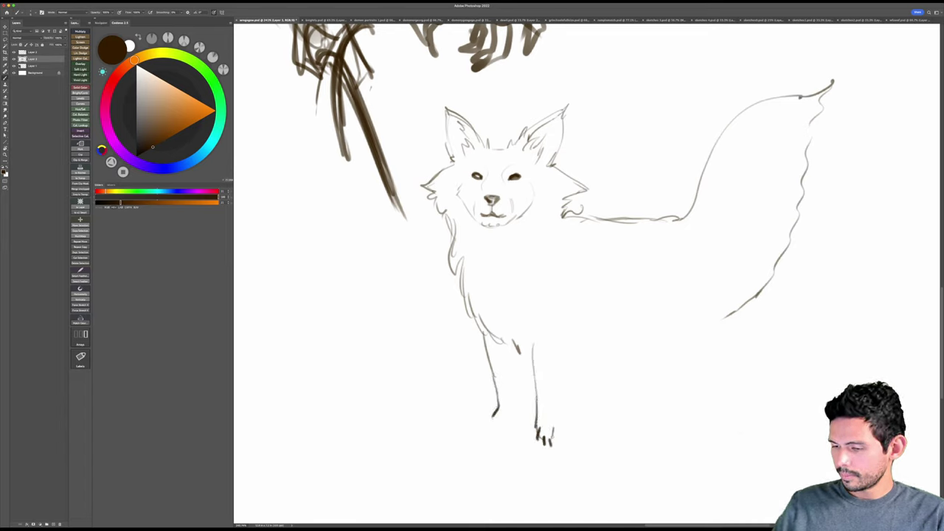
drag(561, 373, 553, 432)
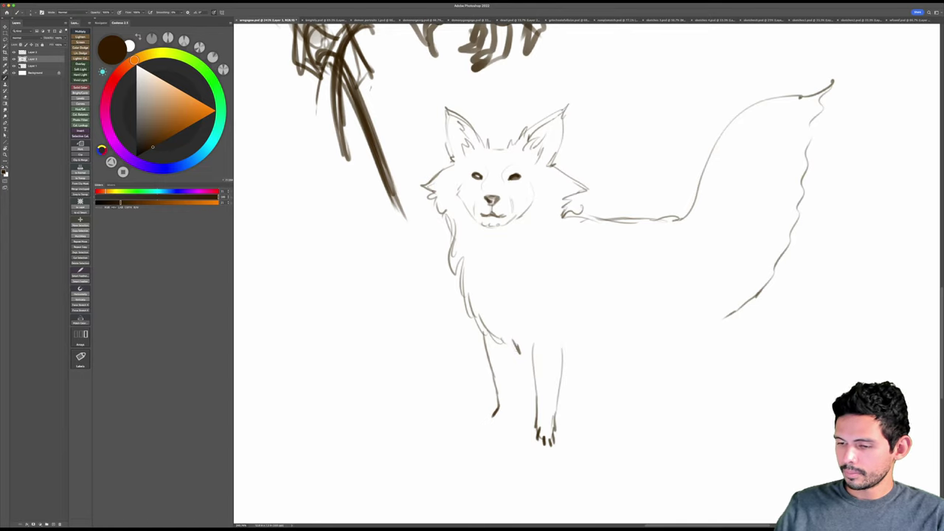
drag(517, 348, 511, 418)
drag(499, 363, 494, 411)
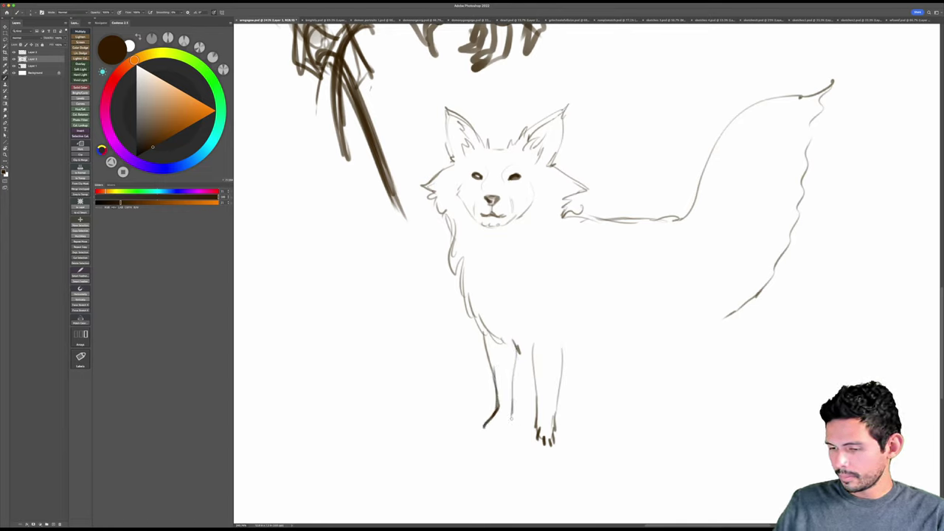
drag(501, 341, 515, 353)
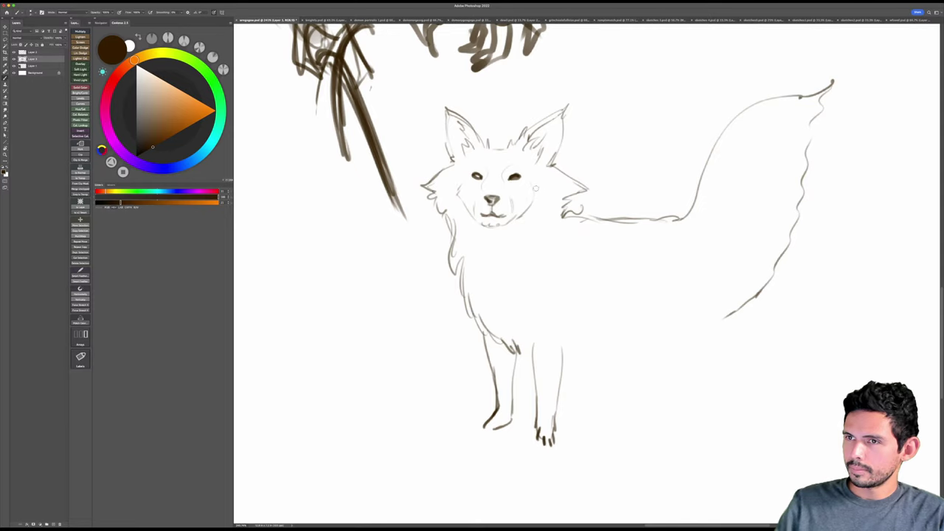
Step: Shade the fox's ears, face sides, neck, back and tail with a larger brush in light grey, leaving the muzzle white
key(bracketright)
key(bracketright)
key(bracketright)
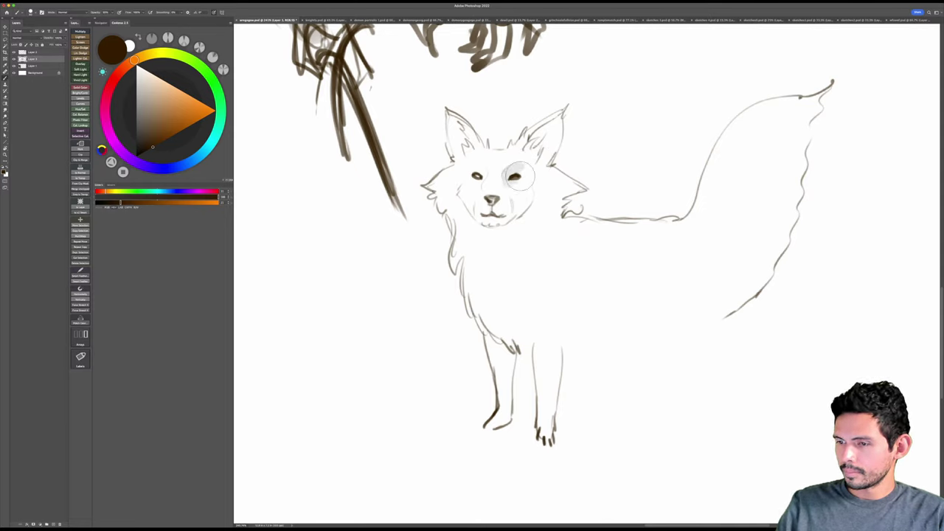
mouse_move(520, 179)
mouse_down()
mouse_move(528, 156)
mouse_move(516, 152)
mouse_move(550, 126)
mouse_move(534, 169)
mouse_move(542, 190)
mouse_move(556, 195)
mouse_move(543, 225)
mouse_up()
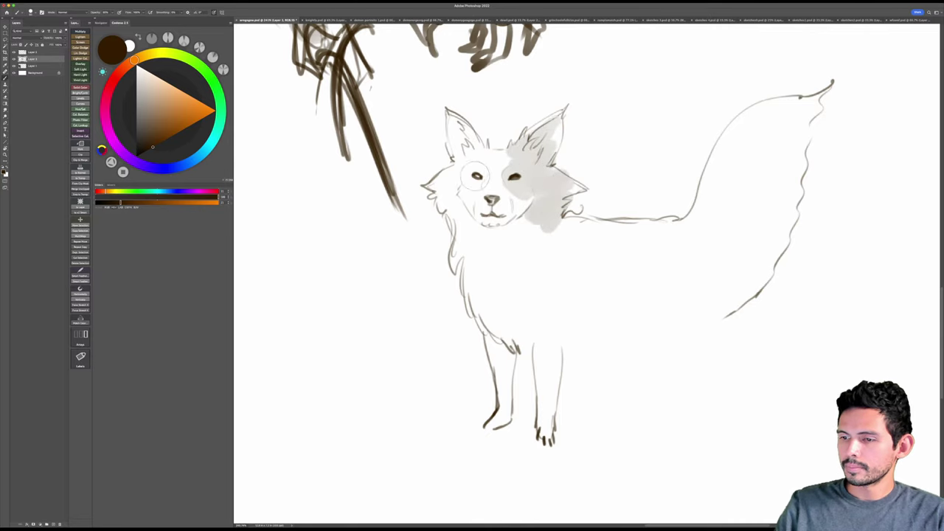
mouse_move(476, 177)
mouse_down()
mouse_move(457, 140)
mouse_move(472, 126)
mouse_move(439, 177)
mouse_move(472, 210)
mouse_move(462, 223)
mouse_move(492, 215)
mouse_move(483, 247)
mouse_move(548, 228)
mouse_move(602, 256)
mouse_move(666, 235)
mouse_move(711, 204)
mouse_move(763, 130)
mouse_move(769, 185)
mouse_move(746, 266)
mouse_move(753, 279)
mouse_up()
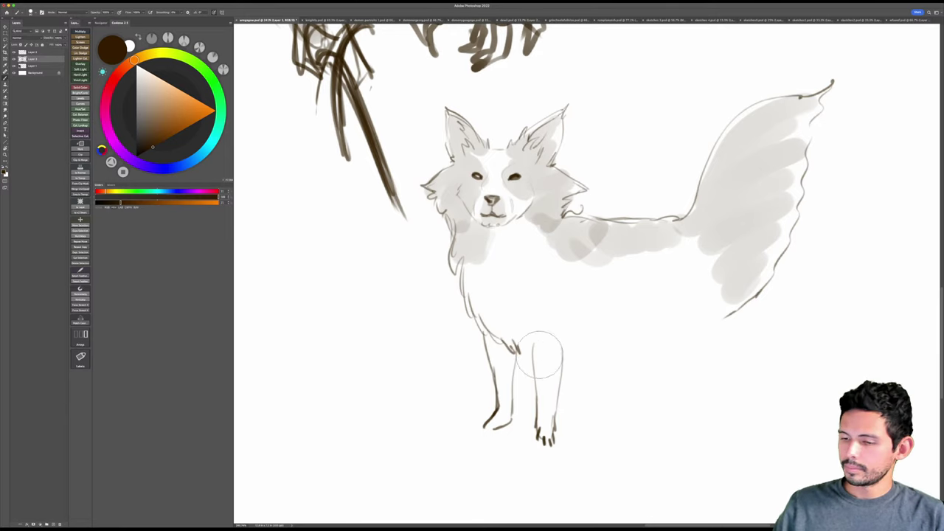
Step: Add fur strokes with a smaller brush between the fox's front legs and along the front of its belly
key([)
key([)
key([)
key([)
key([)
key([)
drag(514, 346, 531, 357)
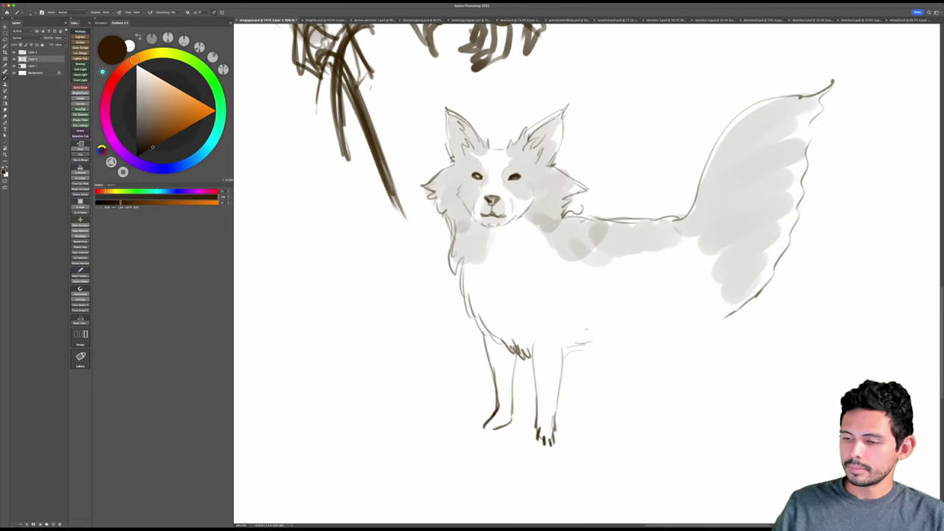
mouse_move(576, 322)
mouse_down()
mouse_move(602, 328)
mouse_move(571, 348)
mouse_move(593, 352)
mouse_move(637, 338)
mouse_up()
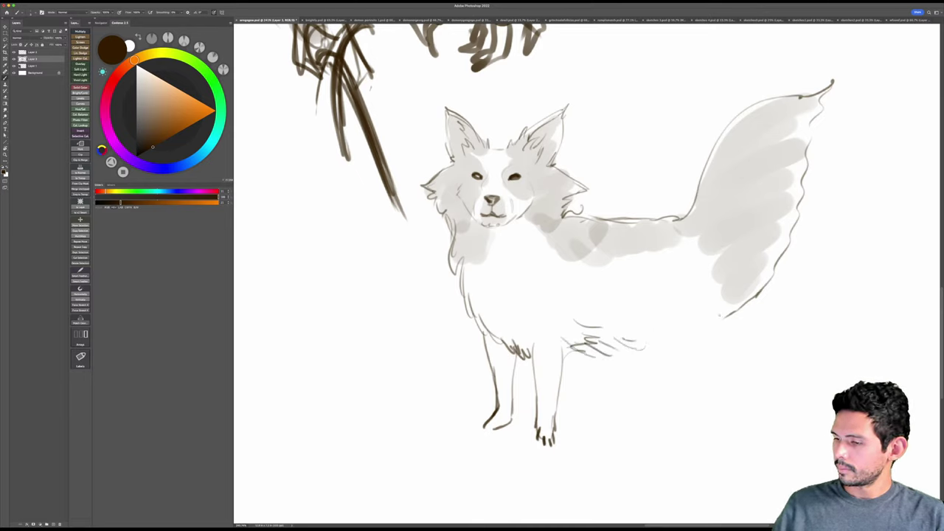
Step: Draw the fox's furry rump, rear belly line and near hind leg with a toed paw
drag(748, 332, 733, 359)
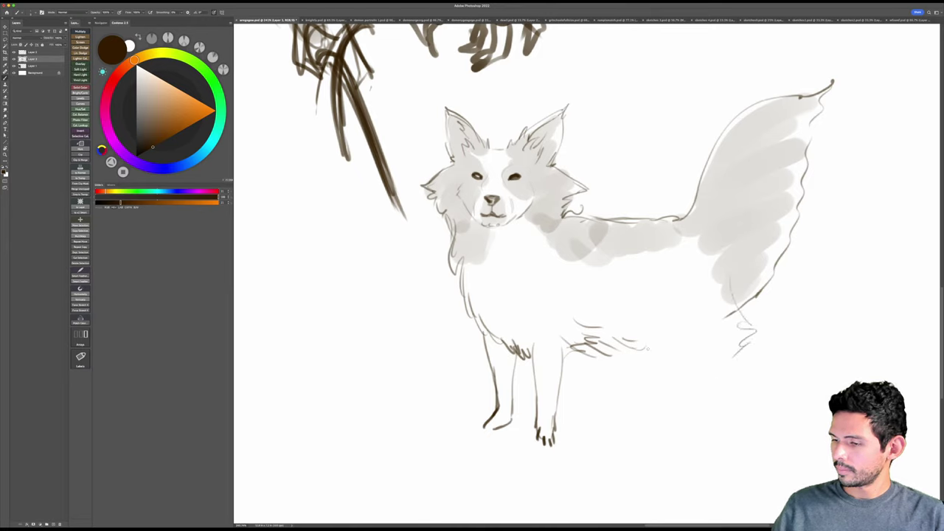
drag(643, 349, 678, 368)
mouse_move(752, 325)
mouse_down()
mouse_move(721, 401)
mouse_move(699, 423)
mouse_up()
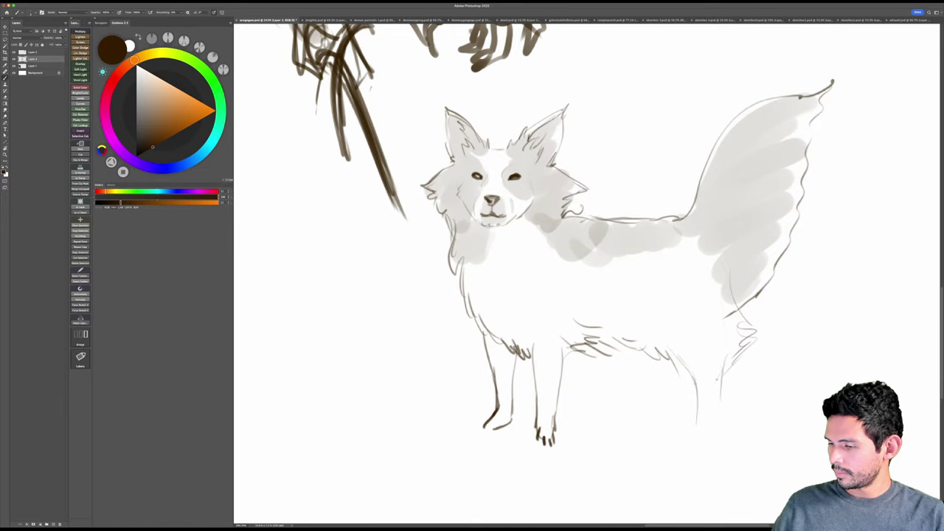
drag(742, 341, 714, 419)
drag(696, 385, 692, 438)
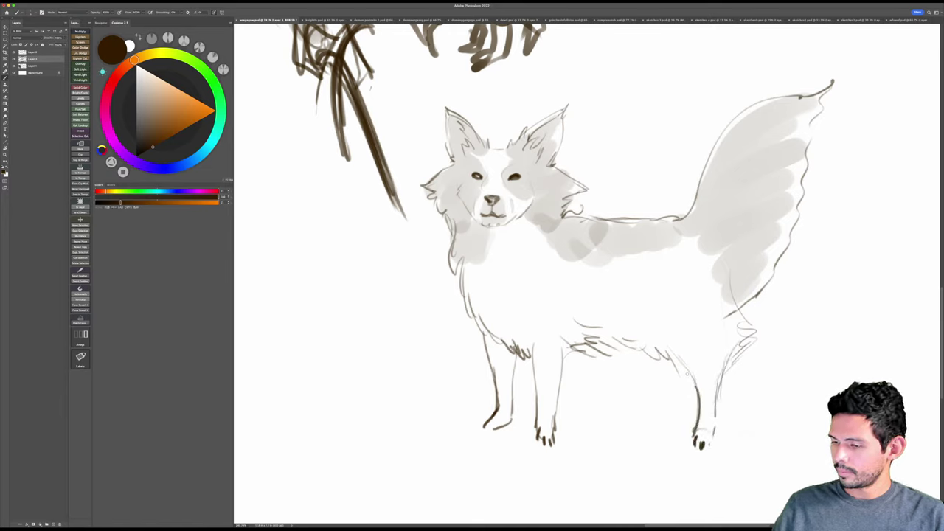
Step: Draw the fox's far hind leg and paw behind the near one, redrawing its front contour
mouse_move(674, 361)
mouse_down()
mouse_move(670, 405)
mouse_move(657, 420)
mouse_up()
drag(654, 356, 644, 419)
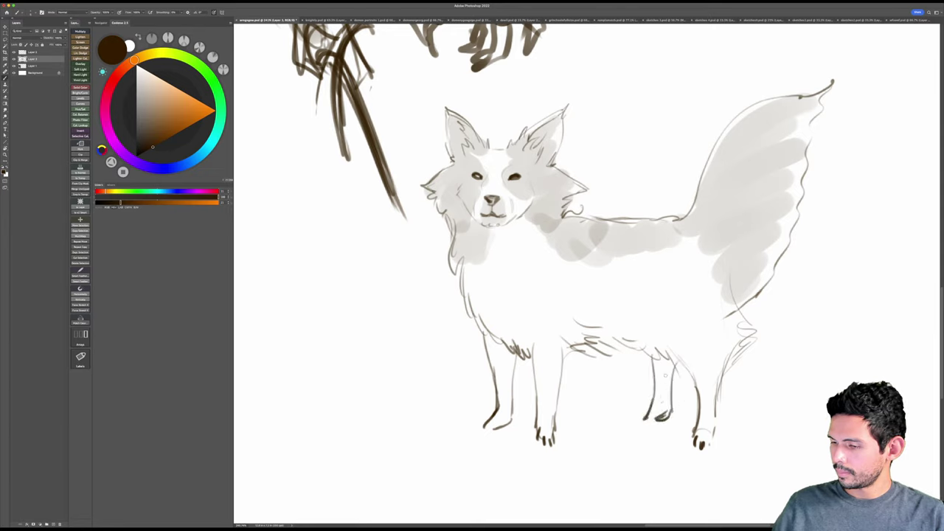
key(ctrl+z)
drag(656, 356, 642, 411)
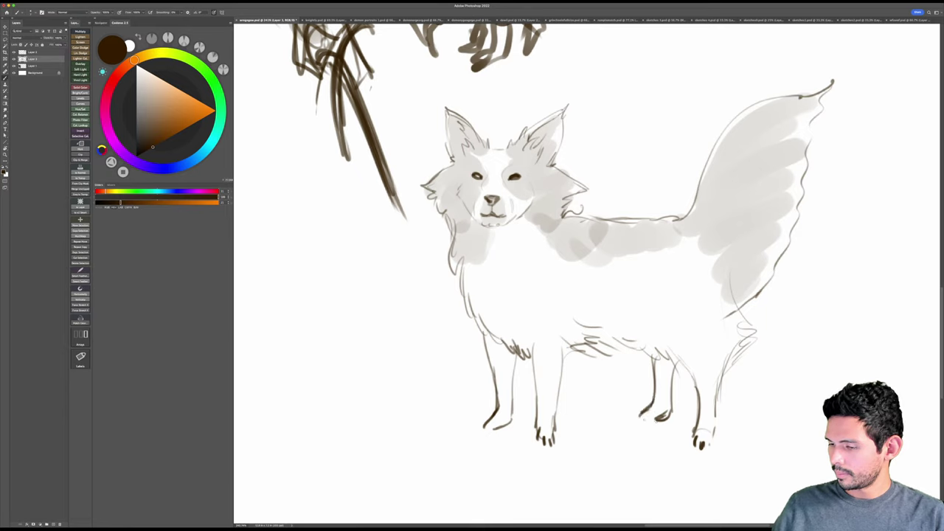
drag(676, 363, 668, 413)
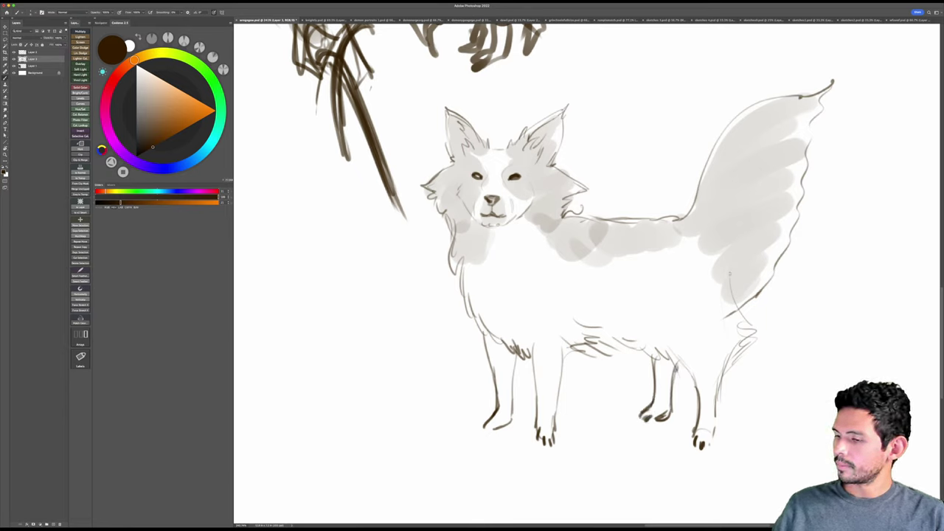
Step: Redraw the fox's tail with a jagged furry back edge and long hair strands at its base, erasing the old contour
drag(730, 273, 752, 330)
key(e)
drag(766, 287, 801, 209)
key(b)
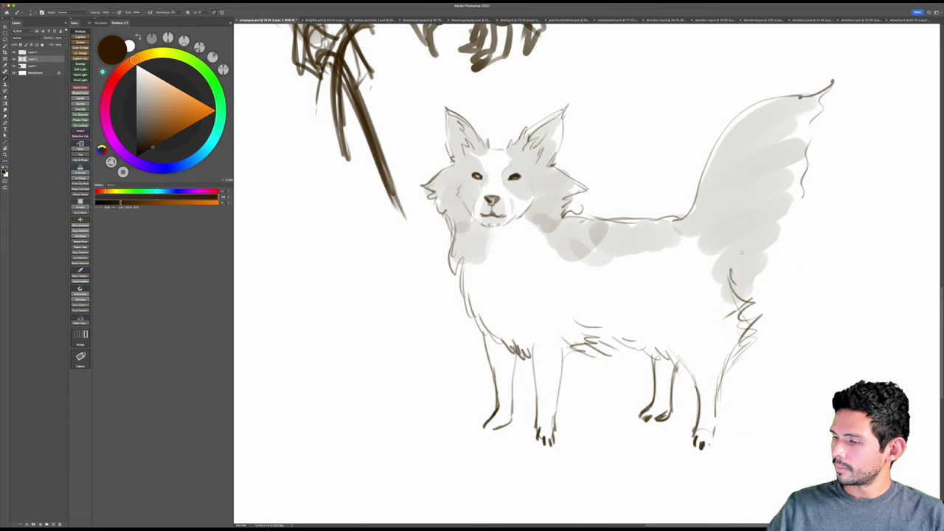
mouse_move(737, 285)
mouse_down()
mouse_move(780, 314)
mouse_move(805, 278)
mouse_move(814, 99)
mouse_up()
key(e)
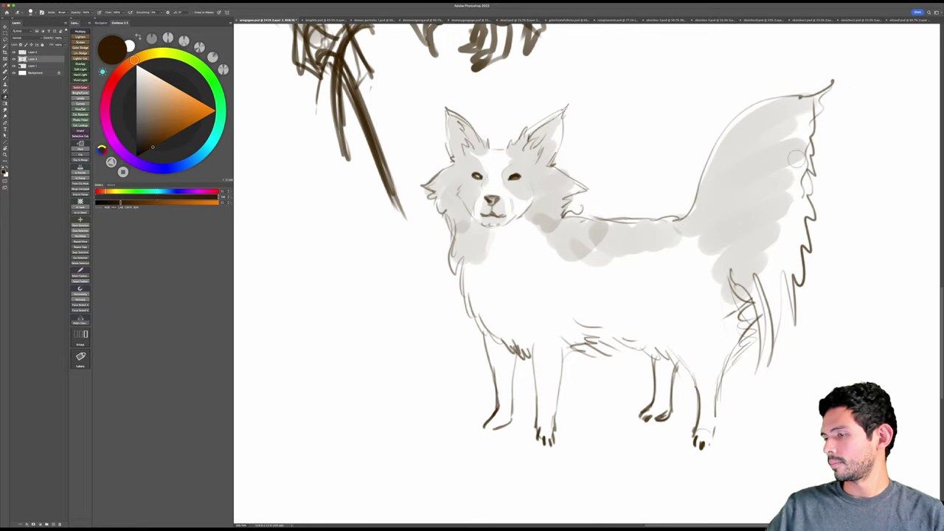
drag(798, 159, 803, 164)
key(b)
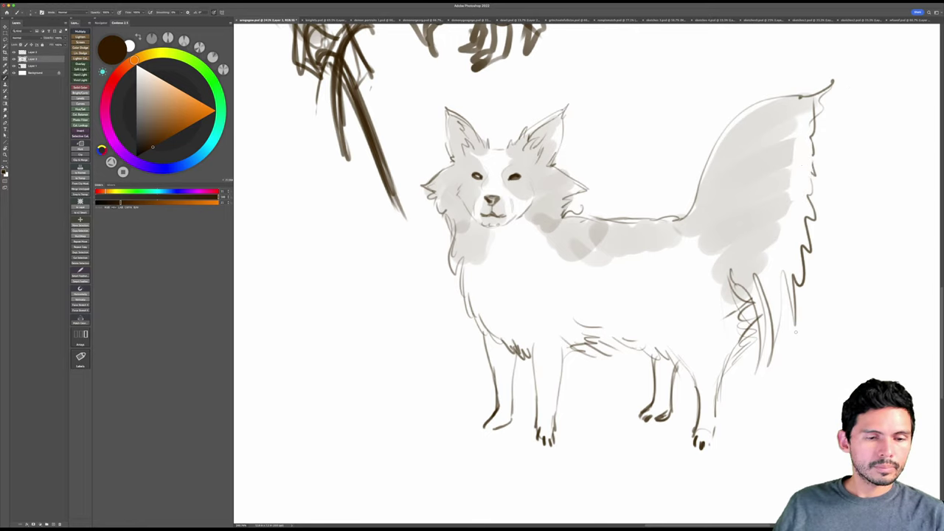
Step: Extend the light grey shading to the tail's new outer edge and mottle the fox's back with a larger brush
key(])
key(])
key(])
key(])
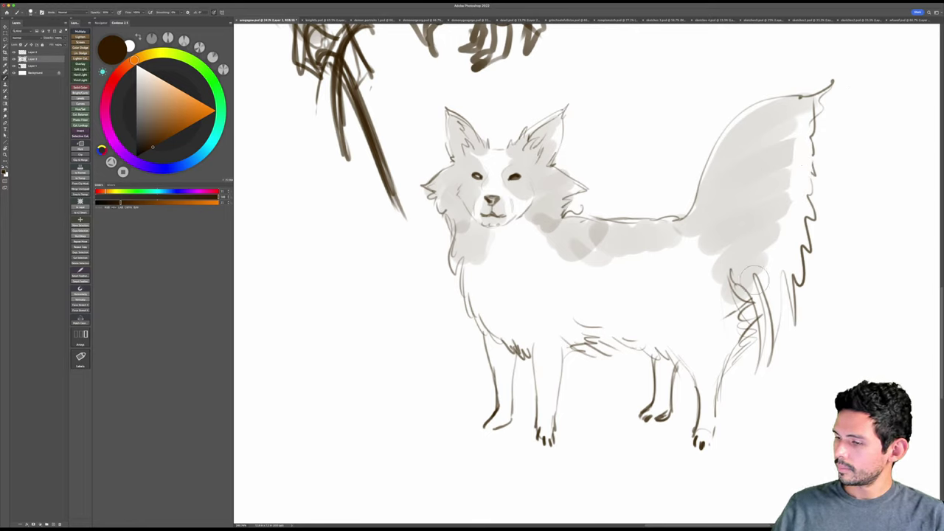
mouse_move(751, 277)
mouse_down()
mouse_move(781, 283)
mouse_move(806, 122)
mouse_up()
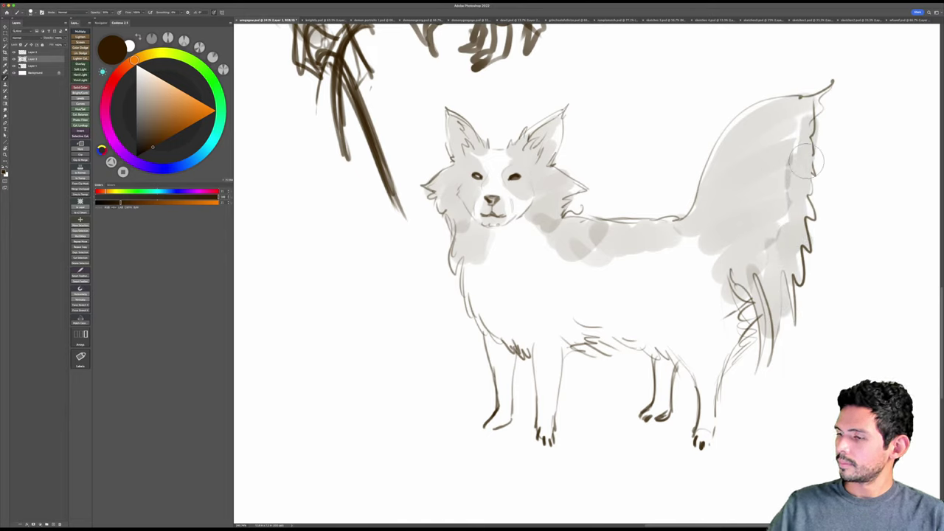
drag(632, 246, 677, 236)
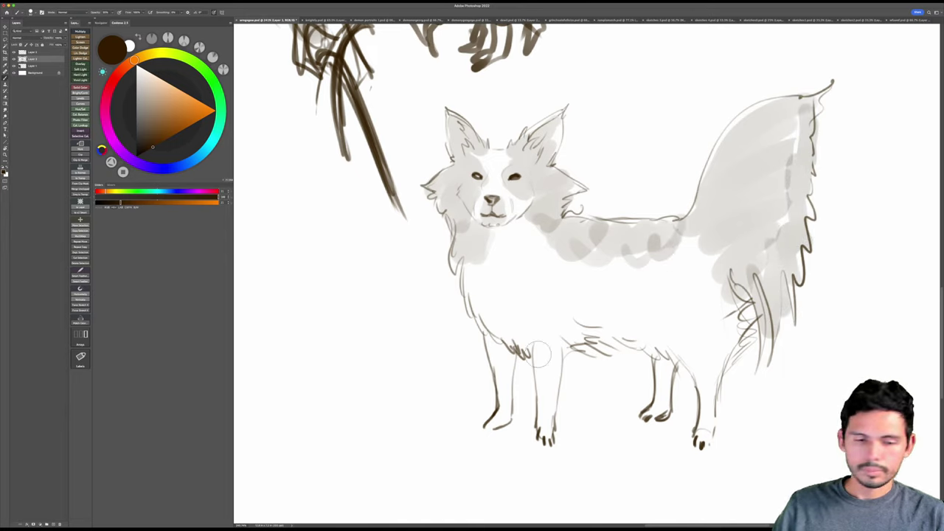
Step: Draw fur strokes at the fox's elbow, along the front of the hind thigh and under the belly with a smaller brush
key([)
key([)
key([)
key([)
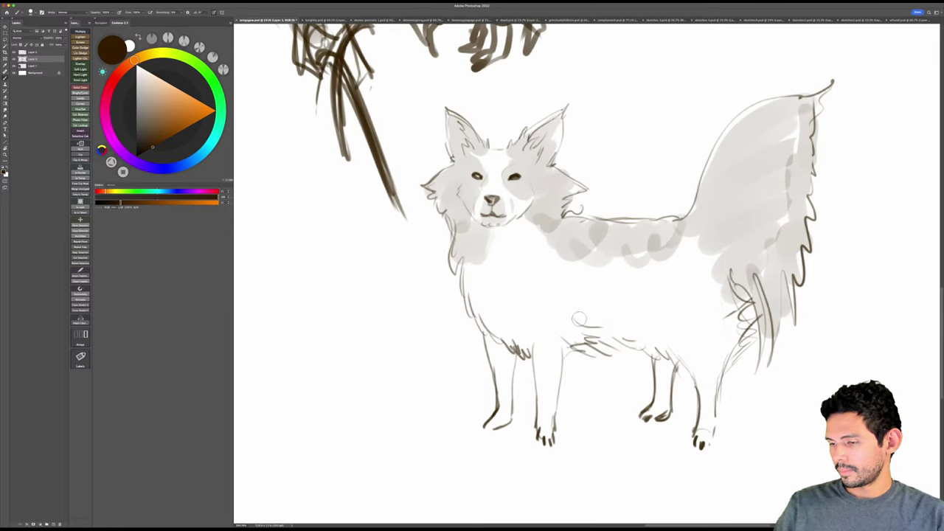
drag(577, 319, 594, 301)
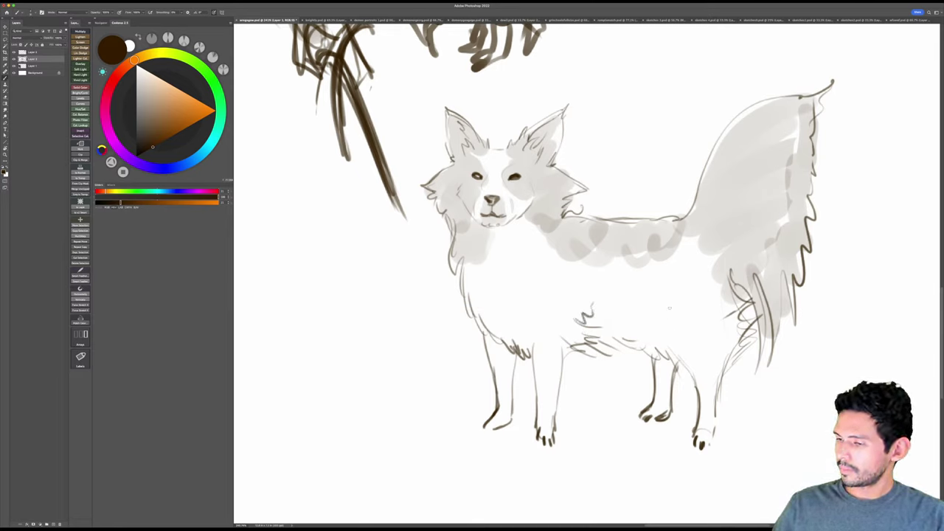
mouse_move(665, 275)
mouse_down()
mouse_move(660, 326)
mouse_move(675, 355)
mouse_move(692, 363)
mouse_up()
mouse_move(595, 340)
mouse_down()
mouse_move(631, 362)
mouse_move(655, 332)
mouse_up()
Step: Shade the fox's rear belly and far hind leg in a darker tone with a larger brush
key(])
key(])
key(])
key(])
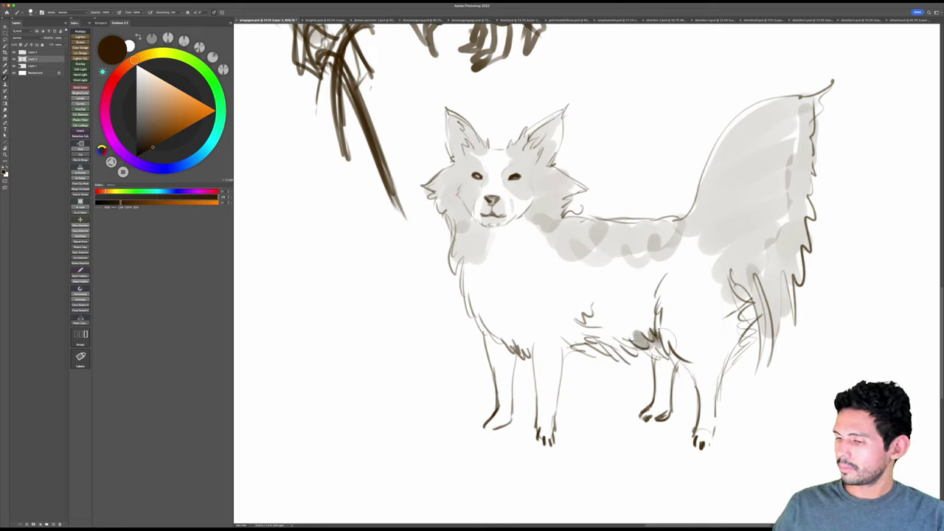
drag(661, 366, 667, 410)
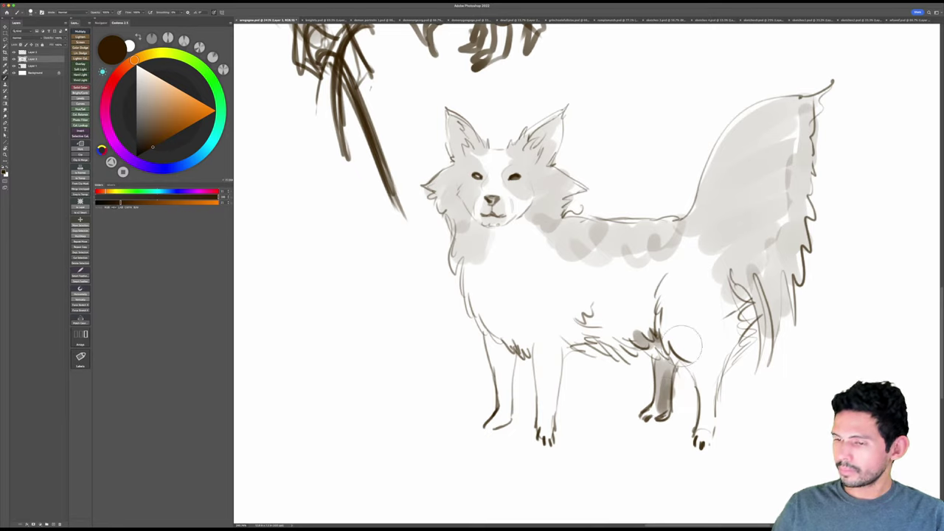
Step: Draw a small crown floating above the fox's head and a jagged dagger in front of its chest with a smaller brush
key([)
key([)
key([)
key([)
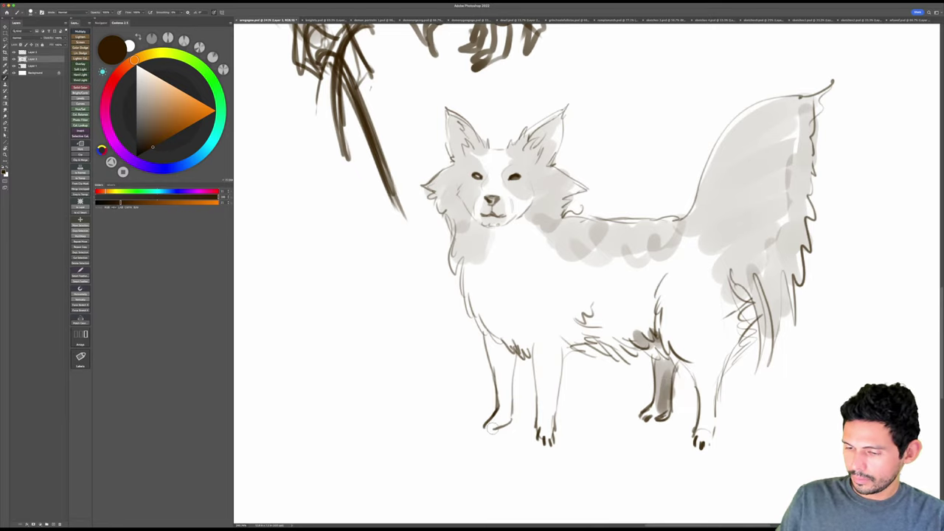
drag(587, 176, 608, 210)
mouse_move(506, 149)
mouse_down()
mouse_move(544, 148)
mouse_move(547, 118)
mouse_move(532, 138)
mouse_move(517, 137)
mouse_move(501, 116)
mouse_move(501, 152)
mouse_move(531, 110)
mouse_up()
key(super+z)
mouse_move(532, 111)
mouse_down()
mouse_move(539, 133)
mouse_move(532, 113)
mouse_move(537, 134)
mouse_move(512, 117)
mouse_move(518, 135)
mouse_up()
drag(561, 343, 616, 332)
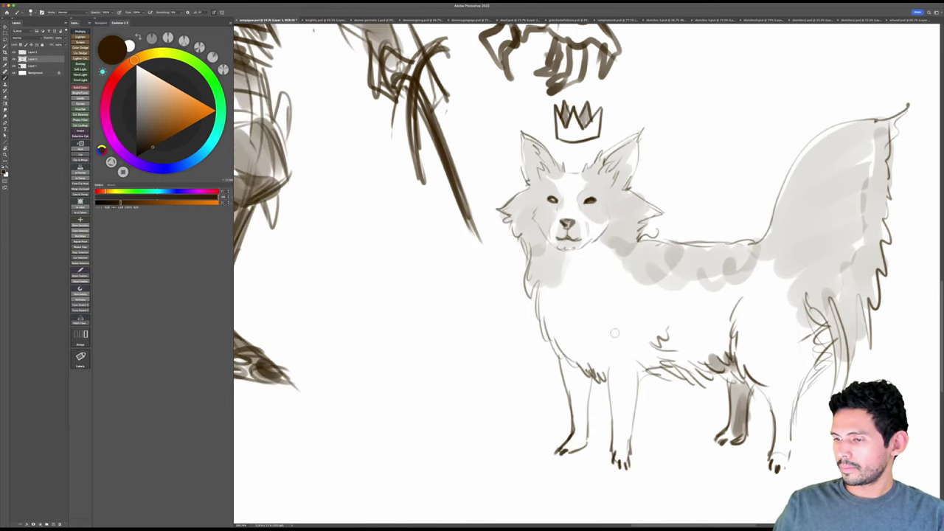
mouse_move(489, 339)
mouse_down()
mouse_move(491, 358)
mouse_move(502, 322)
mouse_move(490, 336)
mouse_move(458, 244)
mouse_move(489, 266)
mouse_move(490, 294)
mouse_up()
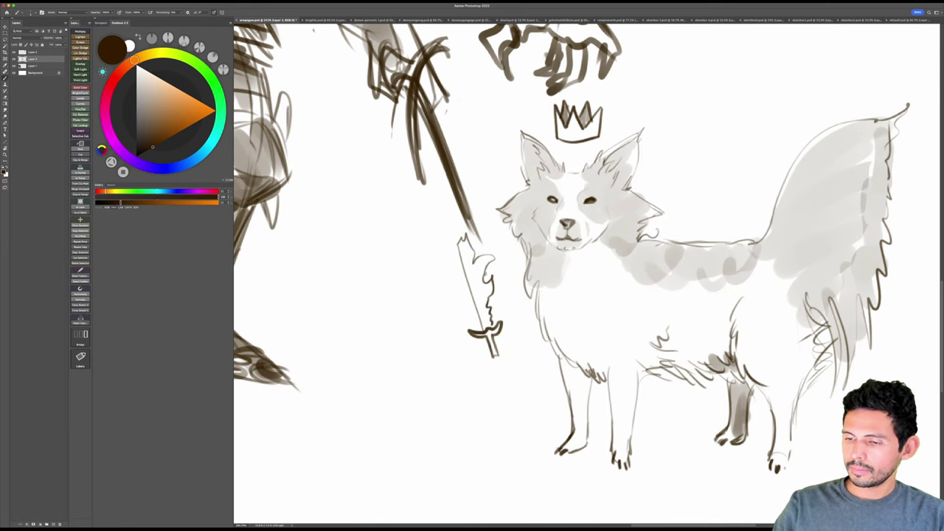
Step: Lasso the fox together with its crown and dagger and move them slightly down, away from the demon's hand
drag(730, 326, 611, 312)
key(l)
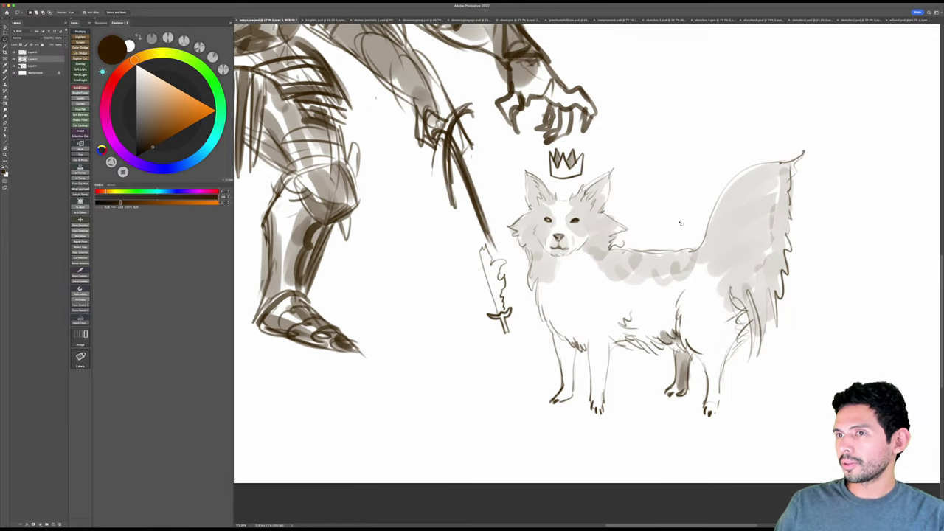
mouse_move(690, 202)
mouse_down()
mouse_move(664, 226)
mouse_move(570, 142)
mouse_move(508, 173)
mouse_move(503, 257)
mouse_move(608, 428)
mouse_move(823, 248)
mouse_move(786, 131)
mouse_up()
key(v)
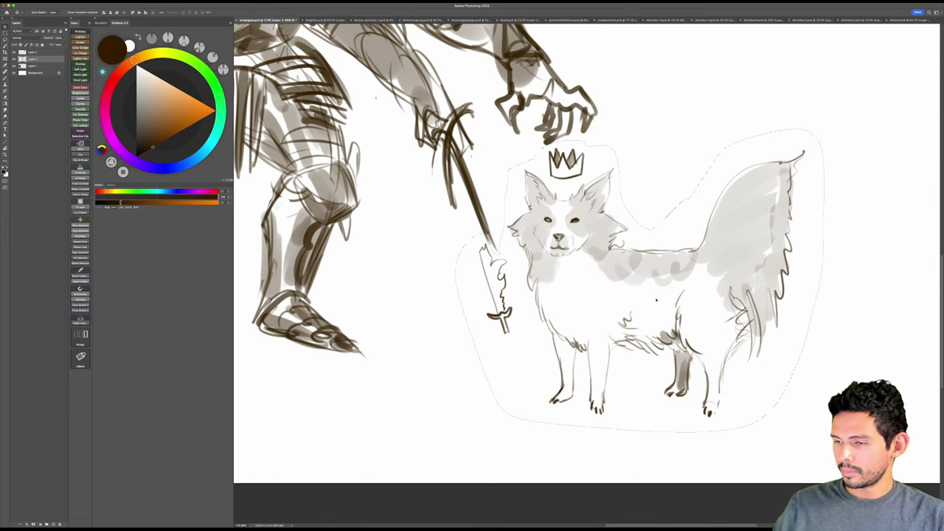
drag(656, 300, 652, 332)
key(ctrl+d)
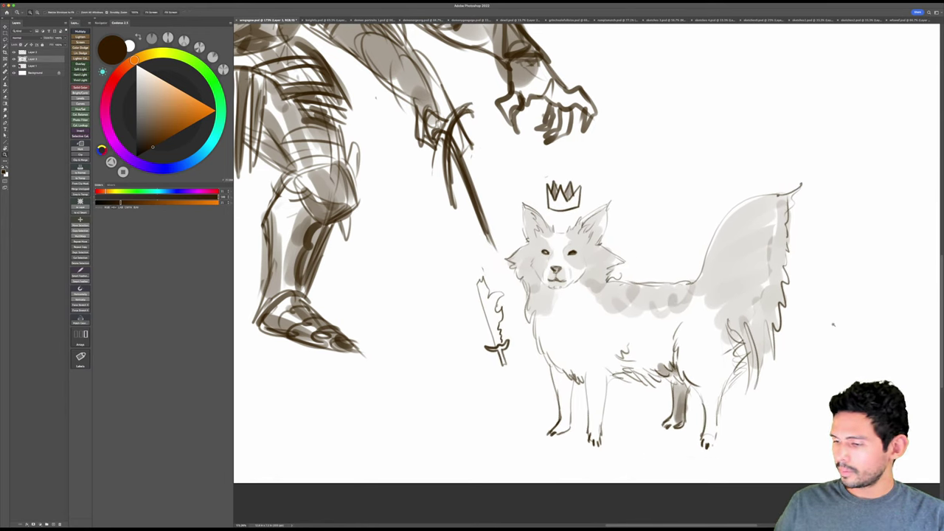
Step: Lasso the fox, crown and dagger again and scale them down slightly
drag(834, 325, 775, 347)
drag(797, 384, 818, 378)
key(ctrl+t)
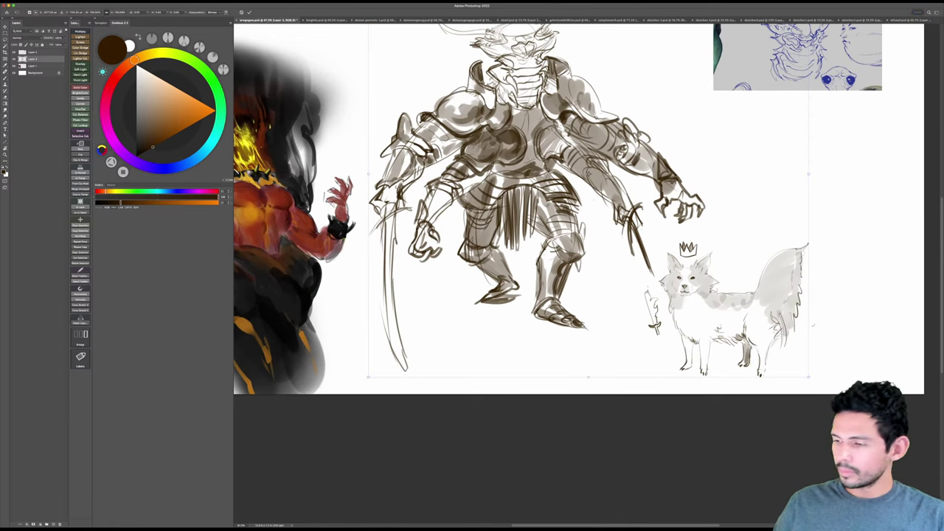
key(Escape)
key(l)
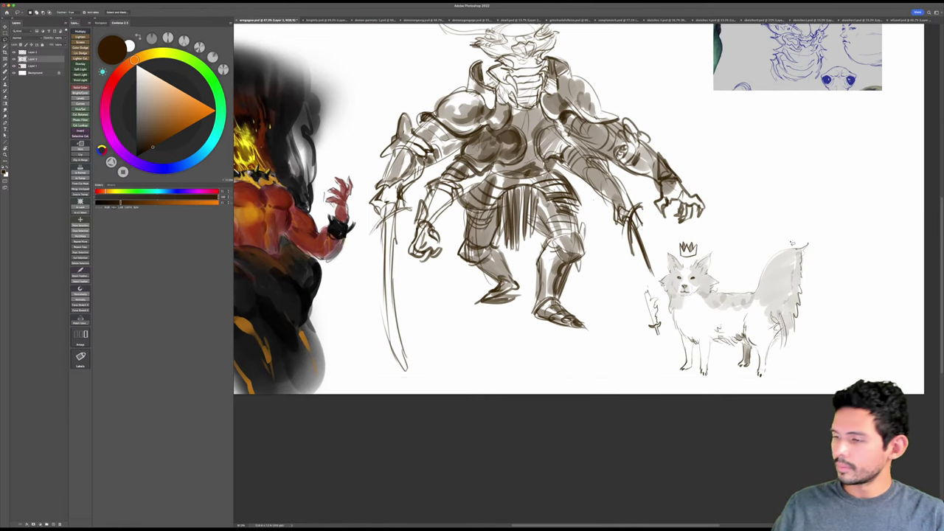
drag(722, 257, 670, 245)
mouse_move(661, 280)
mouse_down()
mouse_move(694, 393)
mouse_move(819, 264)
mouse_move(730, 235)
mouse_move(662, 259)
mouse_move(675, 248)
mouse_up()
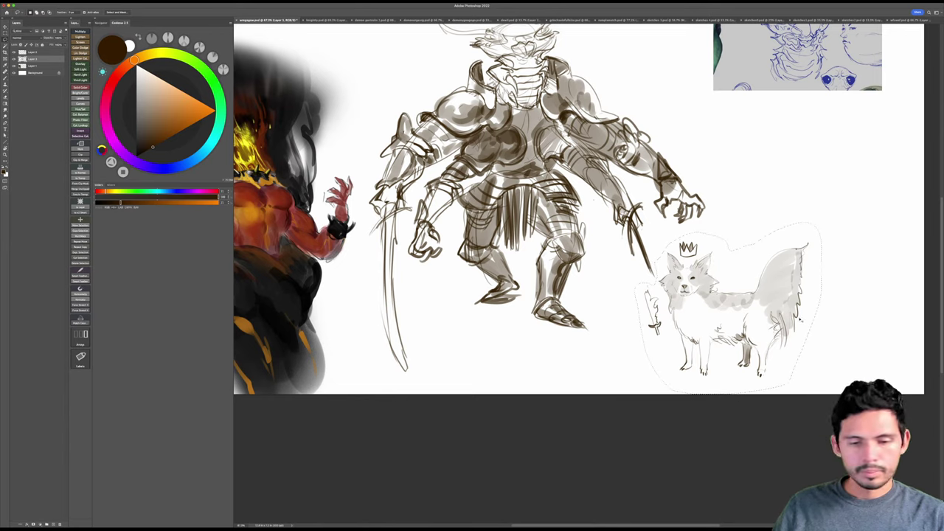
key(ctrl+t)
drag(823, 310, 820, 306)
key(Return)
key(super+d)
Step: Select the fox's near front leg and stretch it slightly downward
scroll(741, 385, up, 3)
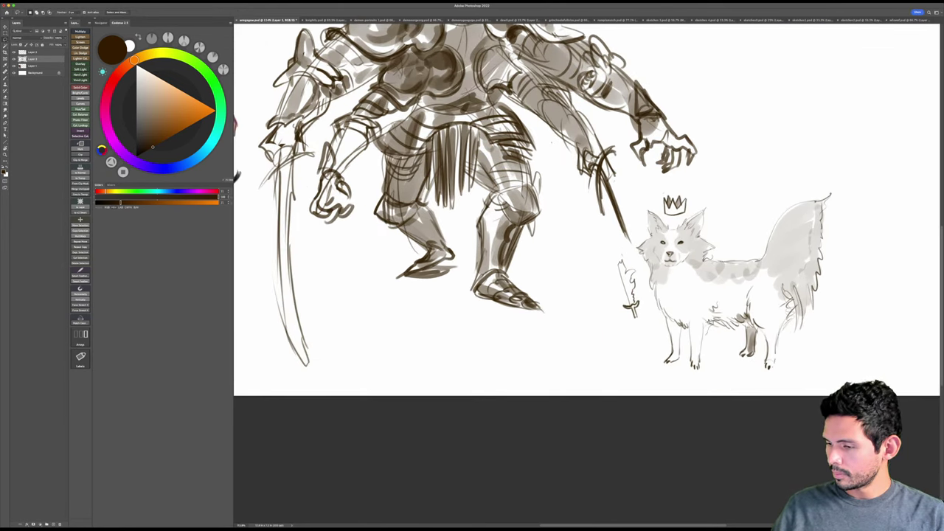
key(super+t)
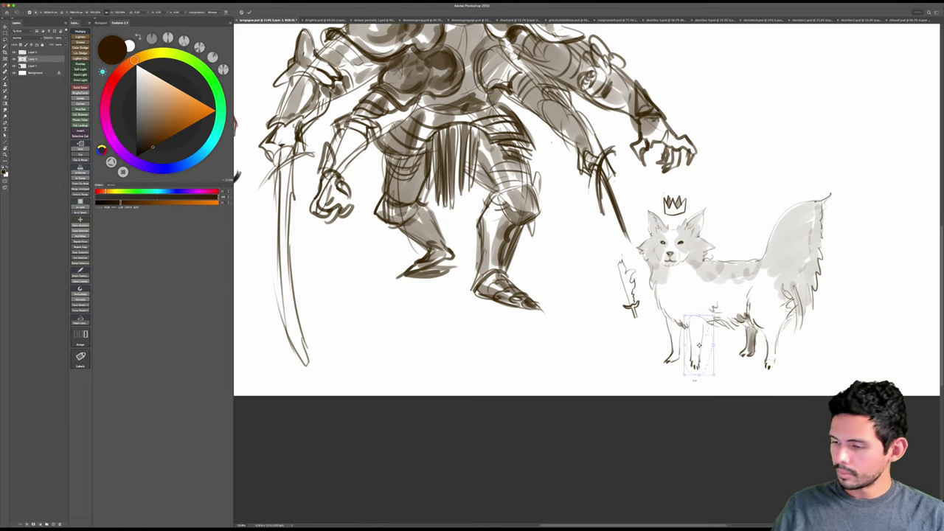
drag(700, 376, 699, 382)
key(Return)
key(super+d)
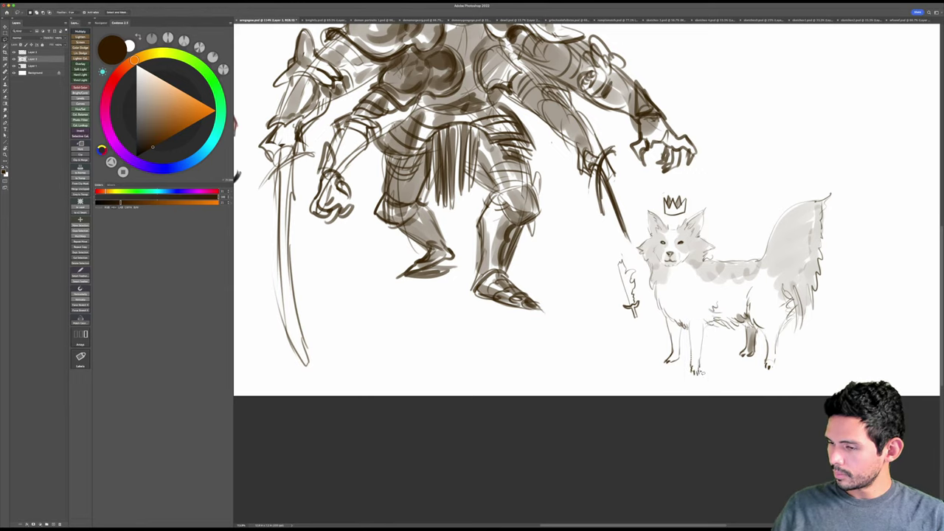
Step: Shade the front edge of the fox's chest in light grey with a larger brush
drag(694, 298, 702, 316)
key(b)
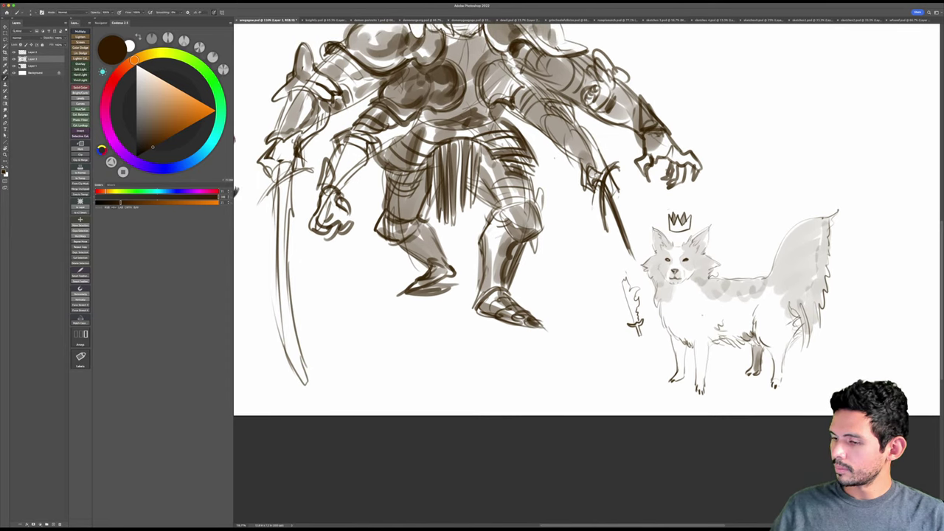
key(bracketright)
key(bracketright)
key(bracketright)
key(bracketright)
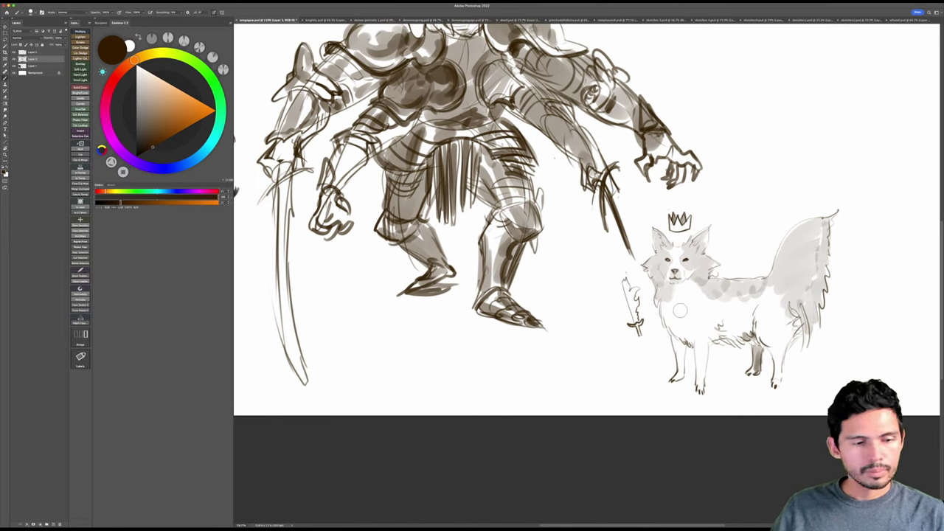
drag(665, 298, 667, 325)
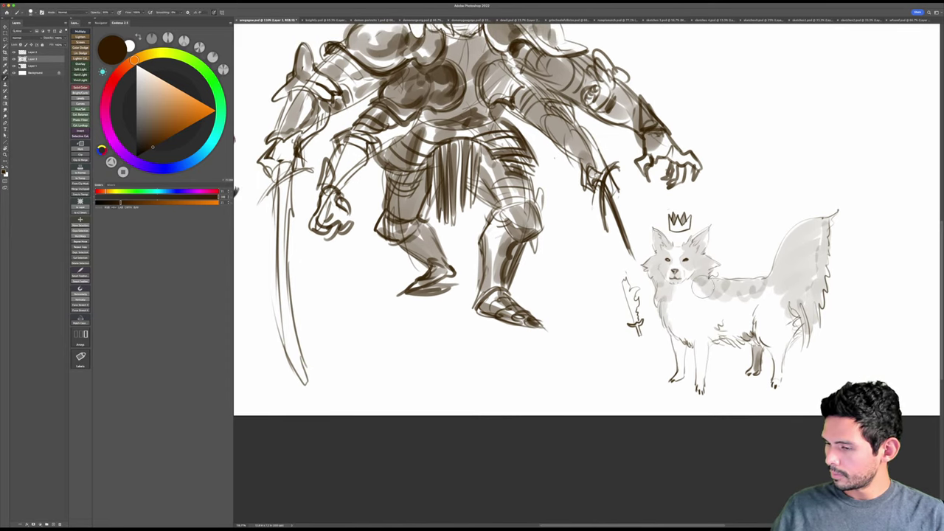
Step: Shade the fox's shoulder and back in mottled grey and add dark fur strokes at the tail's base and tip
key(bracketright)
key(bracketright)
key(bracketright)
mouse_move(702, 287)
mouse_down()
mouse_move(706, 302)
mouse_move(749, 299)
mouse_move(782, 277)
mouse_move(783, 304)
mouse_move(771, 299)
mouse_move(782, 284)
mouse_move(793, 281)
mouse_move(802, 294)
mouse_move(821, 266)
mouse_move(813, 296)
mouse_move(792, 302)
mouse_up()
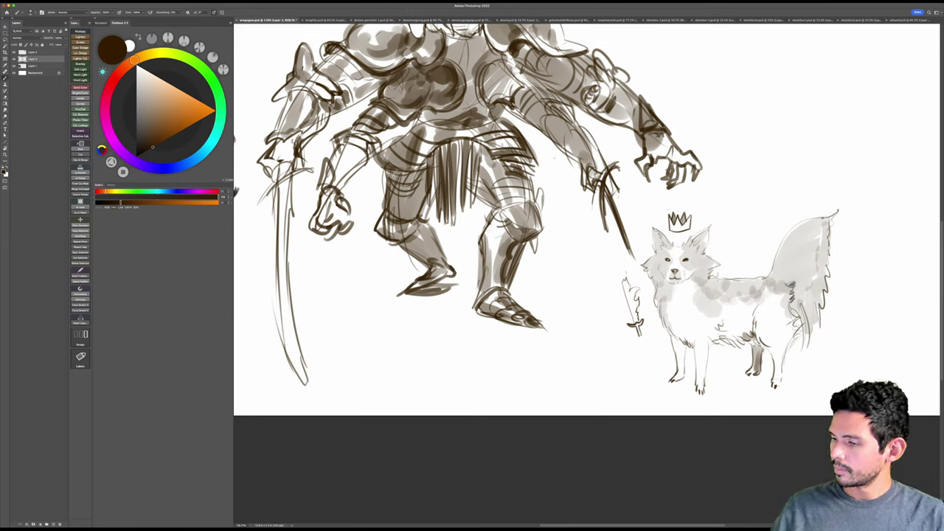
drag(834, 213, 816, 230)
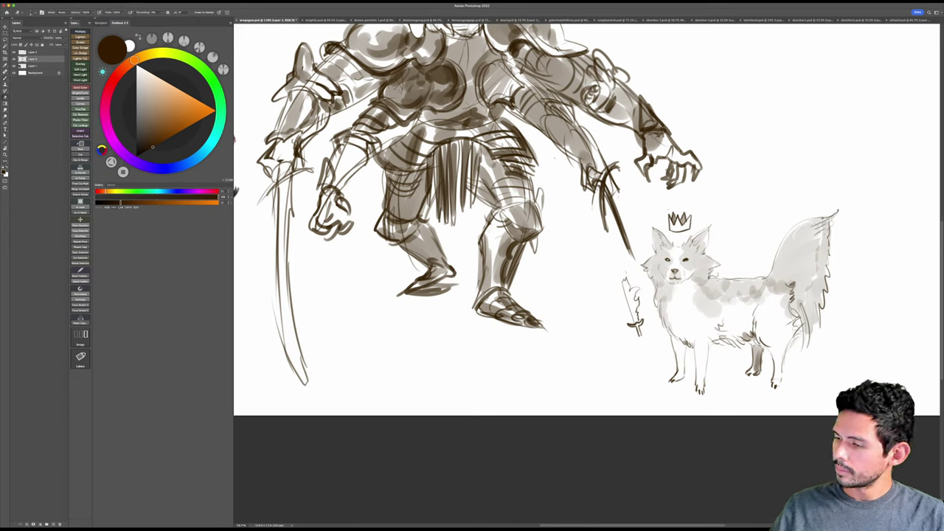
mouse_move(830, 224)
mouse_down()
mouse_move(812, 223)
mouse_move(817, 235)
mouse_up()
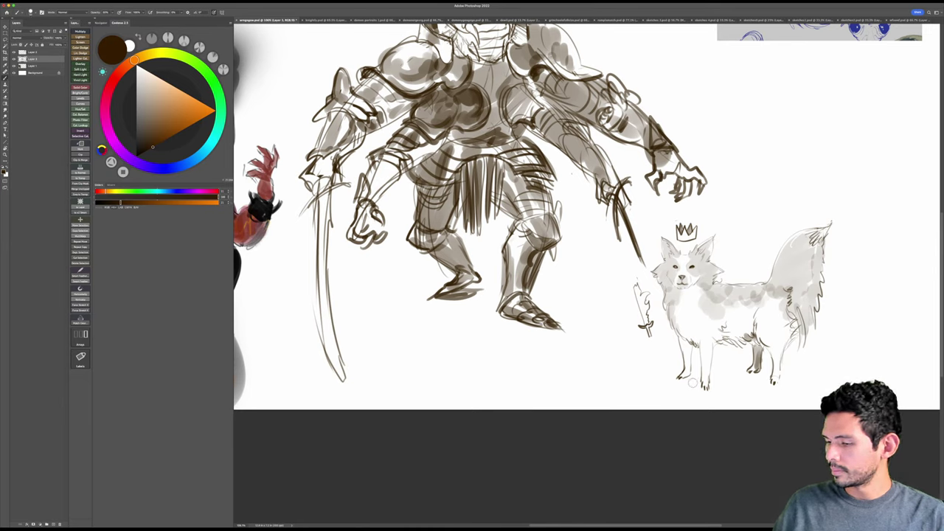
Step: Paint light grey cast shadows on the ground under the fox's paws and the demon's feet with a larger brush
key(bracketright)
key(bracketright)
drag(686, 378, 787, 368)
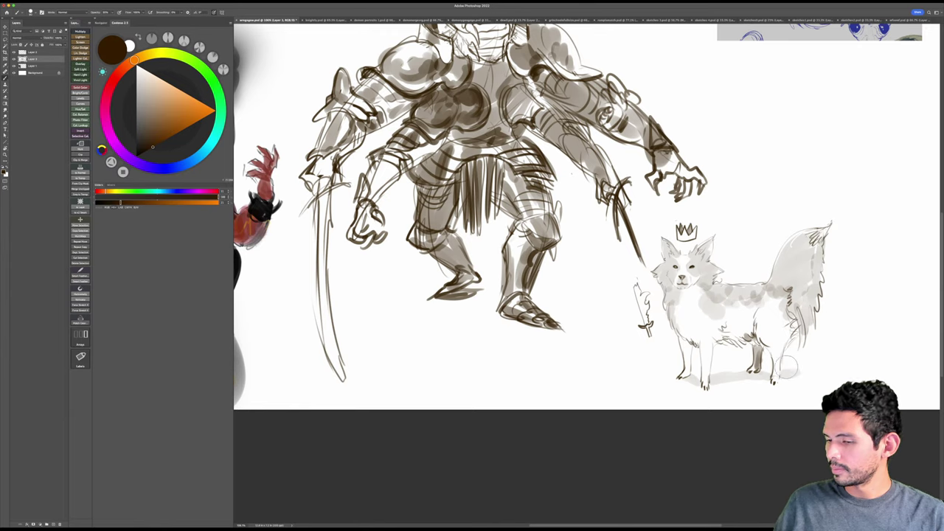
mouse_move(491, 315)
mouse_down()
mouse_move(527, 334)
mouse_move(536, 327)
mouse_move(487, 324)
mouse_move(598, 326)
mouse_move(516, 338)
mouse_move(561, 340)
mouse_up()
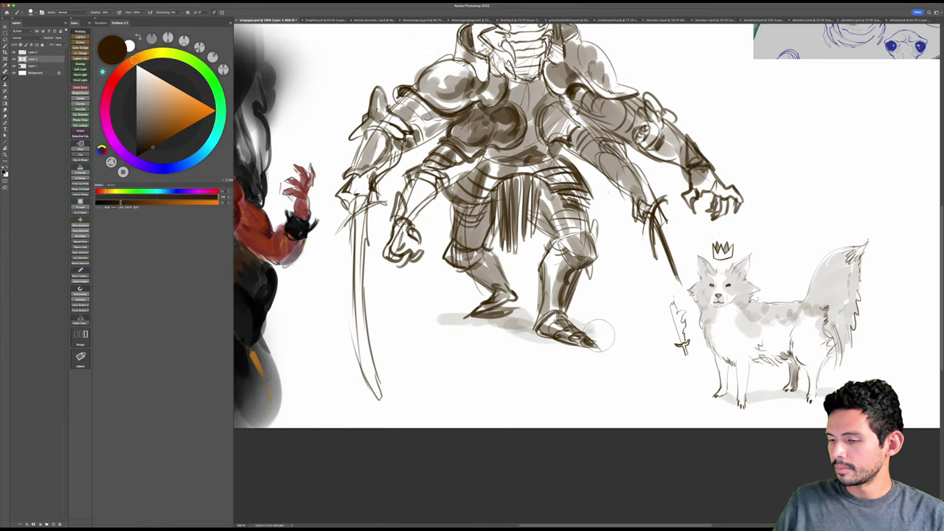
Step: Move the layer with the demon and fox sketches slightly up relative to the painted fire character
scroll(613, 411, down, 3)
key(v)
drag(753, 362, 755, 340)
key(z)
drag(680, 387, 700, 374)
key(b)
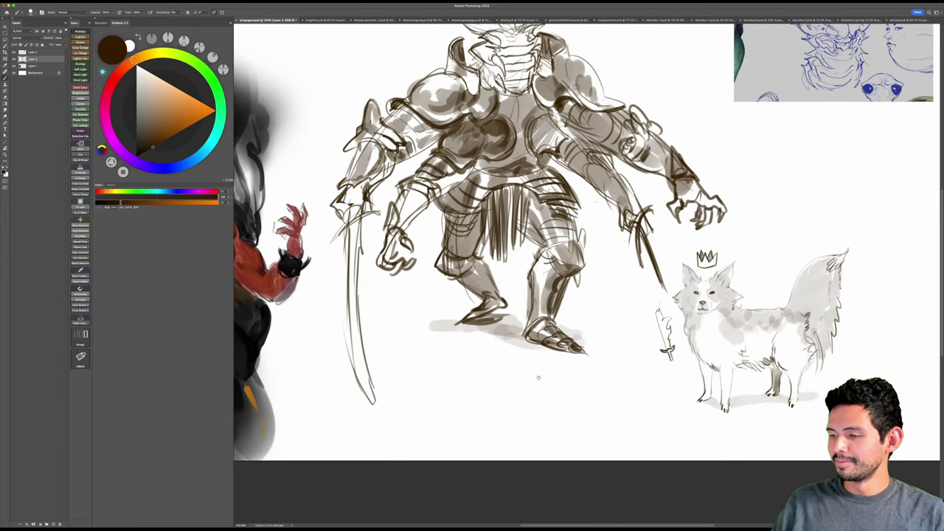
scroll(551, 433, up, 2)
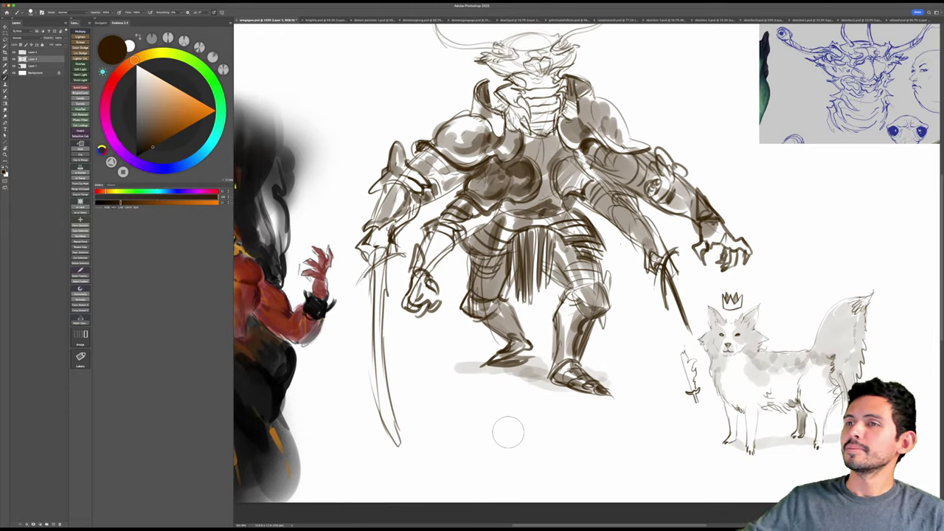
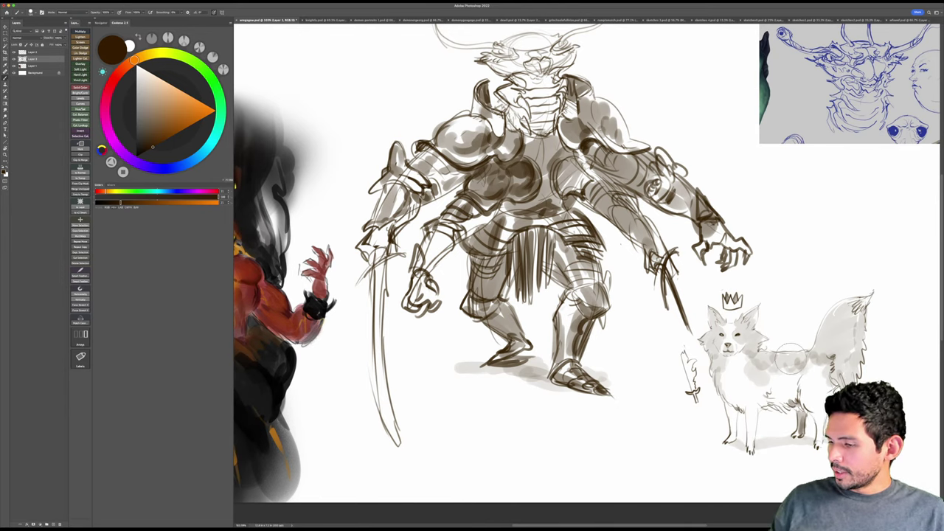
Step: Add short dark brown fur strokes along the front edge of the fox's chest
key(z)
drag(787, 363, 796, 345)
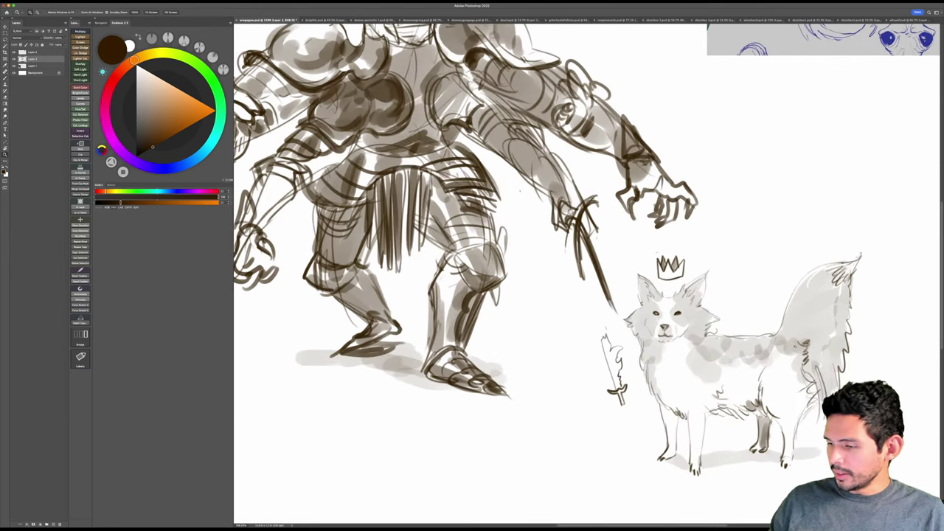
key(b)
key(d)
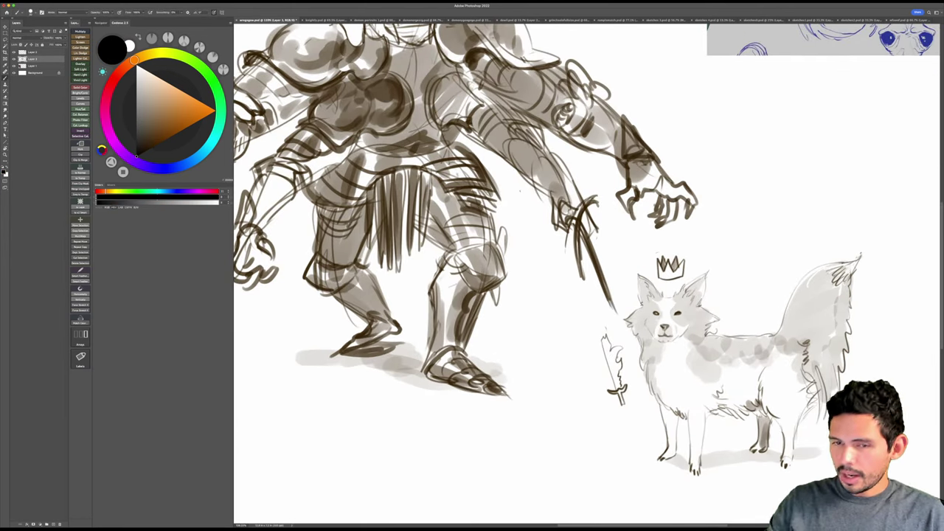
click(155, 145)
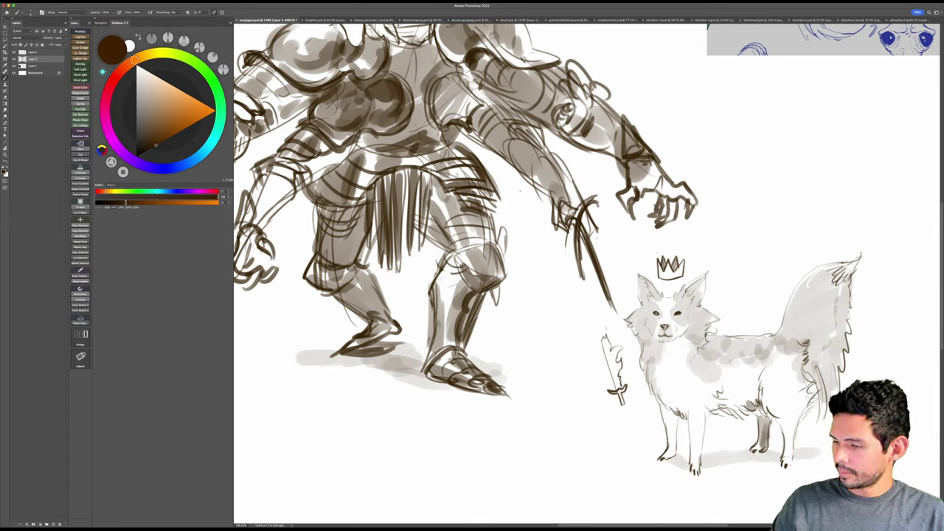
drag(653, 366, 659, 377)
drag(653, 373, 660, 402)
drag(657, 391, 666, 409)
drag(665, 398, 675, 415)
Step: Draw a dark brown V-shaped ridge at the top centre of the demon's breastplate
key(z)
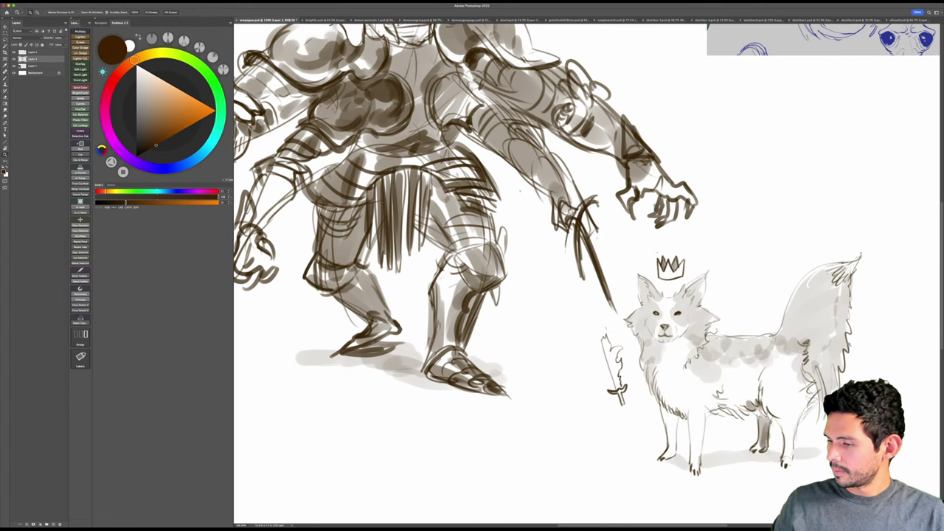
drag(825, 346, 847, 352)
drag(708, 364, 702, 369)
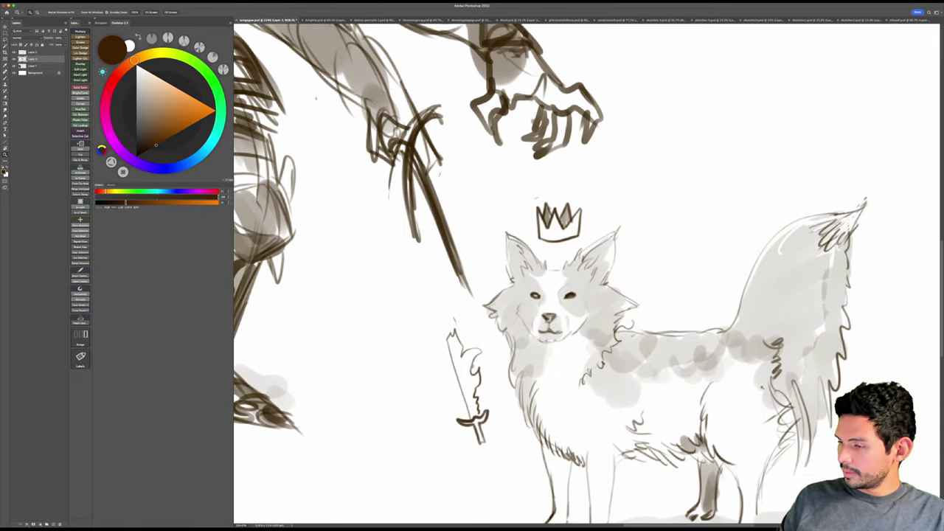
drag(762, 387, 723, 389)
mouse_move(603, 397)
mouse_down()
mouse_move(637, 409)
mouse_move(668, 391)
mouse_move(667, 425)
mouse_up()
key(b)
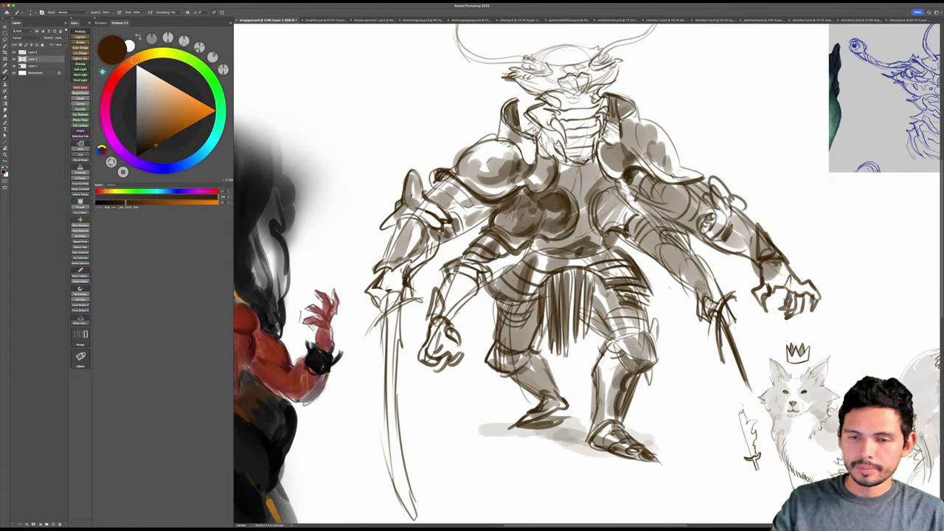
click(151, 147)
drag(499, 67, 542, 69)
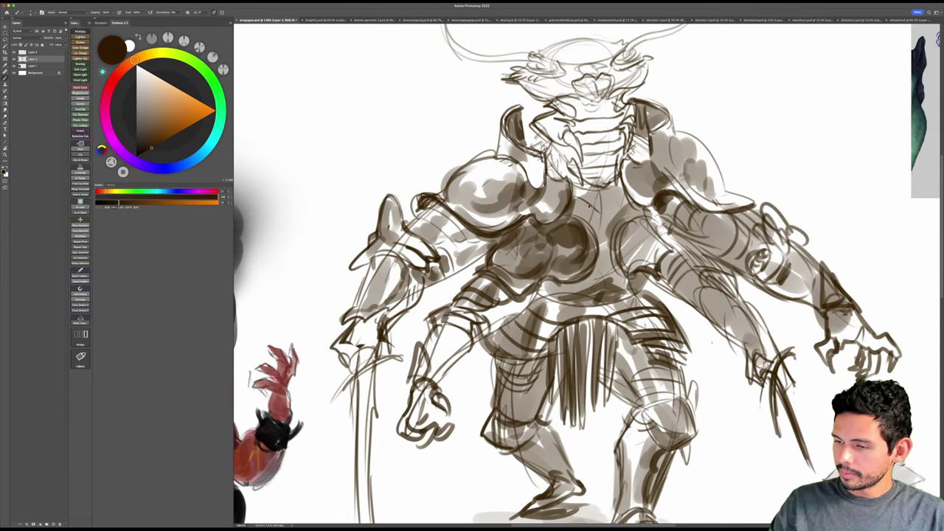
mouse_move(575, 201)
mouse_down()
mouse_move(601, 223)
mouse_move(626, 200)
mouse_move(607, 223)
mouse_up()
Step: Move the reference image with the blue creature sketch closer to the demon's head
key(e)
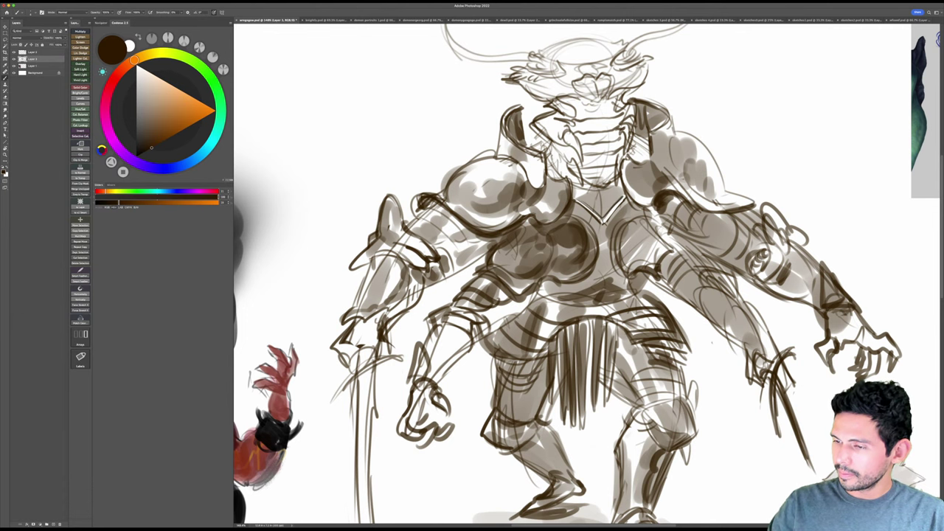
key(ctrl+minus)
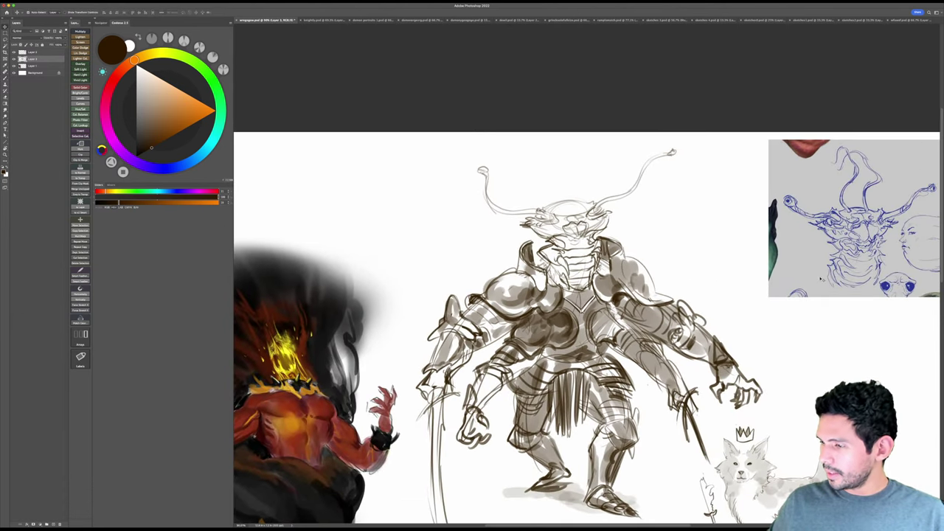
drag(865, 248, 788, 249)
Step: Draw brow curves and a small eye on the demon's forehead and one tall curling antenna above it, following the blue sketch
key(z)
mouse_move(573, 215)
mouse_down()
mouse_move(649, 214)
mouse_move(537, 221)
mouse_up()
key(b)
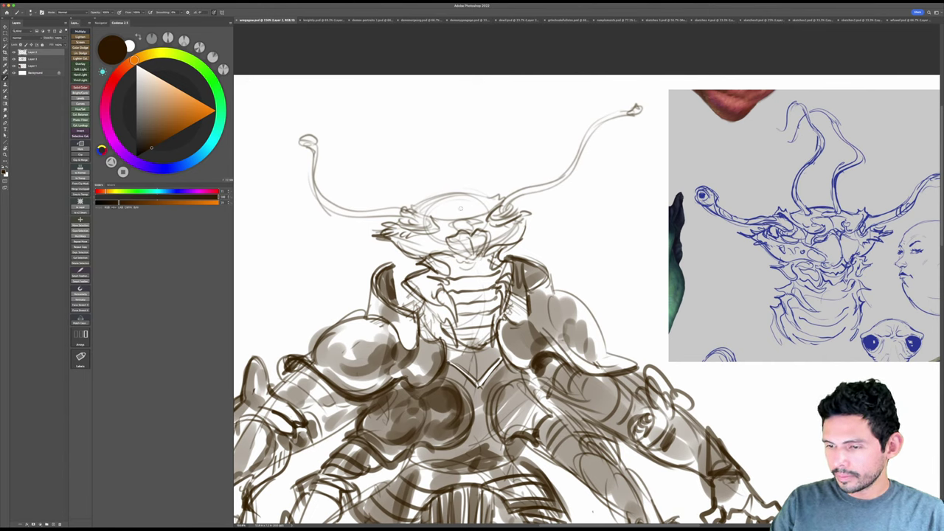
drag(462, 208, 456, 213)
key(ctrl+z)
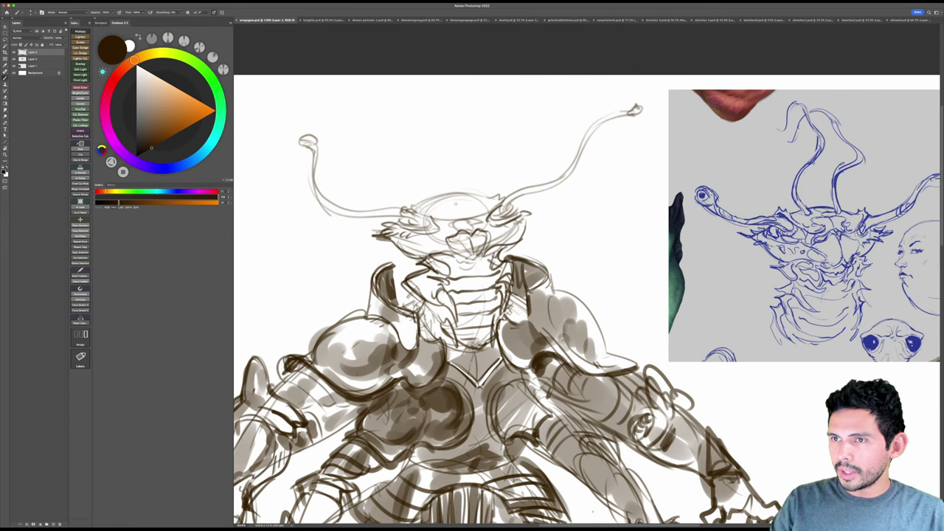
drag(450, 210, 486, 206)
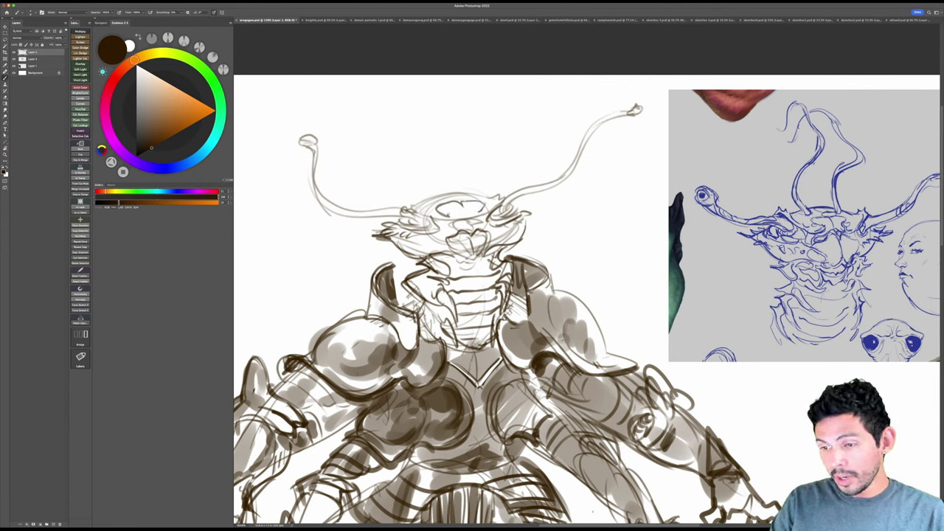
drag(445, 214, 454, 220)
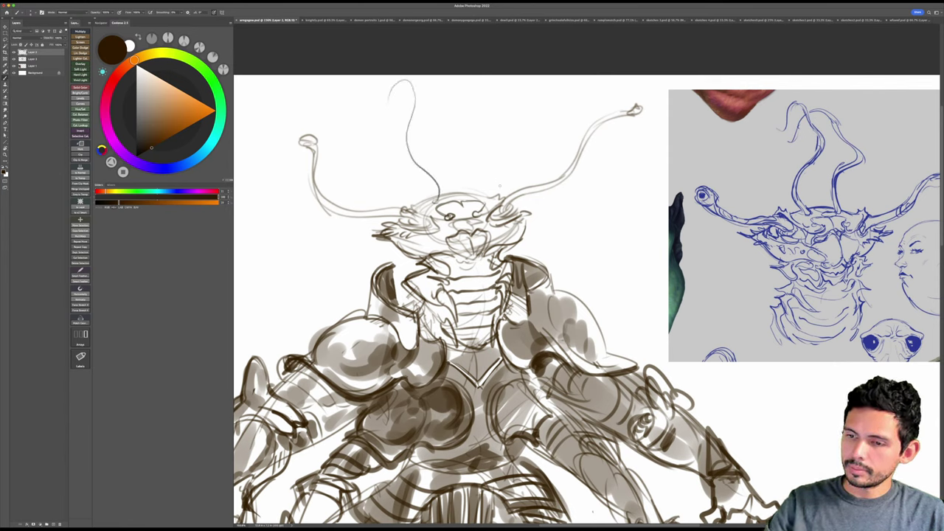
Step: Transfer the new antenna and forehead lines from the reference layer onto the demon and fox layer and move that layer slightly down
key(z)
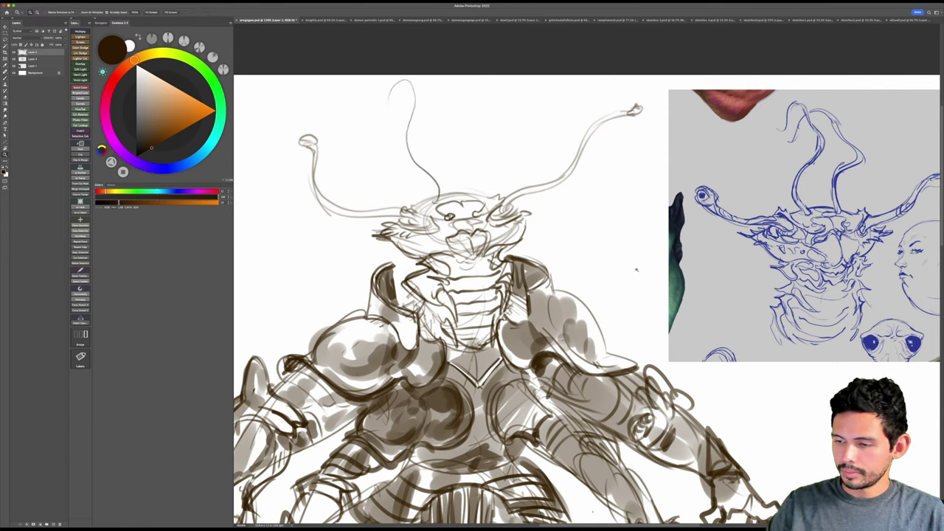
key(ctrl+0)
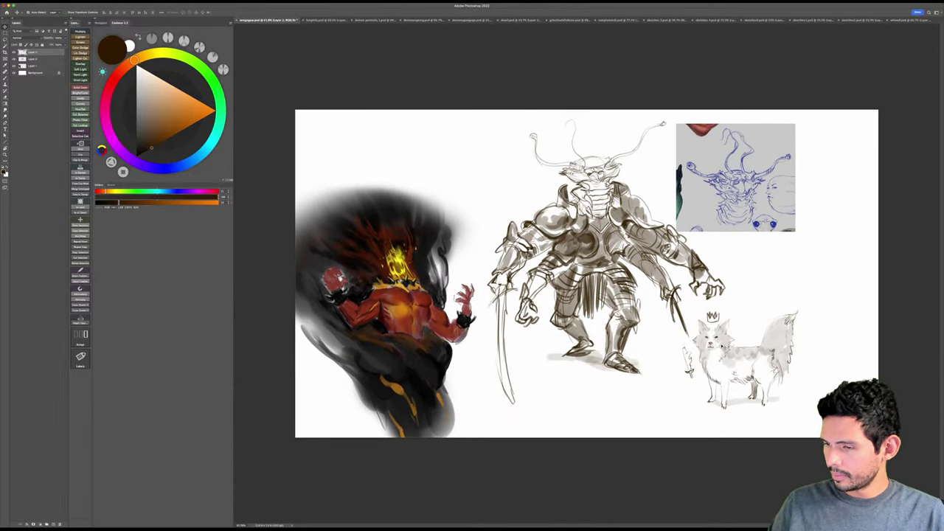
key(l)
mouse_move(613, 110)
mouse_down()
mouse_move(545, 110)
mouse_move(603, 110)
mouse_up()
key(ctrl+d)
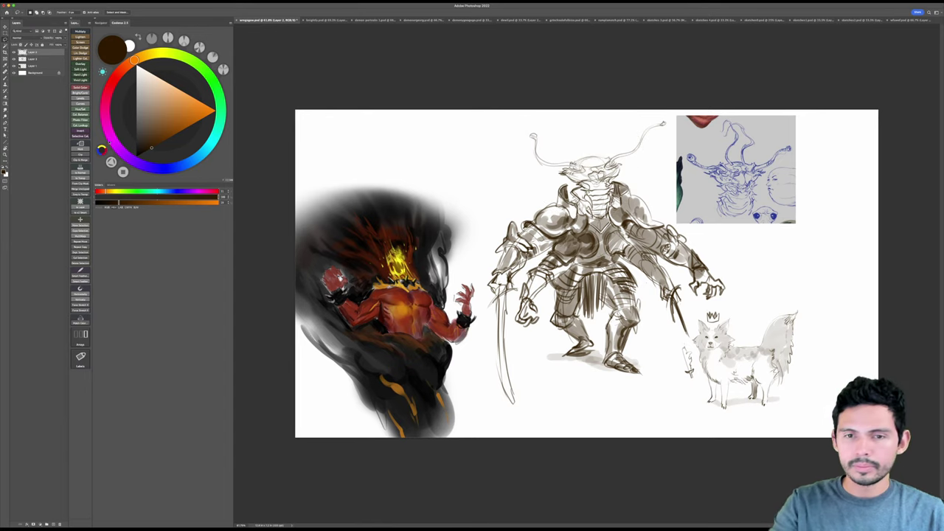
click(44, 61)
key(ctrl+shift+v)
key(ctrl+e)
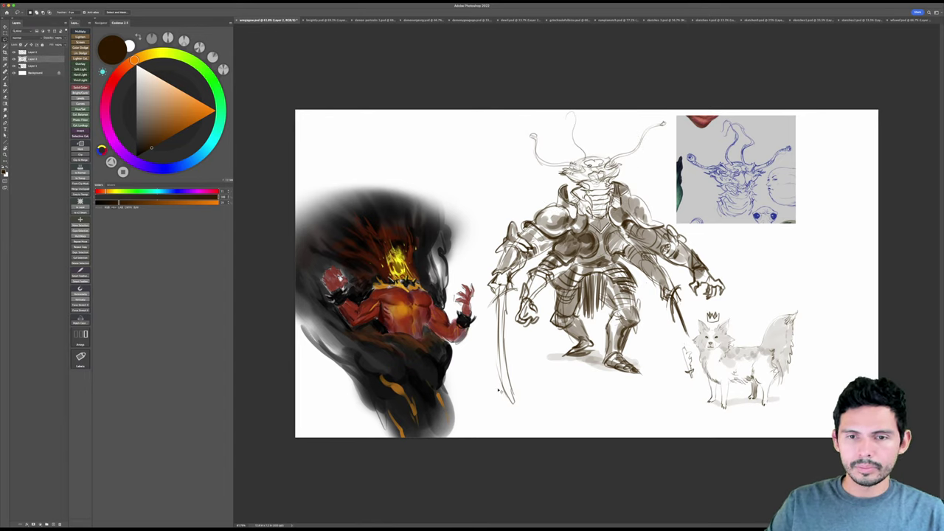
key(v)
drag(675, 333, 684, 352)
Step: Draw a second tall curling antenna on top of the demon's head and add a second contour line to the first one
key(z)
mouse_move(645, 196)
mouse_down()
mouse_move(774, 180)
mouse_move(662, 193)
mouse_move(694, 171)
mouse_move(544, 256)
mouse_up()
key(b)
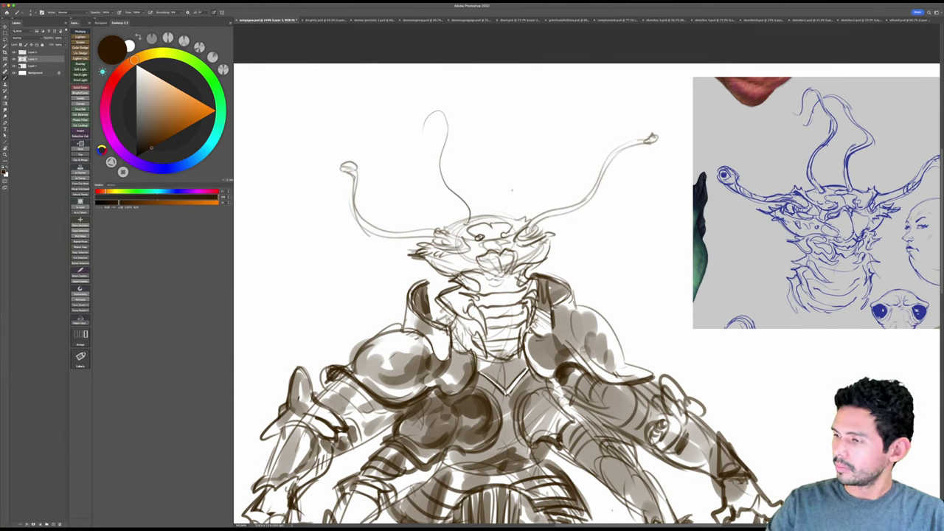
mouse_move(506, 215)
mouse_down()
mouse_move(493, 185)
mouse_move(521, 146)
mouse_move(472, 116)
mouse_up()
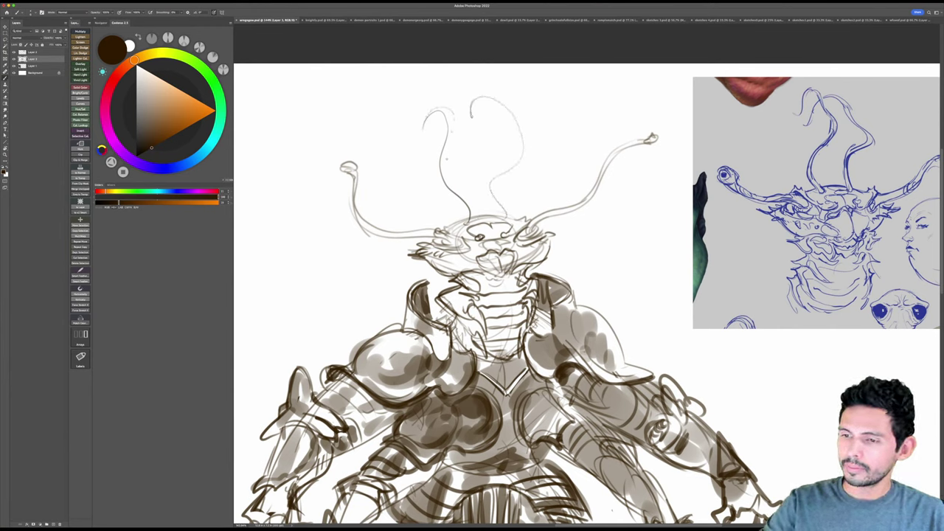
mouse_move(446, 159)
mouse_down()
mouse_move(447, 118)
mouse_move(447, 185)
mouse_move(474, 205)
mouse_move(476, 221)
mouse_move(501, 205)
mouse_move(493, 182)
mouse_move(509, 223)
mouse_move(496, 93)
mouse_move(472, 117)
mouse_move(512, 113)
mouse_move(522, 159)
mouse_up()
Step: Darken the contours of the demon's right eye stalk, adding ridge marks along it and a dark knob at its tip
mouse_move(594, 249)
mouse_down()
mouse_move(610, 245)
mouse_move(562, 258)
mouse_up()
mouse_move(502, 236)
mouse_down()
mouse_move(557, 215)
mouse_move(565, 199)
mouse_move(525, 218)
mouse_move(565, 195)
mouse_move(580, 171)
mouse_up()
drag(563, 206, 583, 161)
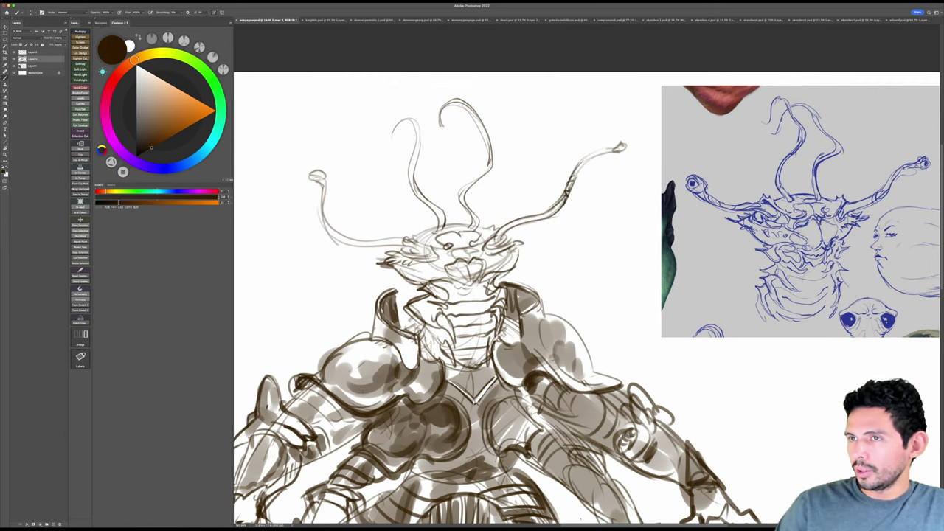
mouse_move(576, 182)
mouse_down()
mouse_move(617, 150)
mouse_move(595, 160)
mouse_move(608, 139)
mouse_move(612, 150)
mouse_move(592, 152)
mouse_move(601, 146)
mouse_up()
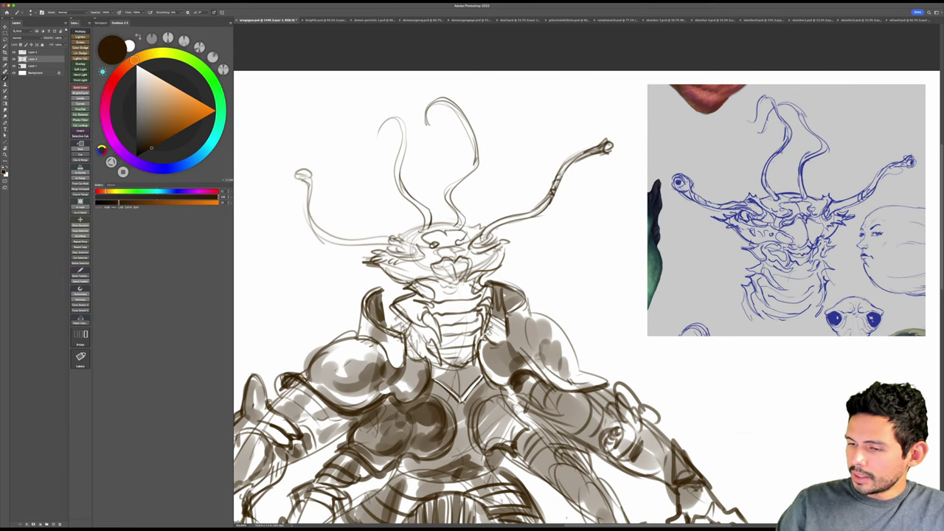
mouse_move(489, 228)
mouse_down()
mouse_move(496, 241)
mouse_move(487, 241)
mouse_up()
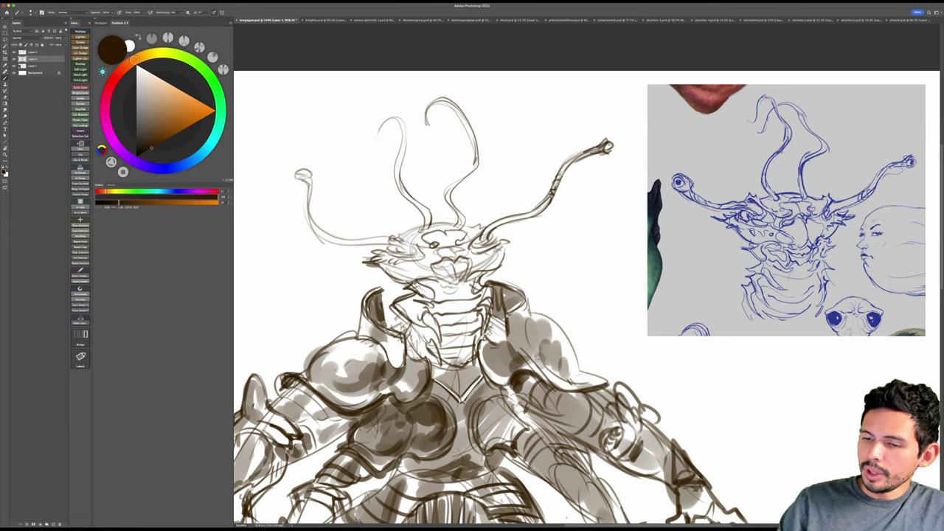
Step: Draw a round eye with a dark pupil at the tip of the demon's left eye stalk
key(r)
drag(347, 259, 369, 374)
drag(533, 300, 539, 320)
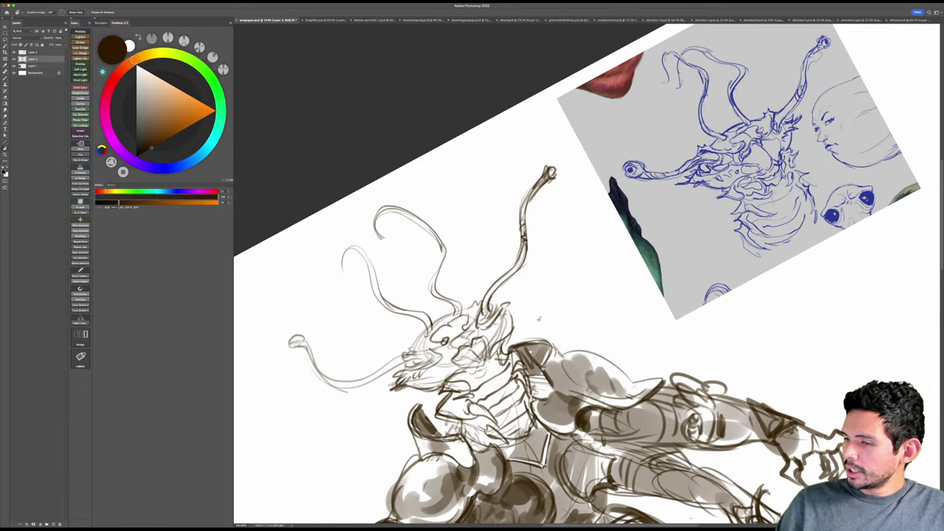
key(Escape)
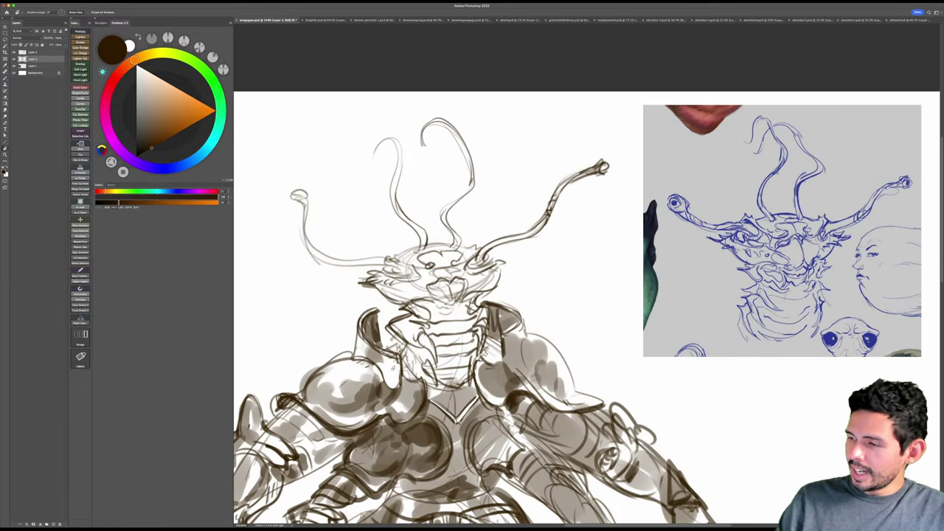
key(b)
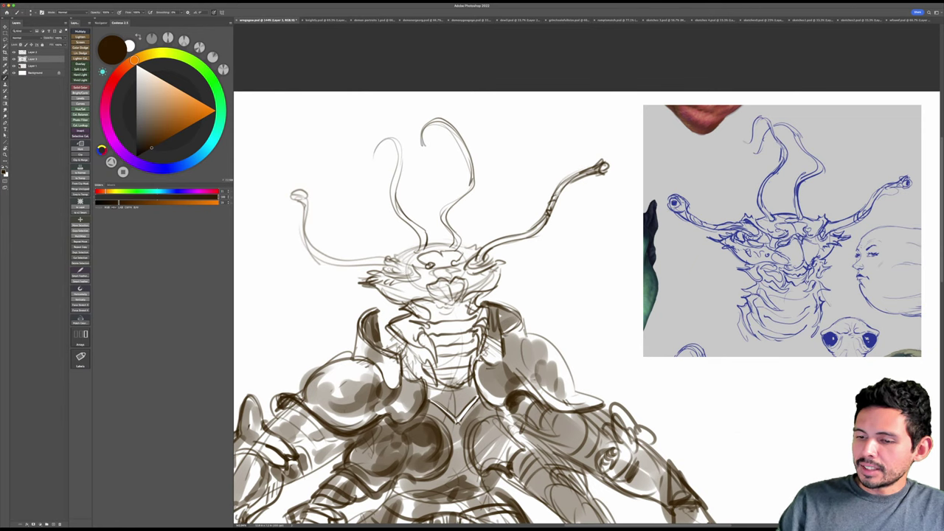
key(r)
drag(308, 325, 363, 444)
drag(548, 343, 583, 348)
key(b)
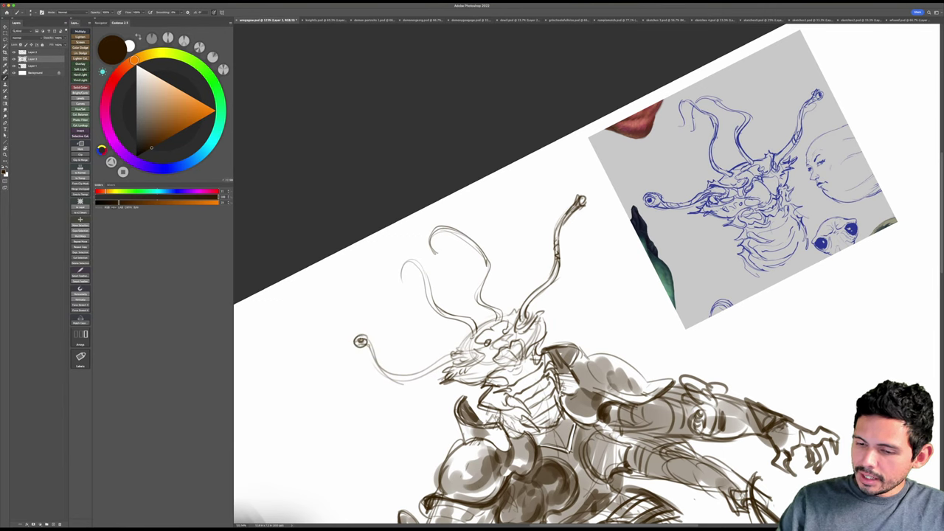
key(Escape)
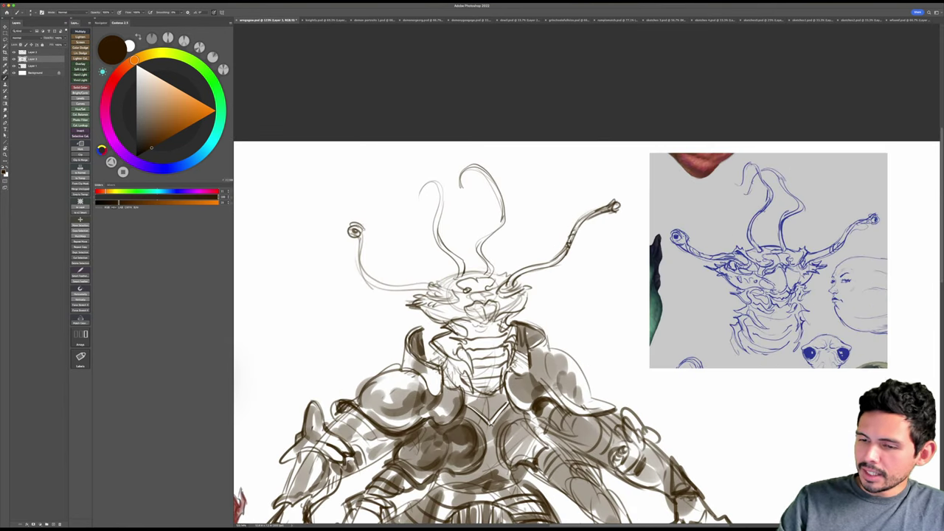
Step: Strengthen both contour lines of the left eye stalk from its eye down to the demon's head
mouse_move(360, 223)
mouse_down()
mouse_move(370, 280)
mouse_move(399, 286)
mouse_up()
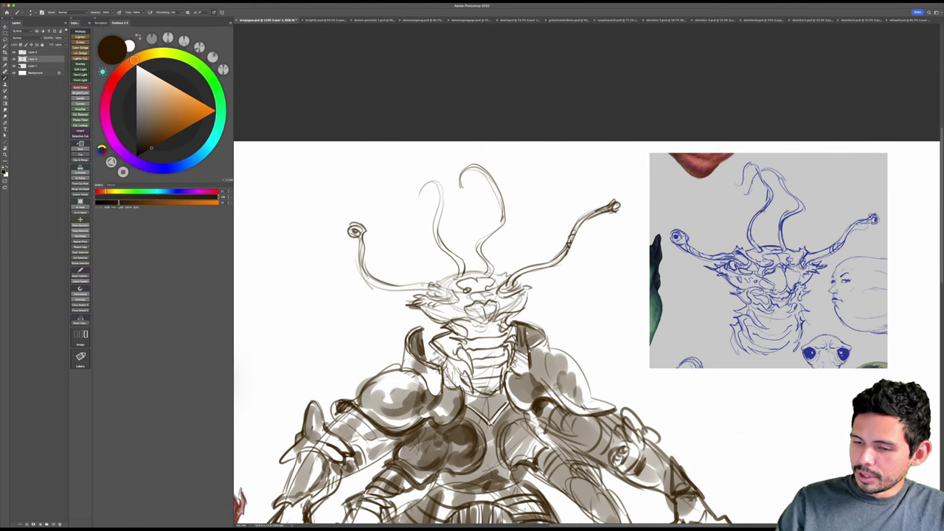
key(r)
drag(424, 253, 437, 343)
key(b)
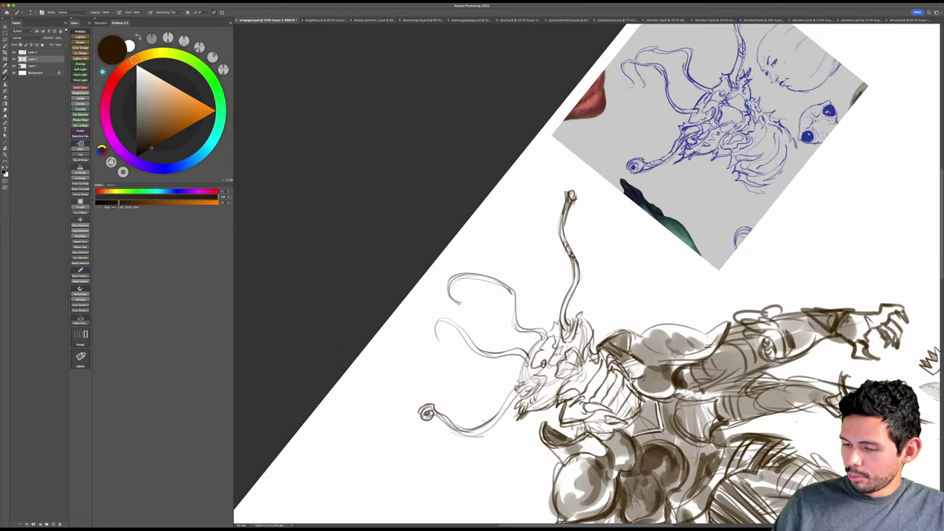
drag(479, 426, 524, 383)
key(Escape)
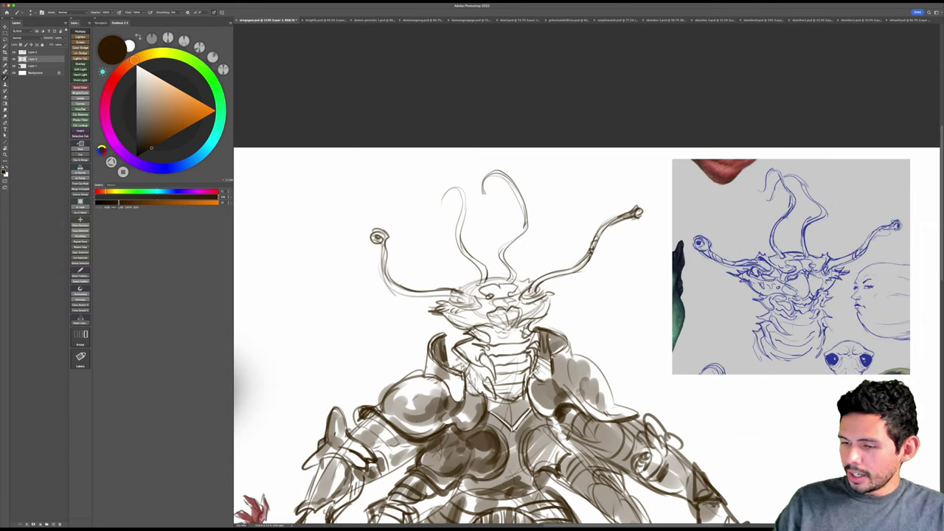
Step: Draw a dark narrowed eye with spiky brow lines on the left side of the demon's face and refine the nose area
mouse_move(454, 289)
mouse_down()
mouse_move(468, 286)
mouse_move(482, 307)
mouse_up()
drag(453, 301, 484, 305)
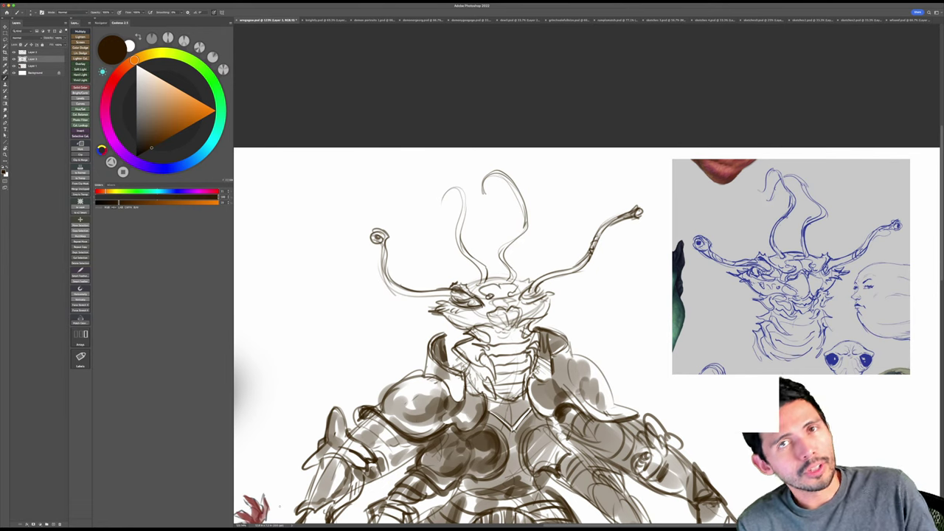
drag(502, 310, 525, 304)
Step: Shift the upper part of the left eye stalk slightly up and outward and redraw the contours joining it to its base
key(l)
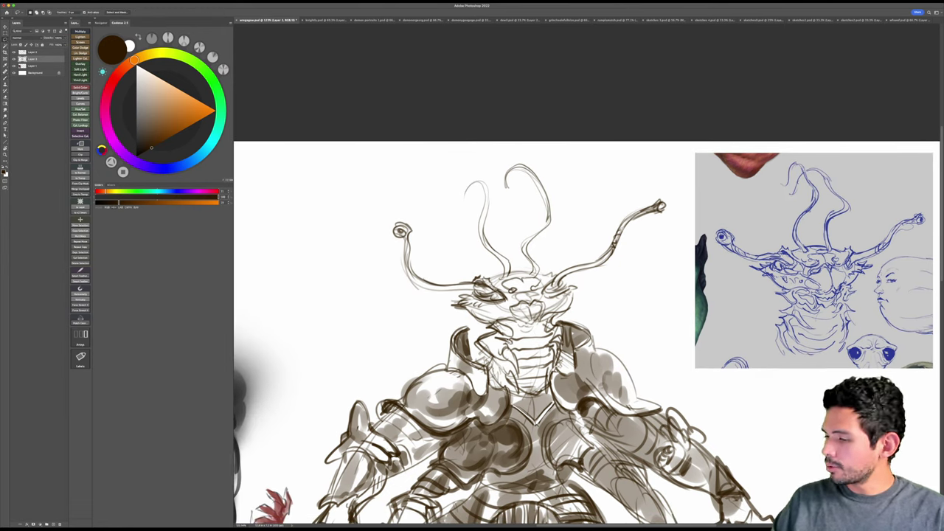
mouse_move(420, 215)
mouse_down()
mouse_move(422, 256)
mouse_move(385, 266)
mouse_move(421, 233)
mouse_move(404, 250)
mouse_move(398, 225)
mouse_move(415, 277)
mouse_up()
key(v)
key(super+d)
key(b)
drag(396, 229, 415, 283)
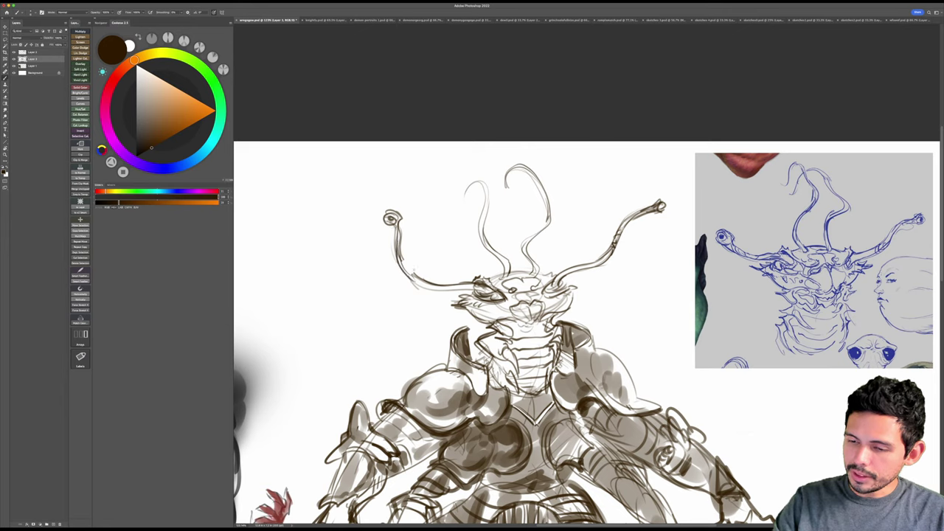
mouse_move(397, 249)
mouse_down()
mouse_move(417, 285)
mouse_move(427, 278)
mouse_move(438, 288)
mouse_up()
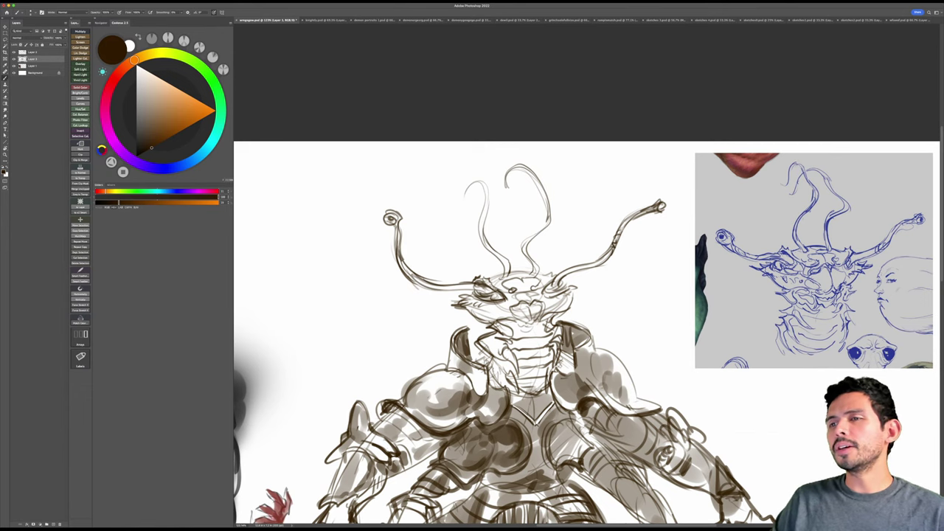
key(r)
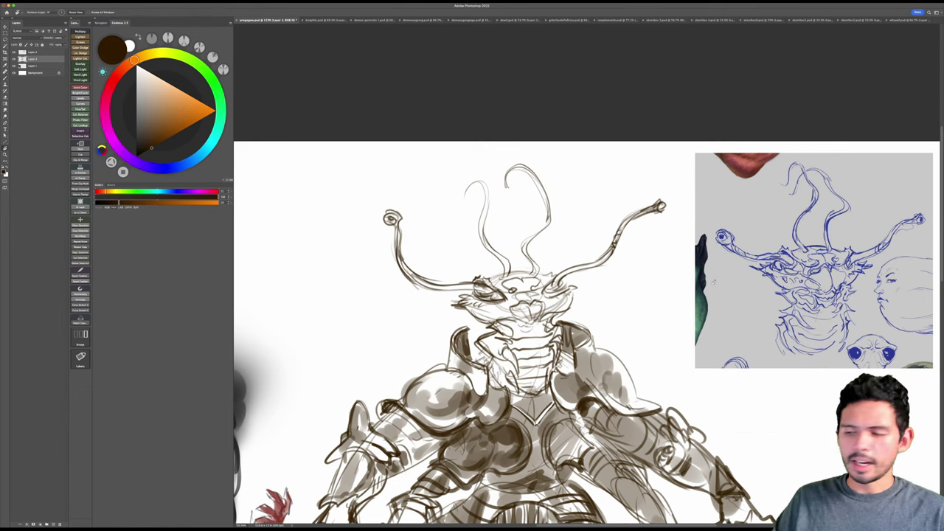
Step: Clean up the underside of the left eye stalk and draw short curved segment lines along its lower bend
drag(517, 413, 607, 430)
key(e)
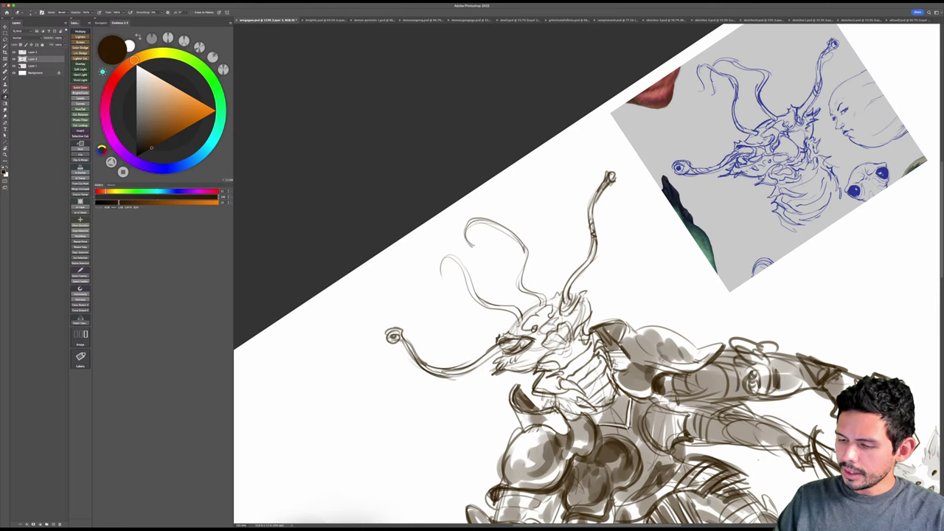
key(r)
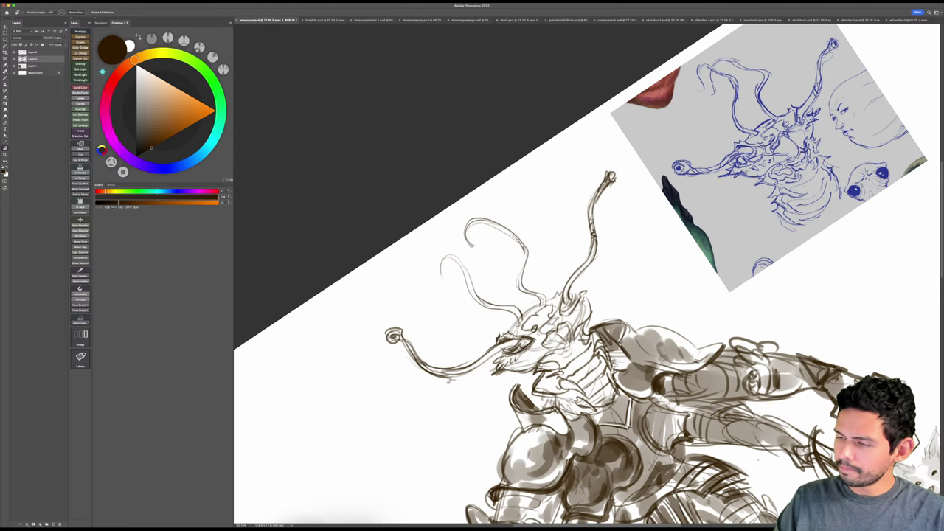
mouse_move(449, 380)
mouse_down()
mouse_move(462, 398)
mouse_move(495, 363)
mouse_move(464, 367)
mouse_move(497, 363)
mouse_move(528, 340)
mouse_up()
key(b)
key(e)
key(b)
drag(488, 362, 494, 366)
drag(483, 364, 486, 373)
drag(472, 366, 475, 376)
key(Escape)
Step: Add segment lines at the base of the right eye stalk and darken the contour across the crown of the demon's head
drag(574, 272, 585, 273)
drag(578, 271, 584, 275)
mouse_move(583, 274)
mouse_down()
mouse_move(565, 288)
mouse_move(619, 288)
mouse_move(566, 279)
mouse_move(573, 273)
mouse_up()
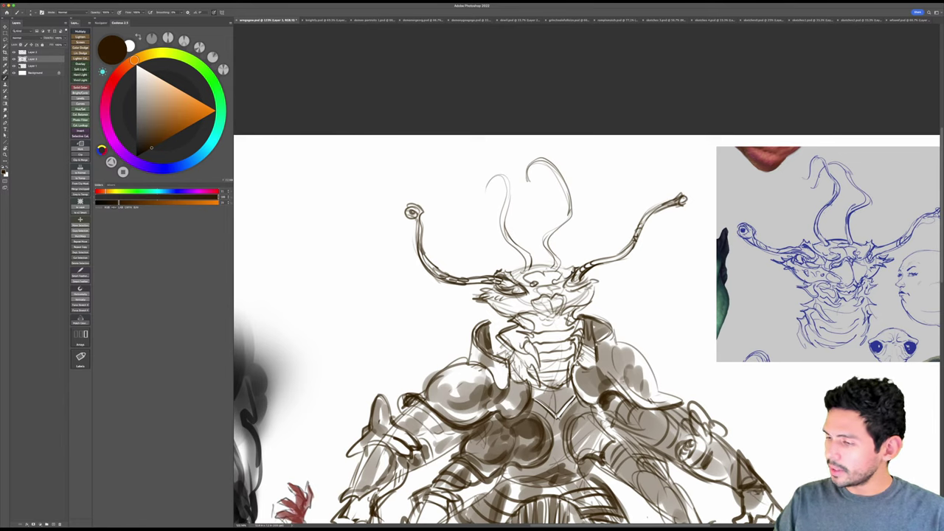
drag(510, 274, 552, 266)
mouse_move(561, 267)
mouse_down()
mouse_move(572, 270)
mouse_move(543, 284)
mouse_move(563, 273)
mouse_move(558, 280)
mouse_move(551, 266)
mouse_up()
mouse_move(533, 274)
mouse_down()
mouse_move(554, 264)
mouse_move(524, 270)
mouse_up()
drag(514, 278, 573, 269)
Step: Sharpen the dark lines around the demon's left eye and brow where the eye stalk joins the head
scroll(588, 321, down, 1)
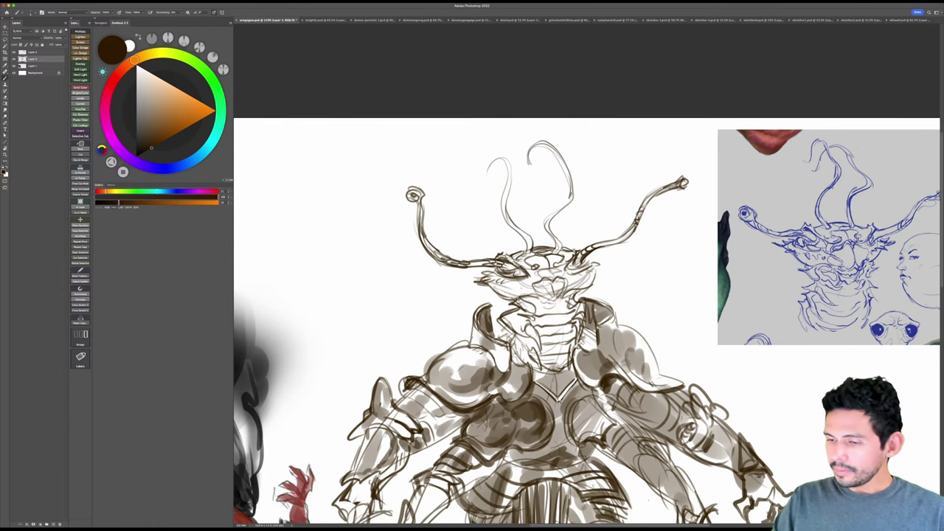
drag(508, 291, 514, 281)
mouse_move(510, 288)
mouse_down()
mouse_move(517, 283)
mouse_move(486, 288)
mouse_move(496, 268)
mouse_up()
key(e)
key(b)
Step: Draw pointed spikes along the right side of the demon's head and erase stray lines beside the right eye
drag(595, 264, 612, 266)
drag(589, 272, 604, 264)
key(e)
mouse_move(603, 267)
mouse_down()
mouse_move(611, 264)
mouse_move(569, 278)
mouse_up()
key(b)
Step: Redraw the demon's right eye and brow, and outline a pointed beak-like nose and mouth in the middle of the face
mouse_move(581, 270)
mouse_down()
mouse_move(594, 262)
mouse_move(539, 271)
mouse_move(559, 268)
mouse_move(530, 285)
mouse_up()
mouse_move(530, 287)
mouse_down()
mouse_move(540, 298)
mouse_move(566, 286)
mouse_up()
drag(552, 281, 552, 304)
mouse_move(543, 300)
mouse_down()
mouse_move(558, 305)
mouse_move(561, 292)
mouse_move(533, 275)
mouse_up()
key(e)
key(b)
drag(524, 275, 539, 285)
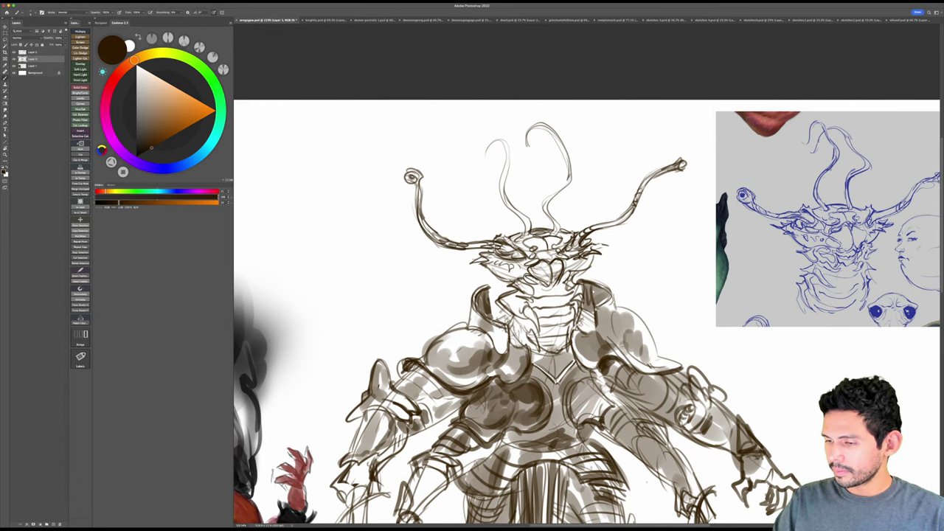
drag(579, 277, 543, 279)
Step: Add curved spikes to the outer edge of the demon's right shoulder plate and trim their shape with the eraser
mouse_move(640, 444)
mouse_down()
mouse_move(609, 358)
mouse_move(585, 360)
mouse_up()
drag(545, 478, 523, 426)
drag(454, 467, 463, 467)
drag(469, 451, 467, 463)
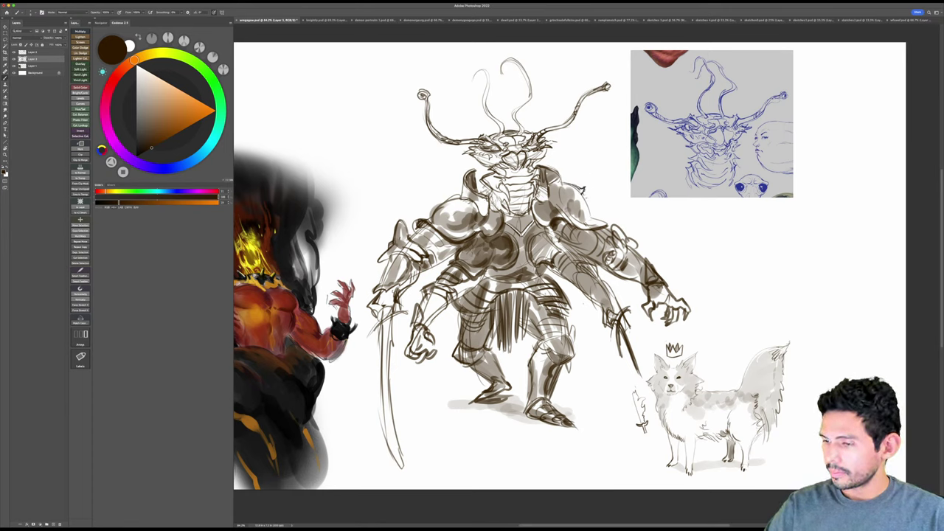
key(e)
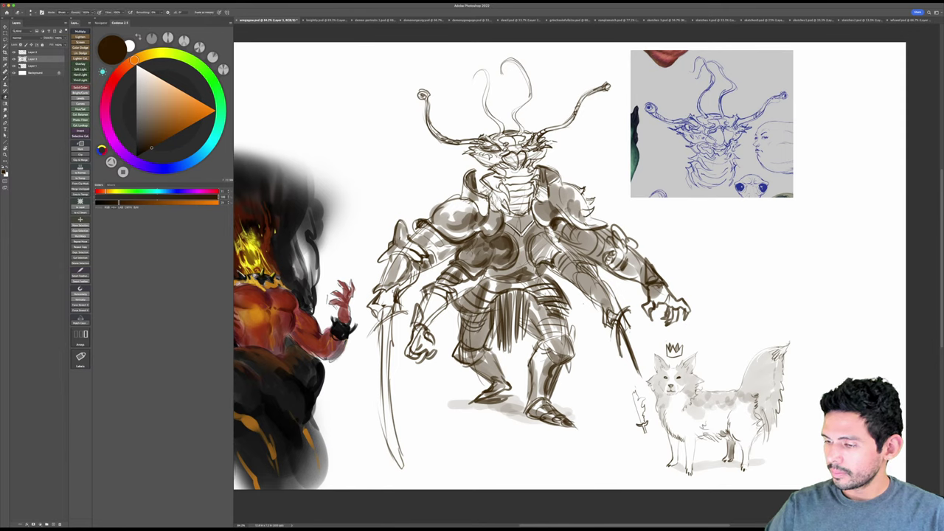
key(b)
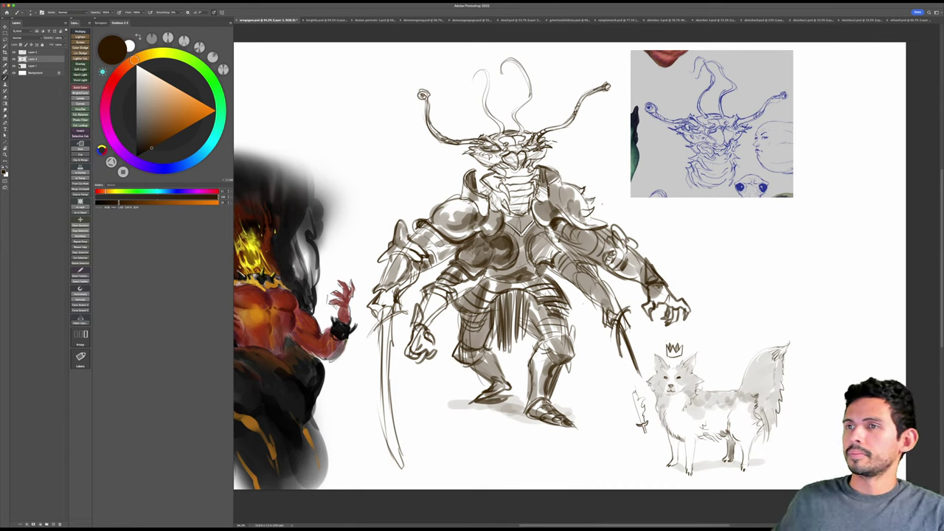
Step: Strengthen the armour bands on the demon's left arms, retouch the hip plates and erase small stray marks
key(z)
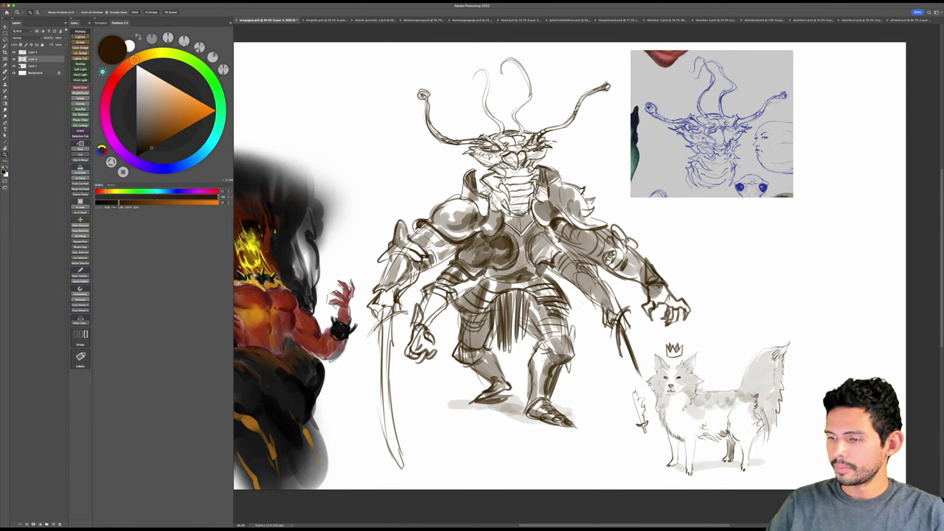
drag(601, 262, 635, 271)
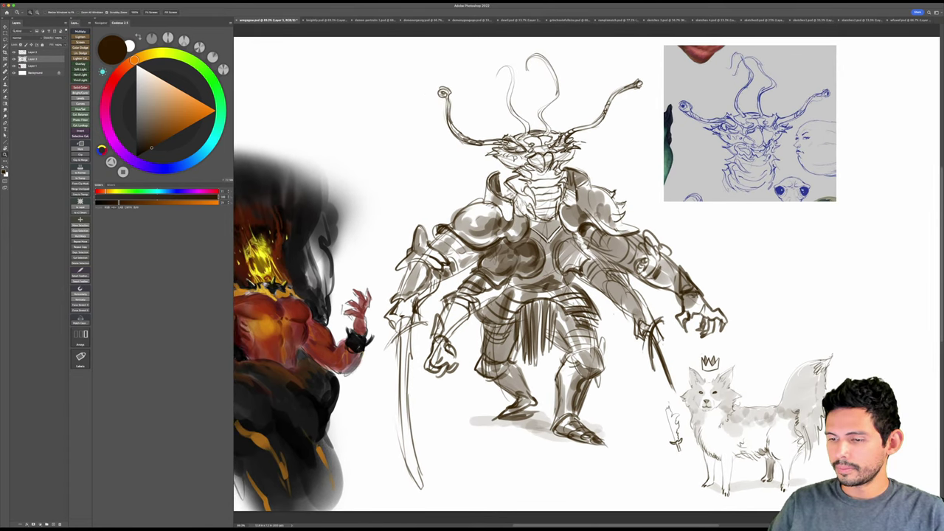
drag(455, 225, 483, 227)
key(e)
drag(450, 273, 448, 290)
key(b)
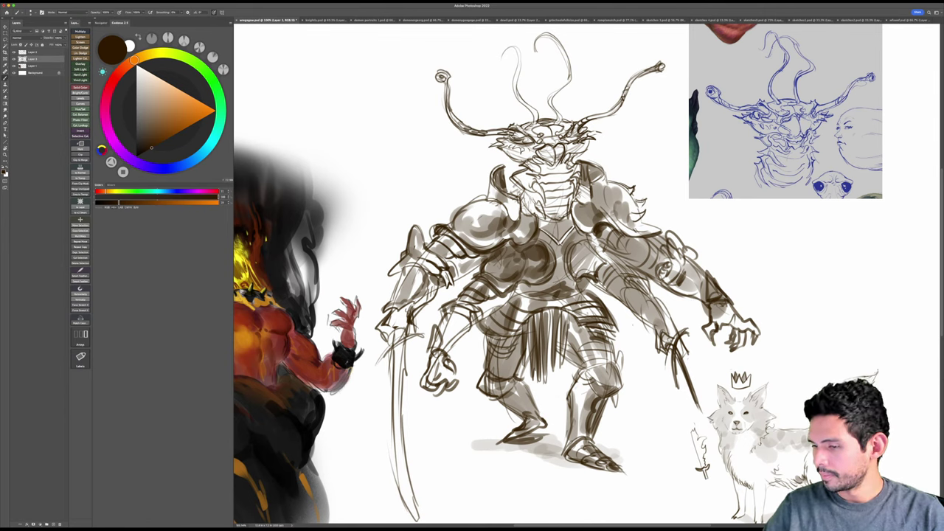
drag(600, 293, 611, 281)
key(e)
mouse_move(547, 203)
mouse_down()
mouse_move(545, 225)
mouse_move(525, 233)
mouse_move(547, 222)
mouse_move(547, 205)
mouse_up()
key(b)
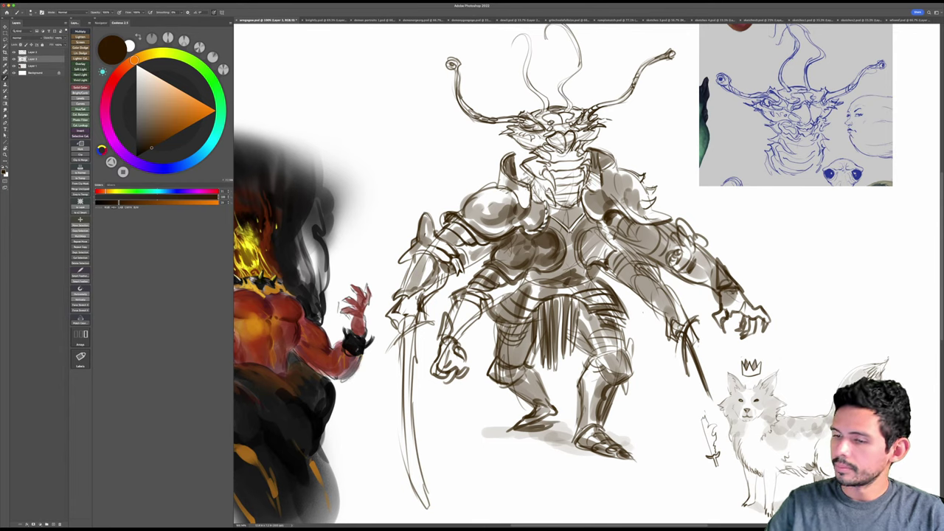
Step: Draw short pointed spikes on top and on the front of the demon's left shoulder plate, and save the document
drag(493, 177, 467, 200)
key(e)
mouse_move(470, 191)
mouse_down()
mouse_move(481, 213)
mouse_move(493, 203)
mouse_move(488, 213)
mouse_up()
key(b)
key(e)
key(b)
mouse_move(486, 212)
mouse_down()
mouse_move(493, 206)
mouse_move(467, 200)
mouse_move(484, 188)
mouse_move(490, 214)
mouse_up()
drag(492, 206, 489, 214)
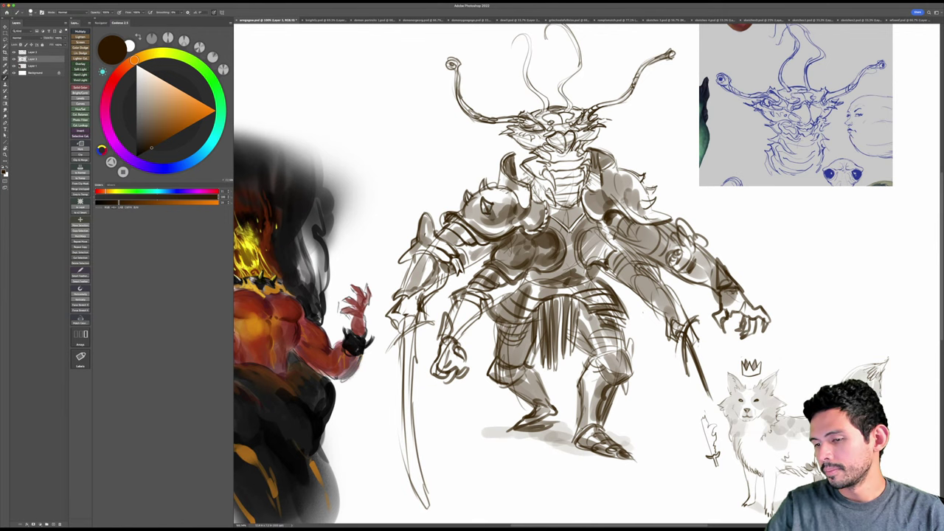
key(super+s)
drag(767, 366, 772, 360)
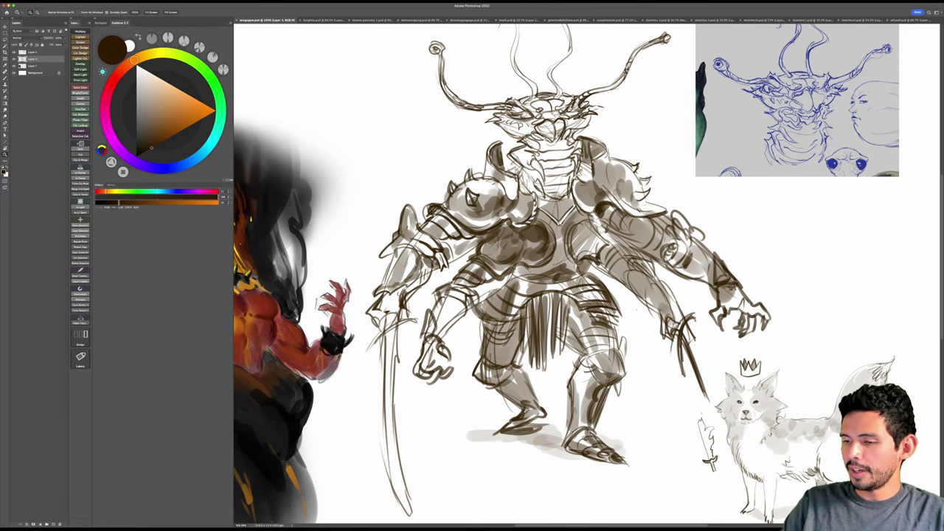
Step: Brush darker shading under the breastplate, around the waist and onto the demon's right thigh armour
key(b)
mouse_move(479, 293)
mouse_down()
mouse_move(532, 271)
mouse_move(594, 263)
mouse_up()
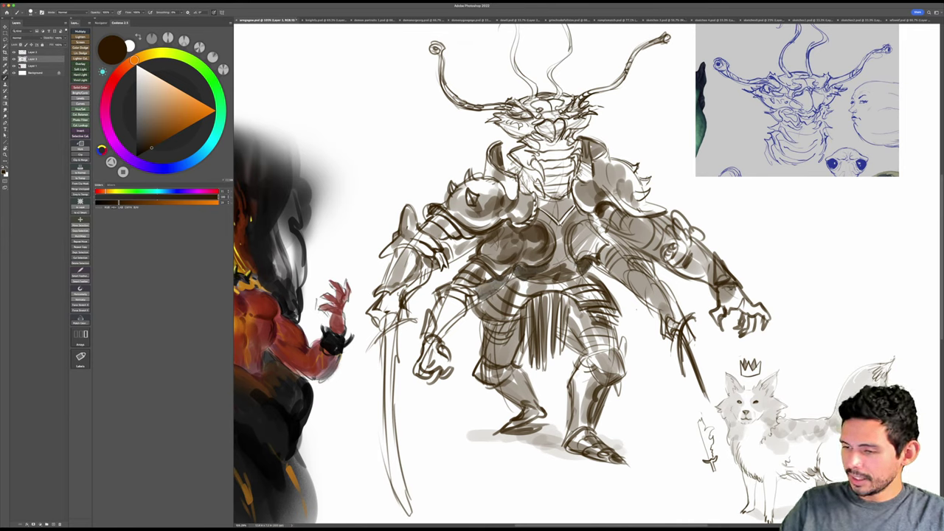
mouse_move(539, 287)
mouse_down()
mouse_move(567, 287)
mouse_move(527, 298)
mouse_up()
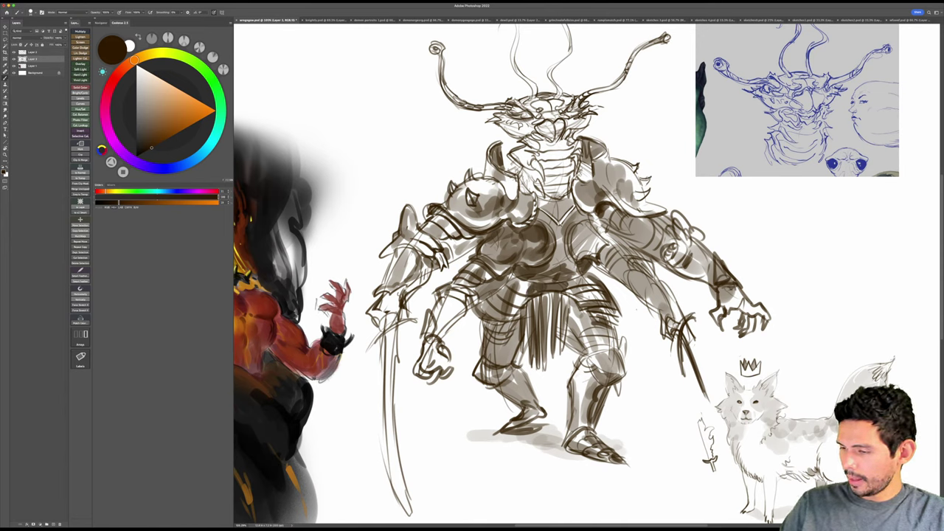
drag(572, 324, 588, 351)
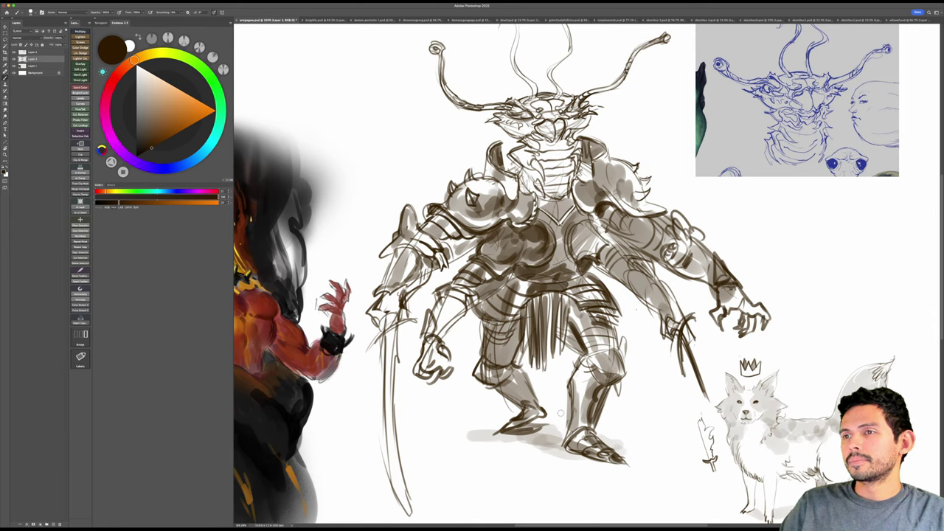
Step: Redraw the upper right arm's elbow guard and add a dark, pointed cuff at its wrist, cleaning the edges with the eraser
key(z)
drag(558, 414, 535, 415)
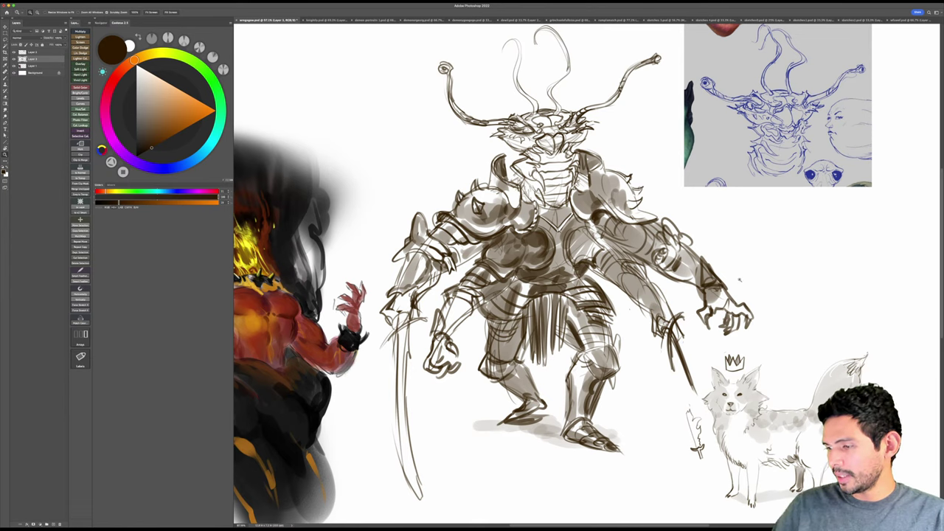
key(b)
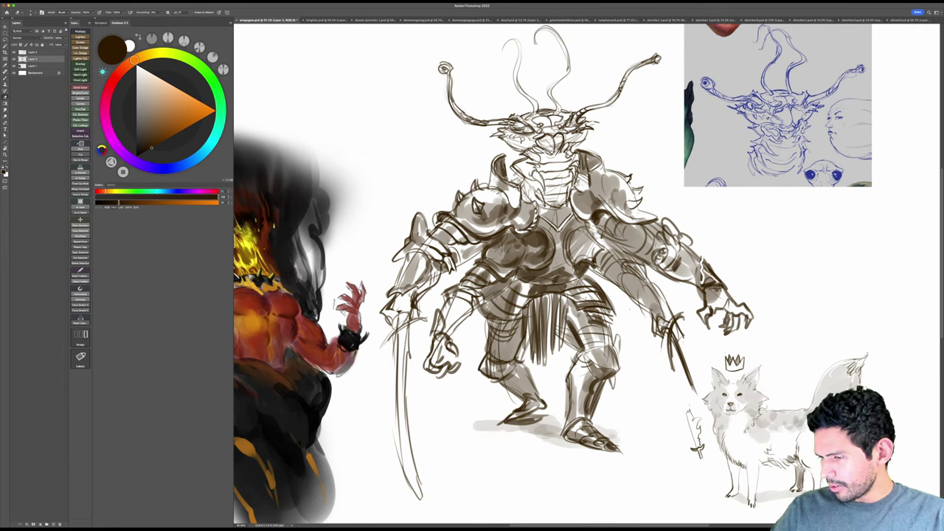
key(b)
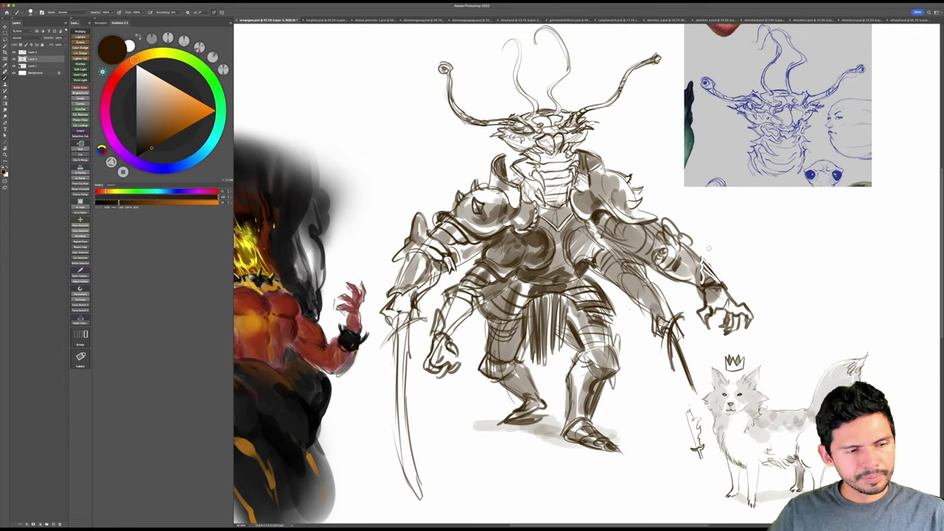
drag(704, 271, 717, 285)
mouse_move(704, 267)
mouse_down()
mouse_move(721, 285)
mouse_move(701, 284)
mouse_move(701, 270)
mouse_move(738, 295)
mouse_up()
drag(699, 269, 701, 294)
mouse_move(662, 220)
mouse_down()
mouse_move(701, 248)
mouse_move(665, 251)
mouse_move(678, 253)
mouse_move(663, 220)
mouse_move(677, 241)
mouse_move(670, 238)
mouse_move(696, 247)
mouse_move(659, 258)
mouse_move(698, 279)
mouse_move(687, 252)
mouse_up()
key(e)
key(b)
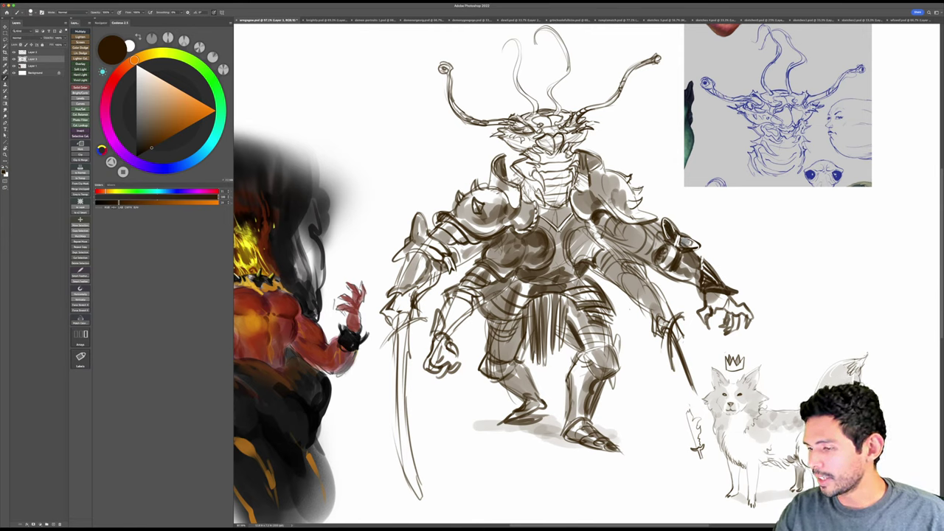
Step: Darken the curved edge of the round plate on the right side of the demon's torso
key(space)
mouse_move(832, 204)
mouse_down()
mouse_move(761, 341)
mouse_move(664, 347)
mouse_up()
key(b)
key(Escape)
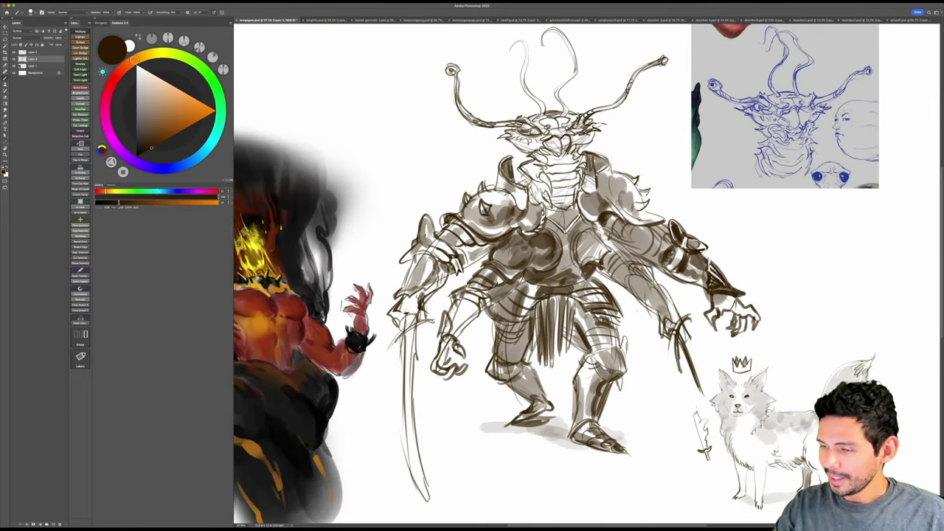
drag(589, 228, 591, 265)
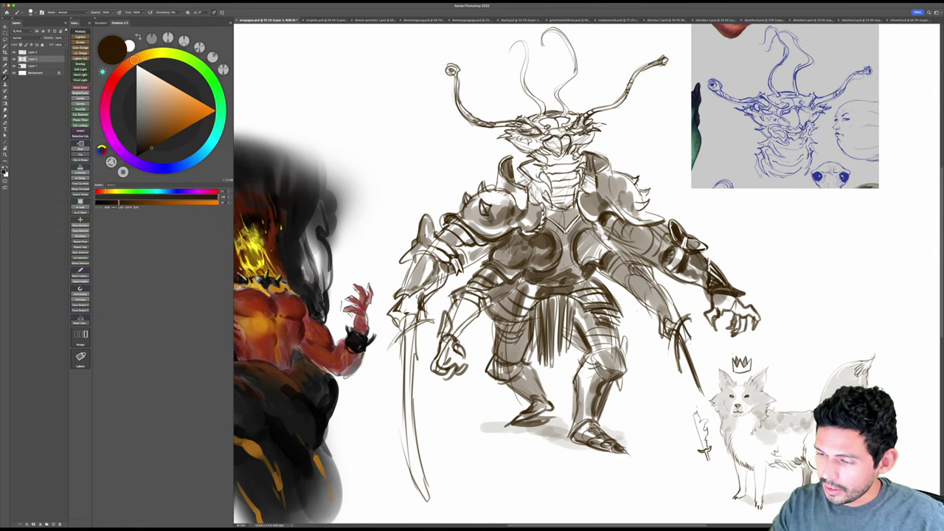
Step: Shade the upper part of the demon's lower right arm and outline a pointed elbow guard on it
key(r)
drag(721, 217, 684, 177)
key(b)
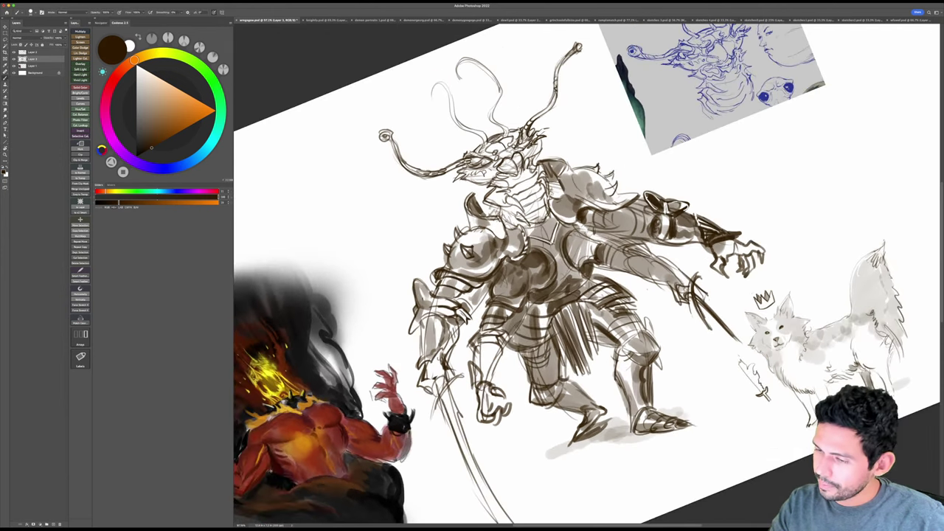
key(Escape)
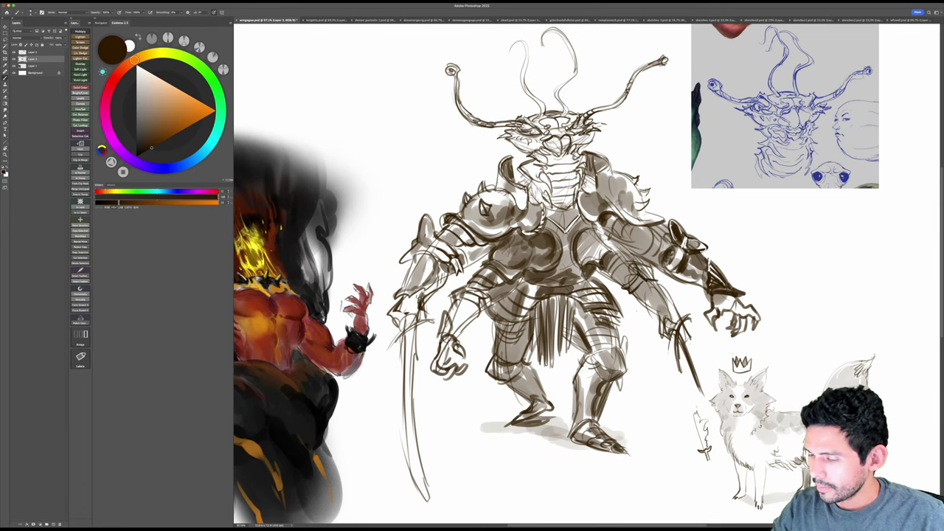
drag(650, 270, 660, 275)
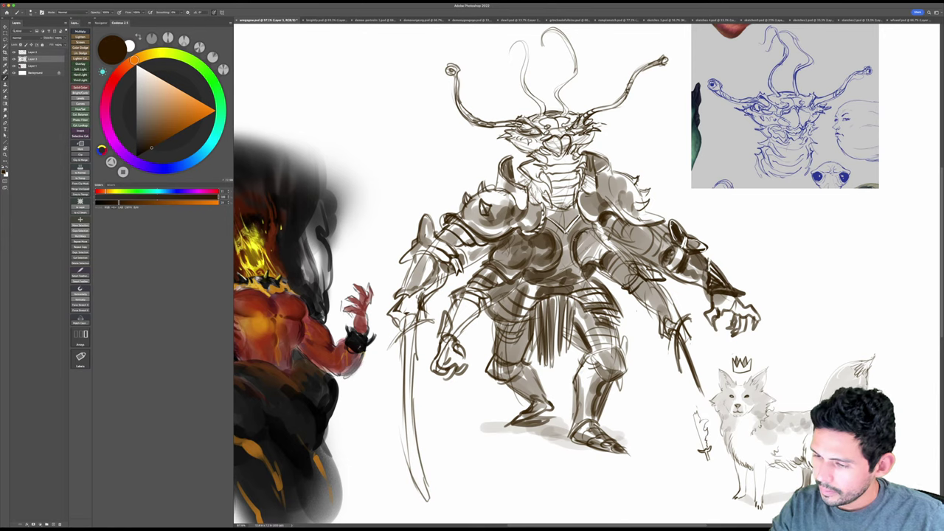
Step: Erase light rims along the curved torso plates and paint black shadows beneath their edges
drag(575, 261, 588, 272)
key(e)
mouse_move(588, 231)
mouse_down()
mouse_move(589, 268)
mouse_move(617, 264)
mouse_up()
key(b)
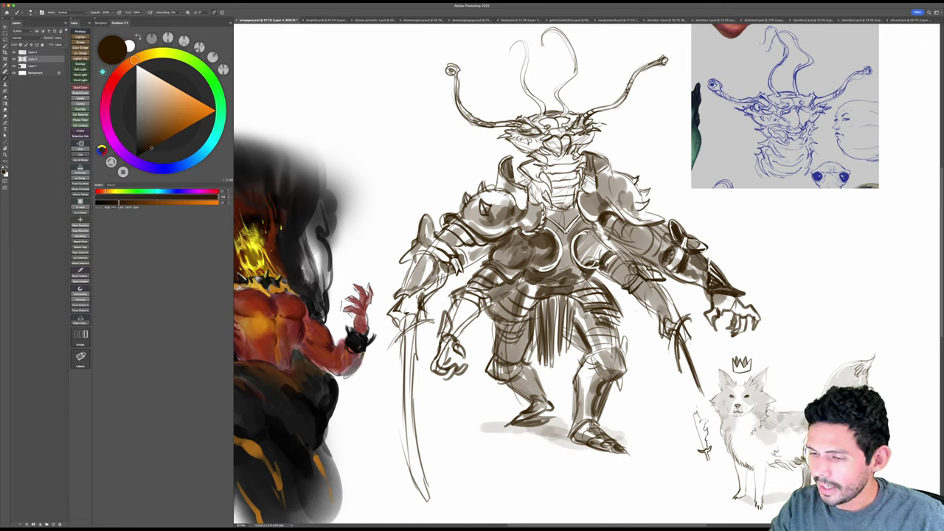
key(e)
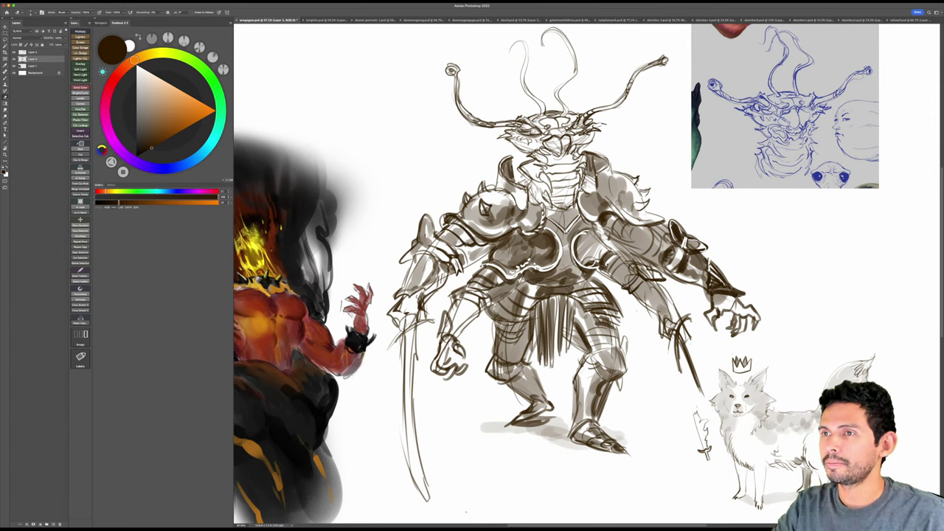
key(b)
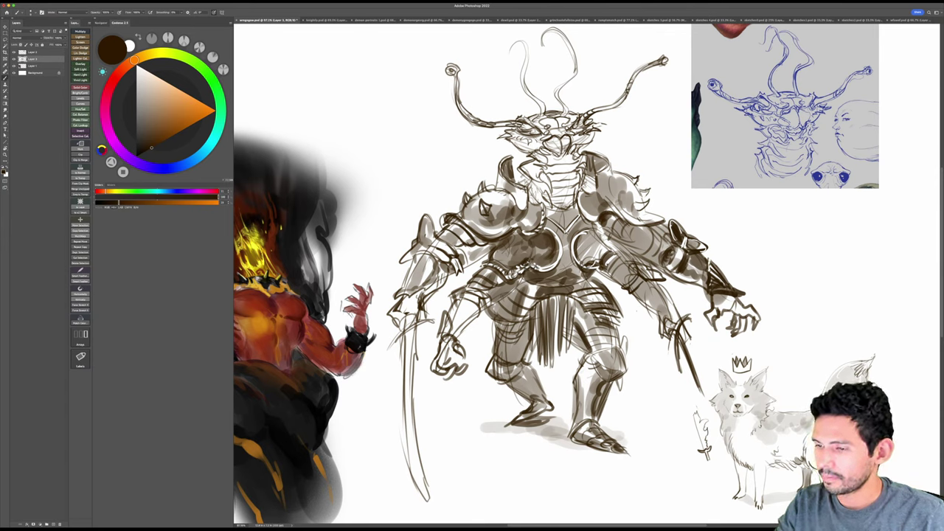
click(150, 145)
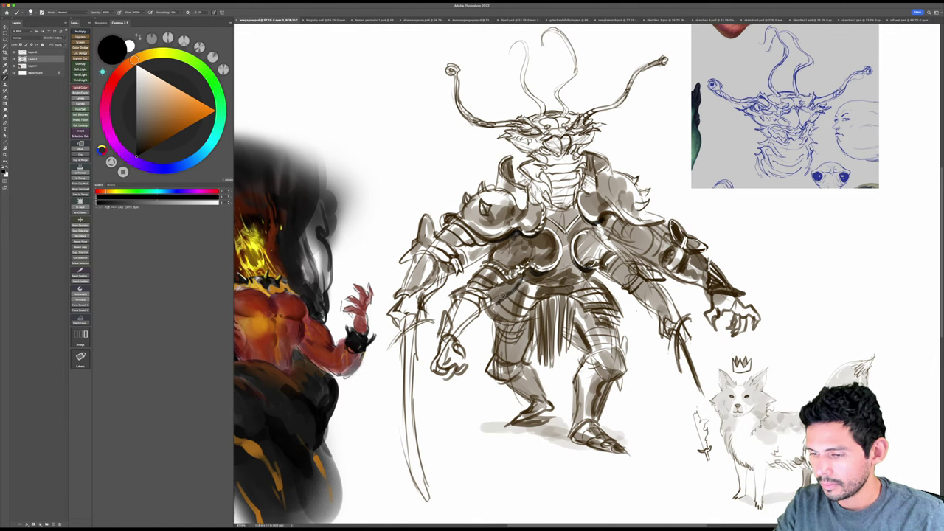
drag(621, 238, 607, 241)
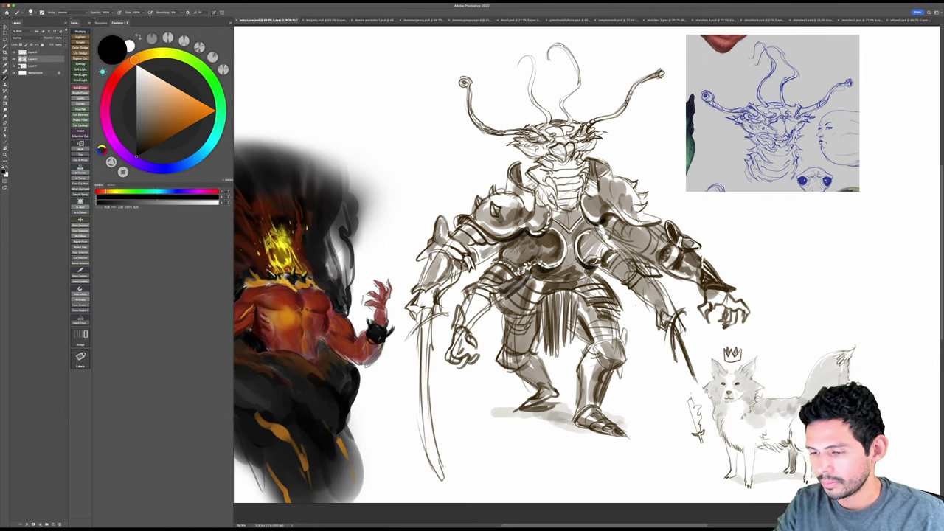
Step: Sample the grey-brown from the torso shading and fill in the demon's lower left forearm and the hands on that side
alt+click(526, 250)
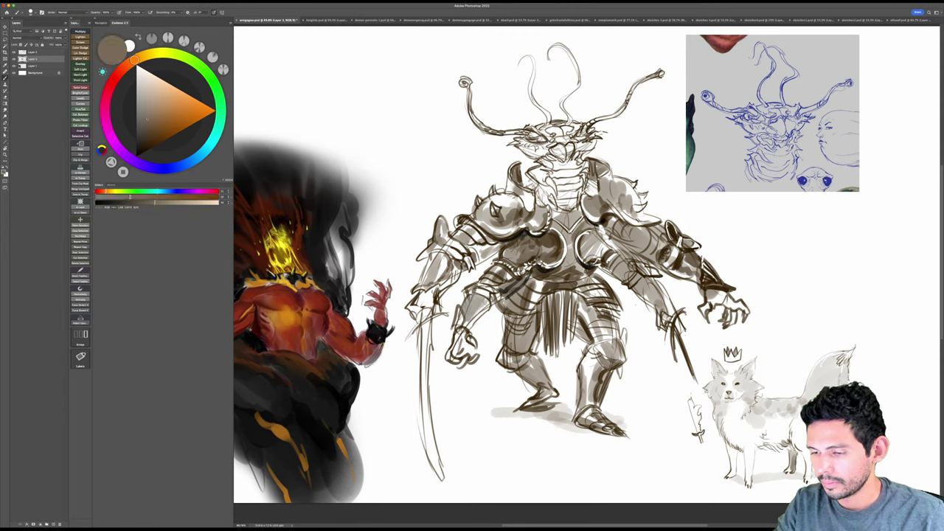
mouse_move(463, 332)
mouse_down()
mouse_move(454, 351)
mouse_move(465, 346)
mouse_up()
mouse_move(428, 295)
mouse_down()
mouse_move(419, 302)
mouse_move(432, 297)
mouse_up()
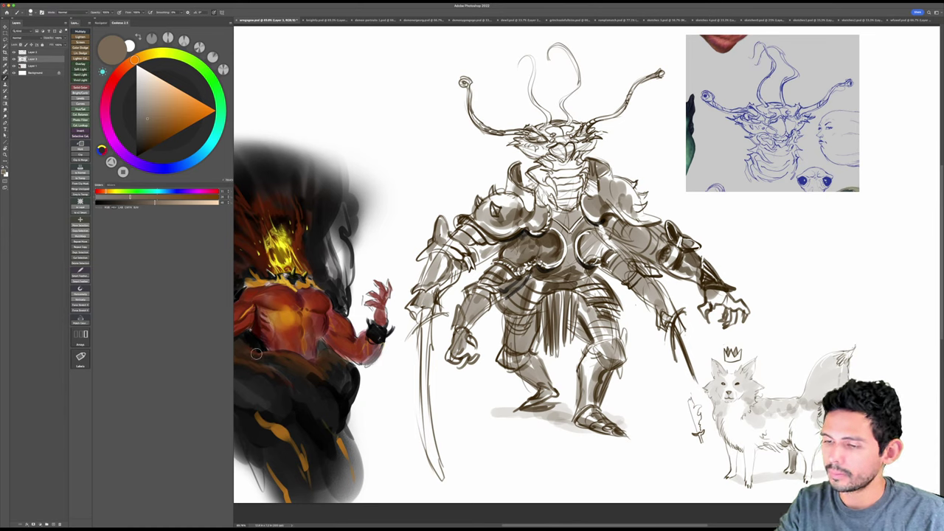
Step: Choose a darker brown and shade the elbow guard of the demon's upper left arm
click(145, 135)
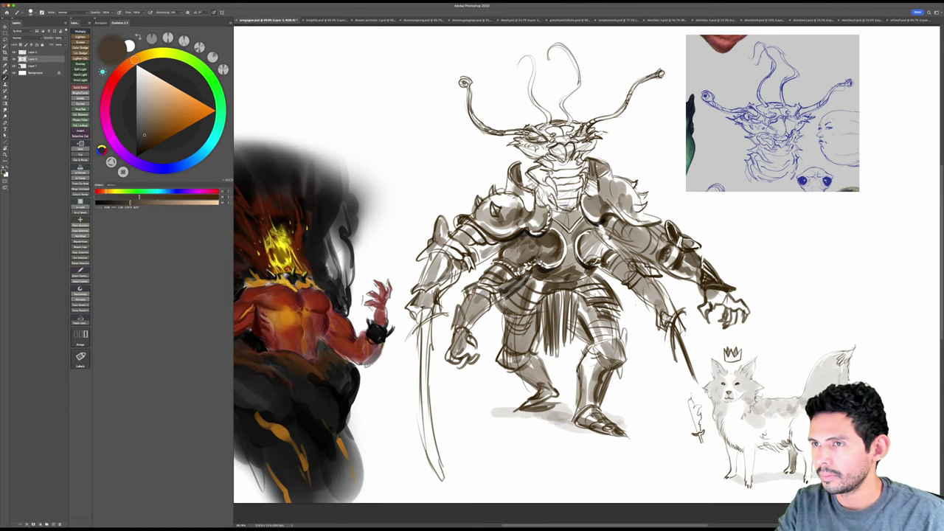
mouse_move(427, 281)
mouse_down()
mouse_move(462, 249)
mouse_move(424, 259)
mouse_up()
mouse_move(423, 260)
mouse_down()
mouse_move(446, 249)
mouse_move(457, 257)
mouse_up()
mouse_move(426, 263)
mouse_down()
mouse_move(420, 265)
mouse_move(436, 253)
mouse_up()
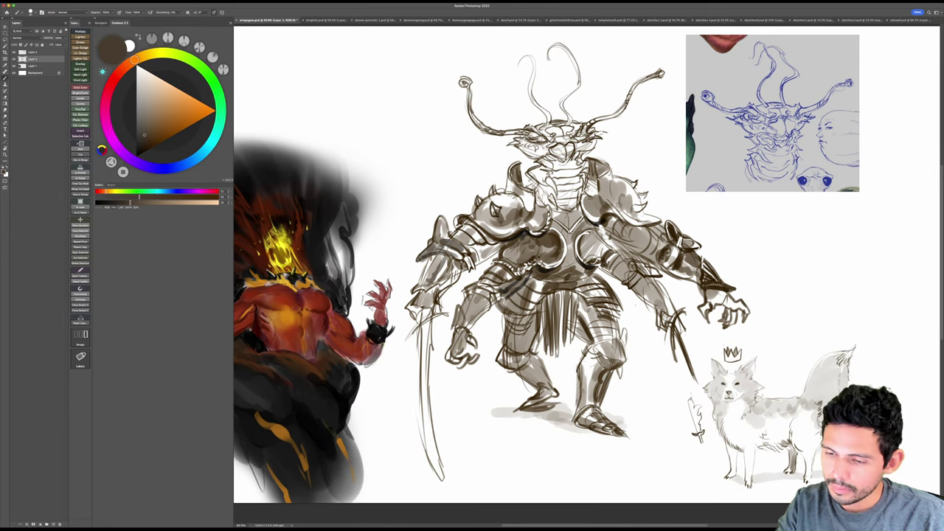
Step: Choose a near-black brown and paint dark shadow strokes on the forearm below the elbow guard of the demon's upper left arm
click(147, 147)
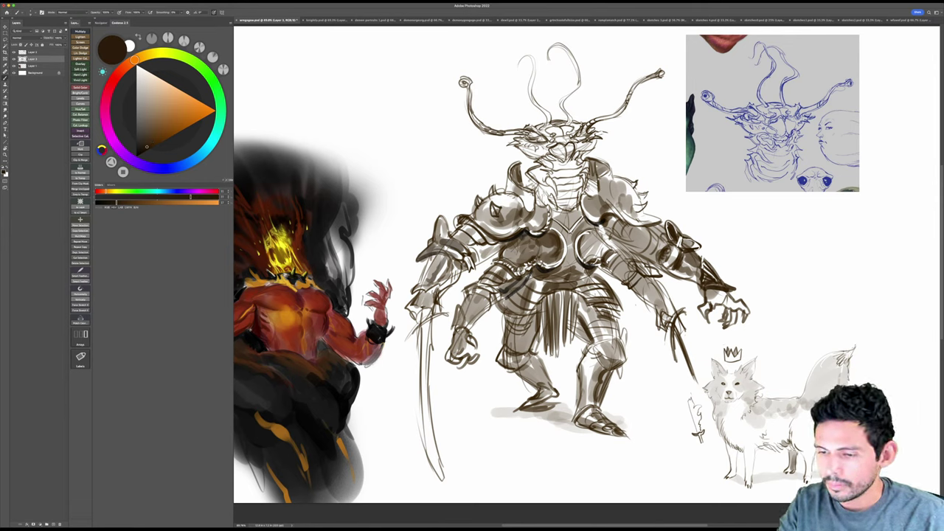
drag(428, 265, 421, 284)
mouse_move(432, 254)
mouse_down()
mouse_move(424, 279)
mouse_move(443, 257)
mouse_up()
drag(438, 259, 425, 281)
drag(428, 273, 434, 258)
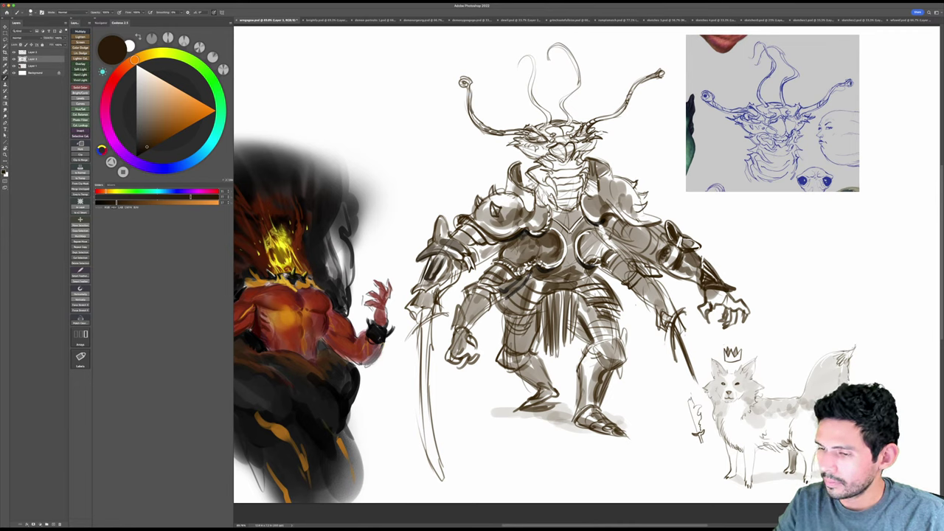
key(e)
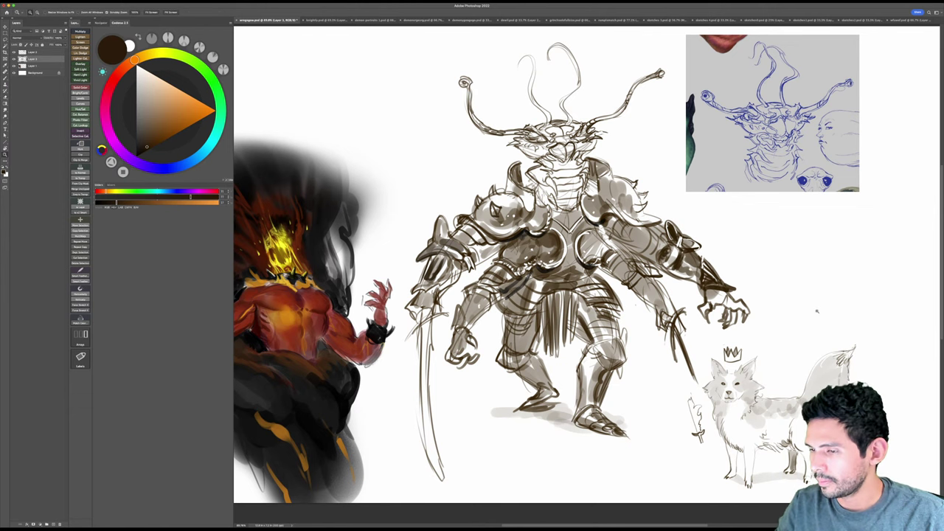
drag(818, 312, 804, 316)
mouse_move(820, 321)
mouse_down()
mouse_move(726, 304)
mouse_move(787, 311)
mouse_up()
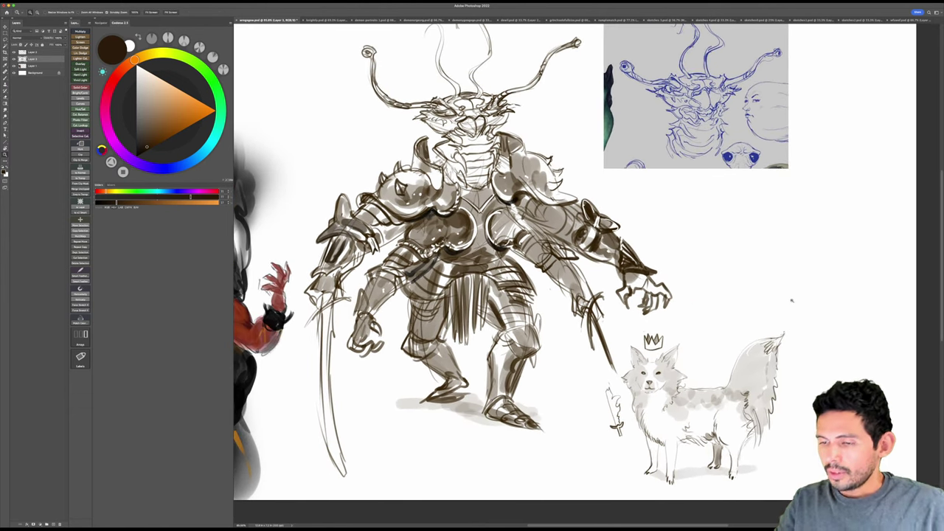
drag(829, 382, 849, 407)
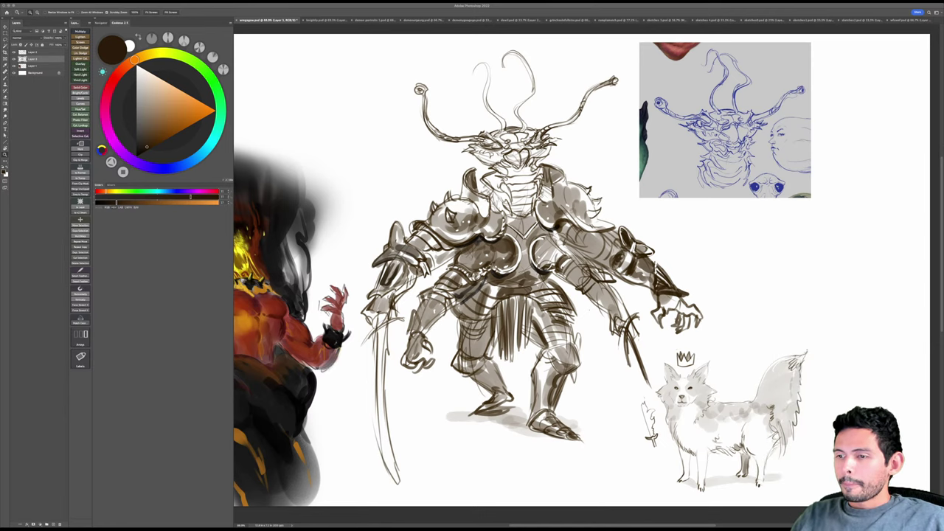
drag(482, 347, 515, 343)
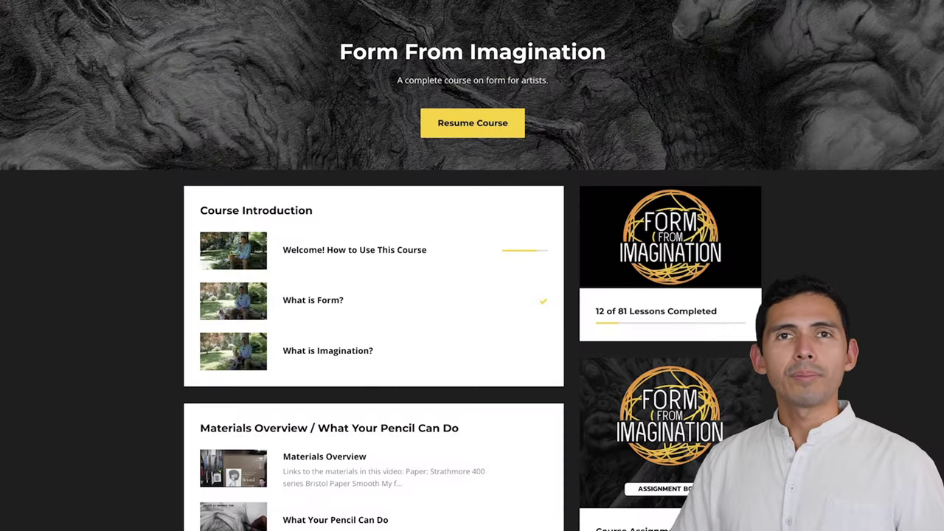
Step: Browse the Form From Imagination lesson list and the assignments in its assignment book
scroll(473, 295, down, 3)
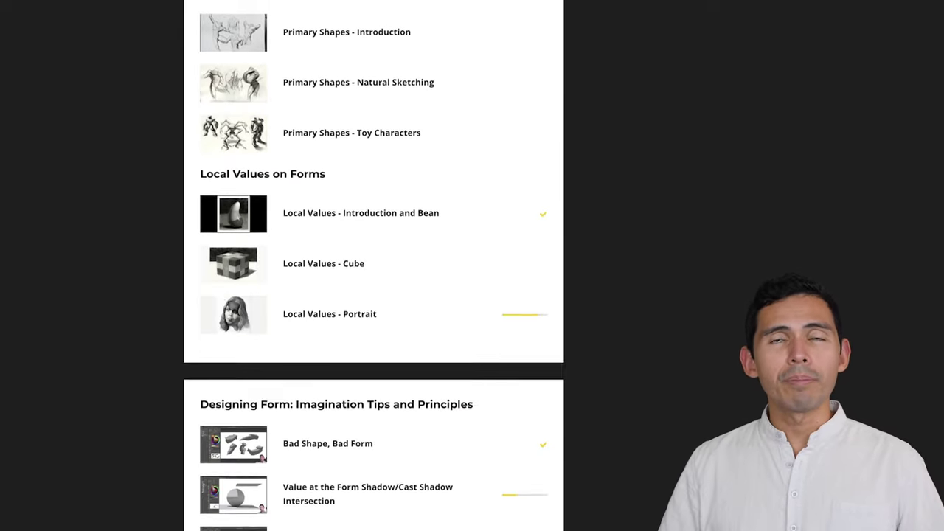
scroll(373, 265, down, 5)
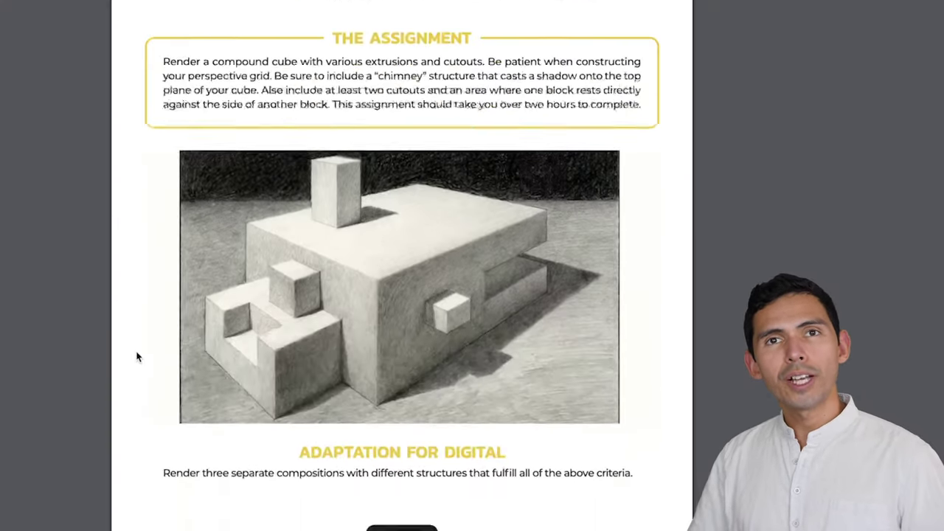
scroll(137, 357, down, 15)
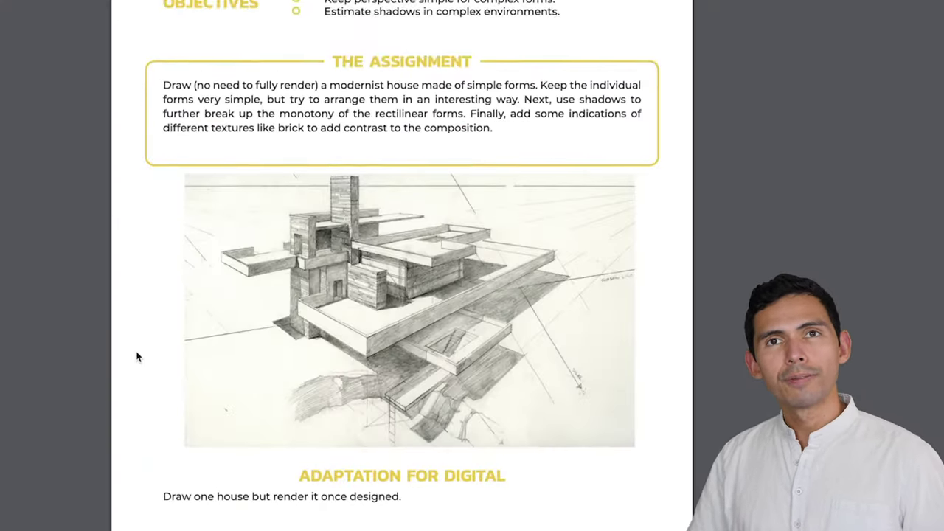
scroll(137, 356, down, 20)
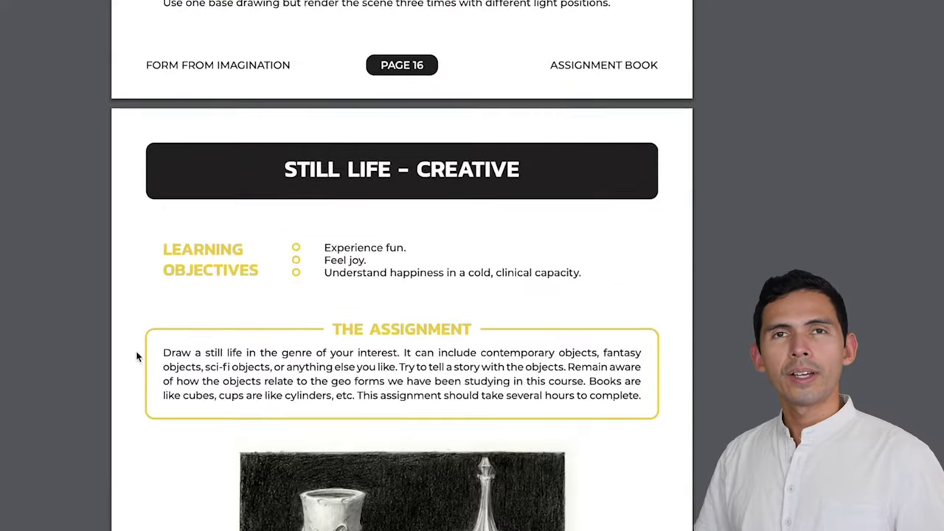
scroll(137, 356, down, 20)
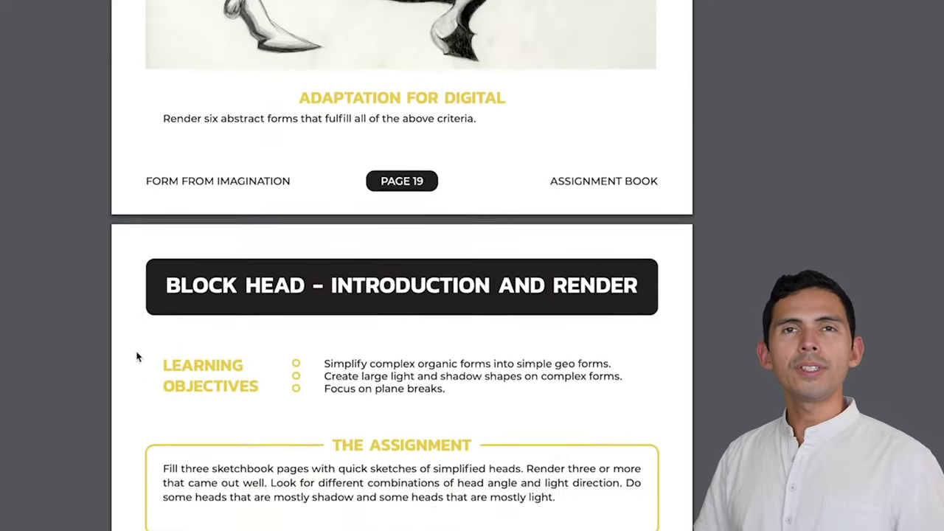
scroll(138, 356, down, 15)
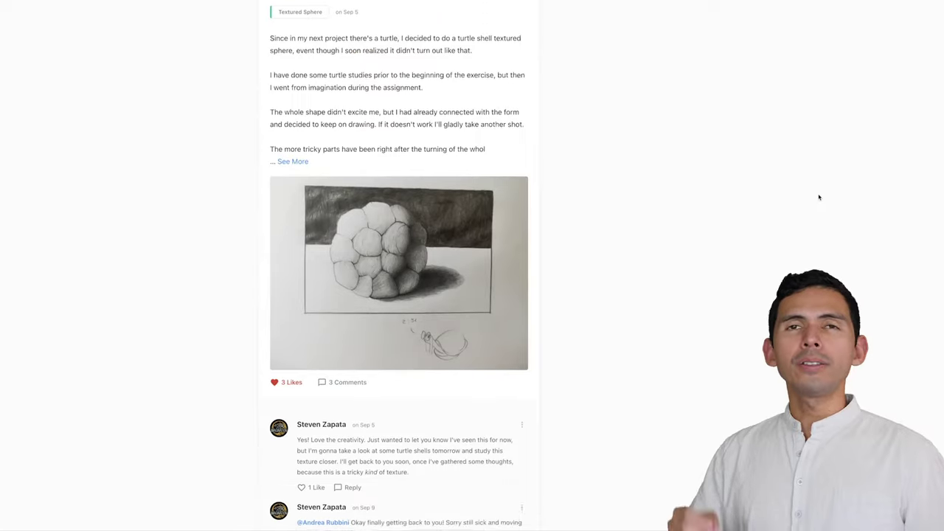
Step: Review the Textured Sphere posts in the course community, including the instructor's feedback and the attached images
scroll(819, 197, down, 6)
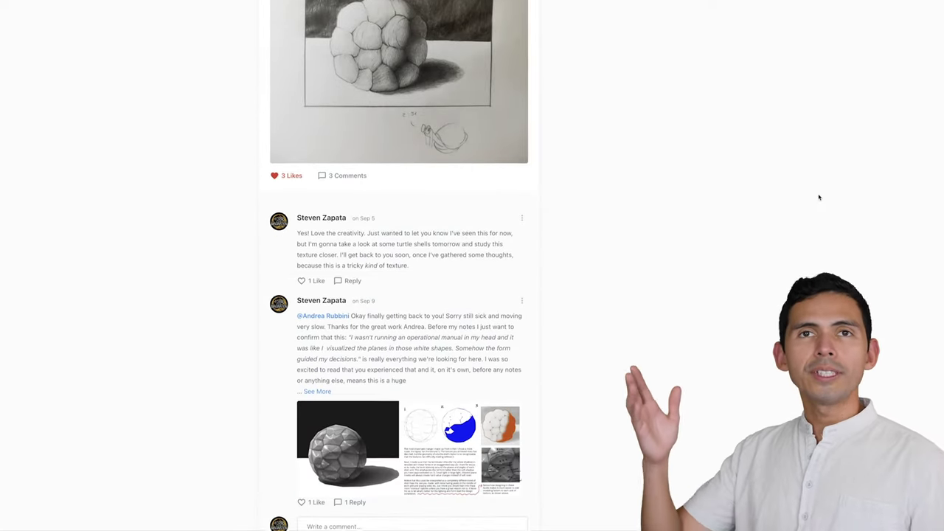
click(520, 273)
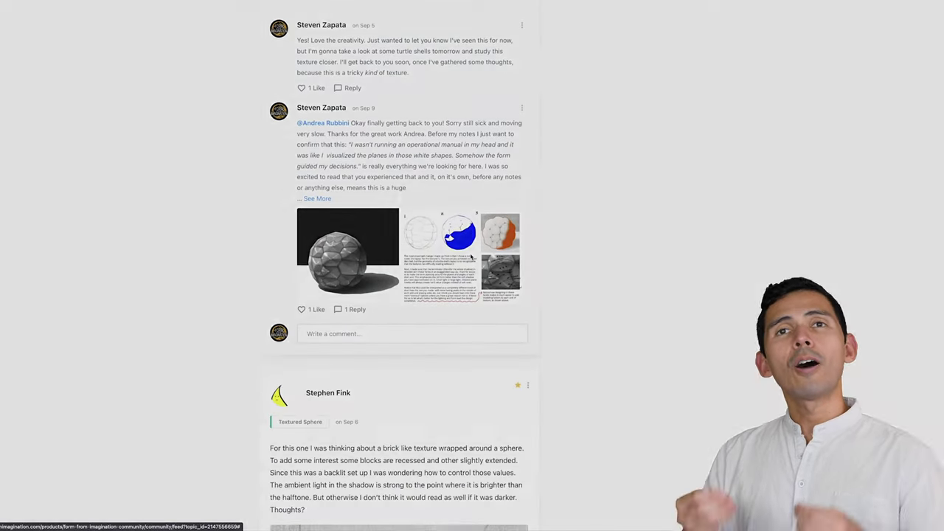
key(Escape)
scroll(757, 287, down, 10)
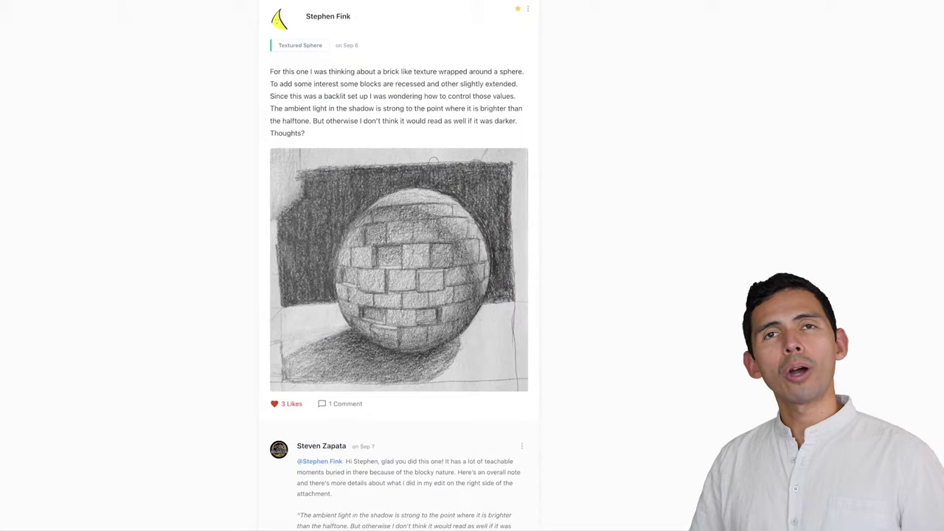
click(454, 268)
click(453, 267)
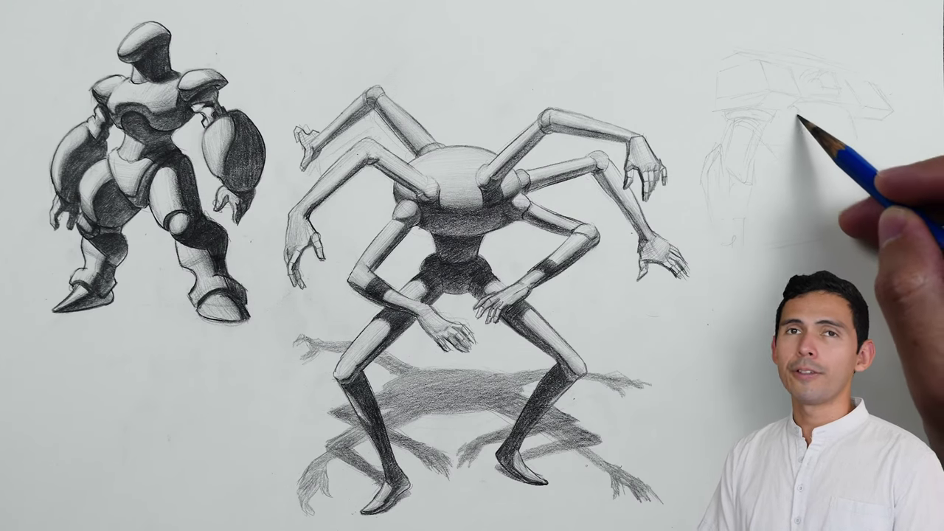
Step: In Photoshop, trace a red double-headed arrow along the torso sketch's arms and chest, then extend a line to the waist and circle the folds there
mouse_move(221, 197)
mouse_down()
mouse_move(352, 242)
mouse_move(415, 223)
mouse_move(473, 262)
mouse_move(467, 293)
mouse_up()
mouse_move(459, 265)
mouse_down()
mouse_move(466, 288)
mouse_move(498, 268)
mouse_move(556, 201)
mouse_move(677, 218)
mouse_move(858, 299)
mouse_up()
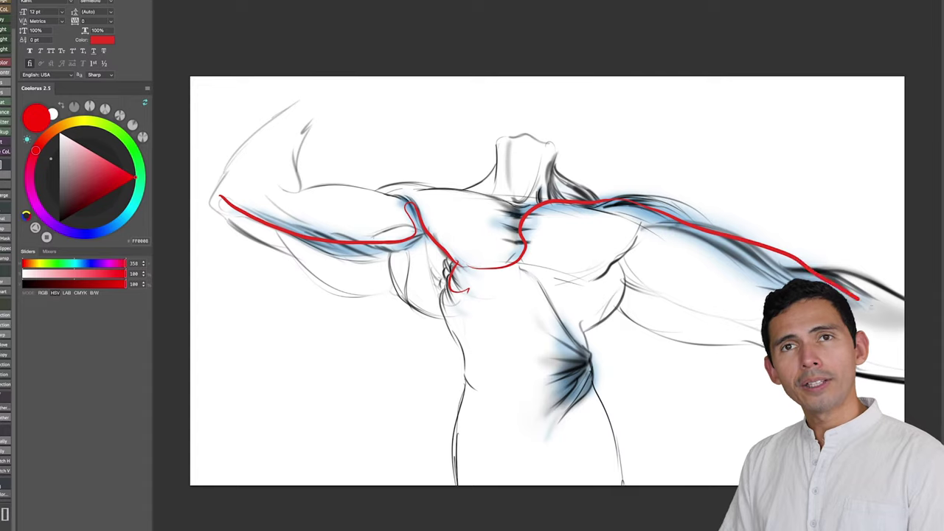
drag(241, 194, 230, 214)
mouse_move(509, 269)
mouse_down()
mouse_move(590, 357)
mouse_move(543, 391)
mouse_up()
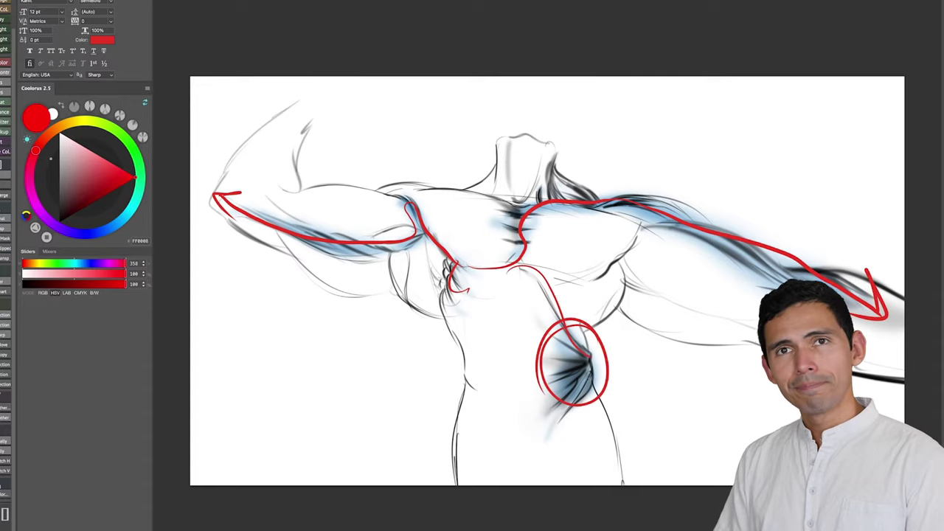